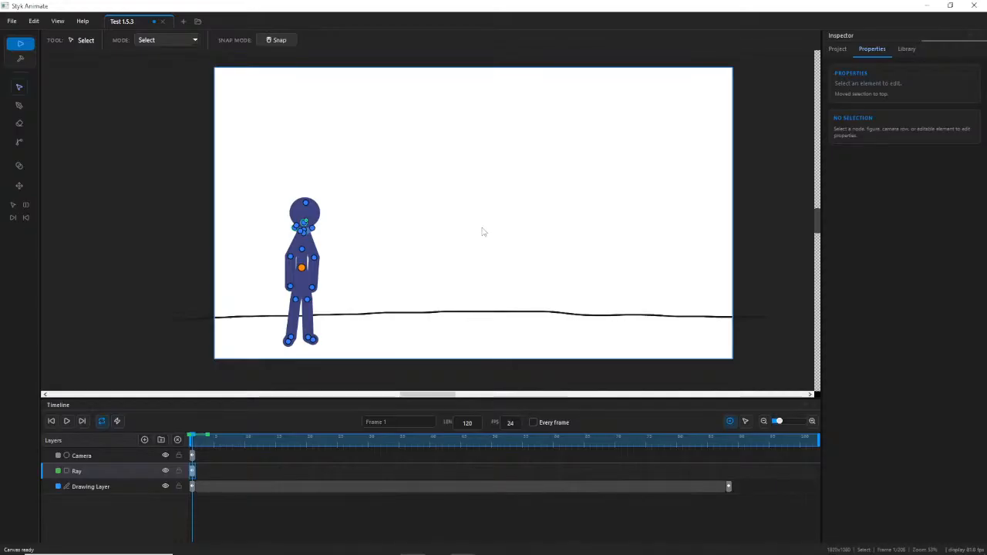
{"action": "scroll", "coordinate": [369, 214], "scroll_direction": "up", "scroll_amount": 3}
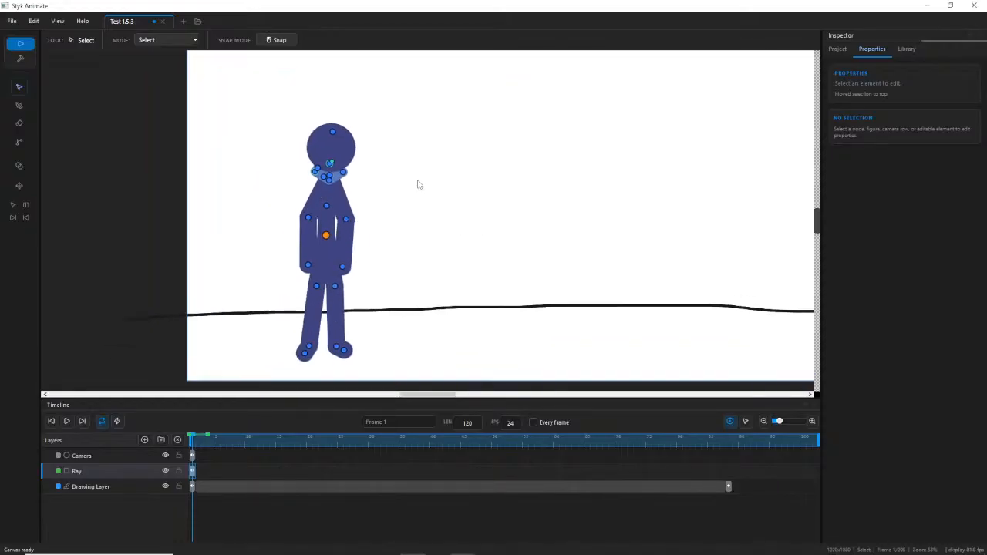
{"action": "left_click_drag", "start_coordinate": [431, 171], "coordinate": [413, 182]}
{"action": "scroll", "coordinate": [413, 183], "scroll_direction": "down", "scroll_amount": 1}
{"action": "mouse_move", "coordinate": [461, 149]}
{"action": "left_mouse_down"}
{"action": "mouse_move", "coordinate": [428, 170]}
{"action": "mouse_move", "coordinate": [451, 162]}
{"action": "left_mouse_up"}
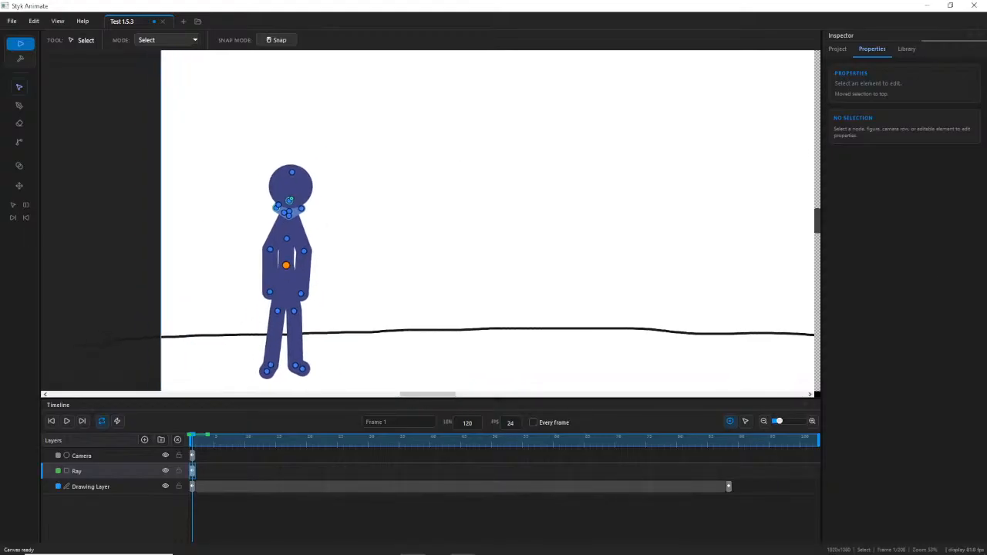
{"action": "scroll", "coordinate": [387, 186], "scroll_direction": "down", "scroll_amount": 2}
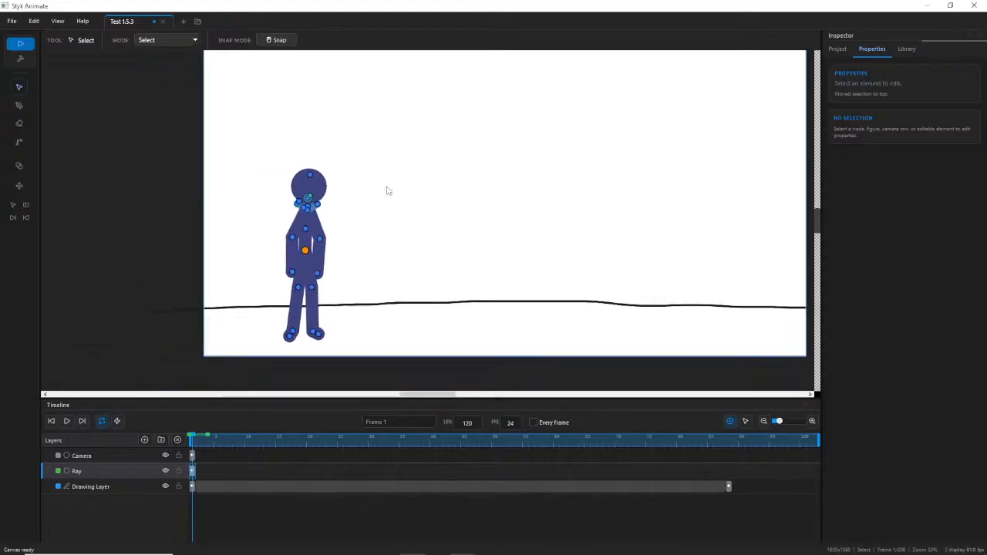
{"action": "scroll", "coordinate": [387, 186], "scroll_direction": "up", "scroll_amount": 1}
{"action": "left_click_drag", "start_coordinate": [483, 146], "coordinate": [472, 156]}
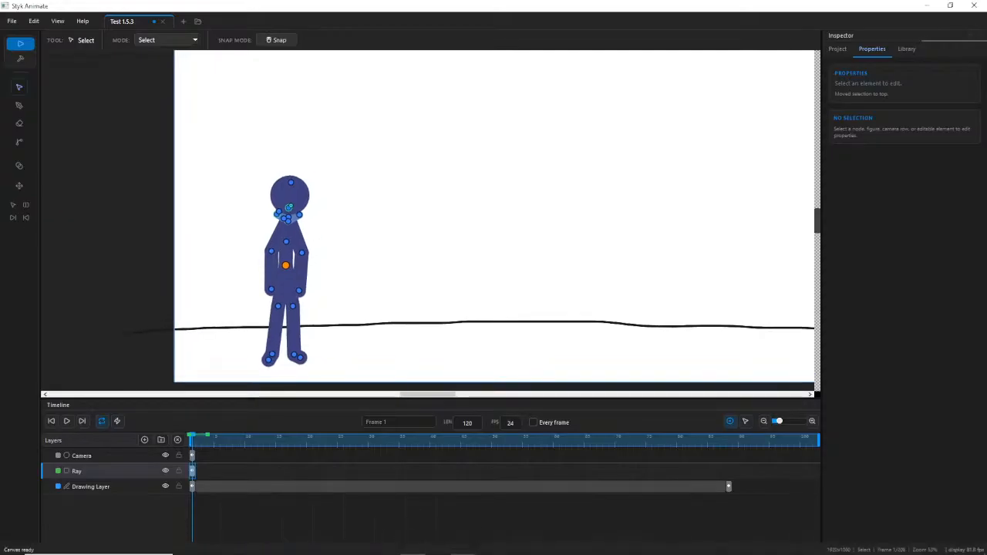
Switch to Firefox, load YouTube in a new tab and open the Testing Stik 1.5.3 live stream from the account's own channel.
{"action": "left_click", "coordinate": [387, 544]}
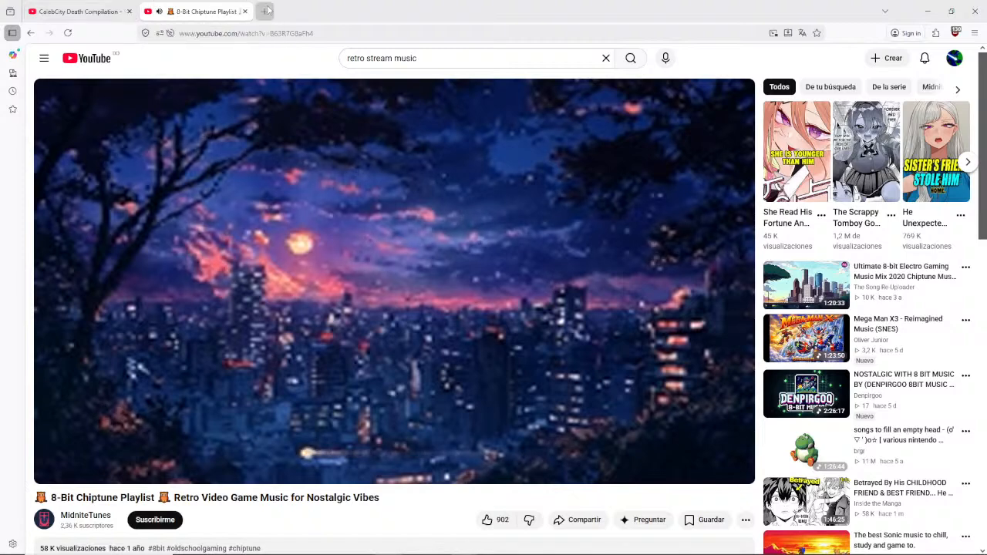
{"action": "left_click", "coordinate": [270, 11]}
{"action": "type", "text": "youtube.com/"}
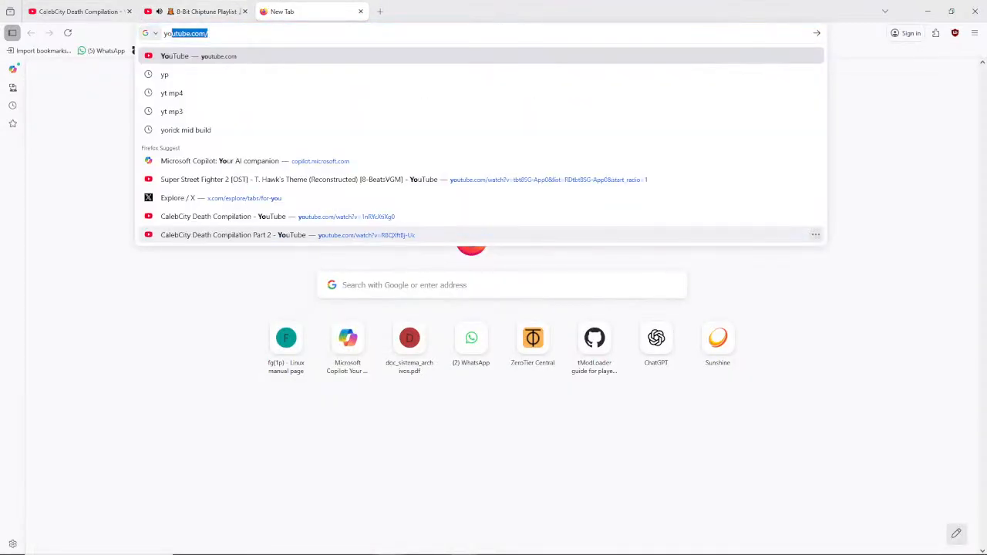
{"action": "key", "text": "Return"}
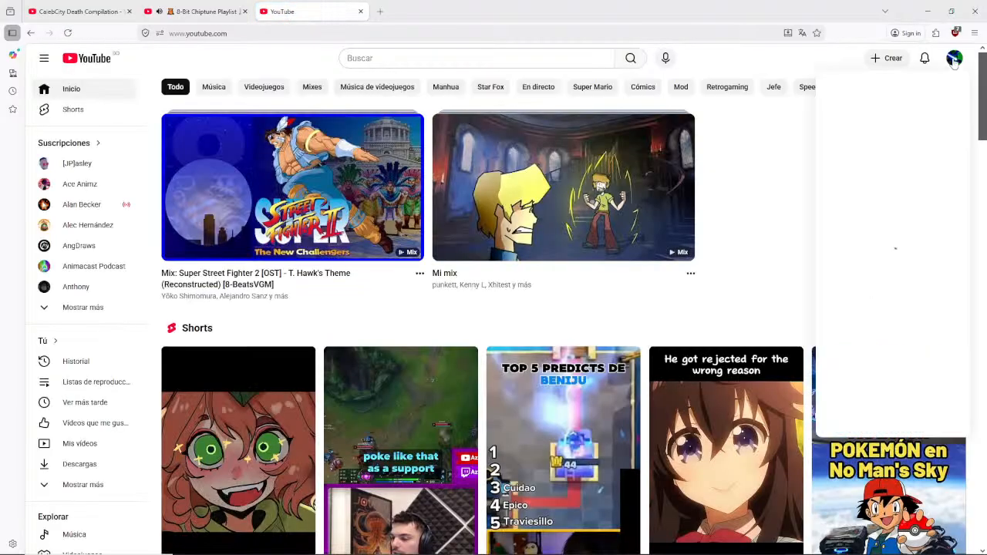
{"action": "left_click", "coordinate": [954, 58]}
{"action": "left_click", "coordinate": [877, 119]}
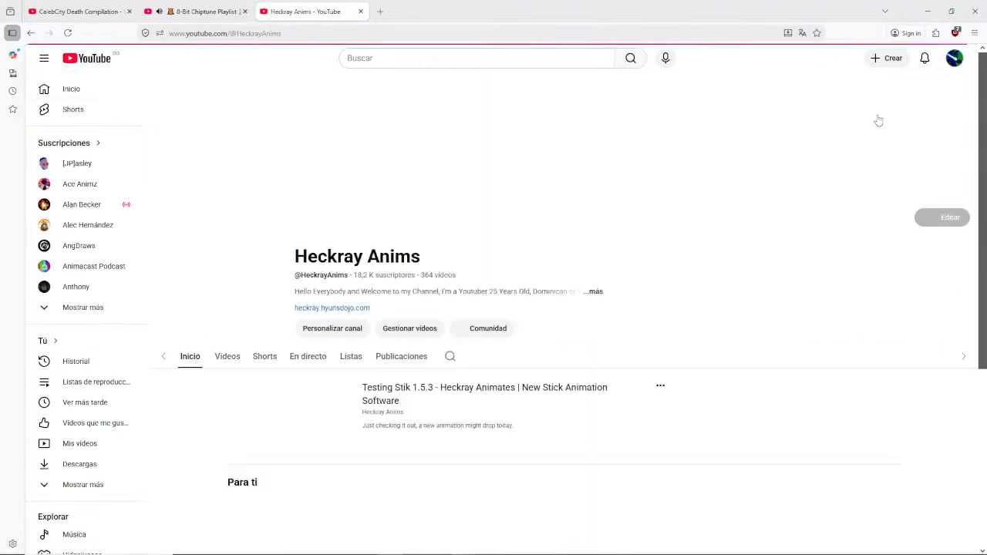
{"action": "left_click", "coordinate": [305, 354]}
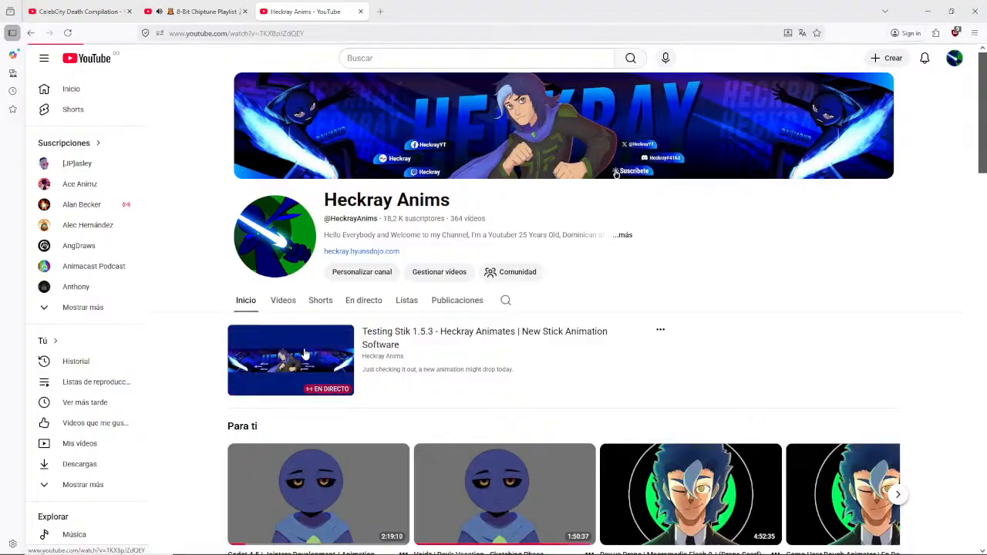
Copy the live stream's web address and close its browser tab.
{"action": "right_click", "coordinate": [240, 37]}
{"action": "key", "text": "ctrl+c"}
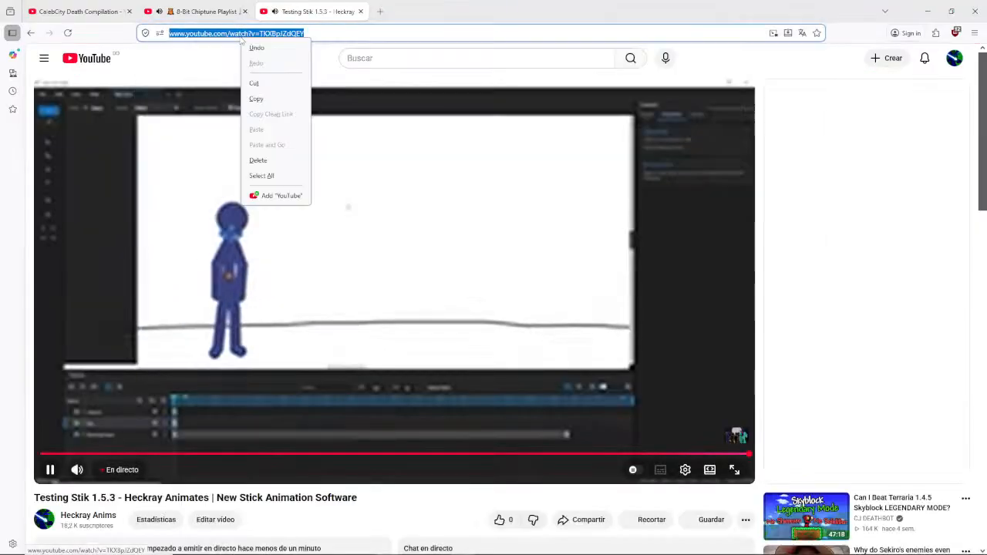
{"action": "left_click", "coordinate": [256, 98]}
{"action": "left_click", "coordinate": [360, 11]}
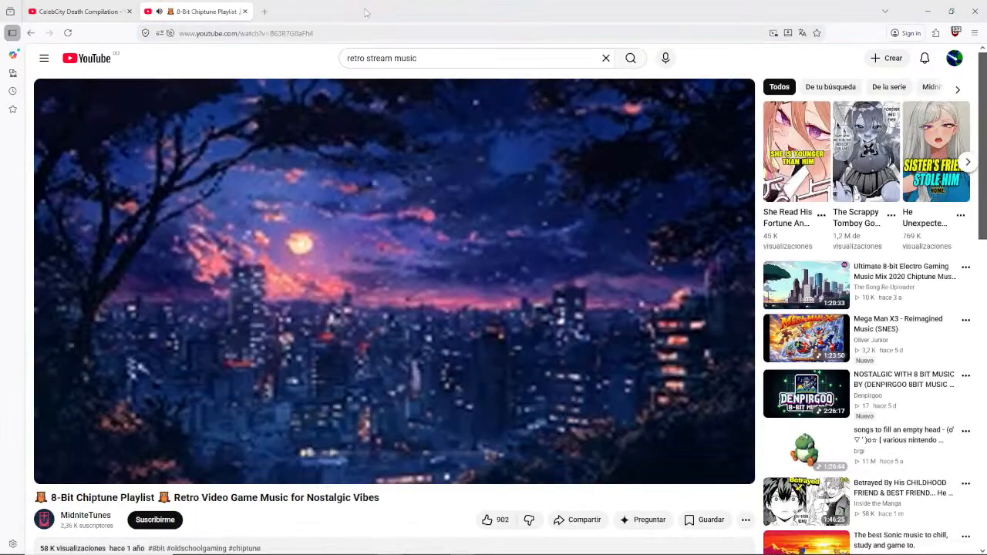
Switch to Discord and open the general-chat channel of the Styk Animate server.
{"action": "mouse_move", "coordinate": [246, 547]}
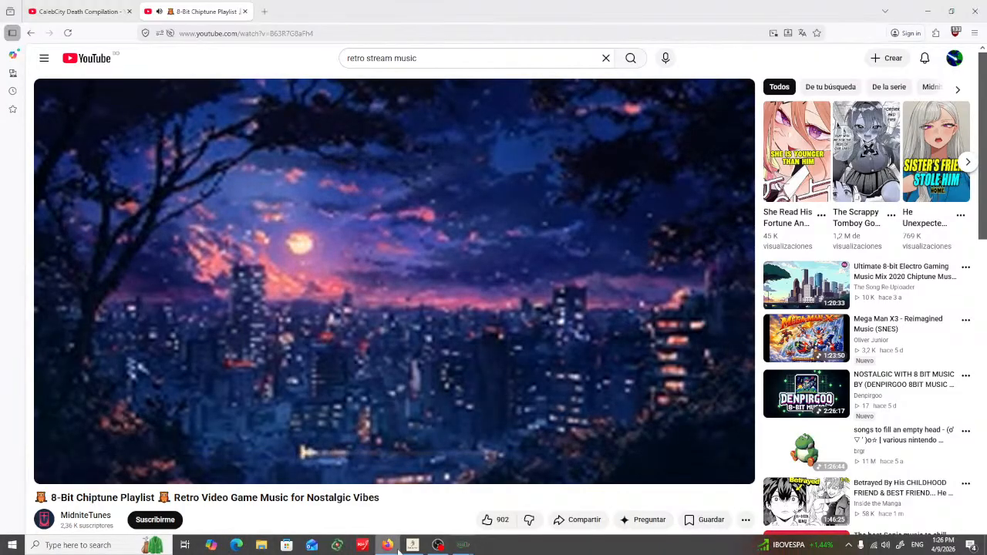
{"action": "left_click", "coordinate": [847, 545]}
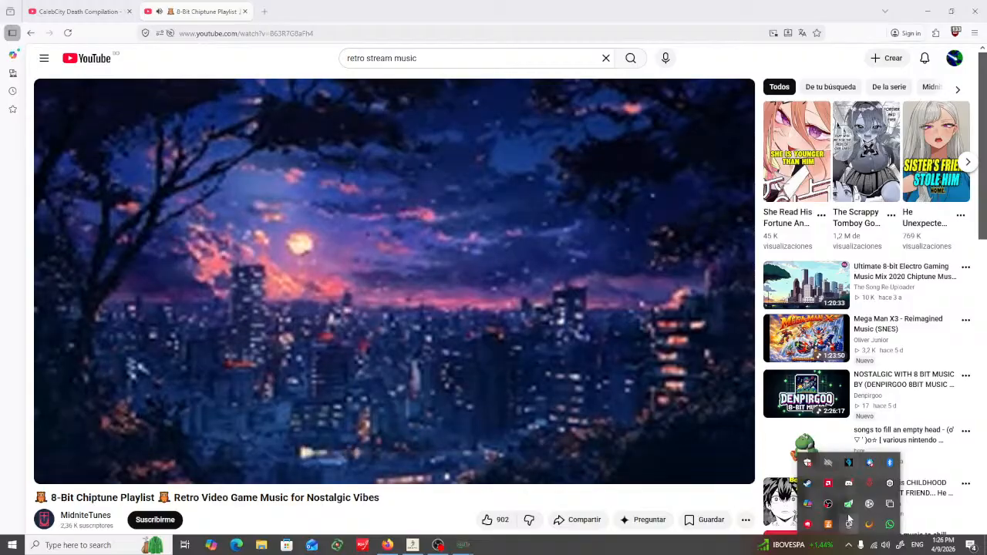
{"action": "left_click", "coordinate": [927, 10]}
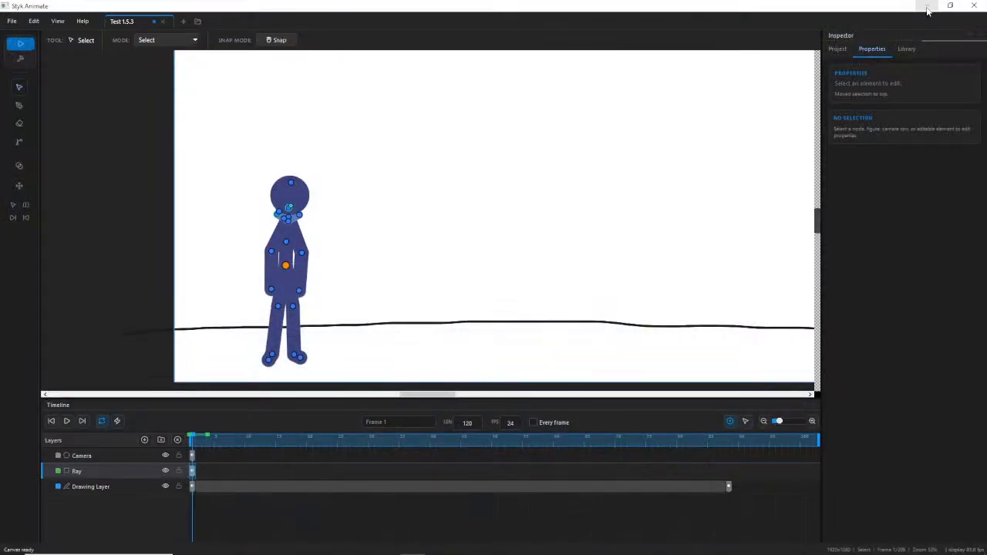
{"action": "key", "text": "super"}
{"action": "type", "text": "d"}
{"action": "key", "text": "Return"}
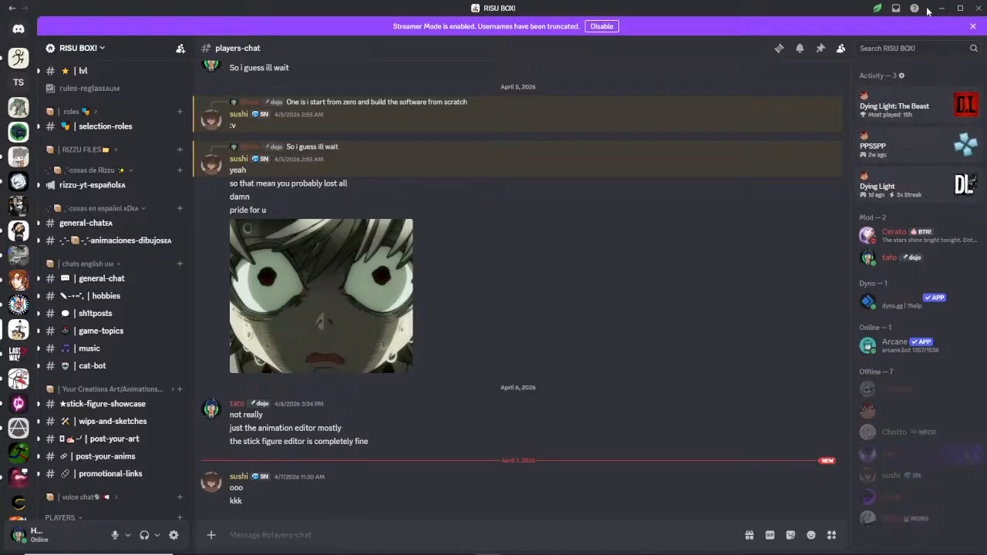
{"action": "left_click", "coordinate": [18, 58]}
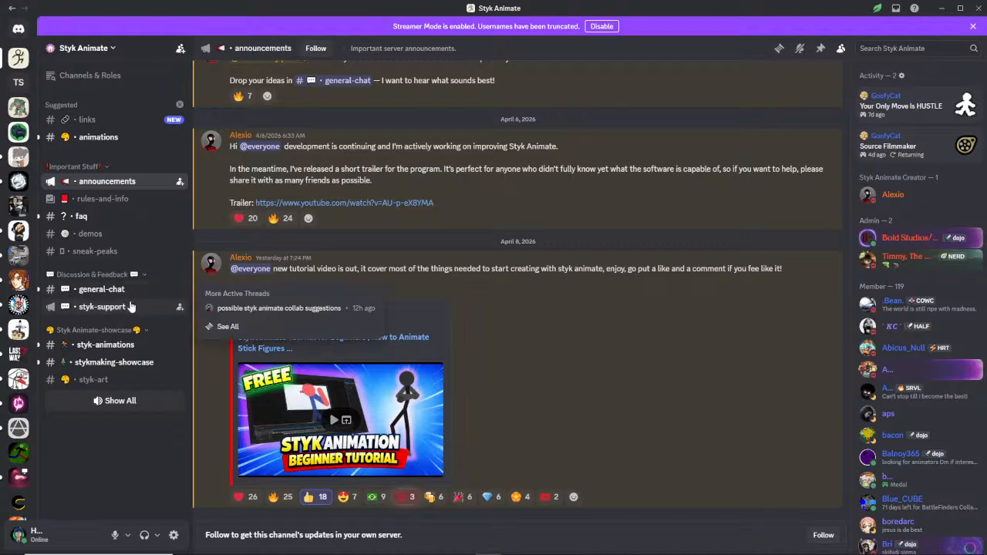
{"action": "left_click", "coordinate": [112, 290]}
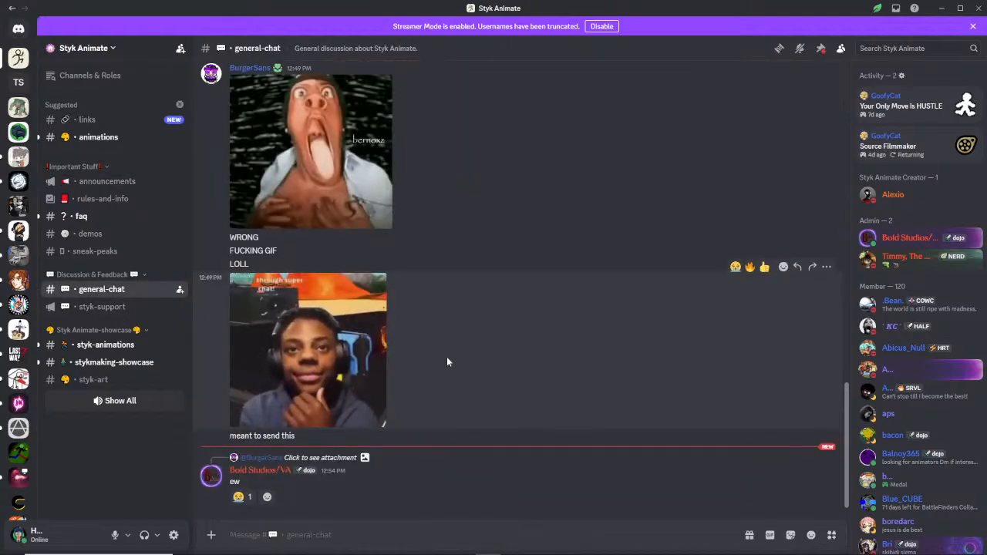
Send "i'll be animating on live" followed by the copied stream link in general-chat, and return to Styk Animate.
{"action": "type", "text": "H"}
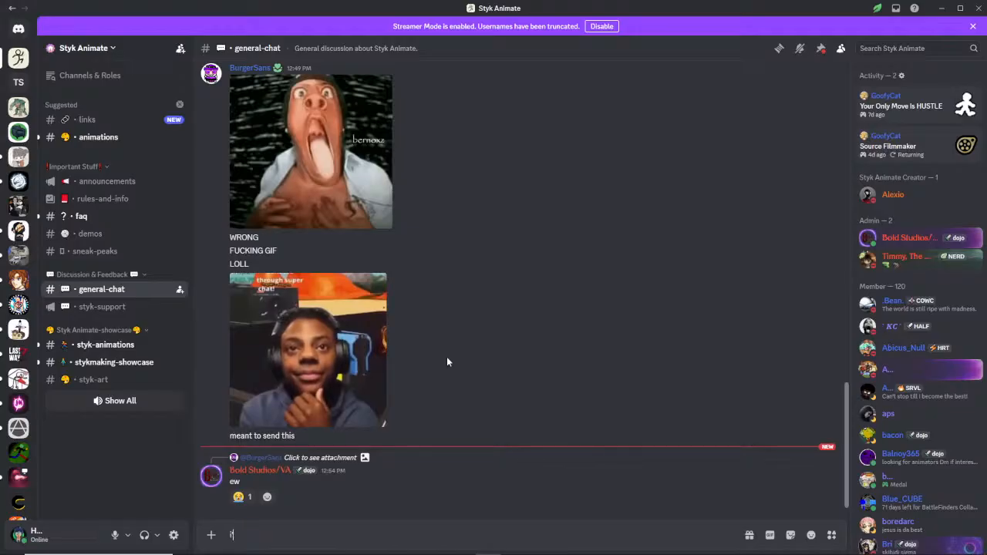
{"action": "type", "text": "'ll be animating on live"}
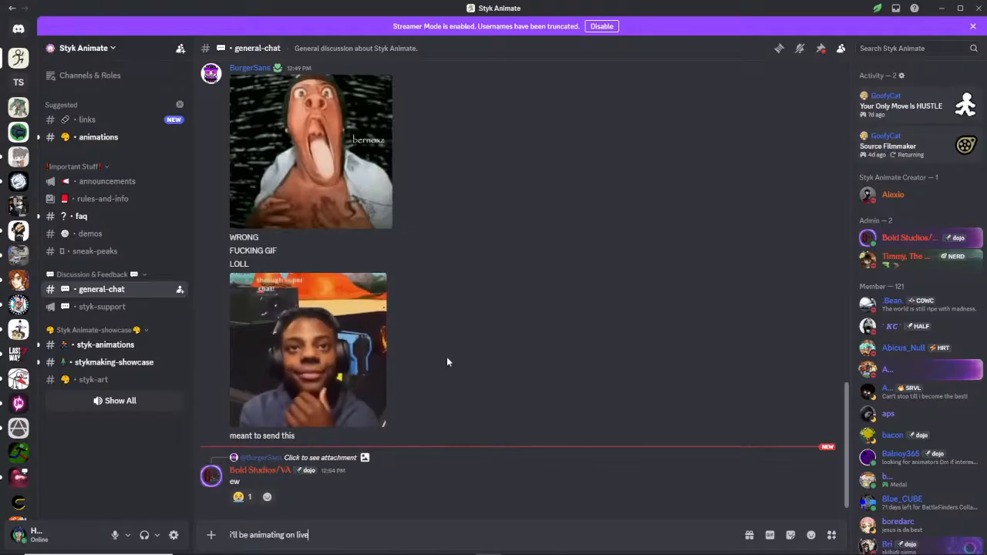
{"action": "key", "text": "Return"}
{"action": "key", "text": "ctrl+v"}
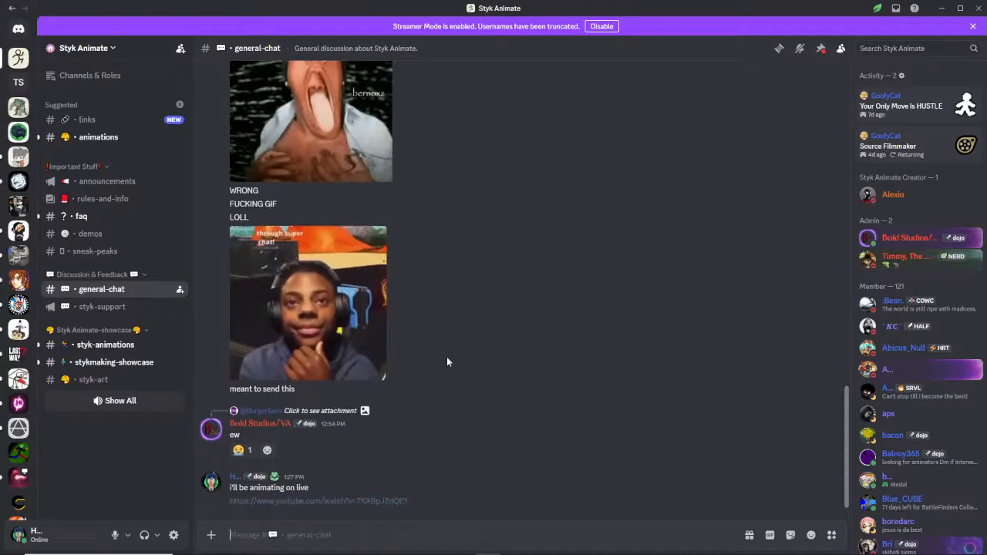
{"action": "key", "text": "Return"}
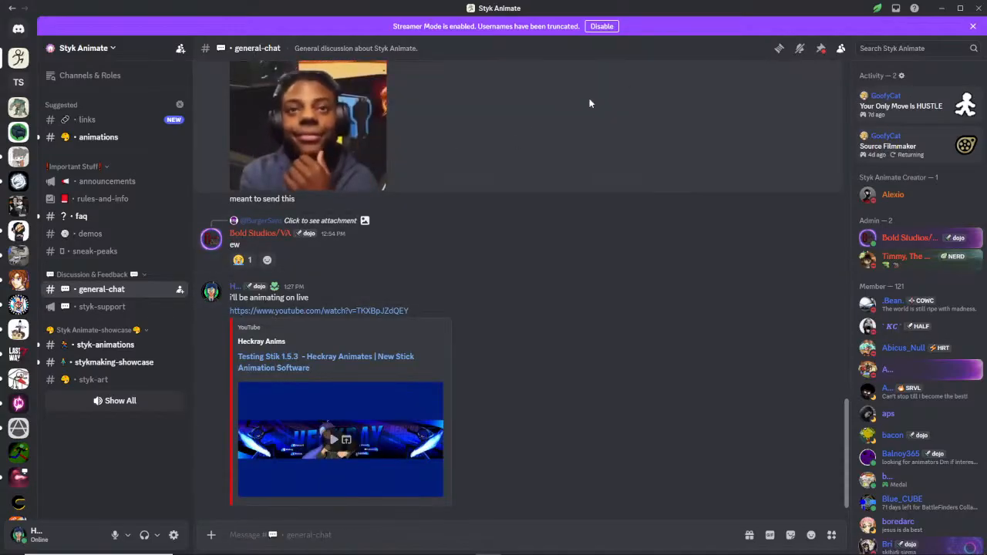
{"action": "left_click", "coordinate": [941, 10]}
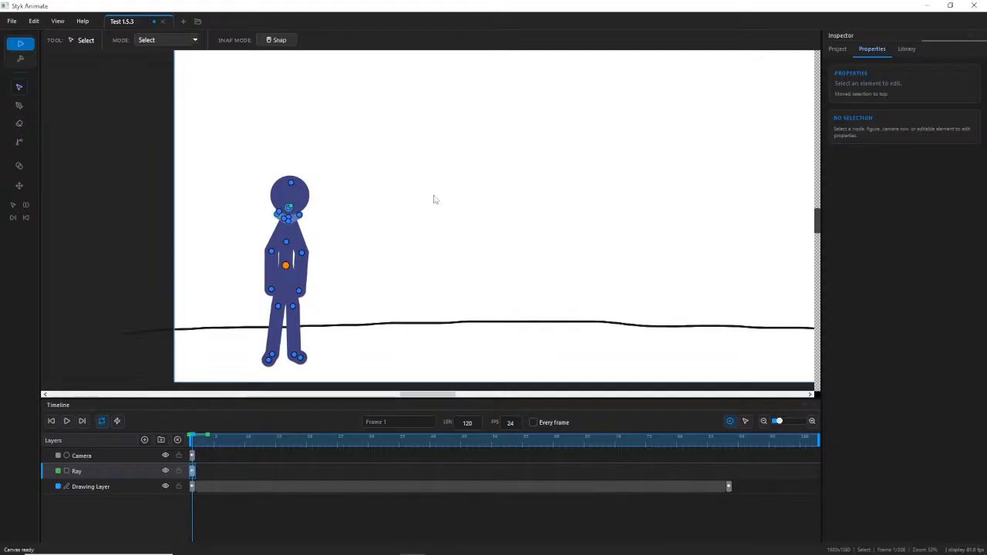
{"action": "left_click_drag", "start_coordinate": [511, 182], "coordinate": [473, 189]}
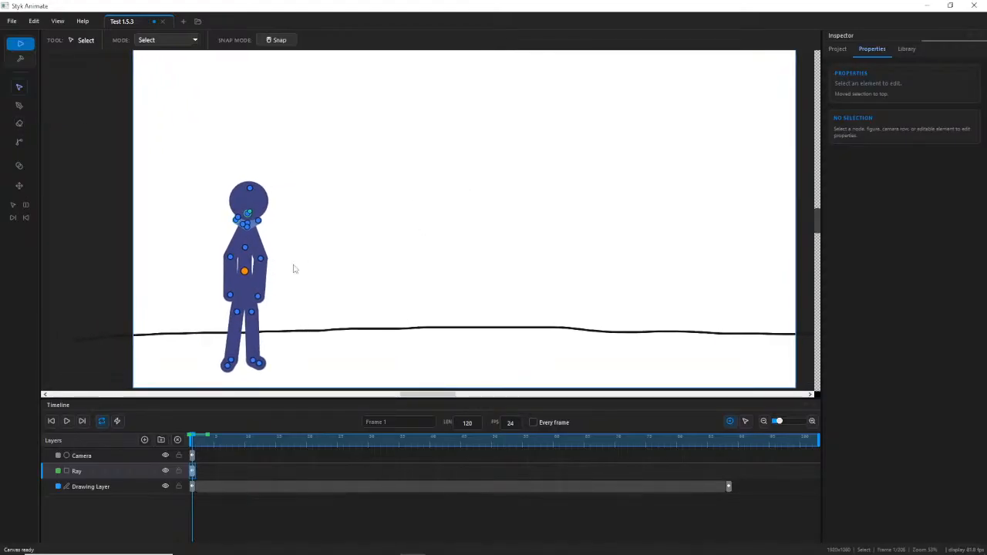
{"action": "scroll", "coordinate": [332, 267], "scroll_direction": "up", "scroll_amount": 2}
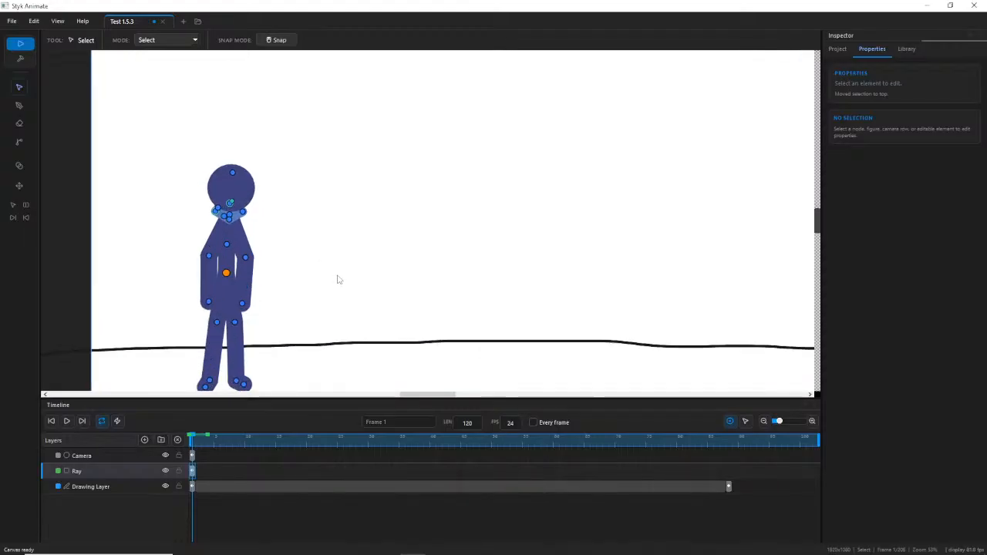
{"action": "left_click_drag", "start_coordinate": [338, 280], "coordinate": [412, 202]}
{"action": "scroll", "coordinate": [394, 178], "scroll_direction": "up", "scroll_amount": 3}
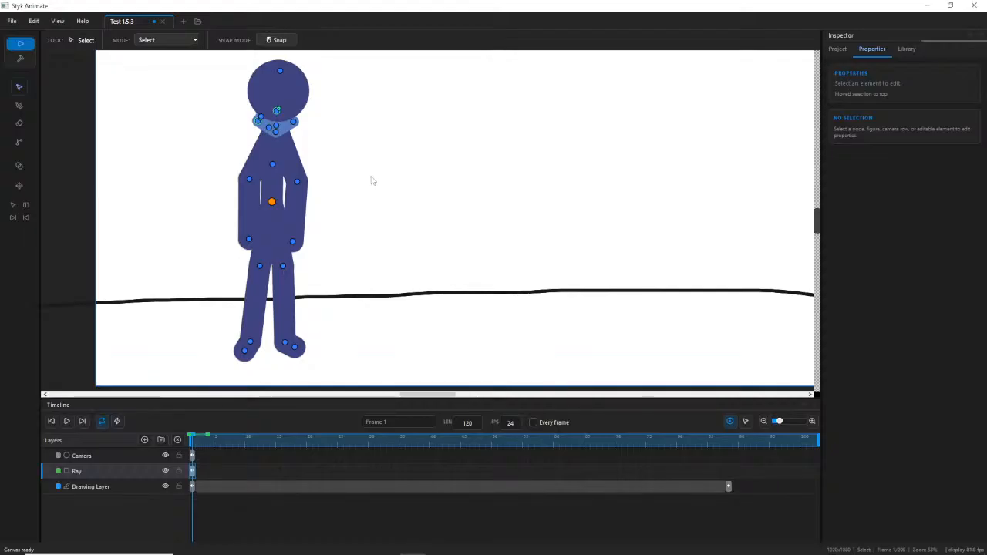
{"action": "left_click_drag", "start_coordinate": [377, 180], "coordinate": [485, 206]}
{"action": "scroll", "coordinate": [634, 136], "scroll_direction": "down", "scroll_amount": 3}
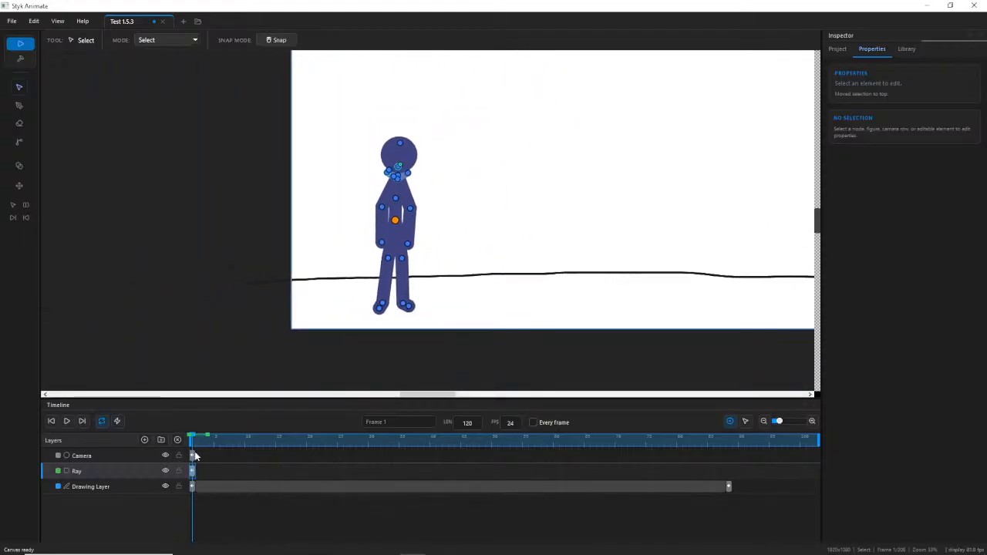
Try to shift the camera frame sideways on frame 1 of the Camera layer, and undo the move.
{"action": "left_click", "coordinate": [195, 456]}
{"action": "scroll", "coordinate": [568, 185], "scroll_direction": "down", "scroll_amount": 2}
{"action": "left_click_drag", "start_coordinate": [586, 176], "coordinate": [414, 176]}
{"action": "key", "text": "ctrl+z"}
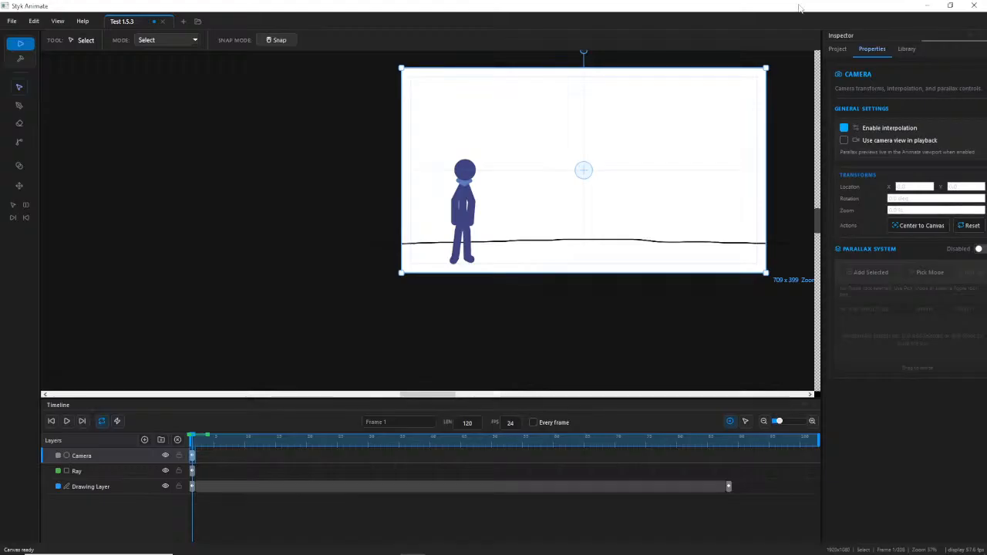
Look through the inspector's library, camera properties and project canvas settings.
{"action": "left_click", "coordinate": [906, 49]}
{"action": "left_click", "coordinate": [872, 50]}
{"action": "left_click", "coordinate": [838, 49]}
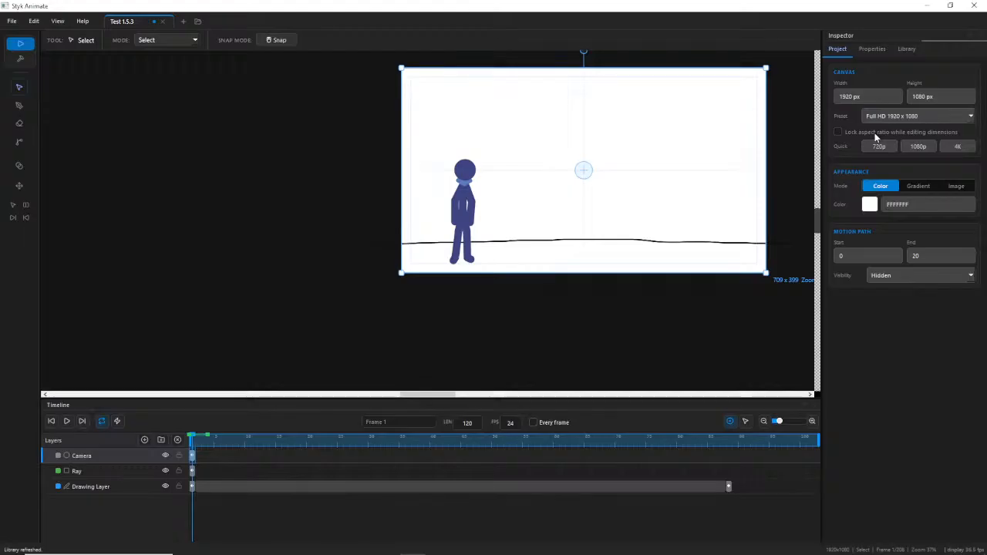
{"action": "left_click", "coordinate": [863, 54]}
{"action": "left_click", "coordinate": [842, 51]}
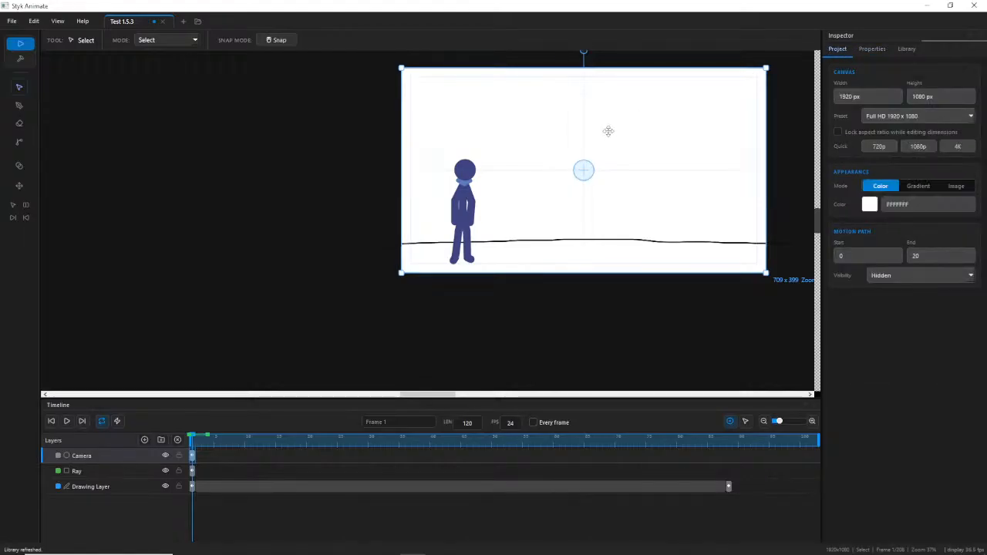
Select the Ray layer's keyframe on frame 1 to show the stick figure's joints close up.
{"action": "scroll", "coordinate": [610, 133], "scroll_direction": "up", "scroll_amount": 4}
{"action": "scroll", "coordinate": [615, 146], "scroll_direction": "up", "scroll_amount": 3}
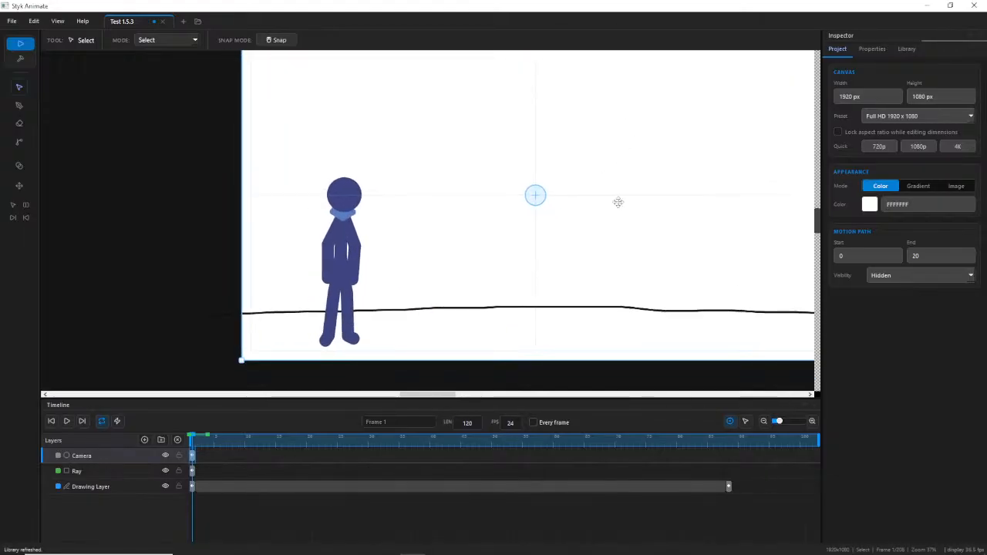
{"action": "scroll", "coordinate": [618, 205], "scroll_direction": "up", "scroll_amount": 1}
{"action": "left_click_drag", "start_coordinate": [375, 242], "coordinate": [406, 216]}
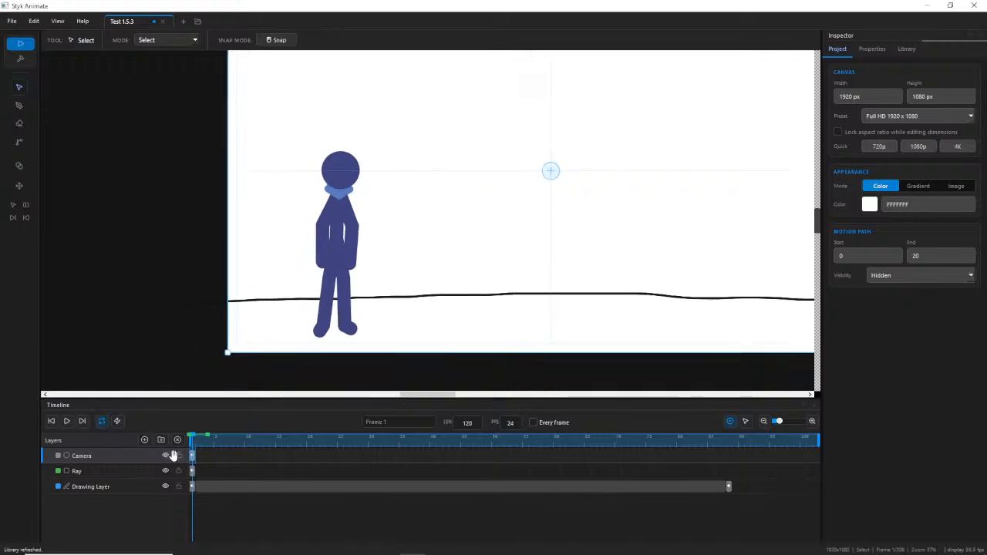
{"action": "left_click", "coordinate": [195, 474]}
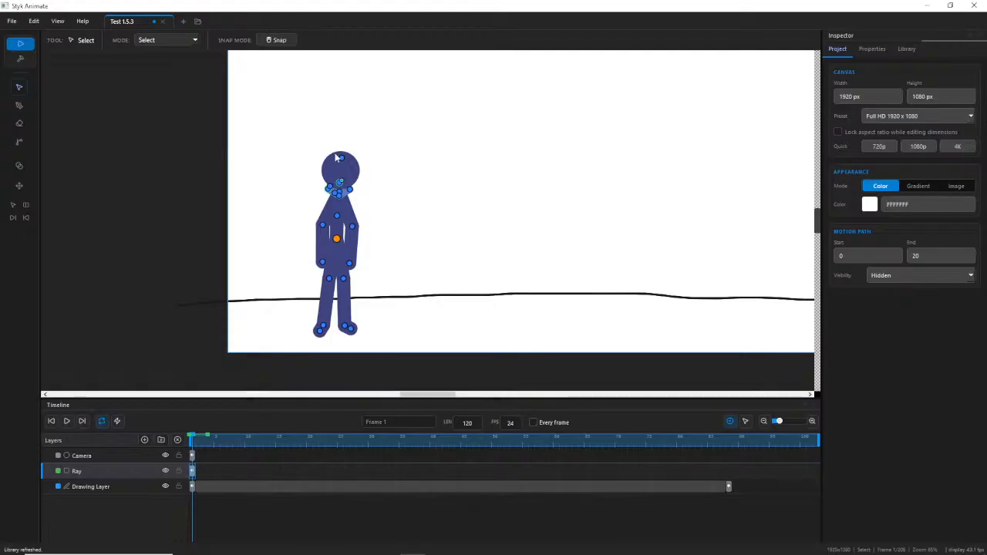
{"action": "scroll", "coordinate": [336, 157], "scroll_direction": "up", "scroll_amount": 3}
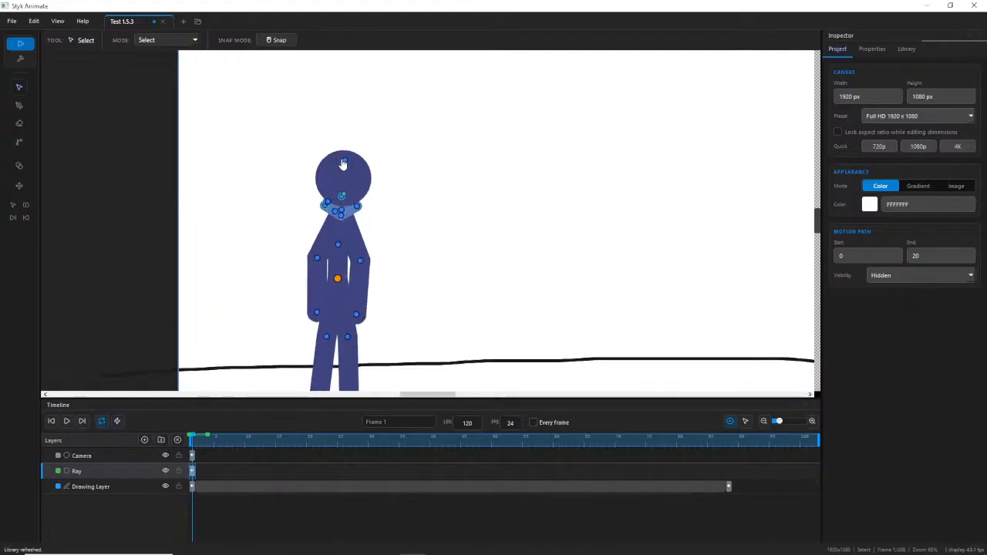
{"action": "left_click_drag", "start_coordinate": [390, 197], "coordinate": [349, 144]}
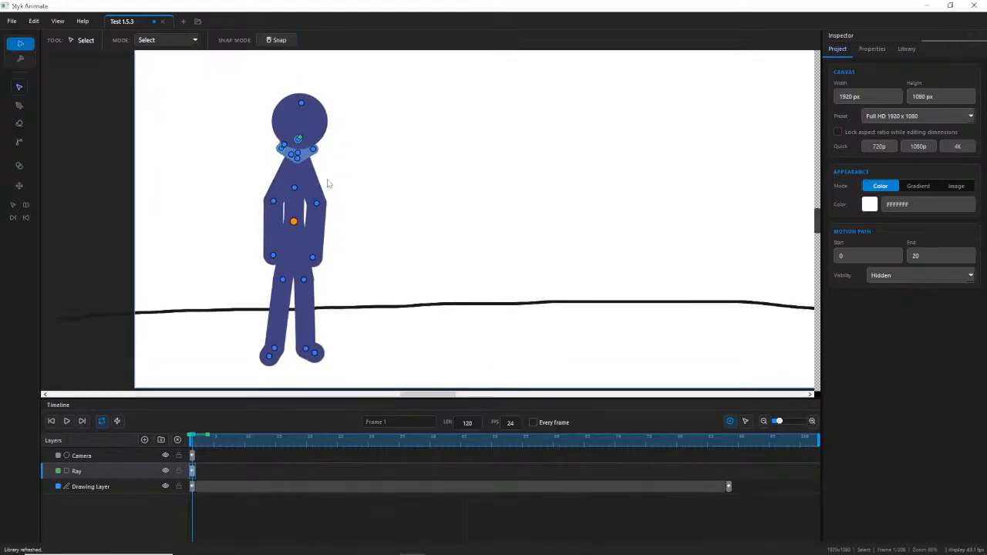
{"action": "scroll", "coordinate": [328, 184], "scroll_direction": "up", "scroll_amount": 1}
{"action": "scroll", "coordinate": [343, 207], "scroll_direction": "up", "scroll_amount": 1}
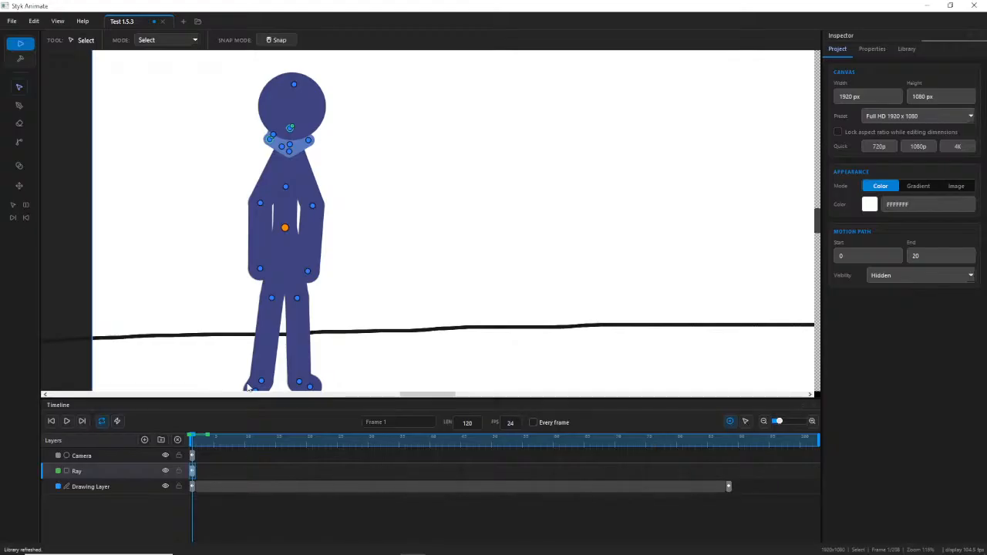
Add a keyframe on frame 2 of the Ray layer and shift the whole figure slightly to the right.
{"action": "scroll", "coordinate": [254, 235], "scroll_direction": "up", "scroll_amount": 1}
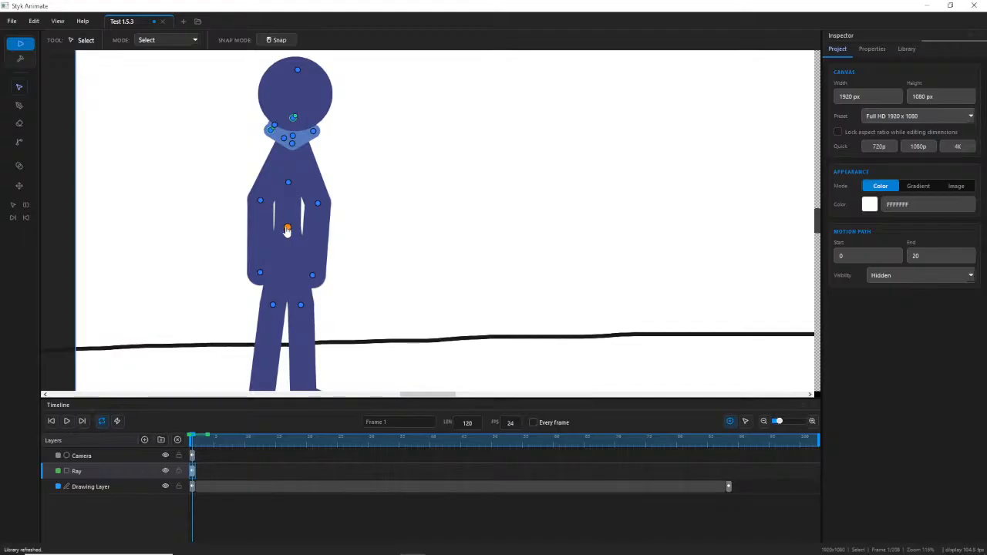
{"action": "left_click", "coordinate": [199, 444]}
{"action": "left_click", "coordinate": [287, 228]}
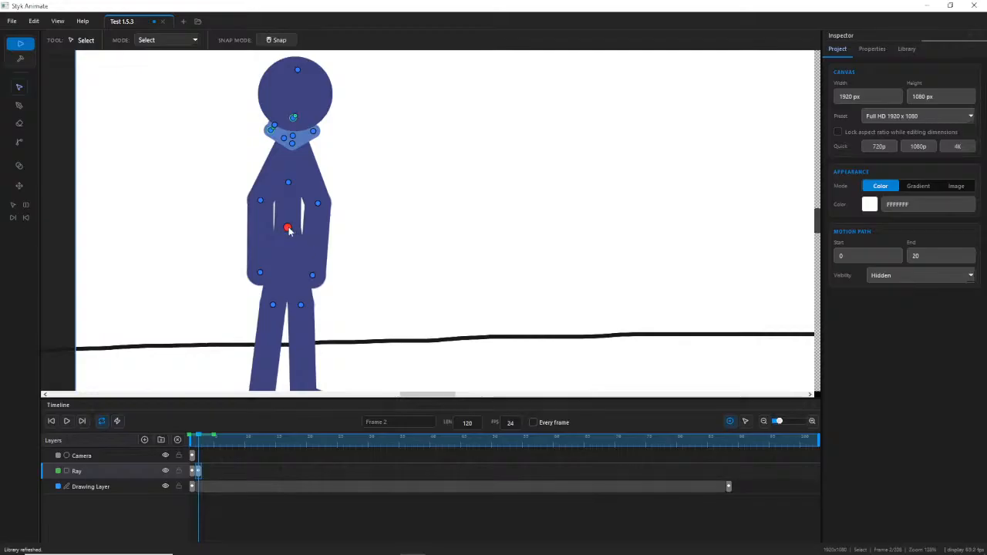
{"action": "left_click_drag", "start_coordinate": [288, 230], "coordinate": [303, 231]}
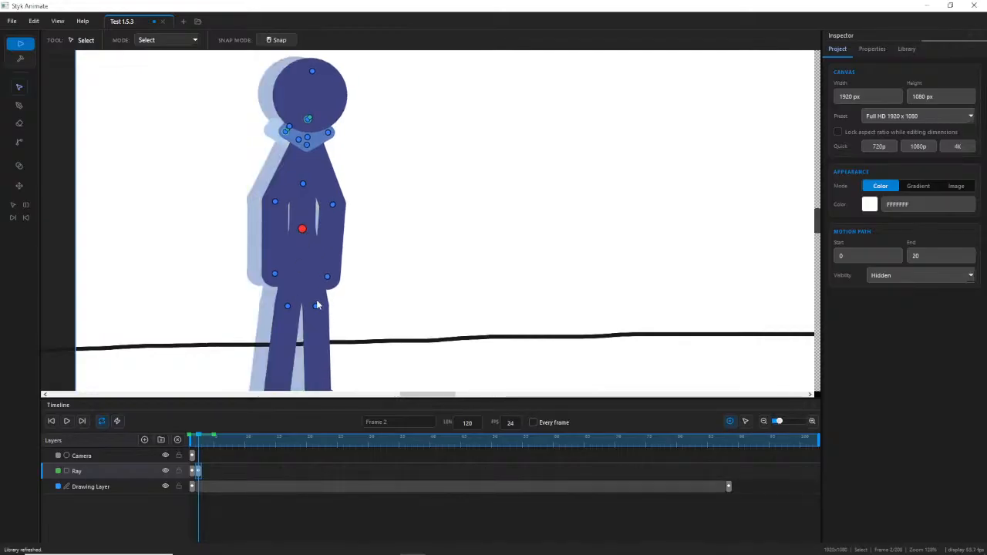
Angle the figure's left leg slightly backward on frame 2 and nudge the body back a little toward its frame 1 position.
{"action": "left_click_drag", "start_coordinate": [363, 305], "coordinate": [390, 221]}
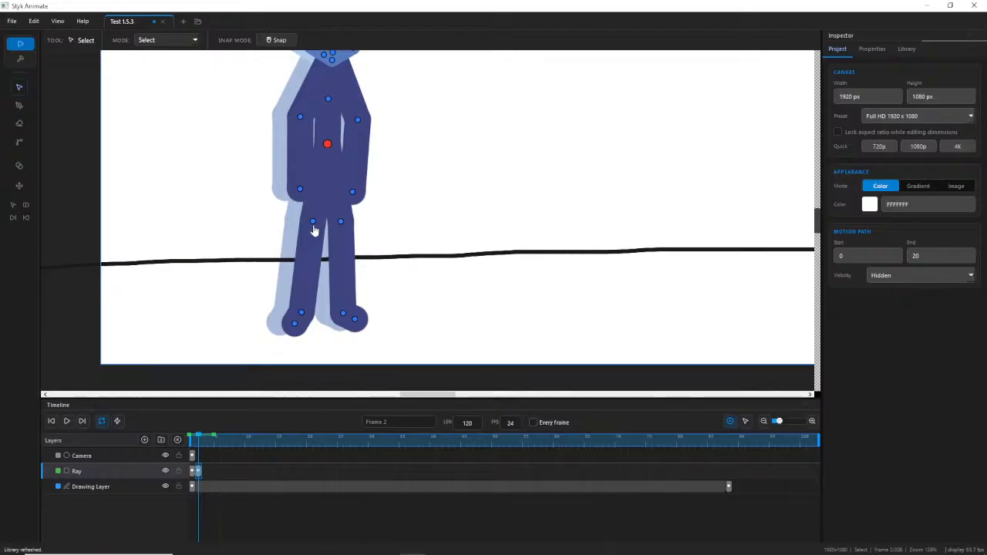
{"action": "left_click_drag", "start_coordinate": [313, 224], "coordinate": [309, 231]}
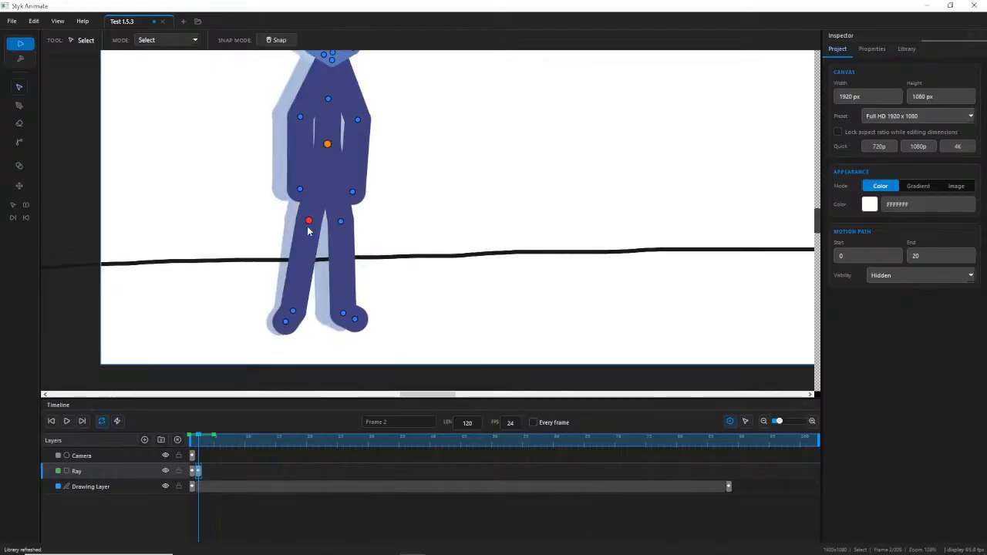
{"action": "left_click", "coordinate": [330, 151]}
{"action": "left_click_drag", "start_coordinate": [328, 150], "coordinate": [323, 146]}
{"action": "left_click_drag", "start_coordinate": [322, 145], "coordinate": [324, 148]}
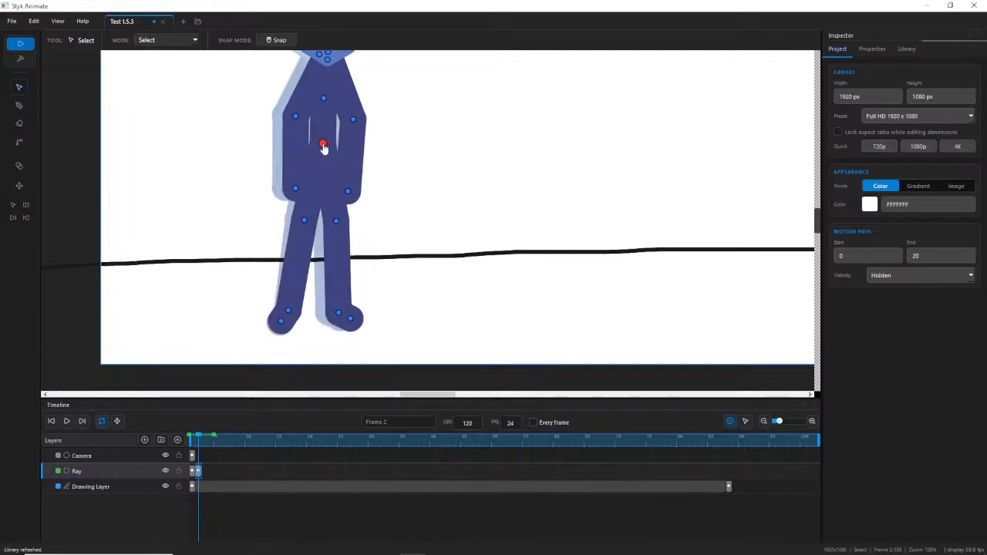
Switch to the IK tool and set a foot anchor on the left foot's toe joint, Segment 1.002.
{"action": "left_click", "coordinate": [280, 320]}
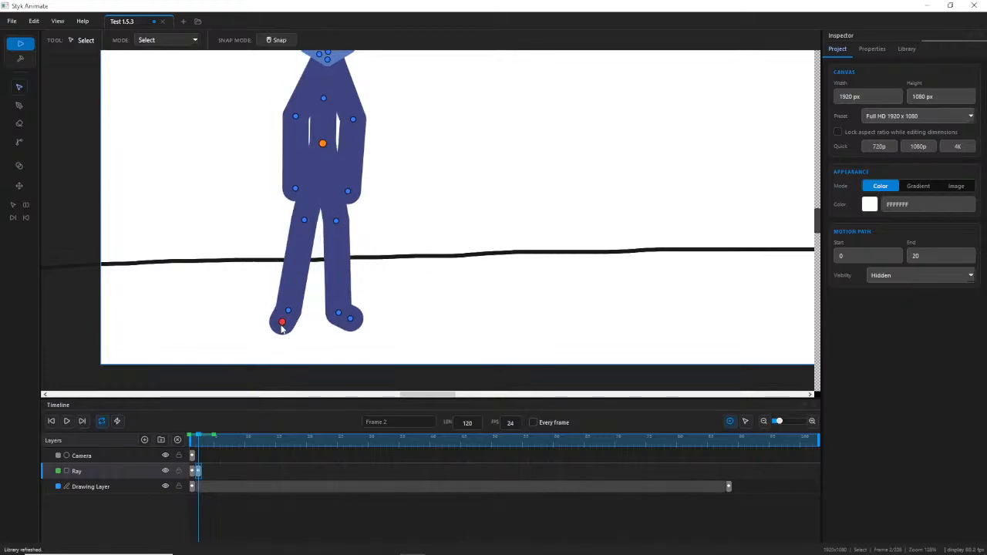
{"action": "left_click", "coordinate": [861, 51]}
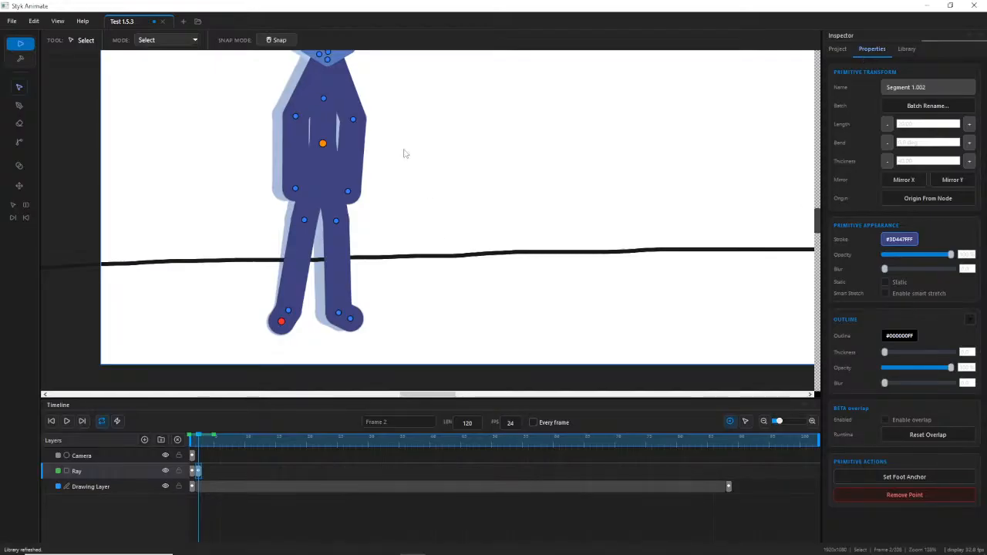
{"action": "left_click_drag", "start_coordinate": [403, 154], "coordinate": [414, 176]}
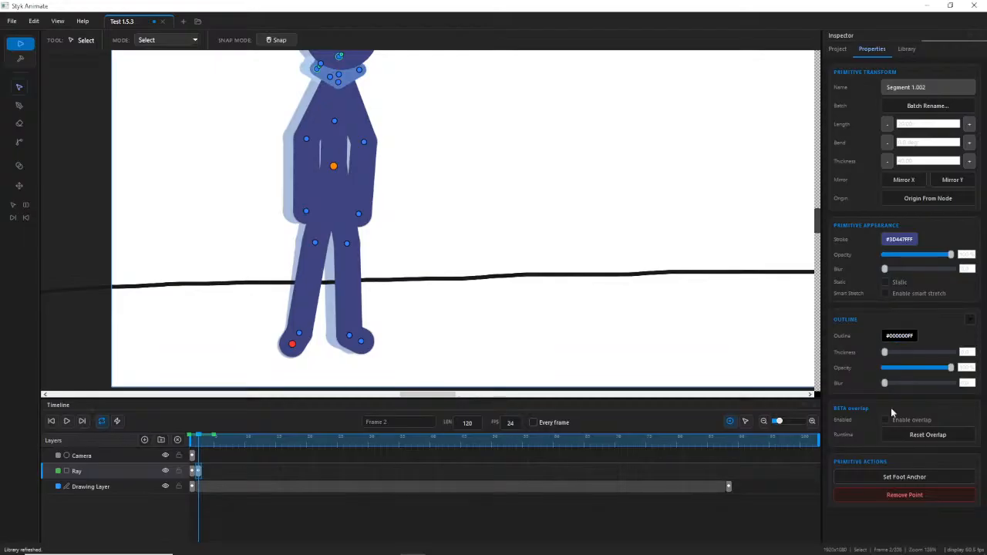
{"action": "left_click", "coordinate": [838, 50]}
{"action": "left_click", "coordinate": [869, 50]}
{"action": "left_click", "coordinate": [19, 145]}
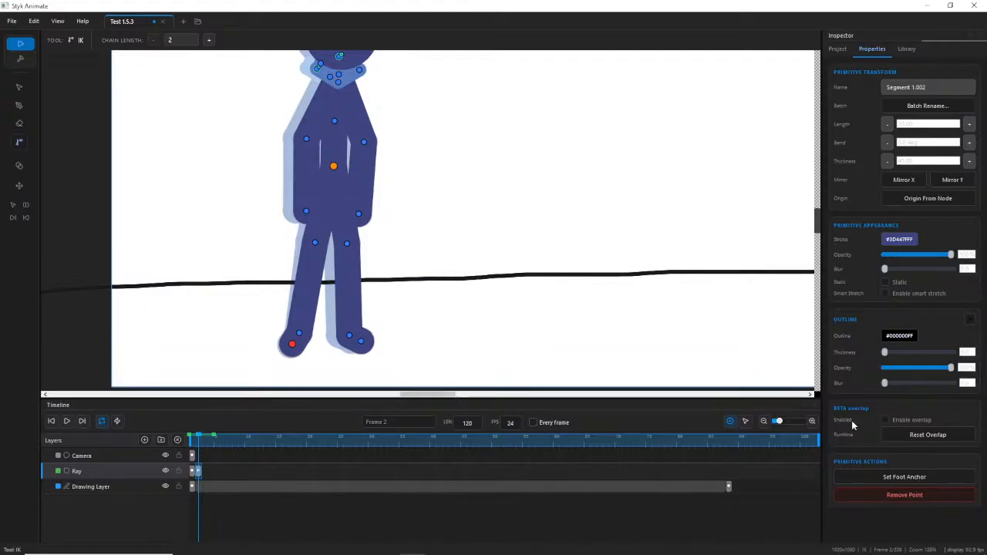
{"action": "left_click", "coordinate": [870, 476]}
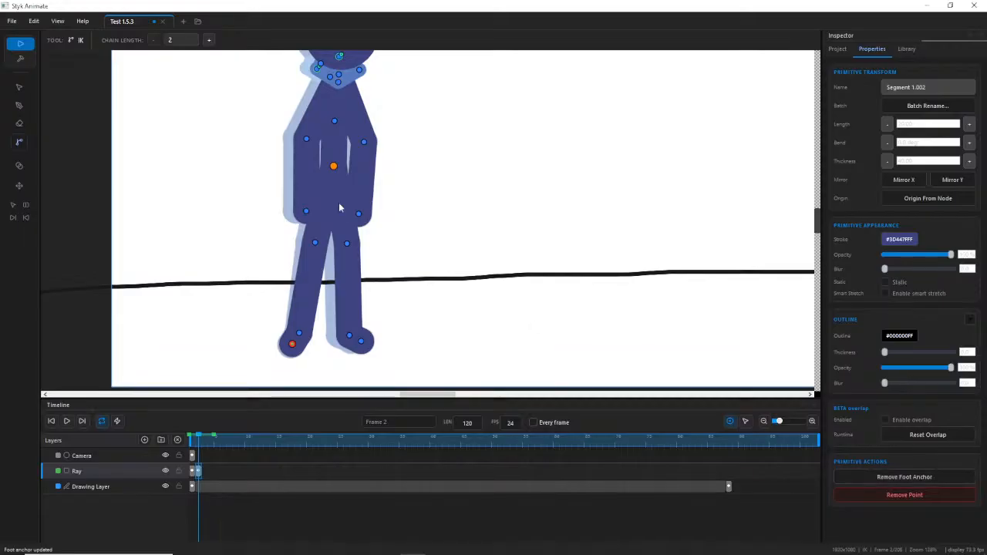
Try moving the whole body and bending the left leg with the IK tool, and undo both moves.
{"action": "left_click_drag", "start_coordinate": [335, 165], "coordinate": [408, 147]}
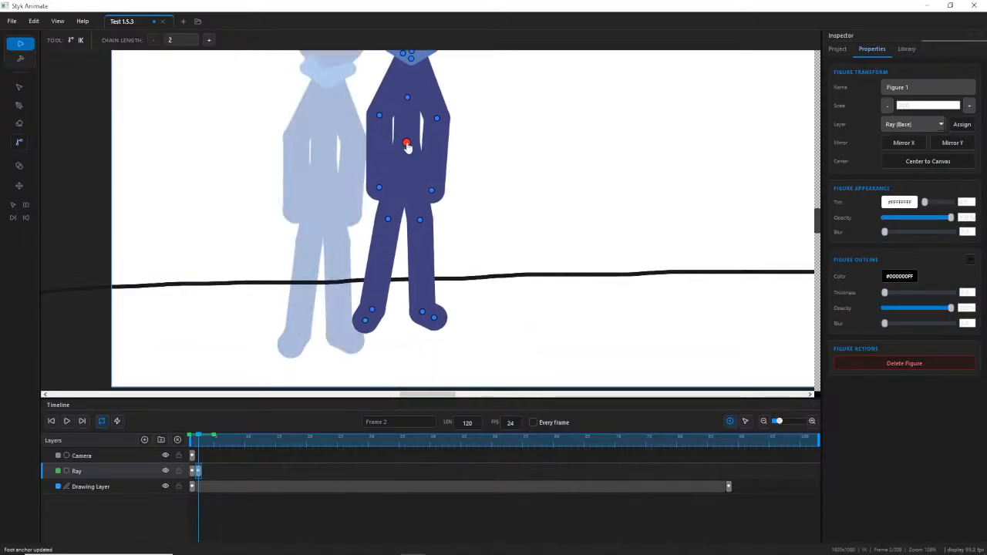
{"action": "key", "text": "ctrl+z"}
{"action": "left_click_drag", "start_coordinate": [317, 244], "coordinate": [293, 260]}
{"action": "key", "text": "ctrl+z"}
Set a foot anchor on the left ankle joint, Segment 1.001, and tilt the toe slightly upward.
{"action": "mouse_move", "coordinate": [294, 350]}
{"action": "left_mouse_down"}
{"action": "mouse_move", "coordinate": [319, 347]}
{"action": "mouse_move", "coordinate": [238, 269]}
{"action": "mouse_move", "coordinate": [343, 219]}
{"action": "mouse_move", "coordinate": [285, 341]}
{"action": "mouse_move", "coordinate": [287, 327]}
{"action": "mouse_move", "coordinate": [348, 335]}
{"action": "mouse_move", "coordinate": [309, 331]}
{"action": "mouse_move", "coordinate": [289, 339]}
{"action": "mouse_move", "coordinate": [301, 335]}
{"action": "mouse_move", "coordinate": [293, 349]}
{"action": "left_mouse_up"}
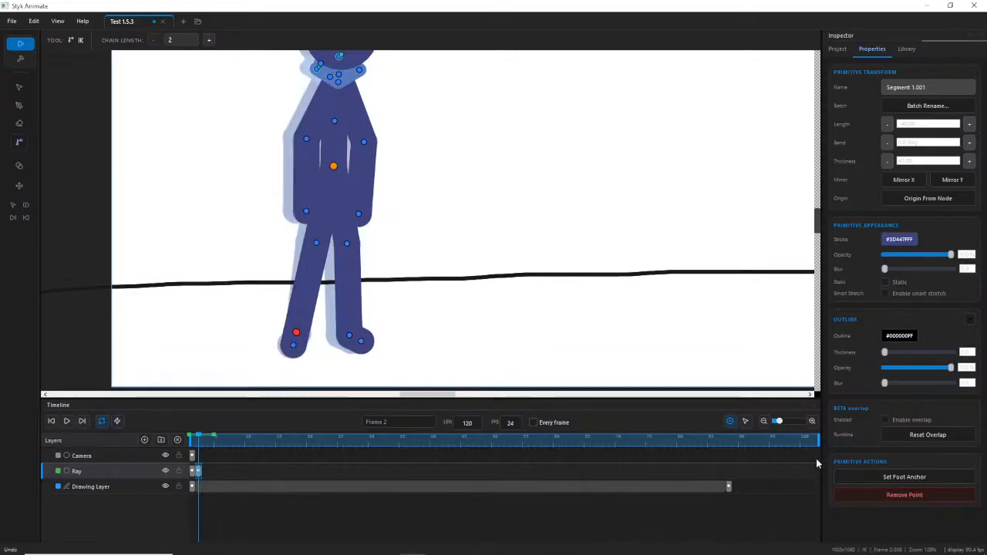
{"action": "left_click", "coordinate": [872, 478]}
{"action": "mouse_move", "coordinate": [292, 348]}
{"action": "left_mouse_down"}
{"action": "mouse_move", "coordinate": [275, 344]}
{"action": "mouse_move", "coordinate": [295, 346]}
{"action": "mouse_move", "coordinate": [286, 337]}
{"action": "mouse_move", "coordinate": [293, 327]}
{"action": "mouse_move", "coordinate": [283, 344]}
{"action": "mouse_move", "coordinate": [265, 325]}
{"action": "mouse_move", "coordinate": [283, 338]}
{"action": "left_mouse_up"}
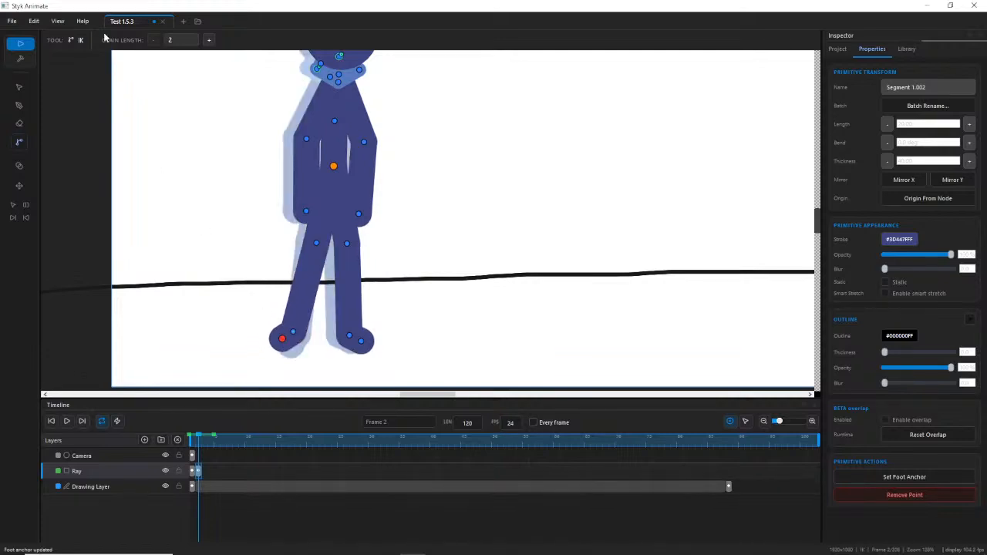
Pull the left leg's anchored ankle joint to different positions with the IK tool.
{"action": "left_click", "coordinate": [20, 144]}
{"action": "left_click", "coordinate": [294, 333]}
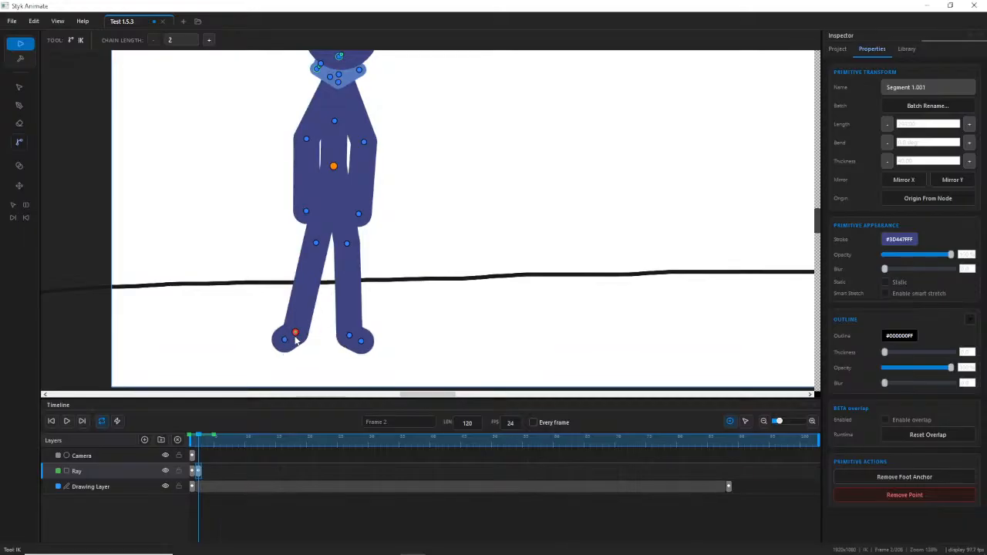
{"action": "mouse_move", "coordinate": [295, 339]}
{"action": "left_mouse_down"}
{"action": "mouse_move", "coordinate": [310, 344]}
{"action": "mouse_move", "coordinate": [303, 351]}
{"action": "left_mouse_up"}
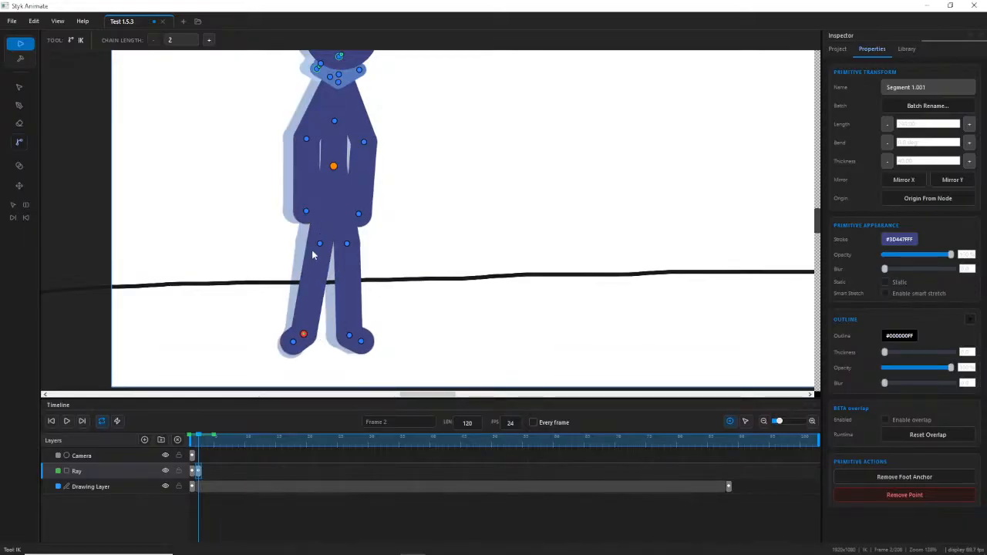
{"action": "scroll", "coordinate": [309, 307], "scroll_direction": "up", "scroll_amount": 4}
{"action": "mouse_move", "coordinate": [297, 330]}
{"action": "left_mouse_down"}
{"action": "mouse_move", "coordinate": [328, 271]}
{"action": "mouse_move", "coordinate": [338, 285]}
{"action": "mouse_move", "coordinate": [319, 229]}
{"action": "mouse_move", "coordinate": [332, 154]}
{"action": "mouse_move", "coordinate": [342, 348]}
{"action": "mouse_move", "coordinate": [317, 332]}
{"action": "left_mouse_up"}
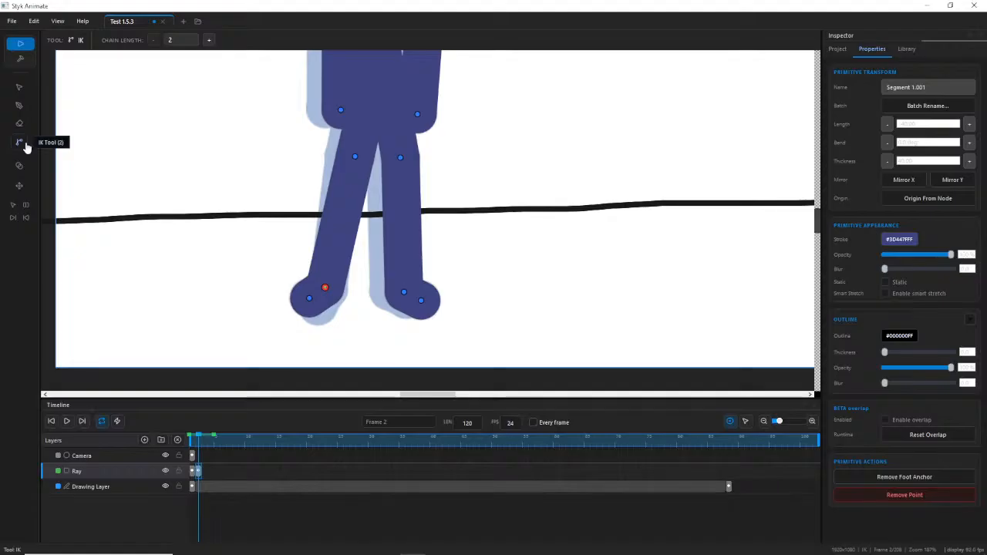
Raise the IK chain length to 4, then try pulling and removing the left foot's toe joint and undo that.
{"action": "left_click", "coordinate": [208, 41]}
{"action": "left_click_drag", "start_coordinate": [331, 287], "coordinate": [315, 316]}
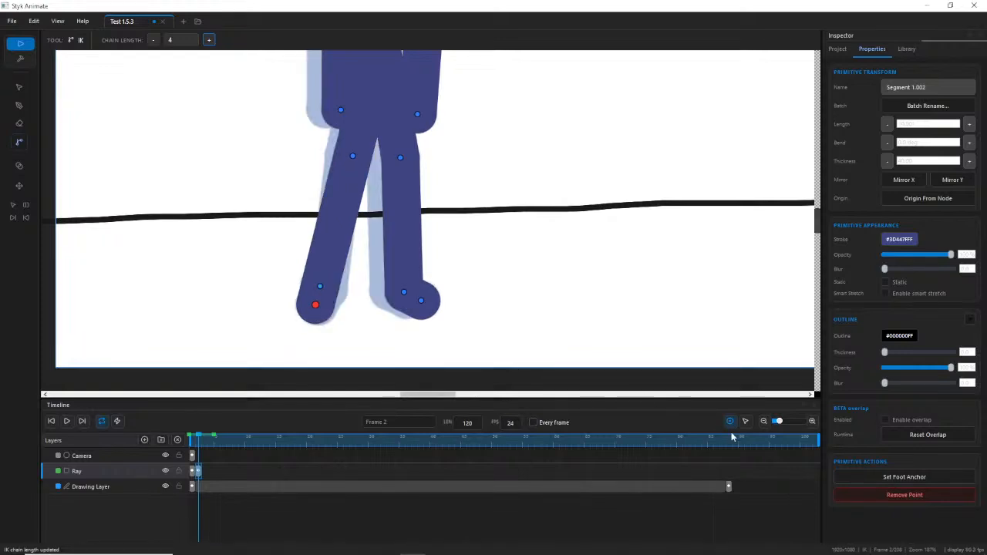
{"action": "left_click", "coordinate": [847, 496]}
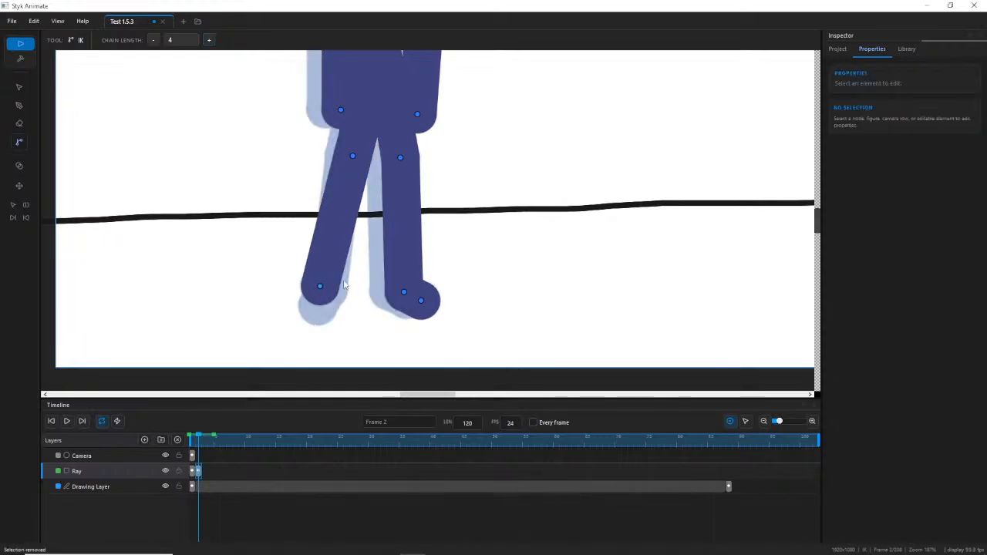
{"action": "key", "text": "ctrl+z"}
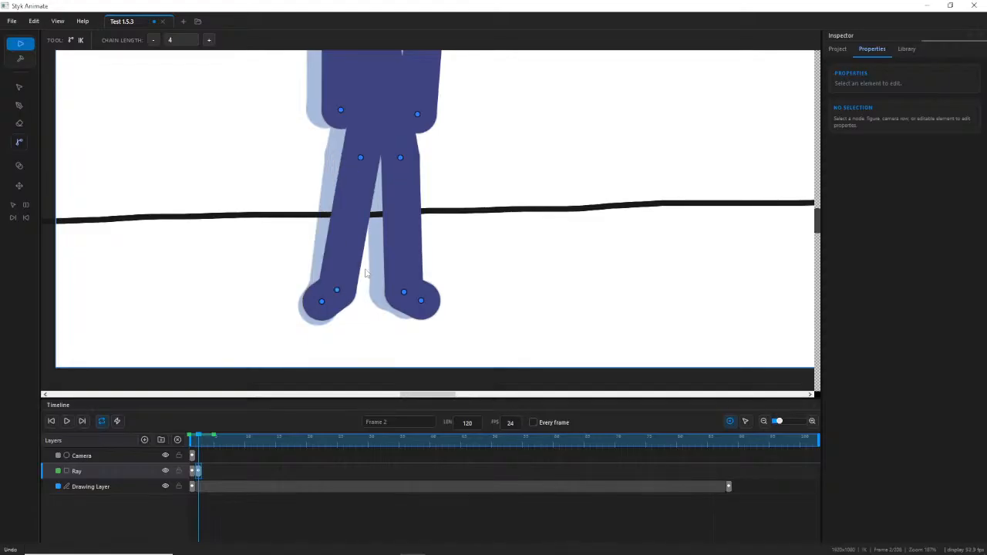
Reposition the left leg's ankle and toe on frame 2, using the Select tool to line the foot up with its frame 1 position.
{"action": "left_click_drag", "start_coordinate": [338, 292], "coordinate": [317, 300]}
{"action": "scroll", "coordinate": [328, 283], "scroll_direction": "down", "scroll_amount": 2}
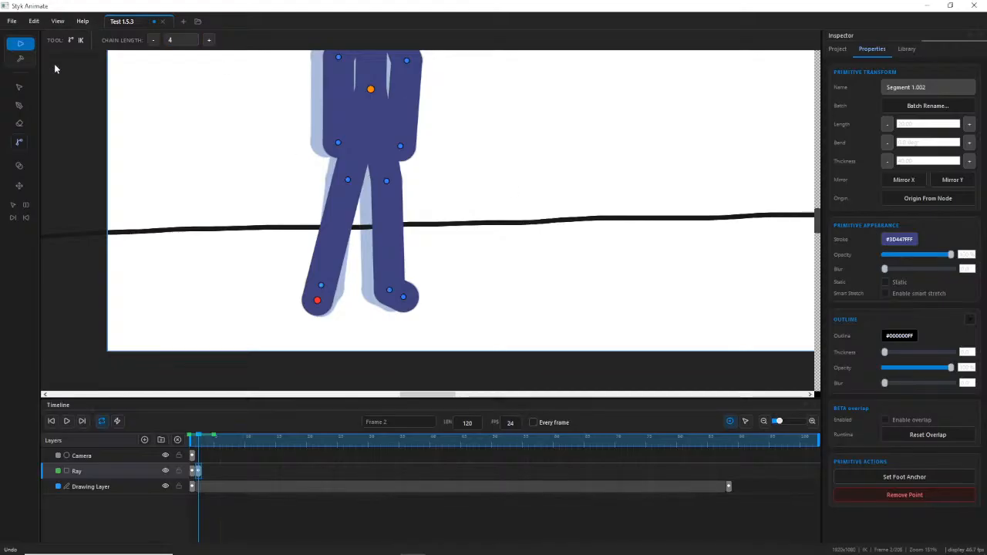
{"action": "left_click", "coordinate": [21, 90]}
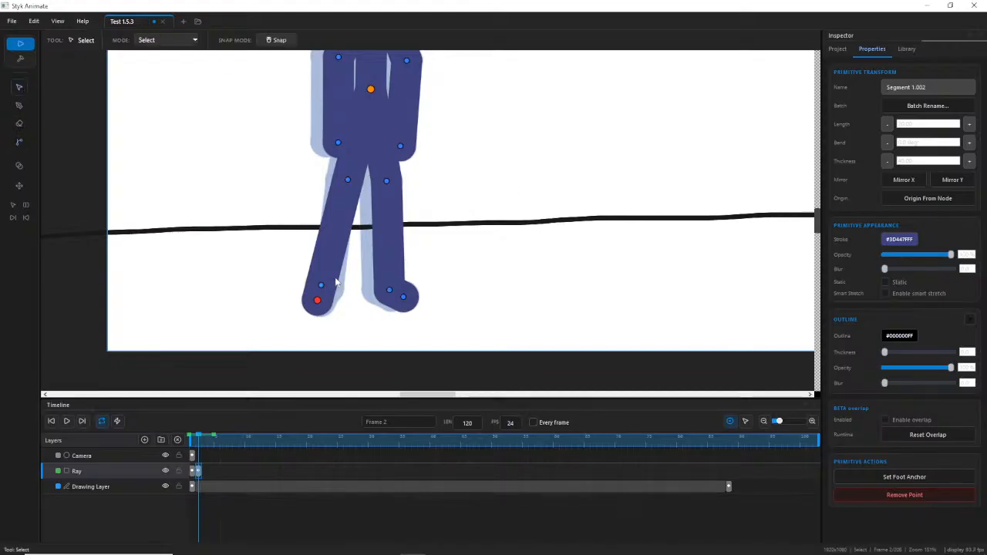
{"action": "left_click", "coordinate": [318, 299]}
{"action": "mouse_move", "coordinate": [319, 301]}
{"action": "left_mouse_down"}
{"action": "mouse_move", "coordinate": [334, 271]}
{"action": "mouse_move", "coordinate": [301, 305]}
{"action": "mouse_move", "coordinate": [343, 282]}
{"action": "mouse_move", "coordinate": [309, 305]}
{"action": "mouse_move", "coordinate": [334, 300]}
{"action": "left_mouse_up"}
{"action": "key", "text": "ctrl+z"}
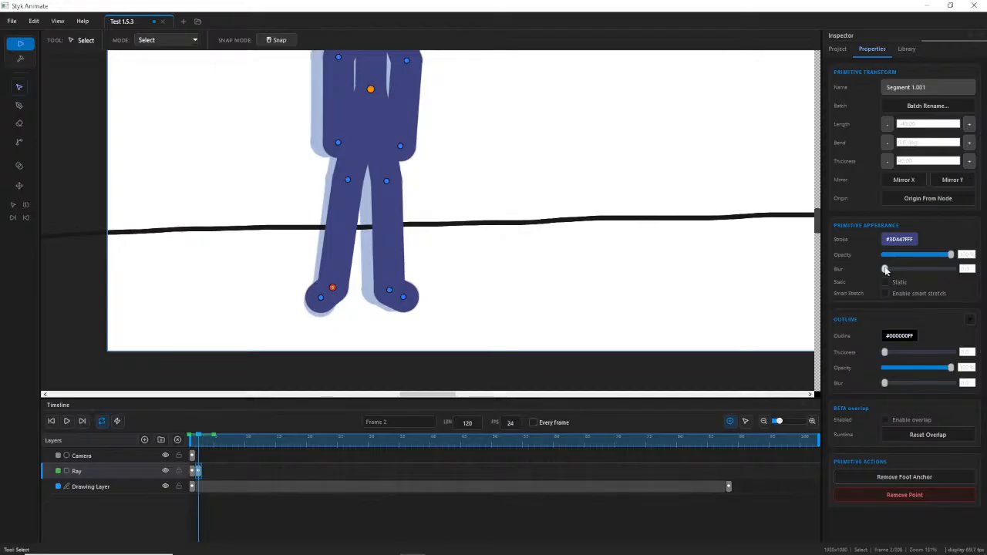
{"action": "left_click_drag", "start_coordinate": [584, 184], "coordinate": [551, 225]}
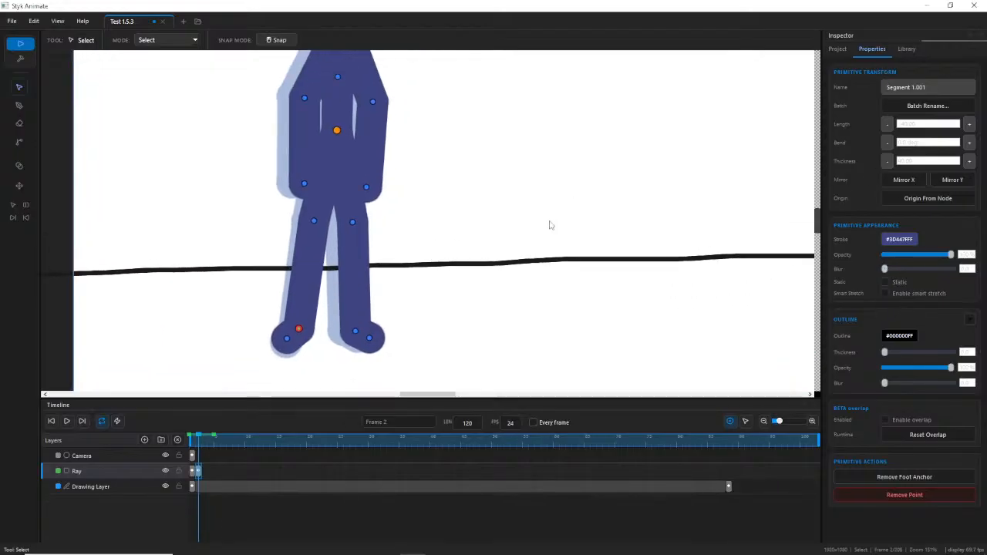
Check the figure's pose on frame 1 and add a keyframe on frame 3 of the Ray layer.
{"action": "left_click", "coordinate": [192, 472]}
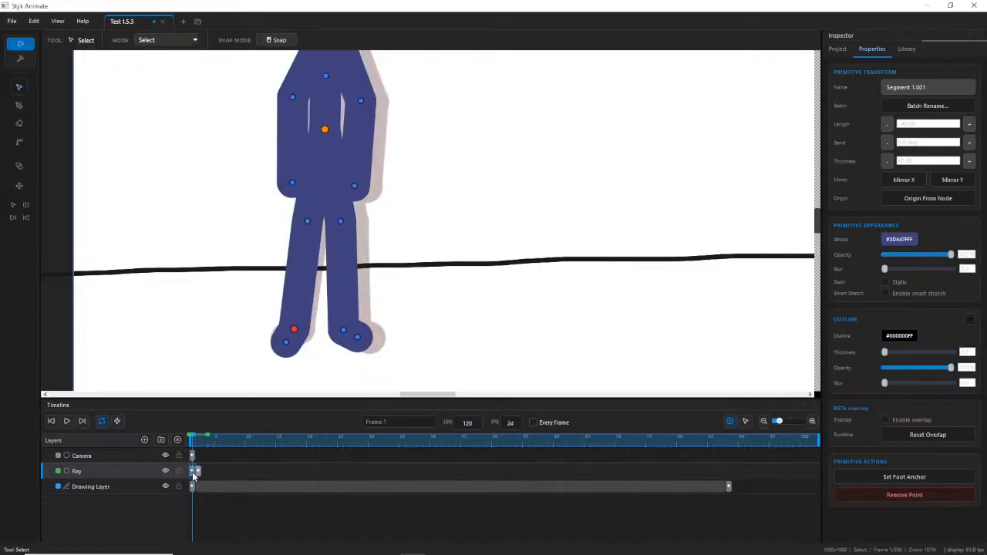
{"action": "left_click", "coordinate": [204, 474]}
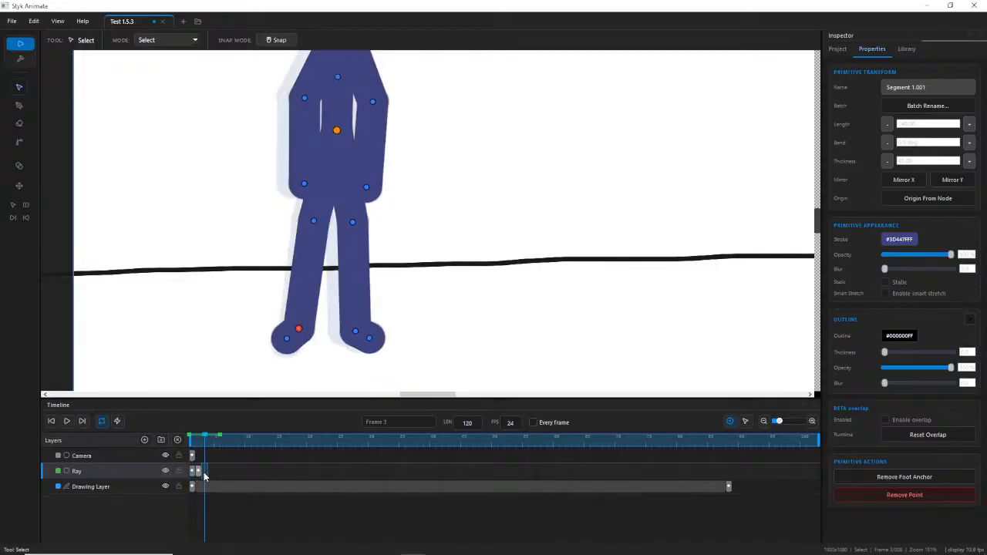
{"action": "left_click", "coordinate": [336, 134]}
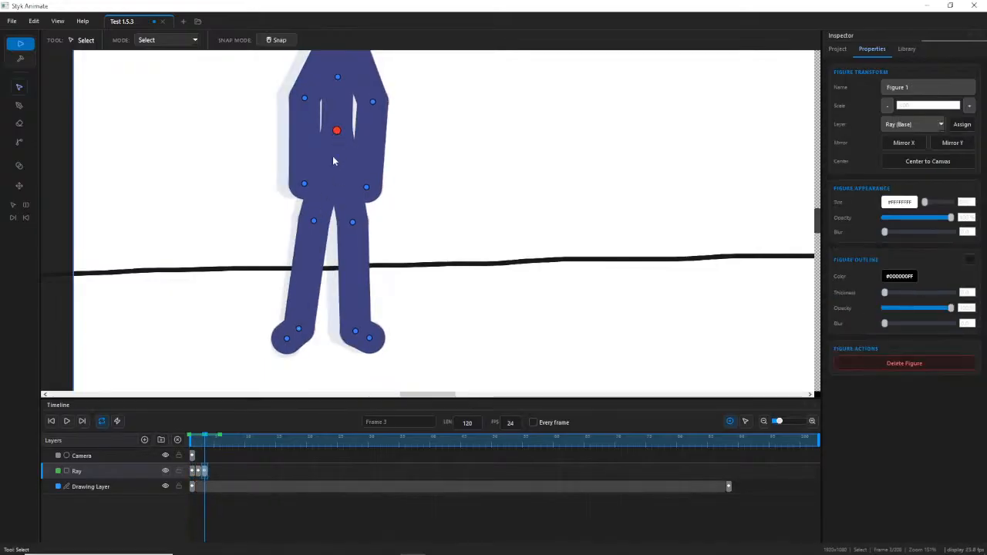
Return to frame 2 and nudge the whole figure slightly left and down.
{"action": "left_click", "coordinate": [199, 472]}
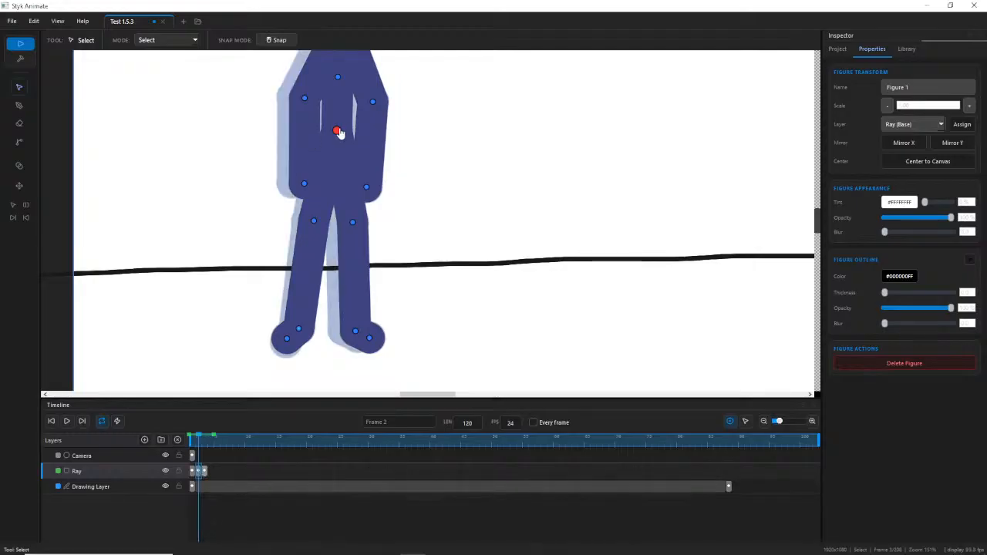
{"action": "left_click_drag", "start_coordinate": [335, 131], "coordinate": [335, 133]}
{"action": "left_click", "coordinate": [398, 165]}
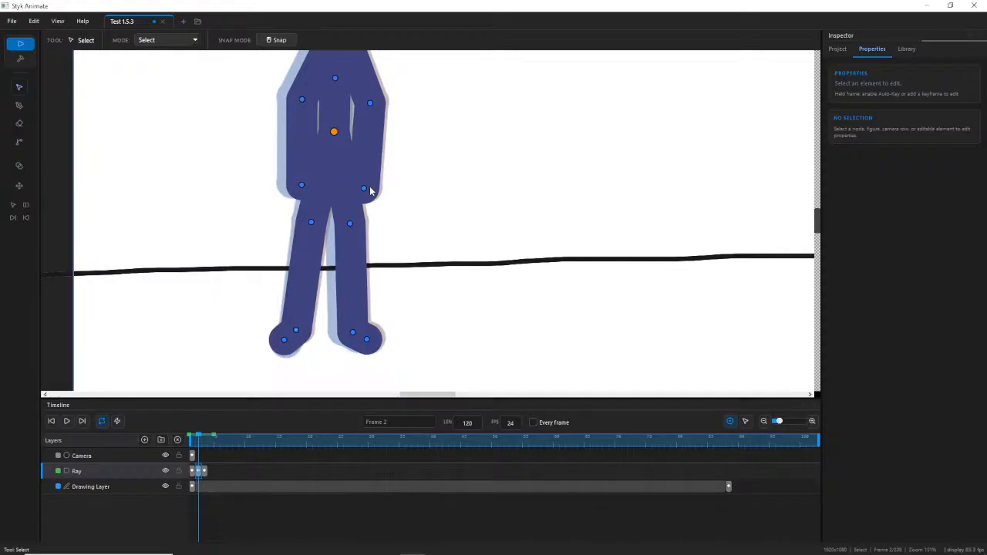
Swing both of the figure's lower arms slightly outward on frame 2.
{"action": "left_click", "coordinate": [369, 189]}
{"action": "left_click", "coordinate": [370, 104]}
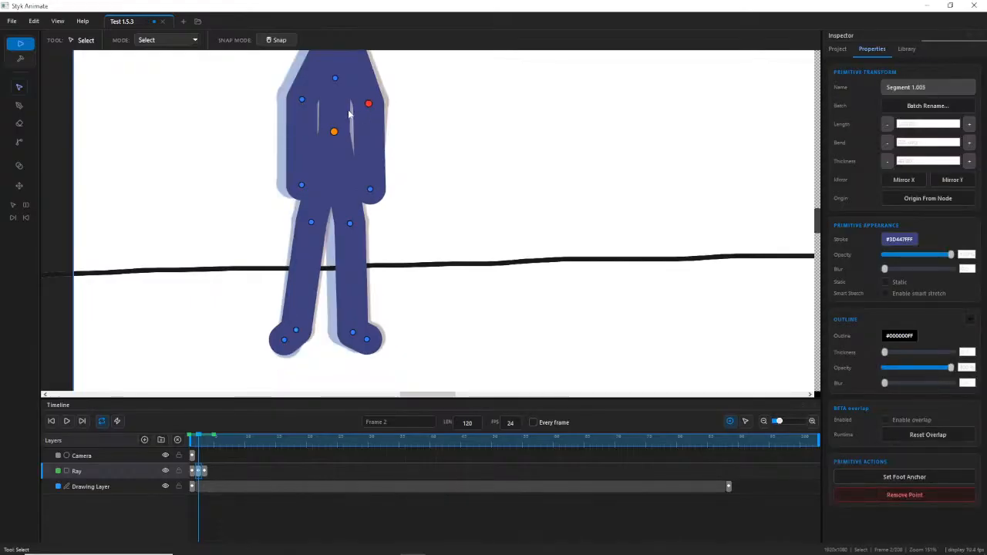
{"action": "left_click_drag", "start_coordinate": [302, 185], "coordinate": [293, 183]}
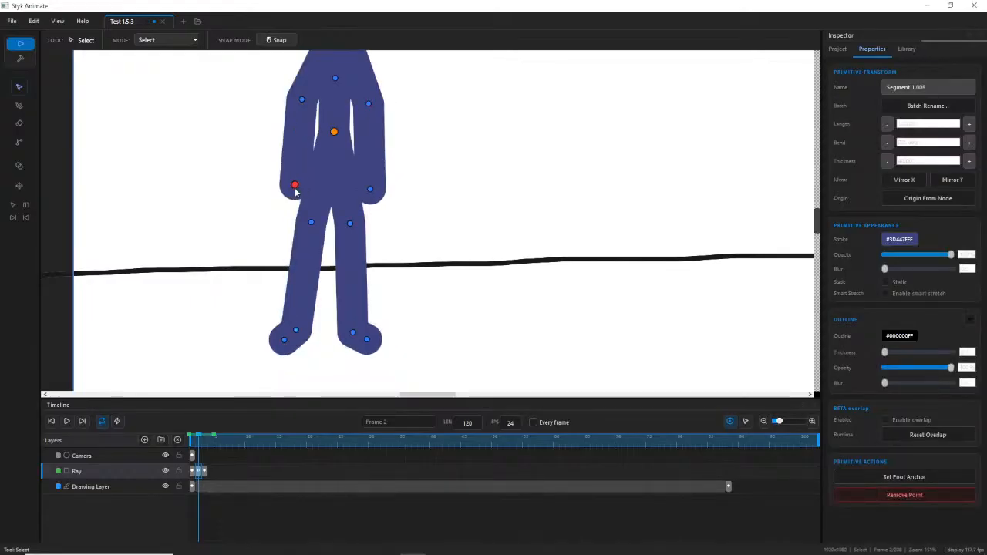
{"action": "left_click", "coordinate": [302, 100]}
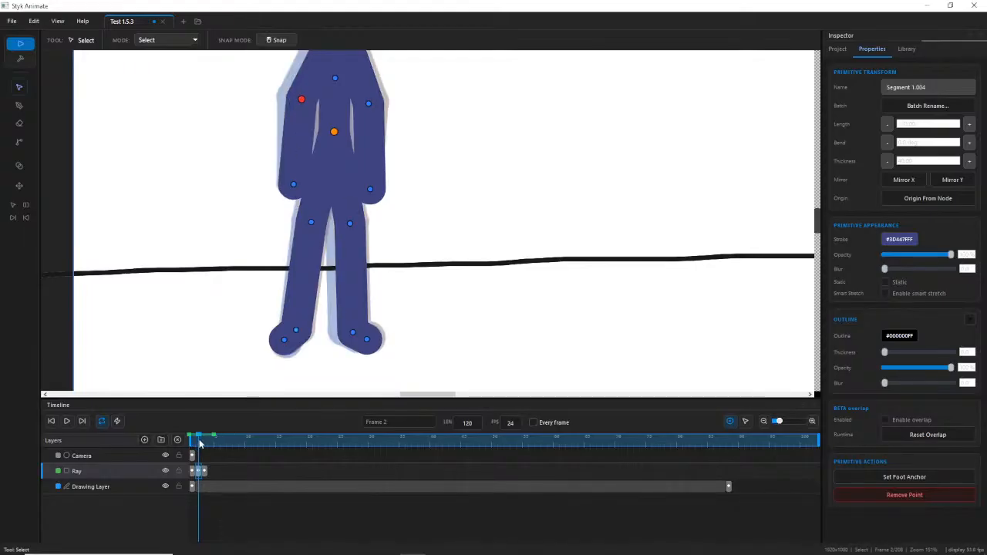
Adjust the left leg's upper joint and ankle on frame 2 so the foot stays over its frame 1 position.
{"action": "left_click_drag", "start_coordinate": [198, 441], "coordinate": [199, 442]}
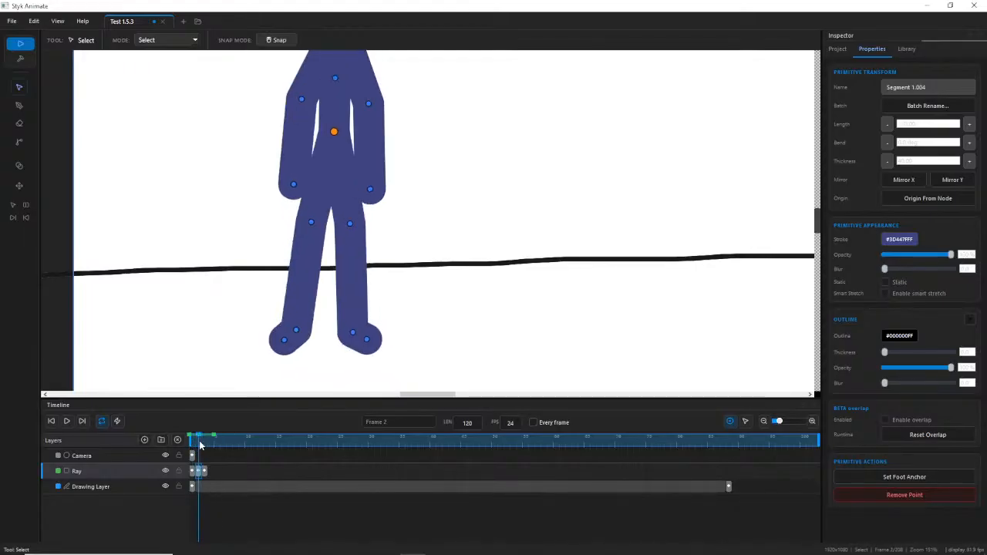
{"action": "left_click", "coordinate": [313, 222]}
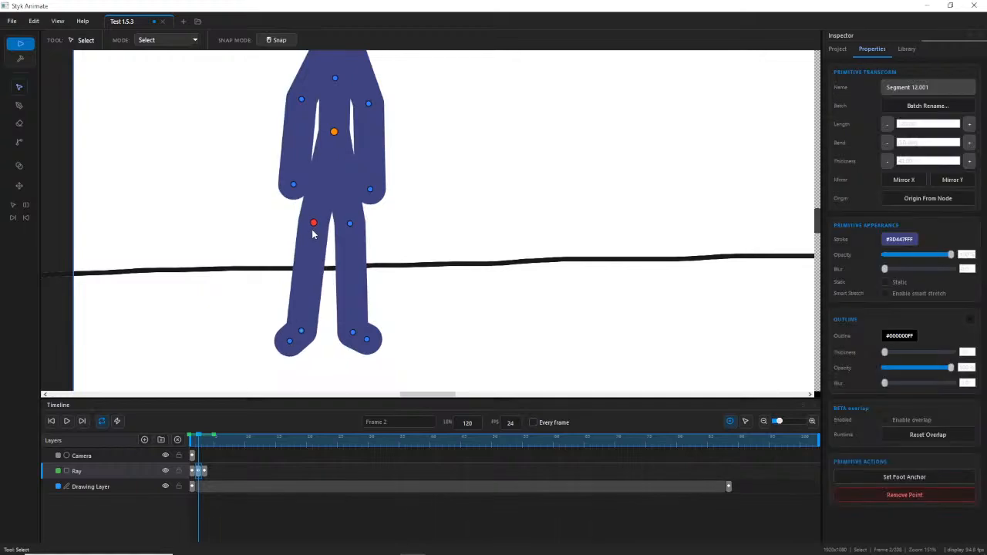
{"action": "left_click_drag", "start_coordinate": [300, 331], "coordinate": [295, 330]}
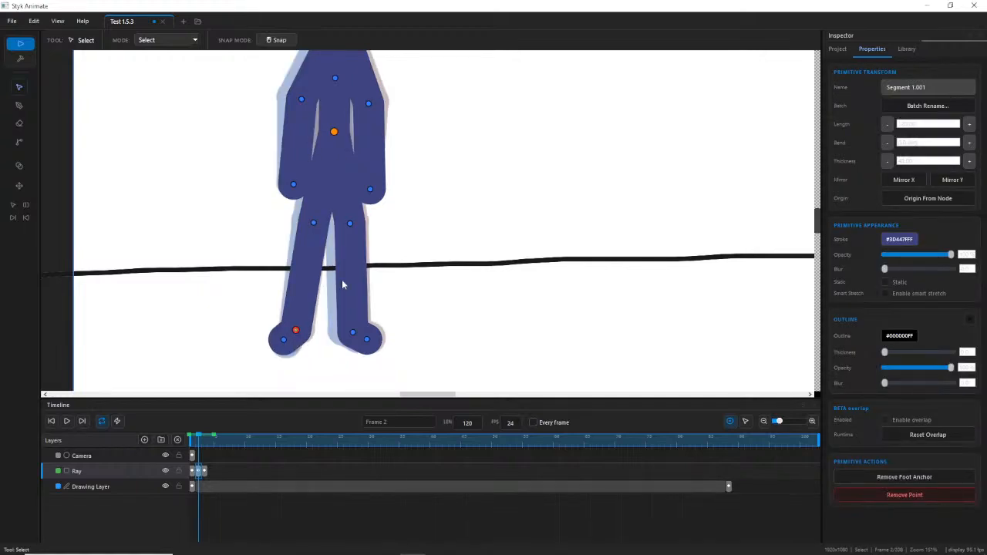
With the Motion Path tool, shift the whole figure's frame 2 position slightly left and up along its body path.
{"action": "left_click", "coordinate": [350, 224]}
{"action": "left_click", "coordinate": [20, 143]}
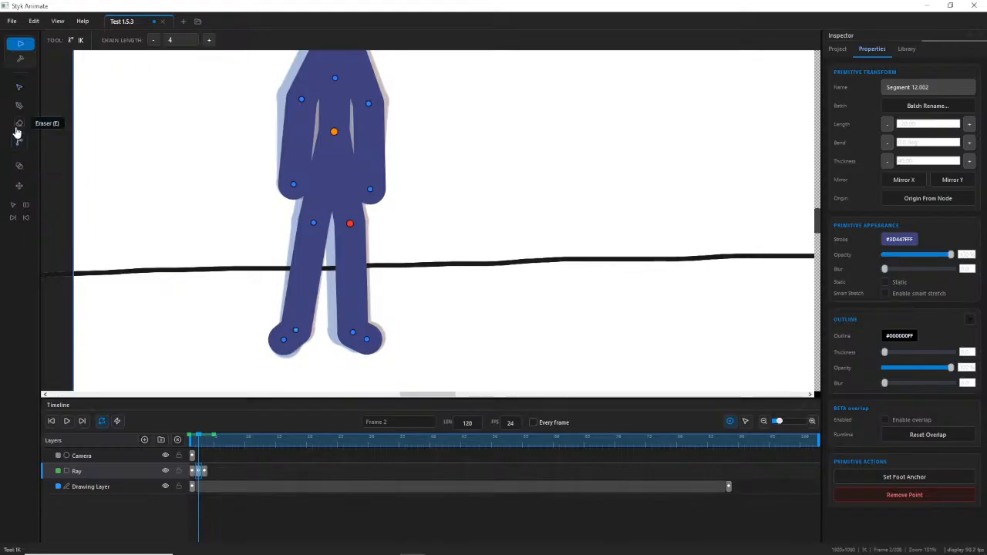
{"action": "left_click", "coordinate": [19, 185]}
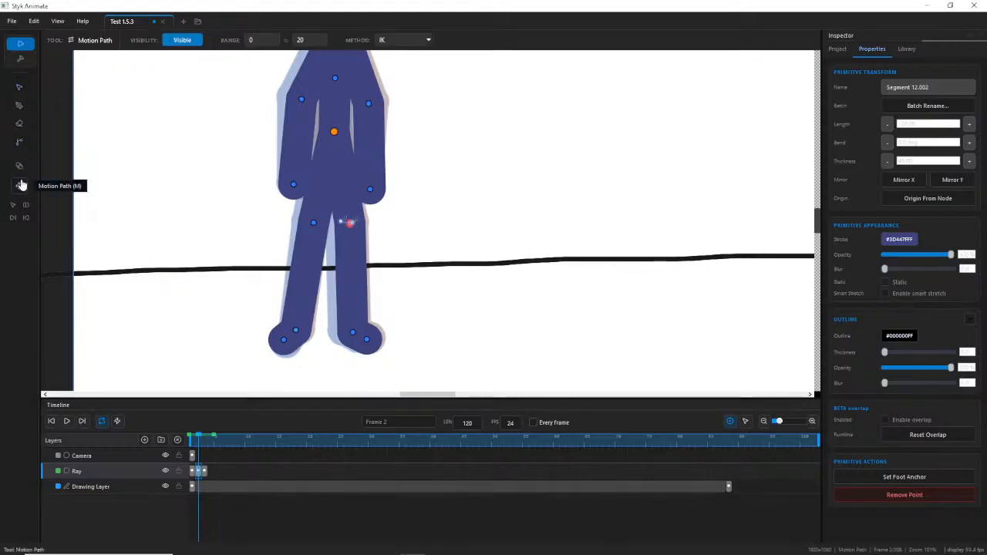
{"action": "left_click", "coordinate": [331, 129]}
{"action": "scroll", "coordinate": [335, 132], "scroll_direction": "up", "scroll_amount": 5}
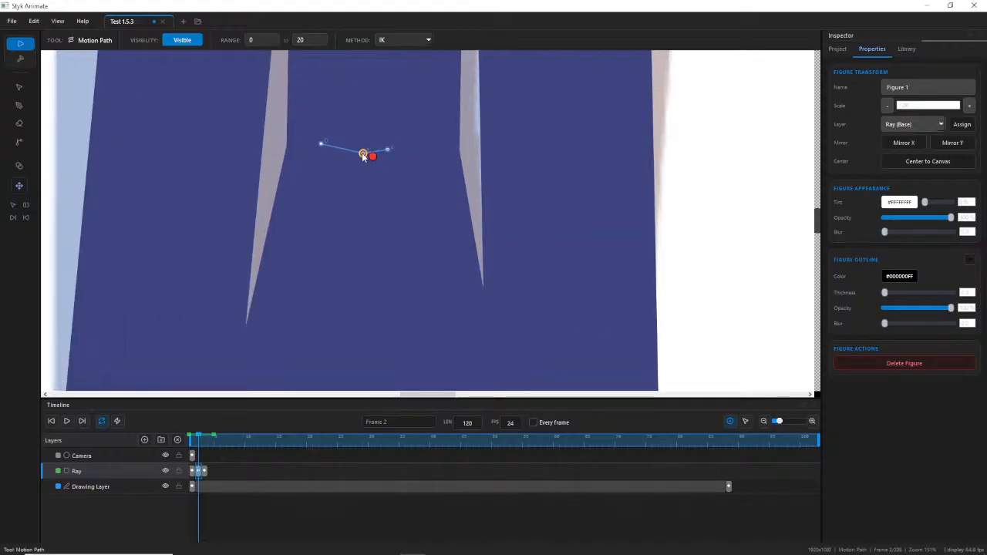
{"action": "left_click_drag", "start_coordinate": [368, 155], "coordinate": [360, 151]}
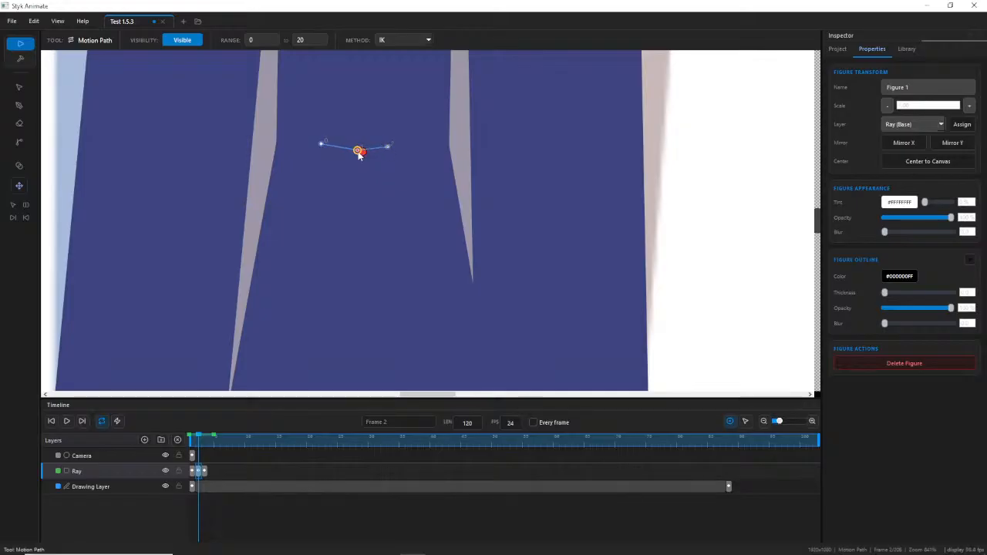
{"action": "scroll", "coordinate": [354, 180], "scroll_direction": "down", "scroll_amount": 10}
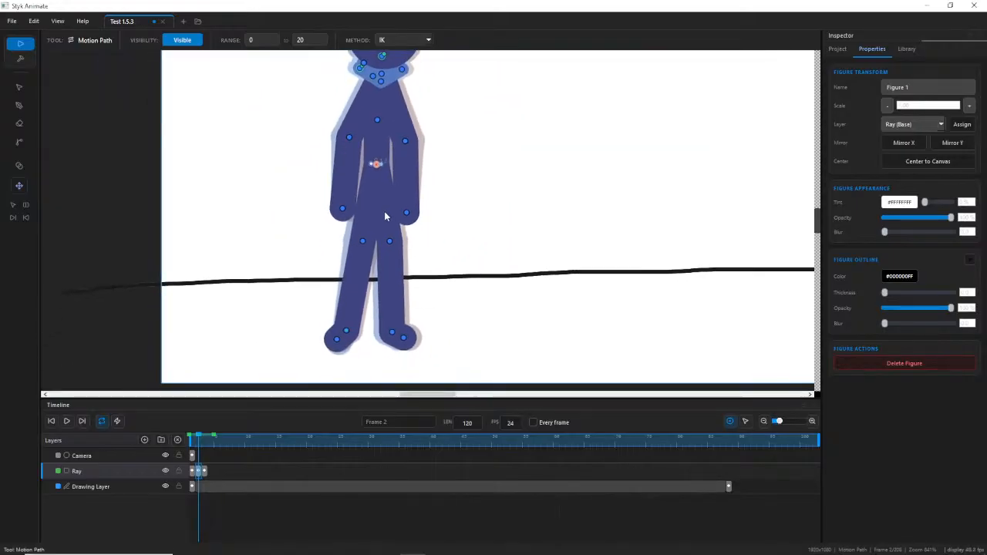
{"action": "scroll", "coordinate": [386, 220], "scroll_direction": "up", "scroll_amount": 2}
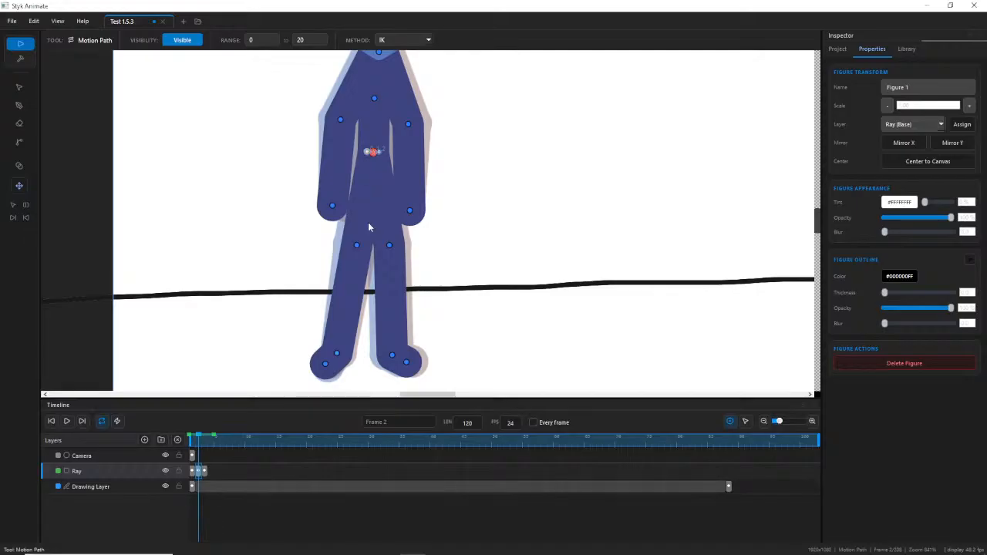
Fine-tune the left ankle's frame 2 point on its motion path, nudging it slightly right and up.
{"action": "left_click", "coordinate": [354, 247]}
{"action": "scroll", "coordinate": [351, 249], "scroll_direction": "up", "scroll_amount": 4}
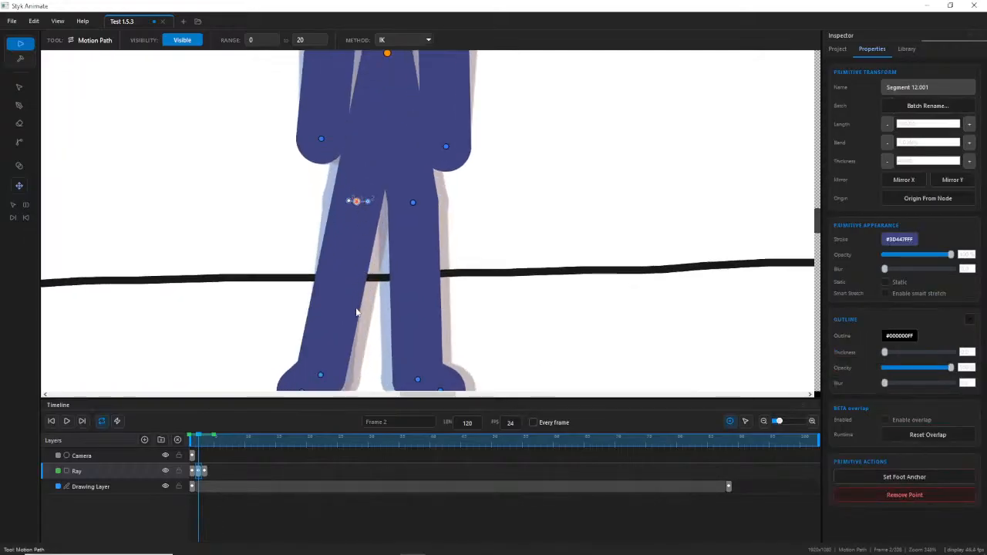
{"action": "left_click", "coordinate": [373, 344]}
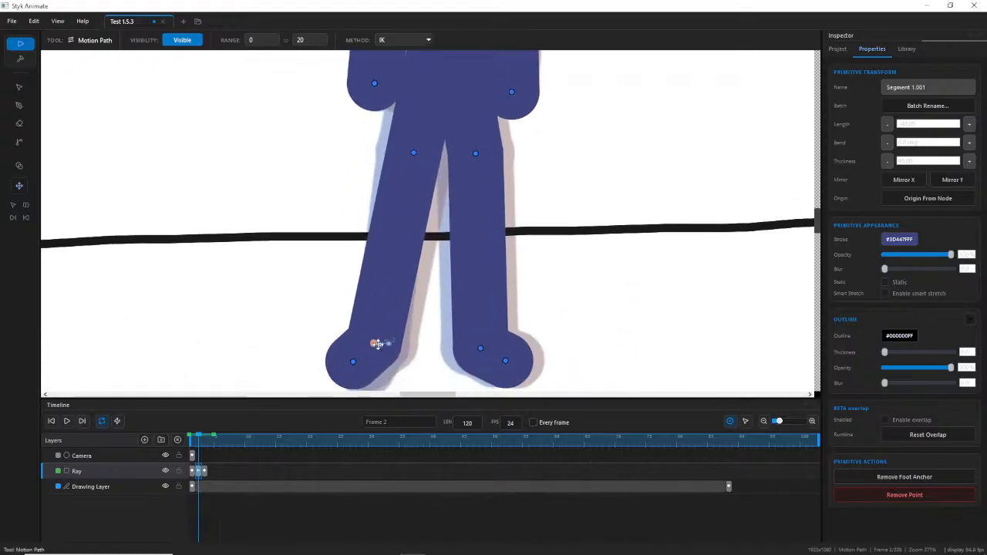
{"action": "scroll", "coordinate": [377, 344], "scroll_direction": "up", "scroll_amount": 3}
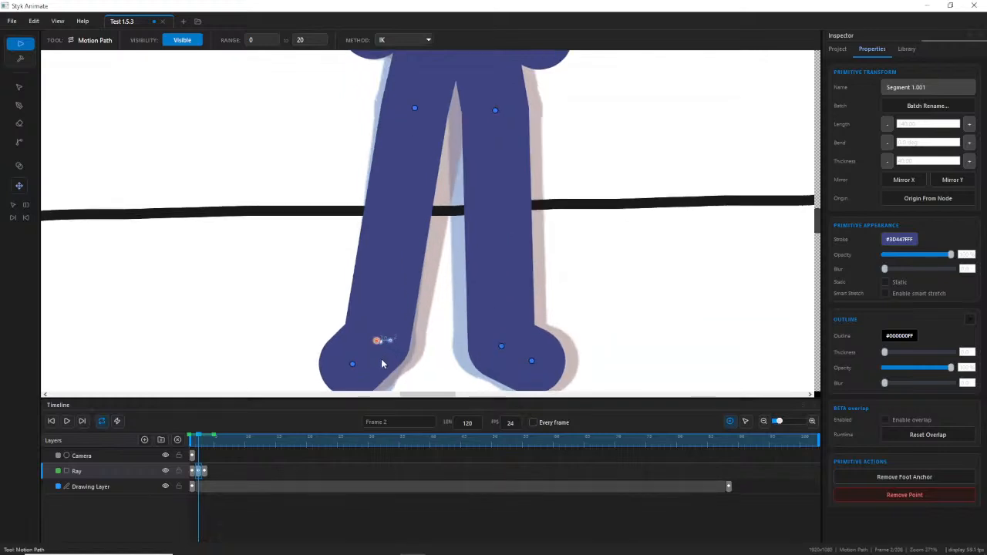
{"action": "scroll", "coordinate": [391, 344], "scroll_direction": "up", "scroll_amount": 3}
{"action": "left_click_drag", "start_coordinate": [390, 344], "coordinate": [414, 234]}
{"action": "scroll", "coordinate": [415, 230], "scroll_direction": "up", "scroll_amount": 3}
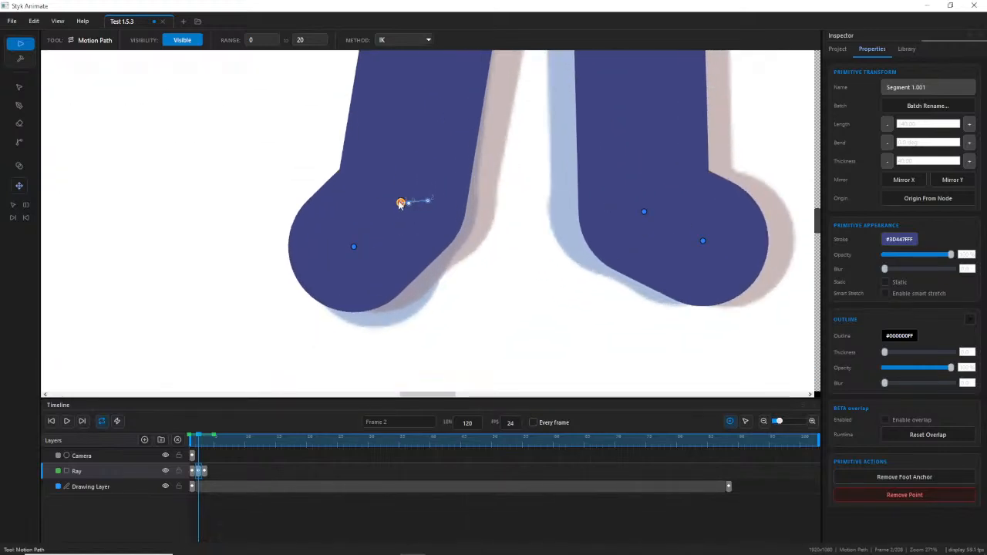
{"action": "mouse_move", "coordinate": [401, 200]}
{"action": "left_mouse_down"}
{"action": "mouse_move", "coordinate": [414, 206]}
{"action": "mouse_move", "coordinate": [409, 199]}
{"action": "left_mouse_up"}
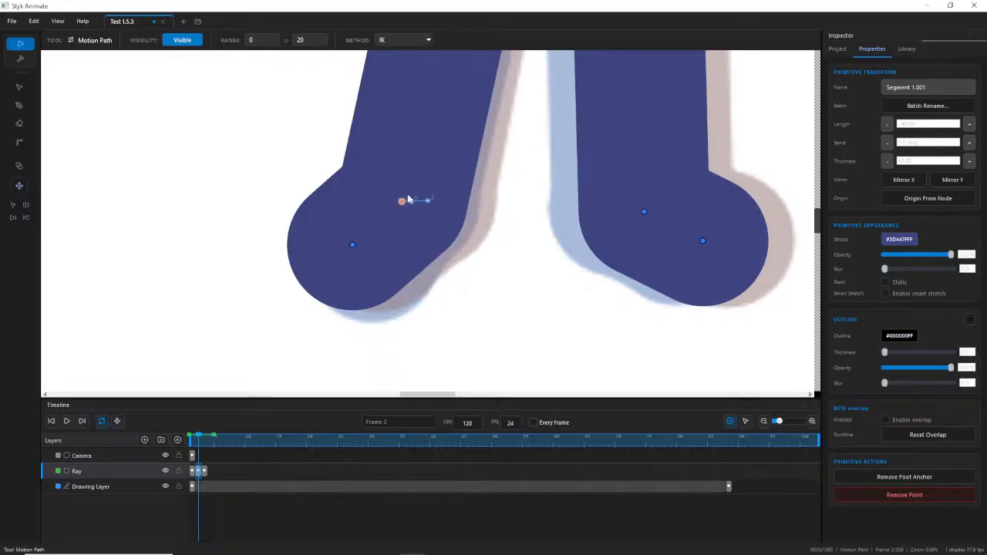
Move the left ankle's frame 3 motion path point left, closer to its frame 1 and 2 points.
{"action": "scroll", "coordinate": [441, 150], "scroll_direction": "down", "scroll_amount": 10}
{"action": "scroll", "coordinate": [441, 151], "scroll_direction": "up", "scroll_amount": 8}
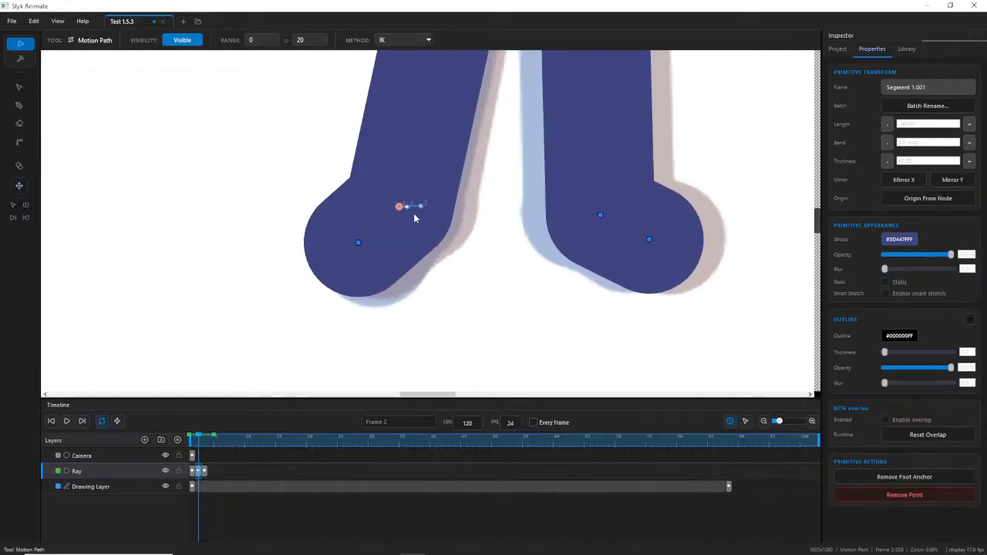
{"action": "left_click_drag", "start_coordinate": [421, 206], "coordinate": [416, 205]}
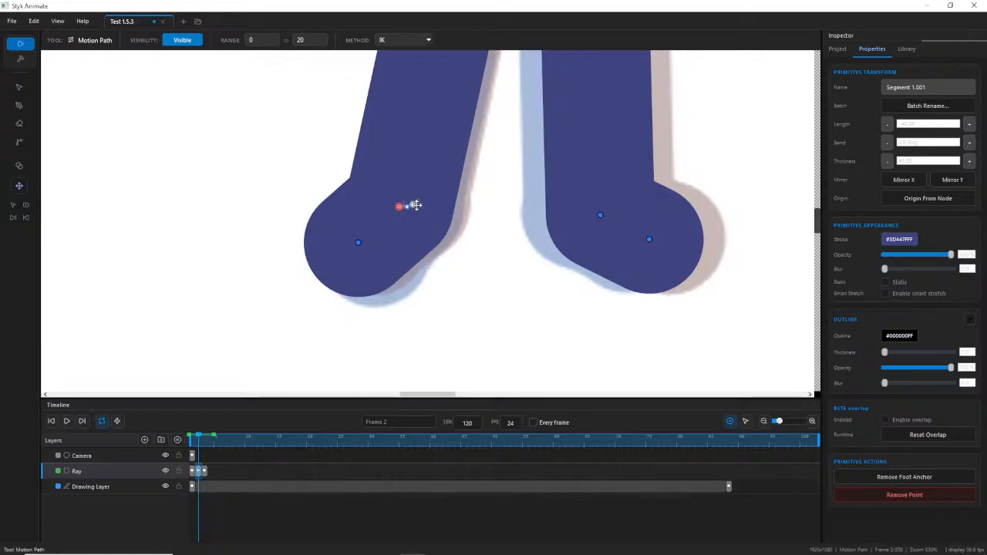
Move the frame 3 motion path point of the left leg's upper joint closer to its frame 2 point.
{"action": "scroll", "coordinate": [434, 198], "scroll_direction": "down", "scroll_amount": 5}
{"action": "scroll", "coordinate": [455, 154], "scroll_direction": "up", "scroll_amount": 6}
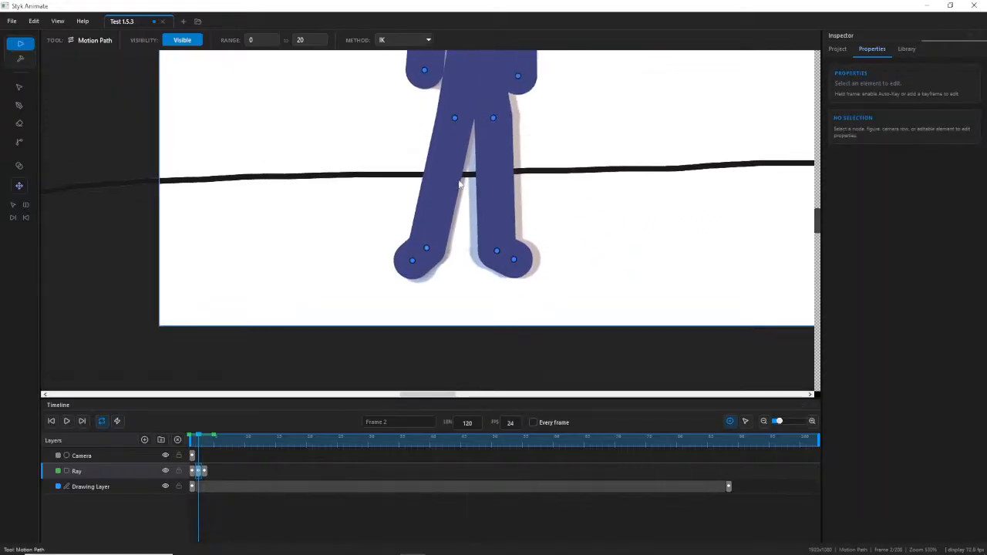
{"action": "scroll", "coordinate": [453, 107], "scroll_direction": "up", "scroll_amount": 6}
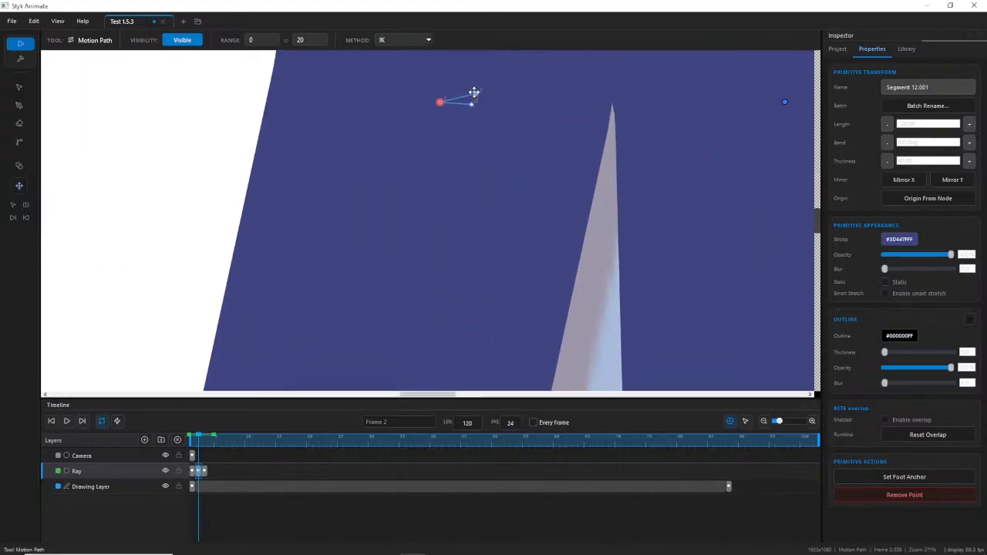
{"action": "left_click_drag", "start_coordinate": [474, 92], "coordinate": [453, 102]}
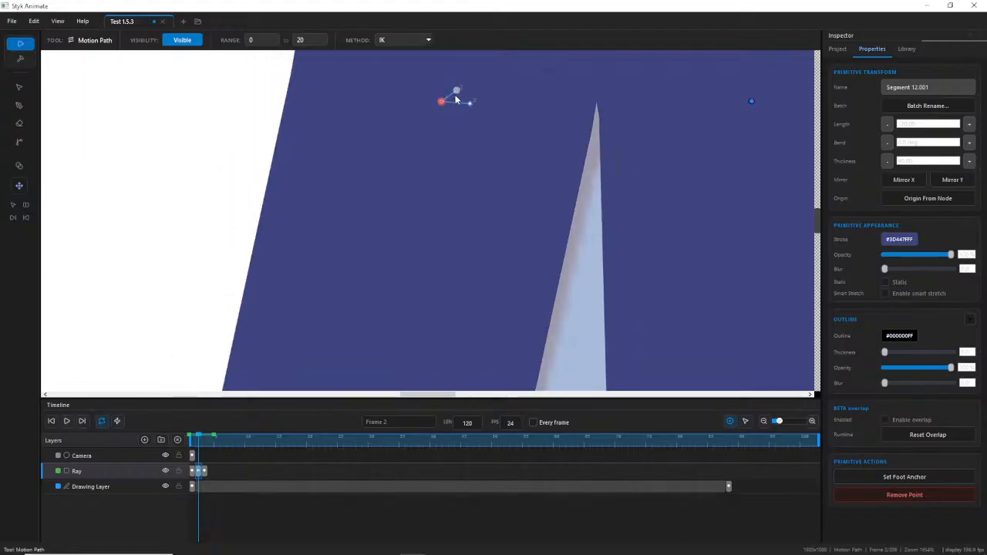
{"action": "scroll", "coordinate": [458, 100], "scroll_direction": "down", "scroll_amount": 10}
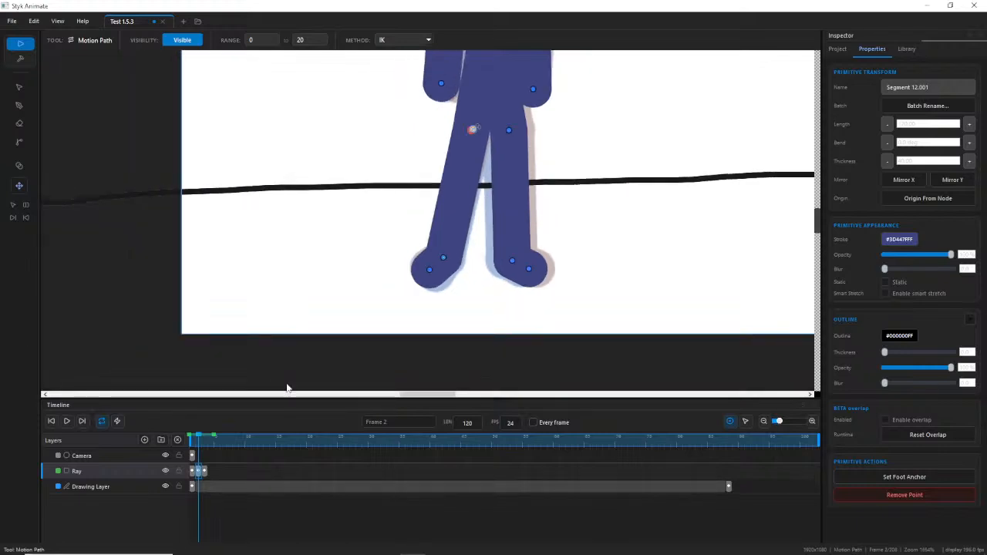
Switch back to the Select tool and compare the position of the left leg's upper joint on frames 1 and 2.
{"action": "left_click_drag", "start_coordinate": [198, 440], "coordinate": [191, 440]}
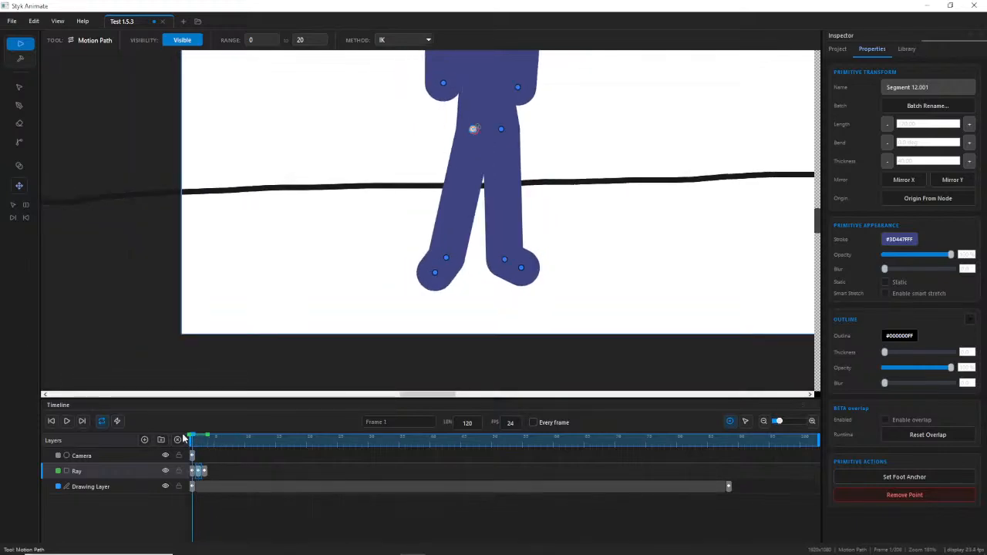
{"action": "left_click", "coordinate": [19, 86]}
{"action": "scroll", "coordinate": [470, 179], "scroll_direction": "up", "scroll_amount": 2}
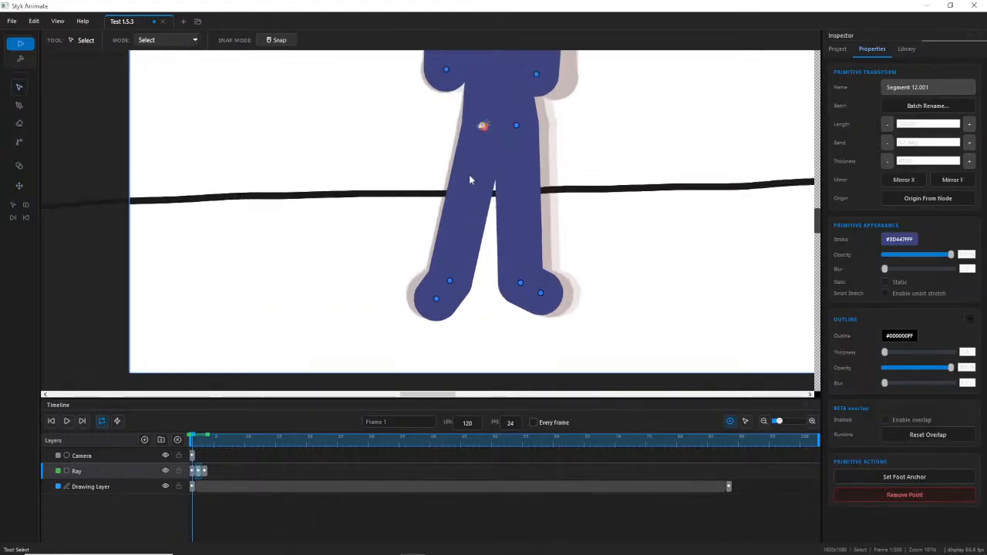
{"action": "mouse_move", "coordinate": [191, 444]}
{"action": "left_mouse_down"}
{"action": "mouse_move", "coordinate": [179, 442]}
{"action": "mouse_move", "coordinate": [198, 445]}
{"action": "left_mouse_up"}
{"action": "left_click", "coordinate": [249, 208]}
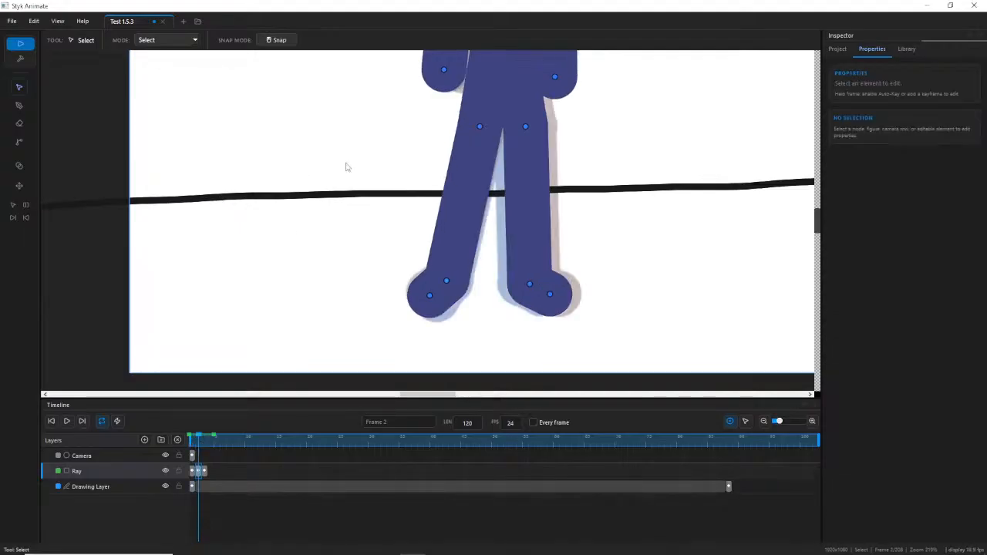
{"action": "scroll", "coordinate": [484, 123], "scroll_direction": "up", "scroll_amount": 2}
{"action": "left_click", "coordinate": [482, 122]}
{"action": "scroll", "coordinate": [465, 172], "scroll_direction": "up", "scroll_amount": 1}
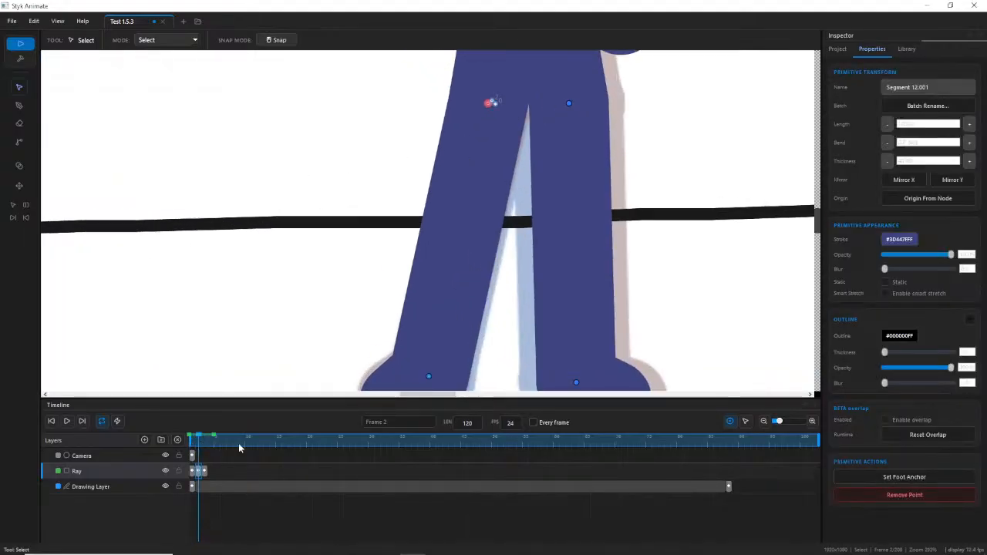
{"action": "left_click", "coordinate": [193, 471]}
{"action": "scroll", "coordinate": [393, 196], "scroll_direction": "up", "scroll_amount": 2}
{"action": "left_click", "coordinate": [395, 195]}
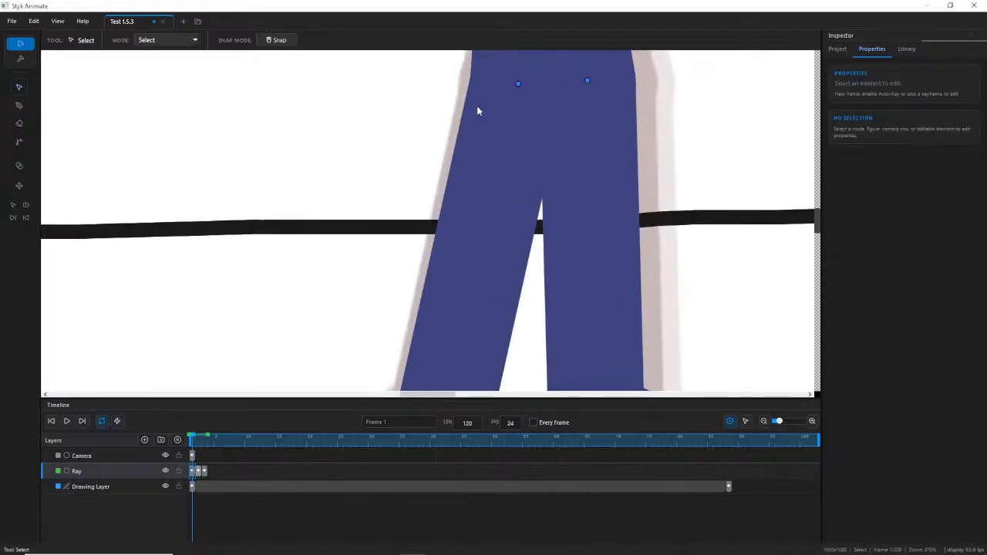
{"action": "scroll", "coordinate": [455, 123], "scroll_direction": "up", "scroll_amount": 2}
{"action": "left_click", "coordinate": [479, 119]}
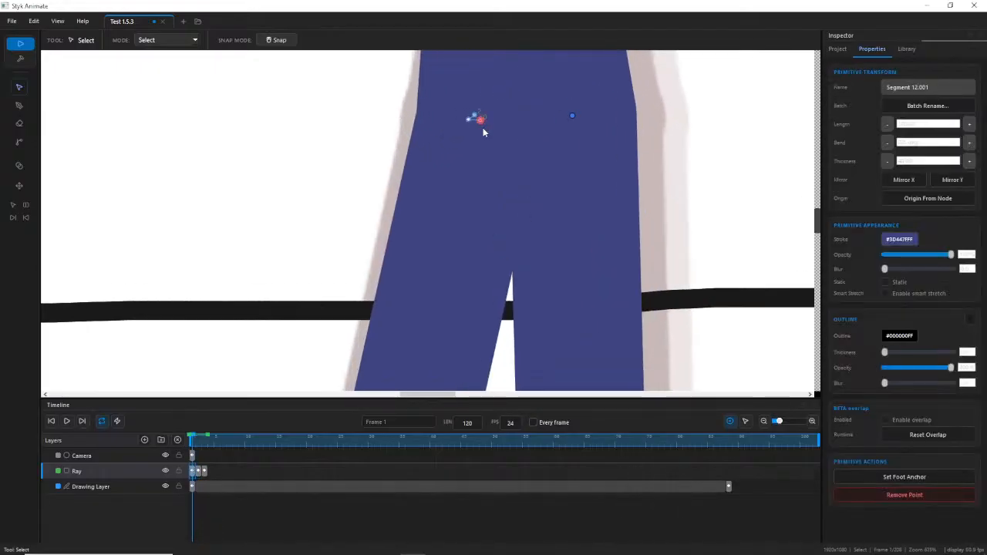
{"action": "scroll", "coordinate": [484, 126], "scroll_direction": "down", "scroll_amount": 1}
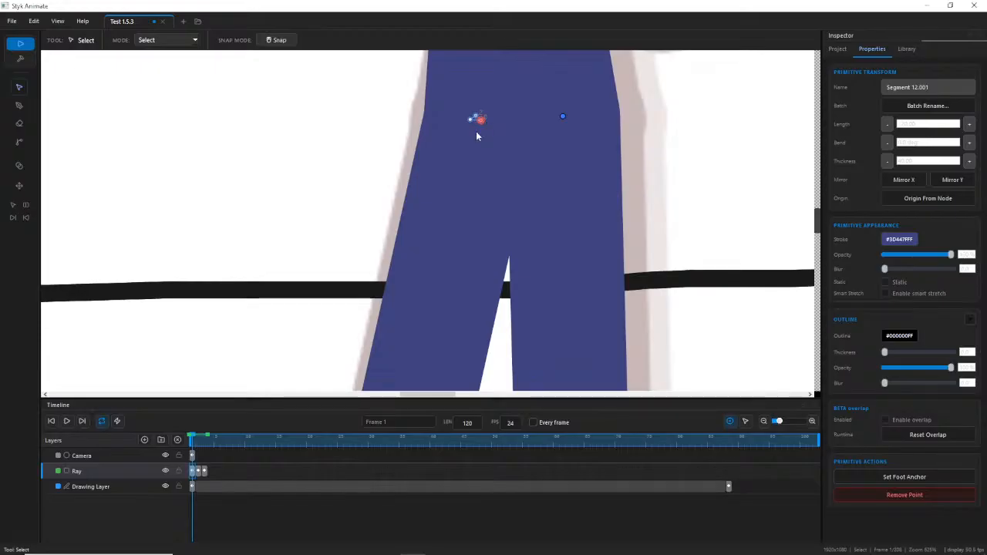
Nudge the left leg's upper joint slightly right on frame 2.
{"action": "left_click", "coordinate": [199, 439]}
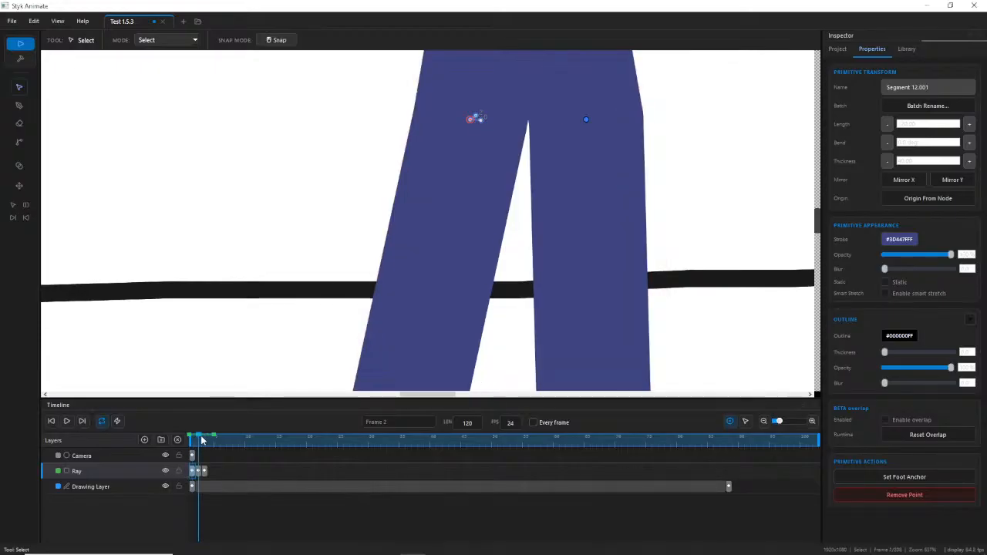
{"action": "left_click", "coordinate": [469, 120]}
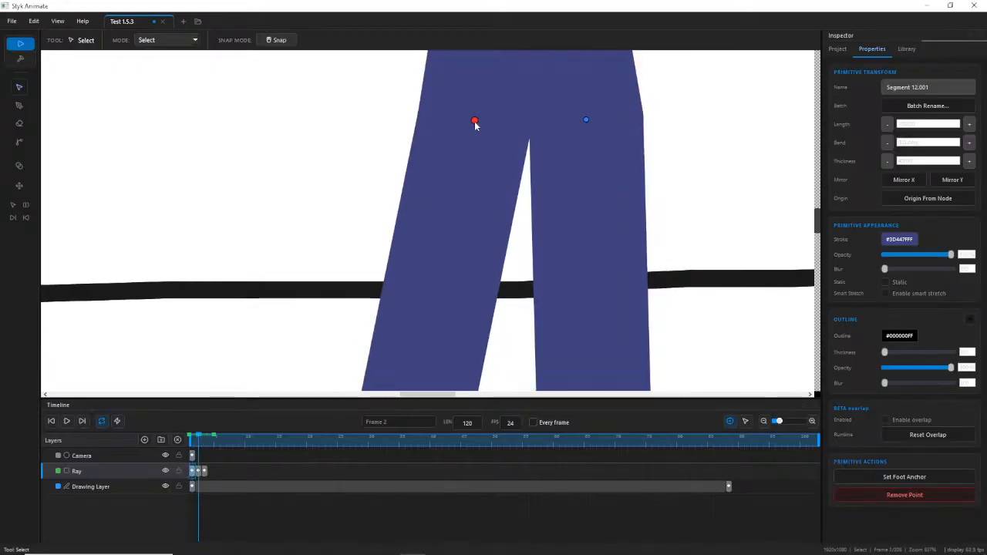
{"action": "scroll", "coordinate": [467, 173], "scroll_direction": "down", "scroll_amount": 4}
{"action": "scroll", "coordinate": [451, 224], "scroll_direction": "down", "scroll_amount": 5}
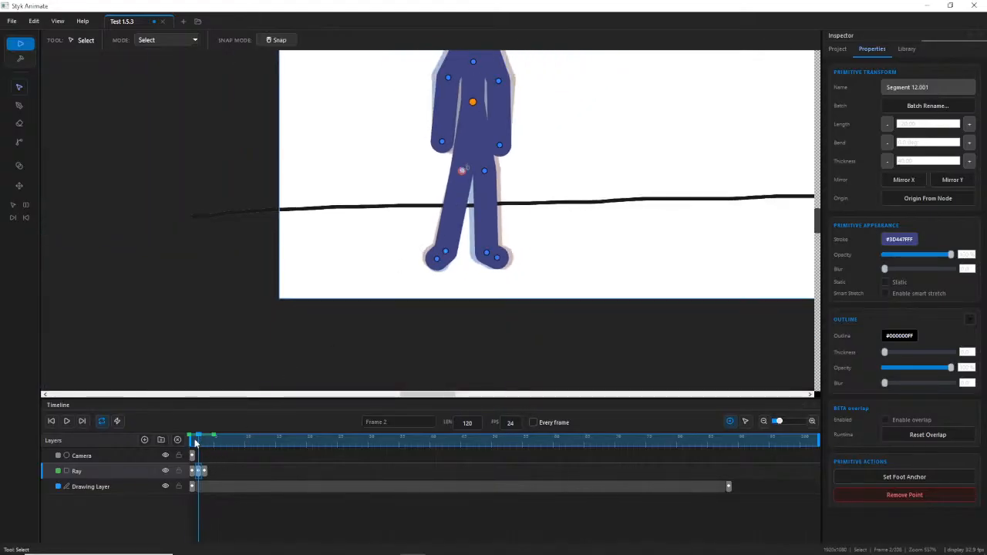
On frame 1, shift the left leg's upper joint slightly left and return the ankle to its planted position.
{"action": "left_click_drag", "start_coordinate": [195, 440], "coordinate": [189, 440]}
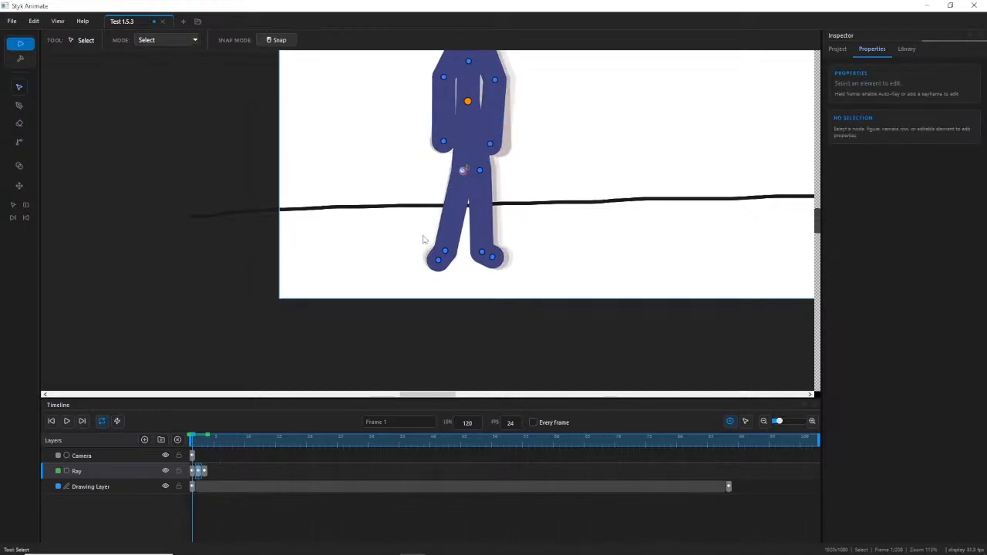
{"action": "left_click", "coordinate": [464, 171]}
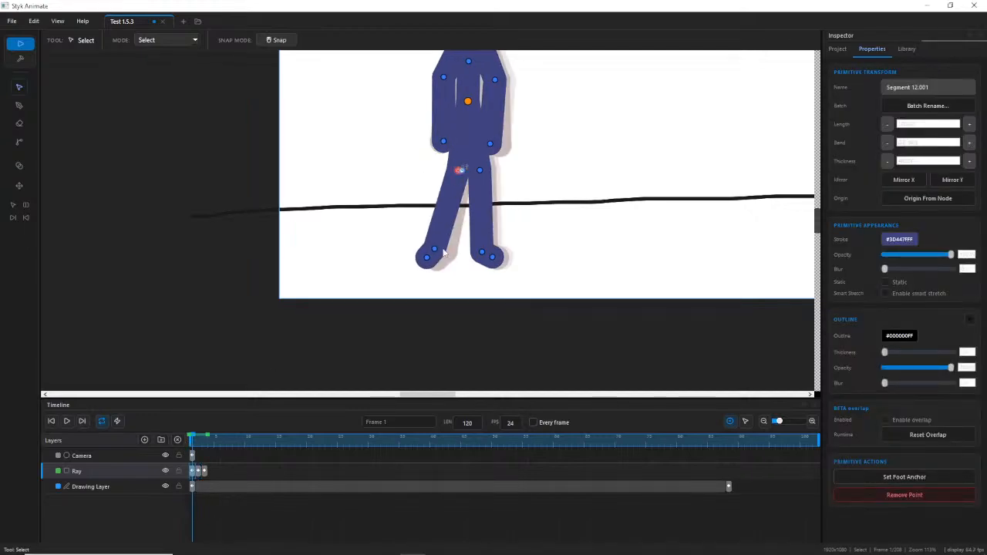
{"action": "left_click", "coordinate": [445, 252]}
{"action": "left_click_drag", "start_coordinate": [445, 256], "coordinate": [444, 252]}
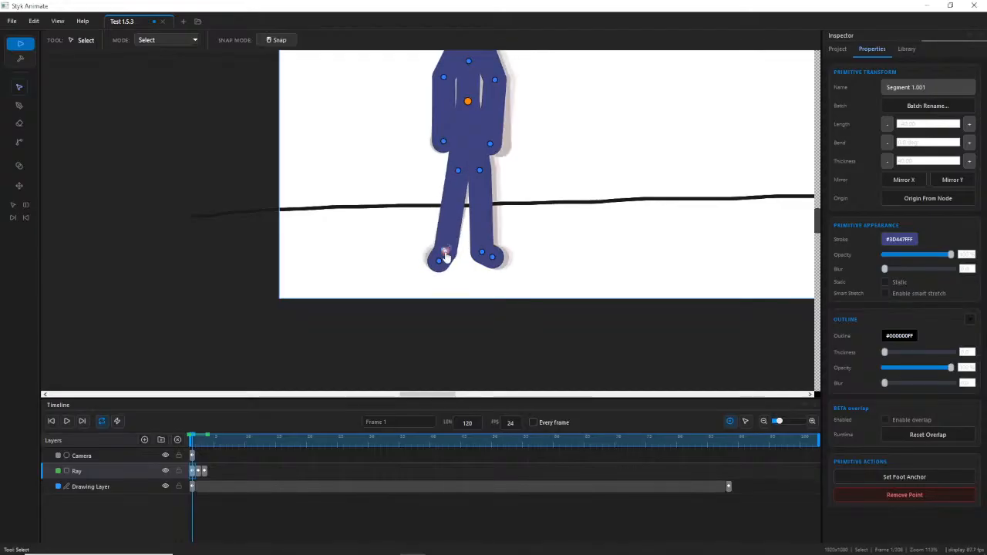
On frame 2, shift the left leg's upper joint slightly left and return the ankle to its planted position.
{"action": "left_click", "coordinate": [207, 440]}
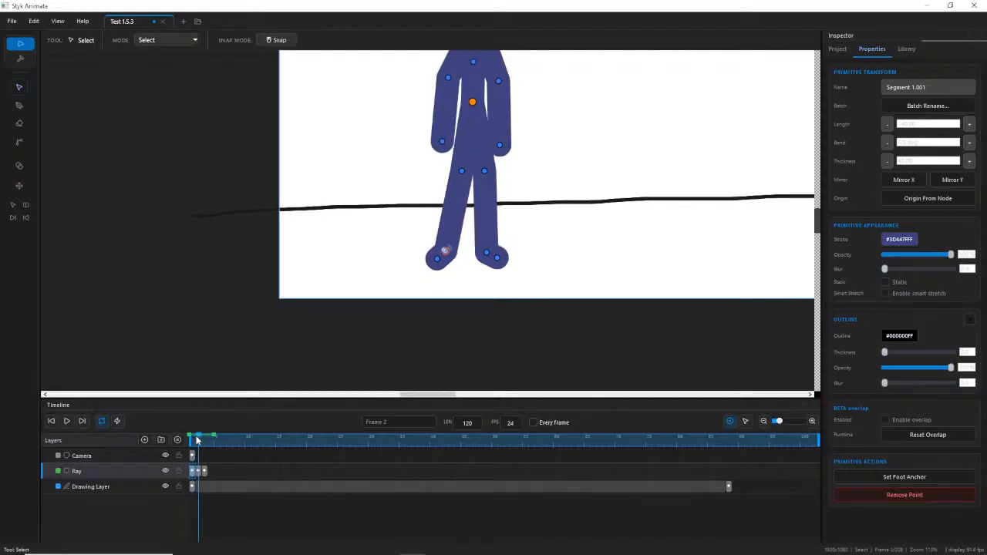
{"action": "mouse_move", "coordinate": [202, 440]}
{"action": "left_mouse_down"}
{"action": "mouse_move", "coordinate": [193, 437]}
{"action": "mouse_move", "coordinate": [204, 427]}
{"action": "mouse_move", "coordinate": [199, 440]}
{"action": "left_mouse_up"}
{"action": "scroll", "coordinate": [469, 193], "scroll_direction": "up", "scroll_amount": 3}
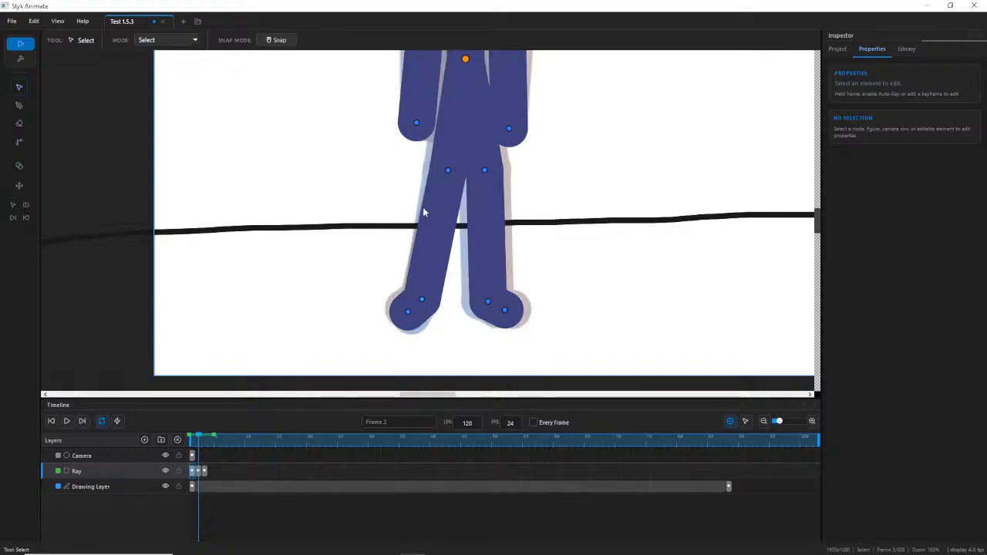
{"action": "scroll", "coordinate": [409, 207], "scroll_direction": "up", "scroll_amount": 2}
{"action": "left_click", "coordinate": [198, 439]}
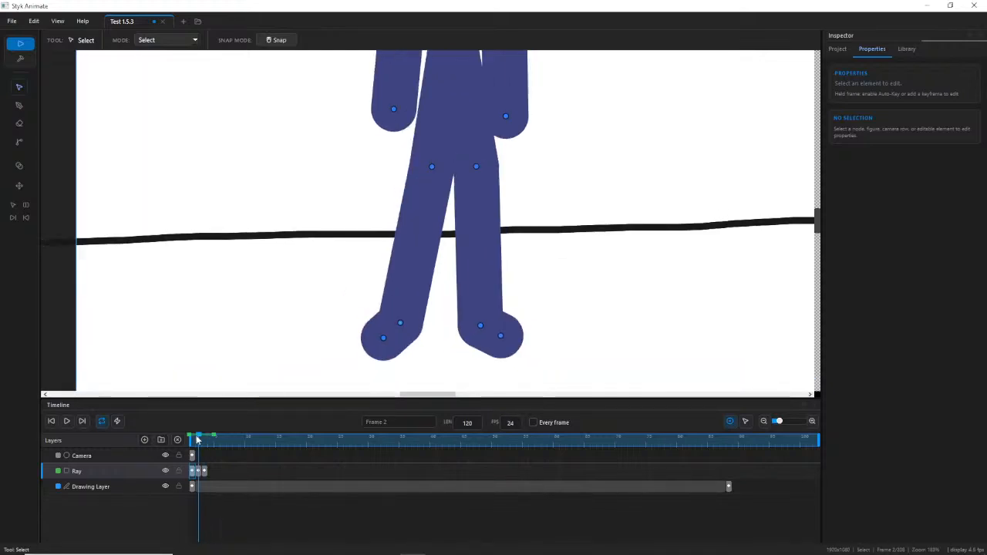
{"action": "mouse_move", "coordinate": [198, 439]}
{"action": "left_mouse_down"}
{"action": "mouse_move", "coordinate": [208, 439]}
{"action": "mouse_move", "coordinate": [199, 439]}
{"action": "left_mouse_up"}
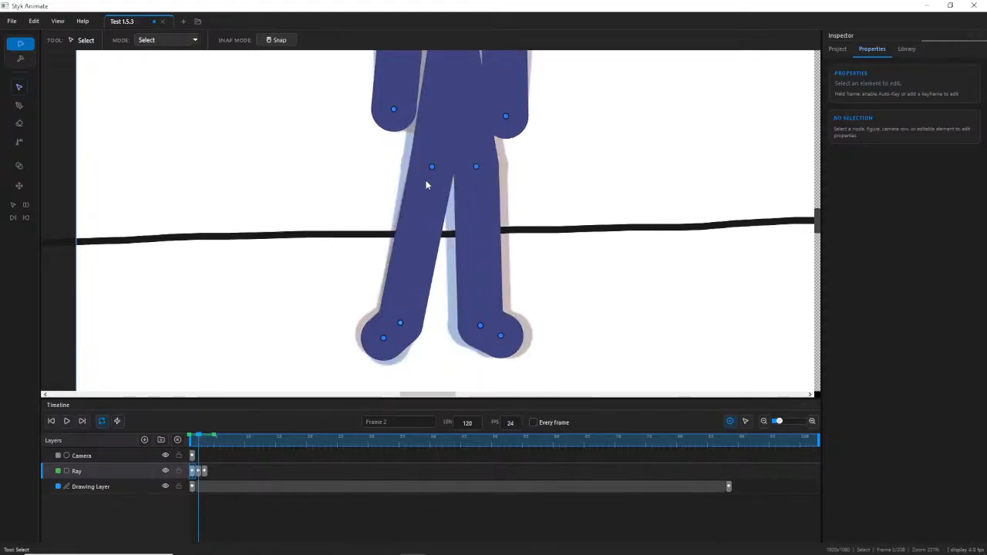
{"action": "left_click_drag", "start_coordinate": [429, 174], "coordinate": [421, 167]}
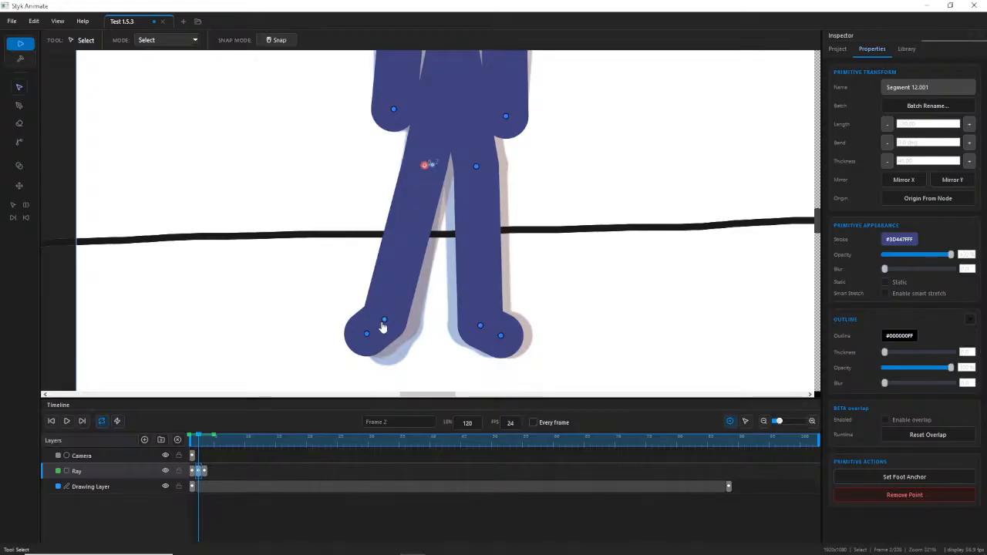
{"action": "left_click_drag", "start_coordinate": [381, 323], "coordinate": [398, 327]}
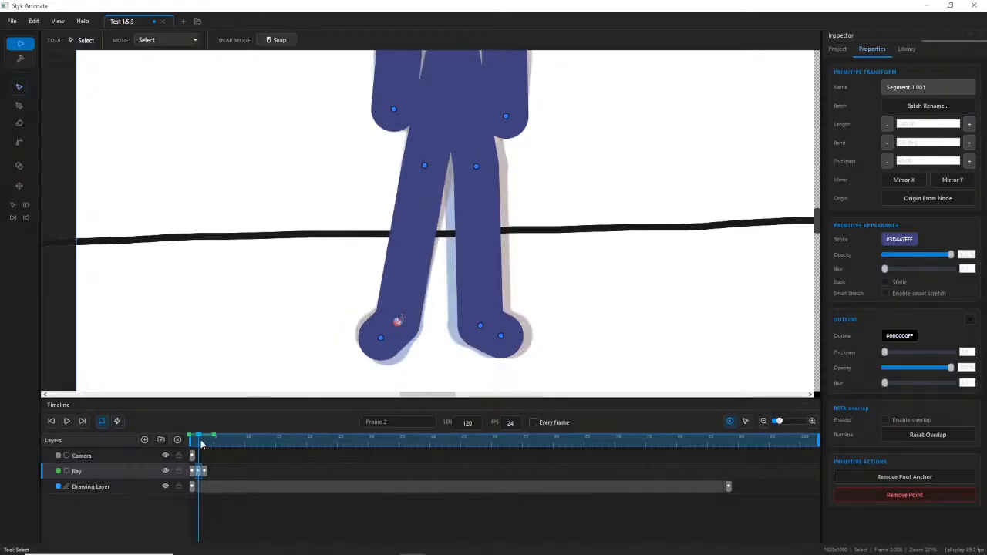
Nudge the left foot's tip slightly down and right on frame 2, and compare the foot with frame 1.
{"action": "left_click_drag", "start_coordinate": [201, 444], "coordinate": [200, 444]}
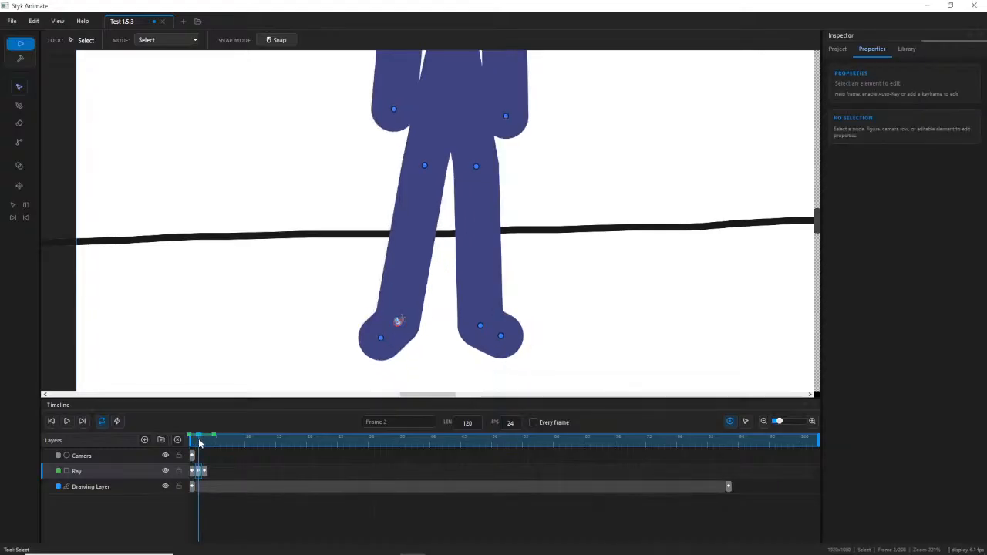
{"action": "left_click", "coordinate": [381, 338]}
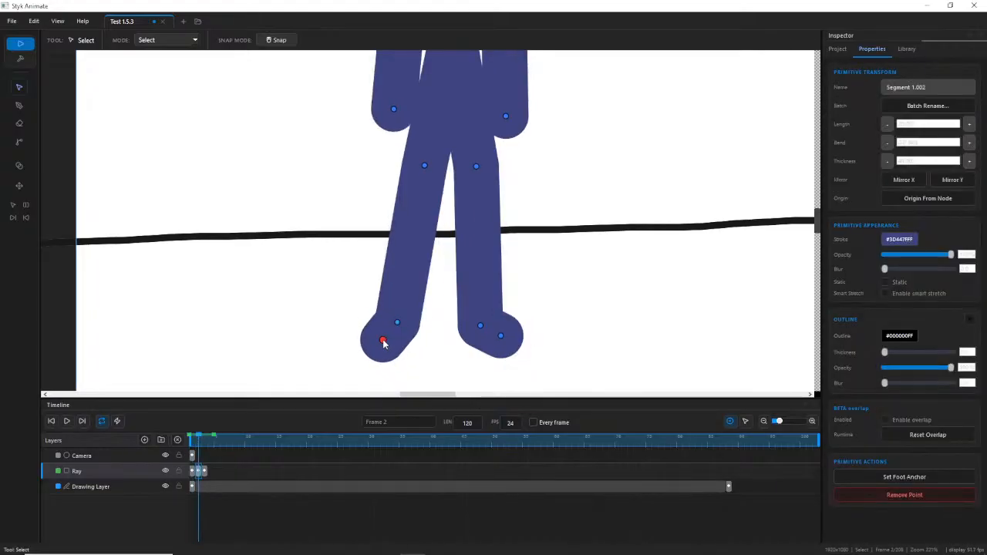
{"action": "left_click", "coordinate": [194, 444]}
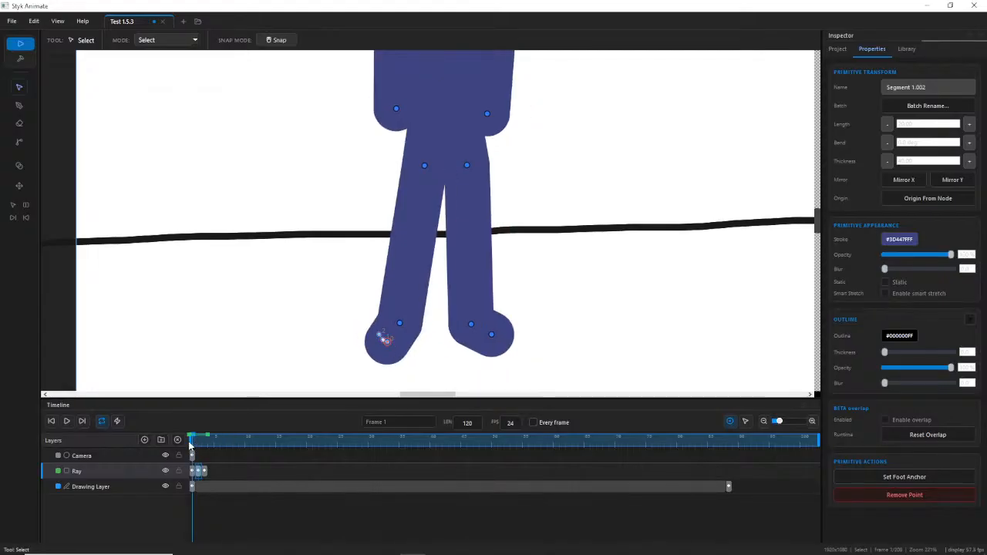
{"action": "left_click", "coordinate": [199, 441]}
{"action": "left_click", "coordinate": [192, 439]}
{"action": "left_click", "coordinate": [200, 442]}
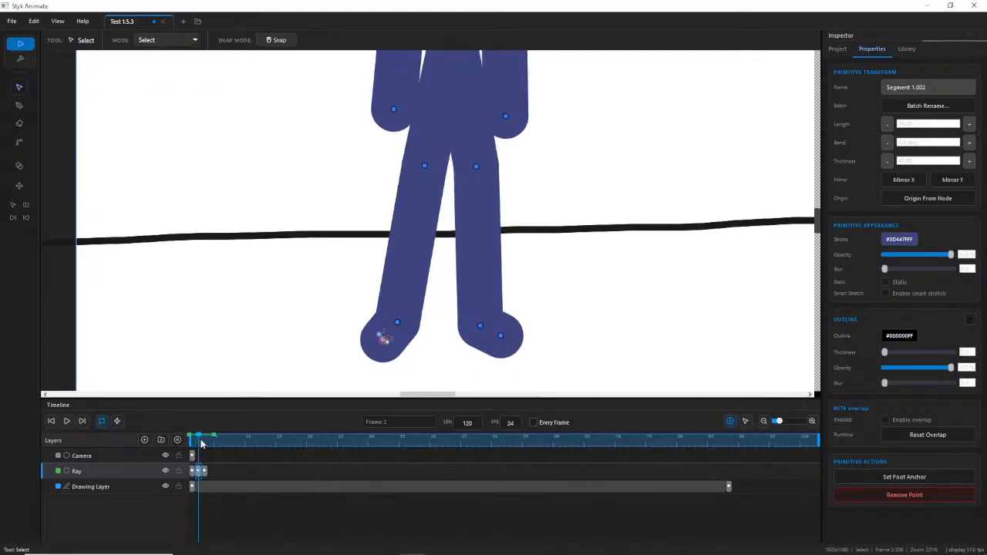
On frame 3, adjust the left leg's upper joint and return the ankle and foot tip to their planted positions.
{"action": "left_click", "coordinate": [204, 440]}
{"action": "left_click_drag", "start_coordinate": [431, 167], "coordinate": [429, 165]}
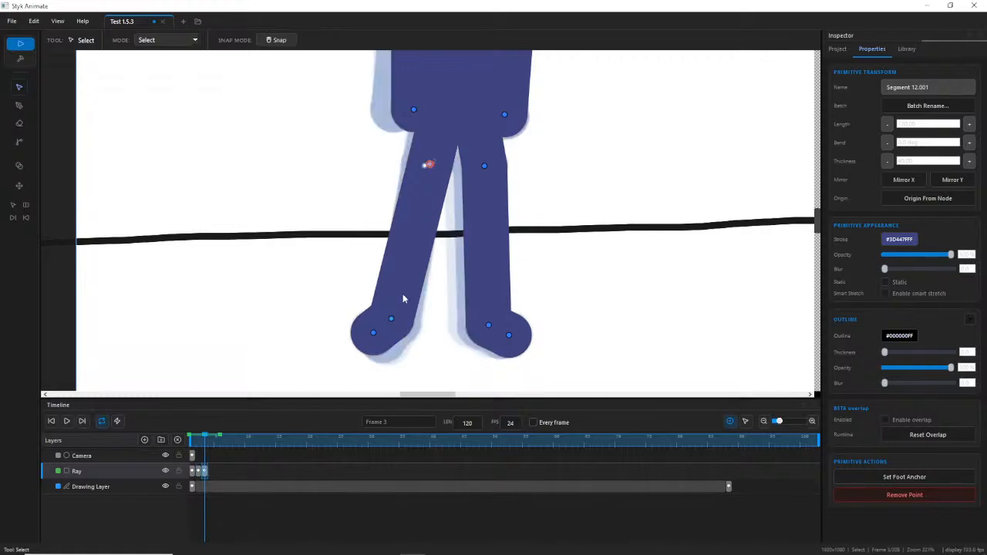
{"action": "left_click_drag", "start_coordinate": [397, 321], "coordinate": [400, 334]}
{"action": "left_click", "coordinate": [384, 337]}
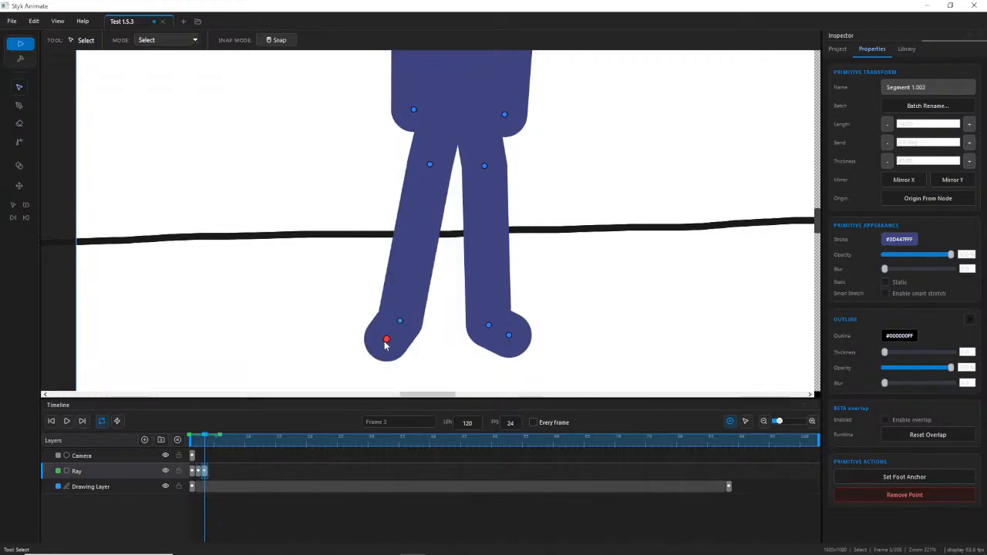
Move the left arm's hand back on frame 3 so it stays at its frame 2 position.
{"action": "scroll", "coordinate": [591, 136], "scroll_direction": "down", "scroll_amount": 3}
{"action": "left_click_drag", "start_coordinate": [560, 140], "coordinate": [492, 198]}
{"action": "scroll", "coordinate": [490, 197], "scroll_direction": "down", "scroll_amount": 4}
{"action": "left_click_drag", "start_coordinate": [532, 151], "coordinate": [506, 189]}
{"action": "scroll", "coordinate": [506, 188], "scroll_direction": "up", "scroll_amount": 2}
{"action": "scroll", "coordinate": [506, 189], "scroll_direction": "up", "scroll_amount": 1}
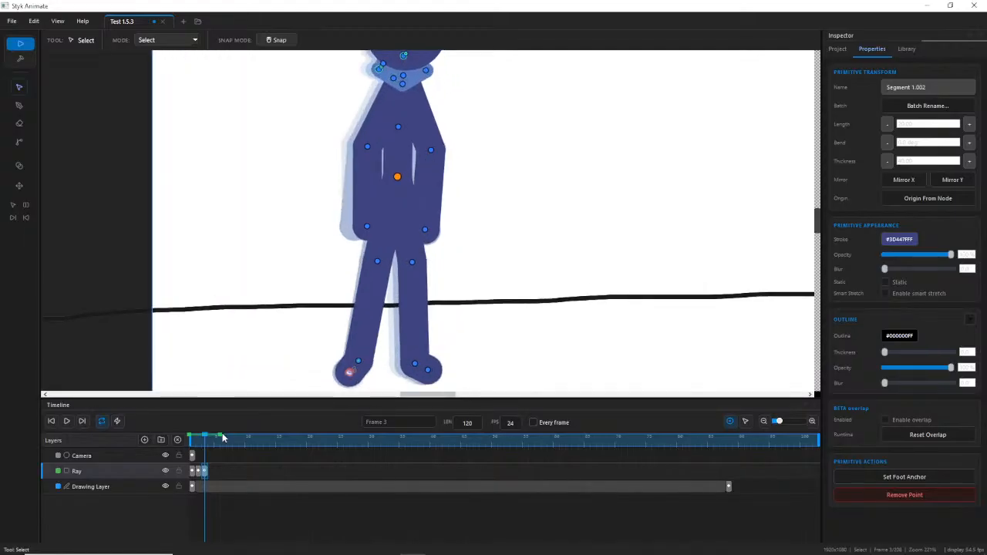
{"action": "mouse_move", "coordinate": [205, 438]}
{"action": "left_mouse_down"}
{"action": "mouse_move", "coordinate": [190, 439]}
{"action": "mouse_move", "coordinate": [199, 441]}
{"action": "left_mouse_up"}
{"action": "scroll", "coordinate": [398, 217], "scroll_direction": "up", "scroll_amount": 2}
{"action": "scroll", "coordinate": [398, 217], "scroll_direction": "down", "scroll_amount": 3}
{"action": "scroll", "coordinate": [517, 162], "scroll_direction": "up", "scroll_amount": 4}
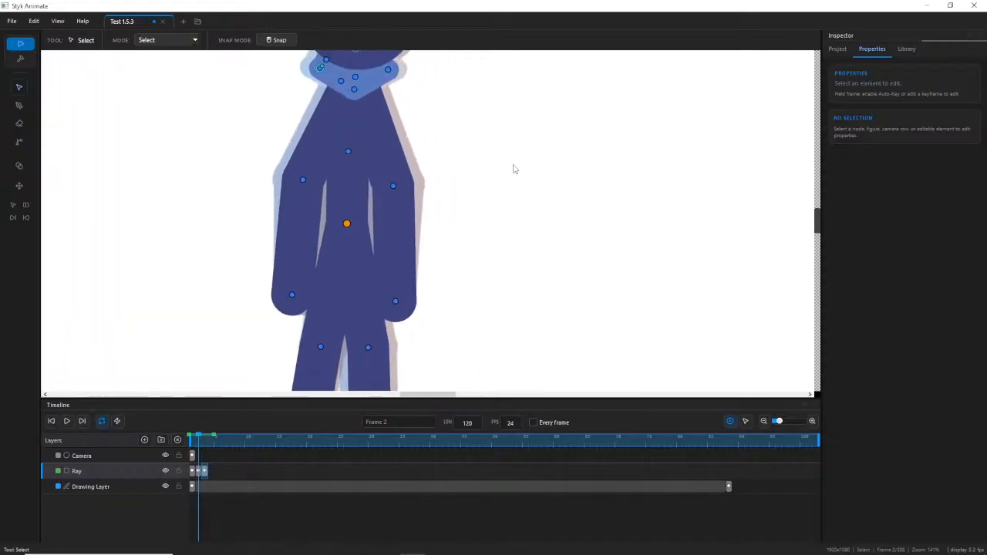
{"action": "mouse_move", "coordinate": [198, 447]}
{"action": "left_mouse_down"}
{"action": "mouse_move", "coordinate": [192, 441]}
{"action": "mouse_move", "coordinate": [204, 441]}
{"action": "left_mouse_up"}
{"action": "left_click_drag", "start_coordinate": [311, 296], "coordinate": [292, 296]}
{"action": "mouse_move", "coordinate": [202, 440]}
{"action": "left_mouse_down"}
{"action": "mouse_move", "coordinate": [192, 441]}
{"action": "mouse_move", "coordinate": [204, 442]}
{"action": "left_mouse_up"}
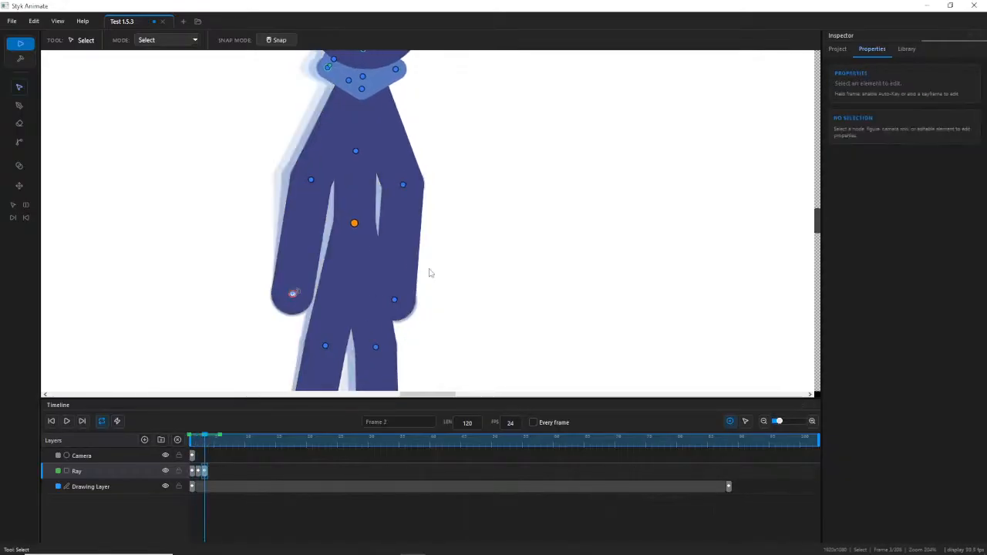
Swing the right arm's hand slightly right on frame 3 so the arm hangs straight below the shoulder.
{"action": "left_click", "coordinate": [403, 186]}
{"action": "left_click_drag", "start_coordinate": [394, 300], "coordinate": [402, 309]}
{"action": "scroll", "coordinate": [415, 302], "scroll_direction": "down", "scroll_amount": 4}
{"action": "left_click_drag", "start_coordinate": [461, 283], "coordinate": [467, 214]}
{"action": "scroll", "coordinate": [469, 213], "scroll_direction": "down", "scroll_amount": 6}
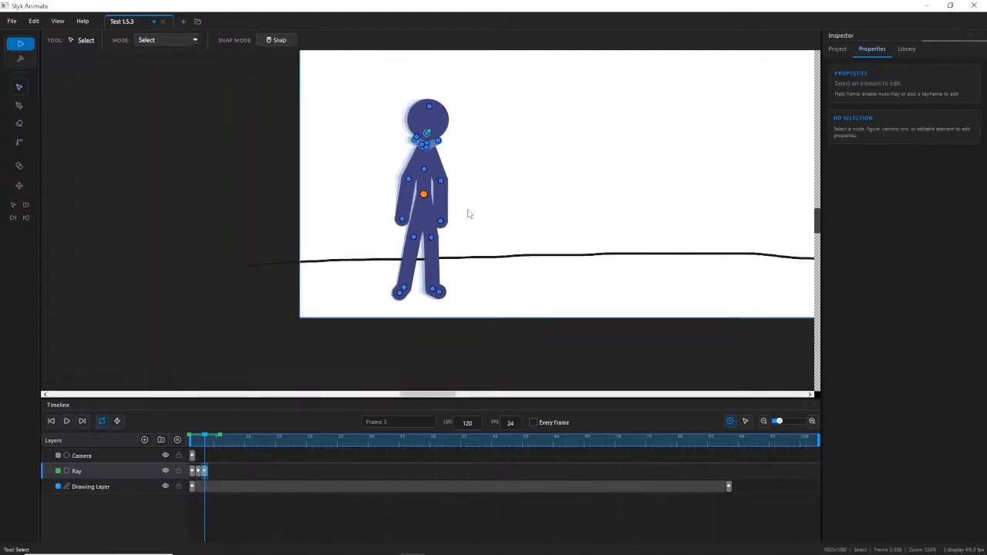
Compare the figure's poses on the first frames and fine-tune the left foot's tip on frame 2.
{"action": "scroll", "coordinate": [472, 210], "scroll_direction": "up", "scroll_amount": 1}
{"action": "scroll", "coordinate": [477, 187], "scroll_direction": "up", "scroll_amount": 1}
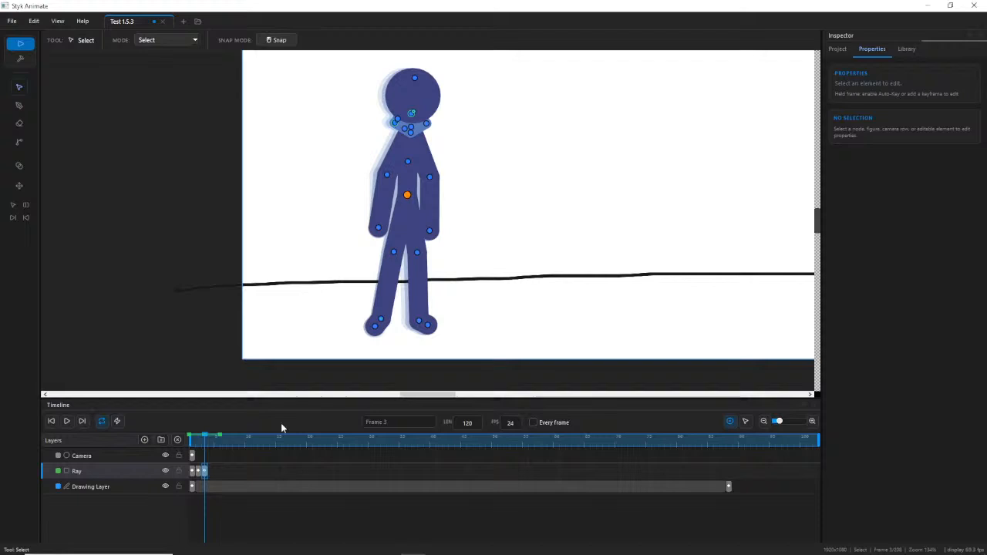
{"action": "left_click", "coordinate": [202, 444]}
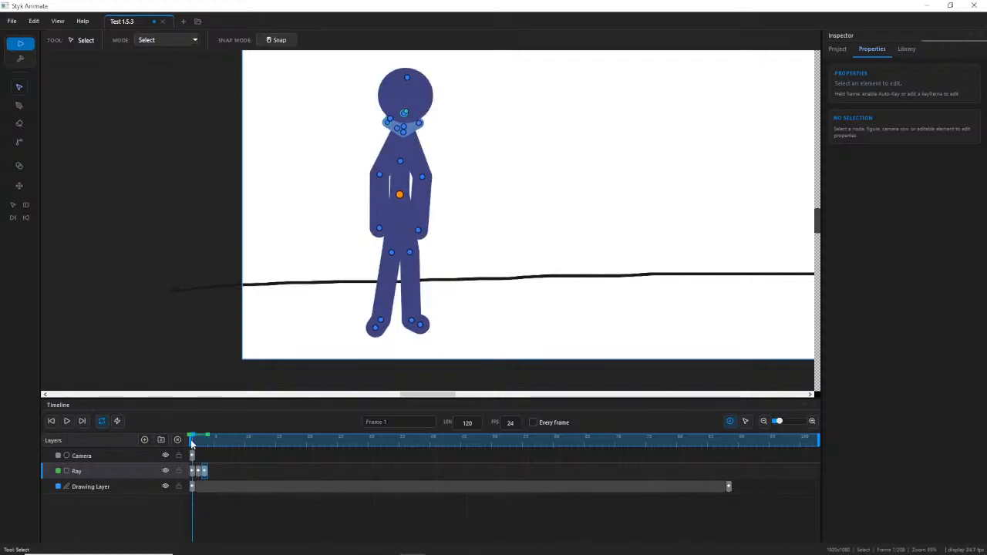
{"action": "scroll", "coordinate": [381, 293], "scroll_direction": "up", "scroll_amount": 2}
{"action": "scroll", "coordinate": [383, 318], "scroll_direction": "up", "scroll_amount": 1}
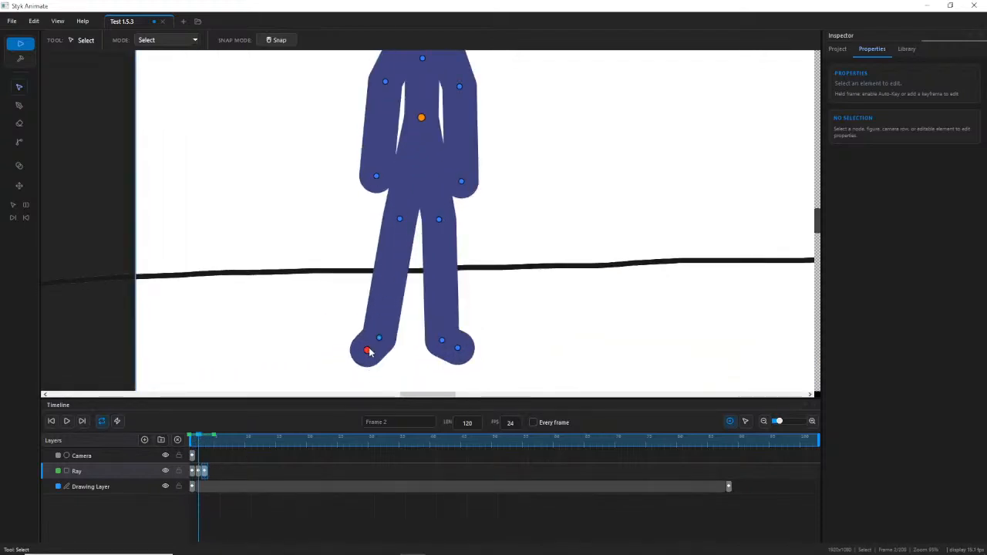
{"action": "left_click", "coordinate": [370, 351]}
On frame 4, check the pose with onion skinning toggled and keyframe a small shift of the right leg's upper joint.
{"action": "left_click_drag", "start_coordinate": [201, 443], "coordinate": [210, 442]}
{"action": "left_click", "coordinate": [444, 219]}
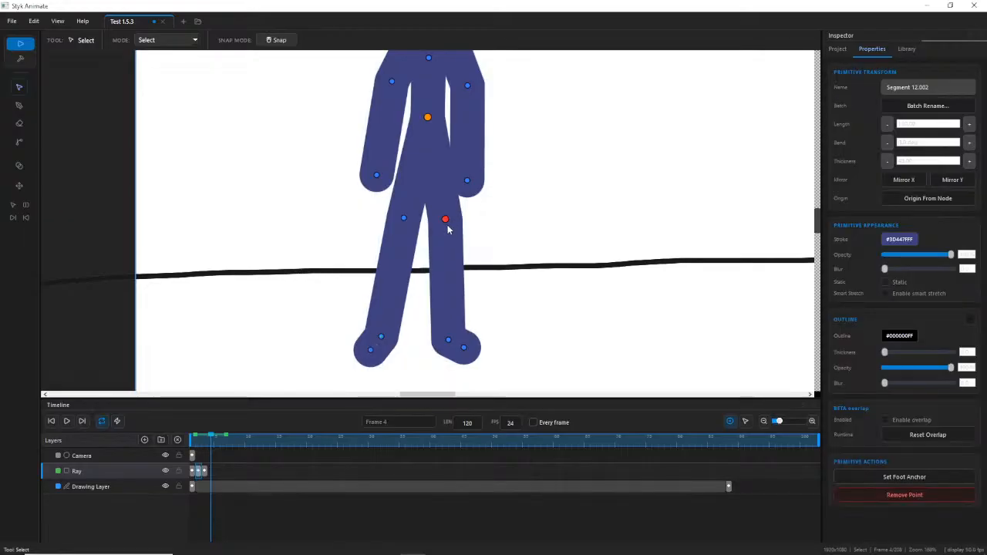
{"action": "key", "text": "o"}
{"action": "key", "text": "o"}
{"action": "key", "text": "o"}
{"action": "key", "text": "o"}
{"action": "key", "text": "o"}
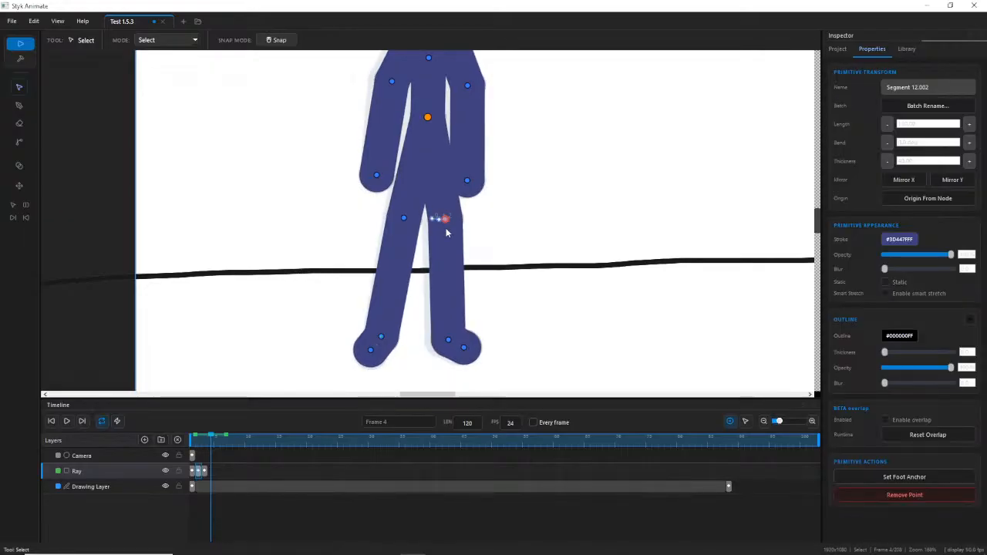
{"action": "left_click", "coordinate": [464, 223]}
{"action": "left_click_drag", "start_coordinate": [445, 220], "coordinate": [444, 231]}
Fine-tune the position of the right leg's upper joint on frames 3 and 4.
{"action": "mouse_move", "coordinate": [202, 439]}
{"action": "left_mouse_down"}
{"action": "mouse_move", "coordinate": [192, 441]}
{"action": "mouse_move", "coordinate": [205, 441]}
{"action": "left_mouse_up"}
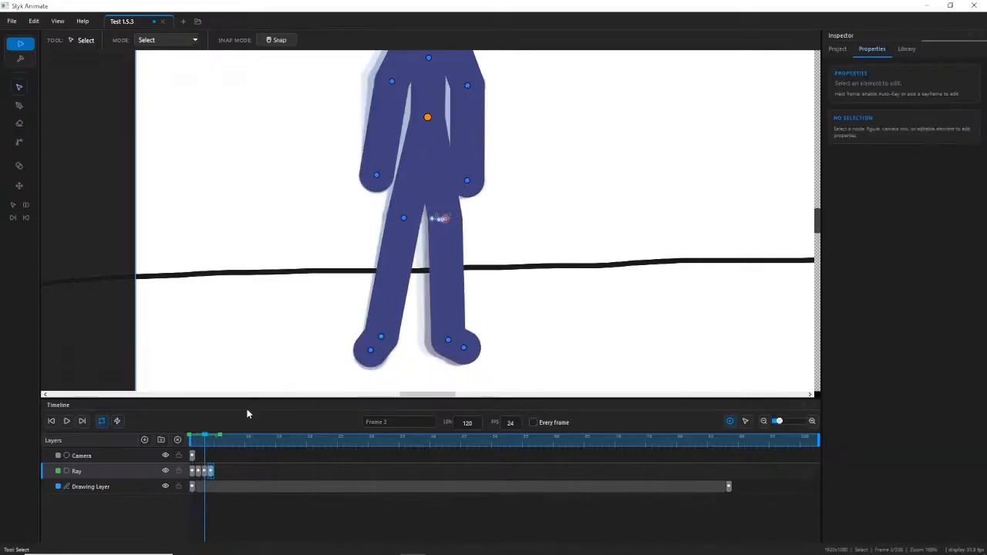
{"action": "left_click_drag", "start_coordinate": [446, 223], "coordinate": [444, 232]}
{"action": "mouse_move", "coordinate": [204, 441]}
{"action": "left_mouse_down"}
{"action": "mouse_move", "coordinate": [193, 441]}
{"action": "mouse_move", "coordinate": [215, 437]}
{"action": "mouse_move", "coordinate": [193, 438]}
{"action": "mouse_move", "coordinate": [213, 438]}
{"action": "left_mouse_up"}
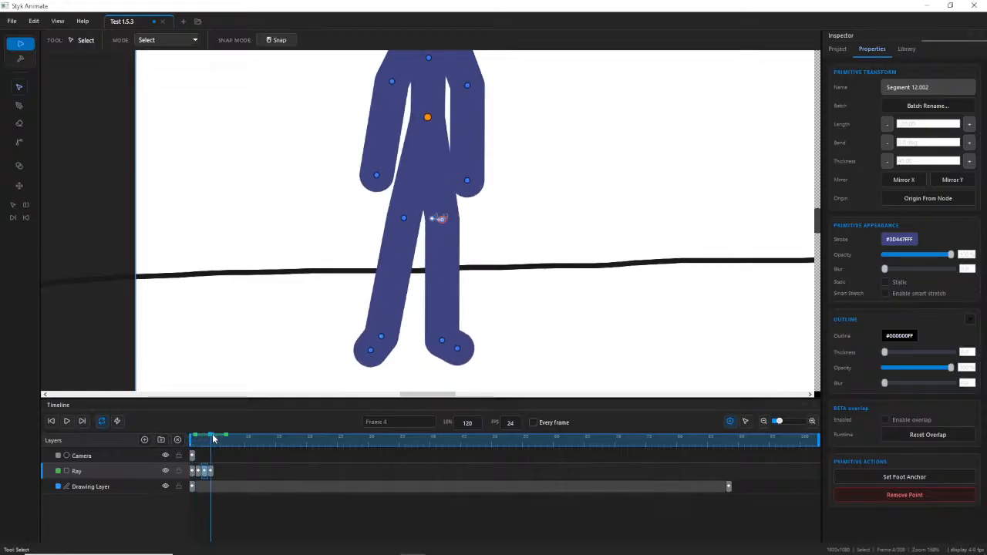
{"action": "left_click", "coordinate": [448, 223]}
{"action": "left_click_drag", "start_coordinate": [448, 223], "coordinate": [447, 232]}
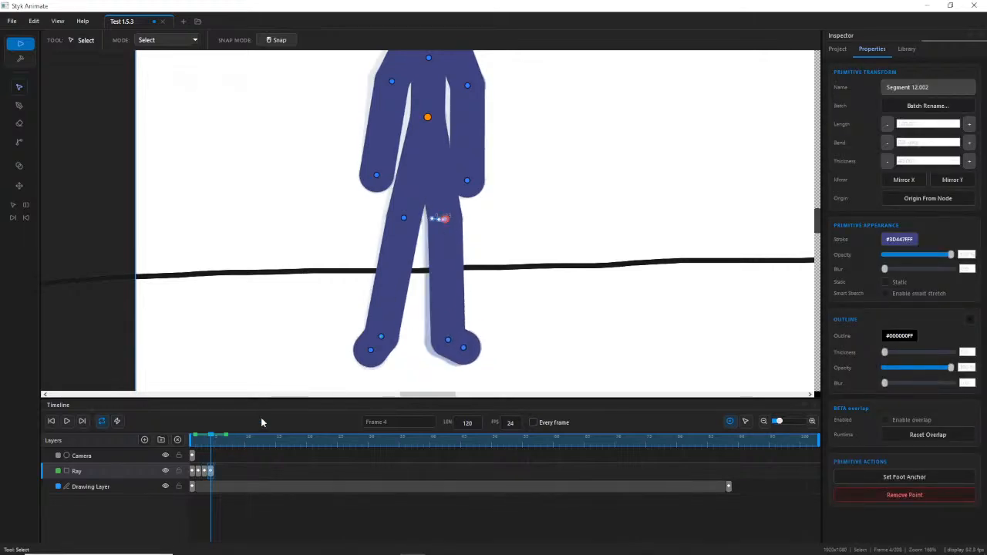
Shift the right leg's ankle slightly left on frame 4.
{"action": "scroll", "coordinate": [408, 338], "scroll_direction": "up", "scroll_amount": 5}
{"action": "left_click", "coordinate": [456, 345]}
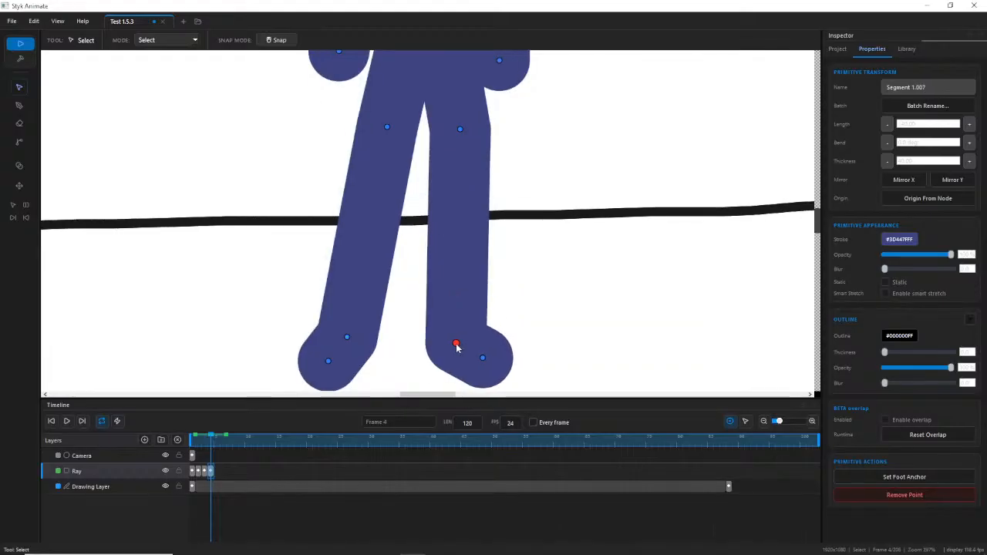
{"action": "left_click_drag", "start_coordinate": [456, 344], "coordinate": [454, 345]}
On frame 6, move the whole figure slightly right by its center point.
{"action": "left_click_drag", "start_coordinate": [197, 440], "coordinate": [223, 440]}
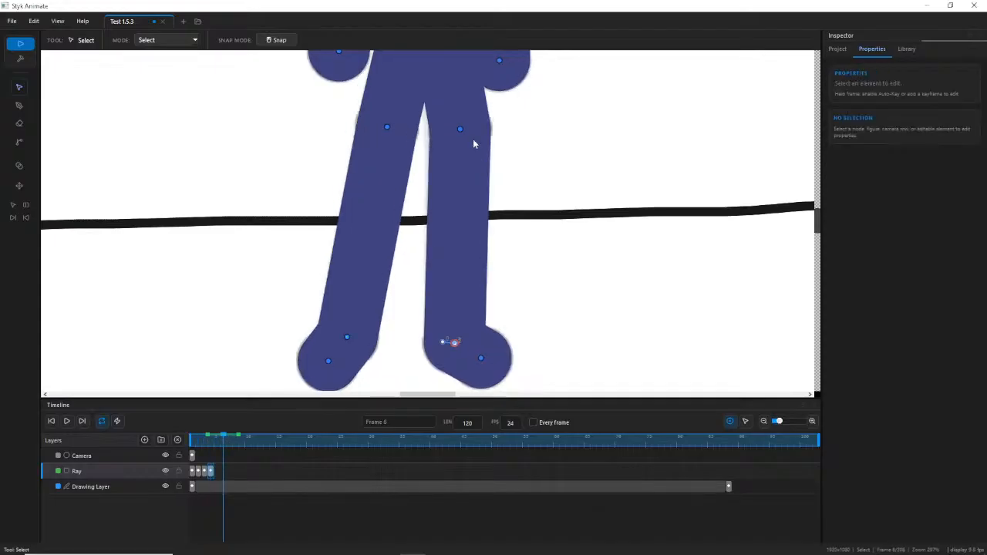
{"action": "left_click_drag", "start_coordinate": [473, 141], "coordinate": [427, 299]}
{"action": "left_click_drag", "start_coordinate": [380, 113], "coordinate": [387, 109]}
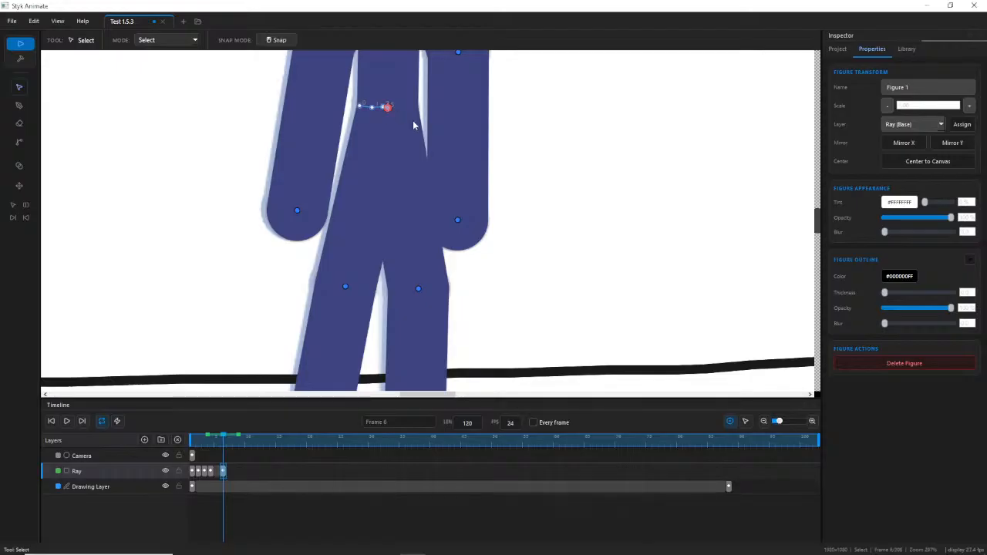
{"action": "scroll", "coordinate": [413, 125], "scroll_direction": "down", "scroll_amount": 10}
{"action": "scroll", "coordinate": [401, 139], "scroll_direction": "up", "scroll_amount": 4}
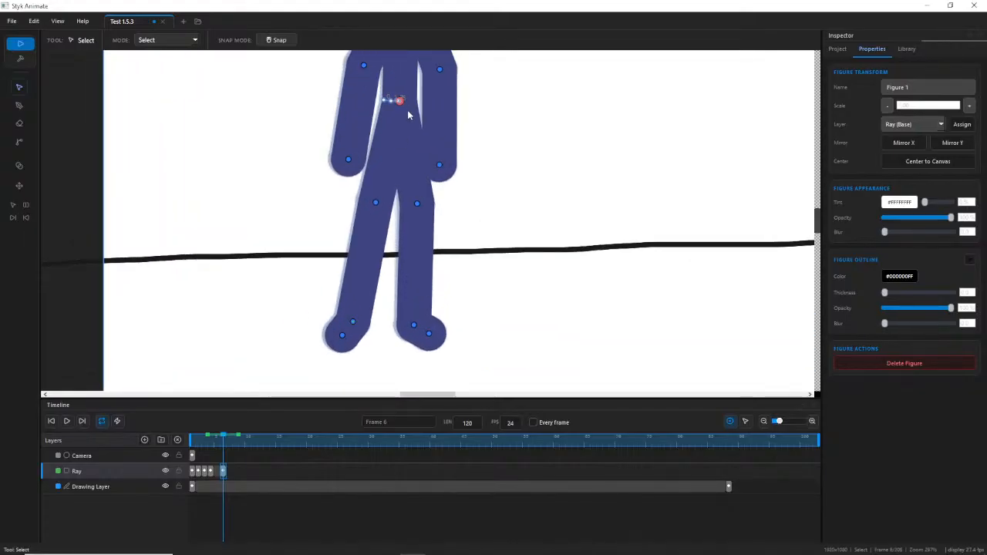
{"action": "scroll", "coordinate": [409, 112], "scroll_direction": "up", "scroll_amount": 2}
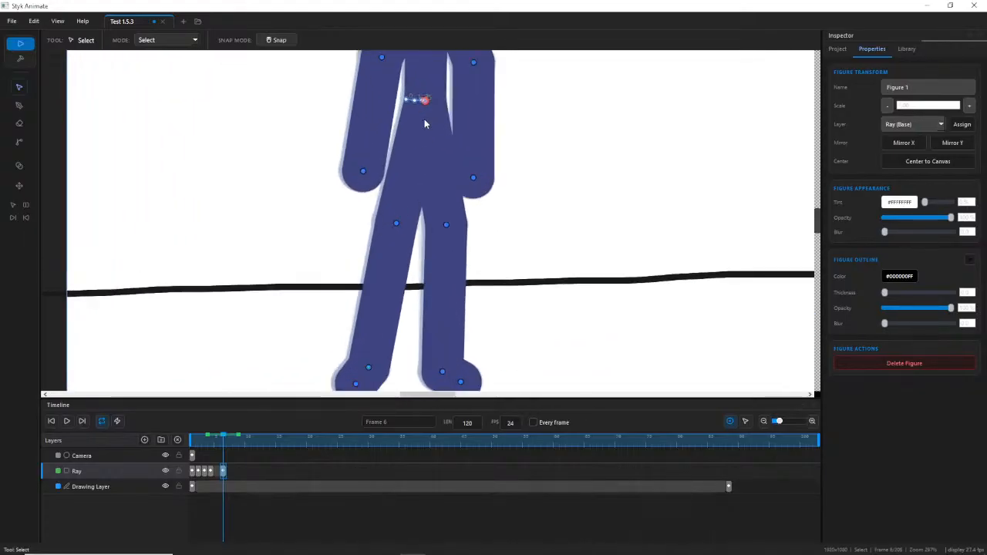
On frame 6, adjust the left leg's upper joint, ankle and foot tip to keep the foot planted.
{"action": "left_click_drag", "start_coordinate": [407, 185], "coordinate": [420, 134]}
{"action": "left_click_drag", "start_coordinate": [411, 172], "coordinate": [410, 174]}
{"action": "scroll", "coordinate": [409, 174], "scroll_direction": "up", "scroll_amount": 1}
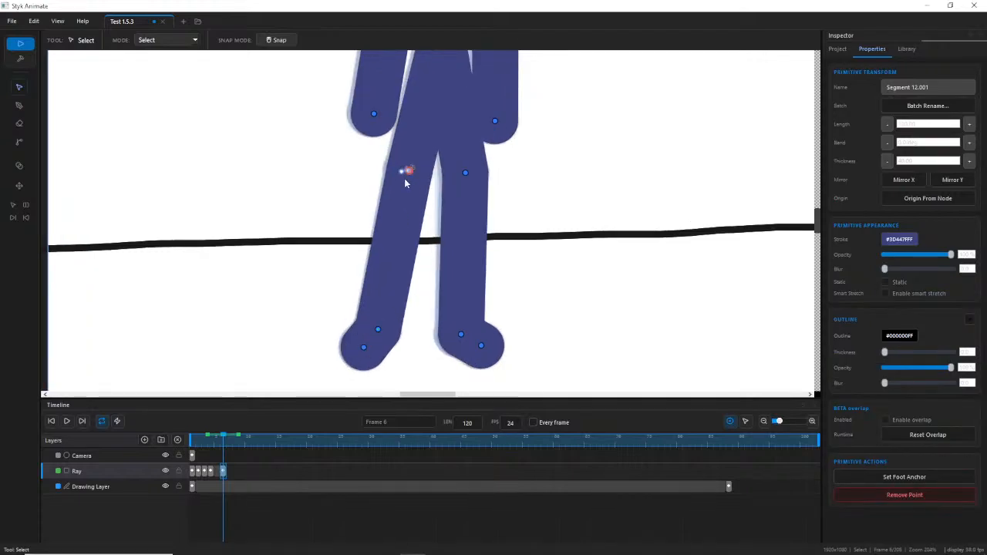
{"action": "left_click", "coordinate": [378, 330]}
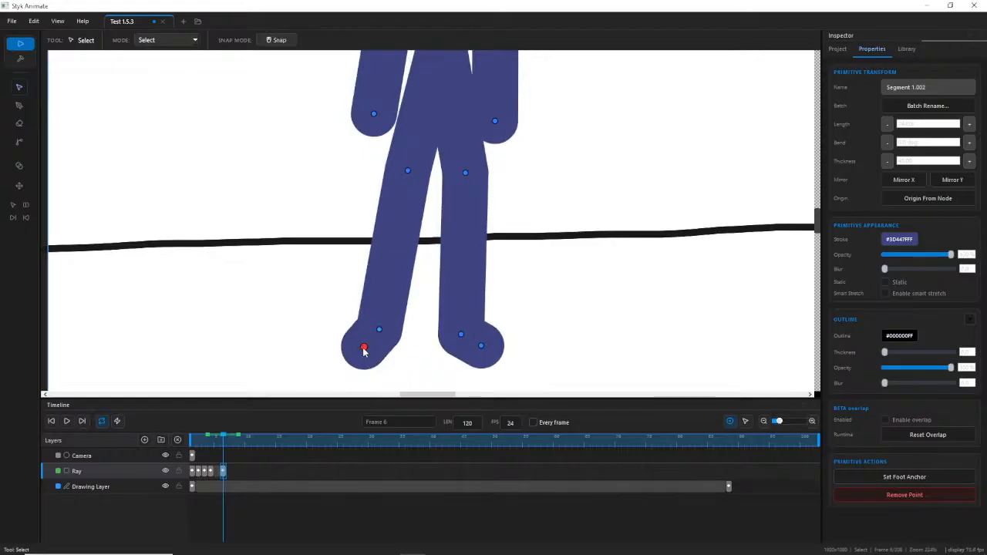
{"action": "left_click", "coordinate": [431, 336]}
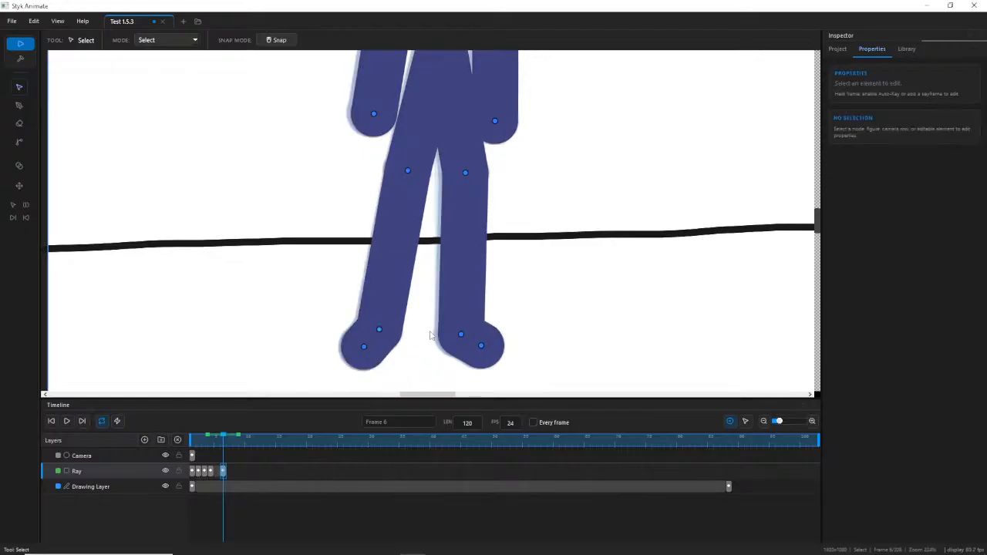
{"action": "left_click", "coordinate": [219, 469]}
{"action": "right_click", "coordinate": [219, 470]}
{"action": "left_click", "coordinate": [218, 471]}
{"action": "left_click_drag", "start_coordinate": [205, 443], "coordinate": [219, 465]}
{"action": "right_click", "coordinate": [216, 475]}
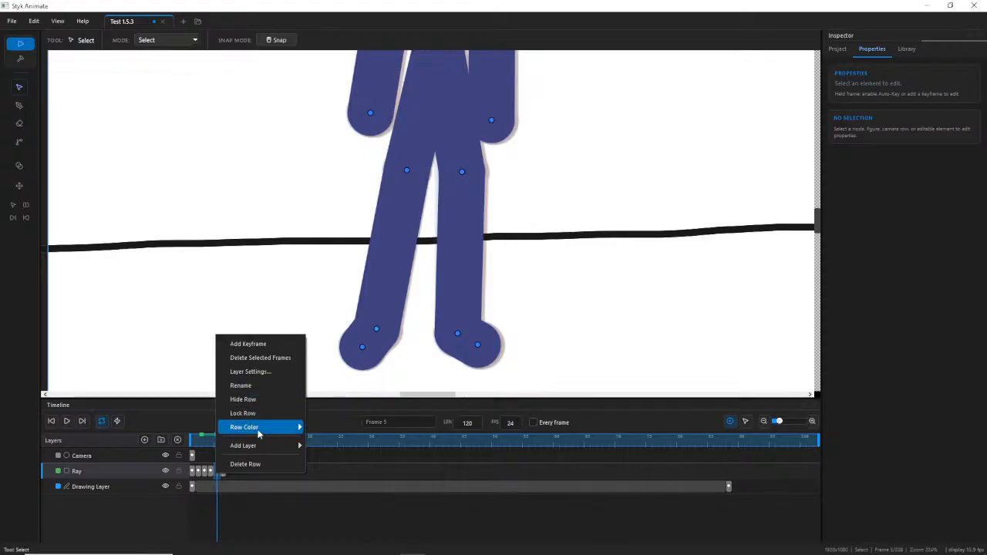
{"action": "key", "text": "Escape"}
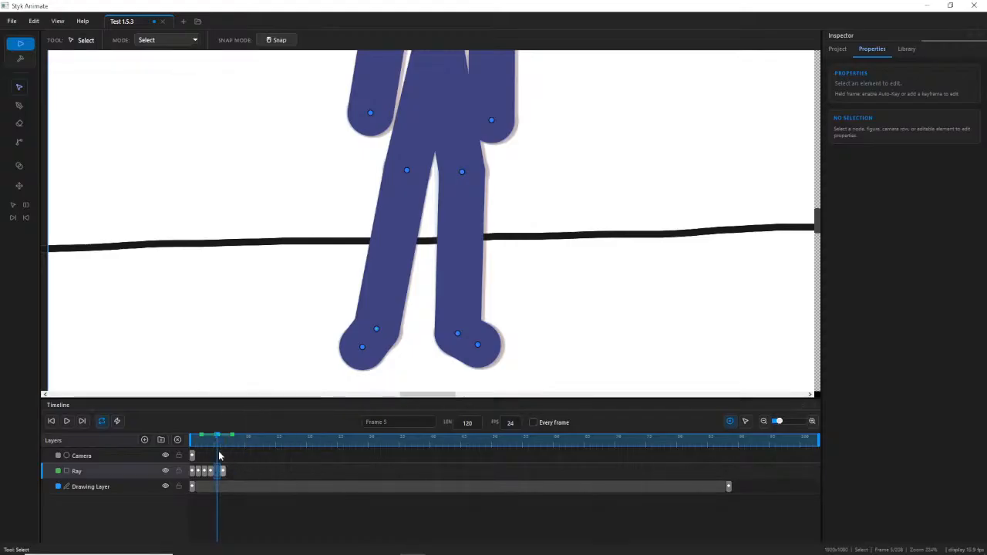
Move the Ray layer's frame 6 keyframe to frame 5 and go to that frame.
{"action": "left_click", "coordinate": [222, 472]}
{"action": "left_click_drag", "start_coordinate": [223, 473], "coordinate": [216, 441]}
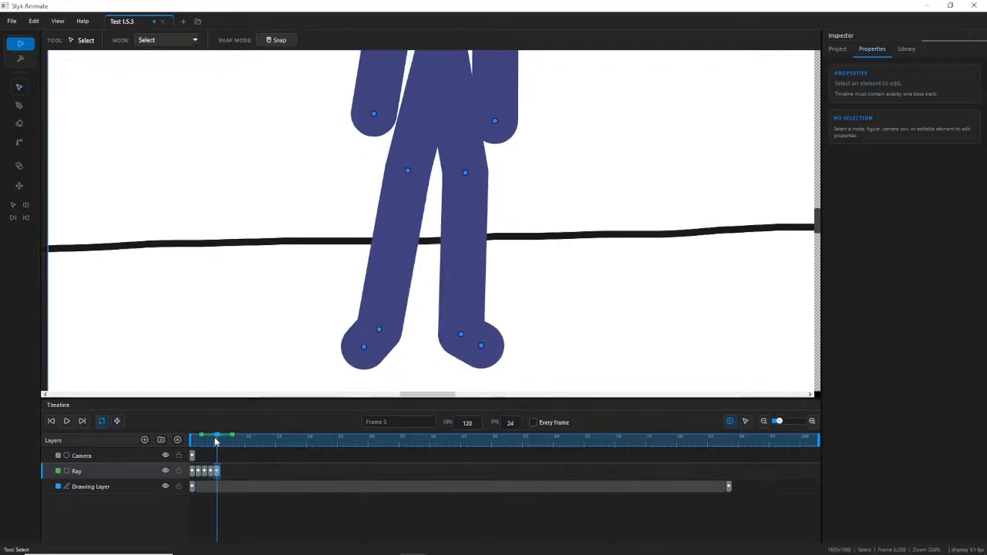
On frame 4, pull the elbows and hands of both arms slightly inward toward the body.
{"action": "scroll", "coordinate": [524, 139], "scroll_direction": "down", "scroll_amount": 1}
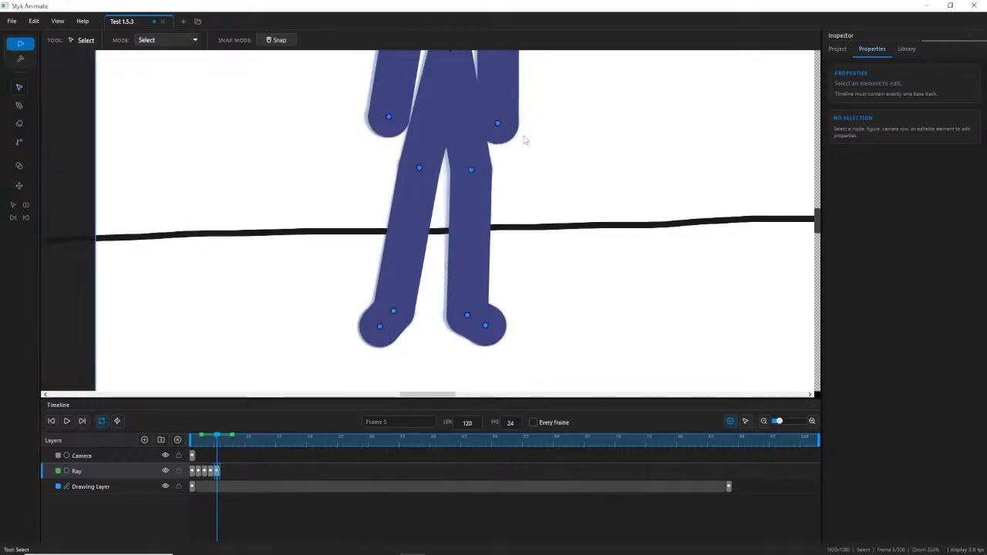
{"action": "left_click_drag", "start_coordinate": [524, 139], "coordinate": [496, 270]}
{"action": "mouse_move", "coordinate": [217, 441]}
{"action": "left_mouse_down"}
{"action": "mouse_move", "coordinate": [192, 441]}
{"action": "mouse_move", "coordinate": [221, 442]}
{"action": "mouse_move", "coordinate": [195, 442]}
{"action": "mouse_move", "coordinate": [210, 442]}
{"action": "left_mouse_up"}
{"action": "left_click_drag", "start_coordinate": [377, 141], "coordinate": [380, 143]}
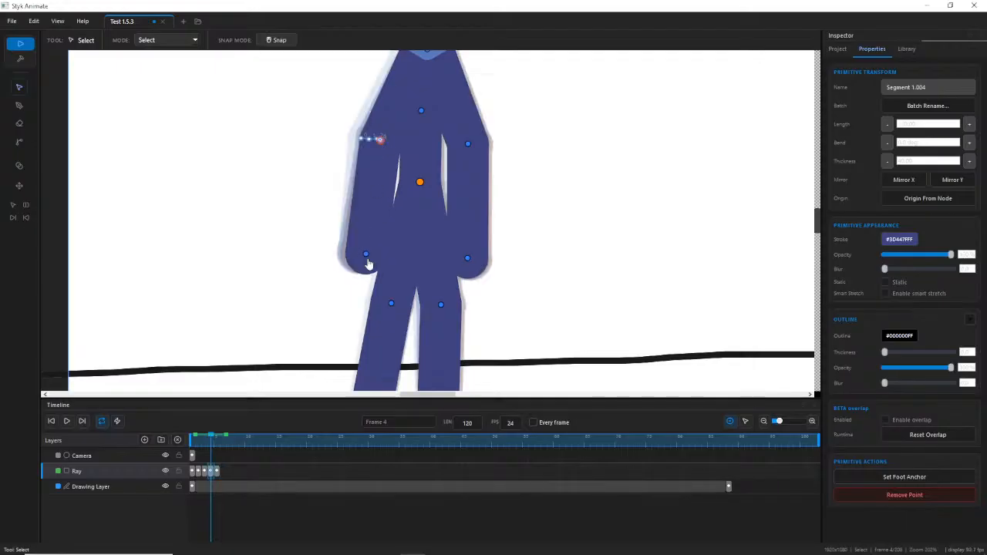
{"action": "left_click", "coordinate": [370, 267]}
{"action": "left_click", "coordinate": [468, 144]}
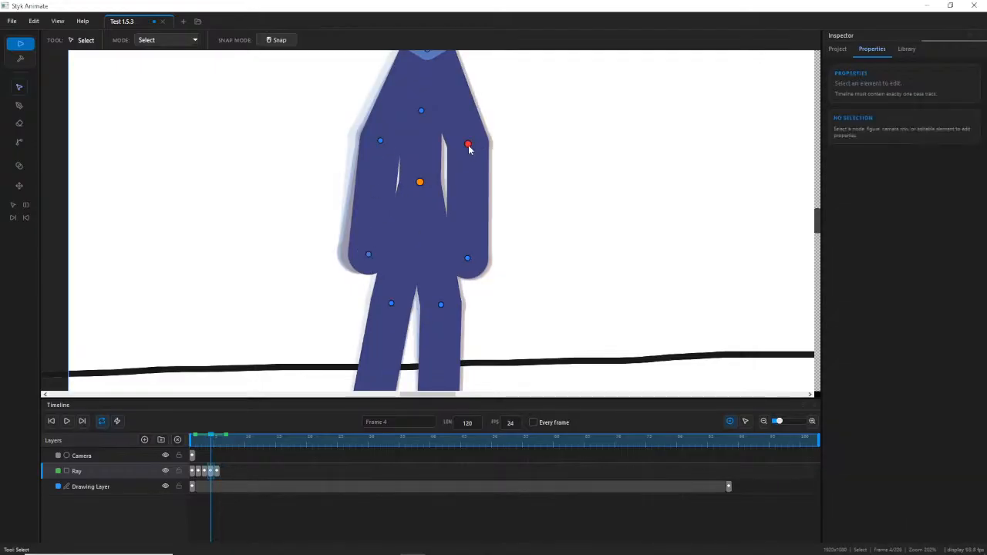
{"action": "left_click", "coordinate": [467, 257]}
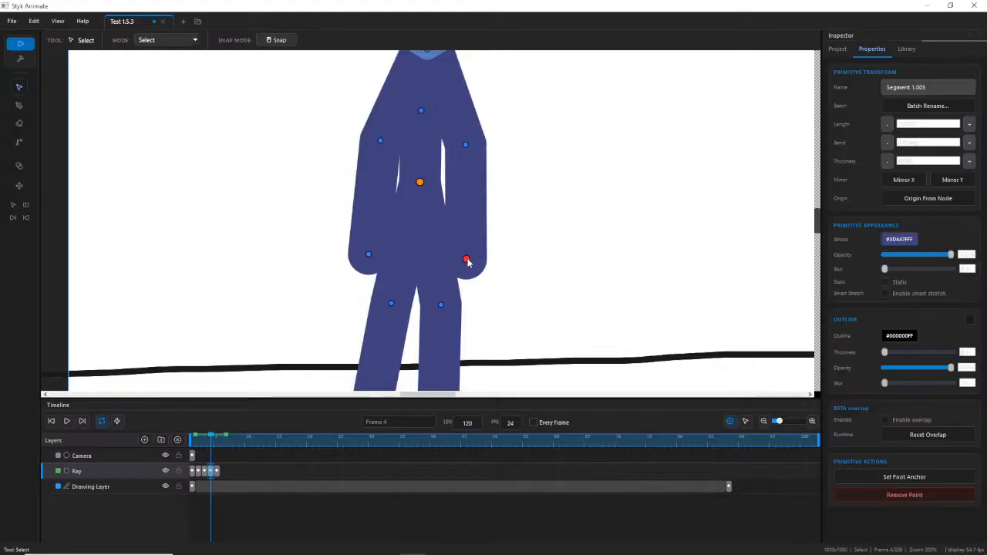
Pull the right arm's elbow inward on frame 5 and swing the hands slightly outward on frame 4.
{"action": "mouse_move", "coordinate": [213, 442]}
{"action": "left_mouse_down"}
{"action": "mouse_move", "coordinate": [196, 439]}
{"action": "mouse_move", "coordinate": [217, 438]}
{"action": "left_mouse_up"}
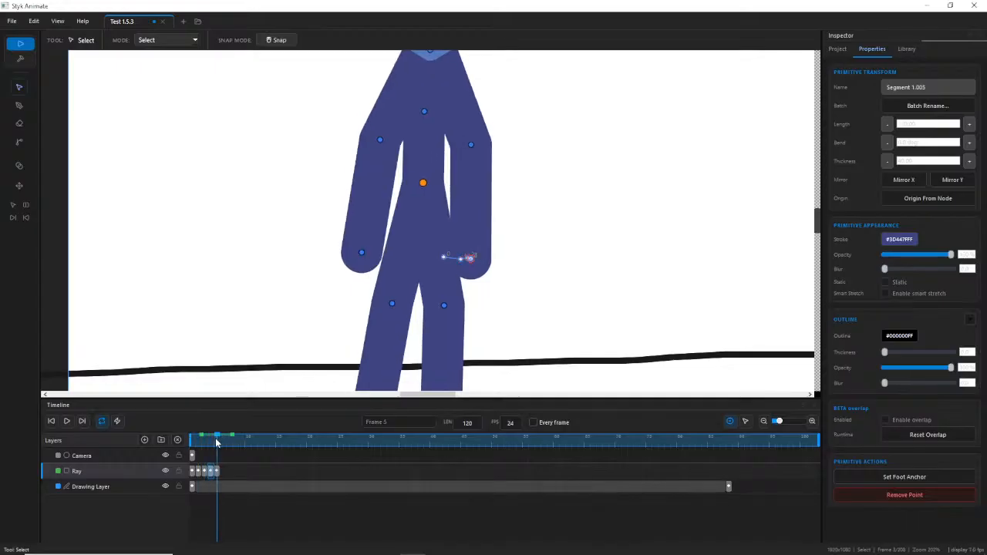
{"action": "left_click_drag", "start_coordinate": [472, 147], "coordinate": [476, 273]}
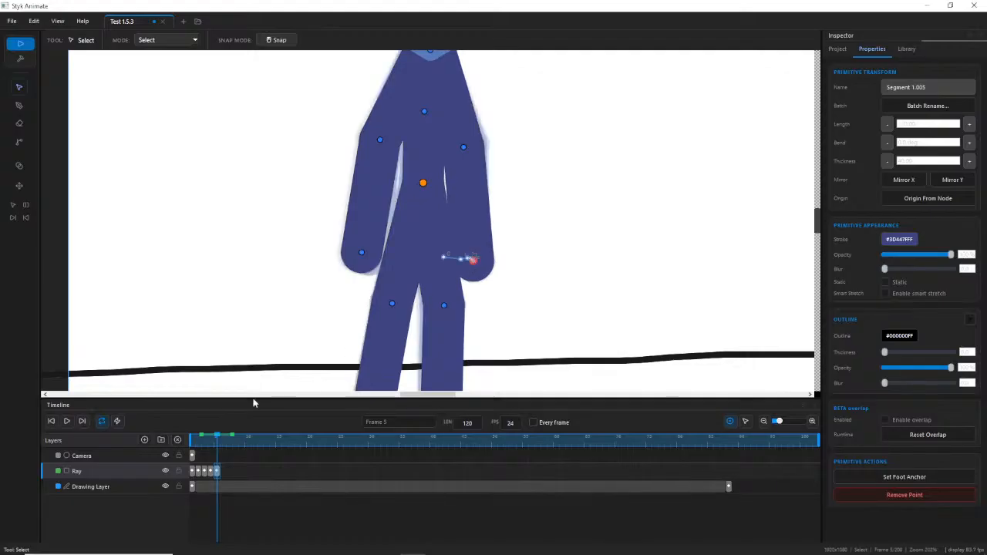
{"action": "mouse_move", "coordinate": [216, 441]}
{"action": "left_mouse_down"}
{"action": "mouse_move", "coordinate": [187, 443]}
{"action": "mouse_move", "coordinate": [212, 440]}
{"action": "left_mouse_up"}
{"action": "left_click", "coordinate": [380, 142]}
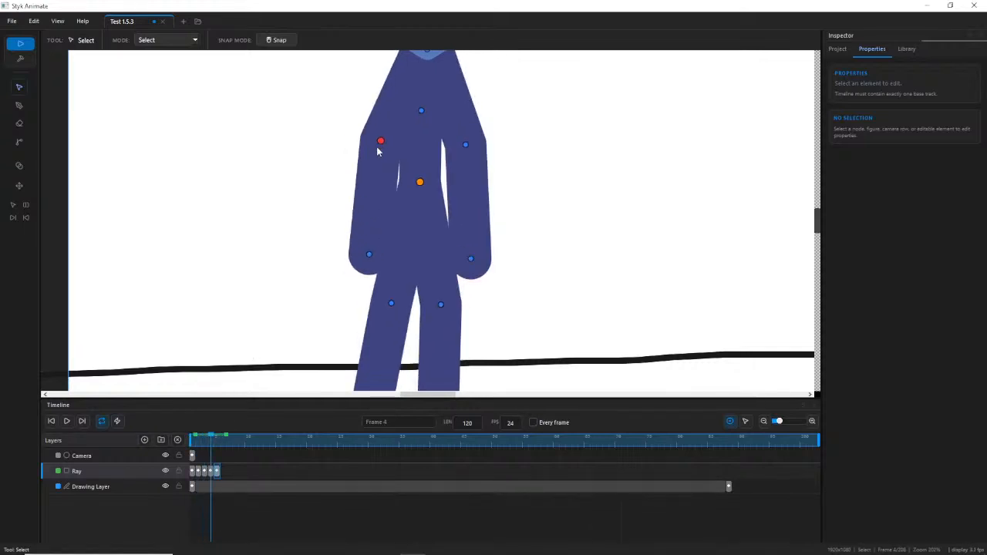
{"action": "left_click", "coordinate": [366, 255]}
{"action": "left_click_drag", "start_coordinate": [366, 258], "coordinate": [360, 252]}
On frame 5, readjust the left arm's elbow and move its hand slightly inward, checking the motion against the neighbouring frames.
{"action": "mouse_move", "coordinate": [202, 446]}
{"action": "left_mouse_down"}
{"action": "mouse_move", "coordinate": [192, 446]}
{"action": "mouse_move", "coordinate": [219, 438]}
{"action": "left_mouse_up"}
{"action": "left_click", "coordinate": [383, 144]}
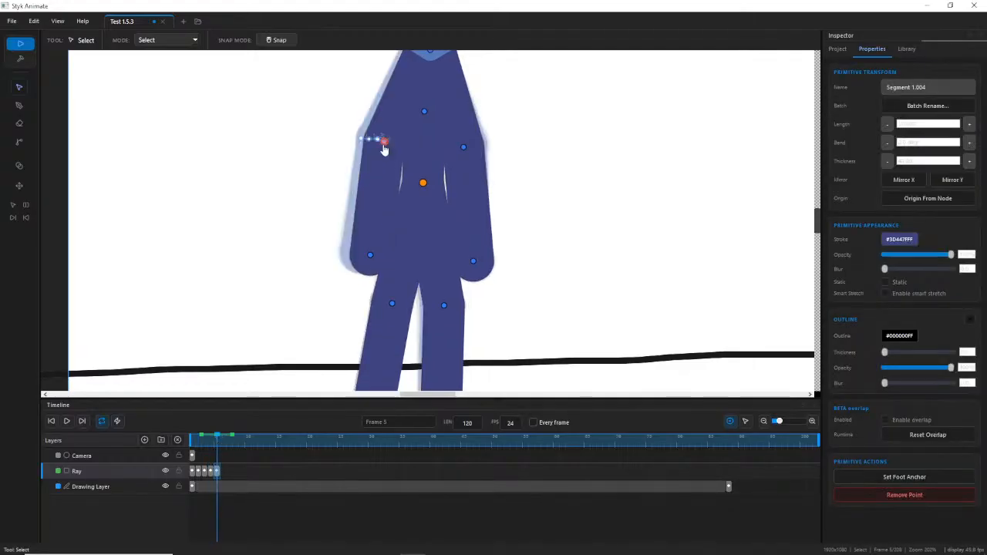
{"action": "left_click", "coordinate": [359, 254]}
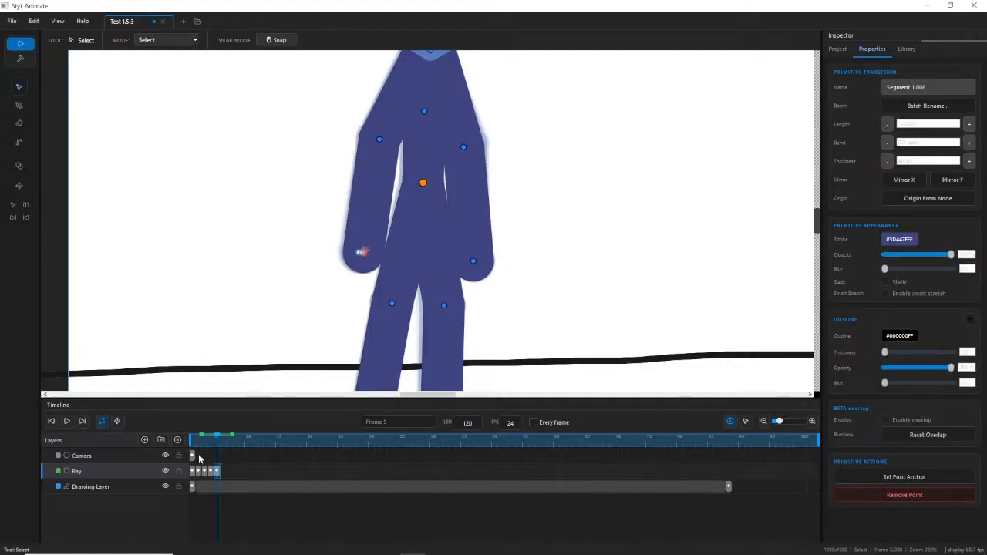
{"action": "mouse_move", "coordinate": [224, 440]}
{"action": "left_mouse_down"}
{"action": "mouse_move", "coordinate": [194, 438]}
{"action": "mouse_move", "coordinate": [216, 438]}
{"action": "left_mouse_up"}
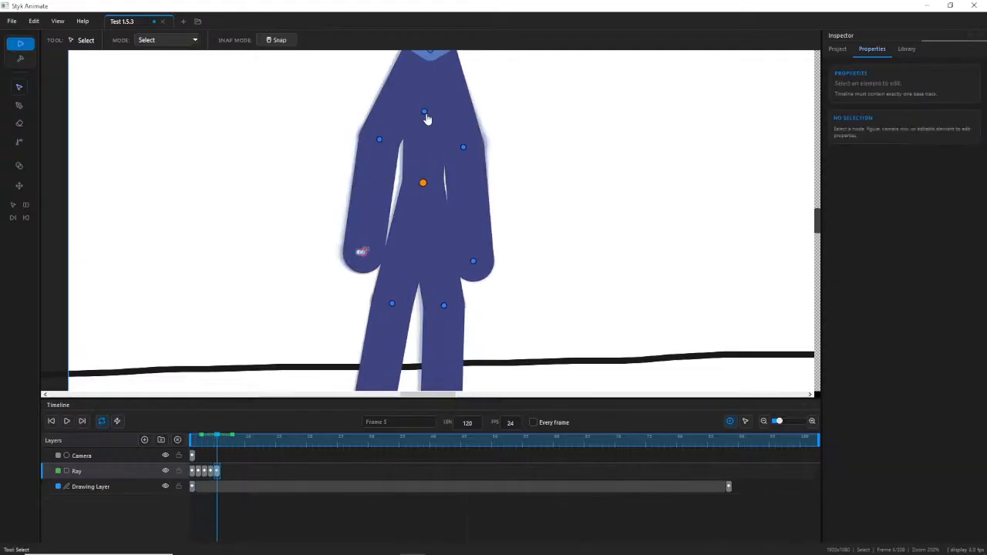
{"action": "left_click", "coordinate": [424, 113]}
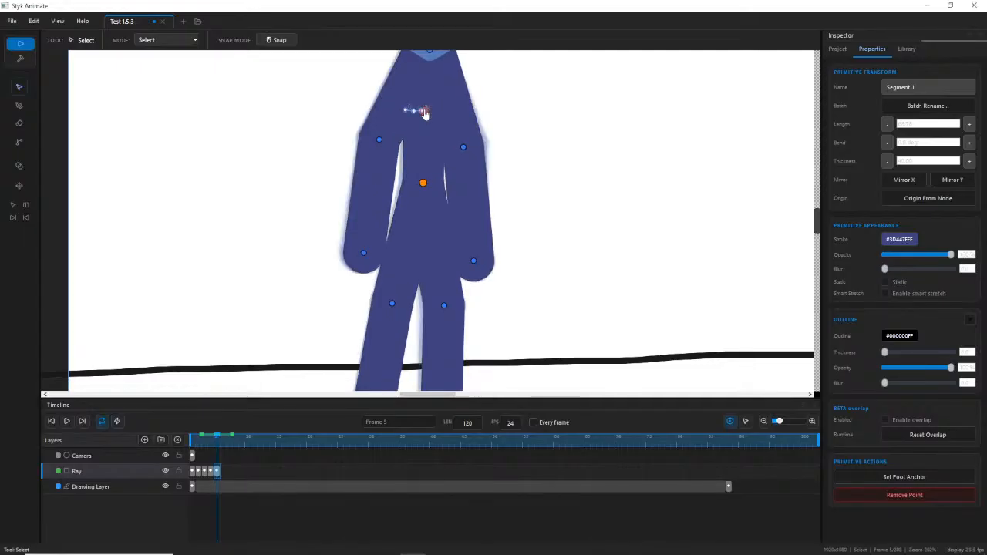
{"action": "scroll", "coordinate": [424, 113], "scroll_direction": "down", "scroll_amount": 5}
{"action": "left_click", "coordinate": [480, 130]}
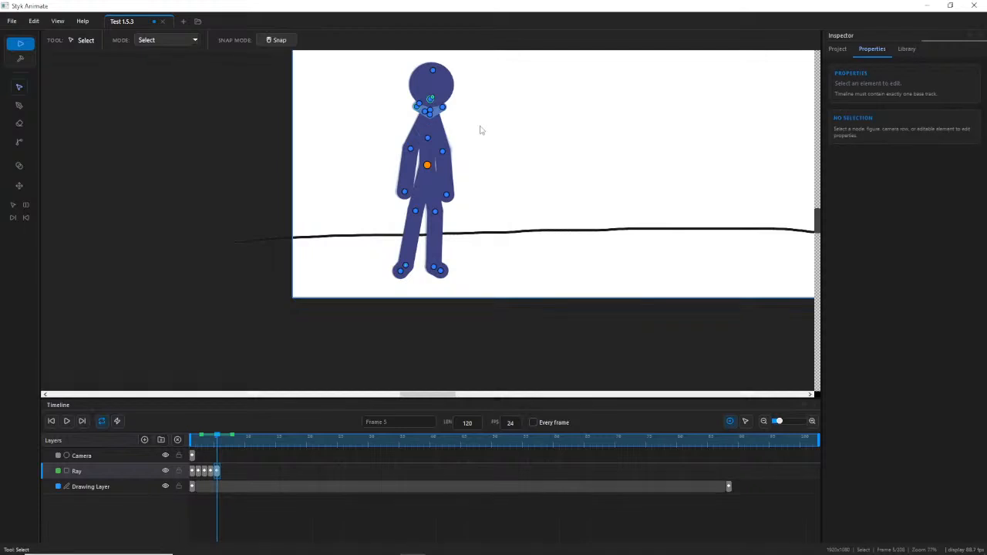
{"action": "mouse_move", "coordinate": [216, 440]}
{"action": "left_mouse_down"}
{"action": "mouse_move", "coordinate": [181, 435]}
{"action": "mouse_move", "coordinate": [218, 438]}
{"action": "left_mouse_up"}
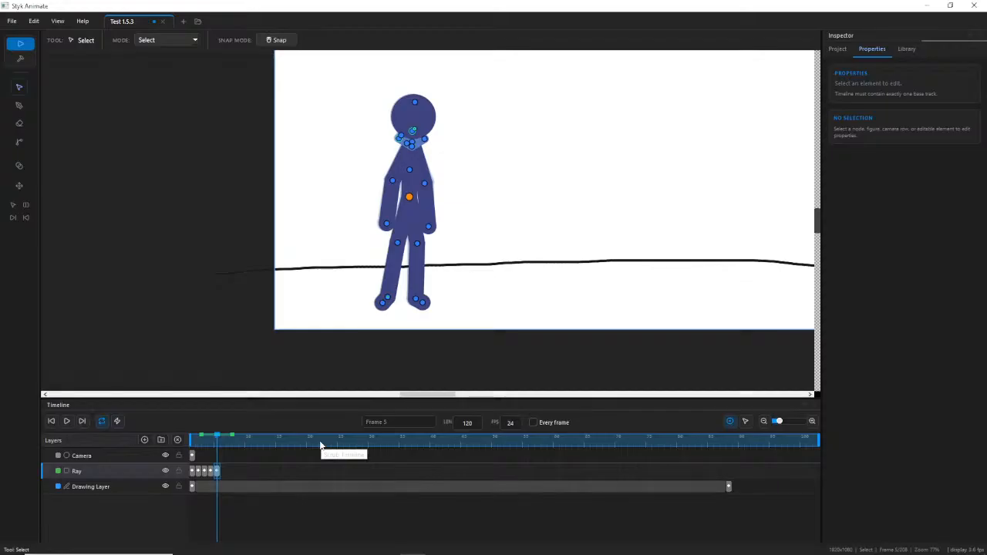
Shift the right leg's ankle slightly left on frame 5 to keep the foot in line with the earlier frames.
{"action": "scroll", "coordinate": [460, 143], "scroll_direction": "up", "scroll_amount": 1}
{"action": "scroll", "coordinate": [452, 178], "scroll_direction": "up", "scroll_amount": 2}
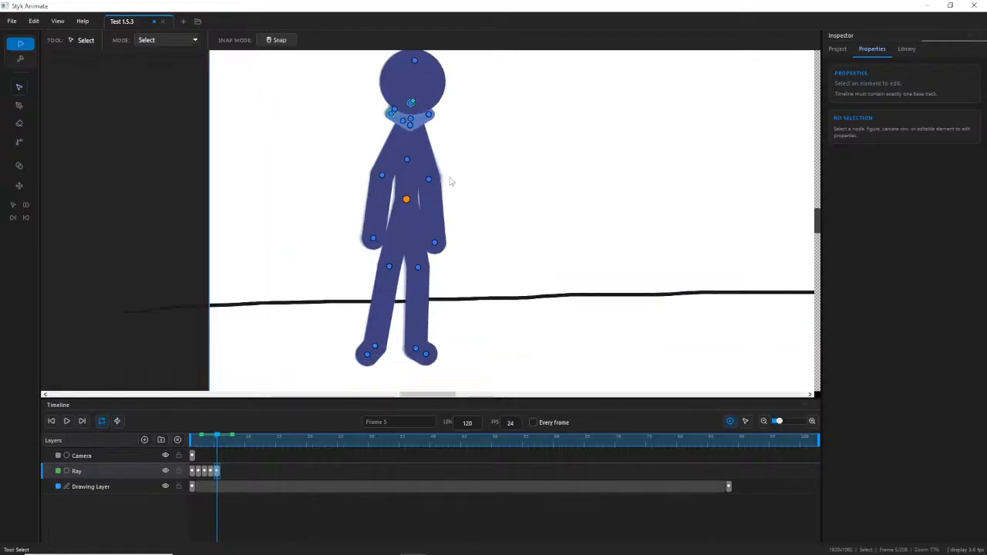
{"action": "mouse_move", "coordinate": [213, 447]}
{"action": "left_mouse_down"}
{"action": "mouse_move", "coordinate": [179, 440]}
{"action": "mouse_move", "coordinate": [213, 440]}
{"action": "left_mouse_up"}
{"action": "scroll", "coordinate": [397, 331], "scroll_direction": "up", "scroll_amount": 7}
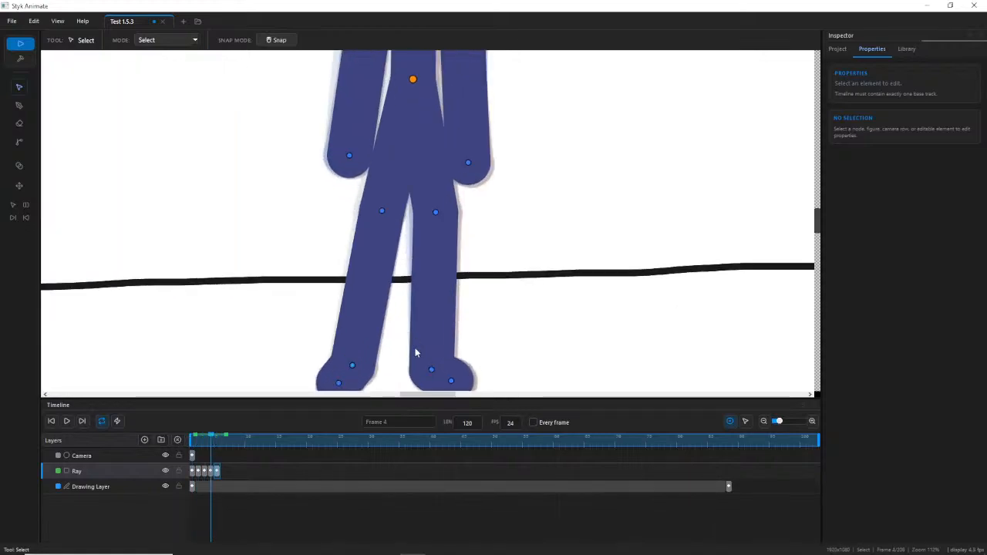
{"action": "left_click_drag", "start_coordinate": [412, 347], "coordinate": [378, 293]}
{"action": "left_click_drag", "start_coordinate": [206, 446], "coordinate": [218, 442]}
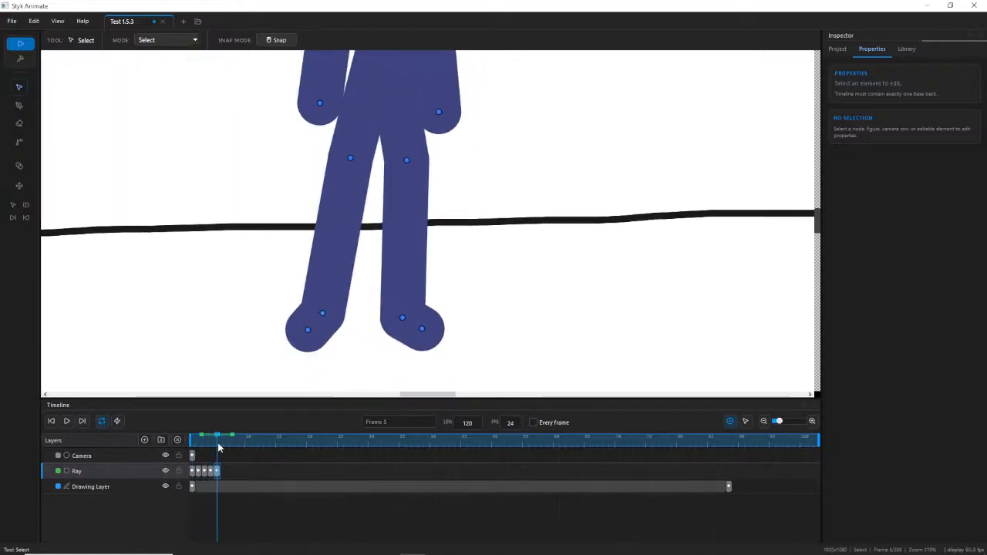
{"action": "left_click", "coordinate": [403, 323]}
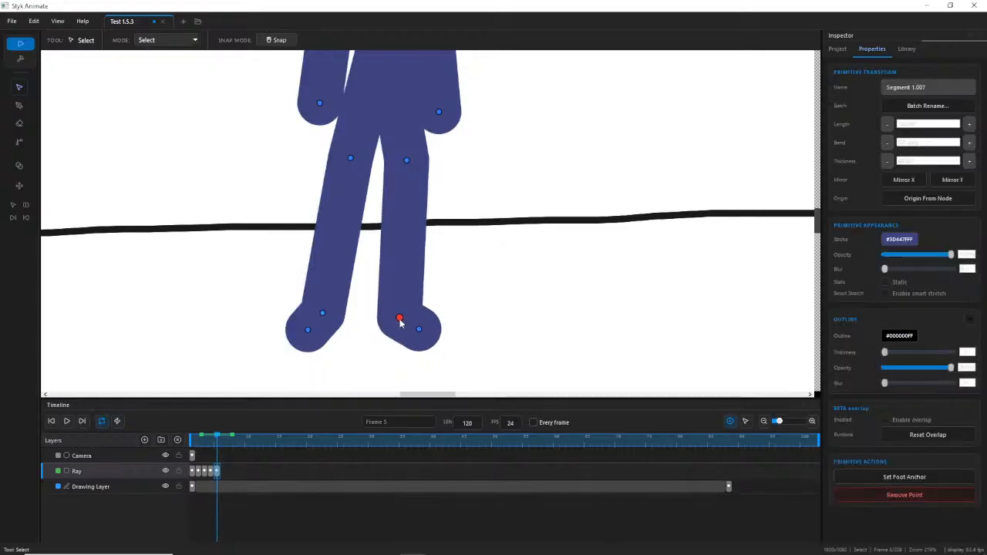
{"action": "left_click", "coordinate": [212, 438]}
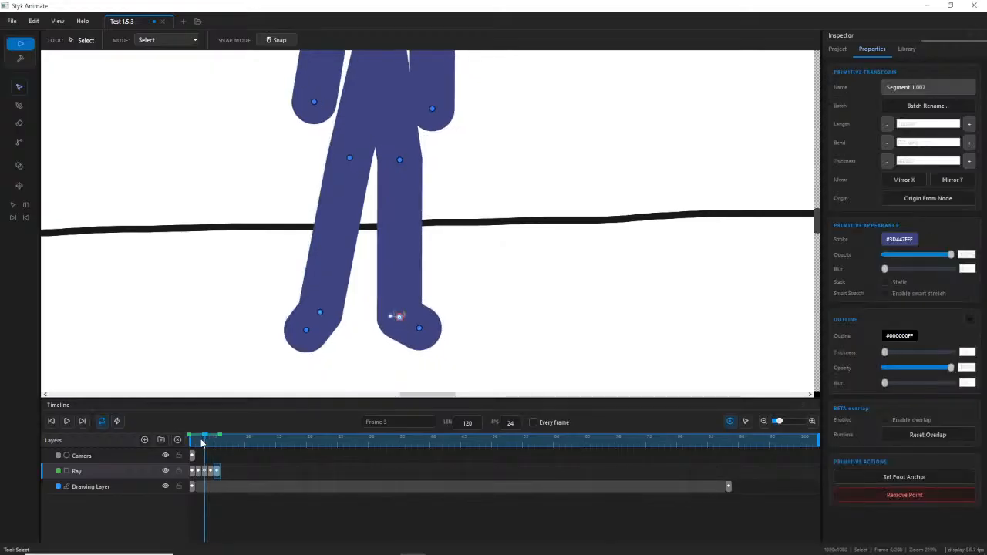
{"action": "mouse_move", "coordinate": [212, 441]}
{"action": "left_mouse_down"}
{"action": "mouse_move", "coordinate": [189, 442]}
{"action": "mouse_move", "coordinate": [215, 438]}
{"action": "left_mouse_up"}
On frame 5, move the right arm's elbow outward and reposition its hand so the forearm angles slightly away from the body.
{"action": "left_click_drag", "start_coordinate": [446, 136], "coordinate": [460, 217]}
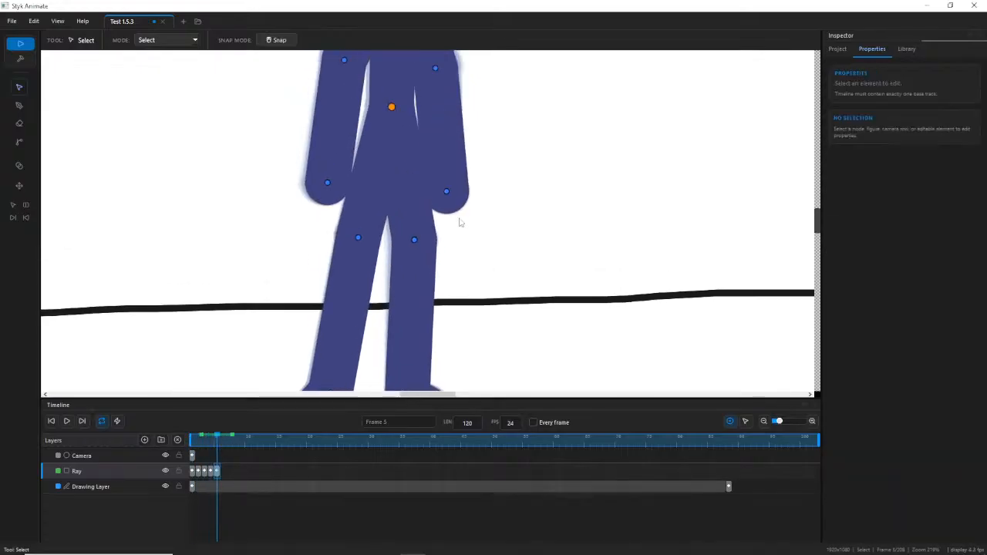
{"action": "scroll", "coordinate": [461, 219], "scroll_direction": "down", "scroll_amount": 3}
{"action": "left_click_drag", "start_coordinate": [496, 151], "coordinate": [489, 190]}
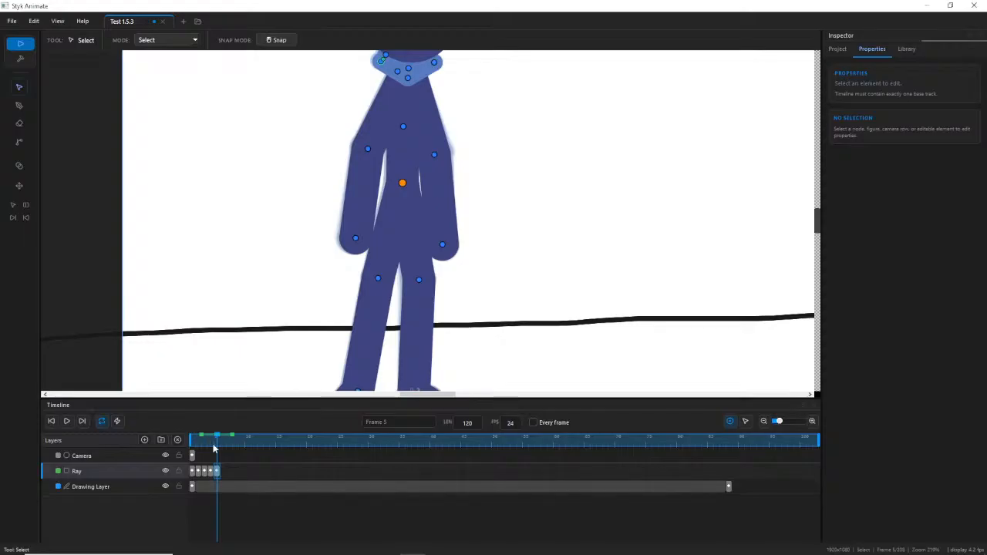
{"action": "mouse_move", "coordinate": [213, 445]}
{"action": "left_mouse_down"}
{"action": "mouse_move", "coordinate": [192, 440]}
{"action": "mouse_move", "coordinate": [216, 440]}
{"action": "left_mouse_up"}
{"action": "left_click_drag", "start_coordinate": [436, 155], "coordinate": [441, 155]}
{"action": "left_click_drag", "start_coordinate": [452, 245], "coordinate": [437, 249]}
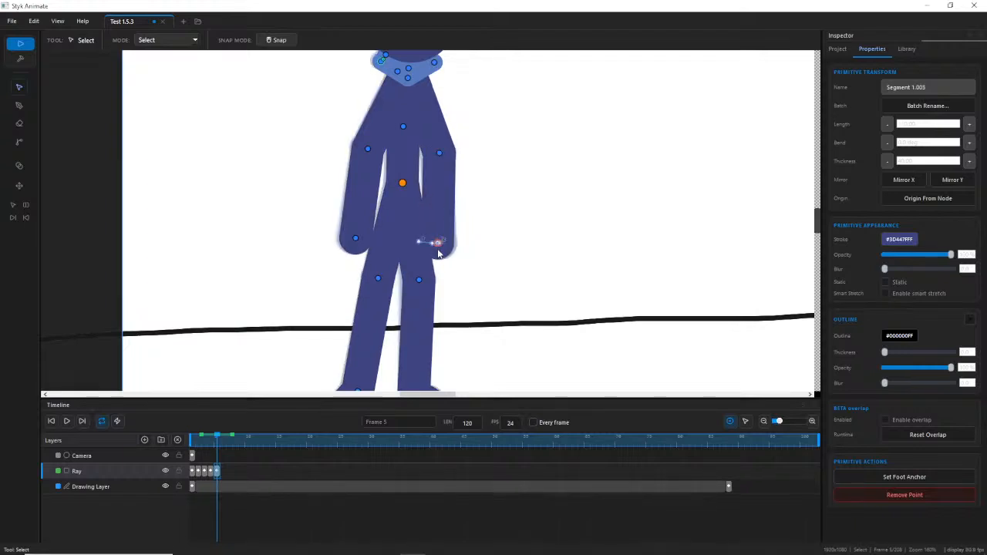
{"action": "mouse_move", "coordinate": [214, 444]}
{"action": "left_mouse_down"}
{"action": "mouse_move", "coordinate": [193, 444]}
{"action": "mouse_move", "coordinate": [218, 455]}
{"action": "left_mouse_up"}
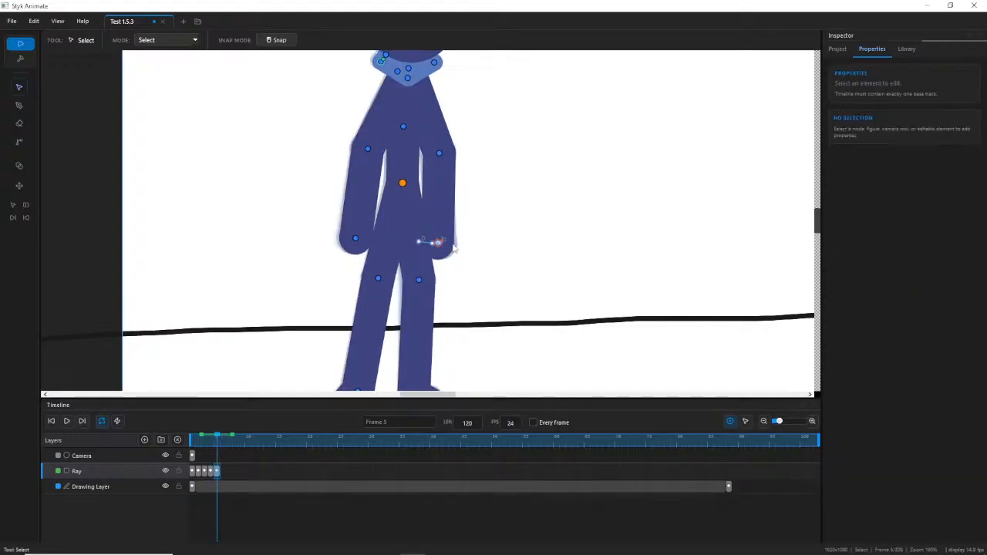
{"action": "left_click", "coordinate": [440, 244]}
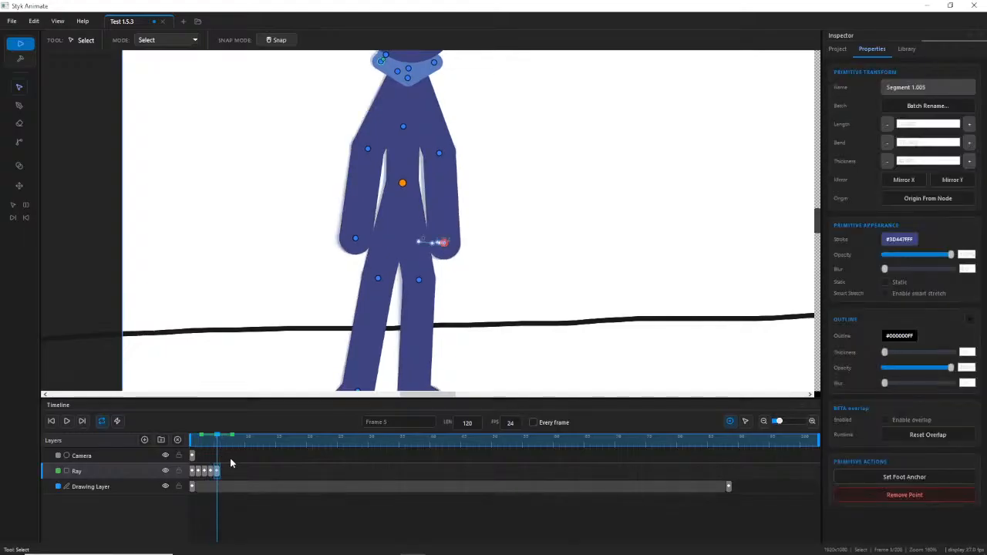
{"action": "mouse_move", "coordinate": [214, 448]}
{"action": "left_mouse_down"}
{"action": "mouse_move", "coordinate": [198, 444]}
{"action": "mouse_move", "coordinate": [222, 445]}
{"action": "mouse_move", "coordinate": [194, 451]}
{"action": "mouse_move", "coordinate": [218, 446]}
{"action": "left_mouse_up"}
{"action": "left_click", "coordinate": [529, 139]}
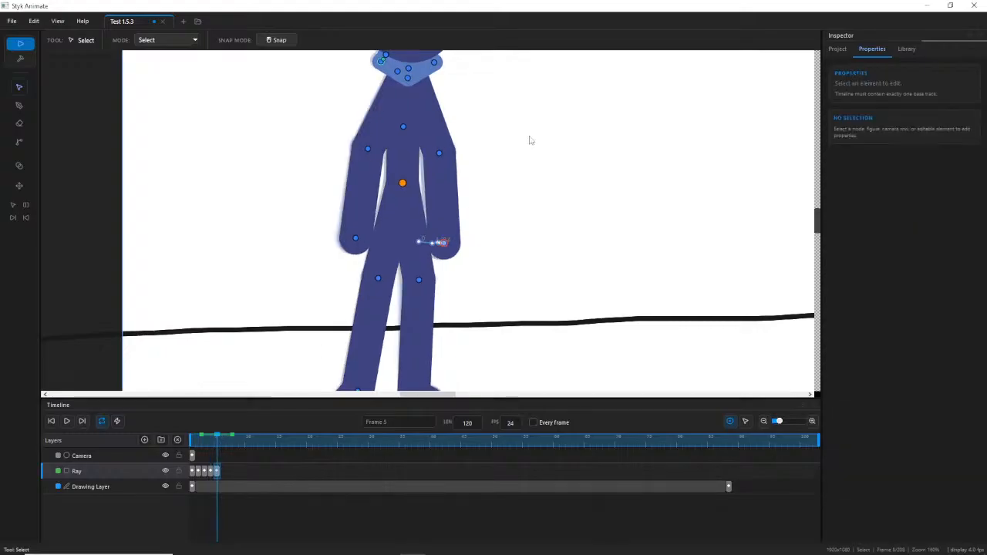
On frame 4, nudge the right arm's elbow and hand slightly outward to smooth the arm's motion into frame 5.
{"action": "scroll", "coordinate": [535, 120], "scroll_direction": "down", "scroll_amount": 2}
{"action": "scroll", "coordinate": [529, 139], "scroll_direction": "down", "scroll_amount": 1}
{"action": "scroll", "coordinate": [520, 154], "scroll_direction": "up", "scroll_amount": 2}
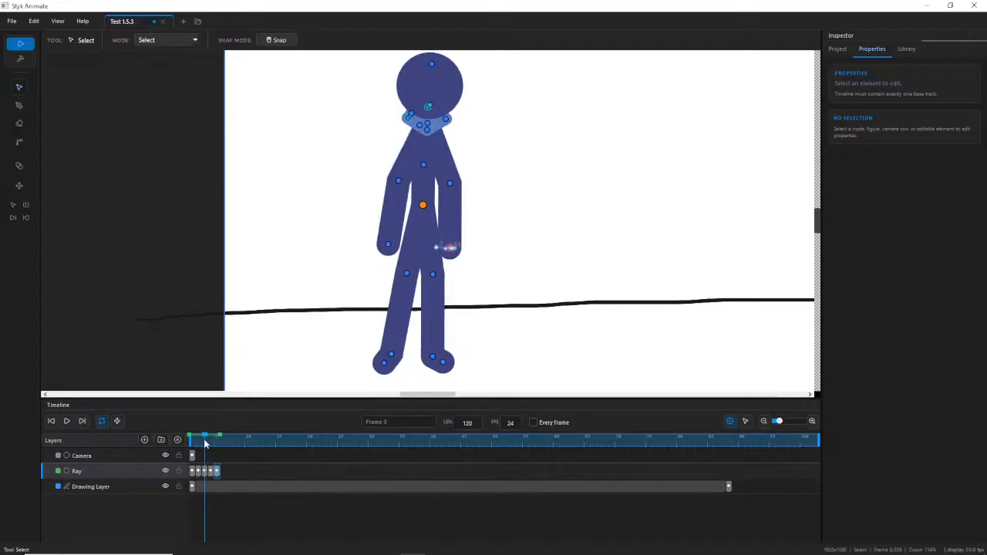
{"action": "mouse_move", "coordinate": [219, 446]}
{"action": "left_mouse_down"}
{"action": "mouse_move", "coordinate": [191, 441]}
{"action": "mouse_move", "coordinate": [212, 443]}
{"action": "left_mouse_up"}
{"action": "scroll", "coordinate": [450, 244], "scroll_direction": "up", "scroll_amount": 3}
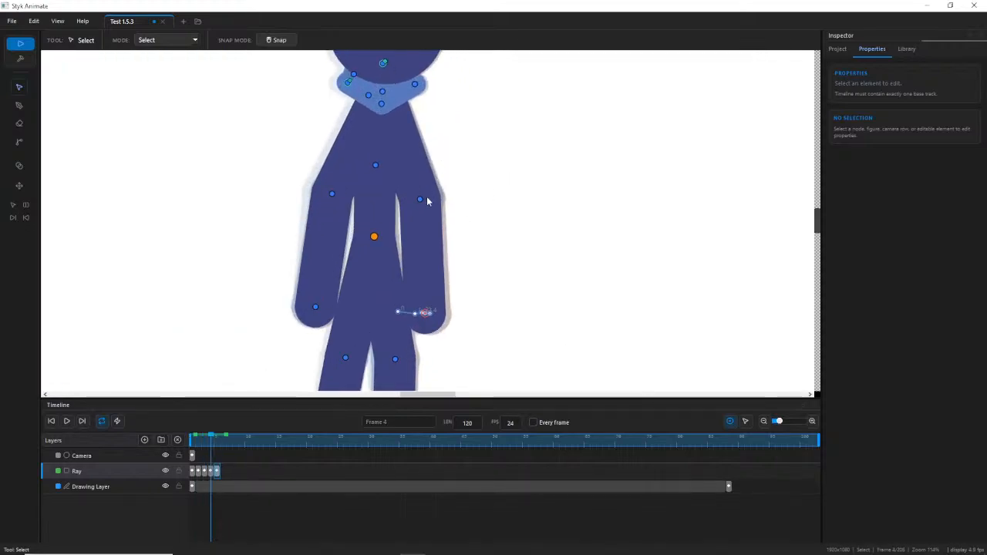
{"action": "left_click_drag", "start_coordinate": [420, 200], "coordinate": [423, 201]}
{"action": "left_click", "coordinate": [431, 320]}
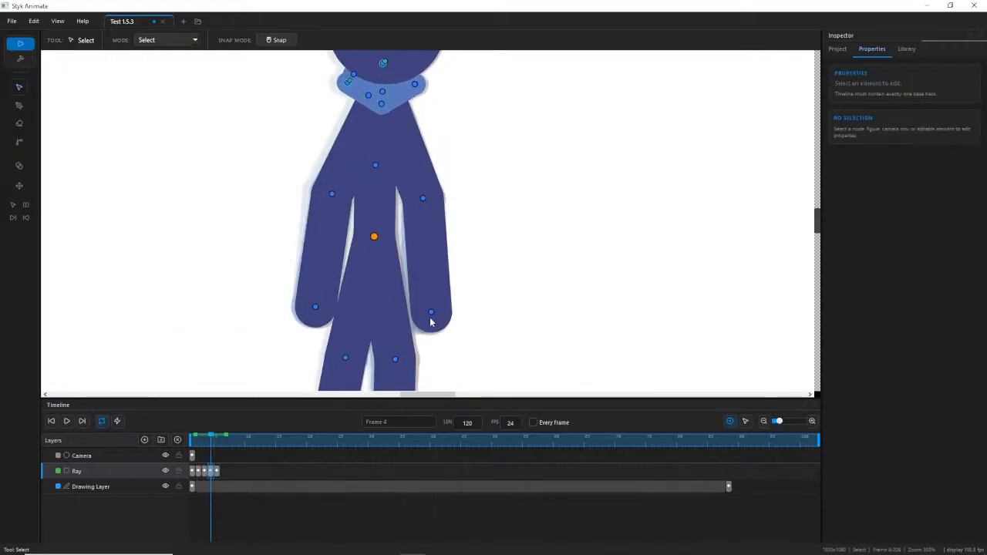
{"action": "left_click_drag", "start_coordinate": [428, 317], "coordinate": [429, 321]}
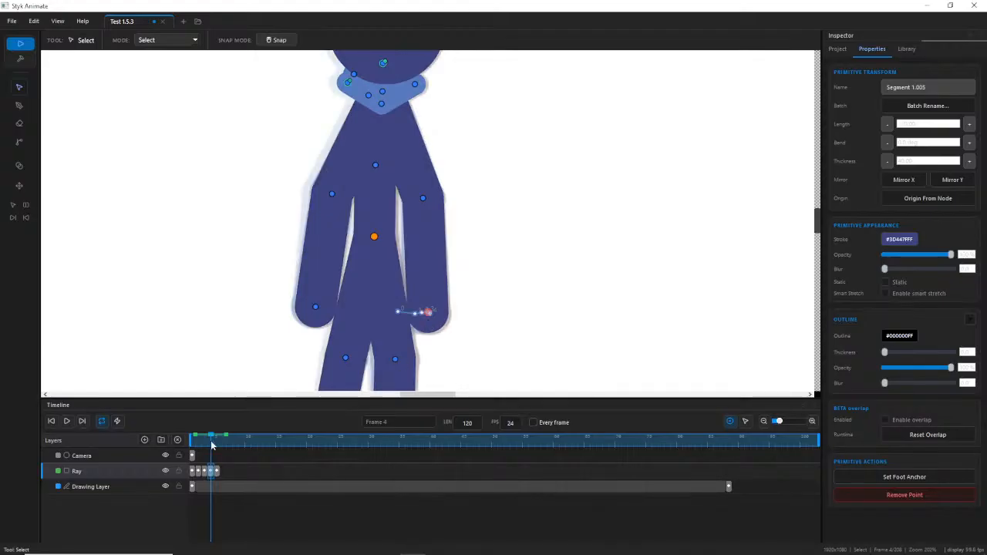
On frame 7, move the whole figure very slightly right by its center point.
{"action": "left_click_drag", "start_coordinate": [211, 441], "coordinate": [230, 444]}
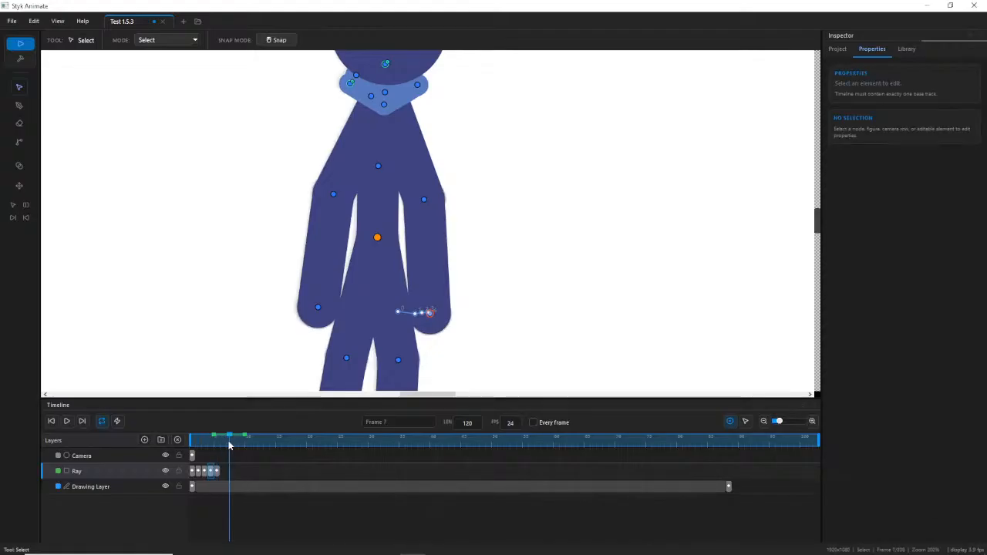
{"action": "left_click", "coordinate": [377, 237]}
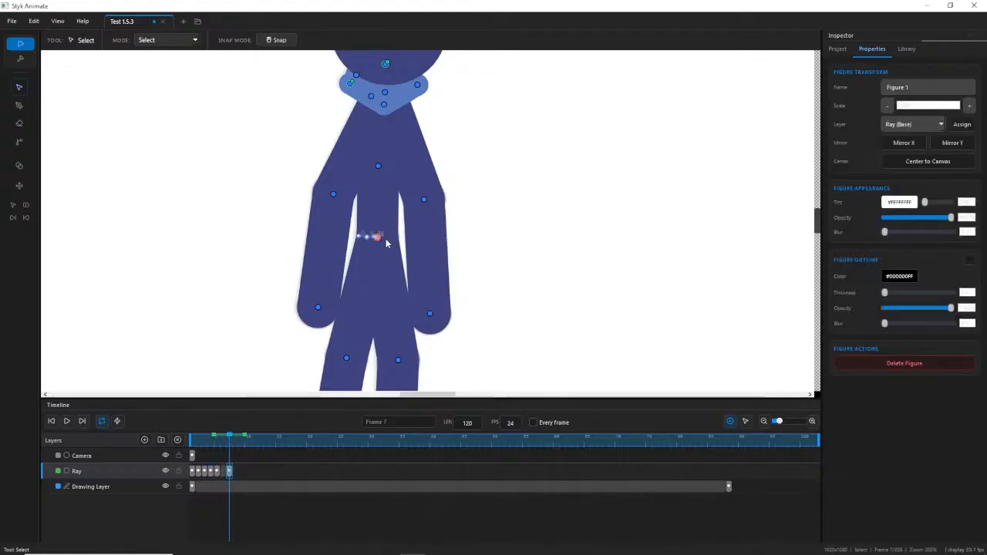
{"action": "scroll", "coordinate": [387, 243], "scroll_direction": "up", "scroll_amount": 5}
{"action": "left_click_drag", "start_coordinate": [387, 239], "coordinate": [397, 238]}
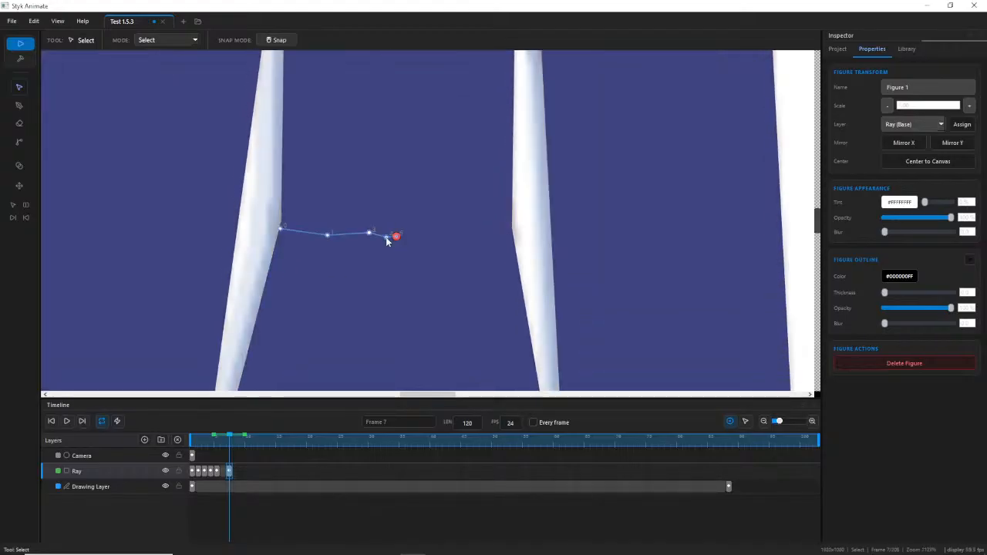
{"action": "left_click", "coordinate": [387, 239]}
{"action": "left_click", "coordinate": [395, 237]}
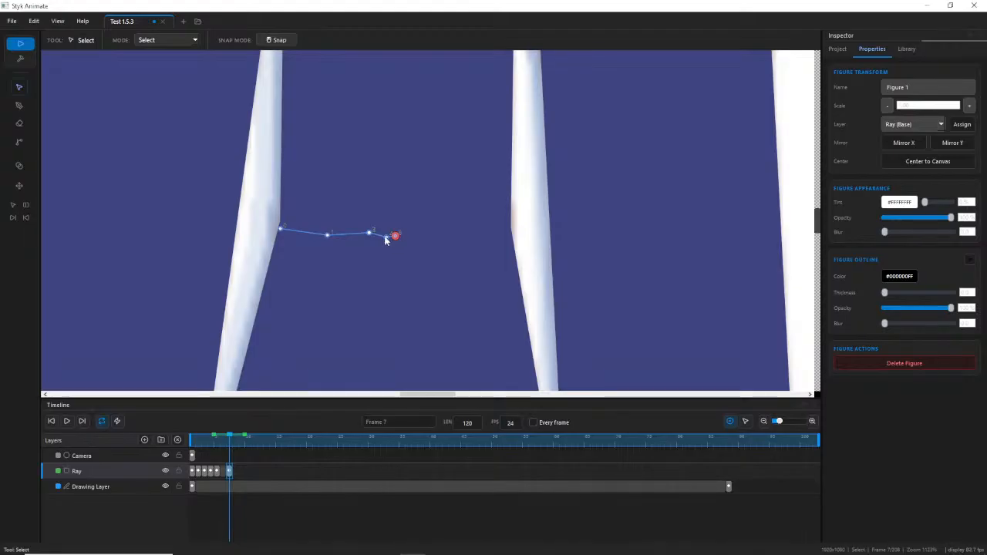
{"action": "left_click", "coordinate": [384, 241]}
Fine-tune the spacing of the figure's center point along its motion path leading into frame 7 with the Motion Path tool.
{"action": "left_click", "coordinate": [20, 143]}
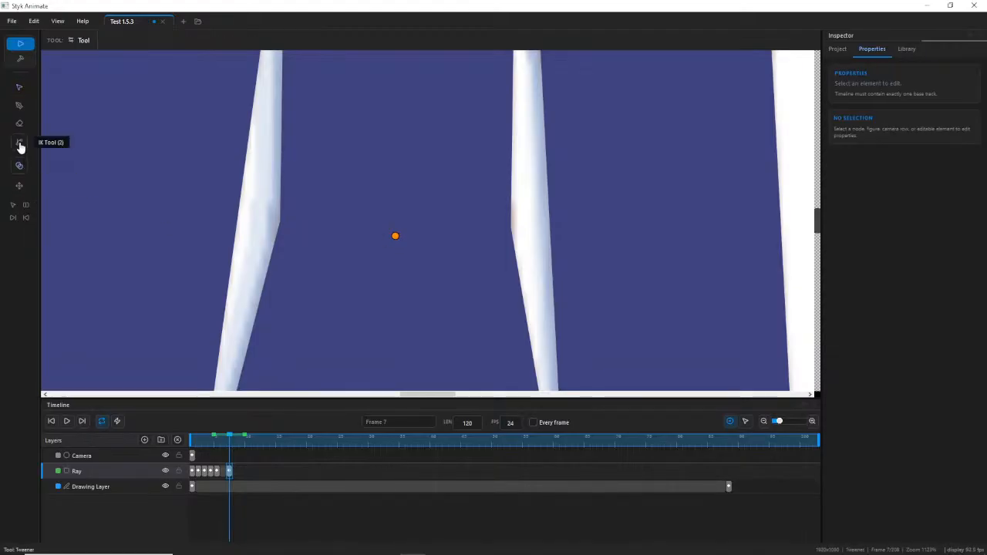
{"action": "left_click", "coordinate": [19, 186]}
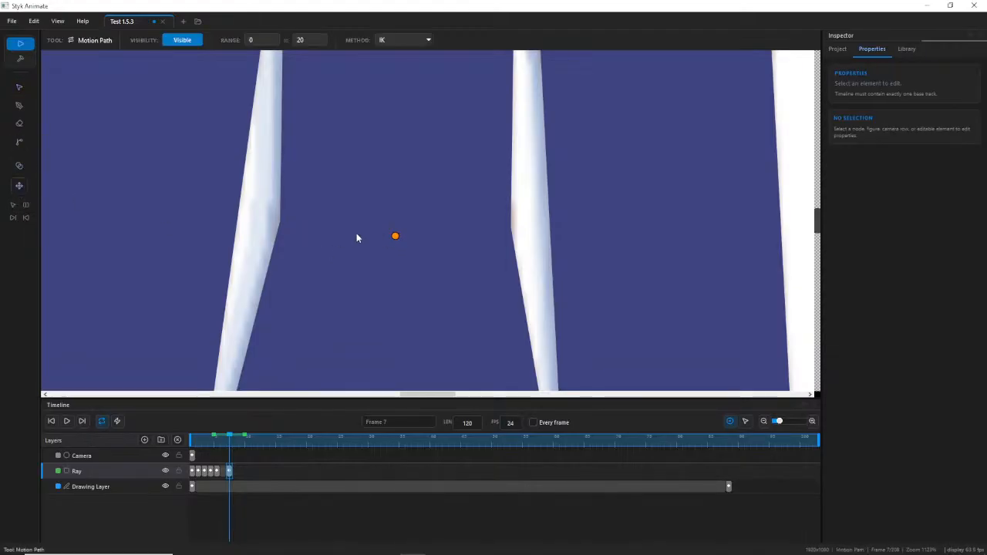
{"action": "left_click", "coordinate": [394, 237]}
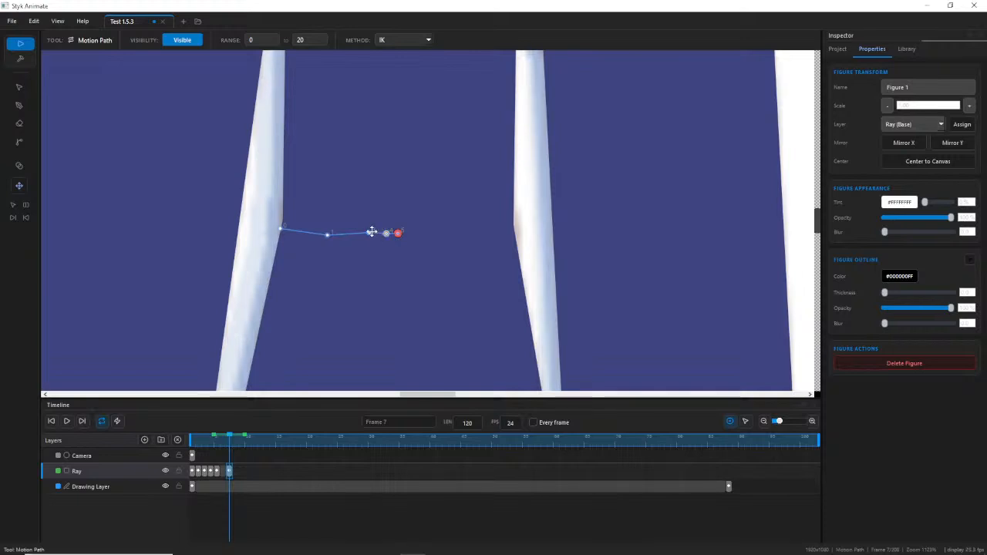
{"action": "left_click_drag", "start_coordinate": [368, 235], "coordinate": [366, 238]}
{"action": "key", "text": "ctrl+z"}
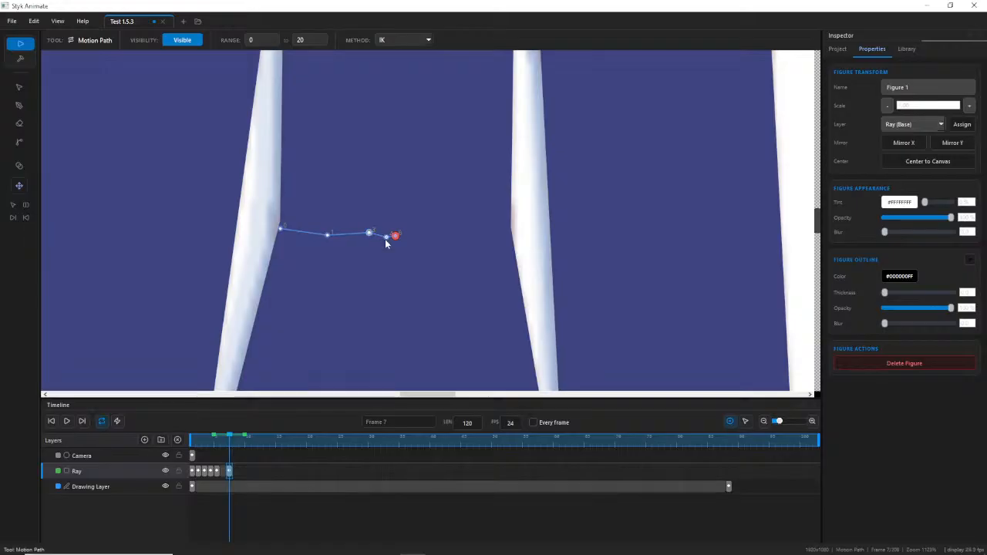
{"action": "left_click_drag", "start_coordinate": [386, 238], "coordinate": [400, 236]}
{"action": "left_click", "coordinate": [416, 261]}
Examine the figure's overall pose and its movement between frames 5 and 7.
{"action": "scroll", "coordinate": [421, 248], "scroll_direction": "down", "scroll_amount": 9}
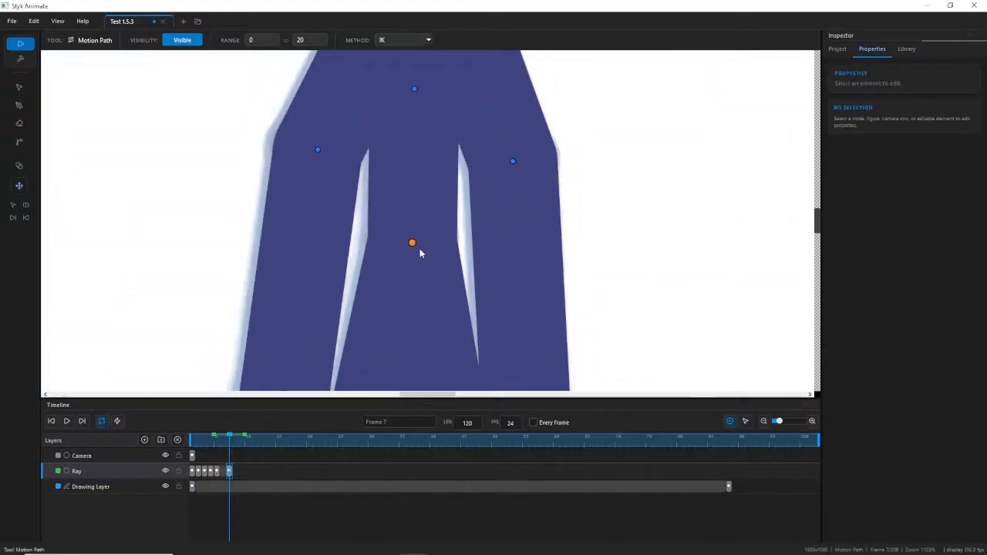
{"action": "scroll", "coordinate": [470, 287], "scroll_direction": "down", "scroll_amount": 3}
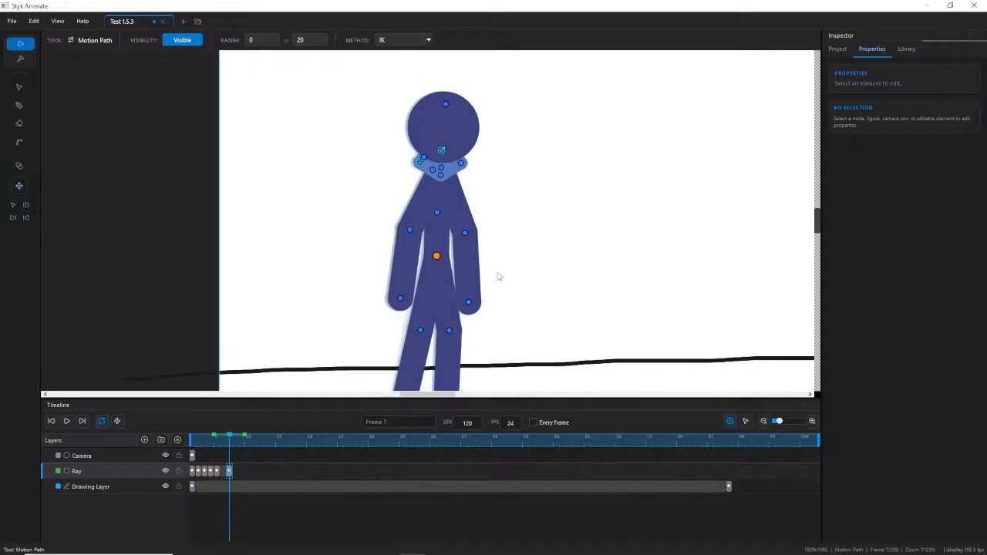
{"action": "scroll", "coordinate": [498, 277], "scroll_direction": "up", "scroll_amount": 2}
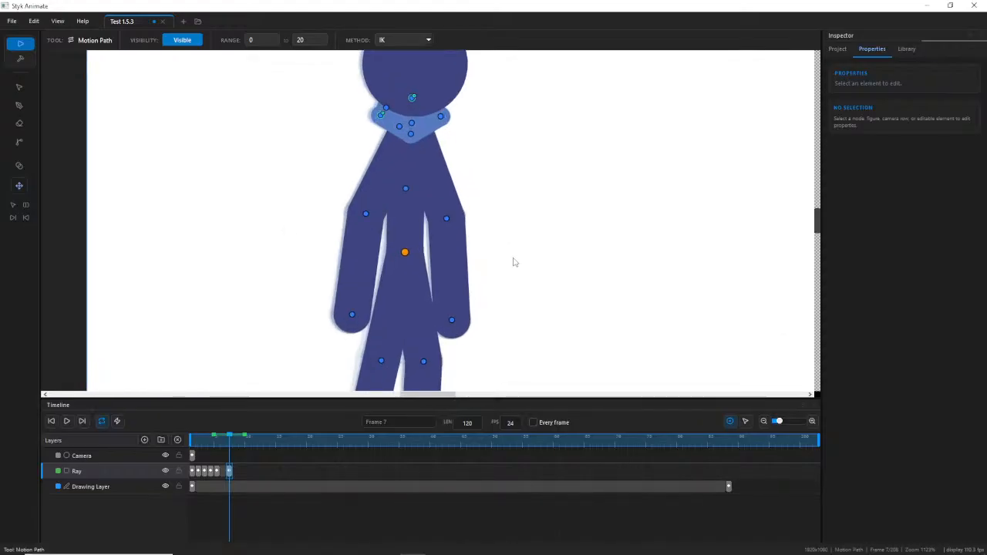
{"action": "scroll", "coordinate": [444, 243], "scroll_direction": "up", "scroll_amount": 1}
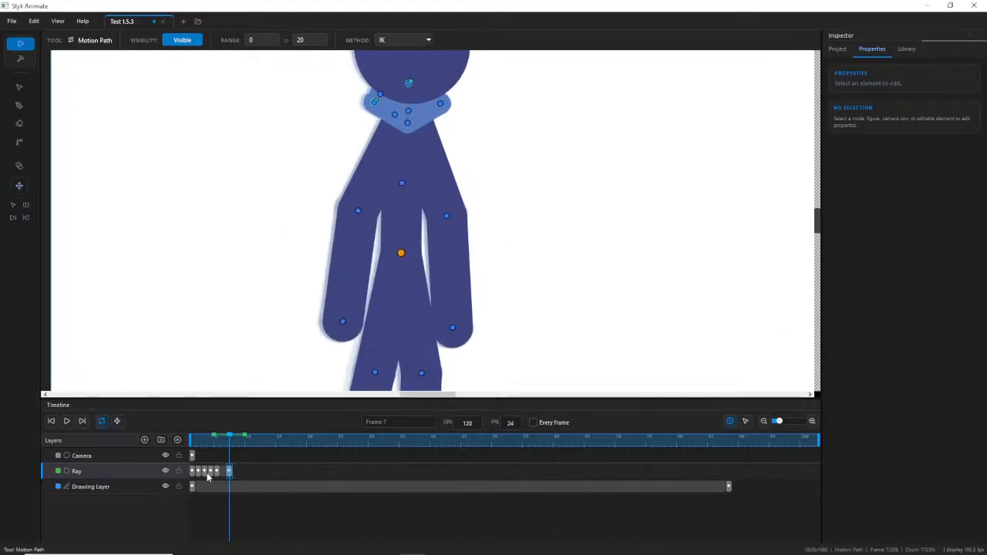
{"action": "scroll", "coordinate": [418, 222], "scroll_direction": "up", "scroll_amount": 3}
{"action": "scroll", "coordinate": [418, 223], "scroll_direction": "down", "scroll_amount": 1}
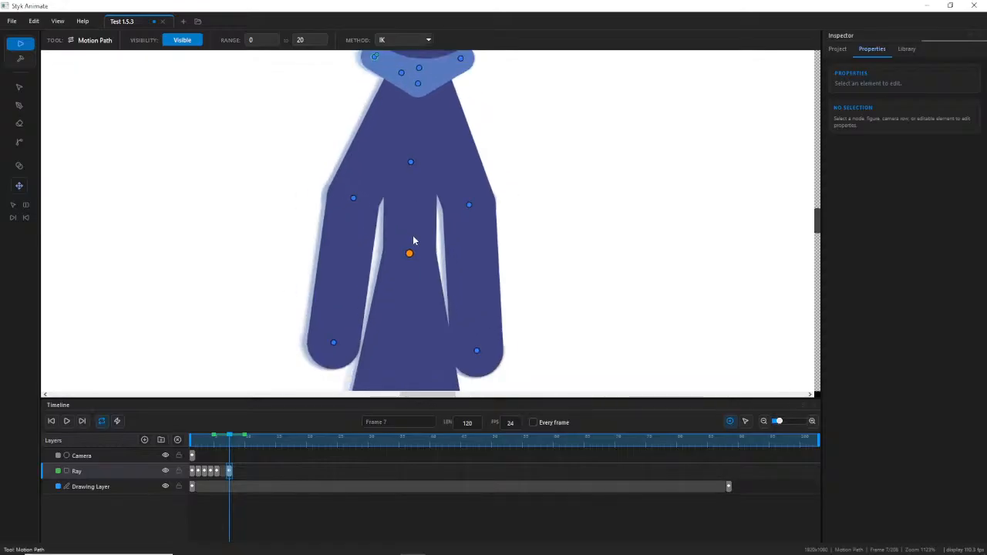
{"action": "mouse_move", "coordinate": [216, 441]}
{"action": "left_mouse_down"}
{"action": "mouse_move", "coordinate": [193, 438]}
{"action": "mouse_move", "coordinate": [236, 440]}
{"action": "mouse_move", "coordinate": [186, 440]}
{"action": "mouse_move", "coordinate": [229, 443]}
{"action": "left_mouse_up"}
{"action": "scroll", "coordinate": [557, 310], "scroll_direction": "down", "scroll_amount": 7}
{"action": "left_click_drag", "start_coordinate": [560, 311], "coordinate": [502, 223]}
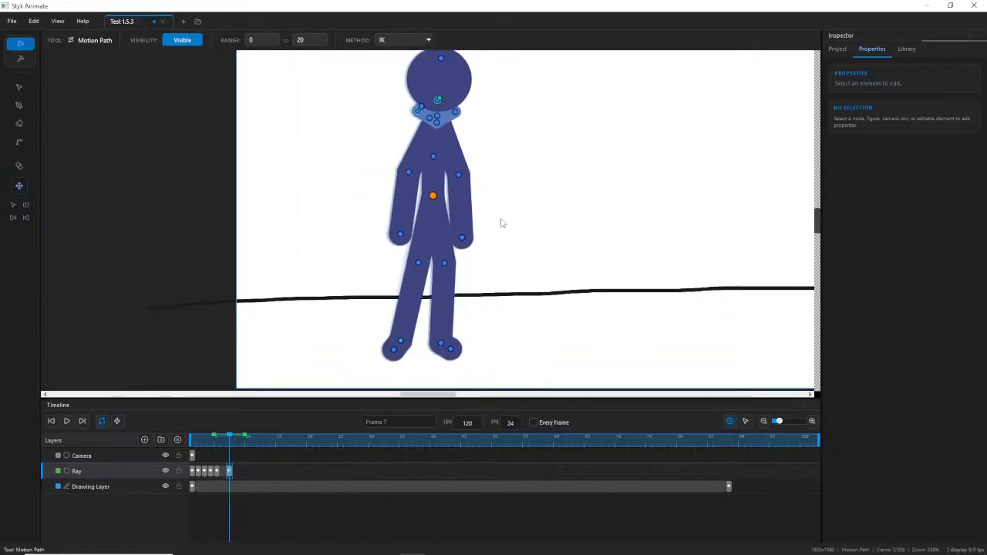
{"action": "scroll", "coordinate": [502, 229], "scroll_direction": "up", "scroll_amount": 2}
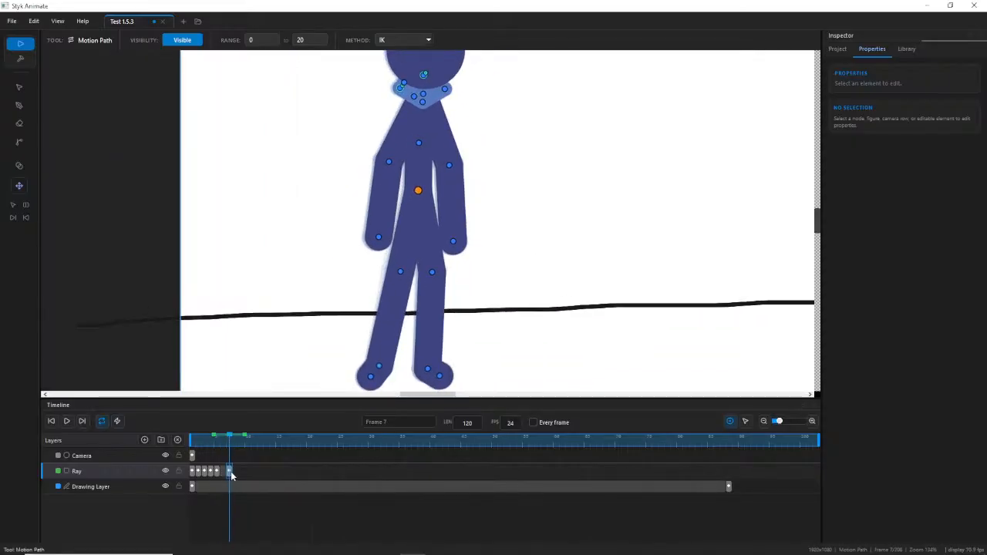
On frame 7, nudge the right leg's knee and ankle slightly left with the Select tool.
{"action": "scroll", "coordinate": [374, 306], "scroll_direction": "up", "scroll_amount": 3}
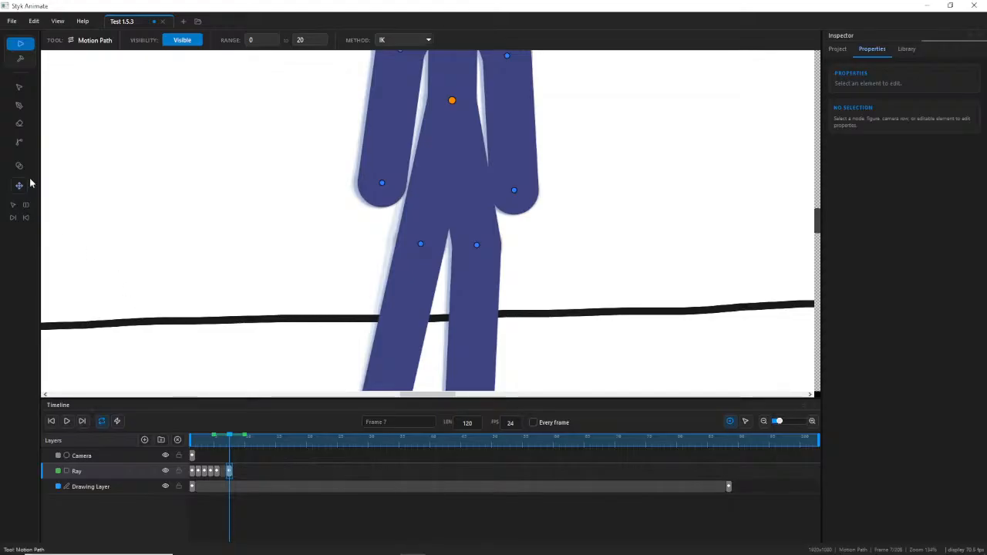
{"action": "scroll", "coordinate": [491, 324], "scroll_direction": "up", "scroll_amount": 3}
{"action": "scroll", "coordinate": [537, 168], "scroll_direction": "down", "scroll_amount": 5}
{"action": "left_click_drag", "start_coordinate": [558, 257], "coordinate": [522, 198]}
{"action": "scroll", "coordinate": [524, 194], "scroll_direction": "up", "scroll_amount": 2}
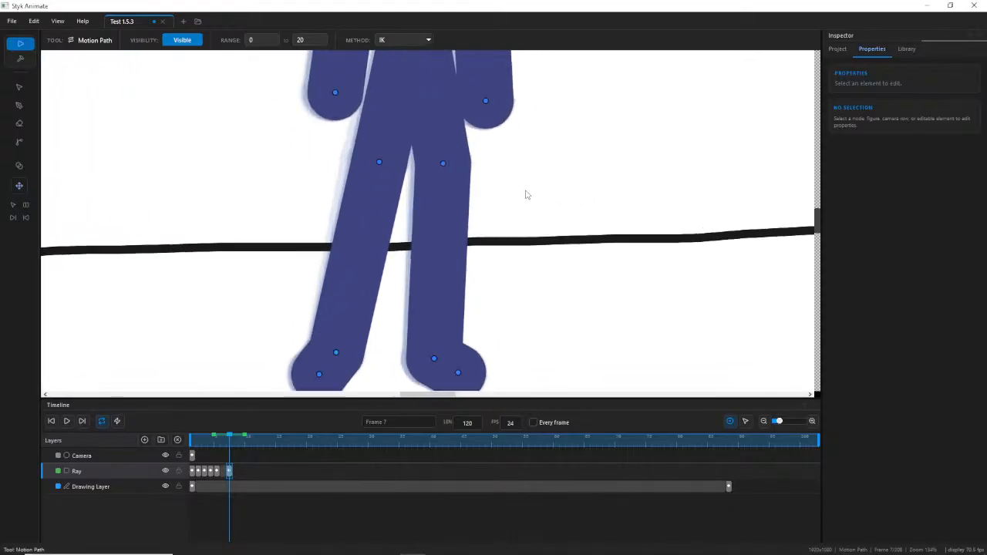
{"action": "left_click", "coordinate": [17, 88]}
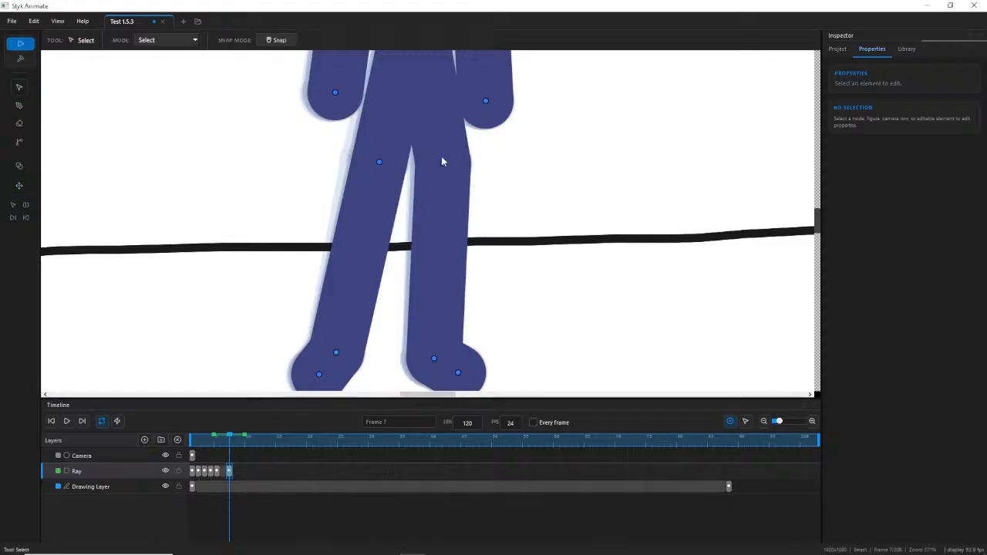
{"action": "left_click", "coordinate": [441, 162]}
{"action": "scroll", "coordinate": [488, 246], "scroll_direction": "down", "scroll_amount": 2}
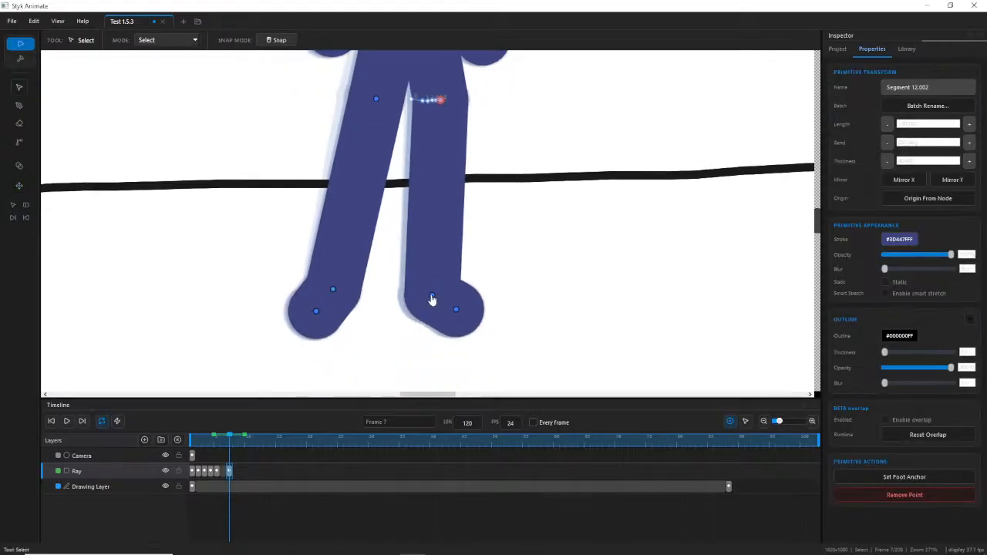
{"action": "left_click_drag", "start_coordinate": [432, 300], "coordinate": [442, 306]}
{"action": "left_click", "coordinate": [439, 100]}
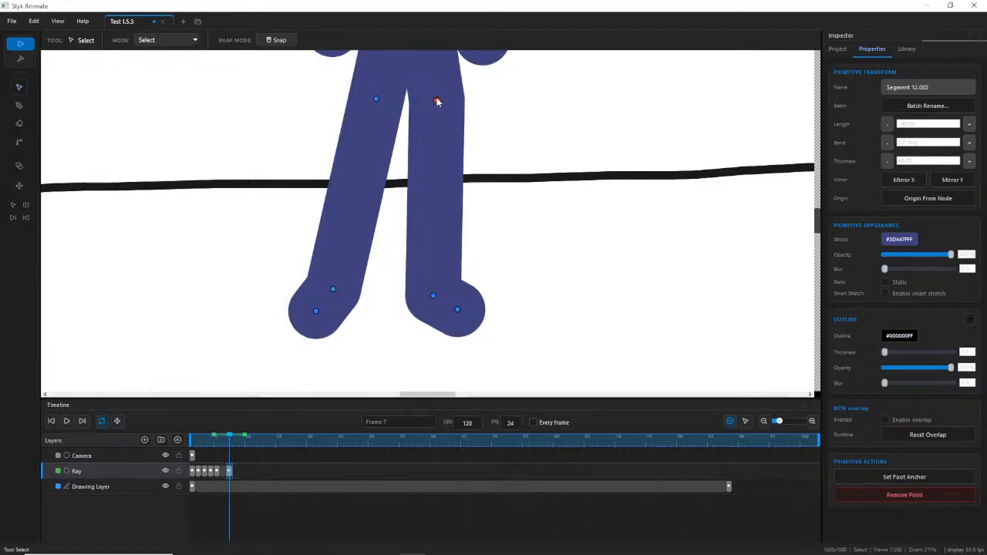
{"action": "left_click", "coordinate": [430, 300]}
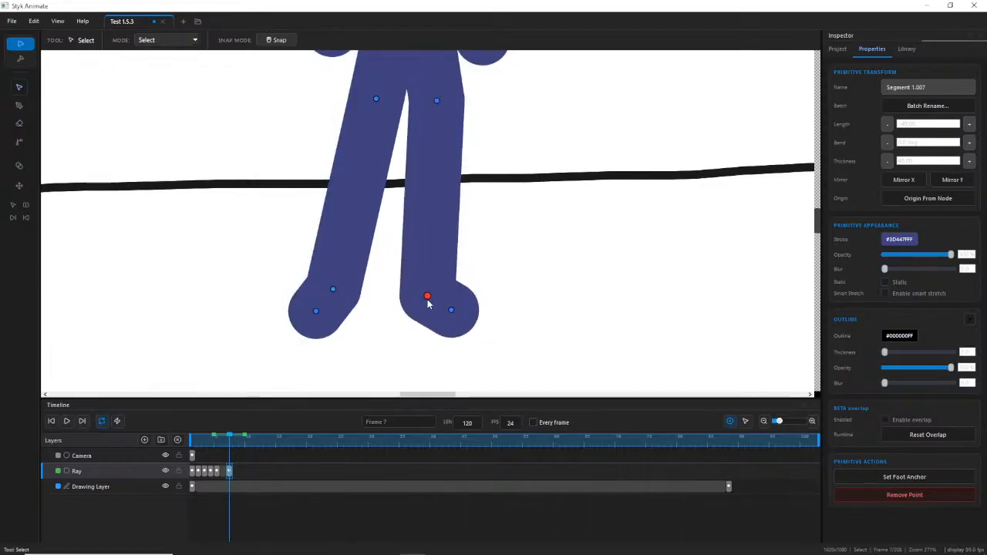
{"action": "left_click", "coordinate": [485, 290]}
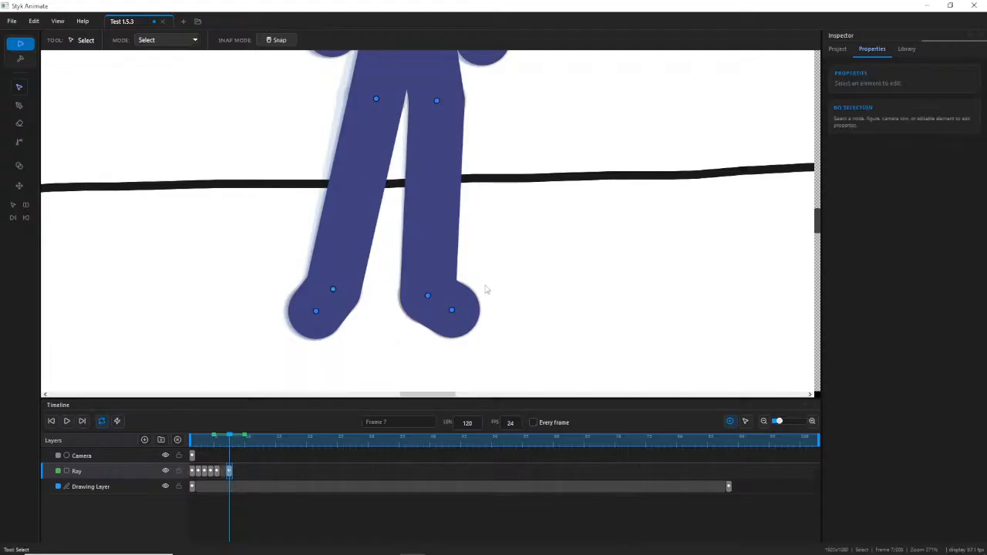
On frame 7, rotate the left foot by moving its toe point slightly down and inward, comparing it against frame 5.
{"action": "left_click", "coordinate": [377, 100]}
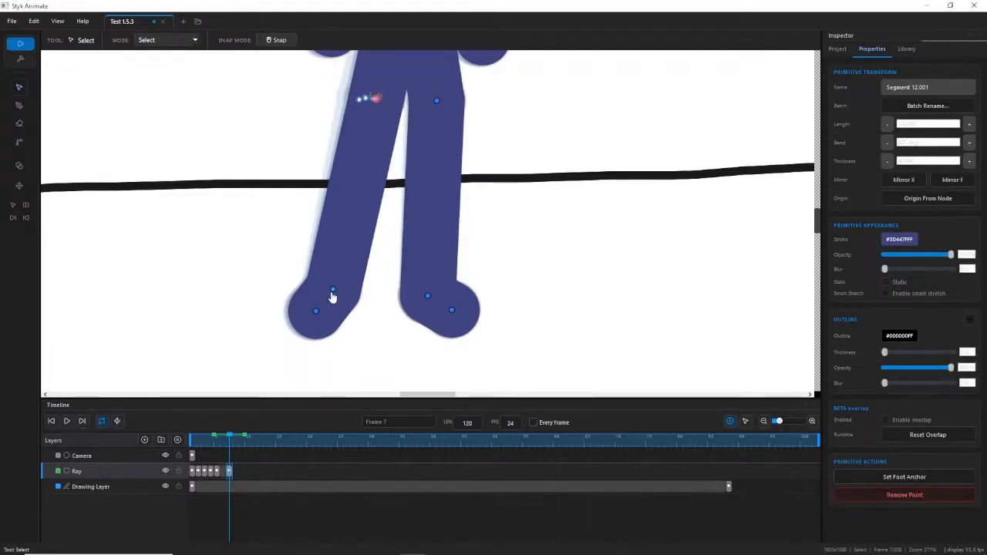
{"action": "left_click", "coordinate": [316, 312]}
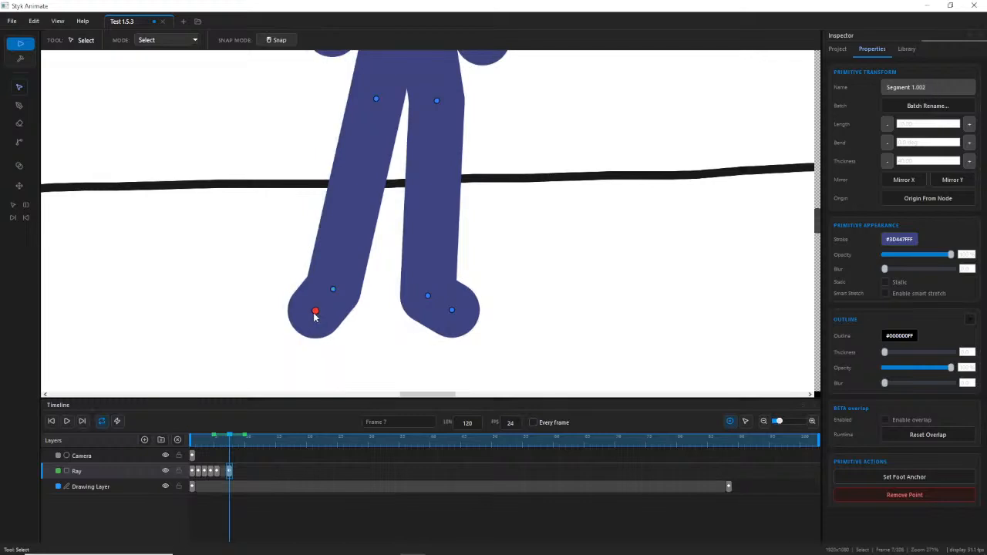
{"action": "left_click", "coordinate": [294, 259]}
{"action": "left_click", "coordinate": [217, 453]}
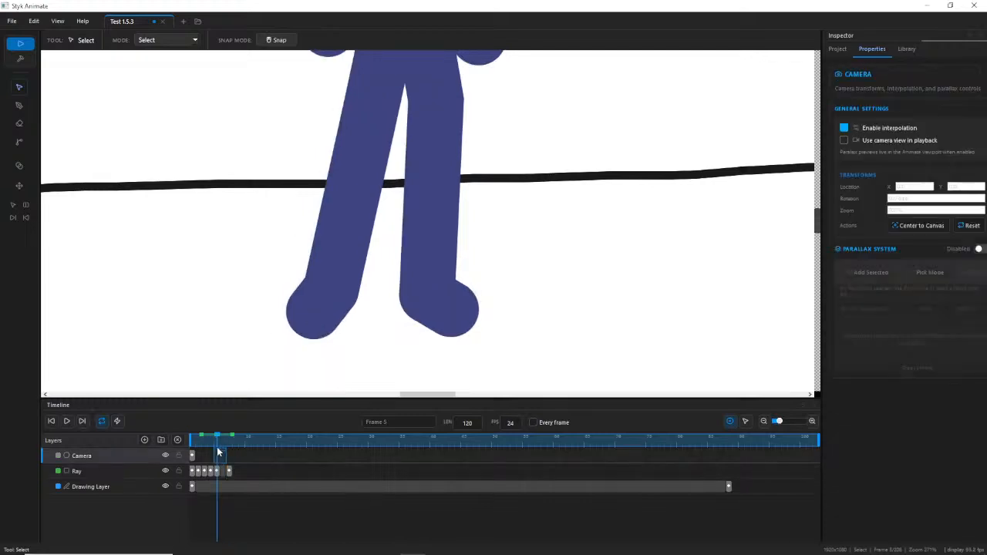
{"action": "left_click_drag", "start_coordinate": [217, 439], "coordinate": [229, 443]}
{"action": "left_click", "coordinate": [313, 326]}
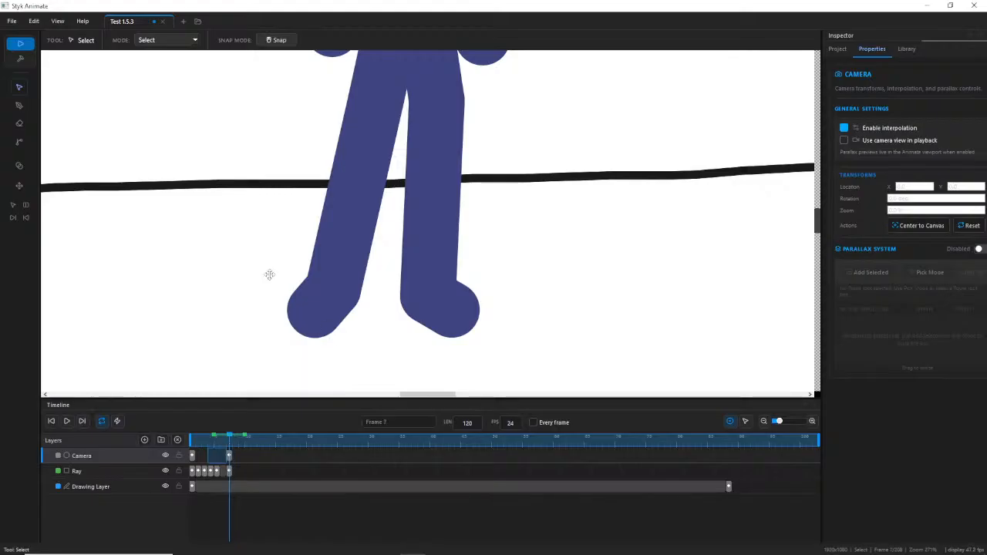
{"action": "left_click", "coordinate": [229, 471]}
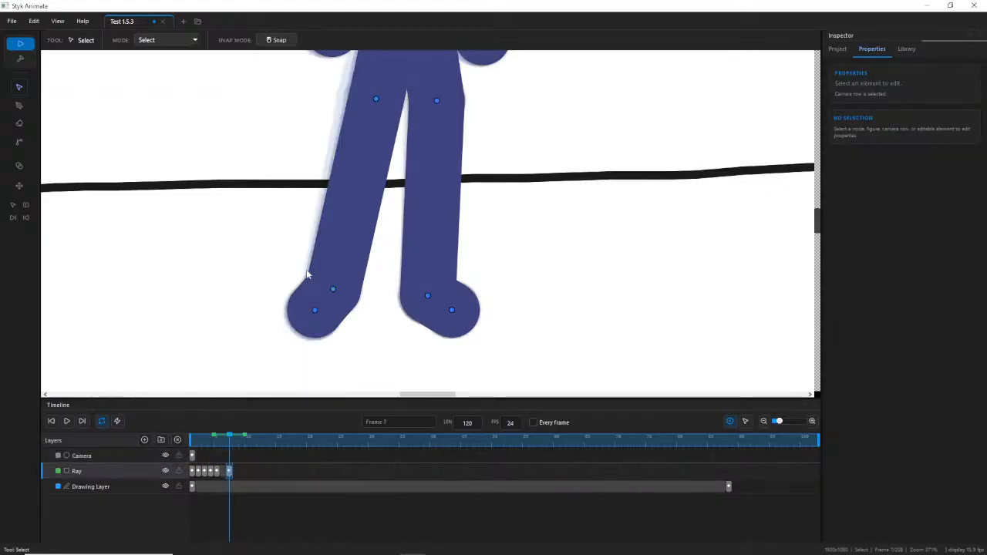
{"action": "mouse_move", "coordinate": [314, 310]}
{"action": "left_mouse_down"}
{"action": "mouse_move", "coordinate": [330, 324]}
{"action": "mouse_move", "coordinate": [321, 325]}
{"action": "left_mouse_up"}
{"action": "left_click", "coordinate": [342, 325]}
{"action": "mouse_move", "coordinate": [220, 448]}
{"action": "left_mouse_down"}
{"action": "mouse_move", "coordinate": [195, 443]}
{"action": "mouse_move", "coordinate": [229, 443]}
{"action": "left_mouse_up"}
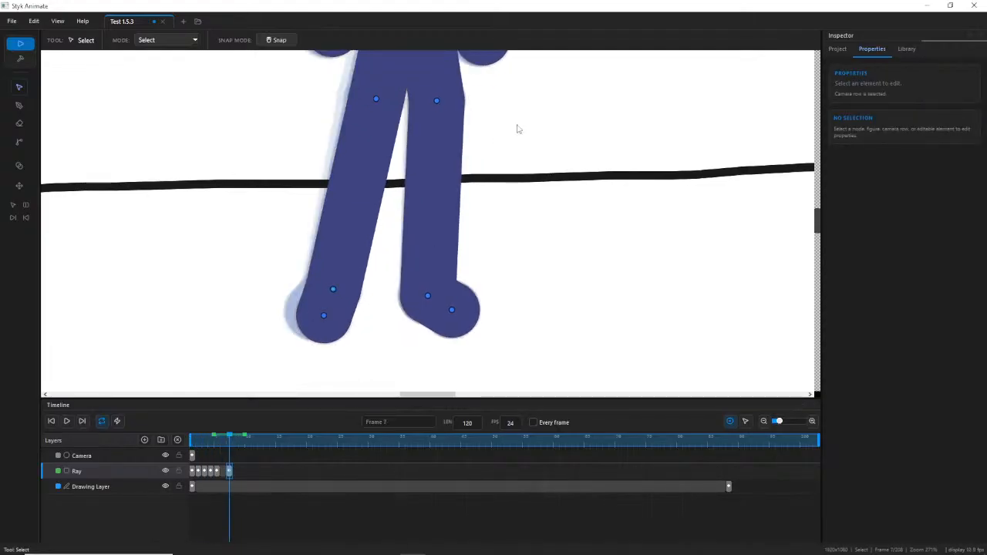
On frame 7, nudge the left arm's hand slightly inward toward the body and check the motion against the preceding frames.
{"action": "scroll", "coordinate": [533, 98], "scroll_direction": "down", "scroll_amount": 5}
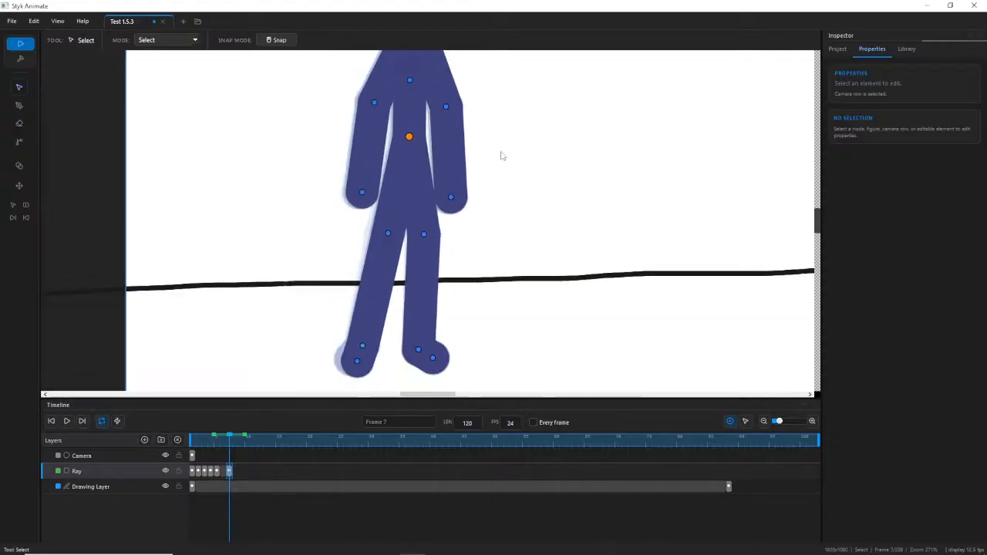
{"action": "mouse_move", "coordinate": [229, 440]}
{"action": "left_mouse_down"}
{"action": "mouse_move", "coordinate": [209, 438]}
{"action": "mouse_move", "coordinate": [243, 446]}
{"action": "mouse_move", "coordinate": [229, 442]}
{"action": "left_mouse_up"}
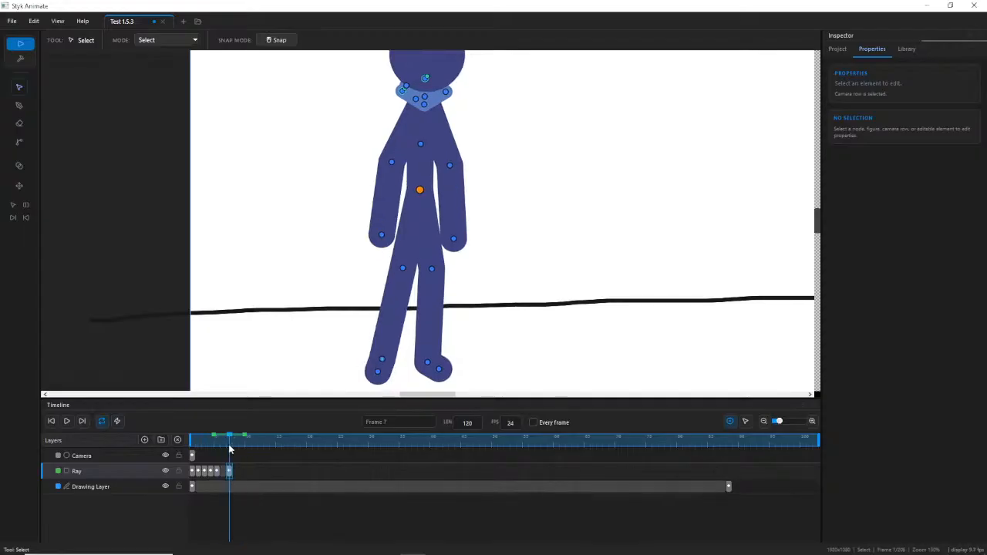
{"action": "scroll", "coordinate": [373, 247], "scroll_direction": "up", "scroll_amount": 2}
{"action": "left_click", "coordinate": [368, 247]}
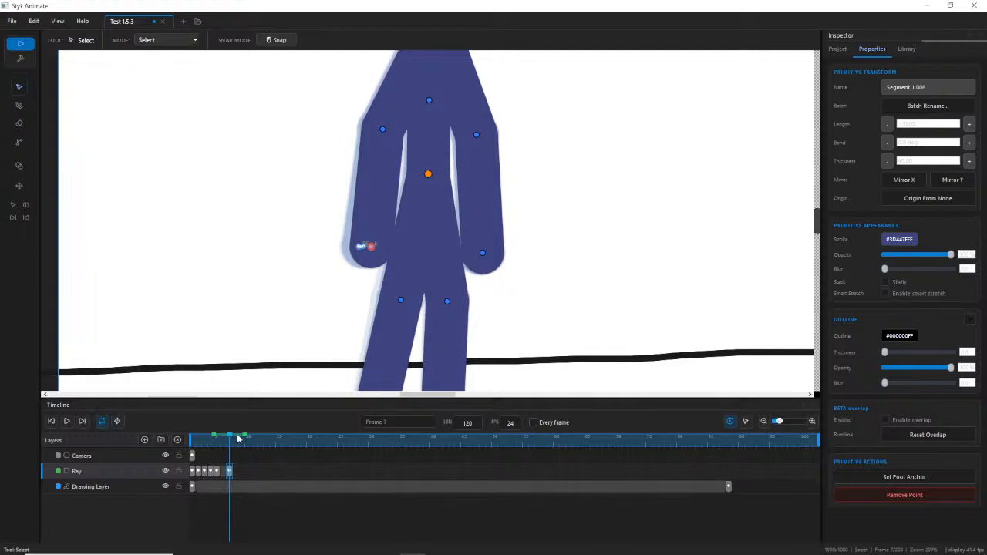
{"action": "mouse_move", "coordinate": [238, 438]}
{"action": "left_mouse_down"}
{"action": "mouse_move", "coordinate": [210, 442]}
{"action": "mouse_move", "coordinate": [228, 448]}
{"action": "left_mouse_up"}
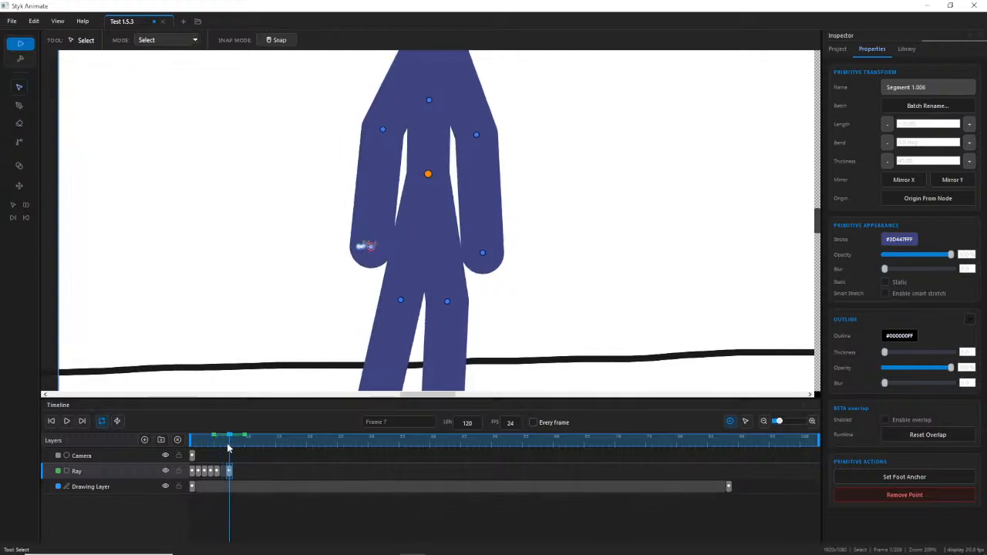
On frame 7, shift the right arm's elbow and hand slightly in toward the torso and check the motion.
{"action": "left_click", "coordinate": [476, 134]}
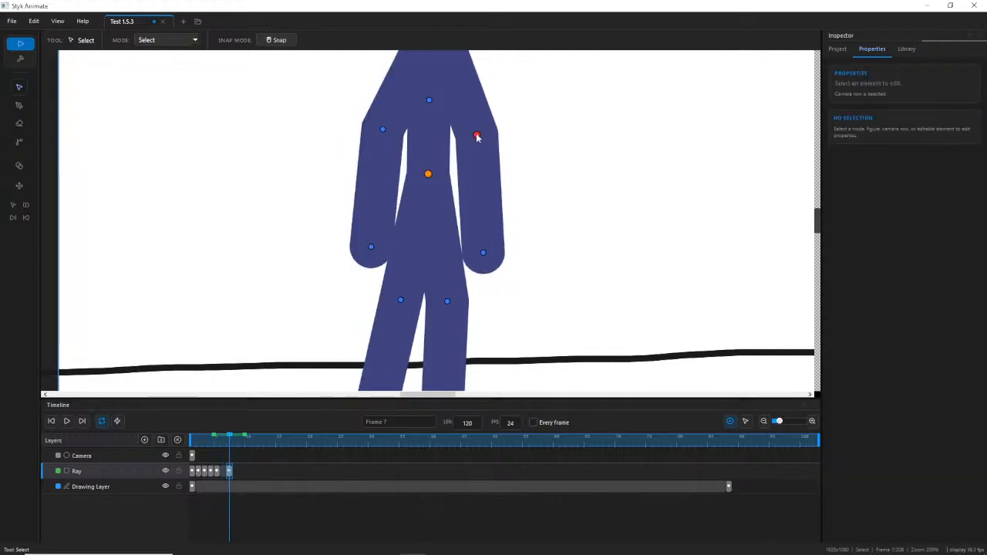
{"action": "left_click", "coordinate": [476, 245]}
{"action": "left_click", "coordinate": [477, 252]}
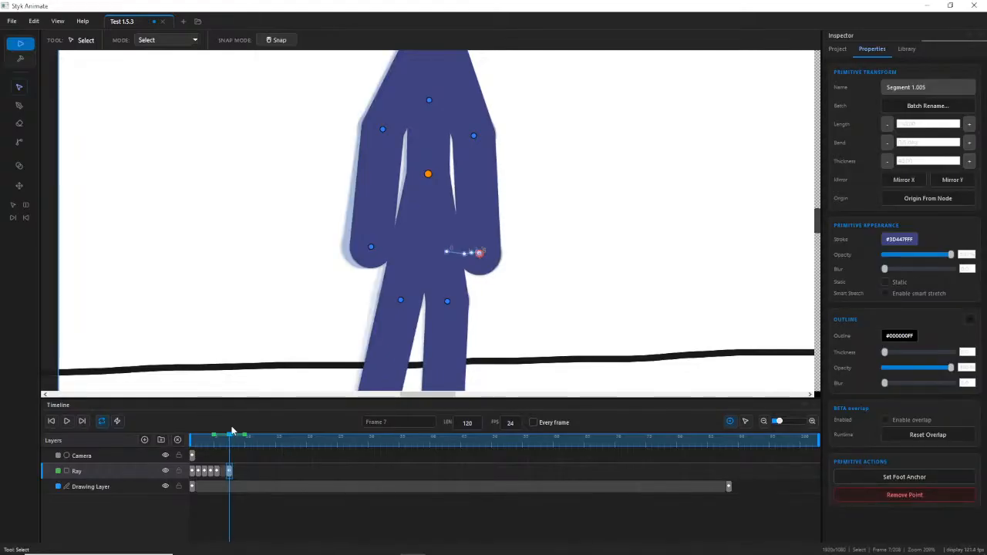
{"action": "mouse_move", "coordinate": [233, 437]}
{"action": "left_mouse_down"}
{"action": "mouse_move", "coordinate": [211, 441]}
{"action": "mouse_move", "coordinate": [229, 450]}
{"action": "left_mouse_up"}
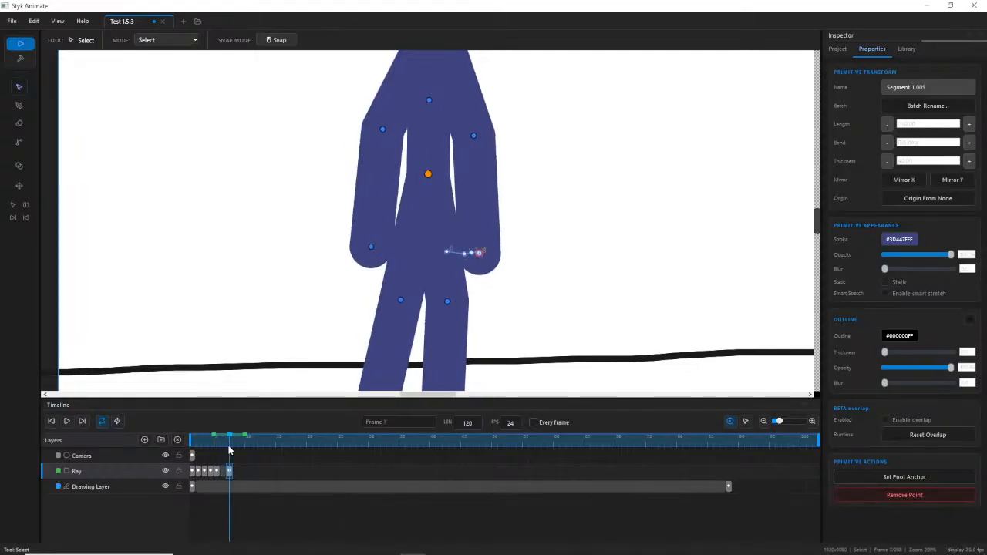
On frame 7, tilt the figure's head very slightly left using its upper point.
{"action": "scroll", "coordinate": [607, 105], "scroll_direction": "down", "scroll_amount": 6}
{"action": "scroll", "coordinate": [564, 160], "scroll_direction": "up", "scroll_amount": 2}
{"action": "left_click_drag", "start_coordinate": [599, 109], "coordinate": [544, 214]}
{"action": "scroll", "coordinate": [451, 280], "scroll_direction": "down", "scroll_amount": 2}
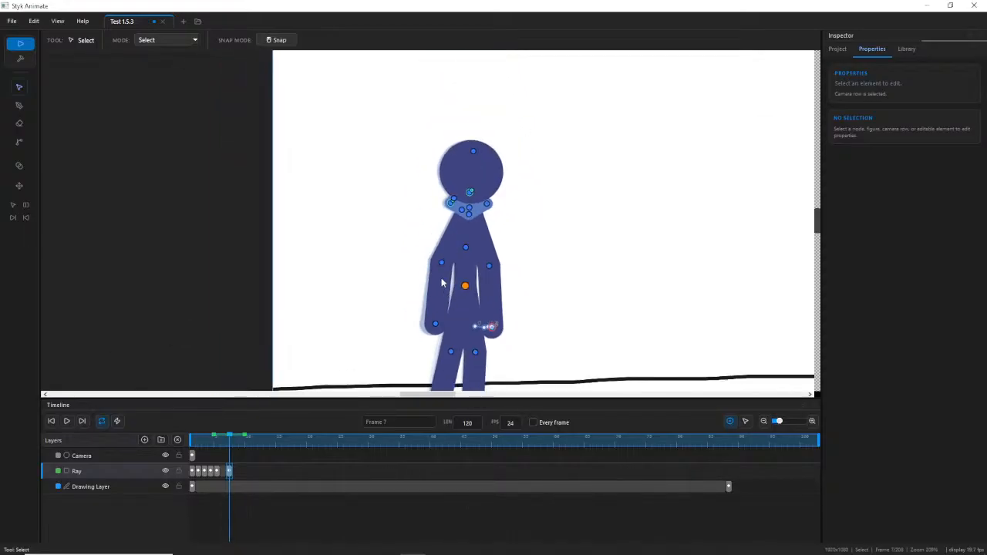
{"action": "scroll", "coordinate": [539, 109], "scroll_direction": "up", "scroll_amount": 5}
{"action": "scroll", "coordinate": [539, 111], "scroll_direction": "up", "scroll_amount": 3}
{"action": "scroll", "coordinate": [370, 197], "scroll_direction": "up", "scroll_amount": 2}
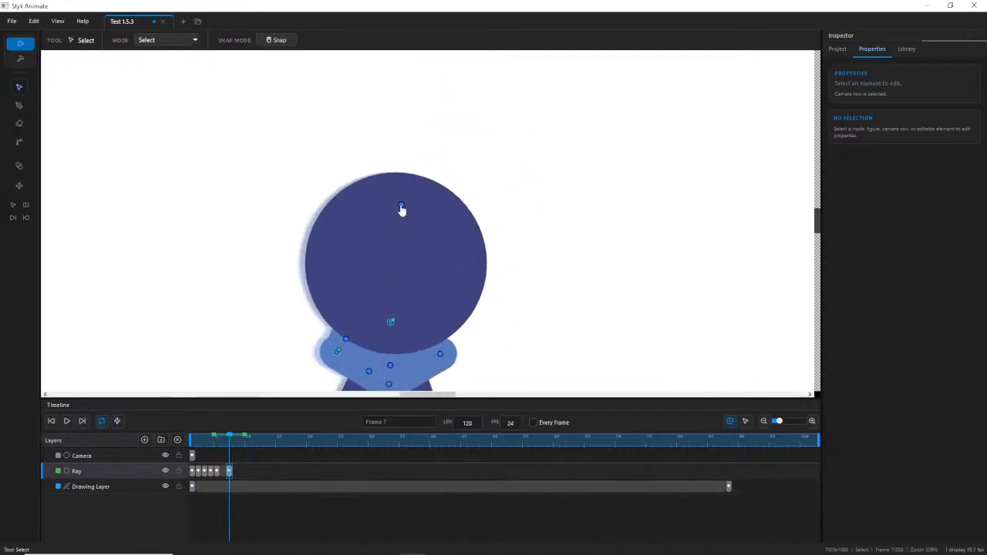
{"action": "left_click", "coordinate": [400, 208]}
{"action": "scroll", "coordinate": [540, 363], "scroll_direction": "down", "scroll_amount": 2}
{"action": "scroll", "coordinate": [517, 221], "scroll_direction": "down", "scroll_amount": 2}
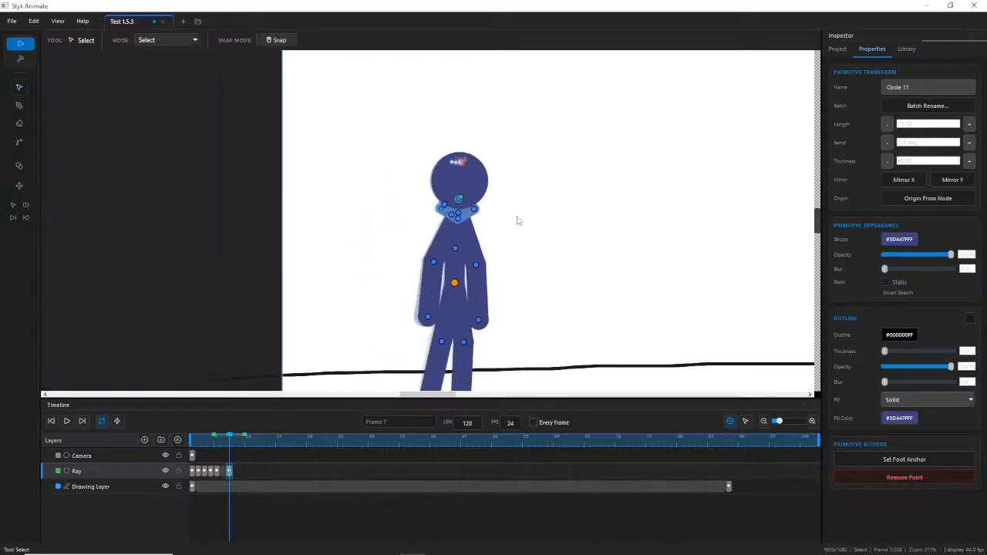
{"action": "scroll", "coordinate": [487, 179], "scroll_direction": "down", "scroll_amount": 1}
{"action": "left_click_drag", "start_coordinate": [521, 222], "coordinate": [487, 182]}
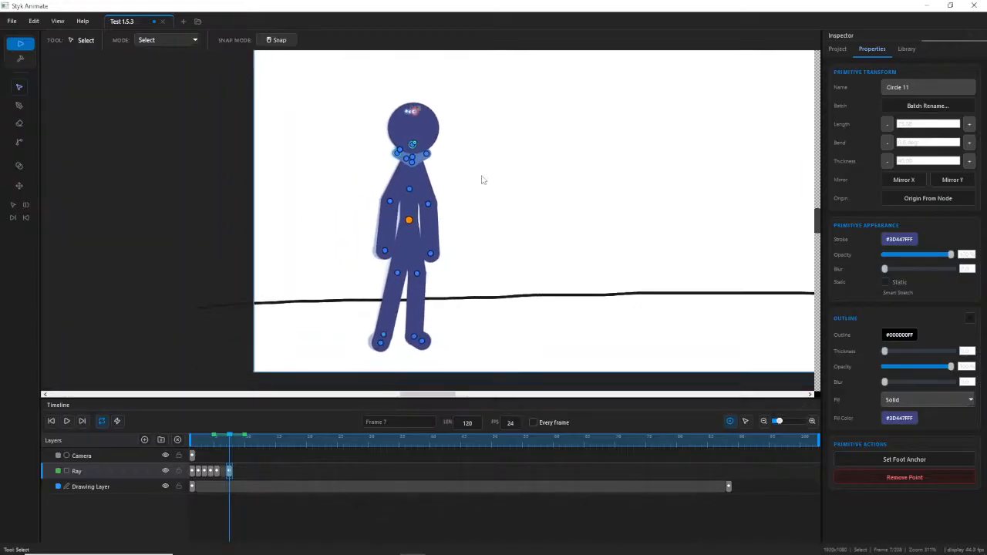
Play back the animation from the first frame to review the figure's motion through frame 7.
{"action": "scroll", "coordinate": [481, 180], "scroll_direction": "up", "scroll_amount": 1}
{"action": "mouse_move", "coordinate": [234, 437]}
{"action": "left_mouse_down"}
{"action": "mouse_move", "coordinate": [193, 440]}
{"action": "mouse_move", "coordinate": [237, 446]}
{"action": "left_mouse_up"}
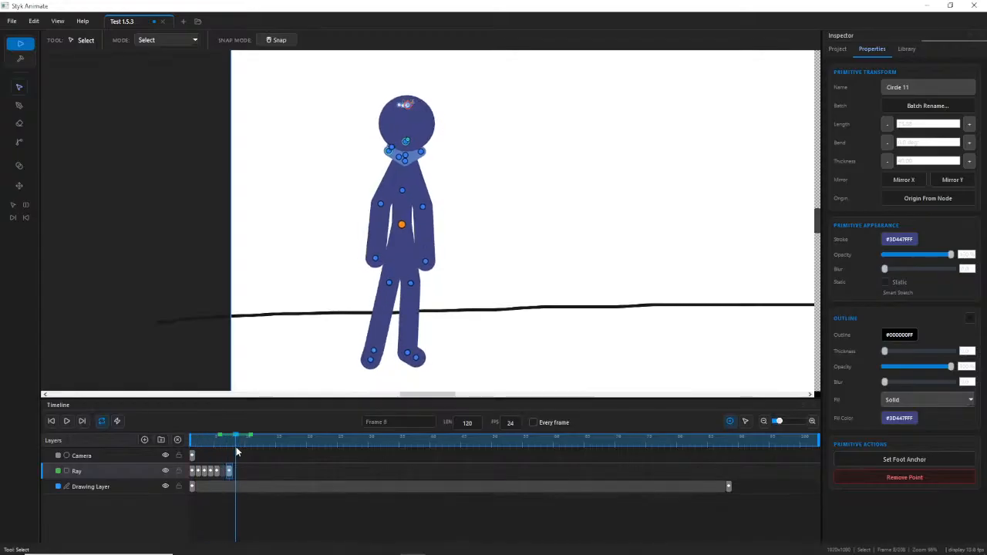
{"action": "left_click", "coordinate": [235, 446]}
{"action": "scroll", "coordinate": [408, 202], "scroll_direction": "up", "scroll_amount": 2}
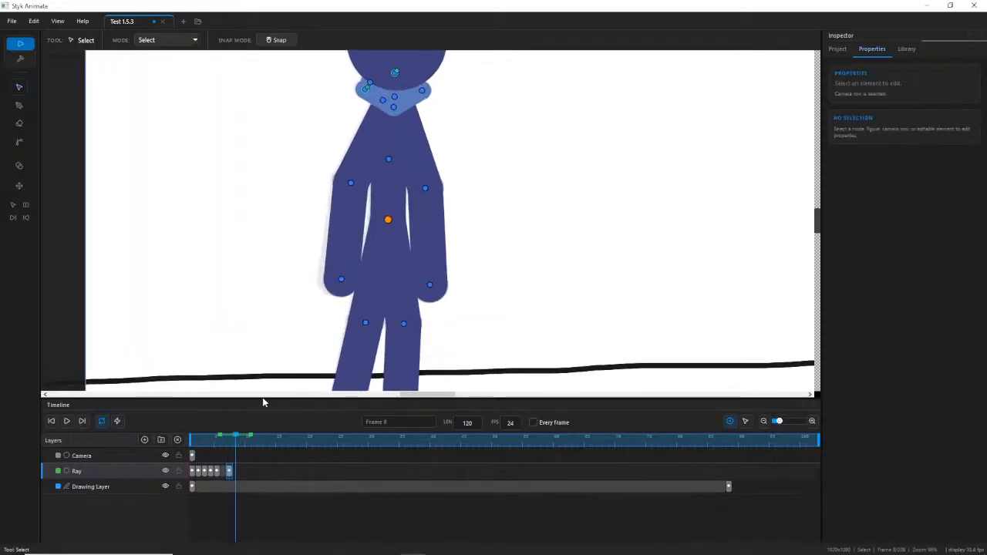
{"action": "scroll", "coordinate": [259, 339], "scroll_direction": "down", "scroll_amount": 3}
{"action": "left_click", "coordinate": [51, 421]}
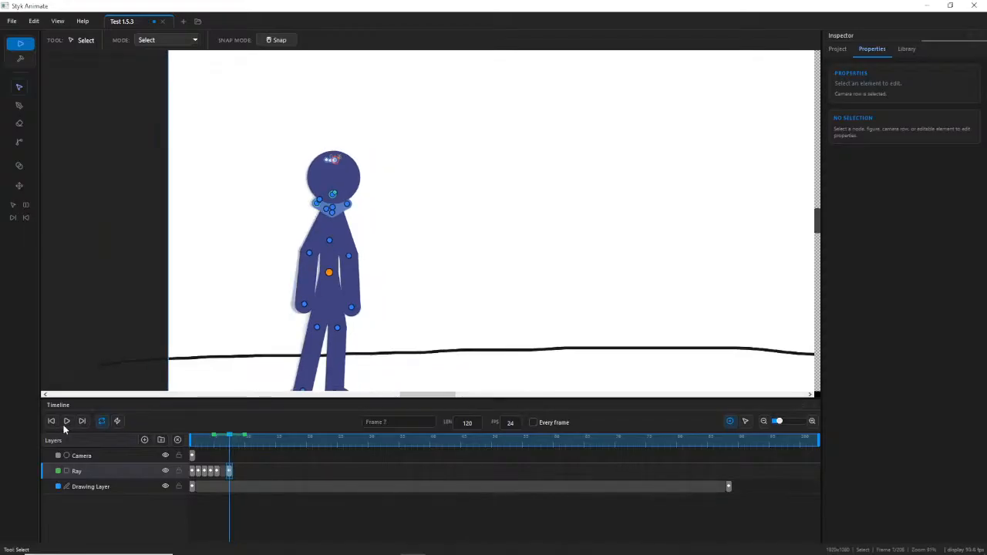
{"action": "left_click", "coordinate": [66, 422]}
{"action": "left_click", "coordinate": [67, 423]}
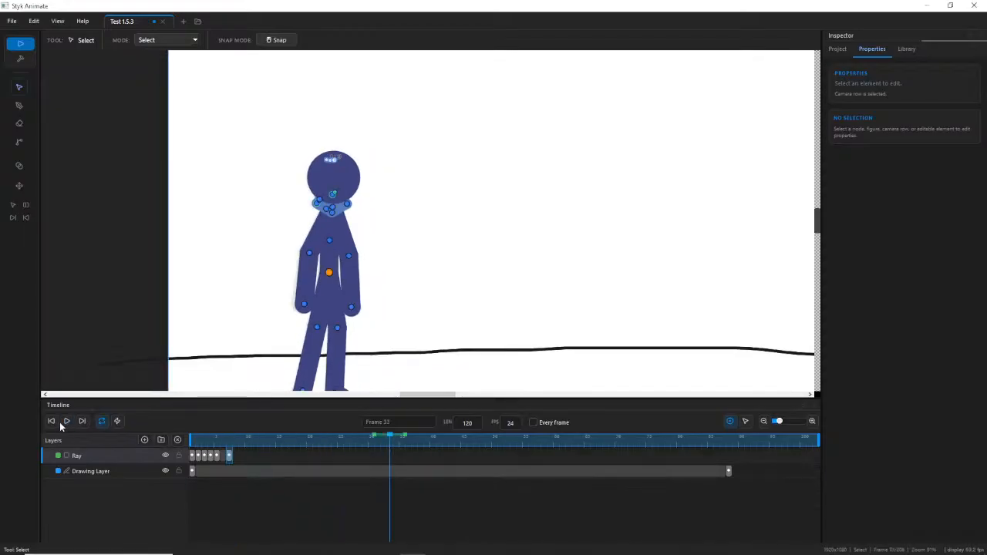
{"action": "left_click", "coordinate": [52, 421]}
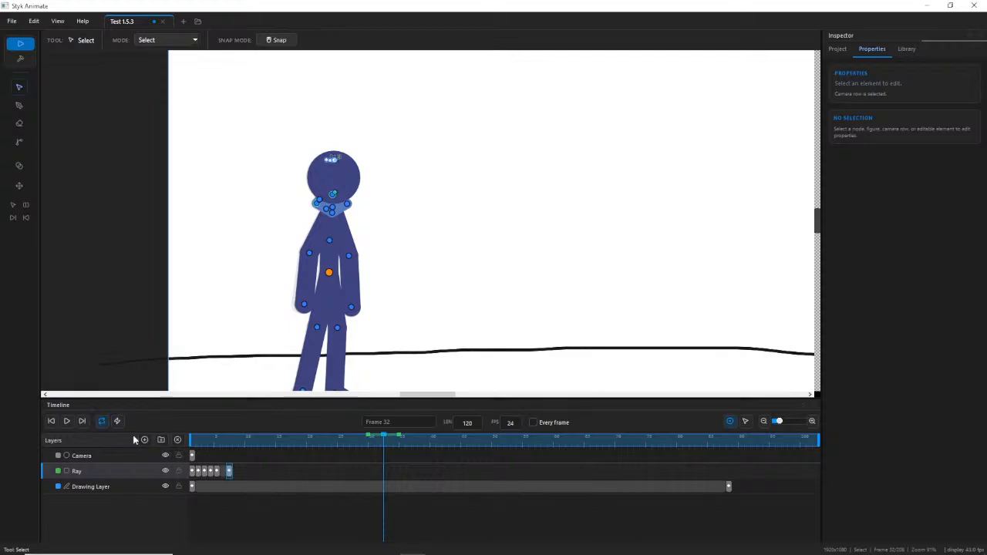
{"action": "left_click", "coordinate": [193, 438]}
{"action": "left_click", "coordinate": [67, 421]}
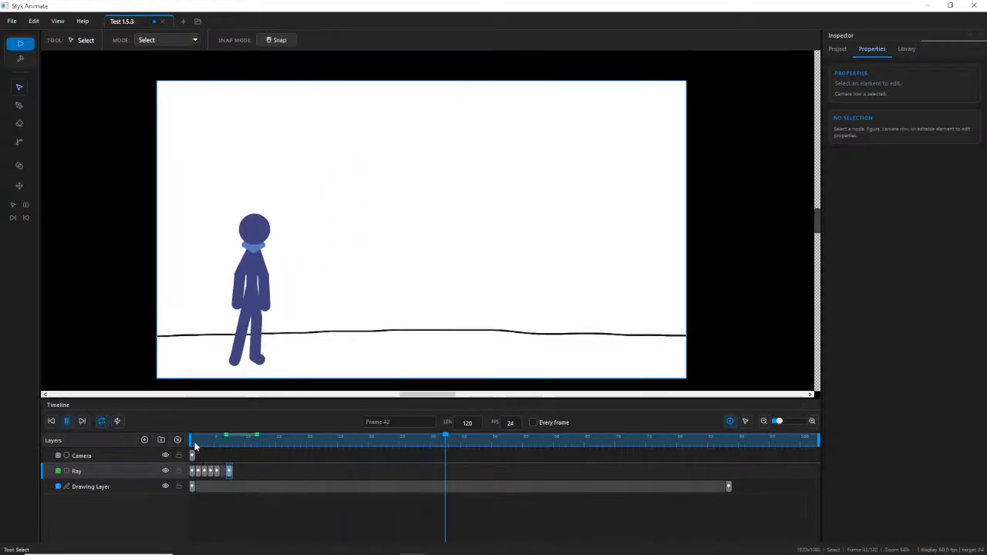
{"action": "left_click", "coordinate": [194, 441]}
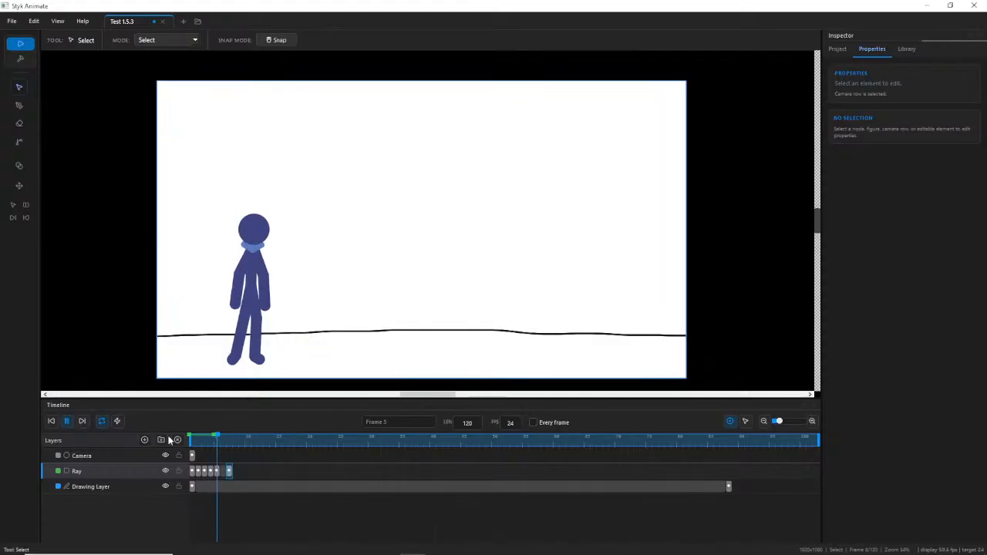
{"action": "left_click", "coordinate": [67, 421]}
On frame 8 of the Ray layer, nudge the whole figure very slightly right and up using its root point.
{"action": "scroll", "coordinate": [240, 331], "scroll_direction": "up", "scroll_amount": 5}
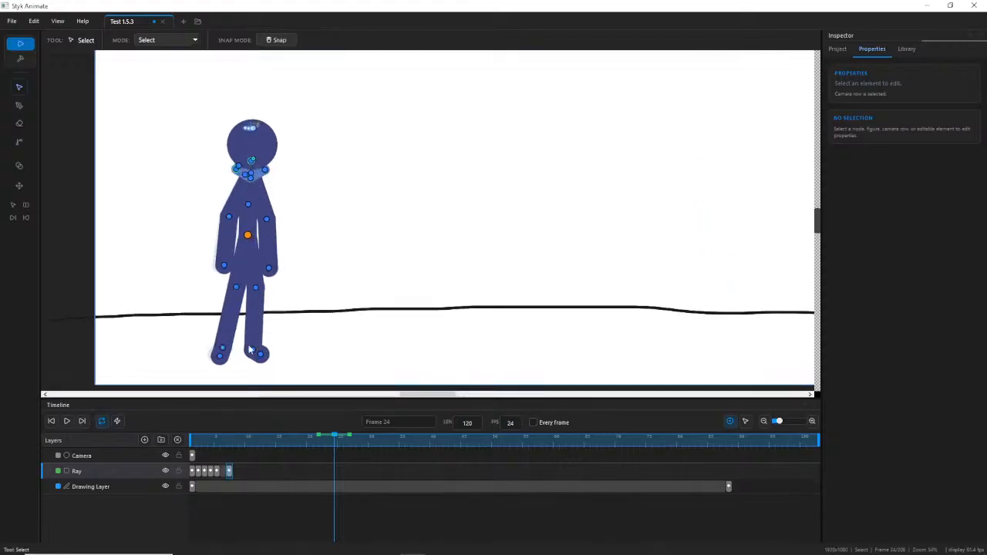
{"action": "left_click", "coordinate": [246, 477]}
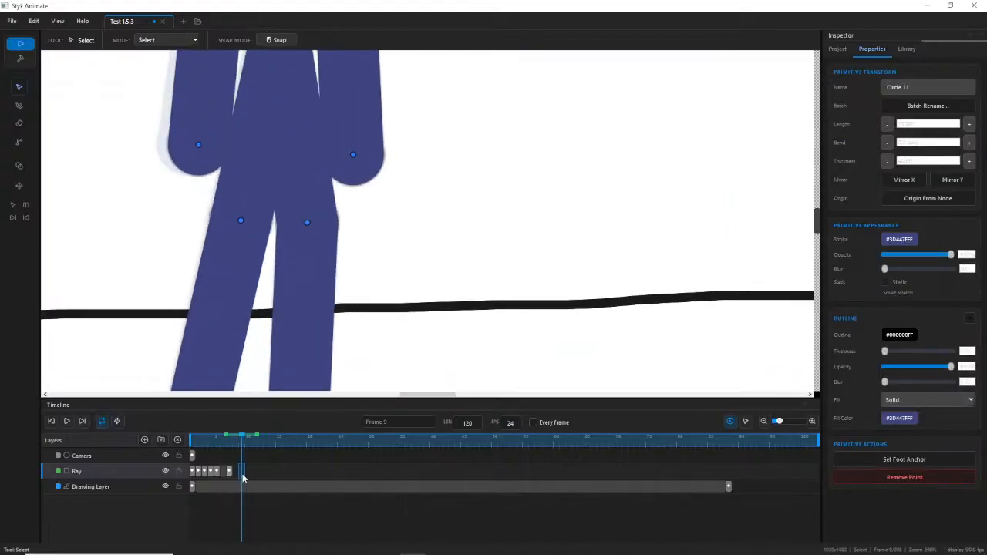
{"action": "left_click", "coordinate": [236, 476]}
{"action": "scroll", "coordinate": [305, 230], "scroll_direction": "down", "scroll_amount": 5}
{"action": "scroll", "coordinate": [305, 230], "scroll_direction": "up", "scroll_amount": 3}
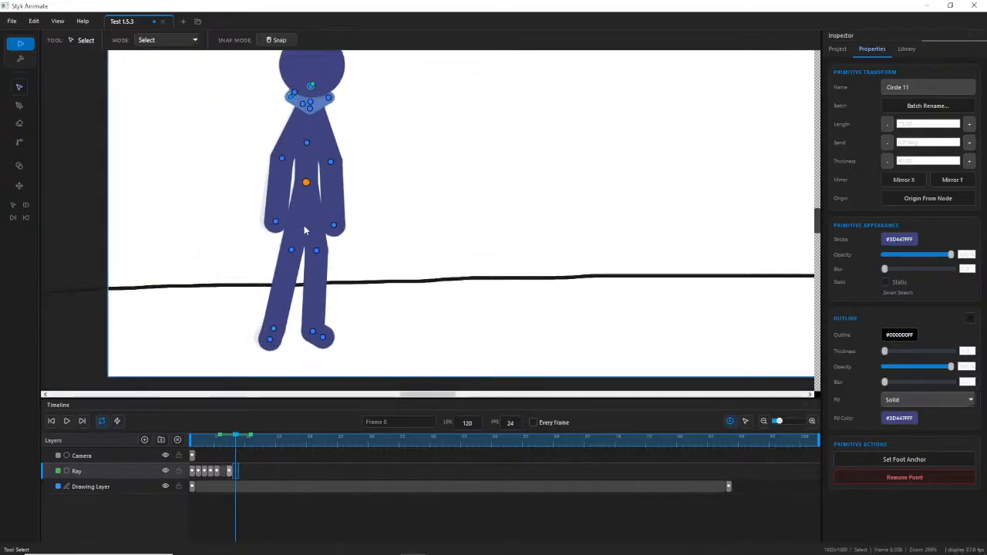
{"action": "scroll", "coordinate": [229, 240], "scroll_direction": "down", "scroll_amount": 1}
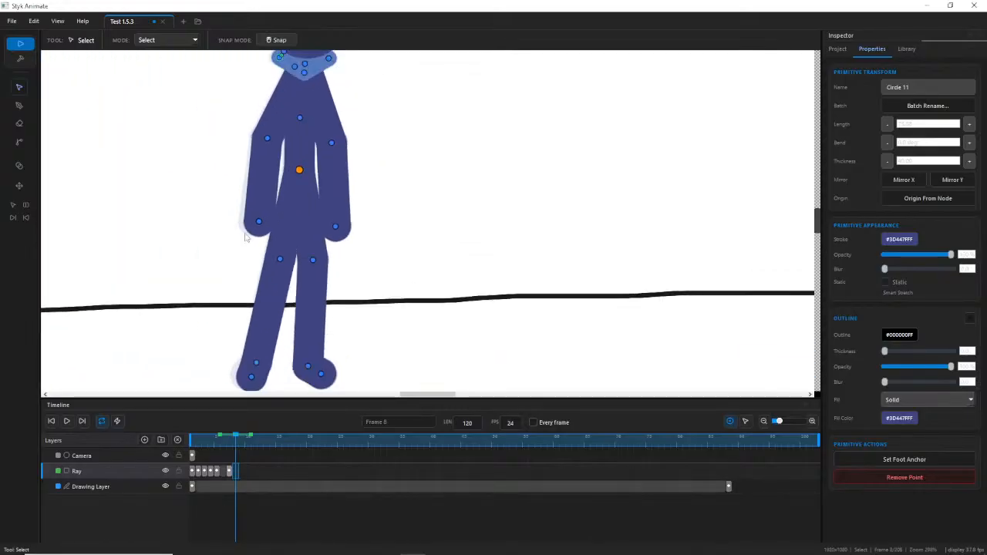
{"action": "left_click_drag", "start_coordinate": [246, 232], "coordinate": [292, 218]}
{"action": "left_click", "coordinate": [247, 476]}
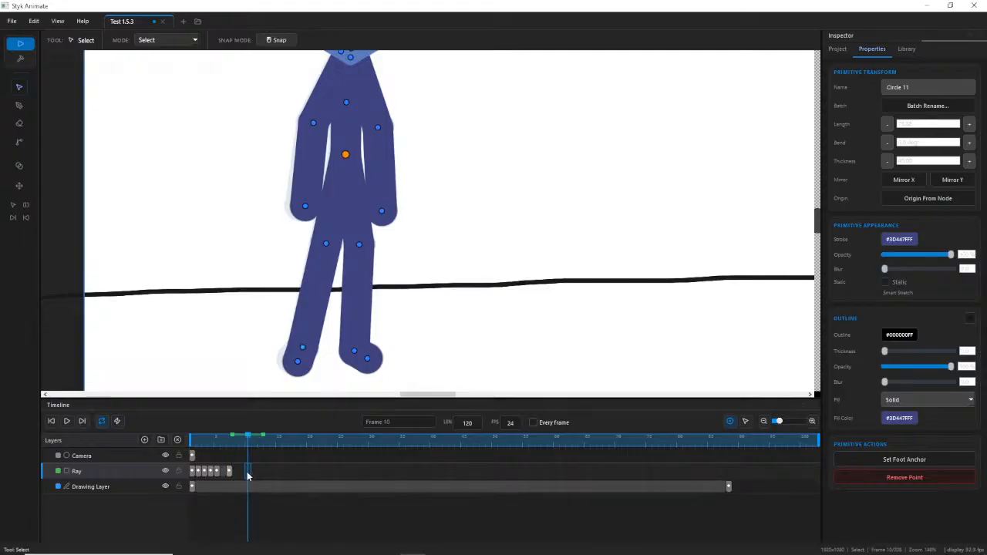
{"action": "key", "text": "Left"}
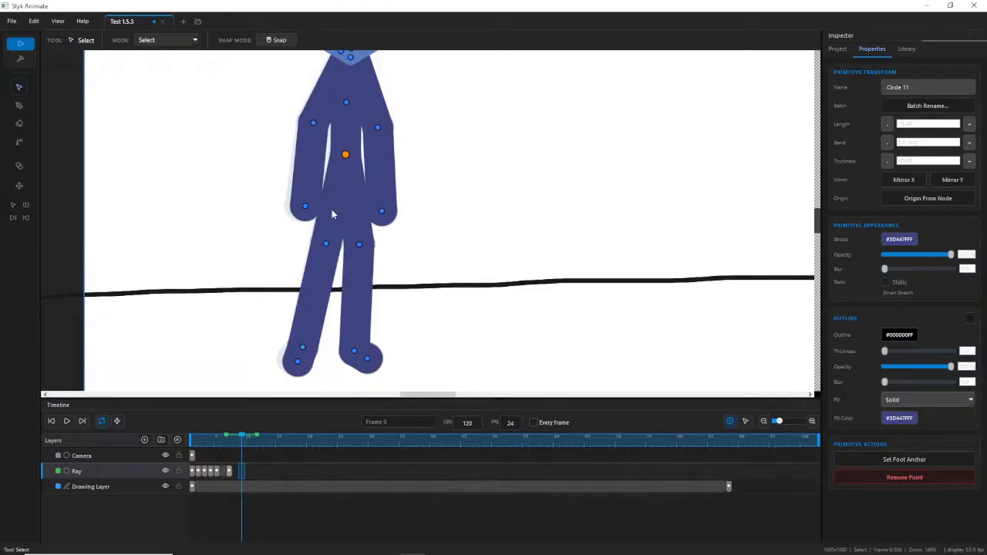
{"action": "key", "text": "Left"}
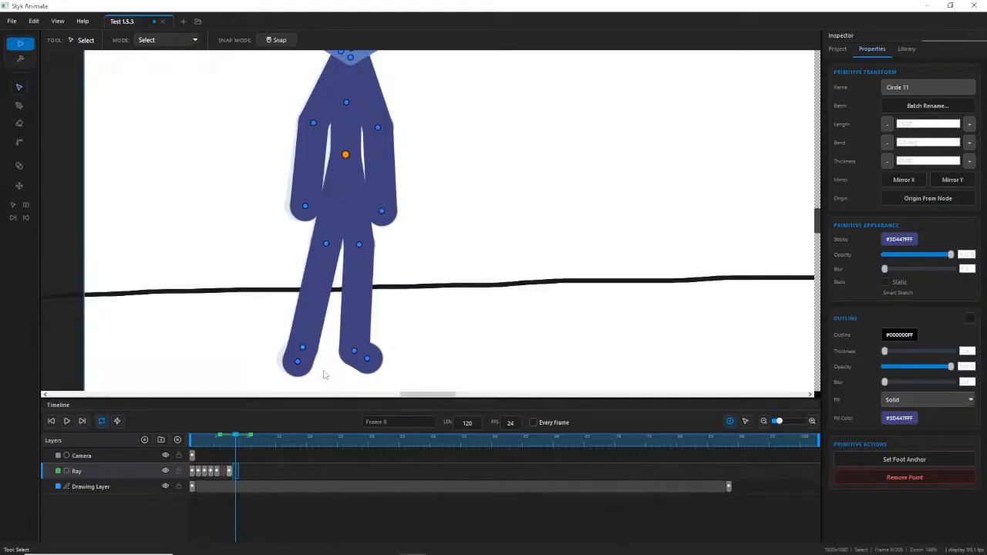
{"action": "scroll", "coordinate": [355, 187], "scroll_direction": "up", "scroll_amount": 1}
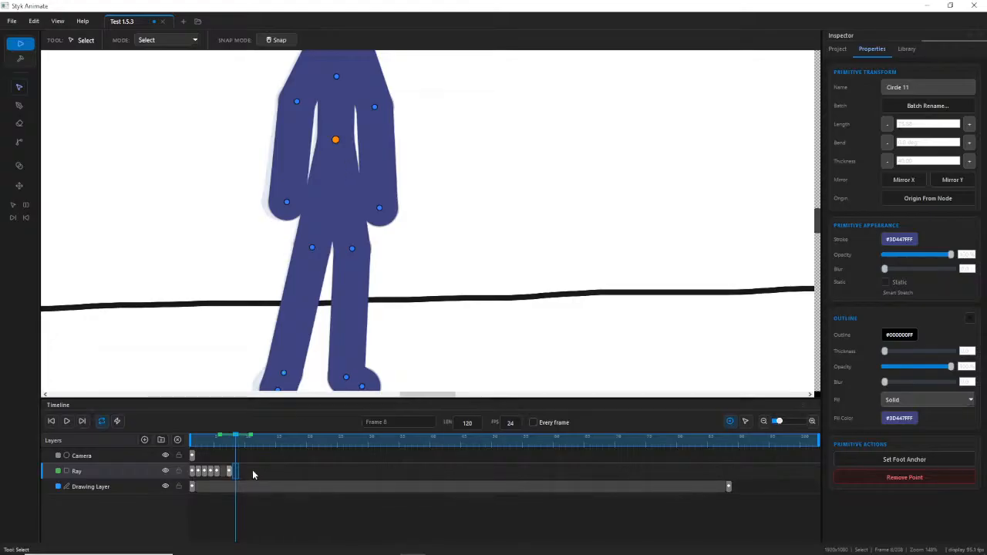
{"action": "left_click", "coordinate": [332, 141]}
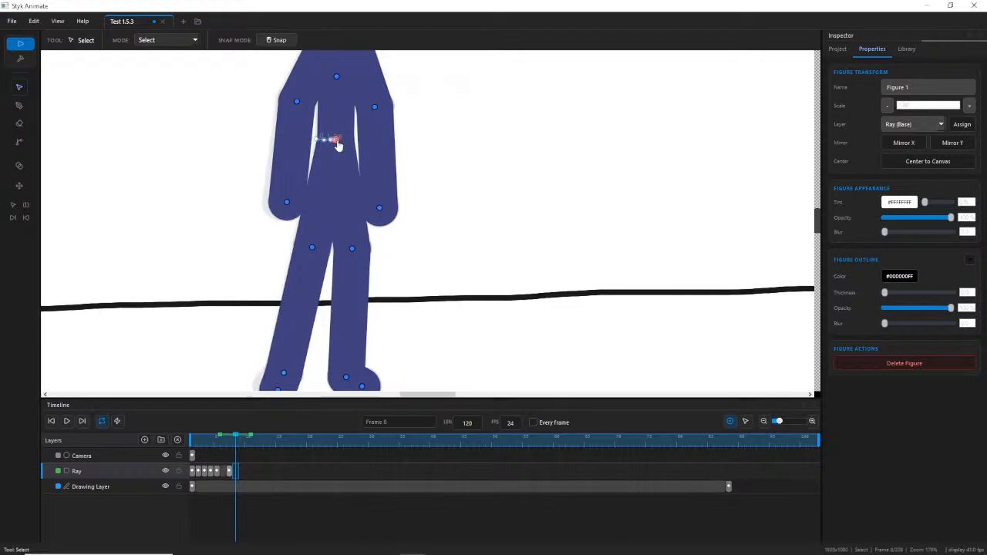
{"action": "scroll", "coordinate": [336, 145], "scroll_direction": "up", "scroll_amount": 3}
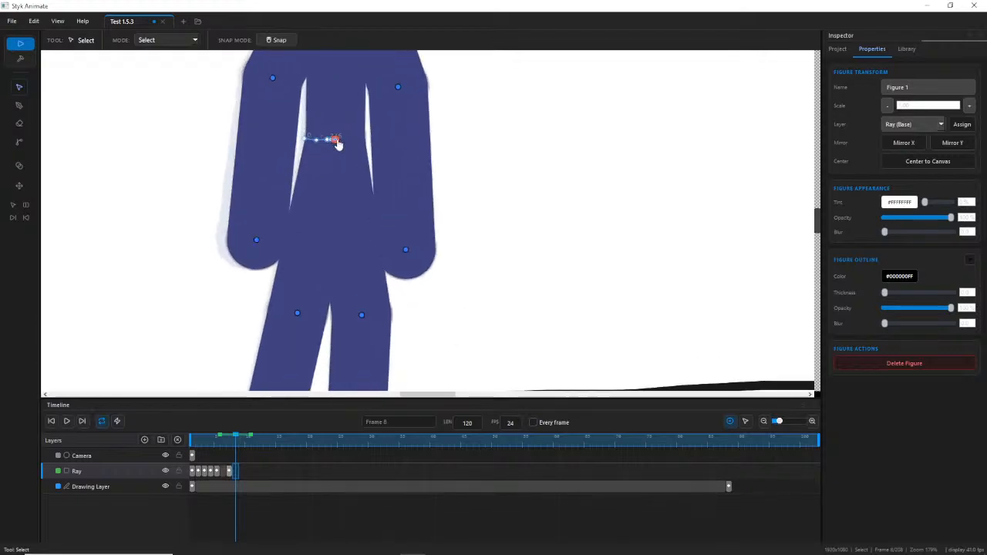
{"action": "left_click", "coordinate": [338, 144]}
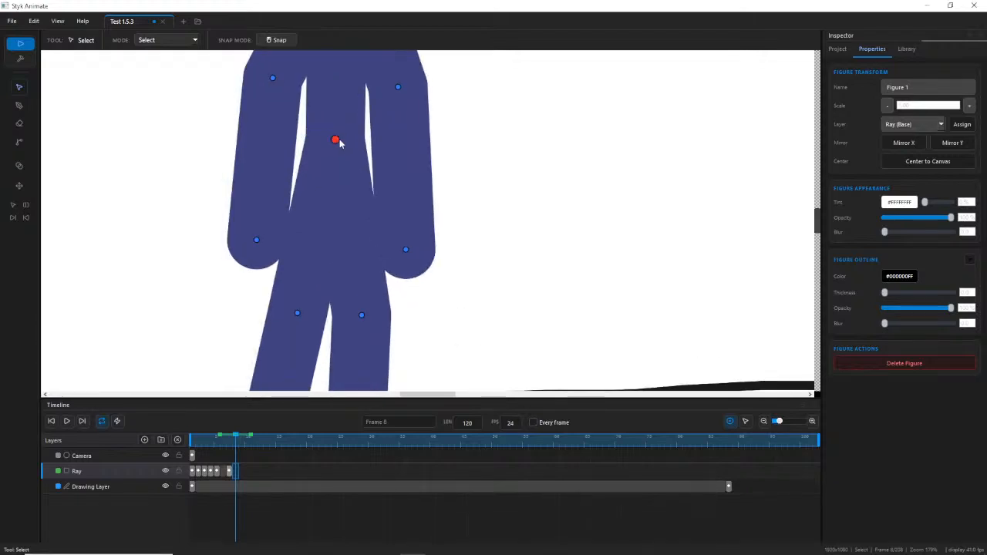
{"action": "left_click", "coordinate": [337, 141]}
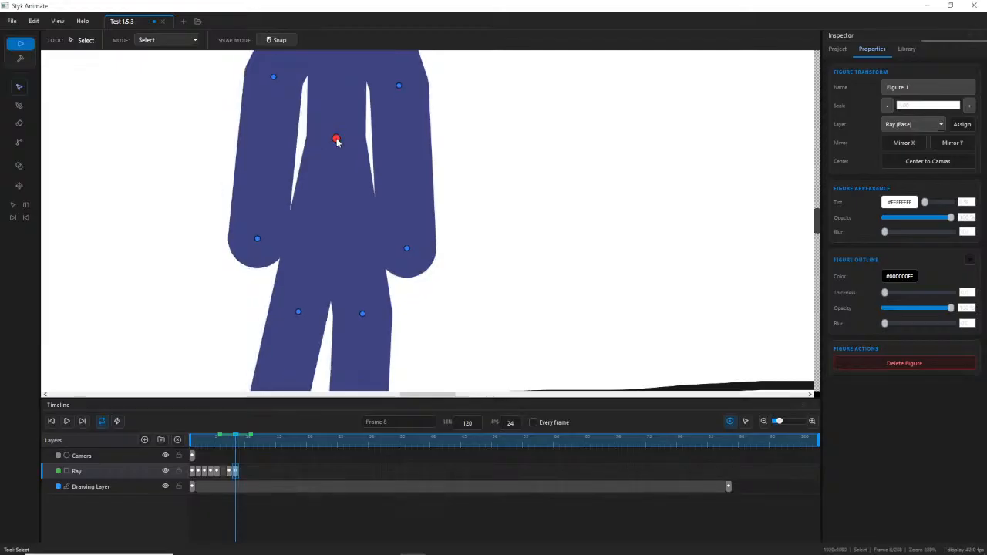
On frame 8, fine-tune the knee points and rotate the left foot by moving its toe point inward beneath the ankle.
{"action": "scroll", "coordinate": [344, 143], "scroll_direction": "down", "scroll_amount": 3}
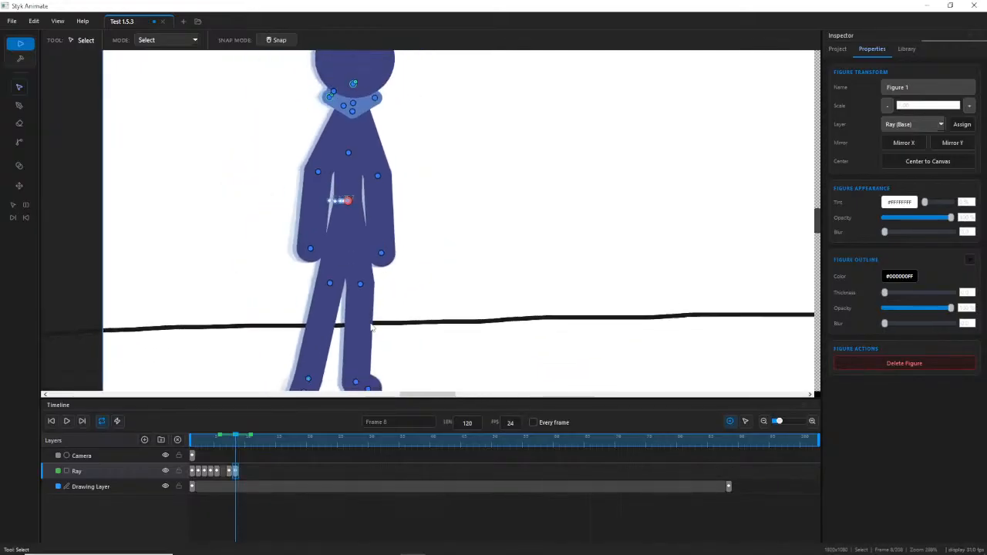
{"action": "scroll", "coordinate": [372, 333], "scroll_direction": "up", "scroll_amount": 3}
{"action": "left_click", "coordinate": [379, 181]}
{"action": "left_click_drag", "start_coordinate": [380, 181], "coordinate": [322, 180]}
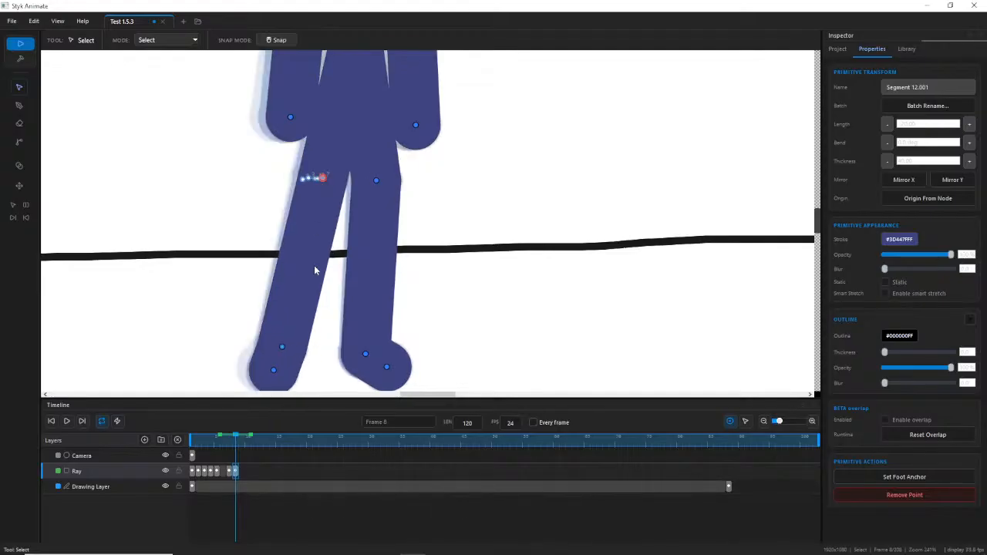
{"action": "scroll", "coordinate": [323, 307], "scroll_direction": "down", "scroll_amount": 1}
{"action": "left_click_drag", "start_coordinate": [286, 319], "coordinate": [295, 294]}
{"action": "scroll", "coordinate": [295, 295], "scroll_direction": "down", "scroll_amount": 5}
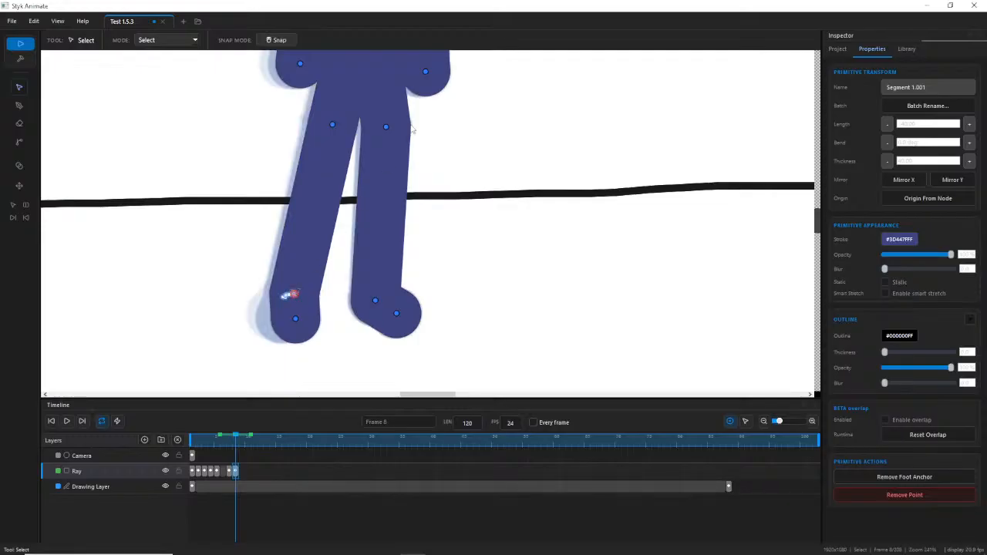
On frame 8, shift the left hand and the right arm's elbow and hand slightly in toward the torso.
{"action": "scroll", "coordinate": [438, 271], "scroll_direction": "up", "scroll_amount": 3}
{"action": "scroll", "coordinate": [424, 127], "scroll_direction": "up", "scroll_amount": 2}
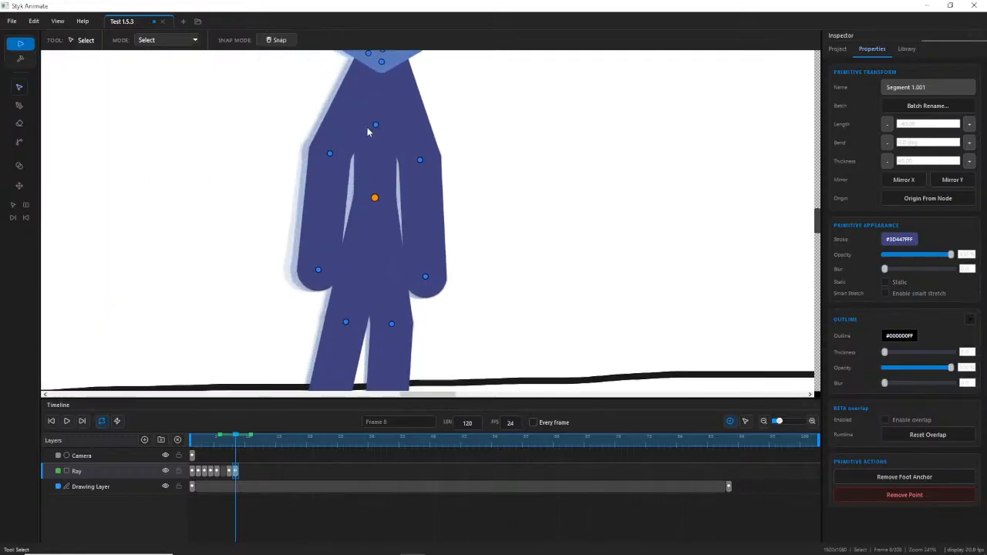
{"action": "left_click", "coordinate": [376, 124]}
{"action": "left_click", "coordinate": [329, 154]}
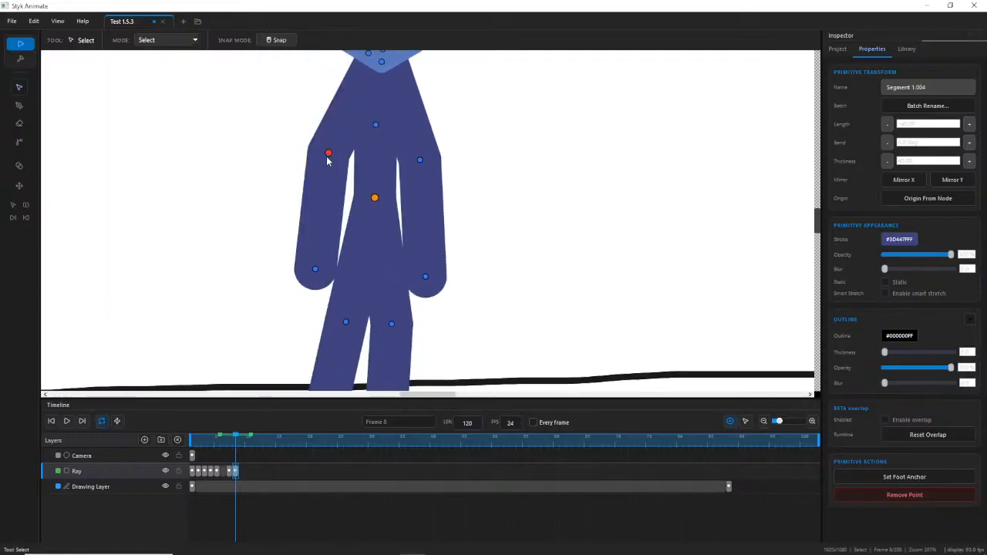
{"action": "left_click", "coordinate": [317, 270]}
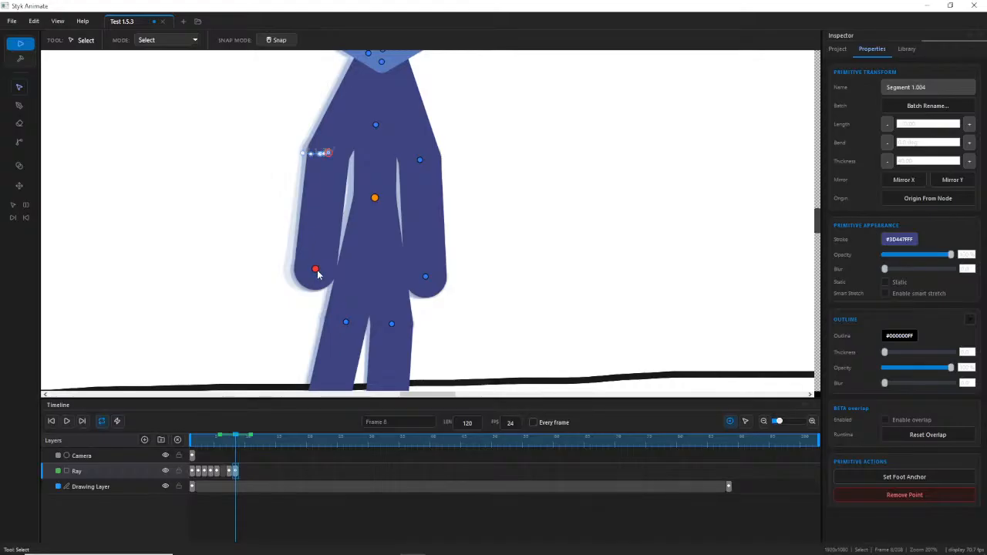
{"action": "left_click", "coordinate": [420, 158]}
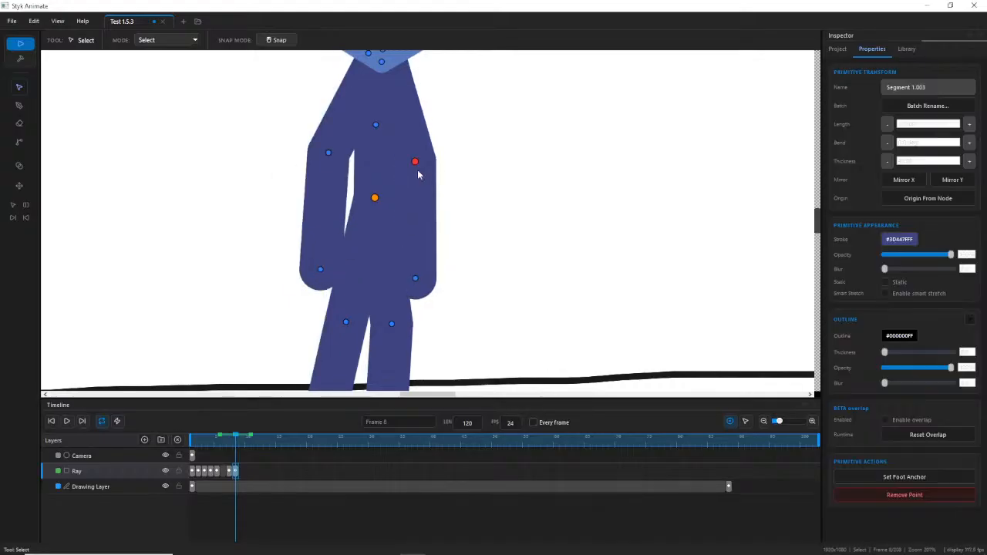
{"action": "left_click", "coordinate": [417, 279]}
Scrub between frame 8 and the earlier keyframes to compare the body pose and the left elbow's motion path.
{"action": "scroll", "coordinate": [500, 275], "scroll_direction": "down", "scroll_amount": 5}
{"action": "left_click", "coordinate": [500, 275]}
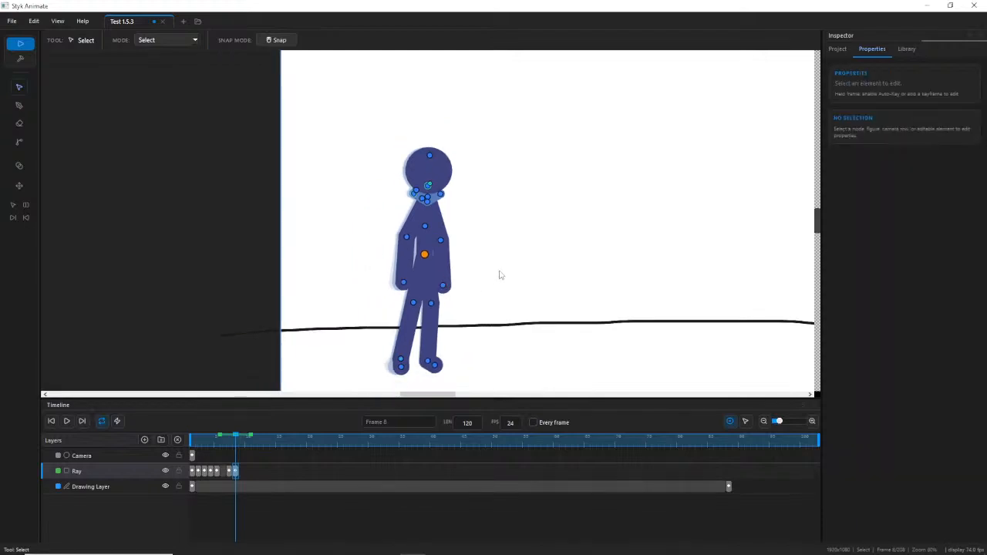
{"action": "scroll", "coordinate": [501, 278], "scroll_direction": "up", "scroll_amount": 3}
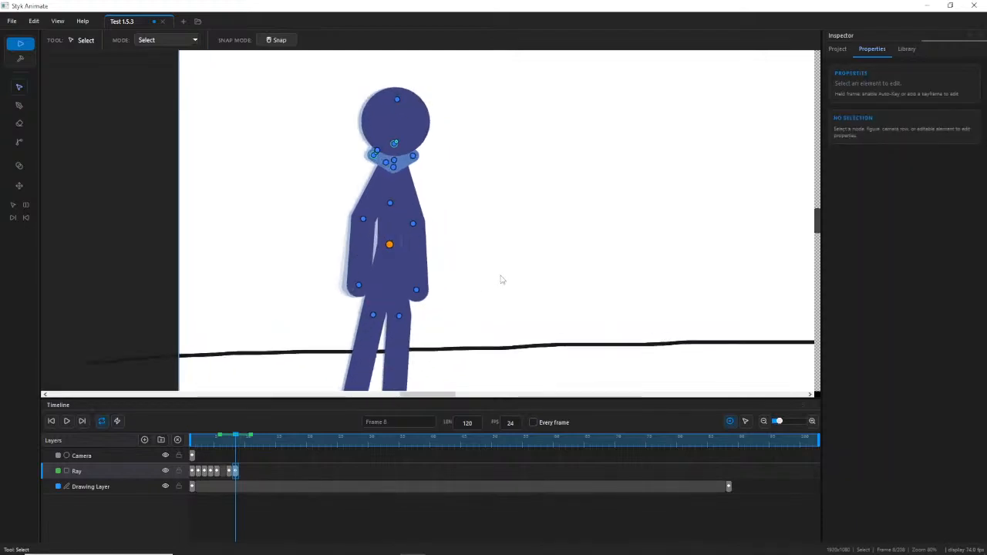
{"action": "left_click_drag", "start_coordinate": [232, 441], "coordinate": [210, 436]}
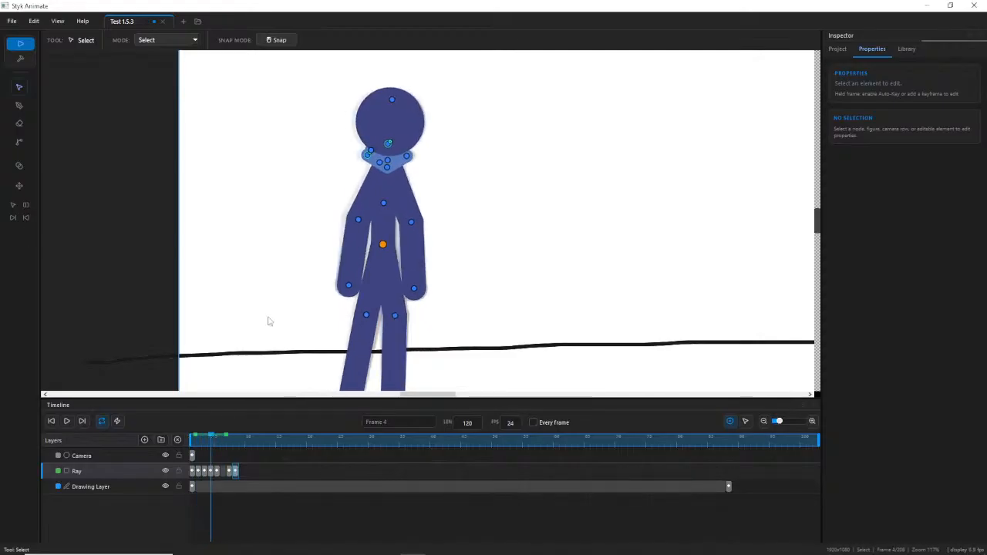
{"action": "scroll", "coordinate": [356, 199], "scroll_direction": "up", "scroll_amount": 3}
{"action": "left_click", "coordinate": [436, 147]}
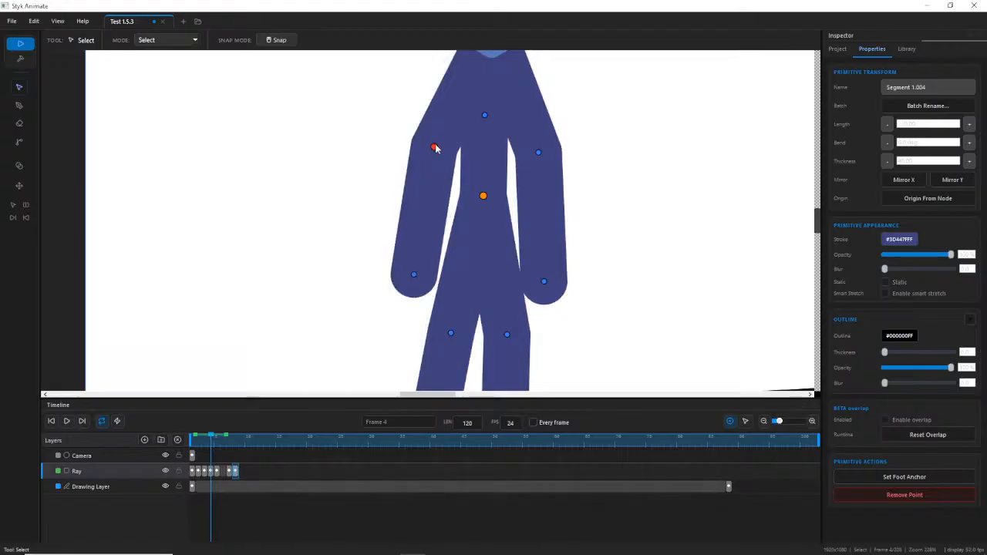
{"action": "mouse_move", "coordinate": [218, 443]}
{"action": "left_mouse_down"}
{"action": "mouse_move", "coordinate": [207, 445]}
{"action": "mouse_move", "coordinate": [234, 449]}
{"action": "mouse_move", "coordinate": [206, 449]}
{"action": "left_mouse_up"}
{"action": "left_click_drag", "start_coordinate": [192, 447], "coordinate": [236, 447]}
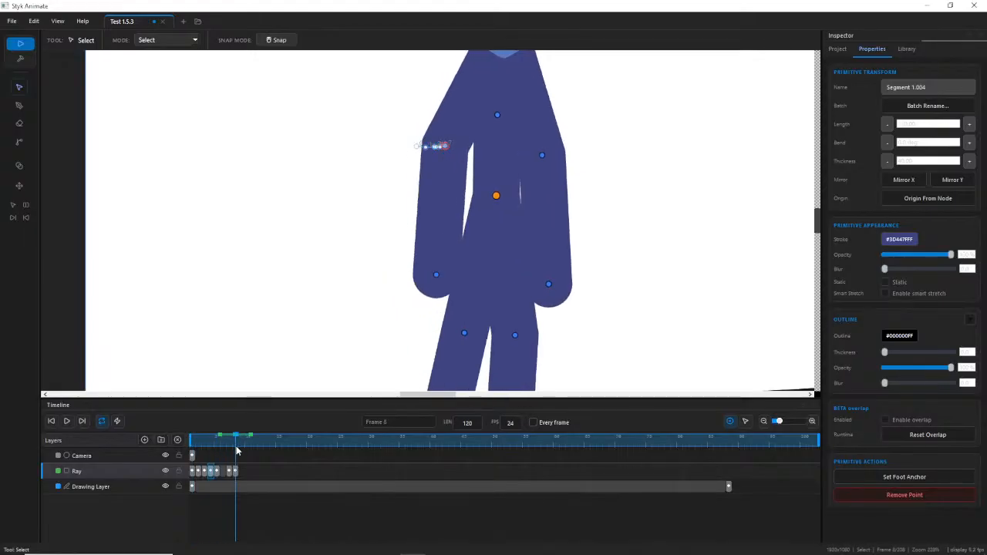
{"action": "scroll", "coordinate": [475, 209], "scroll_direction": "down", "scroll_amount": 5}
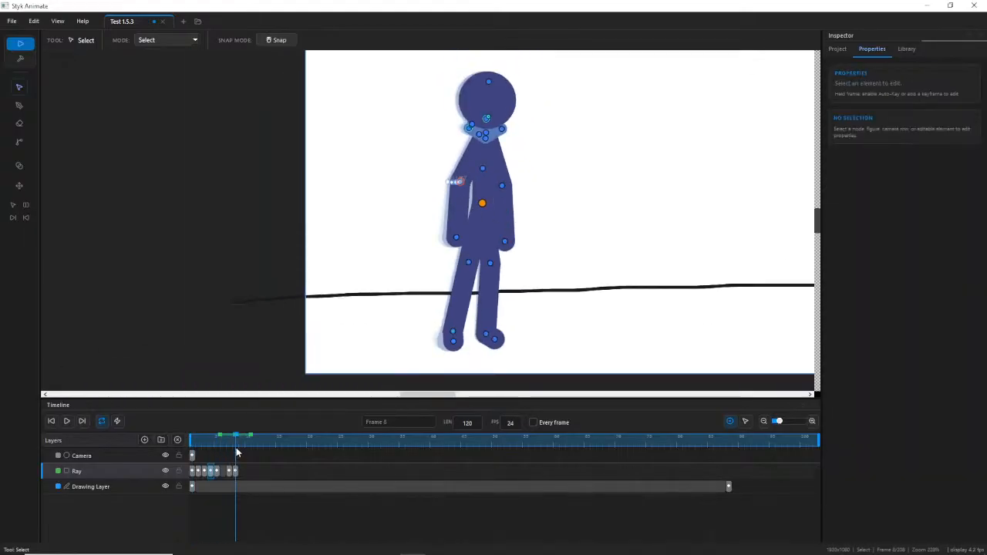
Add a Ray keyframe on frame 9 and move the whole figure slightly right using its root point.
{"action": "mouse_move", "coordinate": [234, 435]}
{"action": "left_mouse_down"}
{"action": "mouse_move", "coordinate": [222, 437]}
{"action": "mouse_move", "coordinate": [242, 438]}
{"action": "left_mouse_up"}
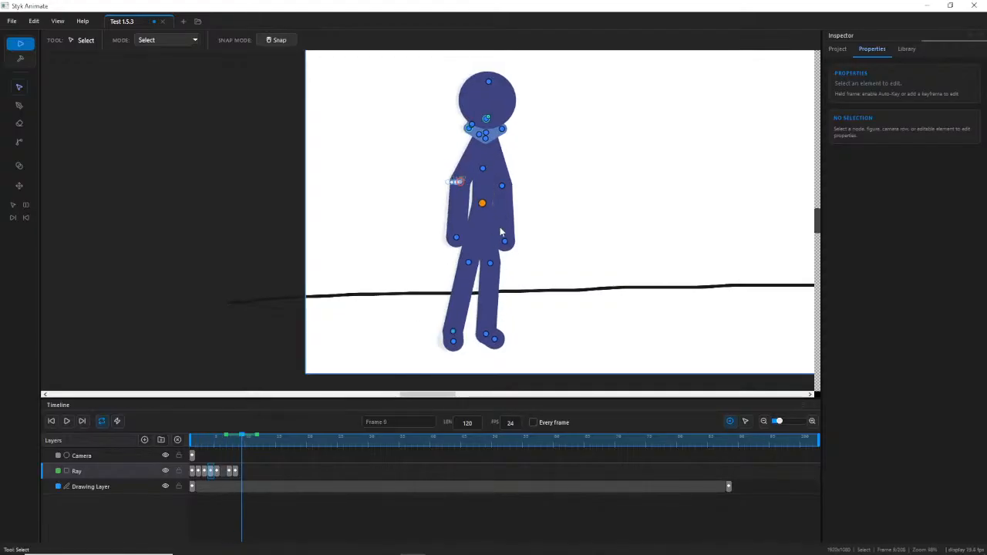
{"action": "key", "text": "F6"}
{"action": "scroll", "coordinate": [509, 196], "scroll_direction": "up", "scroll_amount": 3}
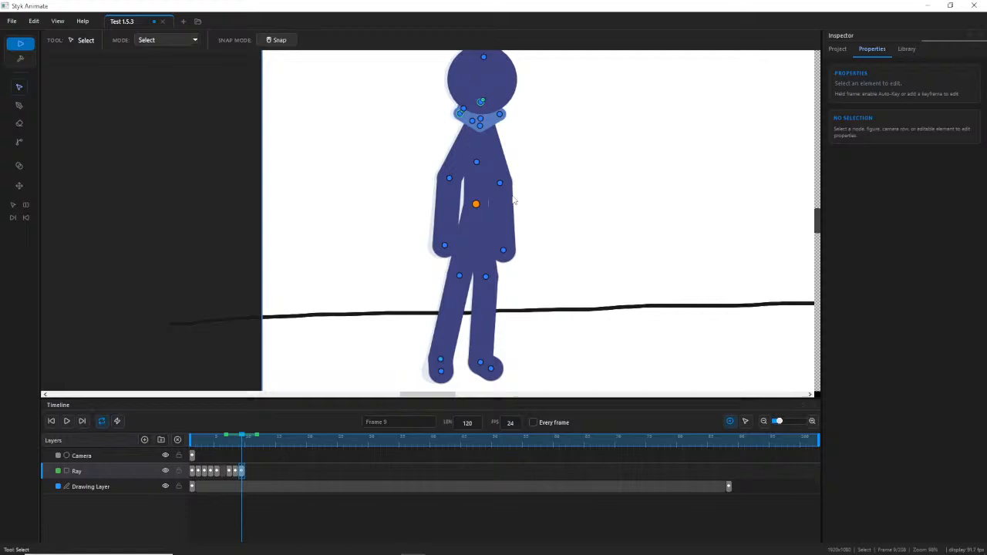
{"action": "left_click", "coordinate": [472, 206]}
{"action": "scroll", "coordinate": [469, 210], "scroll_direction": "down", "scroll_amount": 2}
{"action": "scroll", "coordinate": [496, 323], "scroll_direction": "up", "scroll_amount": 3}
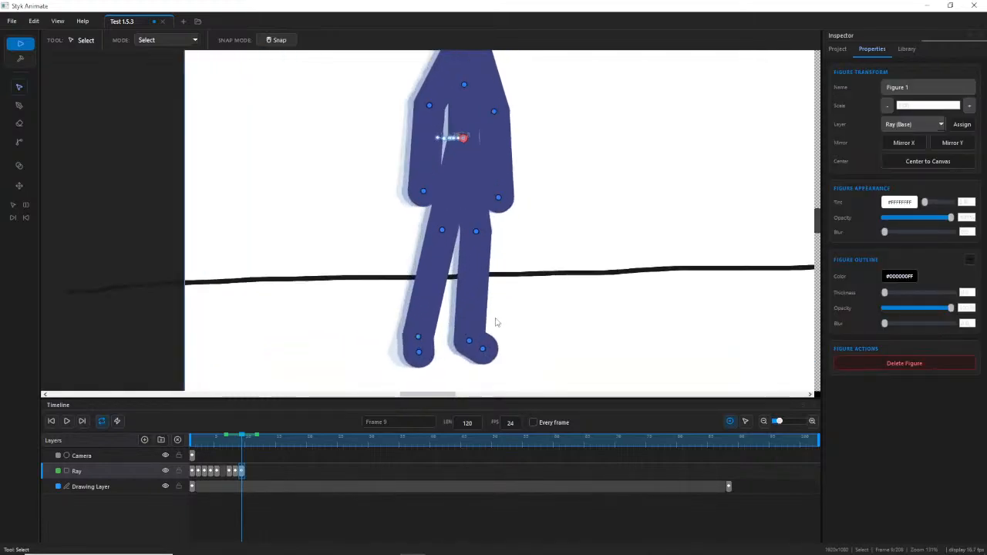
On frame 9, move the right leg's knee point slightly inward.
{"action": "scroll", "coordinate": [491, 276], "scroll_direction": "up", "scroll_amount": 2}
{"action": "left_click_drag", "start_coordinate": [471, 212], "coordinate": [466, 218]}
{"action": "left_click", "coordinate": [518, 312]}
On frame 9, move the left knee inward, swing the left ankle back outward, and nudge the left toe point slightly right.
{"action": "scroll", "coordinate": [521, 325], "scroll_direction": "down", "scroll_amount": 1}
{"action": "scroll", "coordinate": [523, 329], "scroll_direction": "up", "scroll_amount": 2}
{"action": "left_click_drag", "start_coordinate": [469, 267], "coordinate": [483, 225]}
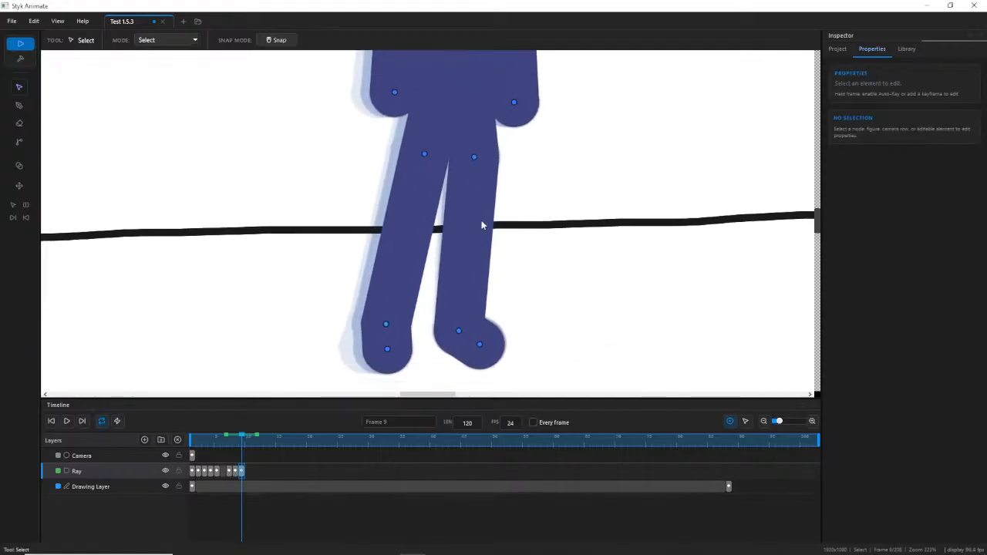
{"action": "left_click_drag", "start_coordinate": [423, 162], "coordinate": [433, 155]}
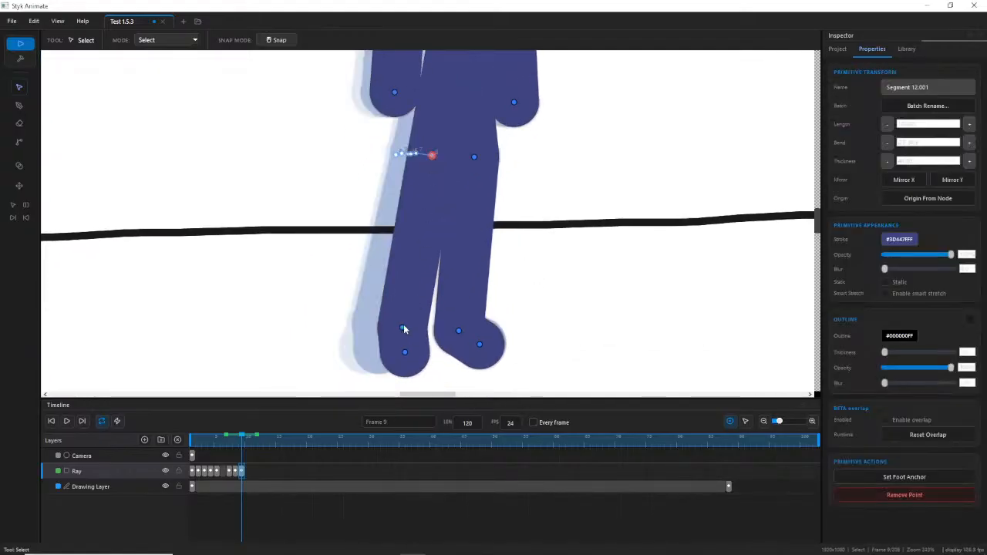
{"action": "left_click_drag", "start_coordinate": [402, 329], "coordinate": [388, 324]}
{"action": "left_click", "coordinate": [392, 348]}
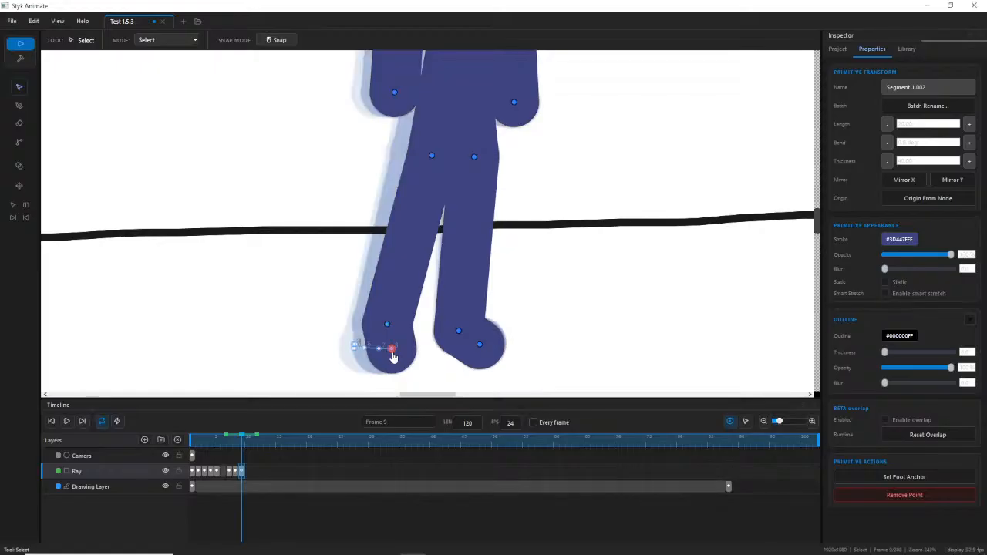
{"action": "left_click", "coordinate": [425, 300]}
On frame 9, shift the right arm's elbow and hand and the left elbow slightly in toward the torso.
{"action": "scroll", "coordinate": [603, 171], "scroll_direction": "down", "scroll_amount": 1}
{"action": "left_click_drag", "start_coordinate": [606, 189], "coordinate": [578, 347]}
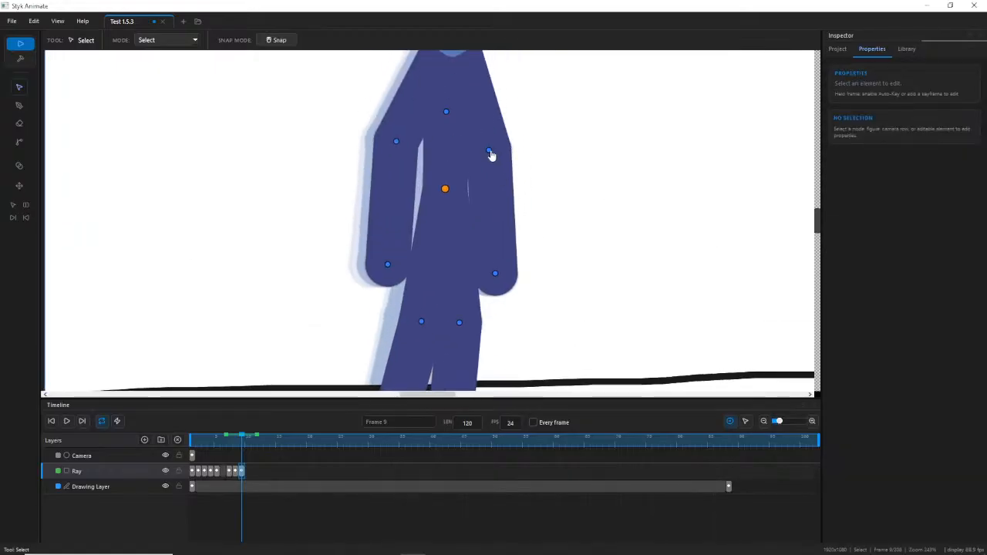
{"action": "left_click", "coordinate": [490, 153]}
{"action": "left_click", "coordinate": [491, 275]}
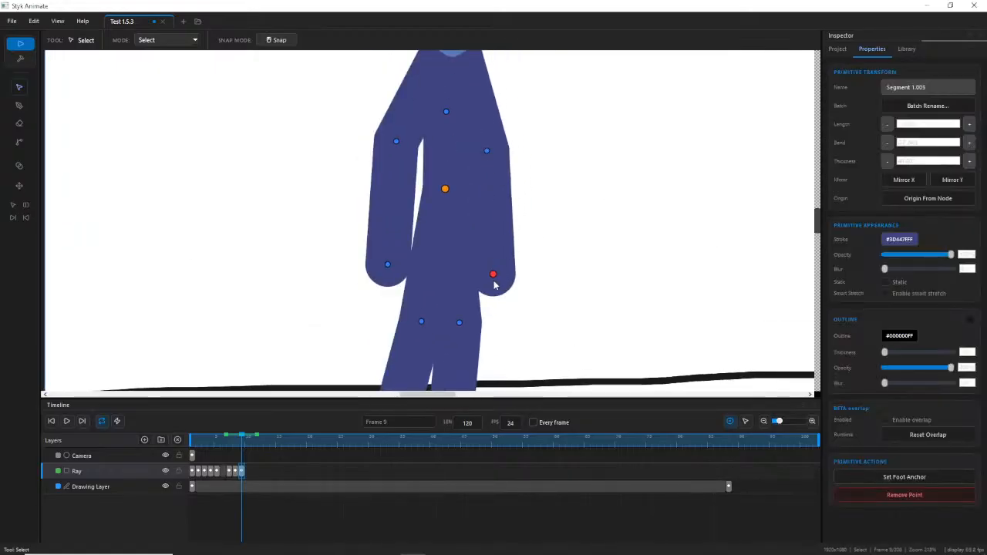
{"action": "left_click", "coordinate": [396, 144]}
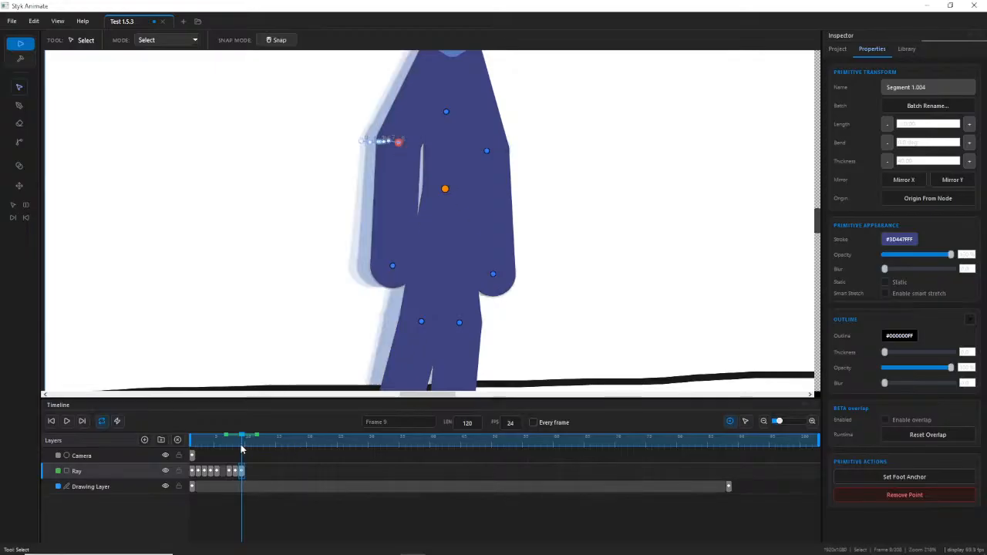
Scrub between frame 9 and the earlier keyframes to check the figure's pose and the left elbow's motion path.
{"action": "mouse_move", "coordinate": [241, 444]}
{"action": "left_mouse_down"}
{"action": "mouse_move", "coordinate": [230, 442]}
{"action": "mouse_move", "coordinate": [242, 446]}
{"action": "left_mouse_up"}
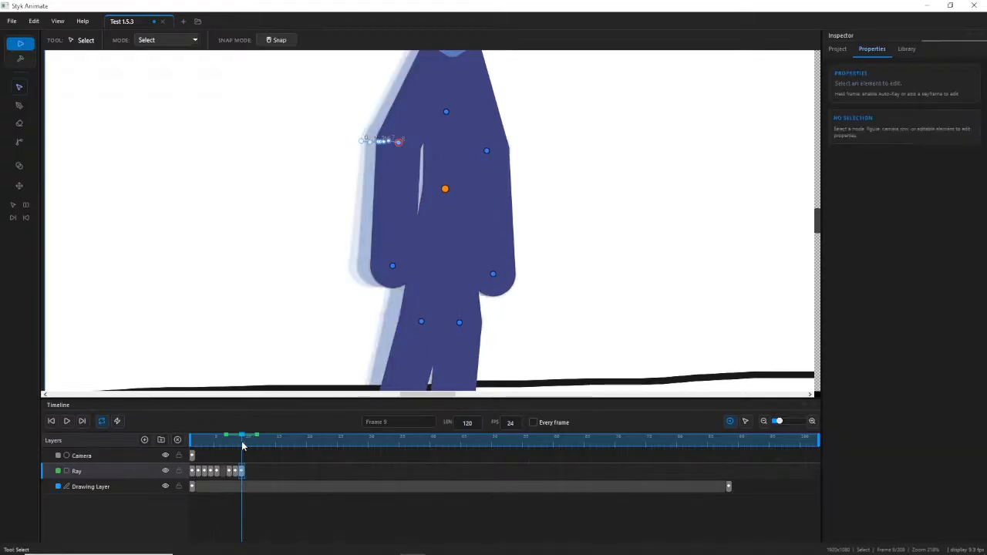
{"action": "scroll", "coordinate": [486, 125], "scroll_direction": "down", "scroll_amount": 3}
{"action": "scroll", "coordinate": [502, 131], "scroll_direction": "up", "scroll_amount": 4}
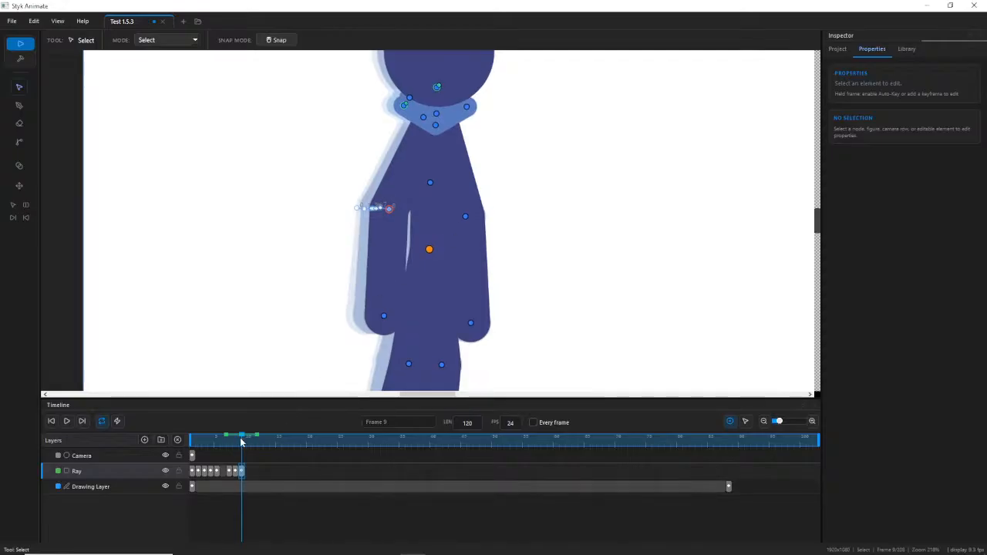
{"action": "mouse_move", "coordinate": [241, 442]}
{"action": "left_mouse_down"}
{"action": "mouse_move", "coordinate": [213, 444]}
{"action": "mouse_move", "coordinate": [254, 443]}
{"action": "mouse_move", "coordinate": [206, 443]}
{"action": "mouse_move", "coordinate": [241, 443]}
{"action": "left_mouse_up"}
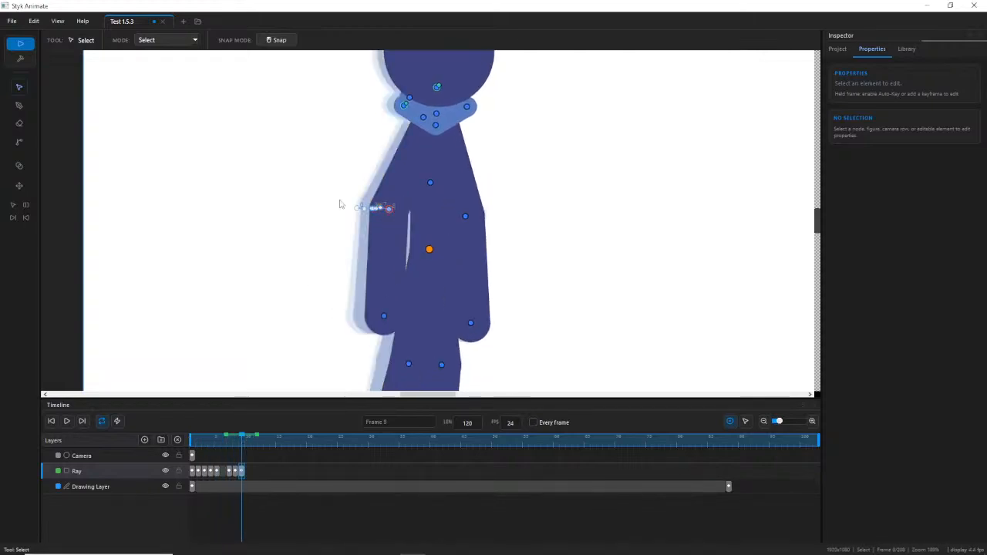
{"action": "scroll", "coordinate": [362, 192], "scroll_direction": "up", "scroll_amount": 2}
{"action": "scroll", "coordinate": [394, 225], "scroll_direction": "up", "scroll_amount": 5}
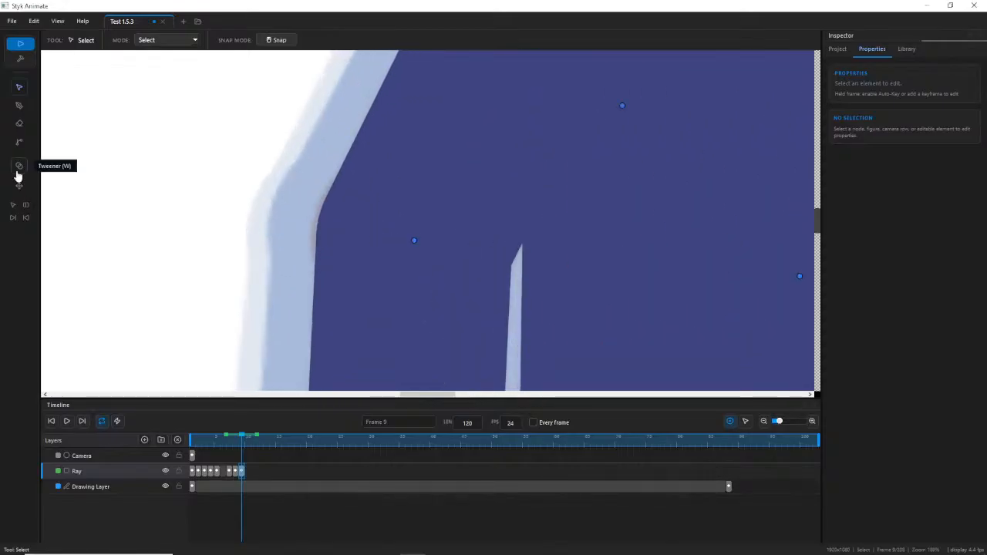
{"action": "scroll", "coordinate": [456, 247], "scroll_direction": "down", "scroll_amount": 6}
{"action": "left_click_drag", "start_coordinate": [523, 289], "coordinate": [446, 201]}
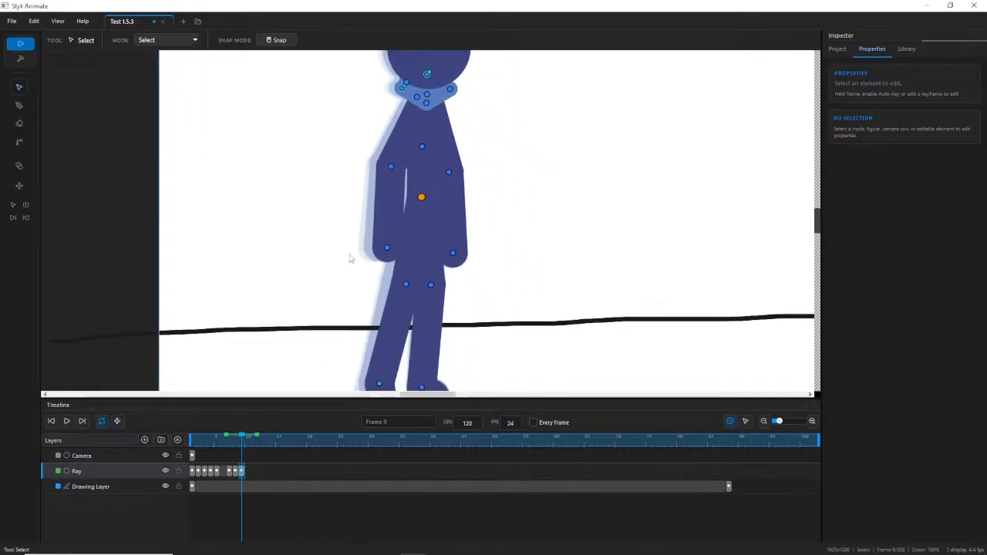
{"action": "left_click_drag", "start_coordinate": [220, 446], "coordinate": [242, 456]}
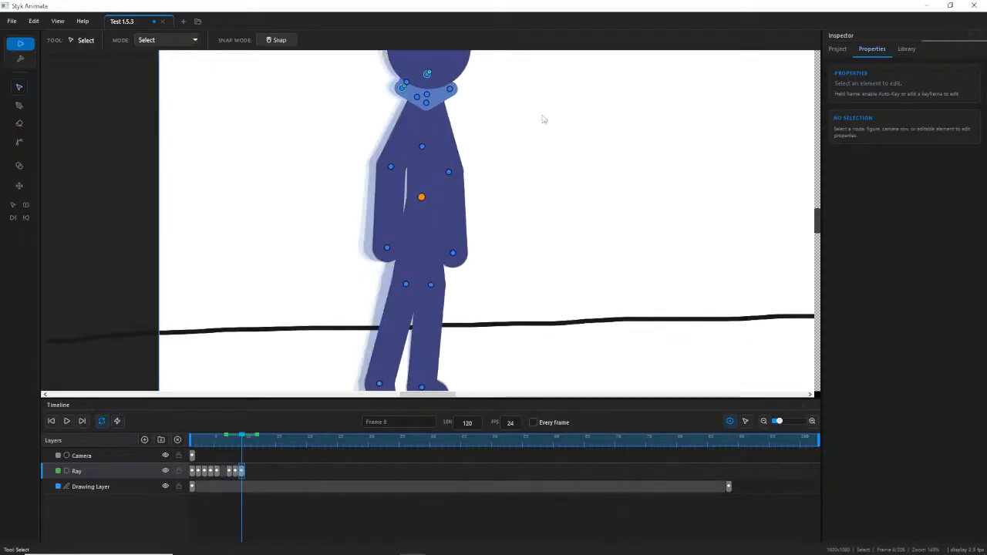
On frame 9, tilt the head slightly right by nudging its top point.
{"action": "left_click_drag", "start_coordinate": [544, 119], "coordinate": [539, 247]}
{"action": "scroll", "coordinate": [458, 139], "scroll_direction": "up", "scroll_amount": 4}
{"action": "left_click_drag", "start_coordinate": [418, 155], "coordinate": [420, 155]}
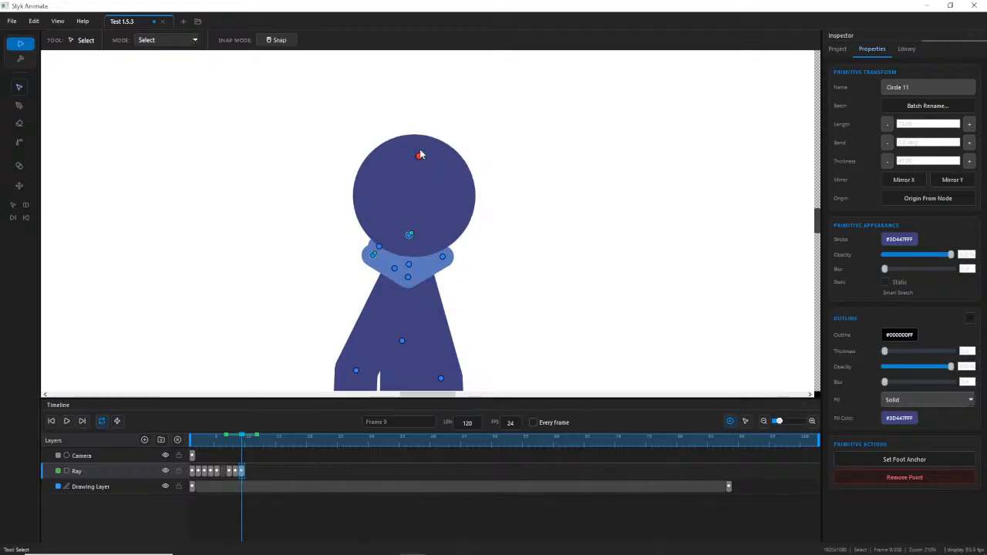
{"action": "left_click", "coordinate": [504, 309]}
Add a Ray keyframe on frame 10 and move the whole figure slightly right and up using its root point.
{"action": "scroll", "coordinate": [505, 308], "scroll_direction": "down", "scroll_amount": 3}
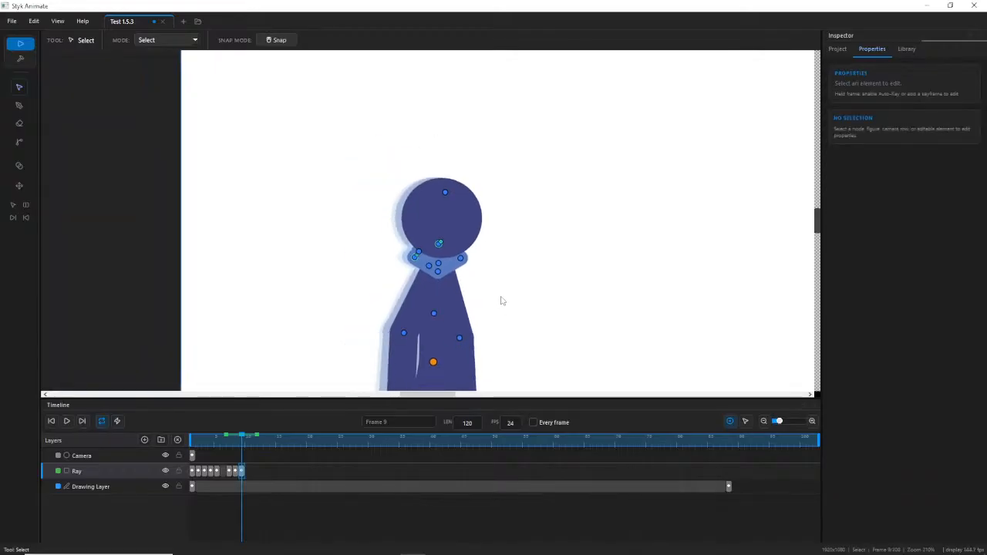
{"action": "mouse_move", "coordinate": [236, 442]}
{"action": "left_mouse_down"}
{"action": "mouse_move", "coordinate": [208, 436]}
{"action": "mouse_move", "coordinate": [252, 450]}
{"action": "left_mouse_up"}
{"action": "scroll", "coordinate": [502, 331], "scroll_direction": "up", "scroll_amount": 3}
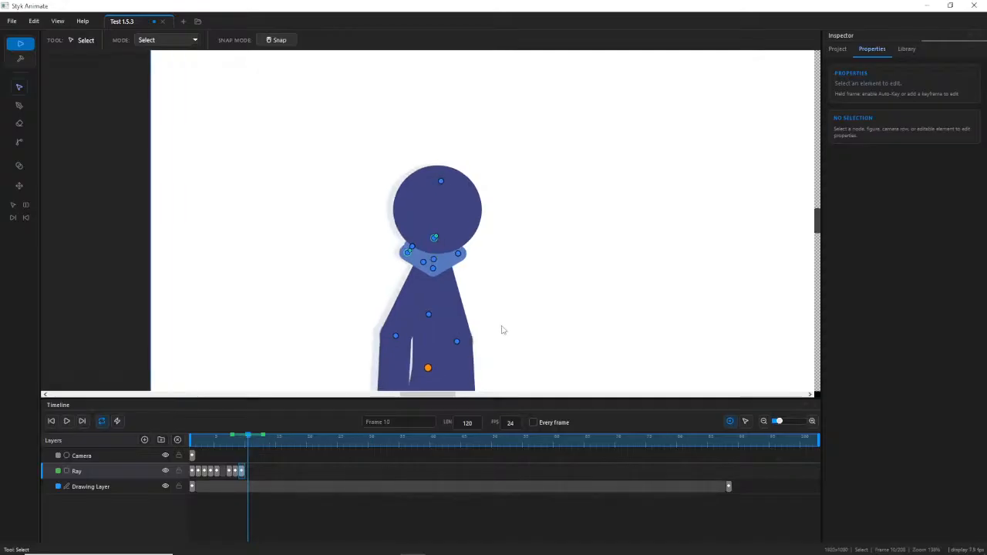
{"action": "key", "text": "F6"}
{"action": "left_click_drag", "start_coordinate": [463, 311], "coordinate": [478, 186]}
{"action": "scroll", "coordinate": [414, 177], "scroll_direction": "up", "scroll_amount": 2}
{"action": "scroll", "coordinate": [417, 180], "scroll_direction": "down", "scroll_amount": 1}
{"action": "scroll", "coordinate": [480, 186], "scroll_direction": "down", "scroll_amount": 1}
{"action": "scroll", "coordinate": [468, 168], "scroll_direction": "up", "scroll_amount": 1}
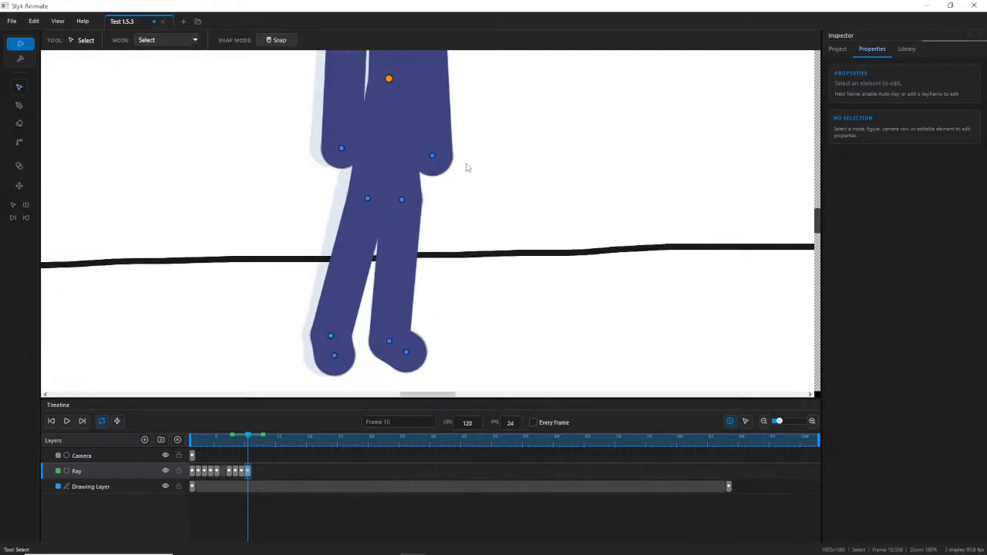
{"action": "left_click", "coordinate": [389, 79]}
{"action": "left_click_drag", "start_coordinate": [391, 79], "coordinate": [400, 81]}
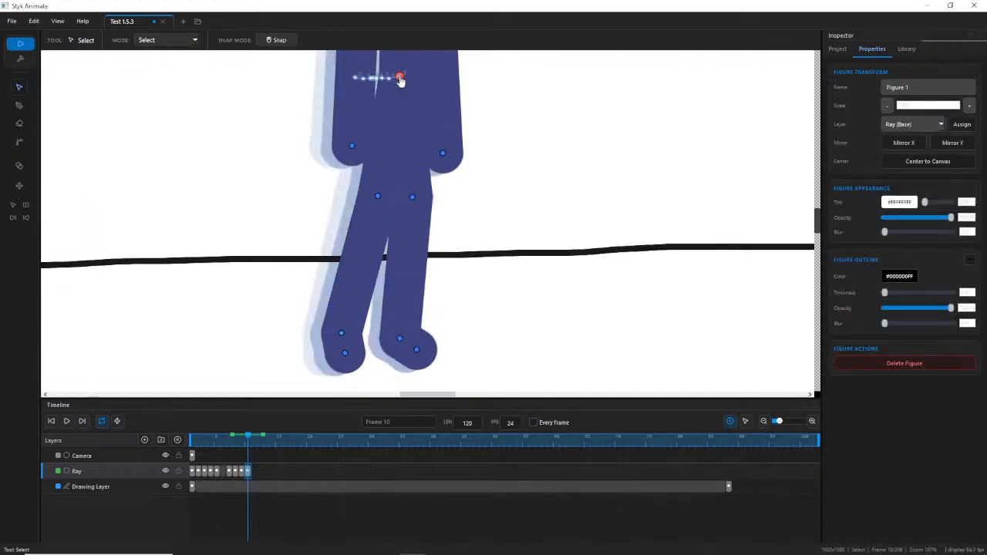
On frame 10, bring the left knee in close beside the right knee and nudge the left toe point slightly right.
{"action": "scroll", "coordinate": [400, 80], "scroll_direction": "up", "scroll_amount": 3}
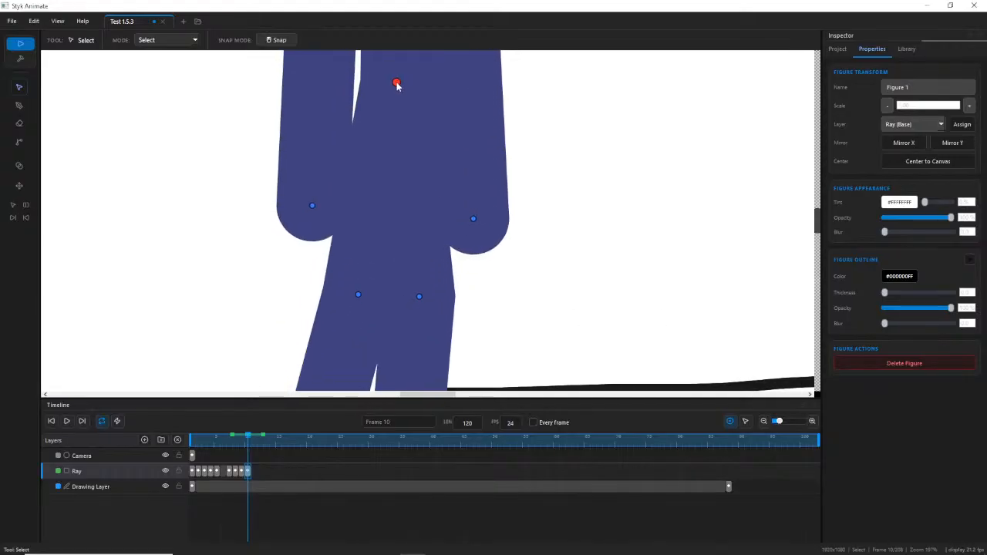
{"action": "scroll", "coordinate": [449, 231], "scroll_direction": "down", "scroll_amount": 3}
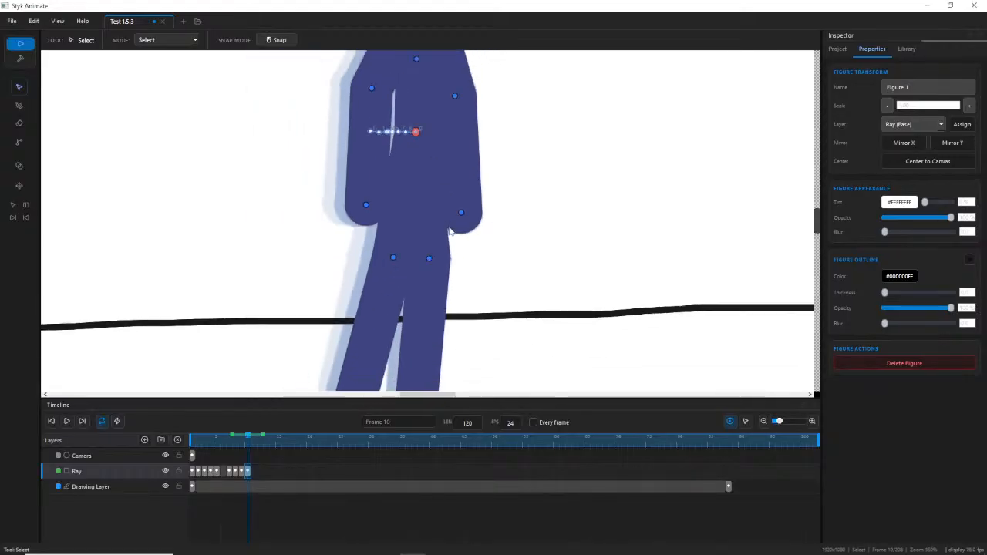
{"action": "left_click_drag", "start_coordinate": [455, 251], "coordinate": [412, 148]}
{"action": "scroll", "coordinate": [455, 155], "scroll_direction": "up", "scroll_amount": 1}
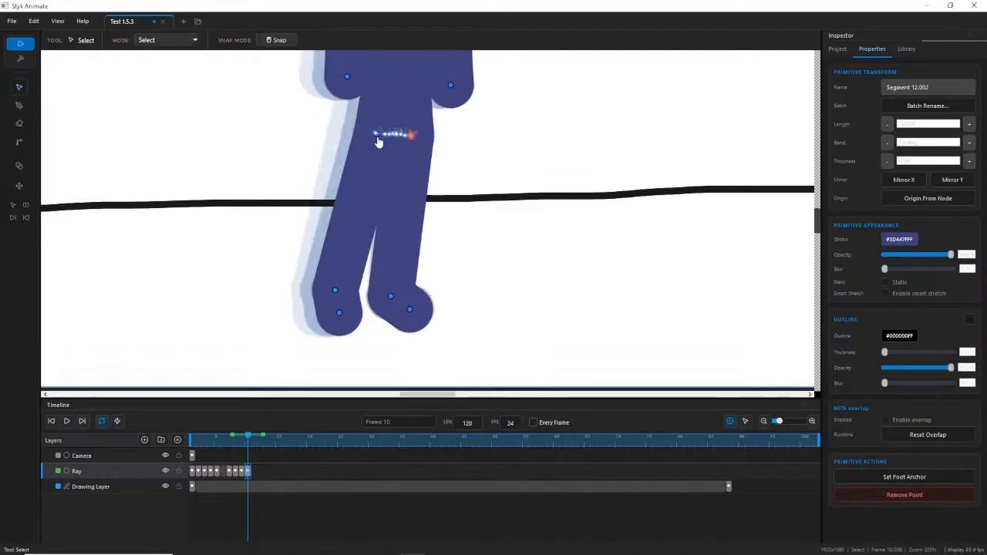
{"action": "left_click_drag", "start_coordinate": [377, 138], "coordinate": [382, 136]}
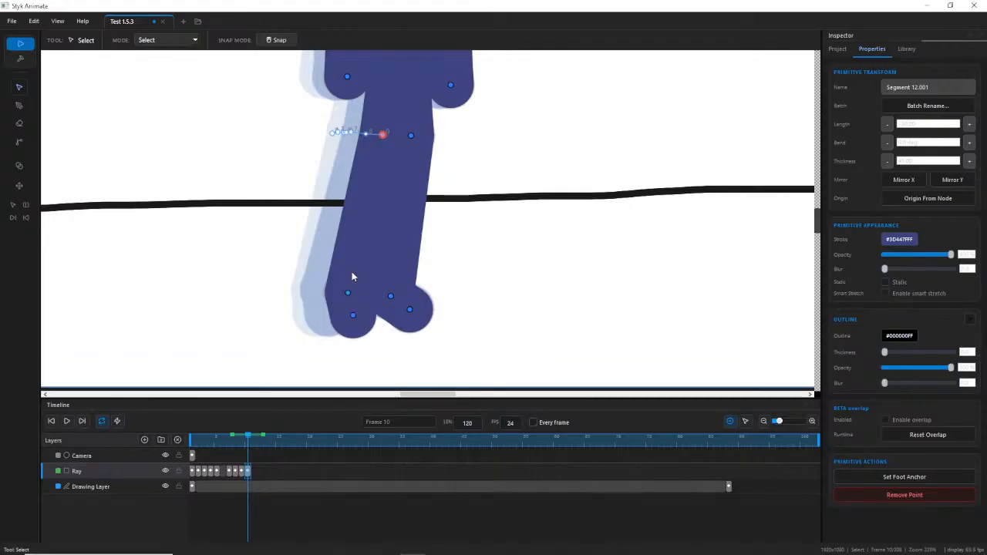
{"action": "left_click_drag", "start_coordinate": [386, 139], "coordinate": [385, 135]}
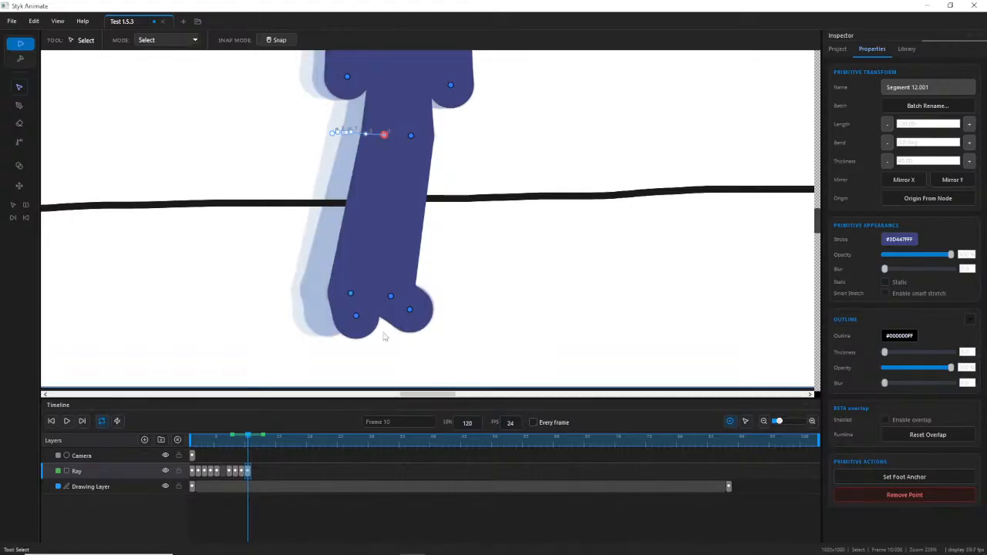
{"action": "left_click_drag", "start_coordinate": [356, 317], "coordinate": [359, 318]}
{"action": "left_click", "coordinate": [496, 211]}
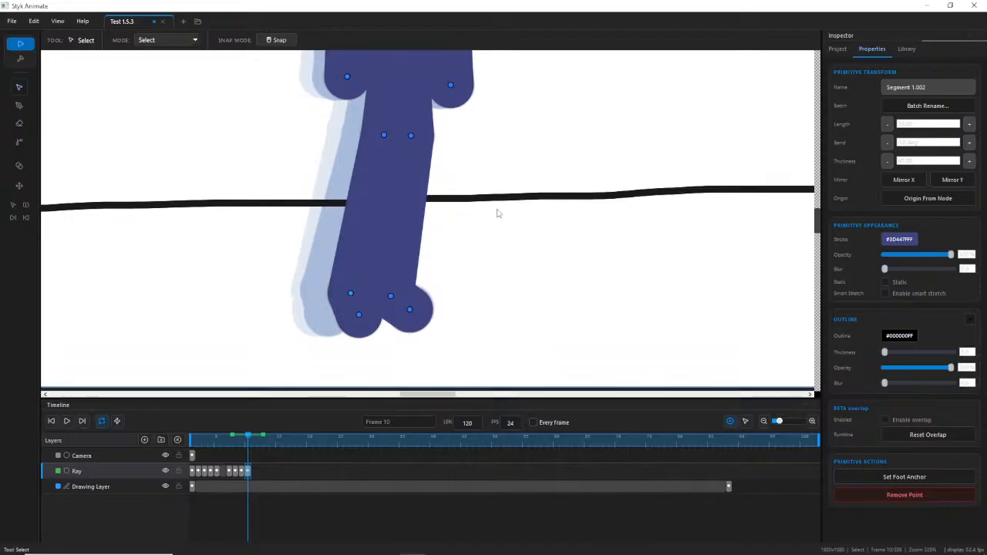
On frame 10, move the right elbow in toward the torso and swing the right hand back slightly outward.
{"action": "left_click_drag", "start_coordinate": [491, 182], "coordinate": [483, 297]}
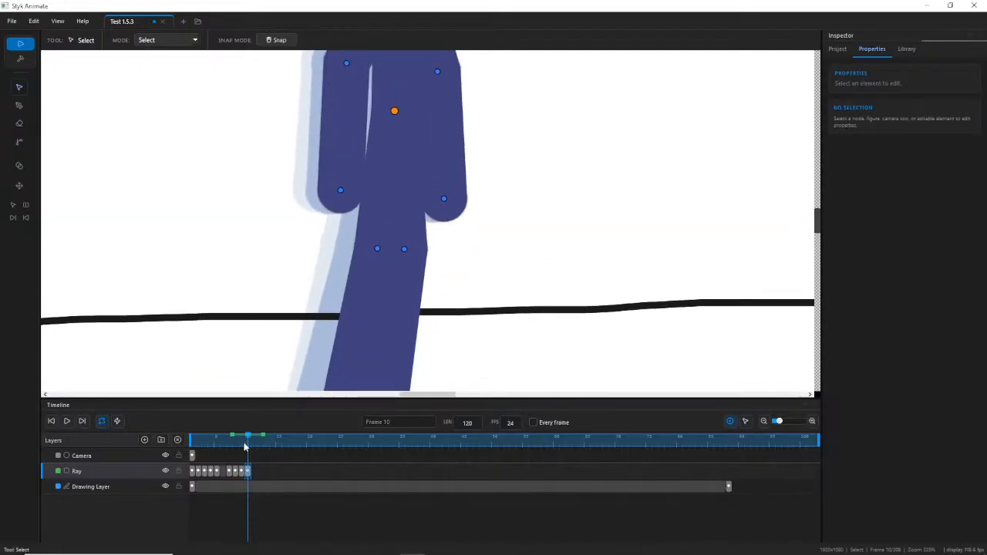
{"action": "mouse_move", "coordinate": [245, 446]}
{"action": "left_mouse_down"}
{"action": "mouse_move", "coordinate": [219, 436]}
{"action": "mouse_move", "coordinate": [251, 439]}
{"action": "left_mouse_up"}
{"action": "left_click_drag", "start_coordinate": [438, 79], "coordinate": [426, 84]}
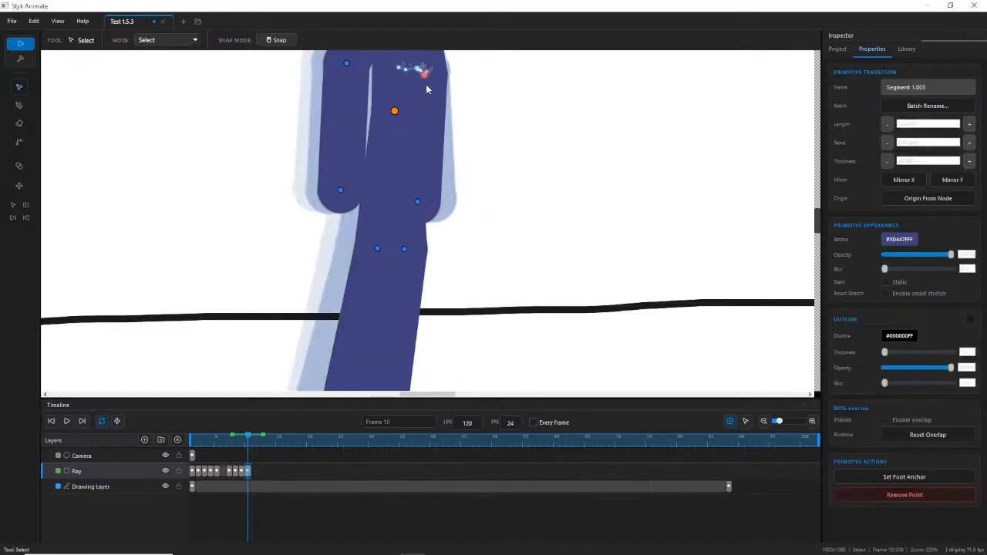
{"action": "left_click", "coordinate": [430, 202]}
{"action": "left_click_drag", "start_coordinate": [431, 215], "coordinate": [436, 214]}
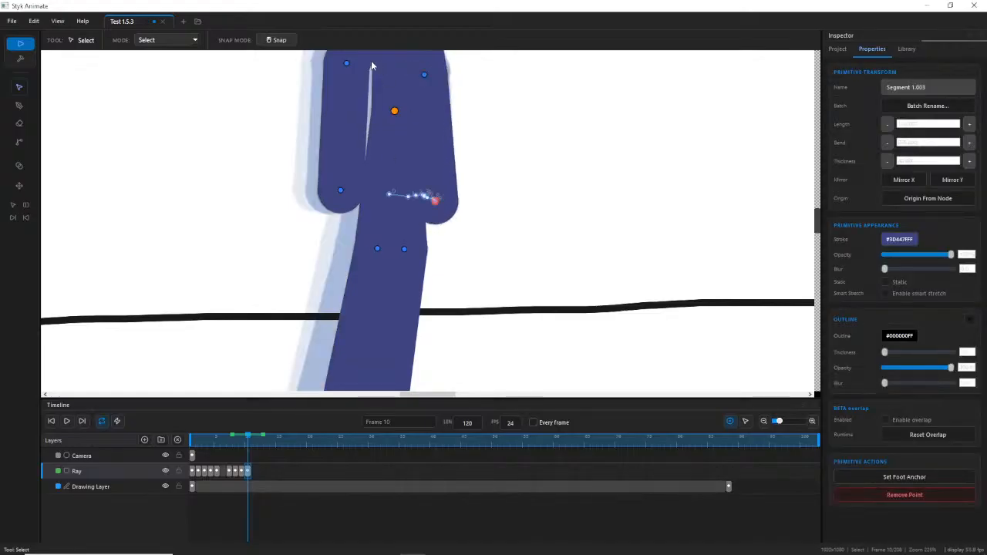
On frame 10, move the left elbow inward and swing the left hand in over the torso toward the hips.
{"action": "left_click_drag", "start_coordinate": [344, 69], "coordinate": [353, 73]}
{"action": "left_click_drag", "start_coordinate": [358, 200], "coordinate": [372, 197]}
{"action": "scroll", "coordinate": [438, 155], "scroll_direction": "down", "scroll_amount": 1}
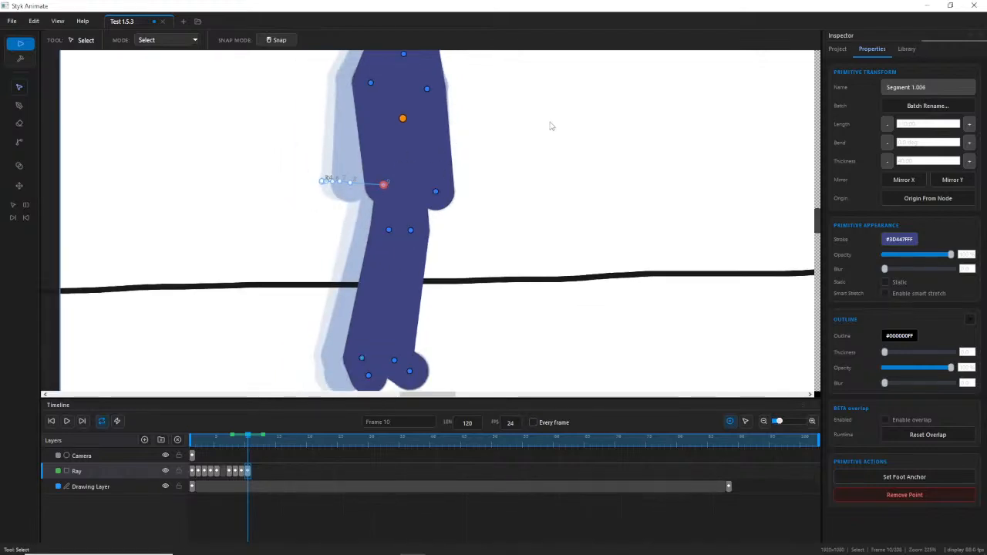
{"action": "left_click_drag", "start_coordinate": [549, 128], "coordinate": [316, 232]}
{"action": "scroll", "coordinate": [584, 192], "scroll_direction": "down", "scroll_amount": 8}
{"action": "left_click_drag", "start_coordinate": [721, 198], "coordinate": [534, 236]}
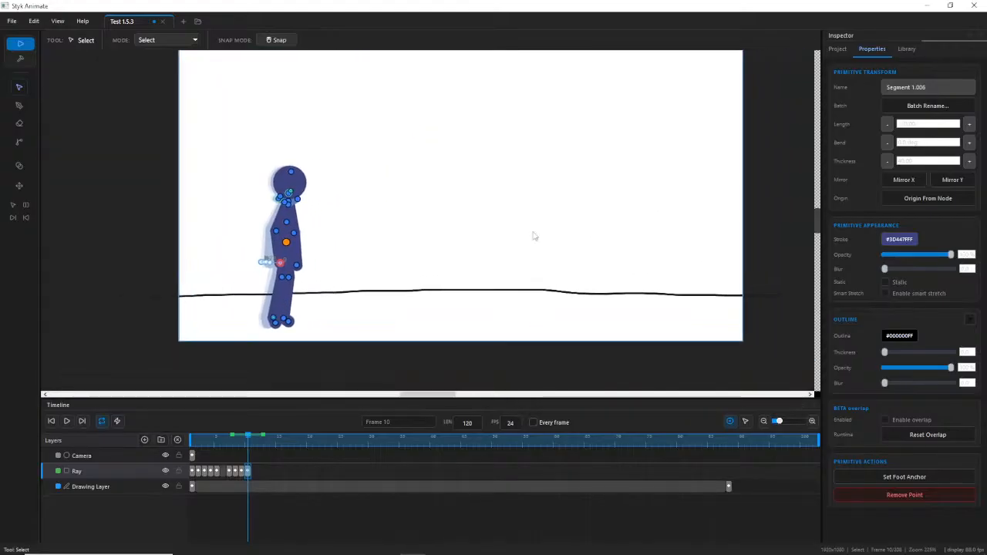
{"action": "scroll", "coordinate": [548, 220], "scroll_direction": "up", "scroll_amount": 3}
{"action": "left_click", "coordinate": [572, 263]}
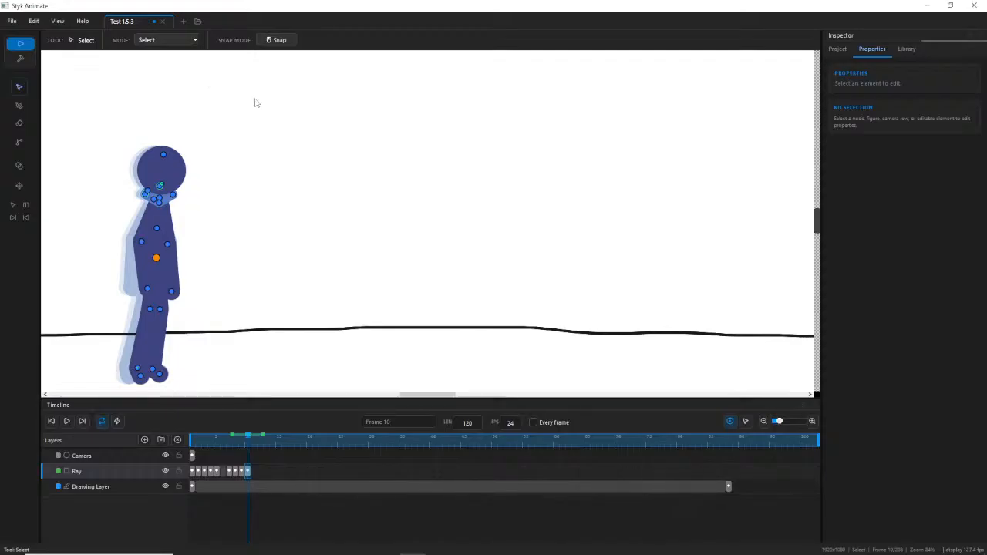
{"action": "scroll", "coordinate": [652, 126], "scroll_direction": "down", "scroll_amount": 5}
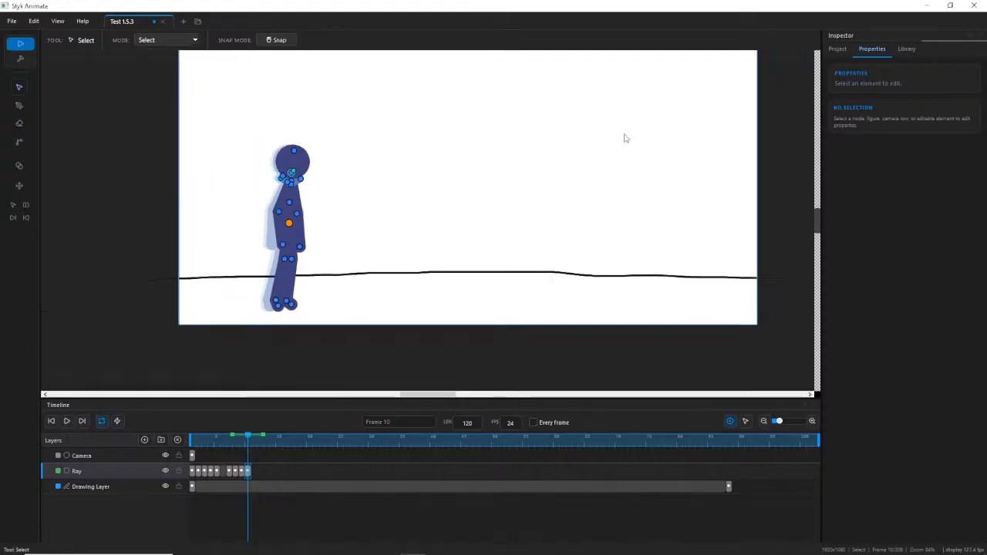
{"action": "left_click_drag", "start_coordinate": [626, 138], "coordinate": [572, 182]}
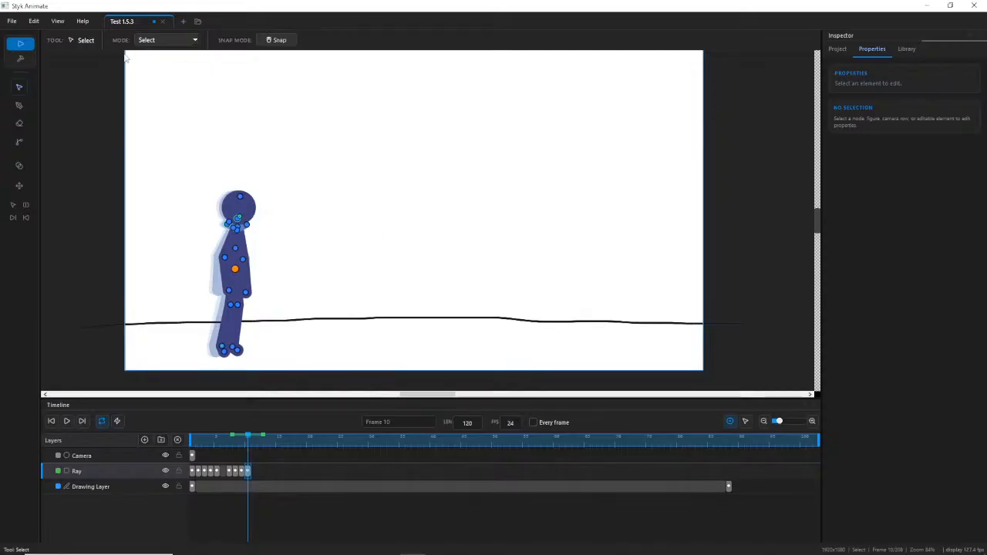
{"action": "left_click", "coordinate": [20, 60]}
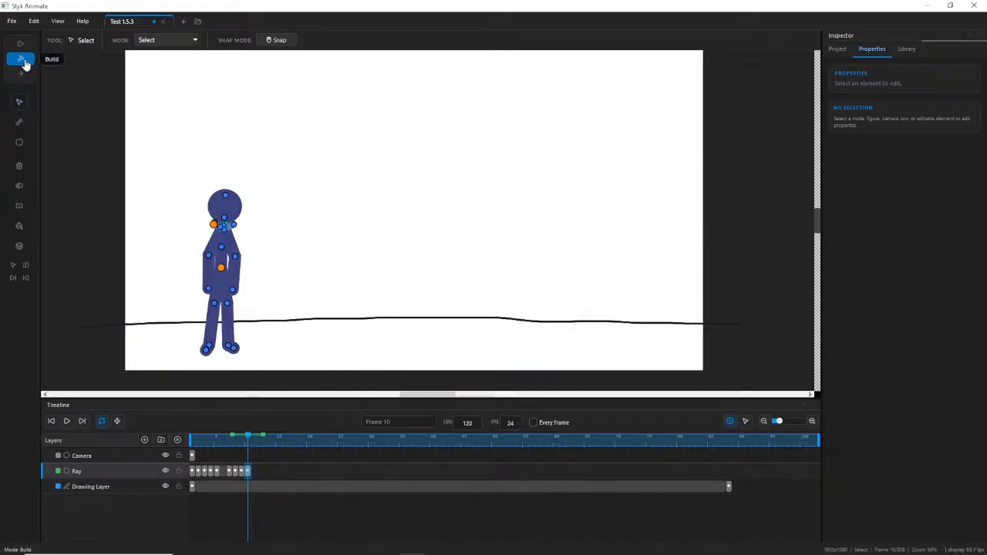
{"action": "left_click", "coordinate": [12, 23]}
{"action": "left_click", "coordinate": [12, 23]}
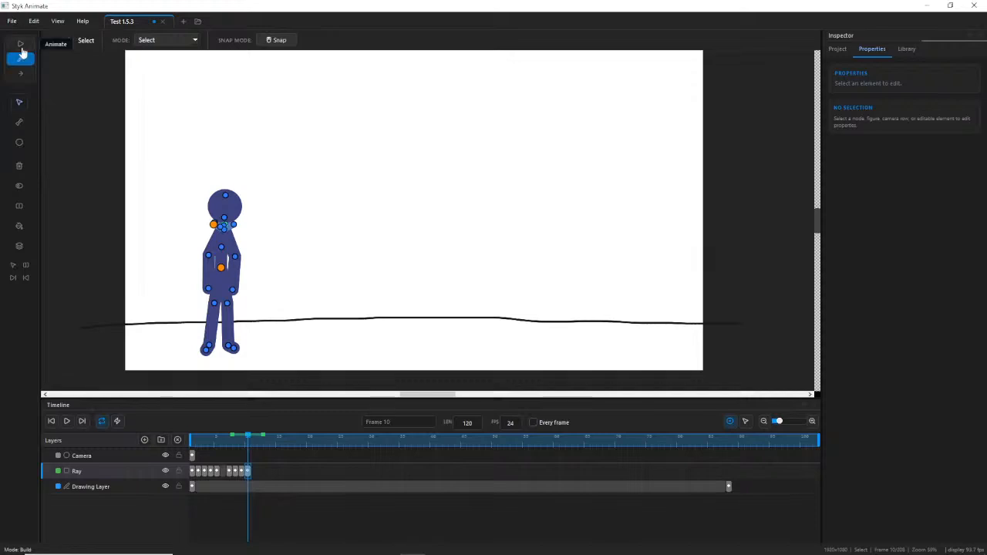
{"action": "left_click", "coordinate": [20, 44]}
Start a figure import and browse to Program Files (x86) on Local Disk (C:).
{"action": "left_click", "coordinate": [11, 21]}
{"action": "left_click", "coordinate": [38, 67]}
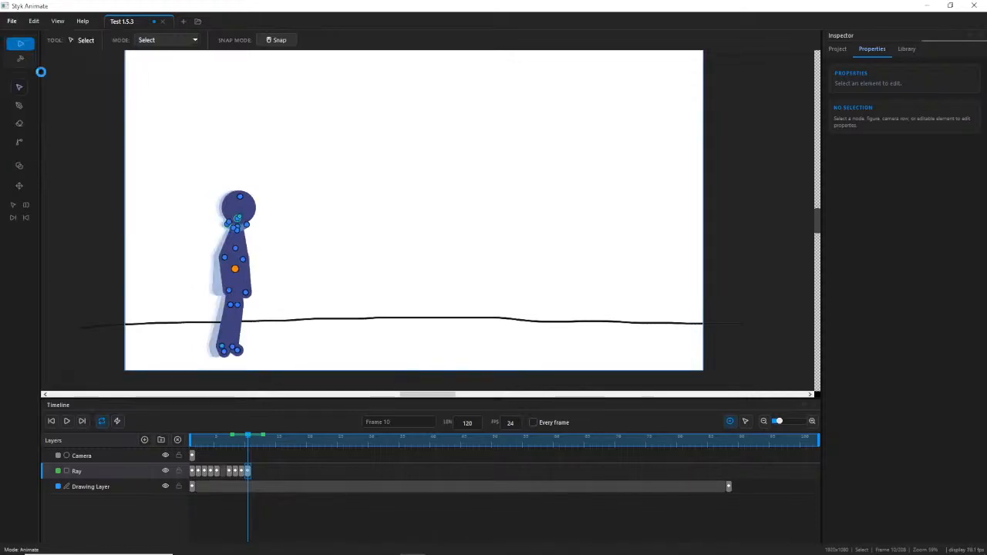
{"action": "scroll", "coordinate": [52, 166], "scroll_direction": "up", "scroll_amount": 3}
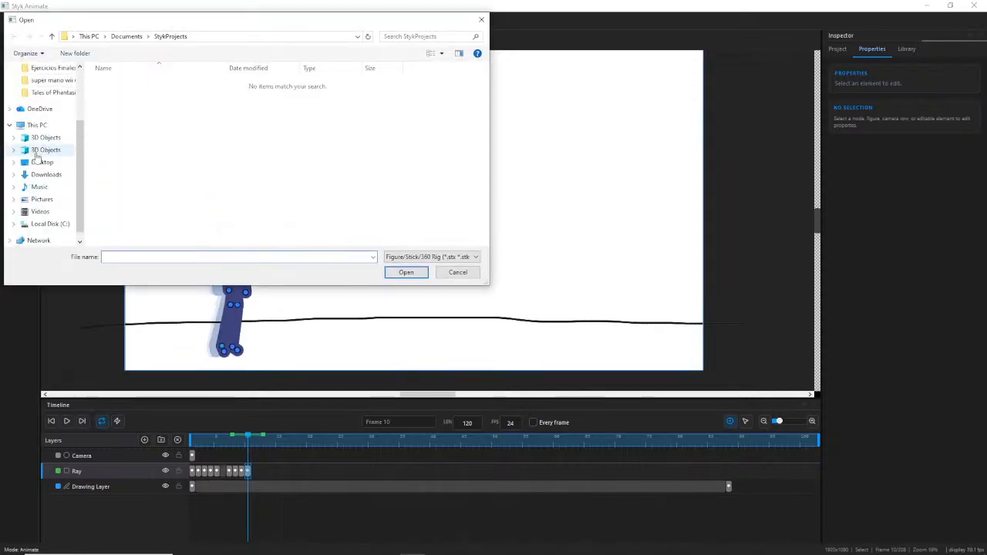
{"action": "left_click", "coordinate": [52, 163]}
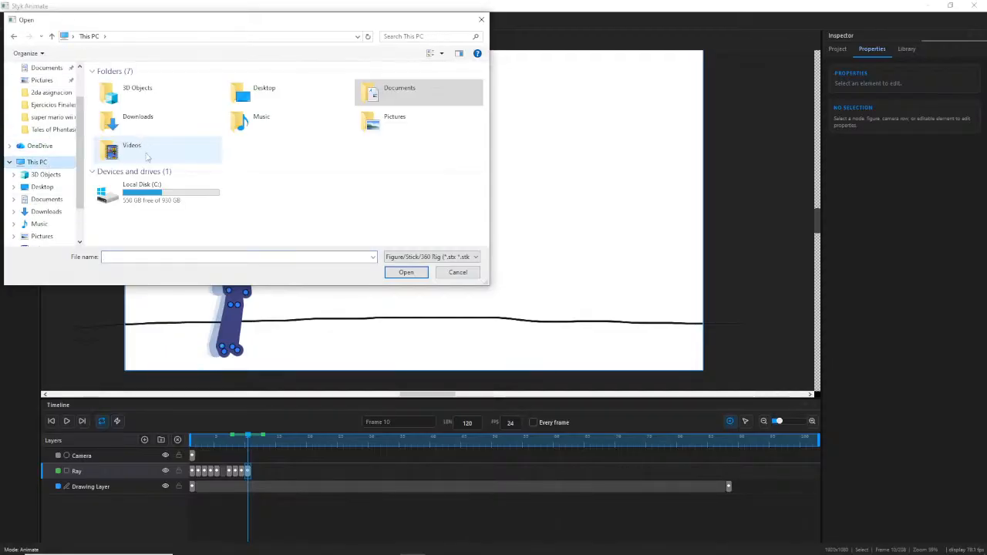
{"action": "double_click", "coordinate": [127, 231]}
{"action": "double_click", "coordinate": [142, 177]}
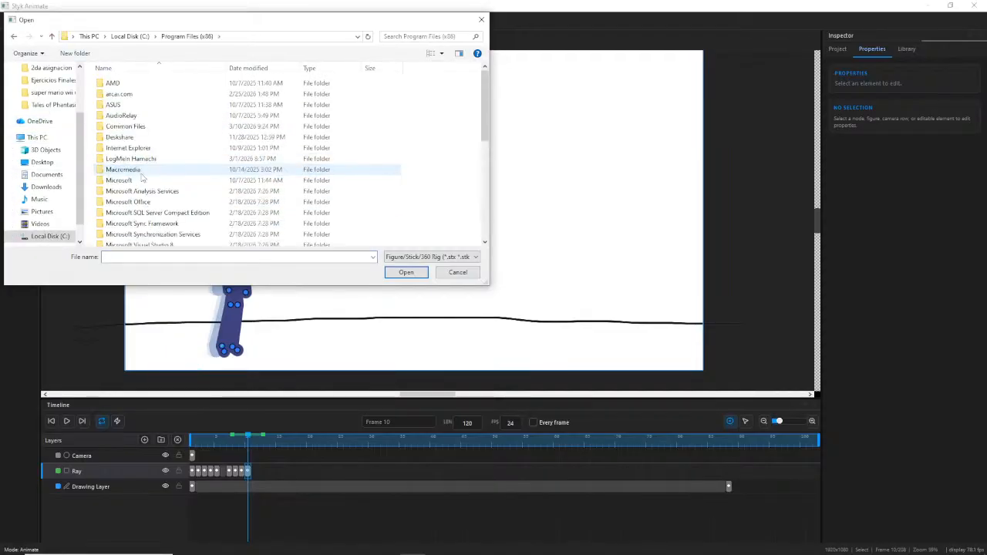
Find and open the Pivot Animator v5 folder within Program Files (x86).
{"action": "scroll", "coordinate": [146, 185], "scroll_direction": "down", "scroll_amount": 5}
{"action": "scroll", "coordinate": [150, 193], "scroll_direction": "up", "scroll_amount": 5}
{"action": "scroll", "coordinate": [152, 196], "scroll_direction": "down", "scroll_amount": 6}
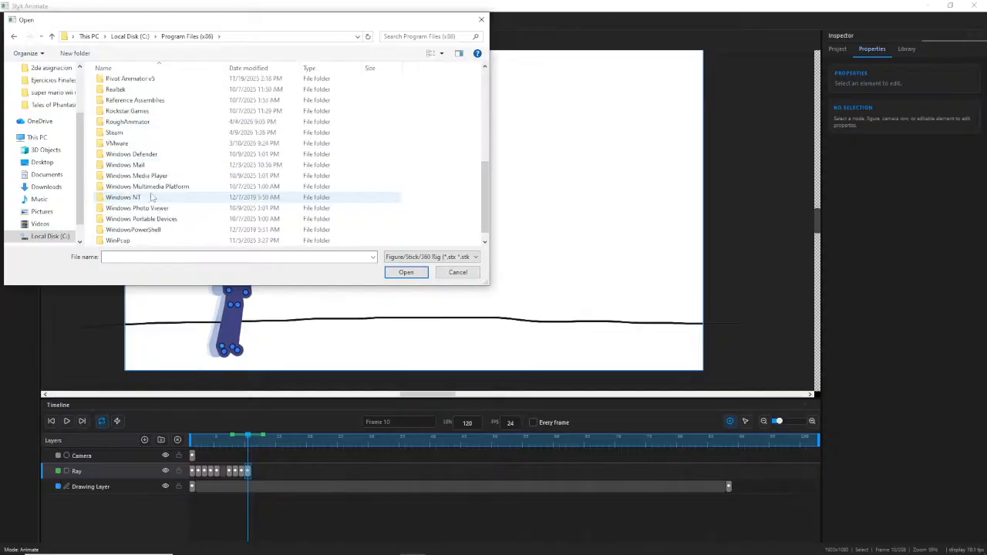
{"action": "scroll", "coordinate": [152, 189], "scroll_direction": "up", "scroll_amount": 4}
{"action": "scroll", "coordinate": [156, 187], "scroll_direction": "down", "scroll_amount": 3}
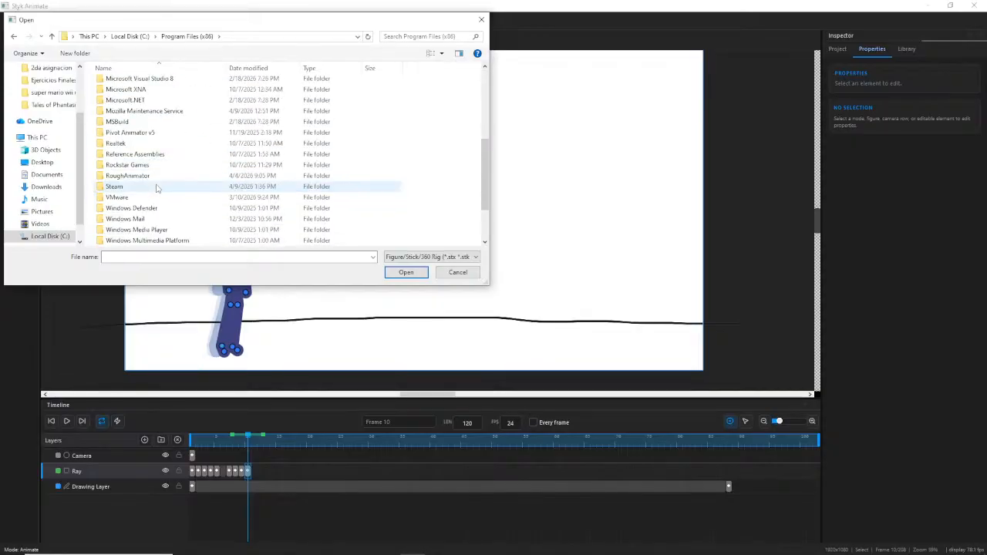
{"action": "left_click", "coordinate": [160, 187]}
{"action": "key", "text": "p"}
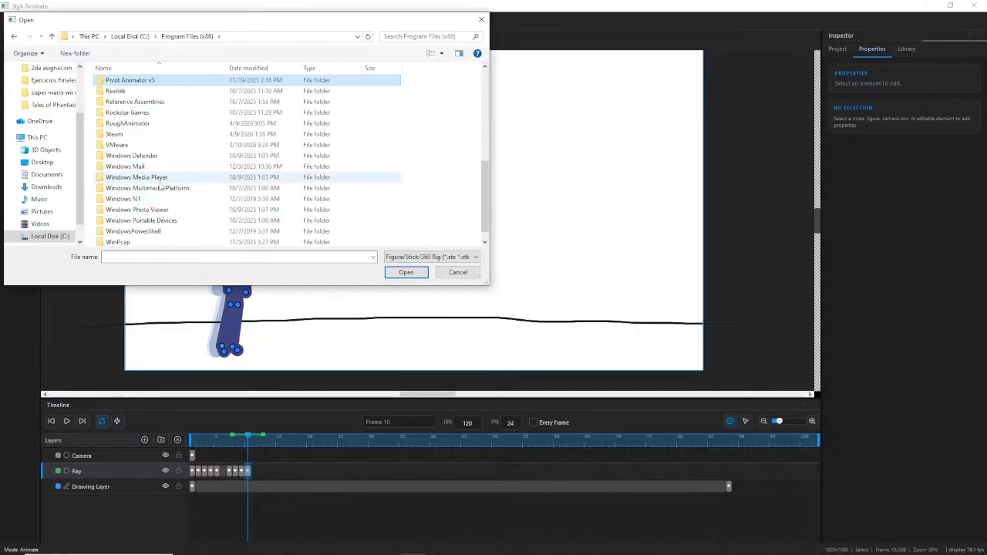
{"action": "double_click", "coordinate": [147, 83]}
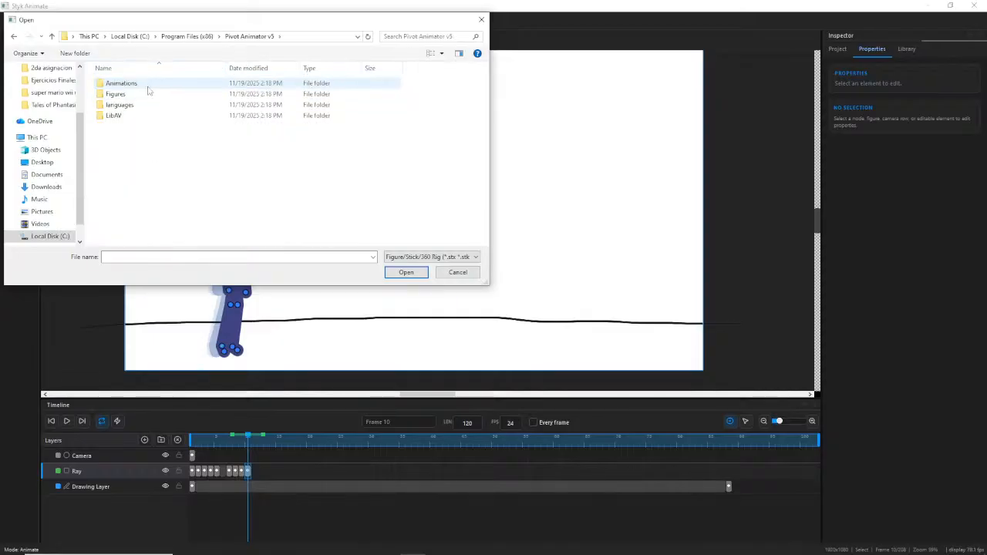
Import the default_pivot2 figure from the Legacy subfolder of the Pivot Animator v5 Figures folder.
{"action": "double_click", "coordinate": [149, 94]}
{"action": "left_click", "coordinate": [146, 169]}
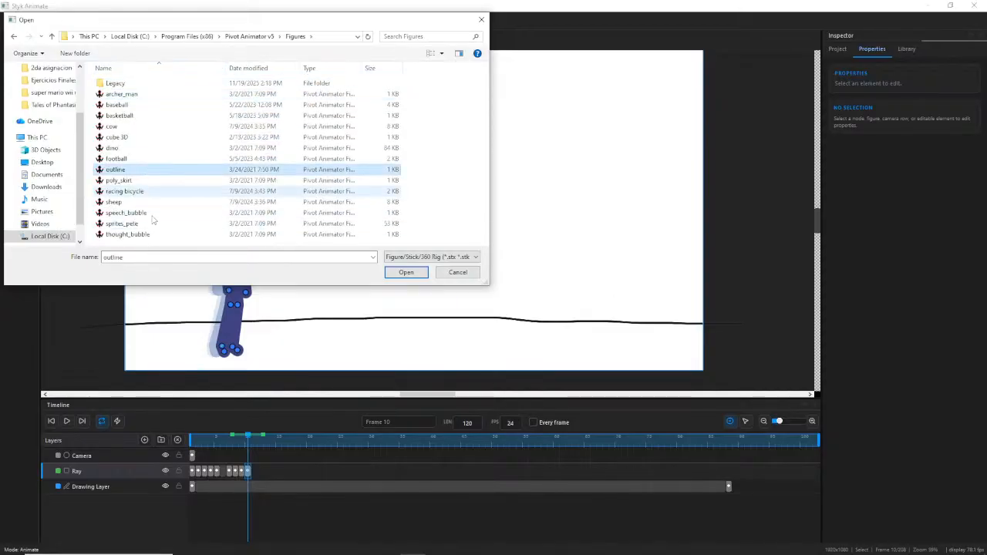
{"action": "double_click", "coordinate": [115, 83]}
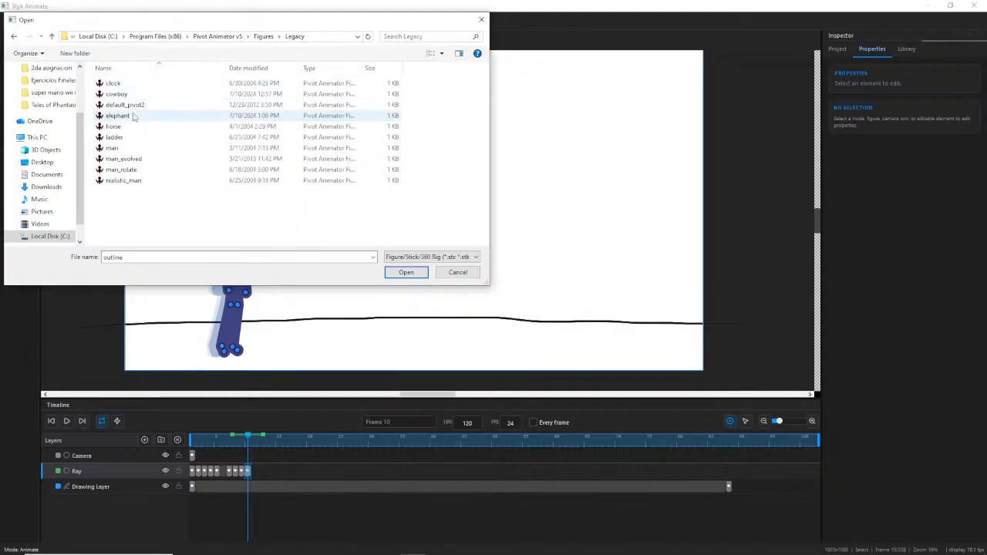
{"action": "double_click", "coordinate": [142, 107]}
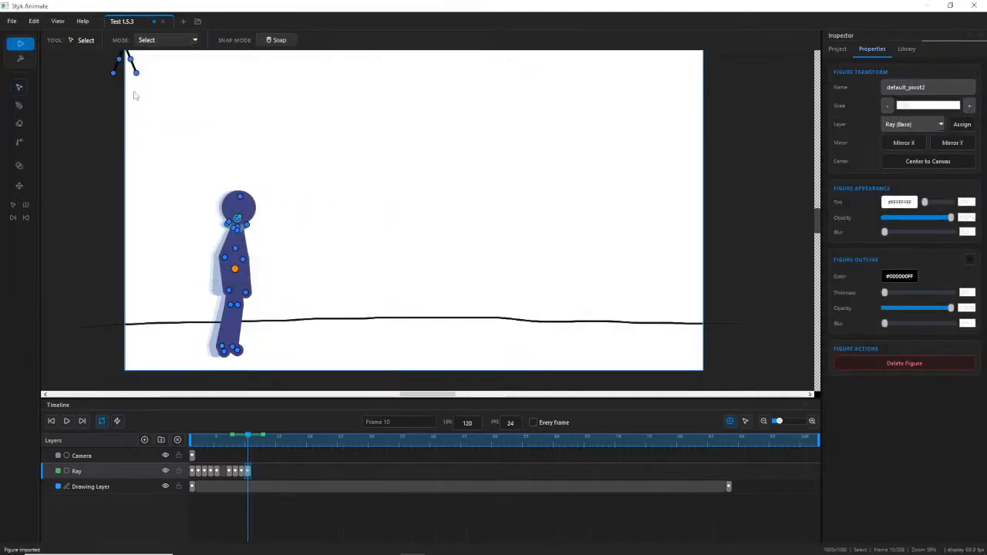
Move the imported default_pivot2 figure from the canvas corner into the open area to the right of Ray.
{"action": "scroll", "coordinate": [132, 92], "scroll_direction": "up", "scroll_amount": 2}
{"action": "left_click_drag", "start_coordinate": [127, 58], "coordinate": [589, 340]}
{"action": "scroll", "coordinate": [670, 342], "scroll_direction": "up", "scroll_amount": 1}
{"action": "left_click_drag", "start_coordinate": [608, 249], "coordinate": [469, 139]}
{"action": "scroll", "coordinate": [469, 138], "scroll_direction": "down", "scroll_amount": 1}
{"action": "scroll", "coordinate": [458, 212], "scroll_direction": "down", "scroll_amount": 1}
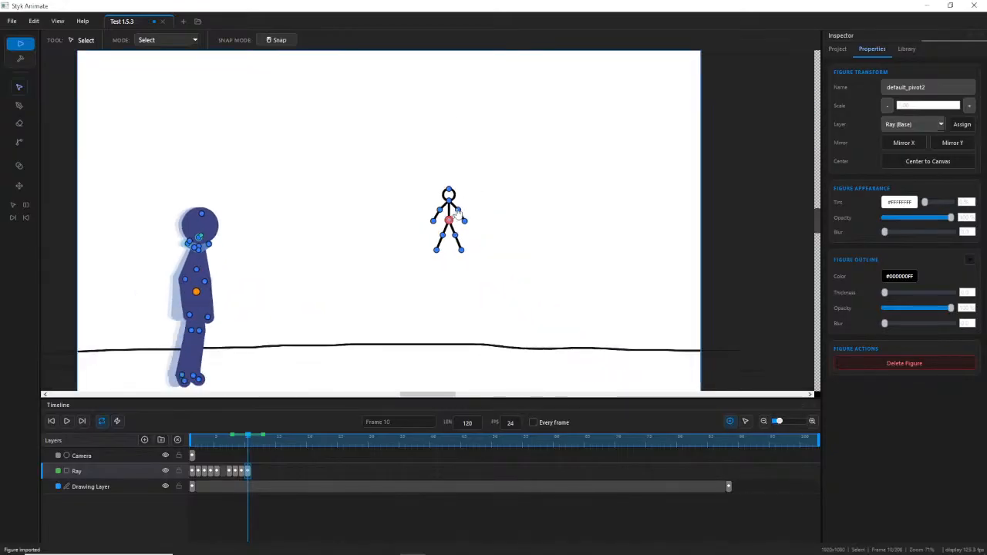
Lower the default_pivot2 figure toward the ground line and enlarge it to nearly Ray's height.
{"action": "left_click_drag", "start_coordinate": [449, 223], "coordinate": [483, 273]}
{"action": "scroll", "coordinate": [493, 279], "scroll_direction": "down", "scroll_amount": 2}
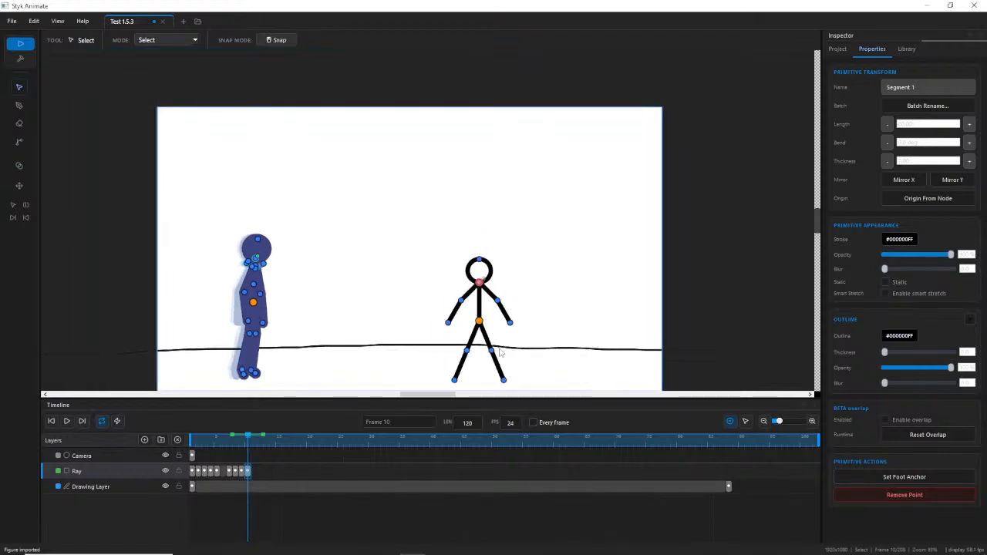
{"action": "scroll", "coordinate": [502, 284], "scroll_direction": "up", "scroll_amount": 2}
{"action": "left_click", "coordinate": [463, 262]}
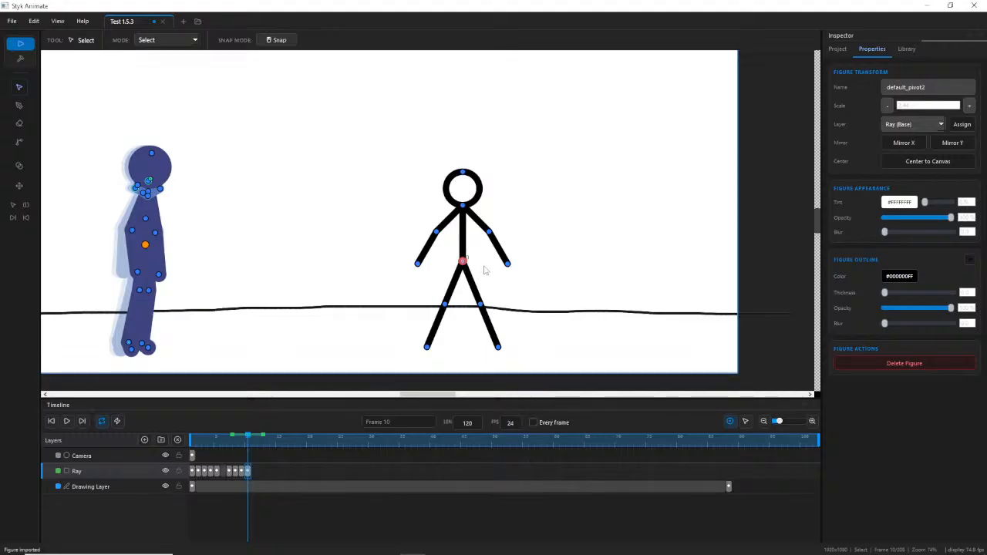
{"action": "left_click", "coordinate": [485, 270]}
{"action": "scroll", "coordinate": [484, 270], "scroll_direction": "up", "scroll_amount": 2}
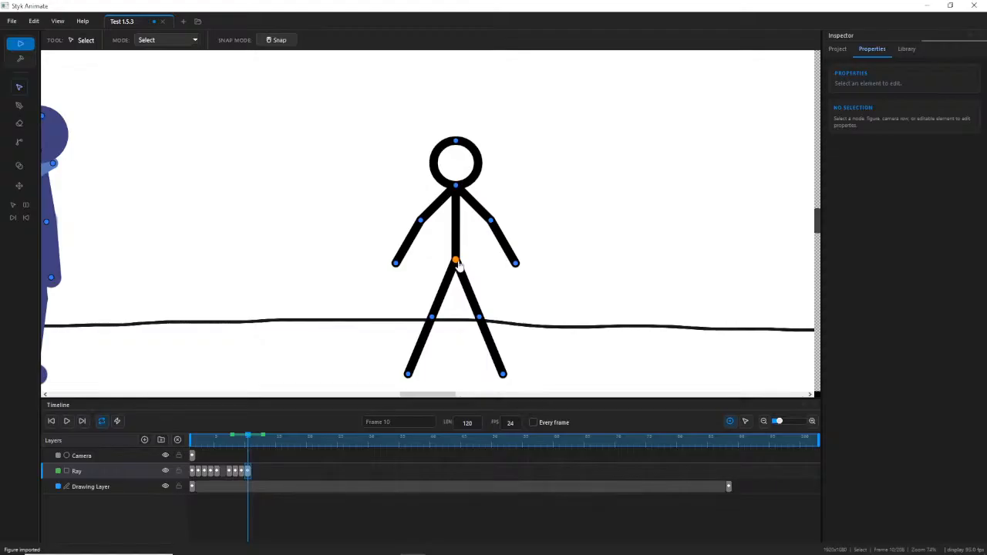
{"action": "scroll", "coordinate": [457, 265], "scroll_direction": "down", "scroll_amount": 2}
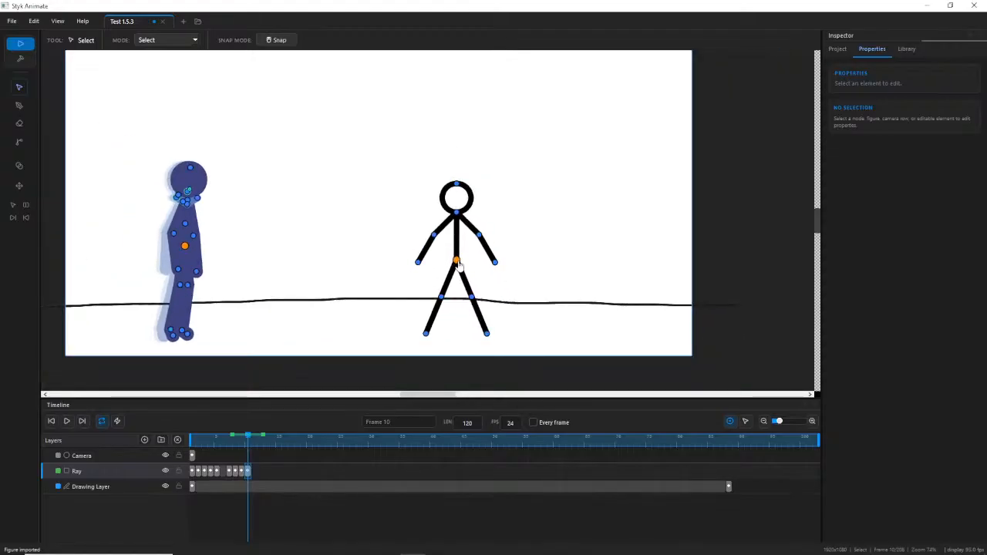
{"action": "scroll", "coordinate": [300, 204], "scroll_direction": "up", "scroll_amount": 1}
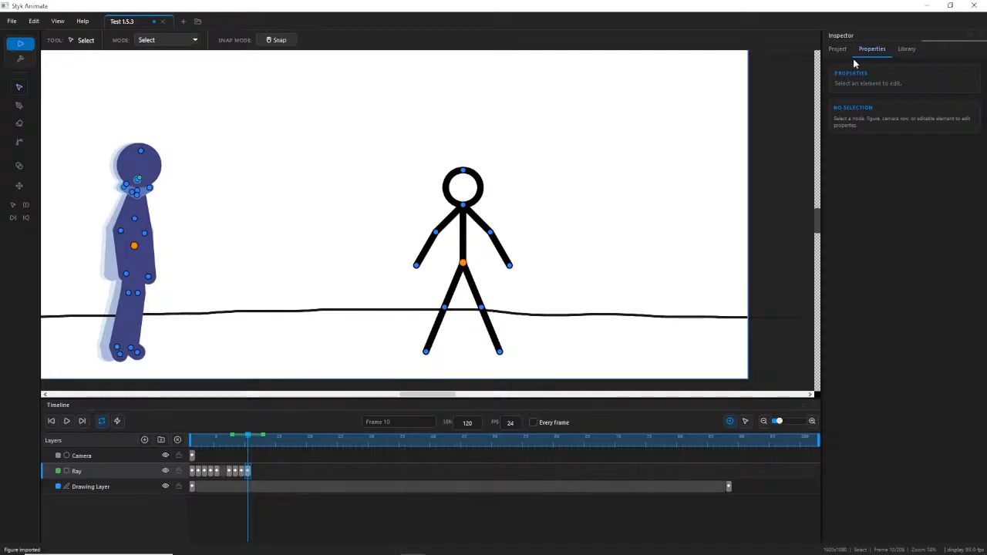
Check the StykAnimate Library and StykProjects folders in Documents for importable figures, and leave without importing.
{"action": "left_click", "coordinate": [11, 21]}
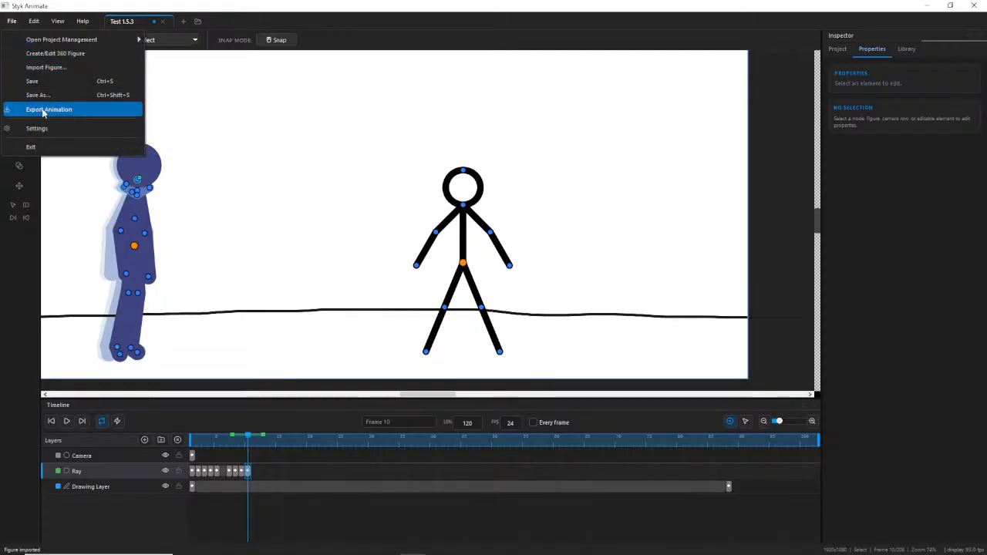
{"action": "left_click", "coordinate": [53, 67]}
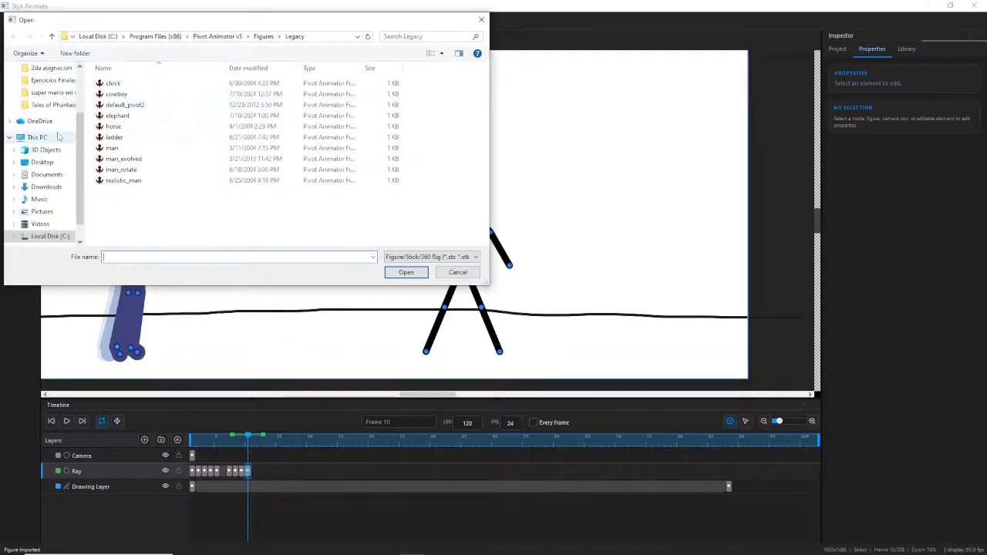
{"action": "scroll", "coordinate": [54, 131], "scroll_direction": "up", "scroll_amount": 2}
{"action": "left_click", "coordinate": [47, 113]}
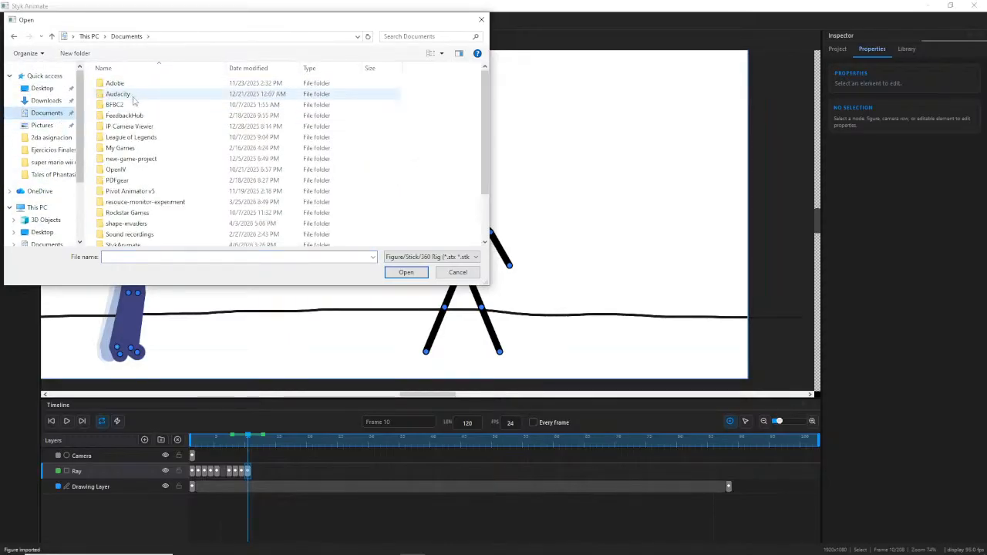
{"action": "scroll", "coordinate": [139, 135], "scroll_direction": "down", "scroll_amount": 3}
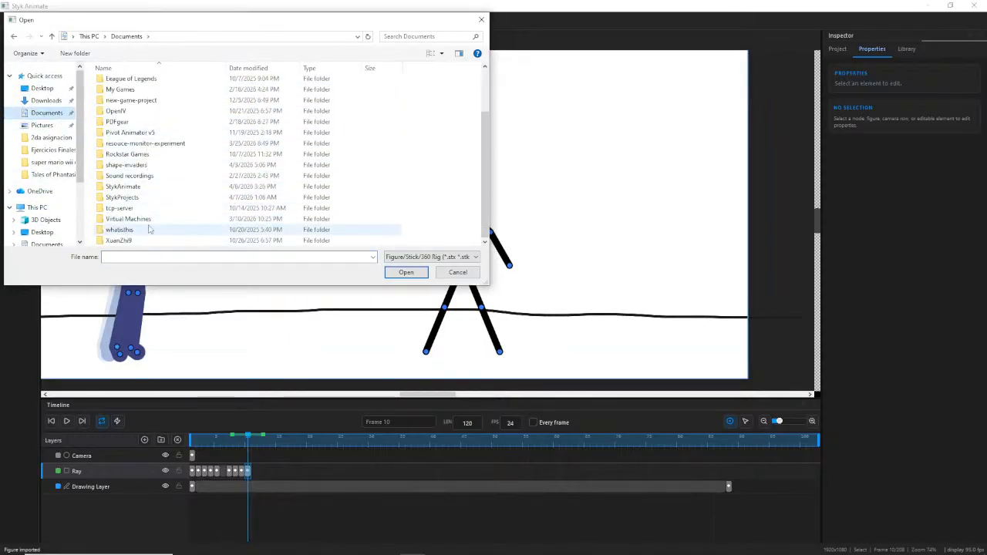
{"action": "double_click", "coordinate": [151, 188]}
{"action": "double_click", "coordinate": [134, 84]}
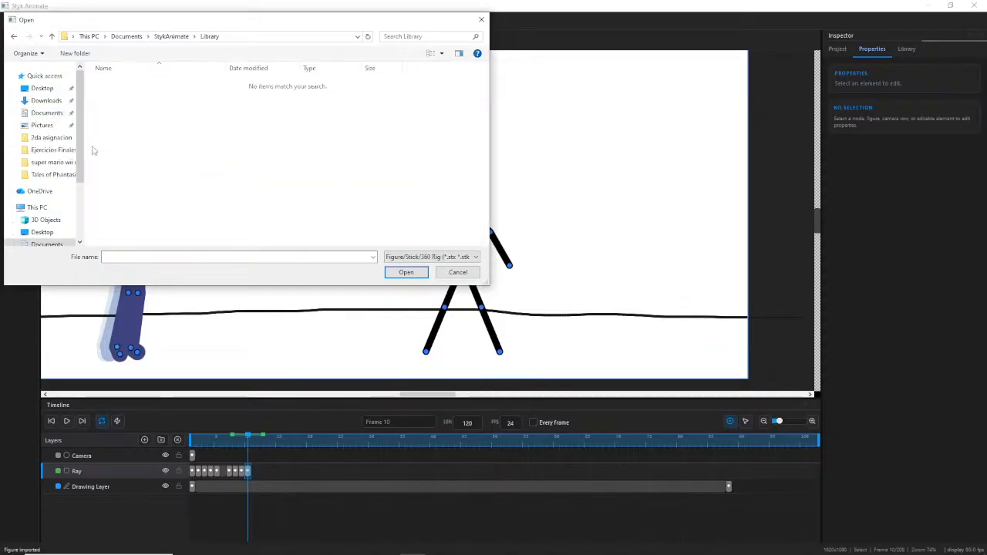
{"action": "left_click", "coordinate": [14, 37]}
{"action": "left_click", "coordinate": [14, 36]}
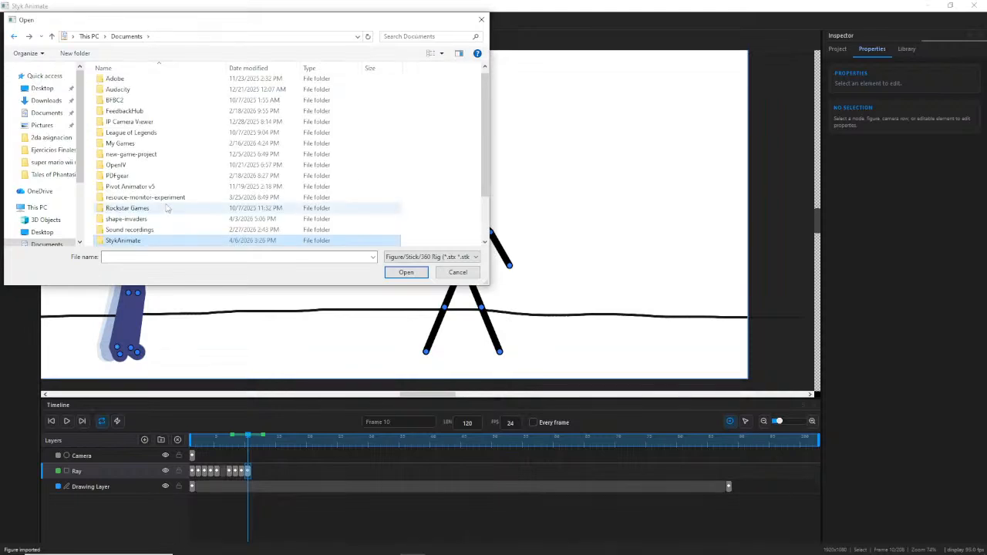
{"action": "double_click", "coordinate": [145, 198]}
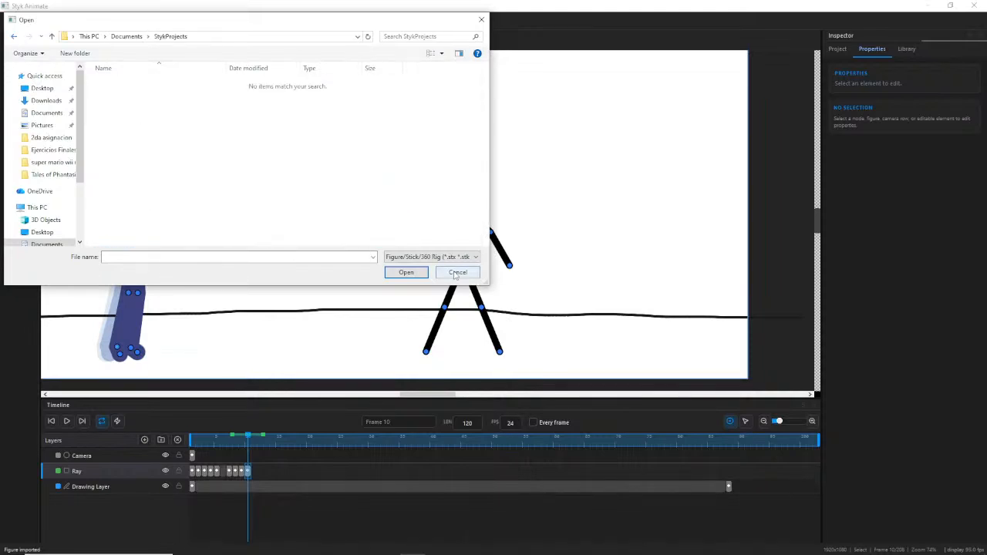
{"action": "left_click", "coordinate": [456, 273]}
{"action": "left_click", "coordinate": [11, 21]}
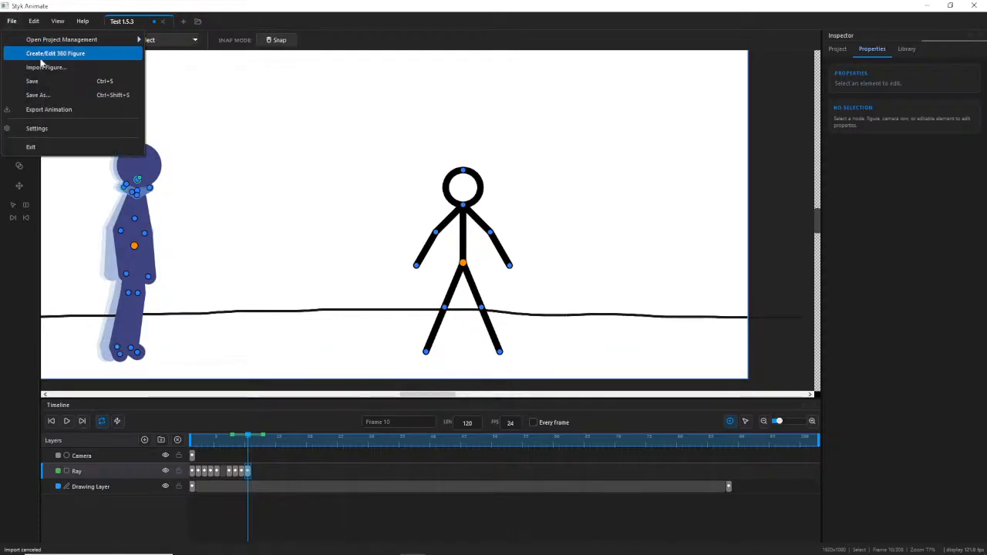
{"action": "mouse_move", "coordinate": [59, 50]}
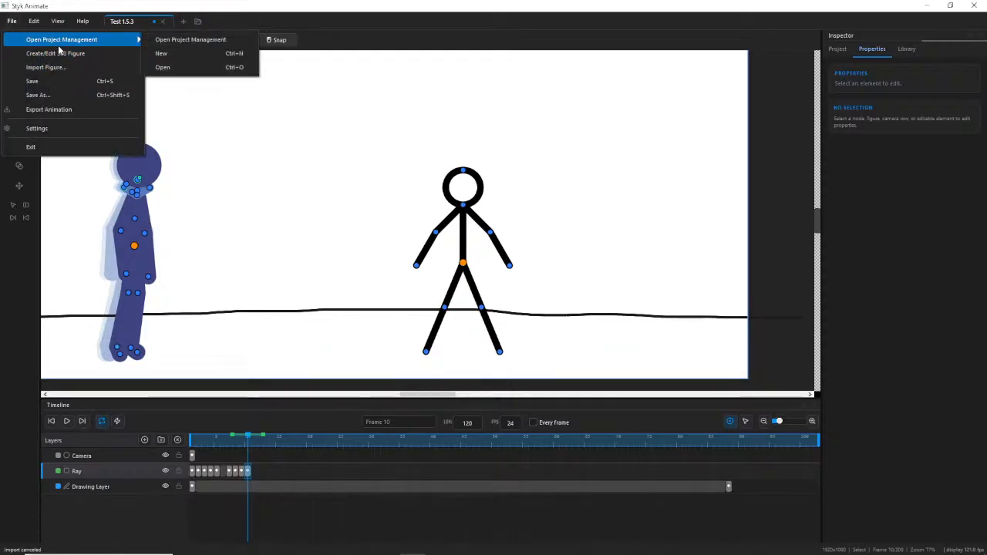
{"action": "left_click", "coordinate": [180, 66]}
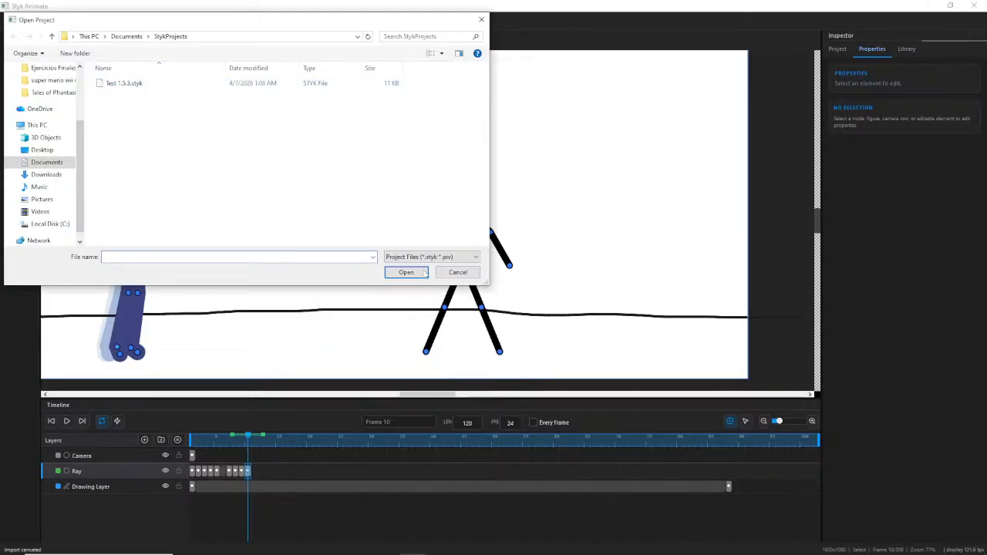
{"action": "left_click", "coordinate": [467, 271]}
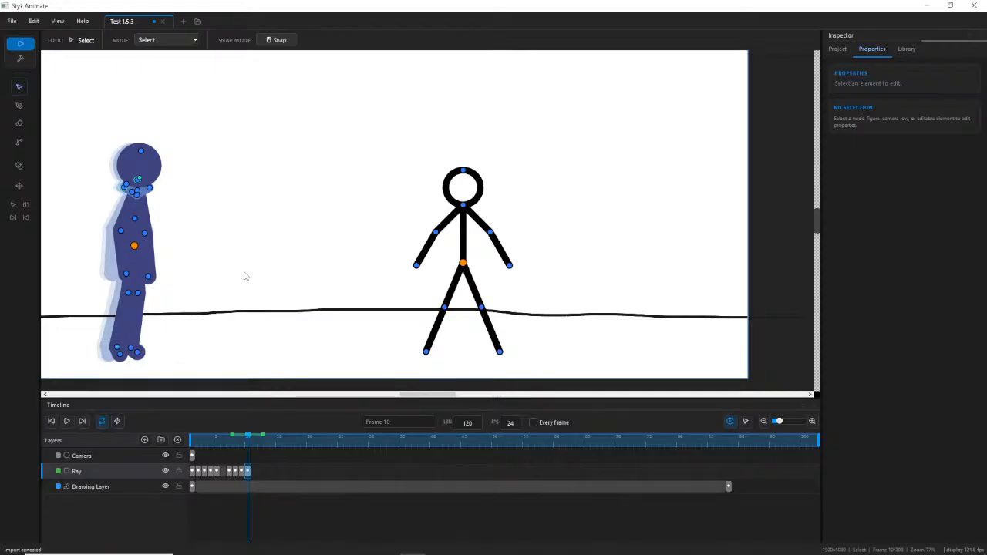
Move the default_pivot2 figure slightly up and left by its root point and delete it from the canvas.
{"action": "scroll", "coordinate": [396, 275], "scroll_direction": "up", "scroll_amount": 3}
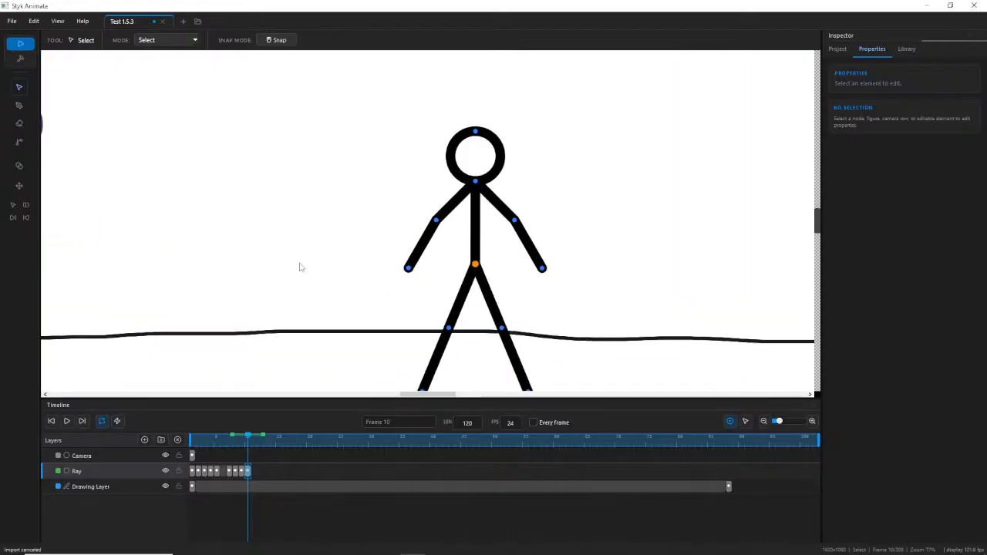
{"action": "left_click_drag", "start_coordinate": [300, 267], "coordinate": [472, 259]}
{"action": "left_click_drag", "start_coordinate": [545, 236], "coordinate": [443, 259]}
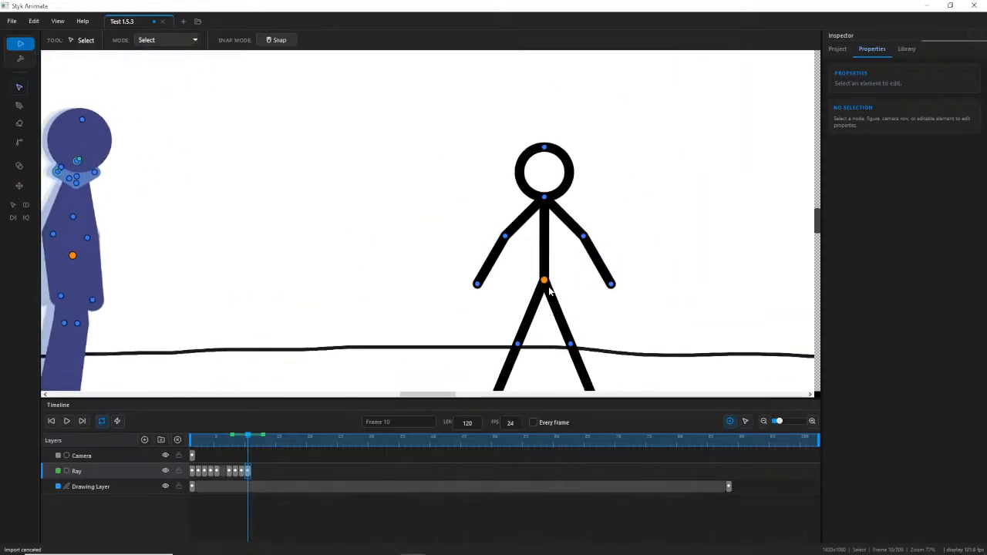
{"action": "left_click_drag", "start_coordinate": [545, 282], "coordinate": [525, 246]}
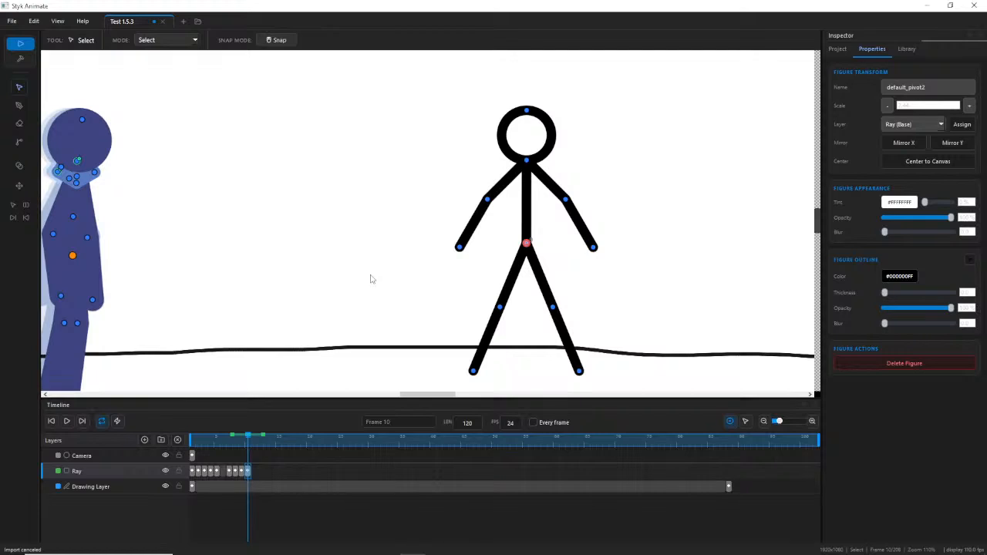
{"action": "key", "text": "Delete"}
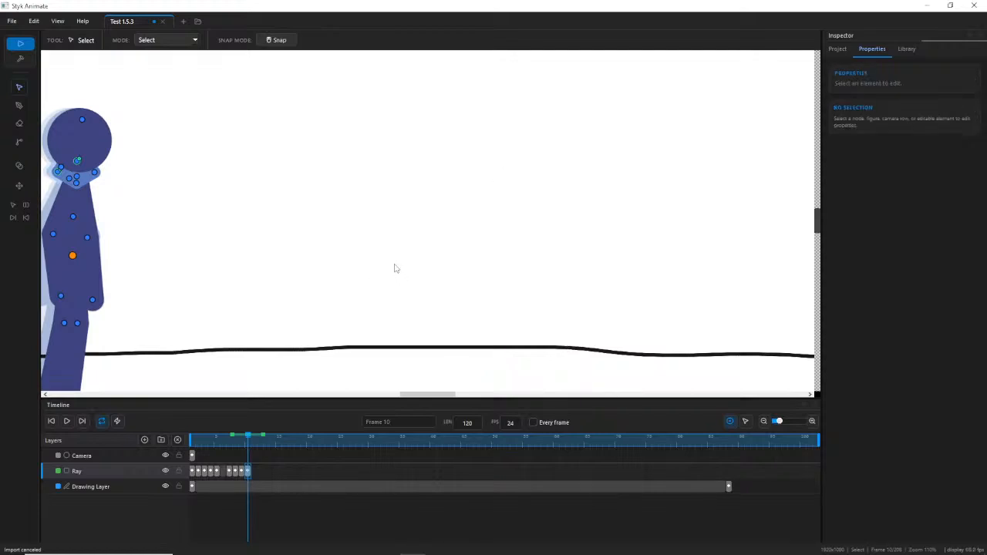
Look at the figure library's root folder and return to the element properties.
{"action": "left_click_drag", "start_coordinate": [395, 268], "coordinate": [400, 236]}
{"action": "scroll", "coordinate": [438, 237], "scroll_direction": "down", "scroll_amount": 1}
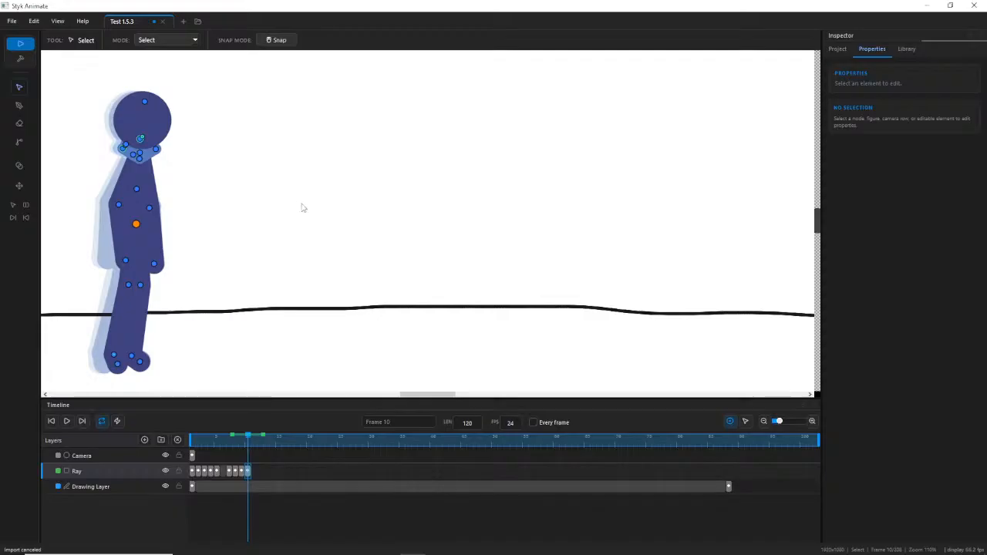
{"action": "left_click", "coordinate": [907, 50]}
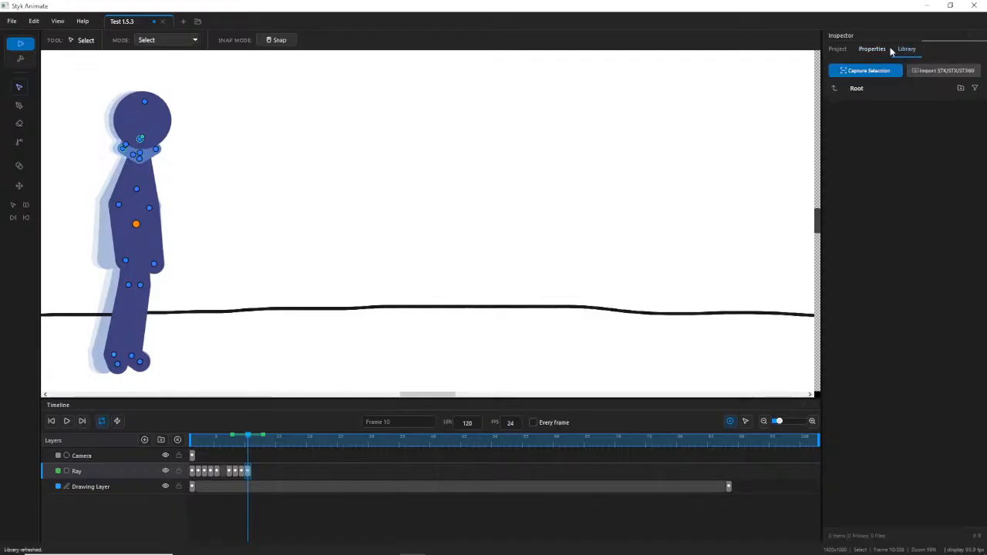
{"action": "left_click", "coordinate": [890, 50]}
On frame 10, try a slight nudge of Ray's right elbow and right hand points.
{"action": "scroll", "coordinate": [128, 295], "scroll_direction": "up", "scroll_amount": 4}
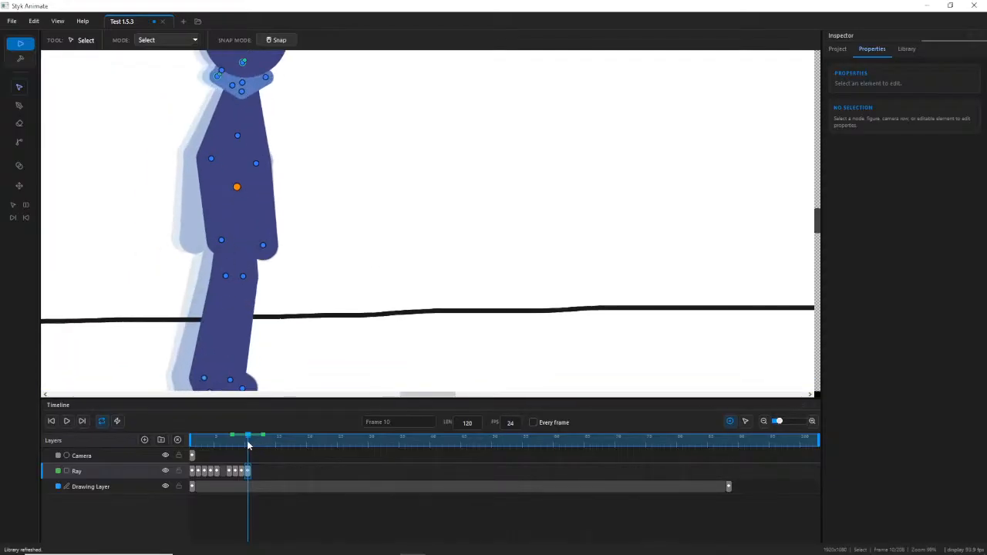
{"action": "mouse_move", "coordinate": [246, 440]}
{"action": "left_mouse_down"}
{"action": "mouse_move", "coordinate": [236, 439]}
{"action": "mouse_move", "coordinate": [248, 444]}
{"action": "left_mouse_up"}
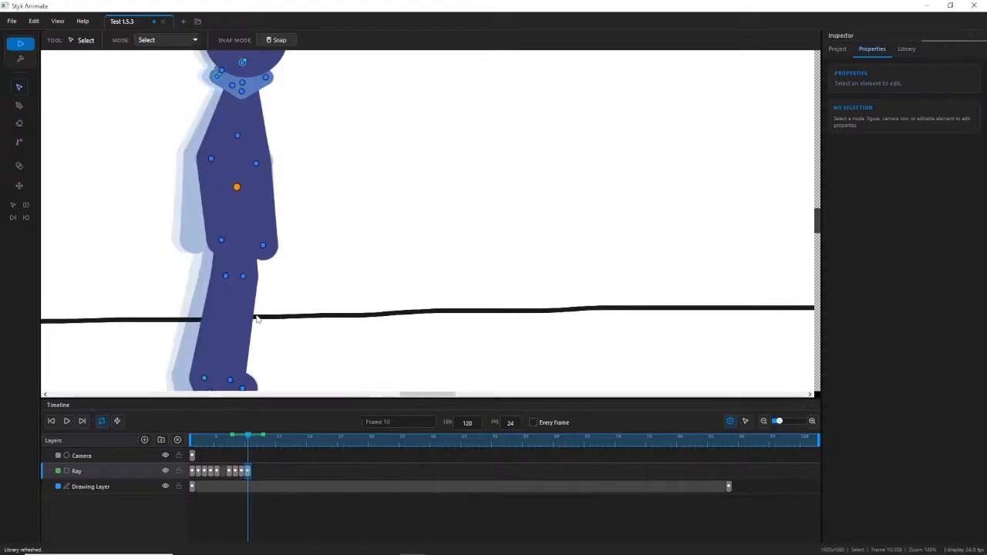
{"action": "left_click", "coordinate": [256, 165]}
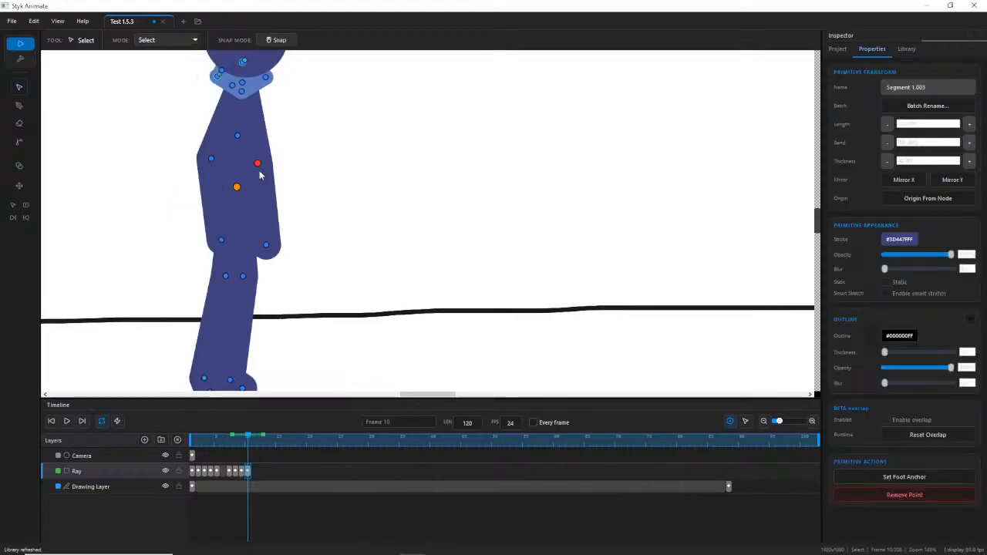
{"action": "left_click", "coordinate": [264, 246]}
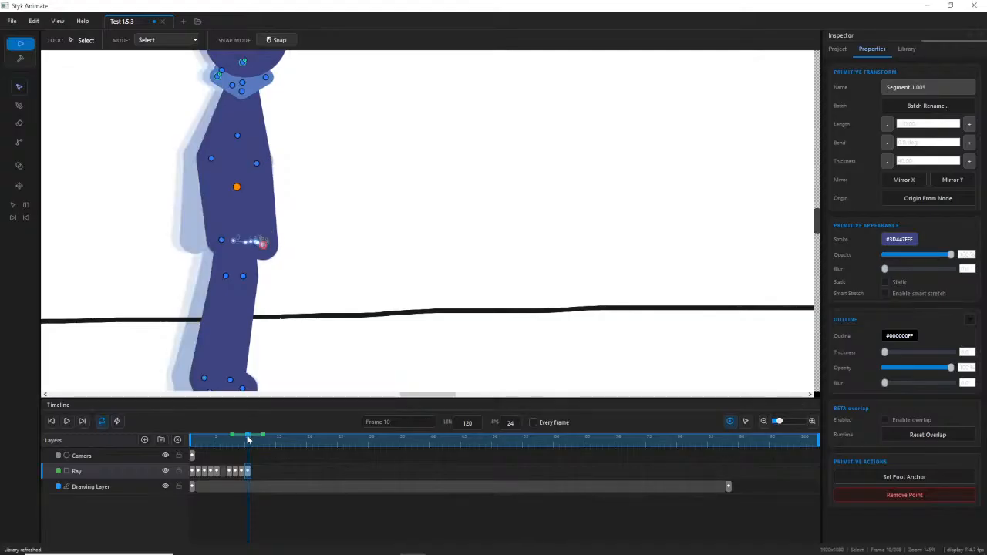
Nudge the figure's head slightly forward on frame 10.
{"action": "mouse_move", "coordinate": [246, 434]}
{"action": "left_mouse_down"}
{"action": "mouse_move", "coordinate": [233, 437]}
{"action": "mouse_move", "coordinate": [248, 442]}
{"action": "left_mouse_up"}
{"action": "left_click", "coordinate": [324, 64]}
{"action": "left_click_drag", "start_coordinate": [323, 64], "coordinate": [329, 140]}
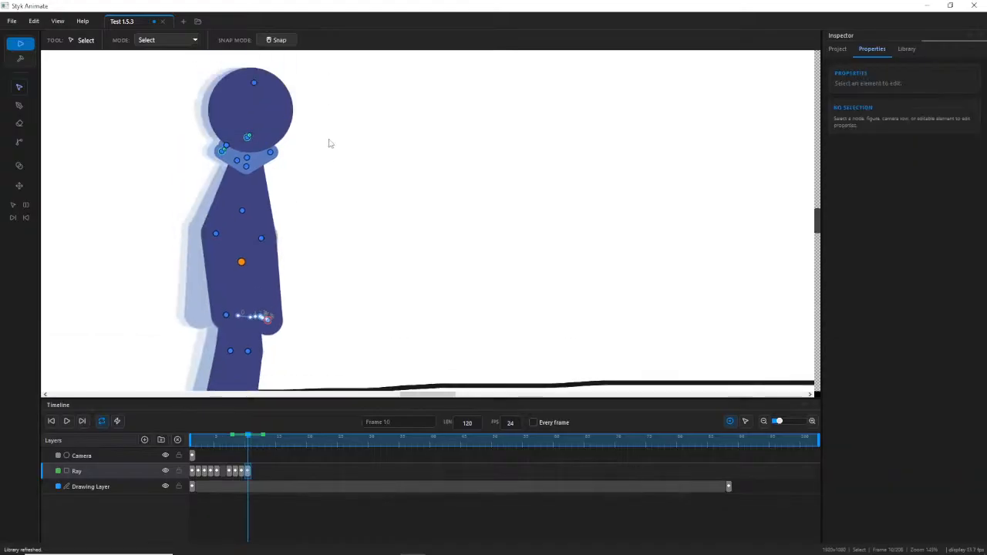
{"action": "left_click", "coordinate": [255, 82]}
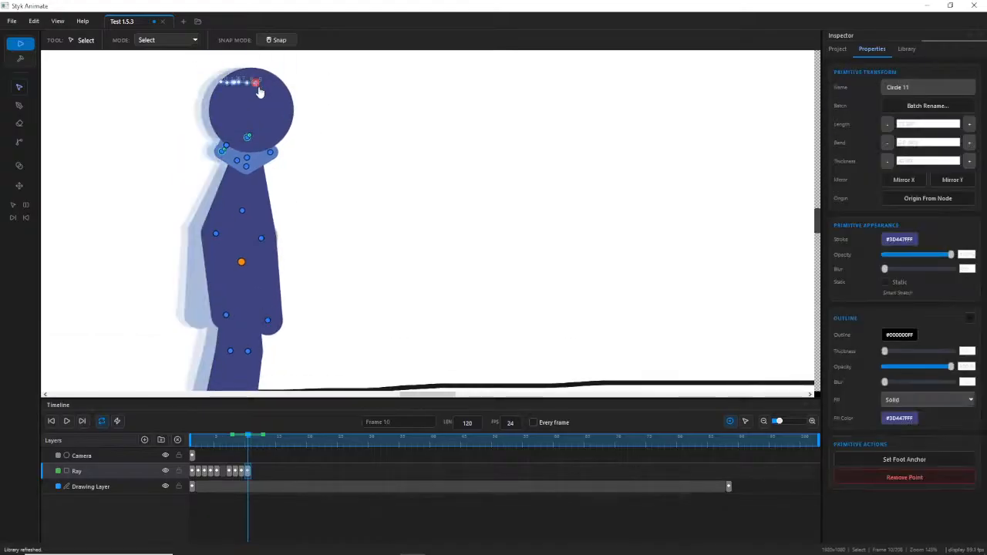
Add a keyframe to the Ray layer at frame 12 and shift the whole figure slightly forward.
{"action": "mouse_move", "coordinate": [248, 437]}
{"action": "left_mouse_down"}
{"action": "mouse_move", "coordinate": [223, 438]}
{"action": "mouse_move", "coordinate": [241, 446]}
{"action": "mouse_move", "coordinate": [259, 438]}
{"action": "left_mouse_up"}
{"action": "left_click_drag", "start_coordinate": [307, 331], "coordinate": [308, 263]}
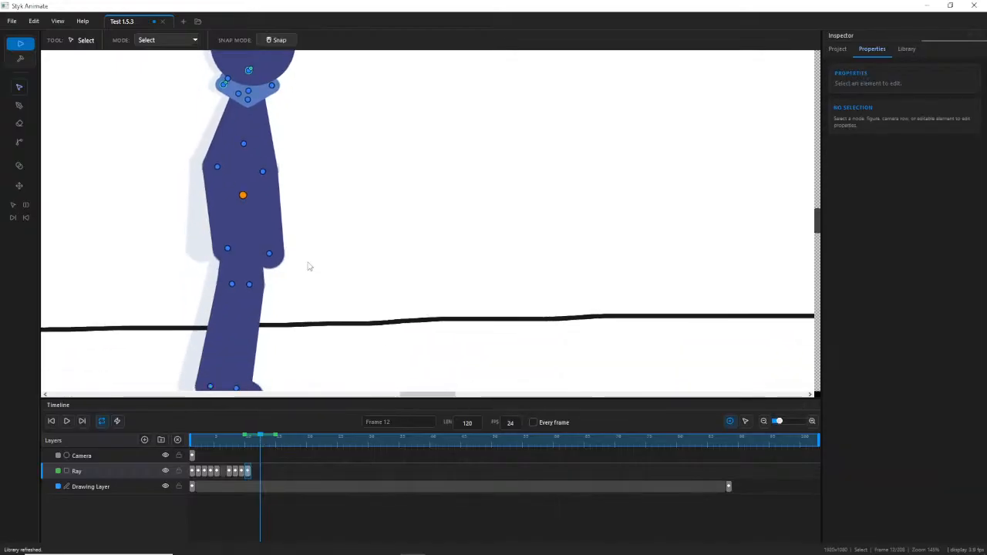
{"action": "key", "text": "F6"}
{"action": "scroll", "coordinate": [247, 202], "scroll_direction": "down", "scroll_amount": 5}
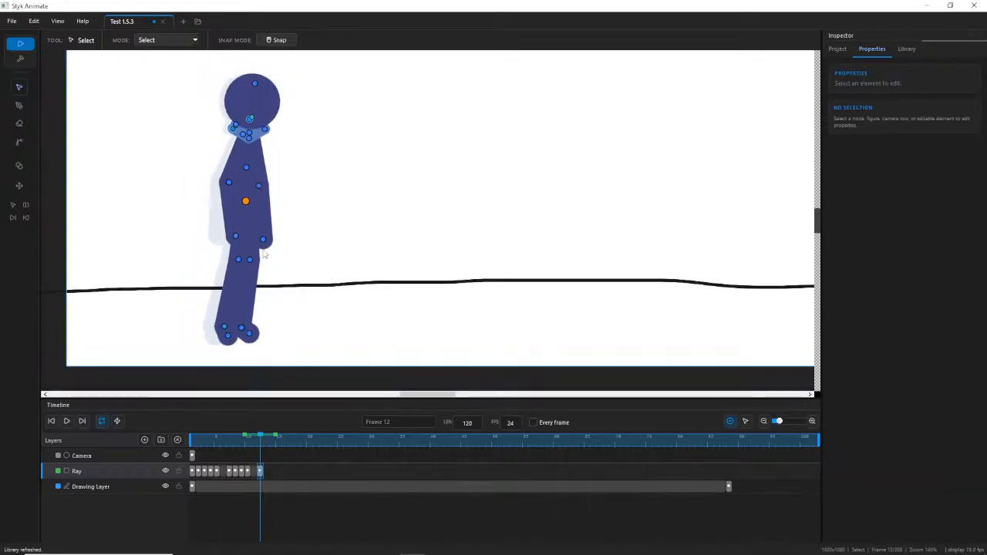
{"action": "scroll", "coordinate": [240, 191], "scroll_direction": "up", "scroll_amount": 4}
{"action": "left_click", "coordinate": [245, 188]}
{"action": "left_click_drag", "start_coordinate": [246, 188], "coordinate": [245, 184]}
Bring the two legs' knee and foot nodes closer together on frame 12.
{"action": "left_click_drag", "start_coordinate": [269, 317], "coordinate": [277, 259]}
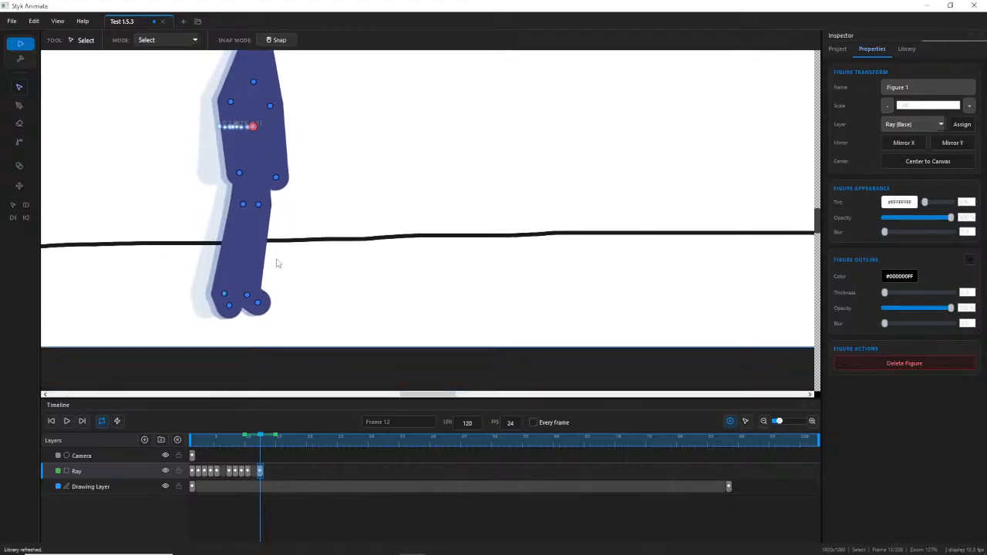
{"action": "scroll", "coordinate": [259, 228], "scroll_direction": "up", "scroll_amount": 2}
{"action": "mouse_move", "coordinate": [258, 202]}
{"action": "left_mouse_down"}
{"action": "mouse_move", "coordinate": [255, 220]}
{"action": "mouse_move", "coordinate": [243, 207]}
{"action": "left_mouse_up"}
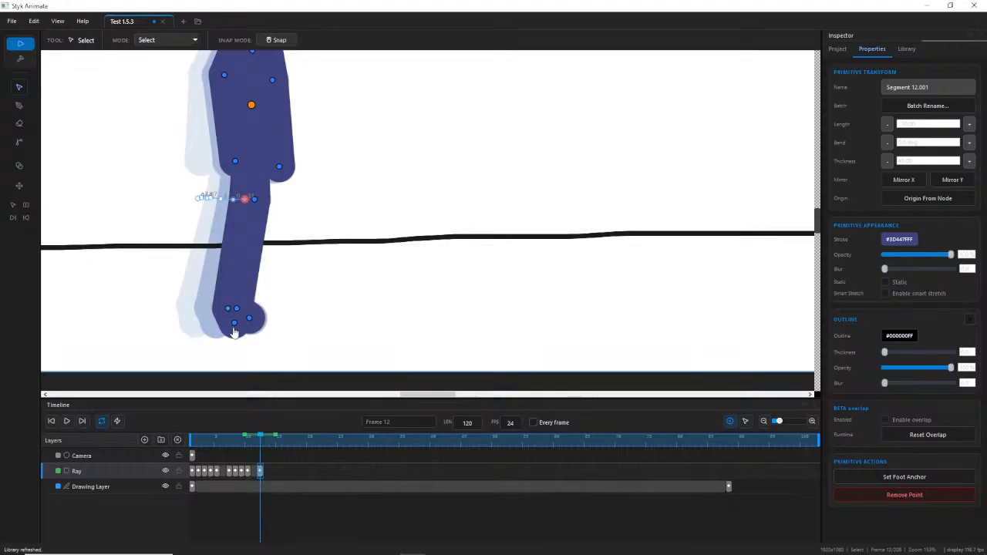
{"action": "left_click_drag", "start_coordinate": [234, 331], "coordinate": [242, 326]}
Pull the elbows and hands of both arms in towards the torso on frame 12.
{"action": "left_click_drag", "start_coordinate": [317, 216], "coordinate": [350, 350]}
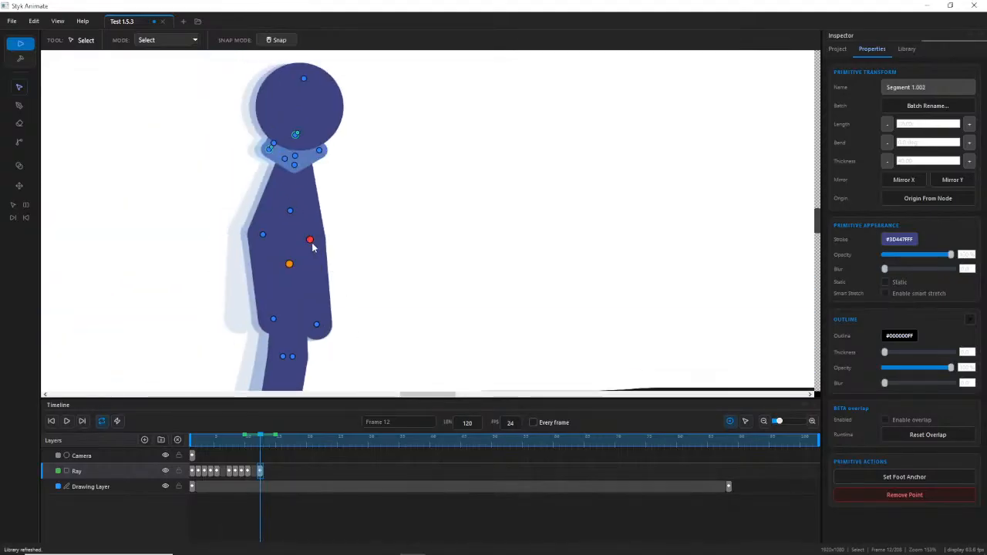
{"action": "left_click_drag", "start_coordinate": [311, 243], "coordinate": [308, 244]}
{"action": "left_click_drag", "start_coordinate": [311, 329], "coordinate": [315, 329]}
{"action": "left_click_drag", "start_coordinate": [264, 238], "coordinate": [269, 248]}
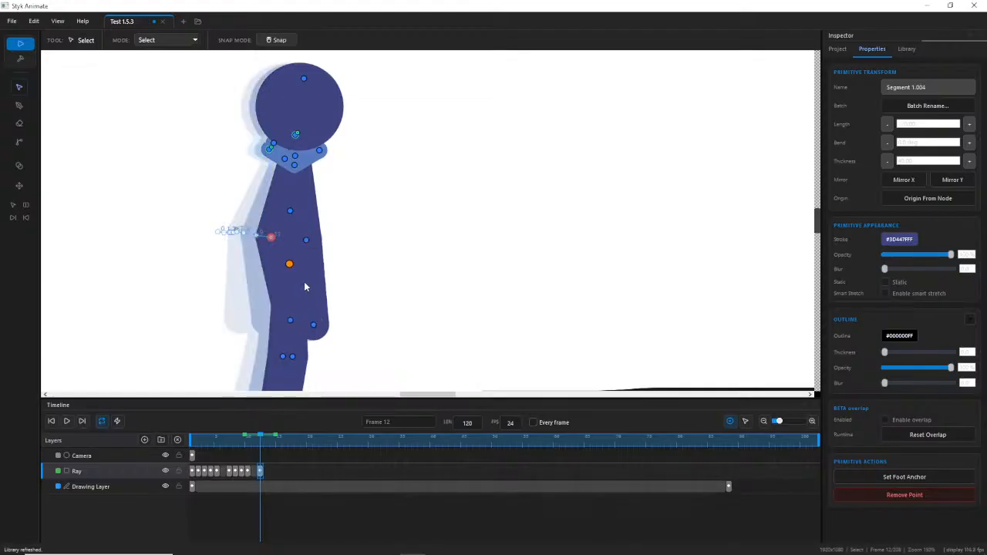
{"action": "left_click_drag", "start_coordinate": [290, 320], "coordinate": [285, 321]}
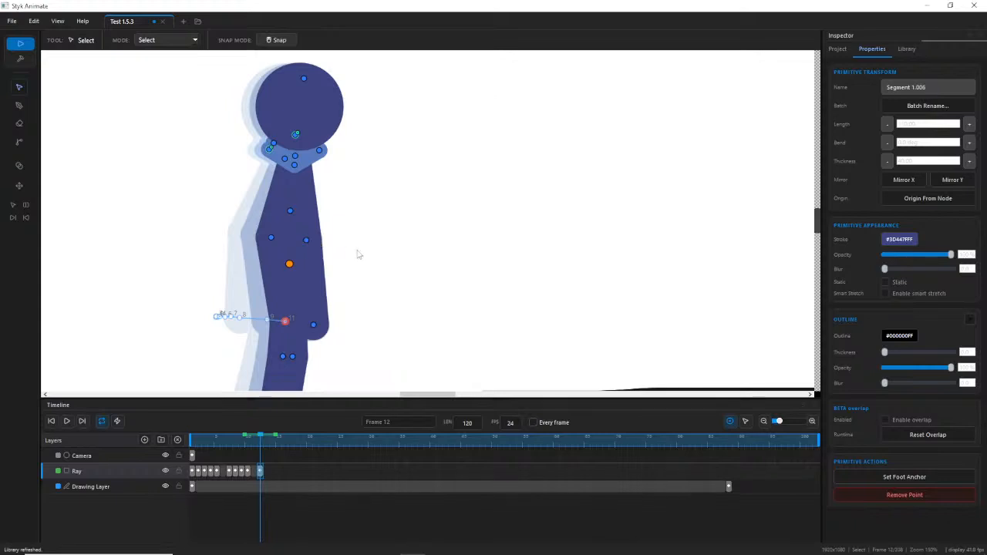
Tilt the head slightly back on frame 12 and compare the pose with the neighbouring frames.
{"action": "scroll", "coordinate": [357, 255], "scroll_direction": "down", "scroll_amount": 2}
{"action": "scroll", "coordinate": [317, 119], "scroll_direction": "up", "scroll_amount": 4}
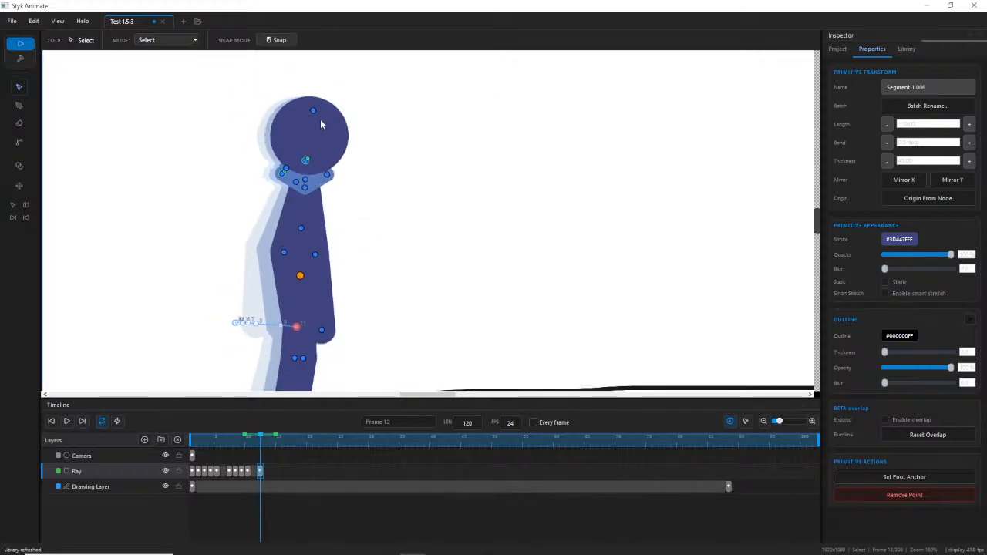
{"action": "left_click_drag", "start_coordinate": [311, 107], "coordinate": [305, 107]}
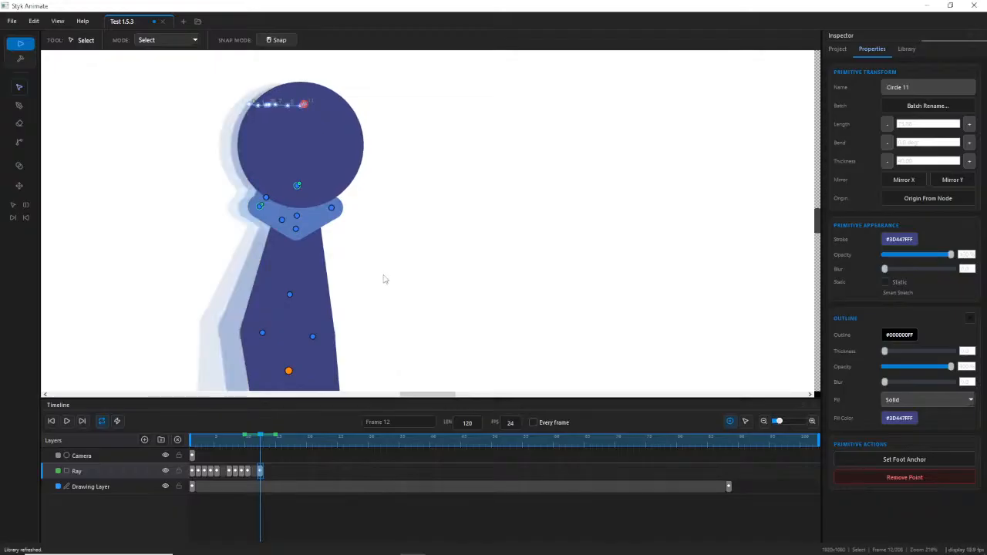
{"action": "scroll", "coordinate": [461, 202], "scroll_direction": "down", "scroll_amount": 3}
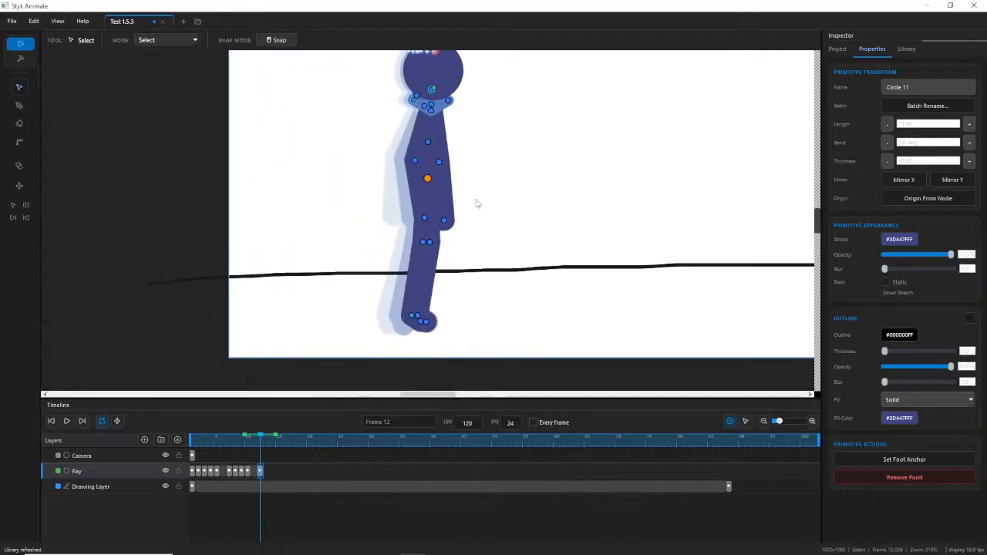
{"action": "scroll", "coordinate": [476, 204], "scroll_direction": "up", "scroll_amount": 2}
{"action": "mouse_move", "coordinate": [256, 447]}
{"action": "left_mouse_down"}
{"action": "mouse_move", "coordinate": [196, 438]}
{"action": "mouse_move", "coordinate": [262, 449]}
{"action": "left_mouse_up"}
{"action": "left_click", "coordinate": [502, 333]}
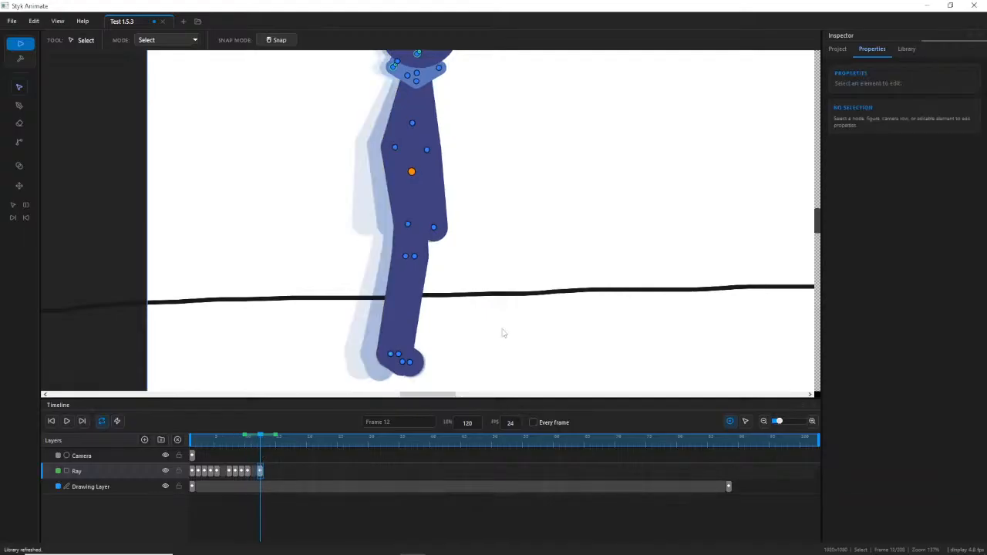
Fine-tune the front arm's hand and elbow on frame 12.
{"action": "left_click", "coordinate": [429, 153]}
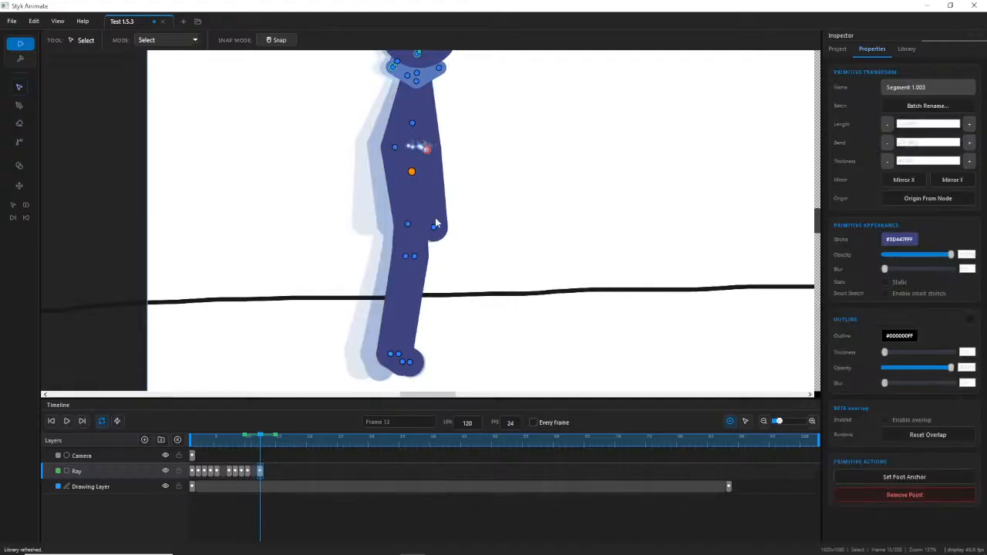
{"action": "left_click_drag", "start_coordinate": [435, 228], "coordinate": [436, 228]}
{"action": "left_click", "coordinate": [426, 151]}
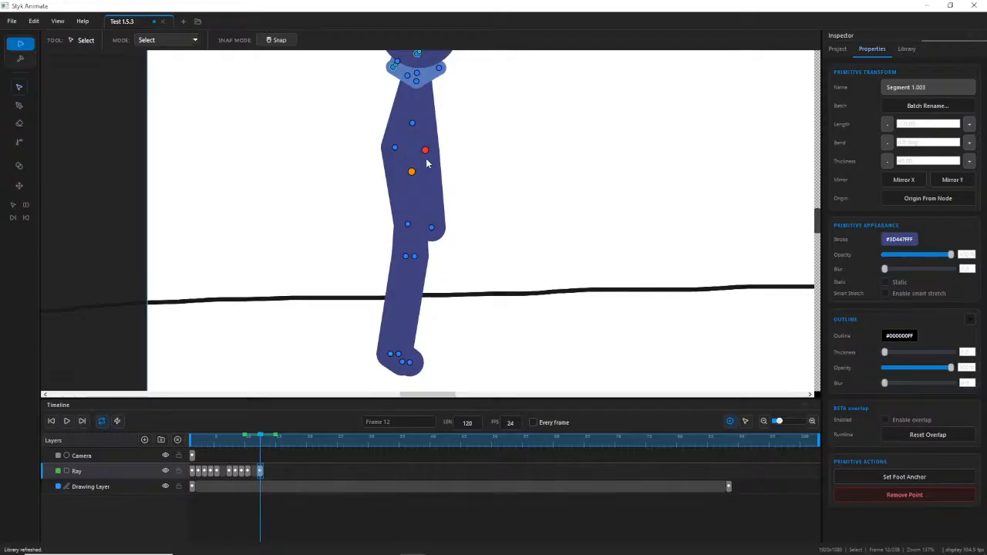
{"action": "left_click_drag", "start_coordinate": [426, 160], "coordinate": [430, 161]}
{"action": "key", "text": "super+w"}
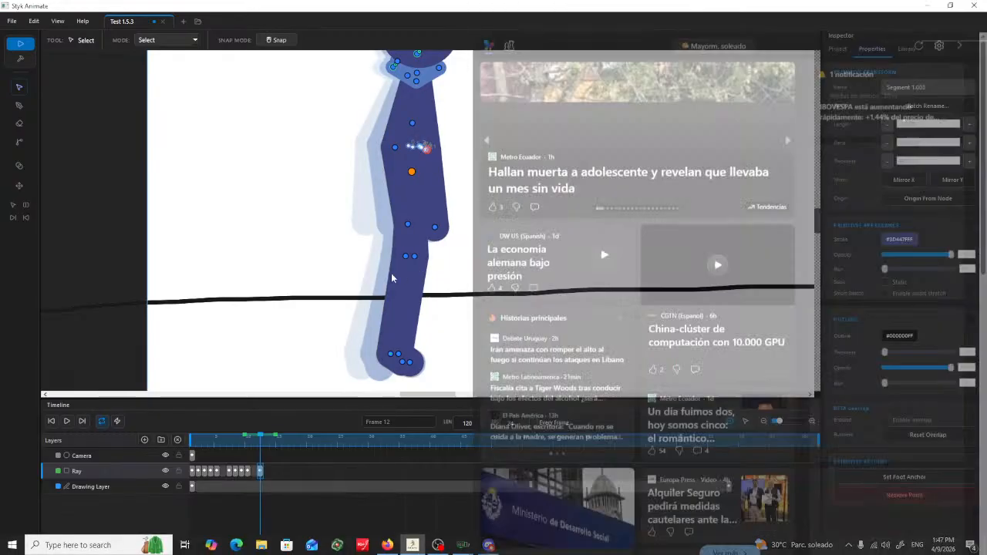
{"action": "left_click", "coordinate": [500, 268]}
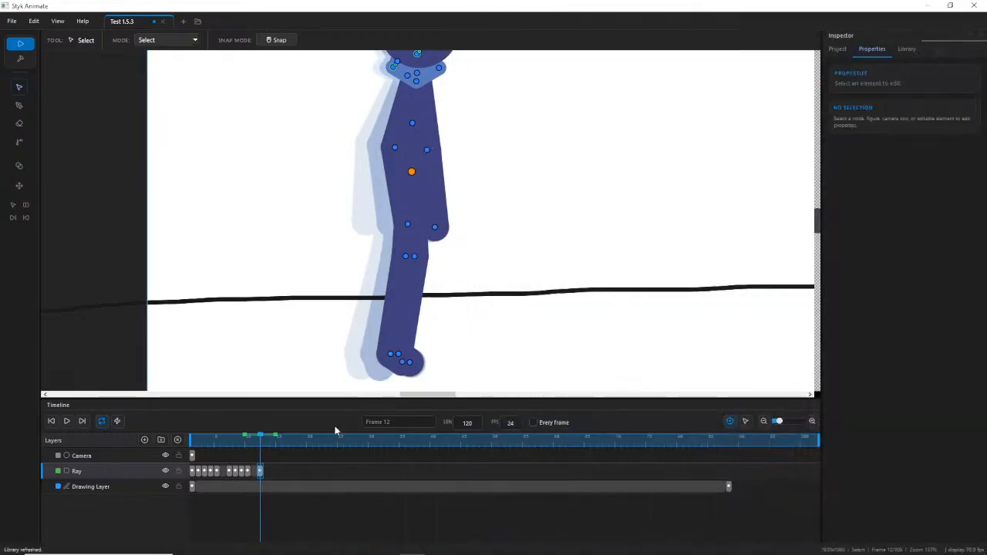
Try moving the whole figure away from its pose by its centre node, and undo each move.
{"action": "mouse_move", "coordinate": [256, 438]}
{"action": "left_mouse_down"}
{"action": "mouse_move", "coordinate": [236, 438]}
{"action": "mouse_move", "coordinate": [271, 439]}
{"action": "left_mouse_up"}
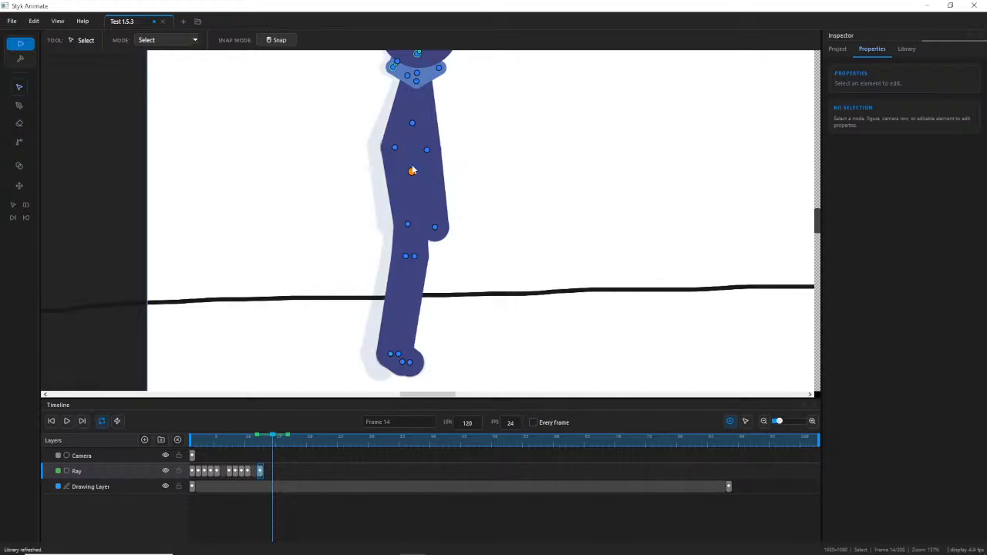
{"action": "left_click", "coordinate": [269, 443]}
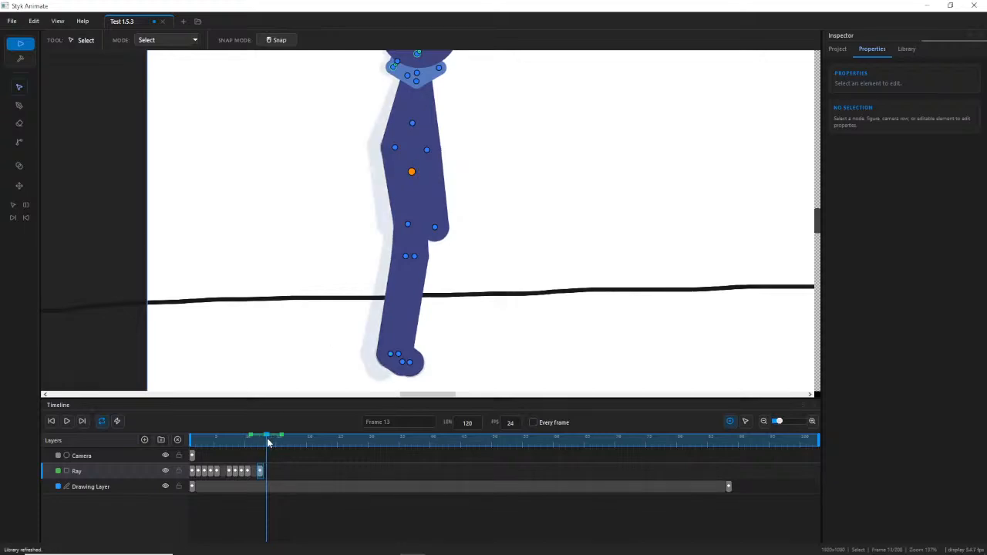
{"action": "scroll", "coordinate": [448, 187], "scroll_direction": "up", "scroll_amount": 1}
{"action": "left_click_drag", "start_coordinate": [413, 169], "coordinate": [366, 124]}
{"action": "key", "text": "ctrl+z"}
{"action": "key", "text": "ctrl+z"}
{"action": "left_click_drag", "start_coordinate": [410, 171], "coordinate": [489, 171]}
{"action": "key", "text": "ctrl+z"}
{"action": "scroll", "coordinate": [478, 245], "scroll_direction": "down", "scroll_amount": 1}
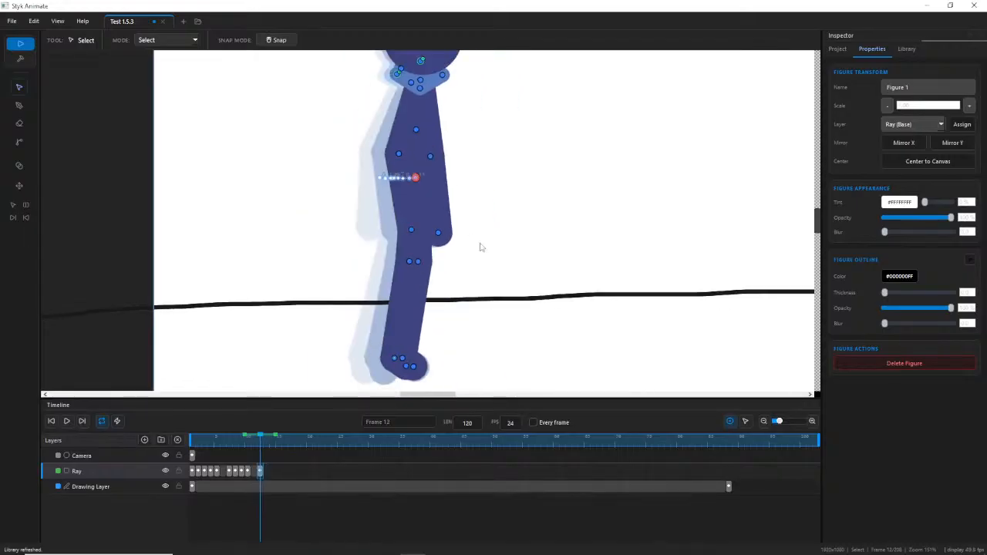
Shift the figure's body slightly forward and down on frame 12 by its centre node.
{"action": "left_click_drag", "start_coordinate": [480, 244], "coordinate": [483, 222]}
{"action": "mouse_move", "coordinate": [422, 167]}
{"action": "left_mouse_down"}
{"action": "mouse_move", "coordinate": [449, 167]}
{"action": "mouse_move", "coordinate": [453, 175]}
{"action": "mouse_move", "coordinate": [425, 164]}
{"action": "mouse_move", "coordinate": [453, 181]}
{"action": "mouse_move", "coordinate": [436, 172]}
{"action": "mouse_move", "coordinate": [440, 163]}
{"action": "mouse_move", "coordinate": [462, 167]}
{"action": "mouse_move", "coordinate": [411, 127]}
{"action": "mouse_move", "coordinate": [419, 159]}
{"action": "mouse_move", "coordinate": [443, 154]}
{"action": "mouse_move", "coordinate": [414, 167]}
{"action": "left_mouse_up"}
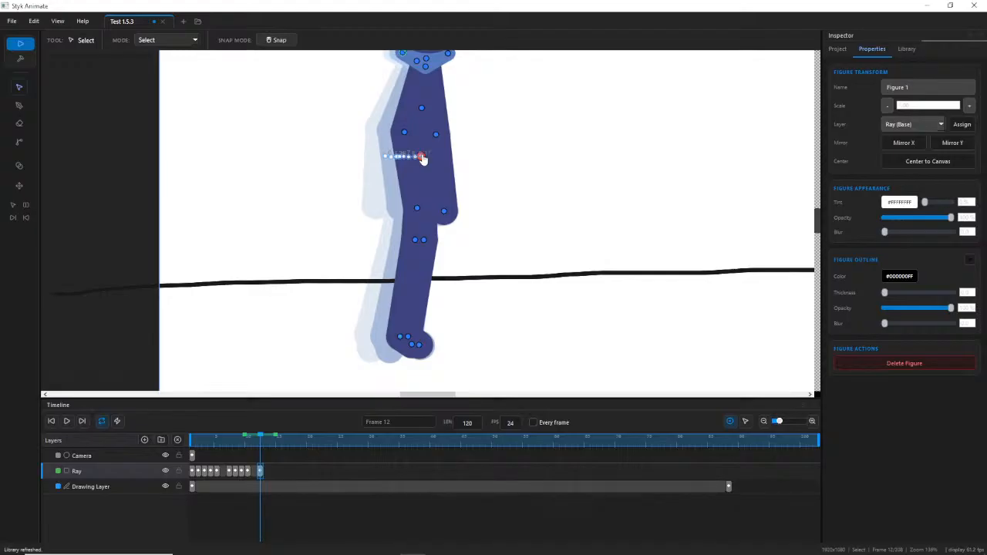
{"action": "mouse_move", "coordinate": [421, 157]}
{"action": "left_mouse_down"}
{"action": "mouse_move", "coordinate": [458, 153]}
{"action": "mouse_move", "coordinate": [456, 169]}
{"action": "mouse_move", "coordinate": [469, 150]}
{"action": "mouse_move", "coordinate": [431, 167]}
{"action": "mouse_move", "coordinate": [420, 159]}
{"action": "mouse_move", "coordinate": [427, 164]}
{"action": "left_mouse_up"}
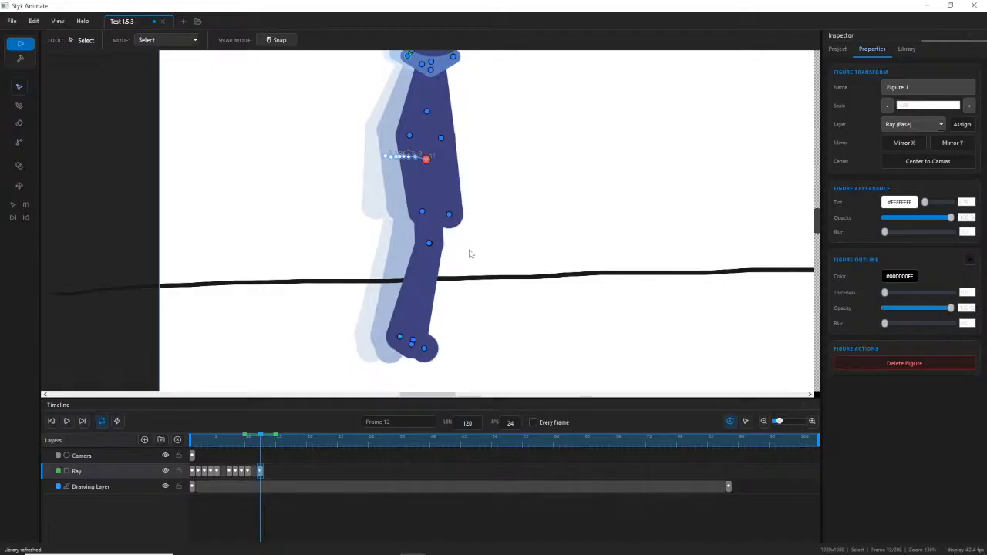
{"action": "scroll", "coordinate": [476, 189], "scroll_direction": "up", "scroll_amount": 1}
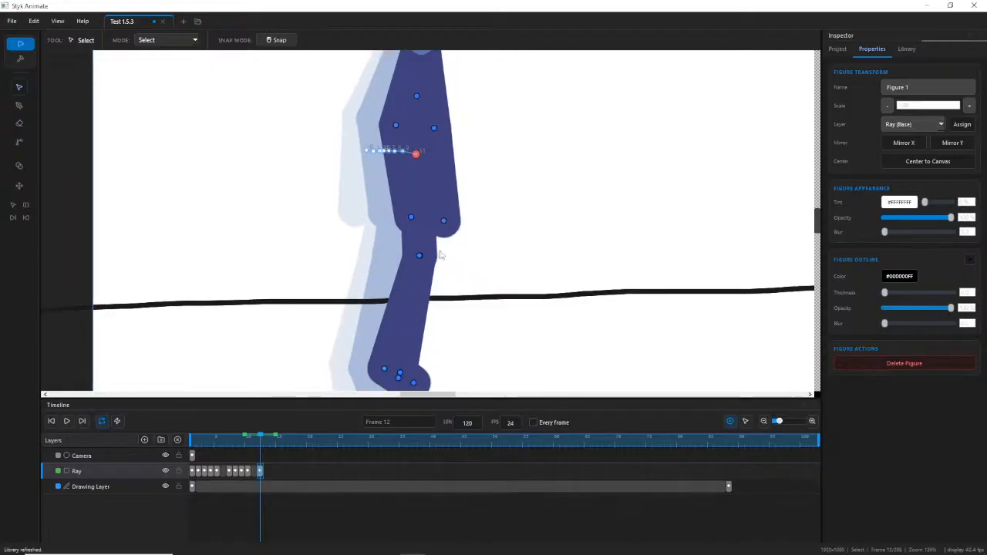
{"action": "left_click_drag", "start_coordinate": [440, 277], "coordinate": [445, 248]}
{"action": "mouse_move", "coordinate": [253, 446]}
{"action": "left_mouse_down"}
{"action": "mouse_move", "coordinate": [242, 444]}
{"action": "mouse_move", "coordinate": [260, 444]}
{"action": "left_mouse_up"}
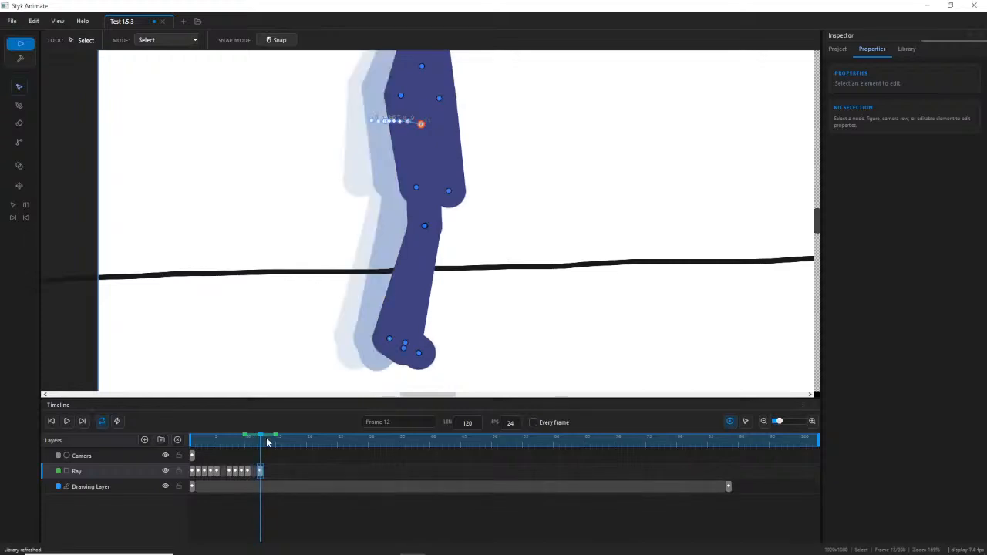
Move the front foot's ankle node back onto its earlier motion-path points on frame 12.
{"action": "left_click", "coordinate": [410, 346]}
{"action": "scroll", "coordinate": [407, 343], "scroll_direction": "up", "scroll_amount": 3}
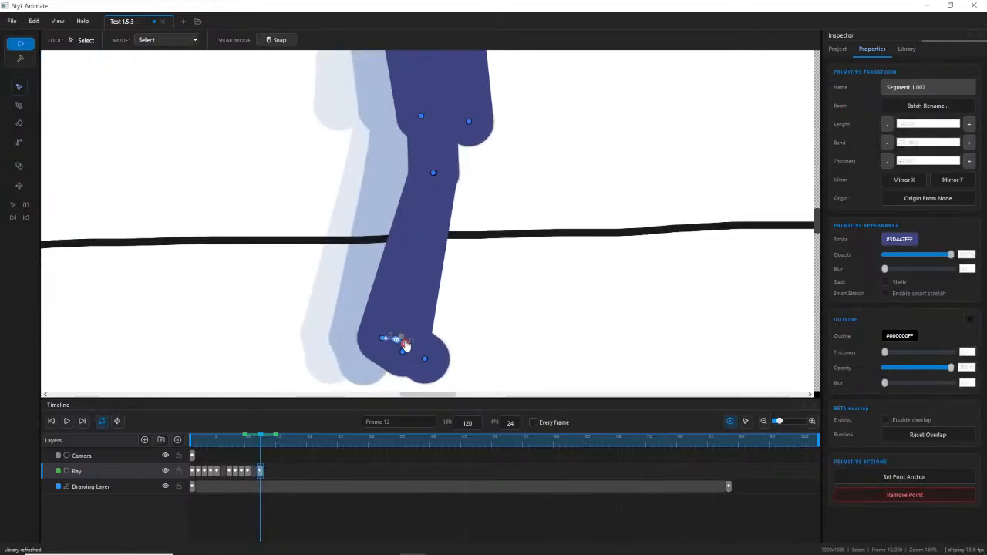
{"action": "scroll", "coordinate": [405, 346], "scroll_direction": "up", "scroll_amount": 5}
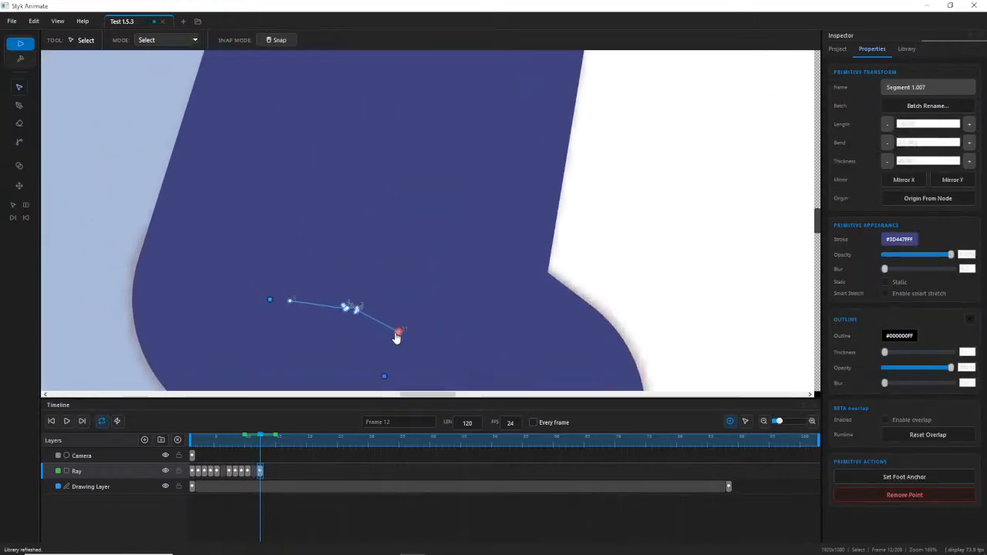
{"action": "scroll", "coordinate": [398, 337], "scroll_direction": "down", "scroll_amount": 1}
{"action": "mouse_move", "coordinate": [261, 441]}
{"action": "left_mouse_down"}
{"action": "mouse_move", "coordinate": [234, 438]}
{"action": "mouse_move", "coordinate": [260, 440]}
{"action": "left_mouse_up"}
{"action": "left_click", "coordinate": [361, 346]}
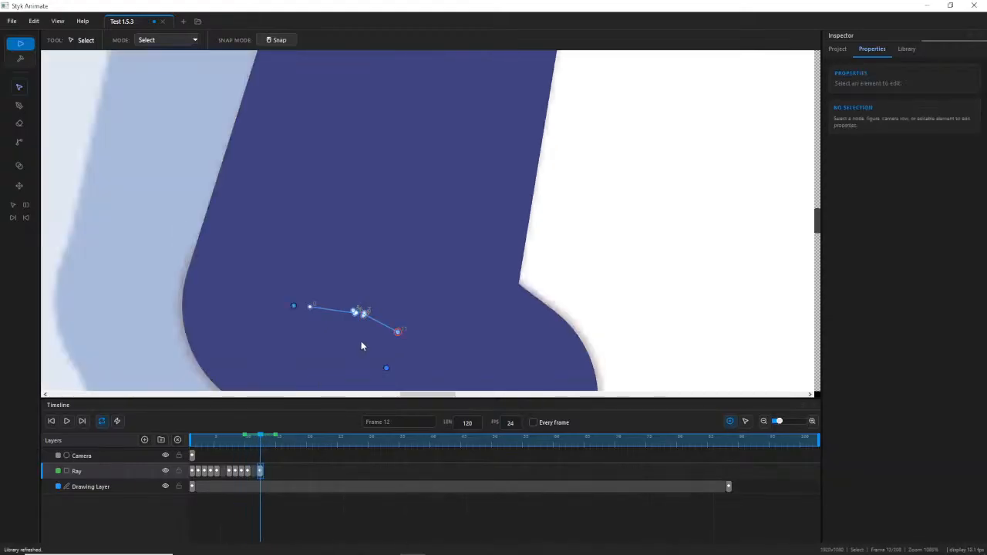
{"action": "left_click_drag", "start_coordinate": [396, 333], "coordinate": [352, 326]}
{"action": "scroll", "coordinate": [301, 421], "scroll_direction": "down", "scroll_amount": 5}
{"action": "scroll", "coordinate": [349, 340], "scroll_direction": "up", "scroll_amount": 2}
{"action": "scroll", "coordinate": [353, 326], "scroll_direction": "down", "scroll_amount": 2}
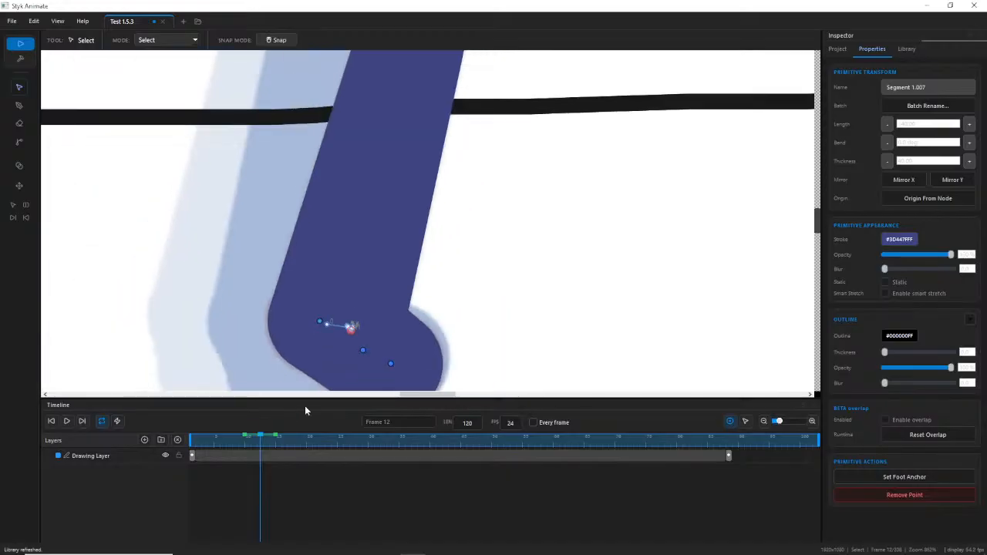
{"action": "scroll", "coordinate": [244, 480], "scroll_direction": "up", "scroll_amount": 1}
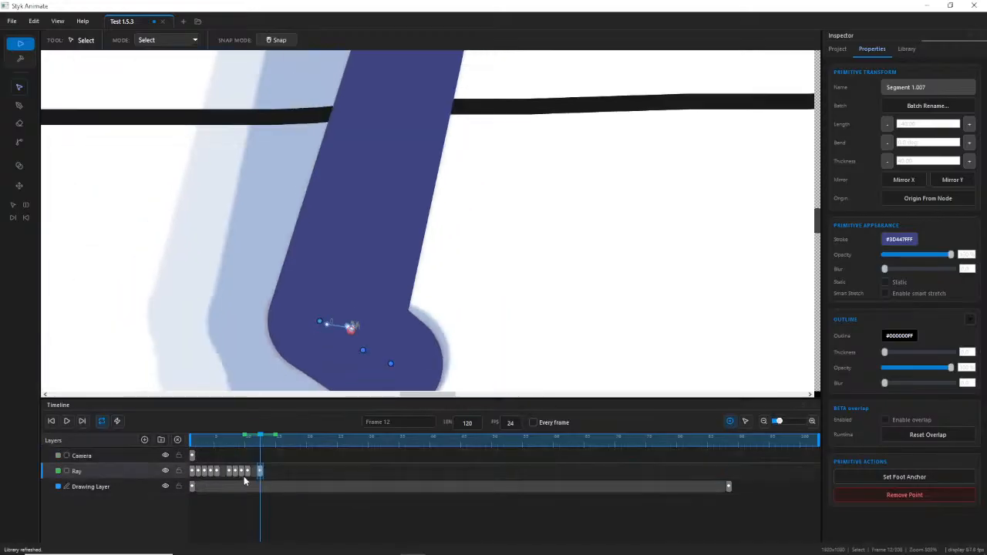
{"action": "scroll", "coordinate": [354, 336], "scroll_direction": "down", "scroll_amount": 1}
Align the front foot's toe node with its earlier motion-path points and check it by scrubbing the preceding frames.
{"action": "left_click_drag", "start_coordinate": [385, 306], "coordinate": [382, 290]}
{"action": "mouse_move", "coordinate": [257, 452]}
{"action": "left_mouse_down"}
{"action": "mouse_move", "coordinate": [245, 445]}
{"action": "mouse_move", "coordinate": [261, 445]}
{"action": "left_mouse_up"}
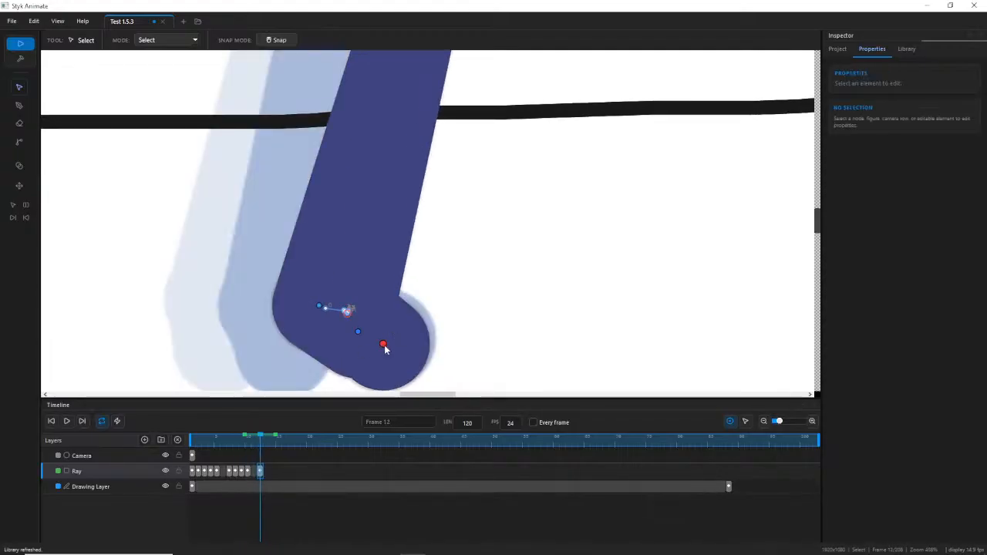
{"action": "left_click_drag", "start_coordinate": [385, 350], "coordinate": [397, 345]}
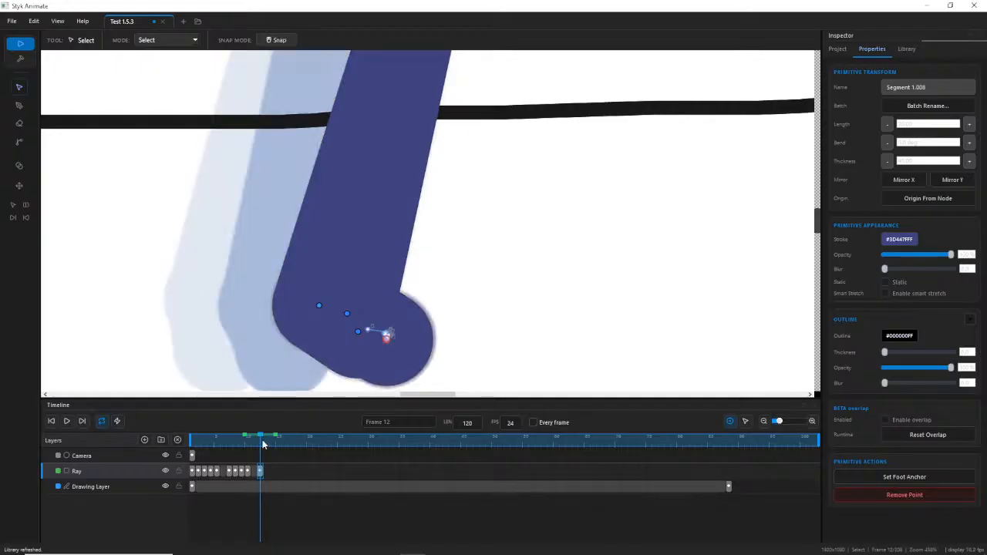
{"action": "left_click_drag", "start_coordinate": [262, 444], "coordinate": [231, 438]}
{"action": "left_click_drag", "start_coordinate": [238, 439], "coordinate": [260, 440]}
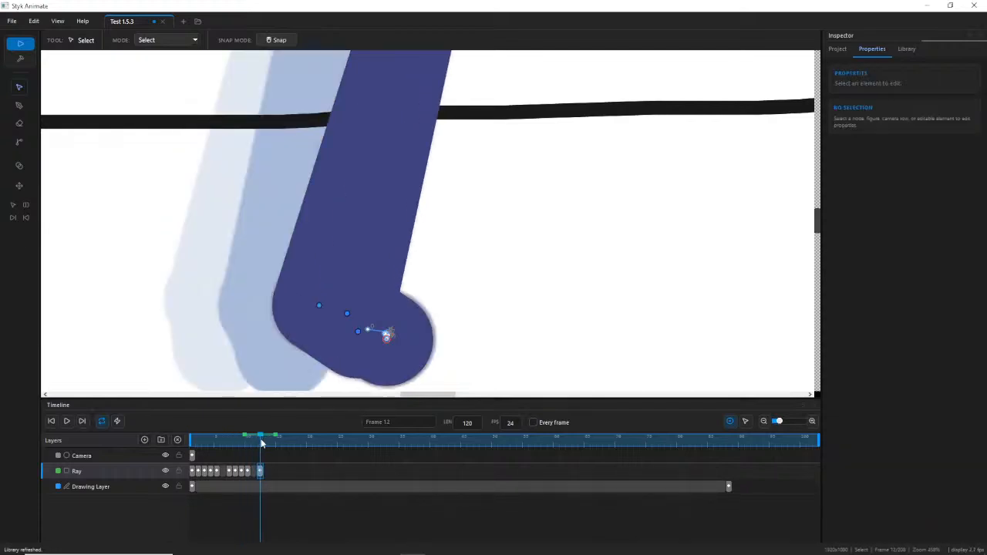
Move the rear foot's ankle slightly forward and lower its toe node on frame 12.
{"action": "left_click", "coordinate": [325, 310]}
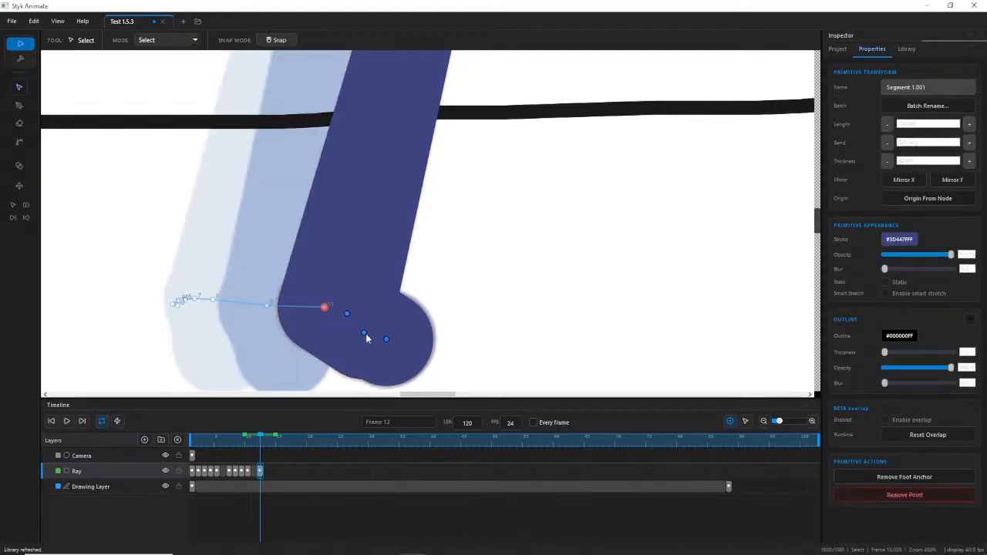
{"action": "left_click_drag", "start_coordinate": [364, 333], "coordinate": [365, 357]}
{"action": "scroll", "coordinate": [448, 221], "scroll_direction": "down", "scroll_amount": 5}
{"action": "scroll", "coordinate": [495, 209], "scroll_direction": "down", "scroll_amount": 3}
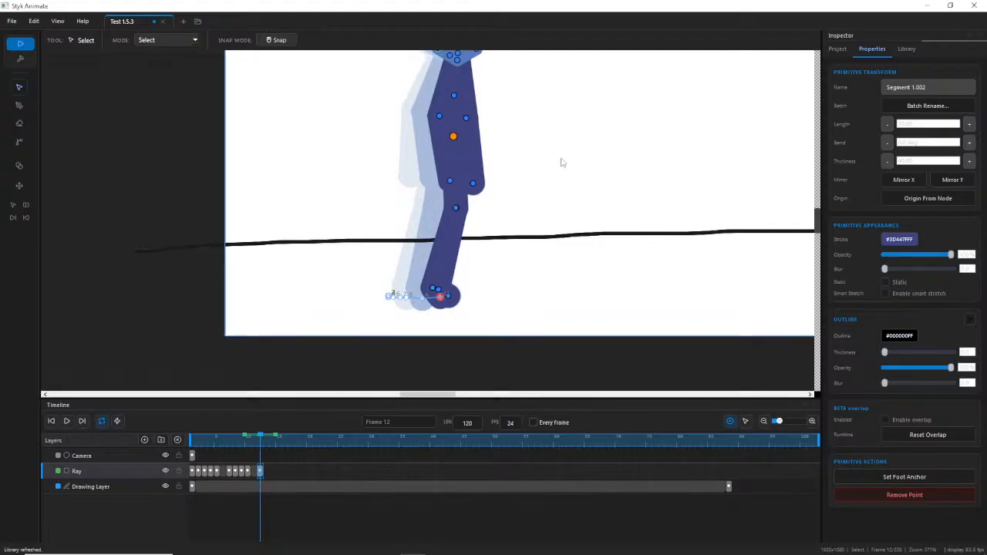
{"action": "scroll", "coordinate": [566, 161], "scroll_direction": "up", "scroll_amount": 3}
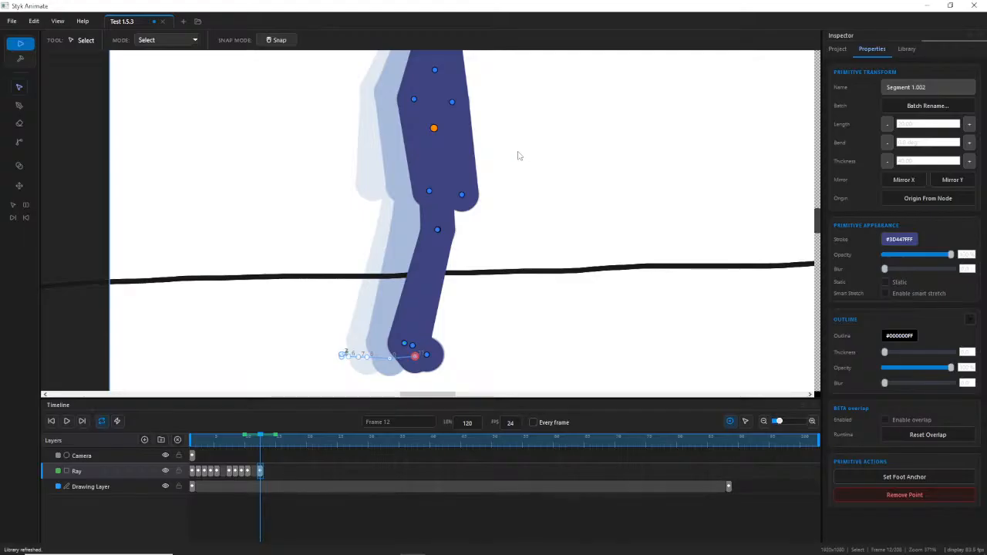
Clear the selection and scrub the frames around frame 12 to check the leg motion.
{"action": "scroll", "coordinate": [532, 152], "scroll_direction": "down", "scroll_amount": 1}
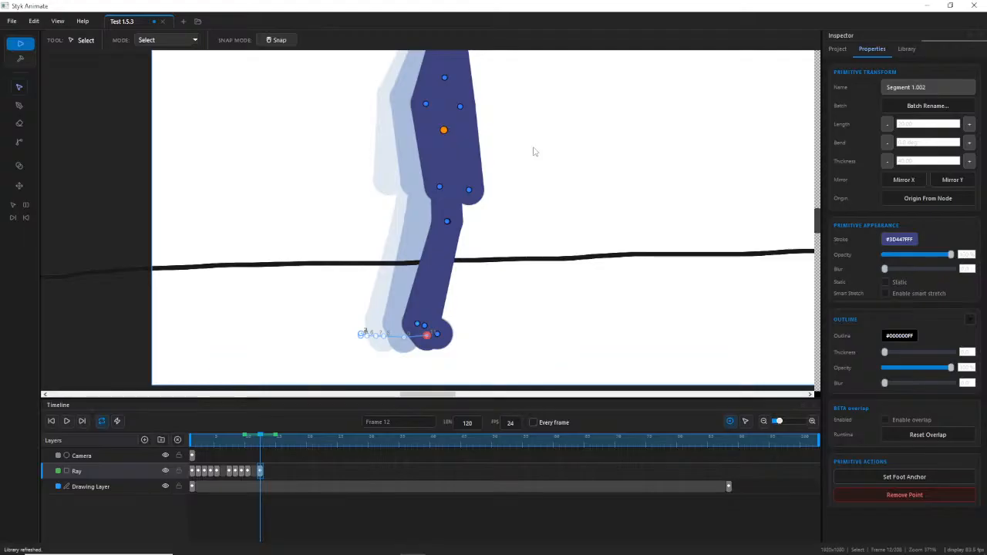
{"action": "left_click_drag", "start_coordinate": [497, 160], "coordinate": [512, 193]}
{"action": "mouse_move", "coordinate": [259, 441]}
{"action": "left_mouse_down"}
{"action": "mouse_move", "coordinate": [231, 442]}
{"action": "mouse_move", "coordinate": [260, 446]}
{"action": "left_mouse_up"}
{"action": "left_click", "coordinate": [499, 239]}
{"action": "left_click_drag", "start_coordinate": [517, 221], "coordinate": [487, 214]}
{"action": "mouse_move", "coordinate": [259, 437]}
{"action": "left_mouse_down"}
{"action": "mouse_move", "coordinate": [246, 437]}
{"action": "mouse_move", "coordinate": [261, 440]}
{"action": "left_mouse_up"}
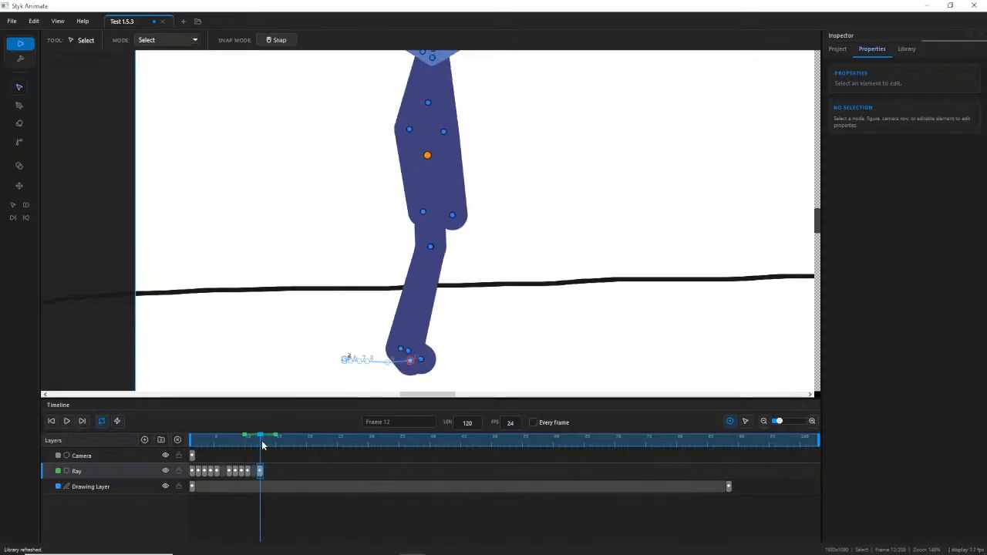
Bend the rear arm's elbow slightly back and draw the front arm's elbow and hand nodes in toward the torso on frame 12.
{"action": "left_click_drag", "start_coordinate": [410, 130], "coordinate": [405, 129]}
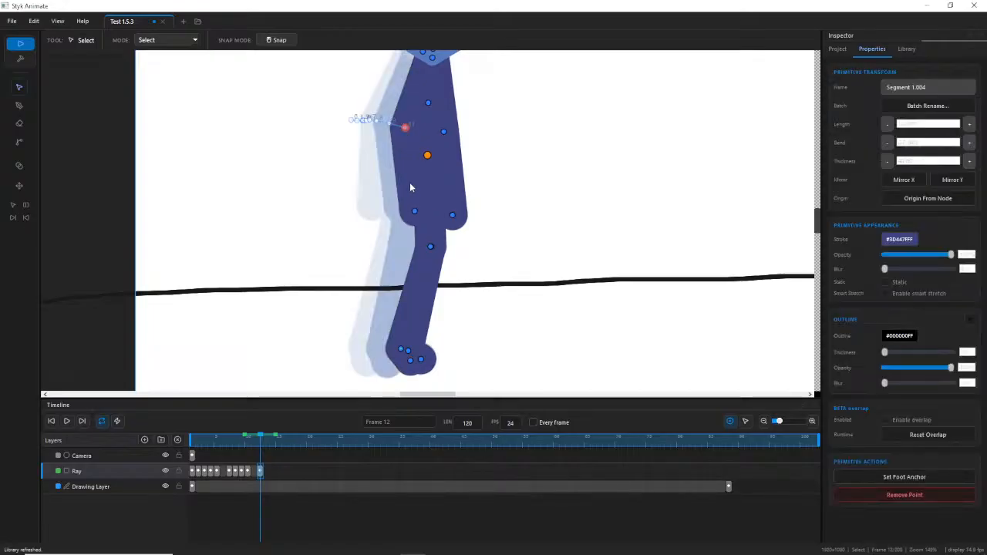
{"action": "left_click_drag", "start_coordinate": [412, 213], "coordinate": [419, 212]}
{"action": "left_click_drag", "start_coordinate": [444, 134], "coordinate": [434, 135]}
{"action": "left_click", "coordinate": [436, 212]}
{"action": "left_click_drag", "start_coordinate": [433, 216], "coordinate": [445, 216]}
{"action": "left_click_drag", "start_coordinate": [435, 135], "coordinate": [429, 133]}
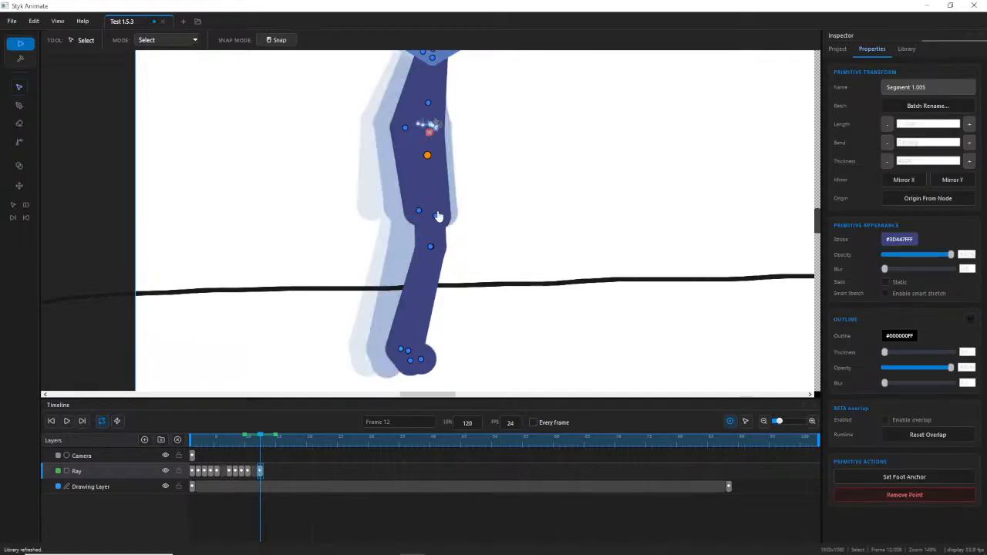
{"action": "left_click_drag", "start_coordinate": [443, 215], "coordinate": [441, 215]}
Swing the rear arm's elbow and hand nodes slightly forward on frame 12.
{"action": "left_click_drag", "start_coordinate": [405, 130], "coordinate": [408, 131]}
{"action": "left_click_drag", "start_coordinate": [420, 211], "coordinate": [429, 213]}
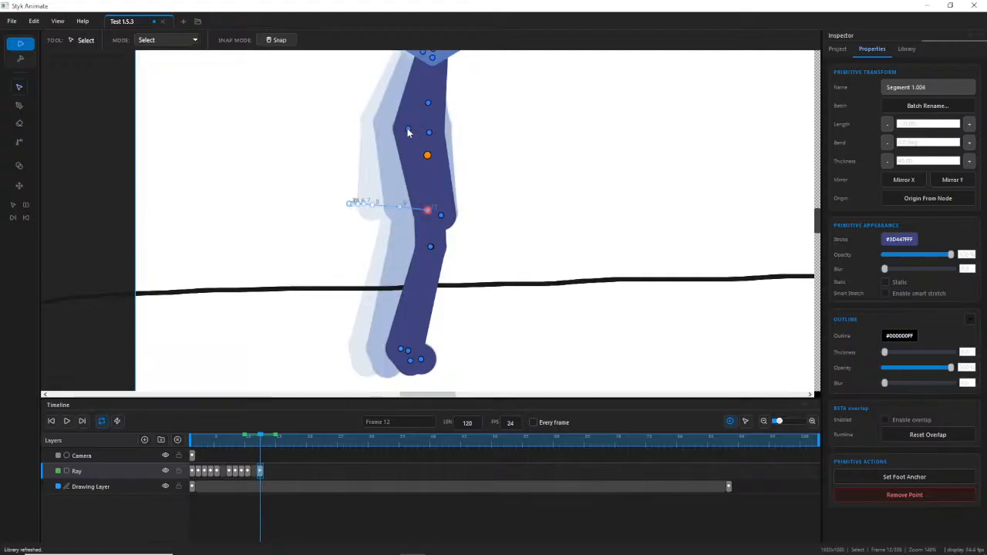
{"action": "left_click", "coordinate": [407, 130]}
Tilt the head slightly forward on frame 12 by the upper node of its circle.
{"action": "scroll", "coordinate": [462, 95], "scroll_direction": "up", "scroll_amount": 3}
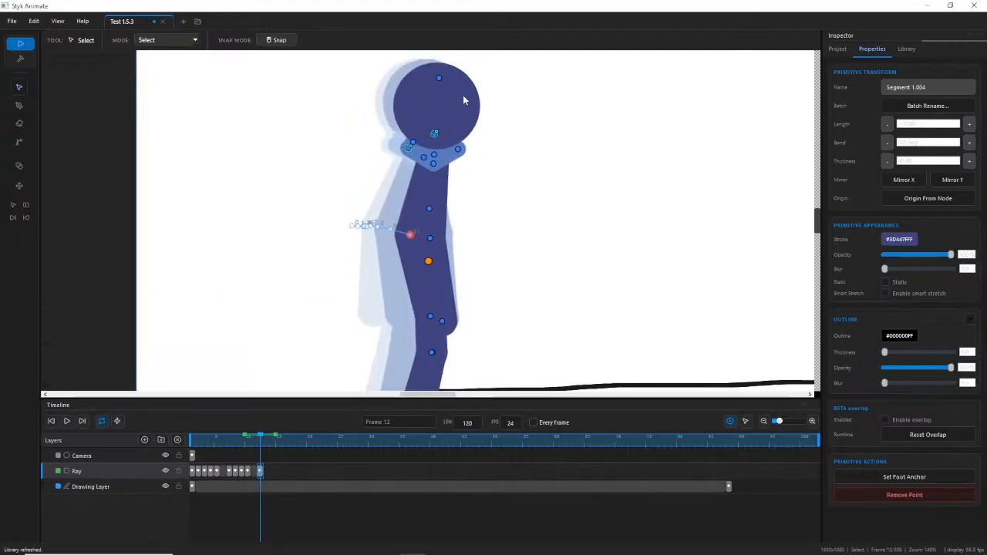
{"action": "left_click", "coordinate": [445, 84]}
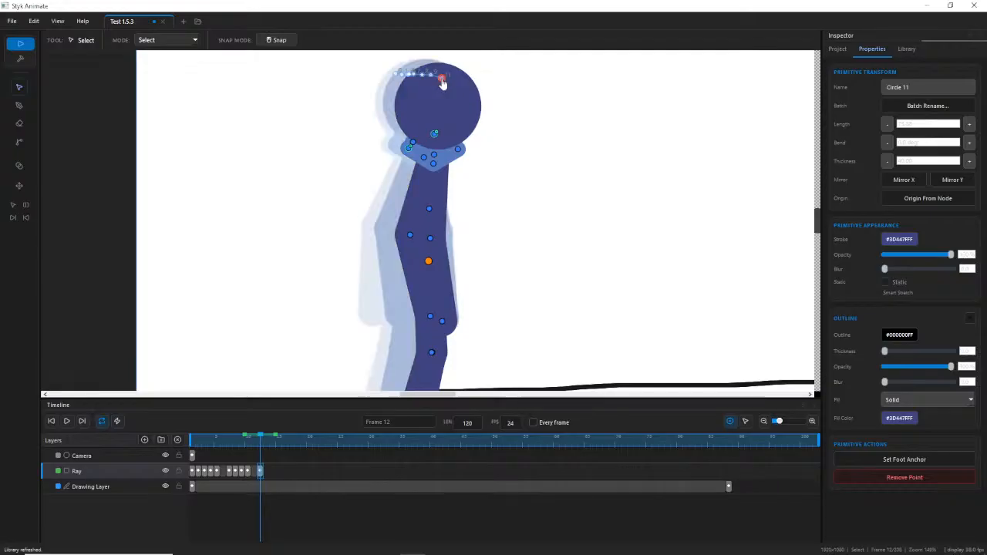
{"action": "scroll", "coordinate": [507, 296], "scroll_direction": "down", "scroll_amount": 1}
{"action": "scroll", "coordinate": [502, 255], "scroll_direction": "down", "scroll_amount": 3}
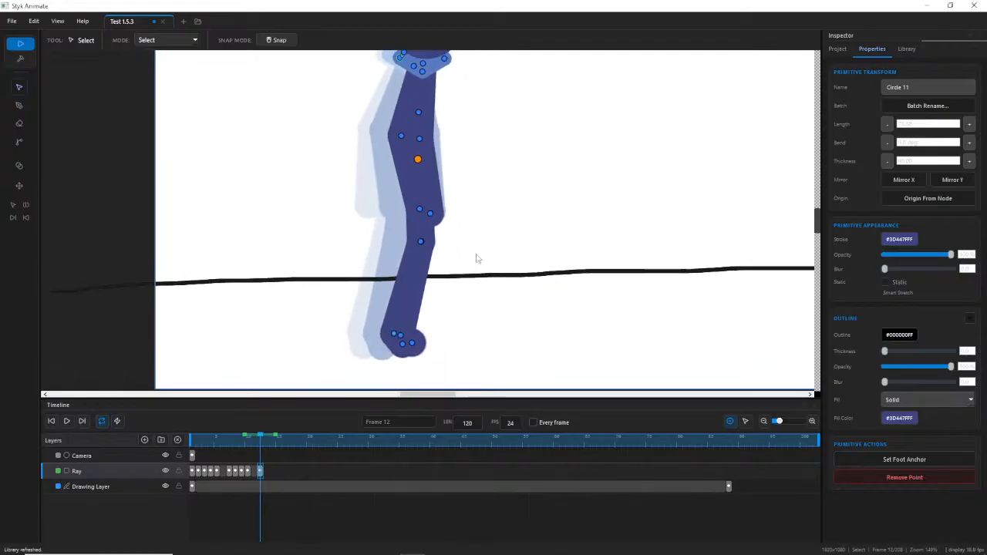
{"action": "scroll", "coordinate": [462, 208], "scroll_direction": "up", "scroll_amount": 1}
{"action": "scroll", "coordinate": [467, 203], "scroll_direction": "down", "scroll_amount": 1}
{"action": "scroll", "coordinate": [485, 198], "scroll_direction": "up", "scroll_amount": 2}
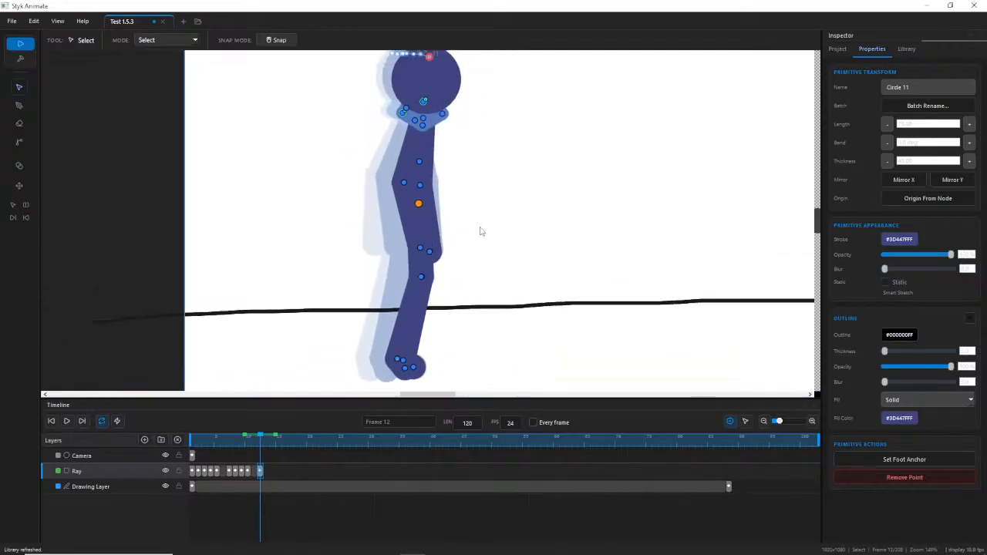
Enlarge the canvas area by shrinking the timeline, and inspect the figure's full pose on frame 12.
{"action": "left_click_drag", "start_coordinate": [393, 398], "coordinate": [402, 429]}
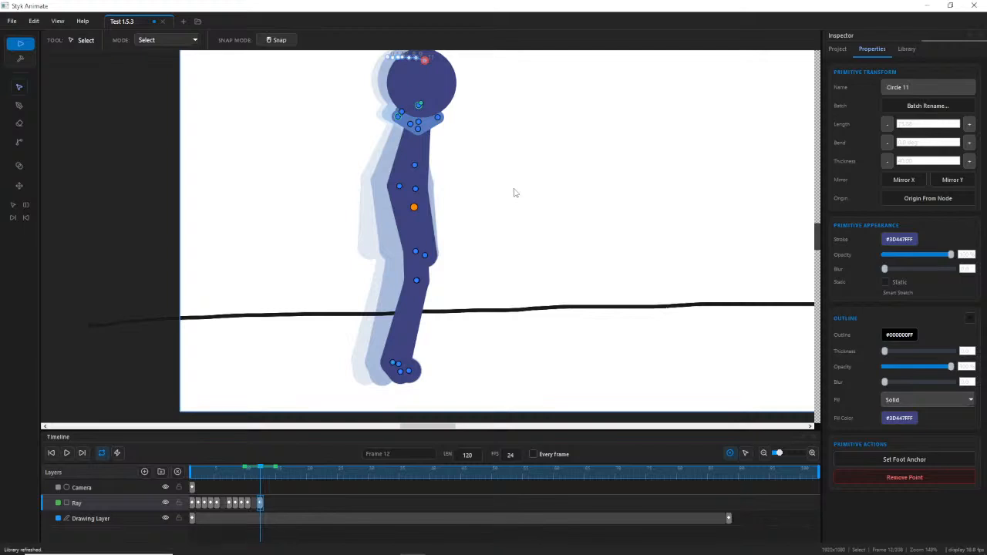
{"action": "left_click_drag", "start_coordinate": [514, 191], "coordinate": [520, 233]}
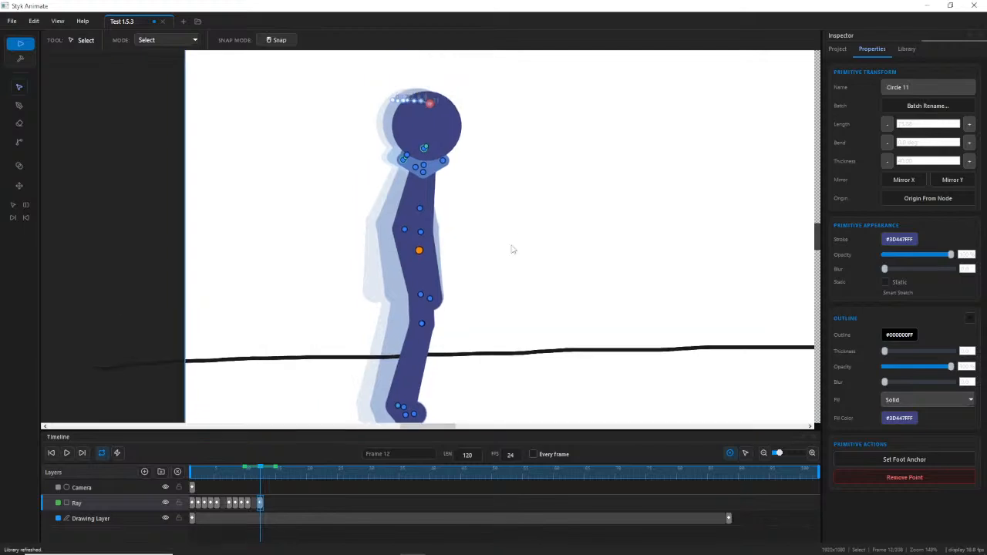
{"action": "scroll", "coordinate": [513, 246], "scroll_direction": "down", "scroll_amount": 1}
{"action": "left_click_drag", "start_coordinate": [510, 299], "coordinate": [505, 260]}
{"action": "scroll", "coordinate": [502, 229], "scroll_direction": "up", "scroll_amount": 3}
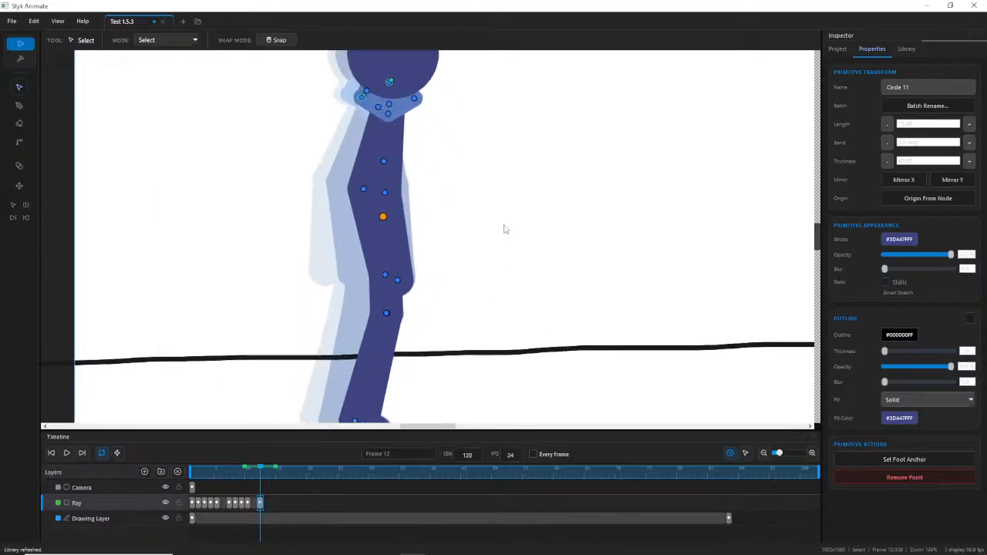
{"action": "scroll", "coordinate": [502, 229], "scroll_direction": "down", "scroll_amount": 2}
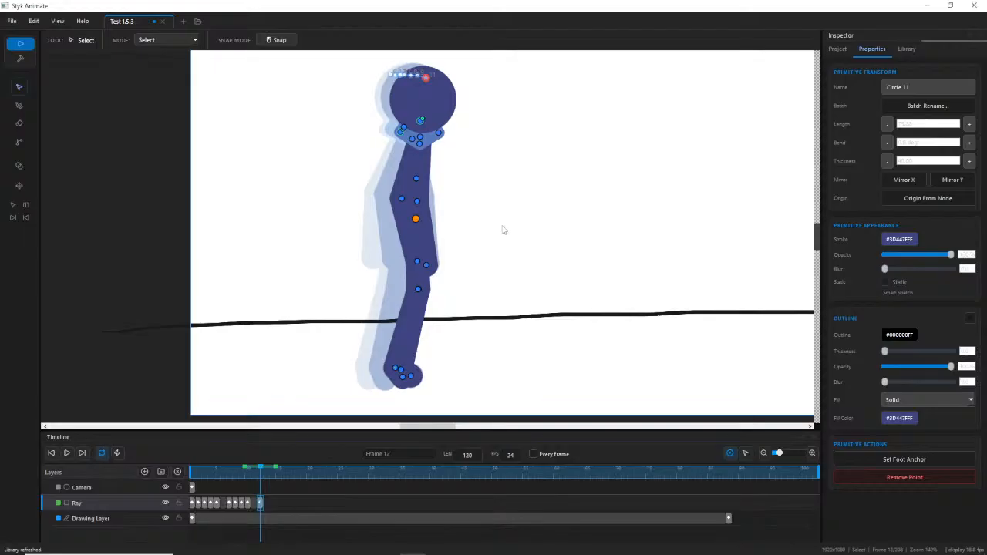
{"action": "scroll", "coordinate": [502, 229], "scroll_direction": "up", "scroll_amount": 3}
{"action": "scroll", "coordinate": [456, 262], "scroll_direction": "down", "scroll_amount": 3}
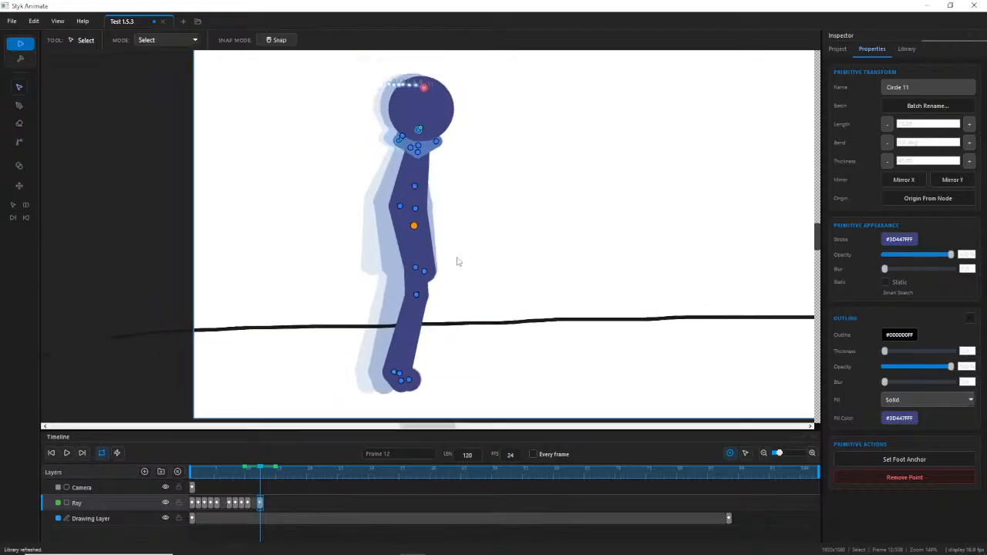
{"action": "left_click_drag", "start_coordinate": [456, 262], "coordinate": [501, 233]}
{"action": "scroll", "coordinate": [463, 235], "scroll_direction": "up", "scroll_amount": 1}
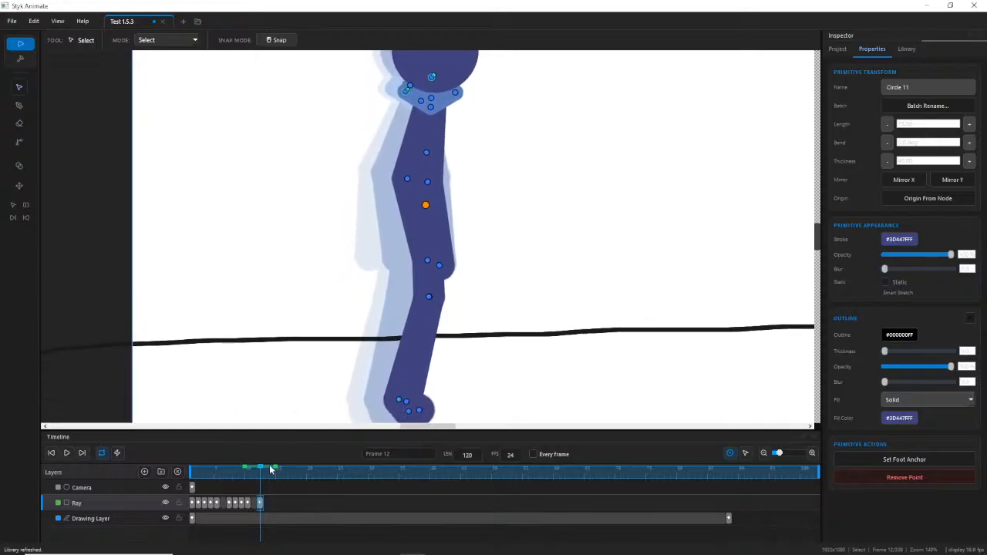
Add a Ray keyframe on frame 13 and shift the whole figure slightly forward by its centre node.
{"action": "mouse_move", "coordinate": [270, 470]}
{"action": "left_mouse_down"}
{"action": "mouse_move", "coordinate": [249, 470]}
{"action": "mouse_move", "coordinate": [270, 472]}
{"action": "left_mouse_up"}
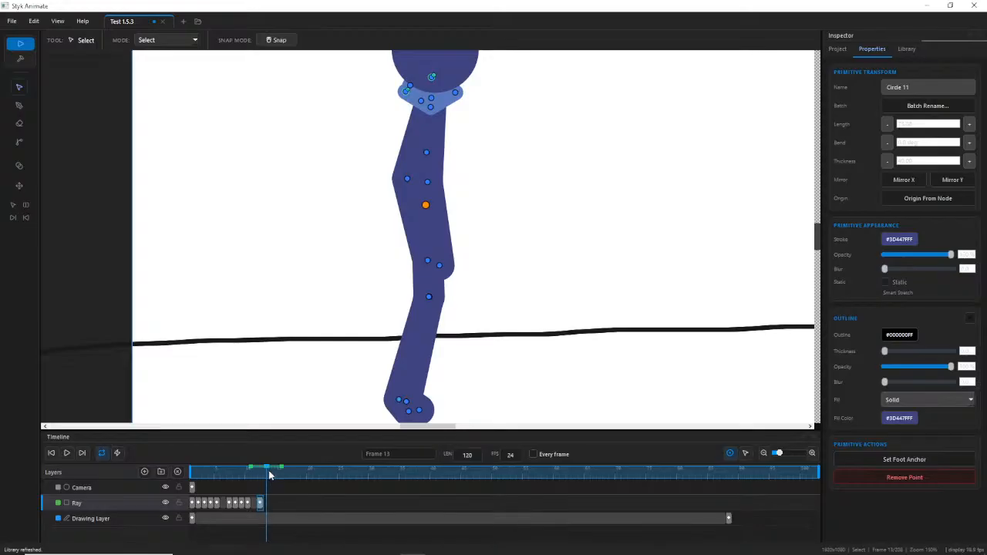
{"action": "left_click", "coordinate": [426, 207]}
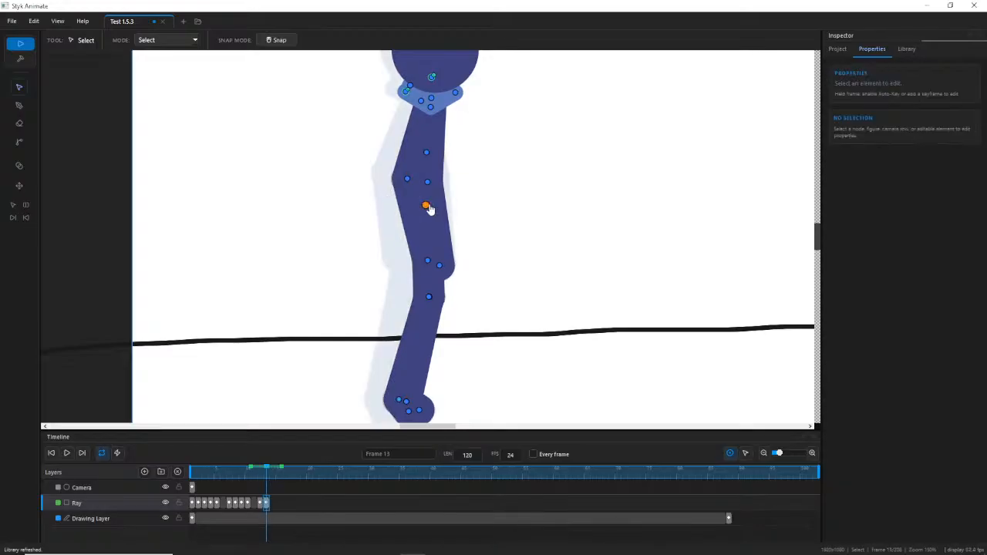
{"action": "left_click_drag", "start_coordinate": [429, 208], "coordinate": [435, 208]}
{"action": "scroll", "coordinate": [488, 307], "scroll_direction": "down", "scroll_amount": 2}
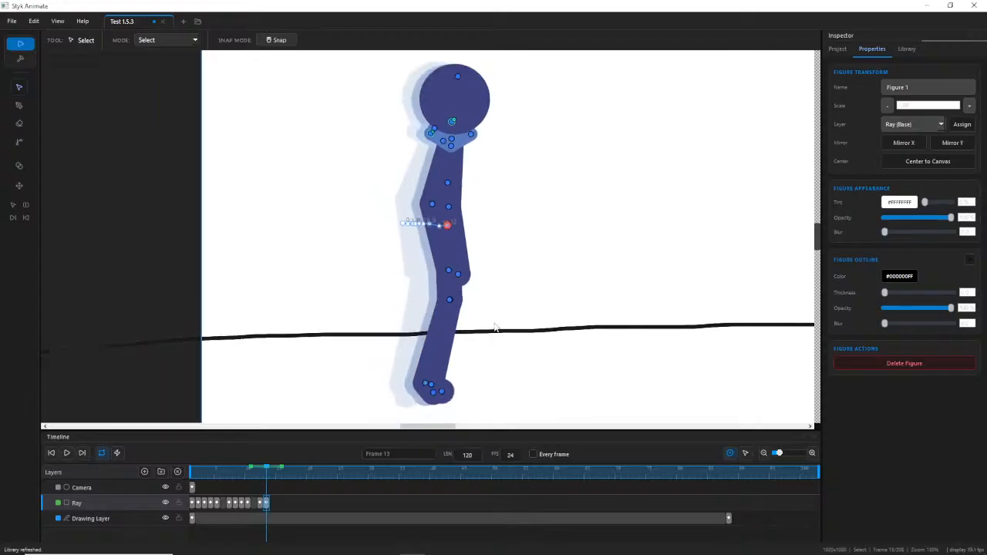
Move the rear leg's knee node slightly back on frame 13 and nudge its ankle node into place.
{"action": "left_click_drag", "start_coordinate": [491, 322], "coordinate": [475, 257]}
{"action": "scroll", "coordinate": [446, 246], "scroll_direction": "up", "scroll_amount": 2}
{"action": "left_click", "coordinate": [431, 237]}
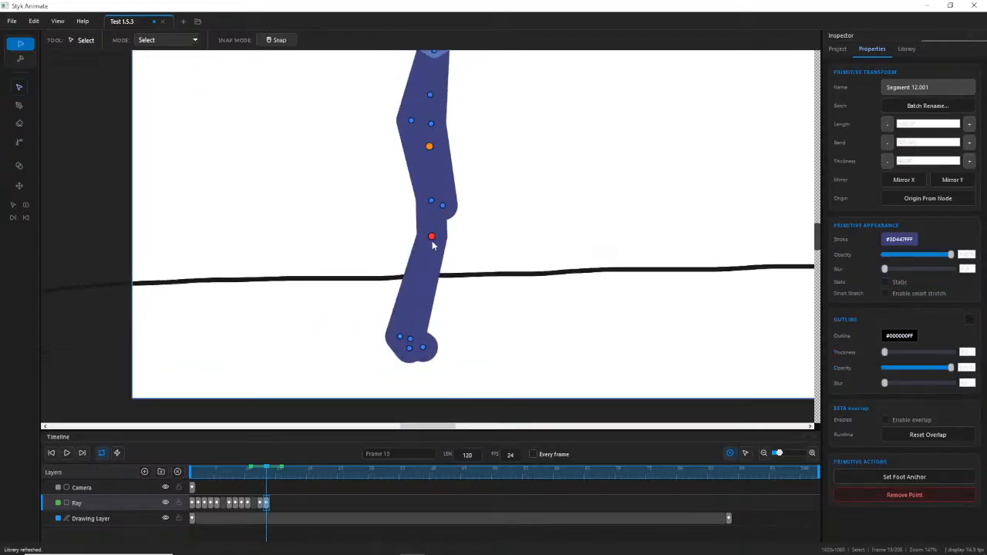
{"action": "left_click_drag", "start_coordinate": [432, 244], "coordinate": [430, 243]}
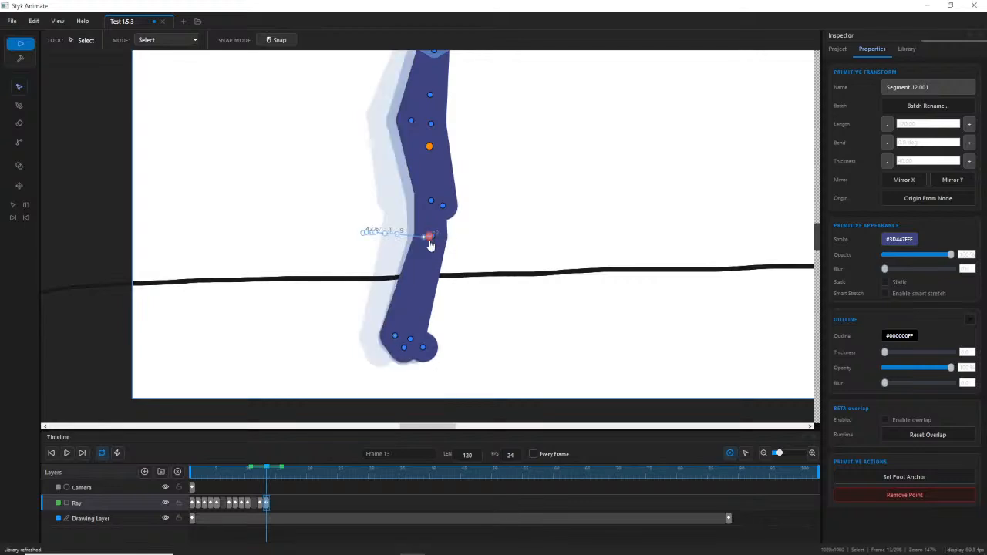
{"action": "scroll", "coordinate": [393, 339], "scroll_direction": "up", "scroll_amount": 2}
{"action": "left_click_drag", "start_coordinate": [392, 339], "coordinate": [393, 340]}
Try pushing the front leg's knee forward and repositioning its foot on frame 13, checking against the neighbouring frames.
{"action": "left_click_drag", "start_coordinate": [437, 219], "coordinate": [447, 221]}
{"action": "mouse_move", "coordinate": [414, 339]}
{"action": "left_mouse_down"}
{"action": "mouse_move", "coordinate": [398, 319]}
{"action": "mouse_move", "coordinate": [411, 356]}
{"action": "left_mouse_up"}
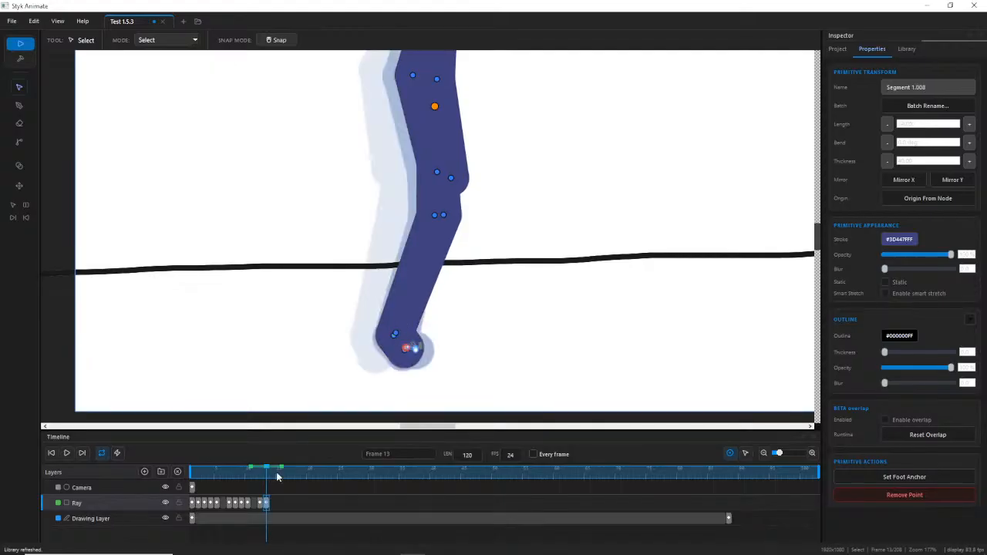
{"action": "mouse_move", "coordinate": [266, 472]}
{"action": "left_mouse_down"}
{"action": "mouse_move", "coordinate": [243, 470]}
{"action": "mouse_move", "coordinate": [267, 474]}
{"action": "left_mouse_up"}
{"action": "left_click", "coordinate": [487, 246]}
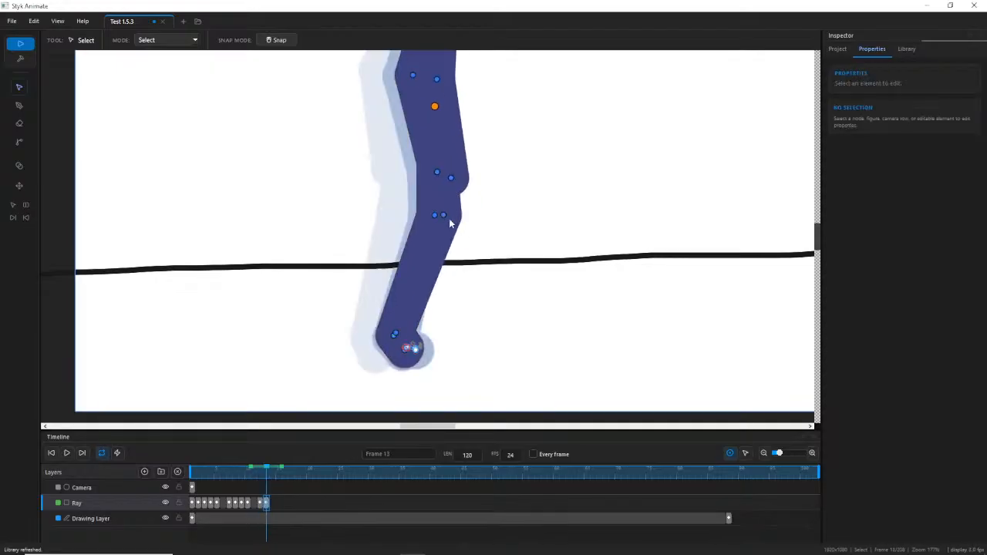
{"action": "left_click_drag", "start_coordinate": [447, 215], "coordinate": [455, 213]}
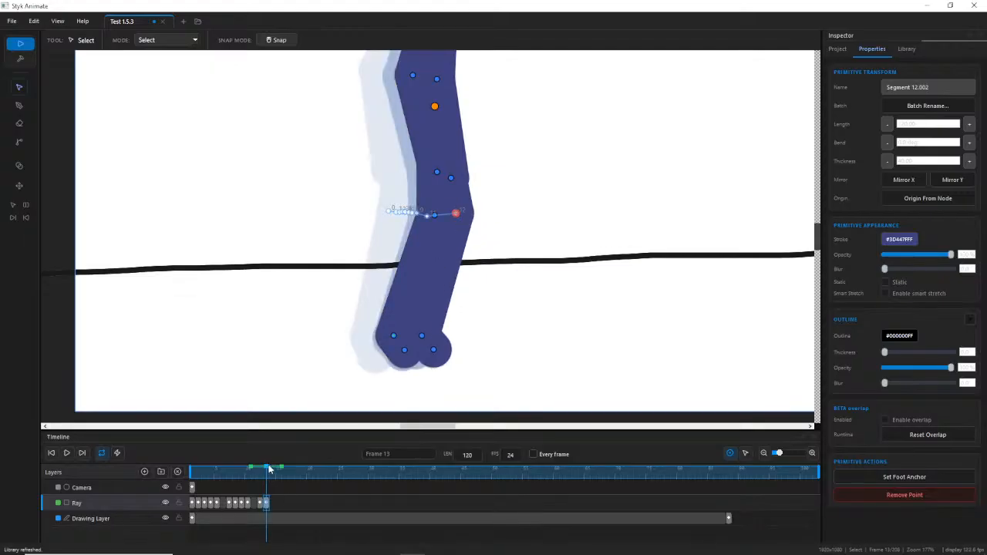
{"action": "mouse_move", "coordinate": [269, 469]}
{"action": "left_mouse_down"}
{"action": "mouse_move", "coordinate": [258, 473]}
{"action": "mouse_move", "coordinate": [266, 472]}
{"action": "left_mouse_up"}
{"action": "left_click", "coordinate": [320, 420]}
Try shifting the rear leg's knee, toe and ankle nodes forward on frame 13, and undo the recent leg changes.
{"action": "left_click_drag", "start_coordinate": [424, 215], "coordinate": [436, 215]}
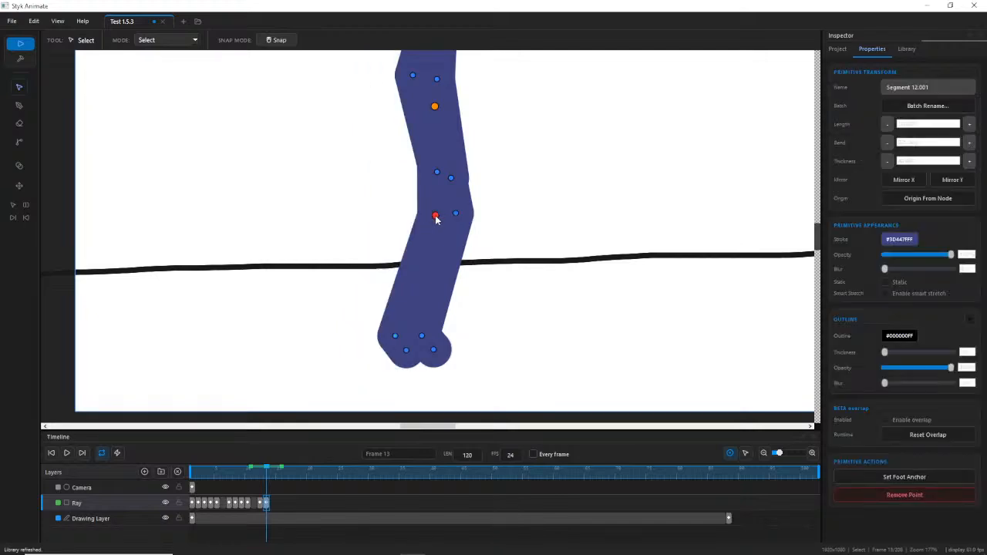
{"action": "left_click", "coordinate": [408, 352]}
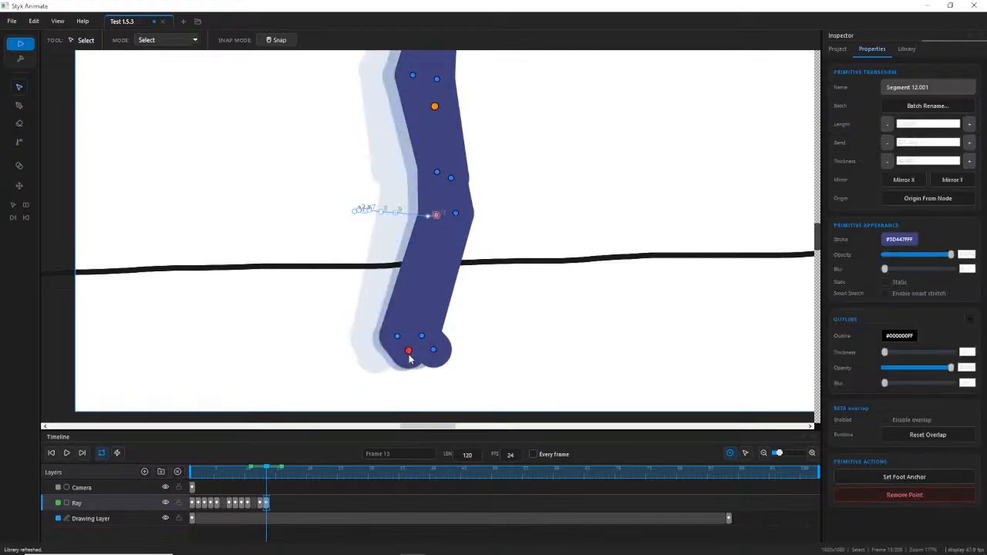
{"action": "left_click_drag", "start_coordinate": [397, 338], "coordinate": [400, 354]}
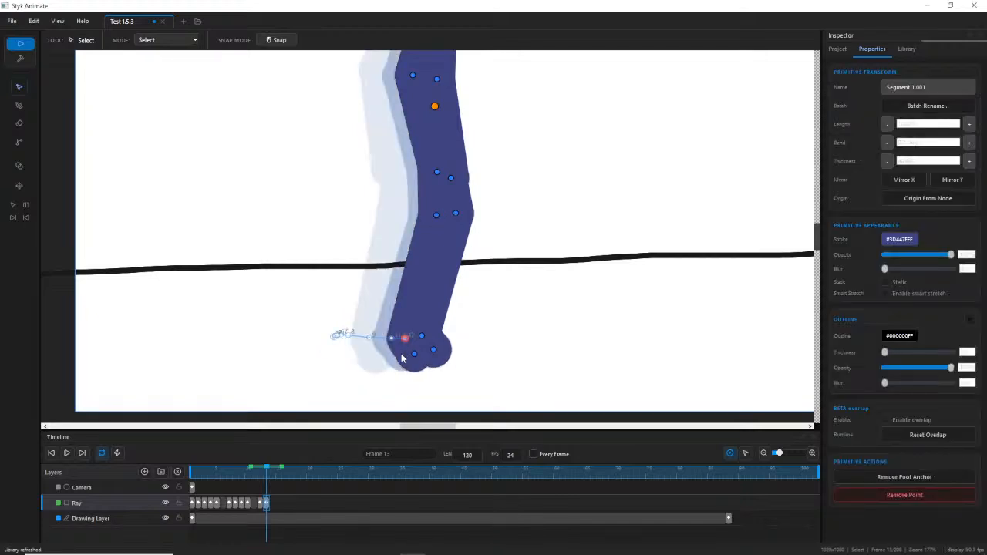
{"action": "key", "text": "ctrl+z"}
Compare frame 13 with its neighbouring frames and reposition the rear foot's ankle node on frame 13.
{"action": "mouse_move", "coordinate": [264, 473]}
{"action": "left_mouse_down"}
{"action": "mouse_move", "coordinate": [232, 473]}
{"action": "mouse_move", "coordinate": [267, 481]}
{"action": "left_mouse_up"}
{"action": "left_click", "coordinate": [391, 338]}
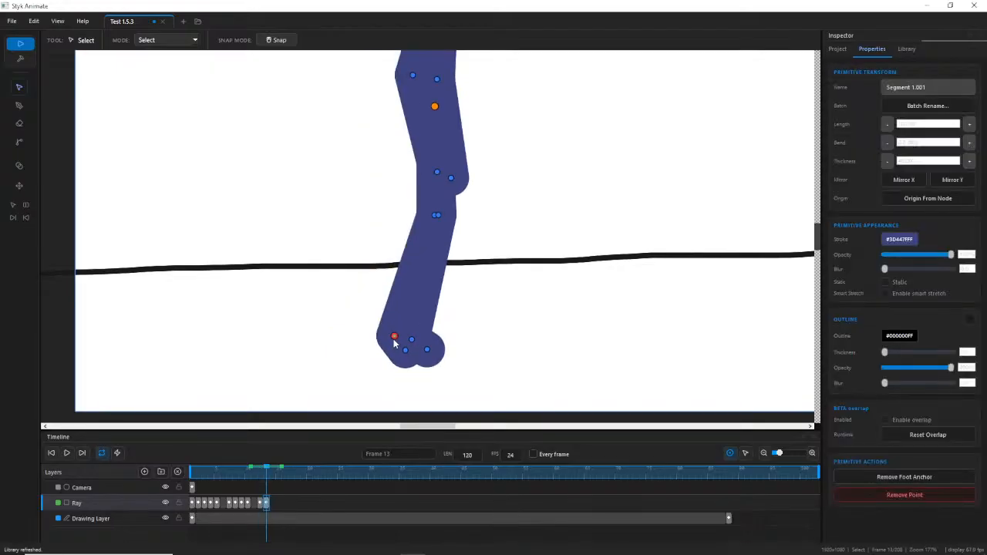
{"action": "mouse_move", "coordinate": [391, 341]}
{"action": "left_mouse_down"}
{"action": "mouse_move", "coordinate": [403, 352]}
{"action": "mouse_move", "coordinate": [413, 343]}
{"action": "mouse_move", "coordinate": [388, 341]}
{"action": "mouse_move", "coordinate": [414, 344]}
{"action": "mouse_move", "coordinate": [423, 330]}
{"action": "mouse_move", "coordinate": [422, 340]}
{"action": "mouse_move", "coordinate": [413, 338]}
{"action": "mouse_move", "coordinate": [421, 329]}
{"action": "mouse_move", "coordinate": [403, 341]}
{"action": "mouse_move", "coordinate": [410, 329]}
{"action": "mouse_move", "coordinate": [392, 343]}
{"action": "left_mouse_up"}
Add a Ray keyframe on frame 14 and shift the figure slightly forward and down by its centre node.
{"action": "mouse_move", "coordinate": [269, 469]}
{"action": "left_mouse_down"}
{"action": "mouse_move", "coordinate": [255, 469]}
{"action": "mouse_move", "coordinate": [273, 468]}
{"action": "left_mouse_up"}
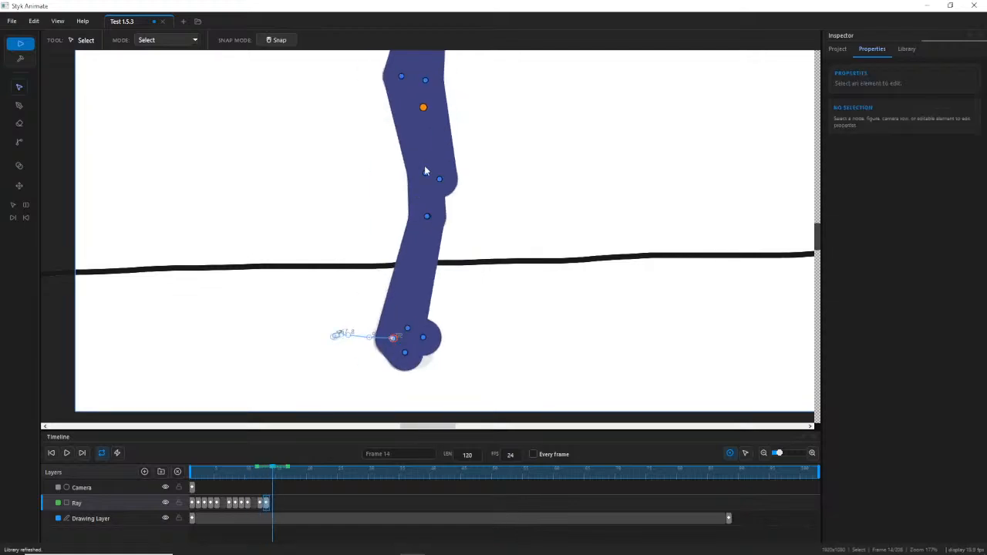
{"action": "left_click", "coordinate": [423, 107]}
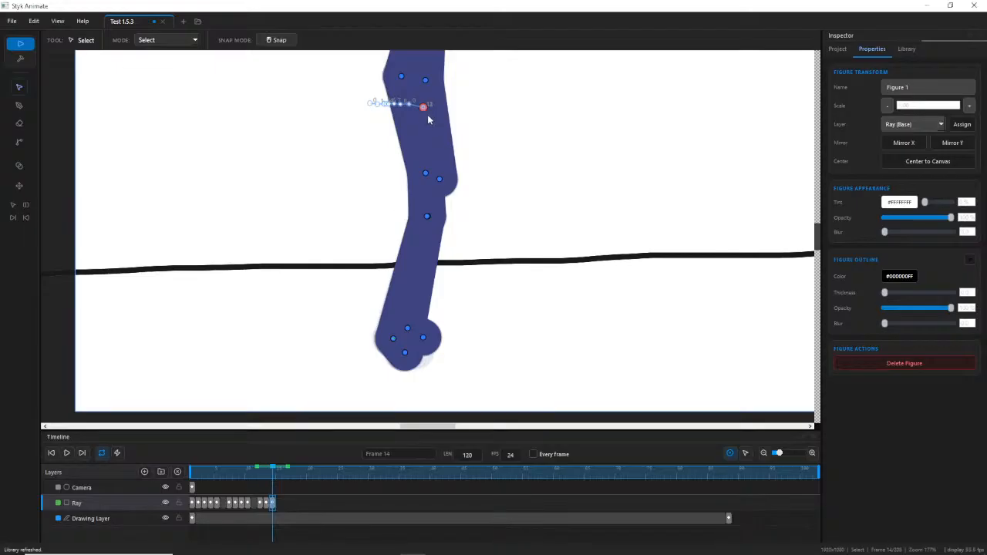
{"action": "left_click_drag", "start_coordinate": [428, 117], "coordinate": [436, 118]}
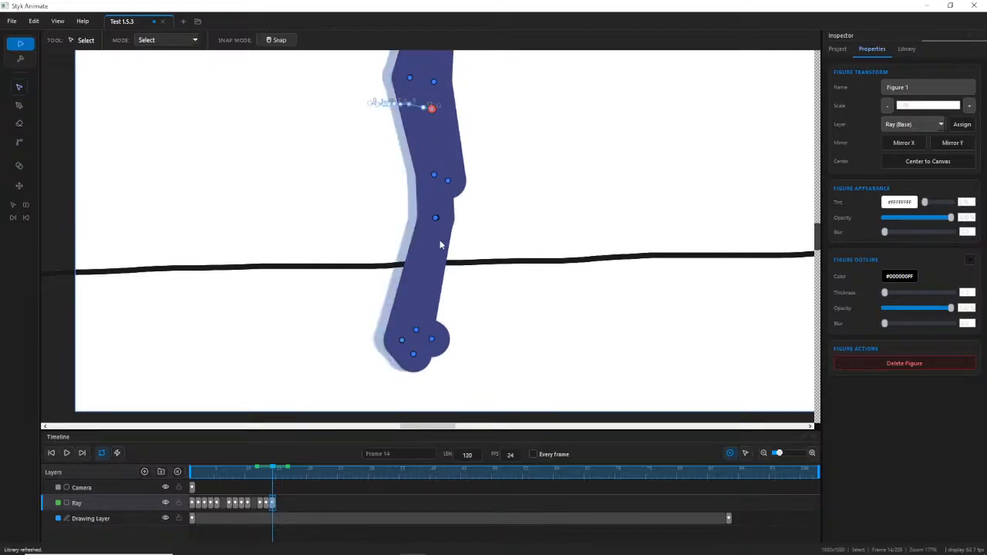
Move the rear leg's knee slightly back on frame 14 and realign its ankle and toe nodes with the previous foot position.
{"action": "left_click", "coordinate": [436, 220]}
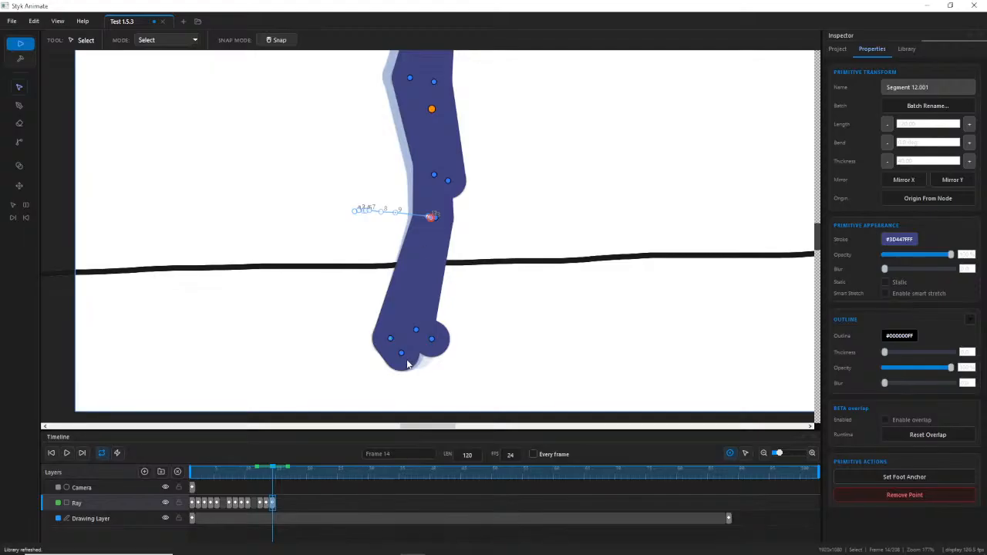
{"action": "left_click", "coordinate": [401, 363]}
{"action": "left_click", "coordinate": [401, 351]}
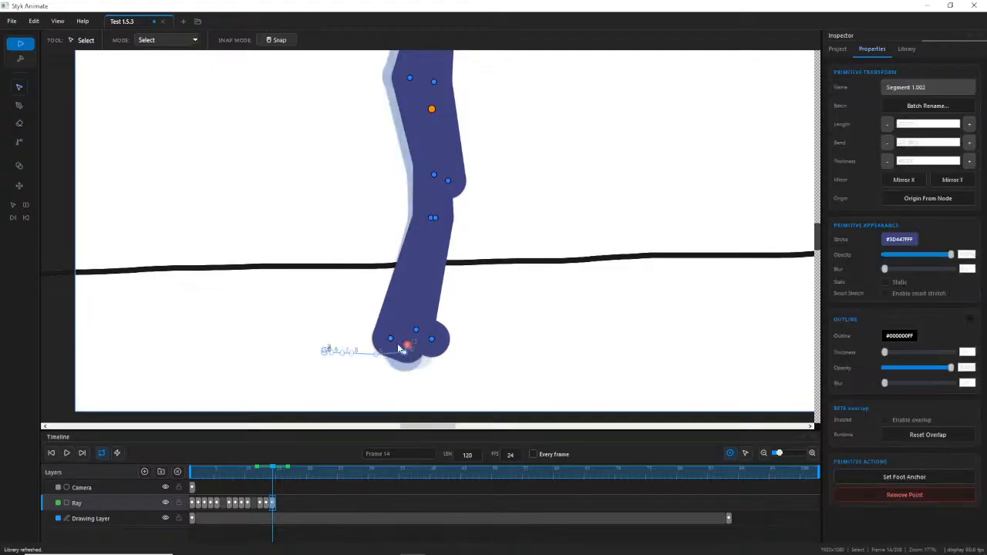
{"action": "left_click_drag", "start_coordinate": [391, 340], "coordinate": [408, 354]}
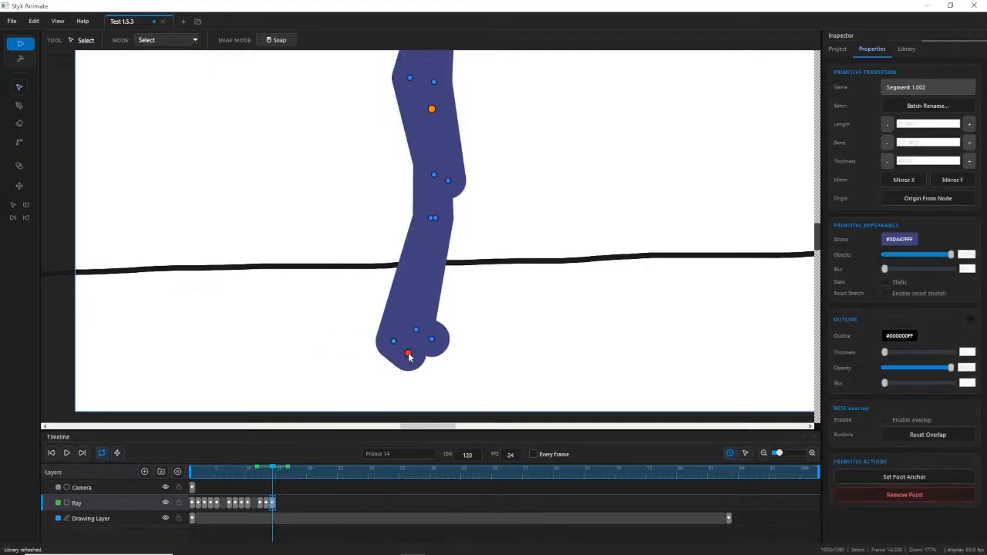
Bend the front leg on frame 14 by moving its knee node forward and its ankle node back and down.
{"action": "left_click_drag", "start_coordinate": [437, 220], "coordinate": [446, 222]}
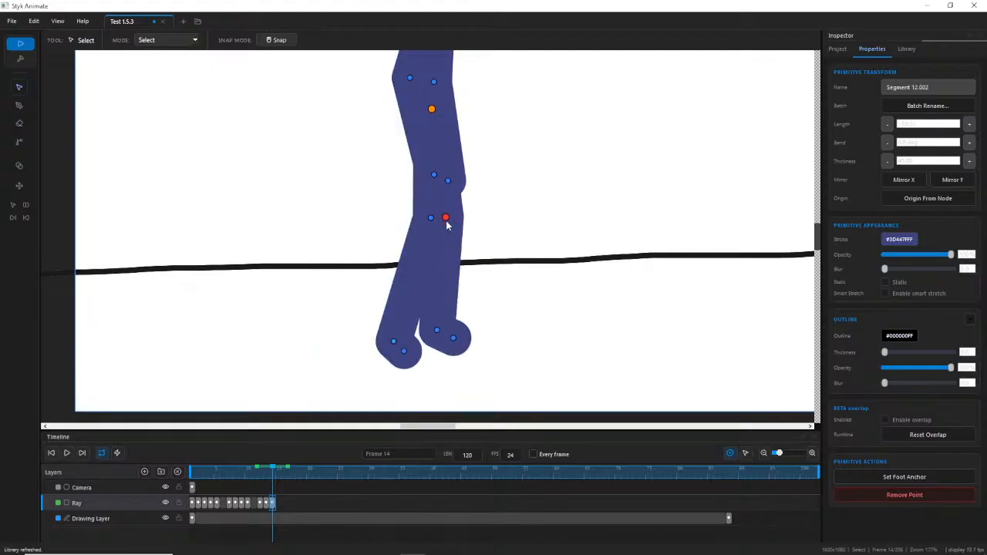
{"action": "left_click_drag", "start_coordinate": [436, 330], "coordinate": [418, 337]}
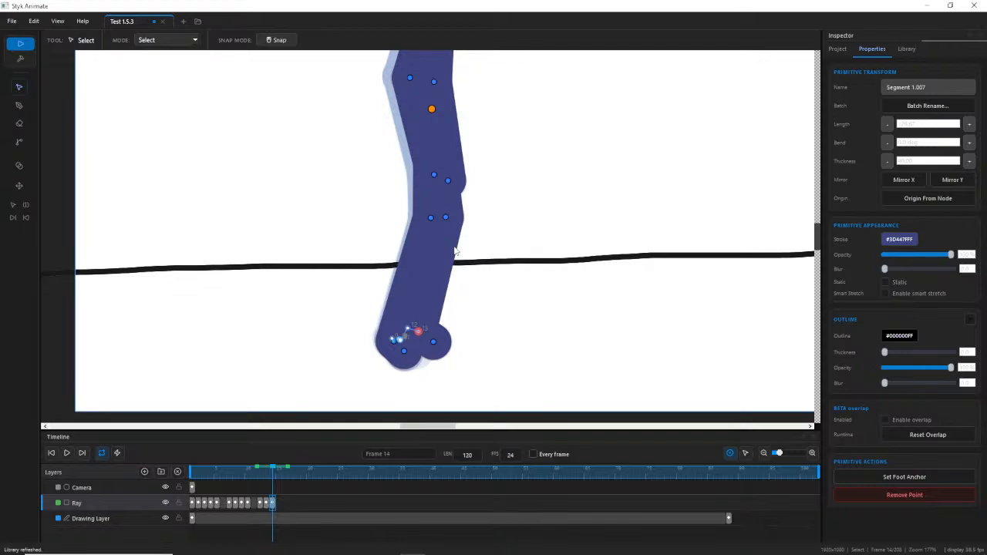
Move the front leg's knee node slightly forward and down on frame 14.
{"action": "scroll", "coordinate": [530, 181], "scroll_direction": "down", "scroll_amount": 1}
{"action": "left_click_drag", "start_coordinate": [530, 181], "coordinate": [530, 225]}
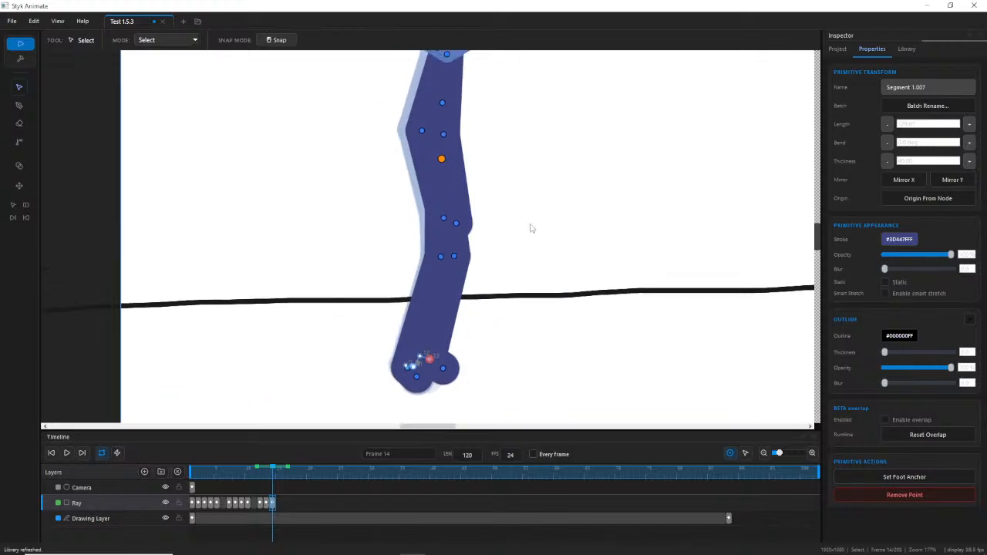
{"action": "left_click_drag", "start_coordinate": [454, 256], "coordinate": [460, 262]}
{"action": "scroll", "coordinate": [483, 218], "scroll_direction": "up", "scroll_amount": 1}
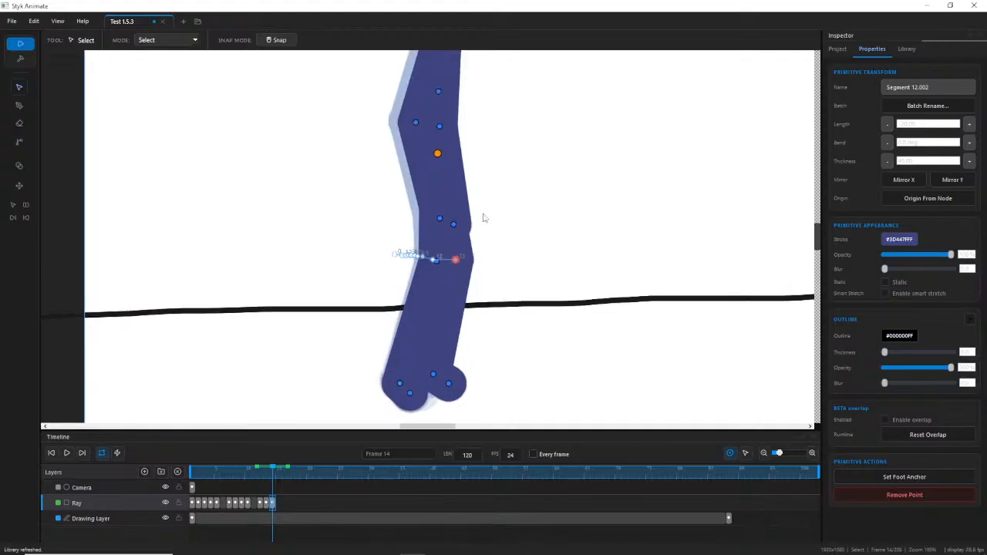
{"action": "left_click_drag", "start_coordinate": [492, 209], "coordinate": [482, 252]}
{"action": "scroll", "coordinate": [482, 251], "scroll_direction": "down", "scroll_amount": 3}
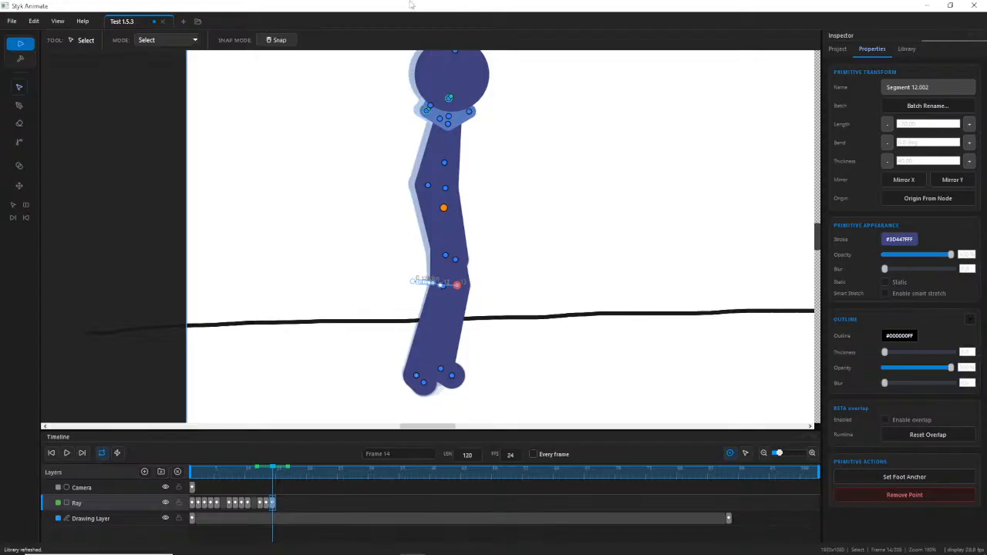
Nudge the front leg's knee node slightly back on frame 14 and move its ankle node backward.
{"action": "scroll", "coordinate": [455, 279], "scroll_direction": "up", "scroll_amount": 3}
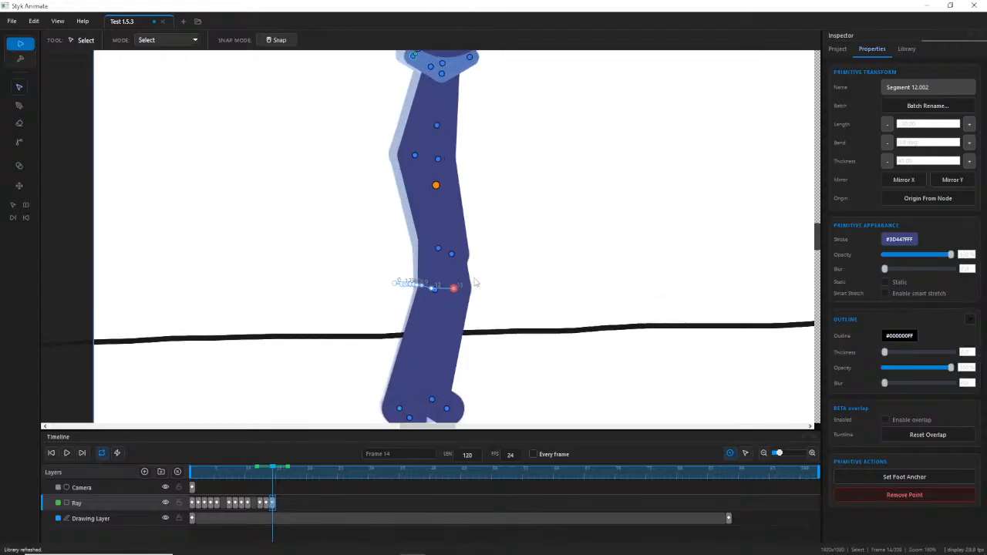
{"action": "left_click_drag", "start_coordinate": [465, 279], "coordinate": [448, 239]}
{"action": "scroll", "coordinate": [424, 301], "scroll_direction": "up", "scroll_amount": 2}
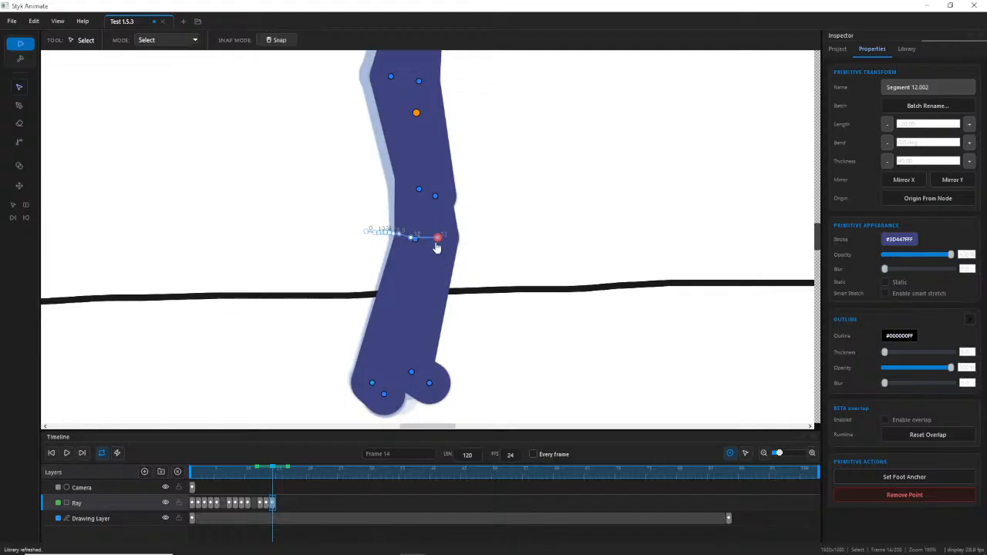
{"action": "left_click_drag", "start_coordinate": [437, 243], "coordinate": [434, 245]}
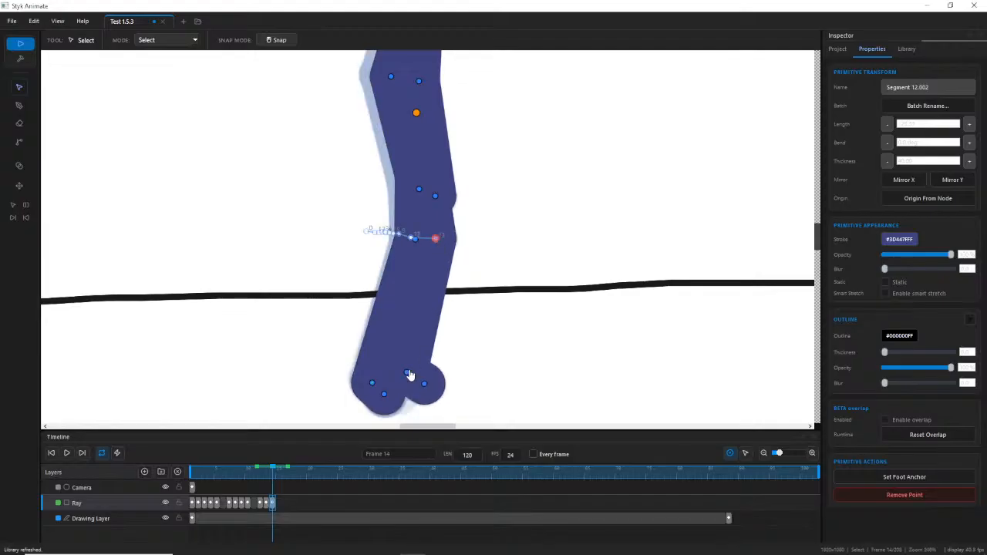
{"action": "left_click_drag", "start_coordinate": [410, 375], "coordinate": [401, 374]}
{"action": "scroll", "coordinate": [377, 406], "scroll_direction": "down", "scroll_amount": 1}
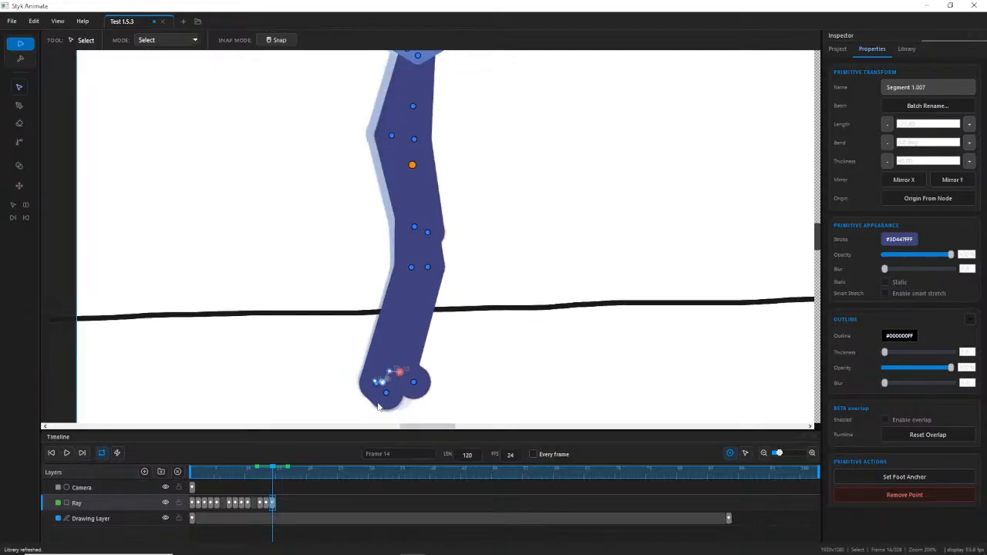
Fine-tune the front leg's ankle node on frame 14 and shift its knee node slightly back and down.
{"action": "mouse_move", "coordinate": [280, 479]}
{"action": "left_mouse_down"}
{"action": "mouse_move", "coordinate": [257, 476]}
{"action": "mouse_move", "coordinate": [274, 479]}
{"action": "left_mouse_up"}
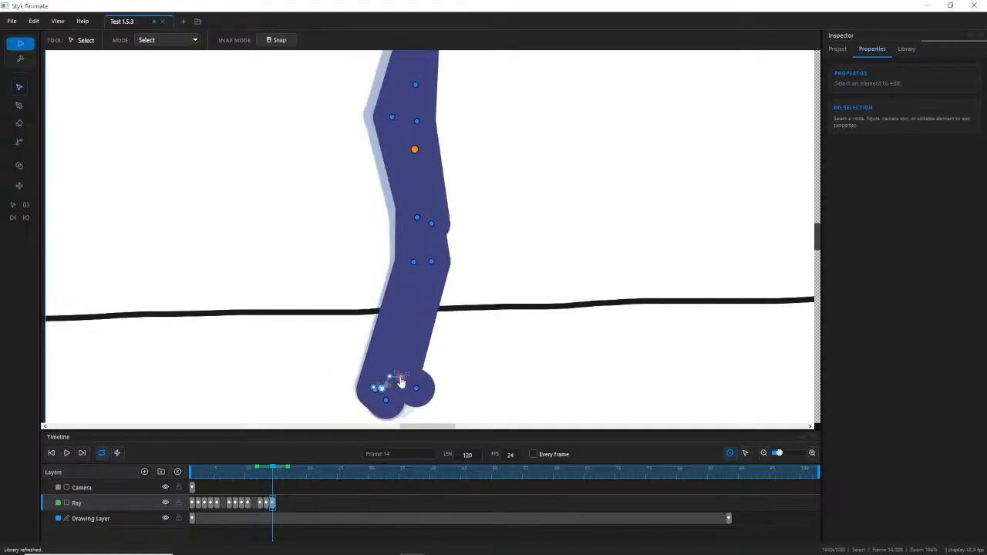
{"action": "left_click", "coordinate": [401, 377]}
{"action": "left_click_drag", "start_coordinate": [401, 377], "coordinate": [401, 379]}
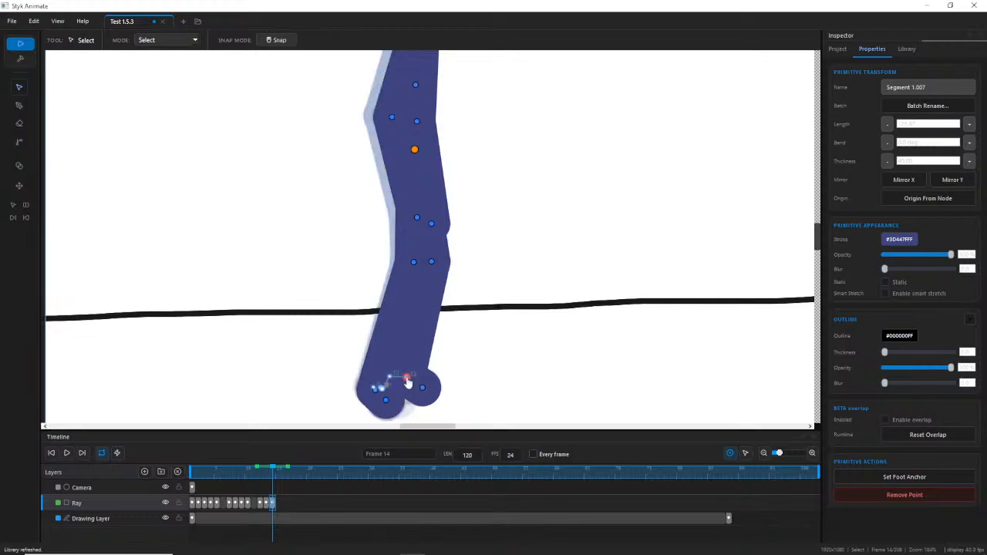
{"action": "left_click", "coordinate": [430, 263]}
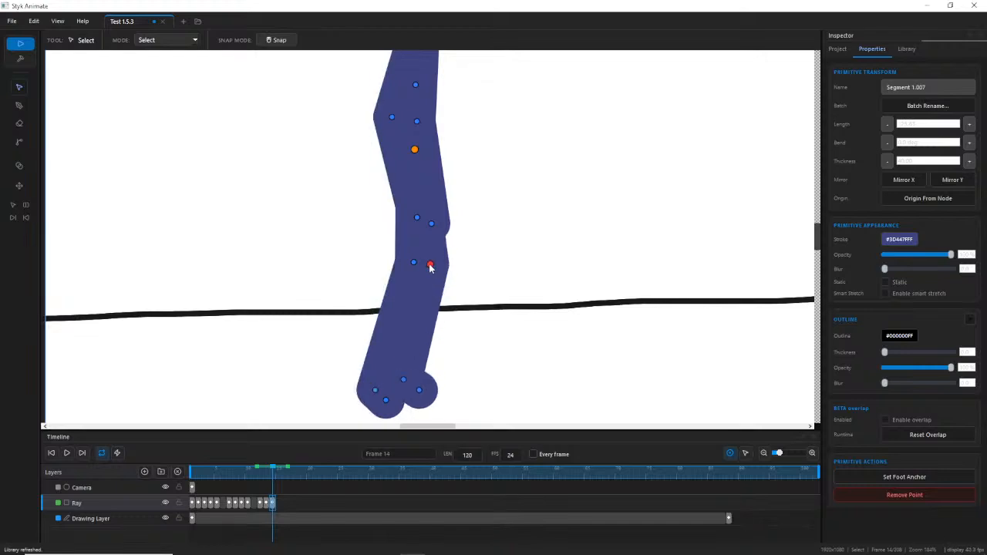
{"action": "left_click", "coordinate": [400, 379]}
{"action": "left_click", "coordinate": [406, 377]}
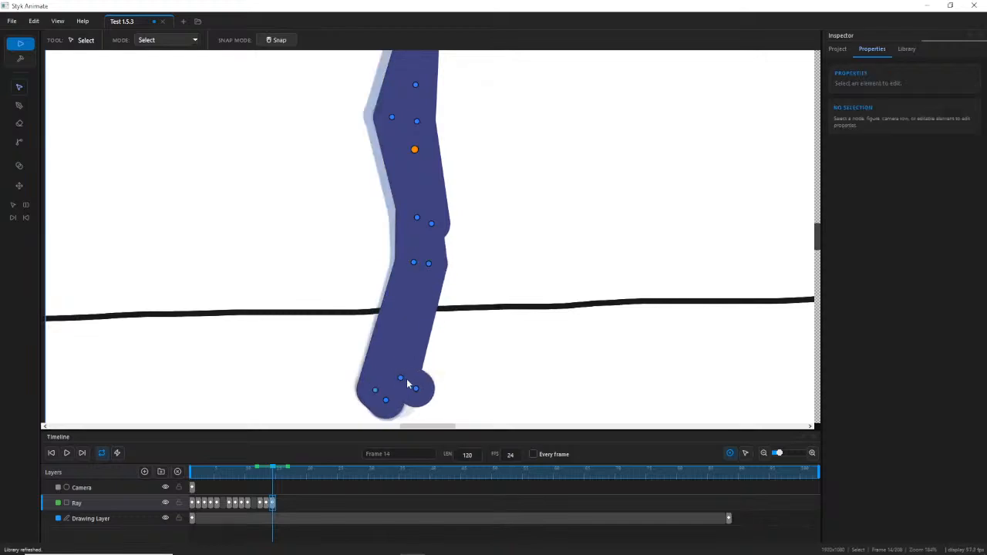
{"action": "left_click", "coordinate": [401, 379]}
{"action": "left_click", "coordinate": [416, 388]}
{"action": "left_click_drag", "start_coordinate": [401, 379], "coordinate": [406, 379]}
{"action": "mouse_move", "coordinate": [272, 477]}
{"action": "left_mouse_down"}
{"action": "mouse_move", "coordinate": [232, 473]}
{"action": "mouse_move", "coordinate": [273, 482]}
{"action": "mouse_move", "coordinate": [259, 487]}
{"action": "mouse_move", "coordinate": [266, 473]}
{"action": "mouse_move", "coordinate": [256, 474]}
{"action": "mouse_move", "coordinate": [270, 477]}
{"action": "left_mouse_up"}
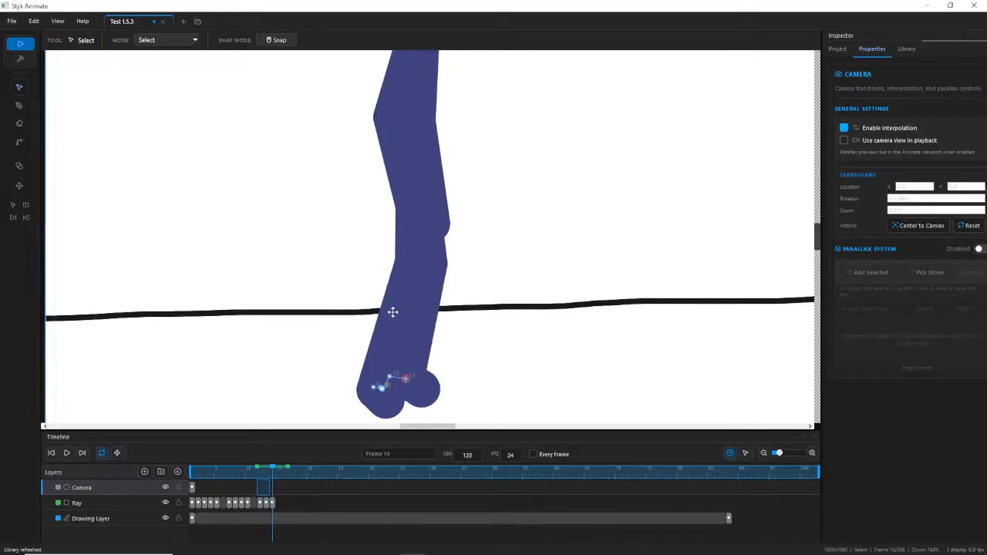
Undo the accidental camera keyframe on frame 14 and reselect the Ray keyframe.
{"action": "left_click_drag", "start_coordinate": [392, 312], "coordinate": [399, 312]}
{"action": "left_click", "coordinate": [24, 90]}
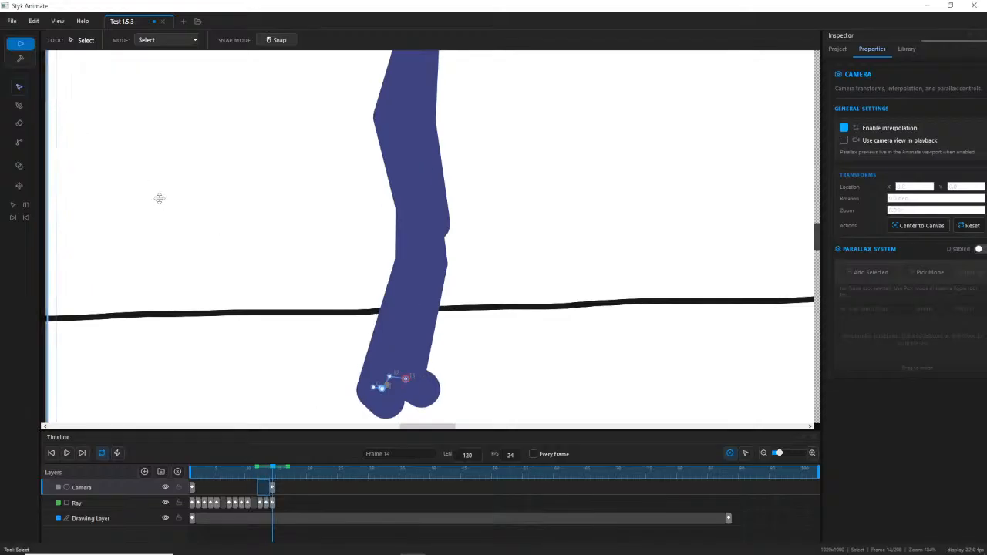
{"action": "key", "text": "ctrl+z"}
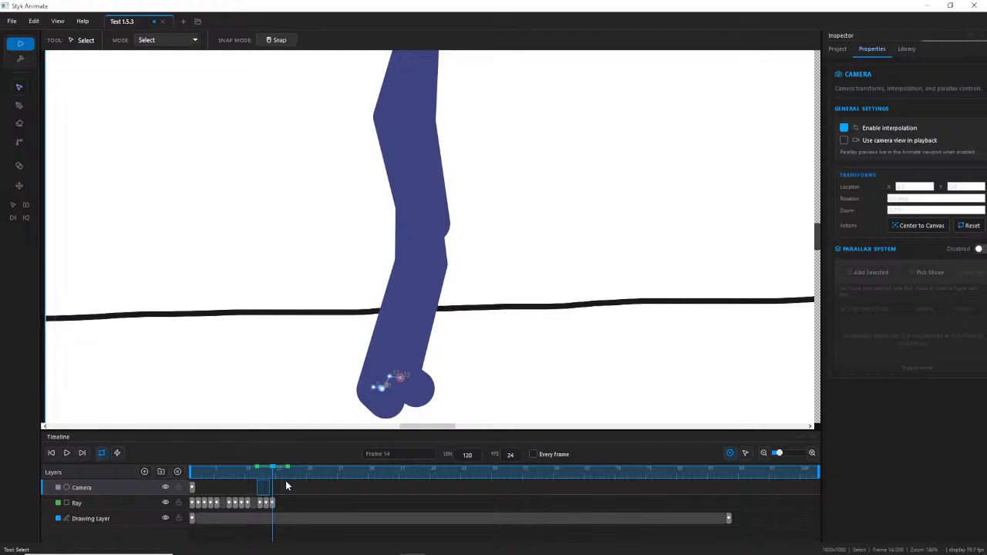
{"action": "left_click", "coordinate": [275, 503]}
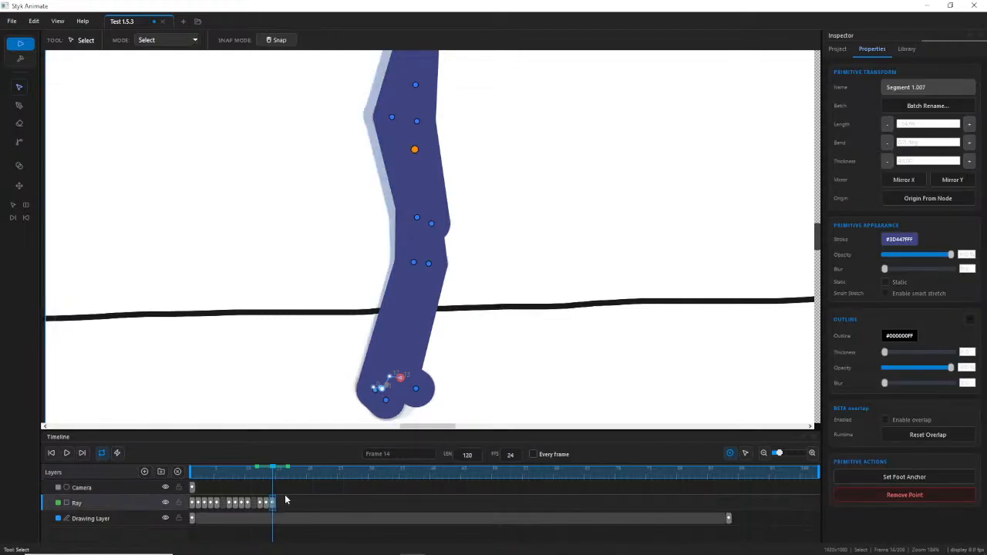
{"action": "left_click", "coordinate": [267, 486]}
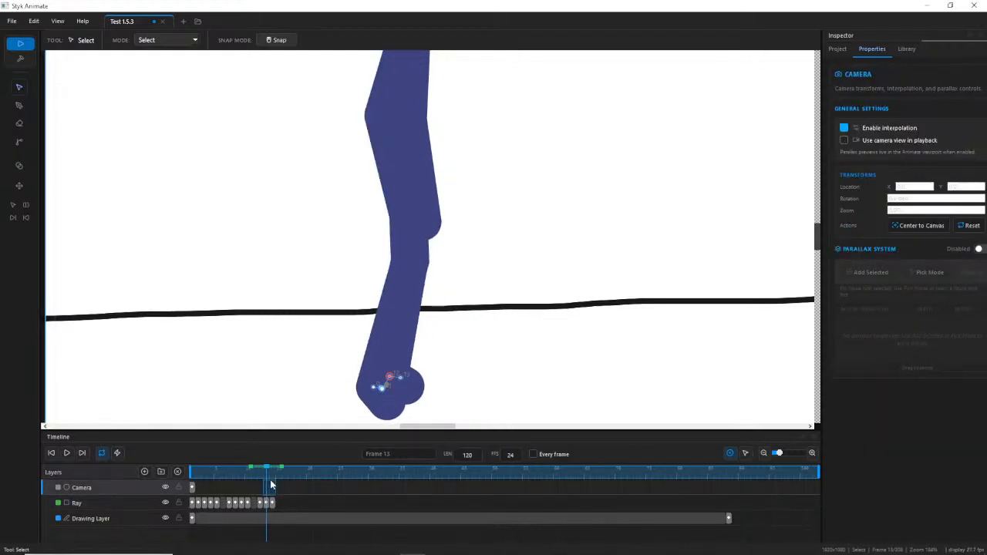
{"action": "left_click", "coordinate": [261, 485]}
{"action": "left_click", "coordinate": [273, 503]}
{"action": "key", "text": "ctrl+z"}
Move the front leg's knee and ankle nodes forward on frame 14 and pull the knee slightly back again.
{"action": "mouse_move", "coordinate": [272, 475]}
{"action": "left_mouse_down"}
{"action": "mouse_move", "coordinate": [261, 476]}
{"action": "mouse_move", "coordinate": [274, 468]}
{"action": "mouse_move", "coordinate": [265, 476]}
{"action": "mouse_move", "coordinate": [273, 476]}
{"action": "left_mouse_up"}
{"action": "left_click_drag", "start_coordinate": [445, 145], "coordinate": [432, 178]}
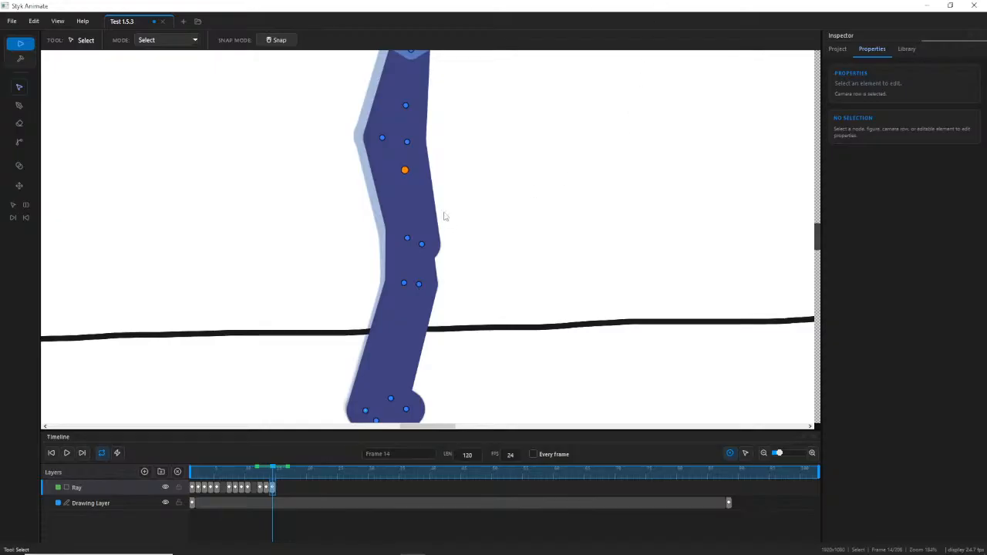
{"action": "left_click_drag", "start_coordinate": [282, 473], "coordinate": [270, 471]}
{"action": "left_click_drag", "start_coordinate": [510, 339], "coordinate": [495, 308]}
{"action": "left_click_drag", "start_coordinate": [276, 472], "coordinate": [272, 478]}
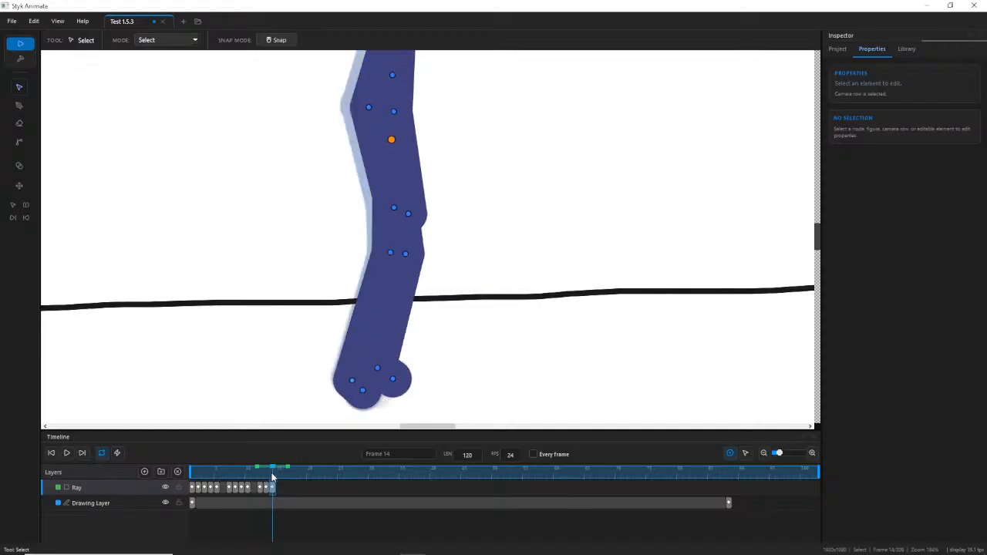
{"action": "left_click_drag", "start_coordinate": [403, 254], "coordinate": [410, 252]}
{"action": "left_click", "coordinate": [386, 367]}
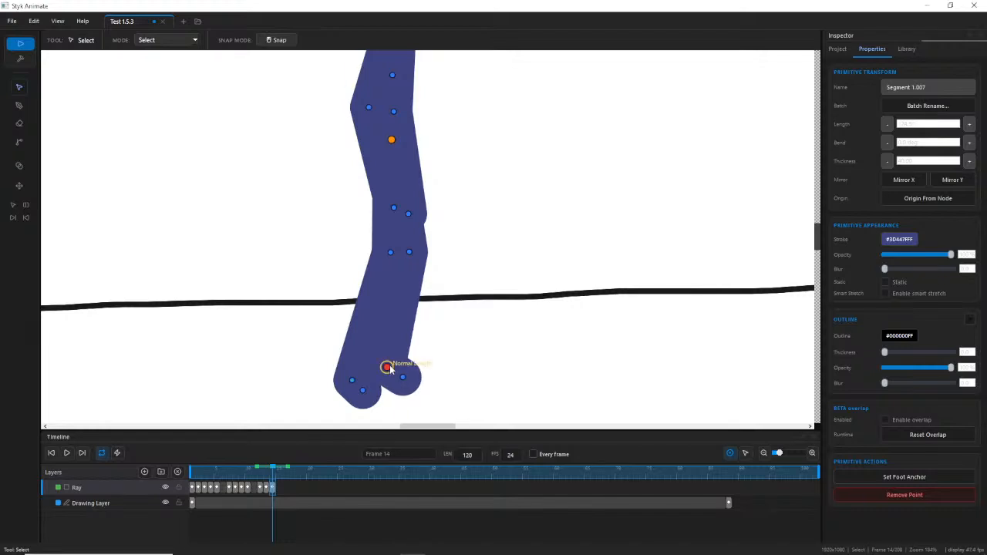
{"action": "left_click_drag", "start_coordinate": [395, 368], "coordinate": [396, 368]}
{"action": "left_click_drag", "start_coordinate": [388, 367], "coordinate": [392, 367]}
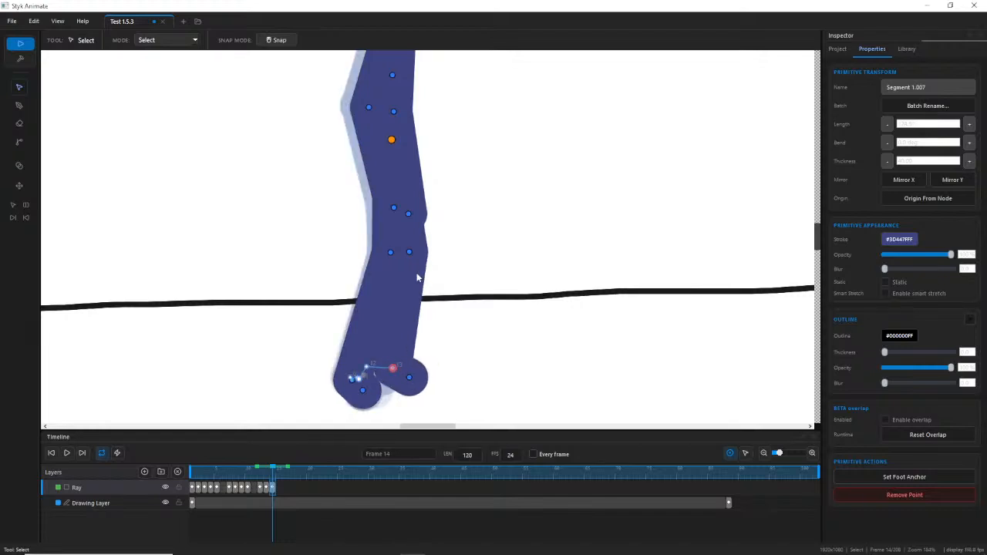
{"action": "left_click_drag", "start_coordinate": [409, 253], "coordinate": [402, 252]}
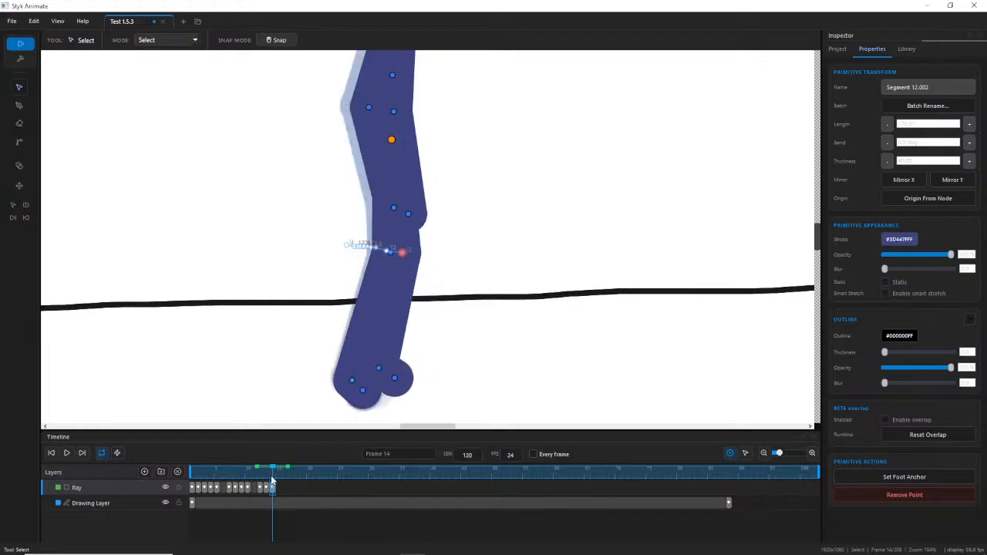
{"action": "left_click_drag", "start_coordinate": [271, 480], "coordinate": [271, 478]}
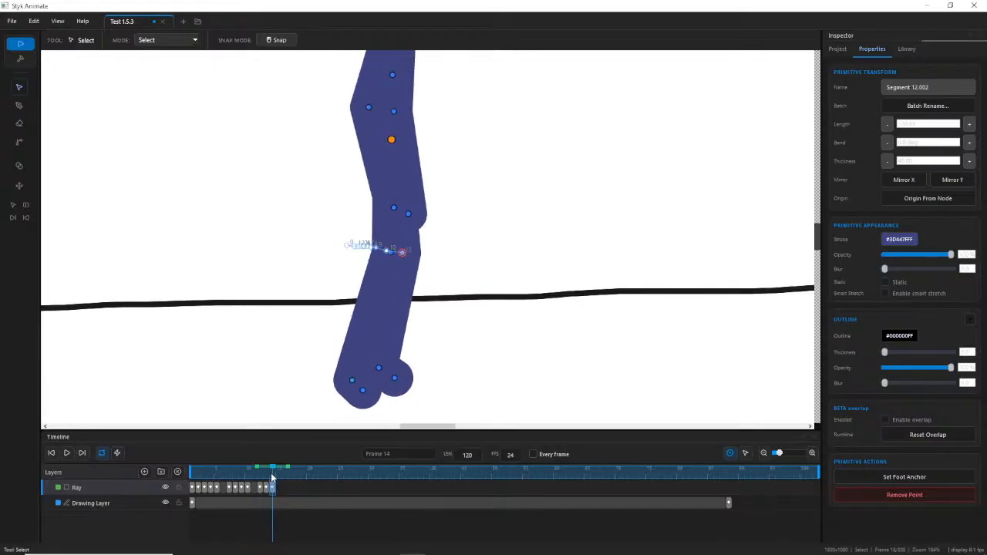
Examine the figure's leg motion on frame 14 against the neighbouring frames.
{"action": "left_click_drag", "start_coordinate": [459, 188], "coordinate": [449, 232]}
{"action": "scroll", "coordinate": [449, 232], "scroll_direction": "down", "scroll_amount": 2}
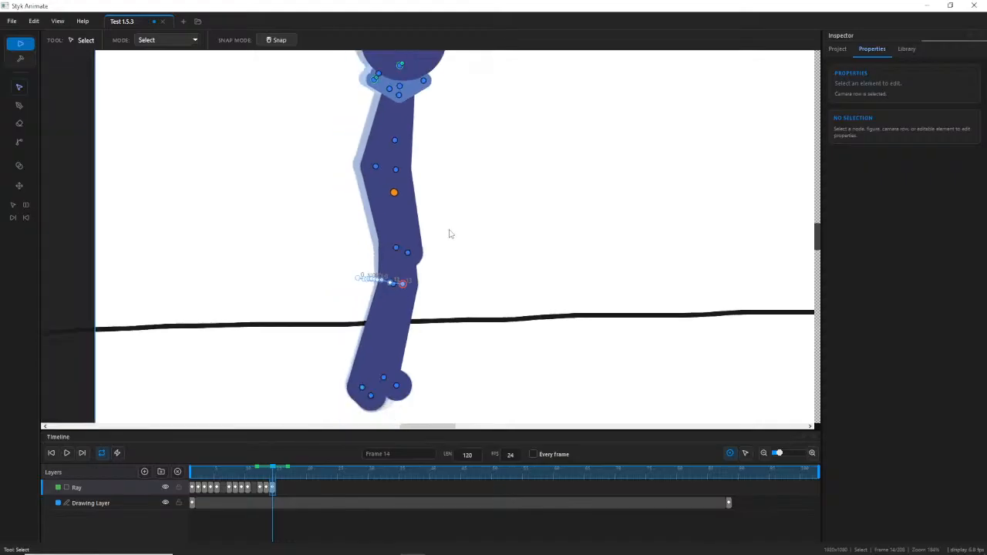
{"action": "mouse_move", "coordinate": [273, 479]}
{"action": "left_mouse_down"}
{"action": "mouse_move", "coordinate": [247, 470]}
{"action": "mouse_move", "coordinate": [274, 473]}
{"action": "left_mouse_up"}
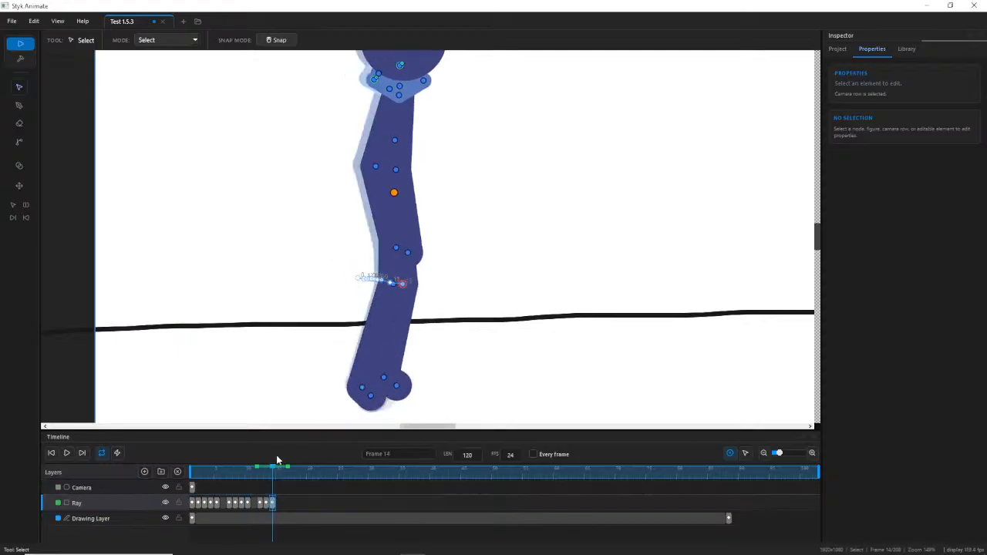
{"action": "scroll", "coordinate": [357, 335], "scroll_direction": "down", "scroll_amount": 1}
{"action": "scroll", "coordinate": [258, 501], "scroll_direction": "down", "scroll_amount": 1}
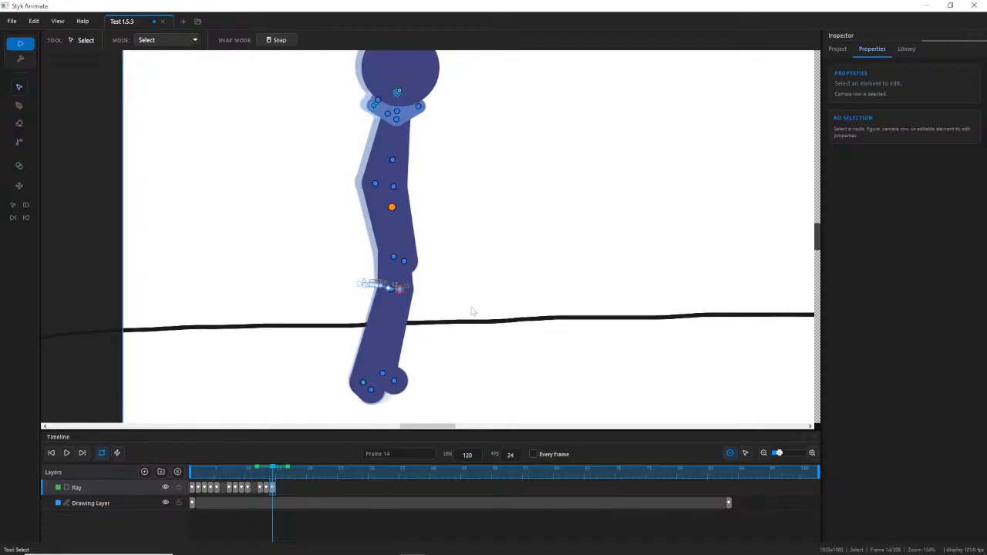
{"action": "scroll", "coordinate": [462, 283], "scroll_direction": "up", "scroll_amount": 3}
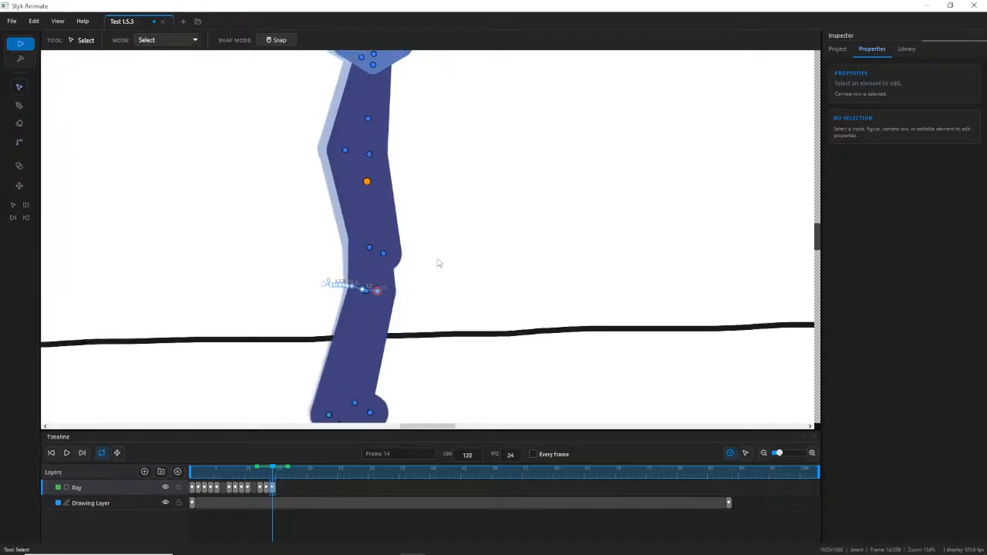
{"action": "mouse_move", "coordinate": [270, 472]}
{"action": "left_mouse_down"}
{"action": "mouse_move", "coordinate": [259, 472]}
{"action": "mouse_move", "coordinate": [272, 469]}
{"action": "left_mouse_up"}
{"action": "left_click_drag", "start_coordinate": [506, 292], "coordinate": [502, 256]}
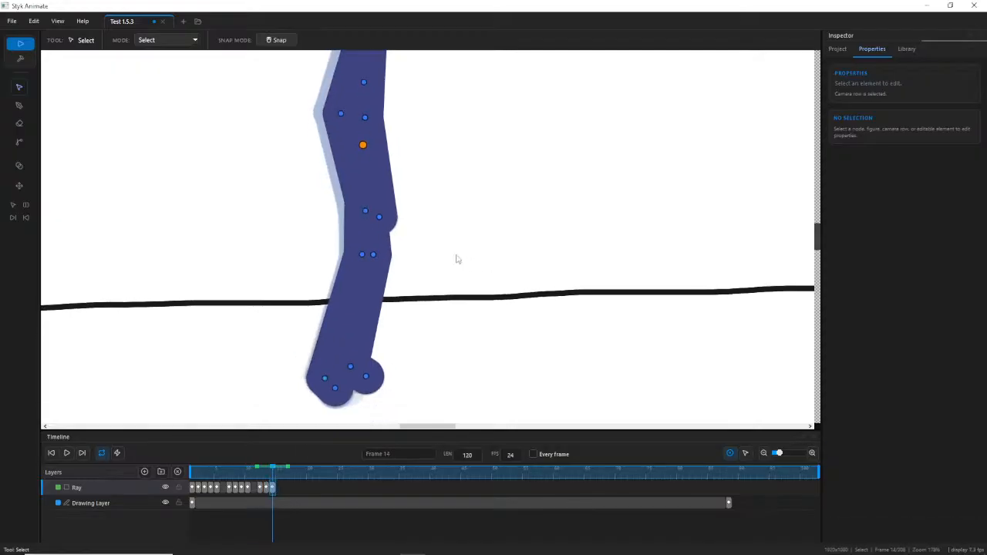
On frame 13, swing the arm's elbow and hand nodes forward and shift the whole figure slightly forward by its centre node.
{"action": "mouse_move", "coordinate": [270, 472]}
{"action": "left_mouse_down"}
{"action": "mouse_move", "coordinate": [254, 475]}
{"action": "mouse_move", "coordinate": [265, 478]}
{"action": "left_mouse_up"}
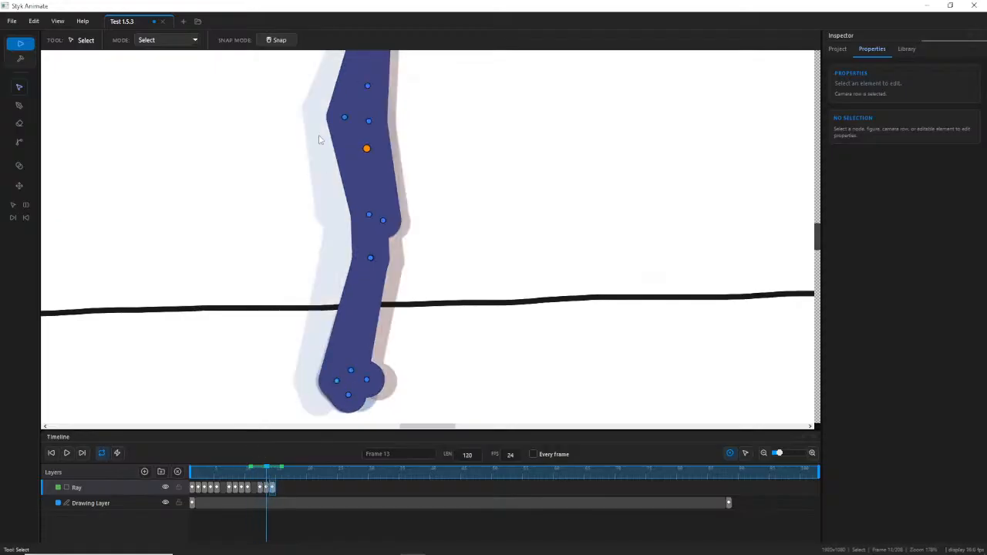
{"action": "mouse_move", "coordinate": [344, 118]}
{"action": "left_mouse_down"}
{"action": "mouse_move", "coordinate": [354, 128]}
{"action": "mouse_move", "coordinate": [363, 121]}
{"action": "left_mouse_up"}
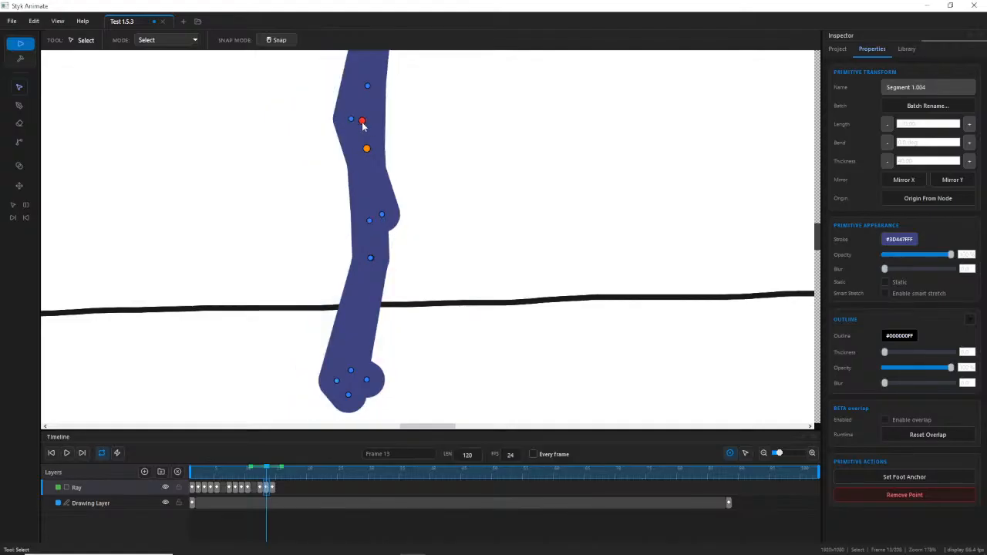
{"action": "left_click", "coordinate": [378, 220]}
{"action": "left_click_drag", "start_coordinate": [383, 224], "coordinate": [394, 218]}
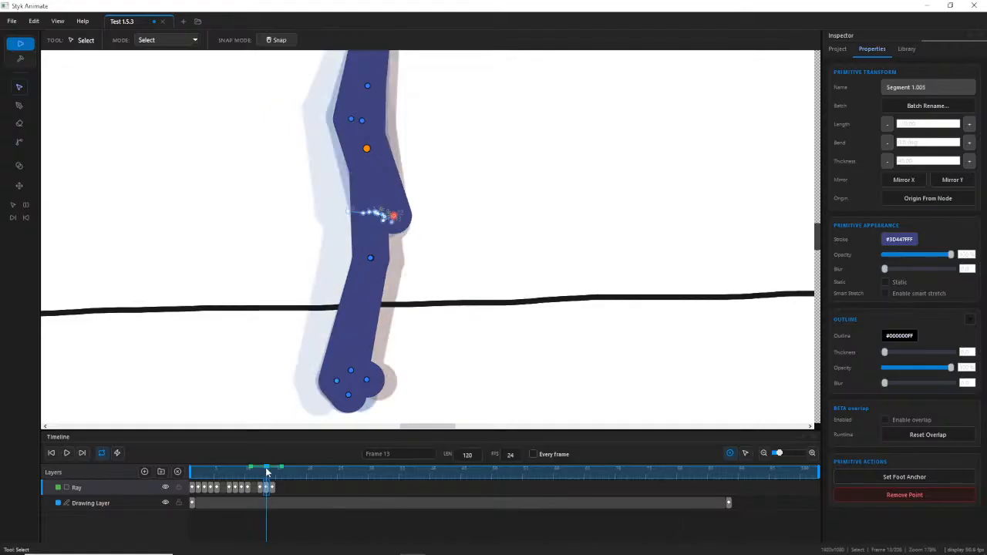
{"action": "mouse_move", "coordinate": [267, 472]}
{"action": "left_mouse_down"}
{"action": "mouse_move", "coordinate": [252, 472]}
{"action": "mouse_move", "coordinate": [265, 470]}
{"action": "left_mouse_up"}
{"action": "left_click", "coordinate": [367, 149]}
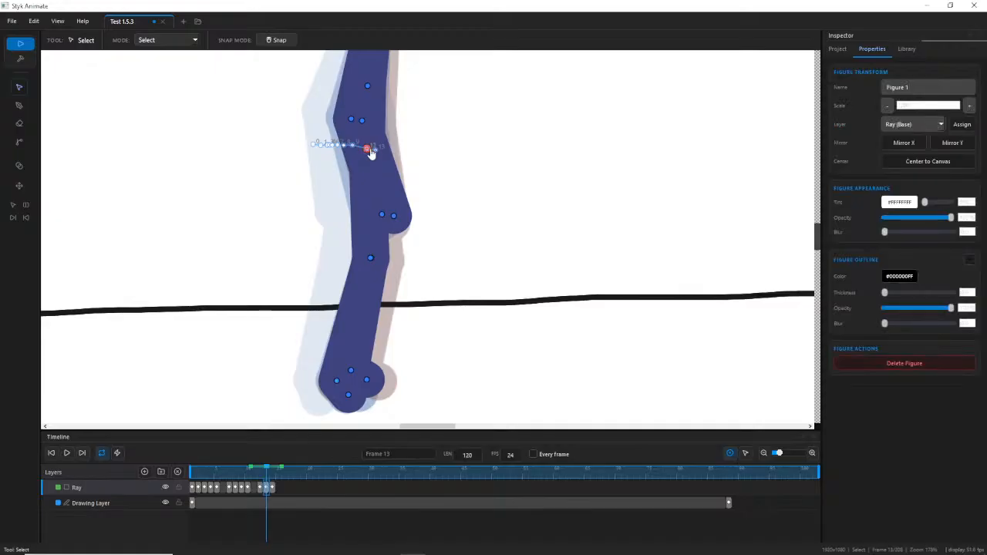
{"action": "left_click_drag", "start_coordinate": [370, 153], "coordinate": [373, 148]}
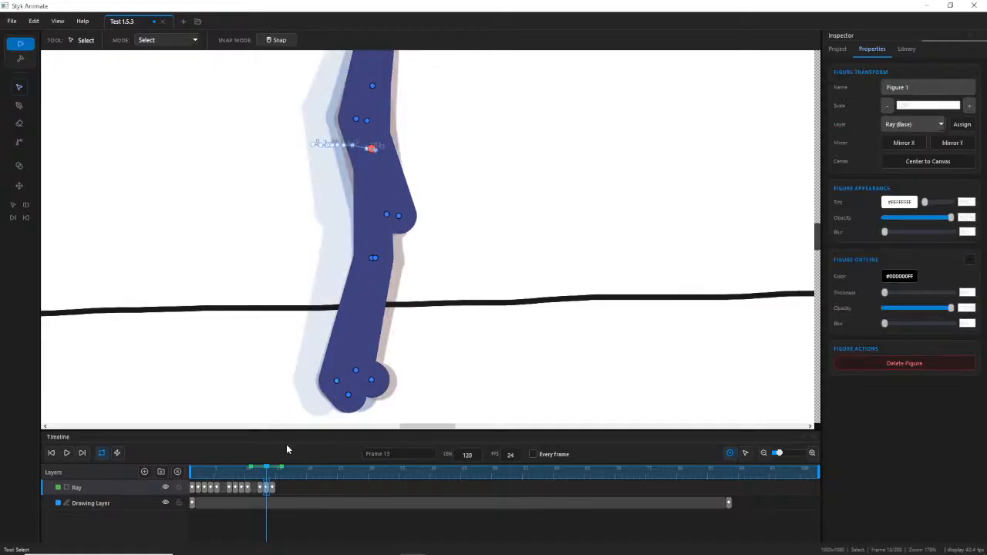
On frame 14, nudge the front leg's knee node forward and shift the whole figure forward by its centre node.
{"action": "mouse_move", "coordinate": [266, 473]}
{"action": "left_mouse_down"}
{"action": "mouse_move", "coordinate": [258, 472]}
{"action": "mouse_move", "coordinate": [273, 470]}
{"action": "left_mouse_up"}
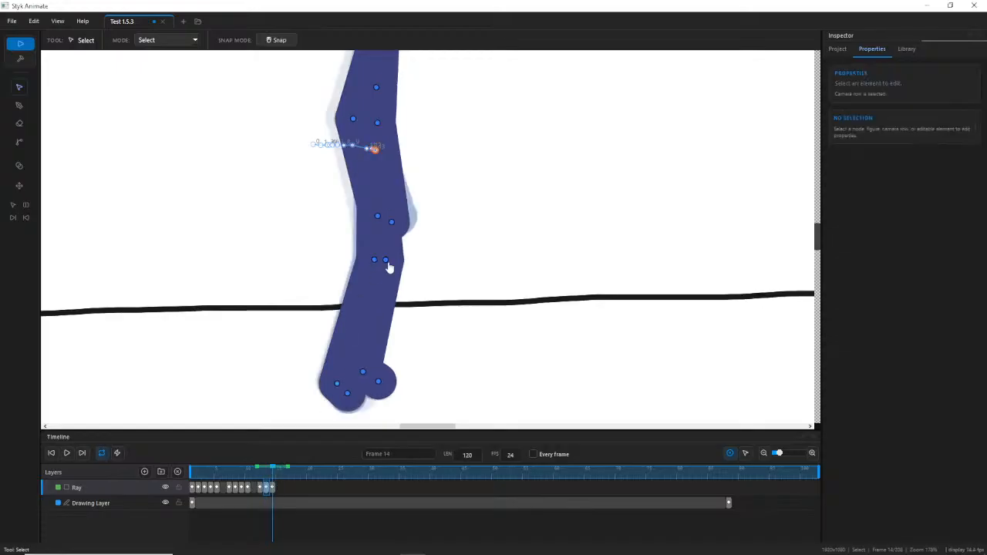
{"action": "left_click_drag", "start_coordinate": [388, 263], "coordinate": [389, 263]}
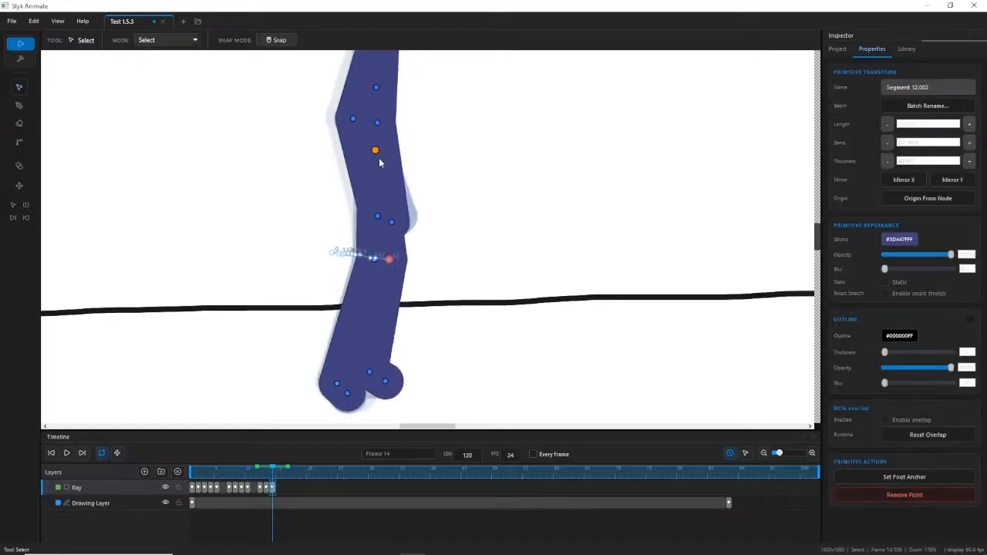
{"action": "left_click_drag", "start_coordinate": [376, 152], "coordinate": [383, 153]}
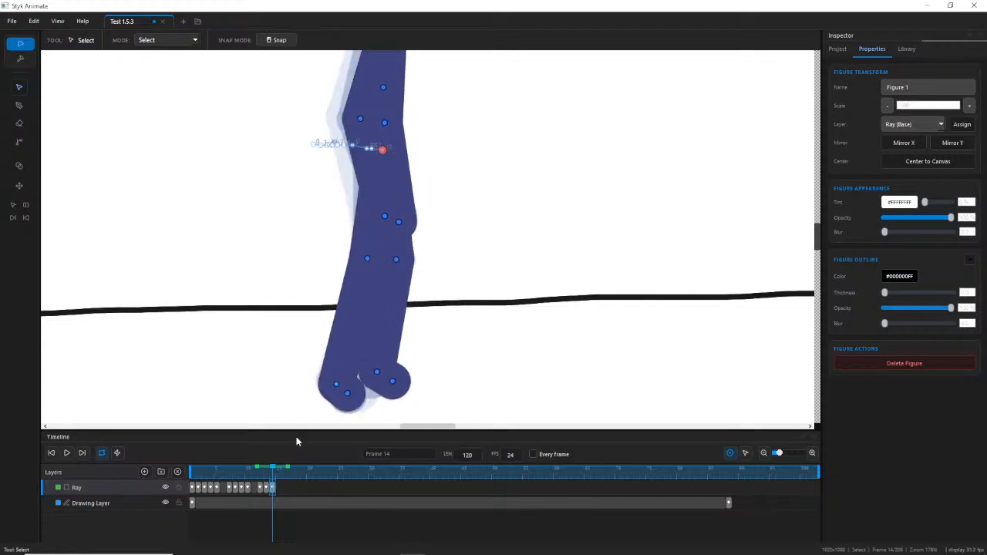
On frame 14, adjust the rear leg's knee and ankle nodes and pull the front leg's knee and foot nodes slightly back.
{"action": "mouse_move", "coordinate": [272, 471]}
{"action": "left_mouse_down"}
{"action": "mouse_move", "coordinate": [260, 476]}
{"action": "mouse_move", "coordinate": [270, 478]}
{"action": "left_mouse_up"}
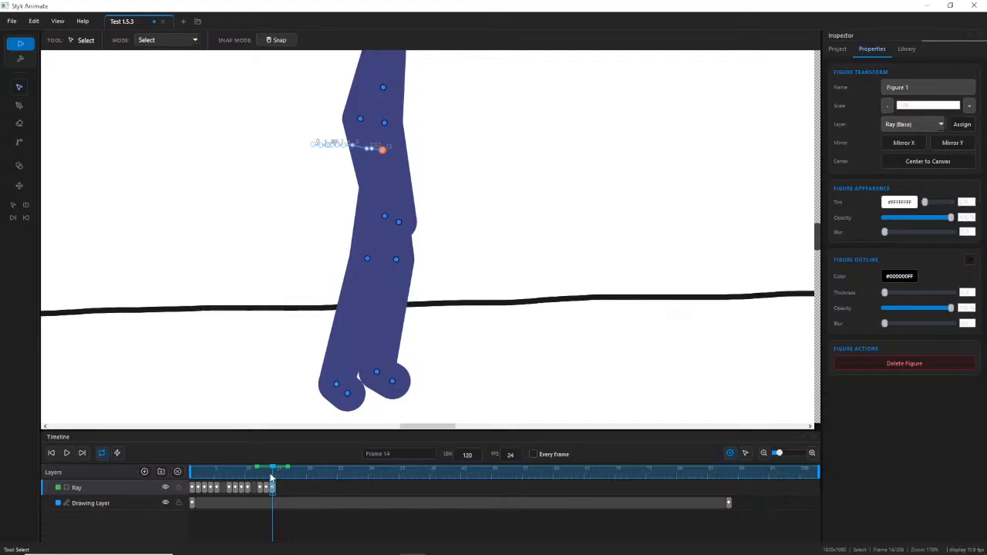
{"action": "left_click", "coordinate": [369, 258]}
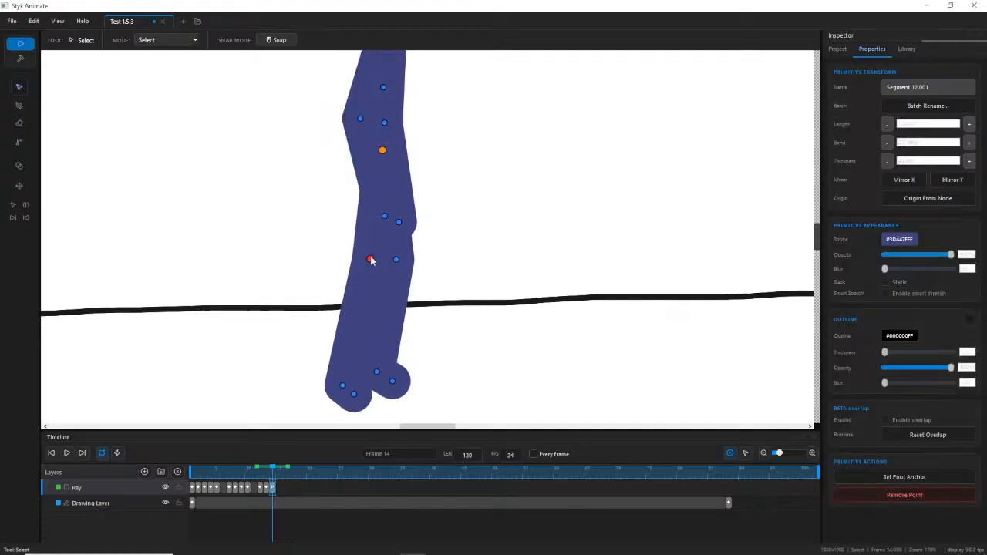
{"action": "left_click", "coordinate": [338, 384]}
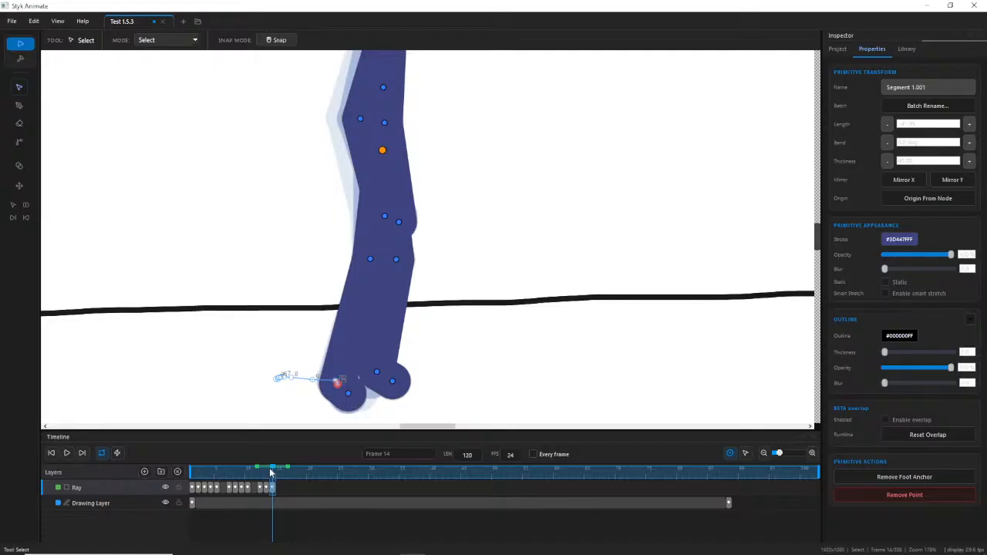
{"action": "left_click_drag", "start_coordinate": [270, 472], "coordinate": [273, 474]}
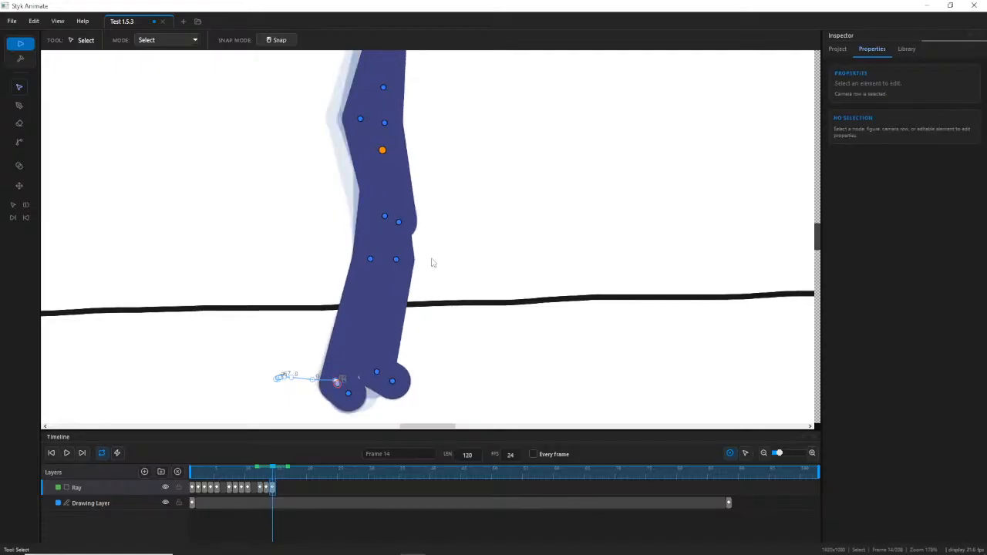
{"action": "left_click_drag", "start_coordinate": [398, 260], "coordinate": [394, 262]}
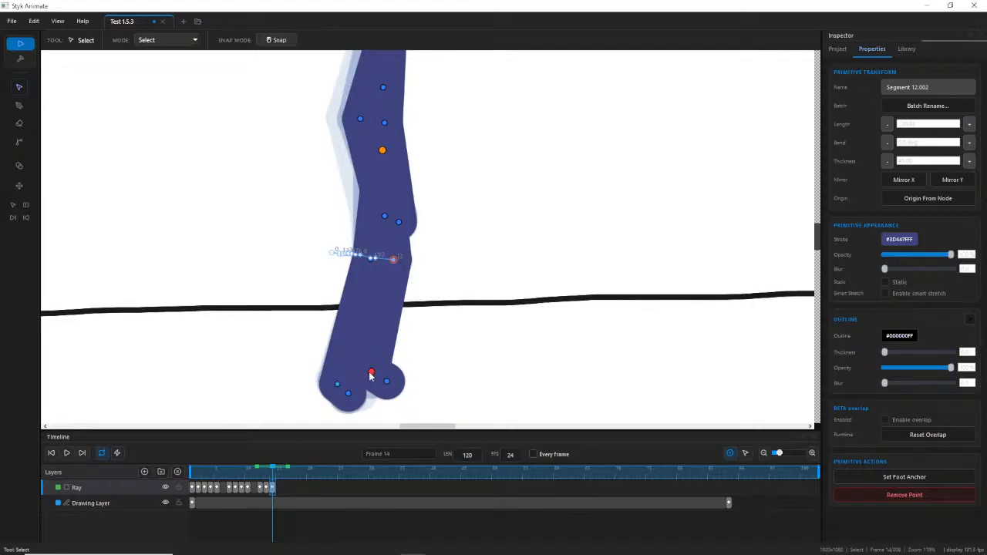
{"action": "left_click", "coordinate": [371, 375]}
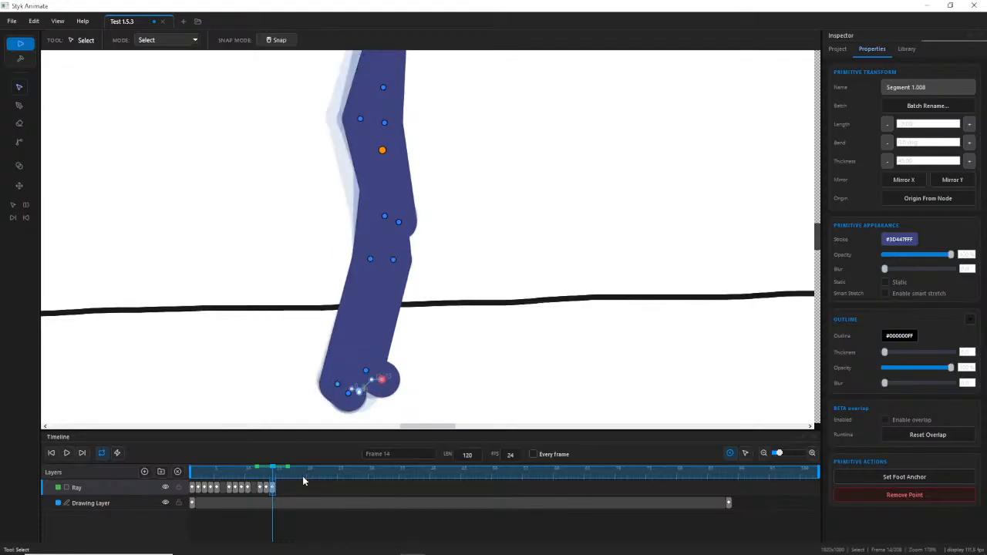
{"action": "left_click_drag", "start_coordinate": [270, 472], "coordinate": [274, 473]}
On frame 14, move the rear arm's elbow forward and the front arm's elbow back, and swing the front hand forward.
{"action": "left_click_drag", "start_coordinate": [361, 120], "coordinate": [371, 121]}
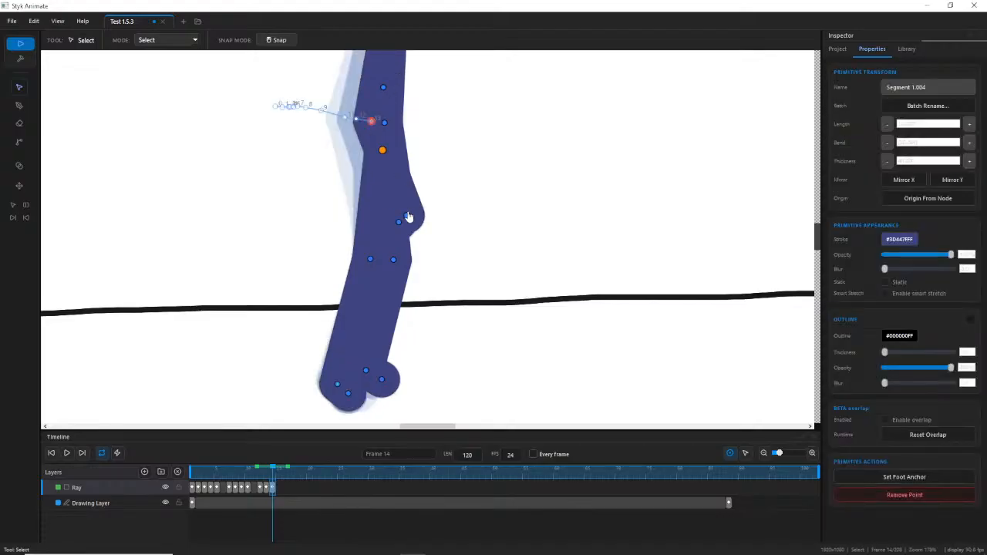
{"action": "left_click_drag", "start_coordinate": [407, 216], "coordinate": [397, 224]}
{"action": "left_click_drag", "start_coordinate": [385, 124], "coordinate": [376, 123]}
{"action": "mouse_move", "coordinate": [401, 223]}
{"action": "left_mouse_down"}
{"action": "mouse_move", "coordinate": [382, 224]}
{"action": "mouse_move", "coordinate": [412, 219]}
{"action": "left_mouse_up"}
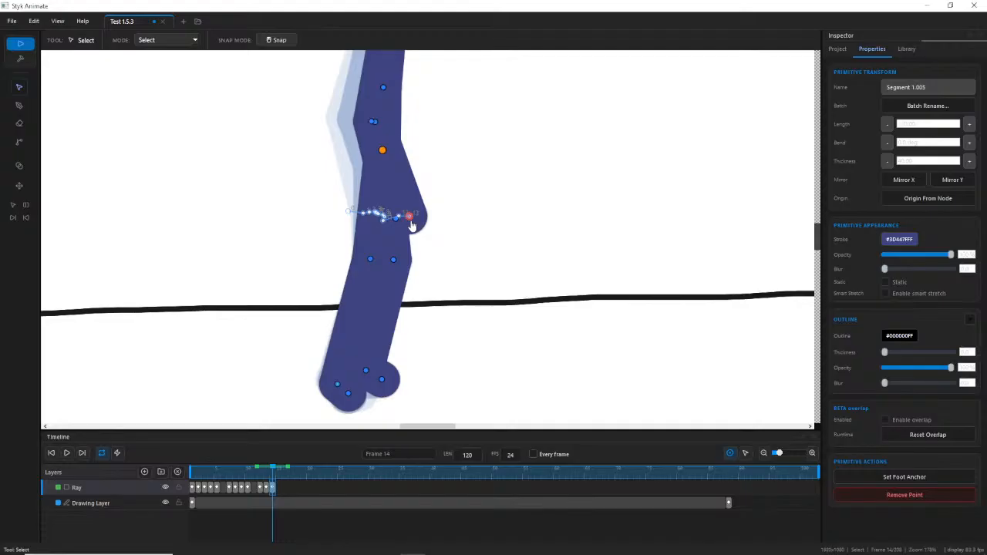
Refine both arms' elbow and hand nodes on frame 14, swinging the hands further forward of the body.
{"action": "scroll", "coordinate": [559, 222], "scroll_direction": "down", "scroll_amount": 2}
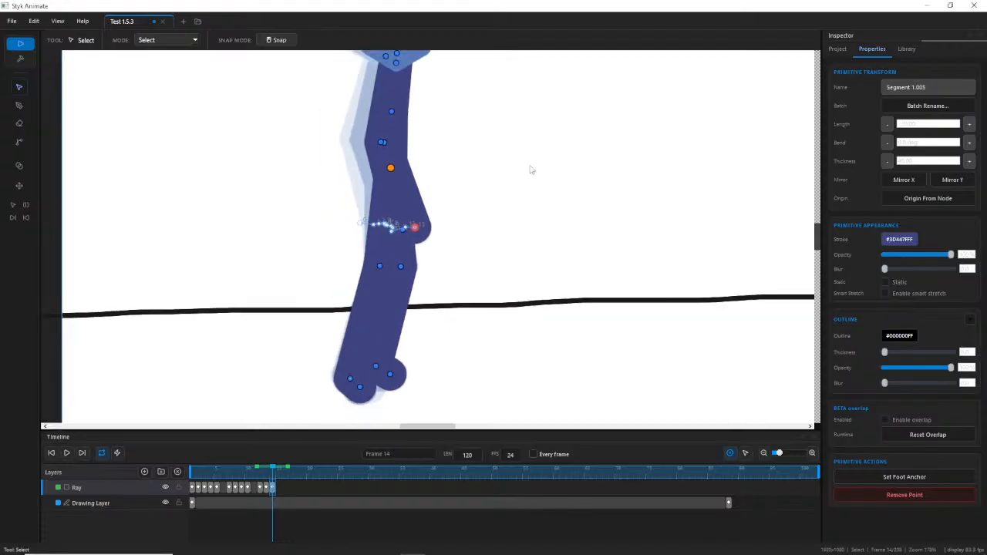
{"action": "left_click_drag", "start_coordinate": [530, 169], "coordinate": [527, 219]}
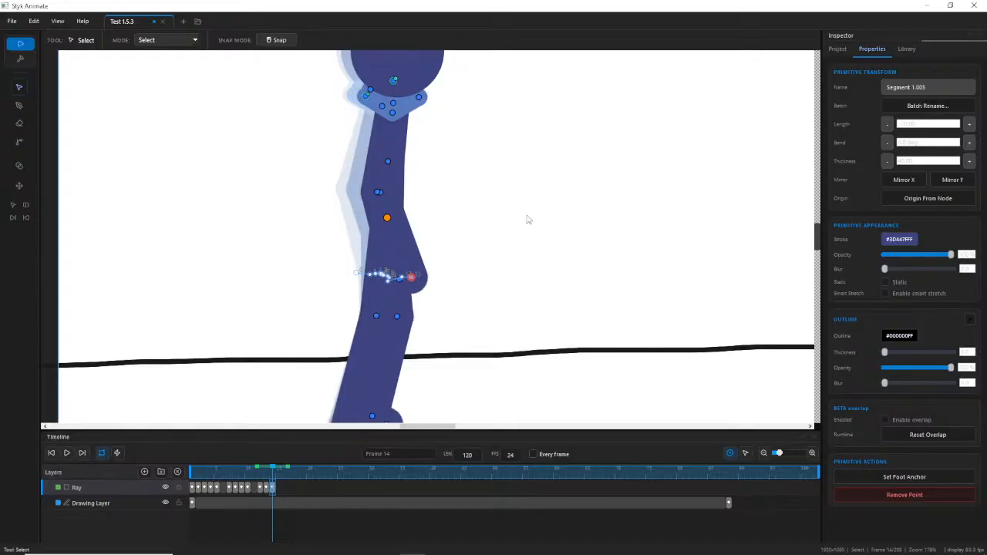
{"action": "scroll", "coordinate": [447, 220], "scroll_direction": "up", "scroll_amount": 1}
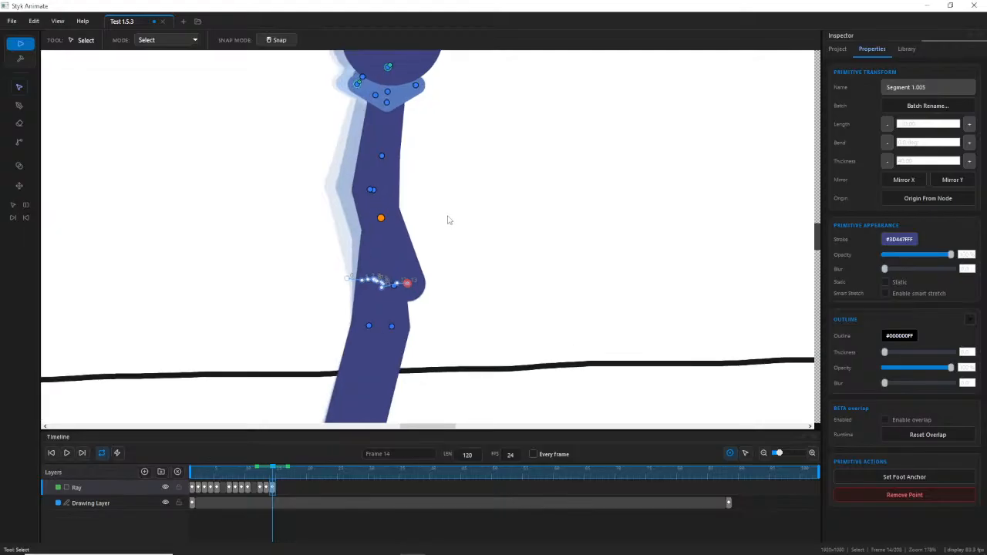
{"action": "left_click_drag", "start_coordinate": [444, 226], "coordinate": [475, 169]}
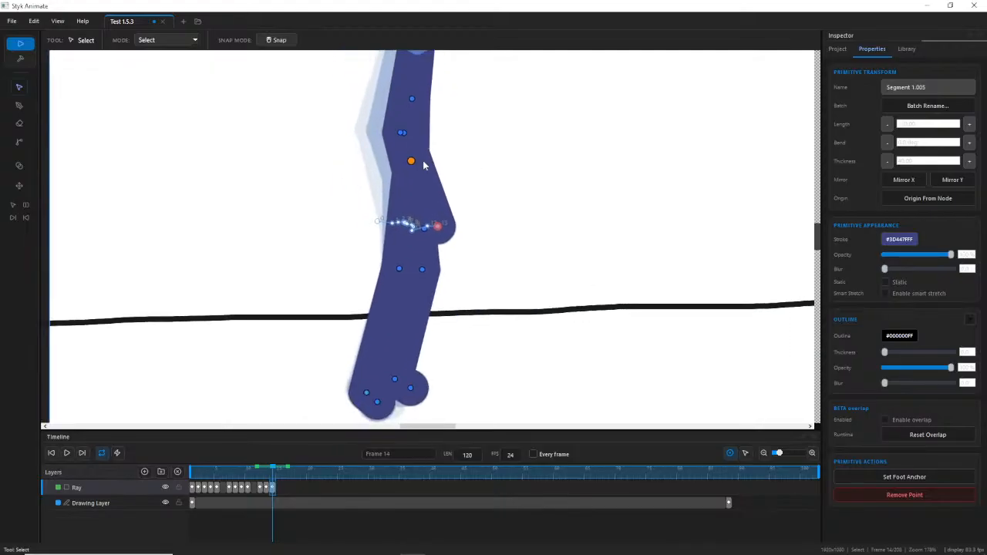
{"action": "scroll", "coordinate": [409, 159], "scroll_direction": "up", "scroll_amount": 1}
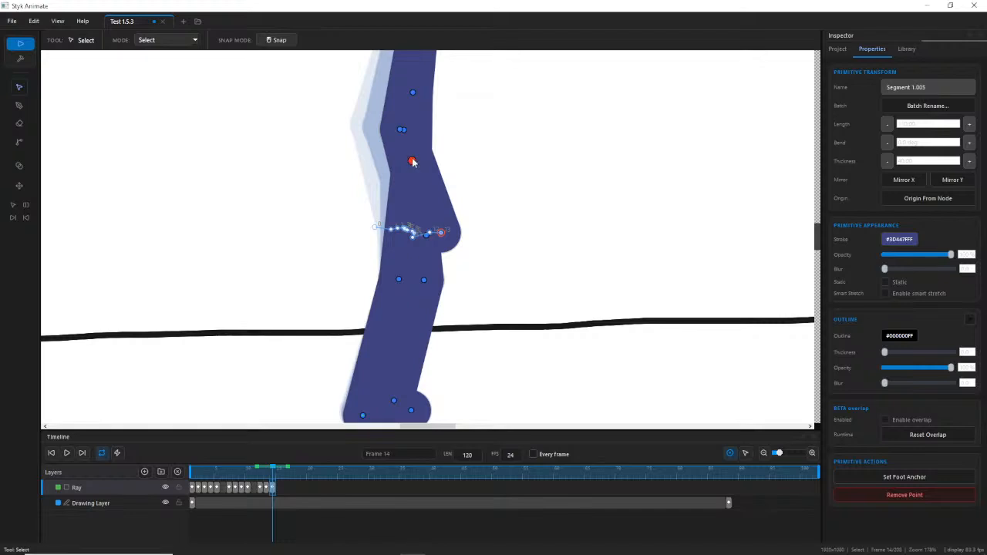
{"action": "left_click", "coordinate": [410, 160]}
{"action": "left_click", "coordinate": [443, 234]}
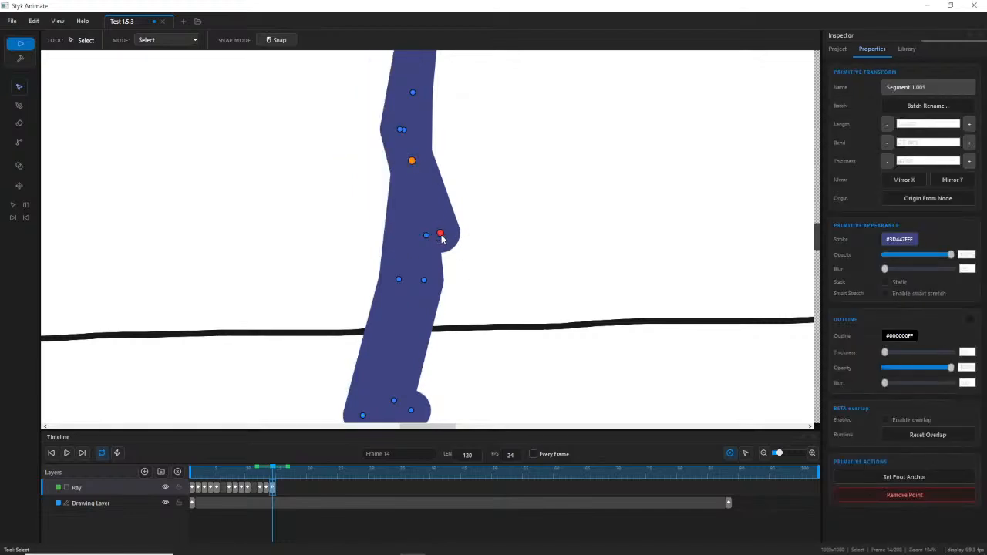
{"action": "left_click_drag", "start_coordinate": [444, 236], "coordinate": [450, 238]}
{"action": "left_click_drag", "start_coordinate": [402, 128], "coordinate": [404, 131]}
{"action": "left_click_drag", "start_coordinate": [440, 233], "coordinate": [457, 240]}
{"action": "mouse_move", "coordinate": [403, 131]}
{"action": "left_mouse_down"}
{"action": "mouse_move", "coordinate": [411, 145]}
{"action": "mouse_move", "coordinate": [403, 124]}
{"action": "mouse_move", "coordinate": [398, 131]}
{"action": "left_mouse_up"}
{"action": "mouse_move", "coordinate": [450, 229]}
{"action": "left_mouse_down"}
{"action": "mouse_move", "coordinate": [439, 239]}
{"action": "mouse_move", "coordinate": [438, 230]}
{"action": "left_mouse_up"}
{"action": "left_click_drag", "start_coordinate": [410, 131], "coordinate": [410, 129]}
{"action": "left_click_drag", "start_coordinate": [455, 229], "coordinate": [456, 240]}
Pull both arms' elbow and hand nodes slightly back on frame 14.
{"action": "left_click", "coordinate": [512, 299]}
{"action": "scroll", "coordinate": [514, 301], "scroll_direction": "down", "scroll_amount": 3}
{"action": "scroll", "coordinate": [515, 302], "scroll_direction": "up", "scroll_amount": 1}
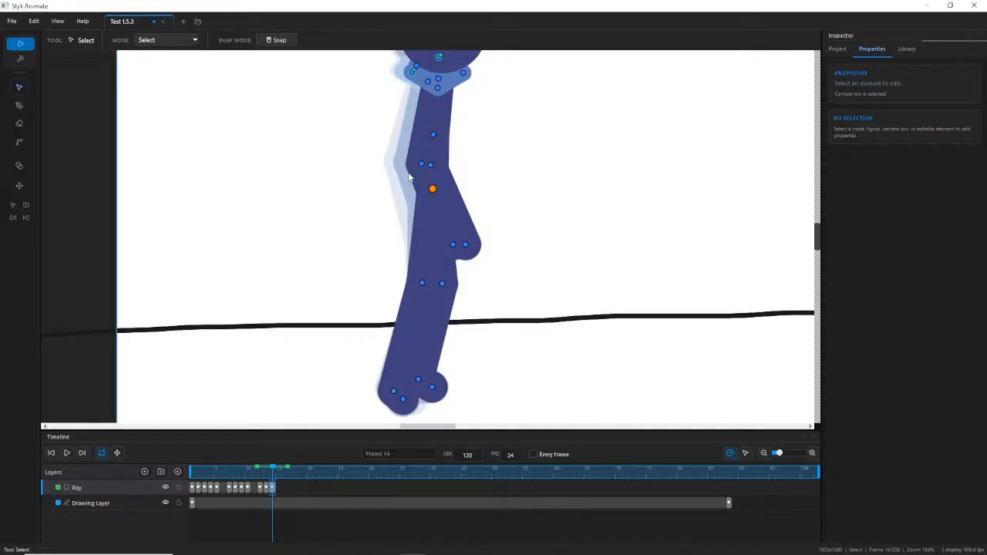
{"action": "mouse_move", "coordinate": [421, 163]}
{"action": "left_mouse_down"}
{"action": "mouse_move", "coordinate": [409, 159]}
{"action": "mouse_move", "coordinate": [429, 166]}
{"action": "left_mouse_up"}
{"action": "left_click", "coordinate": [461, 249]}
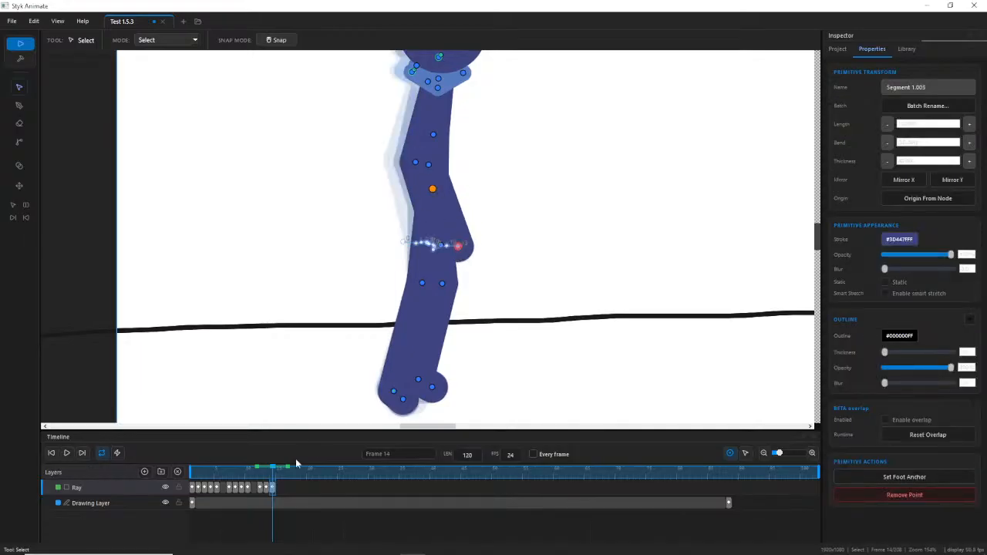
On frame 15, shift the whole figure slightly forward by its centre node and compare it with the previous frame.
{"action": "left_click", "coordinate": [263, 473]}
{"action": "mouse_move", "coordinate": [263, 473]}
{"action": "left_mouse_down"}
{"action": "mouse_move", "coordinate": [247, 474]}
{"action": "mouse_move", "coordinate": [279, 478]}
{"action": "left_mouse_up"}
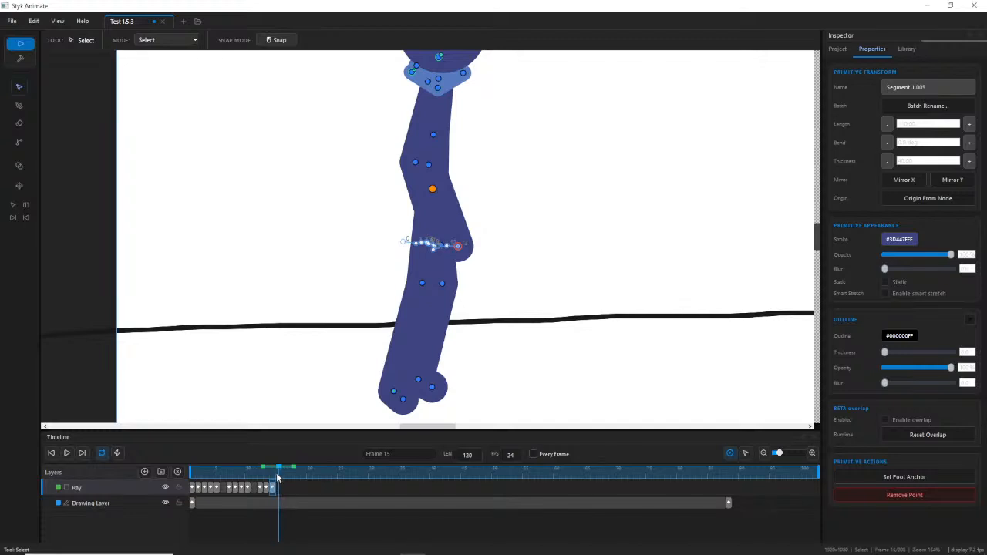
{"action": "left_click", "coordinate": [432, 192]}
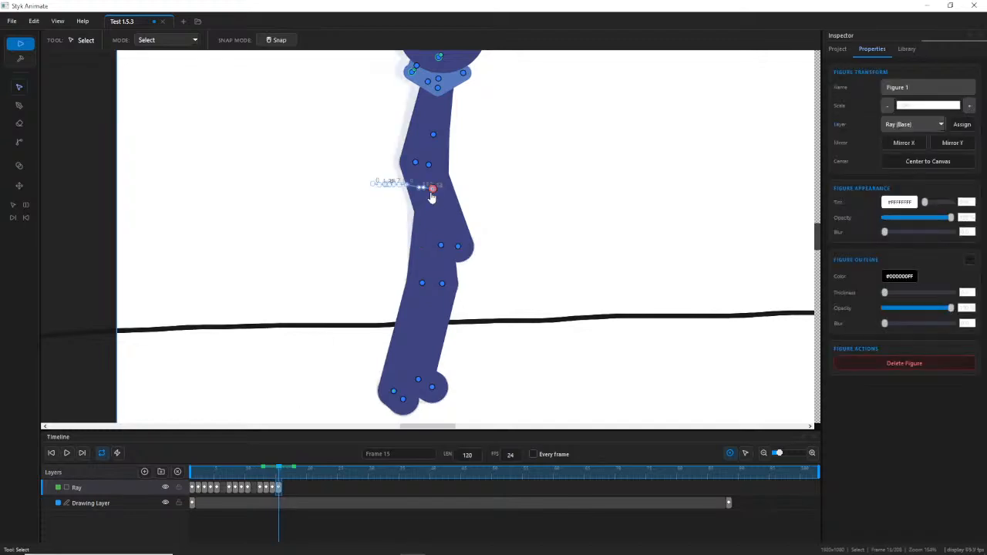
{"action": "left_click_drag", "start_coordinate": [432, 195], "coordinate": [442, 194]}
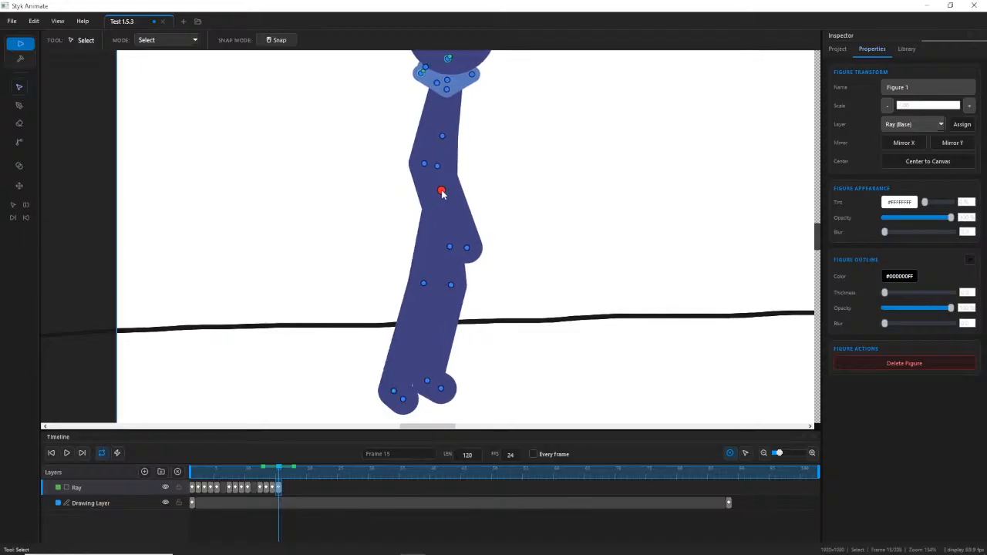
{"action": "left_click_drag", "start_coordinate": [275, 471], "coordinate": [280, 474]}
On frame 15, nudge the front leg's knee slightly back and swing its foot nodes forward, away from the rear leg.
{"action": "left_click", "coordinate": [450, 284]}
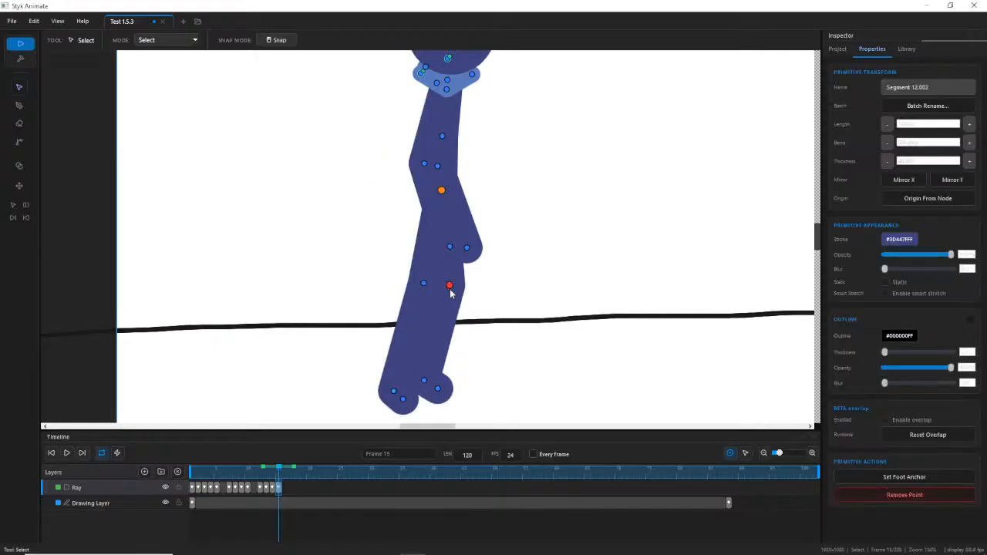
{"action": "left_click_drag", "start_coordinate": [427, 381], "coordinate": [438, 390]}
{"action": "left_click", "coordinate": [449, 284]}
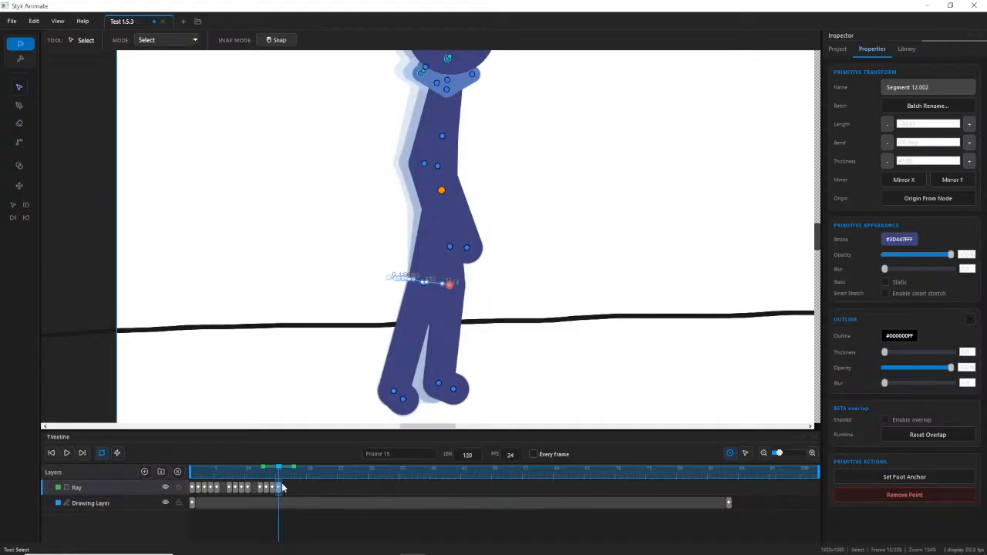
{"action": "mouse_move", "coordinate": [272, 476]}
{"action": "left_mouse_down"}
{"action": "mouse_move", "coordinate": [259, 475]}
{"action": "mouse_move", "coordinate": [279, 485]}
{"action": "left_mouse_up"}
On frame 15, move the rear arm's elbow and hand back, bring the front arm's elbow forward and readjust its hand.
{"action": "left_click", "coordinate": [436, 165]}
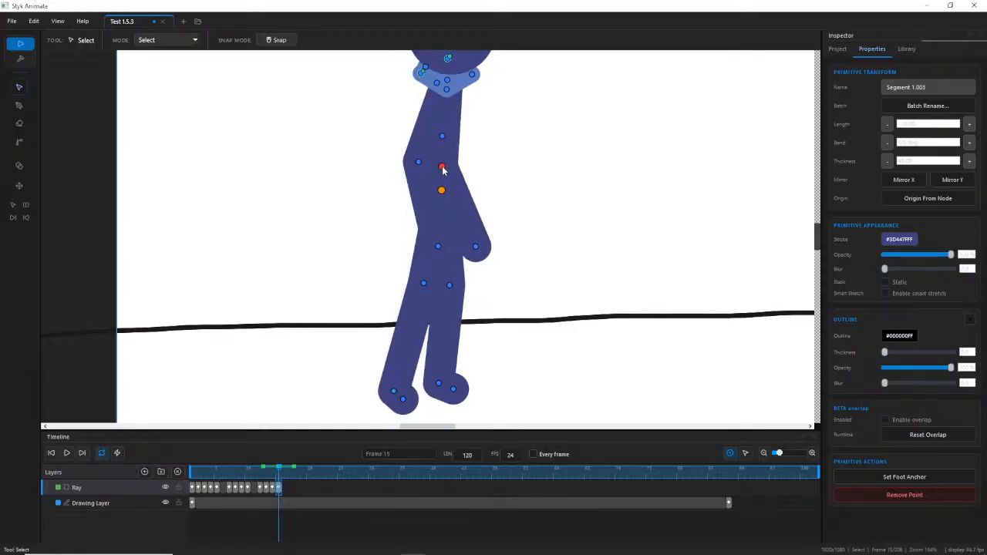
{"action": "left_click", "coordinate": [470, 247]}
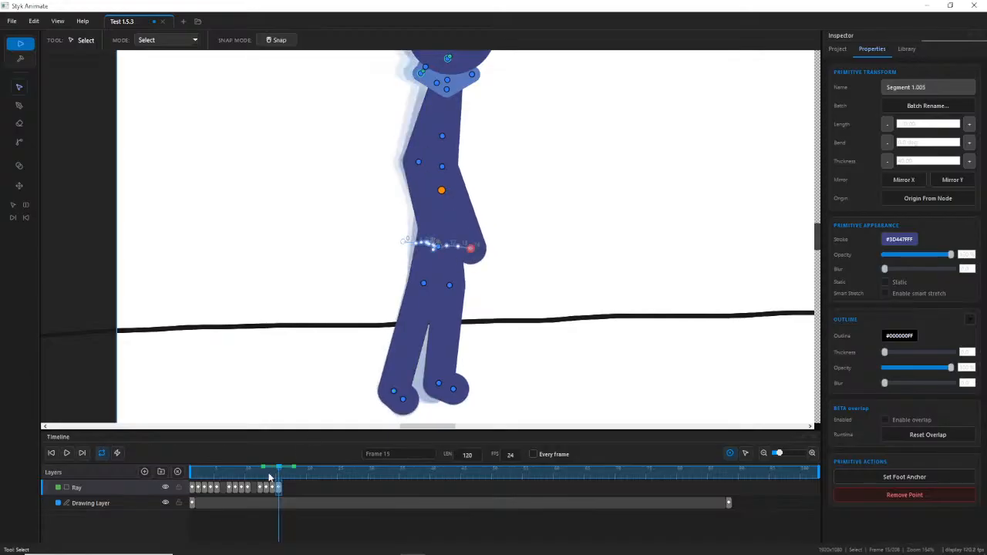
{"action": "mouse_move", "coordinate": [269, 478]}
{"action": "left_mouse_down"}
{"action": "mouse_move", "coordinate": [235, 482]}
{"action": "mouse_move", "coordinate": [279, 486]}
{"action": "left_mouse_up"}
{"action": "left_click", "coordinate": [345, 310]}
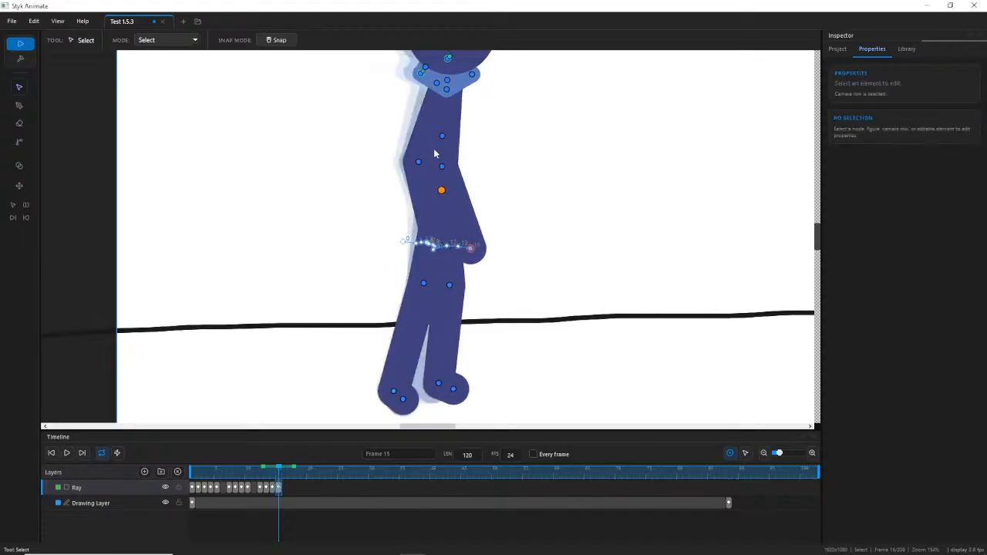
{"action": "left_click_drag", "start_coordinate": [442, 167], "coordinate": [445, 166]}
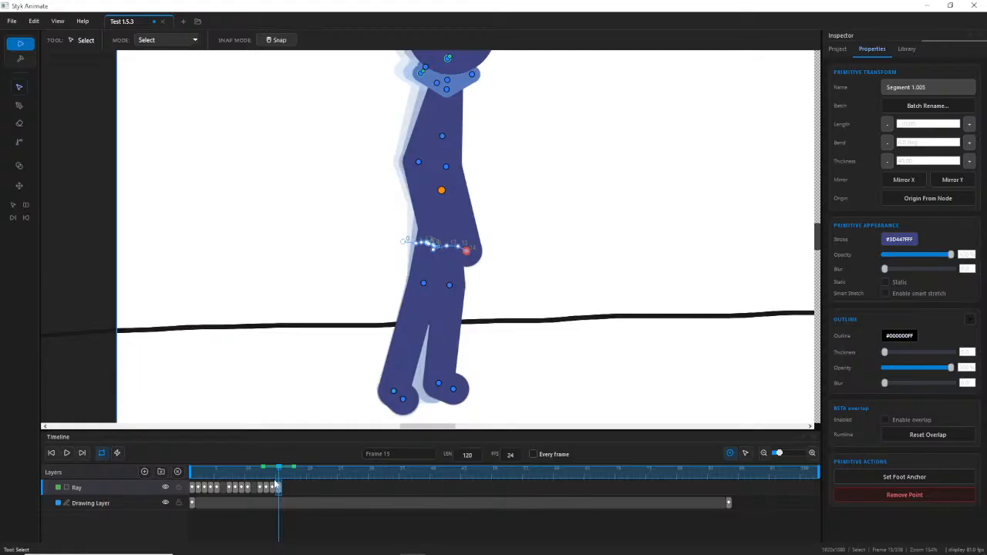
On frame 16, shift the whole figure forward and slightly down by its centre node.
{"action": "mouse_move", "coordinate": [279, 486]}
{"action": "left_mouse_down"}
{"action": "mouse_move", "coordinate": [242, 482]}
{"action": "mouse_move", "coordinate": [285, 482]}
{"action": "left_mouse_up"}
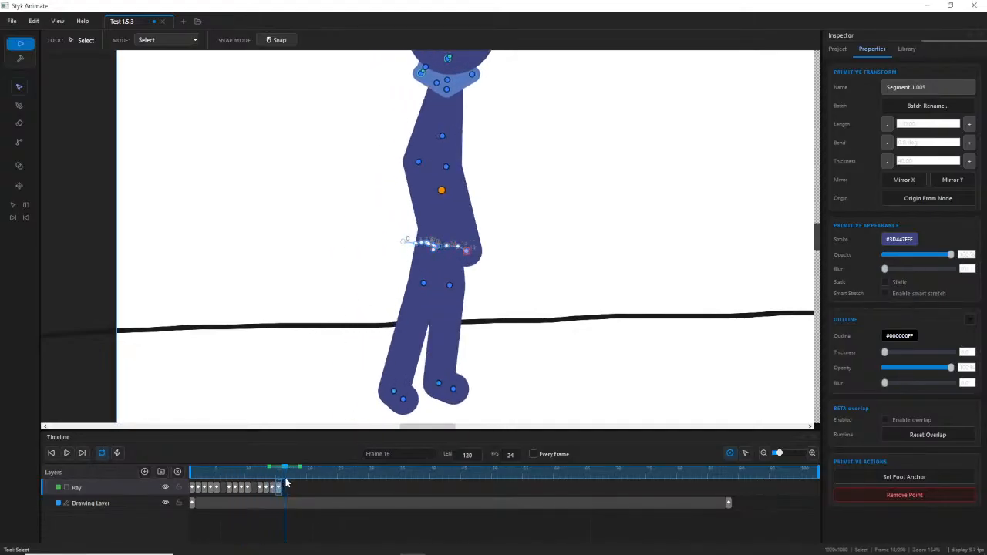
{"action": "left_click", "coordinate": [441, 190]}
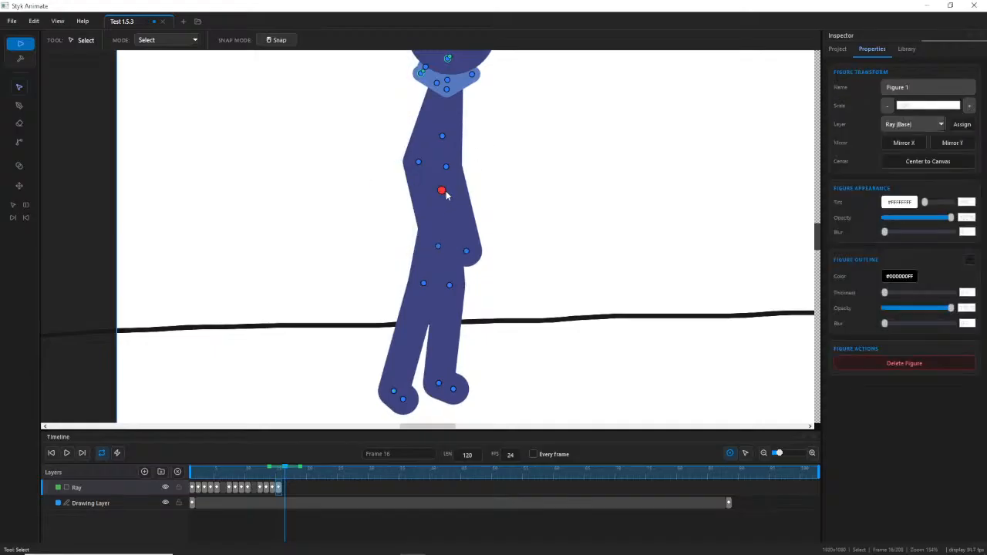
{"action": "left_click", "coordinate": [443, 192]}
{"action": "left_click_drag", "start_coordinate": [442, 192], "coordinate": [459, 196]}
On frame 16, move the front leg's knee and foot nodes forward and level the foot toward the ground.
{"action": "left_click_drag", "start_coordinate": [466, 289], "coordinate": [473, 307]}
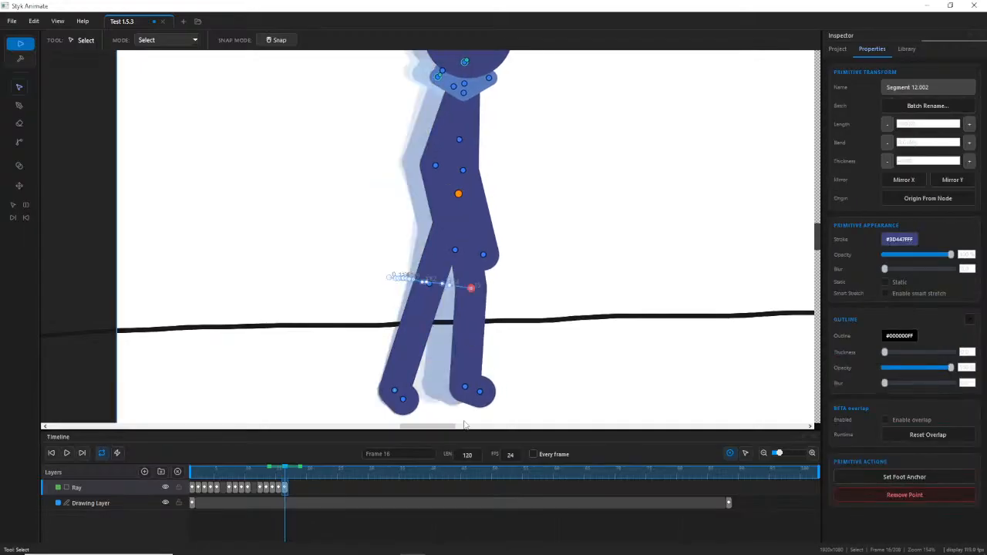
{"action": "left_click_drag", "start_coordinate": [463, 392], "coordinate": [474, 398]}
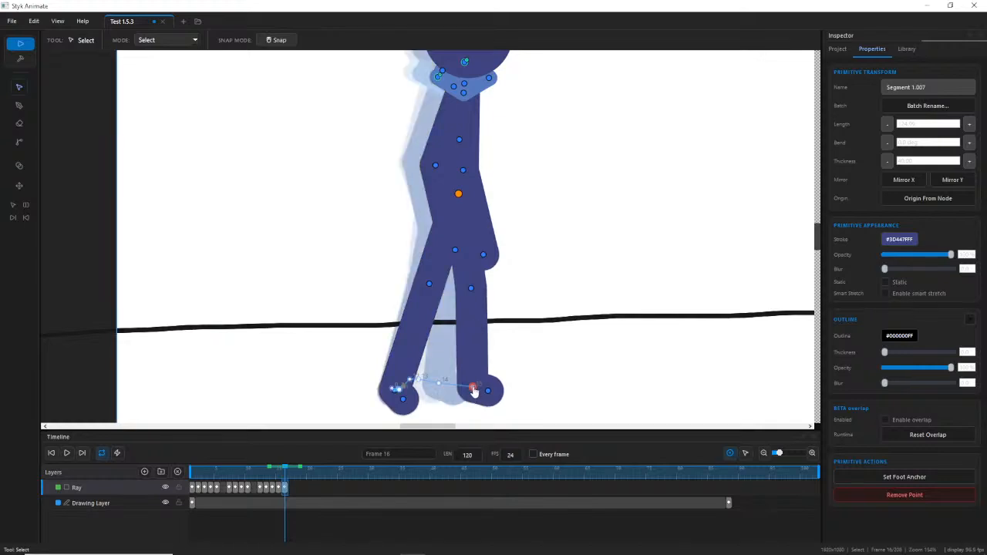
{"action": "left_click_drag", "start_coordinate": [473, 389], "coordinate": [498, 394]}
{"action": "left_click", "coordinate": [472, 290]}
On frame 16, swing the rear arm's elbow and hand back, raise the front arm's elbow and readjust its hand.
{"action": "left_click_drag", "start_coordinate": [441, 160], "coordinate": [432, 164]}
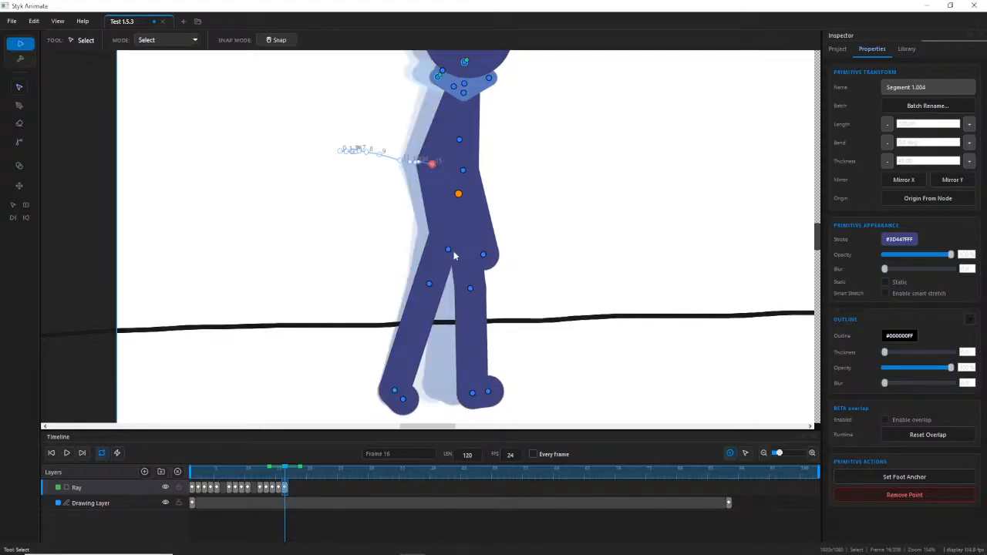
{"action": "left_click_drag", "start_coordinate": [449, 251], "coordinate": [443, 253]}
{"action": "left_click_drag", "start_coordinate": [463, 172], "coordinate": [465, 173]}
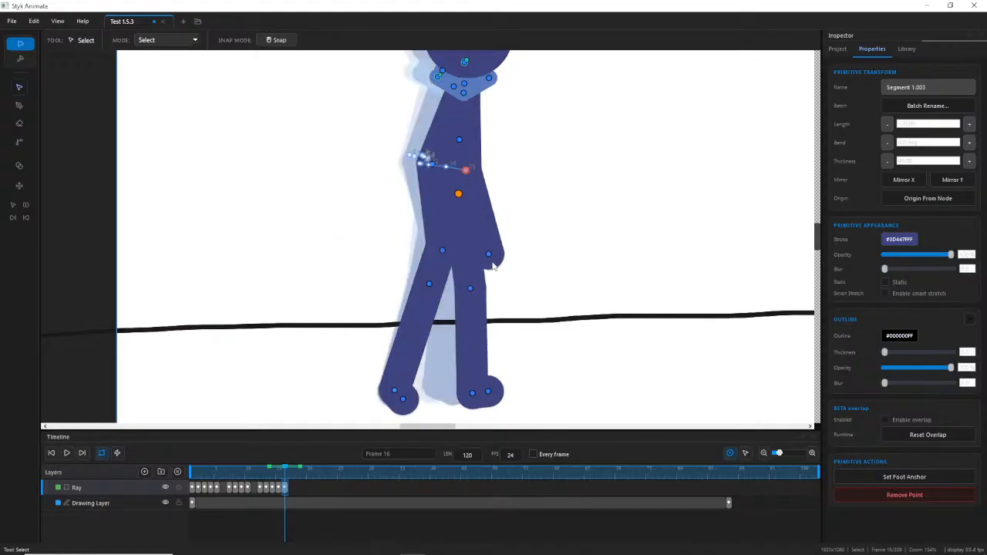
{"action": "left_click_drag", "start_coordinate": [488, 256], "coordinate": [490, 254]}
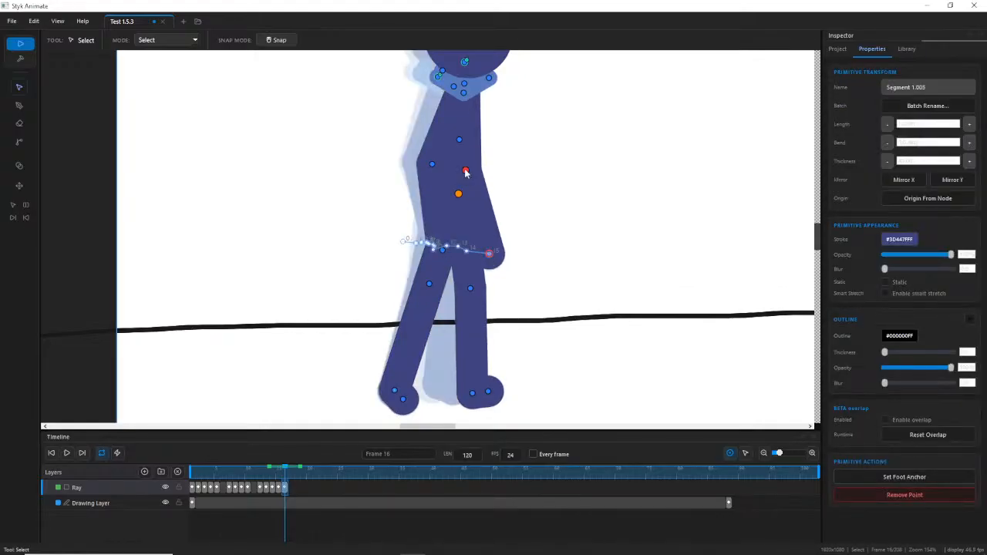
{"action": "left_click", "coordinate": [466, 170]}
{"action": "left_click_drag", "start_coordinate": [466, 171], "coordinate": [467, 168]}
{"action": "key", "text": "ctrl+z"}
{"action": "left_click_drag", "start_coordinate": [488, 251], "coordinate": [483, 252]}
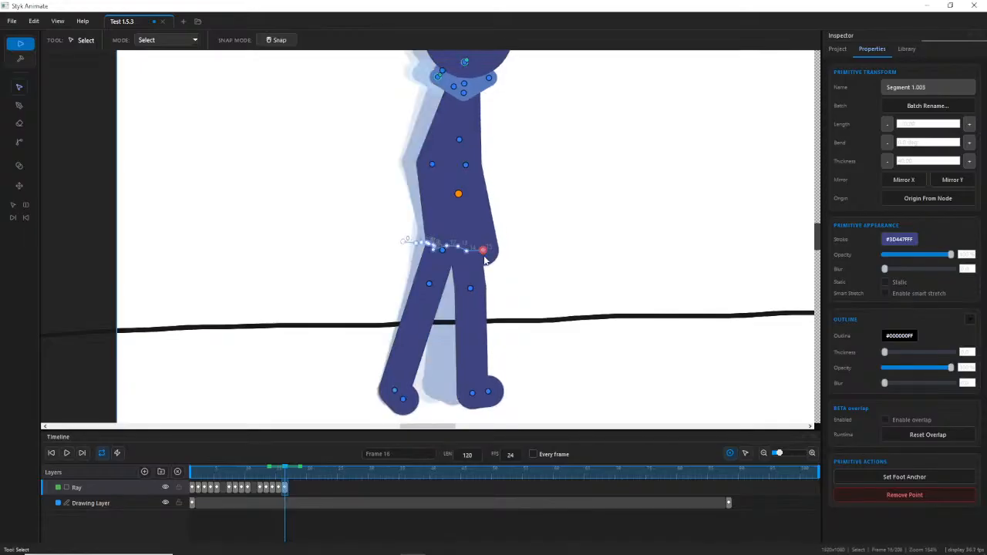
On frame 18, shift the whole figure slightly forward by its centre node.
{"action": "mouse_move", "coordinate": [282, 474]}
{"action": "left_mouse_down"}
{"action": "mouse_move", "coordinate": [259, 474]}
{"action": "mouse_move", "coordinate": [298, 472]}
{"action": "left_mouse_up"}
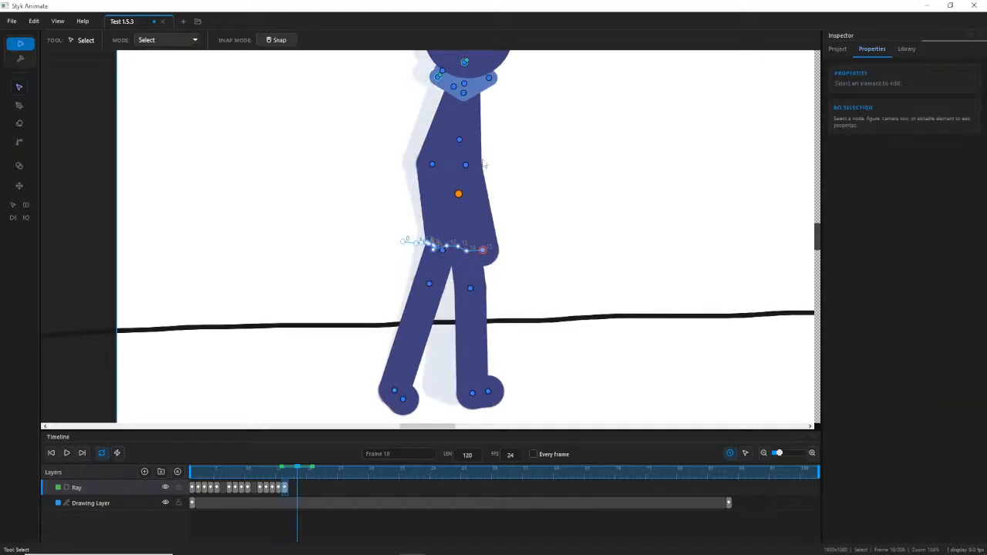
{"action": "left_click", "coordinate": [459, 195]}
{"action": "left_click_drag", "start_coordinate": [461, 196], "coordinate": [468, 196]}
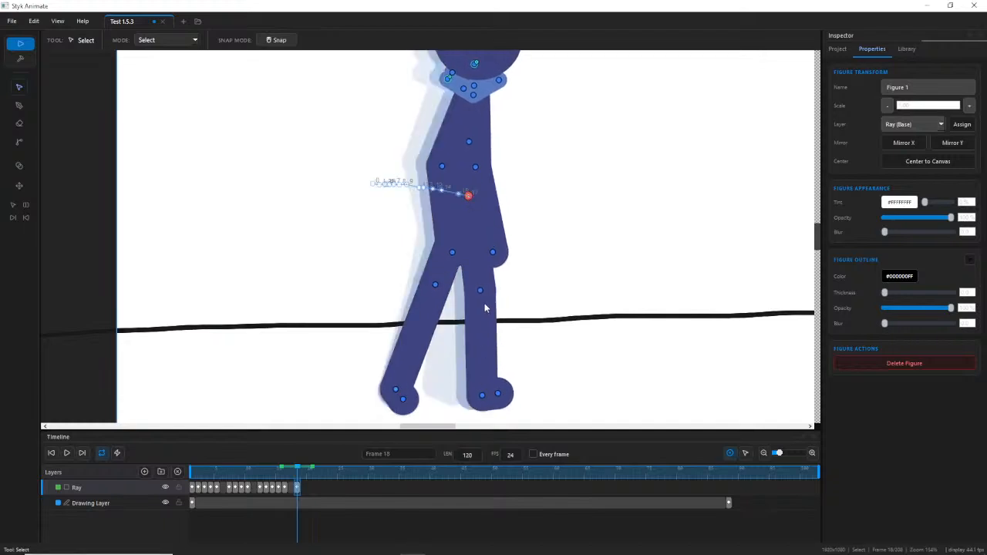
On frame 18, move the front foot slightly back and lower its toe, swing the rear hand back and nudge the front arm forward.
{"action": "left_click", "coordinate": [498, 394]}
{"action": "left_click_drag", "start_coordinate": [495, 395], "coordinate": [497, 397]}
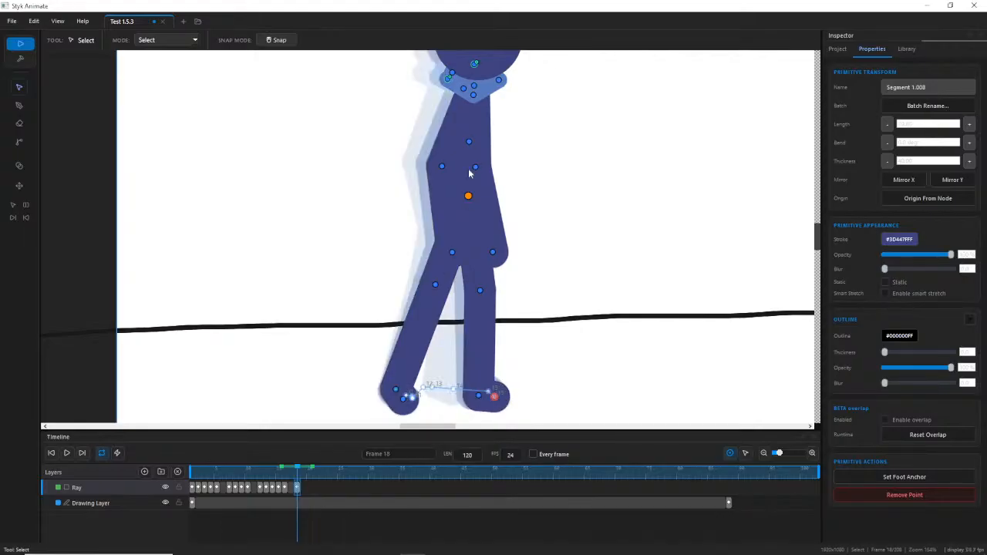
{"action": "left_click_drag", "start_coordinate": [443, 166], "coordinate": [442, 166]}
{"action": "left_click_drag", "start_coordinate": [451, 252], "coordinate": [440, 252]}
{"action": "left_click_drag", "start_coordinate": [476, 166], "coordinate": [478, 166]}
{"action": "left_click_drag", "start_coordinate": [497, 261], "coordinate": [500, 262]}
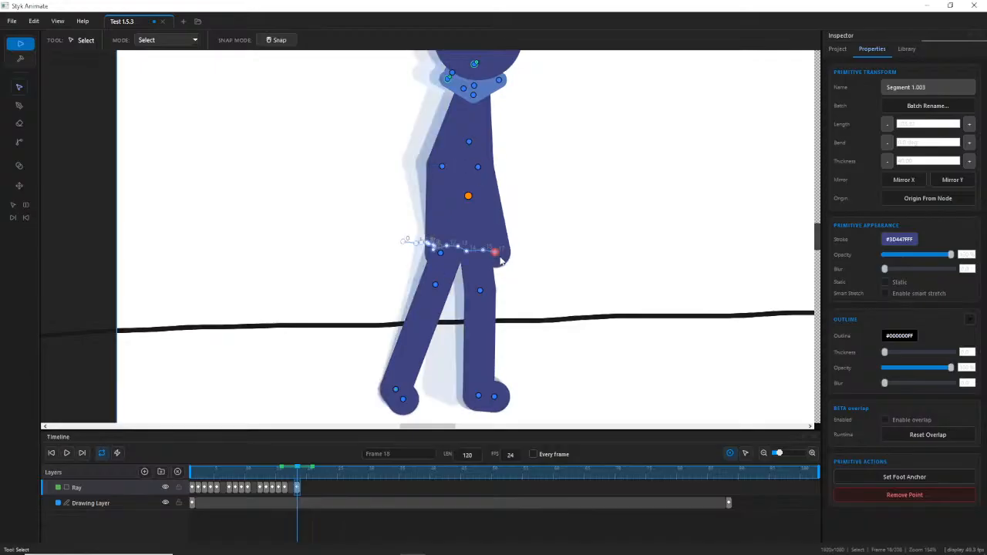
{"action": "left_click", "coordinate": [566, 214]}
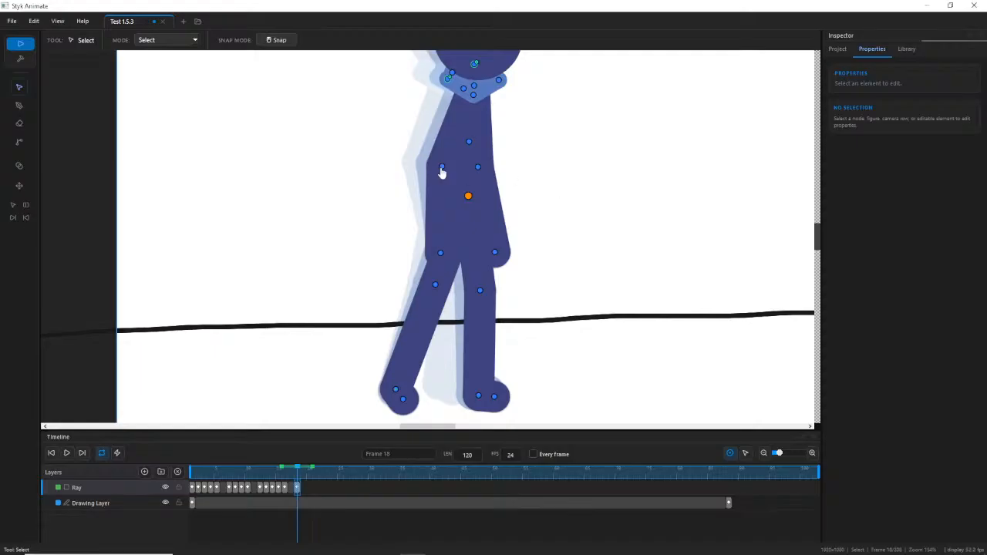
On frame 18, shift the rear arm's elbow and hand further back, away from the torso.
{"action": "mouse_move", "coordinate": [441, 167]}
{"action": "left_mouse_down"}
{"action": "mouse_move", "coordinate": [433, 160]}
{"action": "mouse_move", "coordinate": [430, 177]}
{"action": "left_mouse_up"}
{"action": "left_click_drag", "start_coordinate": [424, 251], "coordinate": [431, 254]}
{"action": "left_click", "coordinate": [496, 216]}
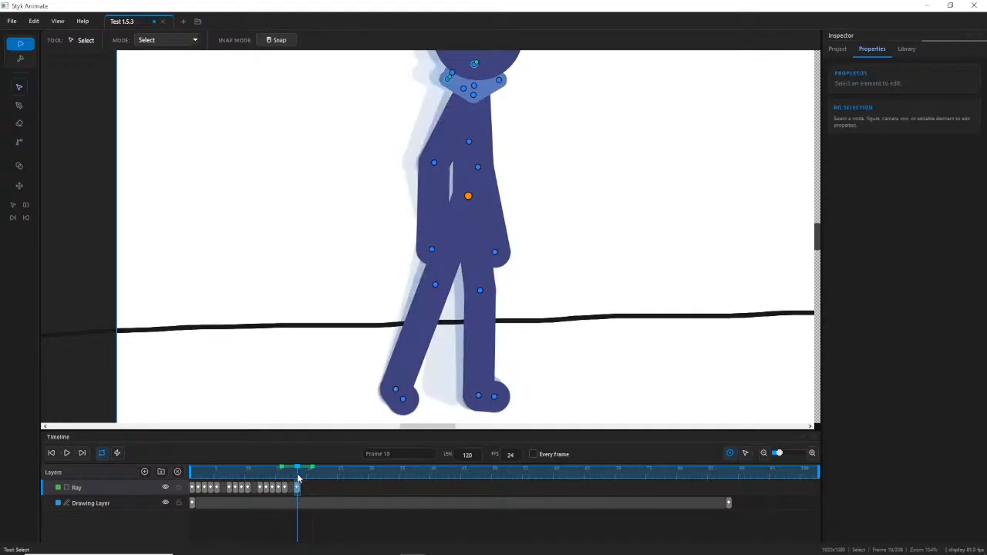
{"action": "mouse_move", "coordinate": [298, 478]}
{"action": "left_mouse_down"}
{"action": "mouse_move", "coordinate": [280, 478]}
{"action": "mouse_move", "coordinate": [297, 478]}
{"action": "left_mouse_up"}
{"action": "left_click_drag", "start_coordinate": [508, 198], "coordinate": [505, 201]}
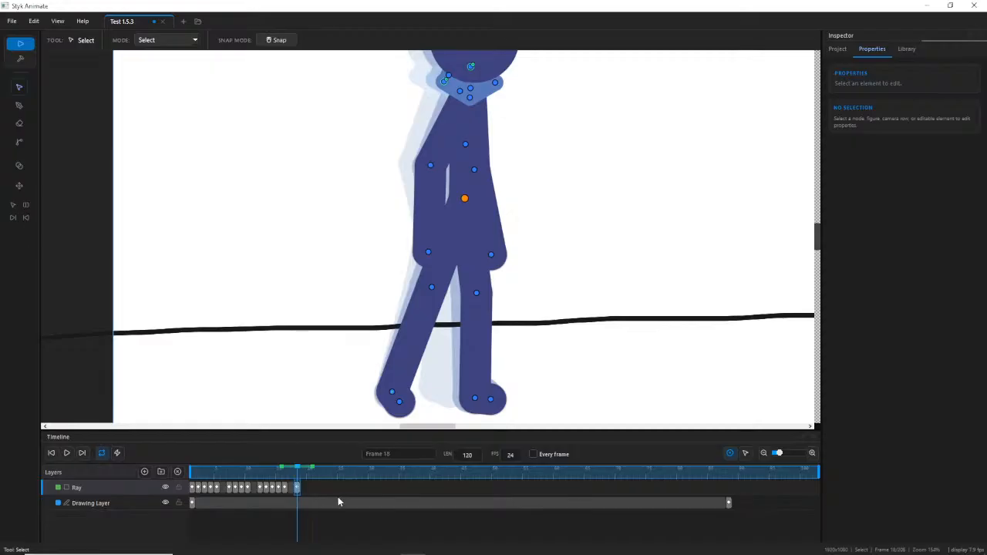
Insert a keyframe on the Ray layer at frame 19.
{"action": "mouse_move", "coordinate": [298, 472]}
{"action": "left_mouse_down"}
{"action": "mouse_move", "coordinate": [194, 478]}
{"action": "mouse_move", "coordinate": [304, 478]}
{"action": "left_mouse_up"}
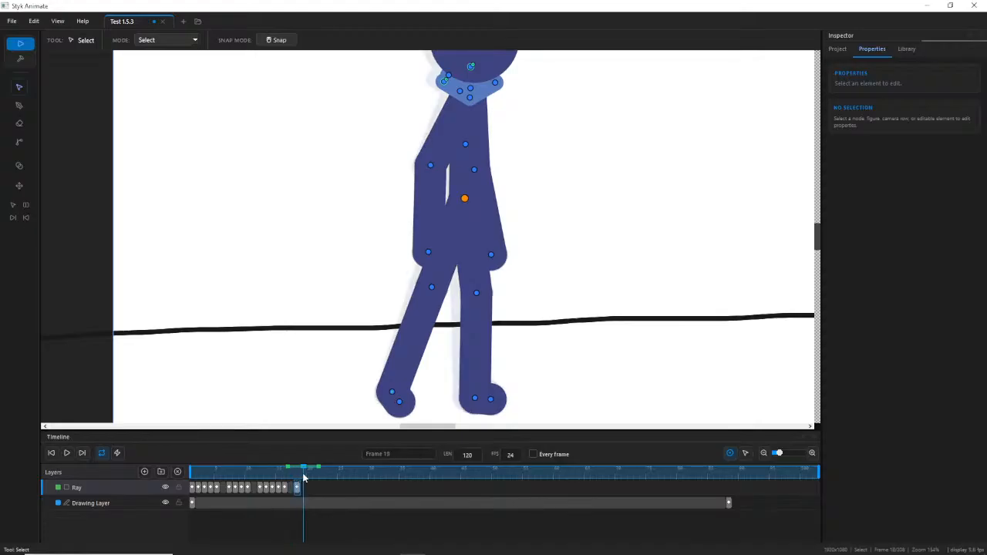
{"action": "left_click_drag", "start_coordinate": [585, 184], "coordinate": [561, 195]}
{"action": "scroll", "coordinate": [567, 193], "scroll_direction": "down", "scroll_amount": 1}
{"action": "scroll", "coordinate": [548, 199], "scroll_direction": "up", "scroll_amount": 1}
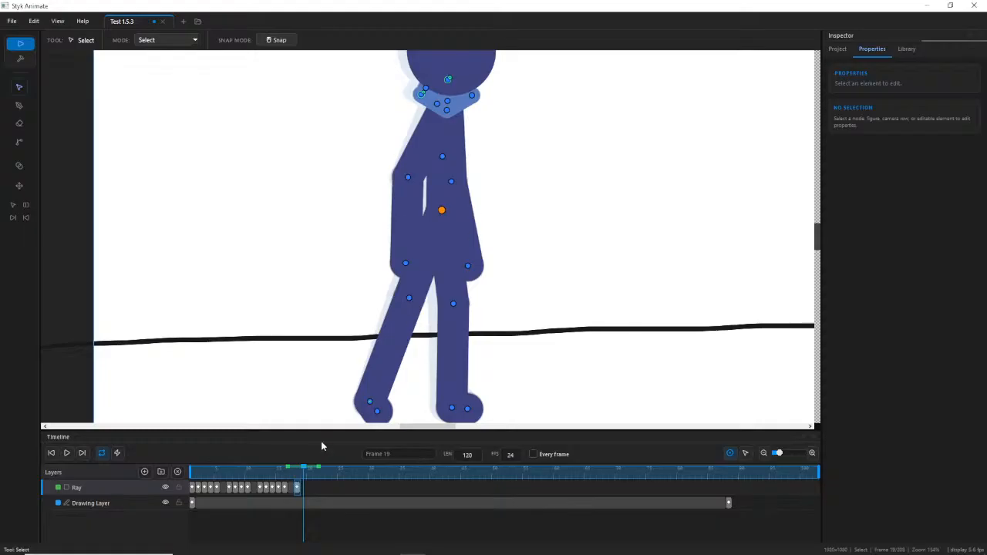
{"action": "key", "text": "F6"}
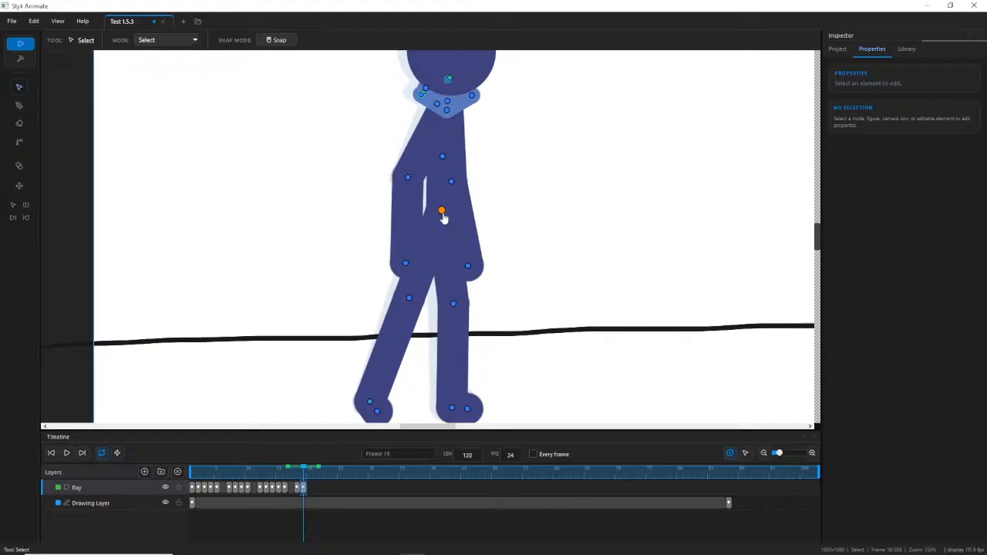
Try shifting the whole figure slightly forward by its centre node on frame 19.
{"action": "left_click", "coordinate": [441, 214]}
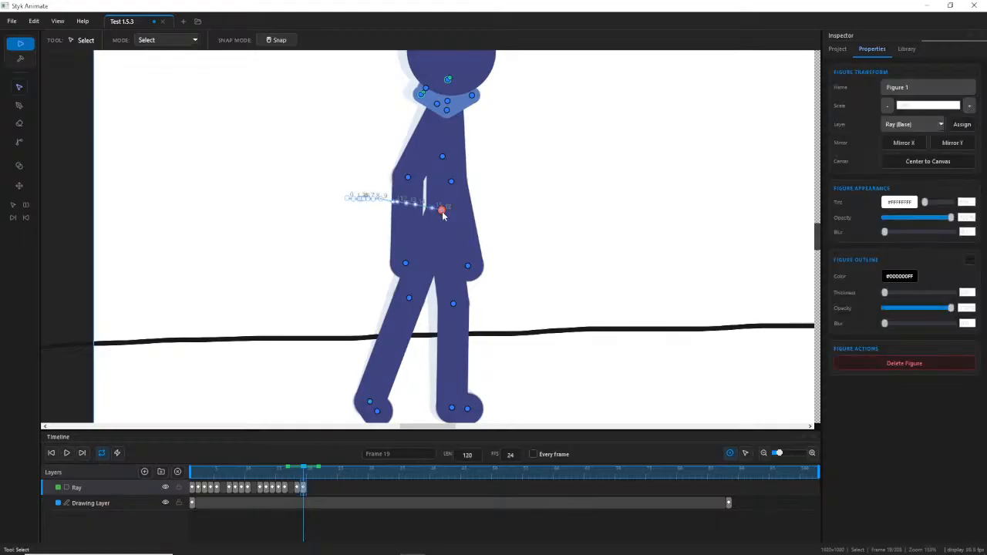
{"action": "left_click_drag", "start_coordinate": [443, 216], "coordinate": [448, 214]}
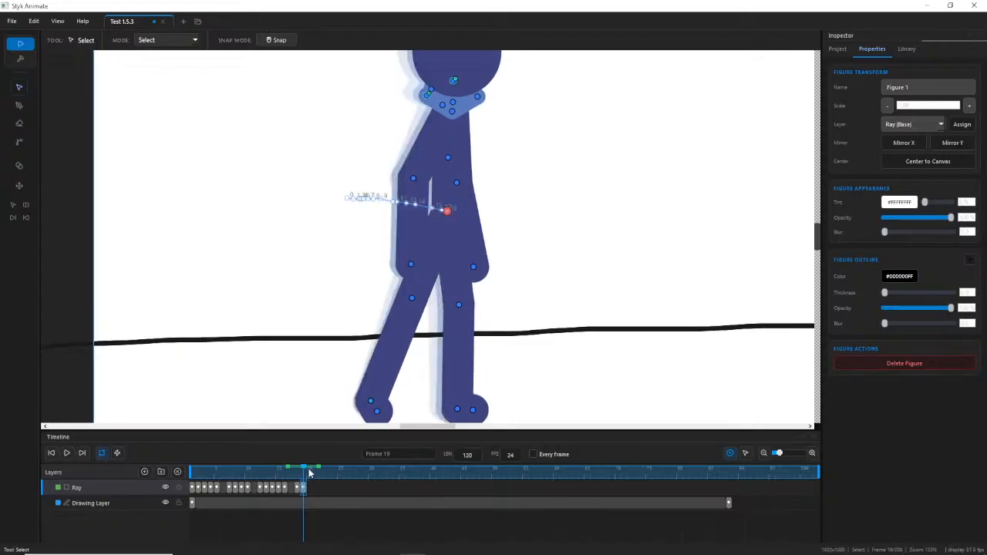
{"action": "left_click_drag", "start_coordinate": [308, 472], "coordinate": [298, 473]}
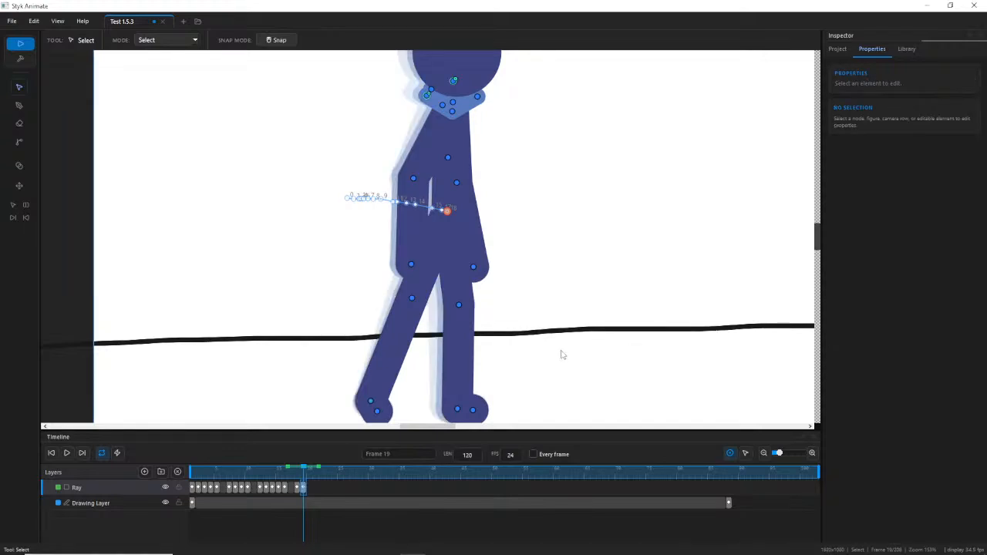
{"action": "left_click_drag", "start_coordinate": [560, 350], "coordinate": [560, 333]}
Try repositioning the front foot and the rear leg's knee and ankle on frame 19, undoing the changes.
{"action": "left_click", "coordinate": [460, 397]}
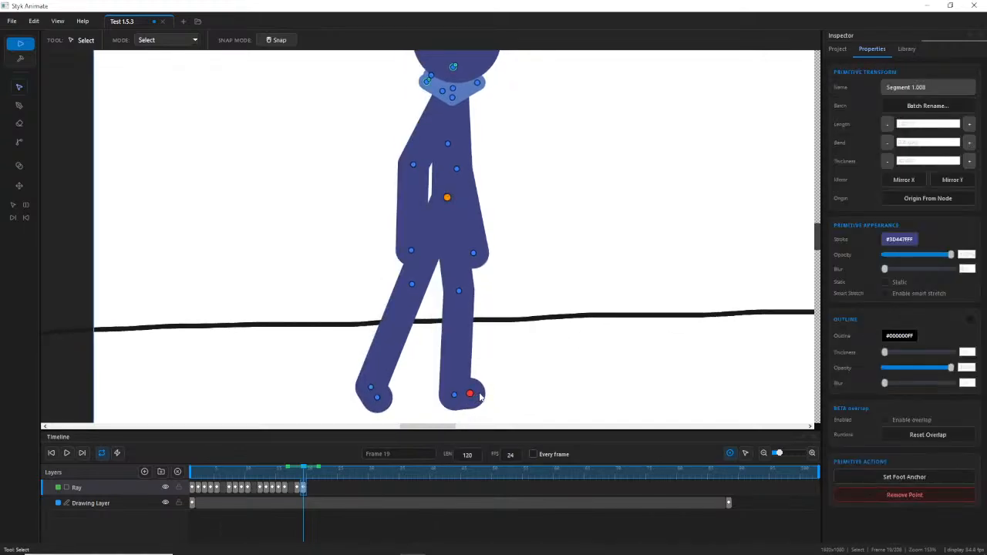
{"action": "left_click", "coordinate": [415, 286]}
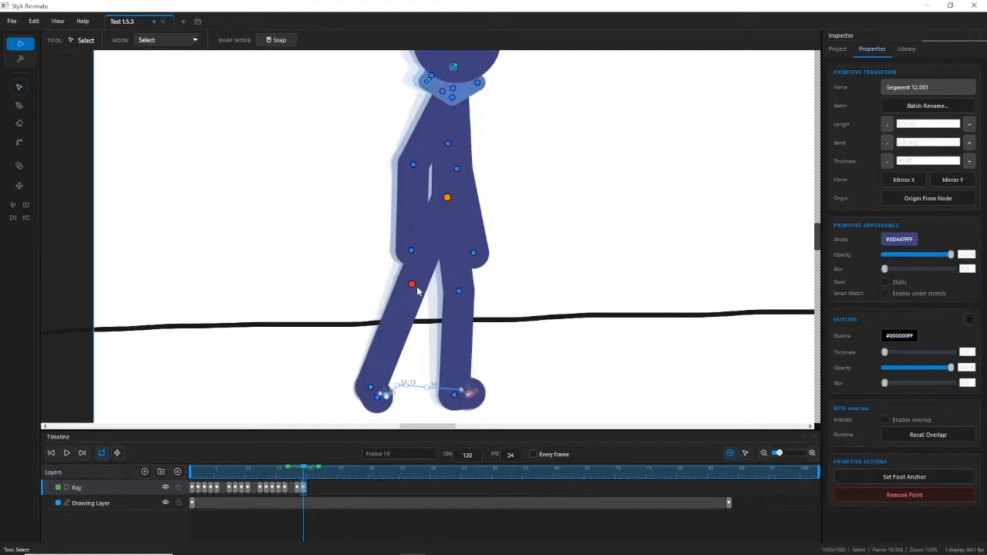
{"action": "left_click_drag", "start_coordinate": [416, 289], "coordinate": [418, 291]}
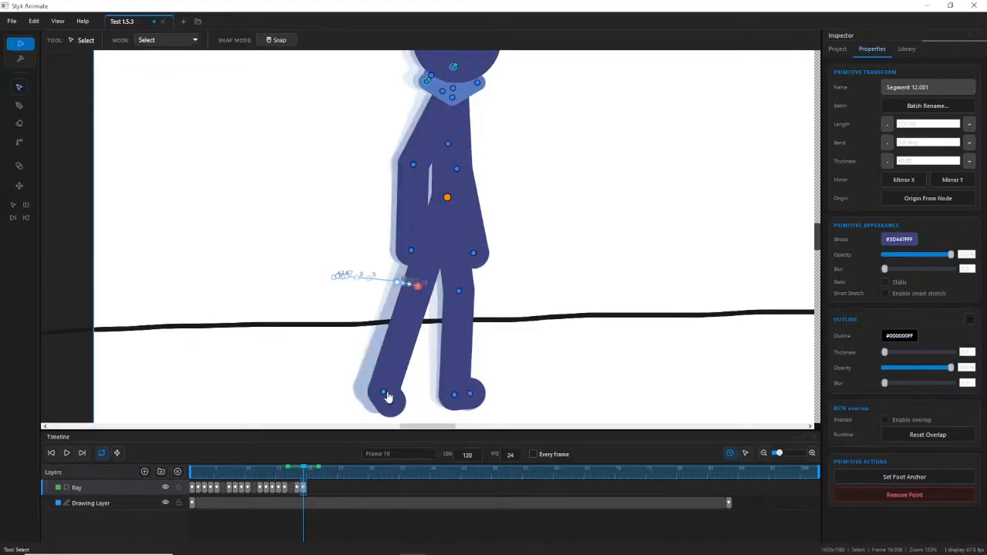
{"action": "left_click_drag", "start_coordinate": [379, 392], "coordinate": [376, 393]}
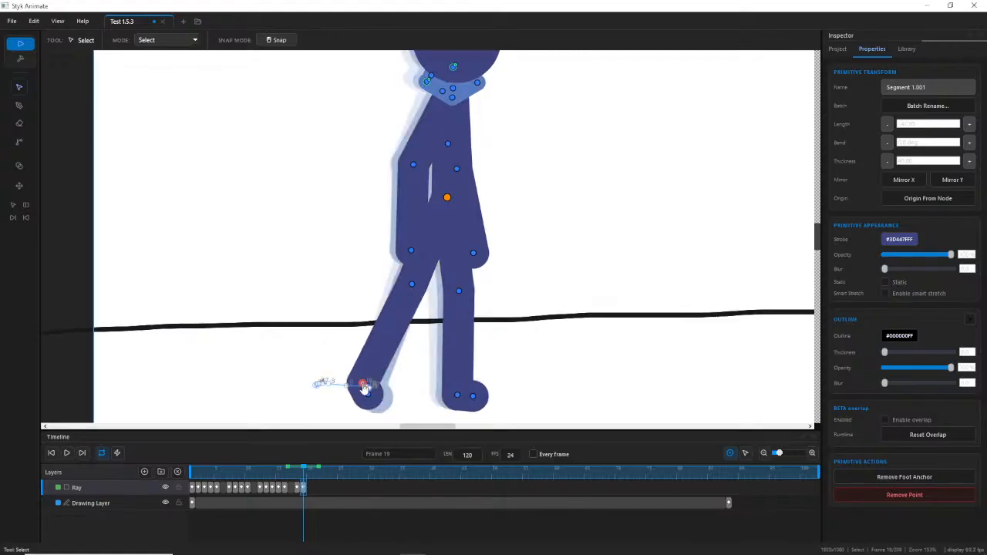
{"action": "left_click_drag", "start_coordinate": [412, 285], "coordinate": [419, 286]}
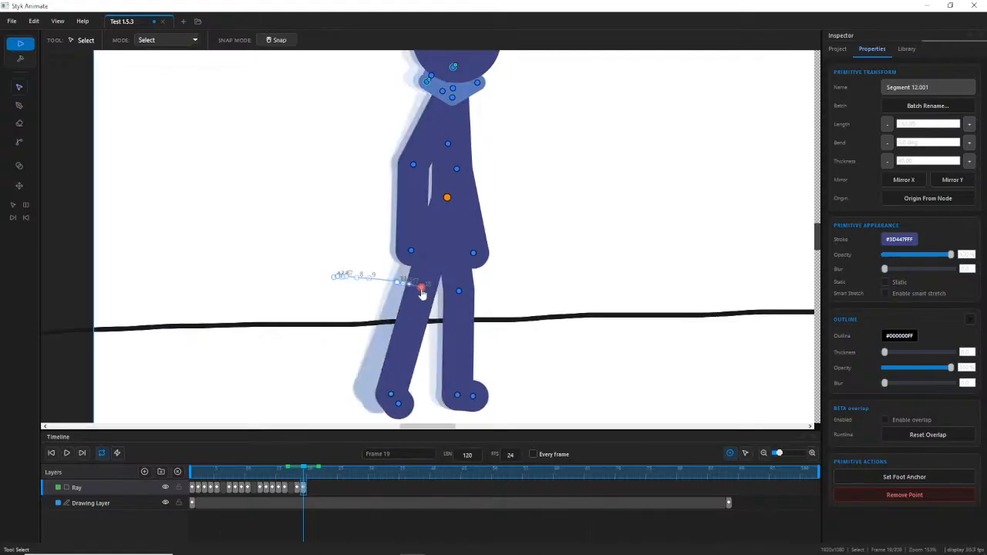
{"action": "key", "text": "ctrl+z"}
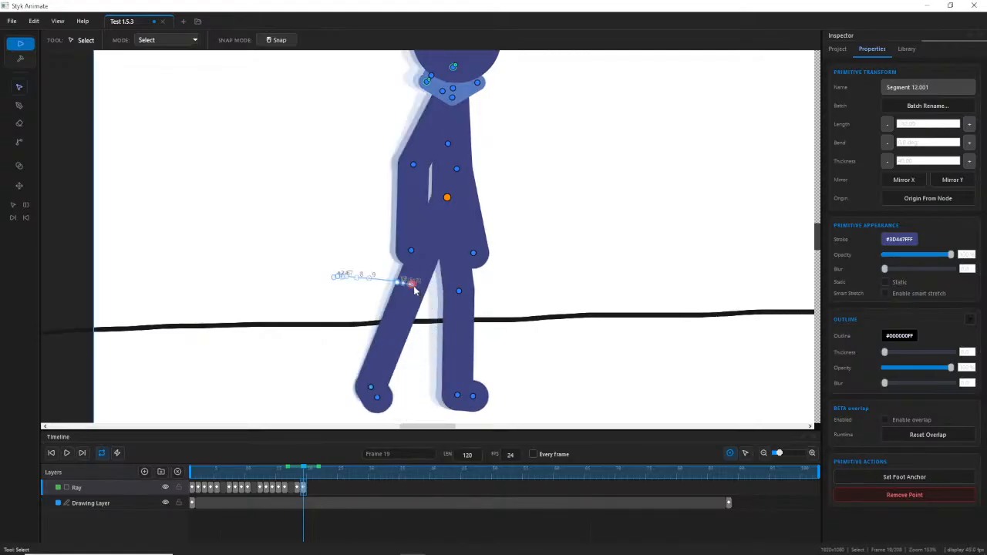
Try moving the rear knee forward while keeping the rear foot planted, and undo back to the copied frame 19 pose.
{"action": "left_click_drag", "start_coordinate": [414, 286], "coordinate": [416, 287]}
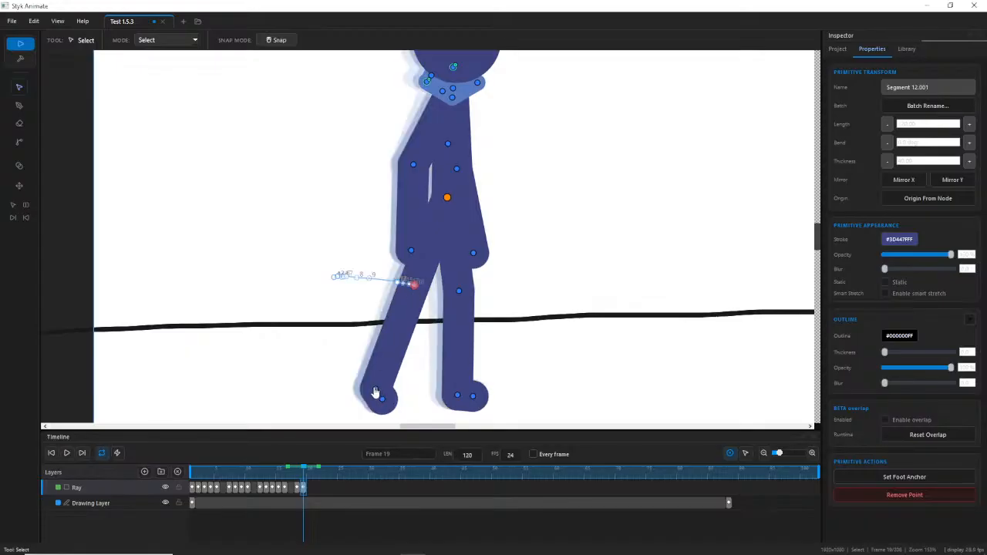
{"action": "mouse_move", "coordinate": [376, 391]}
{"action": "left_mouse_down"}
{"action": "mouse_move", "coordinate": [378, 403]}
{"action": "mouse_move", "coordinate": [370, 389]}
{"action": "left_mouse_up"}
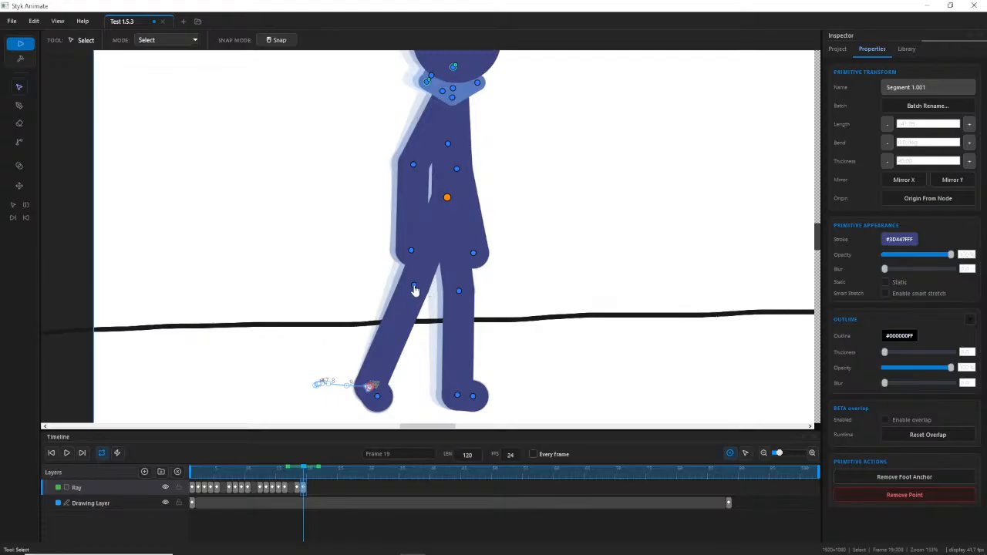
{"action": "left_click_drag", "start_coordinate": [415, 288], "coordinate": [446, 383]}
{"action": "key", "text": "ctrl+z"}
{"action": "key", "text": "ctrl+z"}
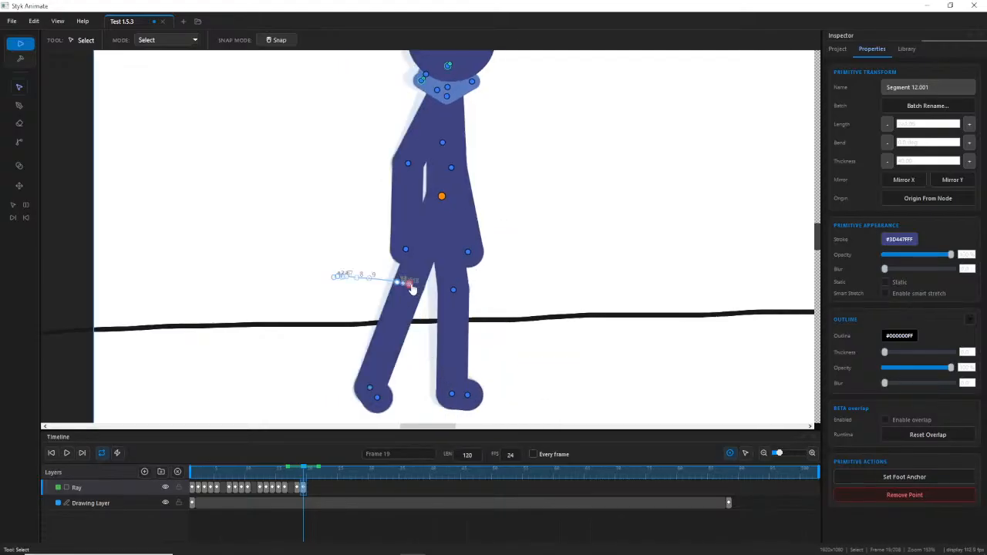
Try moving the figure by the rear leg's knee node on frame 19 and undo each attempt.
{"action": "left_click_drag", "start_coordinate": [412, 287], "coordinate": [422, 319]}
{"action": "key", "text": "ctrl+z"}
{"action": "left_click_drag", "start_coordinate": [410, 286], "coordinate": [862, 208]}
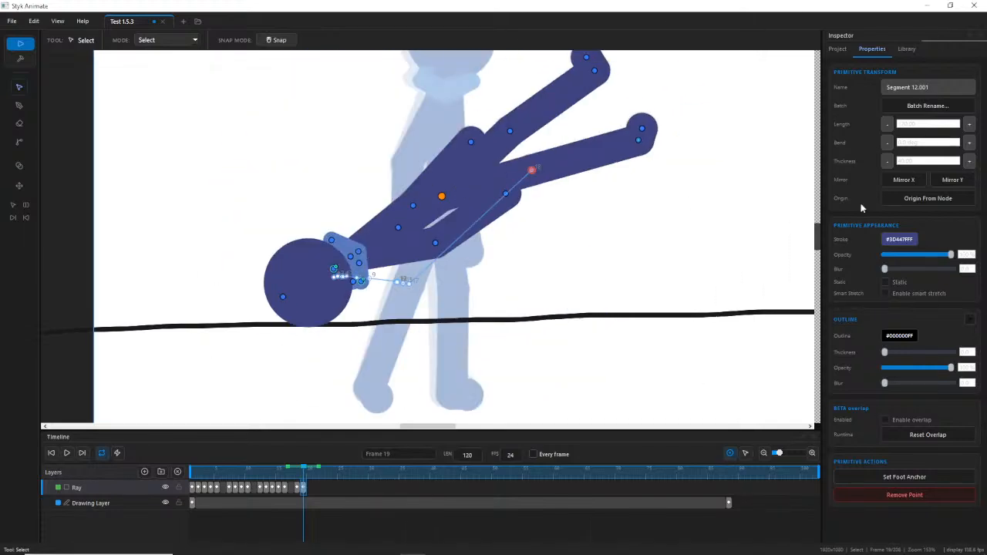
{"action": "key", "text": "ctrl+z"}
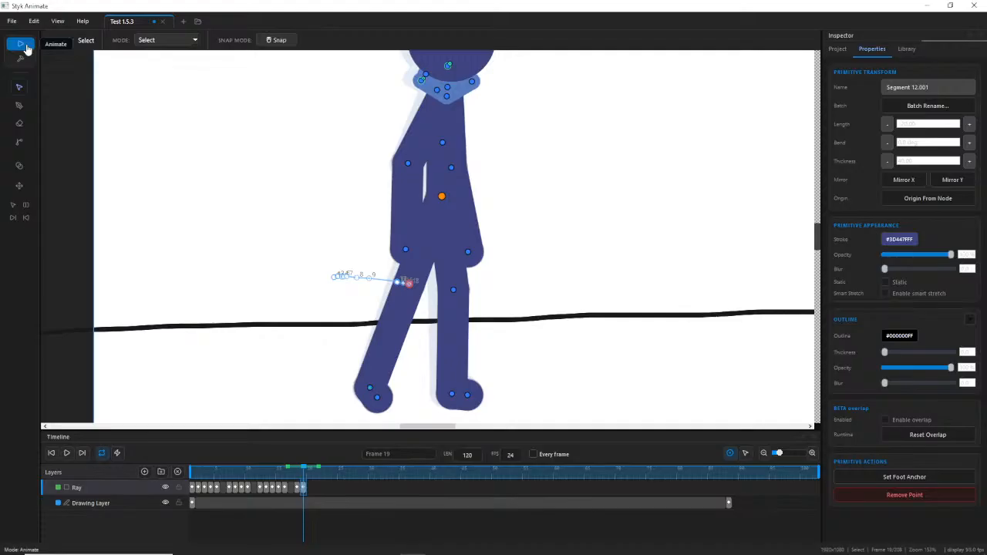
Try bending the rear leg on frame 19 from its knee and ankle nodes with the IK tool.
{"action": "left_click", "coordinate": [19, 144]}
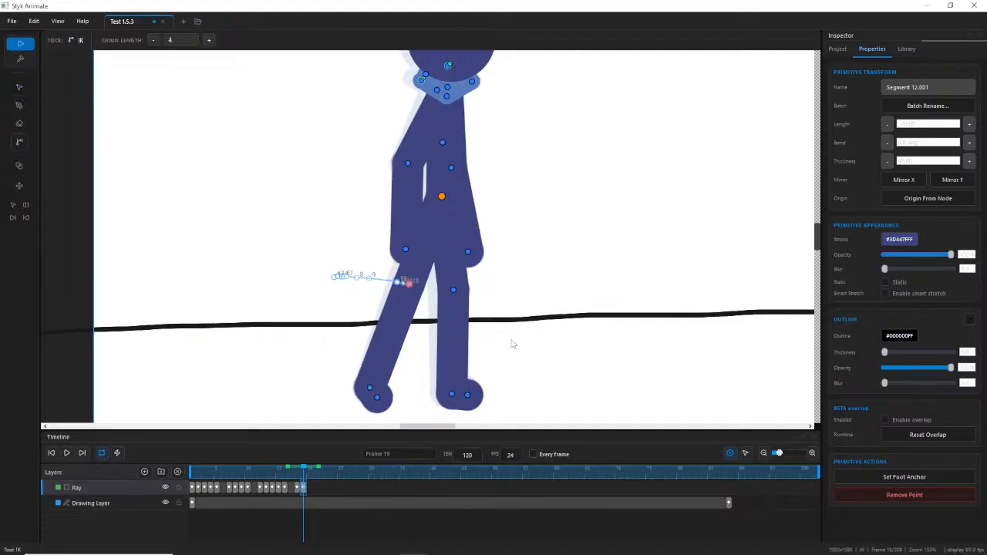
{"action": "left_click_drag", "start_coordinate": [409, 283], "coordinate": [414, 312]}
{"action": "key", "text": "ctrl+z"}
{"action": "left_click", "coordinate": [368, 390]}
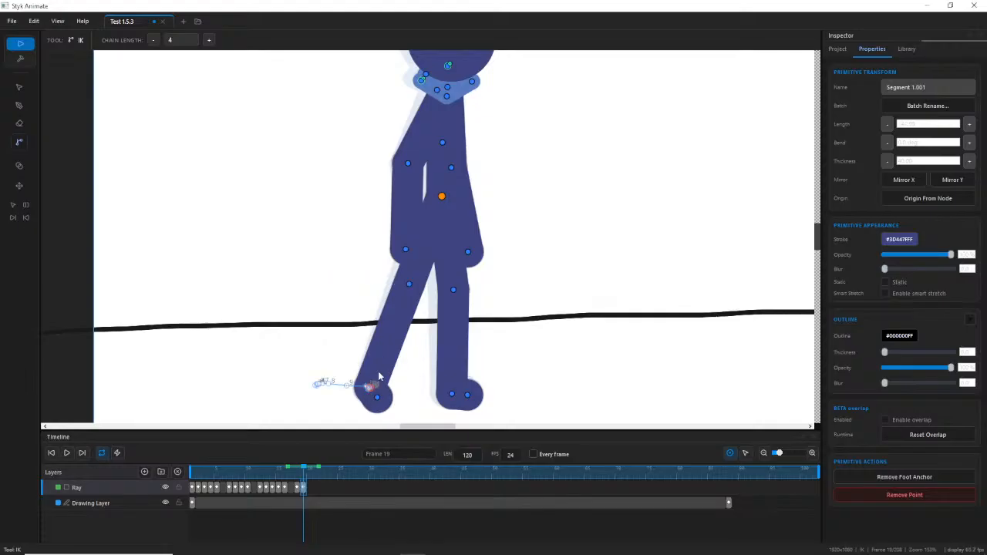
{"action": "left_click_drag", "start_coordinate": [409, 289], "coordinate": [407, 320]}
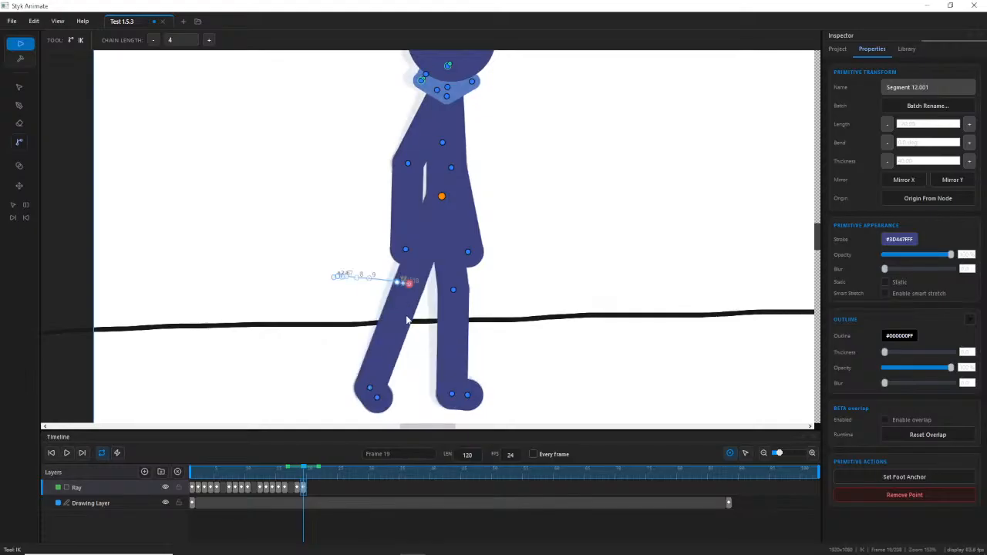
{"action": "left_click_drag", "start_coordinate": [410, 285], "coordinate": [424, 314]}
{"action": "left_click_drag", "start_coordinate": [368, 391], "coordinate": [400, 360]}
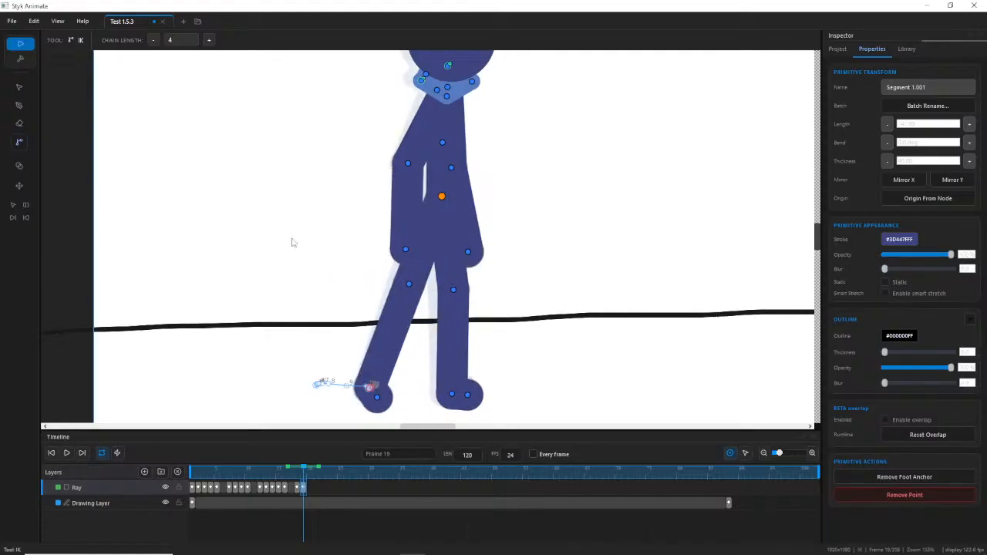
Try toggling the foot anchor on the rear leg's knee node and testing the leg with IK, then return to the Select tool.
{"action": "left_click", "coordinate": [409, 283]}
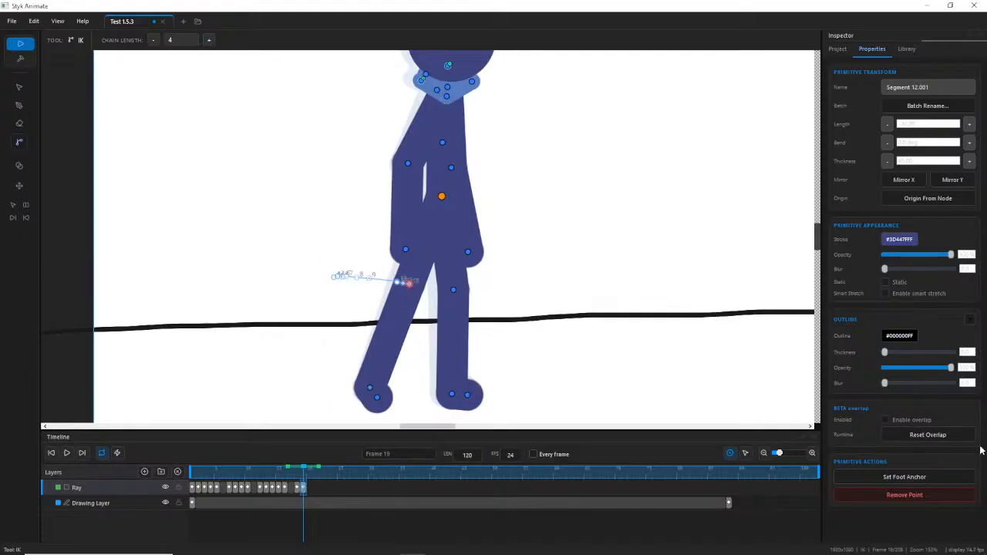
{"action": "left_click", "coordinate": [937, 483]}
{"action": "left_click_drag", "start_coordinate": [410, 286], "coordinate": [403, 321]}
{"action": "left_click_drag", "start_coordinate": [379, 400], "coordinate": [373, 379]}
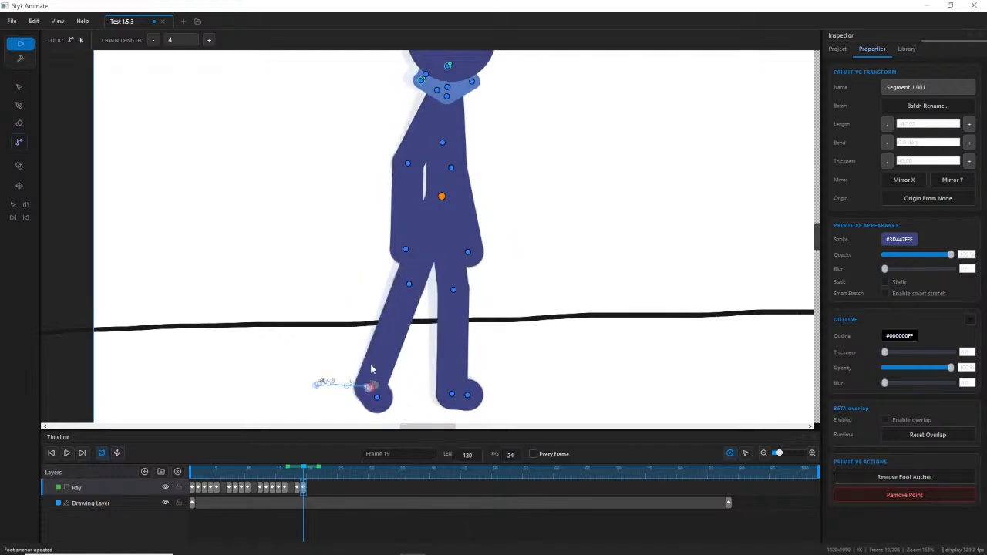
{"action": "left_click", "coordinate": [408, 282]}
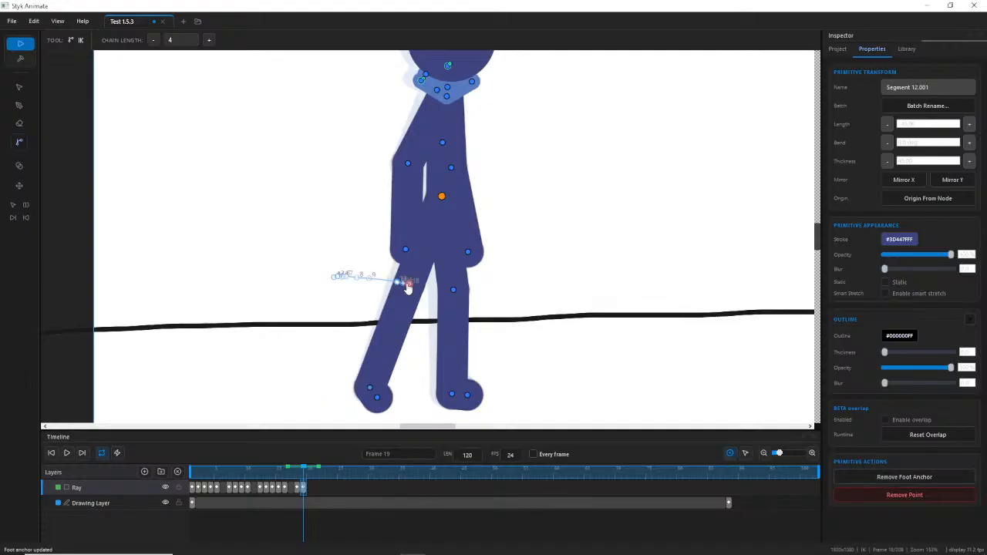
{"action": "left_click", "coordinate": [903, 477]}
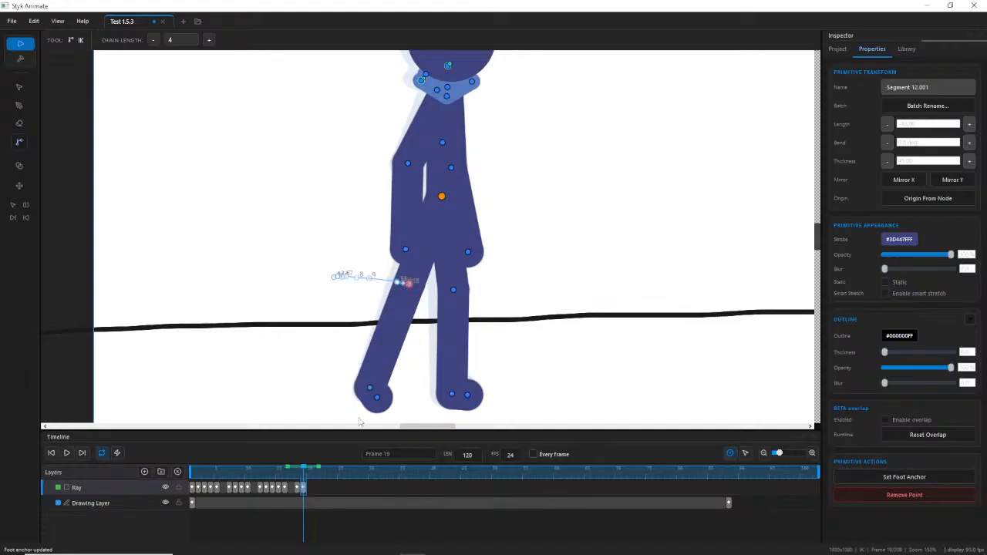
{"action": "left_click", "coordinate": [377, 396]}
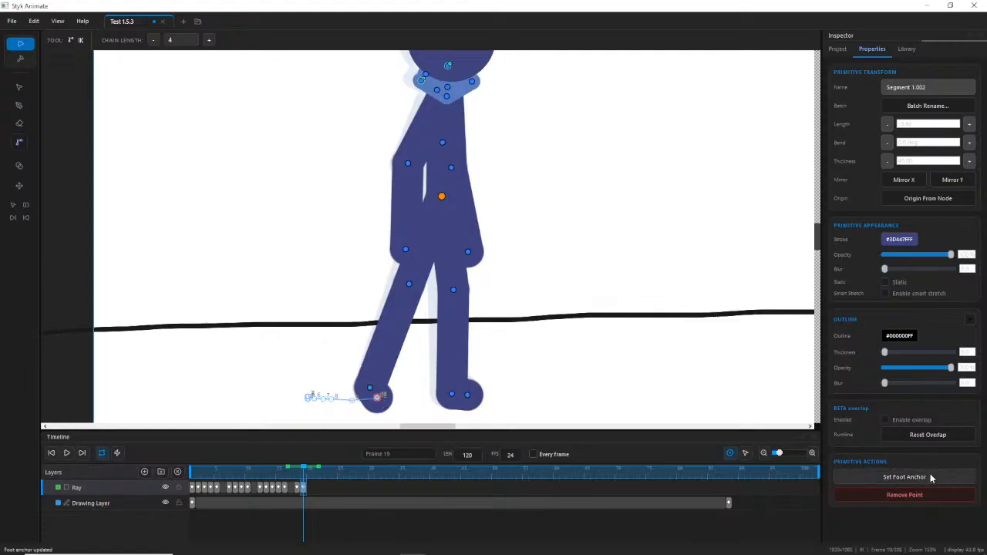
{"action": "left_click", "coordinate": [407, 287]}
{"action": "left_click", "coordinate": [19, 87]}
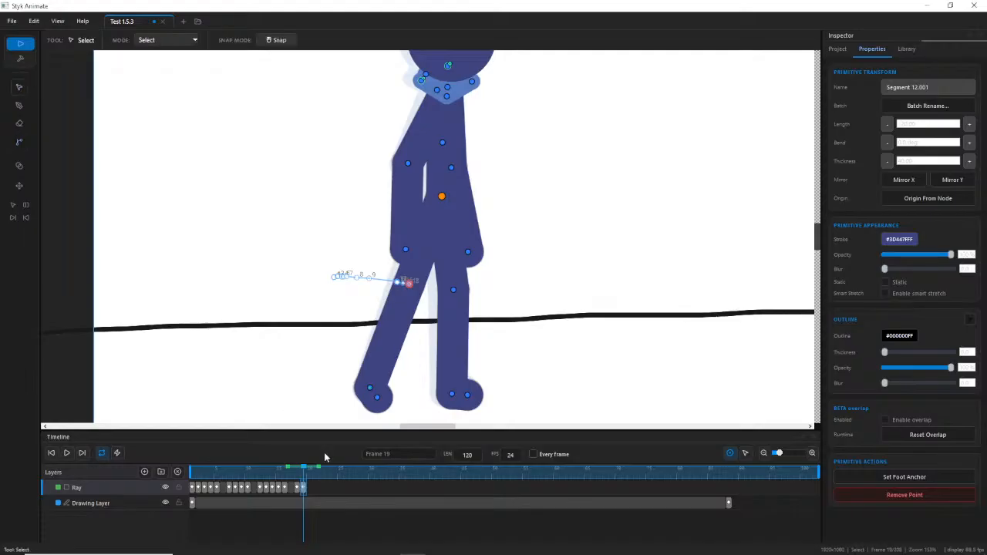
On frame 19, move the front arm's elbow and hand slightly forward.
{"action": "left_click", "coordinate": [293, 478]}
{"action": "mouse_move", "coordinate": [292, 478]}
{"action": "left_mouse_down"}
{"action": "mouse_move", "coordinate": [302, 478]}
{"action": "mouse_move", "coordinate": [280, 479]}
{"action": "mouse_move", "coordinate": [317, 486]}
{"action": "mouse_move", "coordinate": [298, 486]}
{"action": "mouse_move", "coordinate": [303, 469]}
{"action": "left_mouse_up"}
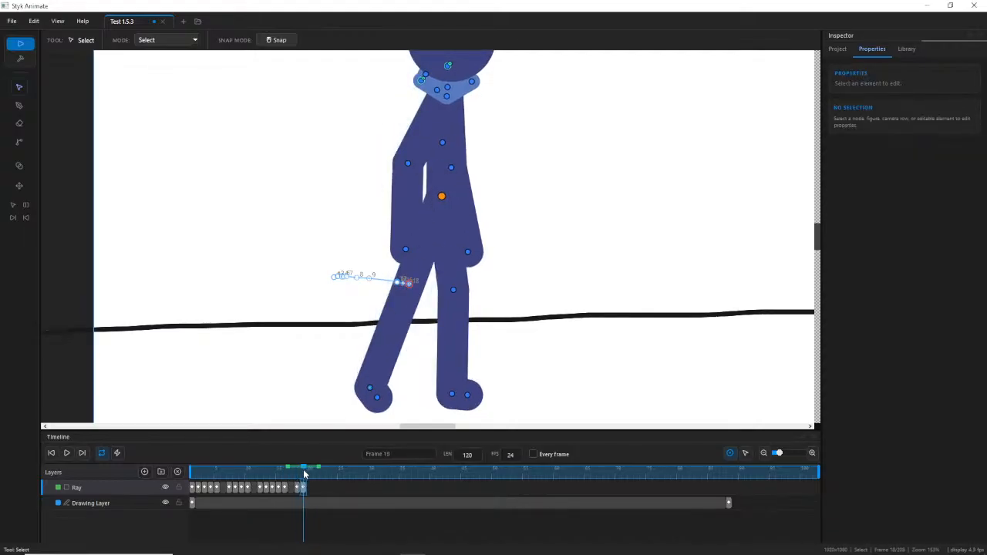
{"action": "left_click", "coordinate": [453, 169]}
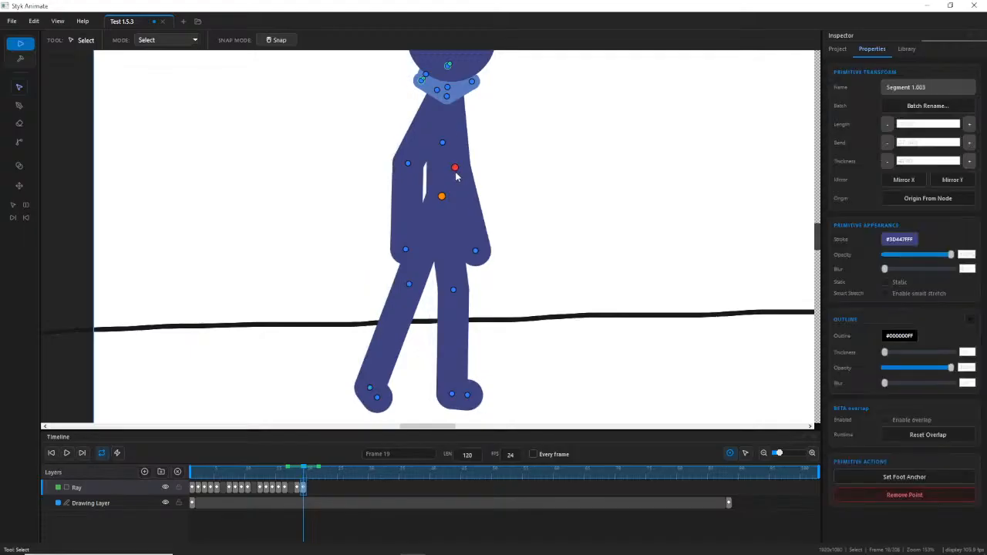
{"action": "left_click", "coordinate": [470, 253]}
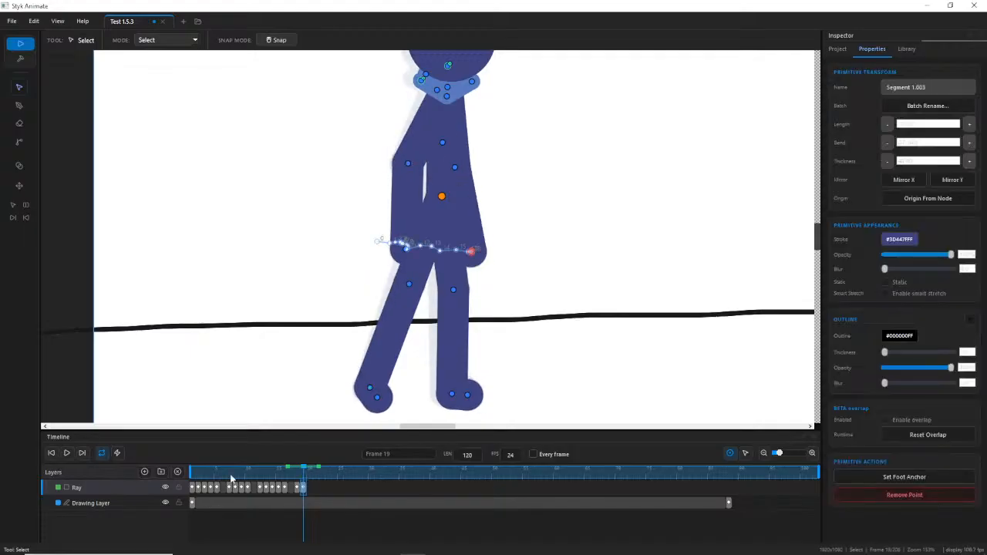
On frame 19, shift the whole figure slightly forward by its root node and compare it with the previous frame.
{"action": "mouse_move", "coordinate": [297, 474]}
{"action": "left_mouse_down"}
{"action": "mouse_move", "coordinate": [251, 473]}
{"action": "mouse_move", "coordinate": [304, 478]}
{"action": "left_mouse_up"}
{"action": "left_click_drag", "start_coordinate": [442, 197], "coordinate": [449, 200]}
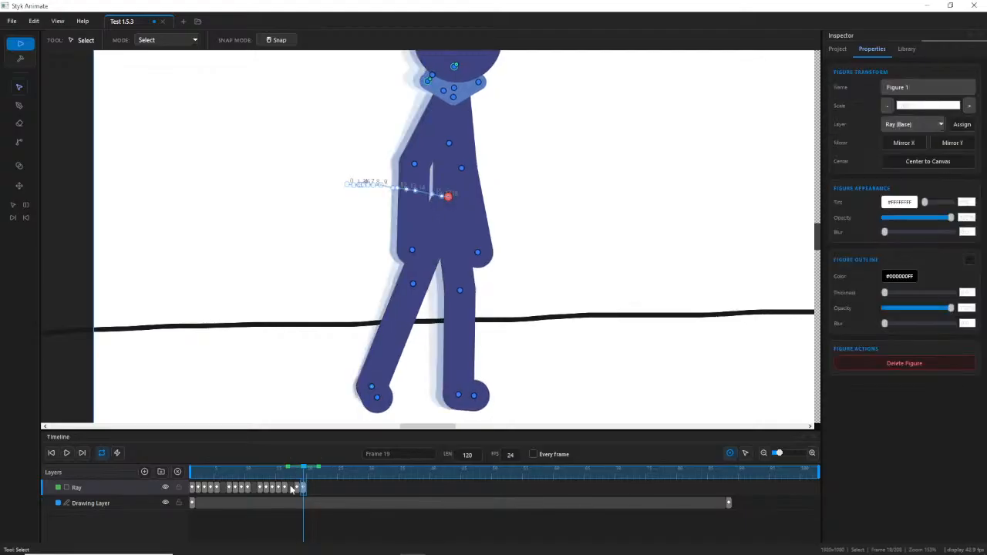
{"action": "left_click_drag", "start_coordinate": [305, 476], "coordinate": [303, 476]}
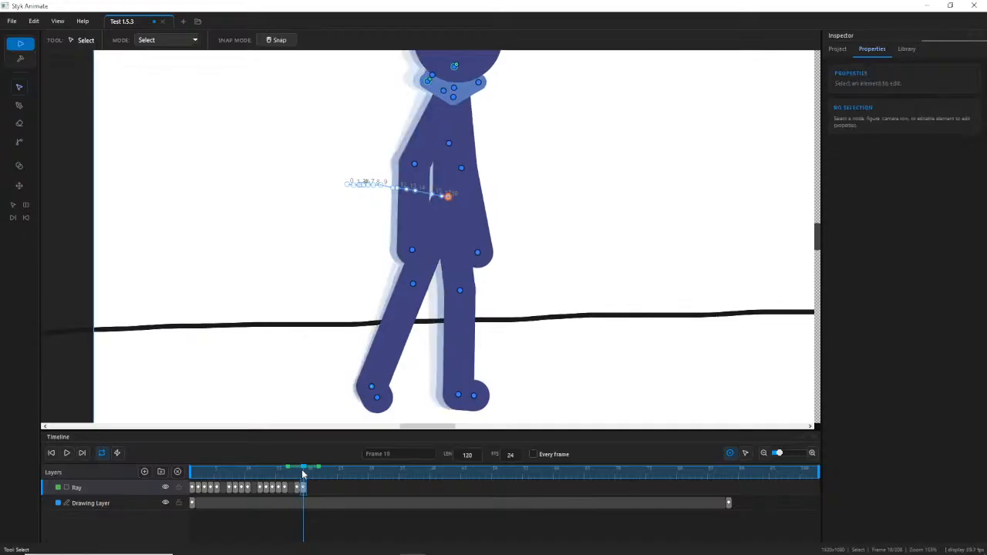
Pull the front leg's ankle and toe slightly back on frame 19 to keep the foot planted.
{"action": "left_click", "coordinate": [460, 293]}
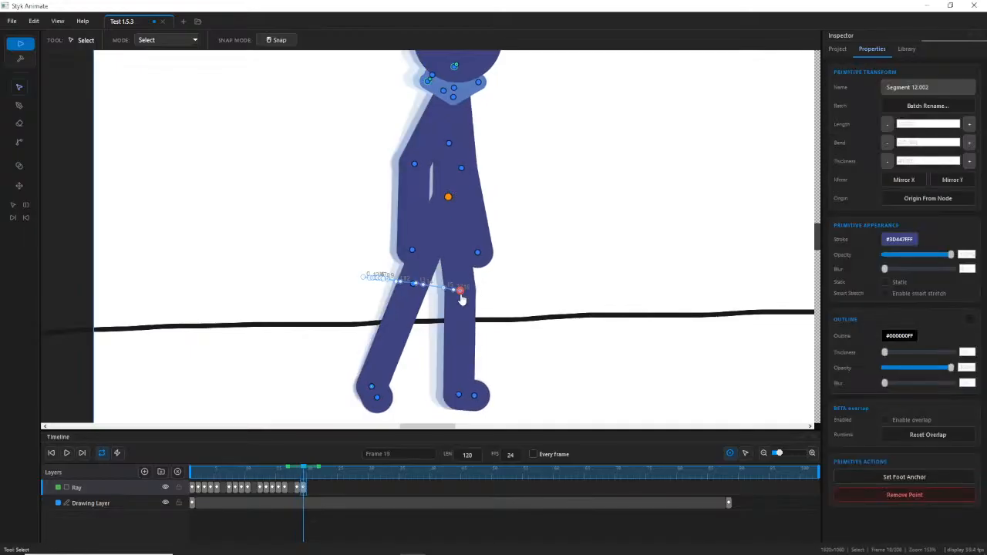
{"action": "left_click", "coordinate": [454, 395]}
{"action": "left_click", "coordinate": [468, 397]}
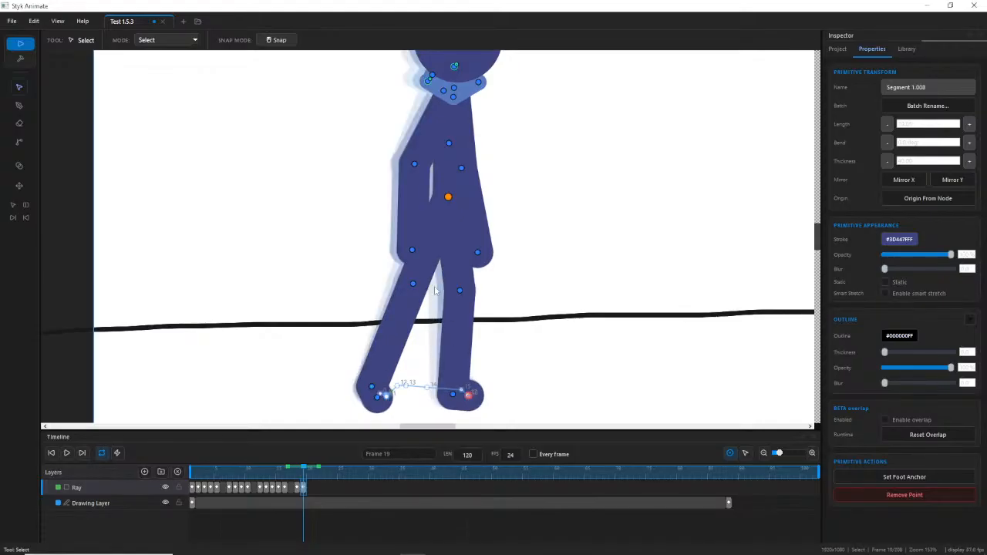
{"action": "mouse_move", "coordinate": [301, 471]}
{"action": "left_mouse_down"}
{"action": "mouse_move", "coordinate": [291, 472]}
{"action": "mouse_move", "coordinate": [302, 474]}
{"action": "left_mouse_up"}
Adjust the rear arm on frame 19 by moving its elbow and hand slightly backward.
{"action": "left_click", "coordinate": [411, 161]}
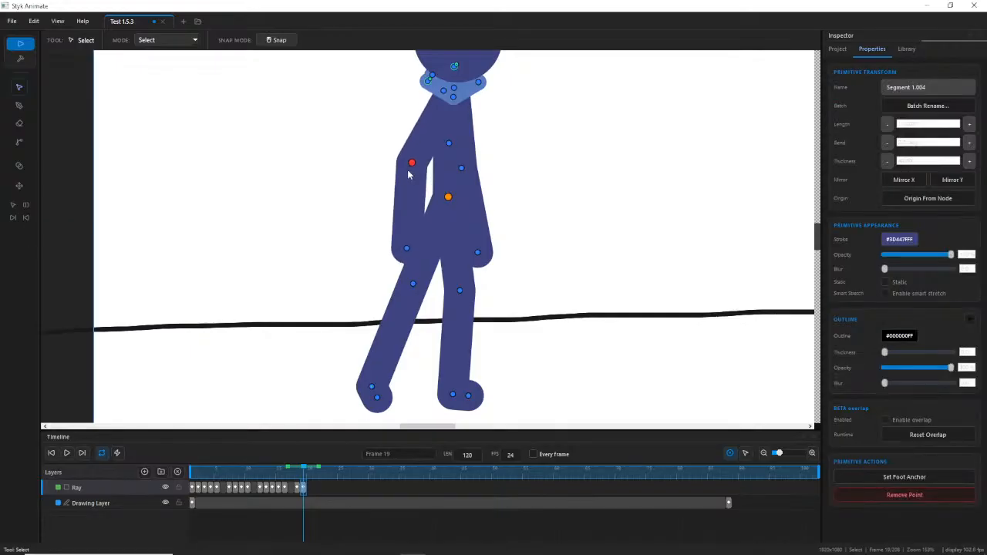
{"action": "left_click", "coordinate": [406, 247]}
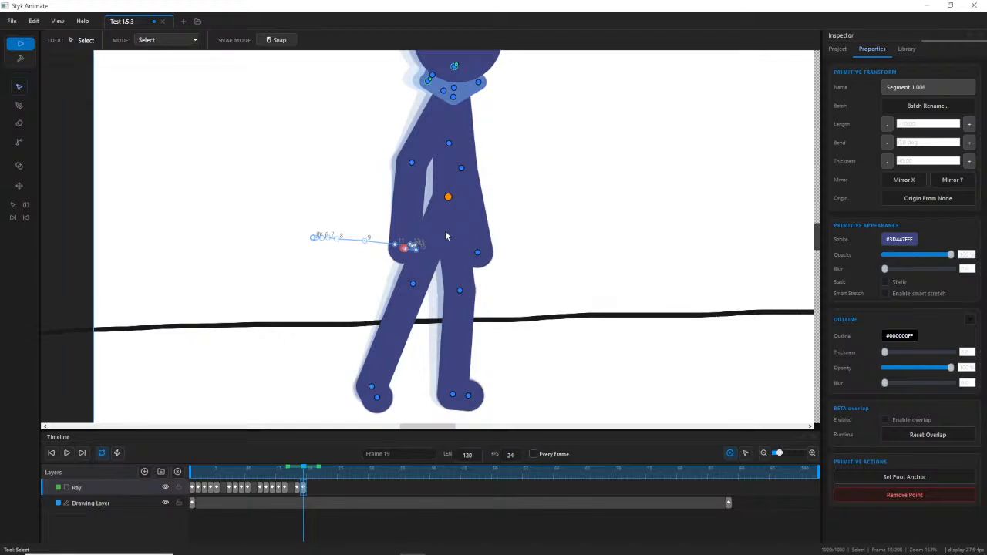
{"action": "left_click_drag", "start_coordinate": [298, 474], "coordinate": [303, 474]}
Lean the upper body slightly further forward on frame 19 from the chest node.
{"action": "left_click", "coordinate": [449, 145]}
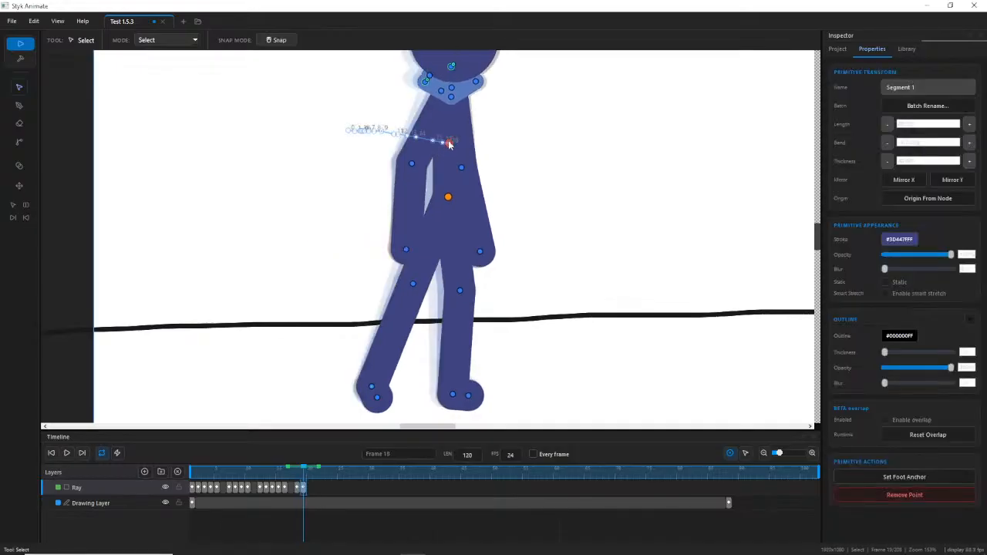
{"action": "left_click_drag", "start_coordinate": [450, 143], "coordinate": [453, 143]}
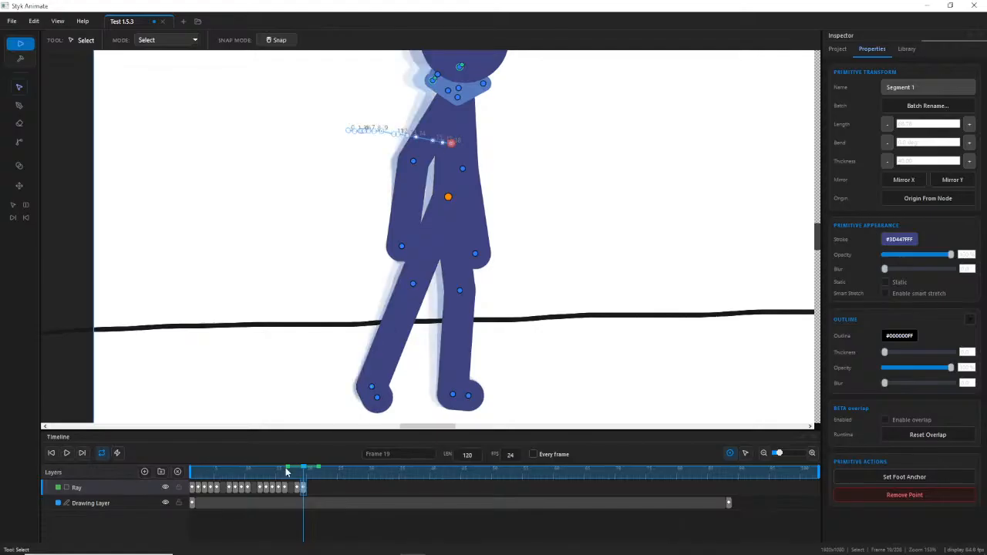
{"action": "left_click_drag", "start_coordinate": [303, 470], "coordinate": [303, 470]}
On frame 19, tilt the head slightly back and swing the rear arm's hand slightly forward.
{"action": "left_click_drag", "start_coordinate": [588, 101], "coordinate": [577, 198]}
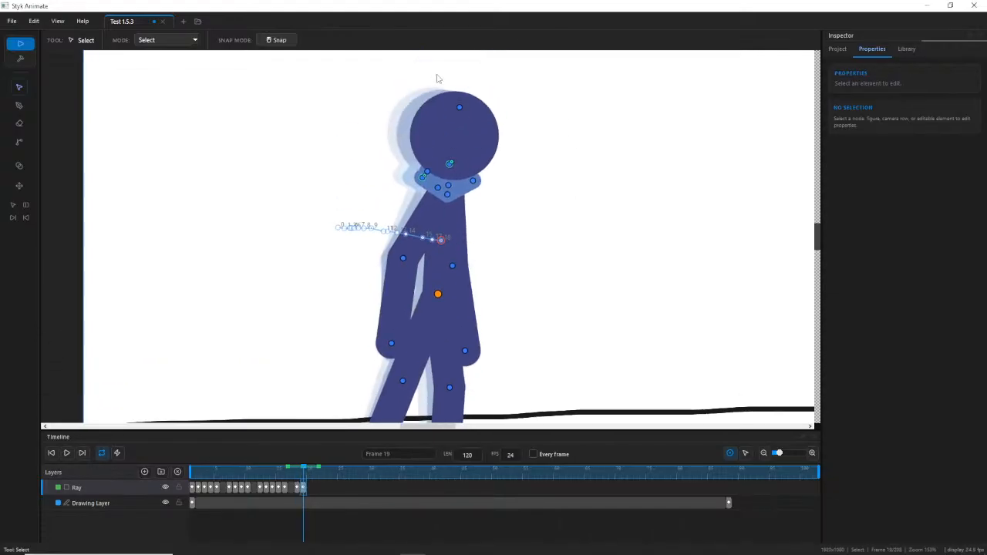
{"action": "left_click", "coordinate": [459, 107]}
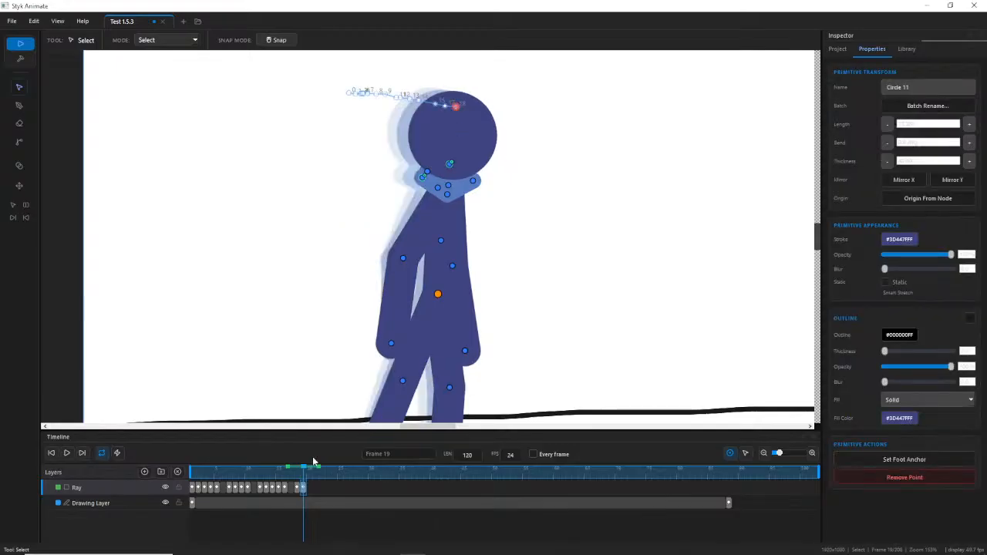
{"action": "left_click_drag", "start_coordinate": [299, 477], "coordinate": [302, 477]}
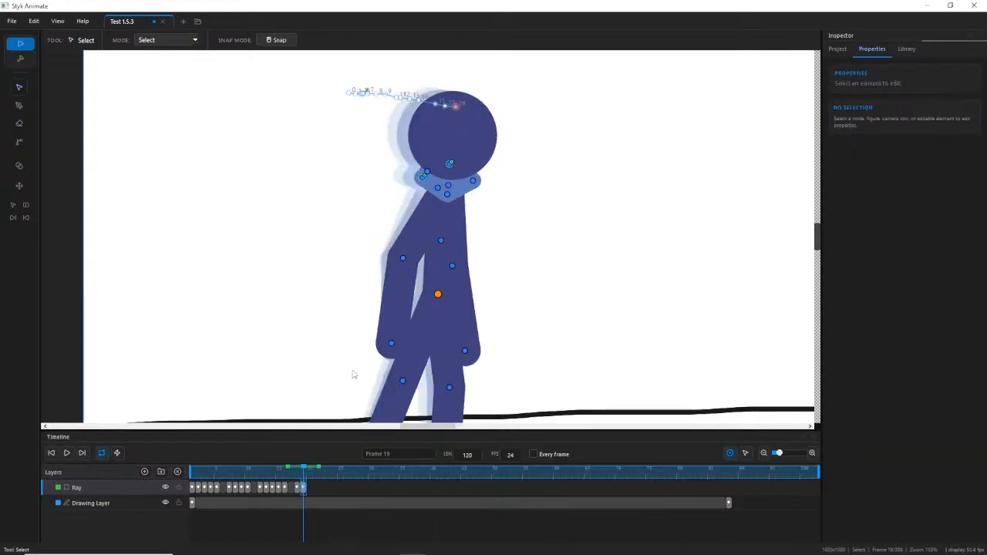
{"action": "left_click_drag", "start_coordinate": [390, 352], "coordinate": [398, 353]}
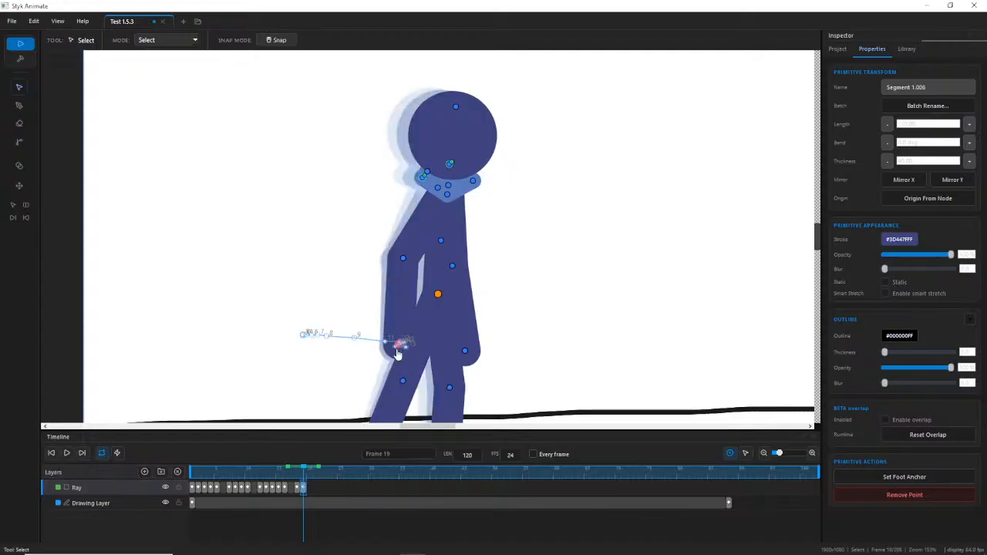
Play the animation from its first frames and restart it repeatedly to review the motion up to frame 19.
{"action": "scroll", "coordinate": [323, 327], "scroll_direction": "down", "scroll_amount": 3}
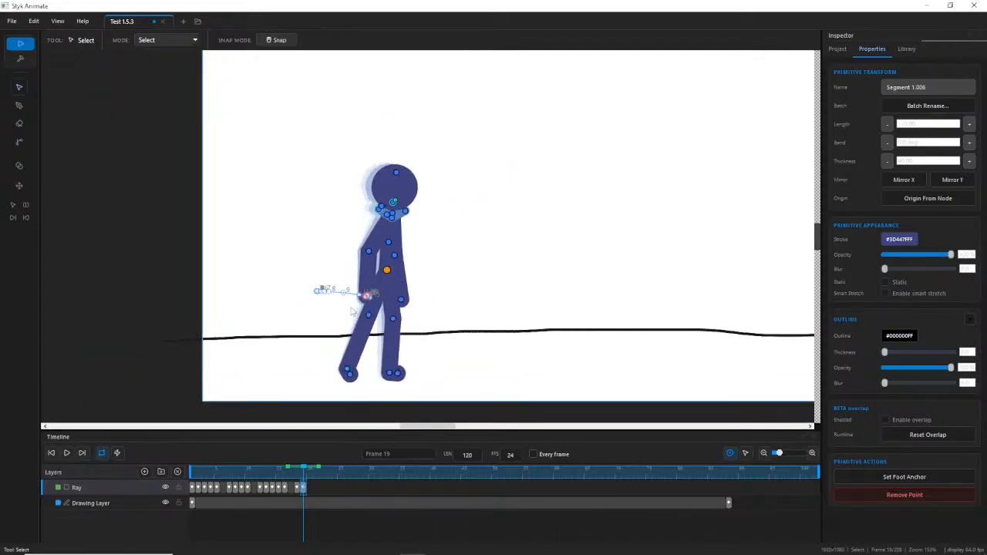
{"action": "left_click_drag", "start_coordinate": [300, 478], "coordinate": [199, 477]}
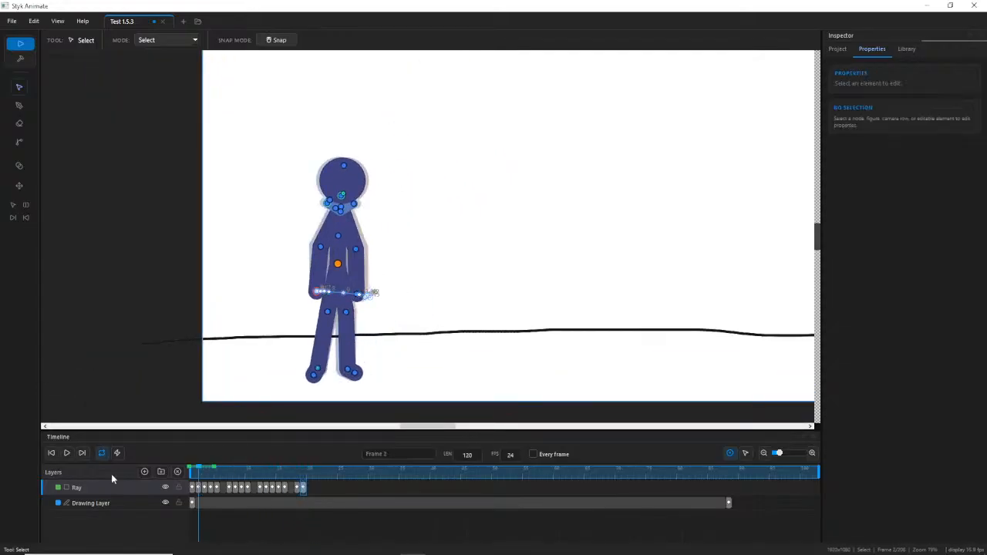
{"action": "left_click", "coordinate": [67, 453]}
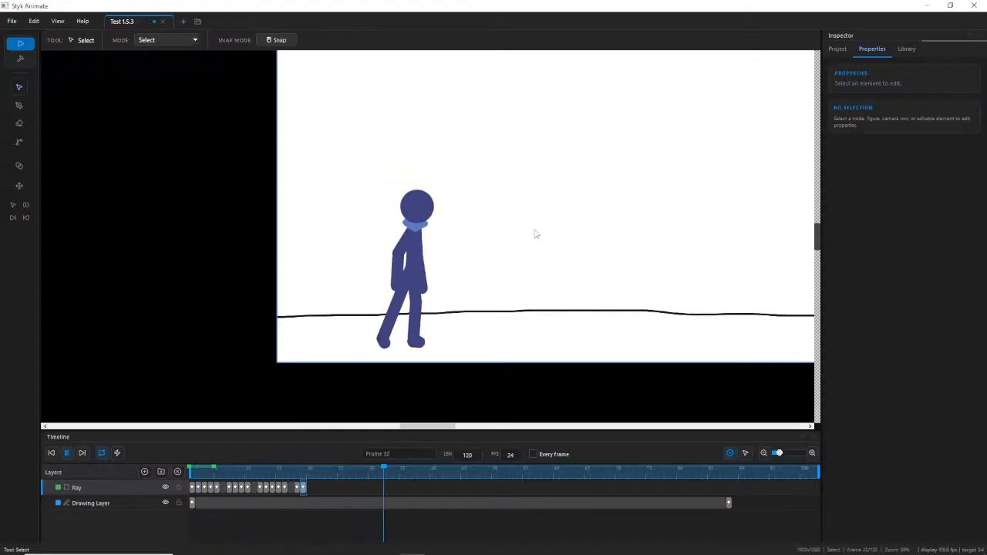
{"action": "left_click", "coordinate": [197, 471]}
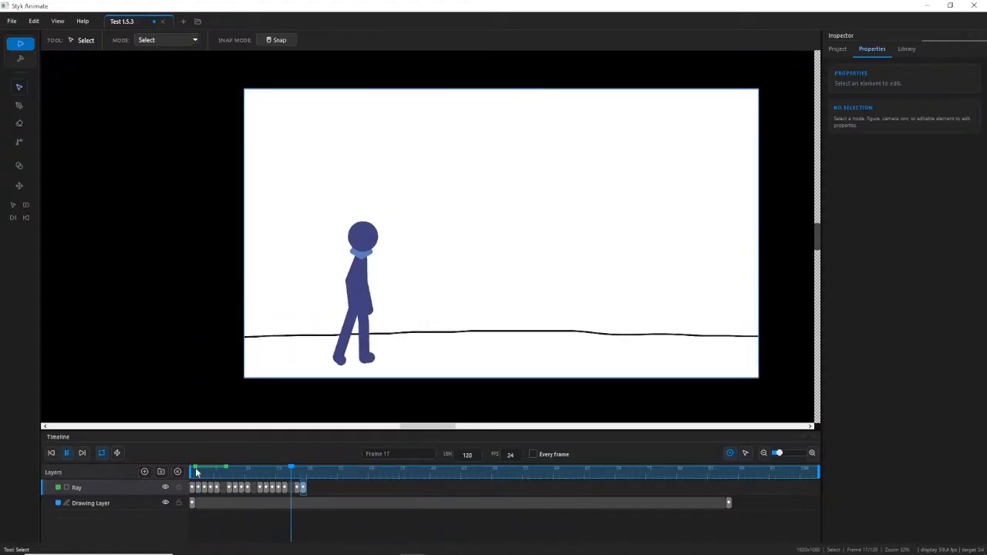
{"action": "left_click", "coordinate": [197, 472]}
{"action": "left_click", "coordinate": [197, 472]}
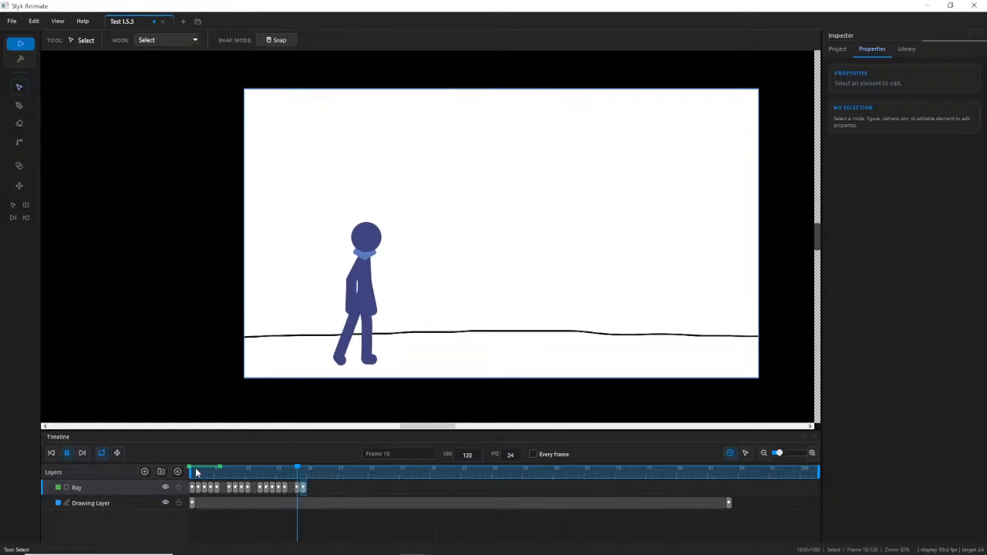
{"action": "left_click", "coordinate": [197, 472]}
{"action": "left_click", "coordinate": [197, 472]}
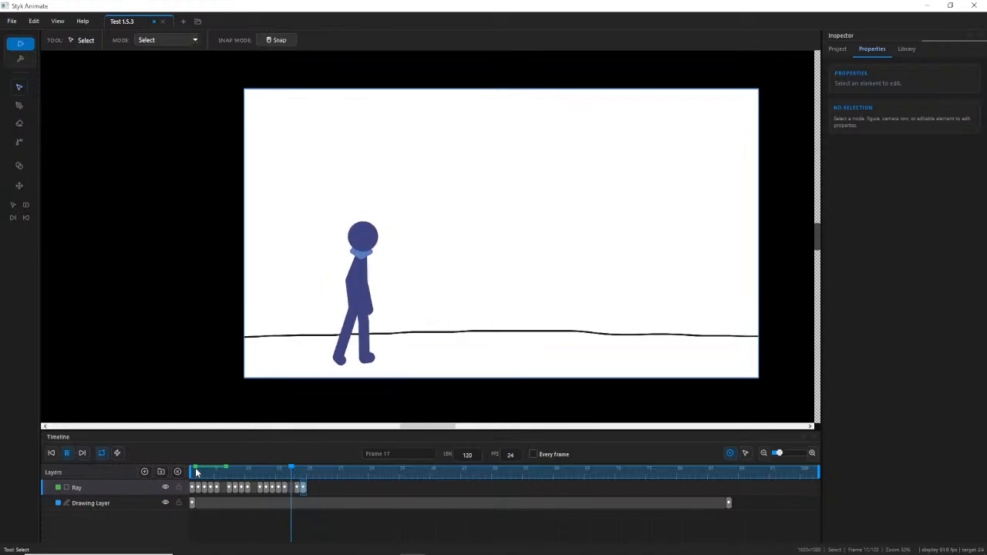
{"action": "left_click", "coordinate": [197, 472]}
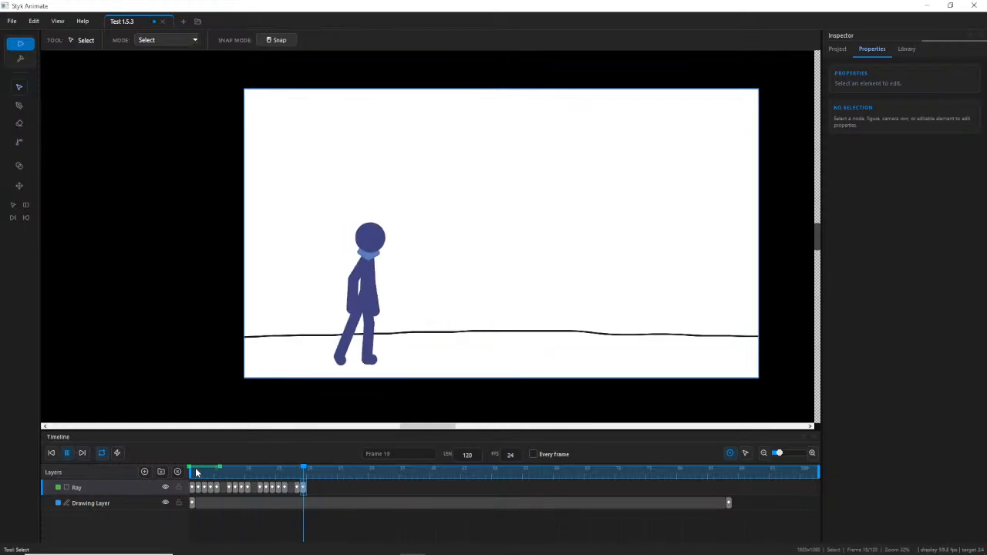
{"action": "left_click", "coordinate": [197, 472]}
{"action": "left_click", "coordinate": [197, 472]}
Shorten the timeline's playback range to end at frame 19 and stop the playback.
{"action": "left_click_drag", "start_coordinate": [817, 474], "coordinate": [381, 475]}
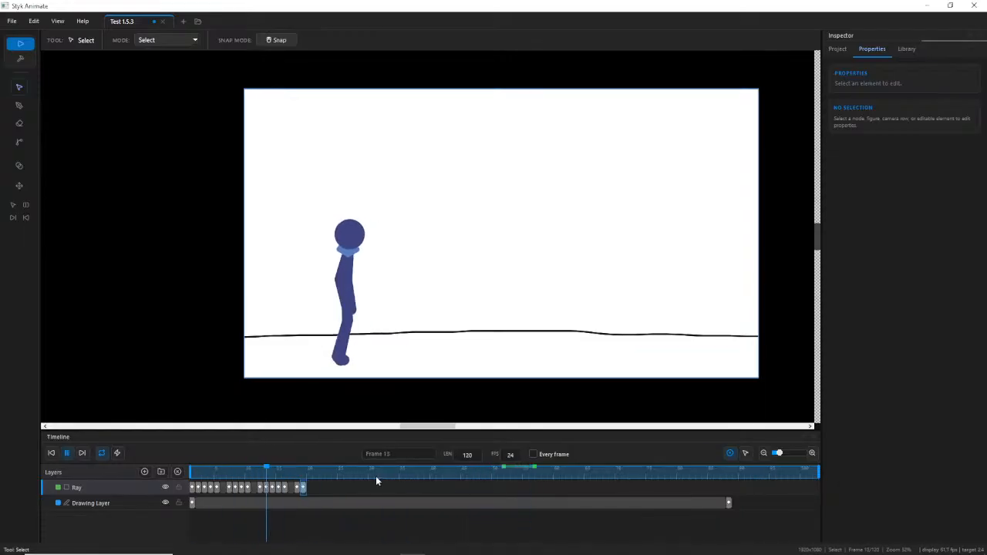
{"action": "left_click", "coordinate": [67, 453]}
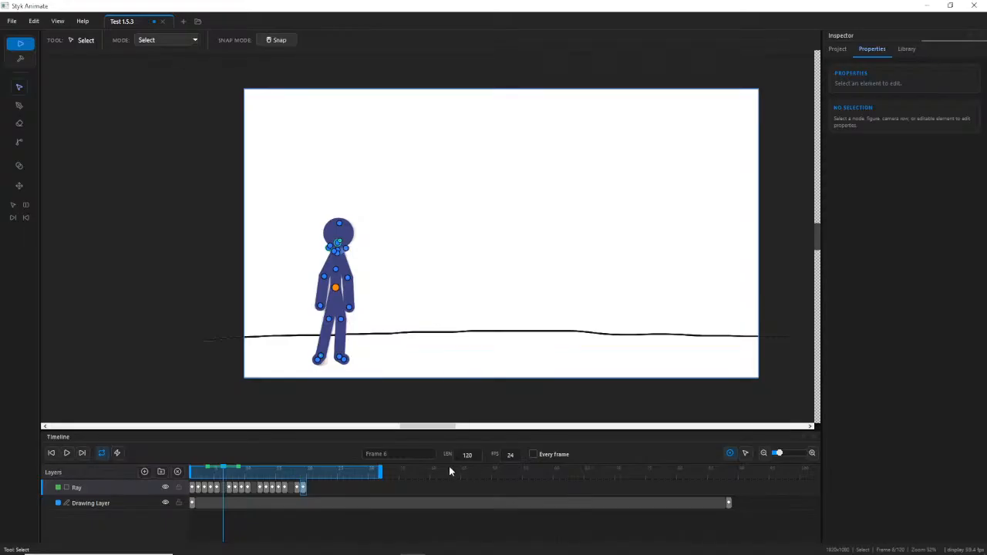
{"action": "left_click_drag", "start_coordinate": [383, 474], "coordinate": [310, 475]}
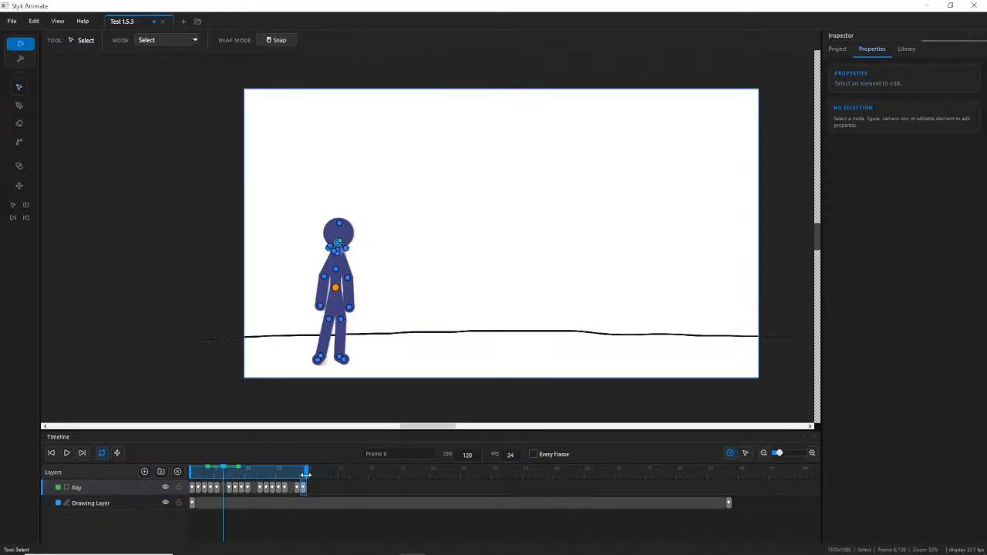
Play the shortened range in a loop, examine the figure's movement up close, and stop the playback.
{"action": "key", "text": "space"}
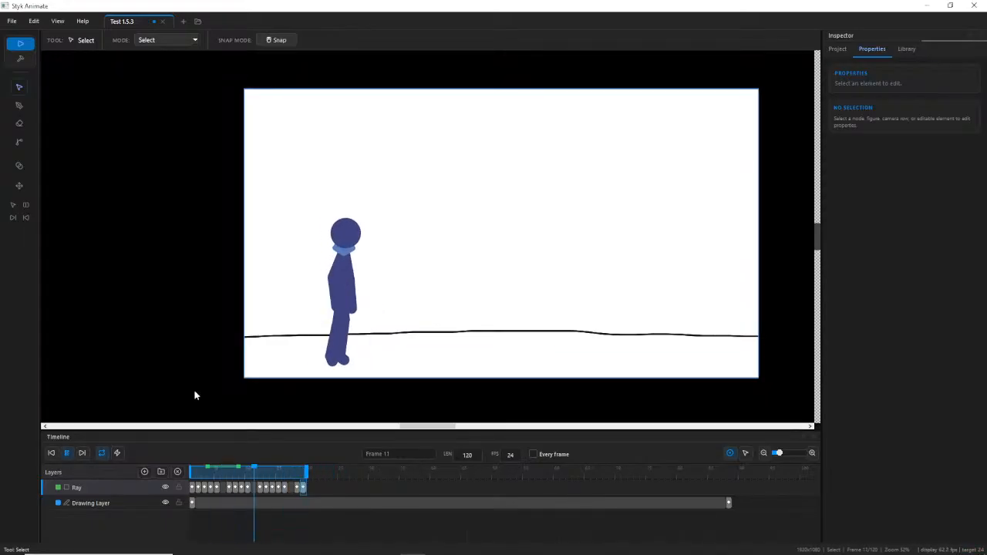
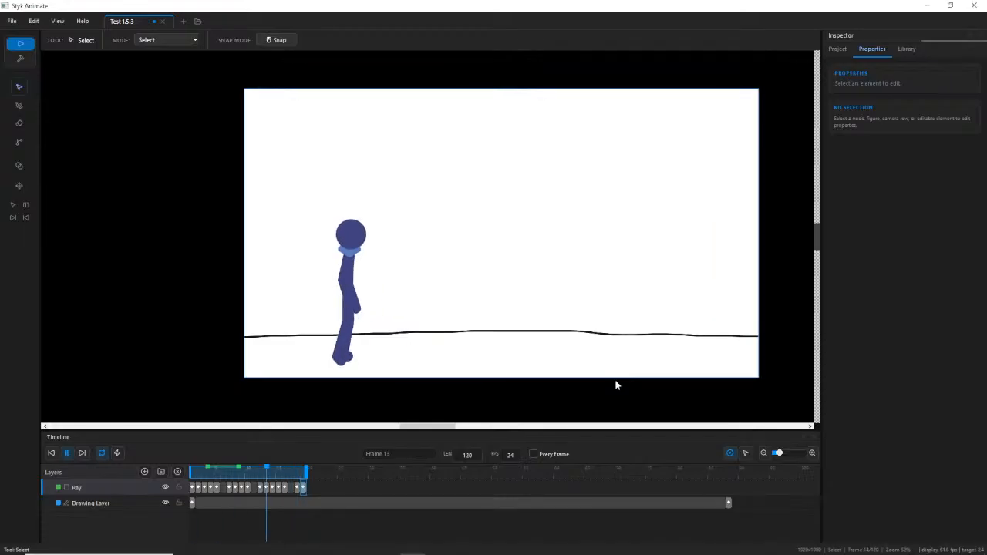
{"action": "scroll", "coordinate": [378, 254], "scroll_direction": "up", "scroll_amount": 5}
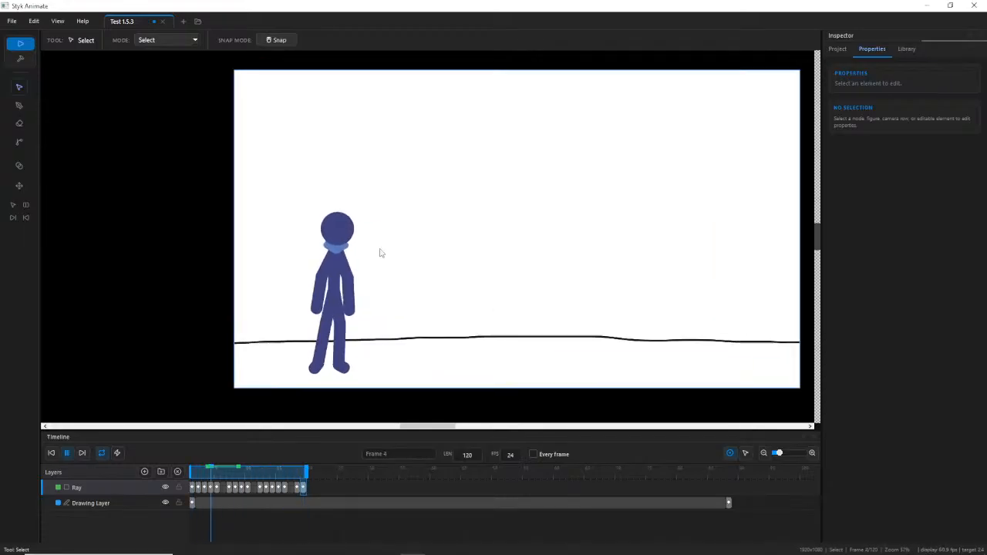
{"action": "scroll", "coordinate": [379, 101], "scroll_direction": "up", "scroll_amount": 2}
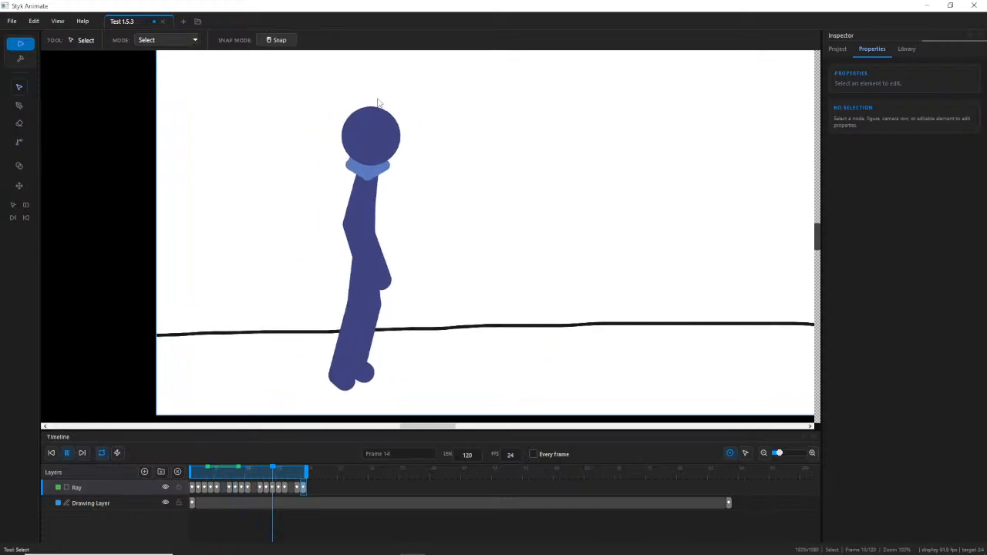
{"action": "scroll", "coordinate": [392, 100], "scroll_direction": "up", "scroll_amount": 3}
{"action": "scroll", "coordinate": [401, 100], "scroll_direction": "up", "scroll_amount": 3}
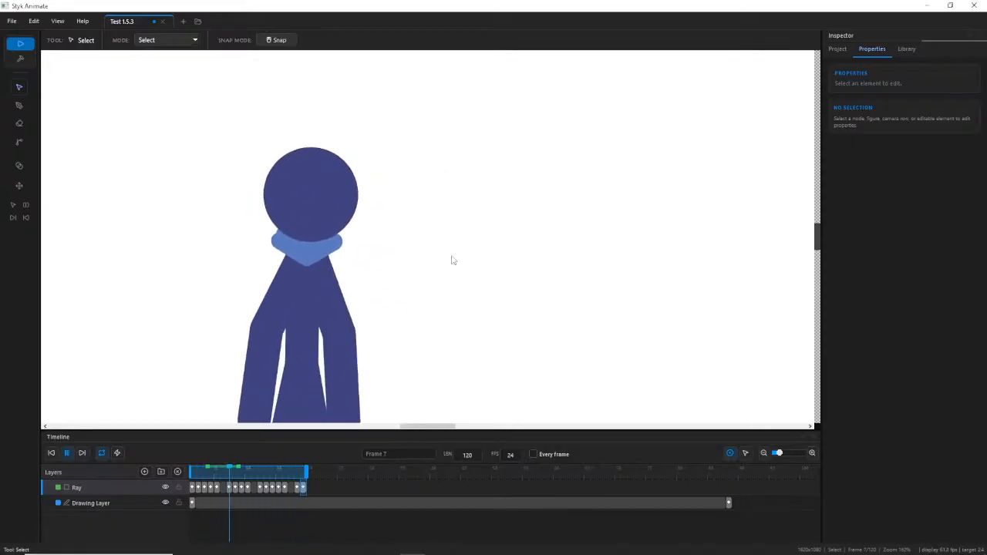
{"action": "scroll", "coordinate": [466, 259], "scroll_direction": "down", "scroll_amount": 3}
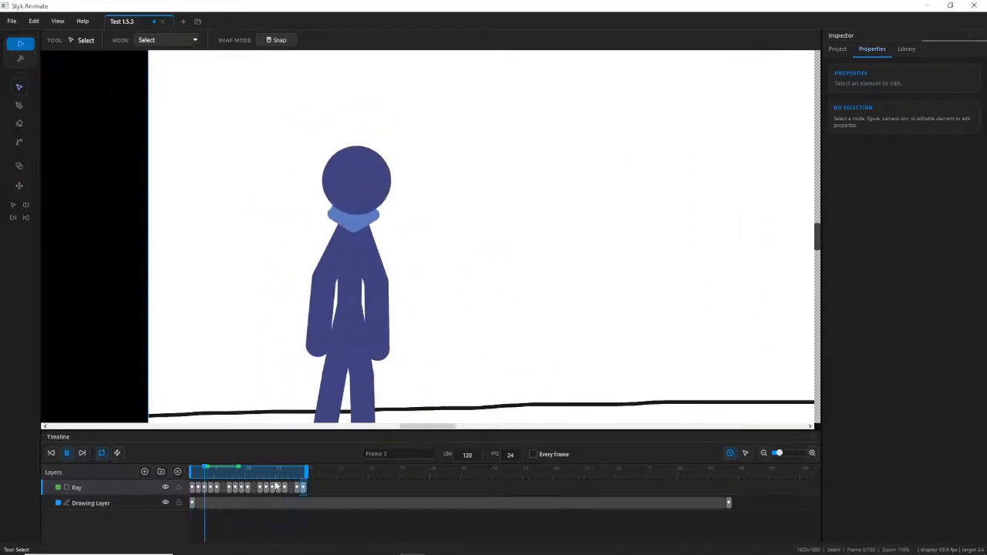
{"action": "left_click", "coordinate": [66, 454]}
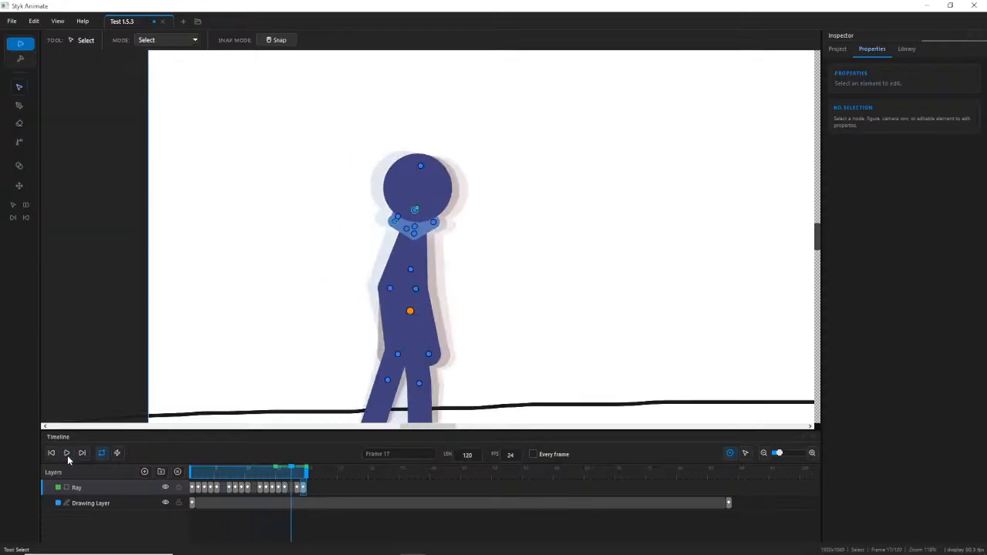
Use the Motion Path tool on frame 1 to examine the keyframe spacing along the path of the figure's root node.
{"action": "left_click", "coordinate": [19, 185]}
{"action": "scroll", "coordinate": [293, 201], "scroll_direction": "up", "scroll_amount": 1}
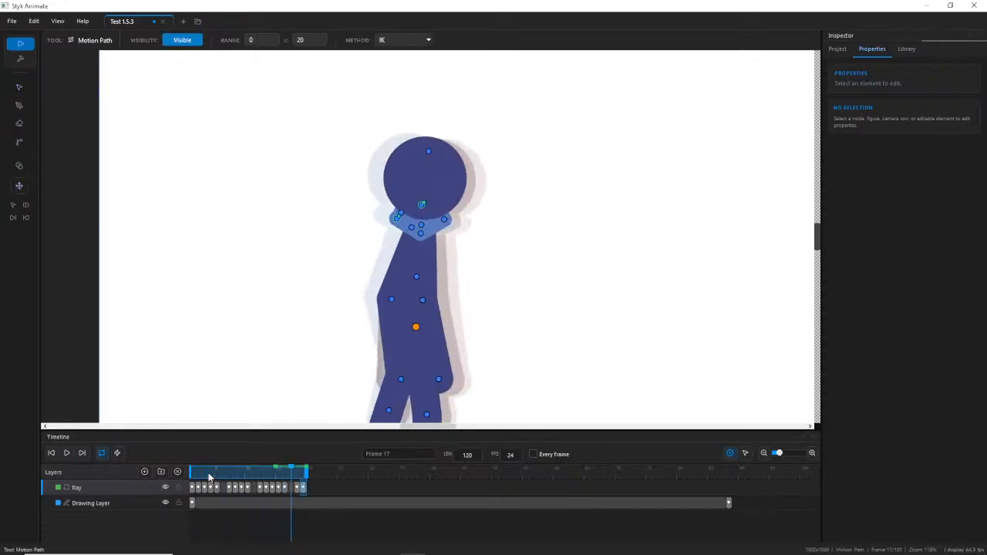
{"action": "left_click_drag", "start_coordinate": [208, 477], "coordinate": [267, 473]}
{"action": "left_click_drag", "start_coordinate": [267, 474], "coordinate": [176, 471]}
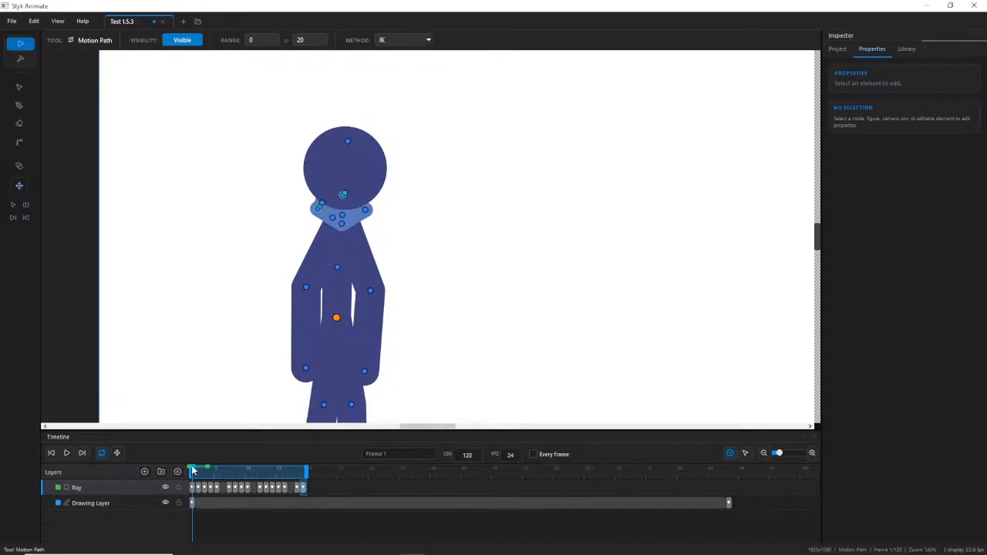
{"action": "mouse_move", "coordinate": [193, 471]}
{"action": "left_mouse_down"}
{"action": "mouse_move", "coordinate": [255, 473]}
{"action": "mouse_move", "coordinate": [192, 473]}
{"action": "left_mouse_up"}
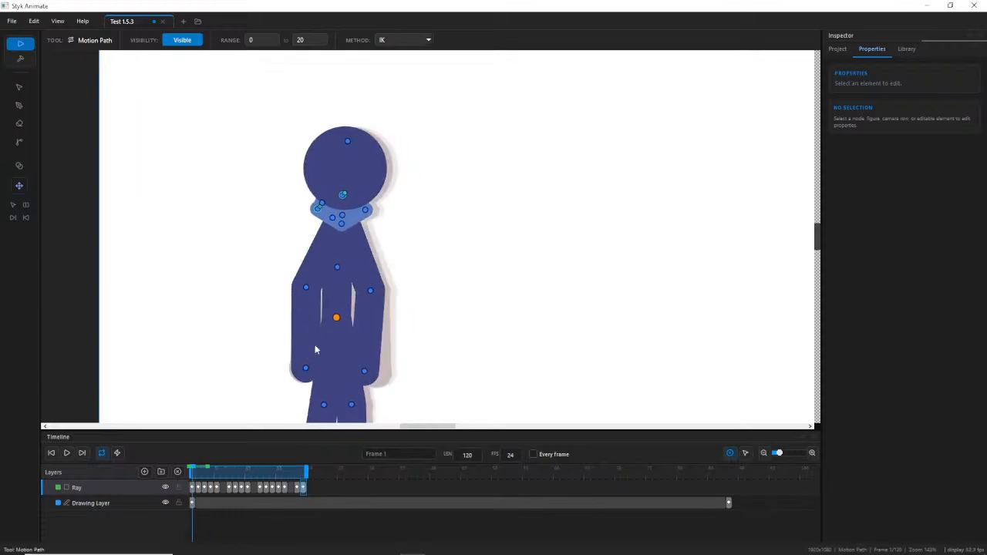
{"action": "left_click", "coordinate": [336, 319]}
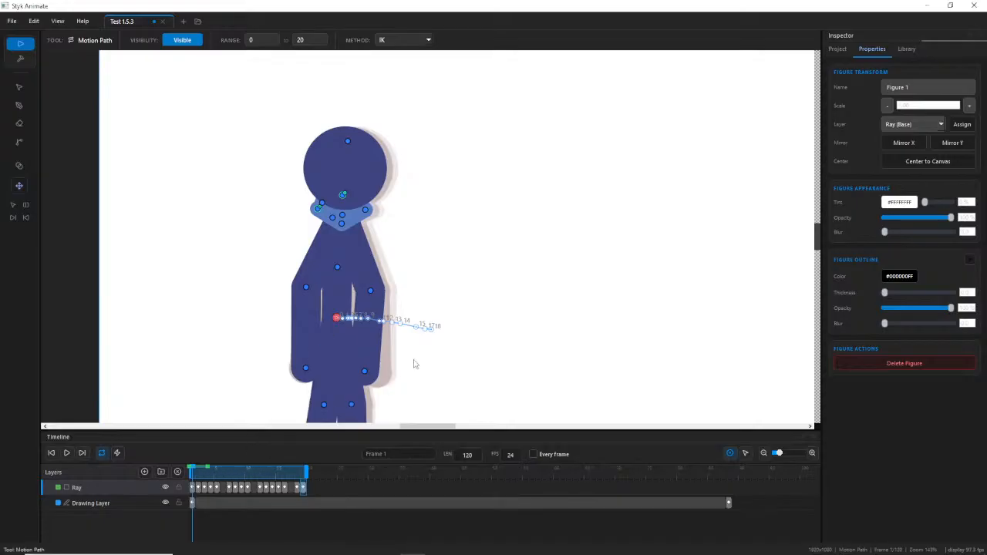
{"action": "scroll", "coordinate": [413, 364], "scroll_direction": "up", "scroll_amount": 5}
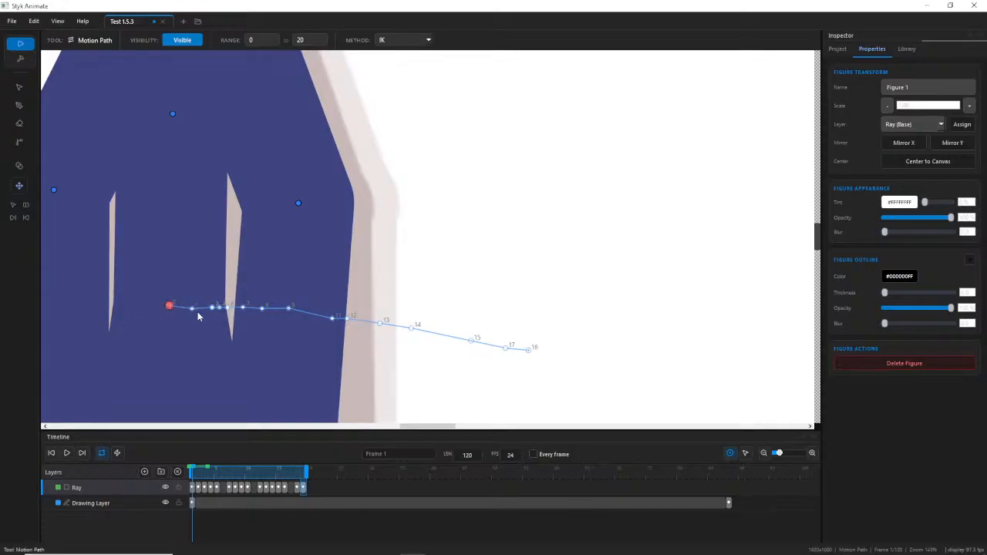
{"action": "scroll", "coordinate": [228, 306], "scroll_direction": "up", "scroll_amount": 2}
{"action": "scroll", "coordinate": [228, 306], "scroll_direction": "down", "scroll_amount": 2}
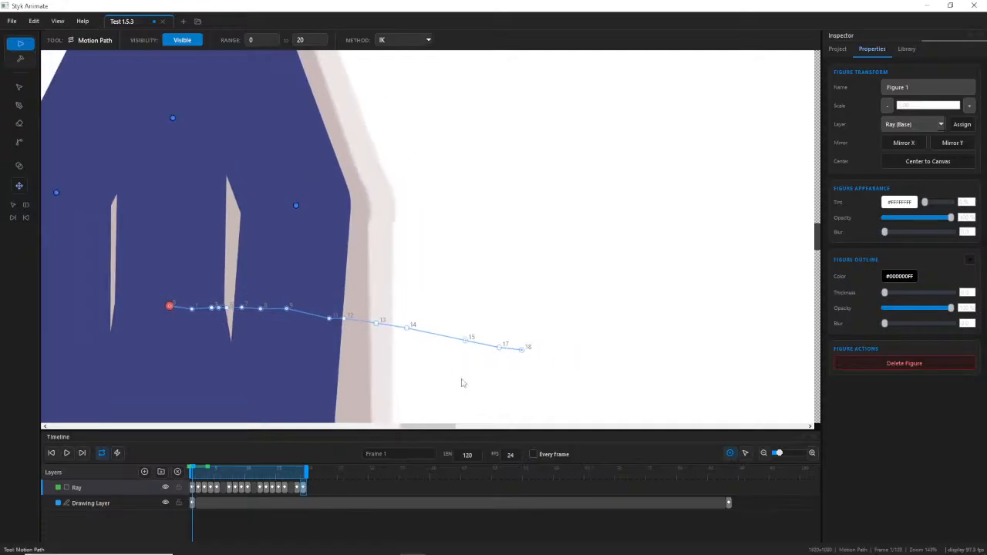
On frame 13, use the Motion Path tool to reshape the root node's points 9 through 14 into an evenly spaced, shallow dip.
{"action": "scroll", "coordinate": [513, 353], "scroll_direction": "down", "scroll_amount": 3}
{"action": "scroll", "coordinate": [511, 357], "scroll_direction": "up", "scroll_amount": 1}
{"action": "scroll", "coordinate": [513, 356], "scroll_direction": "down", "scroll_amount": 2}
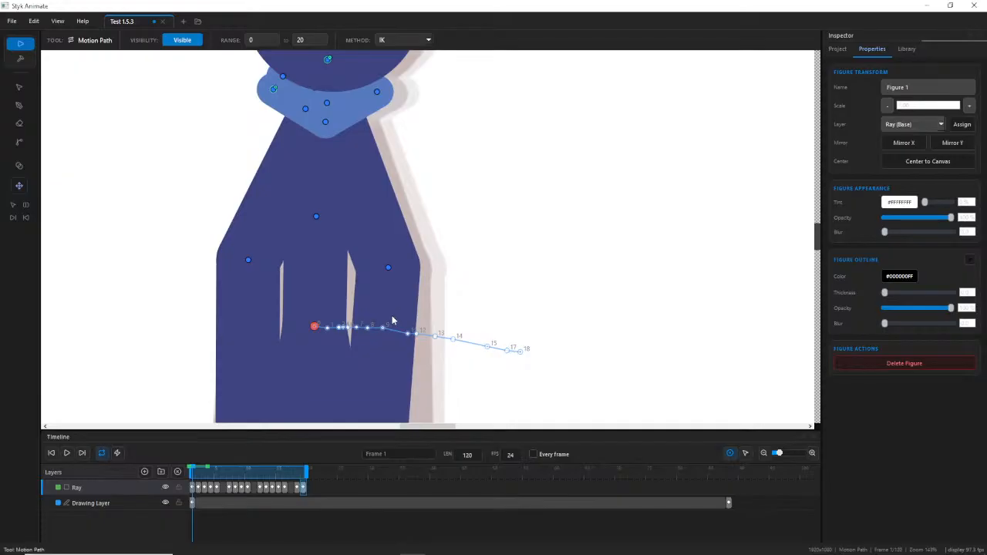
{"action": "scroll", "coordinate": [391, 302], "scroll_direction": "up", "scroll_amount": 2}
{"action": "left_click_drag", "start_coordinate": [384, 312], "coordinate": [413, 254]}
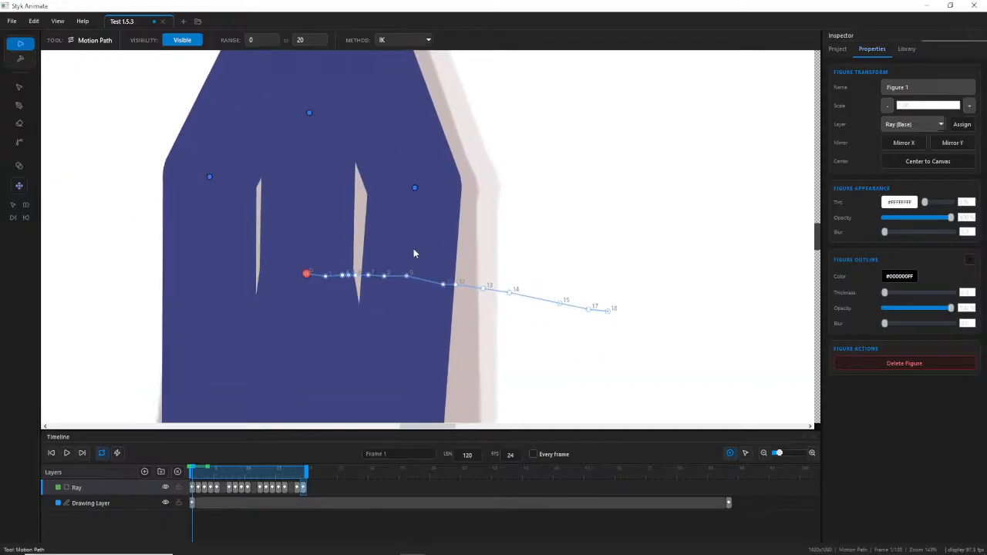
{"action": "scroll", "coordinate": [367, 250], "scroll_direction": "up", "scroll_amount": 2}
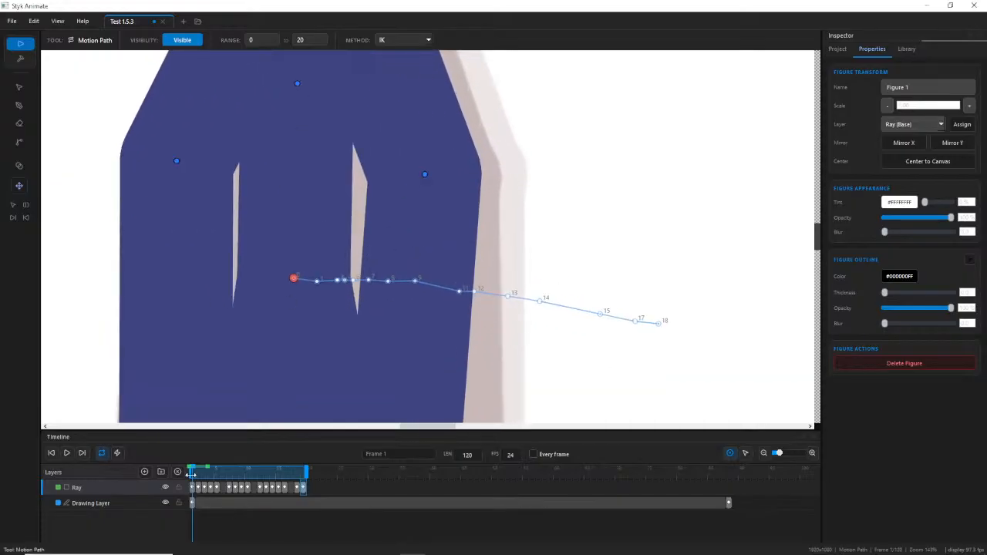
{"action": "left_click_drag", "start_coordinate": [195, 475], "coordinate": [266, 475]}
{"action": "left_click", "coordinate": [562, 290]}
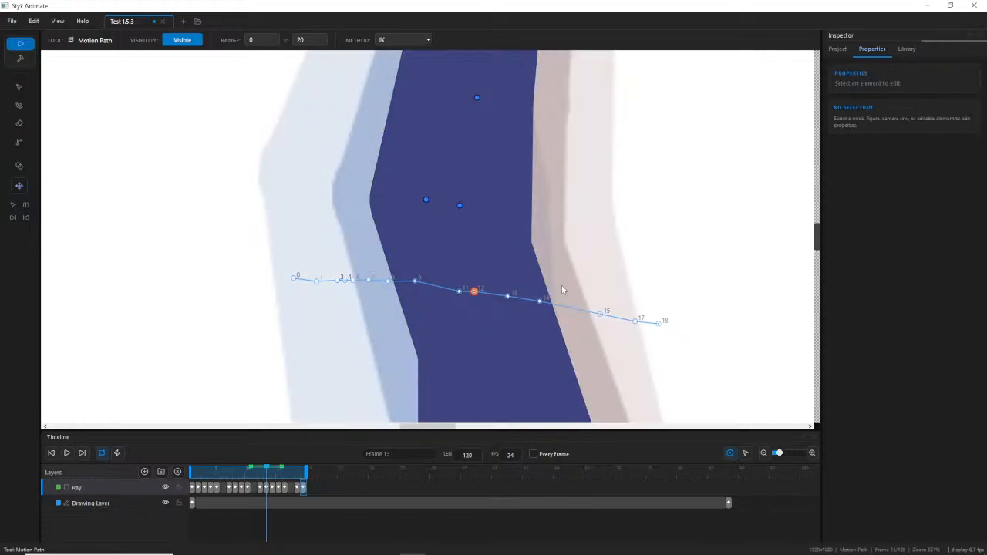
{"action": "mouse_move", "coordinate": [509, 295]}
{"action": "left_mouse_down"}
{"action": "mouse_move", "coordinate": [545, 287]}
{"action": "mouse_move", "coordinate": [480, 296]}
{"action": "left_mouse_up"}
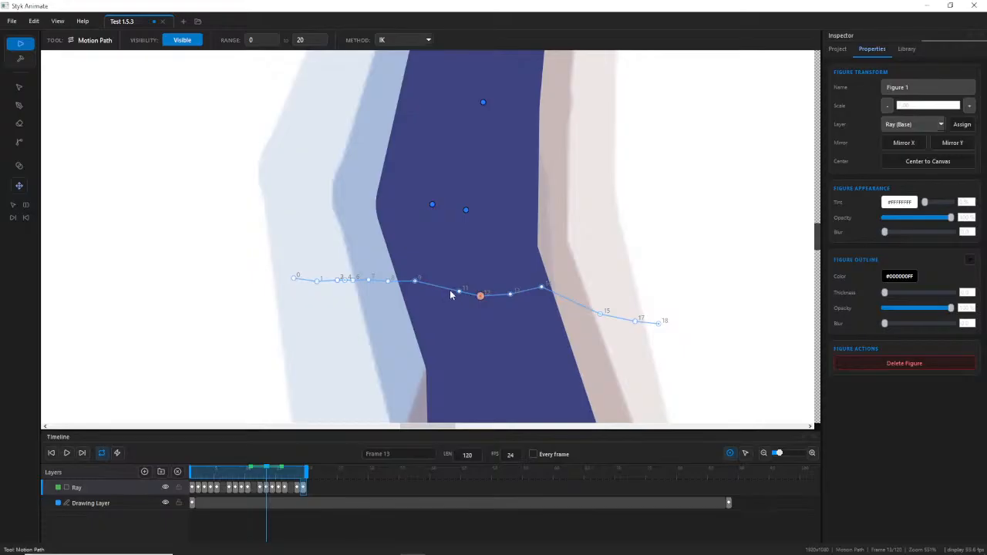
{"action": "left_click_drag", "start_coordinate": [415, 280], "coordinate": [477, 297]}
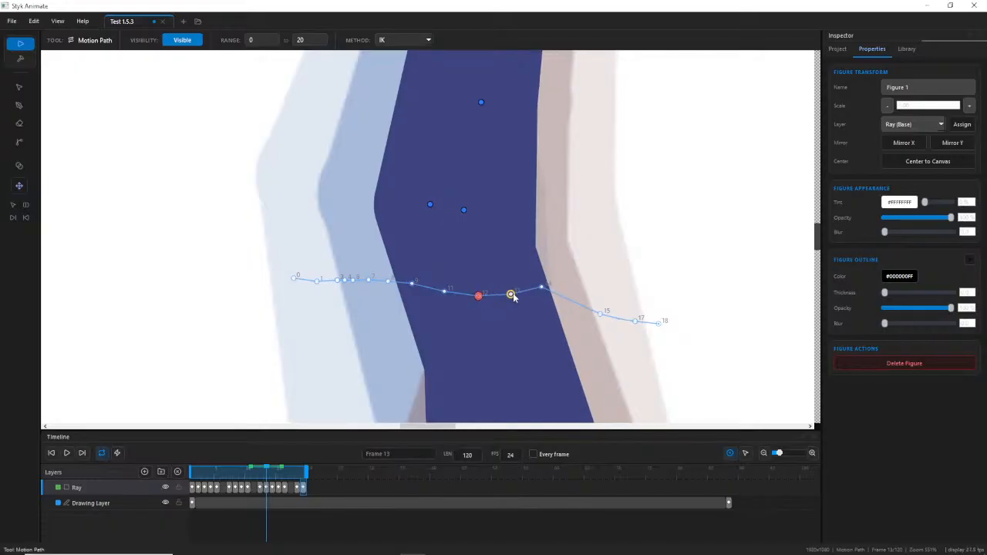
Adjust point 14 on the root node's path and raise points 15 and 17 to continue the curve.
{"action": "left_click_drag", "start_coordinate": [540, 286], "coordinate": [541, 290]}
{"action": "left_click_drag", "start_coordinate": [603, 311], "coordinate": [582, 291]}
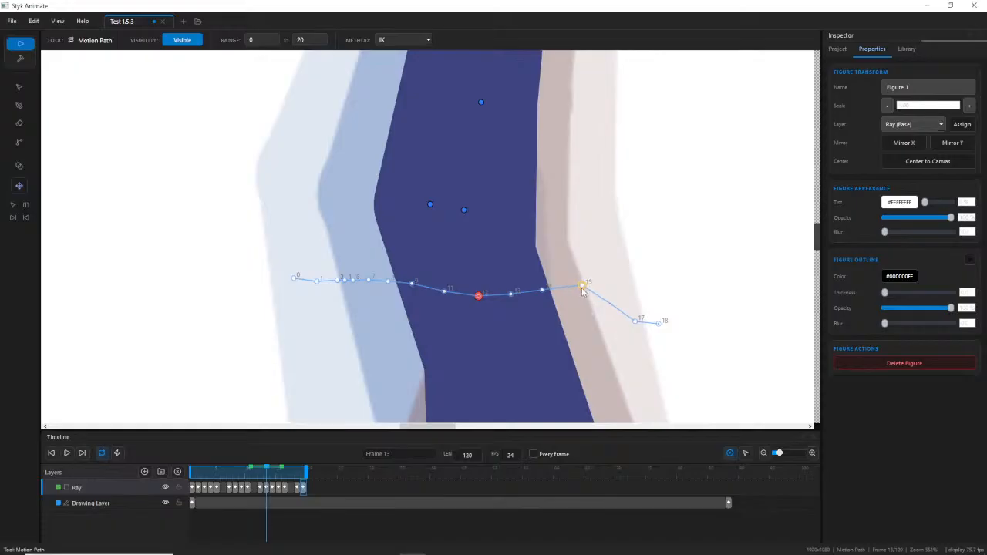
{"action": "left_click_drag", "start_coordinate": [637, 321], "coordinate": [633, 287]}
{"action": "left_click_drag", "start_coordinate": [543, 290], "coordinate": [633, 287]}
Reselect the root node and raise its final path point, 18, so the curve ends with a slight rise.
{"action": "left_click", "coordinate": [661, 325]}
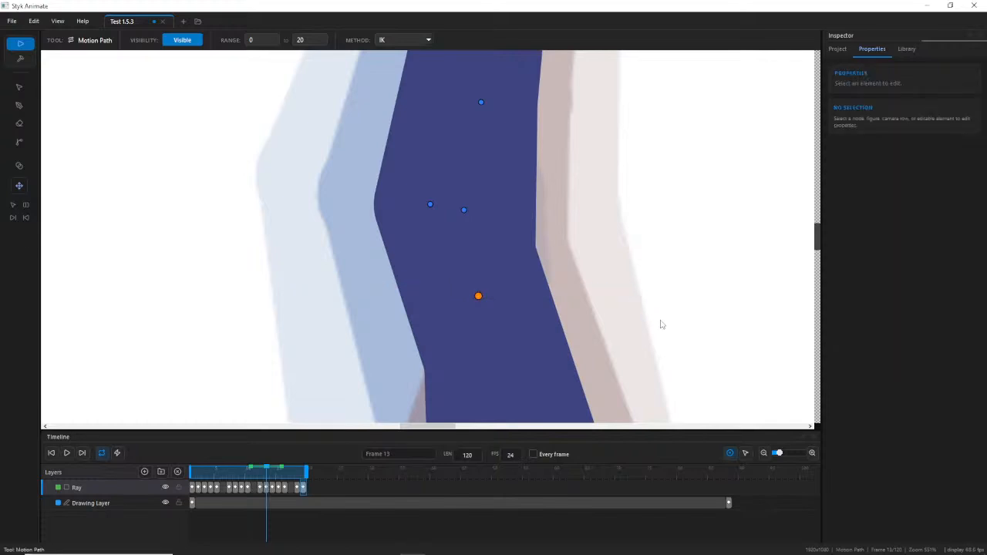
{"action": "left_click", "coordinate": [479, 296]}
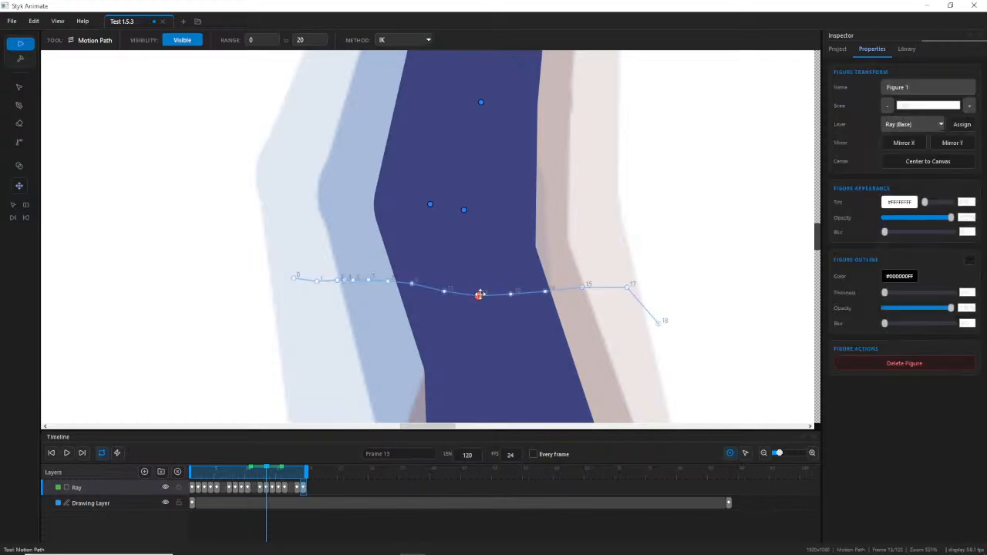
{"action": "left_click", "coordinate": [661, 318]}
{"action": "left_click", "coordinate": [478, 297]}
{"action": "left_click", "coordinate": [667, 312]}
{"action": "left_click", "coordinate": [479, 297]}
{"action": "left_click_drag", "start_coordinate": [669, 301], "coordinate": [665, 283]}
{"action": "scroll", "coordinate": [527, 335], "scroll_direction": "down", "scroll_amount": 5}
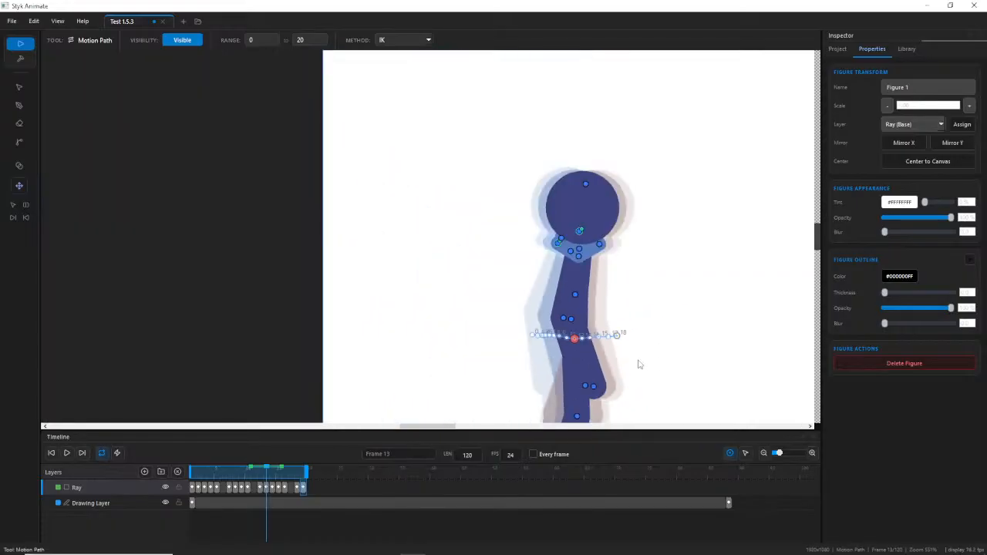
{"action": "scroll", "coordinate": [494, 255], "scroll_direction": "up", "scroll_amount": 8}
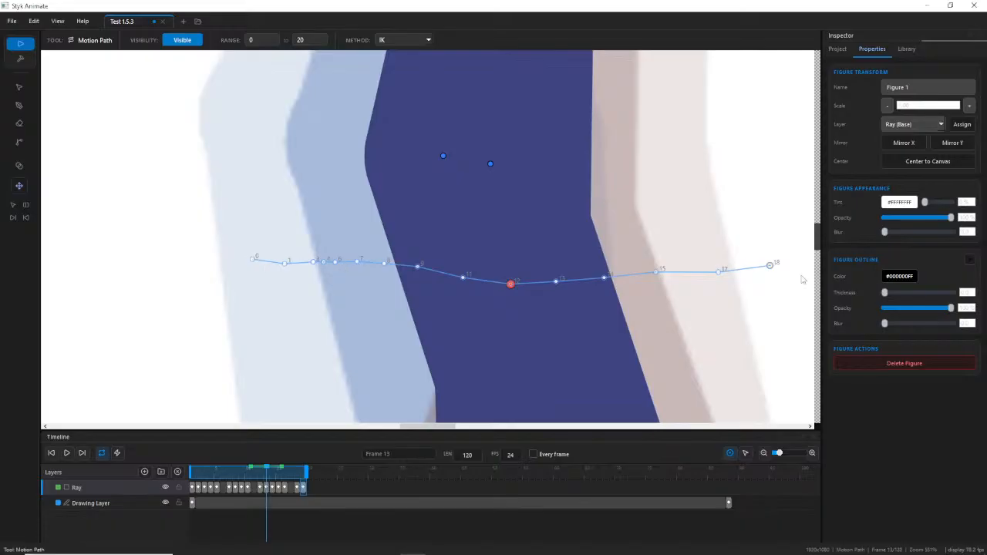
{"action": "left_click_drag", "start_coordinate": [770, 266], "coordinate": [771, 264]}
Scrub the animation from frame 1 to frame 19 to review how the body follows the reshaped root path.
{"action": "scroll", "coordinate": [653, 361], "scroll_direction": "down", "scroll_amount": 3}
{"action": "left_click_drag", "start_coordinate": [210, 474], "coordinate": [190, 472]}
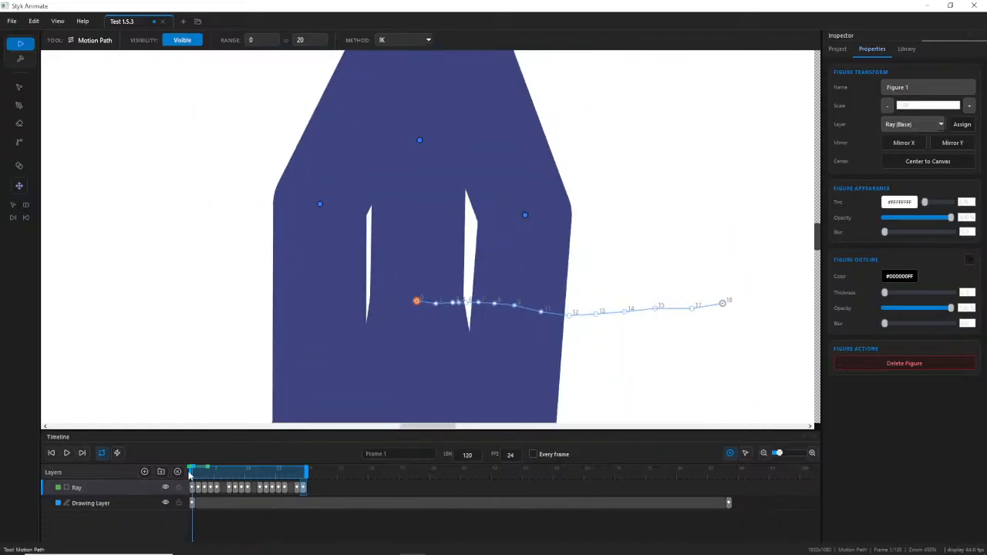
{"action": "scroll", "coordinate": [506, 324], "scroll_direction": "down", "scroll_amount": 6}
{"action": "left_click_drag", "start_coordinate": [508, 351], "coordinate": [500, 313]}
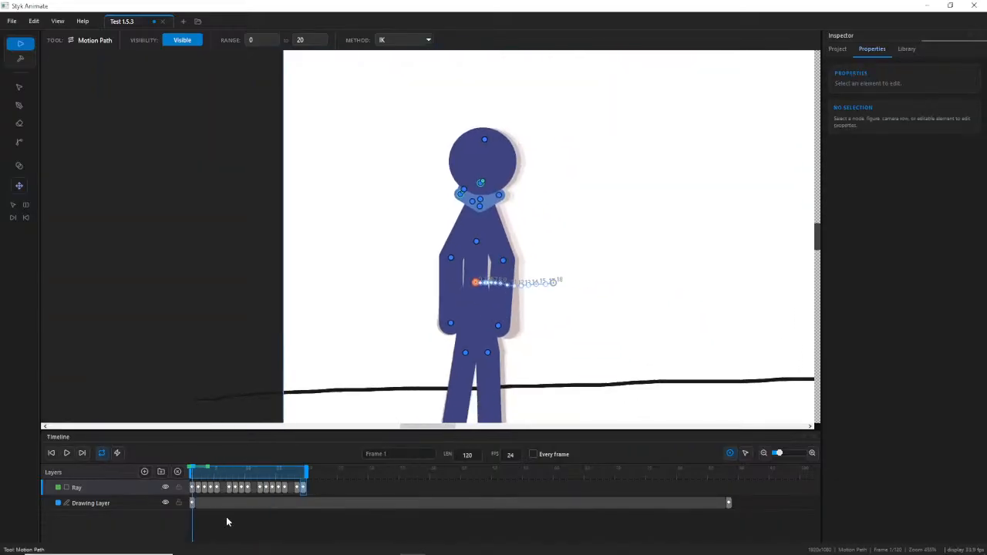
{"action": "left_click_drag", "start_coordinate": [208, 474], "coordinate": [304, 474]}
{"action": "scroll", "coordinate": [754, 293], "scroll_direction": "down", "scroll_amount": 3}
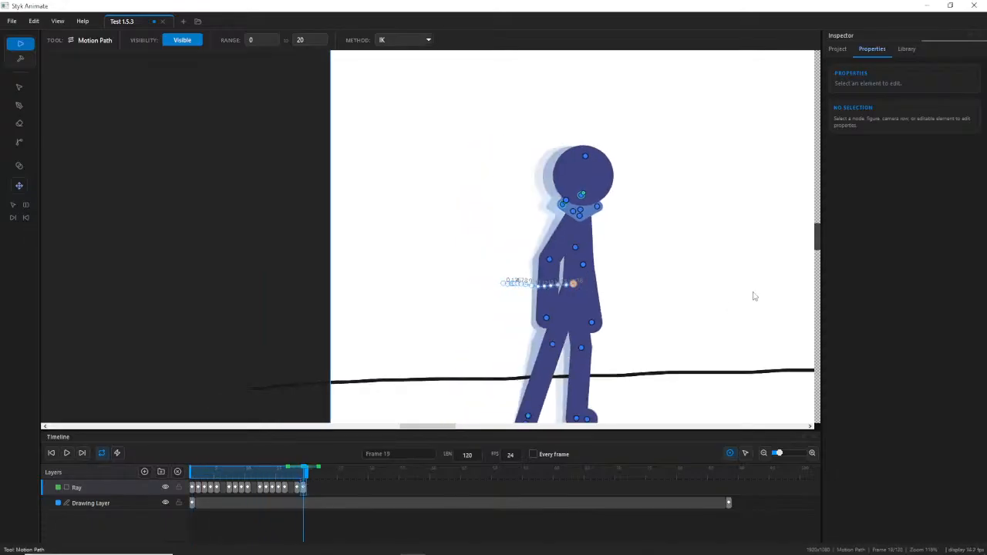
{"action": "scroll", "coordinate": [710, 236], "scroll_direction": "up", "scroll_amount": 2}
{"action": "scroll", "coordinate": [491, 306], "scroll_direction": "up", "scroll_amount": 2}
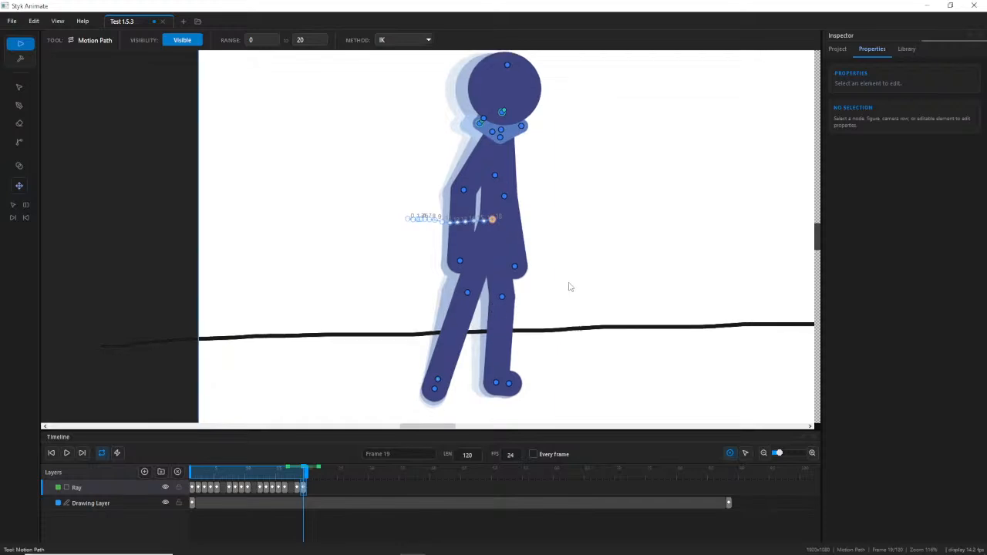
Review the legs from frame 1 through frame 15, and examine the trailing knee's motion path on frame 14.
{"action": "left_click_drag", "start_coordinate": [271, 478], "coordinate": [193, 483]}
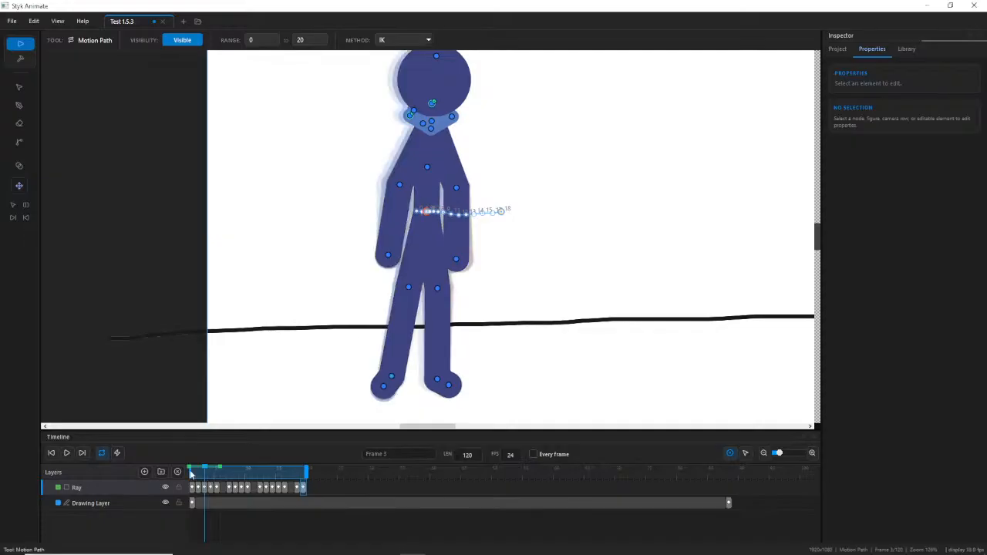
{"action": "scroll", "coordinate": [365, 336], "scroll_direction": "up", "scroll_amount": 2}
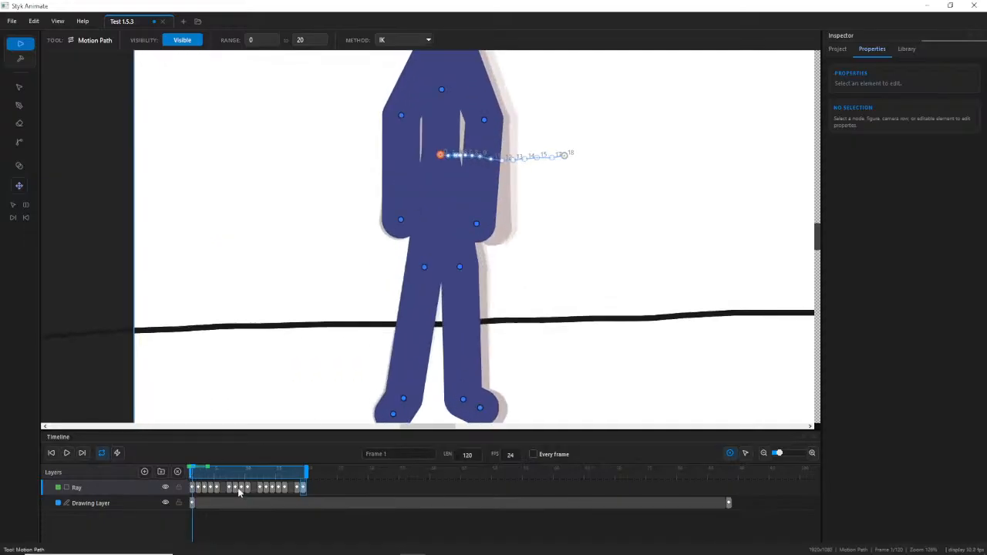
{"action": "mouse_move", "coordinate": [192, 470]}
{"action": "left_mouse_down"}
{"action": "mouse_move", "coordinate": [273, 478]}
{"action": "mouse_move", "coordinate": [179, 477]}
{"action": "left_mouse_up"}
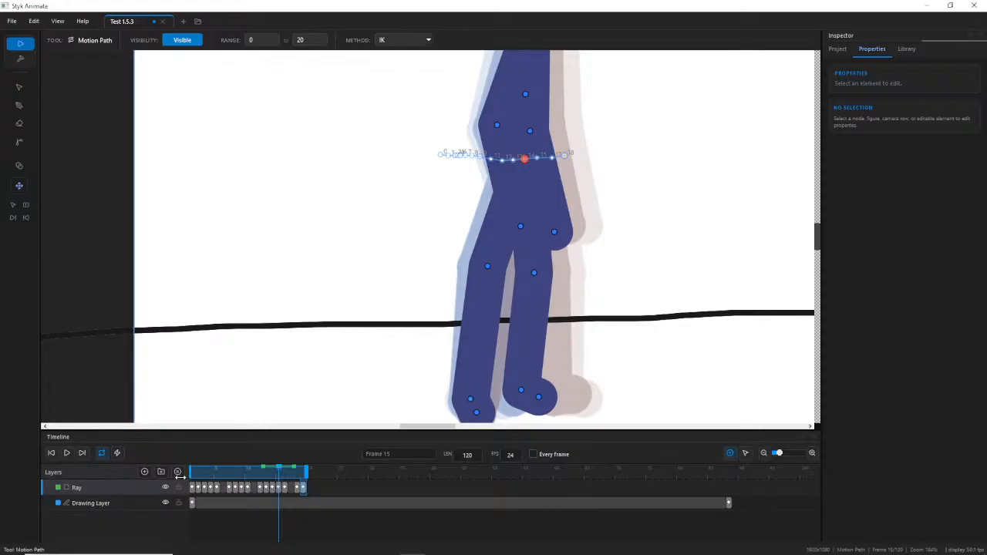
{"action": "left_click", "coordinate": [260, 476]}
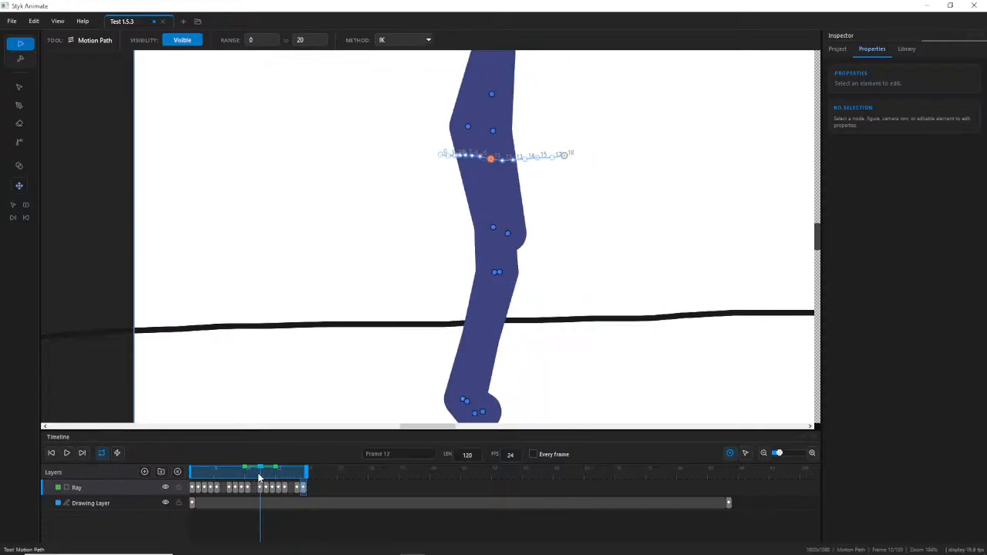
{"action": "left_click_drag", "start_coordinate": [260, 478], "coordinate": [275, 479]}
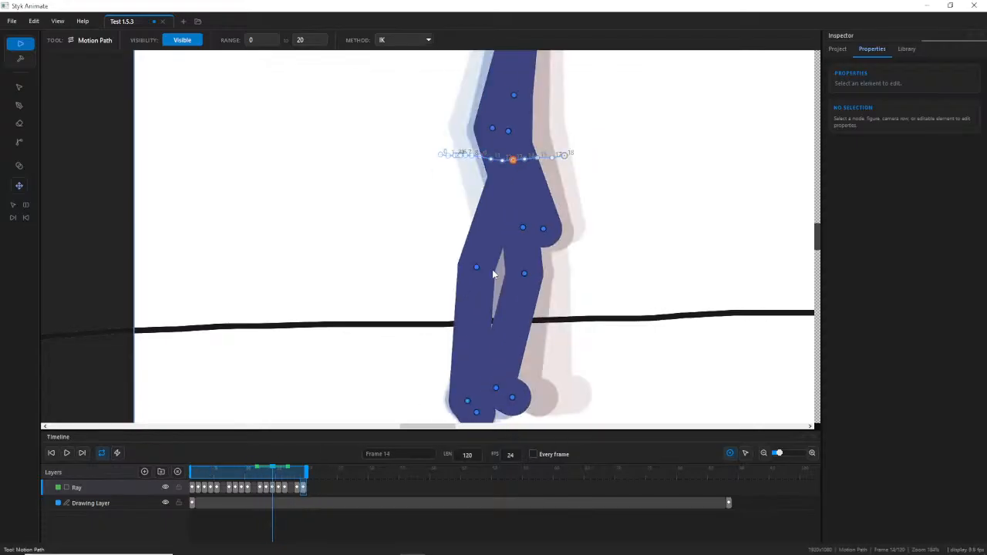
{"action": "left_click", "coordinate": [477, 269]}
{"action": "scroll", "coordinate": [484, 282], "scroll_direction": "up", "scroll_amount": 4}
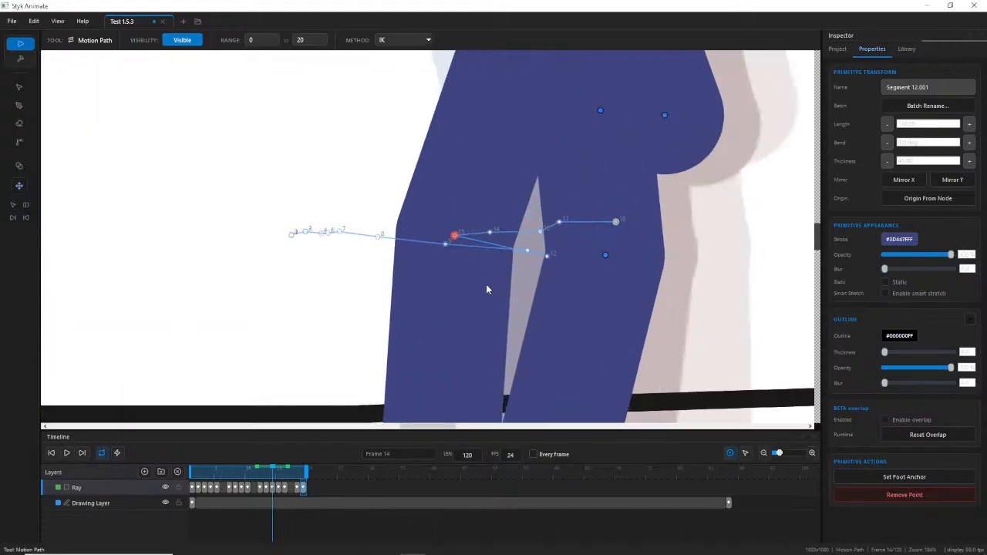
With the Select tool, move the trailing knee forward on frame 14 and bring its ankle back to the planted position.
{"action": "left_click", "coordinate": [20, 90]}
{"action": "scroll", "coordinate": [448, 334], "scroll_direction": "down", "scroll_amount": 4}
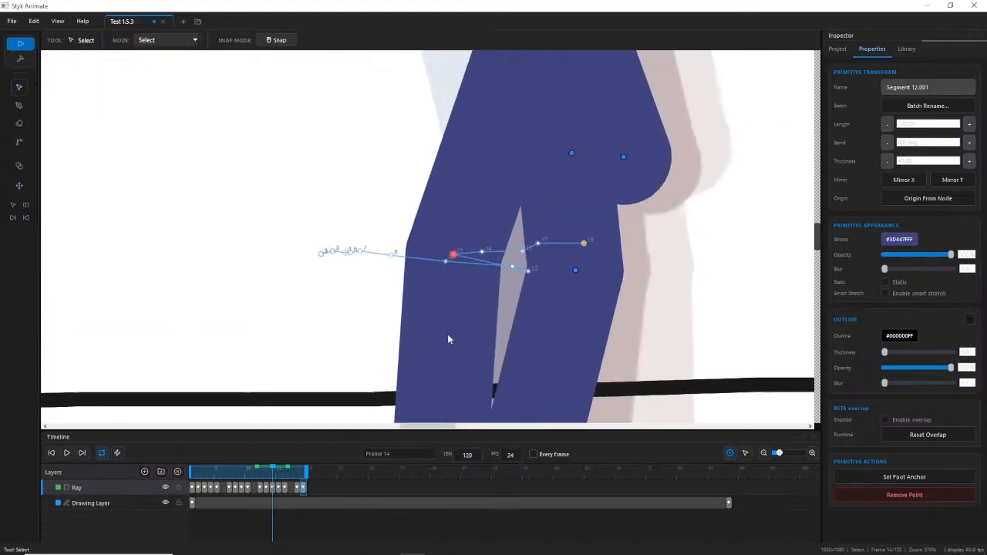
{"action": "left_click", "coordinate": [416, 361]}
{"action": "left_click_drag", "start_coordinate": [379, 342], "coordinate": [295, 288]}
{"action": "scroll", "coordinate": [293, 287], "scroll_direction": "down", "scroll_amount": 6}
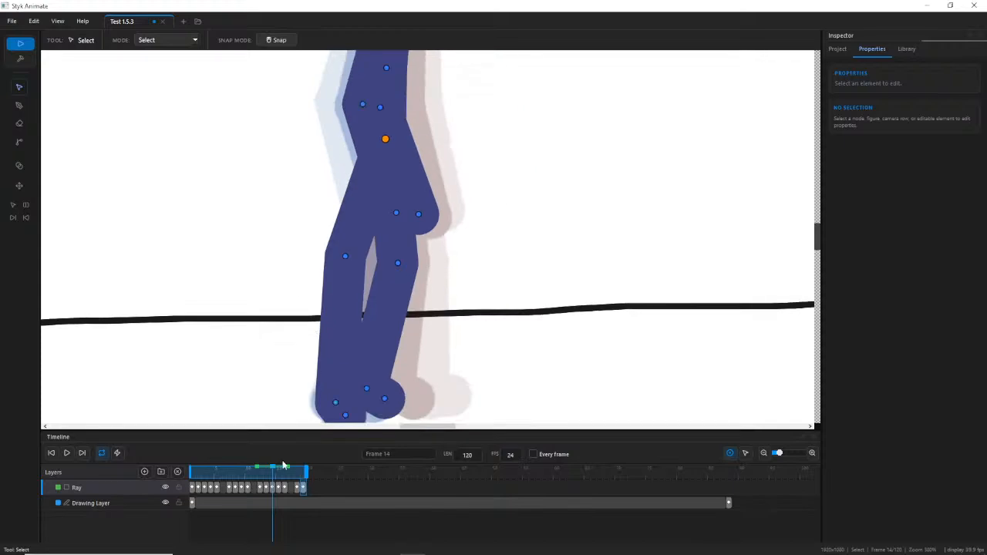
{"action": "mouse_move", "coordinate": [273, 477]}
{"action": "left_mouse_down"}
{"action": "mouse_move", "coordinate": [264, 478]}
{"action": "mouse_move", "coordinate": [275, 479]}
{"action": "left_mouse_up"}
{"action": "left_click_drag", "start_coordinate": [342, 257], "coordinate": [366, 276]}
{"action": "scroll", "coordinate": [352, 354], "scroll_direction": "down", "scroll_amount": 1}
{"action": "left_click_drag", "start_coordinate": [368, 394], "coordinate": [324, 367]}
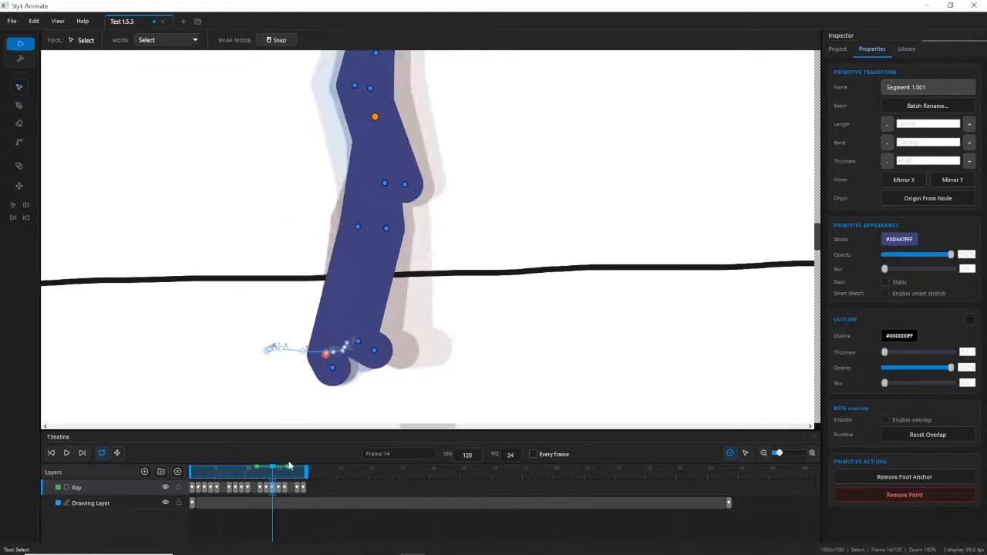
Compare frame 14 with frame 13 and refine the trailing leg's knee and ankle placement on frame 14.
{"action": "left_click", "coordinate": [268, 478]}
{"action": "left_click", "coordinate": [272, 478]}
{"action": "scroll", "coordinate": [340, 392], "scroll_direction": "up", "scroll_amount": 3}
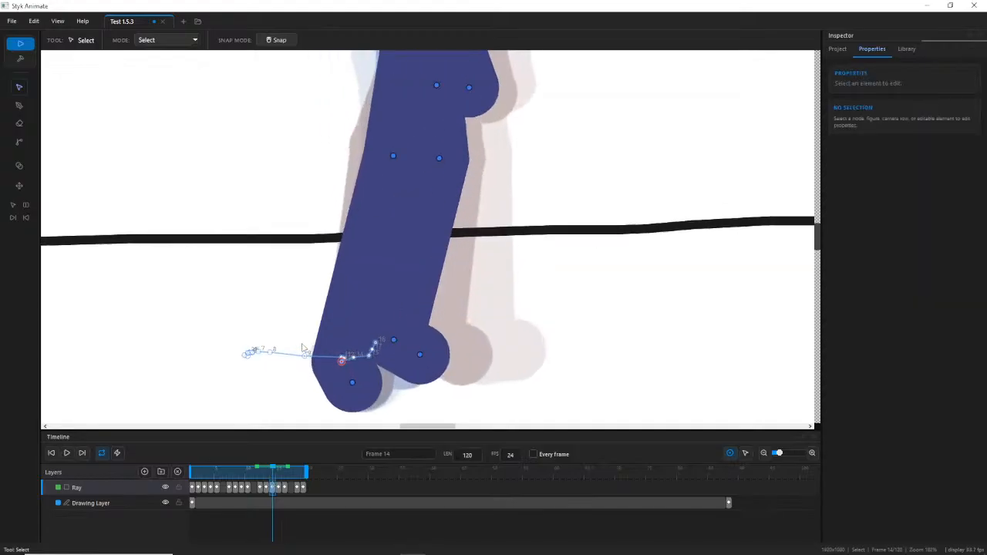
{"action": "mouse_move", "coordinate": [273, 475]}
{"action": "left_mouse_down"}
{"action": "mouse_move", "coordinate": [257, 482]}
{"action": "mouse_move", "coordinate": [272, 484]}
{"action": "mouse_move", "coordinate": [247, 484]}
{"action": "mouse_move", "coordinate": [272, 487]}
{"action": "left_mouse_up"}
{"action": "left_click_drag", "start_coordinate": [402, 140], "coordinate": [412, 141]}
{"action": "left_click_drag", "start_coordinate": [366, 368], "coordinate": [351, 355]}
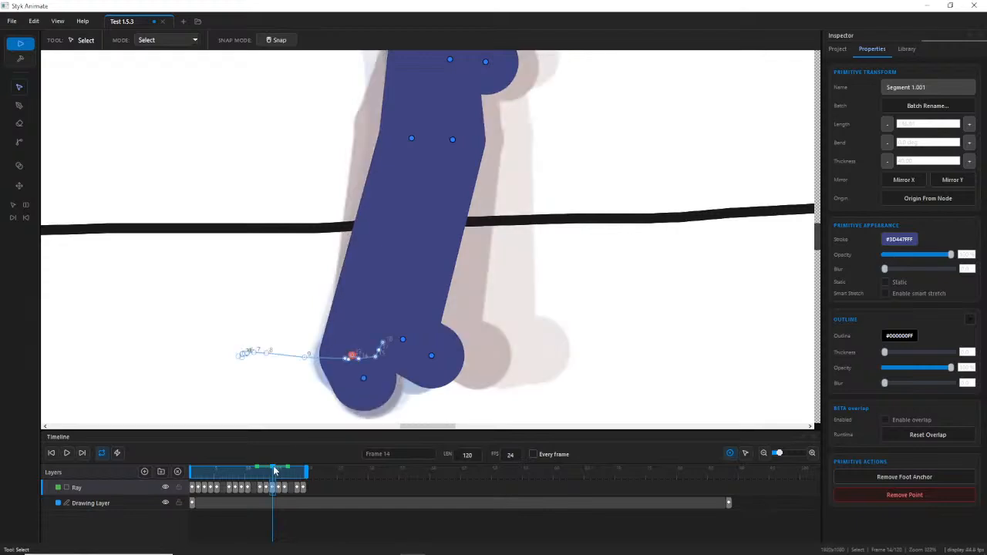
Adjust the trailing foot's ankle and toe on frame 14, nudge the knee further forward, and realign the ankle with the neighbouring frames.
{"action": "left_click_drag", "start_coordinate": [274, 471], "coordinate": [265, 472]}
{"action": "left_click", "coordinate": [271, 474]}
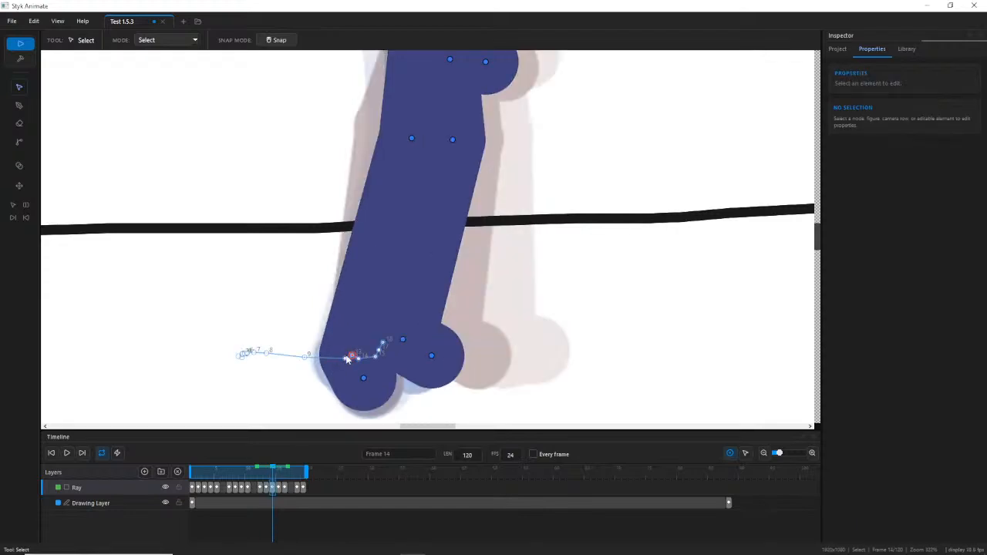
{"action": "left_click_drag", "start_coordinate": [347, 359], "coordinate": [372, 391]}
{"action": "left_click", "coordinate": [276, 472]}
{"action": "mouse_move", "coordinate": [276, 472]}
{"action": "left_mouse_down"}
{"action": "mouse_move", "coordinate": [261, 471]}
{"action": "mouse_move", "coordinate": [272, 472]}
{"action": "left_mouse_up"}
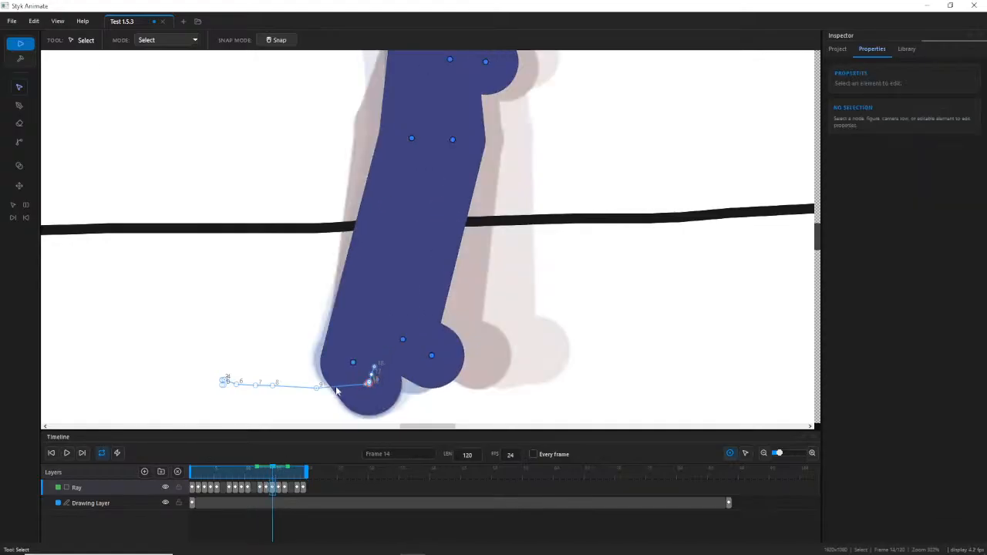
{"action": "left_click", "coordinate": [418, 140]}
{"action": "left_click_drag", "start_coordinate": [419, 142], "coordinate": [422, 142]}
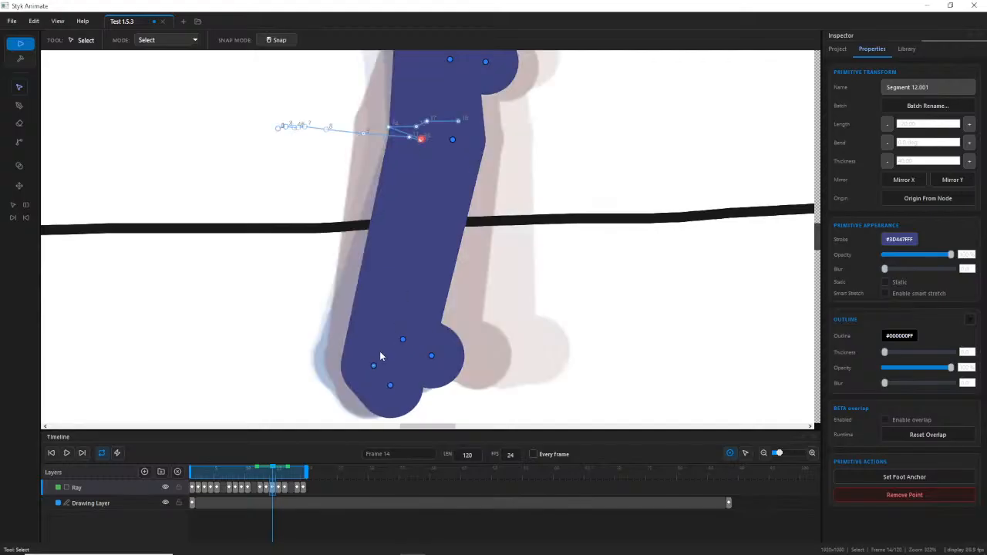
{"action": "left_click_drag", "start_coordinate": [373, 369], "coordinate": [355, 359]}
On frame 15, move the trailing knee forward and place its ankle and toe back in the planted position.
{"action": "left_click_drag", "start_coordinate": [272, 470], "coordinate": [278, 471]}
{"action": "left_click_drag", "start_coordinate": [389, 128], "coordinate": [440, 148]}
{"action": "left_click_drag", "start_coordinate": [478, 367], "coordinate": [361, 347]}
{"action": "left_click_drag", "start_coordinate": [270, 475], "coordinate": [278, 472]}
{"action": "left_click_drag", "start_coordinate": [359, 382], "coordinate": [356, 360]}
On frame 16, move the trailing knee forward and pull its ankle back to the planted foot position.
{"action": "left_click_drag", "start_coordinate": [283, 478], "coordinate": [285, 470]}
{"action": "left_click", "coordinate": [337, 395]}
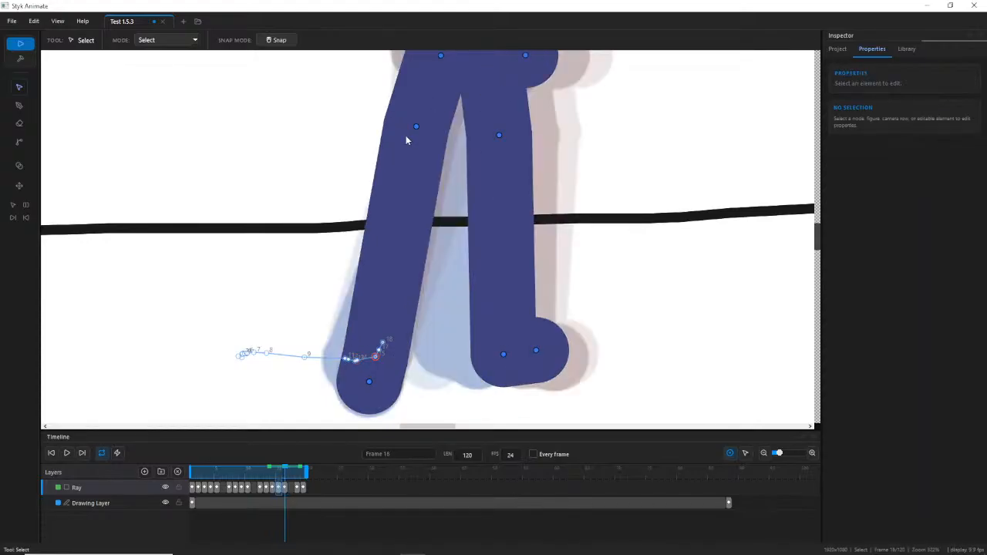
{"action": "left_click_drag", "start_coordinate": [415, 126], "coordinate": [437, 132]}
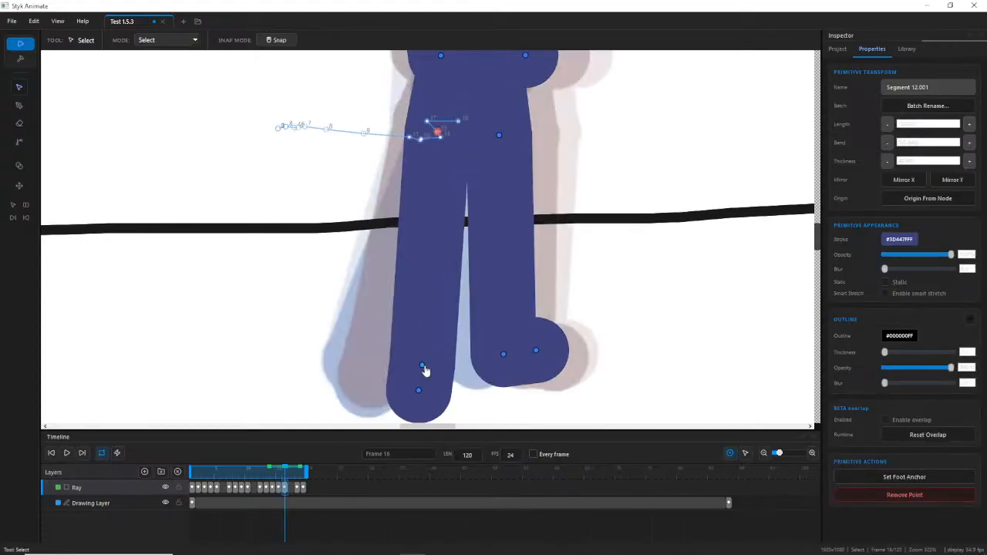
{"action": "left_click_drag", "start_coordinate": [425, 371], "coordinate": [368, 358]}
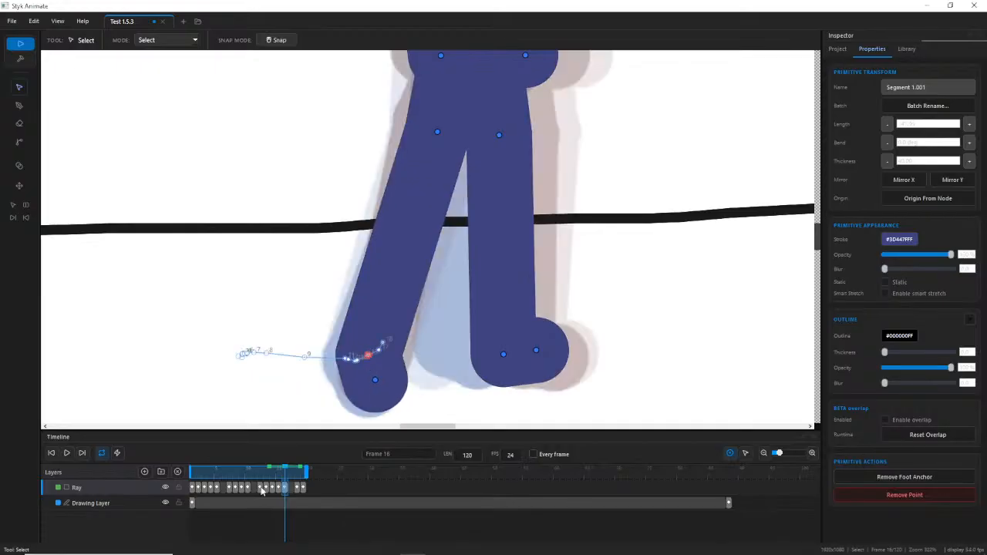
On frame 15, pull the trailing knee slightly back, then nudge the toe and bring the ankle onto the planted foot position.
{"action": "mouse_move", "coordinate": [288, 474]}
{"action": "left_mouse_down"}
{"action": "mouse_move", "coordinate": [271, 471]}
{"action": "mouse_move", "coordinate": [279, 472]}
{"action": "left_mouse_up"}
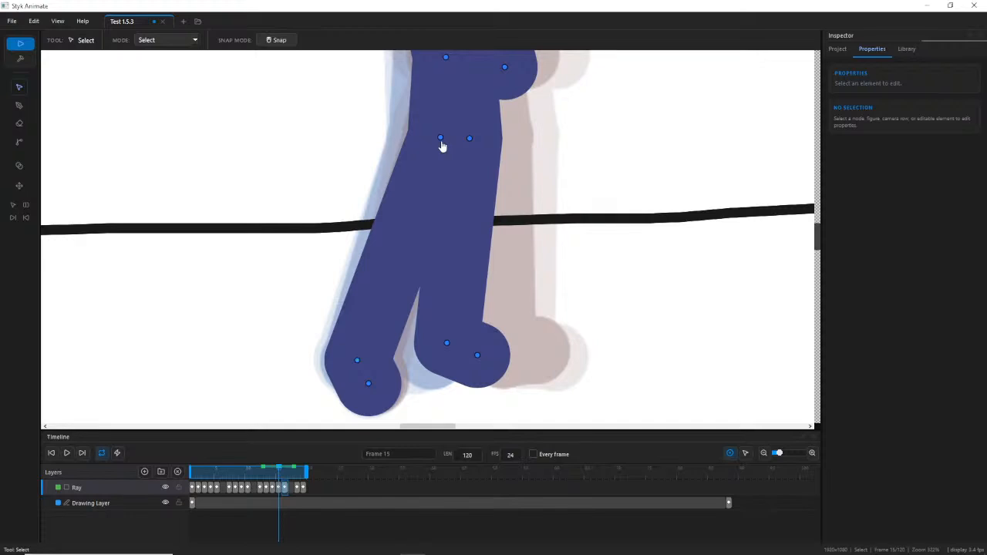
{"action": "left_click_drag", "start_coordinate": [442, 146], "coordinate": [437, 149]}
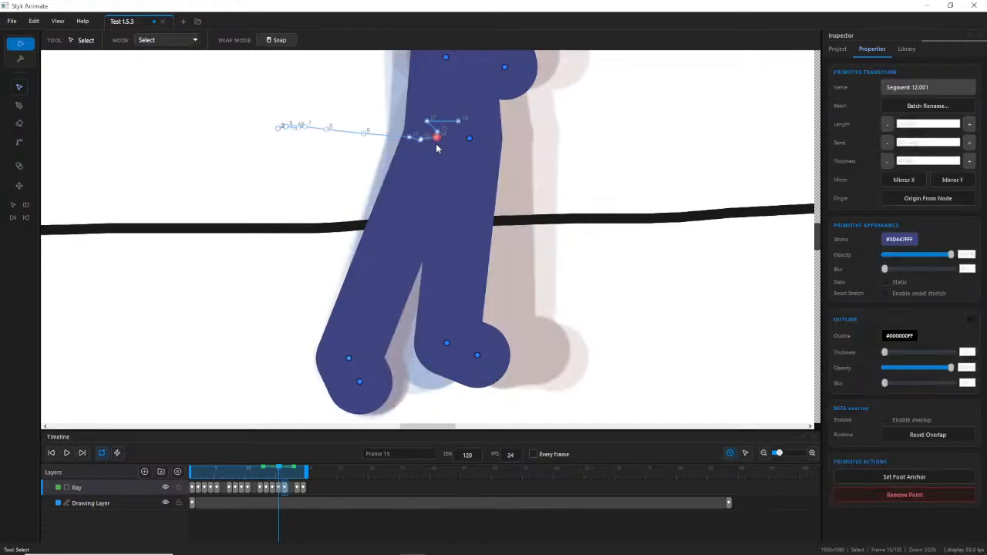
{"action": "left_click", "coordinate": [358, 386]}
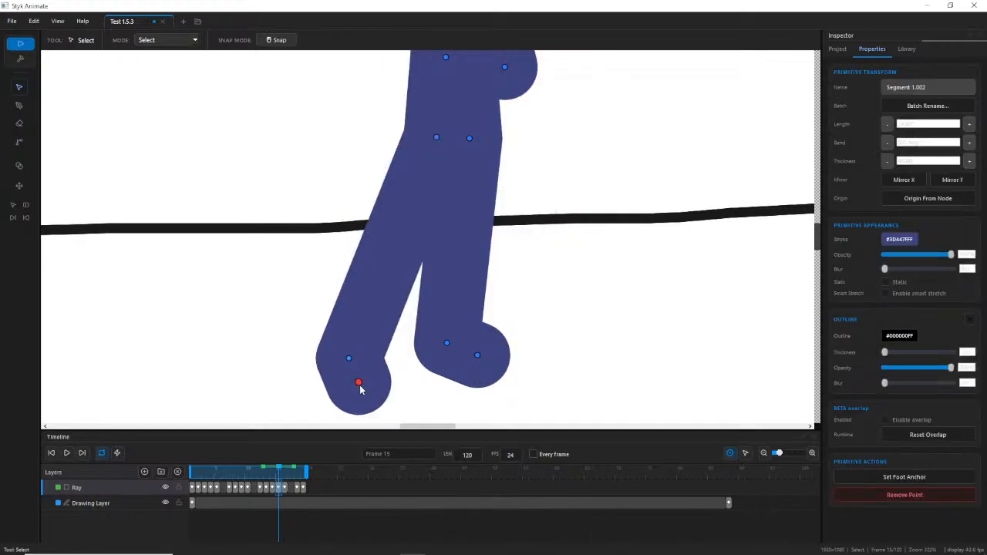
{"action": "left_click_drag", "start_coordinate": [363, 389], "coordinate": [355, 360]}
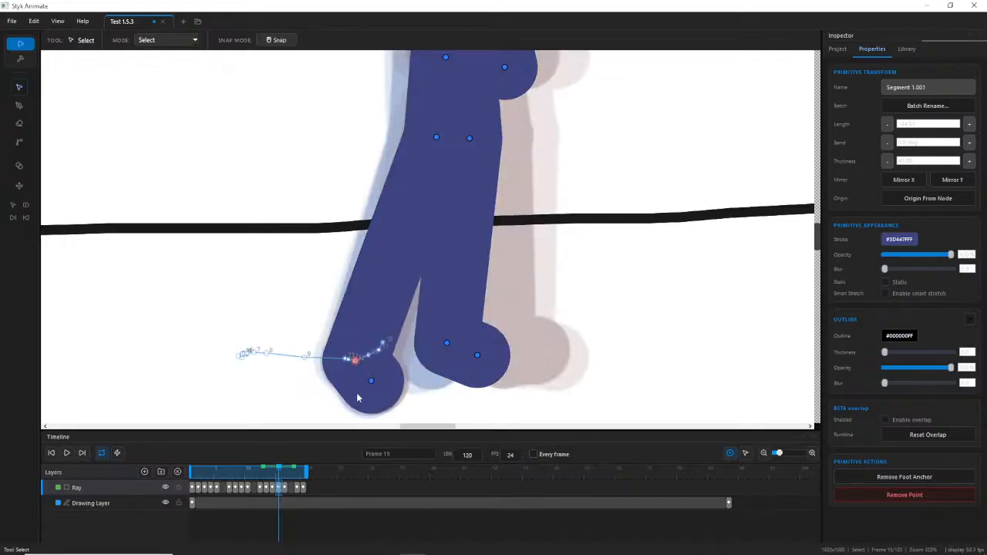
On frame 18, move the trailing knee forward and pull its ankle back to the planted foot position.
{"action": "left_click_drag", "start_coordinate": [280, 475], "coordinate": [297, 476]}
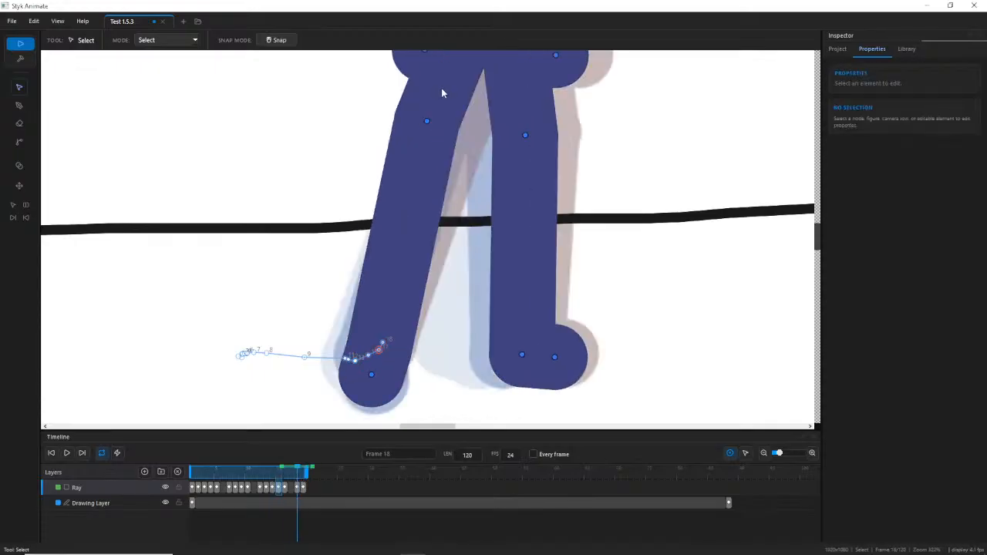
{"action": "left_click_drag", "start_coordinate": [430, 129], "coordinate": [442, 134]}
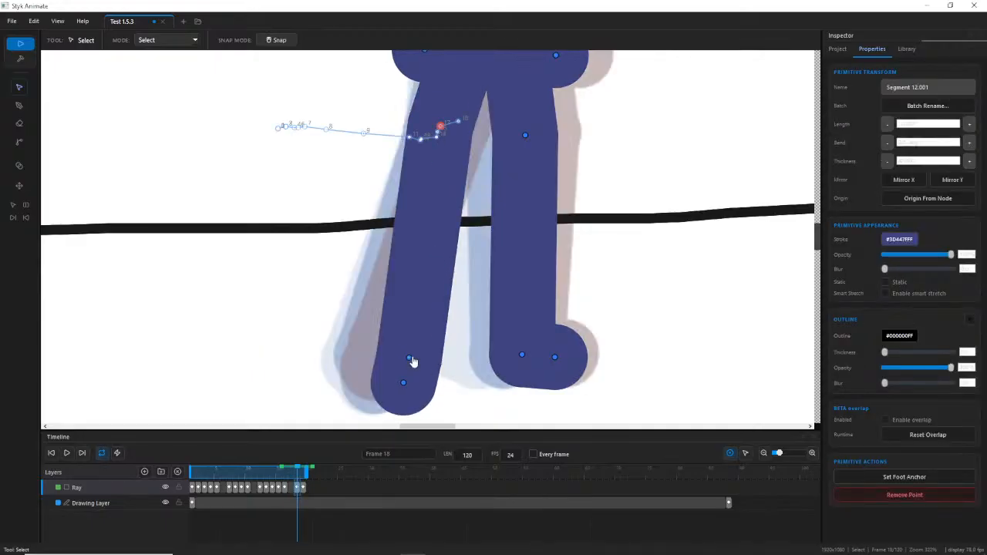
{"action": "left_click_drag", "start_coordinate": [411, 360], "coordinate": [370, 353]}
{"action": "left_click", "coordinate": [358, 377]}
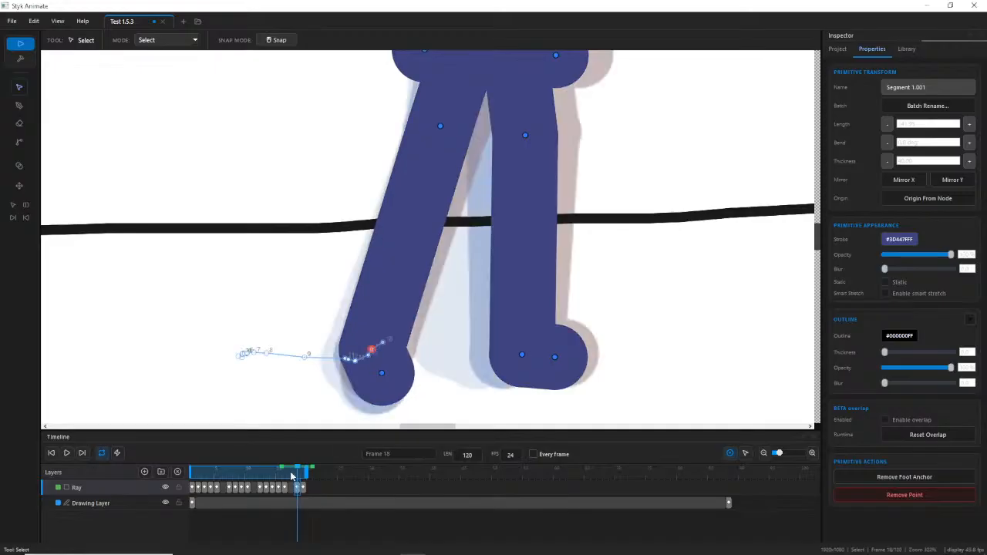
{"action": "mouse_move", "coordinate": [291, 476]}
{"action": "left_mouse_down"}
{"action": "mouse_move", "coordinate": [277, 467]}
{"action": "mouse_move", "coordinate": [299, 470]}
{"action": "left_mouse_up"}
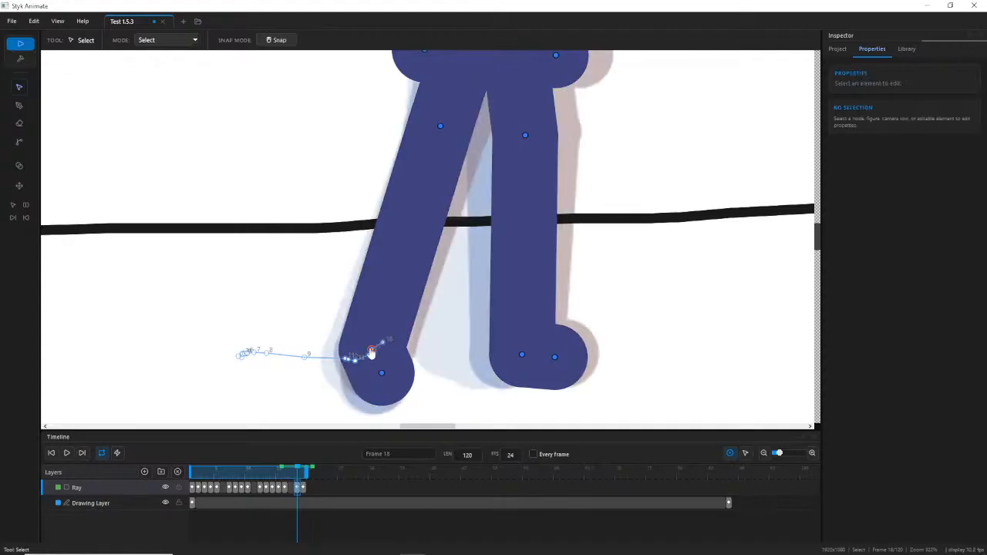
Fine-tune the trailing leg on frame 18 by nudging the knee further forward and realigning the ankle with the previous frame's foot.
{"action": "left_click_drag", "start_coordinate": [372, 352], "coordinate": [366, 353]}
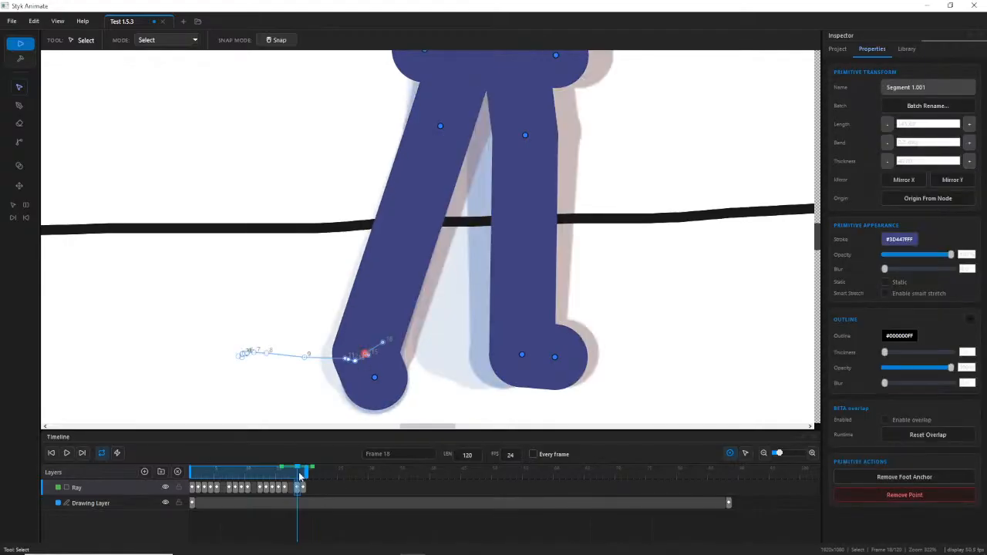
{"action": "mouse_move", "coordinate": [299, 476]}
{"action": "left_mouse_down"}
{"action": "mouse_move", "coordinate": [280, 472]}
{"action": "mouse_move", "coordinate": [299, 474]}
{"action": "left_mouse_up"}
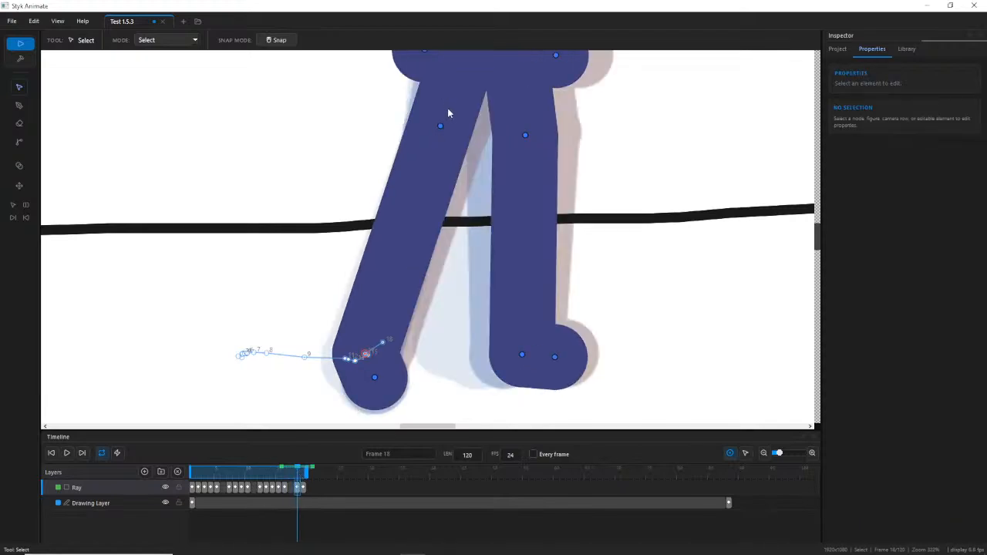
{"action": "left_click_drag", "start_coordinate": [445, 129], "coordinate": [449, 129]}
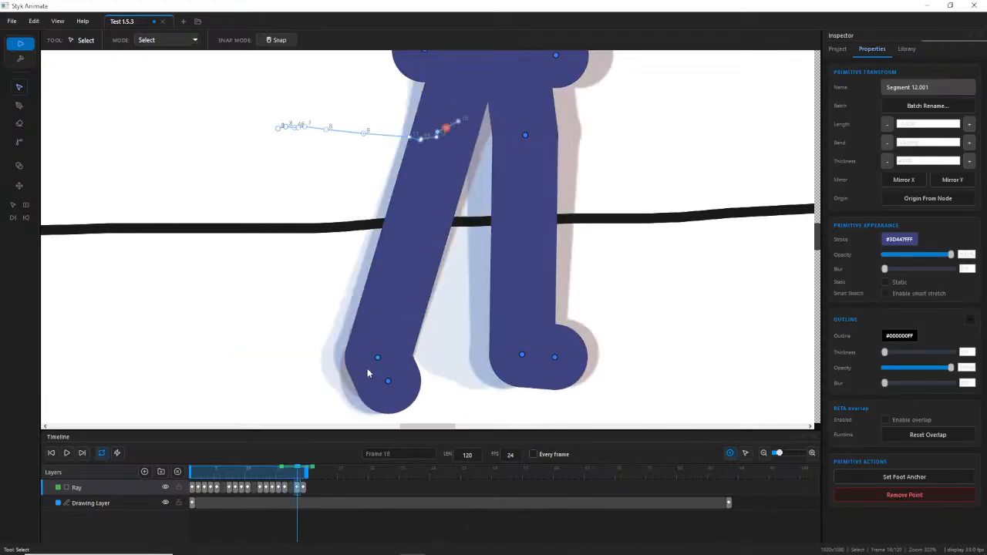
{"action": "left_click_drag", "start_coordinate": [377, 358], "coordinate": [369, 354]}
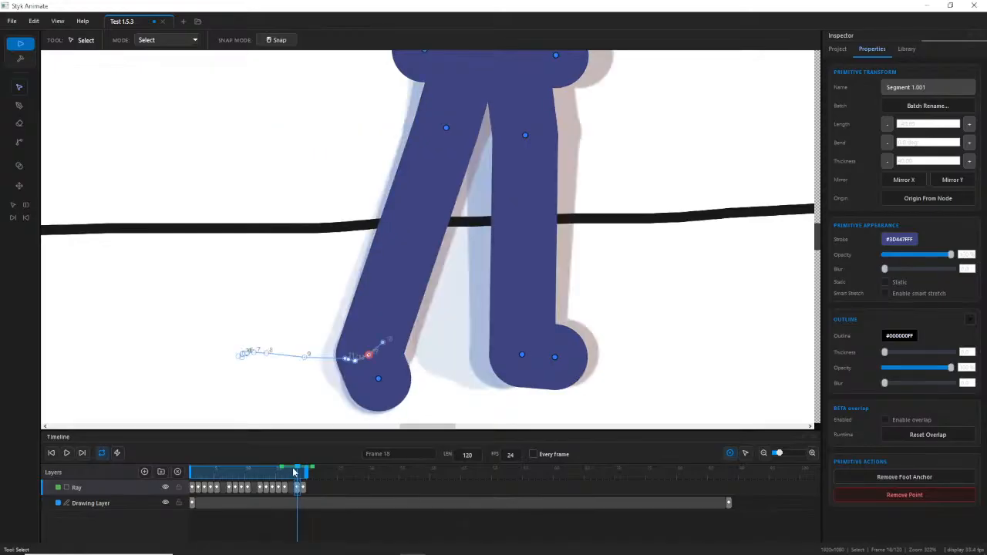
On frame 19, lower the trailing knee slightly and move its ankle and toe back to match the planted foot.
{"action": "left_click", "coordinate": [292, 472]}
{"action": "left_click_drag", "start_coordinate": [291, 472], "coordinate": [304, 474]}
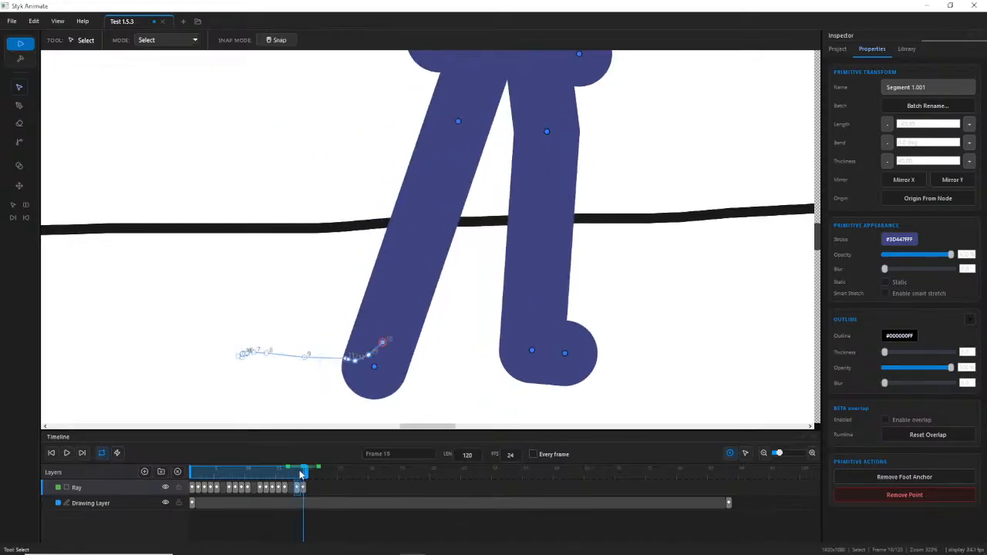
{"action": "left_click", "coordinate": [303, 471]}
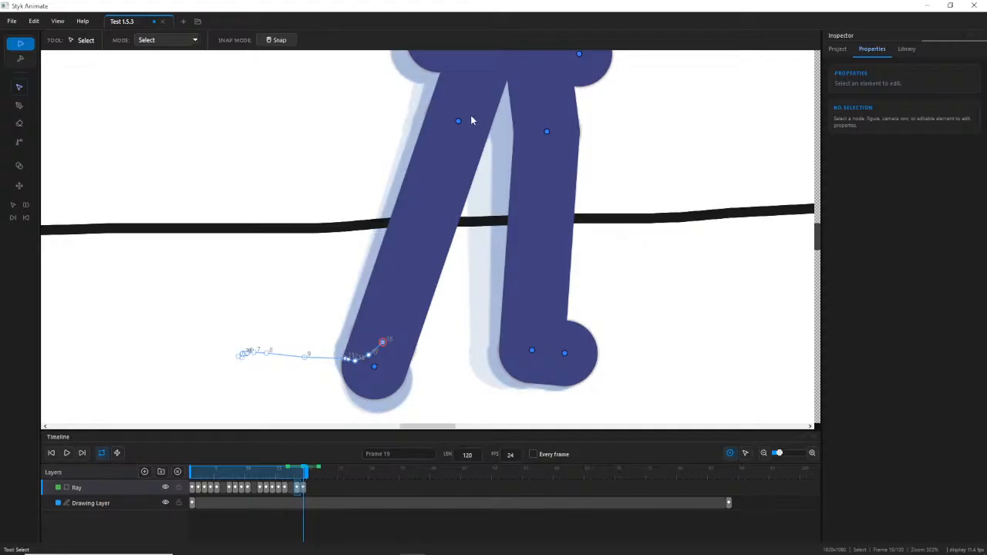
{"action": "left_click", "coordinate": [458, 124]}
{"action": "mouse_move", "coordinate": [382, 343]}
{"action": "left_mouse_down"}
{"action": "mouse_move", "coordinate": [387, 373]}
{"action": "mouse_move", "coordinate": [371, 351]}
{"action": "left_mouse_up"}
{"action": "left_click", "coordinate": [368, 375]}
{"action": "left_click", "coordinate": [375, 349]}
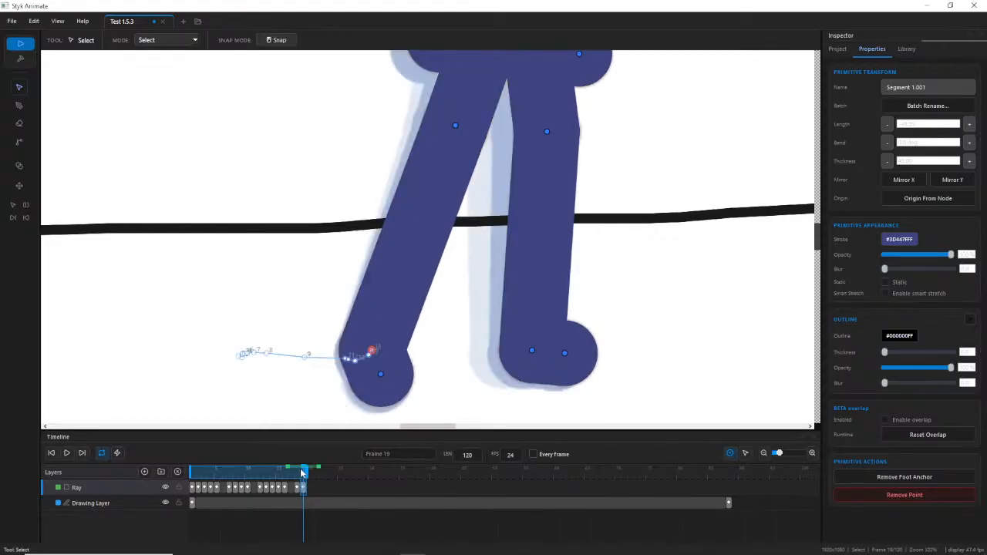
Lower the whole figure slightly on frame 19 by its root point.
{"action": "left_click_drag", "start_coordinate": [301, 471], "coordinate": [304, 469]}
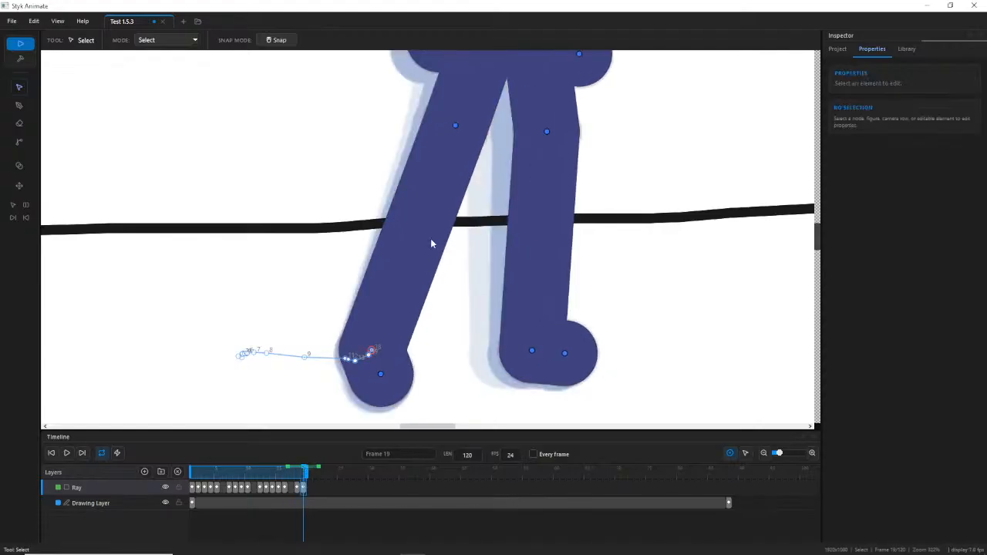
{"action": "scroll", "coordinate": [445, 271], "scroll_direction": "down", "scroll_amount": 5}
{"action": "scroll", "coordinate": [457, 225], "scroll_direction": "up", "scroll_amount": 3}
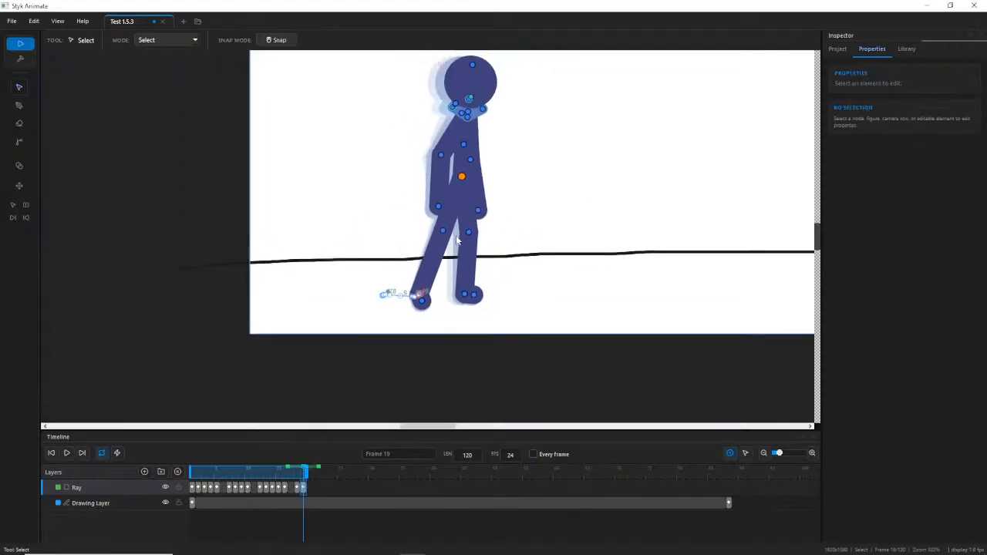
{"action": "scroll", "coordinate": [456, 224], "scroll_direction": "up", "scroll_amount": 2}
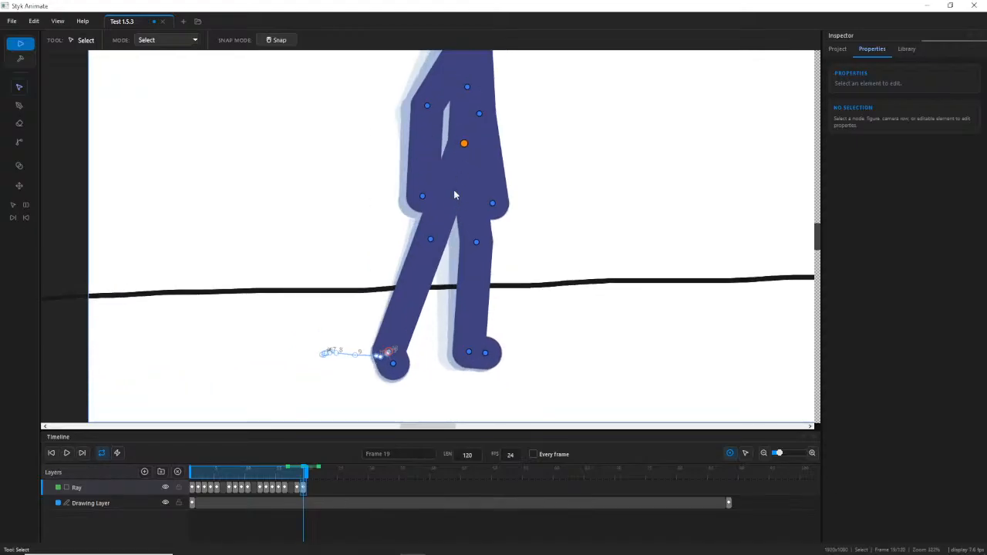
{"action": "left_click_drag", "start_coordinate": [463, 144], "coordinate": [464, 148]}
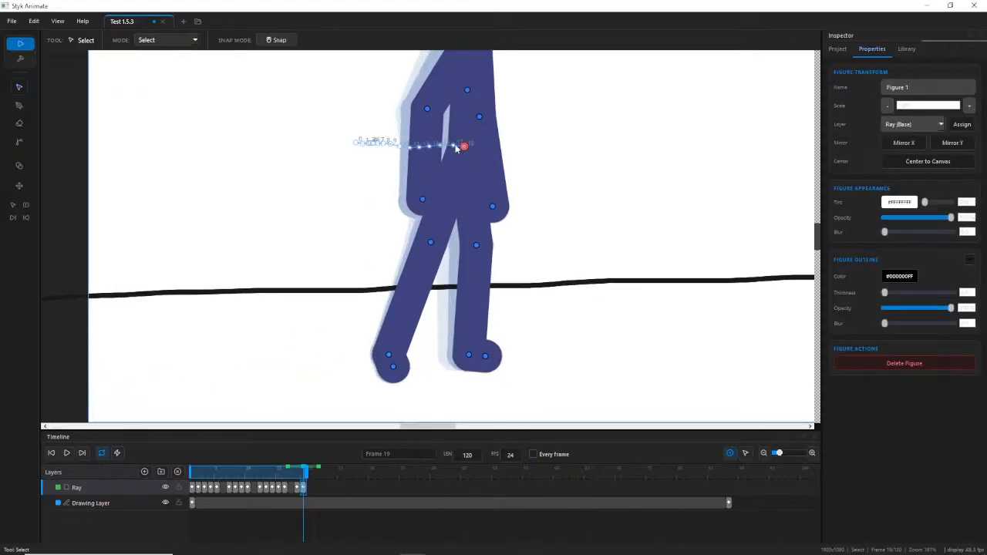
Smooth the root's arc with the Motion Path tool by lowering the path points labelled 13, 14, 15 and 17.
{"action": "scroll", "coordinate": [456, 147], "scroll_direction": "up", "scroll_amount": 4}
{"action": "scroll", "coordinate": [403, 148], "scroll_direction": "up", "scroll_amount": 2}
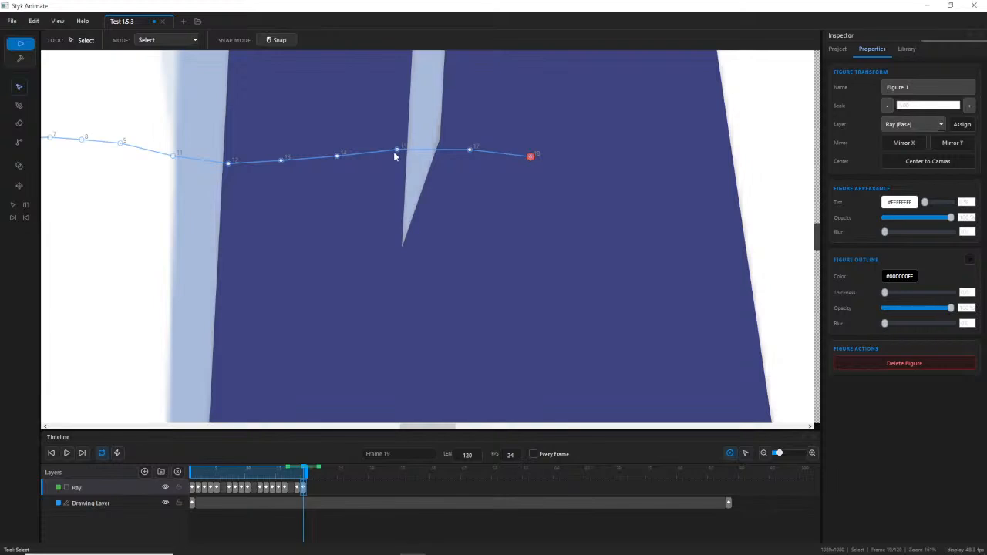
{"action": "left_click", "coordinate": [394, 151]}
{"action": "left_click", "coordinate": [530, 158]}
{"action": "left_click", "coordinate": [19, 186]}
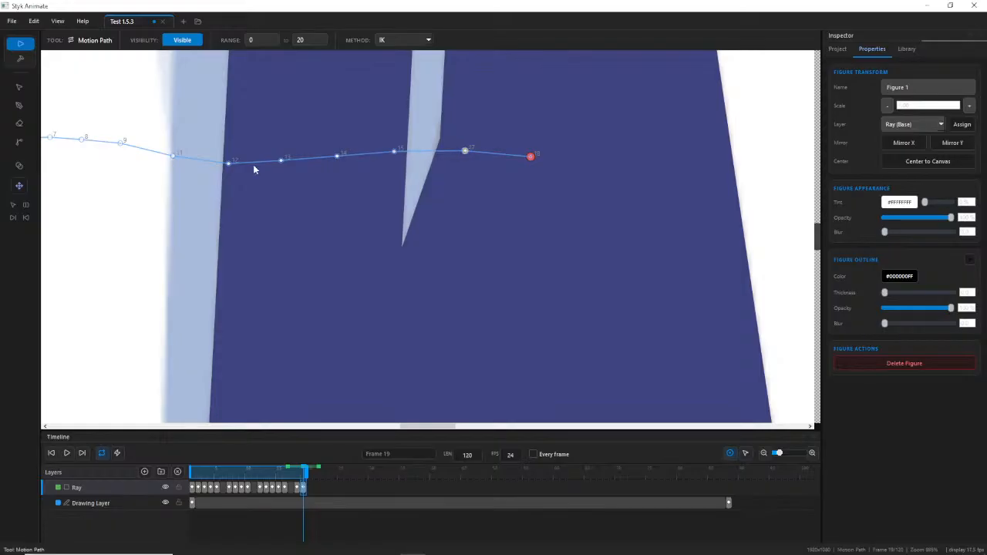
{"action": "left_click_drag", "start_coordinate": [281, 161], "coordinate": [391, 158]}
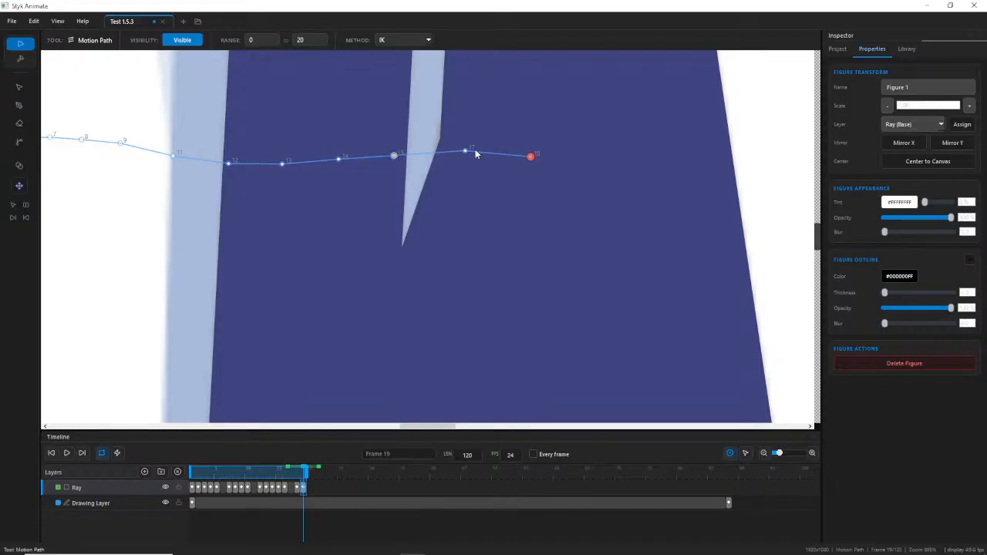
{"action": "left_click_drag", "start_coordinate": [465, 151], "coordinate": [466, 153]}
{"action": "left_click", "coordinate": [535, 242]}
Return to the Select tool and nudge the trailing foot's toe slightly back on frame 18.
{"action": "scroll", "coordinate": [535, 241], "scroll_direction": "down", "scroll_amount": 8}
{"action": "left_click_drag", "start_coordinate": [545, 287], "coordinate": [518, 141]}
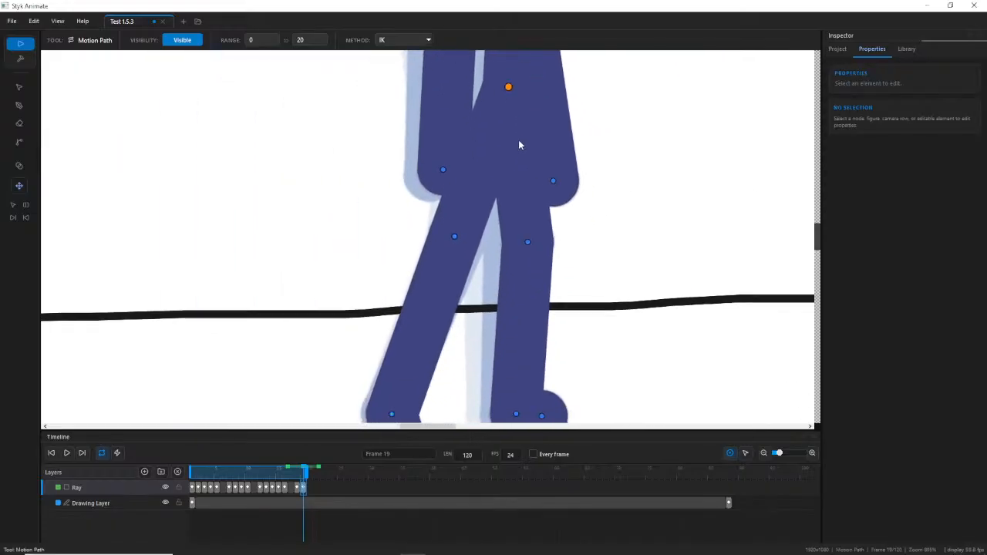
{"action": "left_click", "coordinate": [21, 87]}
{"action": "left_click_drag", "start_coordinate": [358, 349], "coordinate": [335, 250]}
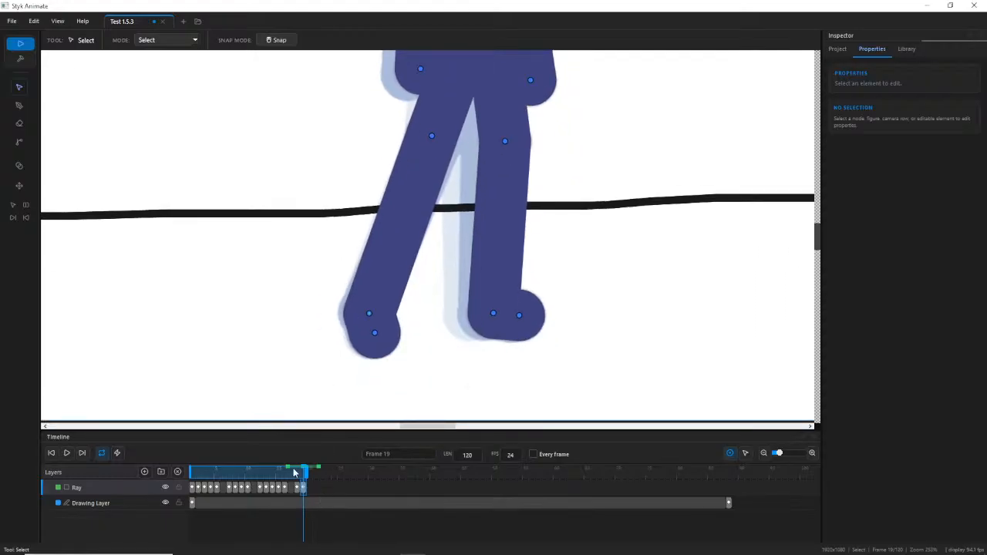
{"action": "mouse_move", "coordinate": [294, 472]}
{"action": "left_mouse_down"}
{"action": "mouse_move", "coordinate": [272, 469]}
{"action": "mouse_move", "coordinate": [300, 470]}
{"action": "mouse_move", "coordinate": [280, 470]}
{"action": "mouse_move", "coordinate": [306, 484]}
{"action": "mouse_move", "coordinate": [273, 471]}
{"action": "mouse_move", "coordinate": [297, 483]}
{"action": "left_mouse_up"}
{"action": "scroll", "coordinate": [408, 305], "scroll_direction": "up", "scroll_amount": 3}
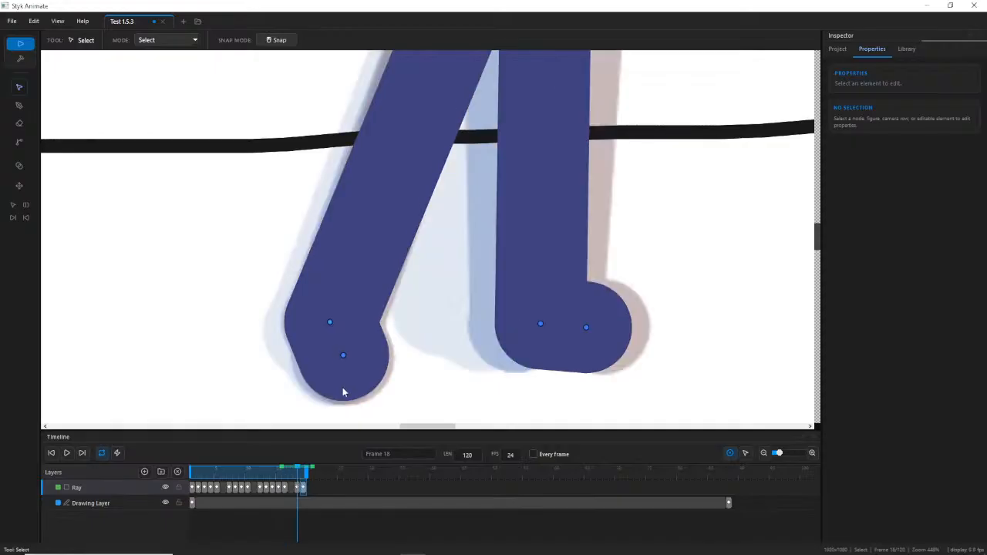
{"action": "left_click", "coordinate": [342, 361]}
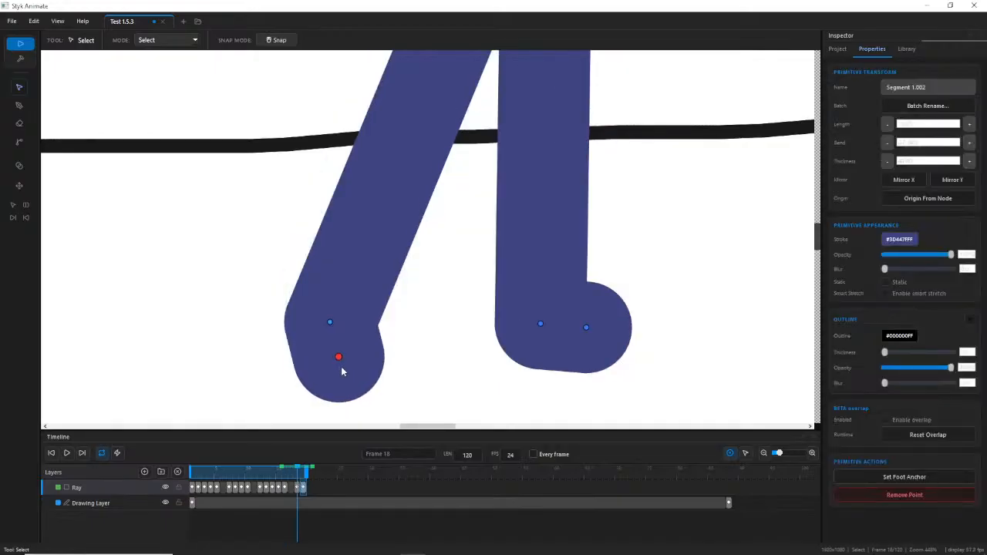
On frame 19, shift the trailing ankle and toe back to line up with frame 18's foot.
{"action": "mouse_move", "coordinate": [291, 482]}
{"action": "left_mouse_down"}
{"action": "mouse_move", "coordinate": [300, 470]}
{"action": "mouse_move", "coordinate": [289, 470]}
{"action": "mouse_move", "coordinate": [302, 471]}
{"action": "left_mouse_up"}
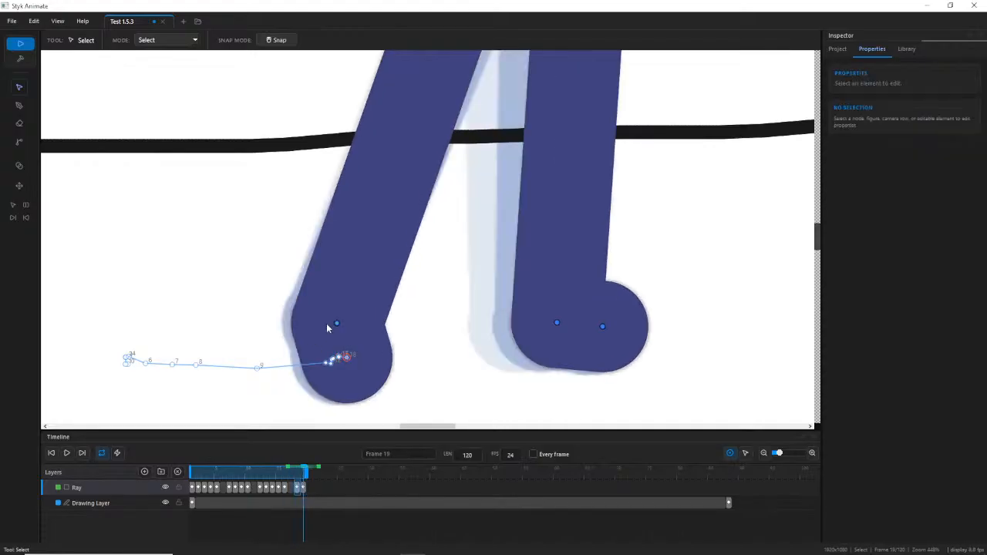
{"action": "left_click_drag", "start_coordinate": [337, 322], "coordinate": [332, 320]}
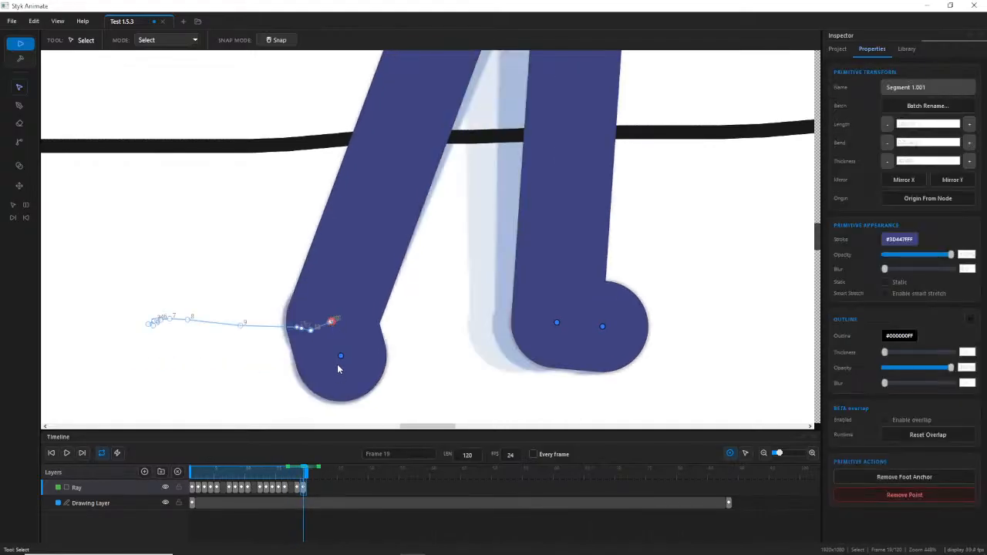
{"action": "left_click_drag", "start_coordinate": [343, 359], "coordinate": [342, 358]}
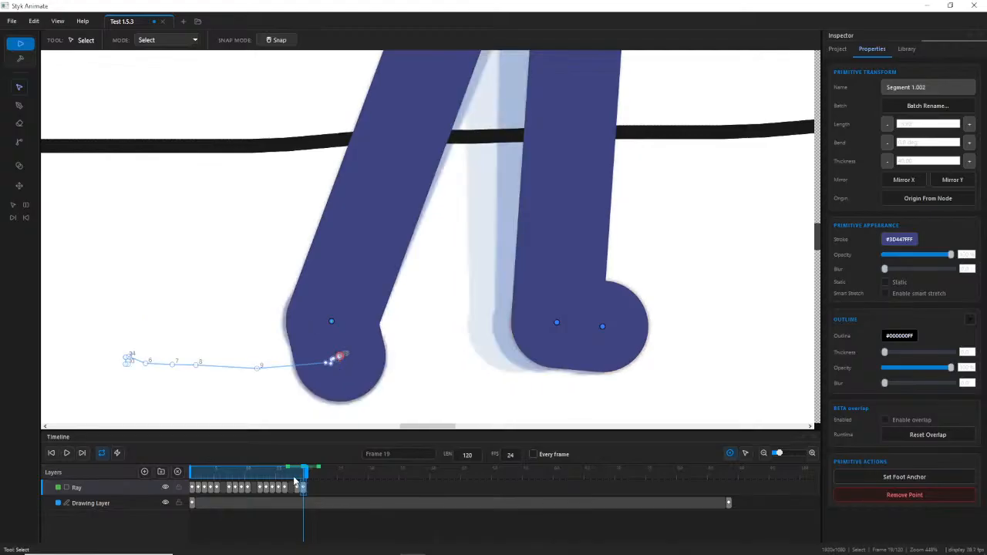
{"action": "left_click_drag", "start_coordinate": [293, 476], "coordinate": [303, 478]}
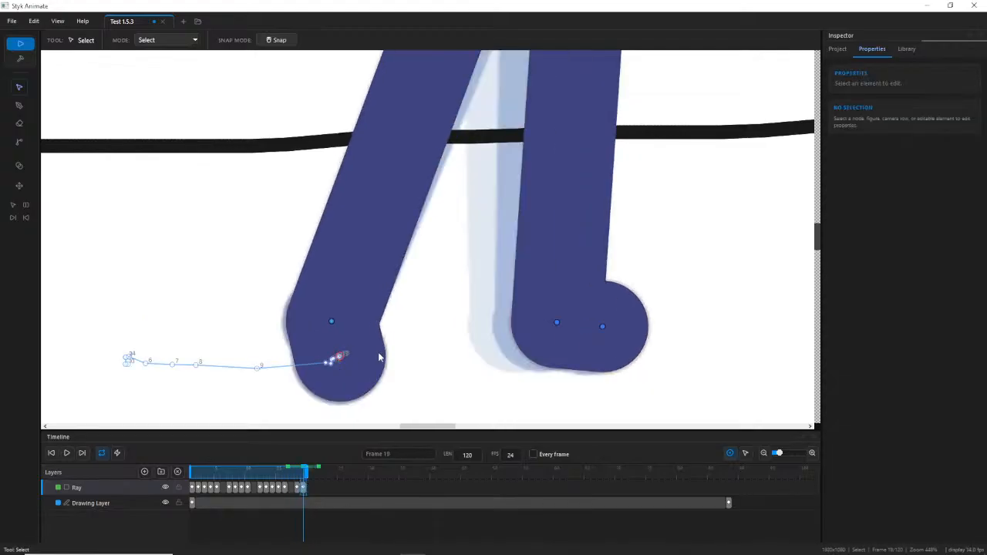
On frame 19, move the leading knee back and lower, and place the leading foot further forward.
{"action": "scroll", "coordinate": [390, 301], "scroll_direction": "down", "scroll_amount": 6}
{"action": "scroll", "coordinate": [493, 215], "scroll_direction": "up", "scroll_amount": 1}
{"action": "scroll", "coordinate": [439, 297], "scroll_direction": "up", "scroll_amount": 1}
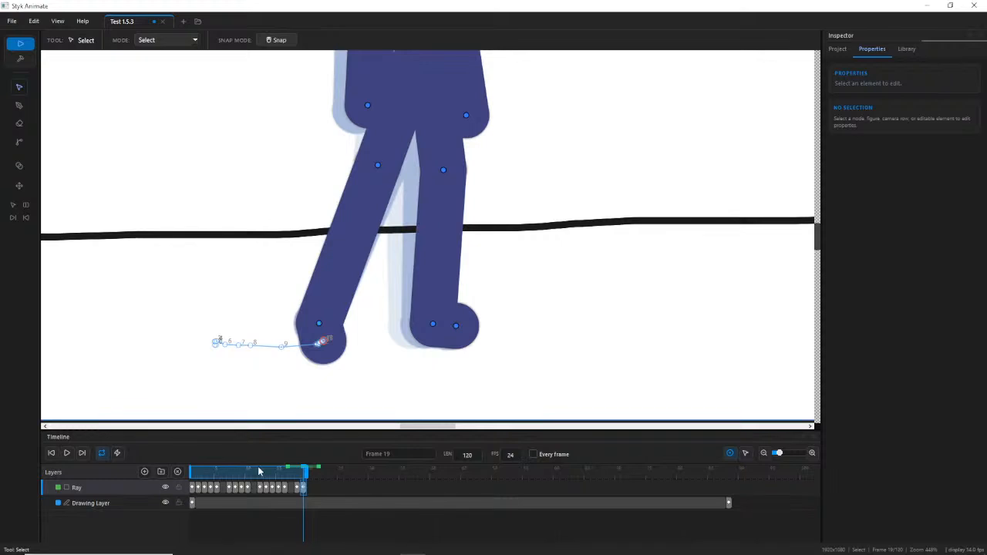
{"action": "left_click_drag", "start_coordinate": [259, 471], "coordinate": [304, 473]}
{"action": "left_click_drag", "start_coordinate": [443, 171], "coordinate": [440, 181]}
{"action": "left_click", "coordinate": [429, 330]}
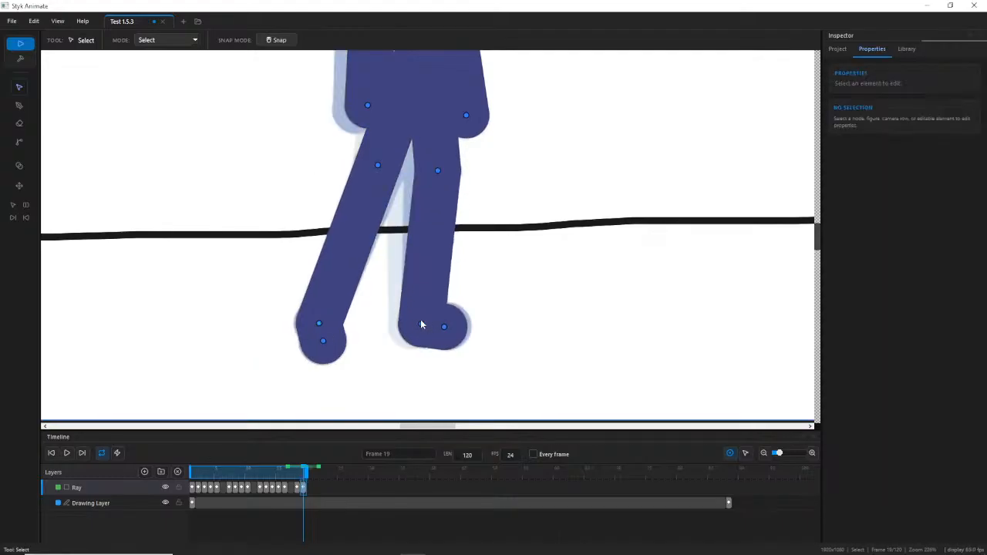
{"action": "left_click_drag", "start_coordinate": [422, 323], "coordinate": [445, 327]}
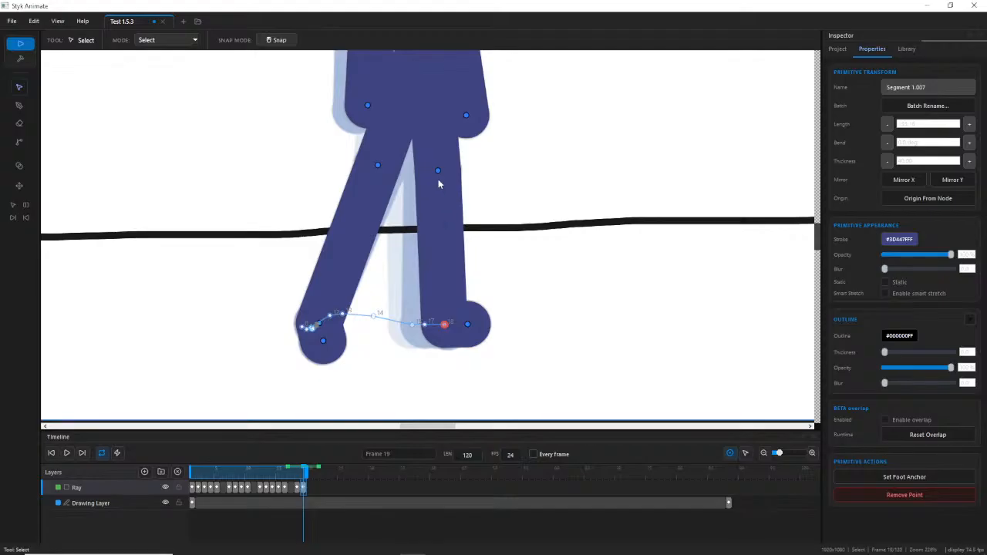
{"action": "left_click_drag", "start_coordinate": [438, 176], "coordinate": [442, 190]}
On frame 19, push the trailing knee slightly forward and set its ankle back on the planted foot position.
{"action": "left_click_drag", "start_coordinate": [290, 479], "coordinate": [303, 480]}
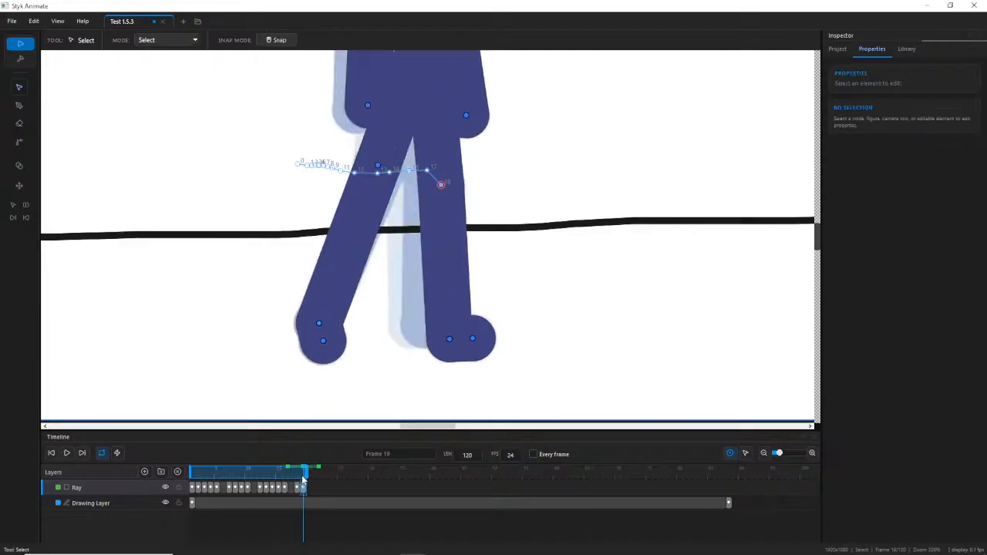
{"action": "left_click_drag", "start_coordinate": [377, 167], "coordinate": [382, 172]}
{"action": "left_click_drag", "start_coordinate": [337, 335], "coordinate": [320, 328]}
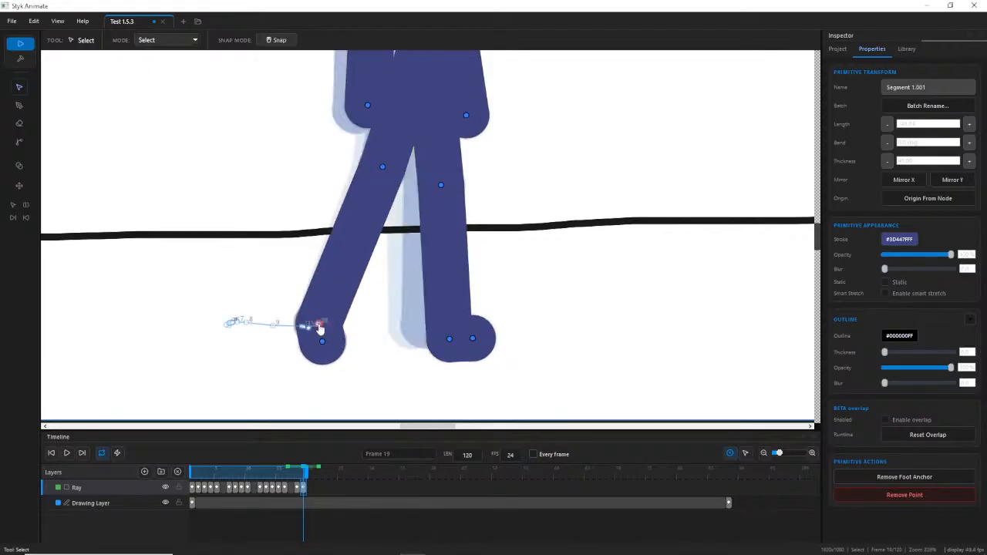
Check the trailing foot between frames 18 and 19 and play the animation to review Ray's full step.
{"action": "left_click", "coordinate": [322, 344]}
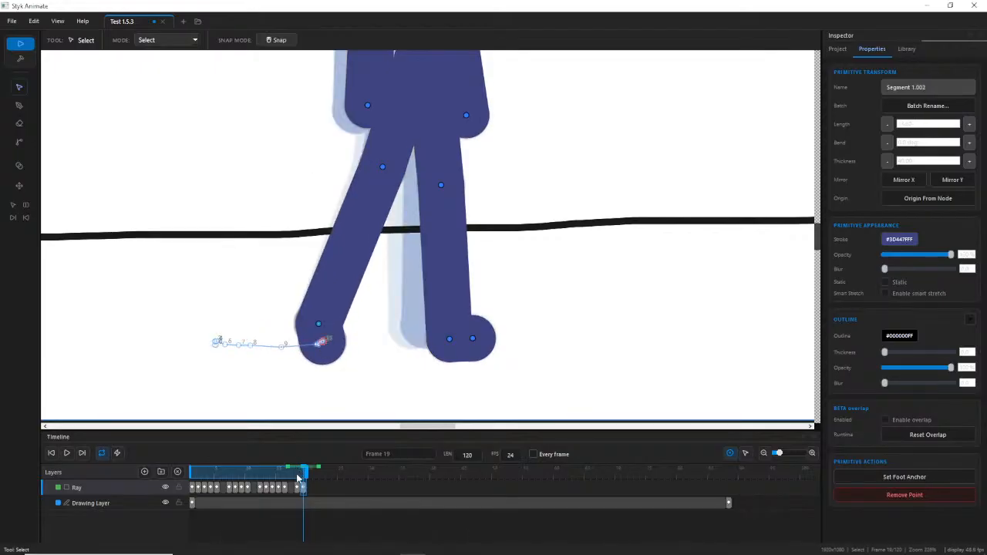
{"action": "left_click_drag", "start_coordinate": [298, 479], "coordinate": [305, 470]}
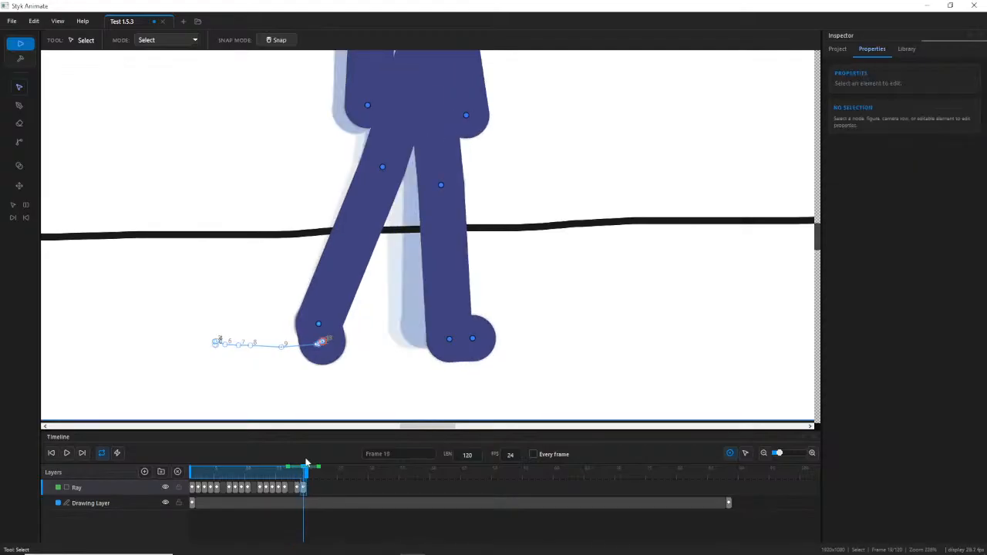
{"action": "scroll", "coordinate": [463, 162], "scroll_direction": "down", "scroll_amount": 5}
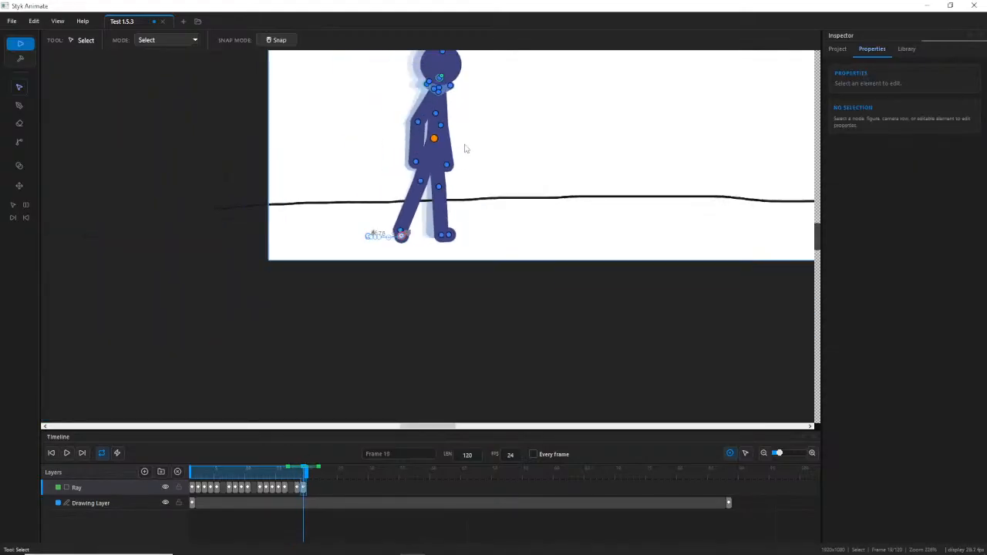
{"action": "scroll", "coordinate": [463, 150], "scroll_direction": "up", "scroll_amount": 8}
{"action": "scroll", "coordinate": [464, 122], "scroll_direction": "down", "scroll_amount": 7}
{"action": "scroll", "coordinate": [485, 127], "scroll_direction": "up", "scroll_amount": 3}
{"action": "scroll", "coordinate": [485, 127], "scroll_direction": "down", "scroll_amount": 3}
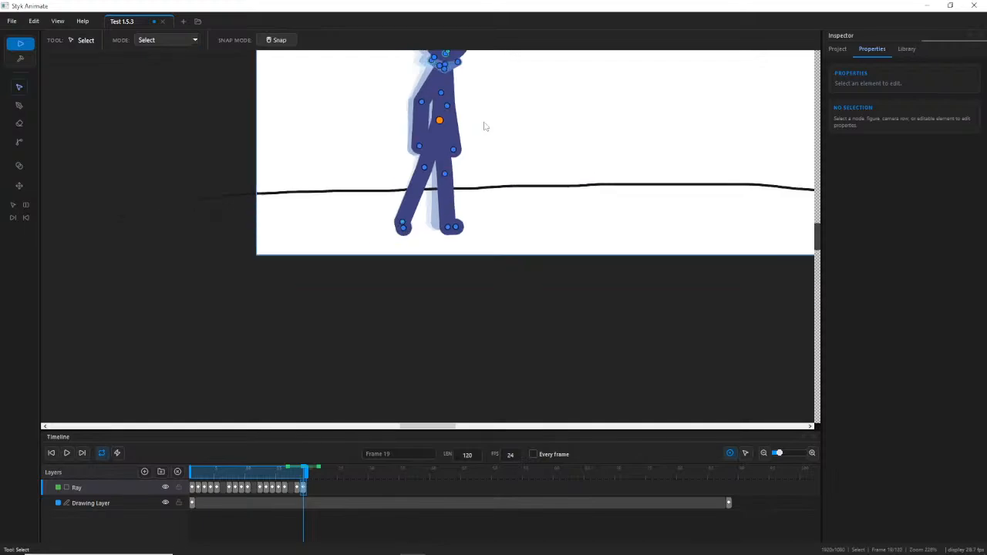
{"action": "left_click_drag", "start_coordinate": [485, 126], "coordinate": [459, 270]}
{"action": "left_click", "coordinate": [68, 453]}
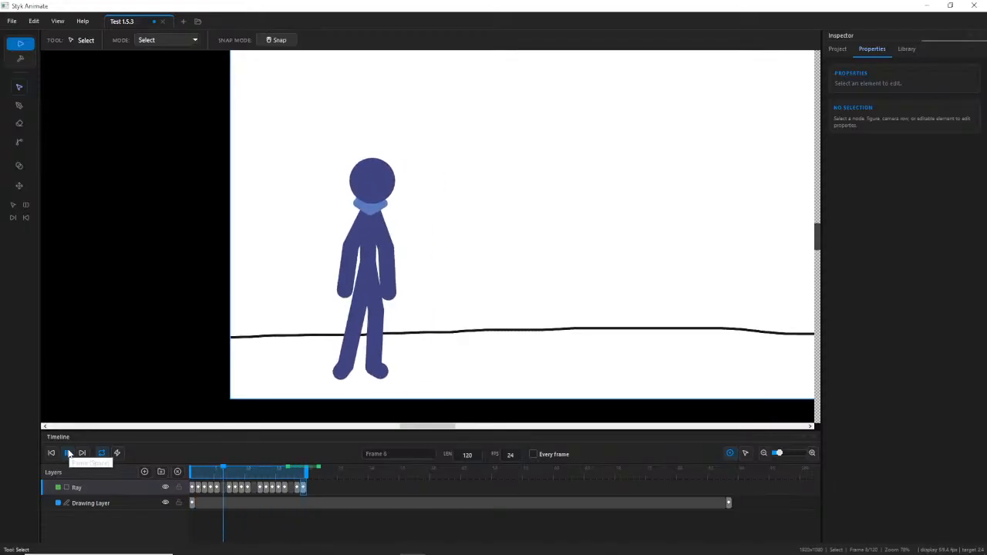
{"action": "scroll", "coordinate": [573, 213], "scroll_direction": "down", "scroll_amount": 3}
{"action": "left_click_drag", "start_coordinate": [602, 190], "coordinate": [584, 199]}
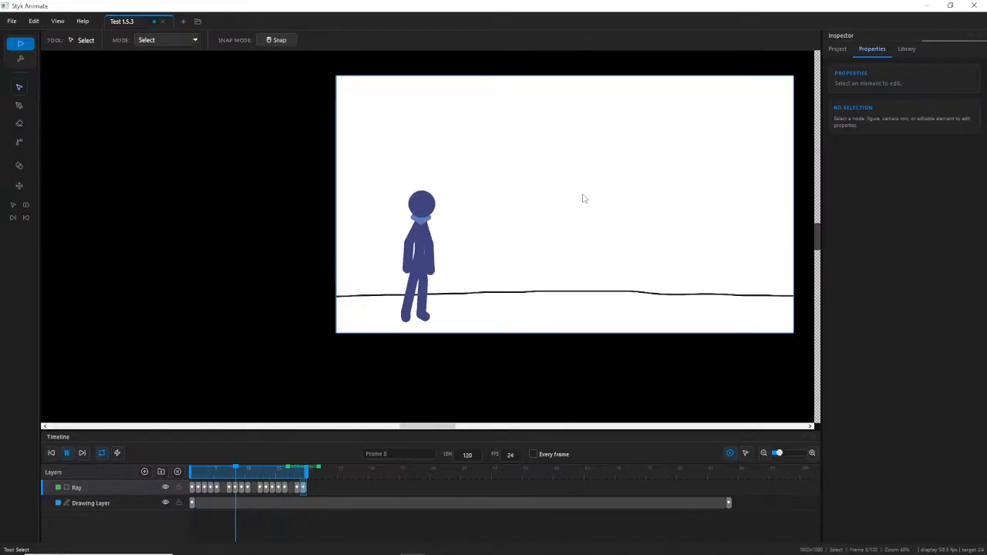
{"action": "scroll", "coordinate": [584, 199], "scroll_direction": "up", "scroll_amount": 3}
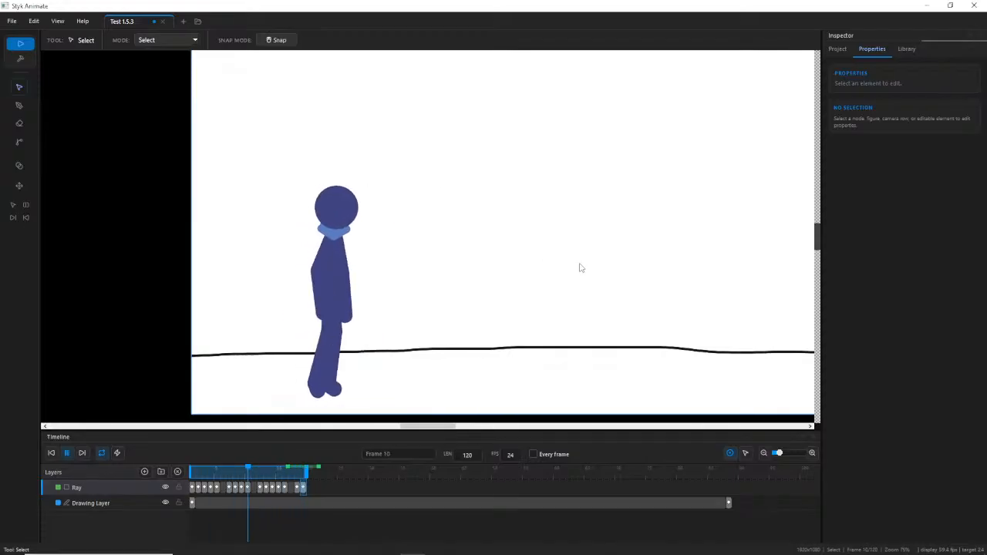
{"action": "scroll", "coordinate": [375, 209], "scroll_direction": "up", "scroll_amount": 4}
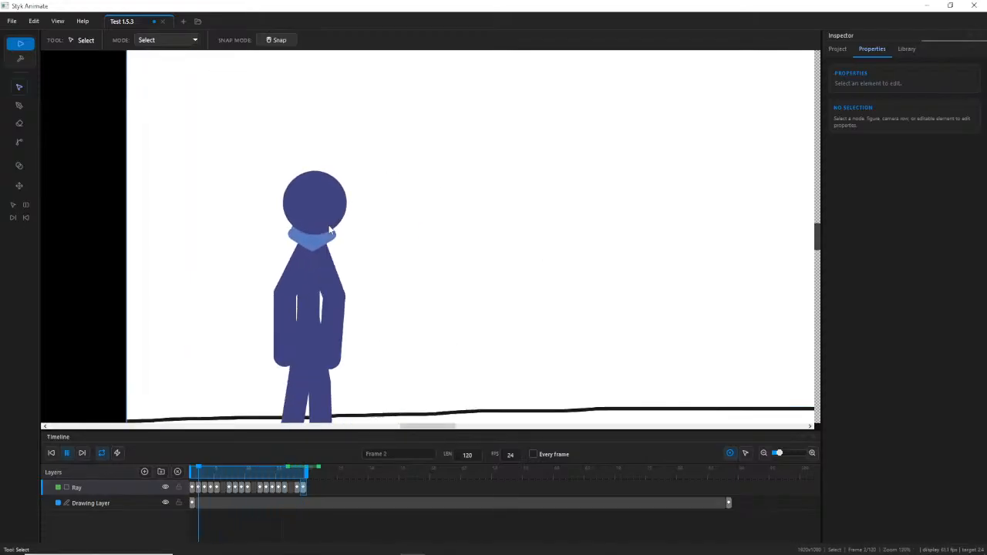
{"action": "scroll", "coordinate": [270, 260], "scroll_direction": "down", "scroll_amount": 4}
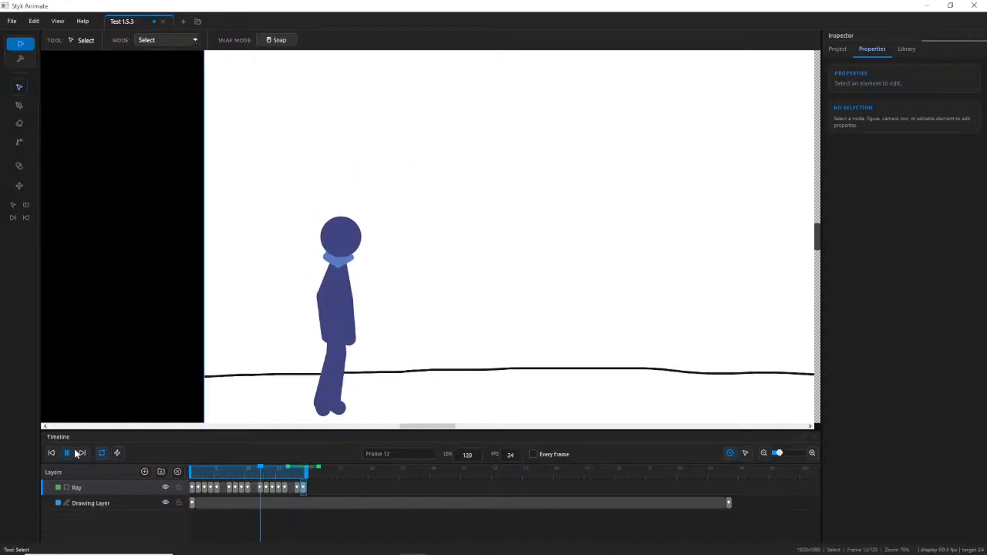
{"action": "left_click", "coordinate": [66, 453]}
Select the Drawing Layer's first keyframe and activate the Brush tool with Ray's scarf in close view.
{"action": "left_click", "coordinate": [221, 506]}
{"action": "left_click", "coordinate": [192, 505]}
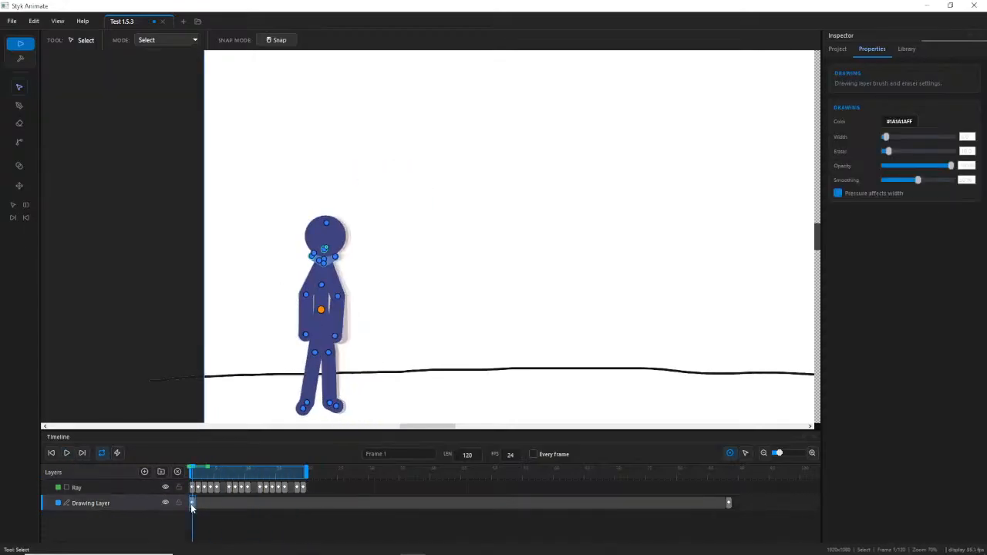
{"action": "scroll", "coordinate": [279, 187], "scroll_direction": "up", "scroll_amount": 2}
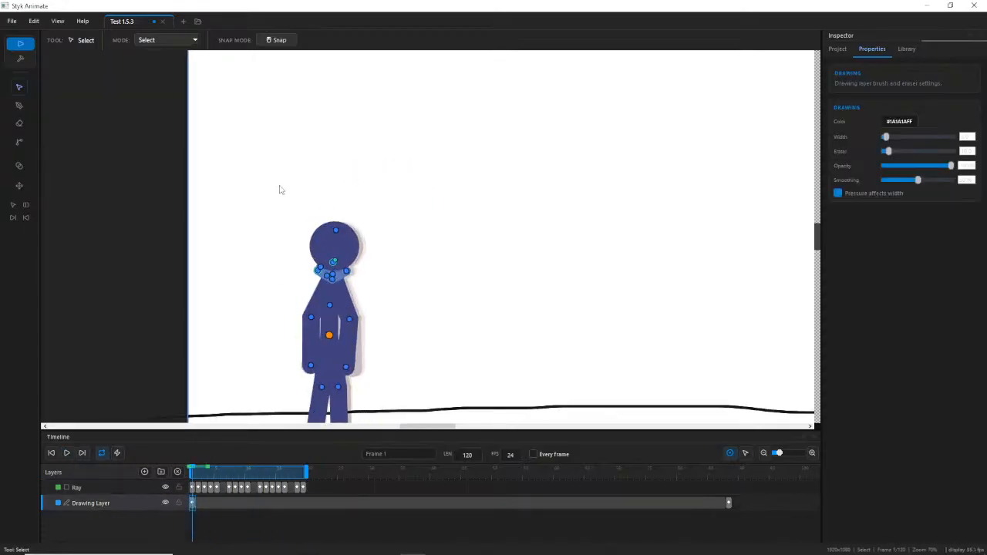
{"action": "left_click", "coordinate": [20, 105]}
{"action": "mouse_move", "coordinate": [330, 319]}
{"action": "left_mouse_down"}
{"action": "mouse_move", "coordinate": [388, 213]}
{"action": "mouse_move", "coordinate": [409, 209]}
{"action": "left_mouse_up"}
{"action": "scroll", "coordinate": [403, 195], "scroll_direction": "up", "scroll_amount": 6}
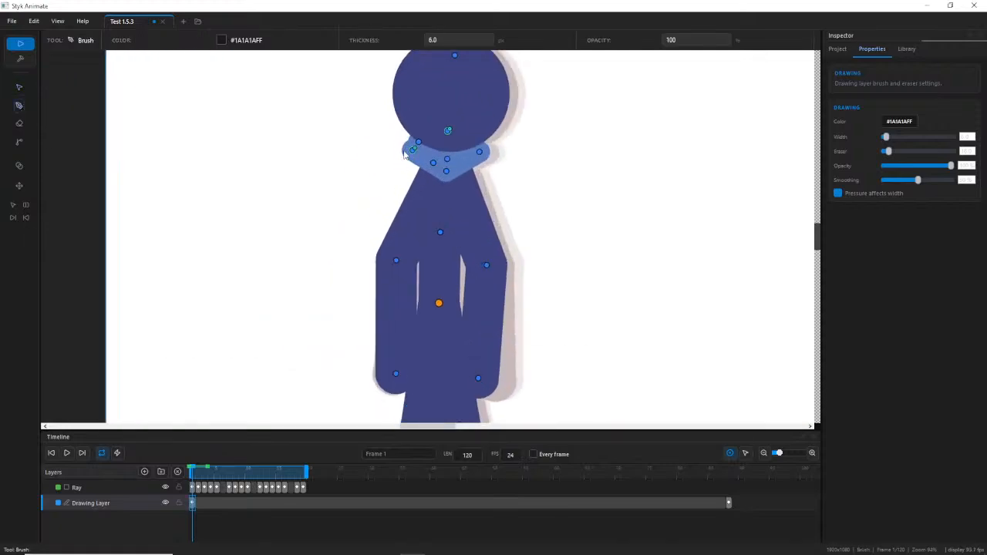
{"action": "scroll", "coordinate": [409, 157], "scroll_direction": "down", "scroll_amount": 3}
Try a black freehand stroke trailing from the back of the scarf down to the ground line.
{"action": "mouse_move", "coordinate": [412, 152]}
{"action": "left_mouse_down"}
{"action": "mouse_move", "coordinate": [391, 166]}
{"action": "mouse_move", "coordinate": [364, 263]}
{"action": "mouse_move", "coordinate": [271, 406]}
{"action": "mouse_move", "coordinate": [284, 367]}
{"action": "left_mouse_up"}
{"action": "scroll", "coordinate": [326, 299], "scroll_direction": "down", "scroll_amount": 2}
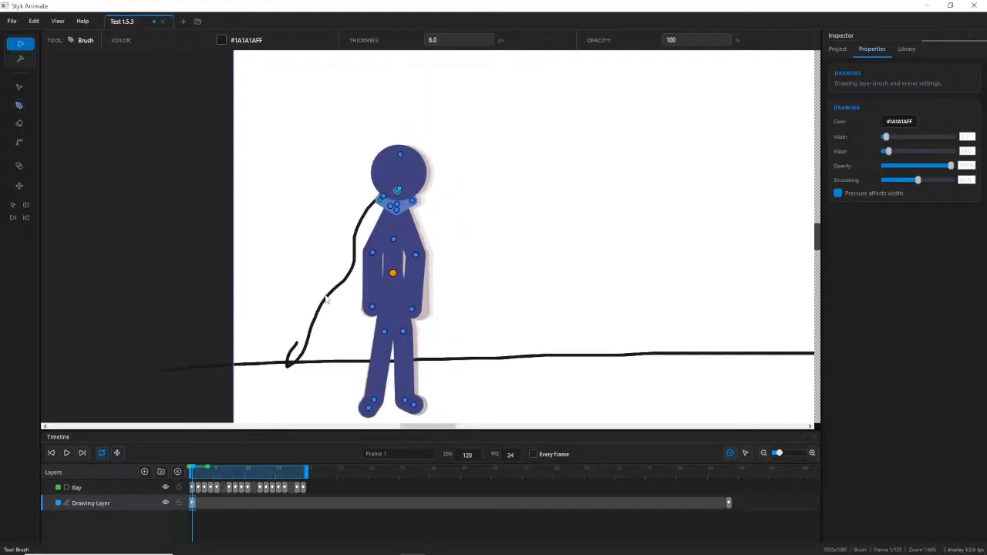
{"action": "key", "text": "ctrl+z"}
Sample the scarf's blue (#587BBFFF) as the brush color and set the brush width to 12.
{"action": "left_click", "coordinate": [896, 121]}
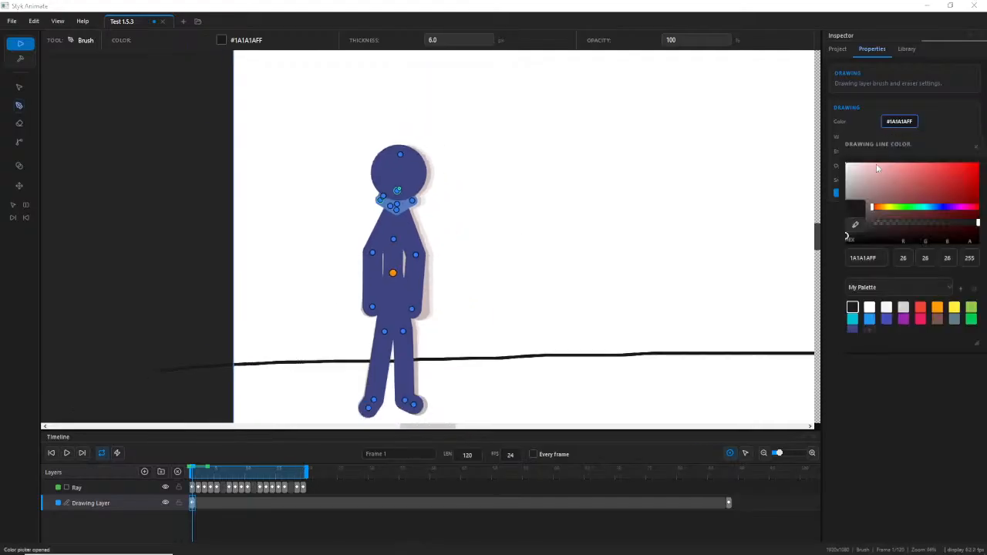
{"action": "key", "text": "Escape"}
{"action": "left_click", "coordinate": [388, 204]}
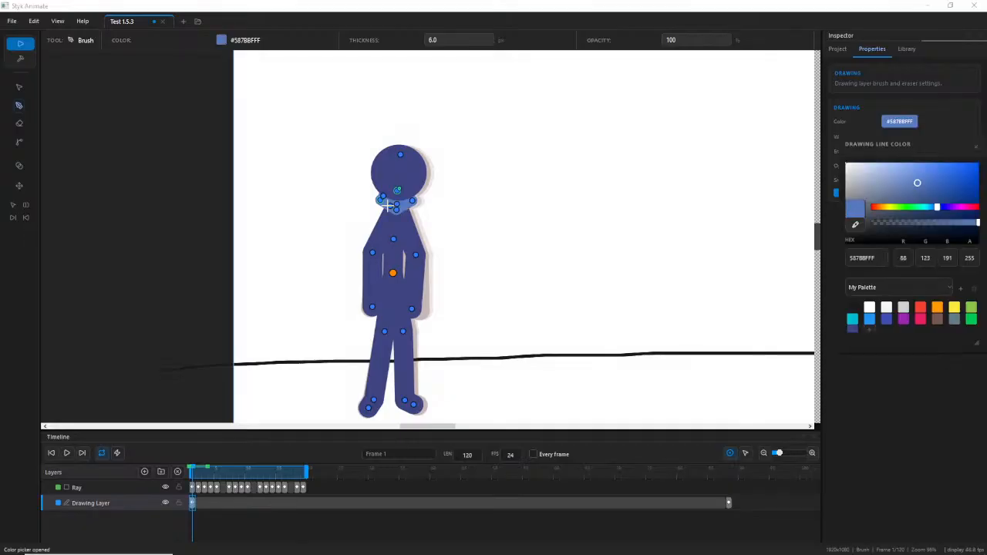
{"action": "key", "text": "Escape"}
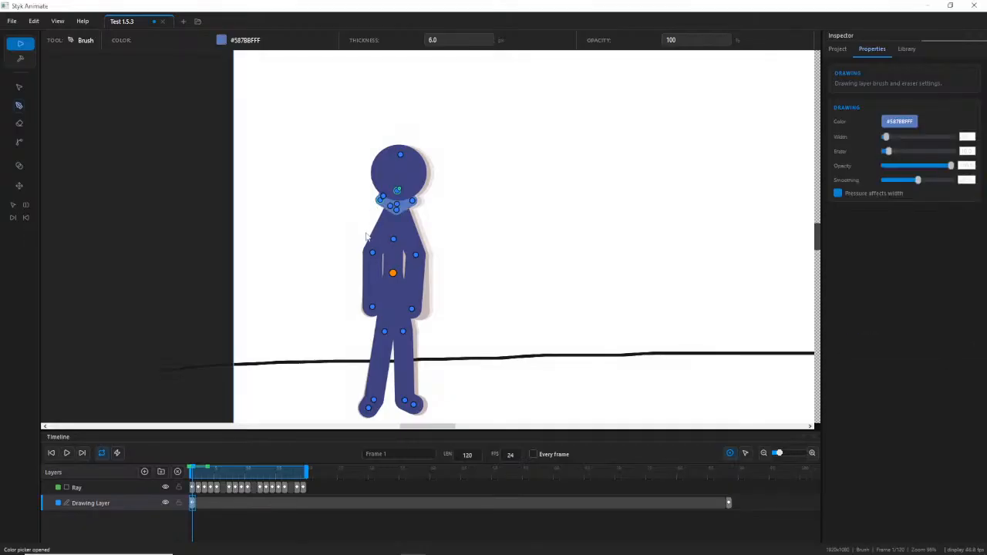
{"action": "left_click", "coordinate": [19, 105]}
{"action": "type", "text": "120"}
{"action": "key", "text": "Return"}
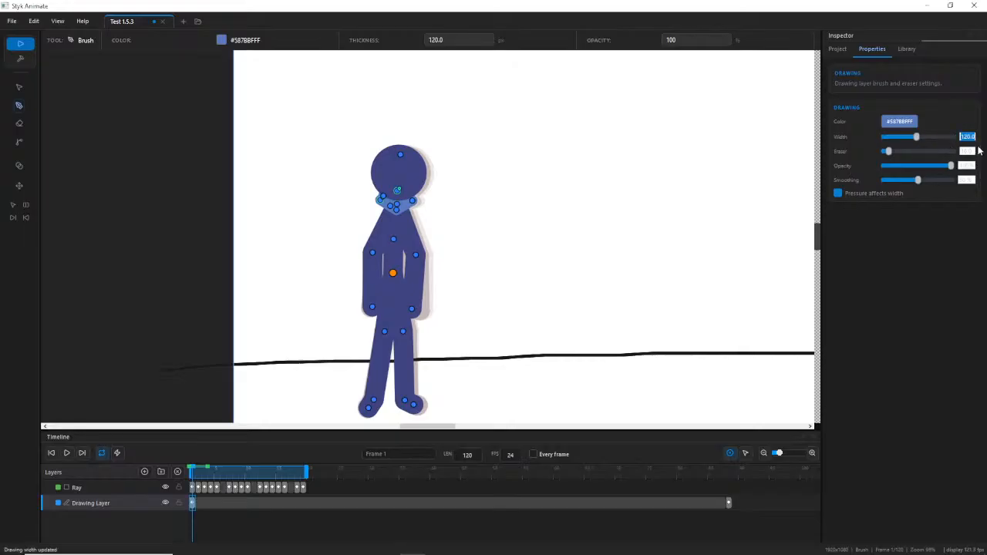
{"action": "type", "text": "12"}
{"action": "key", "text": "Return"}
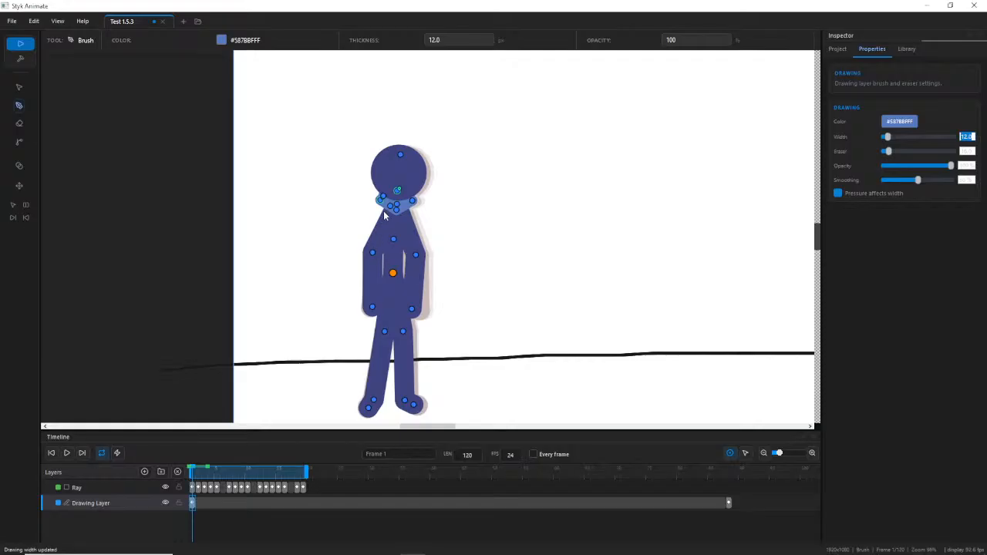
Turn off pressure-affected width for the brush and undo the blue test strokes beside the figure.
{"action": "left_click_drag", "start_coordinate": [381, 199], "coordinate": [349, 344]}
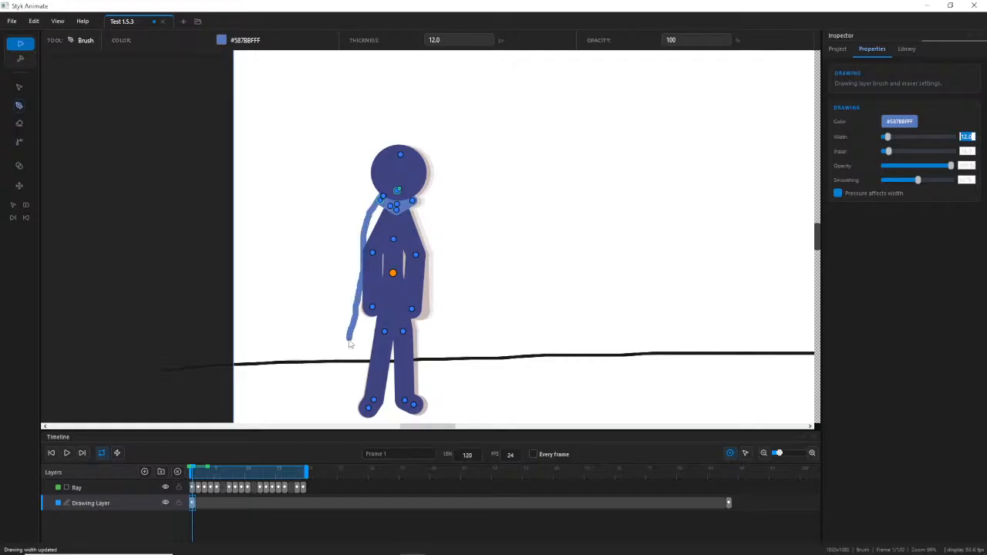
{"action": "scroll", "coordinate": [371, 306], "scroll_direction": "up", "scroll_amount": 3}
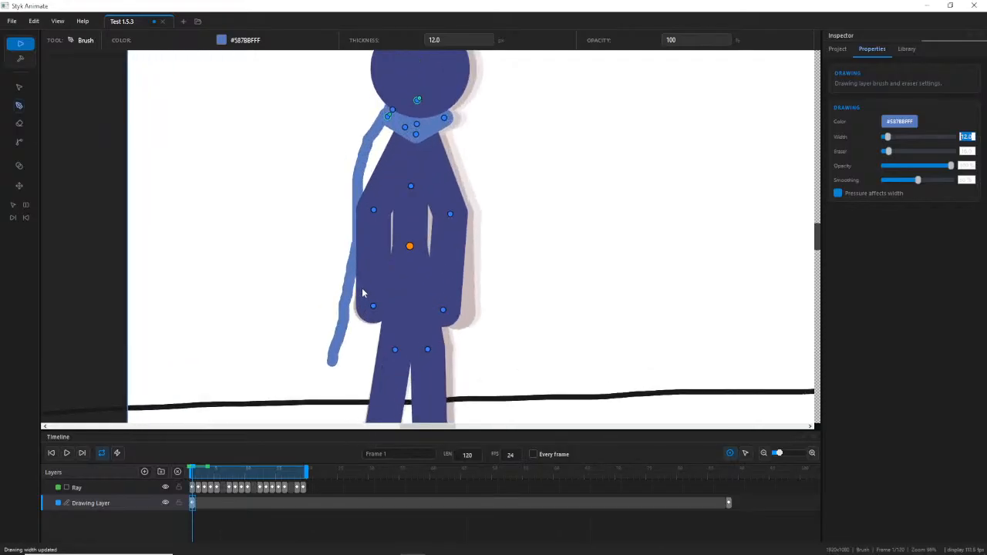
{"action": "left_click", "coordinate": [840, 194]}
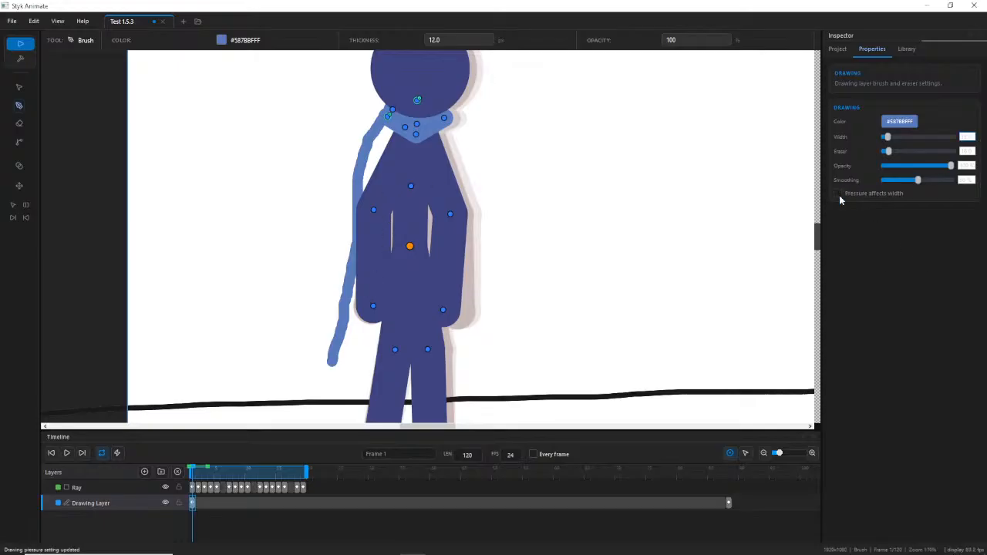
{"action": "left_click_drag", "start_coordinate": [318, 187], "coordinate": [283, 256]}
{"action": "key", "text": "ctrl+z"}
{"action": "key", "text": "ctrl+z"}
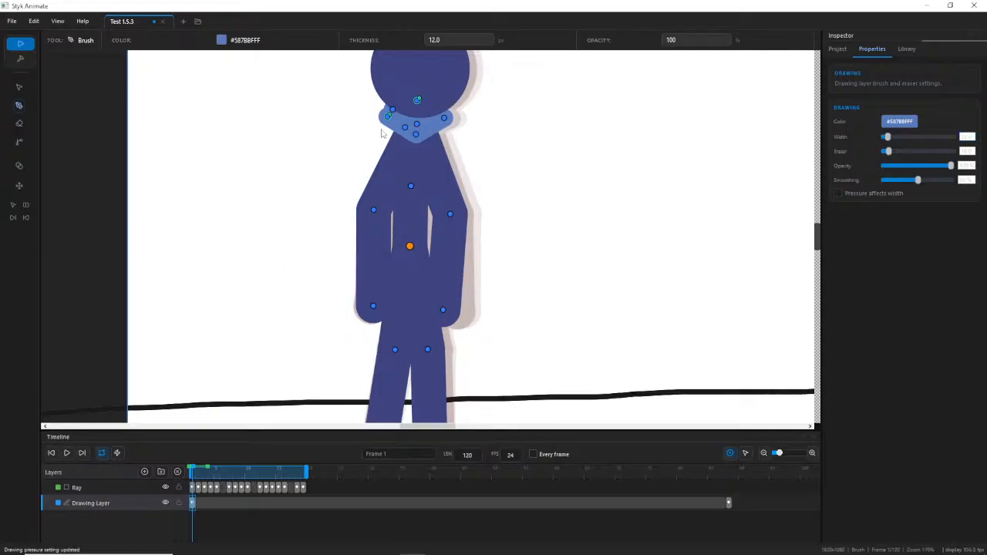
Try single blue brush strokes hanging from the back of the scarf toward the ground line.
{"action": "mouse_move", "coordinate": [387, 113]}
{"action": "left_mouse_down"}
{"action": "mouse_move", "coordinate": [370, 149]}
{"action": "mouse_move", "coordinate": [332, 373]}
{"action": "left_mouse_up"}
{"action": "key", "text": "ctrl+z"}
{"action": "mouse_move", "coordinate": [385, 116]}
{"action": "left_mouse_down"}
{"action": "mouse_move", "coordinate": [334, 246]}
{"action": "mouse_move", "coordinate": [307, 421]}
{"action": "left_mouse_up"}
{"action": "scroll", "coordinate": [340, 386], "scroll_direction": "down", "scroll_amount": 3}
{"action": "scroll", "coordinate": [346, 371], "scroll_direction": "up", "scroll_amount": 2}
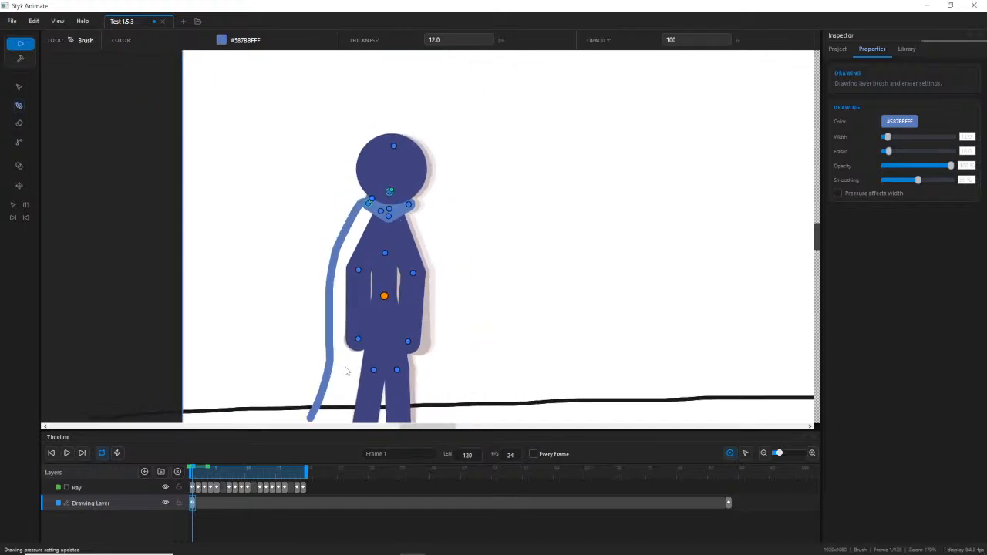
{"action": "key", "text": "ctrl+z"}
Draw the blue outline of a long scarf tail hanging behind Ray from the scarf to the ground line on frame 1.
{"action": "left_click_drag", "start_coordinate": [291, 357], "coordinate": [317, 273]}
{"action": "scroll", "coordinate": [326, 266], "scroll_direction": "down", "scroll_amount": 2}
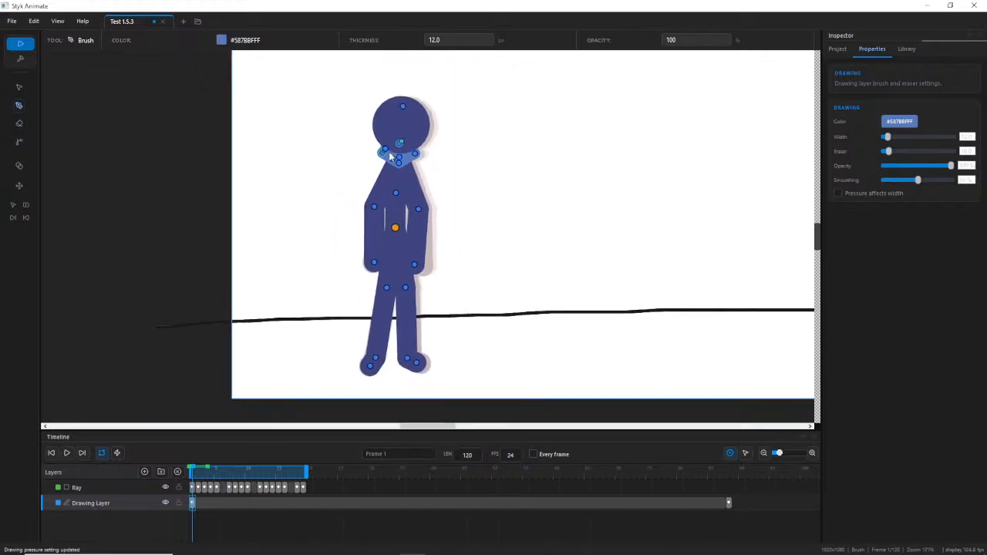
{"action": "mouse_move", "coordinate": [380, 151]}
{"action": "left_mouse_down"}
{"action": "mouse_move", "coordinate": [358, 219]}
{"action": "mouse_move", "coordinate": [344, 321]}
{"action": "mouse_move", "coordinate": [385, 159]}
{"action": "left_mouse_up"}
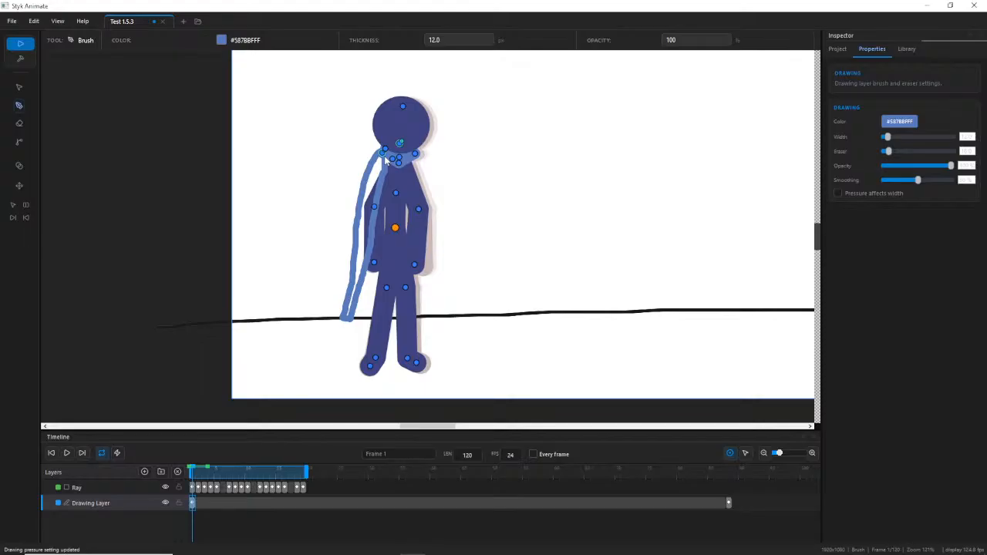
{"action": "key", "text": "ctrl+z"}
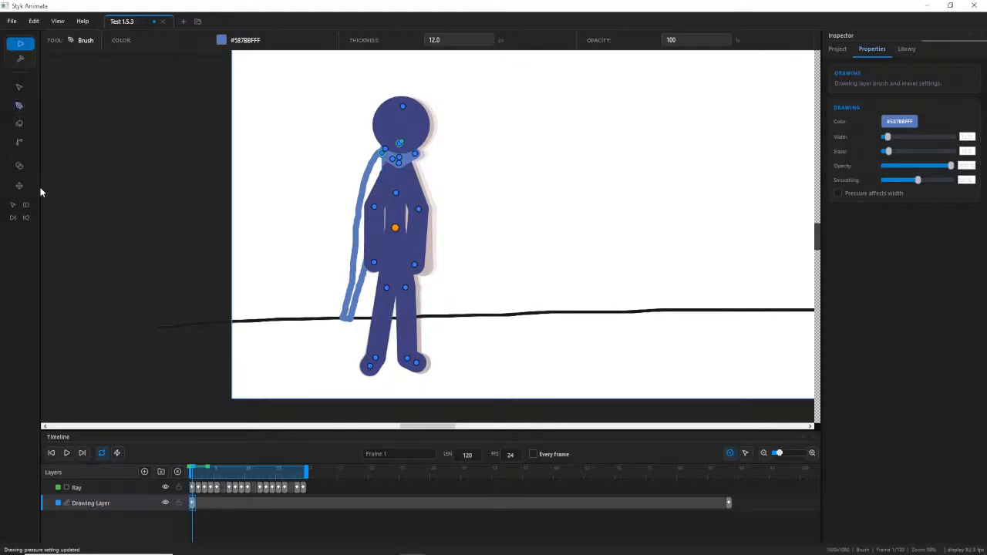
Switch the workspace to Build mode and show the project's canvas and motion path settings.
{"action": "left_click", "coordinate": [907, 50]}
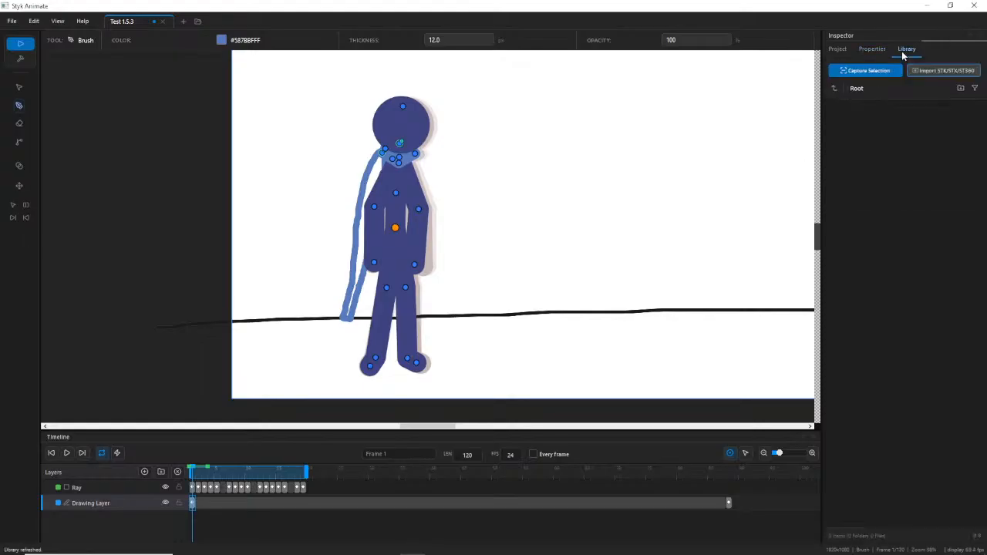
{"action": "left_click", "coordinate": [886, 51]}
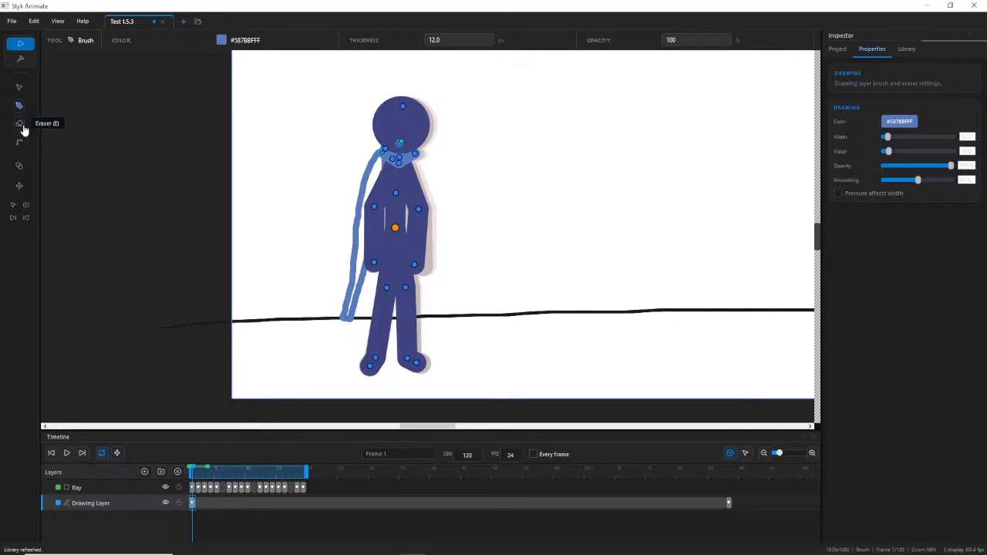
{"action": "left_click", "coordinate": [23, 62]}
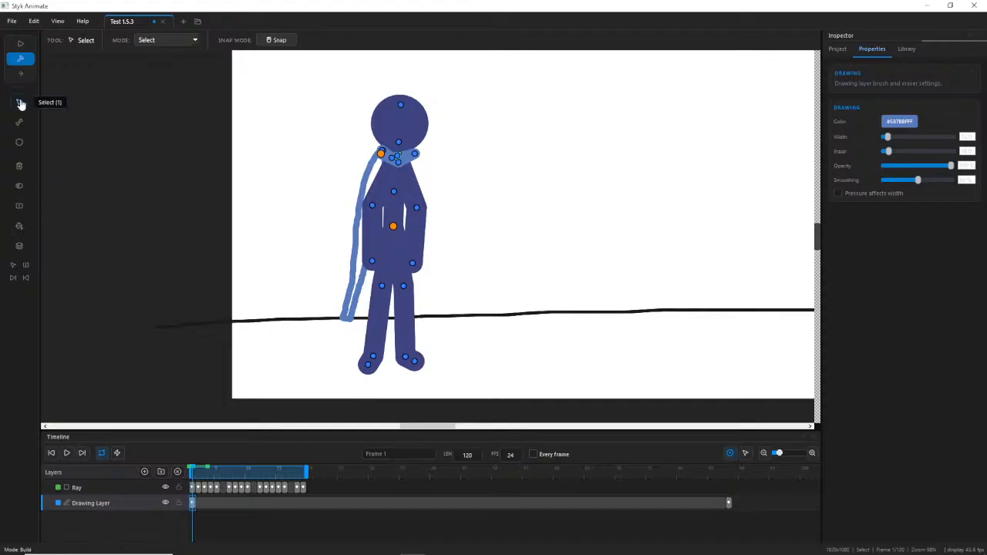
{"action": "scroll", "coordinate": [509, 163], "scroll_direction": "up", "scroll_amount": 3}
{"action": "left_click", "coordinate": [838, 50]}
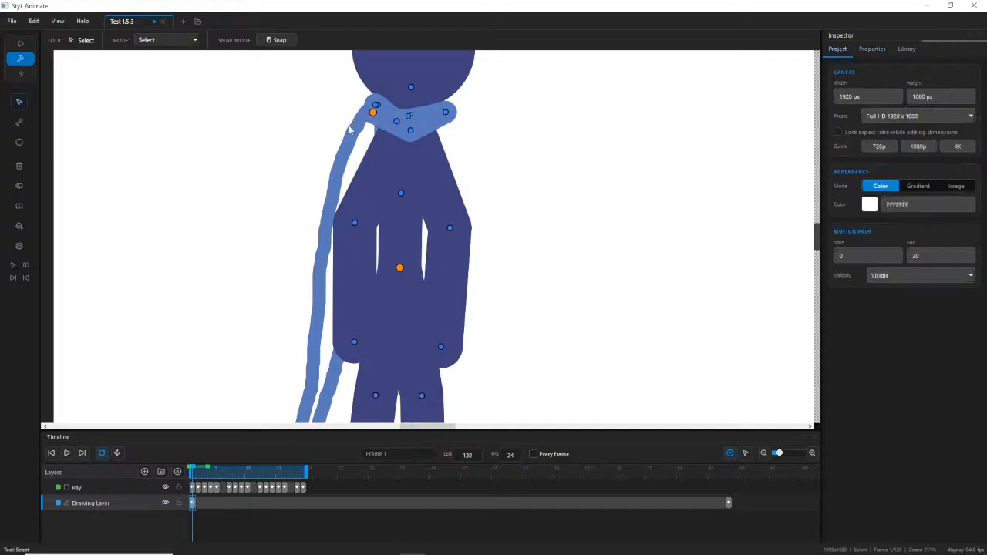
{"action": "scroll", "coordinate": [349, 130], "scroll_direction": "down", "scroll_amount": 3}
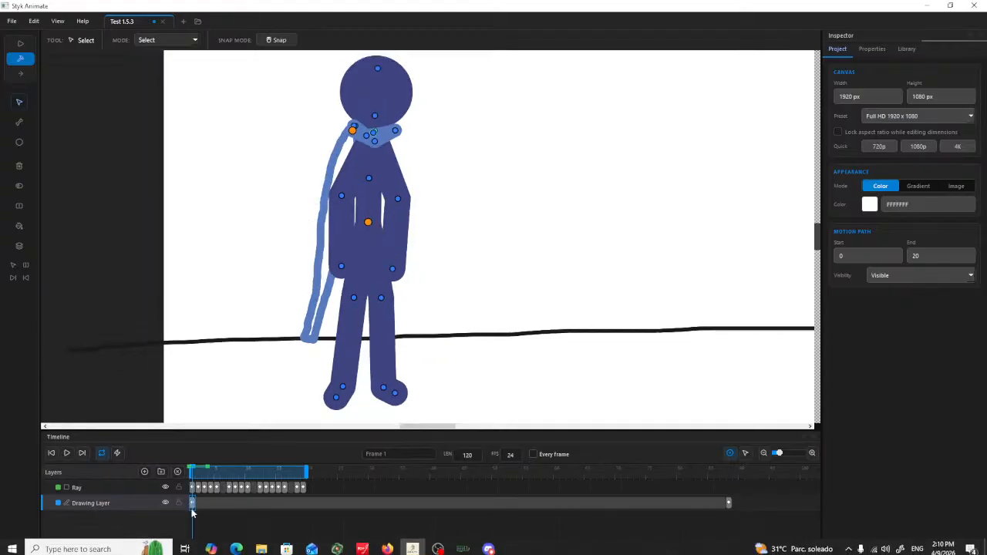
Try to move the scarf by its neck nodes, and undo back far enough to remove the hand-drawn scarf tail.
{"action": "left_click", "coordinate": [20, 107]}
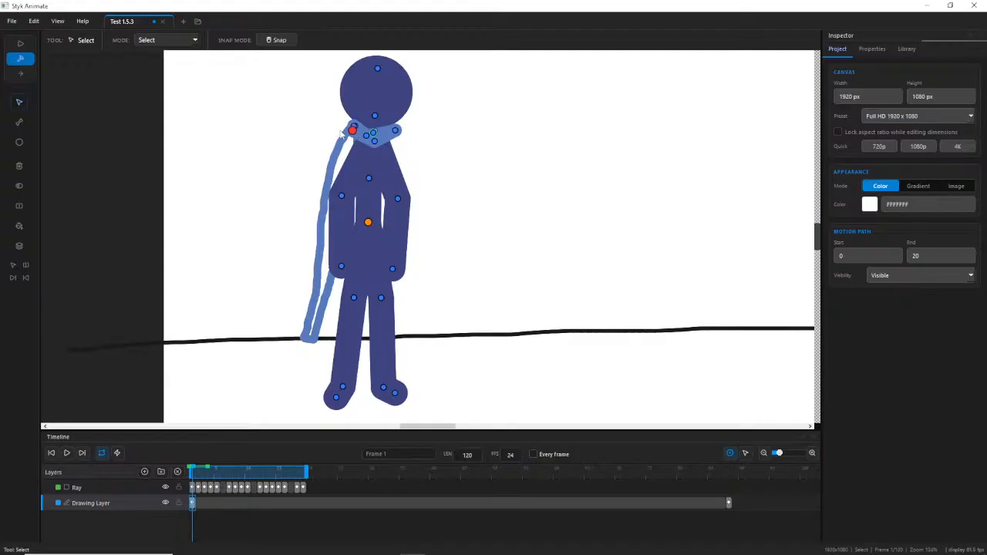
{"action": "scroll", "coordinate": [342, 131], "scroll_direction": "up", "scroll_amount": 3}
{"action": "mouse_move", "coordinate": [365, 130]}
{"action": "left_mouse_down"}
{"action": "mouse_move", "coordinate": [353, 133]}
{"action": "mouse_move", "coordinate": [364, 131]}
{"action": "left_mouse_up"}
{"action": "scroll", "coordinate": [354, 158], "scroll_direction": "down", "scroll_amount": 3}
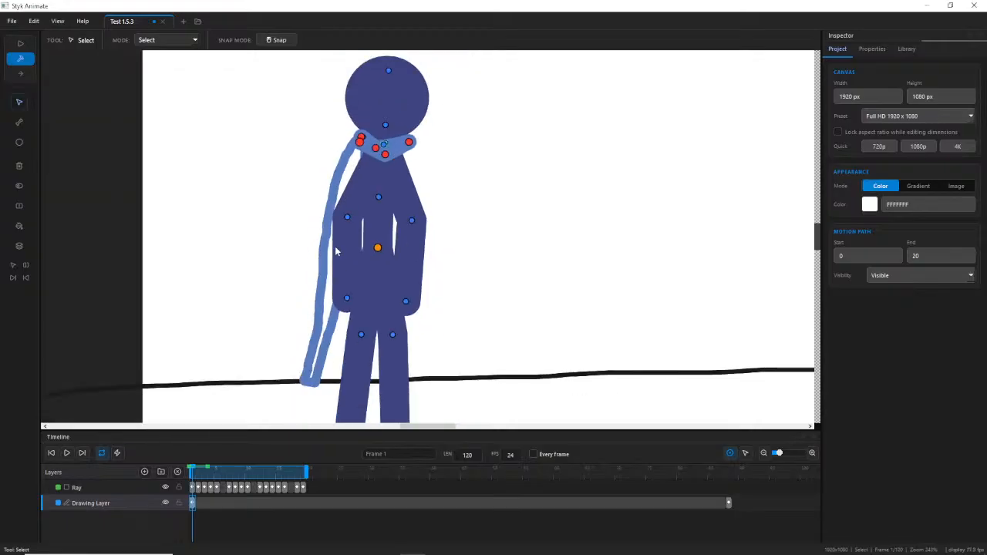
{"action": "left_click_drag", "start_coordinate": [359, 143], "coordinate": [345, 148]}
{"action": "key", "text": "ctrl+z"}
{"action": "key", "text": "ctrl+z"}
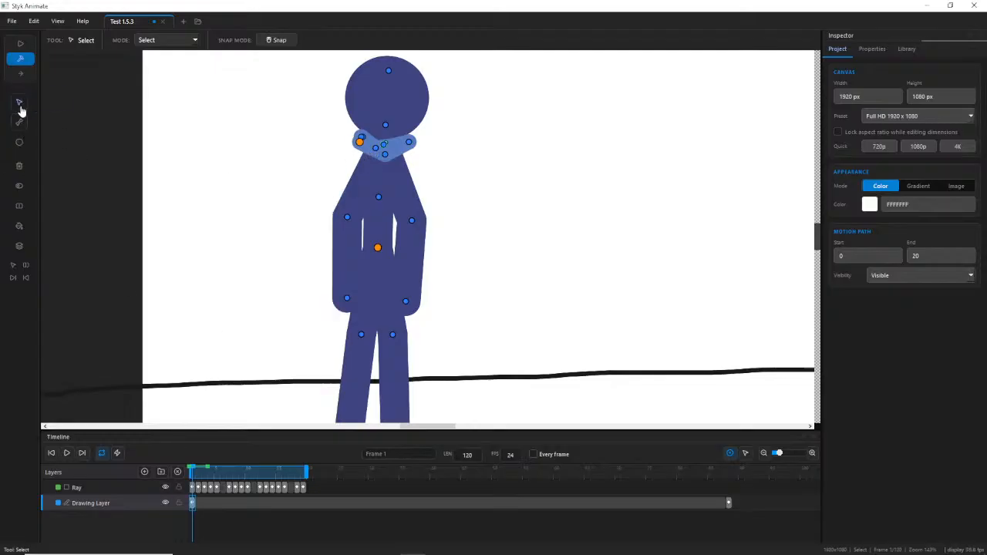
In Animate mode, brush a curved blue stroke of thickness 12 beside the figure on frame 1 of the Drawing Layer.
{"action": "left_click", "coordinate": [22, 48]}
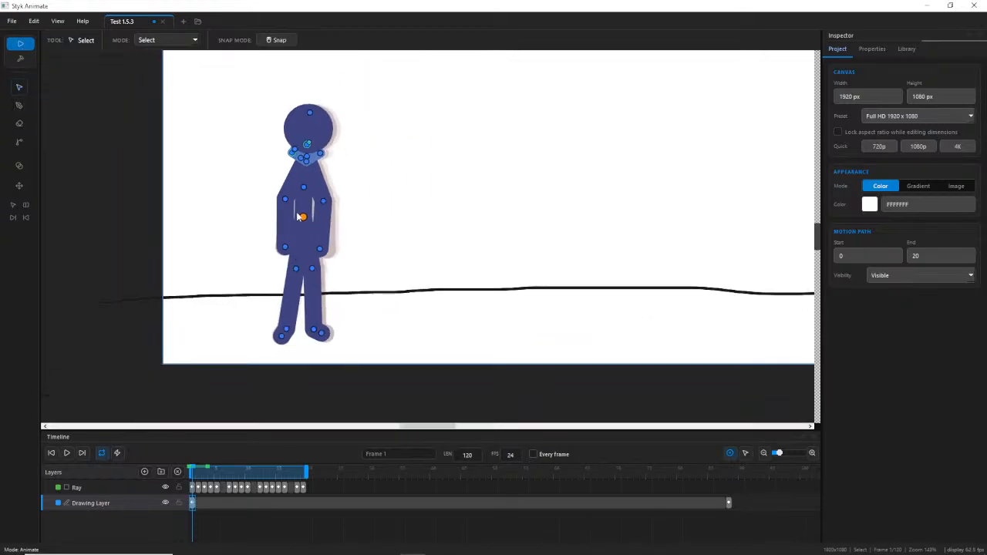
{"action": "left_click_drag", "start_coordinate": [239, 472], "coordinate": [192, 469]}
{"action": "left_click", "coordinate": [19, 105]}
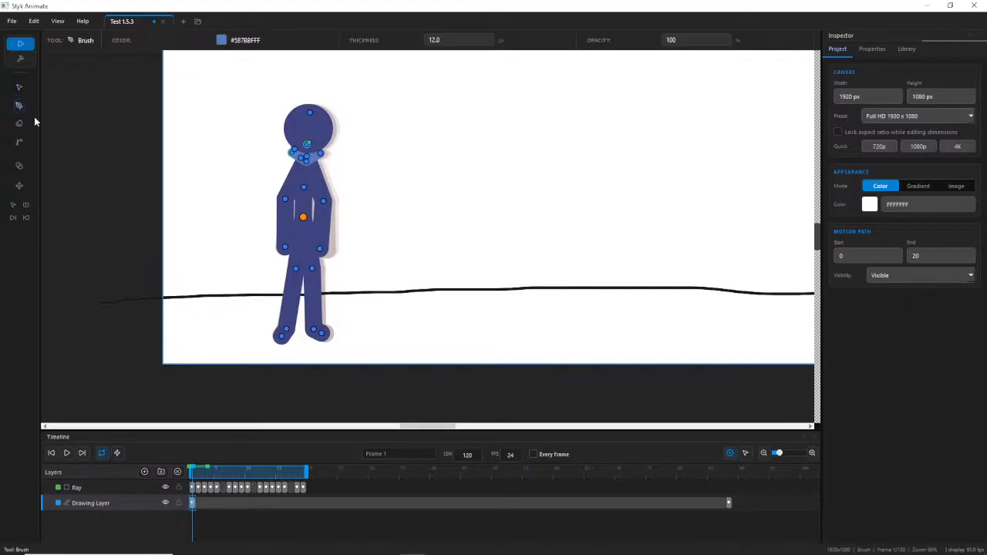
{"action": "left_click_drag", "start_coordinate": [245, 127], "coordinate": [205, 298]}
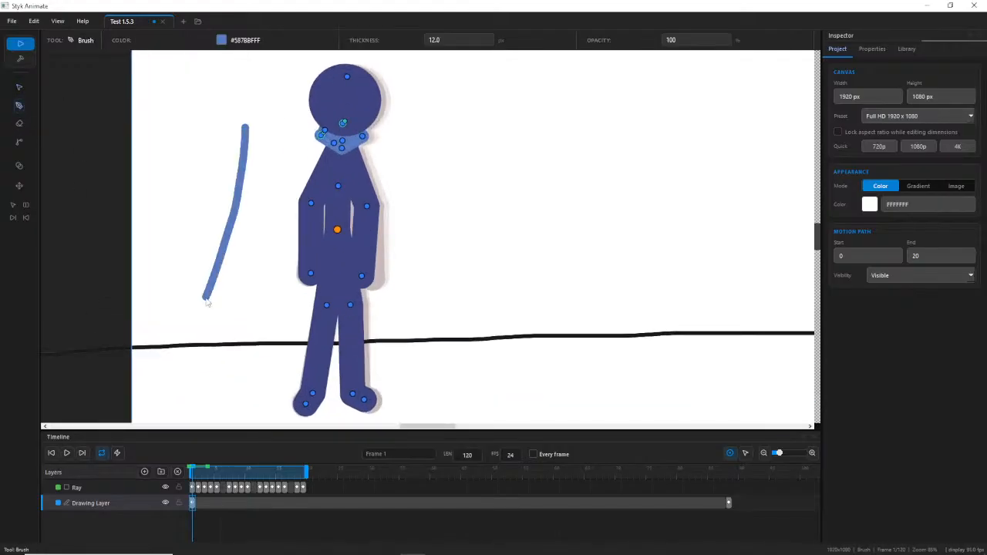
Try to box-select the curved blue stroke beside the figure with the Select tool.
{"action": "left_click", "coordinate": [19, 86]}
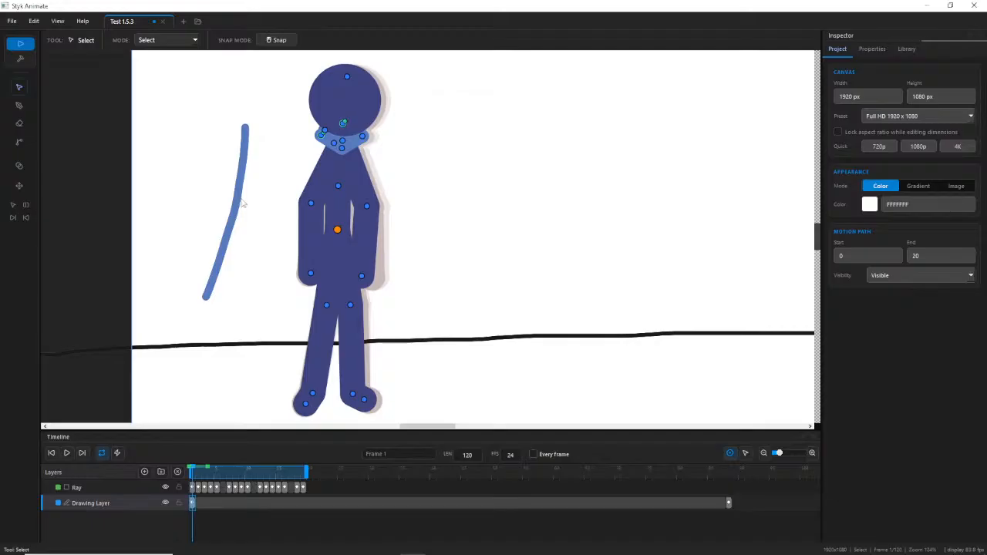
{"action": "scroll", "coordinate": [248, 115], "scroll_direction": "up", "scroll_amount": 5}
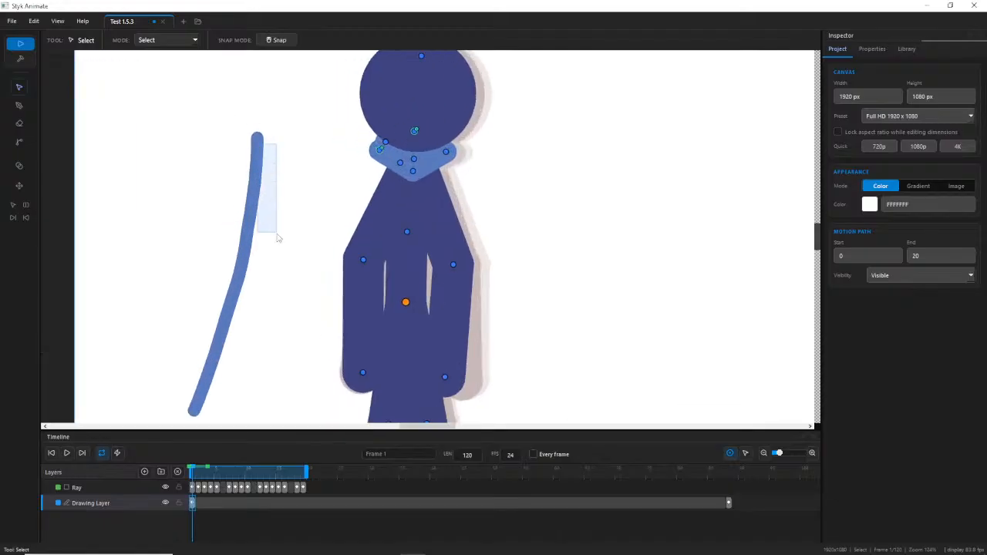
{"action": "scroll", "coordinate": [176, 331], "scroll_direction": "down", "scroll_amount": 3}
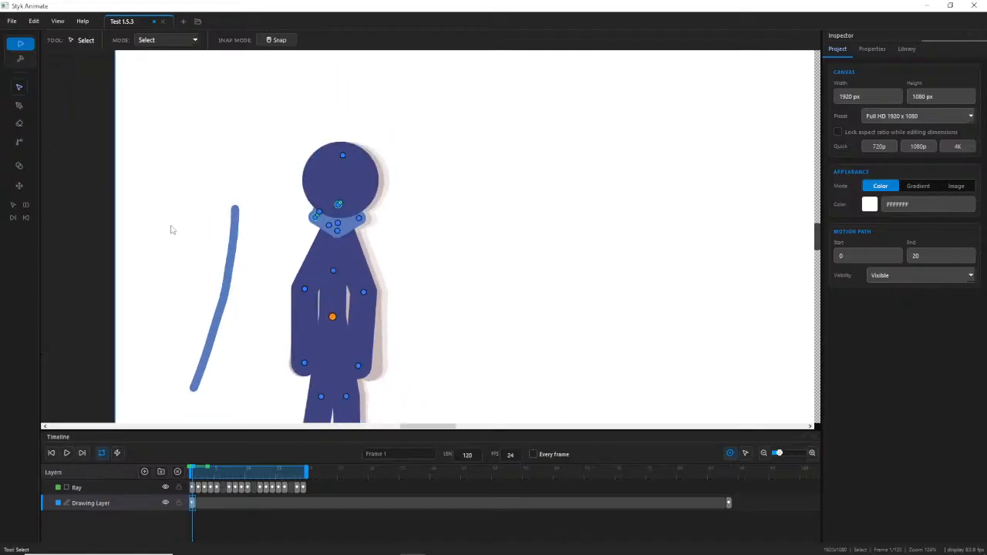
{"action": "scroll", "coordinate": [219, 255], "scroll_direction": "up", "scroll_amount": 1}
{"action": "scroll", "coordinate": [241, 235], "scroll_direction": "up", "scroll_amount": 1}
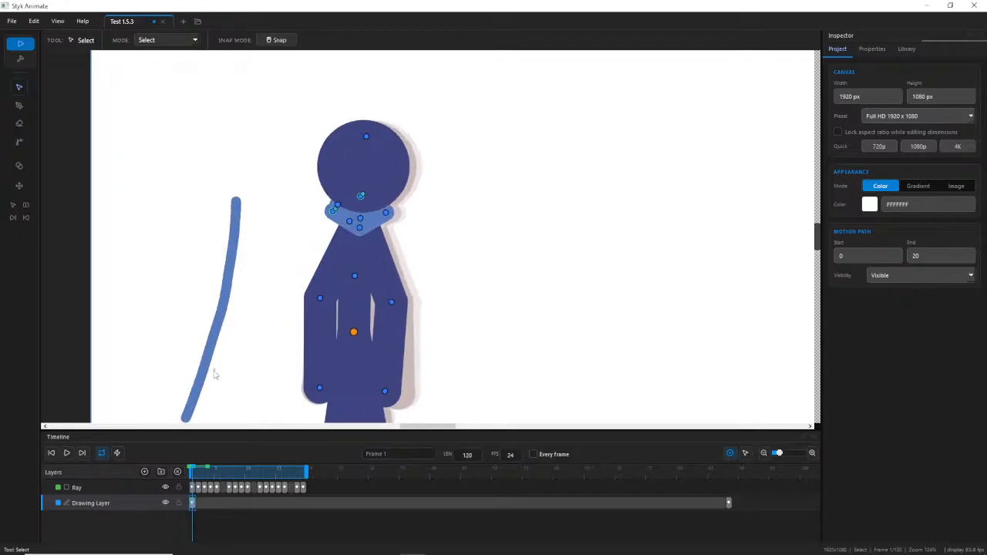
{"action": "scroll", "coordinate": [203, 399], "scroll_direction": "down", "scroll_amount": 4}
{"action": "left_click_drag", "start_coordinate": [203, 399], "coordinate": [211, 274]}
{"action": "scroll", "coordinate": [210, 273], "scroll_direction": "up", "scroll_amount": 5}
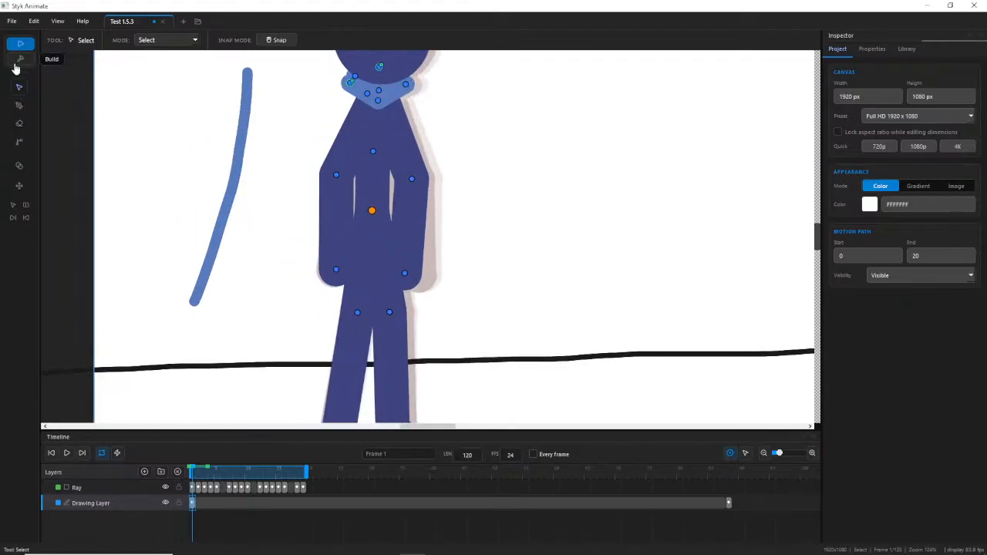
Activate the Motion Path tool and display the Drawing Layer's brush and eraser properties.
{"action": "left_click", "coordinate": [19, 186]}
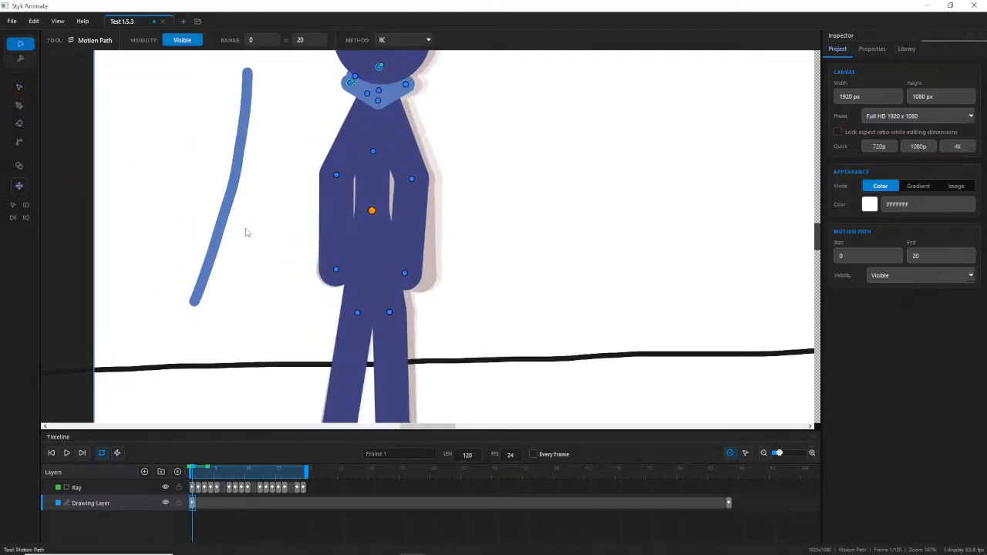
{"action": "scroll", "coordinate": [246, 232], "scroll_direction": "down", "scroll_amount": 3}
{"action": "scroll", "coordinate": [229, 136], "scroll_direction": "up", "scroll_amount": 3}
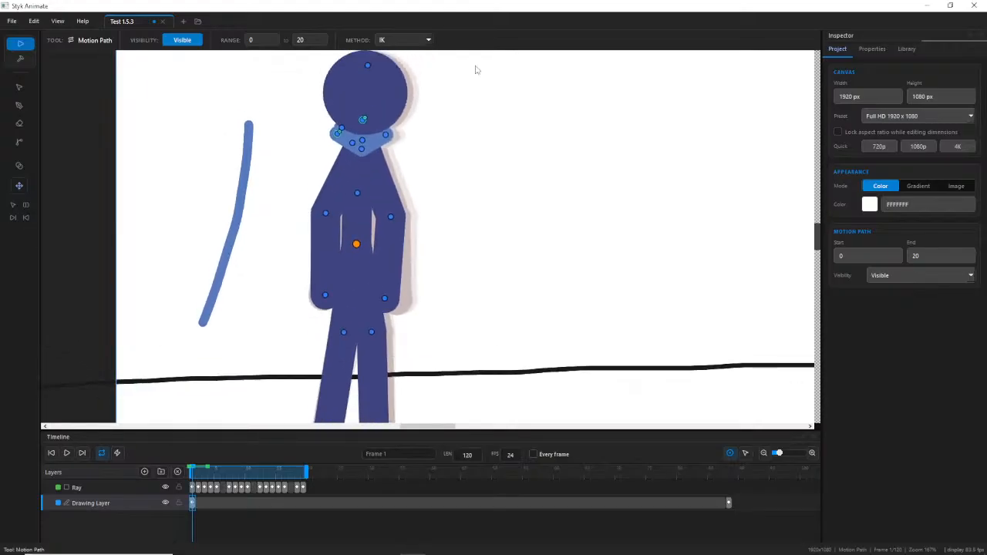
{"action": "left_click", "coordinate": [871, 50]}
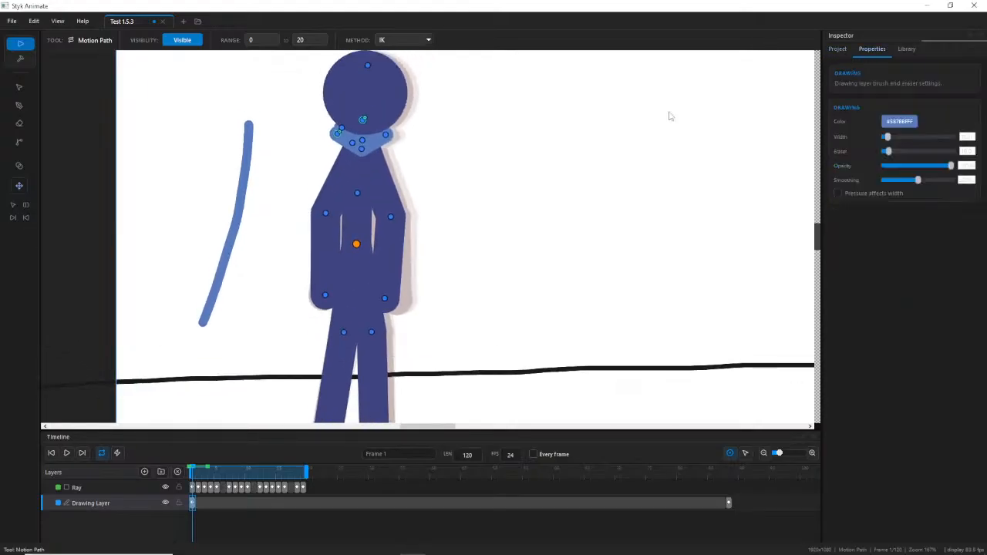
Try the Select tool's Stretch and Edit modes, and return the mode to Select.
{"action": "left_click", "coordinate": [19, 87]}
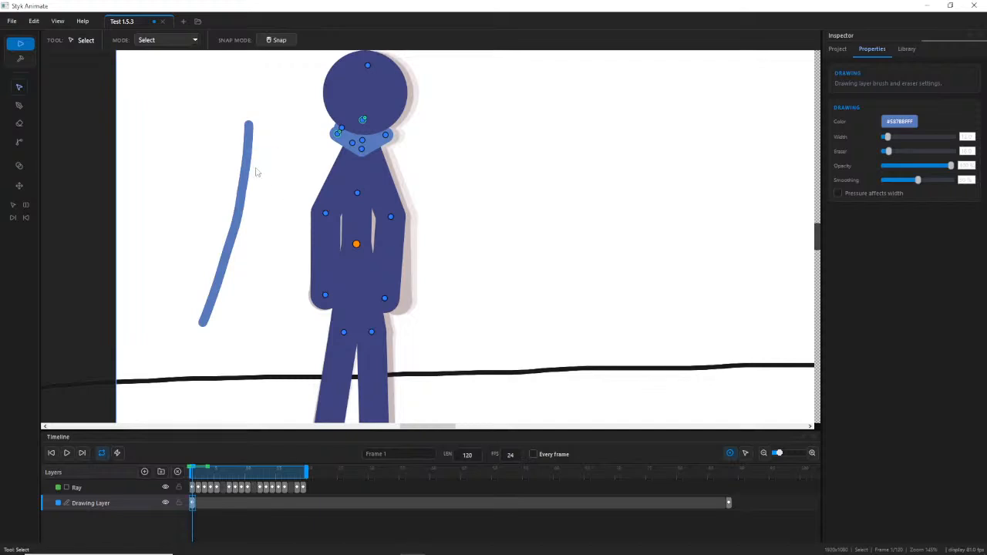
{"action": "left_click", "coordinate": [194, 41]}
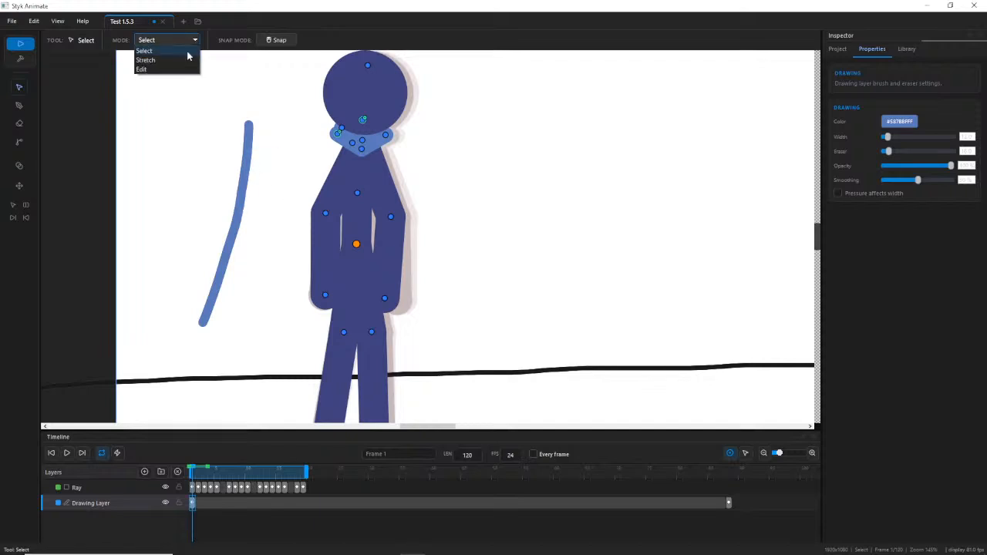
{"action": "left_click", "coordinate": [187, 57]}
{"action": "left_click", "coordinate": [183, 42]}
{"action": "left_click", "coordinate": [172, 41]}
{"action": "left_click", "coordinate": [172, 42]}
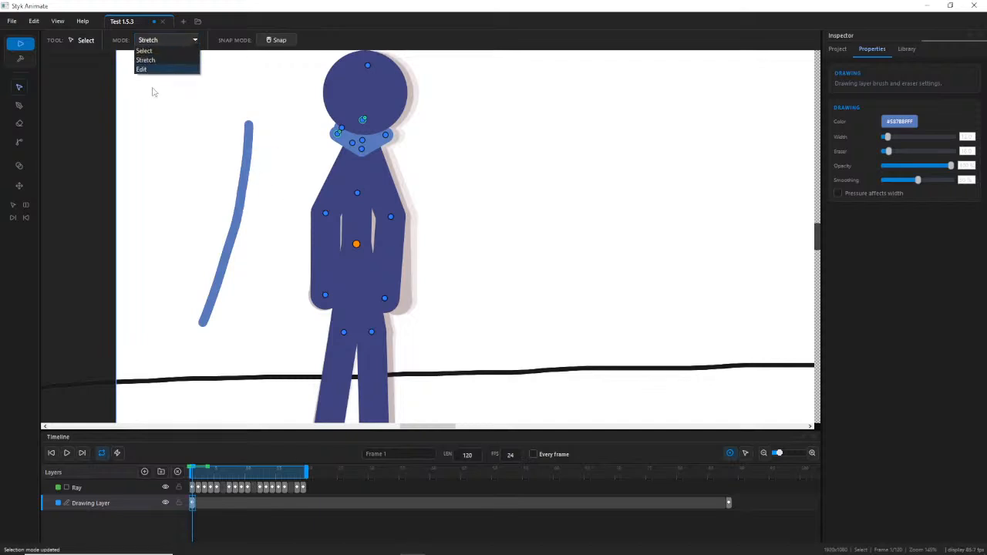
{"action": "left_click", "coordinate": [154, 76]}
{"action": "left_click", "coordinate": [159, 42]}
{"action": "left_click", "coordinate": [161, 51]}
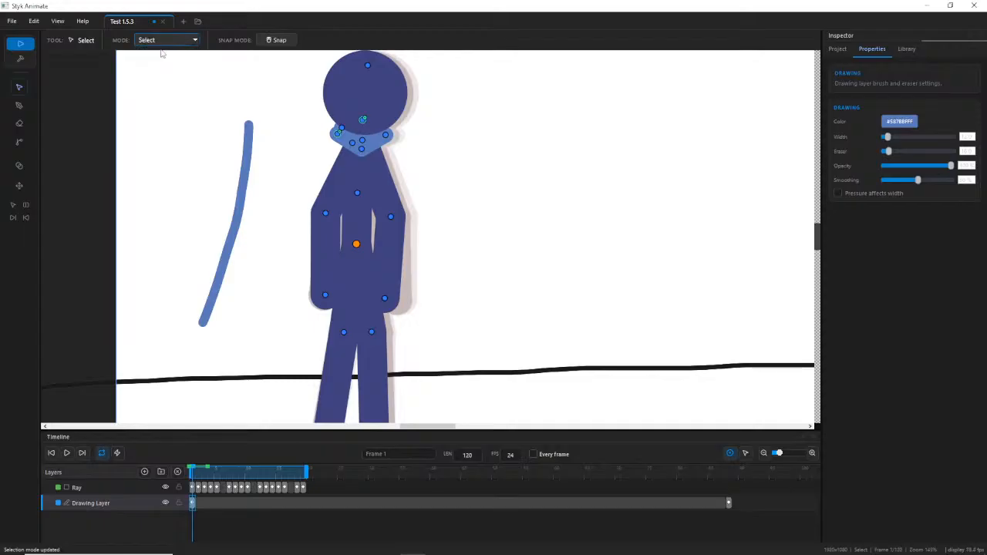
Hide and reshow the Drawing Layer, and try again to box-select its blue stroke on the first keyframe.
{"action": "left_click", "coordinate": [193, 504]}
{"action": "left_click", "coordinate": [168, 501]}
{"action": "left_click", "coordinate": [167, 501]}
{"action": "mouse_move", "coordinate": [174, 233]}
{"action": "left_mouse_down"}
{"action": "mouse_move", "coordinate": [205, 267]}
{"action": "mouse_move", "coordinate": [215, 262]}
{"action": "left_mouse_up"}
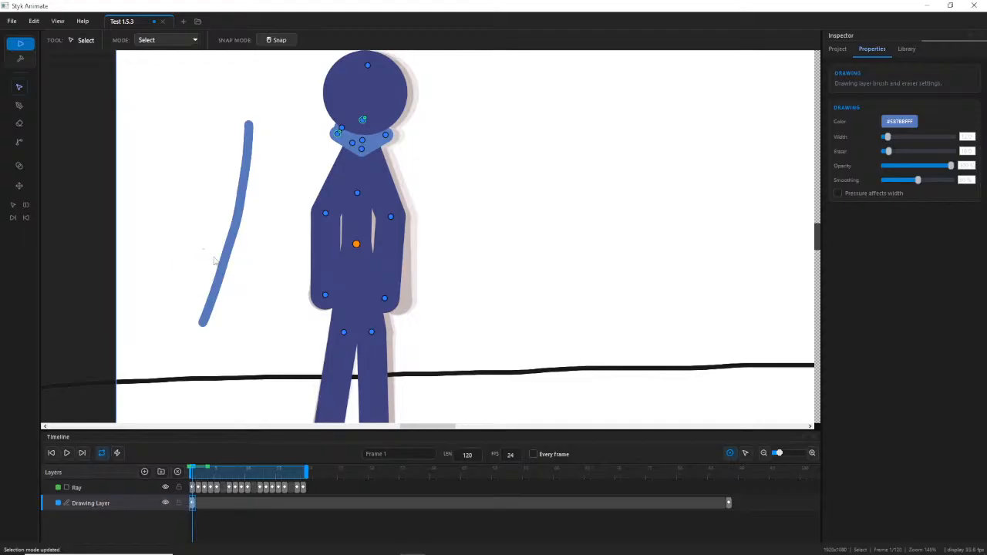
Cut the curved blue stroke into separate dashes with the 16 px Eraser.
{"action": "left_click", "coordinate": [20, 89]}
{"action": "left_click", "coordinate": [17, 123]}
{"action": "mouse_move", "coordinate": [198, 172]}
{"action": "left_mouse_down"}
{"action": "mouse_move", "coordinate": [291, 215]}
{"action": "mouse_move", "coordinate": [276, 211]}
{"action": "mouse_move", "coordinate": [214, 277]}
{"action": "mouse_move", "coordinate": [237, 286]}
{"action": "left_mouse_up"}
{"action": "scroll", "coordinate": [224, 253], "scroll_direction": "down", "scroll_amount": 3}
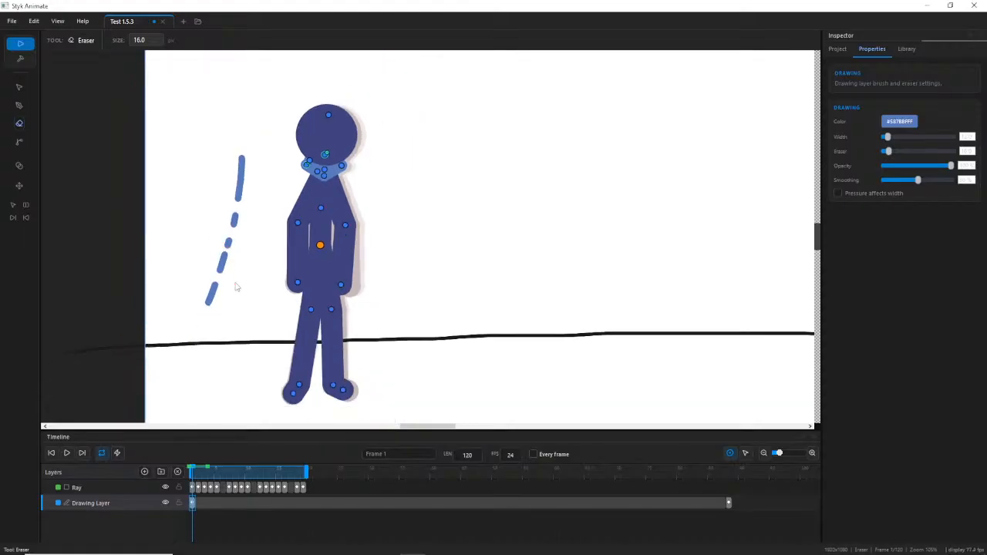
Try to box-select the dashes of the erased stroke with the Select tool.
{"action": "scroll", "coordinate": [225, 283], "scroll_direction": "up", "scroll_amount": 2}
{"action": "left_click", "coordinate": [19, 87]}
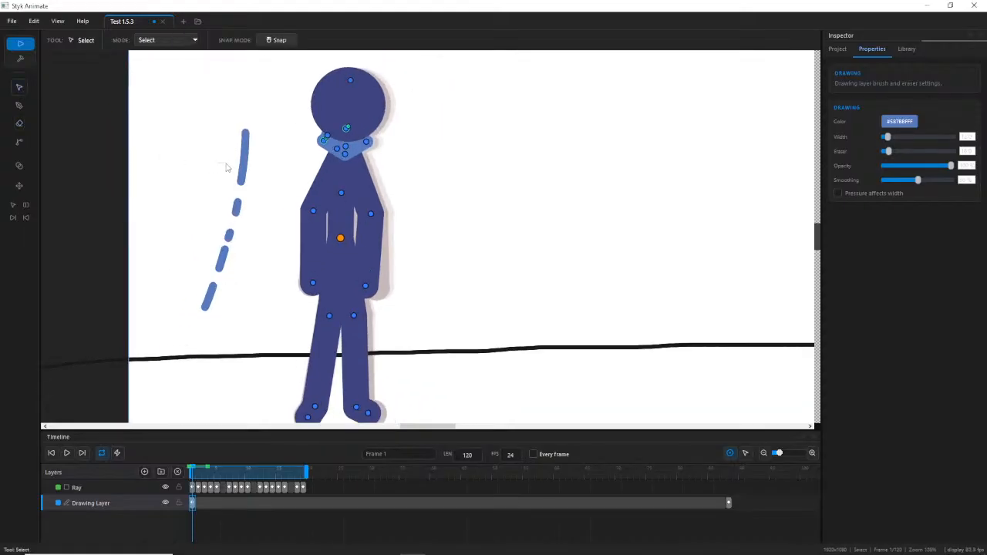
{"action": "mouse_move", "coordinate": [232, 123]}
{"action": "left_mouse_down"}
{"action": "mouse_move", "coordinate": [211, 316]}
{"action": "mouse_move", "coordinate": [194, 338]}
{"action": "left_mouse_up"}
{"action": "scroll", "coordinate": [211, 147], "scroll_direction": "up", "scroll_amount": 3}
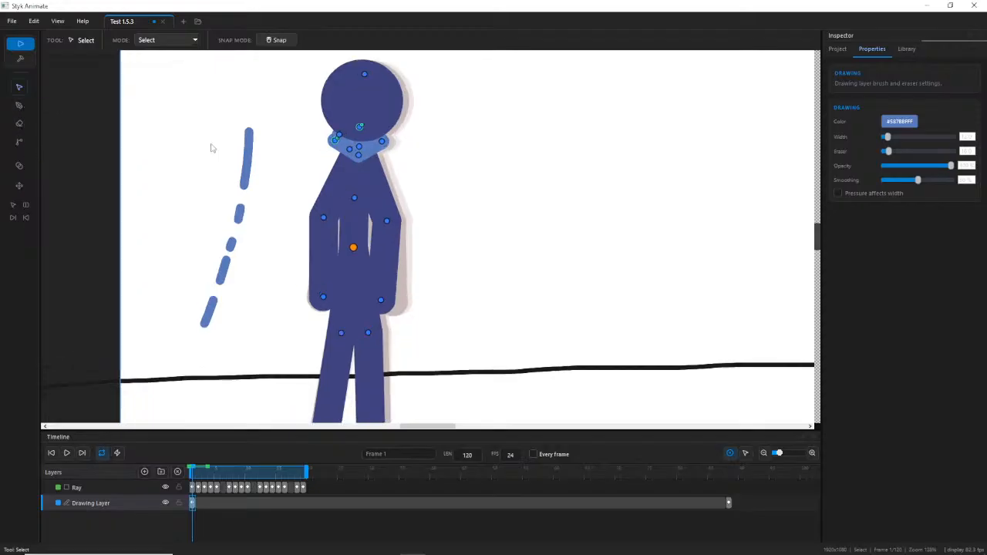
{"action": "left_click", "coordinate": [19, 105]}
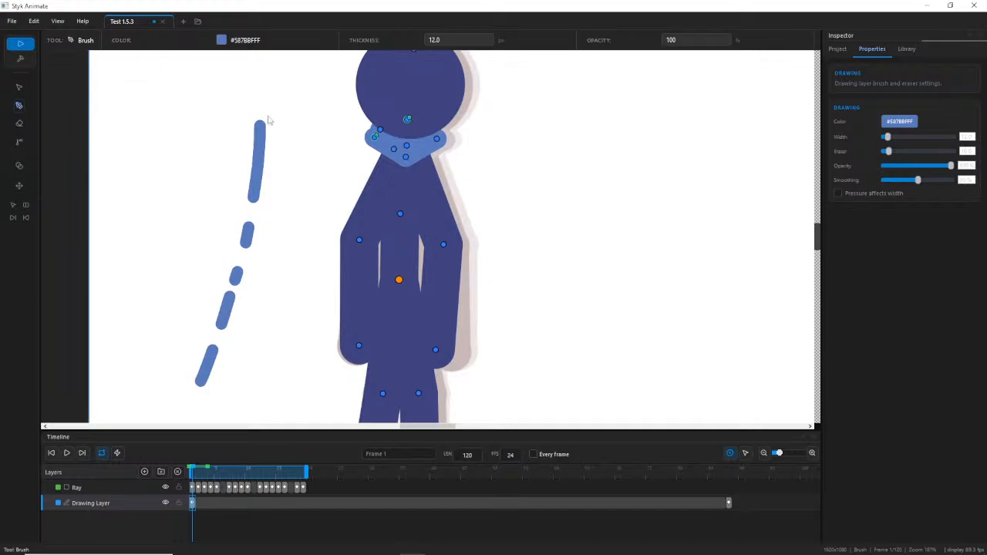
{"action": "scroll", "coordinate": [268, 120], "scroll_direction": "down", "scroll_amount": 6}
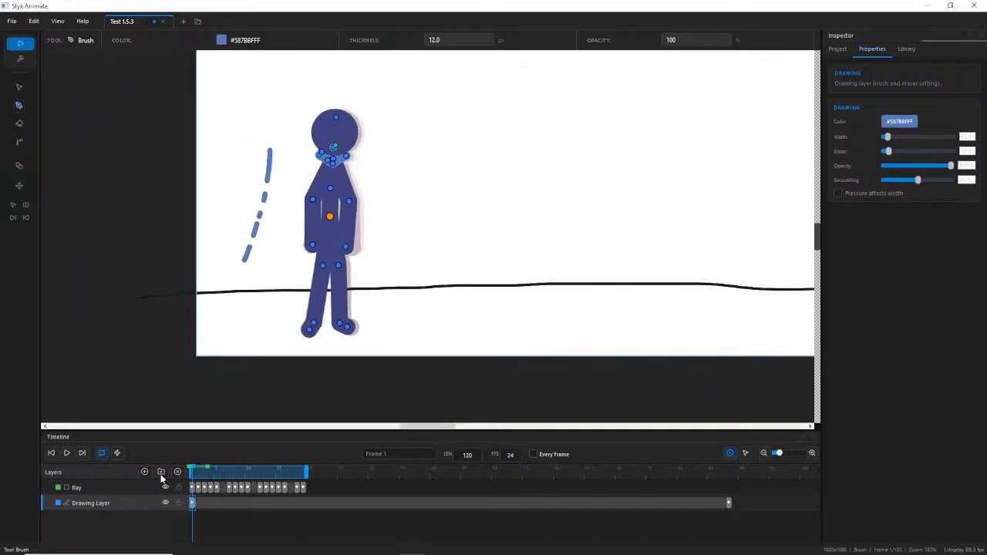
{"action": "scroll", "coordinate": [424, 139], "scroll_direction": "up", "scroll_amount": 4}
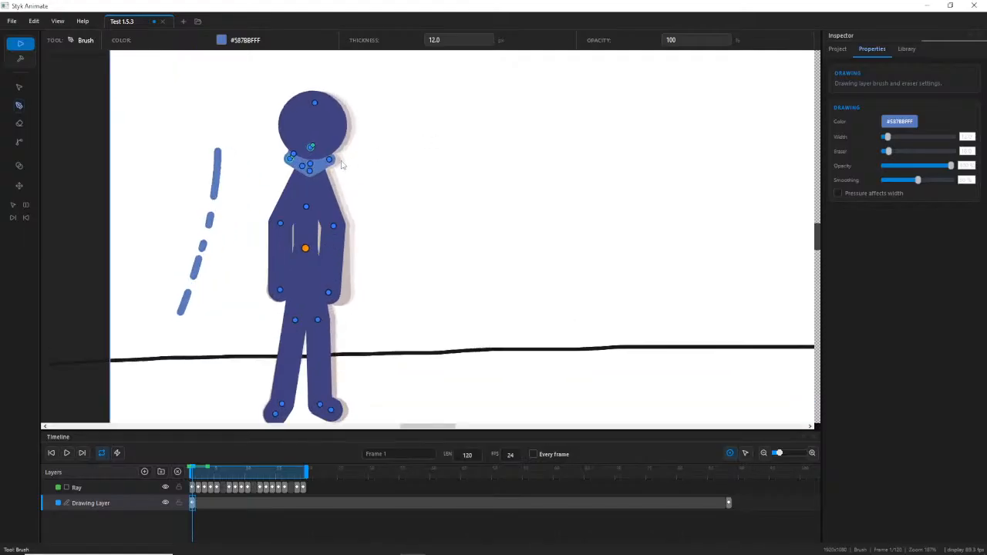
{"action": "scroll", "coordinate": [357, 181], "scroll_direction": "down", "scroll_amount": 6}
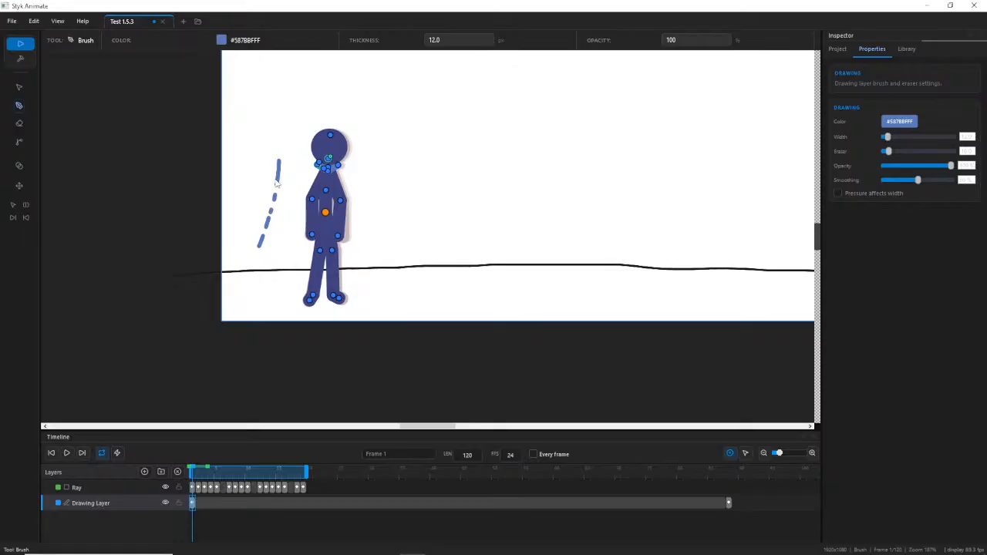
{"action": "scroll", "coordinate": [305, 170], "scroll_direction": "up", "scroll_amount": 3}
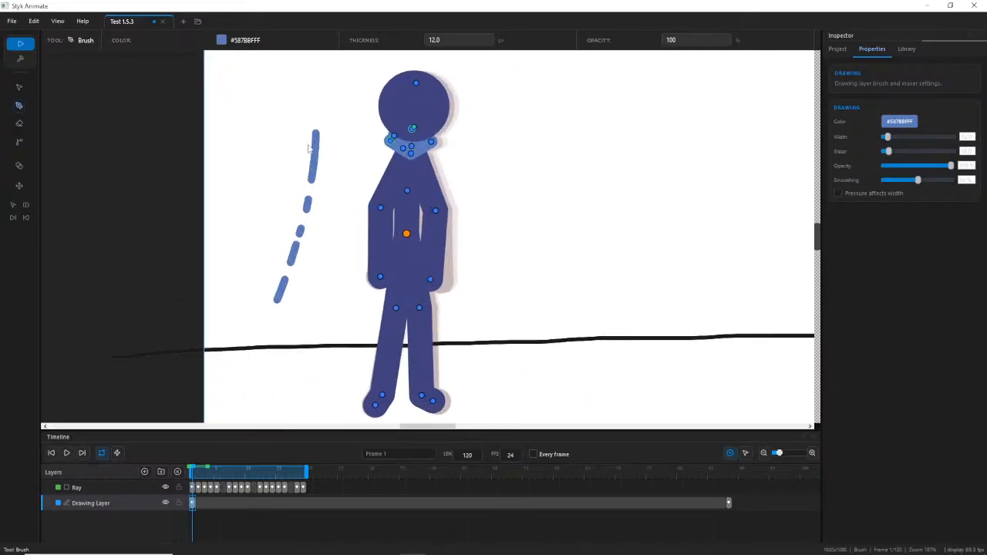
{"action": "scroll", "coordinate": [308, 148], "scroll_direction": "up", "scroll_amount": 2}
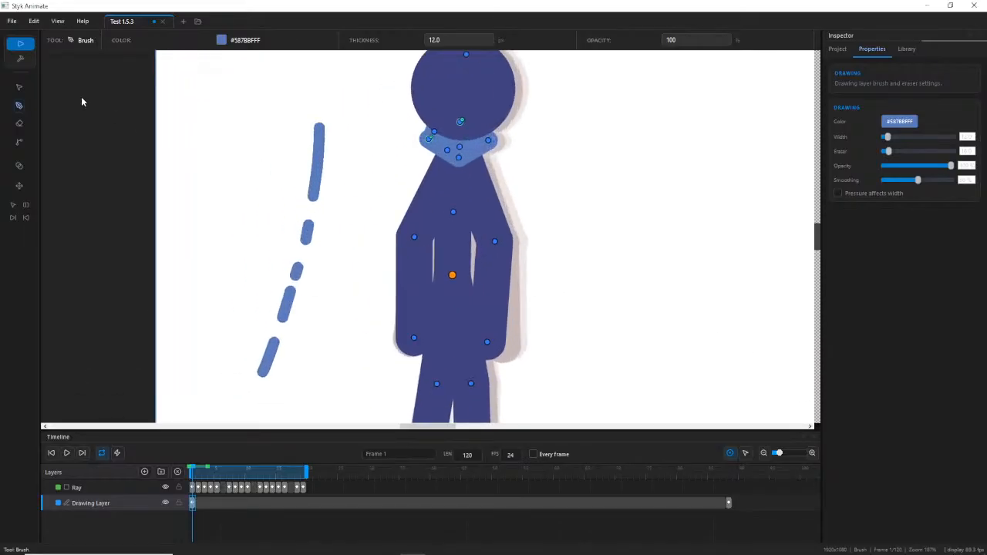
Try several selection boxes of different sizes around the blue dashes on frame 1.
{"action": "left_click", "coordinate": [20, 86]}
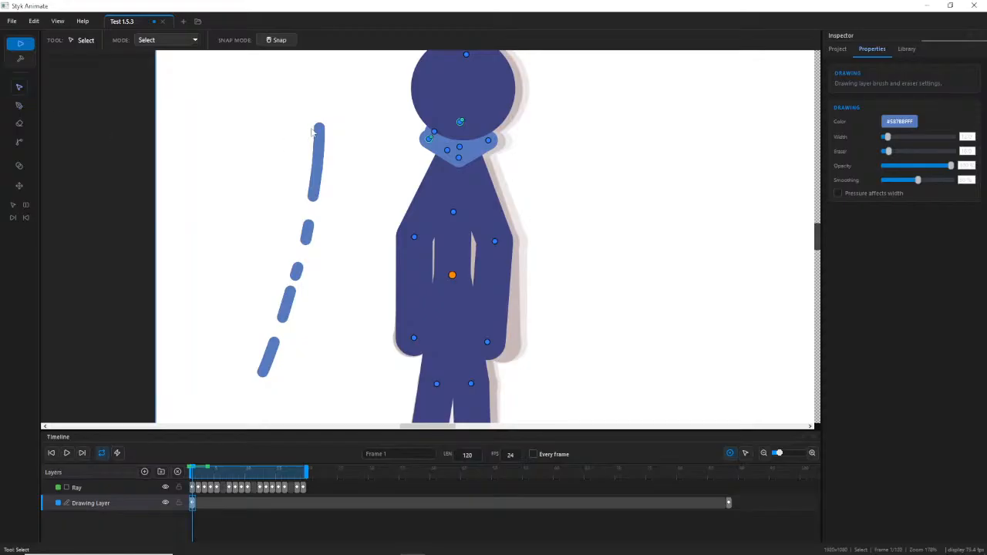
{"action": "mouse_move", "coordinate": [306, 119]}
{"action": "left_mouse_down"}
{"action": "mouse_move", "coordinate": [325, 260]}
{"action": "mouse_move", "coordinate": [317, 310]}
{"action": "left_mouse_up"}
{"action": "left_click_drag", "start_coordinate": [296, 149], "coordinate": [321, 370]}
{"action": "left_click_drag", "start_coordinate": [220, 167], "coordinate": [361, 473]}
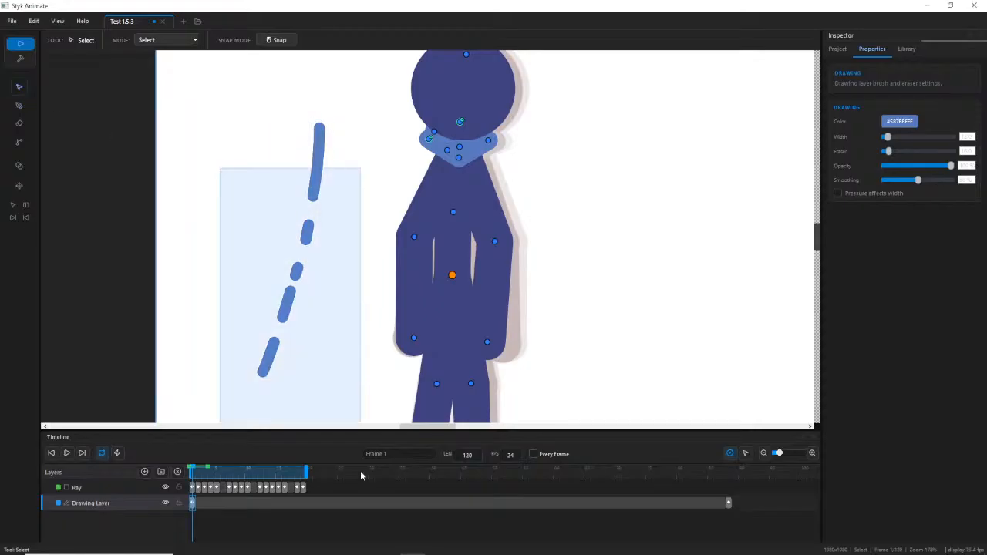
{"action": "left_click", "coordinate": [357, 467]}
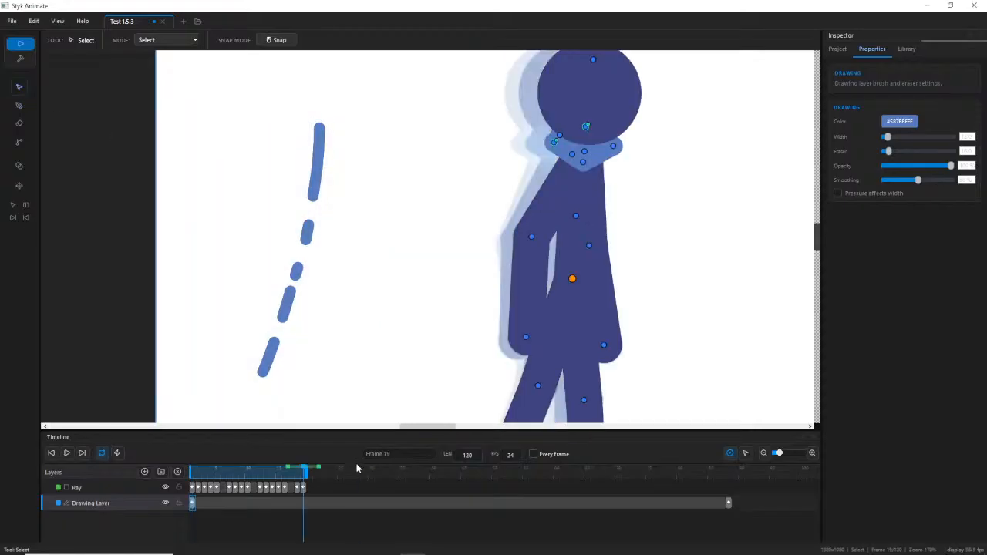
Go to frame 2 on the Drawing Layer and try to box-select the blue dashes there.
{"action": "left_click", "coordinate": [195, 503]}
{"action": "left_click_drag", "start_coordinate": [262, 173], "coordinate": [348, 351]}
{"action": "scroll", "coordinate": [341, 347], "scroll_direction": "down", "scroll_amount": 5}
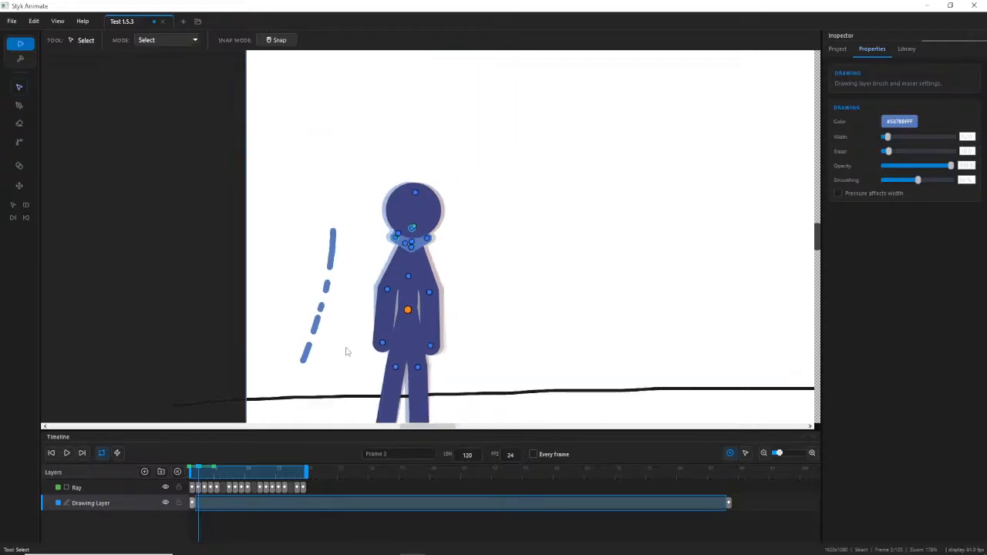
{"action": "scroll", "coordinate": [304, 312], "scroll_direction": "up", "scroll_amount": 5}
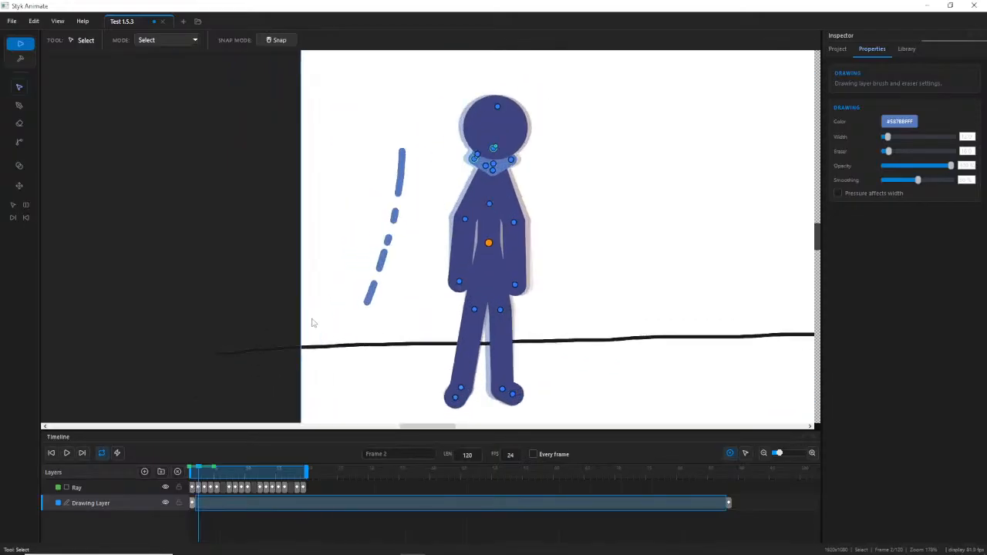
{"action": "mouse_move", "coordinate": [411, 102]}
{"action": "left_mouse_down"}
{"action": "mouse_move", "coordinate": [332, 378]}
{"action": "mouse_move", "coordinate": [314, 402]}
{"action": "left_mouse_up"}
{"action": "scroll", "coordinate": [301, 215], "scroll_direction": "up", "scroll_amount": 2}
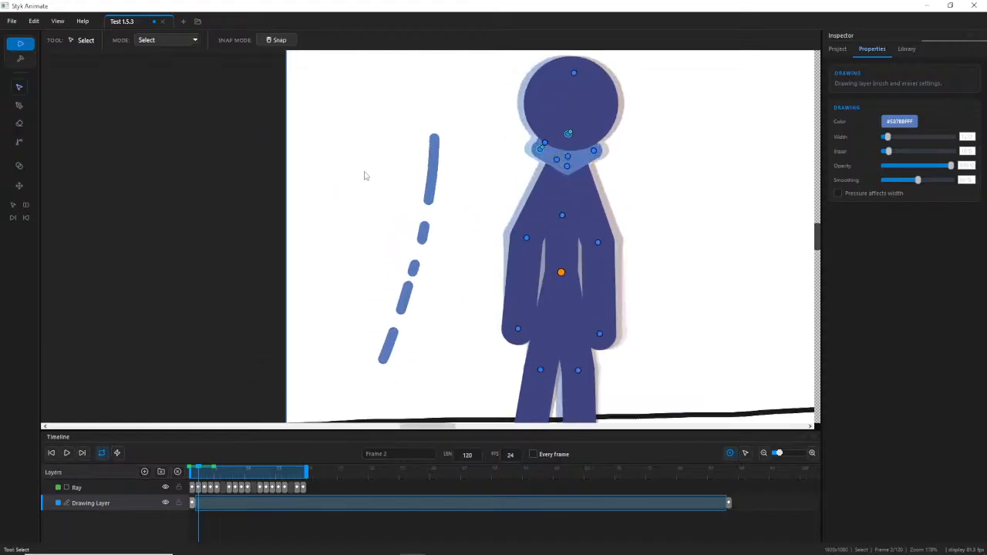
{"action": "scroll", "coordinate": [332, 116], "scroll_direction": "down", "scroll_amount": 3}
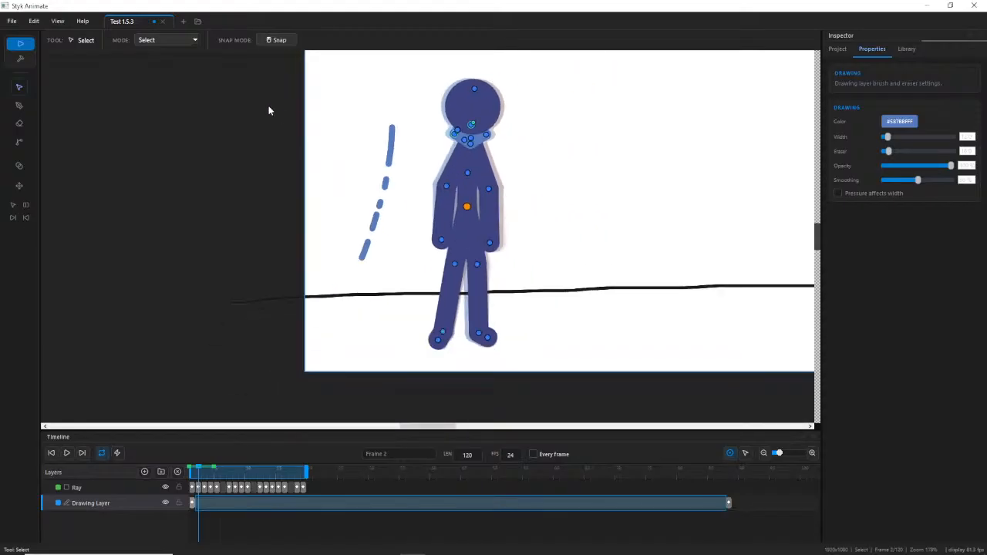
Return to the Drawing Layer's keyframe on frame 1 and try to box-select the blue dashes beside the figure.
{"action": "left_click", "coordinate": [192, 508]}
{"action": "mouse_move", "coordinate": [326, 83]}
{"action": "left_mouse_down"}
{"action": "mouse_move", "coordinate": [375, 275]}
{"action": "mouse_move", "coordinate": [401, 316]}
{"action": "left_mouse_up"}
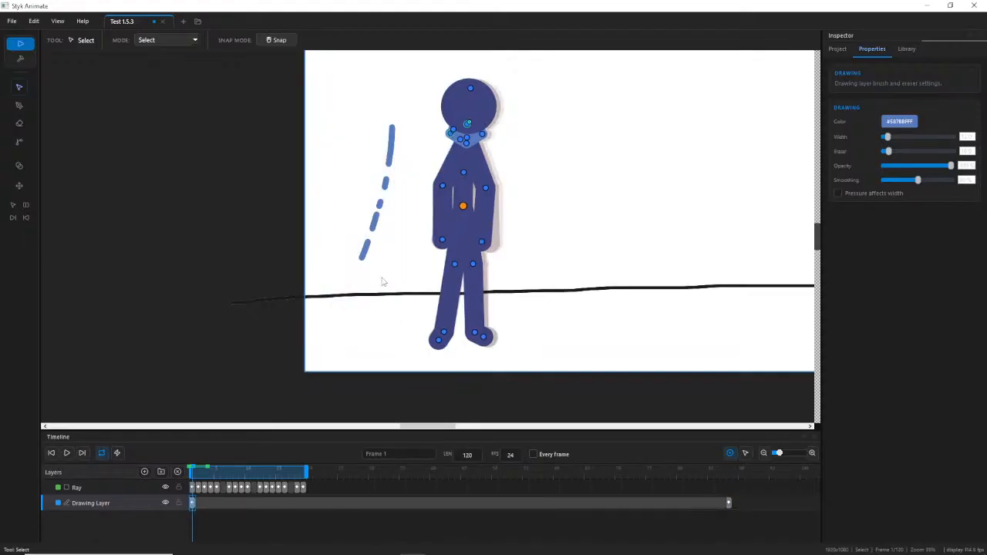
{"action": "scroll", "coordinate": [363, 205], "scroll_direction": "up", "scroll_amount": 3}
{"action": "scroll", "coordinate": [469, 143], "scroll_direction": "down", "scroll_amount": 2}
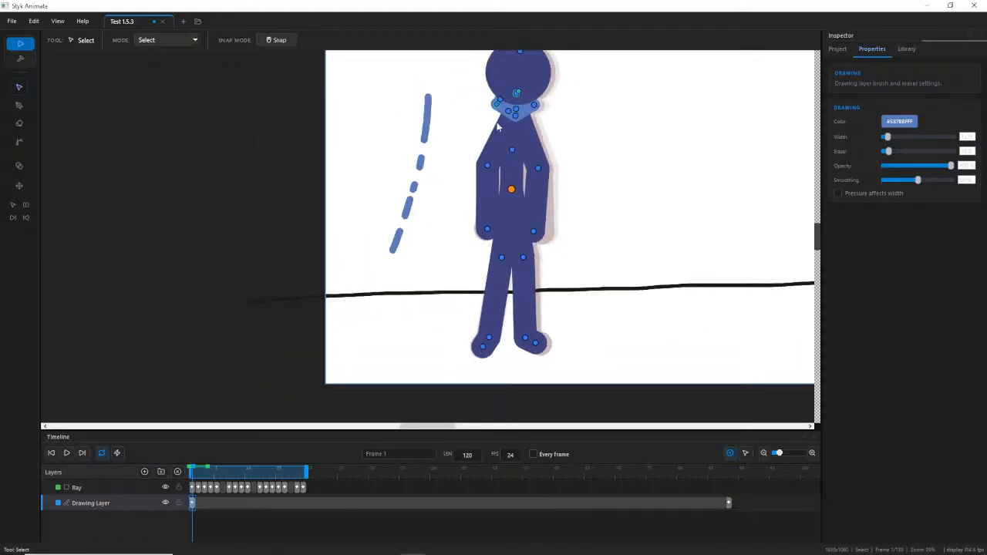
Examine the figure's scarf and the blue dashes beside it up close.
{"action": "scroll", "coordinate": [609, 72], "scroll_direction": "up", "scroll_amount": 5}
{"action": "scroll", "coordinate": [472, 228], "scroll_direction": "up", "scroll_amount": 1}
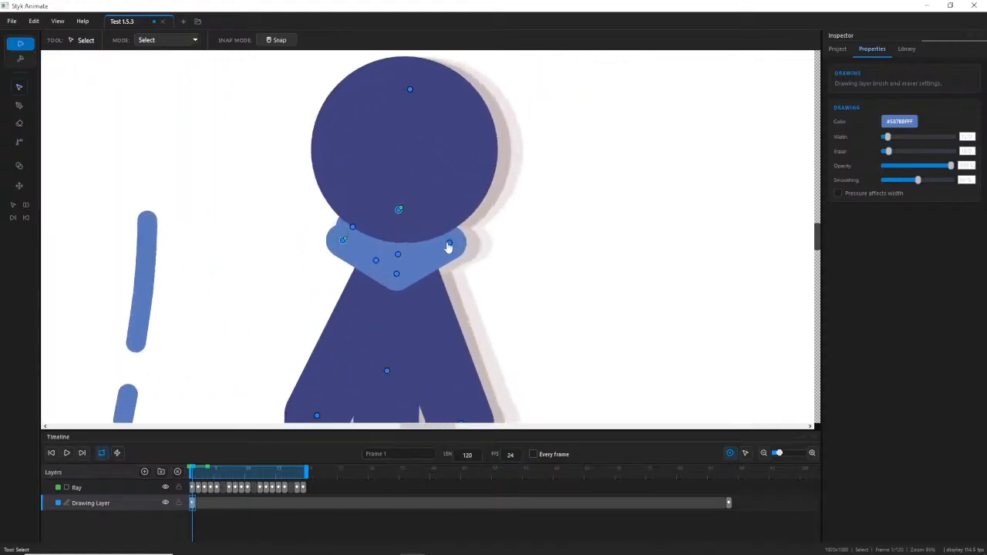
{"action": "scroll", "coordinate": [459, 250], "scroll_direction": "up", "scroll_amount": 1}
{"action": "scroll", "coordinate": [459, 250], "scroll_direction": "down", "scroll_amount": 4}
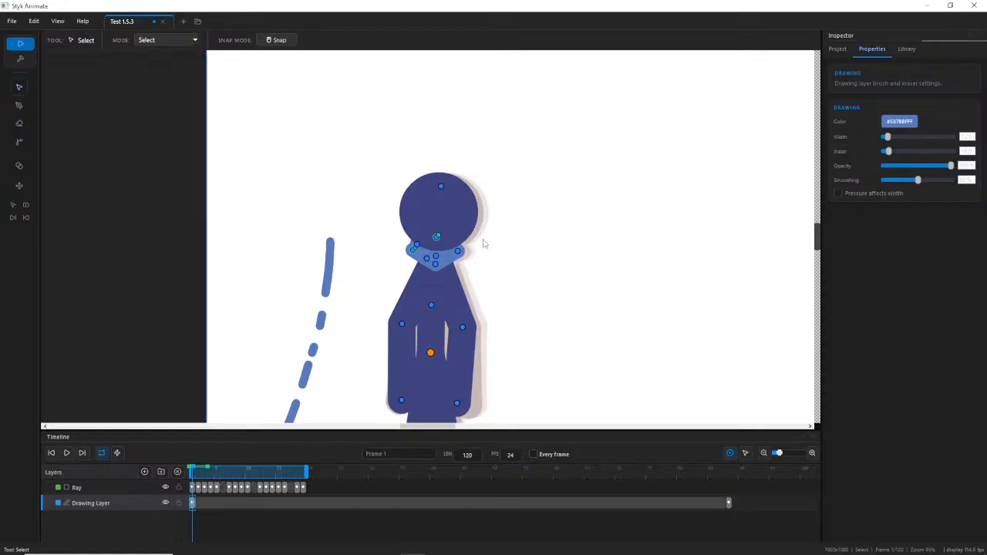
{"action": "scroll", "coordinate": [478, 249], "scroll_direction": "up", "scroll_amount": 3}
{"action": "scroll", "coordinate": [481, 252], "scroll_direction": "up", "scroll_amount": 2}
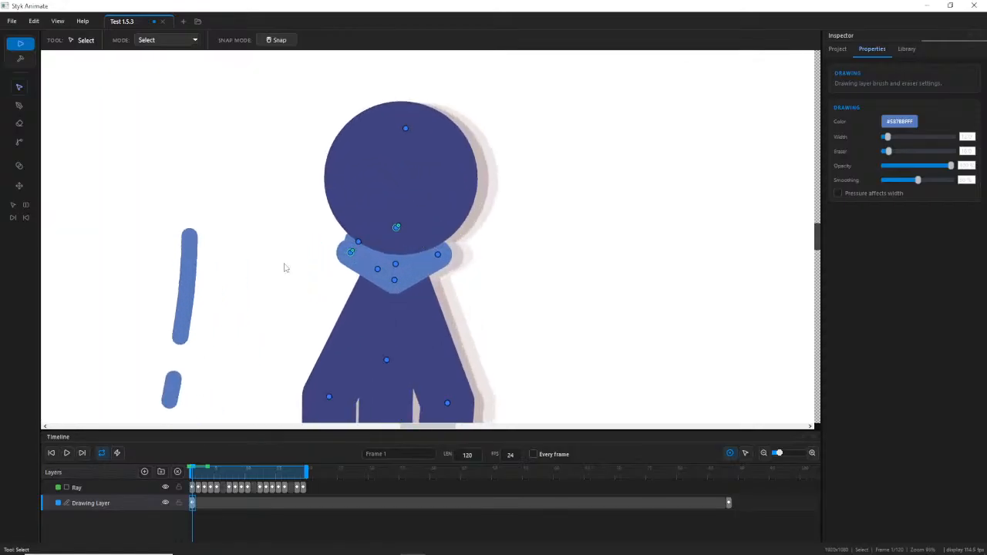
{"action": "left_click_drag", "start_coordinate": [276, 298], "coordinate": [437, 101]}
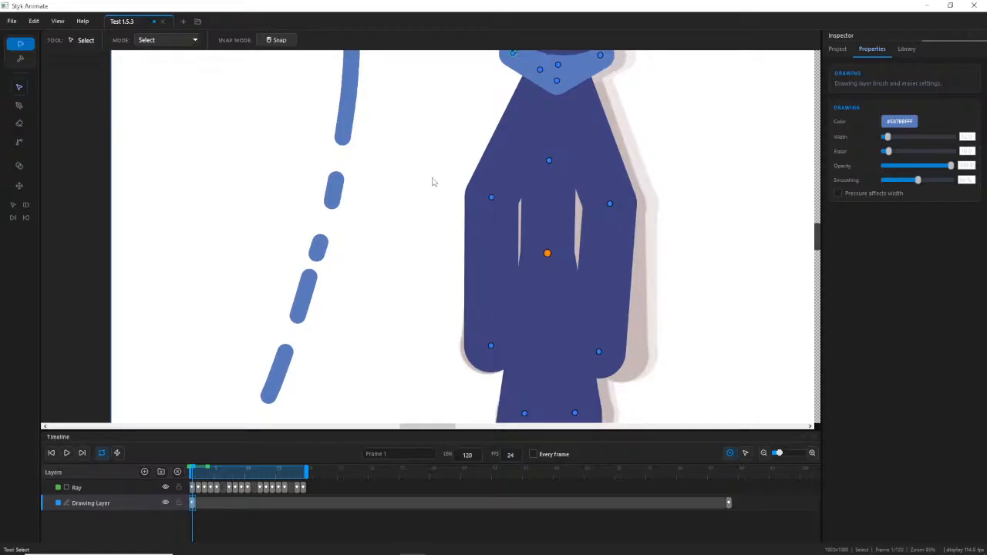
{"action": "scroll", "coordinate": [433, 181], "scroll_direction": "down", "scroll_amount": 3}
{"action": "scroll", "coordinate": [326, 155], "scroll_direction": "up", "scroll_amount": 3}
{"action": "left_click_drag", "start_coordinate": [384, 106], "coordinate": [368, 131]}
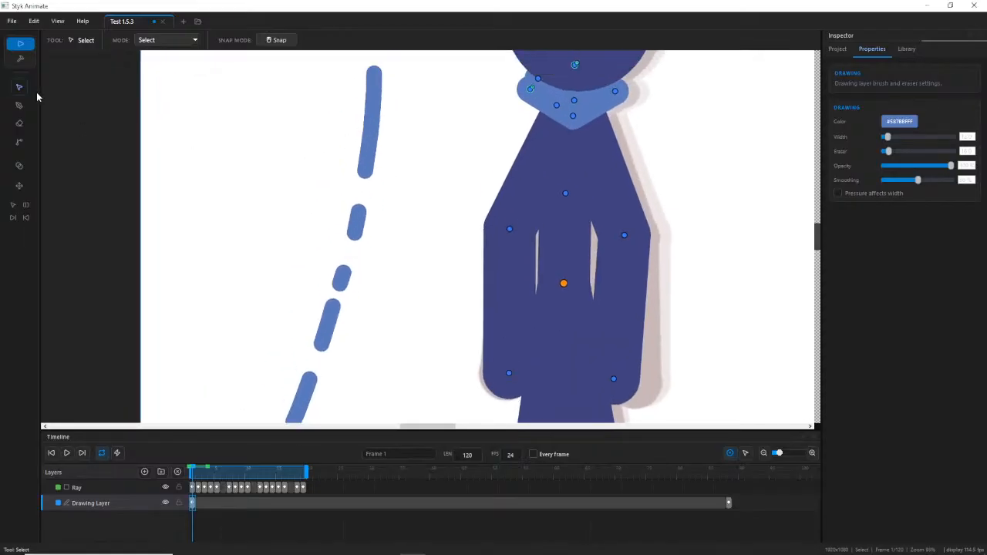
{"action": "scroll", "coordinate": [260, 121], "scroll_direction": "down", "scroll_amount": 4}
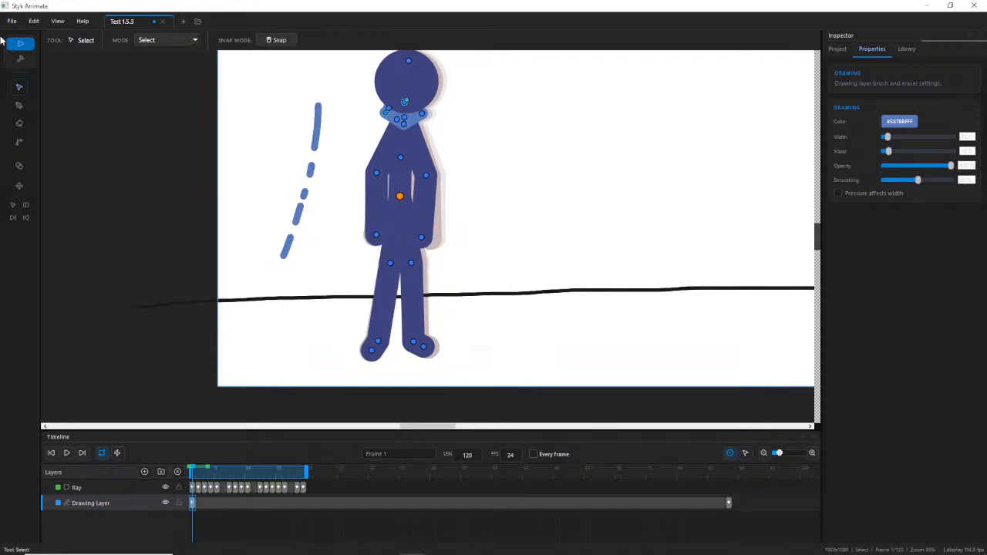
Erase more pieces of the blue dashes beside the figure with the 16 px Eraser.
{"action": "left_click", "coordinate": [19, 123]}
{"action": "left_click_drag", "start_coordinate": [343, 94], "coordinate": [262, 254]}
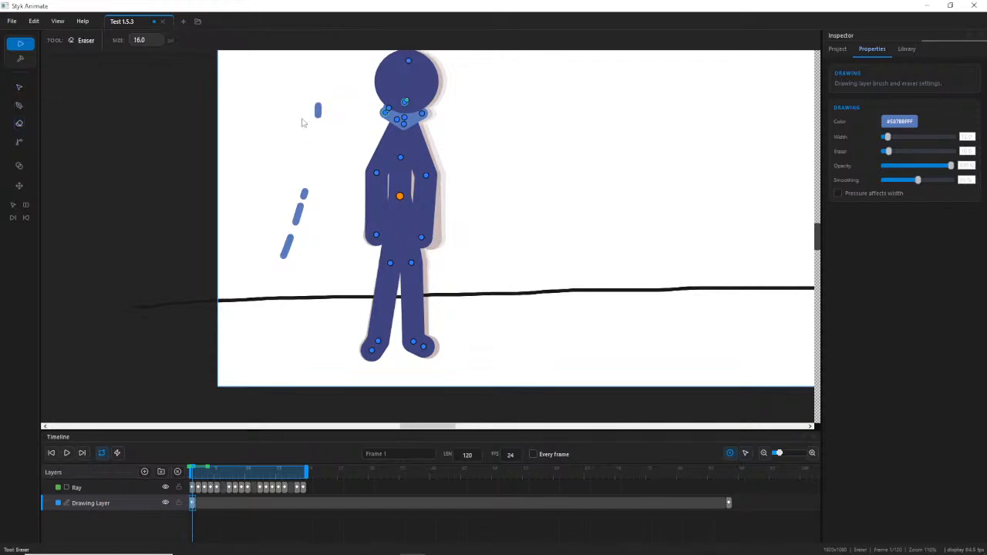
{"action": "mouse_move", "coordinate": [303, 122]}
{"action": "left_mouse_down"}
{"action": "mouse_move", "coordinate": [241, 332]}
{"action": "mouse_move", "coordinate": [290, 242]}
{"action": "left_mouse_up"}
Undo the eraser strokes and remove the rest of the blue stroke beside the figure.
{"action": "key", "text": "ctrl+z"}
{"action": "key", "text": "ctrl+z"}
{"action": "key", "text": "ctrl+z"}
{"action": "mouse_move", "coordinate": [319, 147]}
{"action": "left_mouse_down"}
{"action": "mouse_move", "coordinate": [320, 91]}
{"action": "mouse_move", "coordinate": [264, 242]}
{"action": "mouse_move", "coordinate": [283, 264]}
{"action": "mouse_move", "coordinate": [310, 198]}
{"action": "mouse_move", "coordinate": [309, 176]}
{"action": "mouse_move", "coordinate": [274, 265]}
{"action": "mouse_move", "coordinate": [307, 186]}
{"action": "left_mouse_up"}
{"action": "left_click_drag", "start_coordinate": [298, 214], "coordinate": [290, 228]}
{"action": "scroll", "coordinate": [309, 194], "scroll_direction": "down", "scroll_amount": 1}
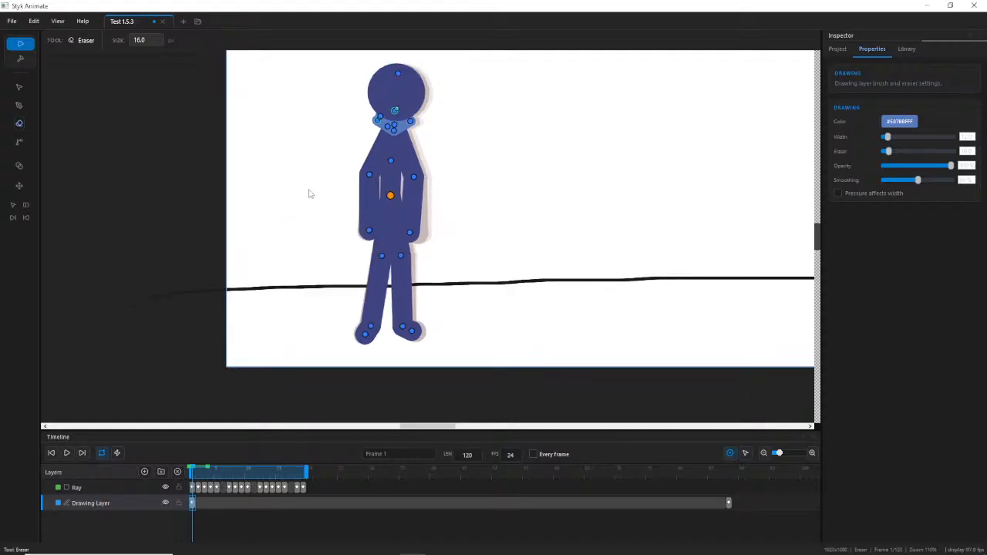
{"action": "scroll", "coordinate": [309, 194], "scroll_direction": "up", "scroll_amount": 2}
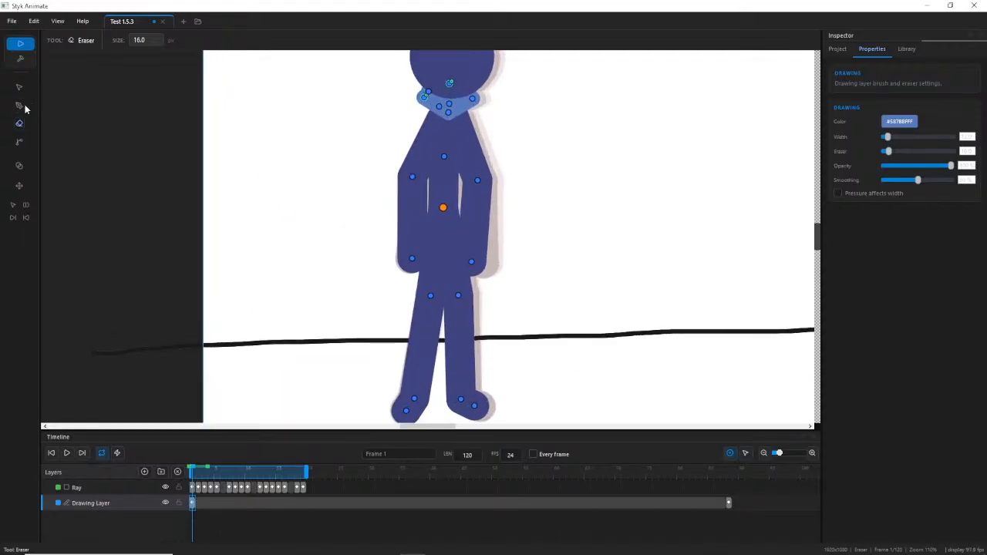
Outline a long scarf tail from the figure's neck down past the ground line with the 12 px Brush in #587BBFFF.
{"action": "left_click", "coordinate": [20, 105]}
{"action": "scroll", "coordinate": [361, 189], "scroll_direction": "up", "scroll_amount": 2}
{"action": "mouse_move", "coordinate": [449, 83]}
{"action": "left_mouse_down"}
{"action": "mouse_move", "coordinate": [412, 159]}
{"action": "mouse_move", "coordinate": [352, 394]}
{"action": "mouse_move", "coordinate": [373, 393]}
{"action": "mouse_move", "coordinate": [421, 109]}
{"action": "mouse_move", "coordinate": [444, 91]}
{"action": "left_mouse_up"}
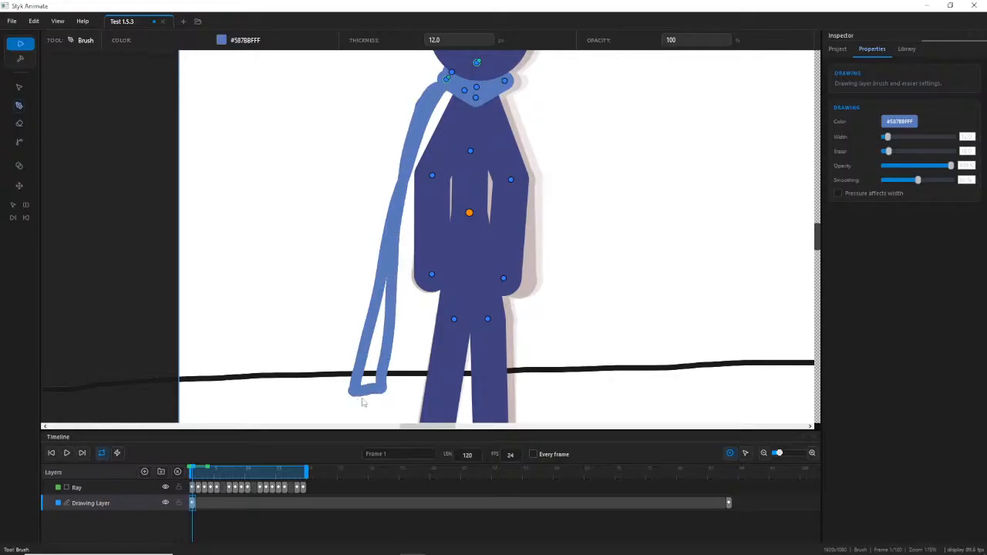
{"action": "scroll", "coordinate": [368, 332], "scroll_direction": "down", "scroll_amount": 2}
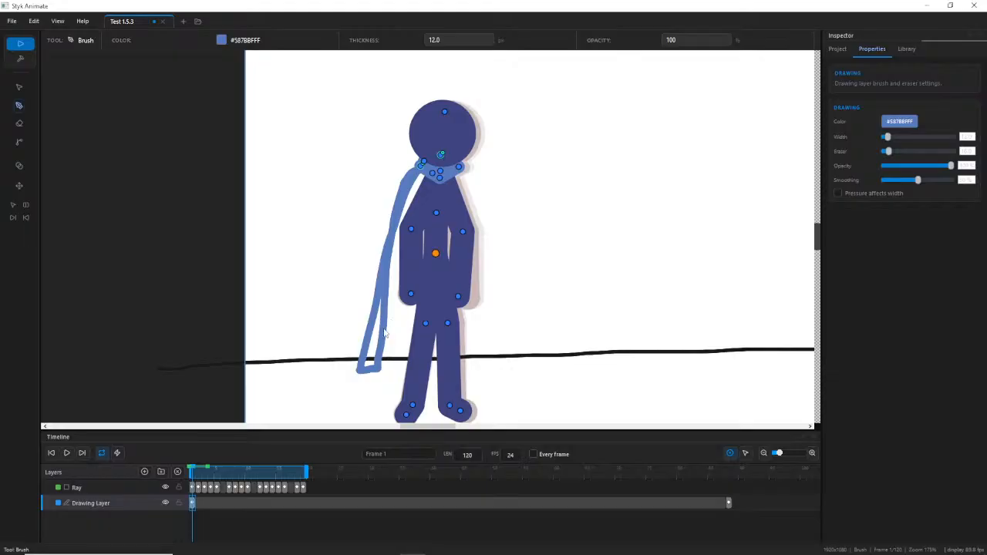
Fill the white gap inside the scarf tail's lower end with brush strokes in the same blue.
{"action": "scroll", "coordinate": [383, 333], "scroll_direction": "up", "scroll_amount": 4}
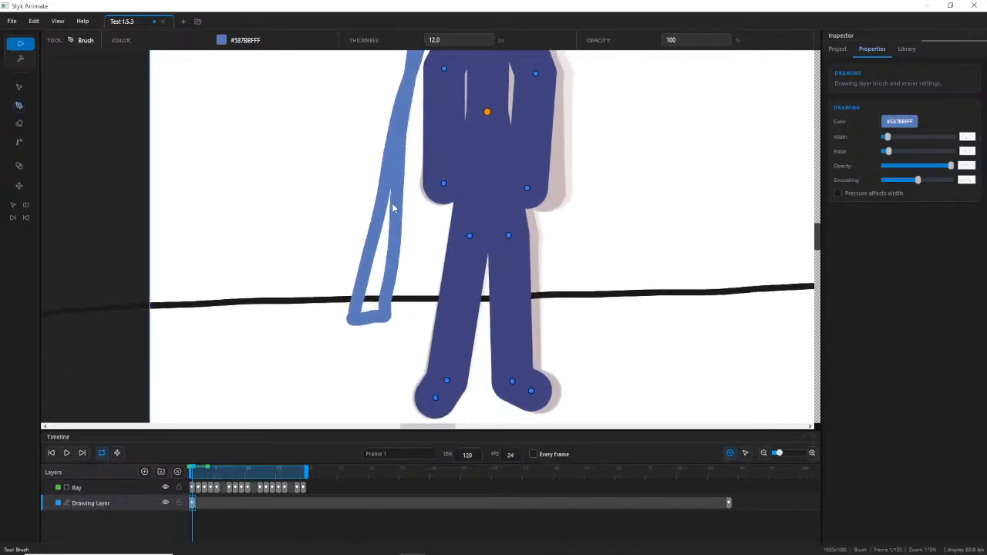
{"action": "mouse_move", "coordinate": [392, 208]}
{"action": "left_mouse_down"}
{"action": "mouse_move", "coordinate": [364, 315]}
{"action": "mouse_move", "coordinate": [385, 256]}
{"action": "left_mouse_up"}
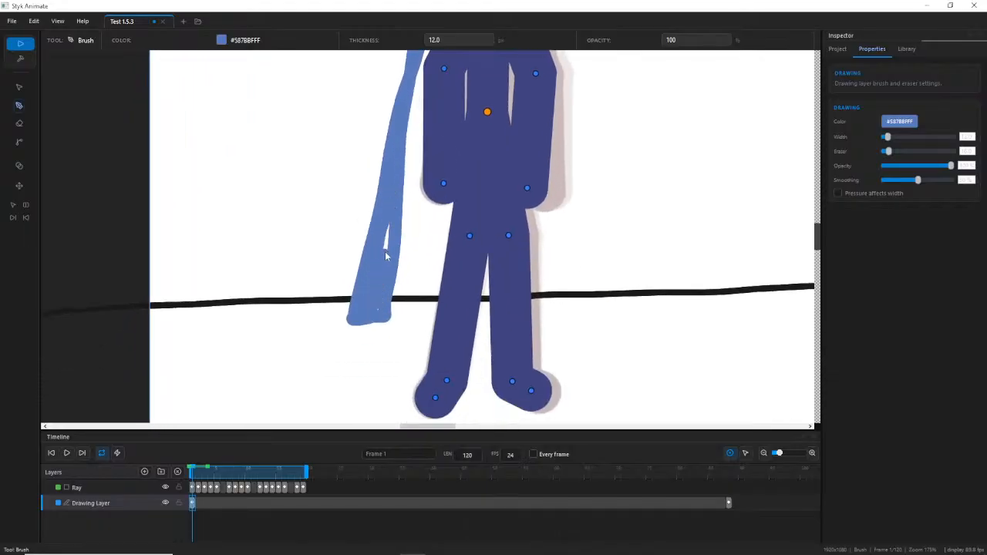
{"action": "scroll", "coordinate": [387, 292], "scroll_direction": "down", "scroll_amount": 3}
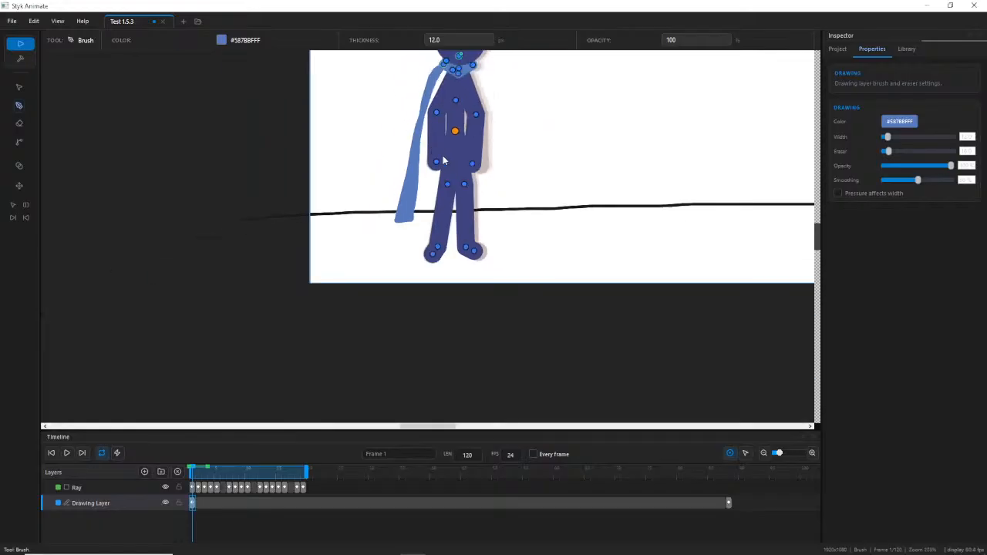
{"action": "scroll", "coordinate": [450, 210], "scroll_direction": "up", "scroll_amount": 2}
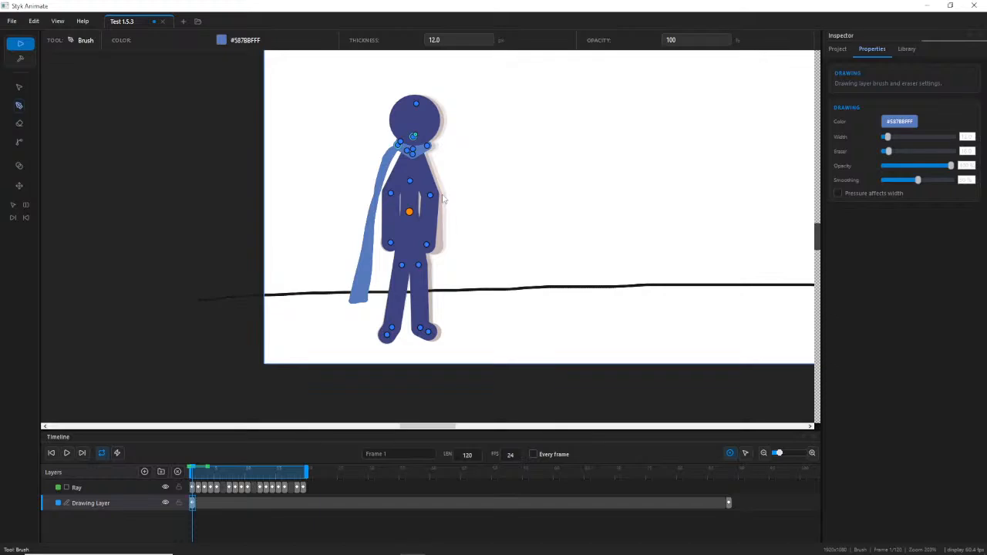
Cut across the lower part of the scarf tail with the 16 px Eraser.
{"action": "left_click", "coordinate": [19, 86]}
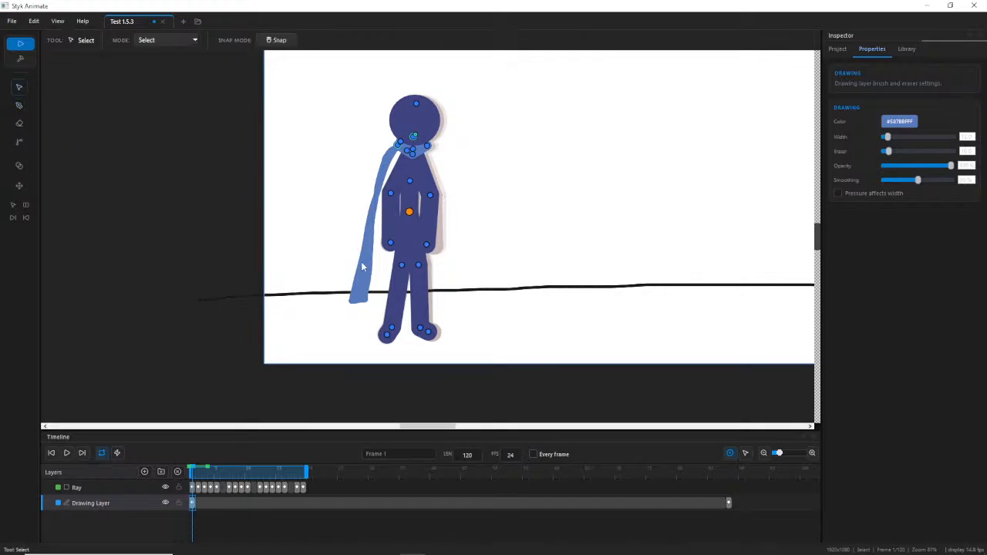
{"action": "scroll", "coordinate": [297, 292], "scroll_direction": "up", "scroll_amount": 2}
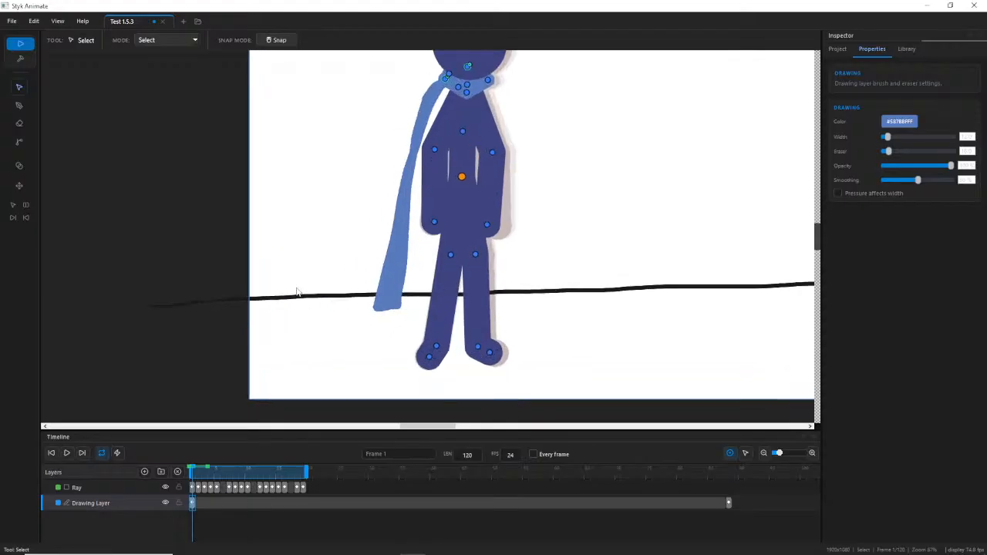
{"action": "scroll", "coordinate": [297, 292], "scroll_direction": "up", "scroll_amount": 1}
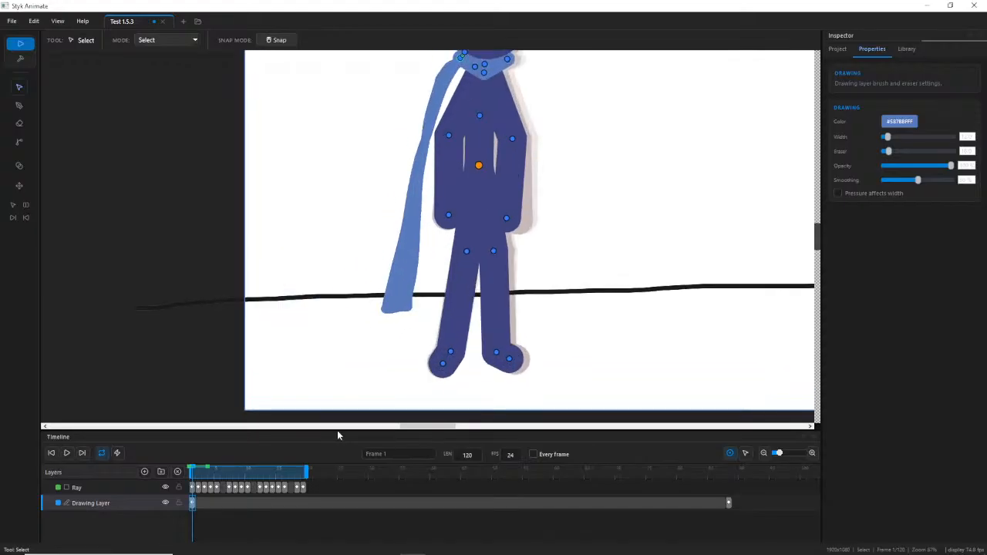
{"action": "left_click", "coordinate": [19, 123]}
{"action": "left_click_drag", "start_coordinate": [424, 240], "coordinate": [370, 257]}
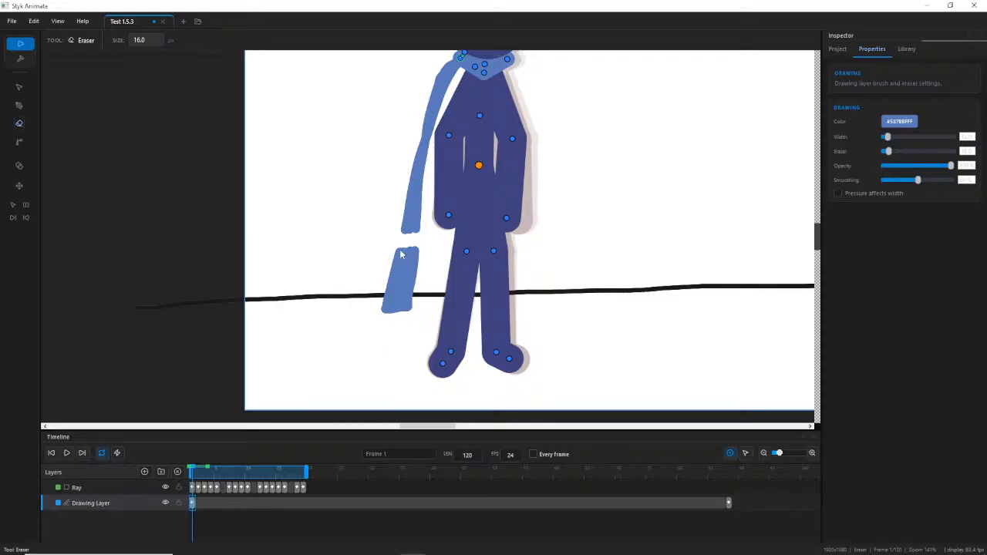
Undo the eraser cut and the brush strokes of the scarf tail.
{"action": "key", "text": "ctrl+z"}
{"action": "key", "text": "ctrl+z"}
{"action": "key", "text": "ctrl+z"}
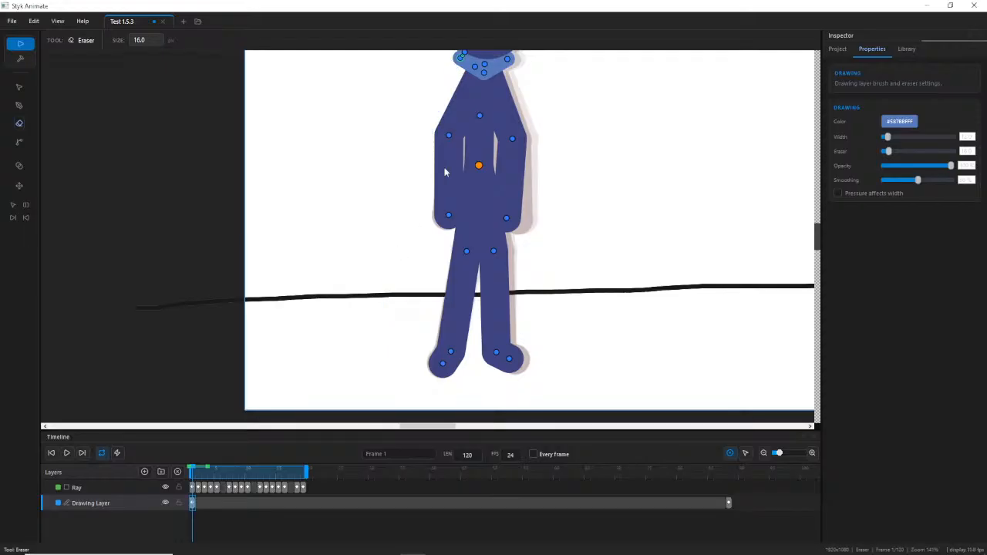
{"action": "scroll", "coordinate": [556, 152], "scroll_direction": "down", "scroll_amount": 3}
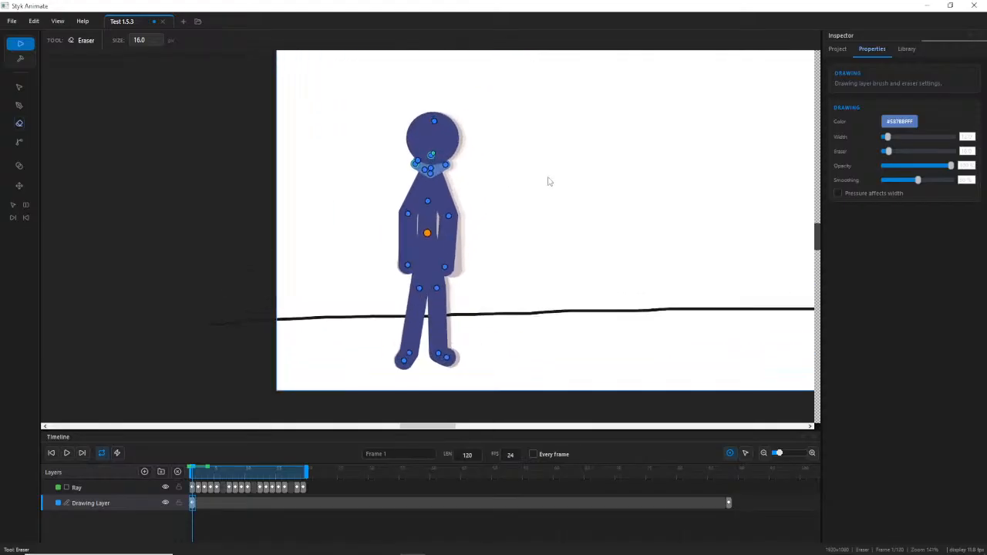
{"action": "scroll", "coordinate": [549, 193], "scroll_direction": "up", "scroll_amount": 1}
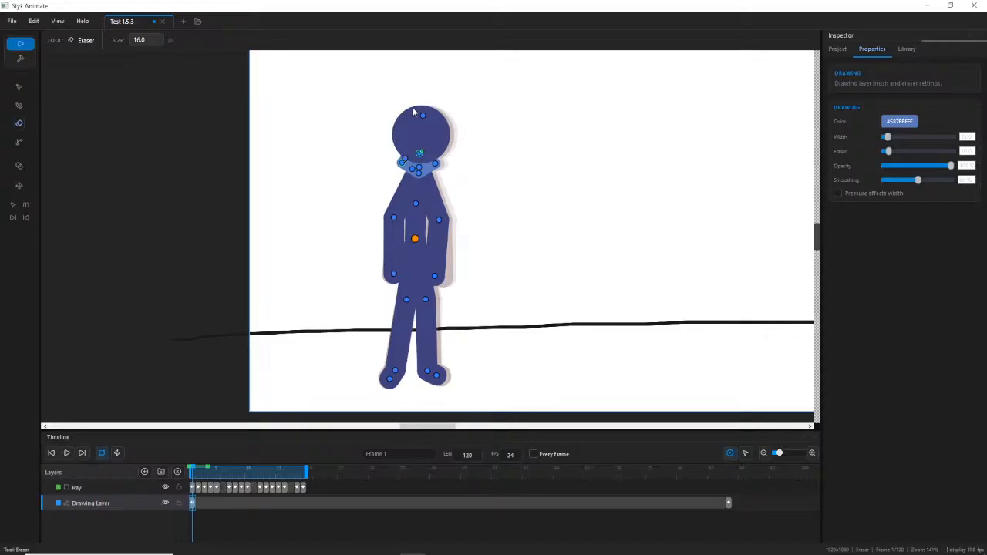
{"action": "scroll", "coordinate": [443, 103], "scroll_direction": "up", "scroll_amount": 2}
{"action": "scroll", "coordinate": [443, 106], "scroll_direction": "down", "scroll_amount": 3}
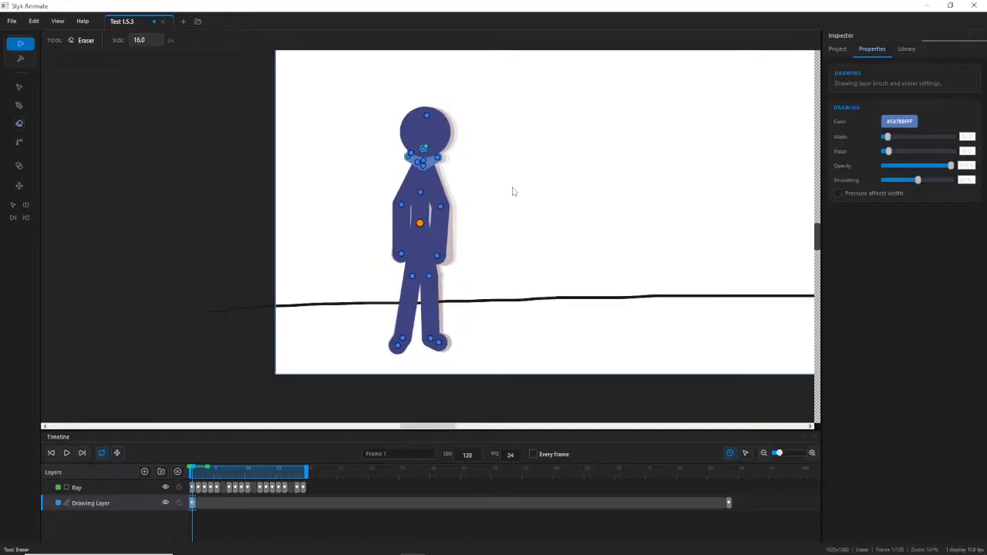
{"action": "scroll", "coordinate": [513, 192], "scroll_direction": "down", "scroll_amount": 1}
{"action": "scroll", "coordinate": [475, 151], "scroll_direction": "up", "scroll_amount": 1}
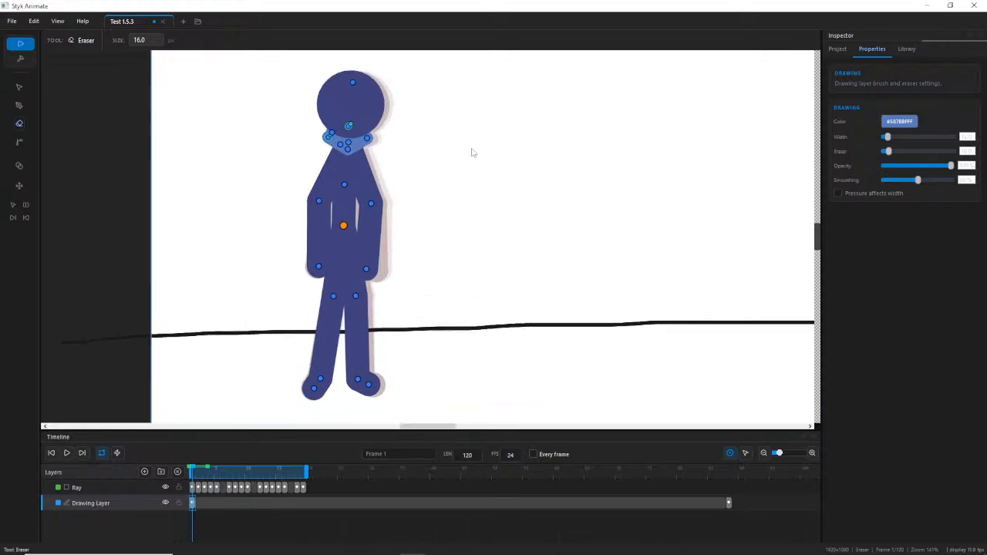
{"action": "scroll", "coordinate": [447, 181], "scroll_direction": "down", "scroll_amount": 1}
{"action": "scroll", "coordinate": [444, 185], "scroll_direction": "down", "scroll_amount": 1}
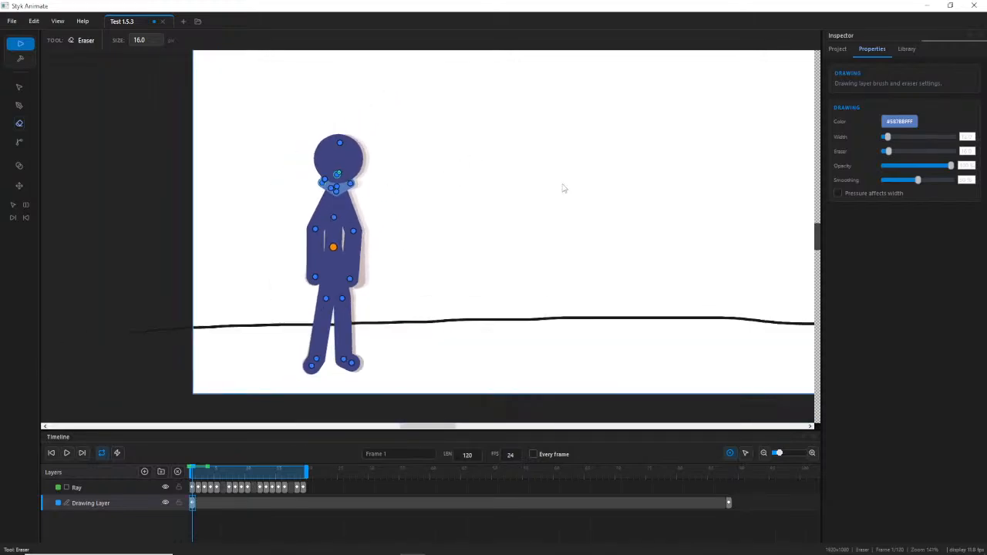
{"action": "left_click_drag", "start_coordinate": [562, 187], "coordinate": [493, 218]}
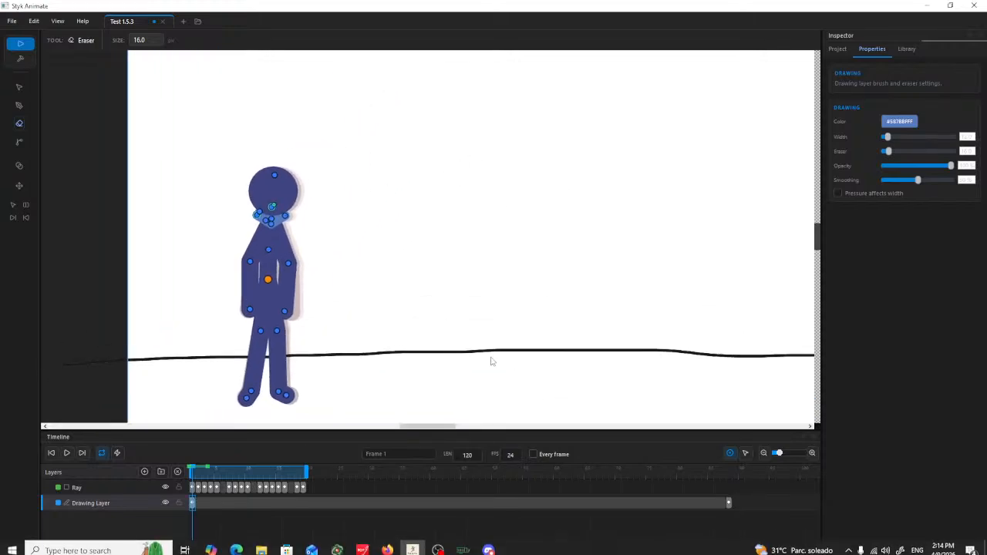
{"action": "left_click_drag", "start_coordinate": [435, 334], "coordinate": [455, 324]}
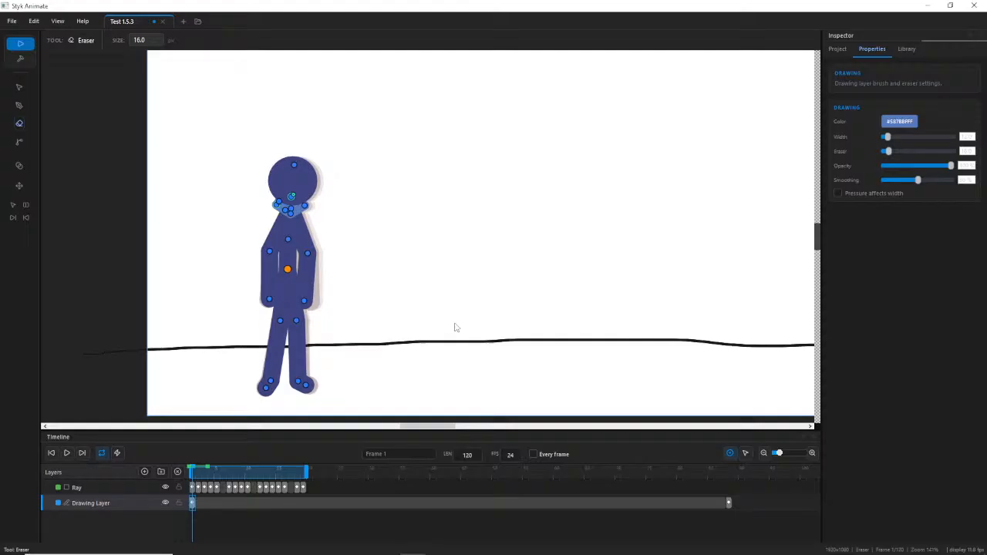
Switch to the Select tool and examine the walking figure on frames 19 and 16 of the Ray layer.
{"action": "left_click", "coordinate": [20, 87]}
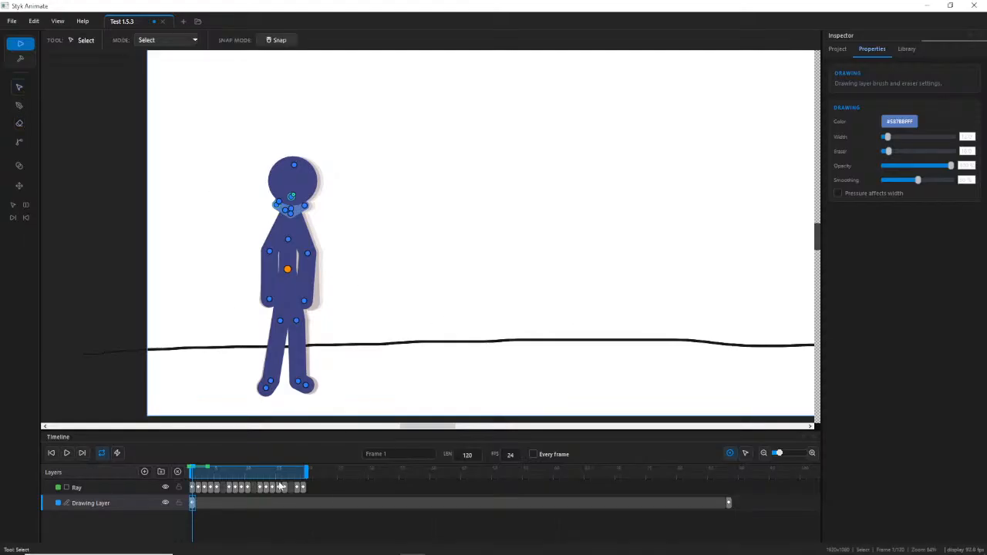
{"action": "left_click_drag", "start_coordinate": [281, 487], "coordinate": [304, 490]}
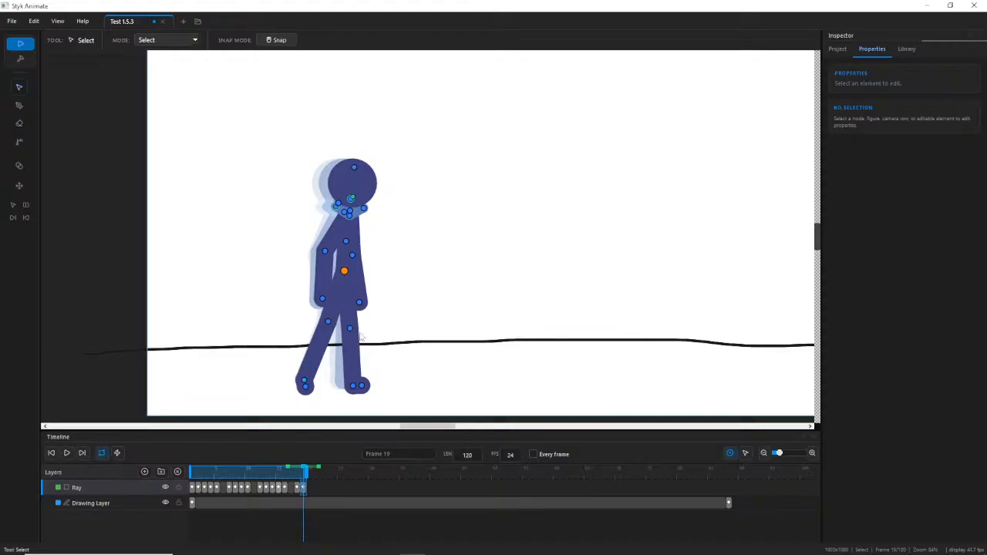
{"action": "left_click_drag", "start_coordinate": [531, 206], "coordinate": [236, 220]}
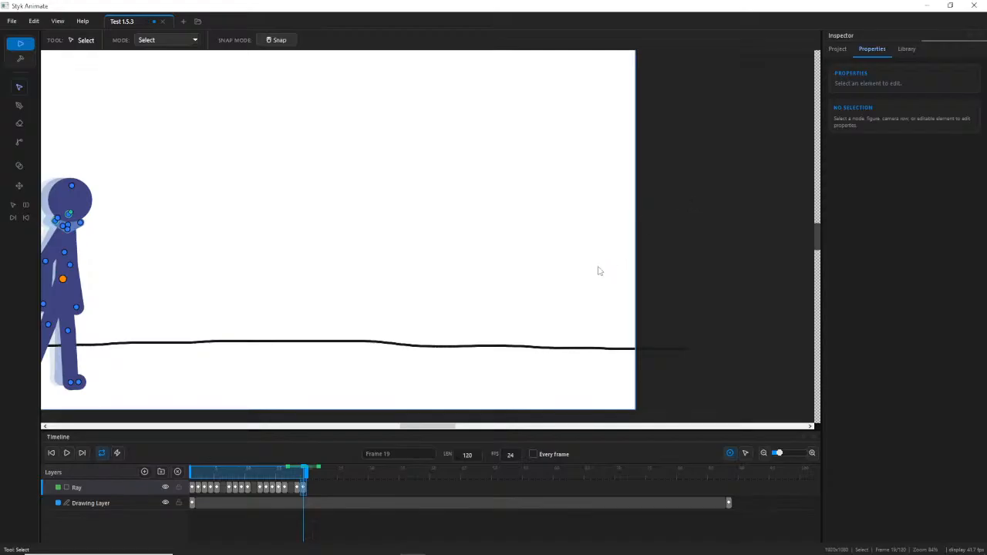
{"action": "left_click_drag", "start_coordinate": [425, 249], "coordinate": [656, 252]}
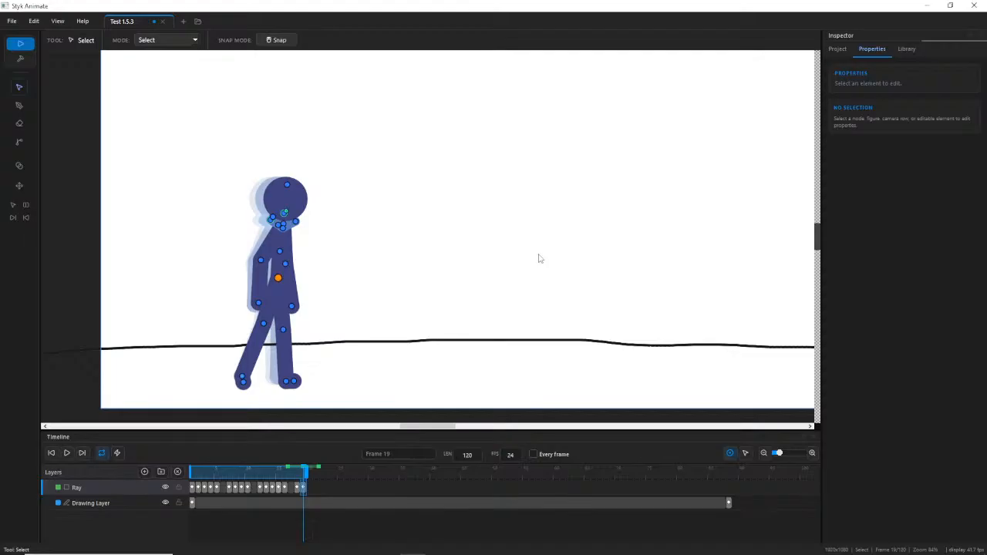
{"action": "scroll", "coordinate": [491, 272], "scroll_direction": "up", "scroll_amount": 2}
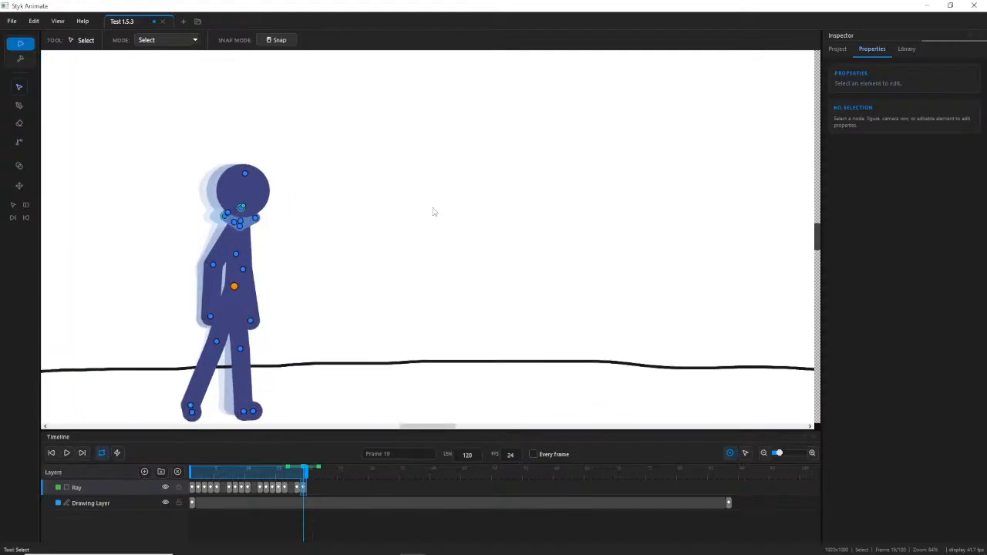
{"action": "mouse_move", "coordinate": [271, 469]}
{"action": "left_mouse_down"}
{"action": "mouse_move", "coordinate": [224, 471]}
{"action": "mouse_move", "coordinate": [249, 482]}
{"action": "mouse_move", "coordinate": [204, 482]}
{"action": "mouse_move", "coordinate": [302, 475]}
{"action": "mouse_move", "coordinate": [286, 470]}
{"action": "left_mouse_up"}
{"action": "scroll", "coordinate": [220, 282], "scroll_direction": "up", "scroll_amount": 5}
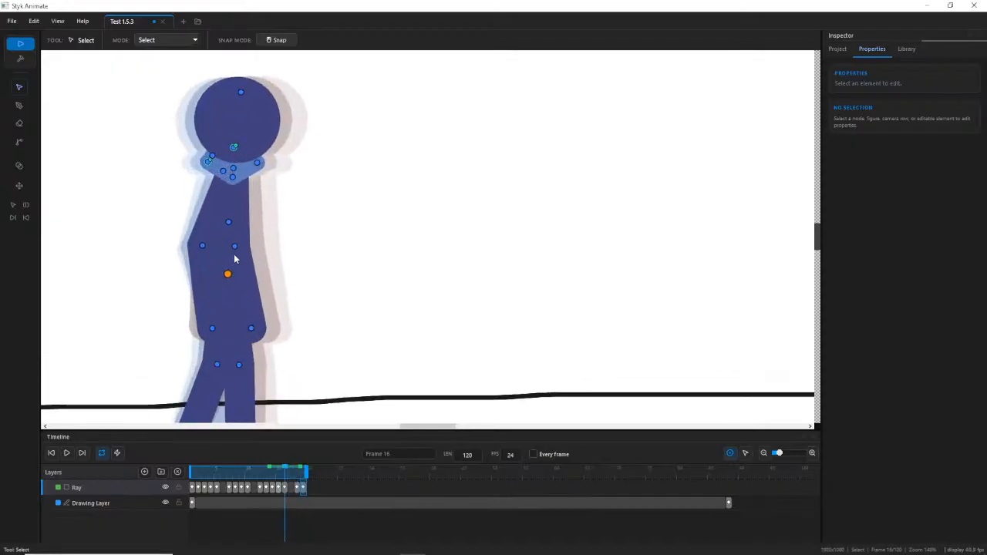
Extend the timeline's playback range to about frame 36 and add a keyframe to the Ray layer at frame 20.
{"action": "left_click", "coordinate": [235, 247]}
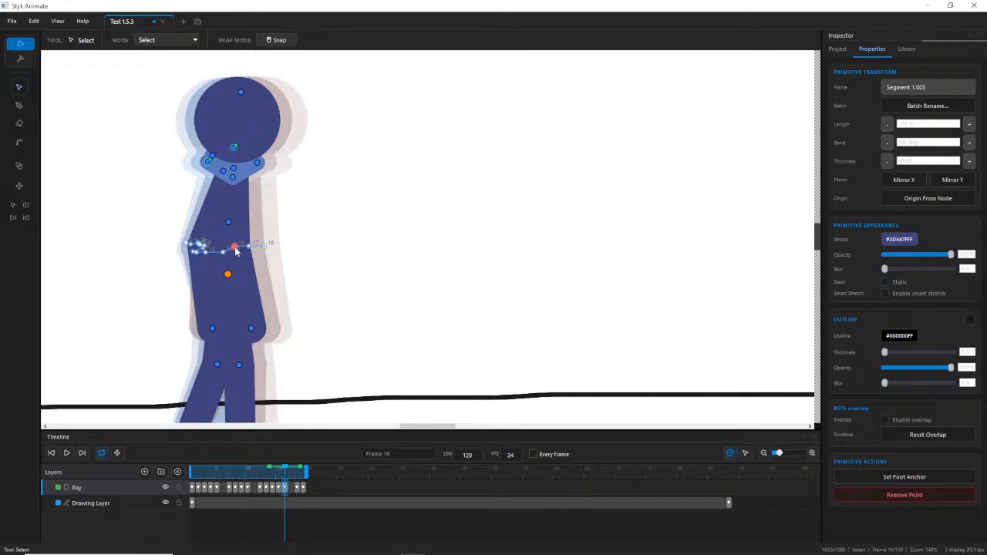
{"action": "left_click_drag", "start_coordinate": [284, 466], "coordinate": [411, 473]}
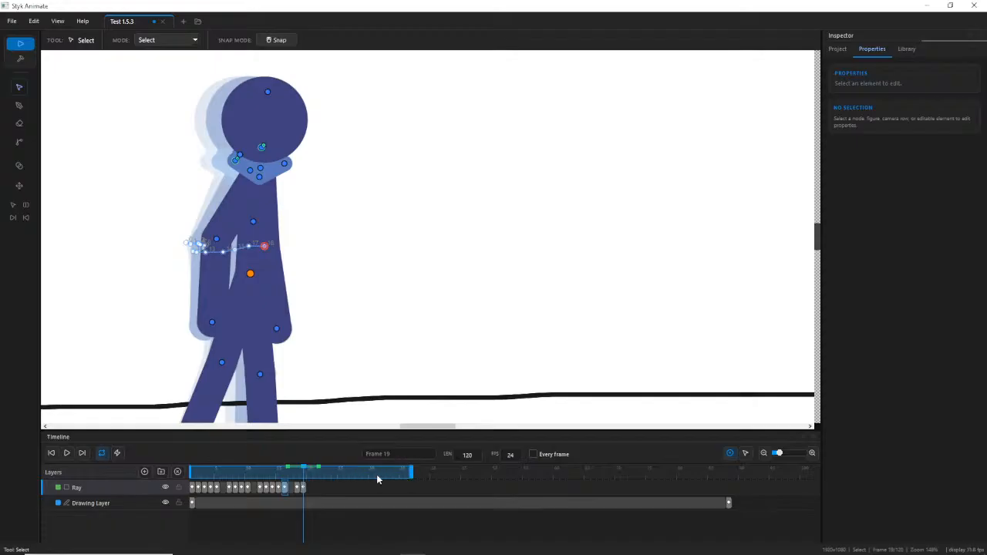
{"action": "left_click", "coordinate": [308, 488]}
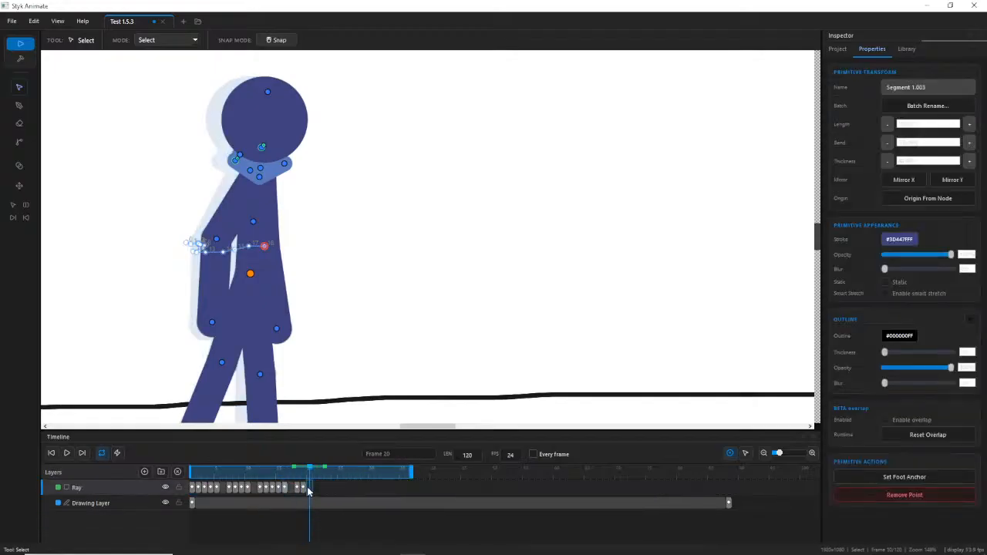
{"action": "left_click", "coordinate": [305, 488]}
{"action": "left_click_drag", "start_coordinate": [306, 472], "coordinate": [324, 478]}
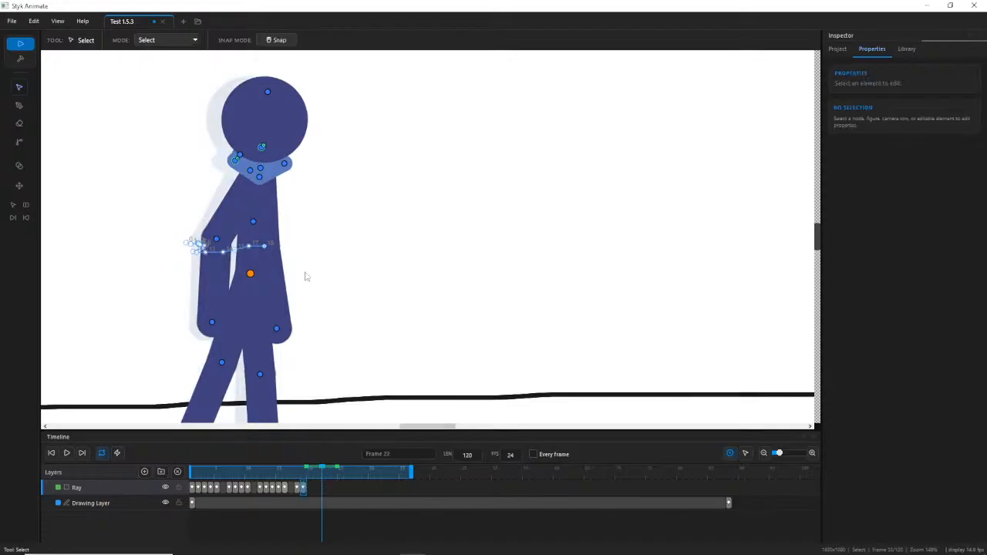
{"action": "left_click", "coordinate": [315, 474]}
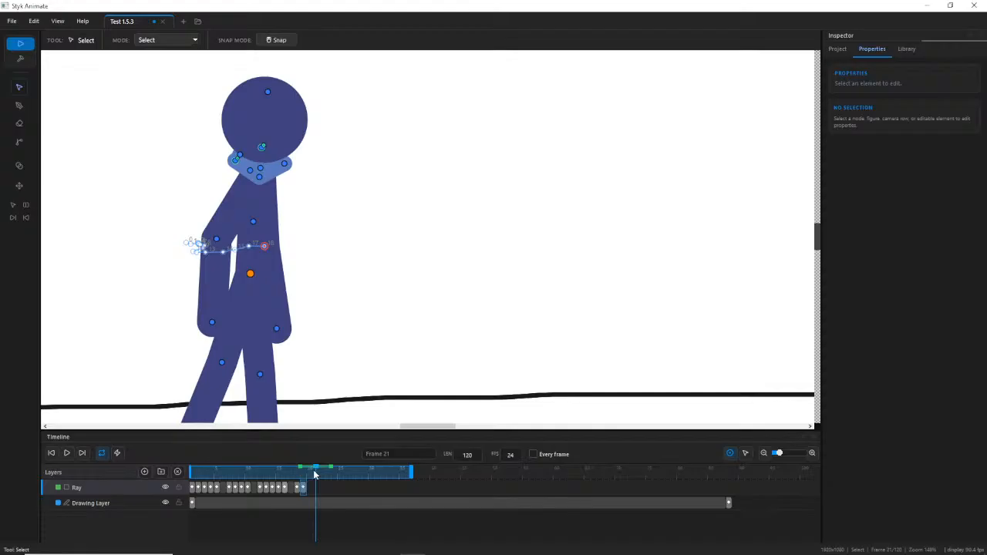
{"action": "left_click_drag", "start_coordinate": [314, 472], "coordinate": [310, 473]}
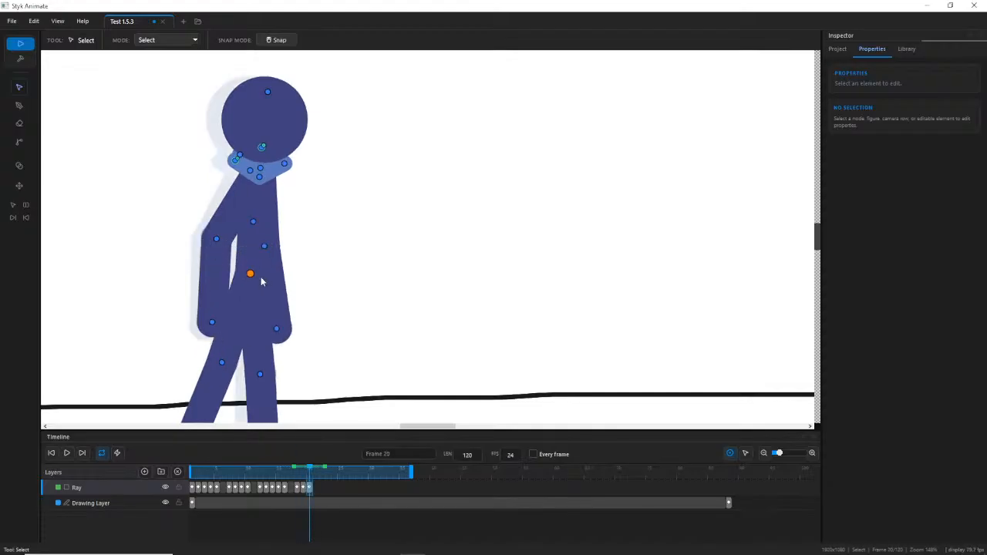
Move the whole figure slightly forward on frame 20 and pull the front foot back so that leg is straight.
{"action": "left_click_drag", "start_coordinate": [251, 274], "coordinate": [263, 278]}
{"action": "scroll", "coordinate": [274, 327], "scroll_direction": "down", "scroll_amount": 2}
{"action": "left_click_drag", "start_coordinate": [256, 369], "coordinate": [258, 236]}
{"action": "scroll", "coordinate": [259, 236], "scroll_direction": "up", "scroll_amount": 2}
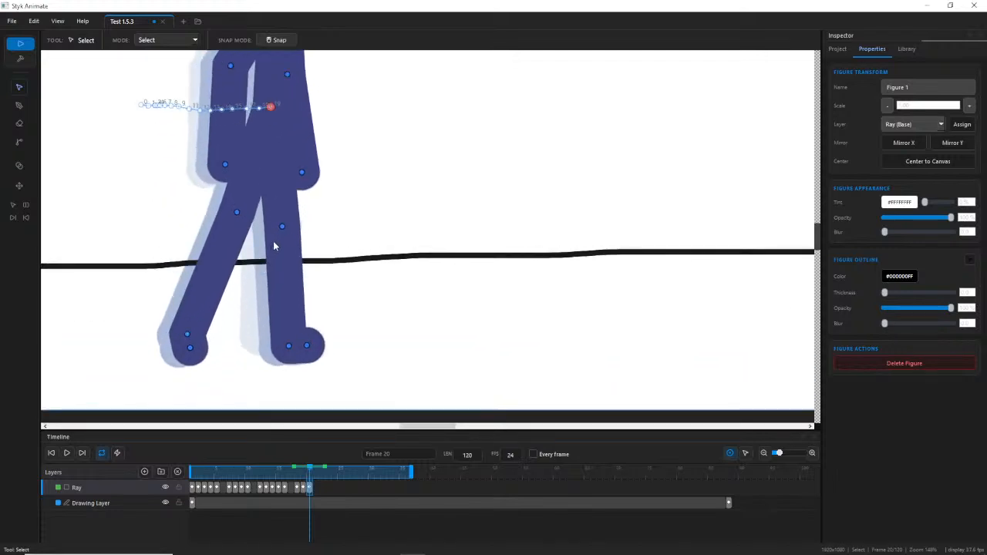
{"action": "left_click", "coordinate": [282, 236]}
{"action": "left_click_drag", "start_coordinate": [287, 346], "coordinate": [283, 349]}
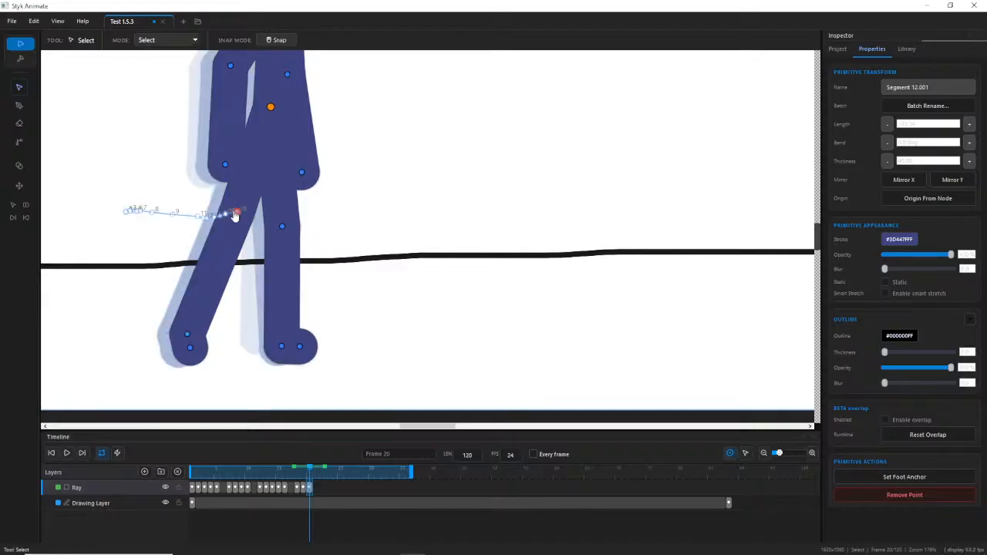
Adjust the rear leg's knee, ankle and toe nodes on frame 20 so the foot stays near its previous position.
{"action": "left_click_drag", "start_coordinate": [236, 214], "coordinate": [238, 218]}
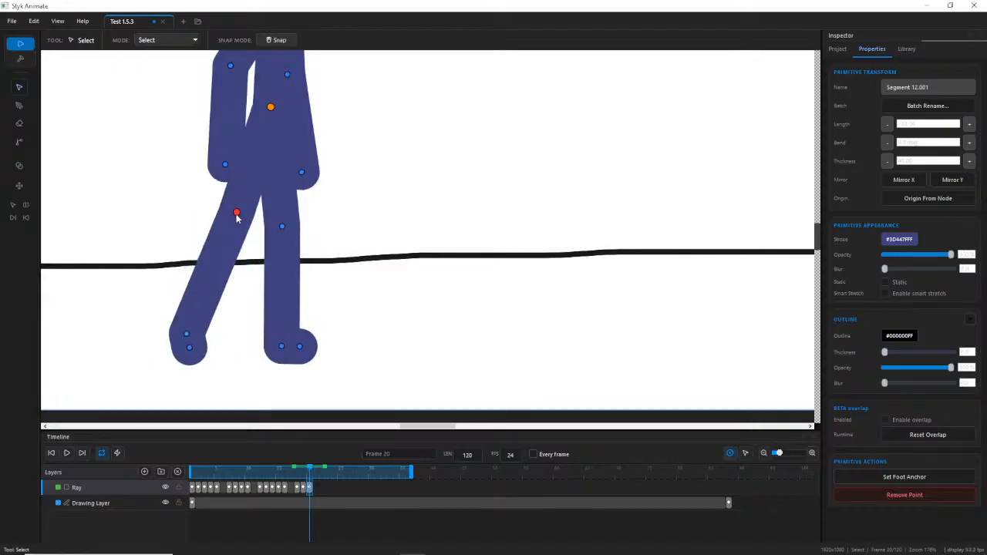
{"action": "left_click", "coordinate": [185, 339]}
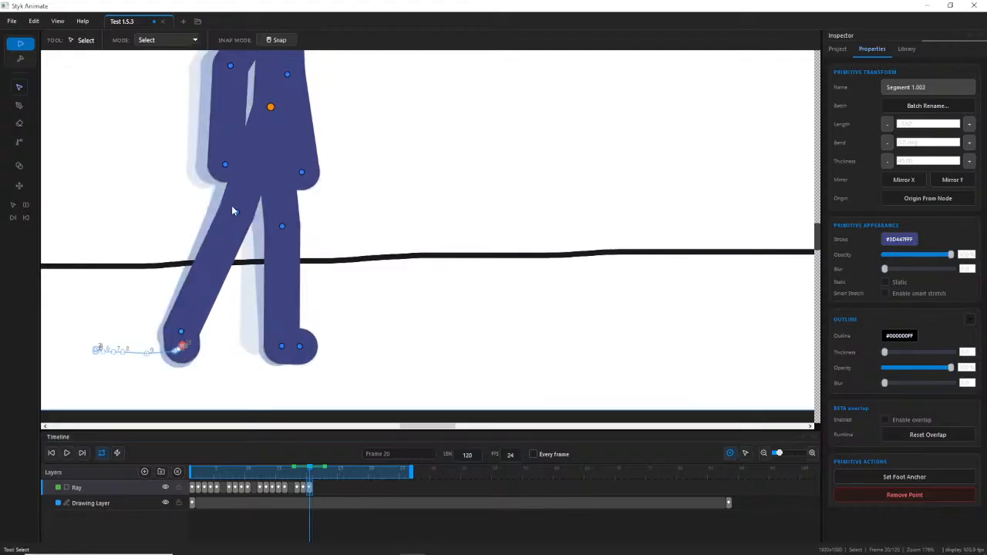
{"action": "left_click", "coordinate": [236, 212]}
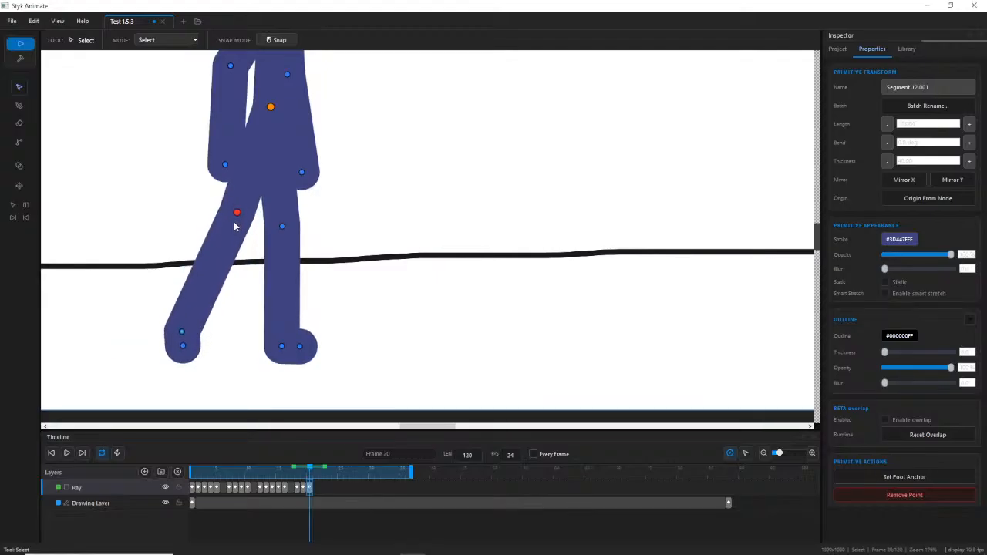
{"action": "left_click_drag", "start_coordinate": [235, 226], "coordinate": [238, 228]}
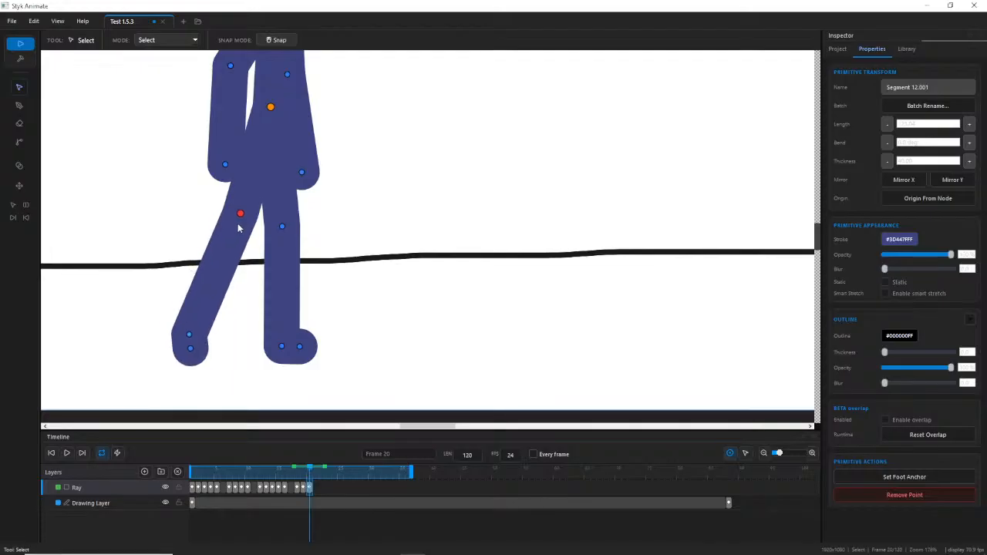
{"action": "left_click", "coordinate": [187, 349]}
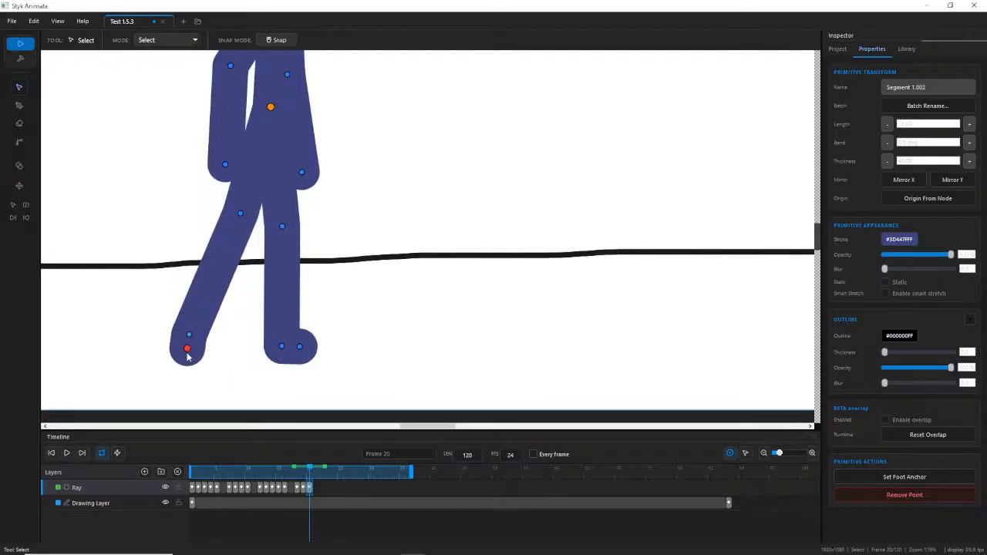
{"action": "mouse_move", "coordinate": [187, 353]}
{"action": "left_mouse_down"}
{"action": "mouse_move", "coordinate": [187, 322]}
{"action": "mouse_move", "coordinate": [188, 337]}
{"action": "left_mouse_up"}
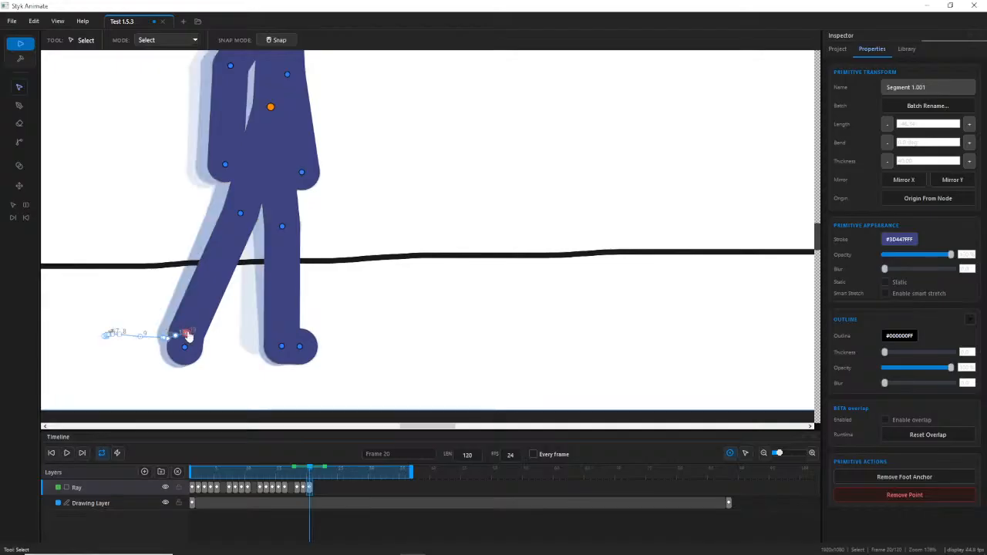
Nudge the whole figure slightly back and down on frame 20, comparing its position with the preceding frame.
{"action": "mouse_move", "coordinate": [311, 473]}
{"action": "left_mouse_down"}
{"action": "mouse_move", "coordinate": [296, 473]}
{"action": "mouse_move", "coordinate": [308, 468]}
{"action": "left_mouse_up"}
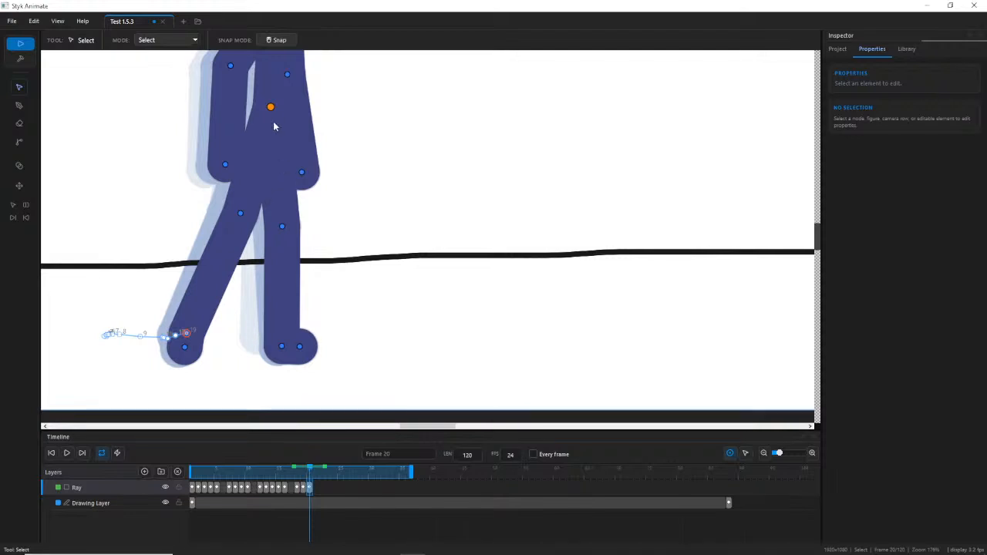
{"action": "left_click_drag", "start_coordinate": [271, 110], "coordinate": [268, 113]}
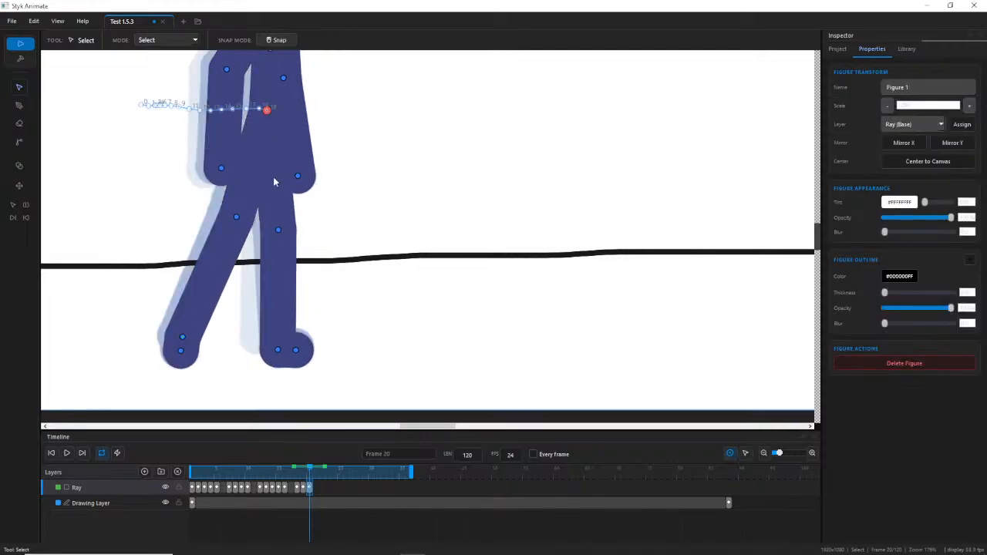
{"action": "left_click_drag", "start_coordinate": [307, 474], "coordinate": [310, 472]}
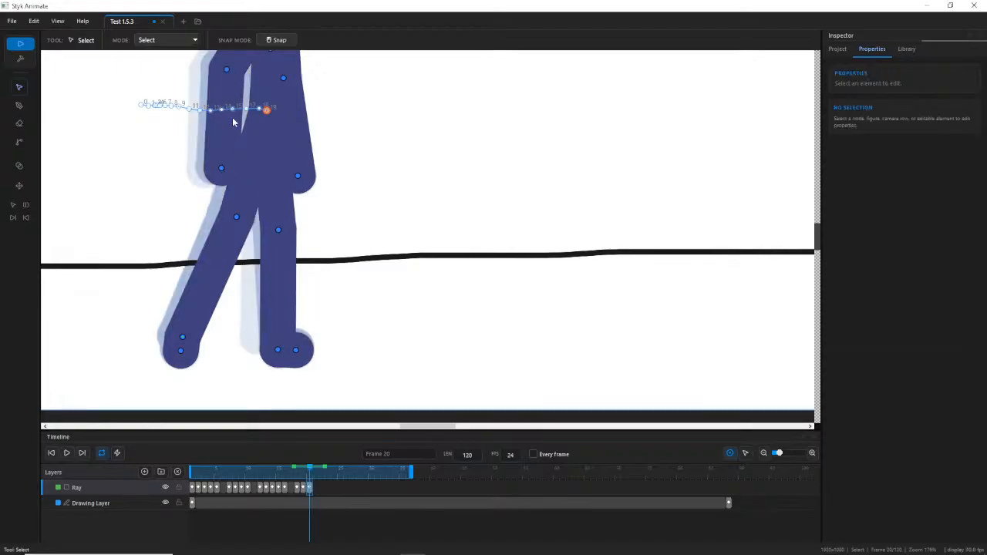
{"action": "left_click_drag", "start_coordinate": [266, 112], "coordinate": [266, 111]}
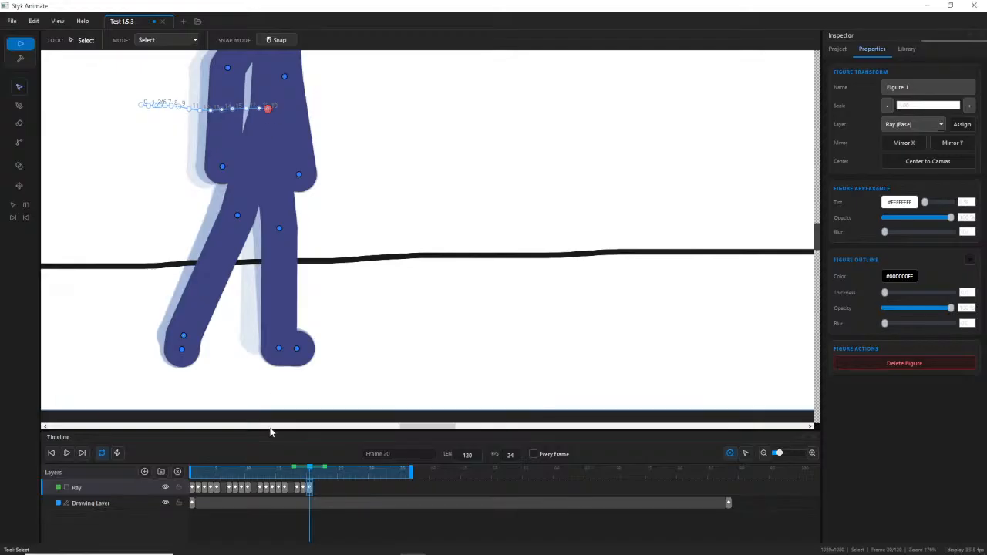
{"action": "left_click_drag", "start_coordinate": [302, 475], "coordinate": [310, 472]}
{"action": "scroll", "coordinate": [260, 97], "scroll_direction": "up", "scroll_amount": 3}
{"action": "scroll", "coordinate": [282, 139], "scroll_direction": "up", "scroll_amount": 4}
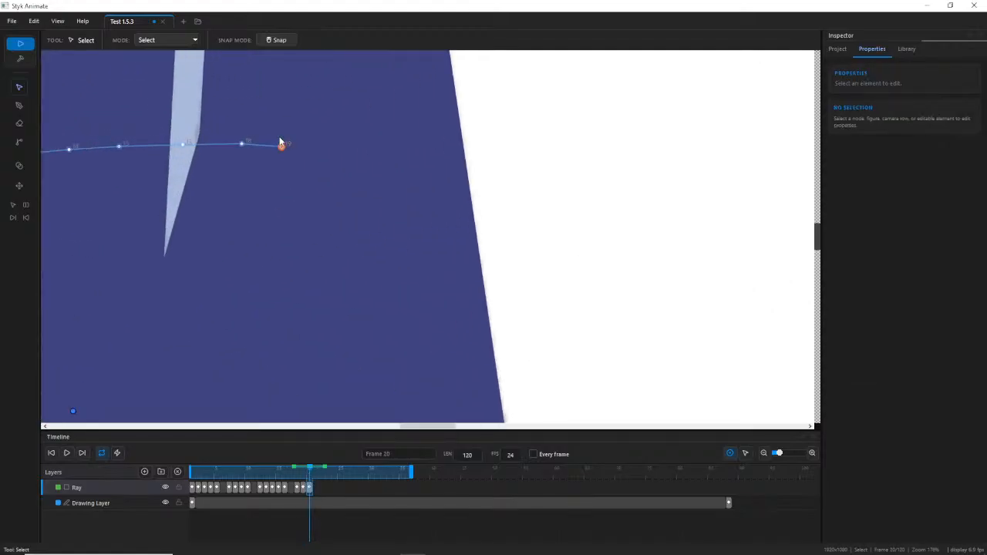
{"action": "left_click_drag", "start_coordinate": [280, 144], "coordinate": [258, 146]}
{"action": "scroll", "coordinate": [258, 147], "scroll_direction": "down", "scroll_amount": 6}
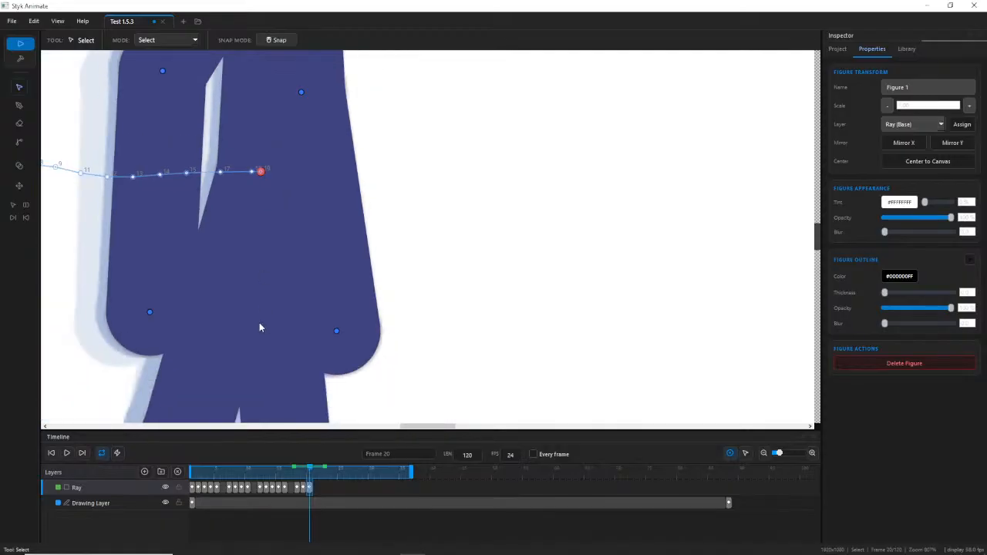
{"action": "scroll", "coordinate": [256, 220], "scroll_direction": "up", "scroll_amount": 2}
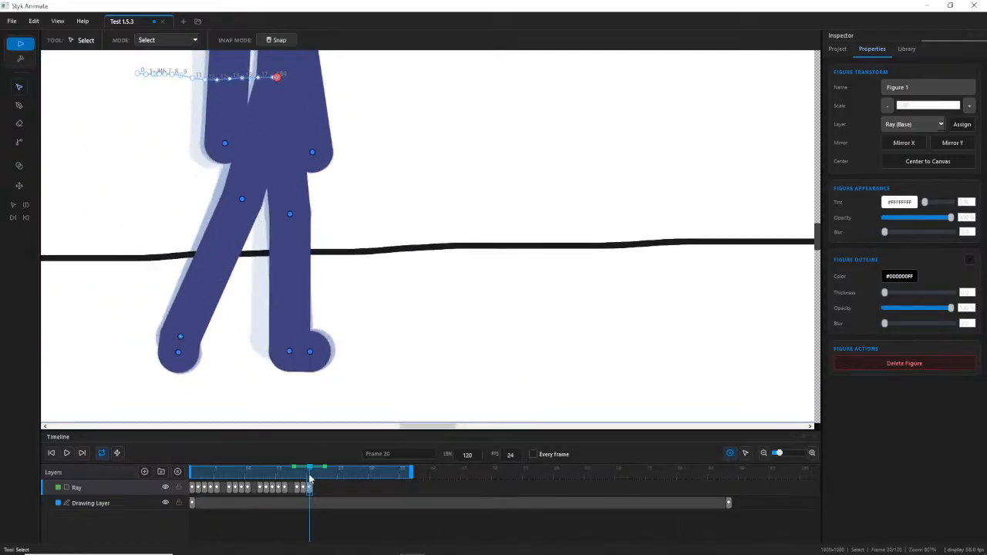
{"action": "mouse_move", "coordinate": [310, 479]}
{"action": "left_mouse_down"}
{"action": "mouse_move", "coordinate": [299, 476]}
{"action": "mouse_move", "coordinate": [307, 479]}
{"action": "left_mouse_up"}
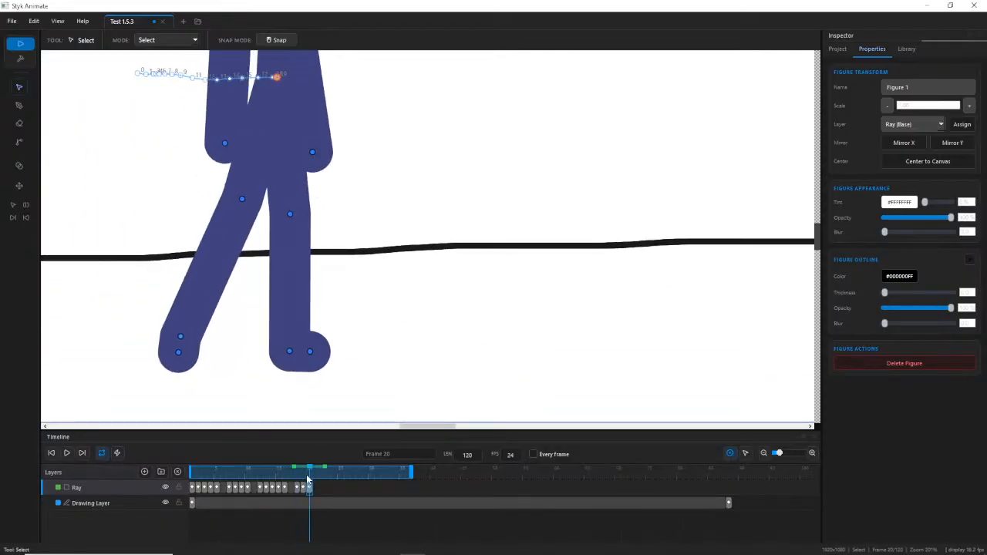
Repose the rear leg's knee and foot on frame 20, comparing the pose with frame 19.
{"action": "left_click", "coordinate": [242, 201]}
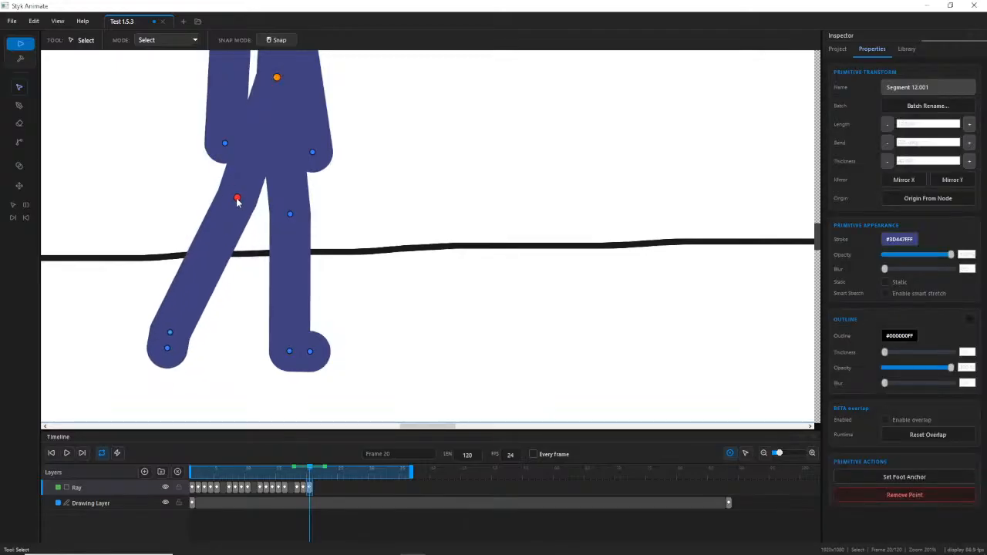
{"action": "left_click", "coordinate": [180, 338]}
{"action": "left_click_drag", "start_coordinate": [182, 340], "coordinate": [188, 352]}
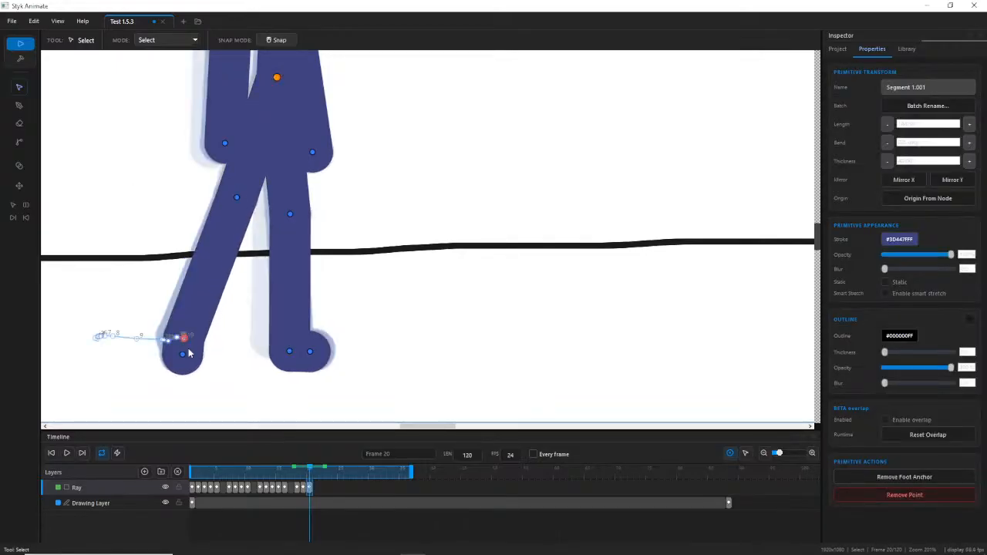
{"action": "left_click", "coordinate": [303, 476]}
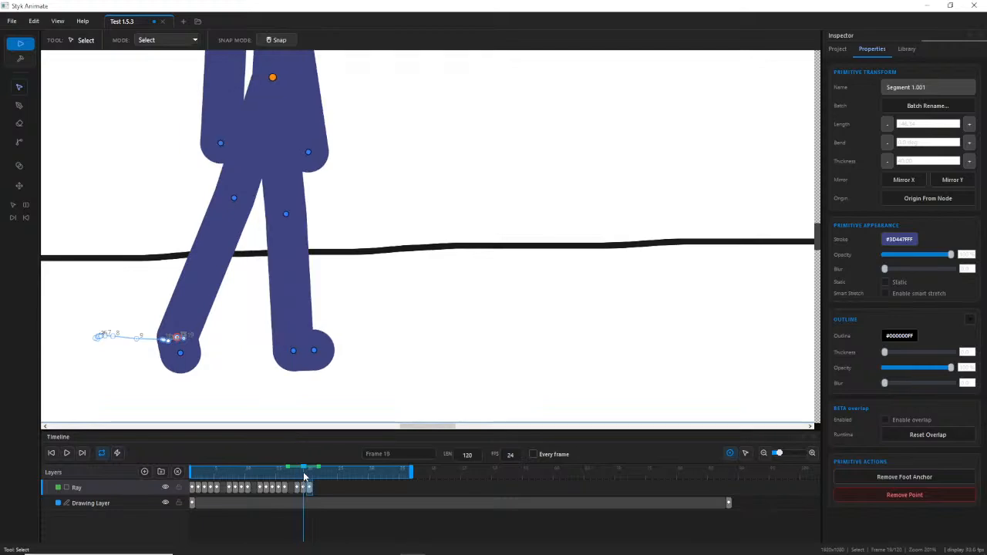
{"action": "left_click_drag", "start_coordinate": [306, 476], "coordinate": [311, 476]}
{"action": "left_click_drag", "start_coordinate": [238, 200], "coordinate": [240, 201]}
{"action": "left_click_drag", "start_coordinate": [183, 339], "coordinate": [184, 357]}
{"action": "left_click_drag", "start_coordinate": [297, 474], "coordinate": [308, 473]}
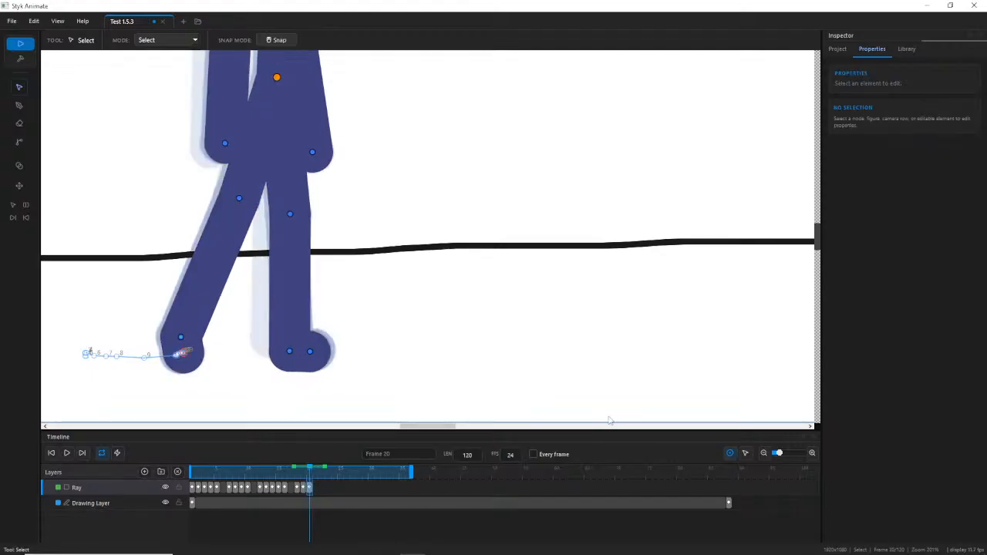
Turn on the purple tween spans between the layers' keyframes and play the walk animation.
{"action": "left_click", "coordinate": [746, 454]}
{"action": "scroll", "coordinate": [650, 378], "scroll_direction": "down", "scroll_amount": 5}
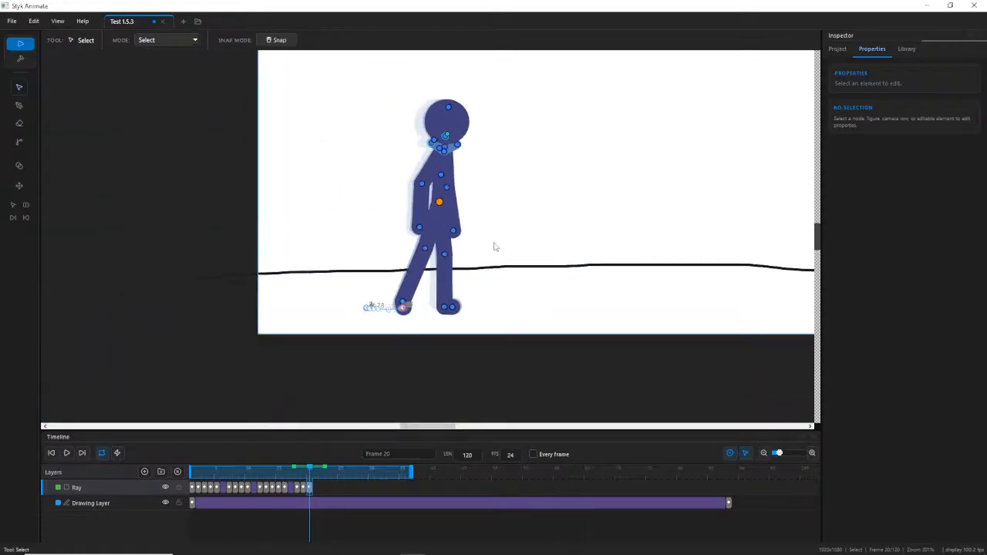
{"action": "scroll", "coordinate": [494, 247], "scroll_direction": "up", "scroll_amount": 2}
{"action": "left_click", "coordinate": [284, 498]}
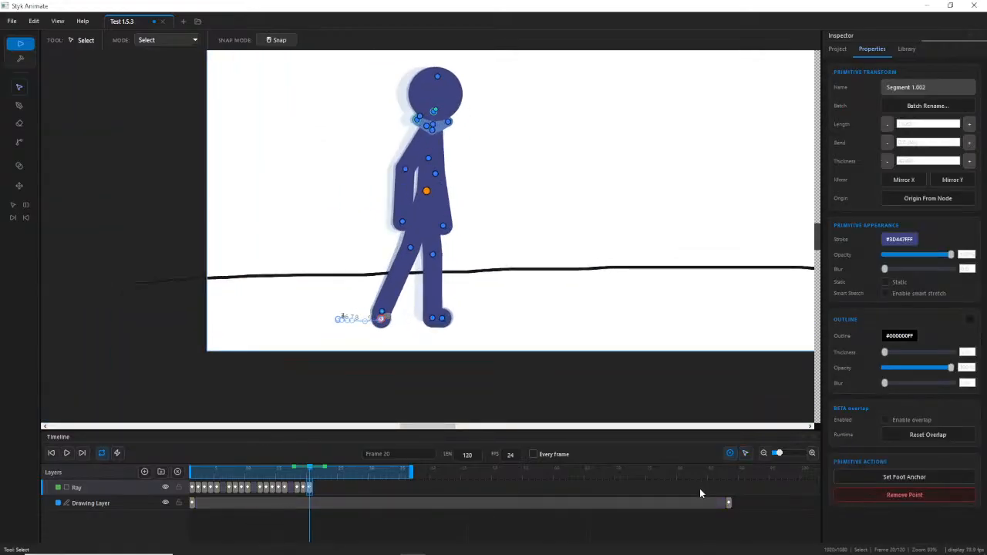
{"action": "left_click", "coordinate": [746, 454]}
{"action": "scroll", "coordinate": [650, 211], "scroll_direction": "down", "scroll_amount": 2}
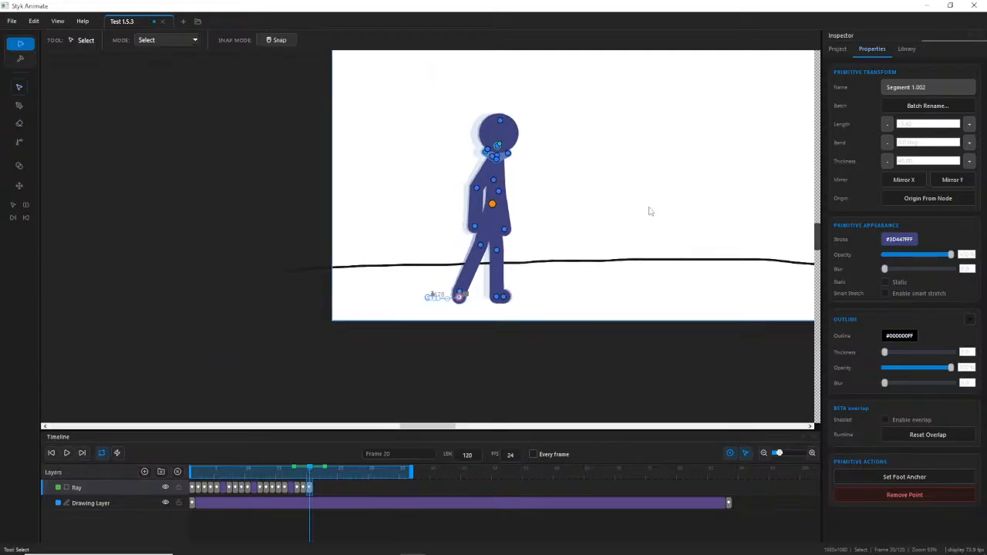
{"action": "left_click_drag", "start_coordinate": [615, 185], "coordinate": [614, 185]}
{"action": "left_click", "coordinate": [67, 454]}
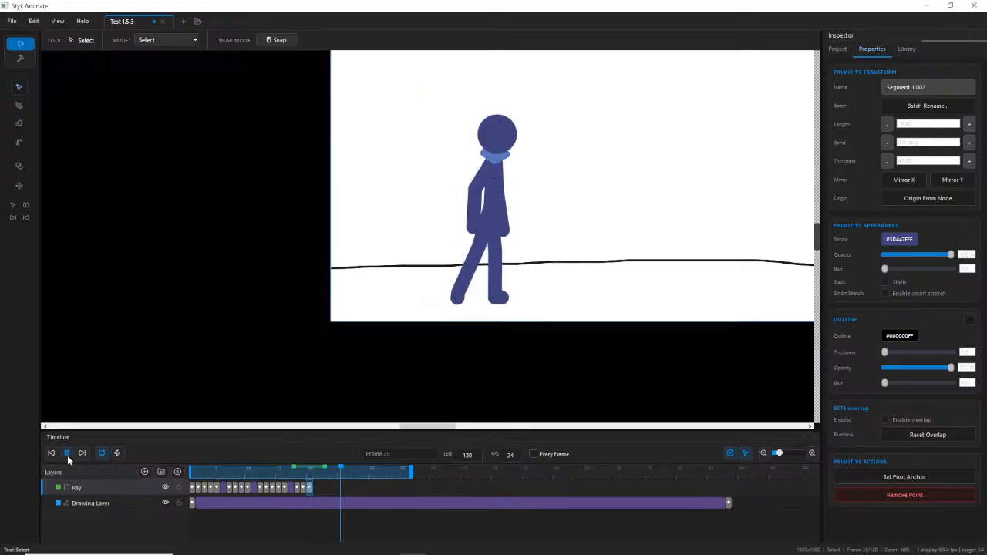
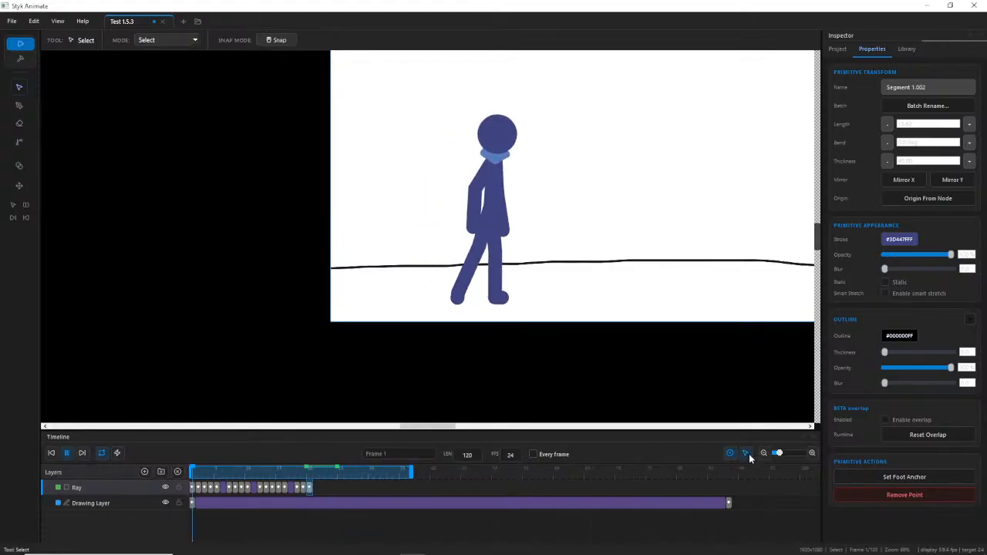
Turn the purple tween spans off and replay the walk animation to review the figure's stride.
{"action": "left_click", "coordinate": [279, 426]}
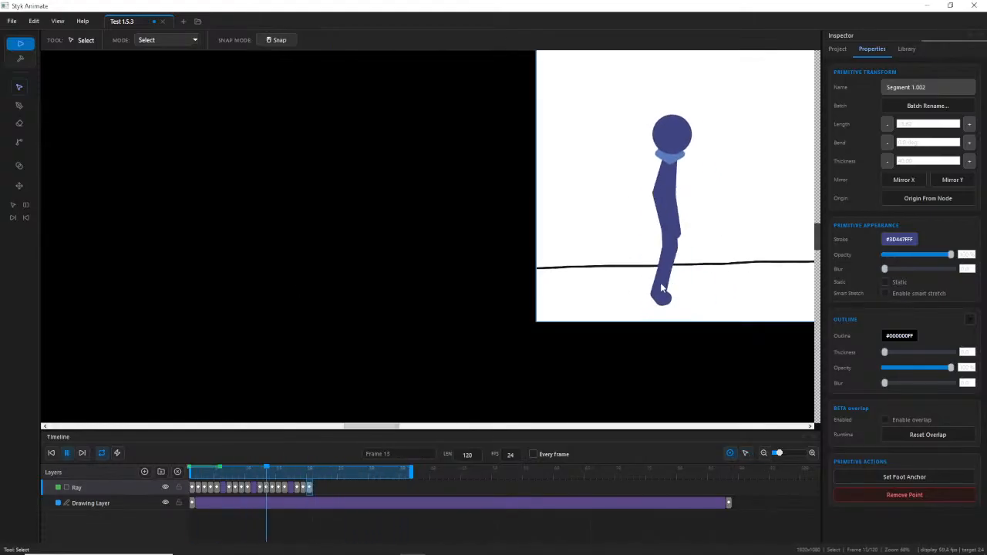
{"action": "left_click_drag", "start_coordinate": [646, 287], "coordinate": [402, 289]}
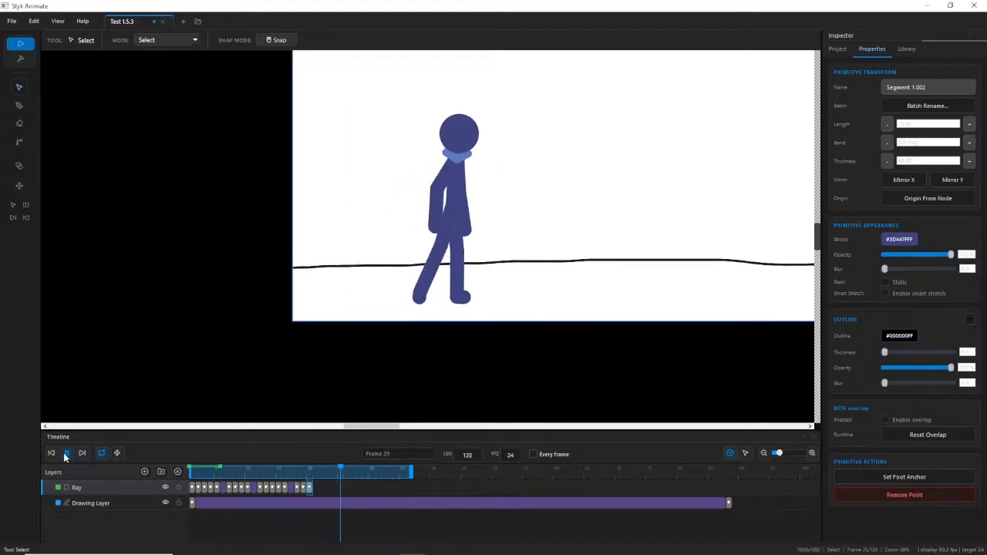
{"action": "left_click", "coordinate": [67, 453]}
{"action": "scroll", "coordinate": [509, 304], "scroll_direction": "up", "scroll_amount": 3}
{"action": "scroll", "coordinate": [299, 251], "scroll_direction": "up", "scroll_amount": 1}
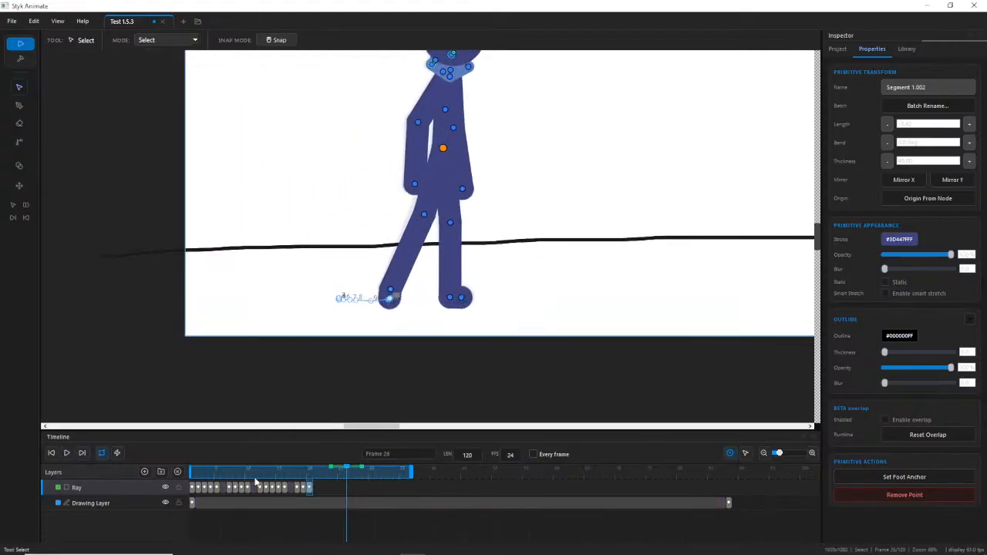
{"action": "left_click", "coordinate": [66, 453]}
{"action": "scroll", "coordinate": [169, 291], "scroll_direction": "down", "scroll_amount": 2}
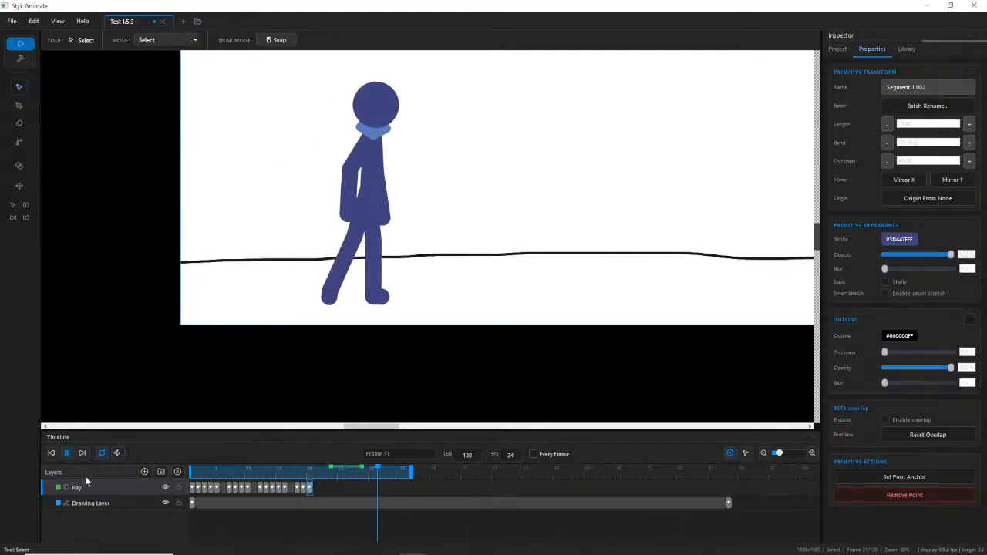
Stop the playback and shift the rear foot's toe slightly forward on frame 20, comparing it with the preceding frames.
{"action": "left_click", "coordinate": [68, 454]}
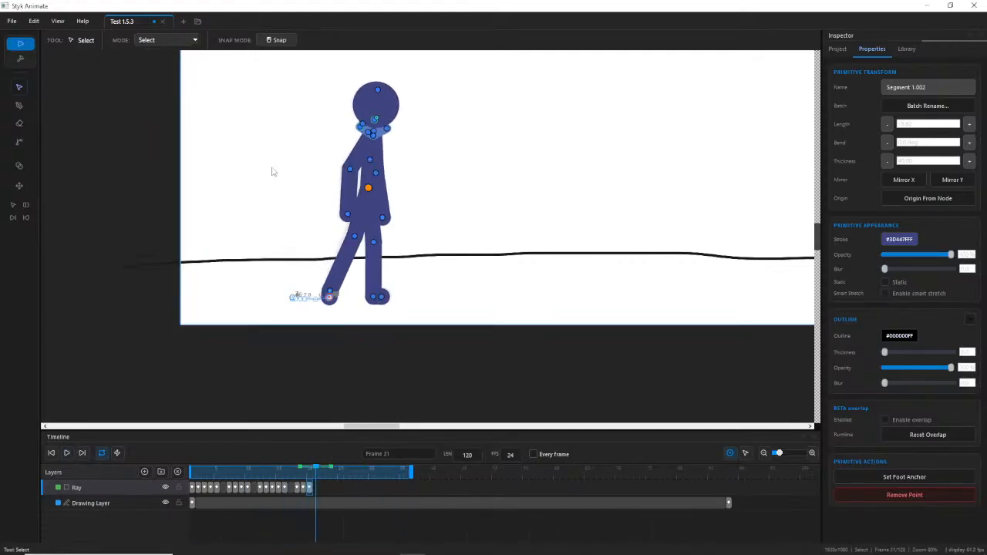
{"action": "scroll", "coordinate": [272, 172], "scroll_direction": "up", "scroll_amount": 3}
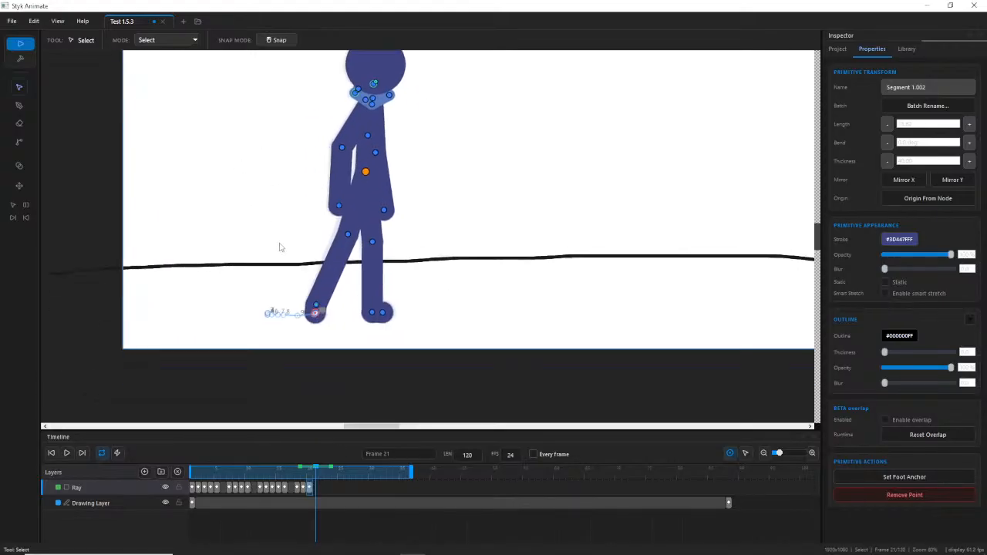
{"action": "scroll", "coordinate": [285, 201], "scroll_direction": "up", "scroll_amount": 3}
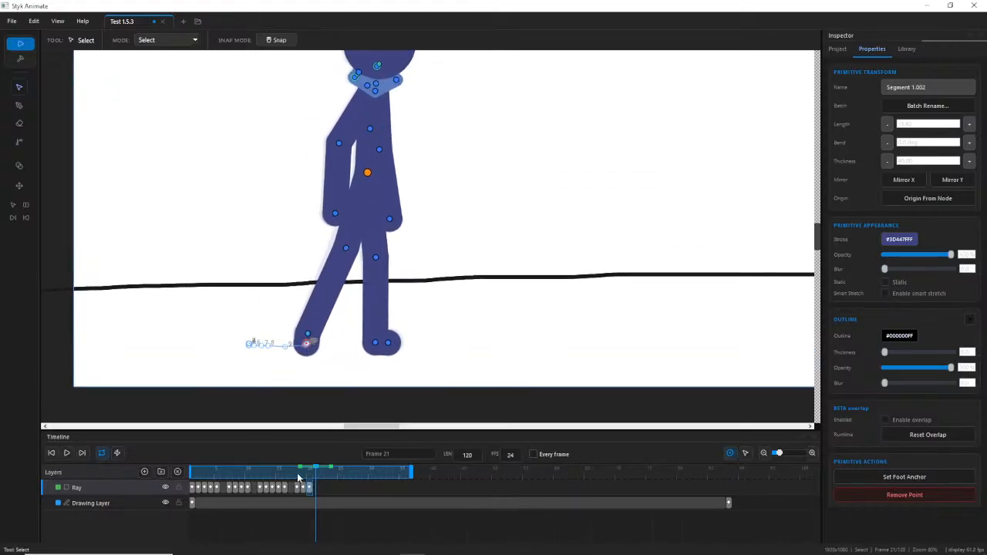
{"action": "left_click_drag", "start_coordinate": [298, 473], "coordinate": [309, 480]}
{"action": "scroll", "coordinate": [323, 306], "scroll_direction": "up", "scroll_amount": 5}
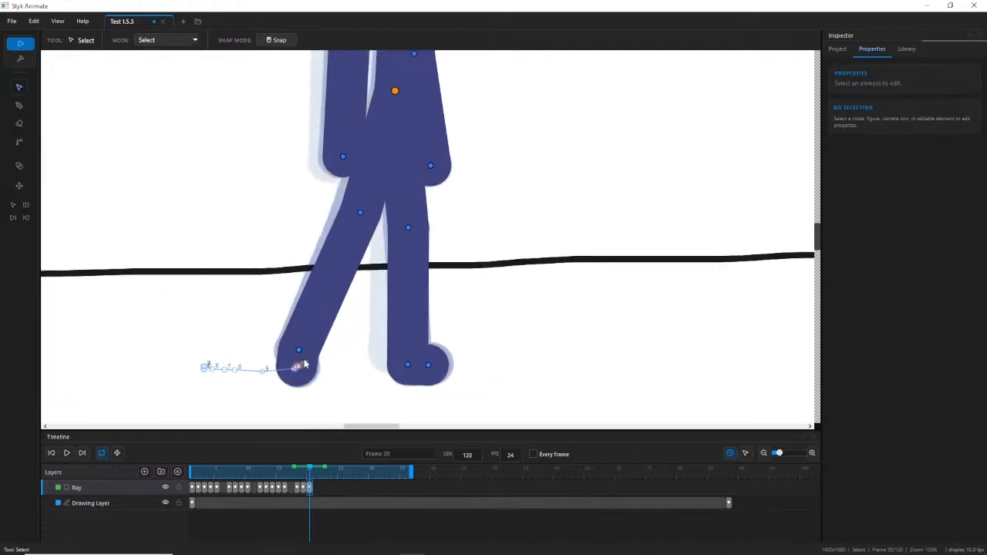
{"action": "left_click_drag", "start_coordinate": [298, 368], "coordinate": [307, 374]}
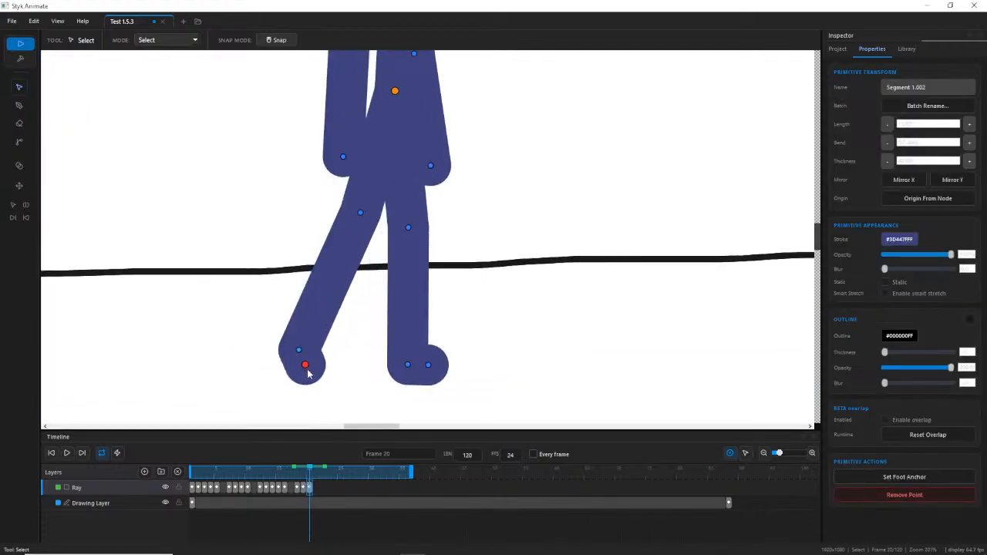
{"action": "left_click_drag", "start_coordinate": [298, 475], "coordinate": [311, 472]}
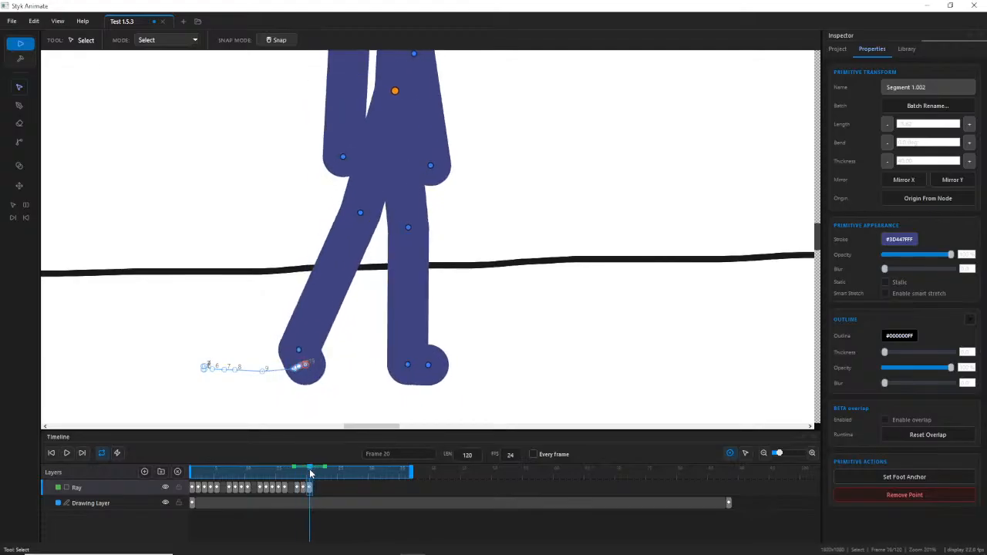
Nudge the front leg's knee and foot slightly forward on frame 20, checking the foot against frame 19.
{"action": "left_click", "coordinate": [400, 178]}
{"action": "left_click_drag", "start_coordinate": [408, 235], "coordinate": [413, 239]}
{"action": "left_click", "coordinate": [413, 365]}
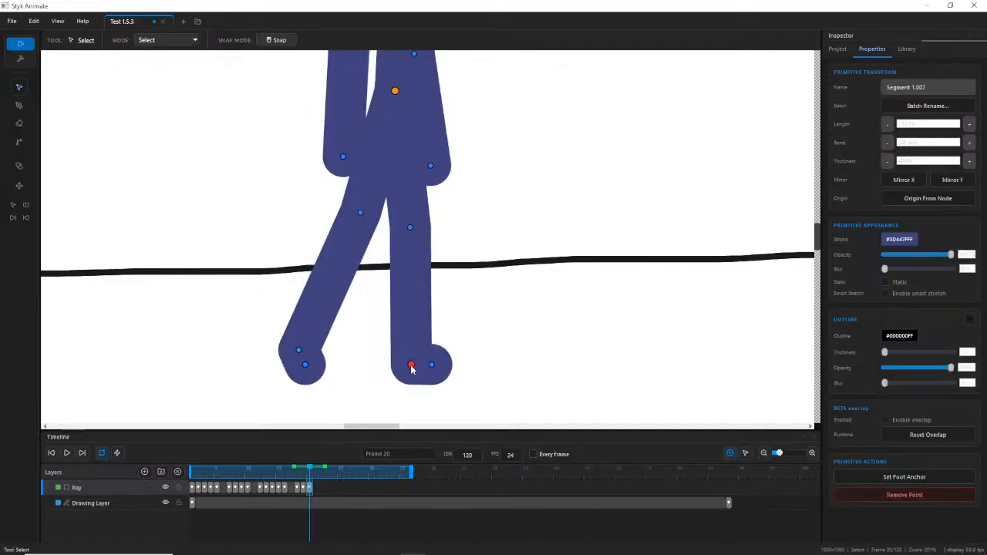
{"action": "left_click_drag", "start_coordinate": [307, 474], "coordinate": [309, 473]}
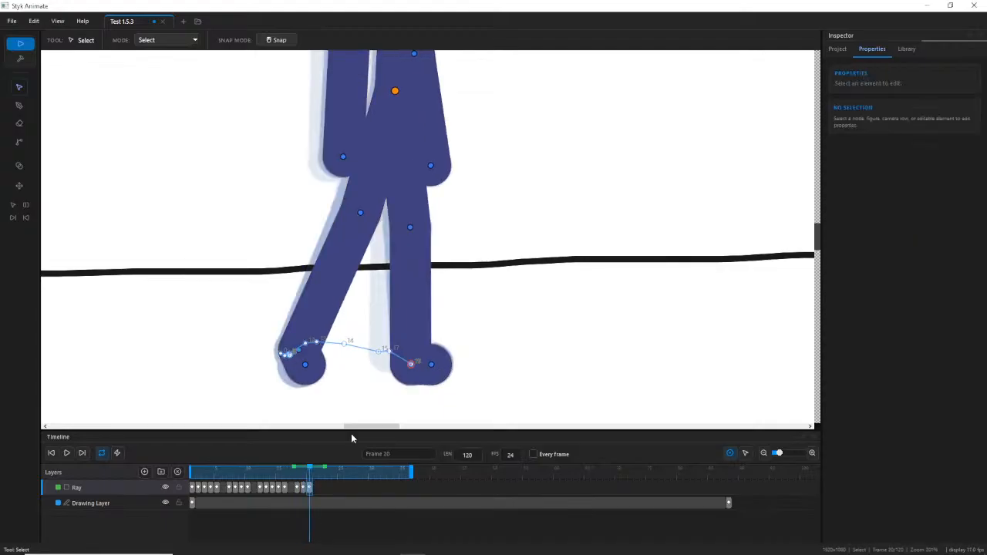
{"action": "left_click", "coordinate": [434, 368]}
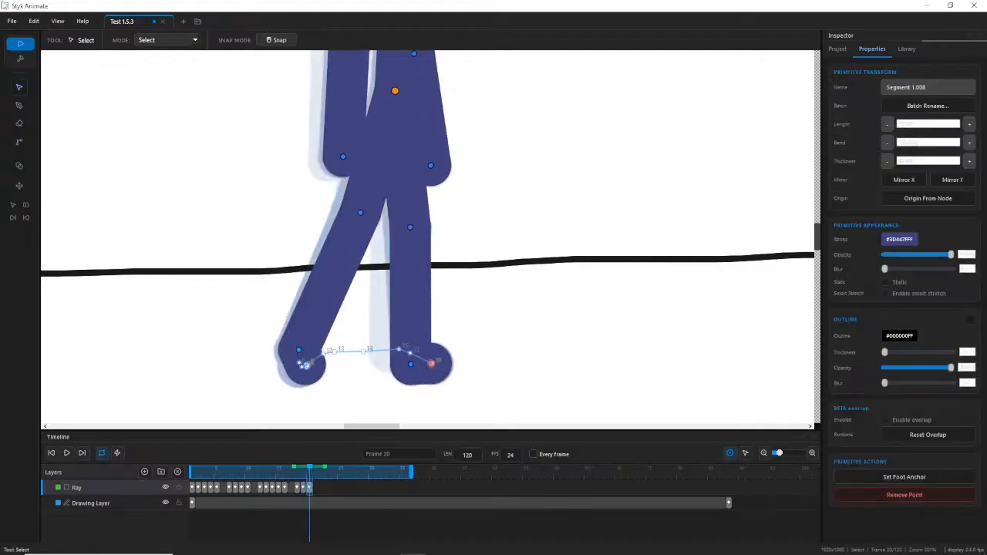
Save the animation project.
{"action": "left_click", "coordinate": [12, 21]}
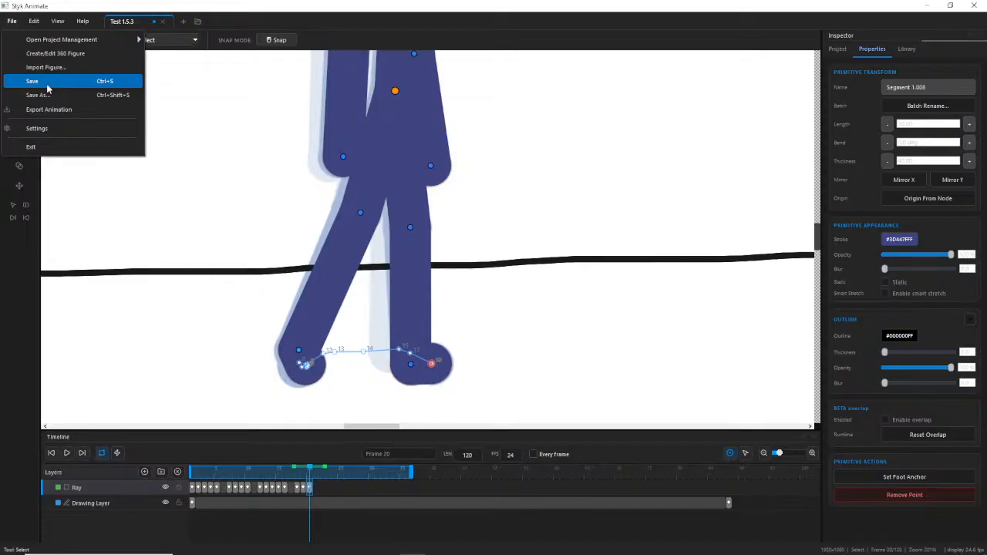
{"action": "left_click", "coordinate": [46, 83]}
{"action": "left_click", "coordinate": [12, 21]}
{"action": "left_click", "coordinate": [48, 84]}
{"action": "left_click", "coordinate": [179, 186]}
Shift the rear leg's knee and foot slightly back on frame 20, comparing the pose with the preceding frames.
{"action": "mouse_move", "coordinate": [303, 472]}
{"action": "left_mouse_down"}
{"action": "mouse_move", "coordinate": [308, 483]}
{"action": "mouse_move", "coordinate": [299, 483]}
{"action": "mouse_move", "coordinate": [309, 482]}
{"action": "left_mouse_up"}
{"action": "left_click", "coordinate": [361, 213]}
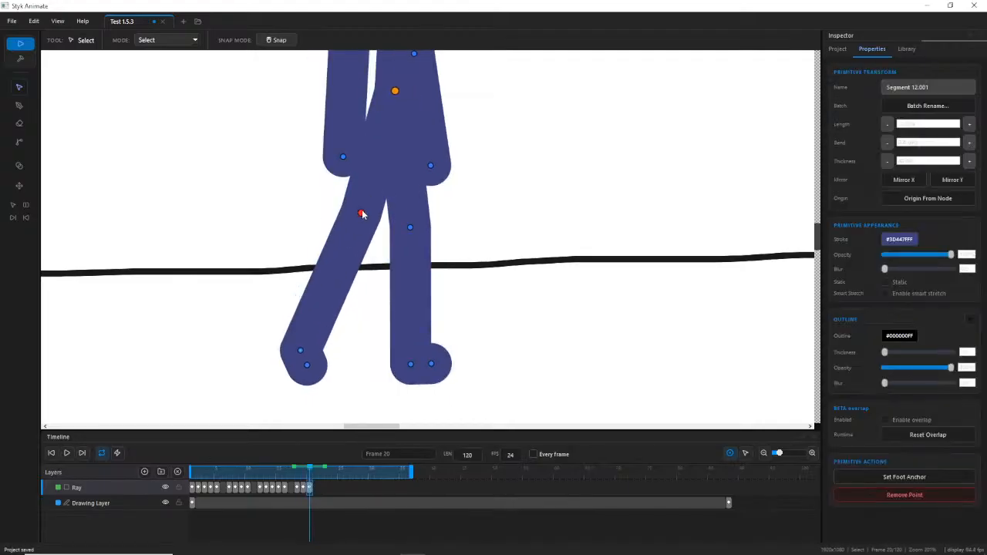
{"action": "left_click", "coordinate": [302, 365]}
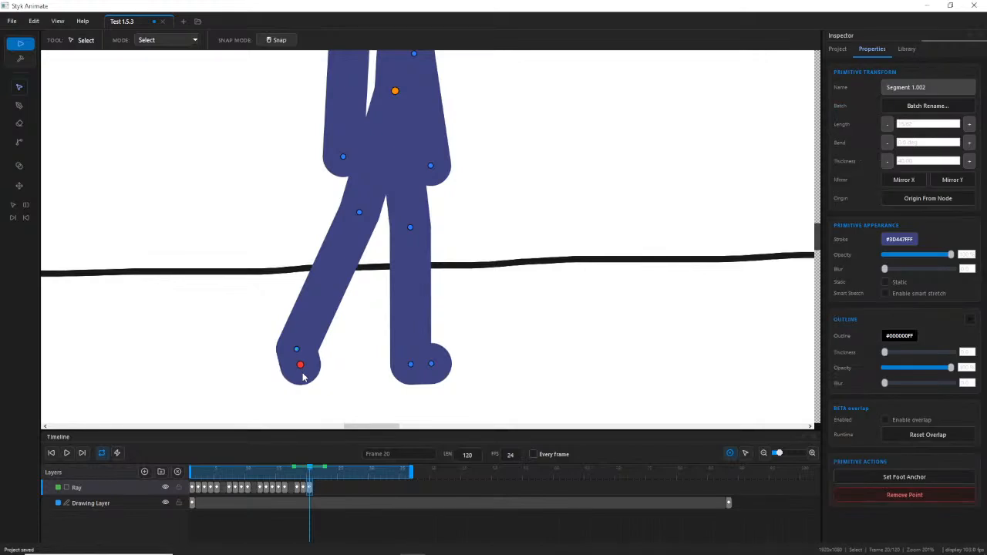
{"action": "left_click", "coordinate": [299, 482]}
{"action": "mouse_move", "coordinate": [299, 482]}
{"action": "left_mouse_down"}
{"action": "mouse_move", "coordinate": [309, 484]}
{"action": "mouse_move", "coordinate": [288, 484]}
{"action": "mouse_move", "coordinate": [315, 472]}
{"action": "mouse_move", "coordinate": [292, 471]}
{"action": "mouse_move", "coordinate": [311, 472]}
{"action": "left_mouse_up"}
Repose both arms on frame 20, adjusting the elbow and hand points of the front and rear arm.
{"action": "scroll", "coordinate": [402, 310], "scroll_direction": "up", "scroll_amount": 5}
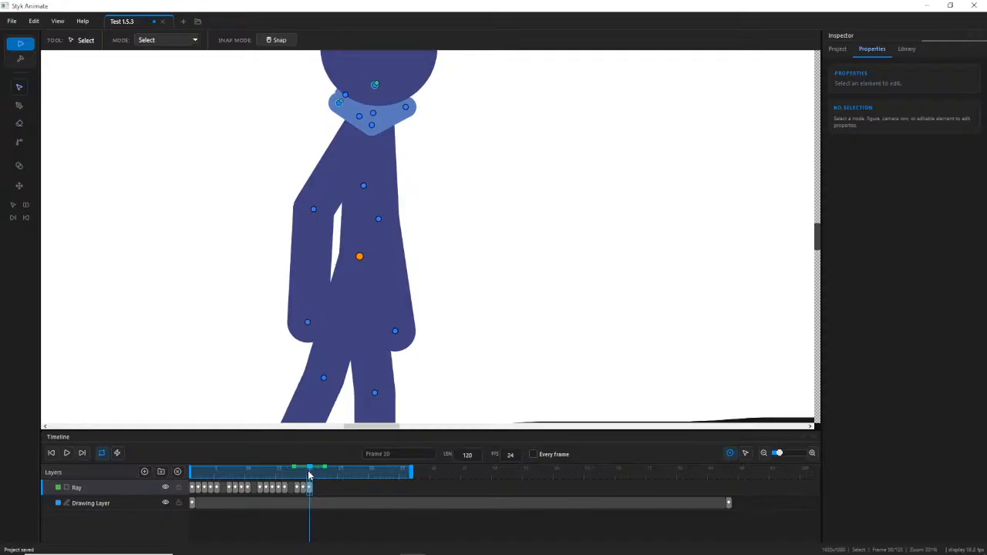
{"action": "left_click", "coordinate": [378, 220]}
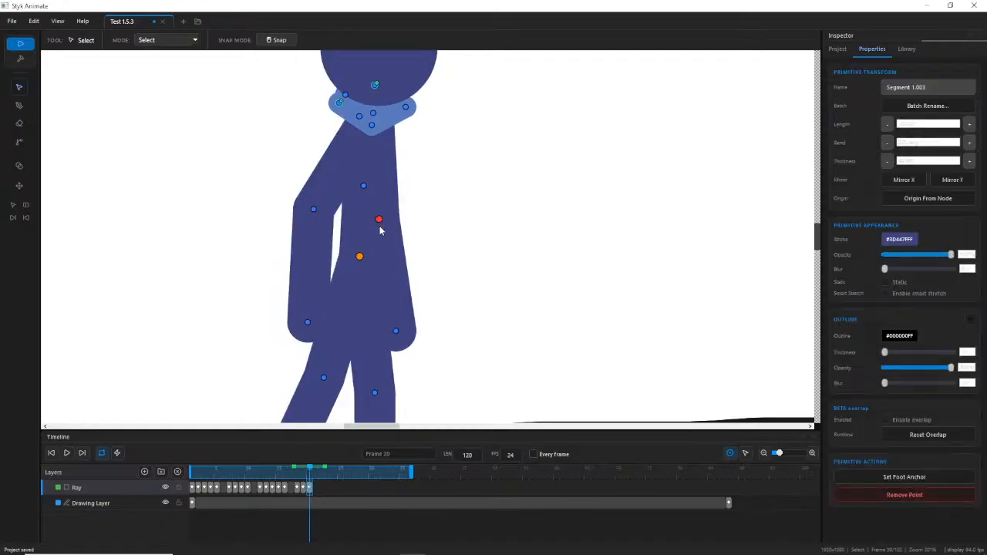
{"action": "left_click", "coordinate": [394, 333]}
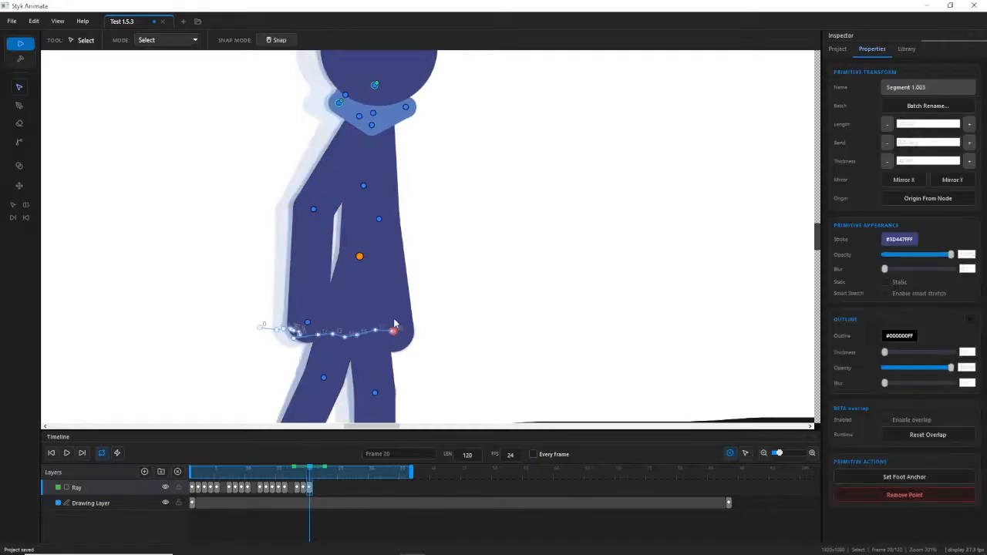
{"action": "left_click", "coordinate": [318, 211]}
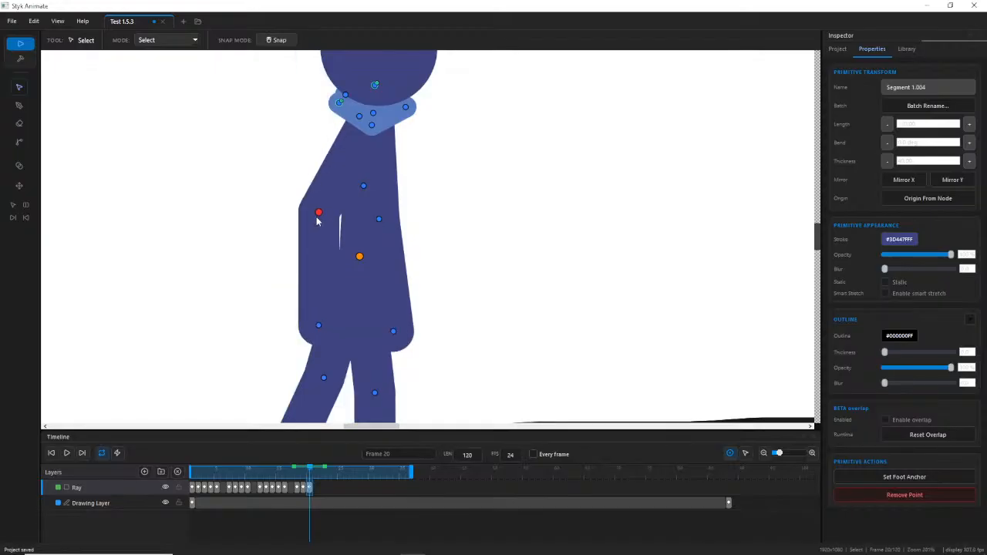
{"action": "left_click", "coordinate": [315, 325]}
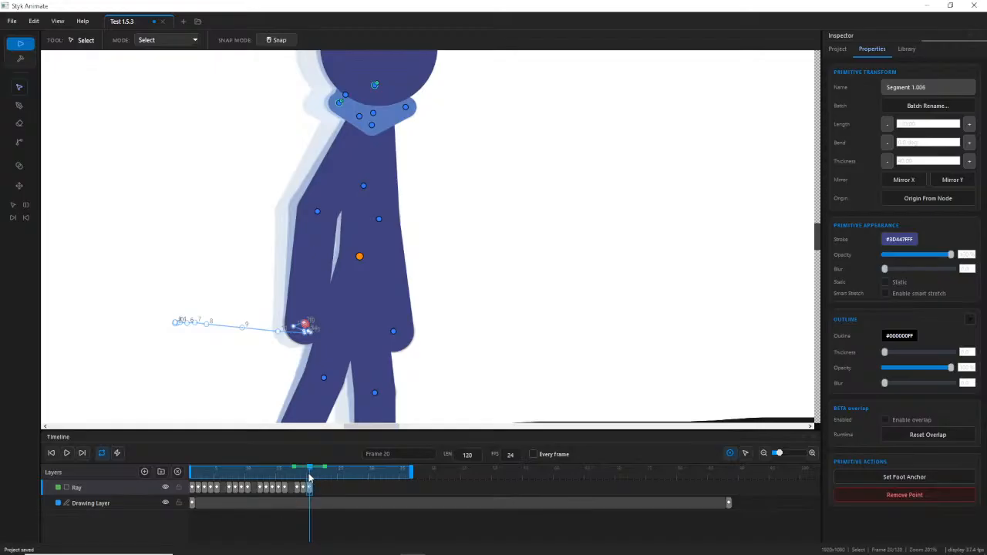
Nudge the rear arm's hand slightly forward on frames 18 and 19 to smooth its motion path.
{"action": "mouse_move", "coordinate": [309, 478]}
{"action": "left_mouse_down"}
{"action": "mouse_move", "coordinate": [287, 478]}
{"action": "mouse_move", "coordinate": [301, 478]}
{"action": "left_mouse_up"}
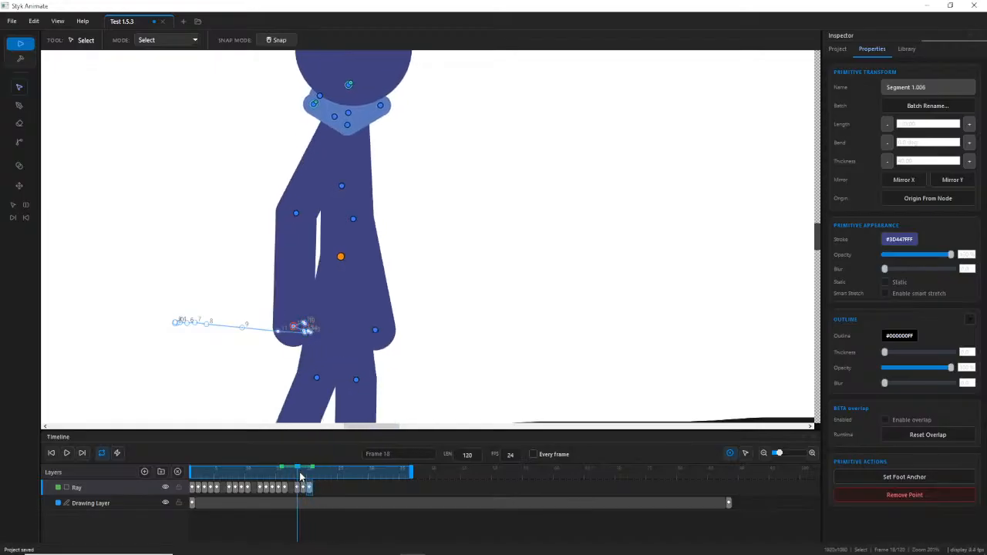
{"action": "left_click", "coordinate": [295, 329]}
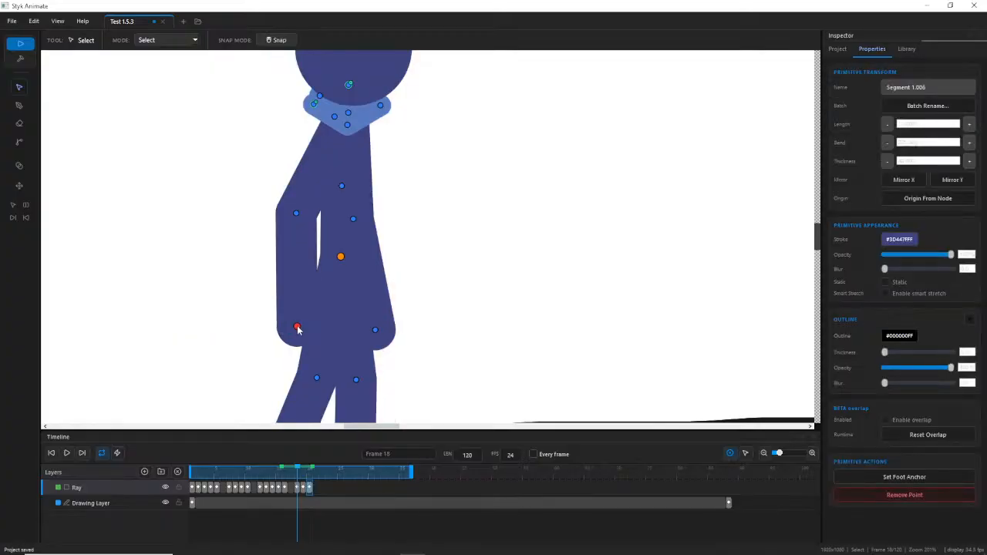
{"action": "left_click", "coordinate": [303, 487]}
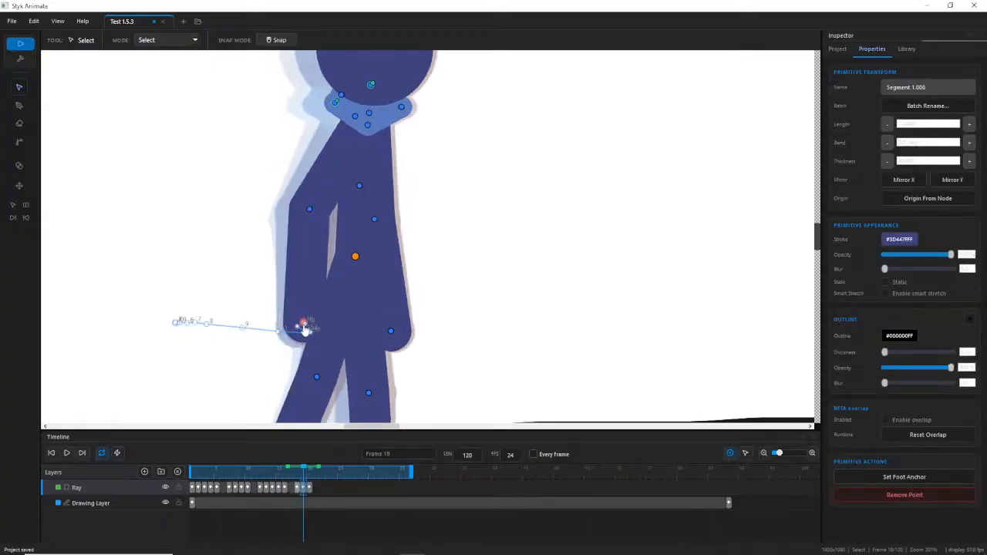
{"action": "left_click_drag", "start_coordinate": [304, 324], "coordinate": [308, 325]}
Move the rear arm's elbow and hand slightly forward on frame 20, comparing the arm across frames 18 to 20.
{"action": "left_click", "coordinate": [310, 486]}
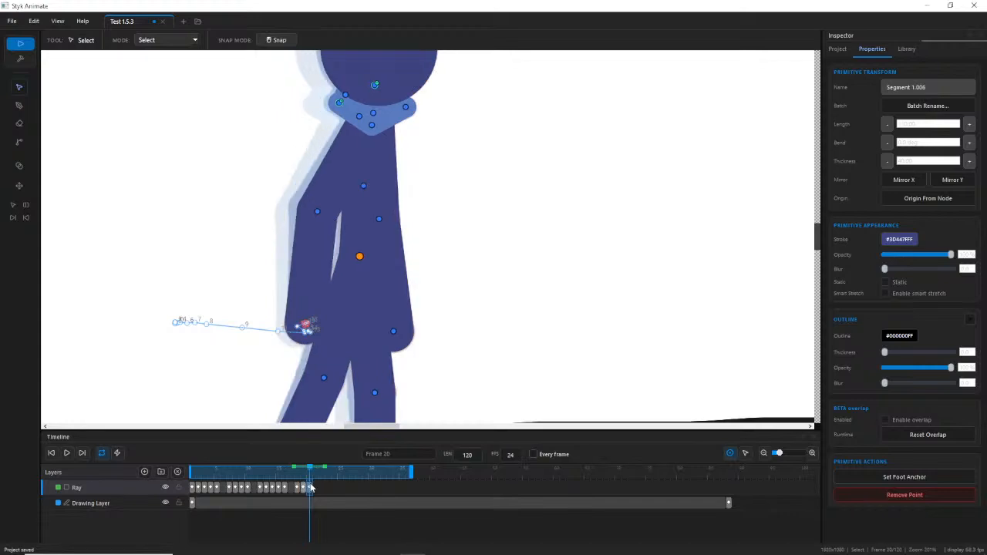
{"action": "left_click_drag", "start_coordinate": [317, 212], "coordinate": [319, 212]}
{"action": "left_click_drag", "start_coordinate": [306, 327], "coordinate": [308, 326]}
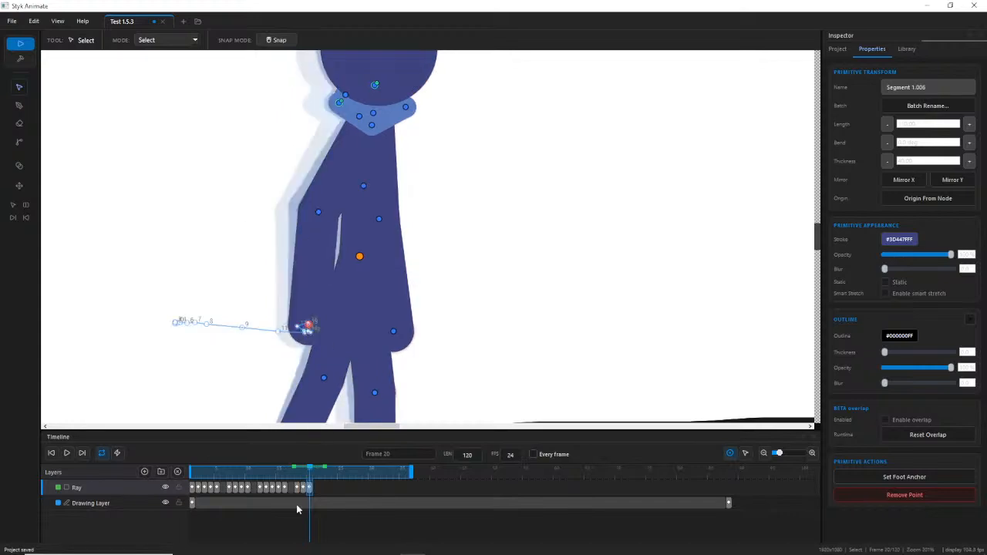
{"action": "left_click", "coordinate": [298, 492]}
{"action": "left_click", "coordinate": [303, 493]}
{"action": "left_click", "coordinate": [310, 495]}
Add a keyframe at frame 21 on the Ray layer and compare its pose with the preceding frames.
{"action": "scroll", "coordinate": [452, 307], "scroll_direction": "down", "scroll_amount": 6}
{"action": "left_click_drag", "start_coordinate": [451, 308], "coordinate": [423, 293]}
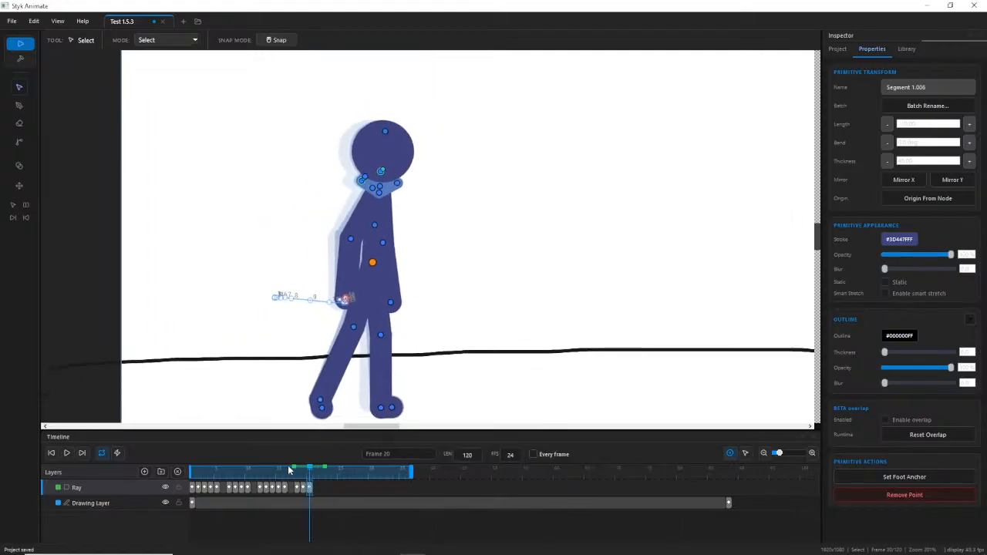
{"action": "mouse_move", "coordinate": [313, 470]}
{"action": "left_mouse_down"}
{"action": "mouse_move", "coordinate": [297, 467]}
{"action": "mouse_move", "coordinate": [320, 476]}
{"action": "mouse_move", "coordinate": [280, 478]}
{"action": "mouse_move", "coordinate": [314, 481]}
{"action": "mouse_move", "coordinate": [253, 480]}
{"action": "mouse_move", "coordinate": [317, 480]}
{"action": "left_mouse_up"}
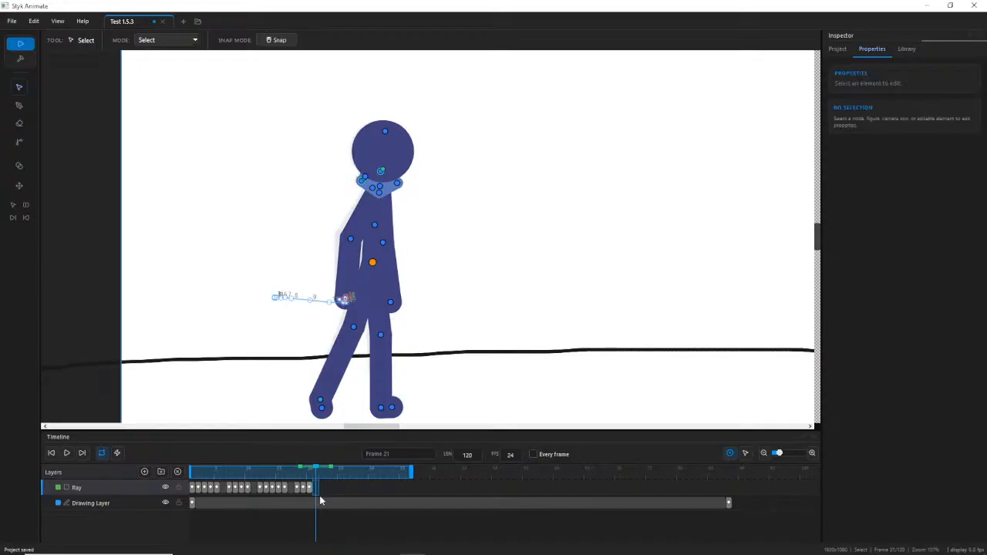
{"action": "scroll", "coordinate": [362, 345], "scroll_direction": "up", "scroll_amount": 5}
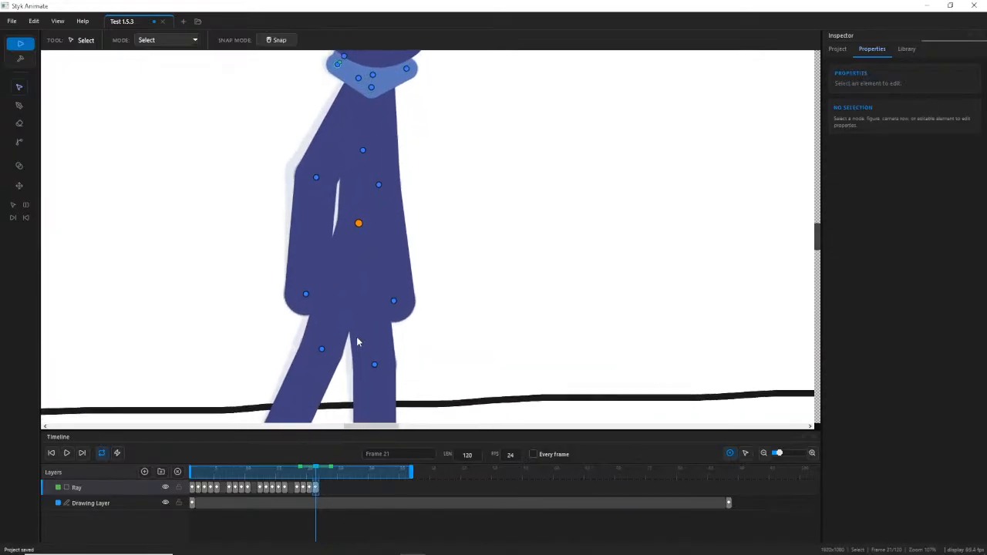
{"action": "scroll", "coordinate": [357, 252], "scroll_direction": "down", "scroll_amount": 2}
{"action": "left_click_drag", "start_coordinate": [357, 337], "coordinate": [359, 255]}
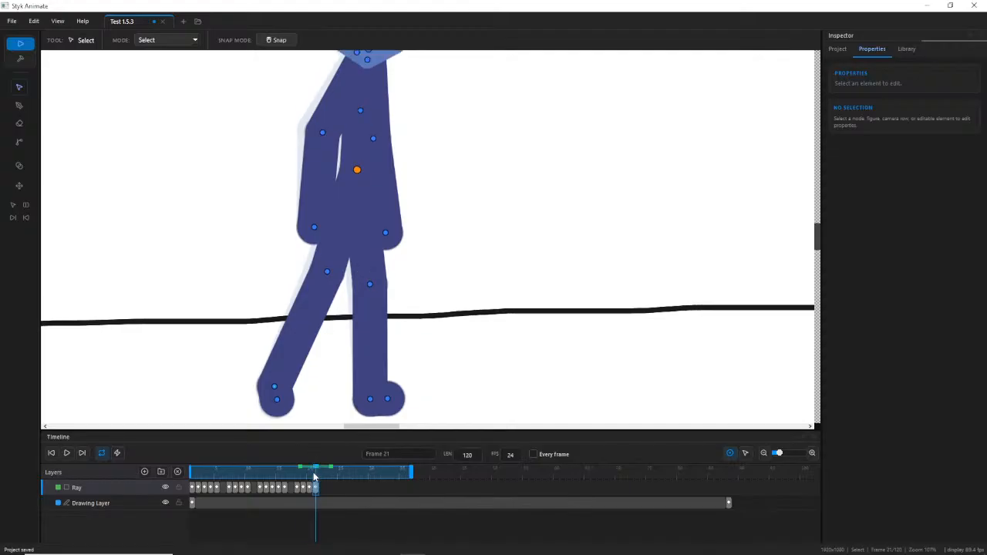
{"action": "mouse_move", "coordinate": [314, 477]}
{"action": "left_mouse_down"}
{"action": "mouse_move", "coordinate": [300, 478]}
{"action": "mouse_move", "coordinate": [314, 478]}
{"action": "left_mouse_up"}
{"action": "left_click_drag", "start_coordinate": [298, 476], "coordinate": [316, 476]}
{"action": "left_click", "coordinate": [309, 479]}
{"action": "mouse_move", "coordinate": [309, 479]}
{"action": "left_mouse_down"}
{"action": "mouse_move", "coordinate": [299, 481]}
{"action": "mouse_move", "coordinate": [316, 486]}
{"action": "left_mouse_up"}
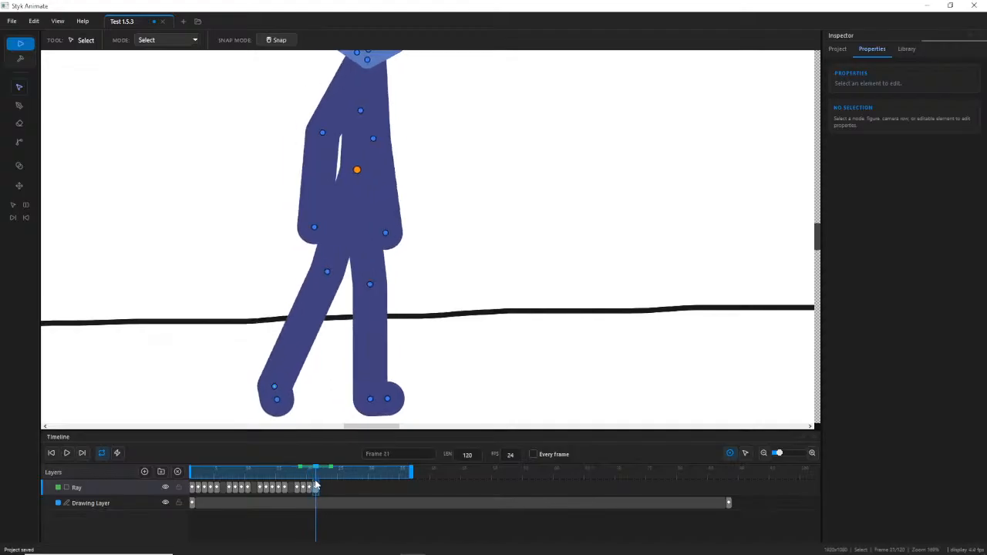
Move the whole figure slightly forward and down on frame 21, comparing its position with frame 20.
{"action": "left_click", "coordinate": [357, 170]}
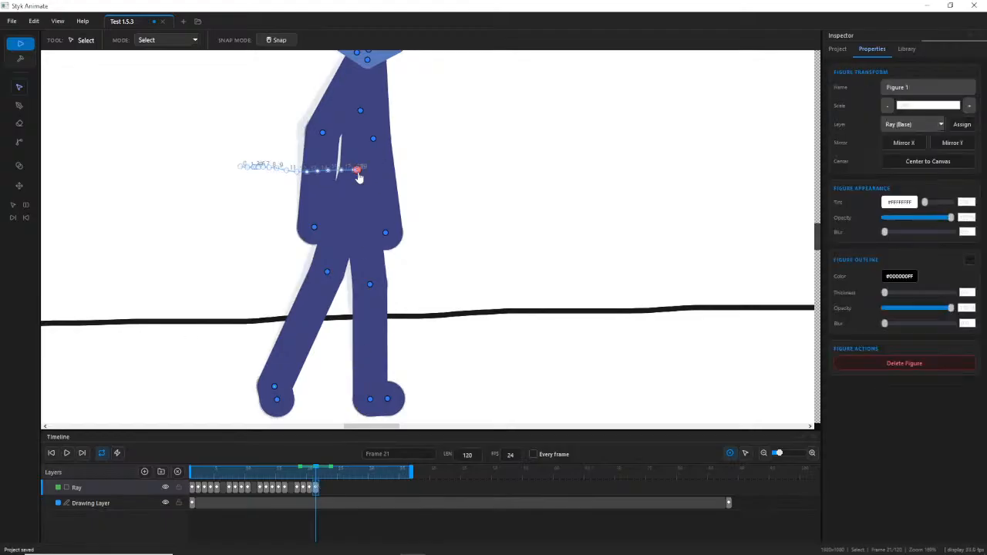
{"action": "scroll", "coordinate": [357, 171], "scroll_direction": "up", "scroll_amount": 1}
{"action": "scroll", "coordinate": [357, 177], "scroll_direction": "up", "scroll_amount": 1}
{"action": "scroll", "coordinate": [358, 176], "scroll_direction": "down", "scroll_amount": 2}
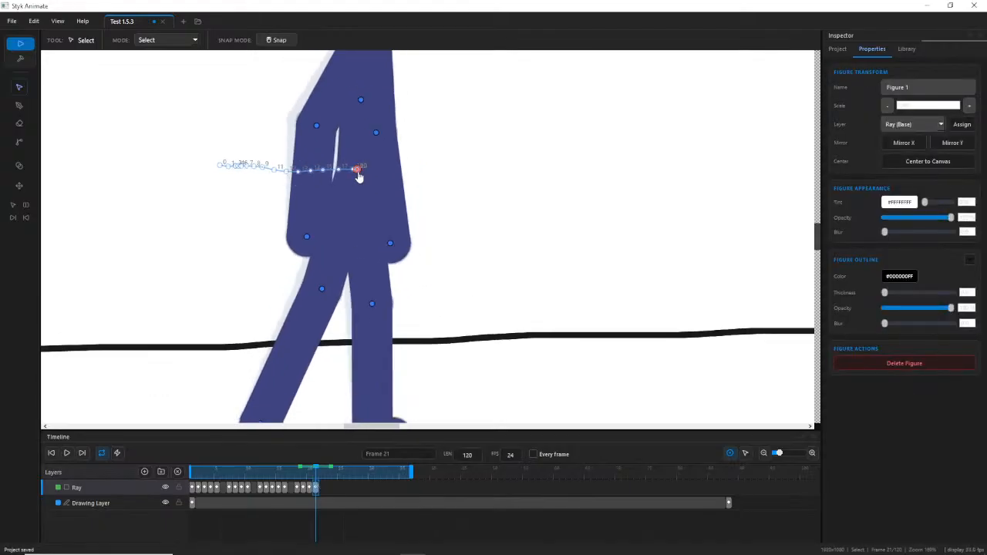
{"action": "scroll", "coordinate": [358, 177], "scroll_direction": "down", "scroll_amount": 1}
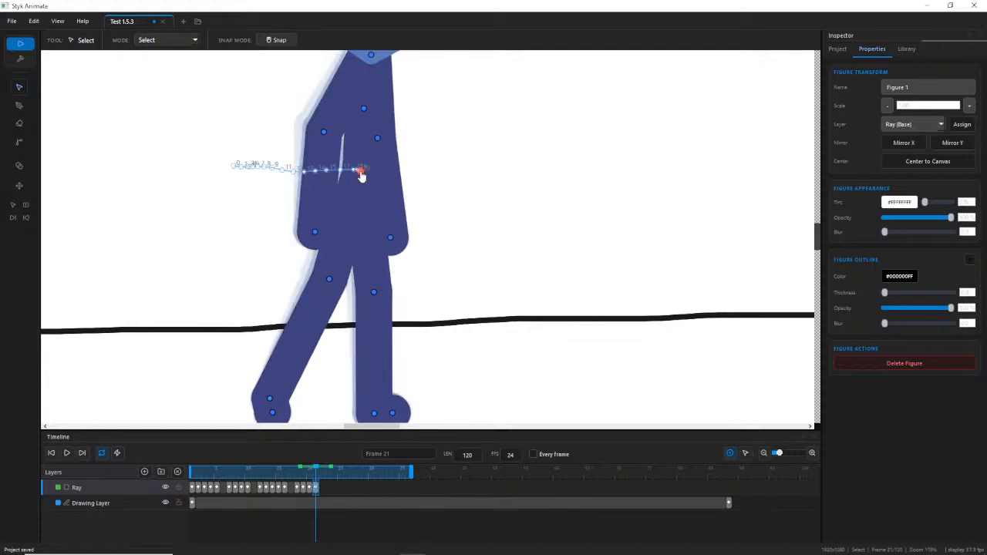
{"action": "scroll", "coordinate": [359, 174], "scroll_direction": "up", "scroll_amount": 5}
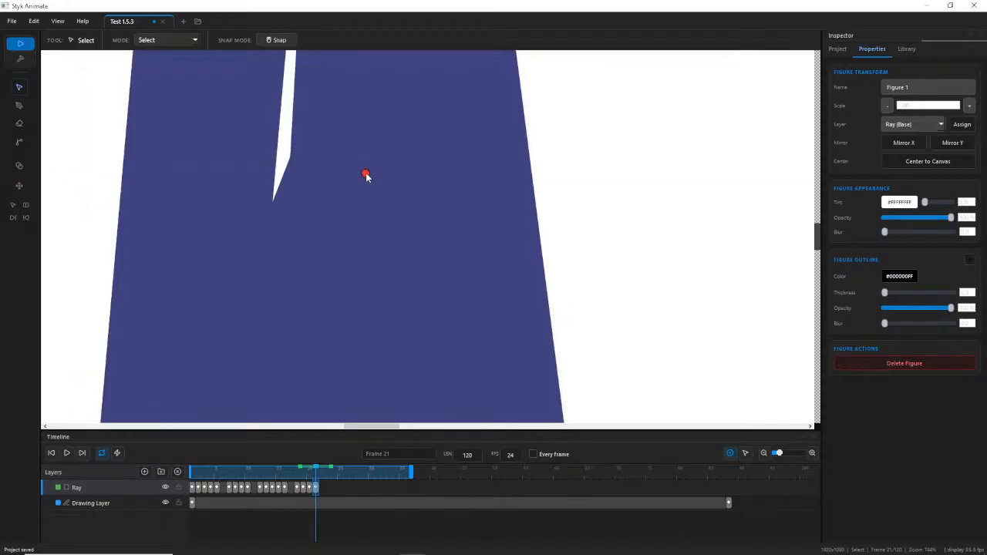
{"action": "scroll", "coordinate": [367, 176], "scroll_direction": "down", "scroll_amount": 5}
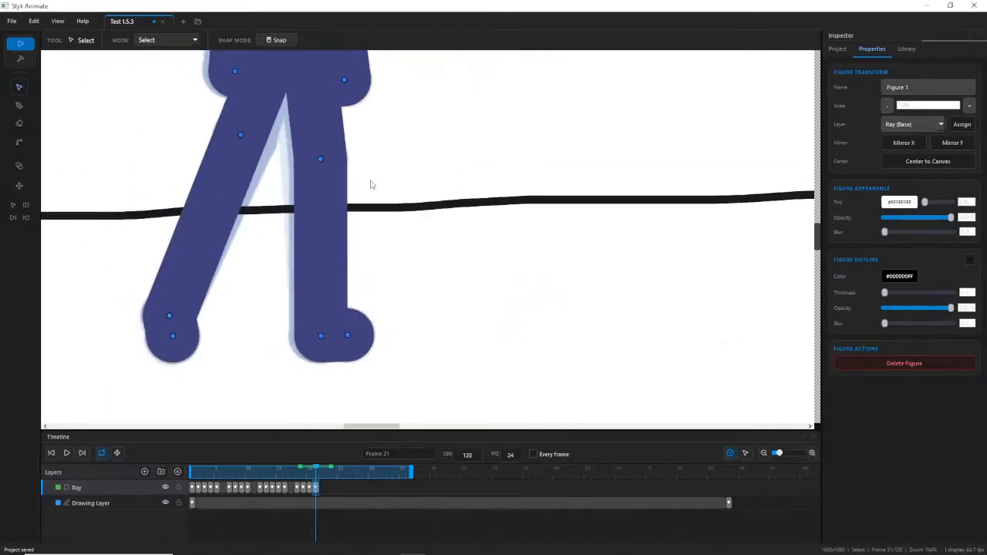
{"action": "scroll", "coordinate": [343, 173], "scroll_direction": "down", "scroll_amount": 1}
{"action": "left_click_drag", "start_coordinate": [343, 168], "coordinate": [414, 250]}
{"action": "mouse_move", "coordinate": [314, 474]}
{"action": "left_mouse_down"}
{"action": "mouse_move", "coordinate": [300, 473]}
{"action": "mouse_move", "coordinate": [316, 478]}
{"action": "left_mouse_up"}
Repose the rear leg on frame 21, bringing the knee forward and the foot slightly back, checking against the preceding frames.
{"action": "left_click", "coordinate": [348, 327]}
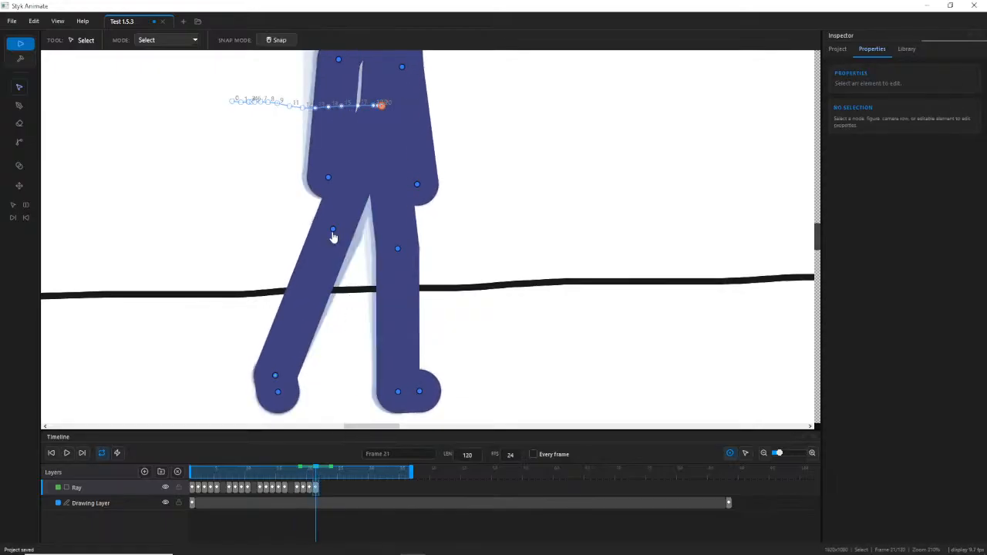
{"action": "left_click_drag", "start_coordinate": [333, 230], "coordinate": [340, 232]}
{"action": "left_click_drag", "start_coordinate": [291, 391], "coordinate": [278, 390]}
{"action": "left_click_drag", "start_coordinate": [306, 477], "coordinate": [316, 479]}
{"action": "left_click_drag", "start_coordinate": [340, 236], "coordinate": [342, 237]}
{"action": "left_click_drag", "start_coordinate": [278, 377], "coordinate": [271, 377]}
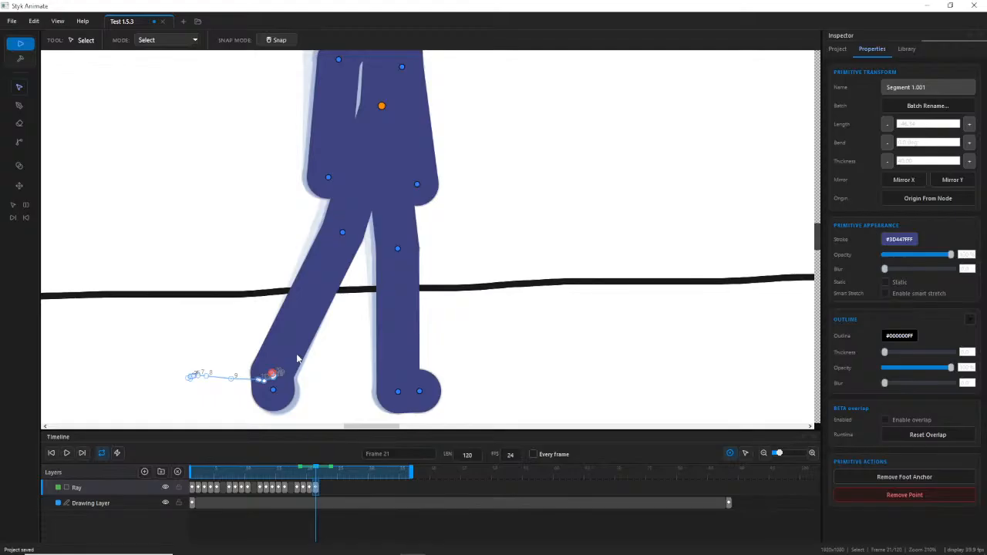
{"action": "scroll", "coordinate": [341, 208], "scroll_direction": "down", "scroll_amount": 5}
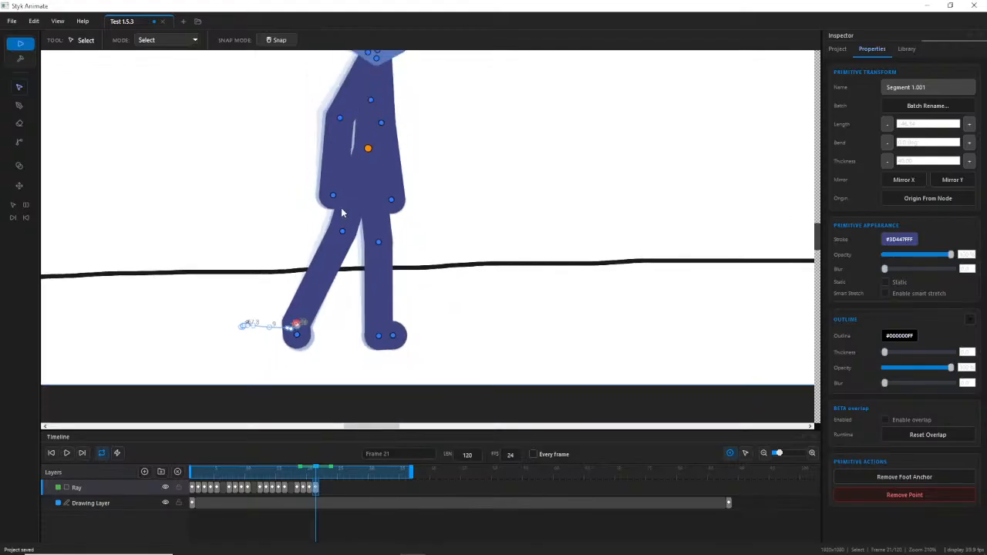
Examine the figure's head, scarf, arms and torso on frame 21 with nothing selected.
{"action": "scroll", "coordinate": [394, 253], "scroll_direction": "up", "scroll_amount": 2}
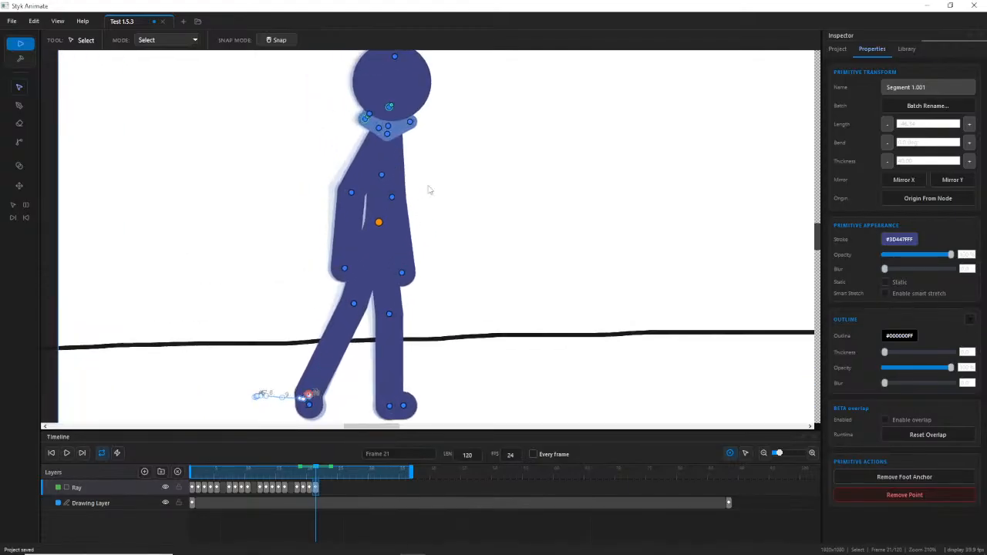
{"action": "scroll", "coordinate": [451, 226], "scroll_direction": "up", "scroll_amount": 2}
{"action": "scroll", "coordinate": [451, 226], "scroll_direction": "up", "scroll_amount": 2}
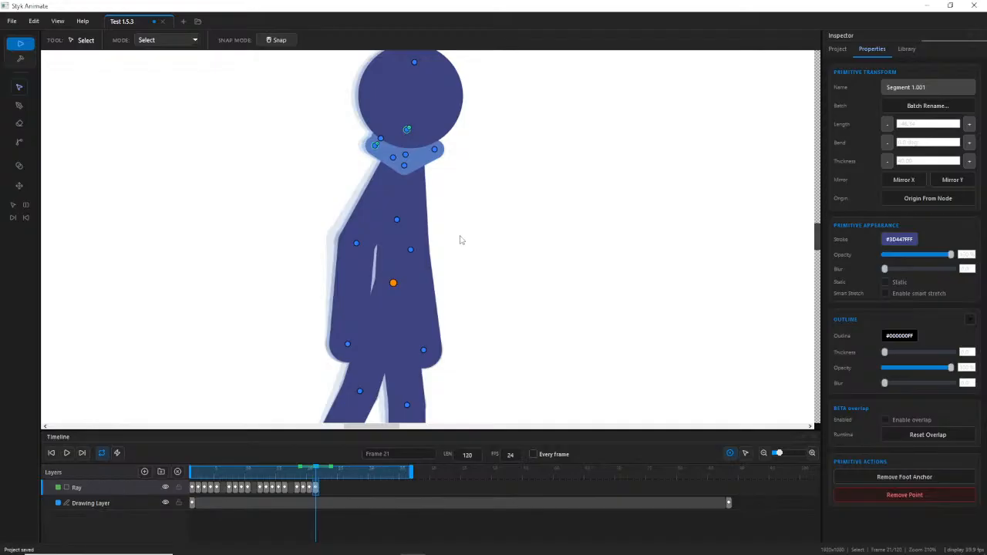
{"action": "scroll", "coordinate": [474, 249], "scroll_direction": "down", "scroll_amount": 1}
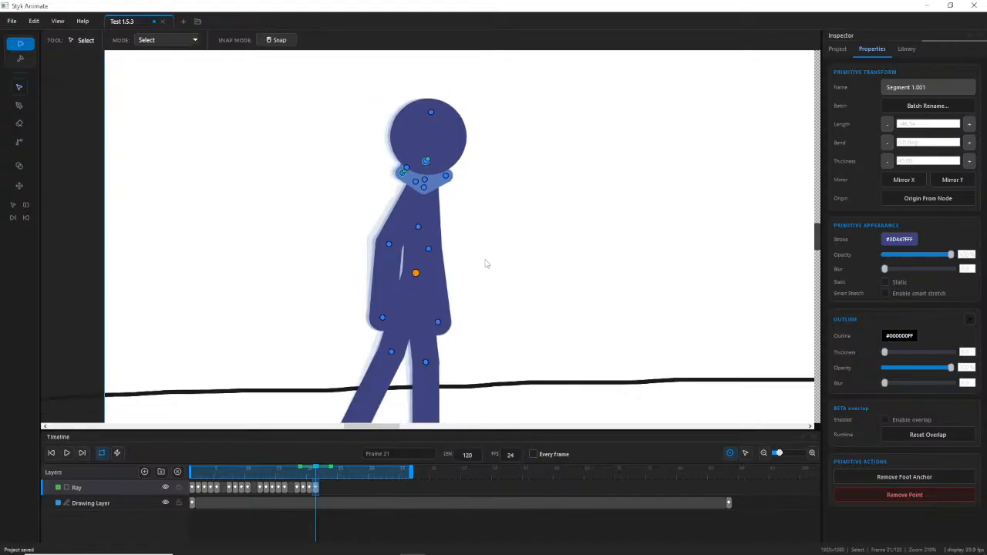
{"action": "scroll", "coordinate": [493, 247], "scroll_direction": "down", "scroll_amount": 1}
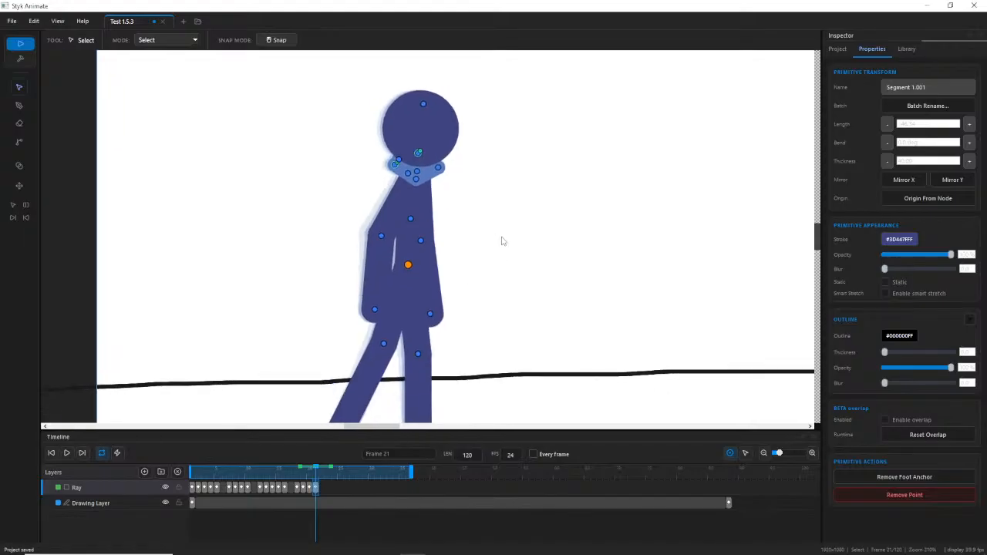
{"action": "left_click", "coordinate": [477, 308]}
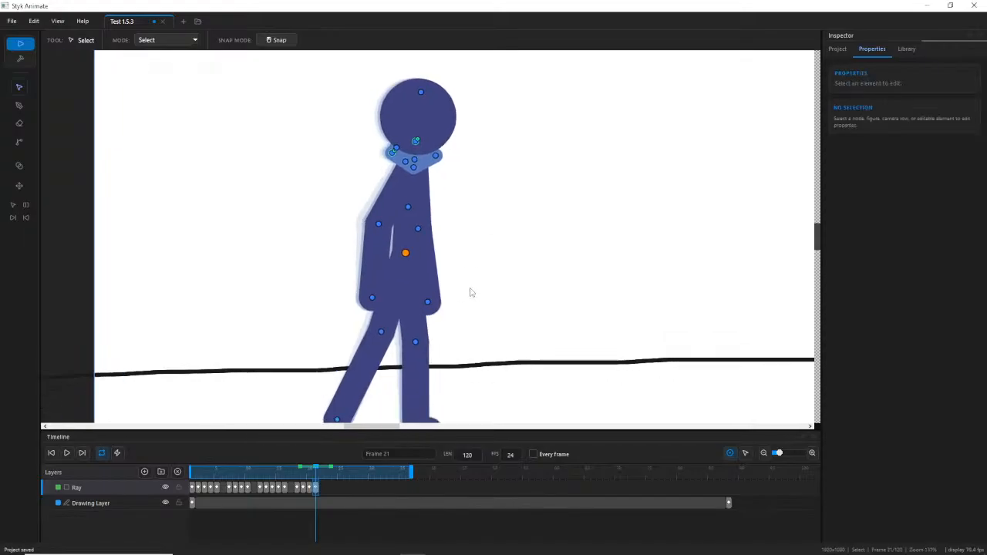
{"action": "left_click", "coordinate": [421, 221]}
{"action": "left_click", "coordinate": [459, 240]}
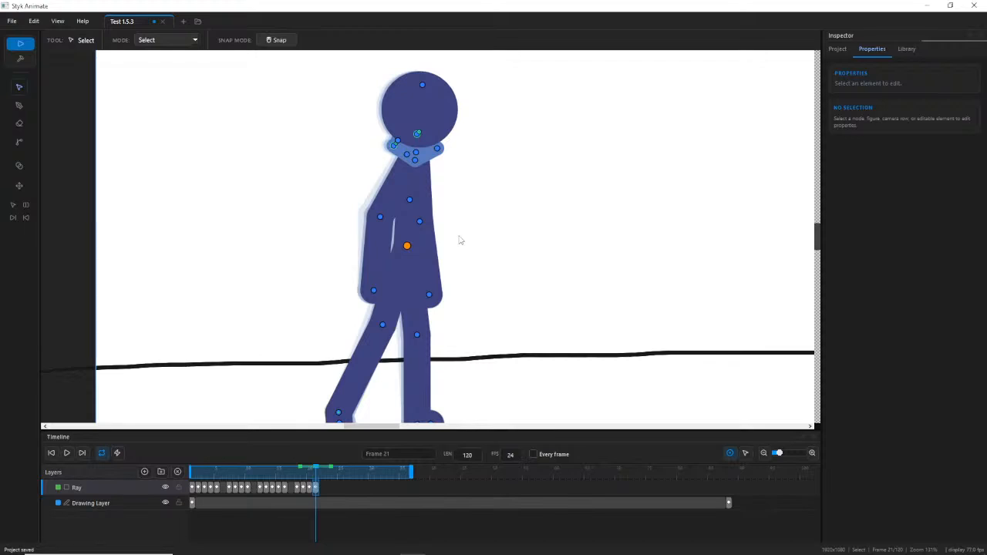
{"action": "scroll", "coordinate": [461, 231], "scroll_direction": "up", "scroll_amount": 3}
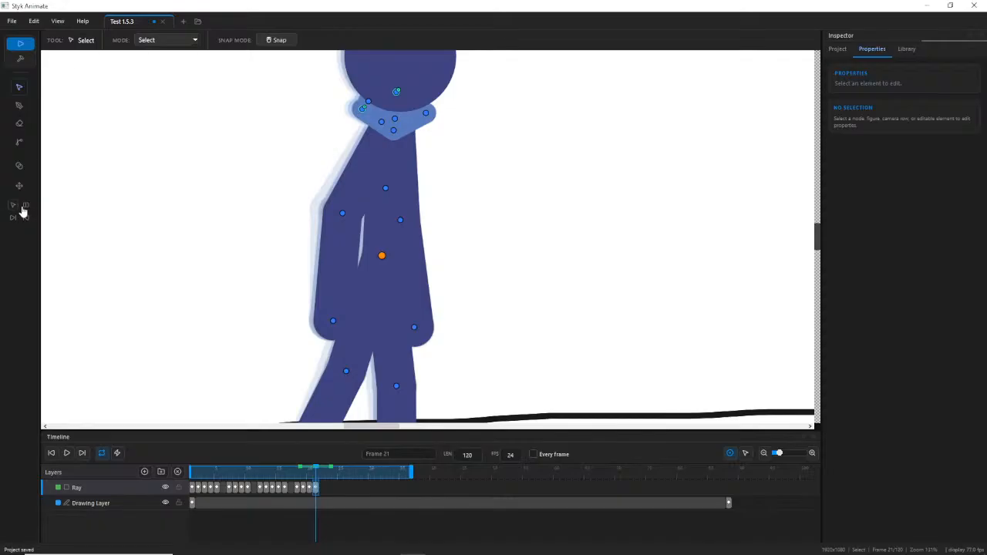
Try bringing the upper torso segment forward and backward in the figure's stacking order on frame 21.
{"action": "left_click", "coordinate": [385, 185]}
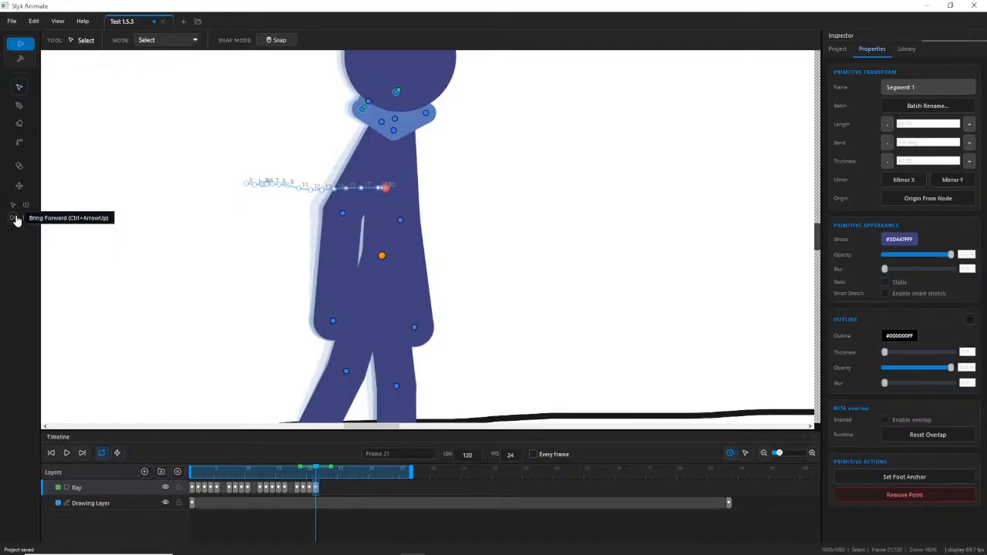
{"action": "left_click", "coordinate": [15, 24]}
{"action": "left_click", "coordinate": [36, 85]}
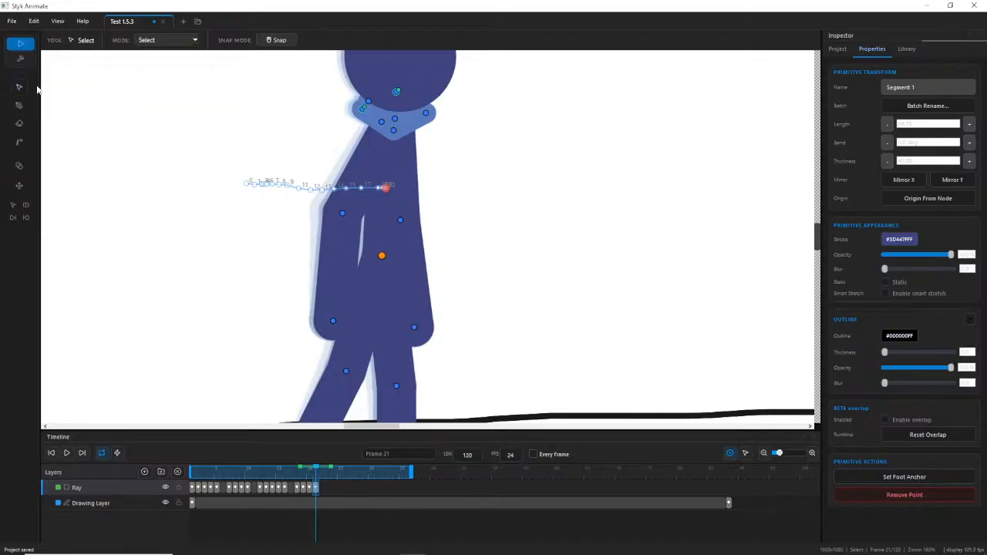
{"action": "left_click", "coordinate": [12, 222]}
{"action": "left_click", "coordinate": [463, 117]}
Try sending the scarf's front tip segment backward in the stacking order and bringing it forward again.
{"action": "left_click", "coordinate": [427, 116]}
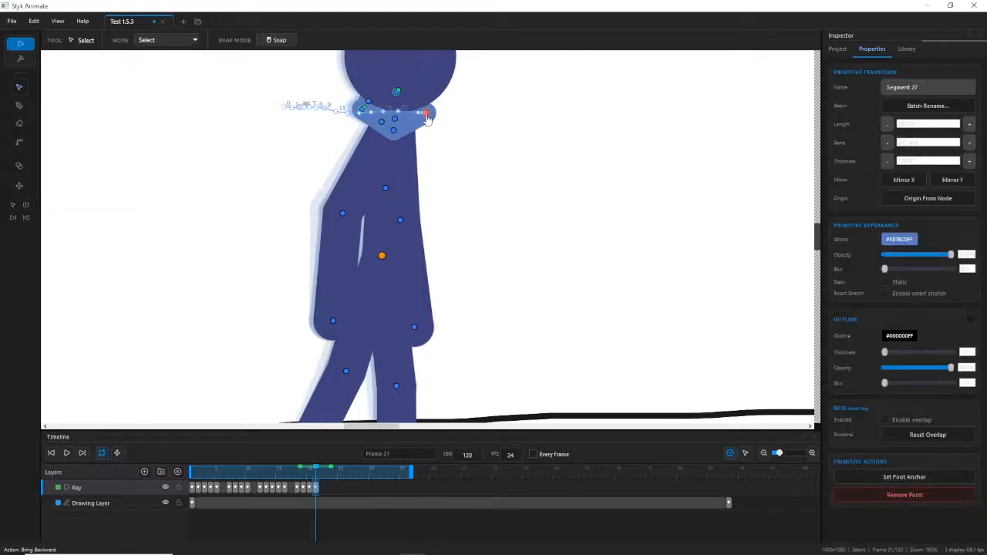
{"action": "left_click", "coordinate": [17, 219]}
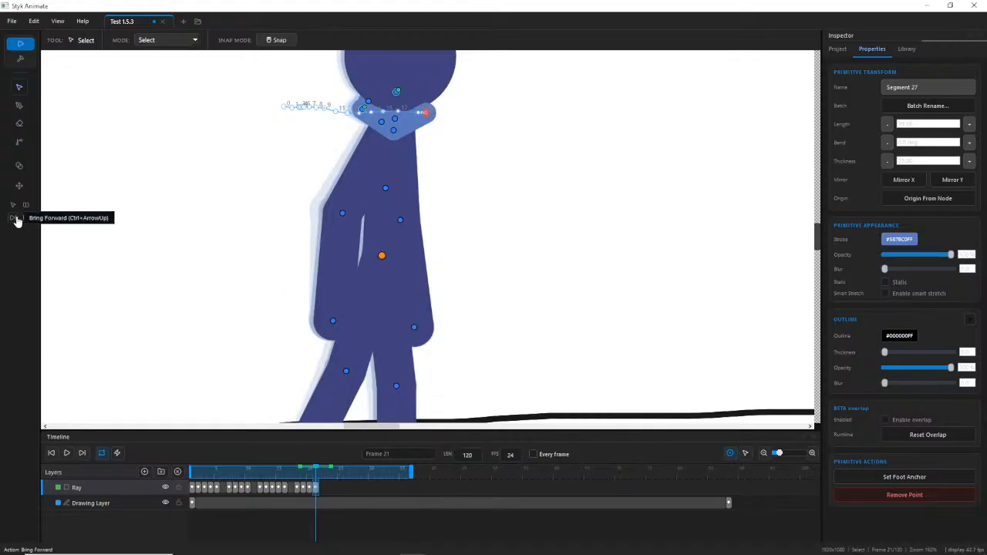
{"action": "left_click", "coordinate": [26, 220]}
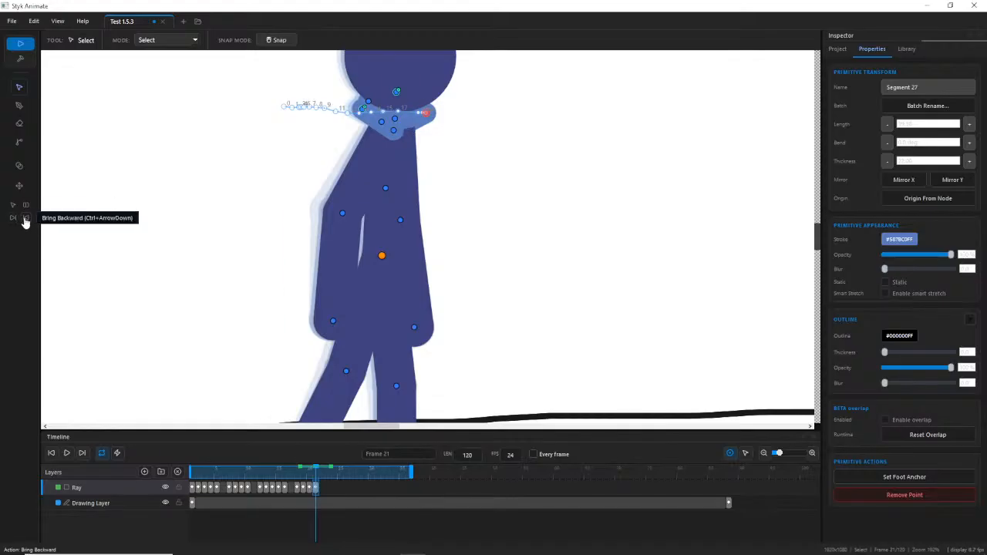
{"action": "left_click", "coordinate": [14, 220]}
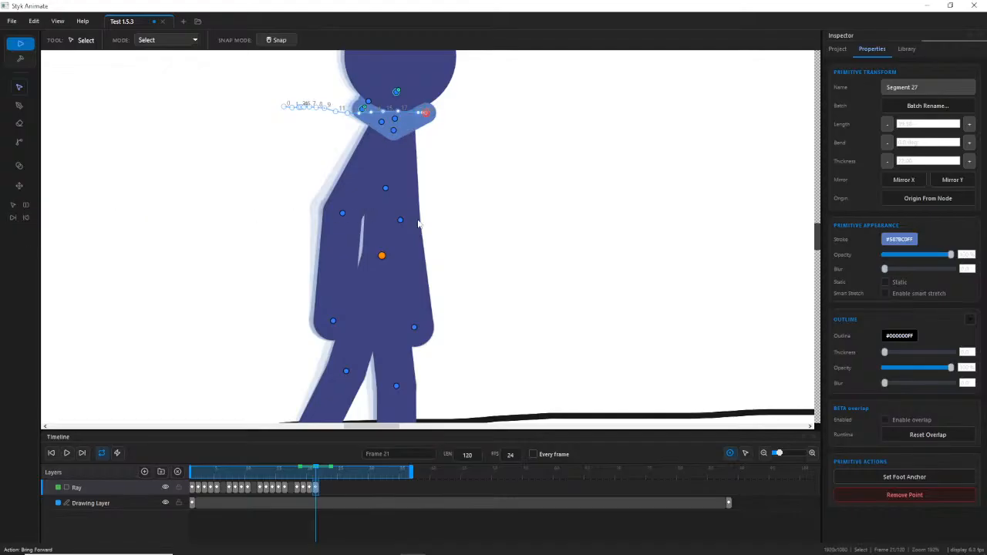
Nudge the front arm's elbow and switch its segment between front and back, leaving it at the bottom of the stacking order.
{"action": "left_click_drag", "start_coordinate": [399, 219], "coordinate": [401, 221]}
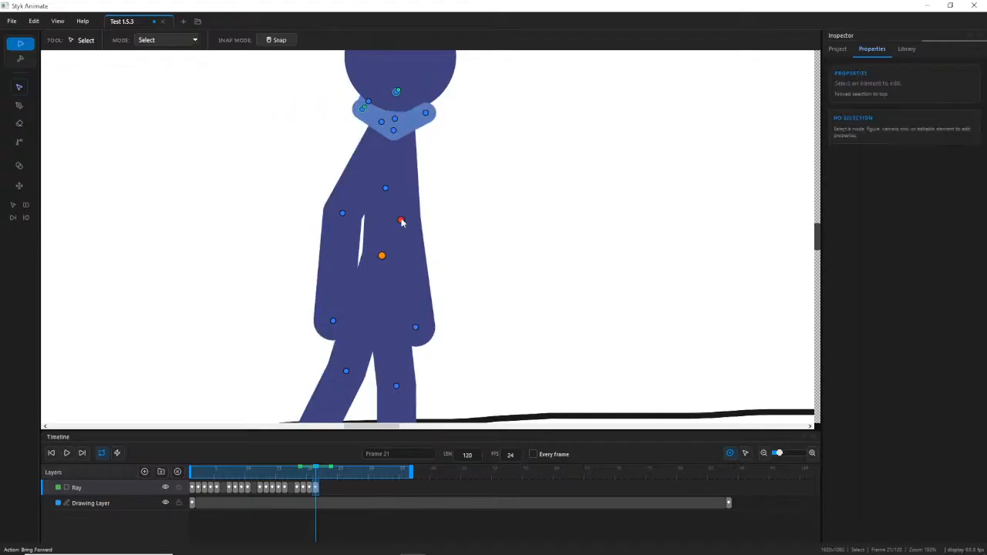
{"action": "left_click", "coordinate": [12, 222]}
{"action": "left_click", "coordinate": [27, 224]}
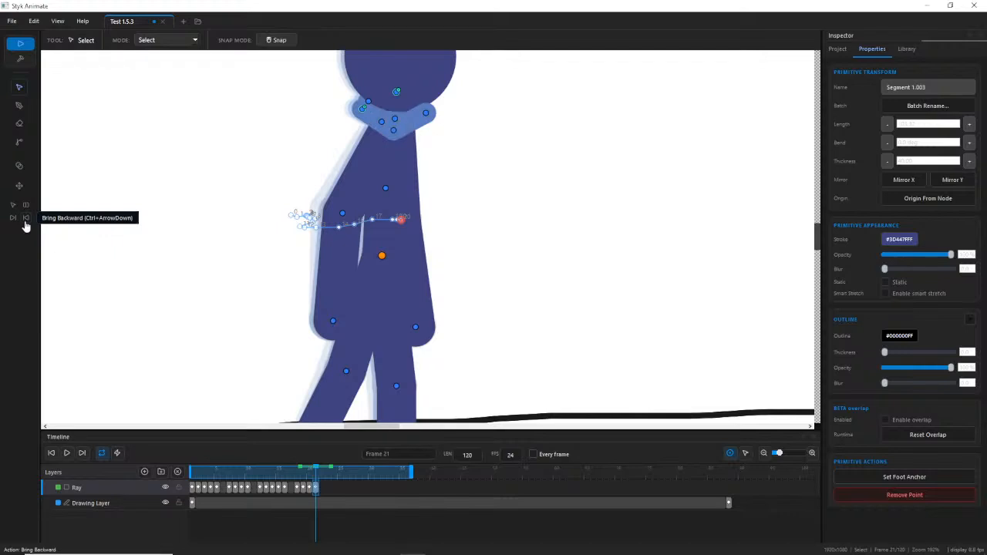
{"action": "left_click", "coordinate": [14, 222]}
{"action": "left_click", "coordinate": [28, 222]}
{"action": "left_click", "coordinate": [14, 221]}
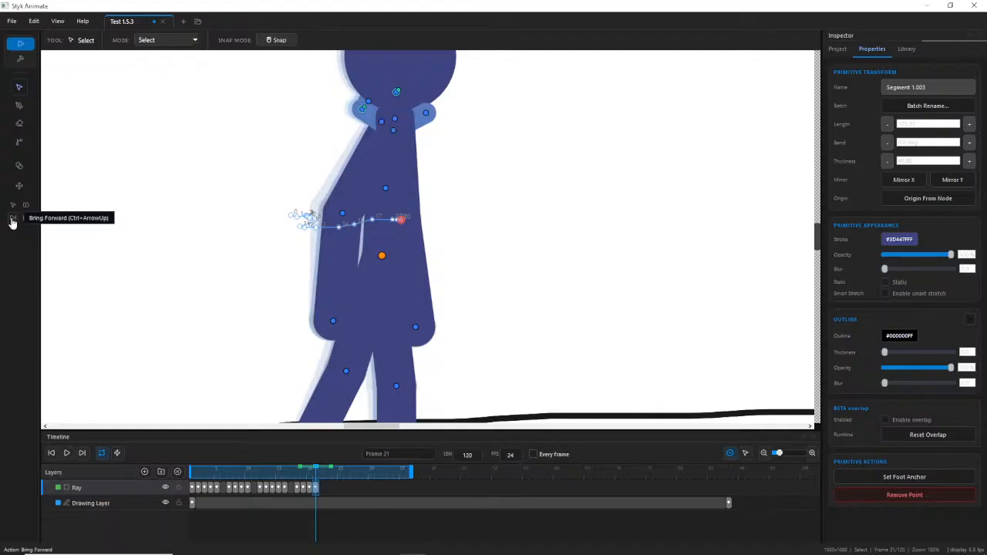
{"action": "left_click", "coordinate": [25, 221]}
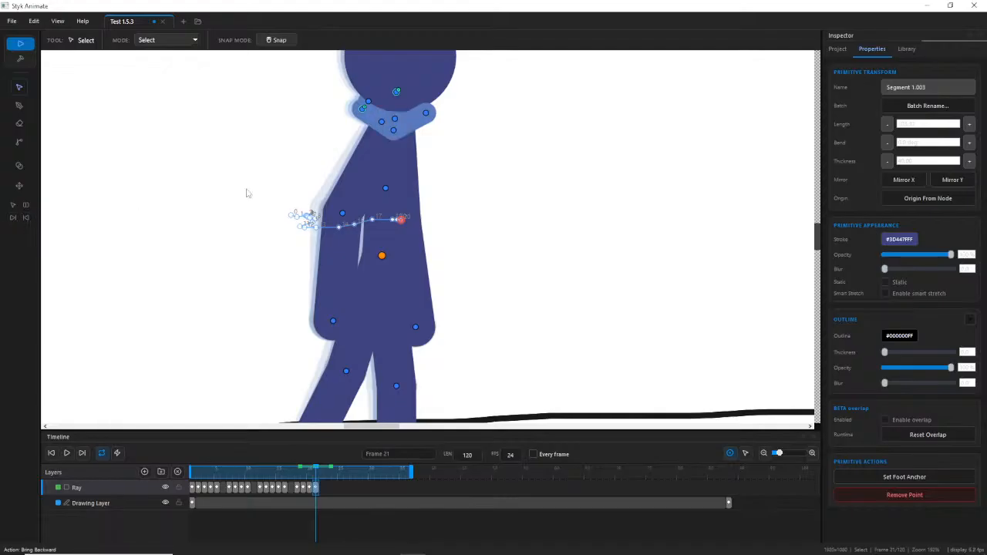
{"action": "left_click", "coordinate": [425, 206]}
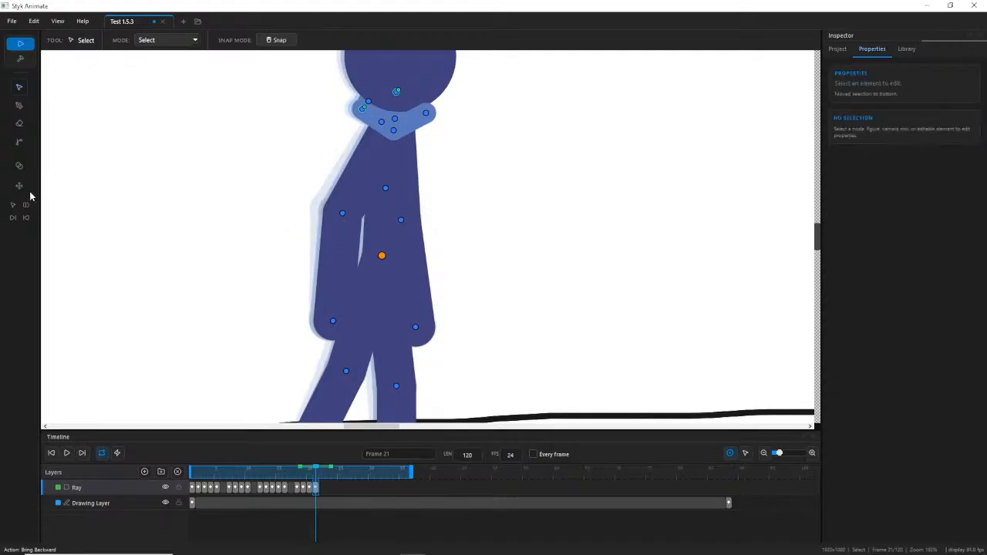
{"action": "scroll", "coordinate": [97, 156], "scroll_direction": "down", "scroll_amount": 3}
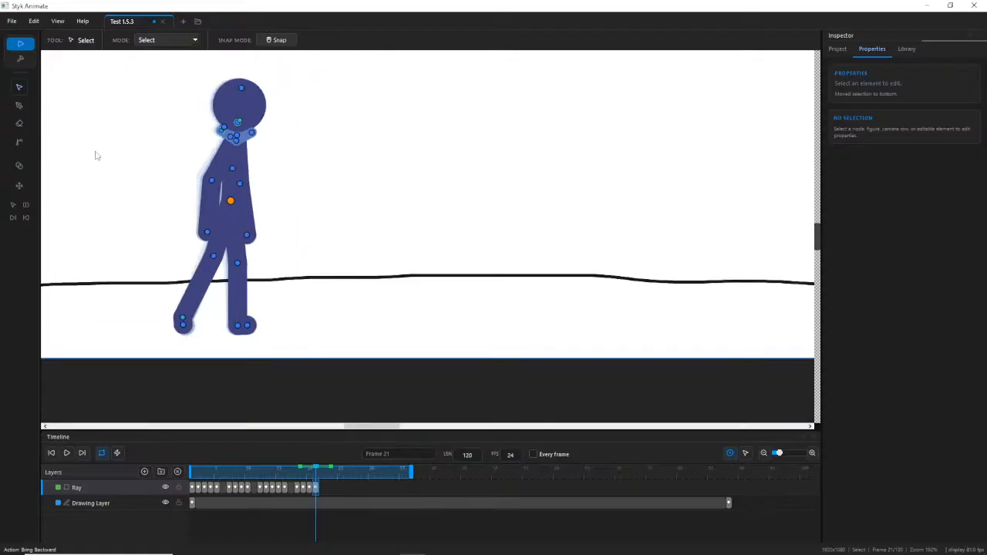
{"action": "scroll", "coordinate": [141, 185], "scroll_direction": "down", "scroll_amount": 2}
{"action": "scroll", "coordinate": [185, 200], "scroll_direction": "up", "scroll_amount": 2}
{"action": "scroll", "coordinate": [540, 224], "scroll_direction": "up", "scroll_amount": 2}
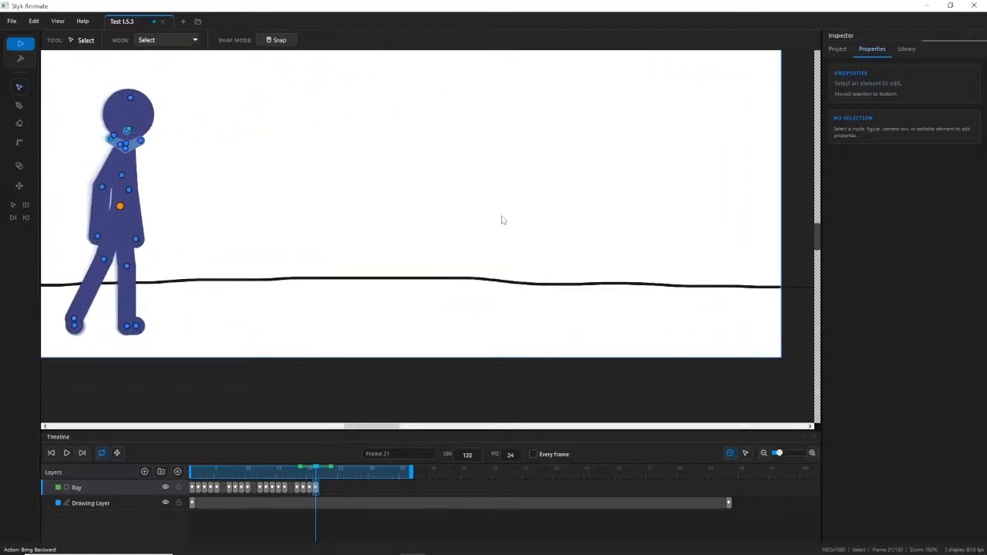
{"action": "left_click_drag", "start_coordinate": [397, 196], "coordinate": [499, 235]}
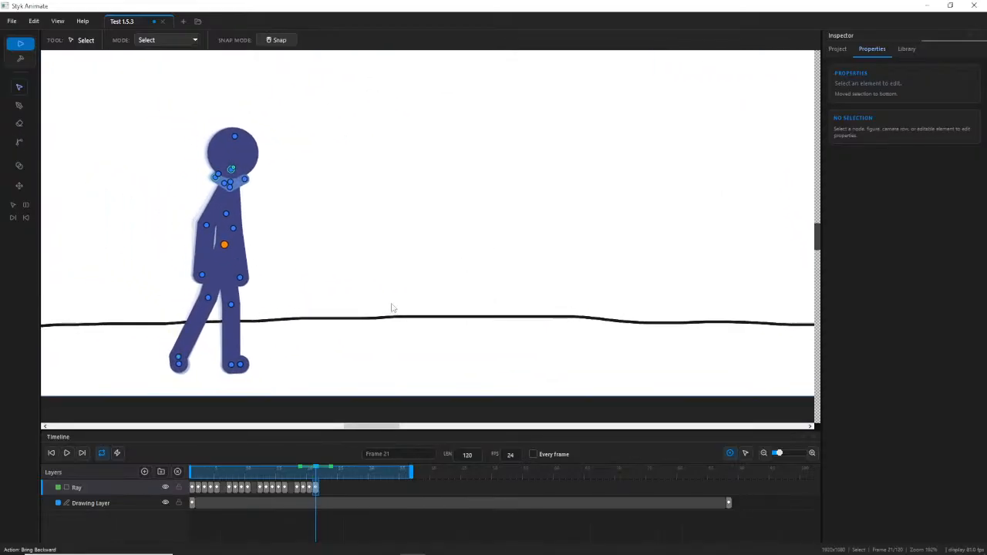
{"action": "left_click_drag", "start_coordinate": [391, 308], "coordinate": [463, 286]}
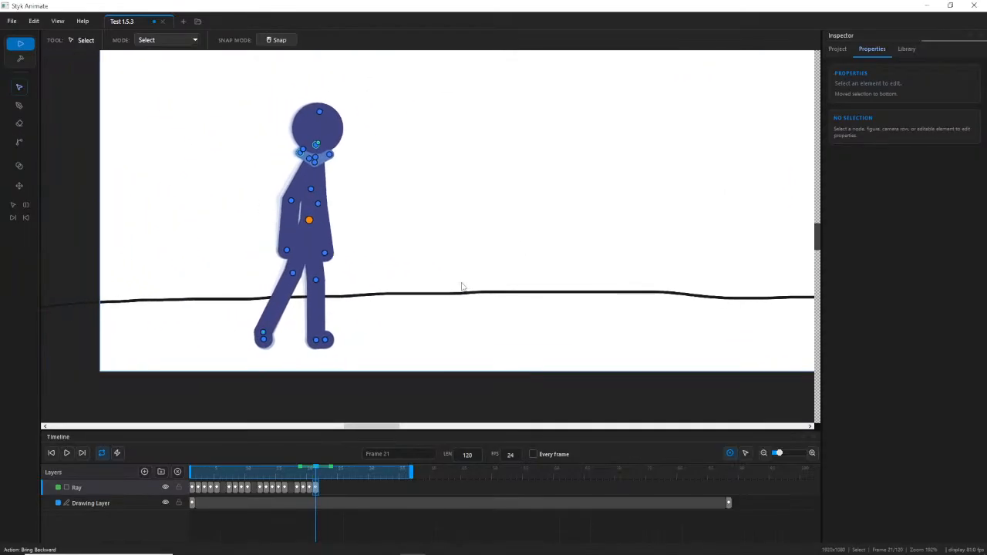
{"action": "left_click", "coordinate": [20, 104]}
{"action": "scroll", "coordinate": [138, 269], "scroll_direction": "up", "scroll_amount": 3}
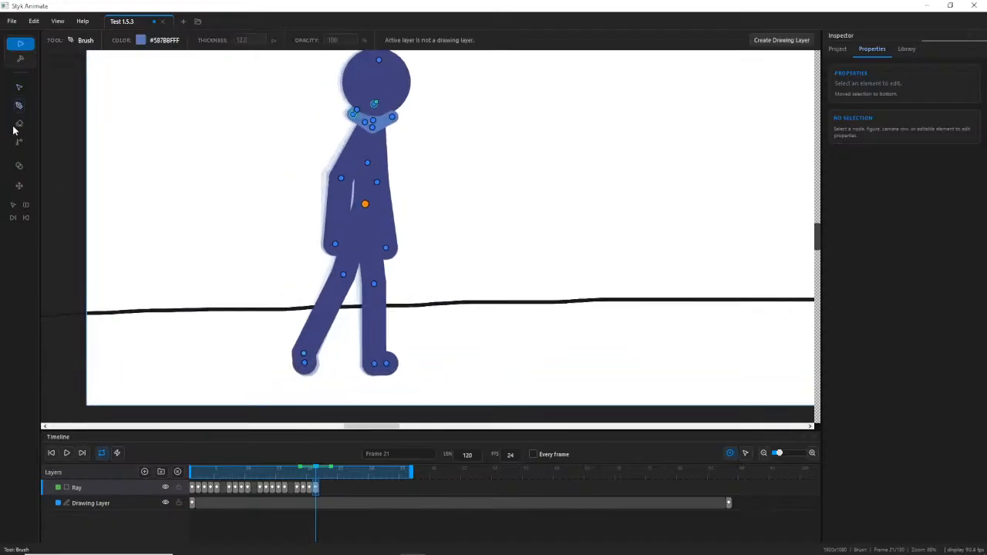
{"action": "scroll", "coordinate": [168, 286], "scroll_direction": "up", "scroll_amount": 3}
{"action": "scroll", "coordinate": [190, 280], "scroll_direction": "down", "scroll_amount": 2}
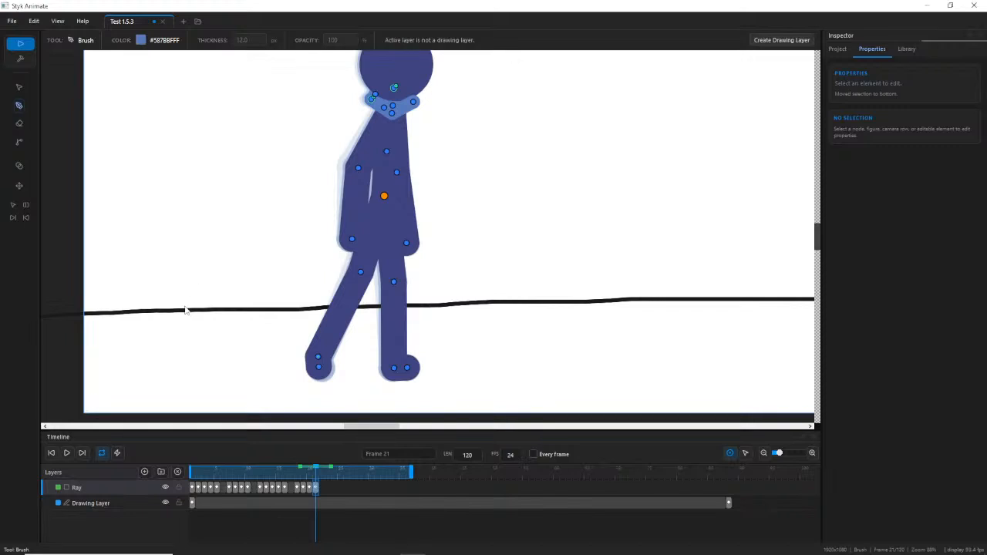
{"action": "left_click", "coordinate": [19, 88]}
{"action": "left_click_drag", "start_coordinate": [171, 251], "coordinate": [204, 376]}
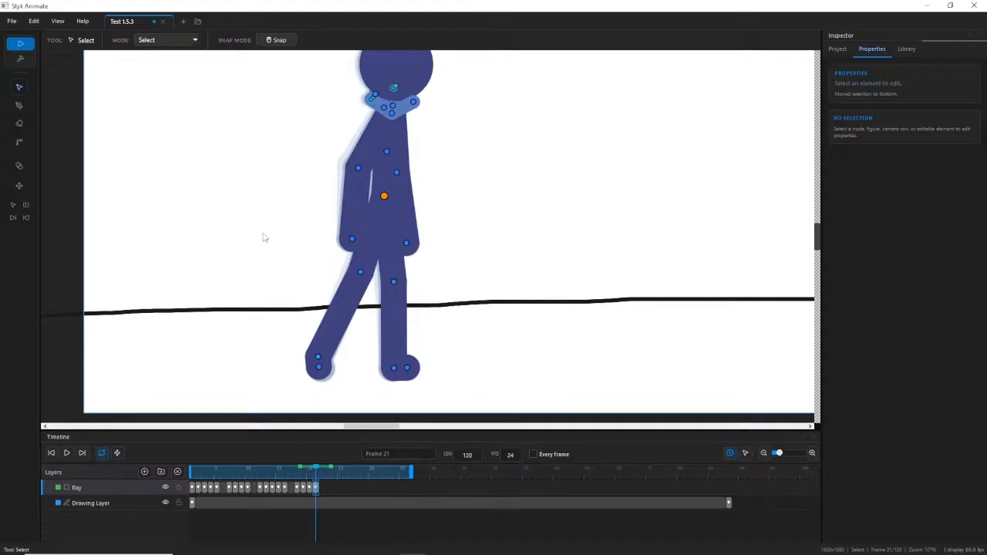
{"action": "scroll", "coordinate": [306, 178], "scroll_direction": "up", "scroll_amount": 2}
{"action": "scroll", "coordinate": [306, 178], "scroll_direction": "down", "scroll_amount": 3}
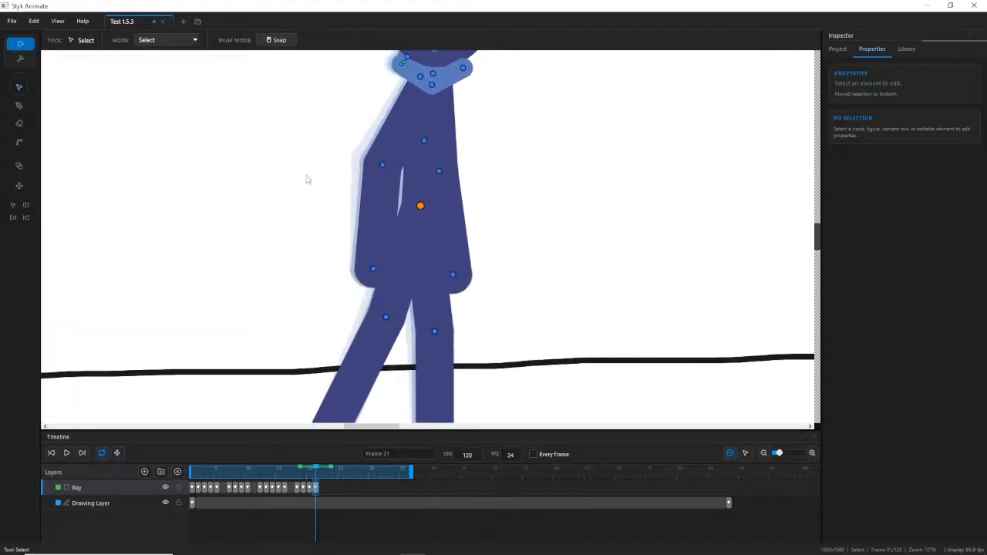
{"action": "scroll", "coordinate": [280, 161], "scroll_direction": "up", "scroll_amount": 2}
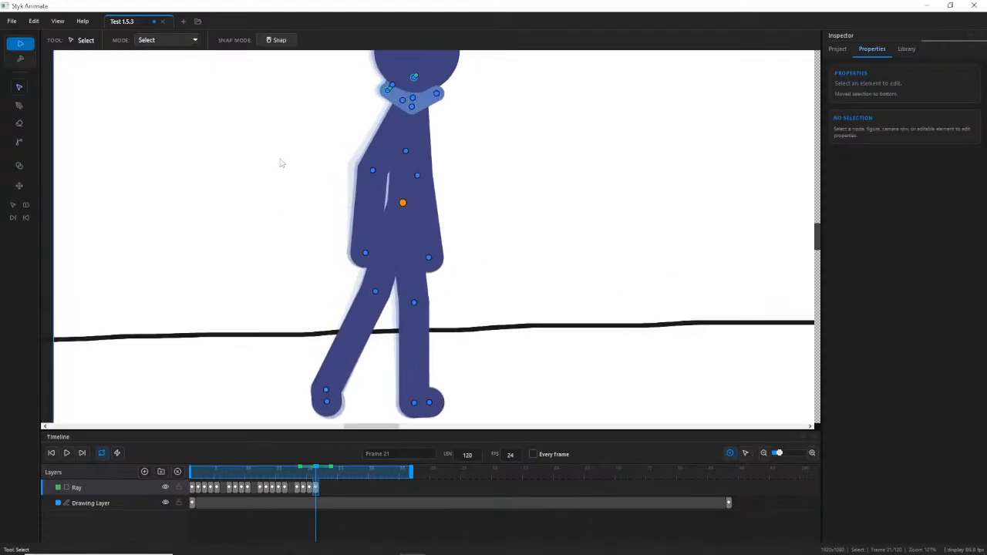
{"action": "scroll", "coordinate": [279, 156], "scroll_direction": "down", "scroll_amount": 1}
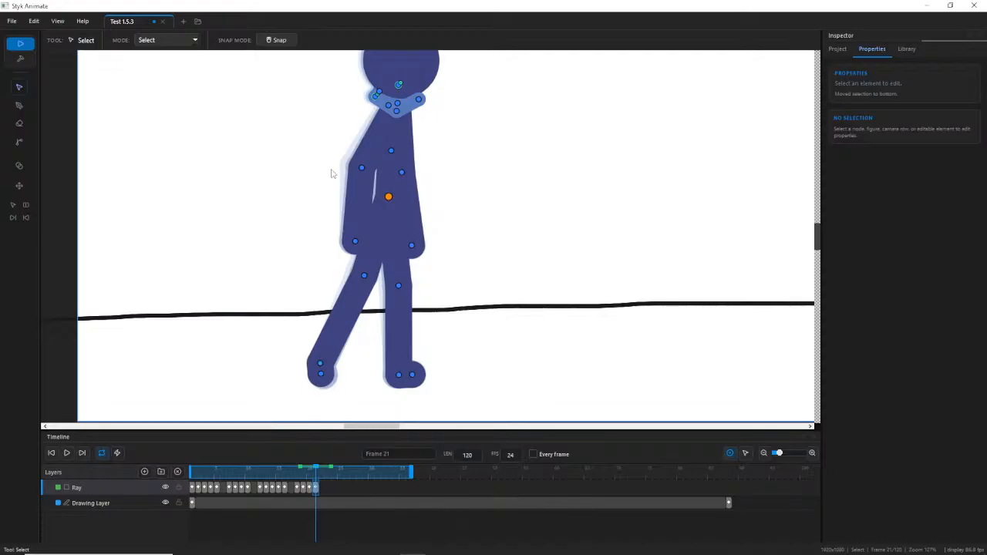
{"action": "left_click_drag", "start_coordinate": [499, 171], "coordinate": [483, 221]}
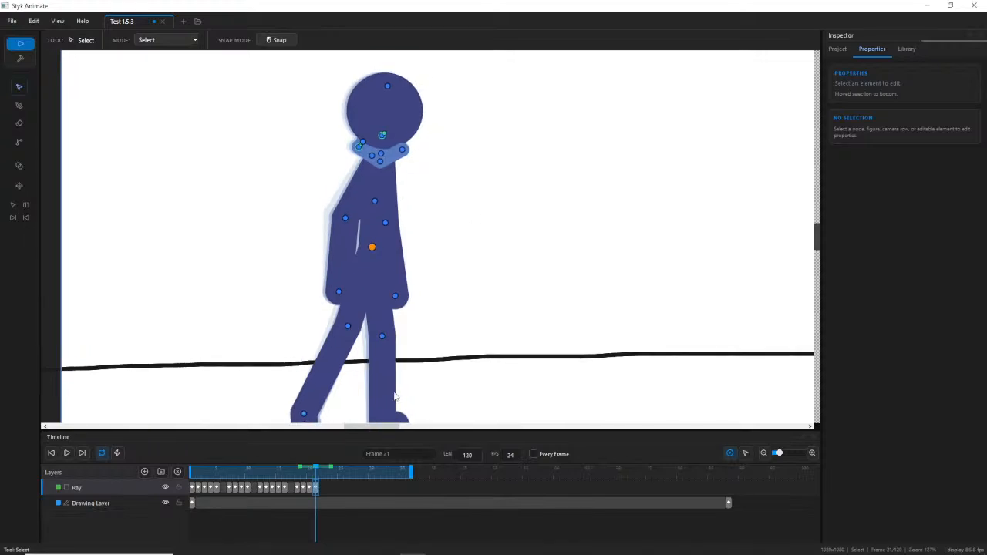
View the pose on frame 20 and look over the figure library's root folder.
{"action": "mouse_move", "coordinate": [299, 471]}
{"action": "left_mouse_down"}
{"action": "mouse_move", "coordinate": [265, 472]}
{"action": "mouse_move", "coordinate": [311, 471]}
{"action": "left_mouse_up"}
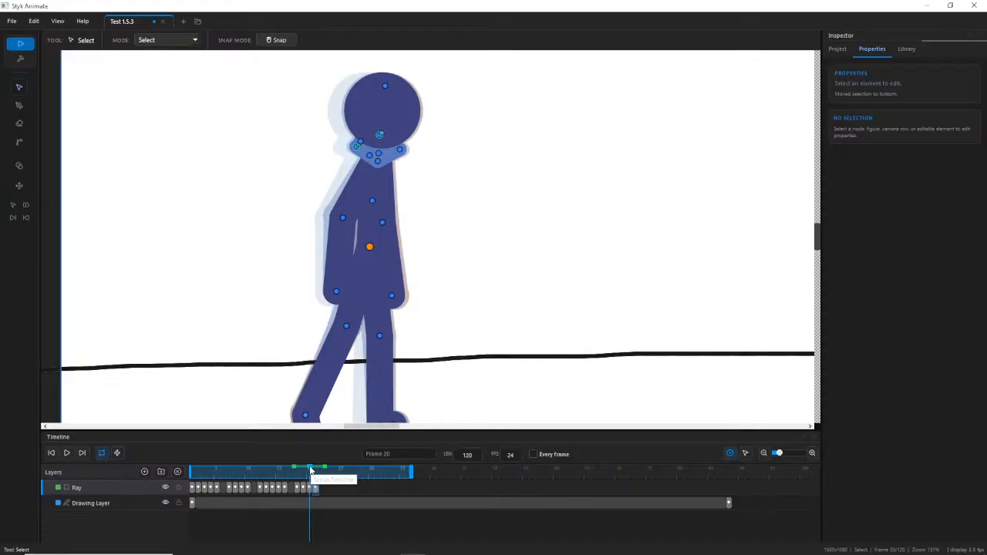
{"action": "mouse_move", "coordinate": [310, 470]}
{"action": "left_mouse_down"}
{"action": "mouse_move", "coordinate": [290, 470]}
{"action": "mouse_move", "coordinate": [311, 469]}
{"action": "left_mouse_up"}
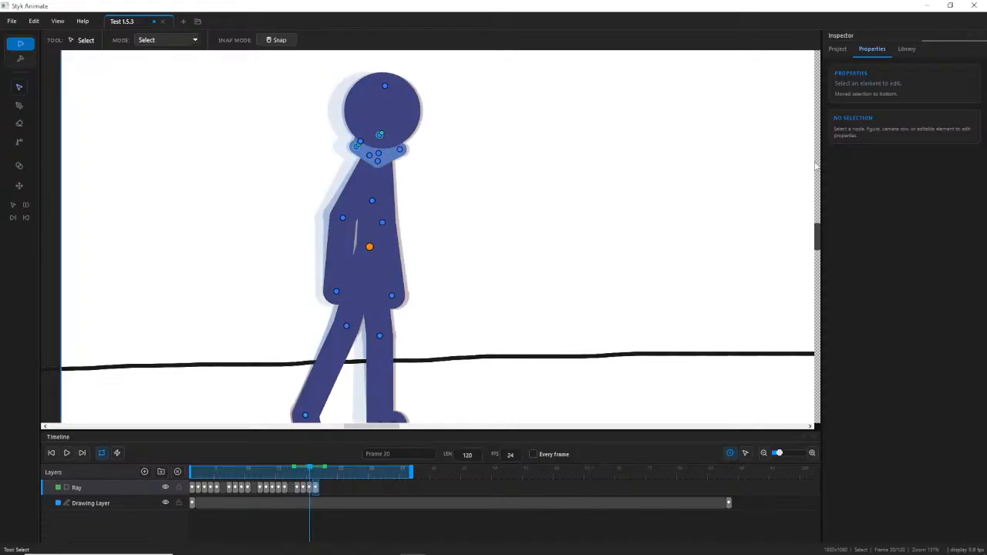
{"action": "left_click", "coordinate": [907, 49]}
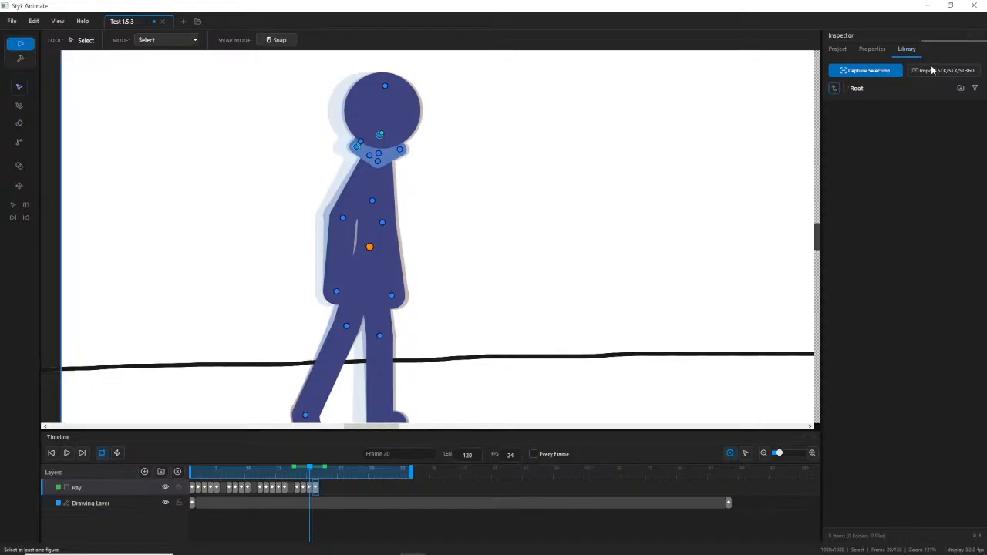
{"action": "left_click", "coordinate": [883, 51]}
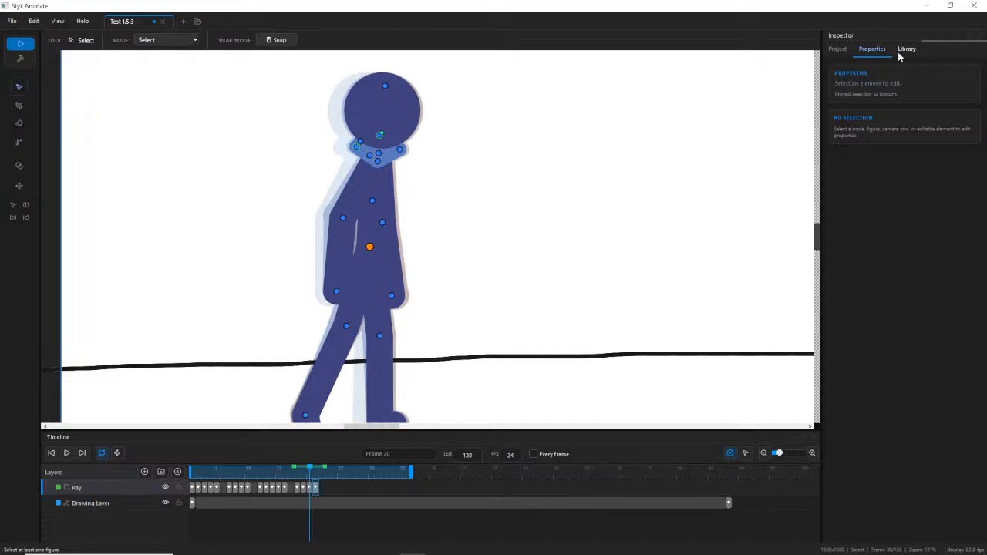
{"action": "left_click", "coordinate": [899, 56]}
{"action": "left_click", "coordinate": [879, 51]}
{"action": "left_click", "coordinate": [901, 53]}
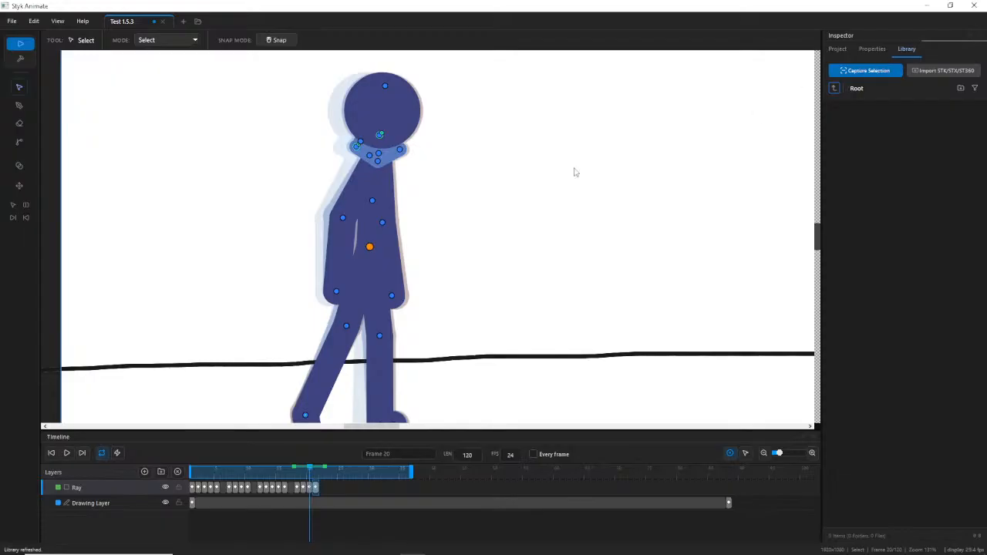
Reposition the rear arm's elbow and hand on frame 21 and shift the front arm's elbow slightly back, checking against neighbouring frames.
{"action": "left_click_drag", "start_coordinate": [266, 478], "coordinate": [315, 475]}
{"action": "scroll", "coordinate": [348, 204], "scroll_direction": "up", "scroll_amount": 5}
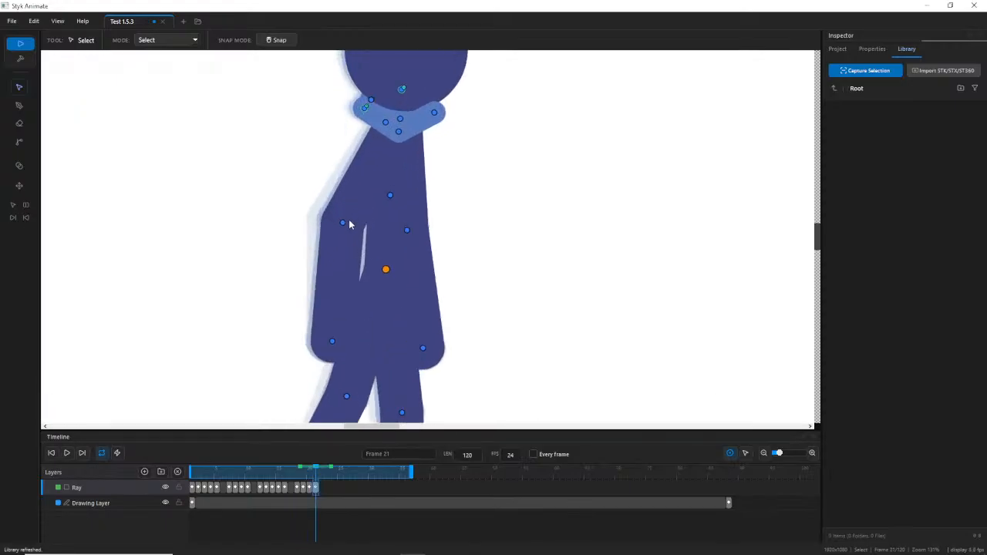
{"action": "left_click", "coordinate": [345, 226]}
{"action": "left_click_drag", "start_coordinate": [336, 344], "coordinate": [329, 346]}
{"action": "left_click", "coordinate": [298, 476]}
{"action": "mouse_move", "coordinate": [301, 478]}
{"action": "left_mouse_down"}
{"action": "mouse_move", "coordinate": [319, 482]}
{"action": "mouse_move", "coordinate": [297, 476]}
{"action": "mouse_move", "coordinate": [315, 474]}
{"action": "left_mouse_up"}
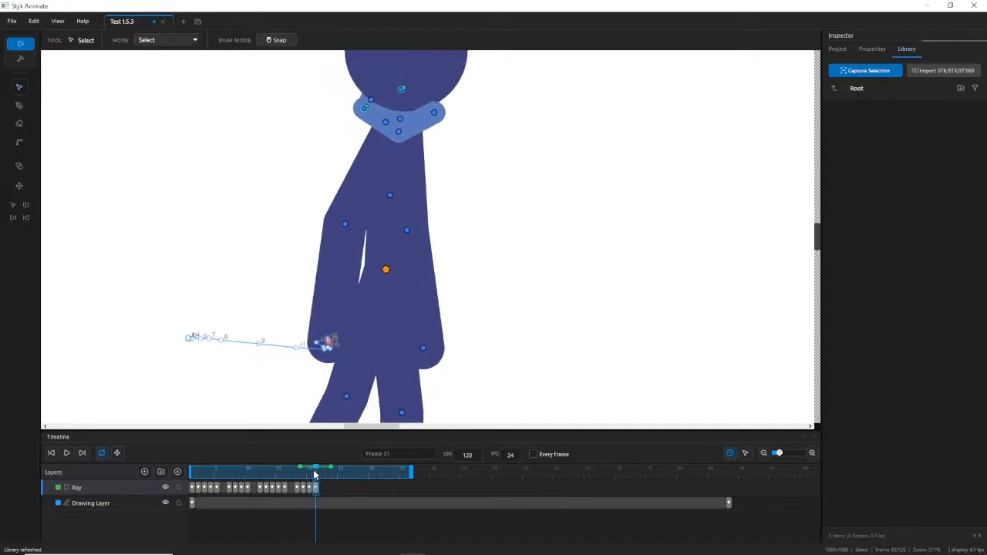
{"action": "left_click", "coordinate": [407, 232]}
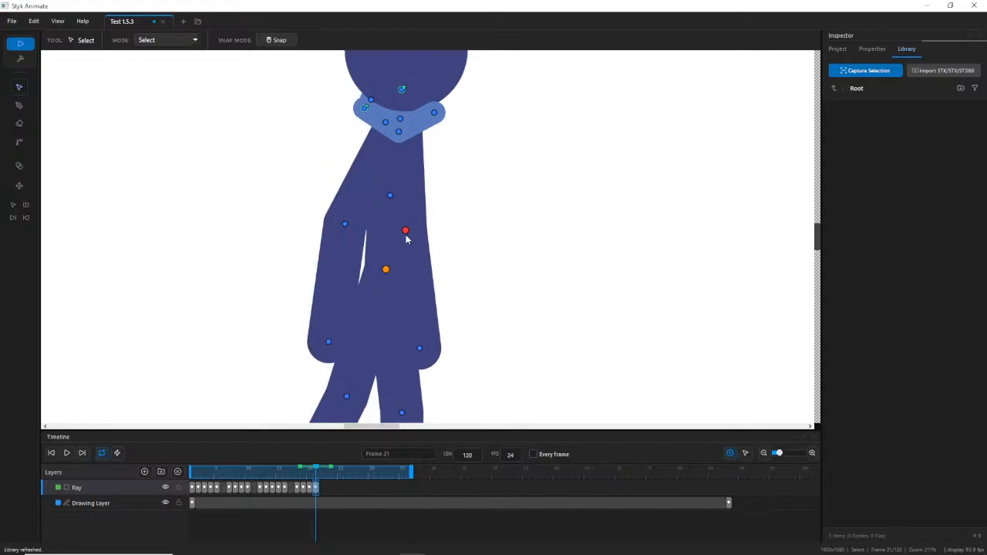
{"action": "mouse_move", "coordinate": [313, 473]}
{"action": "left_mouse_down"}
{"action": "mouse_move", "coordinate": [227, 474]}
{"action": "mouse_move", "coordinate": [235, 488]}
{"action": "mouse_move", "coordinate": [322, 471]}
{"action": "mouse_move", "coordinate": [220, 471]}
{"action": "mouse_move", "coordinate": [304, 488]}
{"action": "mouse_move", "coordinate": [319, 472]}
{"action": "mouse_move", "coordinate": [197, 471]}
{"action": "mouse_move", "coordinate": [324, 478]}
{"action": "mouse_move", "coordinate": [290, 472]}
{"action": "mouse_move", "coordinate": [315, 472]}
{"action": "left_mouse_up"}
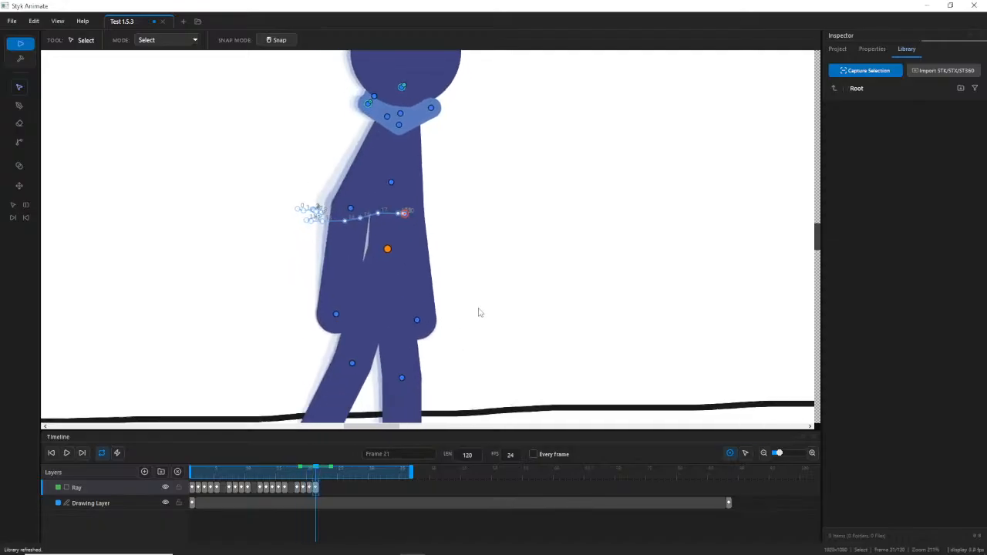
Compare the legs on frames 20 and 21, and move the rear leg's knee forward and its ankle slightly back on frame 21.
{"action": "left_click_drag", "start_coordinate": [479, 312], "coordinate": [475, 281]}
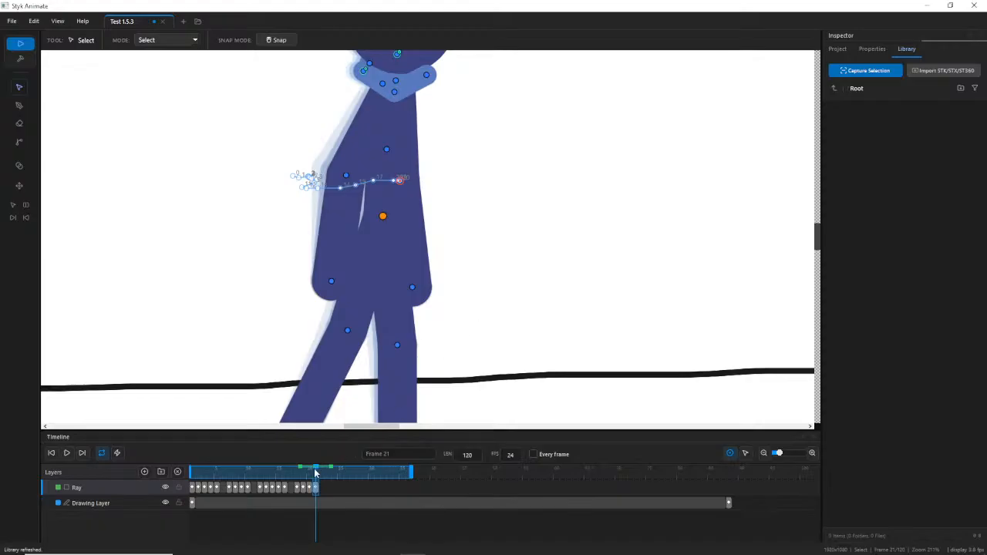
{"action": "mouse_move", "coordinate": [314, 473]}
{"action": "left_mouse_down"}
{"action": "mouse_move", "coordinate": [300, 473]}
{"action": "mouse_move", "coordinate": [310, 473]}
{"action": "left_mouse_up"}
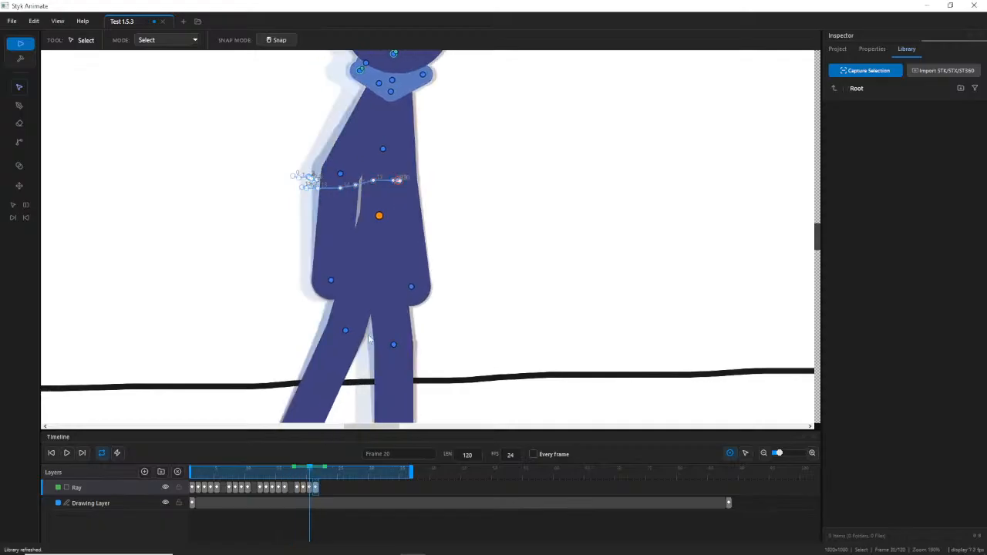
{"action": "scroll", "coordinate": [369, 339], "scroll_direction": "down", "scroll_amount": 2}
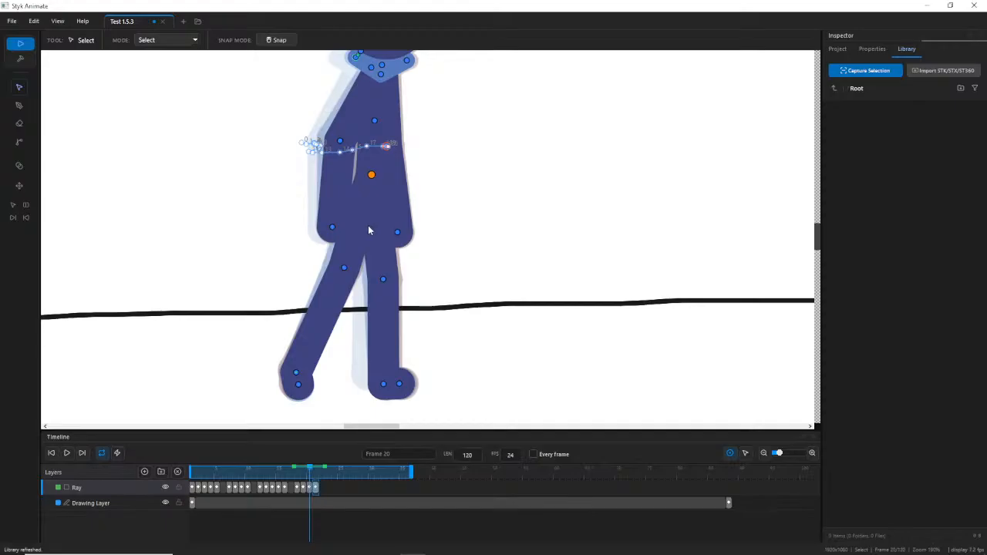
{"action": "left_click_drag", "start_coordinate": [367, 225], "coordinate": [382, 244]}
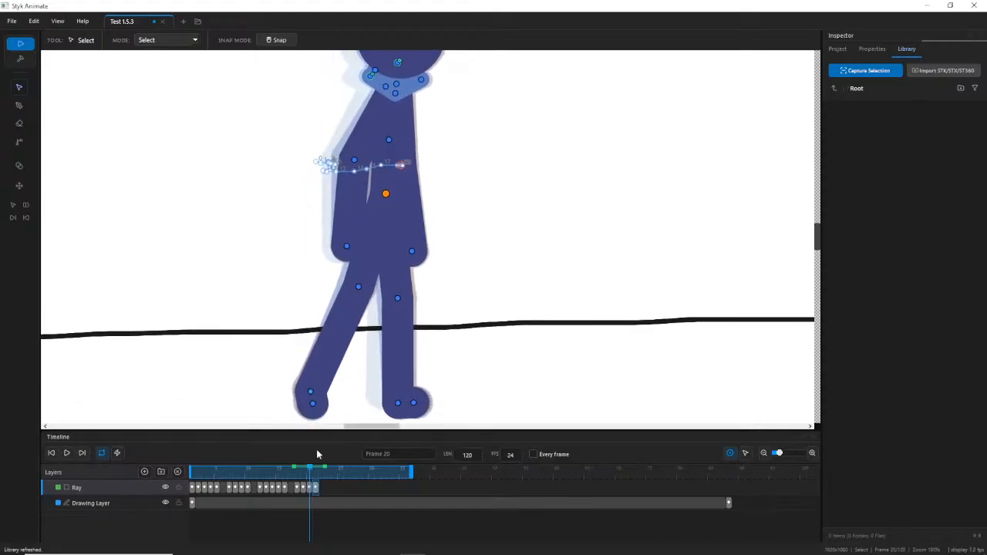
{"action": "left_click_drag", "start_coordinate": [311, 476], "coordinate": [316, 475]}
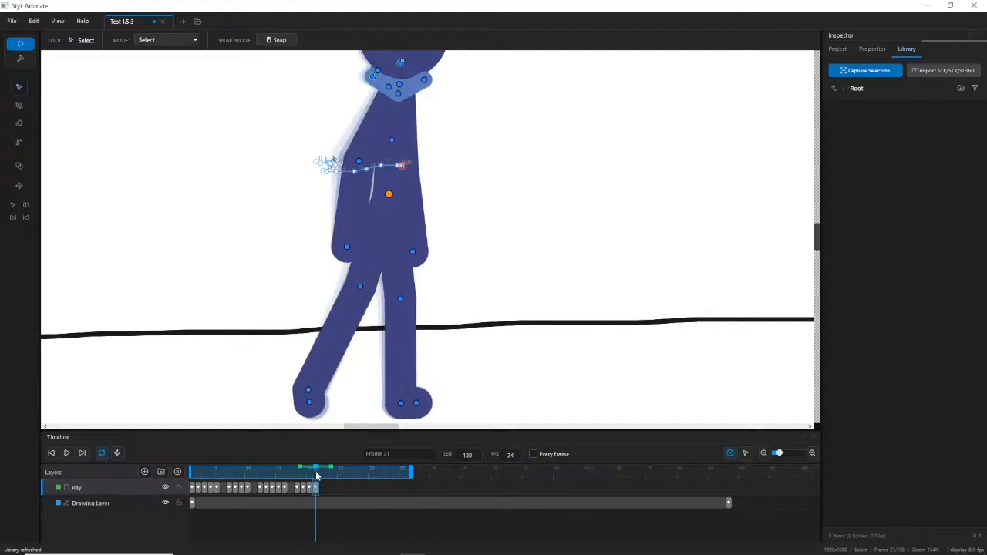
{"action": "left_click_drag", "start_coordinate": [362, 290], "coordinate": [366, 292]}
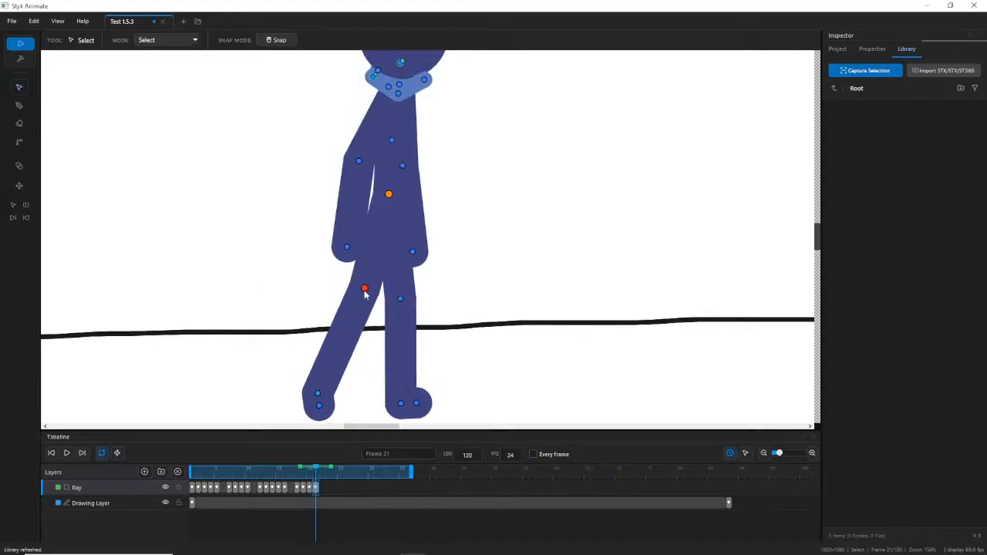
{"action": "scroll", "coordinate": [348, 381], "scroll_direction": "up", "scroll_amount": 2}
{"action": "scroll", "coordinate": [337, 379], "scroll_direction": "down", "scroll_amount": 2}
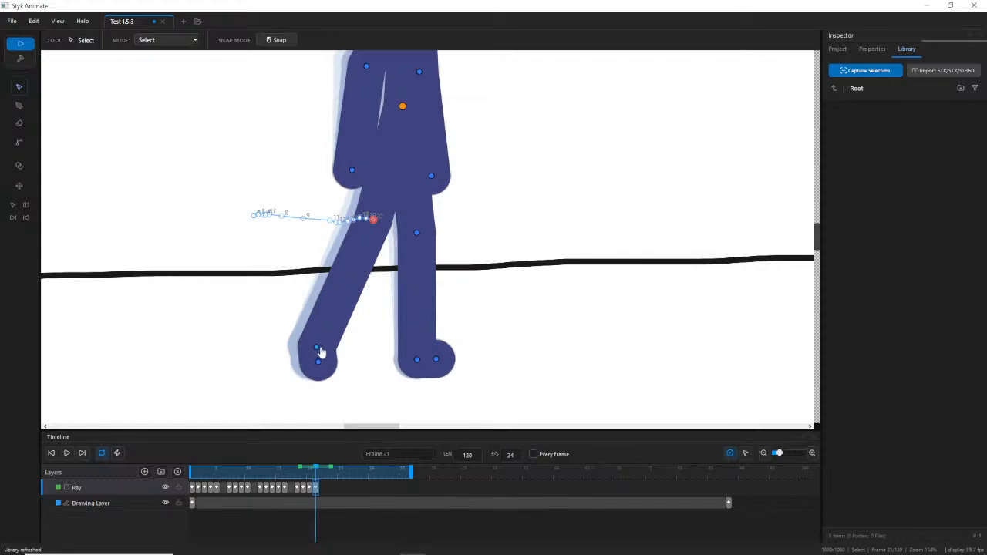
{"action": "left_click_drag", "start_coordinate": [317, 349], "coordinate": [311, 350]}
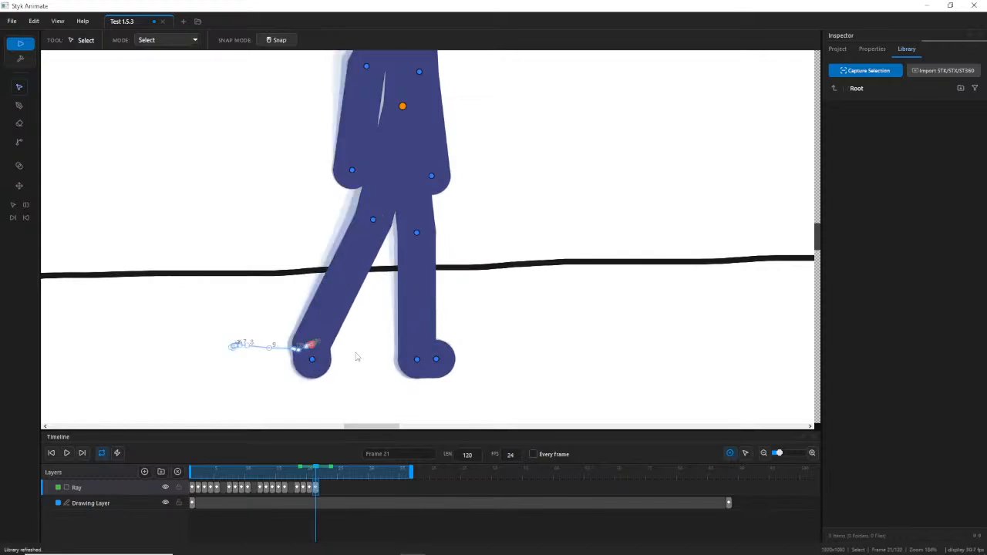
{"action": "mouse_move", "coordinate": [312, 469]}
{"action": "left_mouse_down"}
{"action": "mouse_move", "coordinate": [275, 470]}
{"action": "mouse_move", "coordinate": [301, 465]}
{"action": "mouse_move", "coordinate": [312, 482]}
{"action": "mouse_move", "coordinate": [291, 471]}
{"action": "mouse_move", "coordinate": [315, 476]}
{"action": "mouse_move", "coordinate": [186, 480]}
{"action": "mouse_move", "coordinate": [316, 482]}
{"action": "left_mouse_up"}
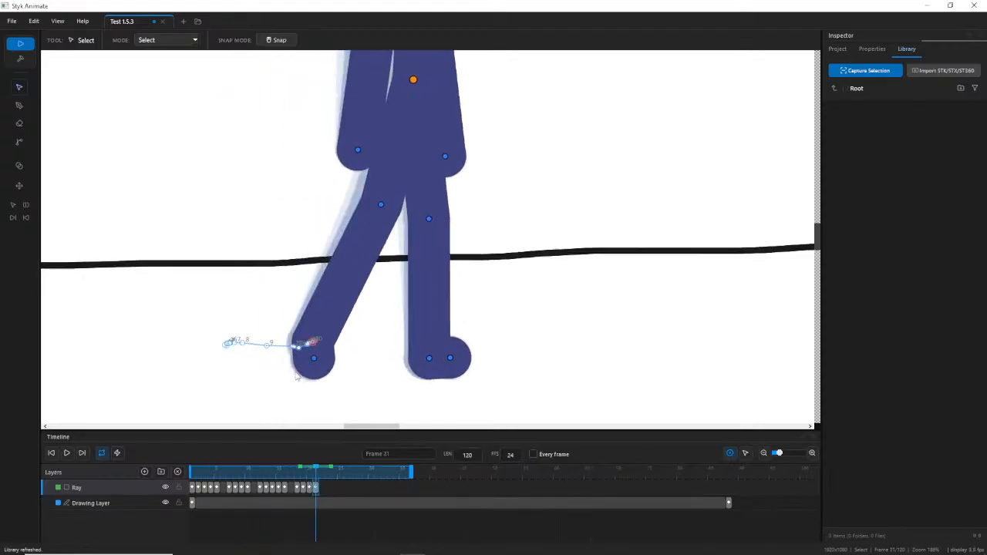
Fine-tune the rear leg's knee slightly backward on frame 21 and compare the motion with the previous frame.
{"action": "scroll", "coordinate": [297, 377], "scroll_direction": "up", "scroll_amount": 2}
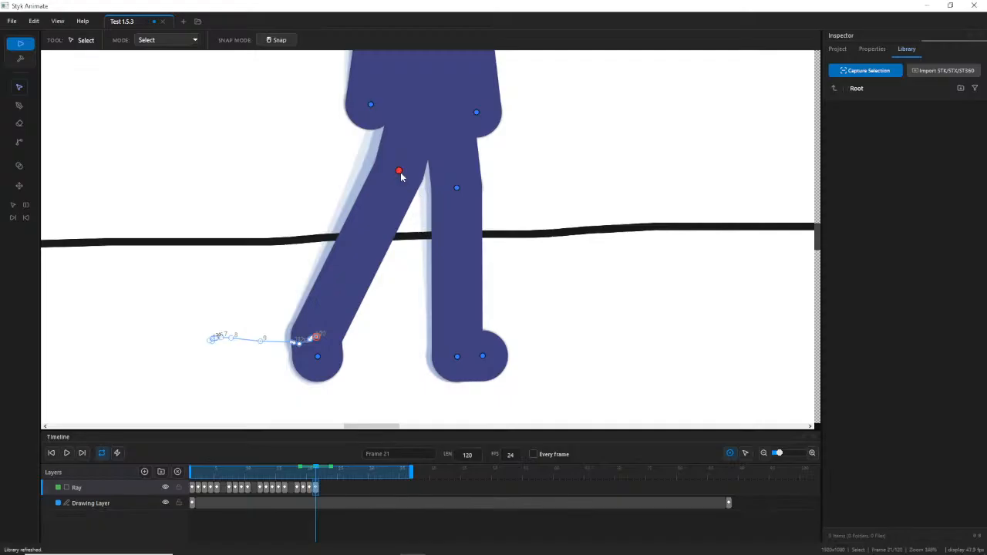
{"action": "left_click_drag", "start_coordinate": [399, 173], "coordinate": [395, 178]}
{"action": "mouse_move", "coordinate": [311, 468]}
{"action": "left_mouse_down"}
{"action": "mouse_move", "coordinate": [301, 477]}
{"action": "mouse_move", "coordinate": [316, 478]}
{"action": "mouse_move", "coordinate": [242, 478]}
{"action": "mouse_move", "coordinate": [316, 486]}
{"action": "left_mouse_up"}
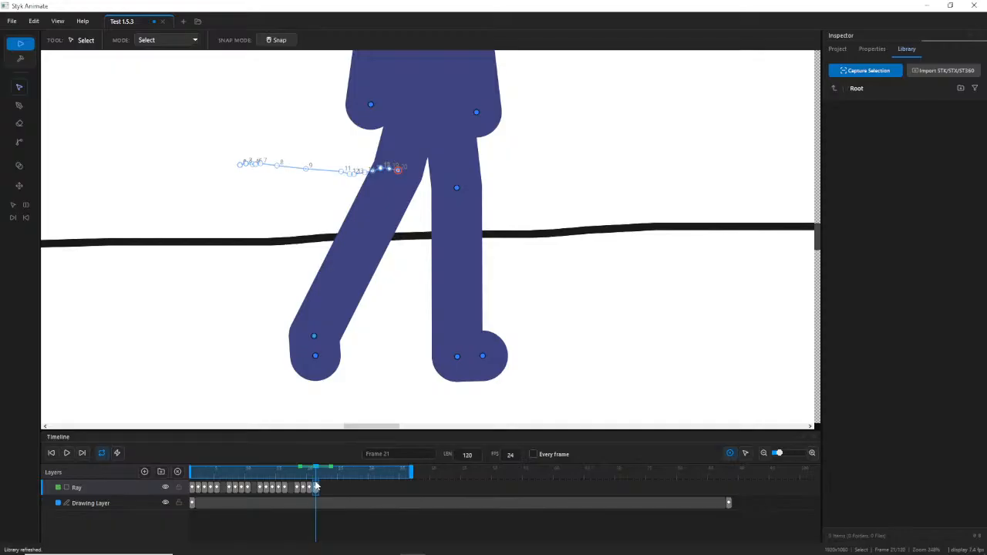
{"action": "mouse_move", "coordinate": [317, 485]}
{"action": "left_mouse_down"}
{"action": "mouse_move", "coordinate": [277, 483]}
{"action": "mouse_move", "coordinate": [315, 479]}
{"action": "mouse_move", "coordinate": [287, 474]}
{"action": "mouse_move", "coordinate": [323, 484]}
{"action": "mouse_move", "coordinate": [298, 473]}
{"action": "mouse_move", "coordinate": [314, 476]}
{"action": "left_mouse_up"}
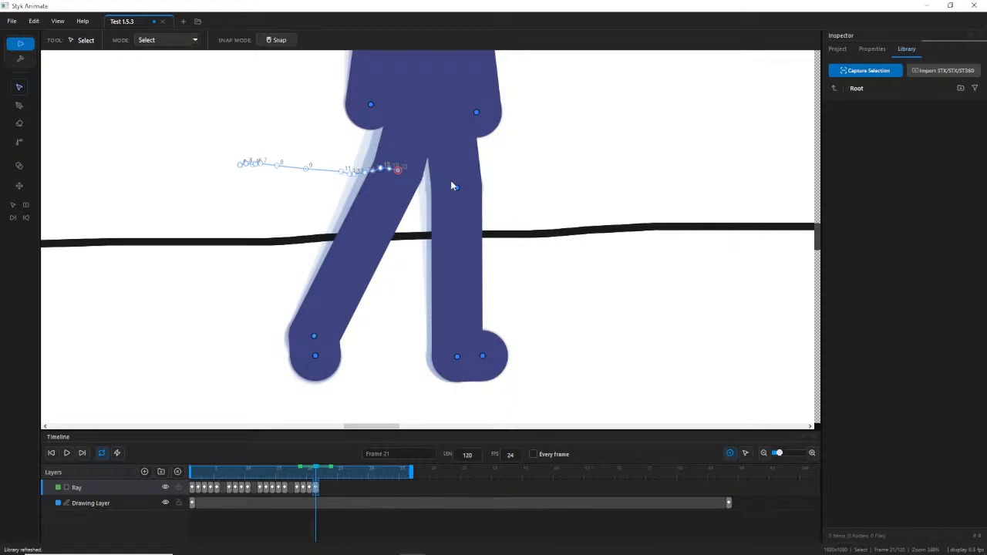
Nudge the front leg's ankle on frame 21, and adjust its knee and ankle on frame 20.
{"action": "left_click", "coordinate": [456, 188]}
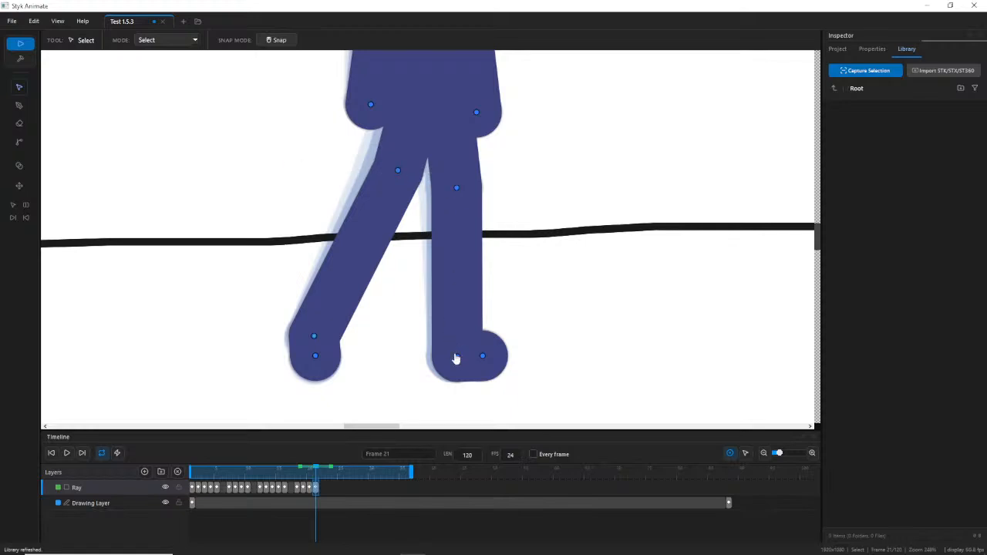
{"action": "left_click", "coordinate": [457, 356]}
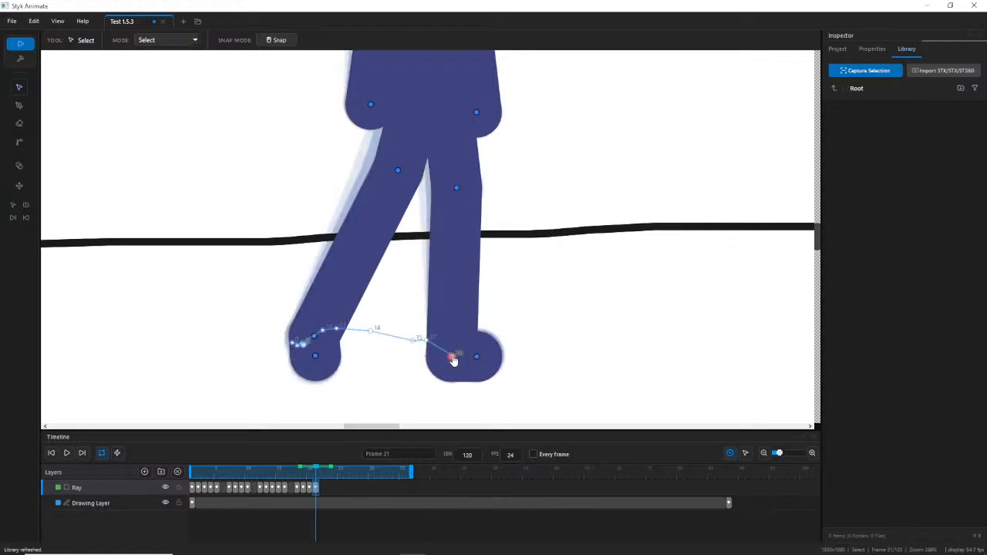
{"action": "left_click_drag", "start_coordinate": [453, 357], "coordinate": [455, 357]}
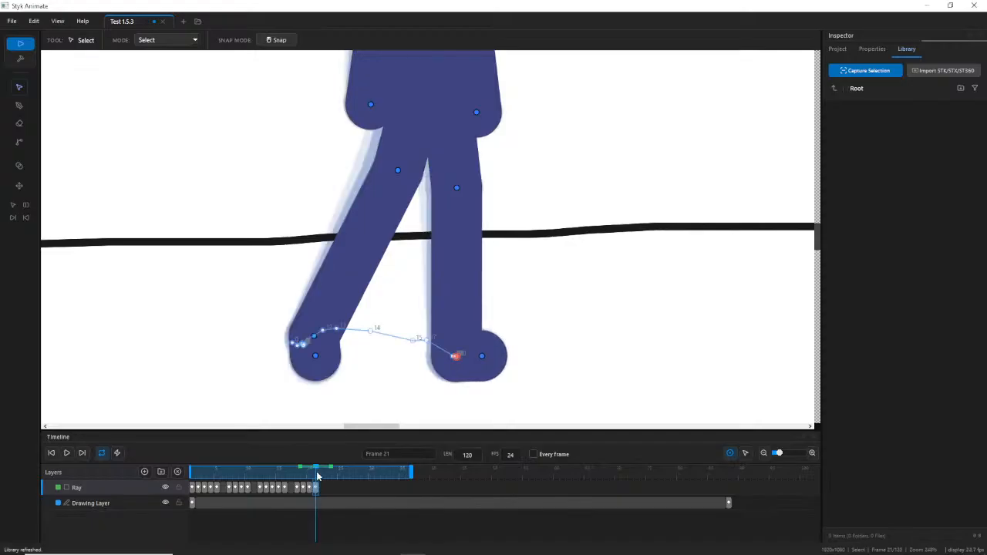
{"action": "mouse_move", "coordinate": [316, 475]}
{"action": "left_mouse_down"}
{"action": "mouse_move", "coordinate": [300, 474]}
{"action": "mouse_move", "coordinate": [309, 474]}
{"action": "left_mouse_up"}
{"action": "left_click_drag", "start_coordinate": [451, 189], "coordinate": [454, 189]}
{"action": "left_click_drag", "start_coordinate": [456, 356], "coordinate": [452, 356]}
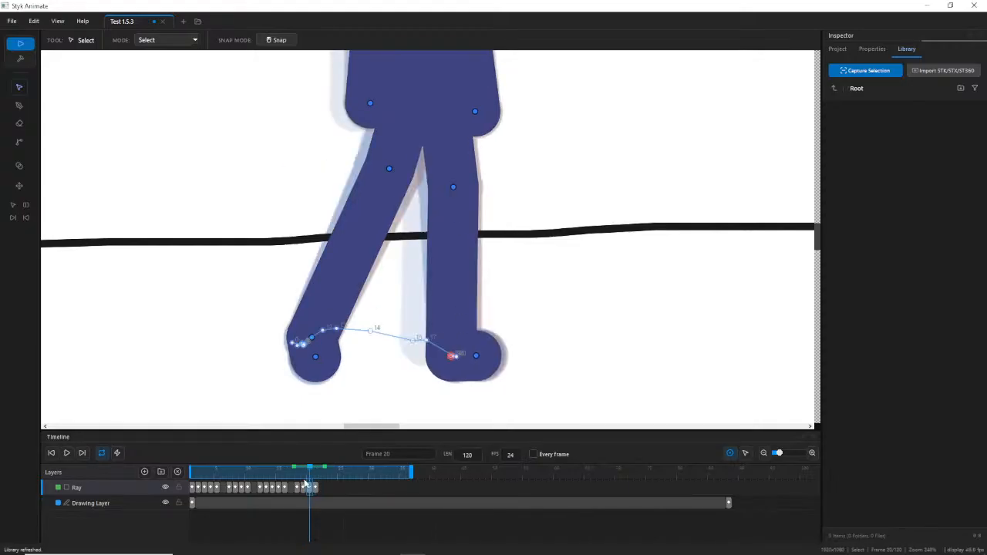
Start a frame 22 pose on the Ray layer by nudging the front foot's ankle slightly from its frame 21 position.
{"action": "left_click", "coordinate": [322, 488]}
{"action": "left_click", "coordinate": [454, 361]}
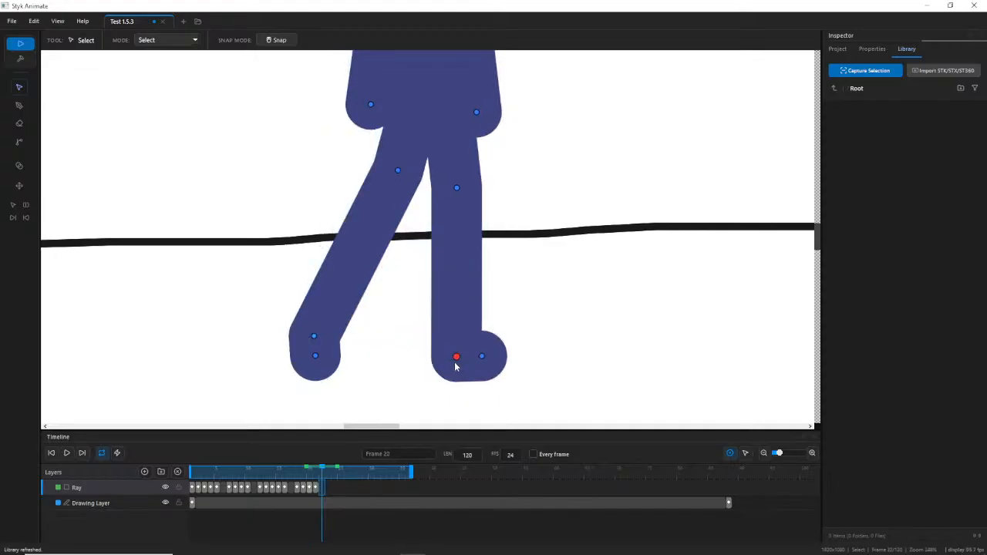
{"action": "left_click_drag", "start_coordinate": [453, 360], "coordinate": [455, 362]}
{"action": "mouse_move", "coordinate": [322, 470]}
{"action": "left_mouse_down"}
{"action": "mouse_move", "coordinate": [308, 469]}
{"action": "mouse_move", "coordinate": [321, 472]}
{"action": "left_mouse_up"}
Fine-tune the front foot's ankle and toe on frame 22, and undo a trial forward swing of the lower leg.
{"action": "left_click", "coordinate": [390, 410]}
{"action": "left_click", "coordinate": [456, 363]}
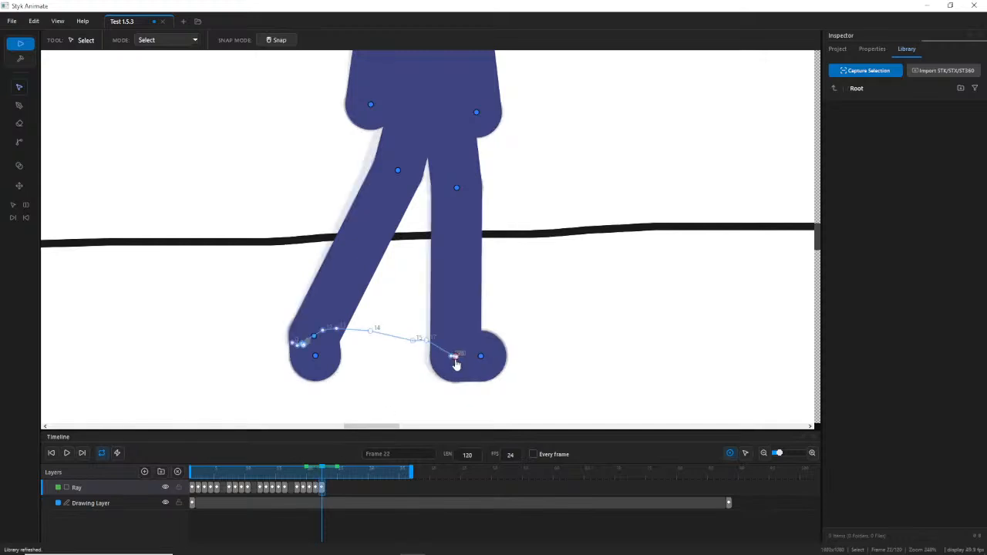
{"action": "left_click", "coordinate": [455, 362]}
{"action": "left_click", "coordinate": [435, 368]}
{"action": "left_click", "coordinate": [455, 356]}
{"action": "left_click", "coordinate": [454, 359]}
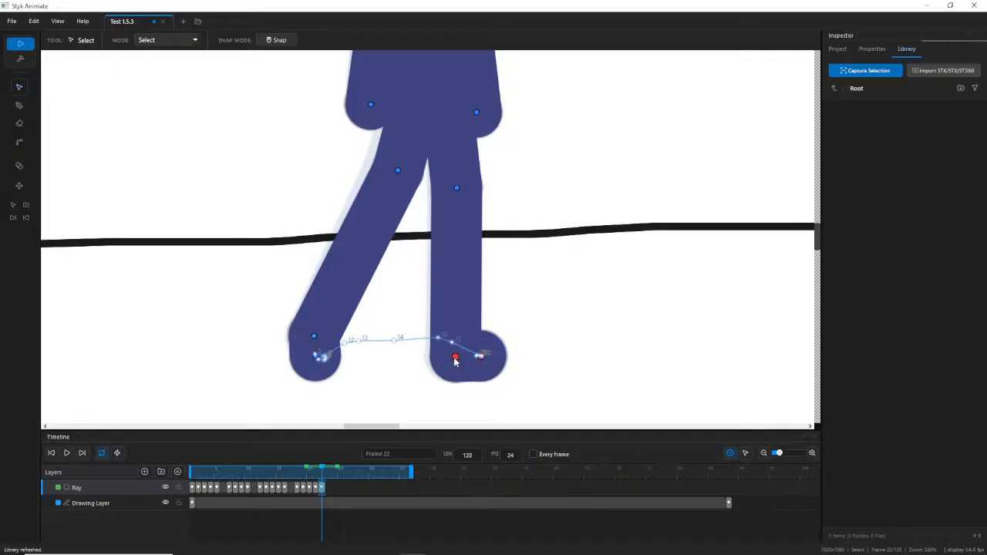
{"action": "left_click_drag", "start_coordinate": [454, 357], "coordinate": [549, 263]}
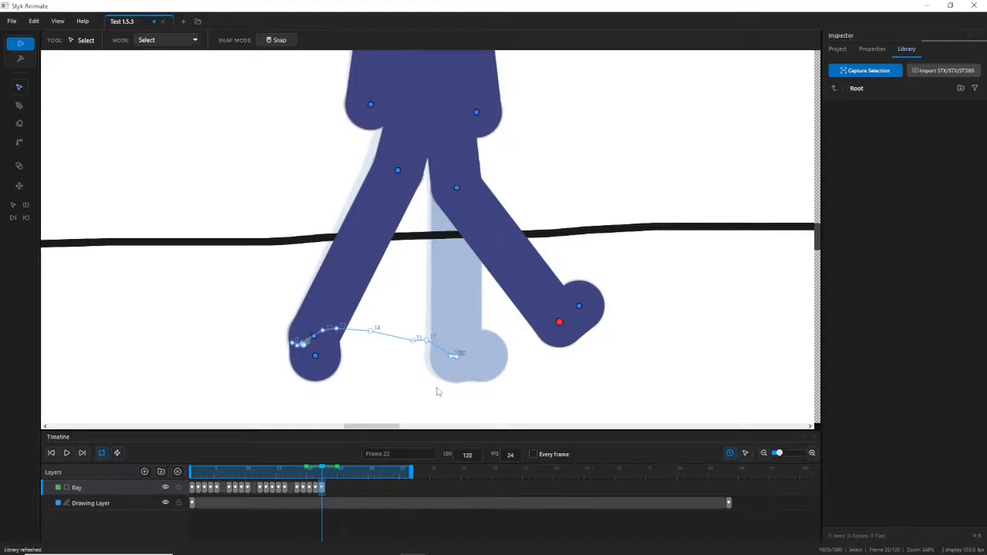
{"action": "key", "text": "ctrl+z"}
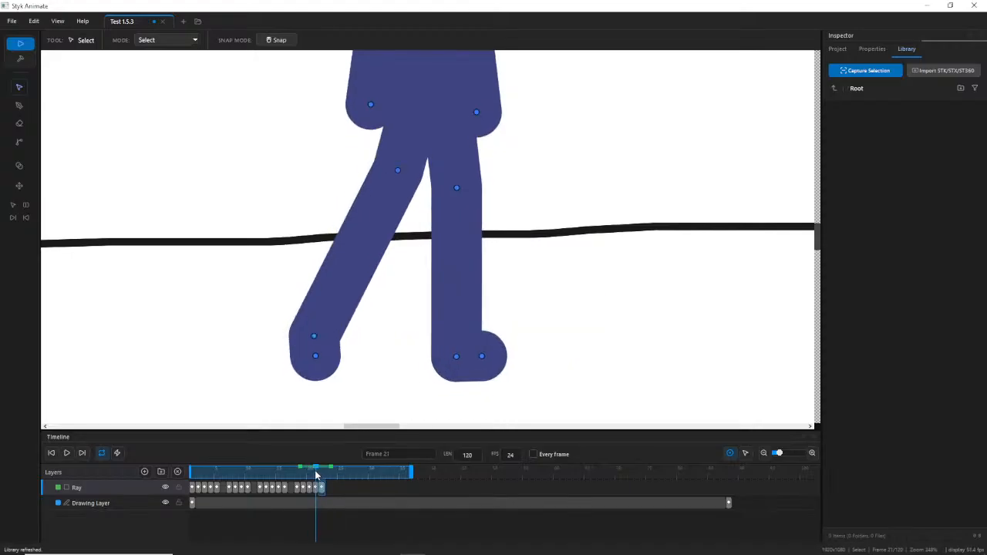
Bend the front leg's knee slightly forward on frame 20 while keeping its ankle planted near the frame 21 position.
{"action": "mouse_move", "coordinate": [324, 479]}
{"action": "left_mouse_down"}
{"action": "mouse_move", "coordinate": [299, 474]}
{"action": "mouse_move", "coordinate": [309, 478]}
{"action": "left_mouse_up"}
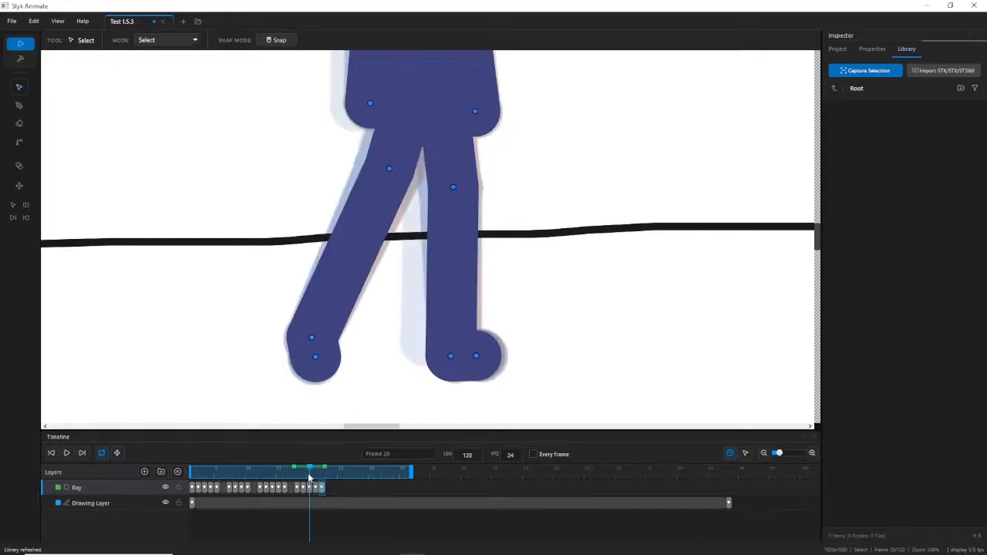
{"action": "left_click_drag", "start_coordinate": [457, 188], "coordinate": [459, 188]}
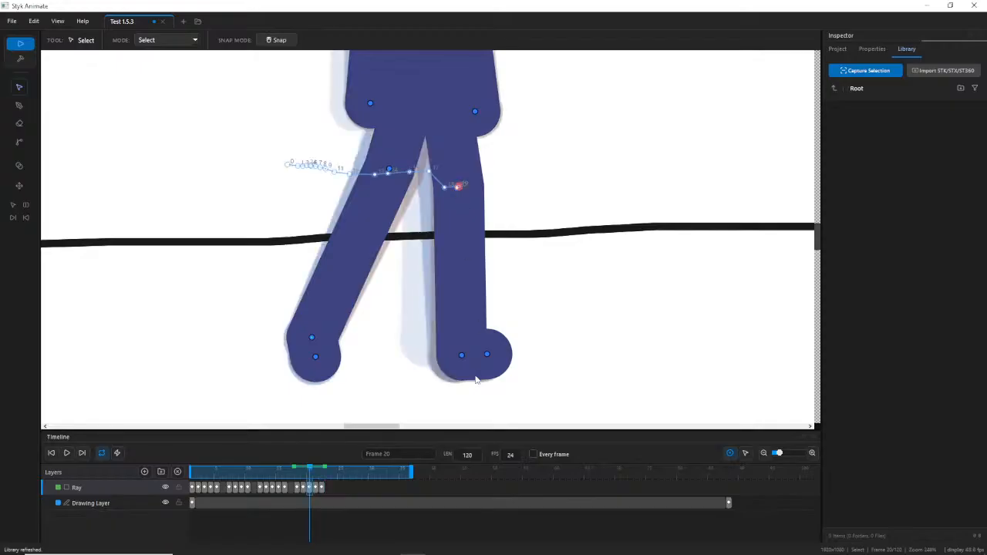
{"action": "left_click_drag", "start_coordinate": [460, 358], "coordinate": [454, 358]}
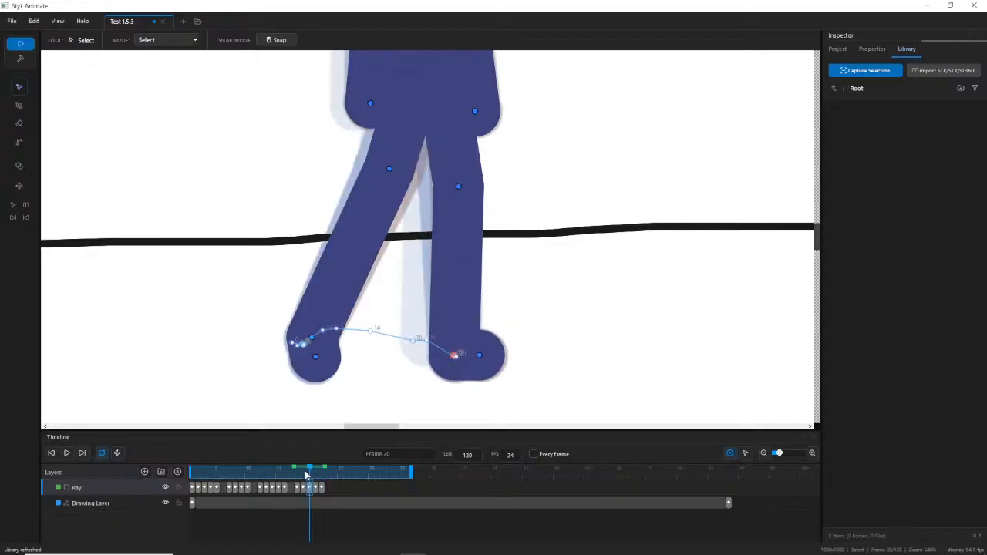
Push the front leg's knee forward on frame 21 and bring its ankle back to the planted position.
{"action": "left_click_drag", "start_coordinate": [306, 476], "coordinate": [316, 480]}
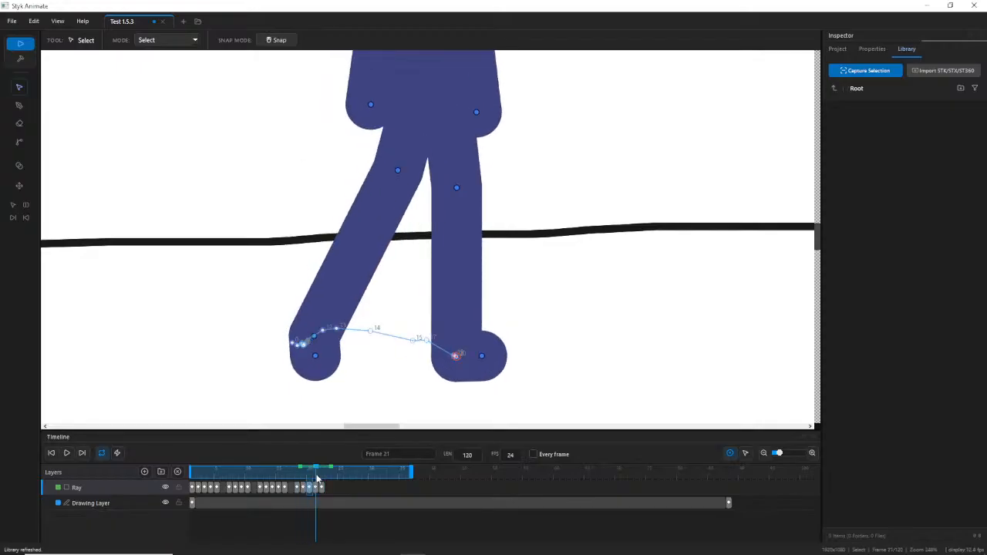
{"action": "left_click_drag", "start_coordinate": [457, 188], "coordinate": [465, 187]}
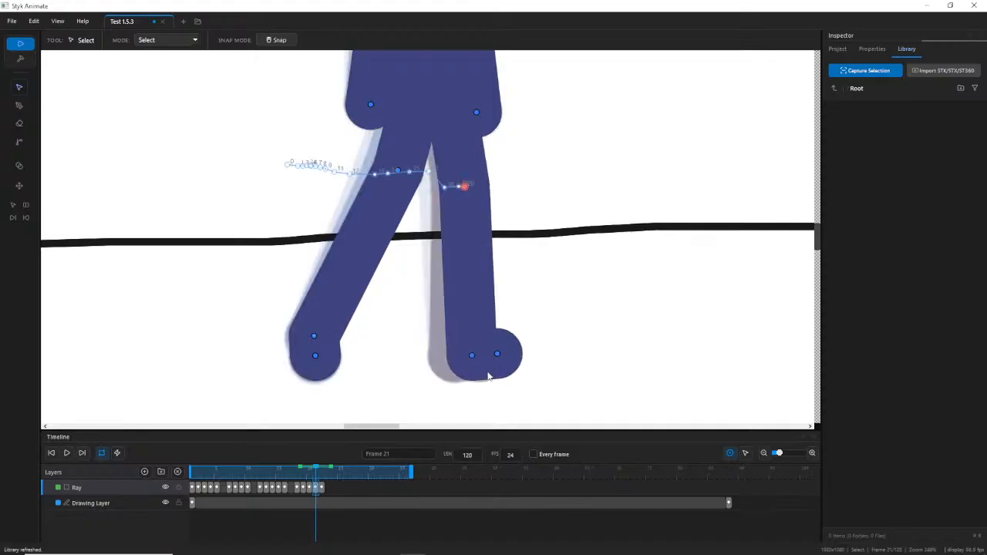
{"action": "left_click_drag", "start_coordinate": [471, 356], "coordinate": [457, 366]}
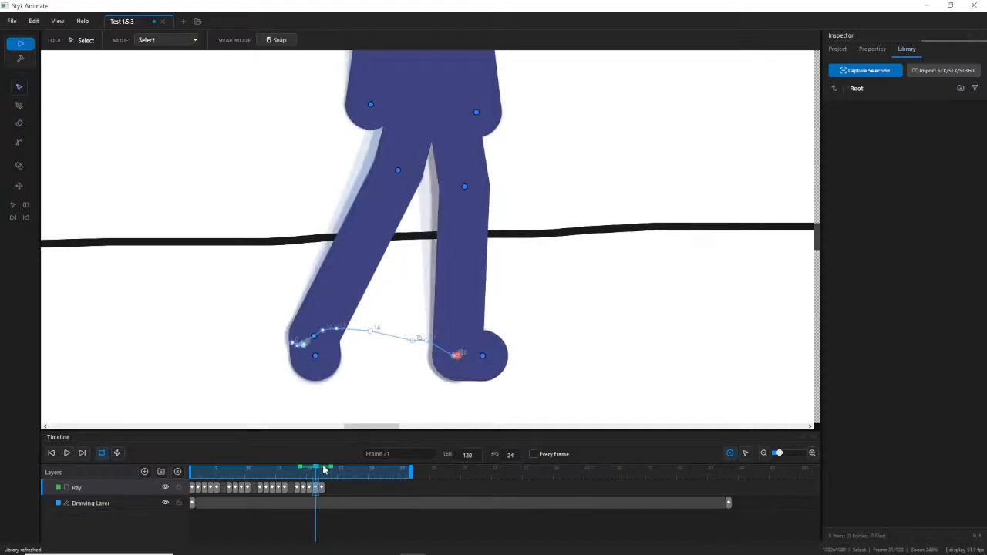
Match the forward knee bend on frame 22, return the front ankle to its planted spot, and adjust the toe.
{"action": "left_click_drag", "start_coordinate": [315, 471], "coordinate": [322, 471]}
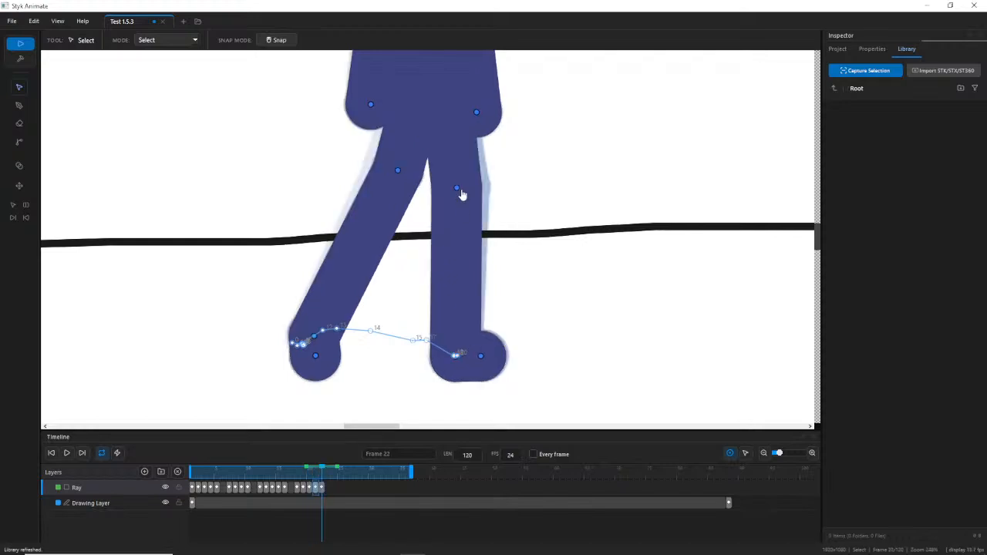
{"action": "left_click_drag", "start_coordinate": [463, 194], "coordinate": [467, 196]}
{"action": "left_click_drag", "start_coordinate": [473, 356], "coordinate": [456, 363]}
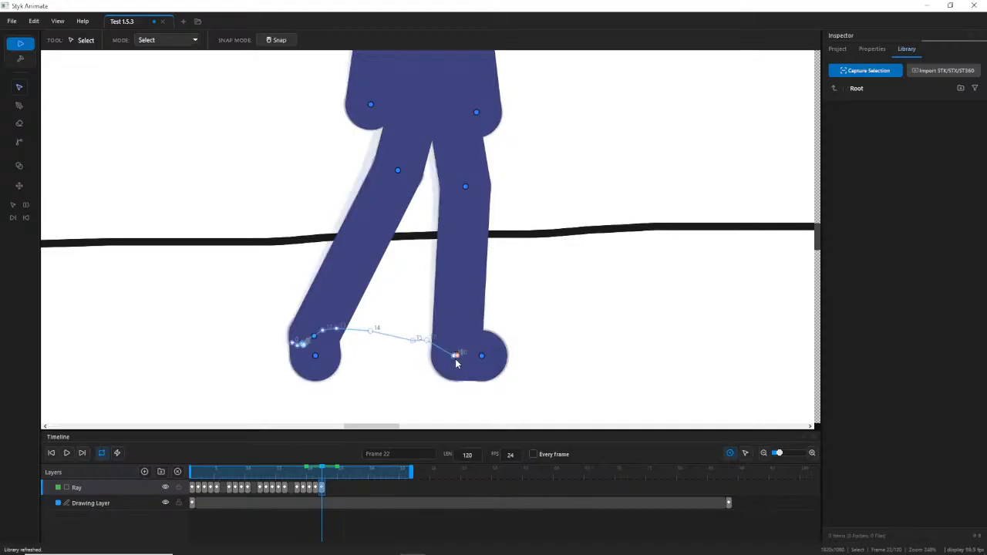
{"action": "left_click", "coordinate": [483, 359]}
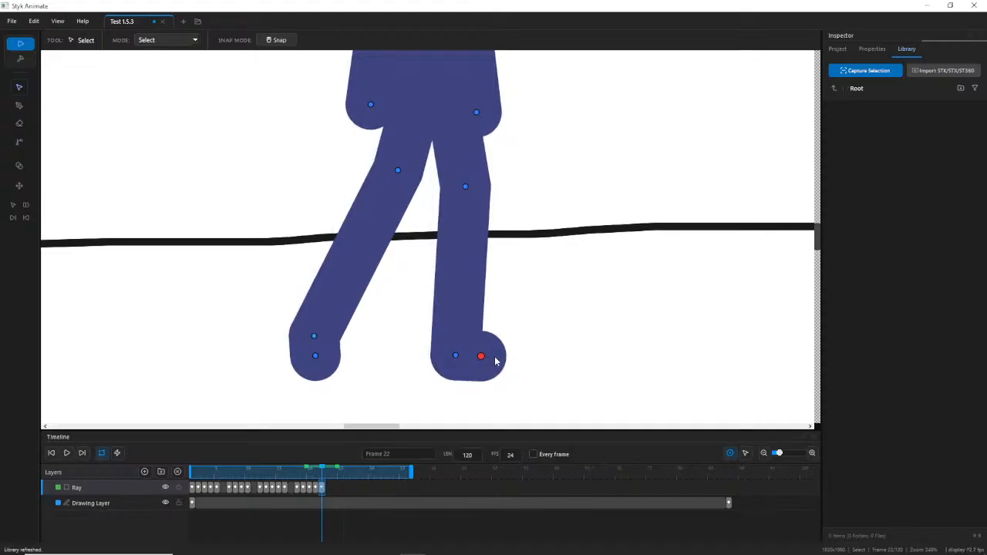
{"action": "left_click", "coordinate": [529, 365]}
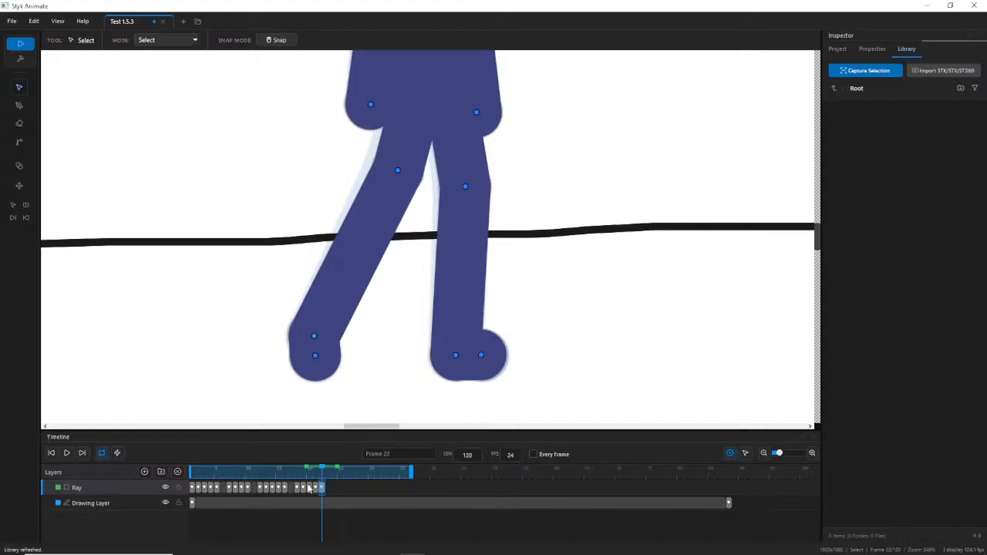
Fine-tune the front knee and ankle on frame 22 against their positions on frames 20 and 21.
{"action": "mouse_move", "coordinate": [316, 473]}
{"action": "left_mouse_down"}
{"action": "mouse_move", "coordinate": [304, 472]}
{"action": "mouse_move", "coordinate": [320, 474]}
{"action": "left_mouse_up"}
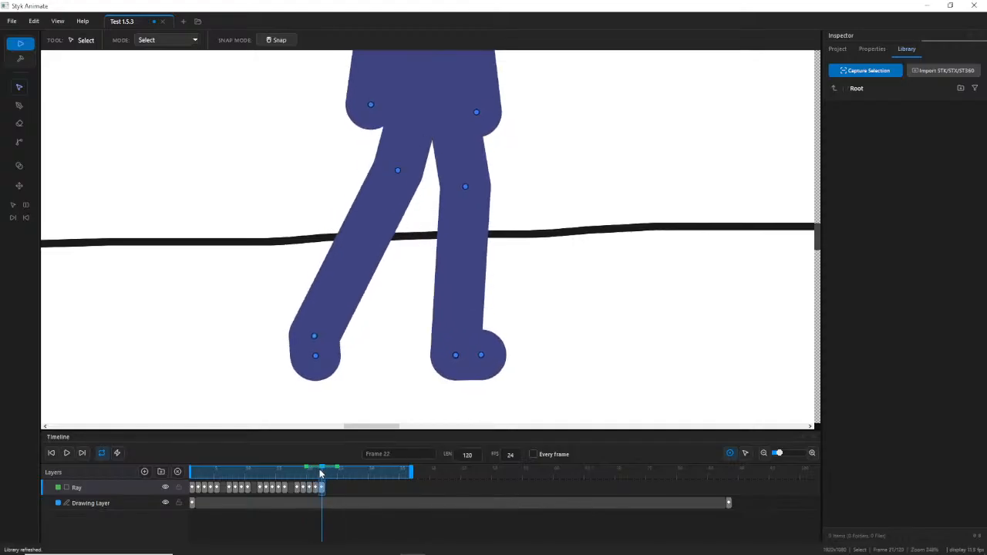
{"action": "left_click", "coordinate": [466, 187]}
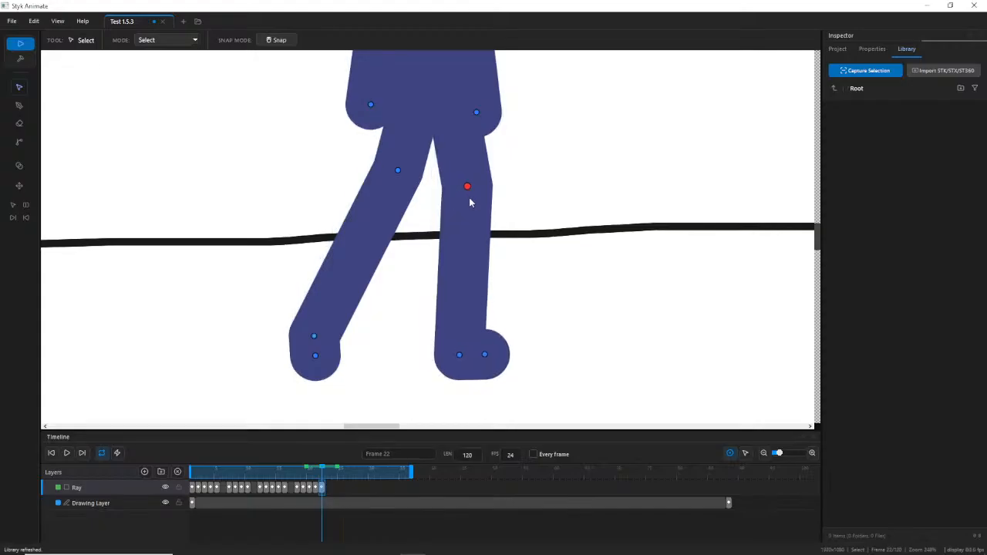
{"action": "mouse_move", "coordinate": [323, 471]}
{"action": "left_mouse_down"}
{"action": "mouse_move", "coordinate": [311, 469]}
{"action": "mouse_move", "coordinate": [324, 469]}
{"action": "left_mouse_up"}
{"action": "left_click", "coordinate": [468, 187]}
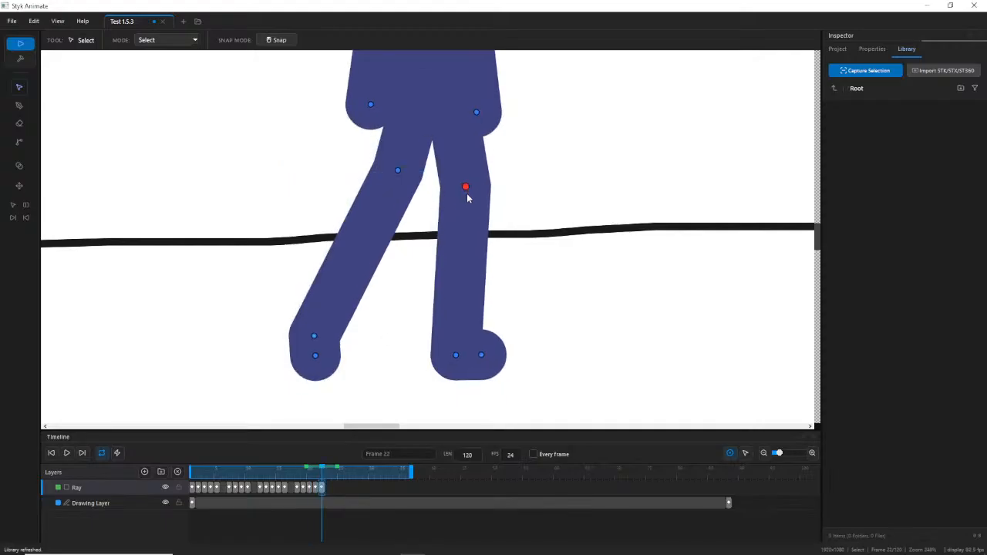
{"action": "left_click", "coordinate": [315, 477]}
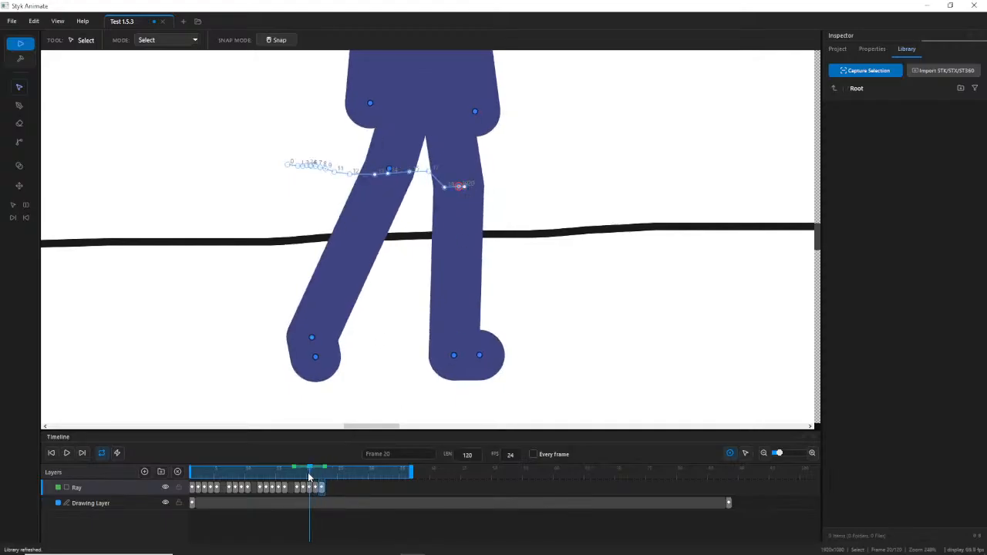
{"action": "left_click", "coordinate": [322, 472]}
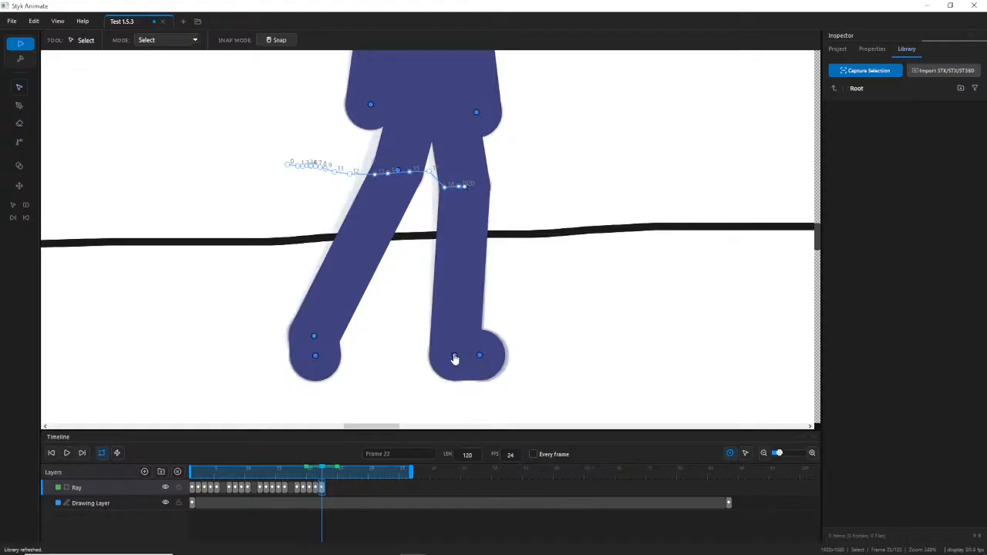
{"action": "left_click", "coordinate": [454, 356]}
Pull the front knee and ankle slightly back on frame 21 and realign the toe.
{"action": "left_click", "coordinate": [315, 472]}
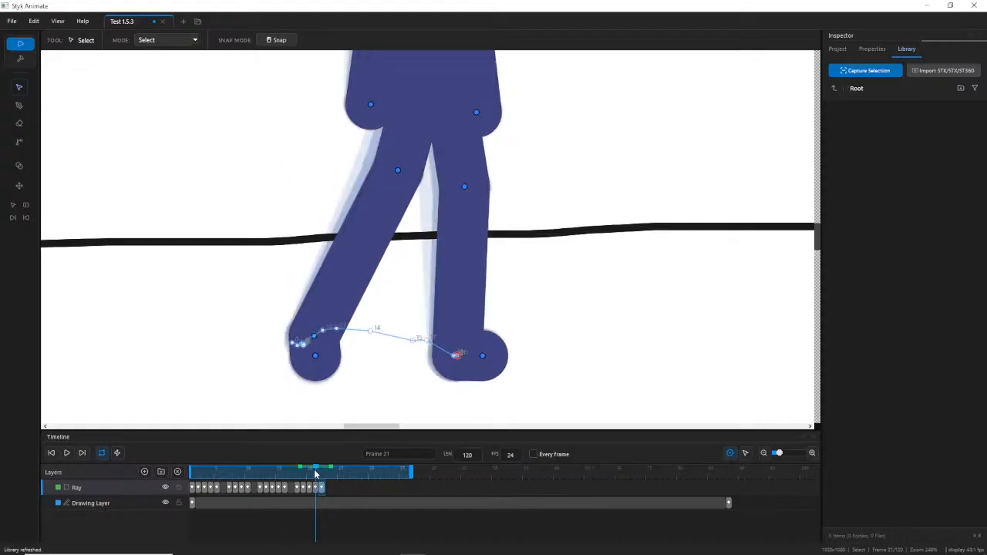
{"action": "mouse_move", "coordinate": [314, 472]}
{"action": "left_mouse_down"}
{"action": "mouse_move", "coordinate": [303, 471]}
{"action": "mouse_move", "coordinate": [315, 478]}
{"action": "left_mouse_up"}
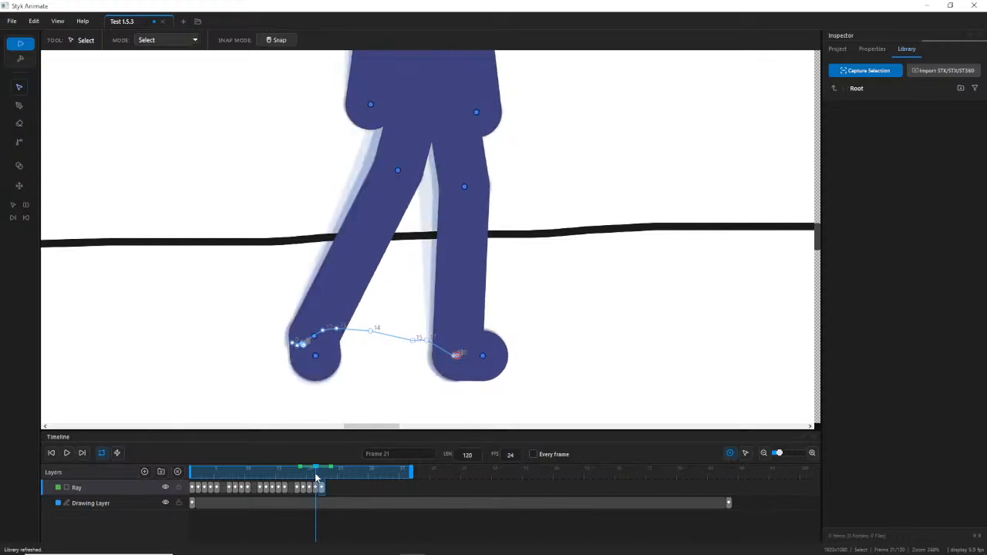
{"action": "left_click", "coordinate": [464, 188]}
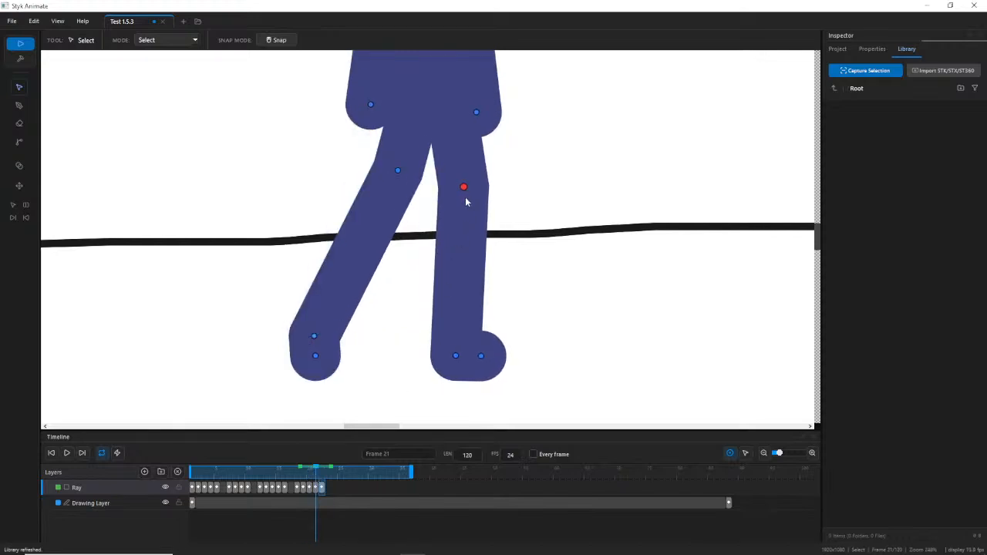
{"action": "left_click", "coordinate": [482, 357]}
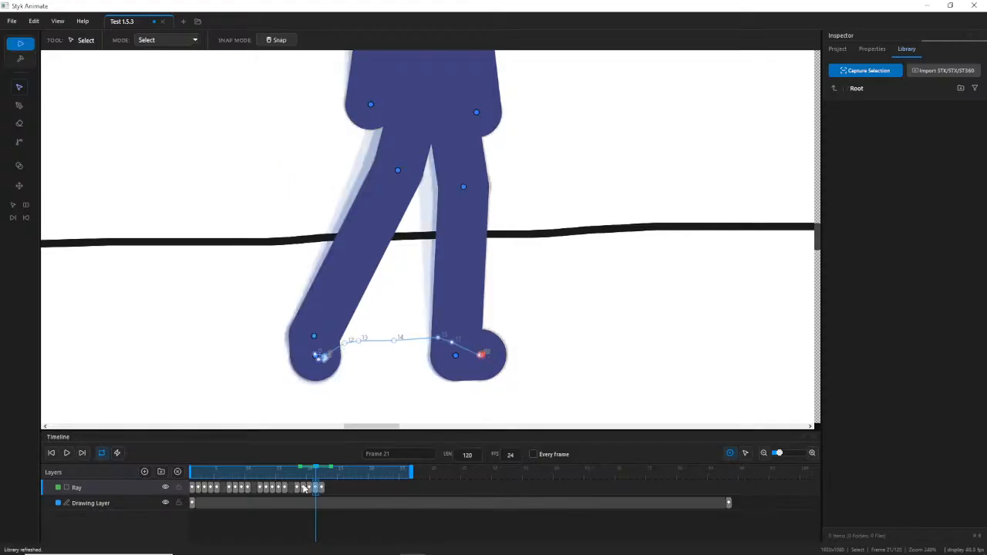
{"action": "left_click_drag", "start_coordinate": [317, 475], "coordinate": [323, 476]}
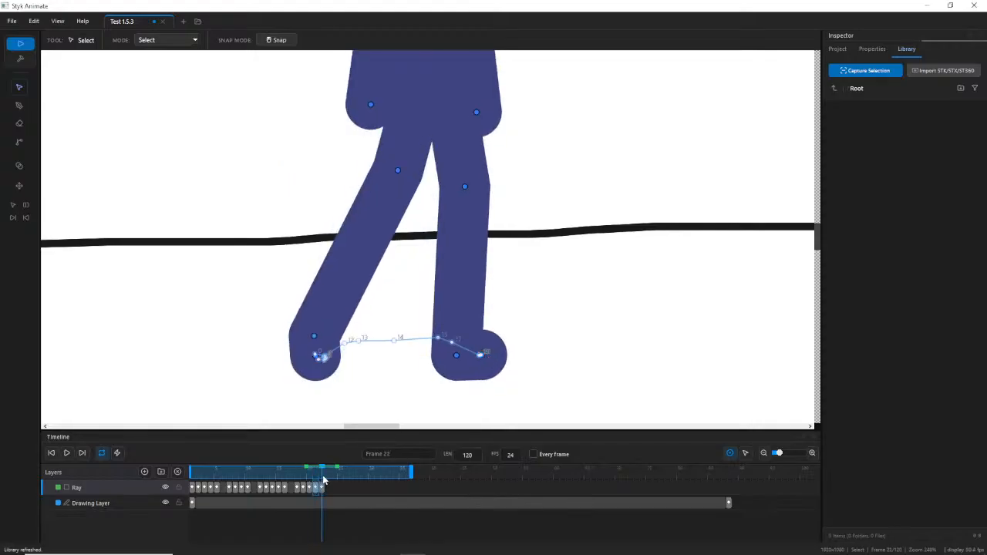
Nudge the front knee on frame 22 slightly back to follow its frame 21 position.
{"action": "left_click", "coordinate": [465, 188]}
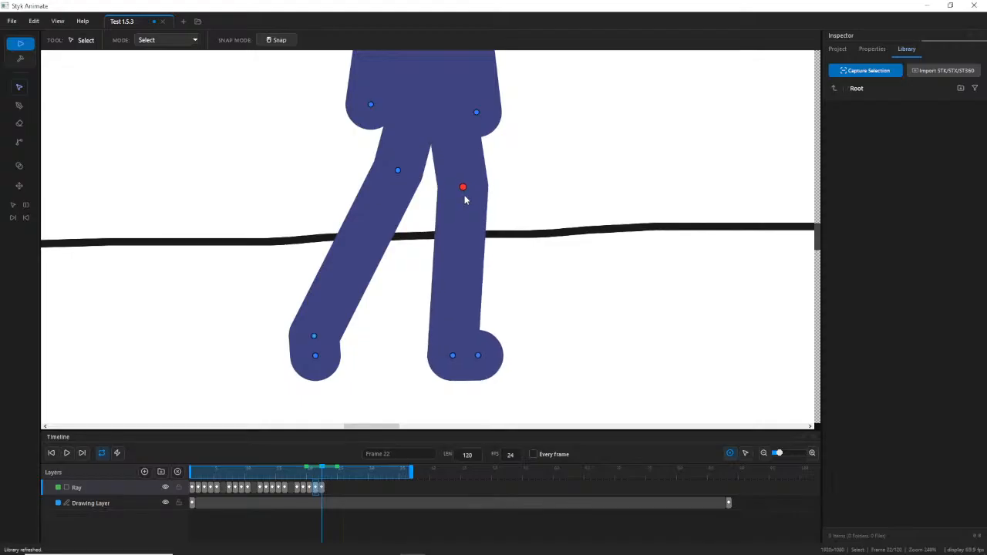
{"action": "mouse_move", "coordinate": [323, 475]}
{"action": "left_mouse_down"}
{"action": "mouse_move", "coordinate": [313, 480]}
{"action": "mouse_move", "coordinate": [322, 478]}
{"action": "left_mouse_up"}
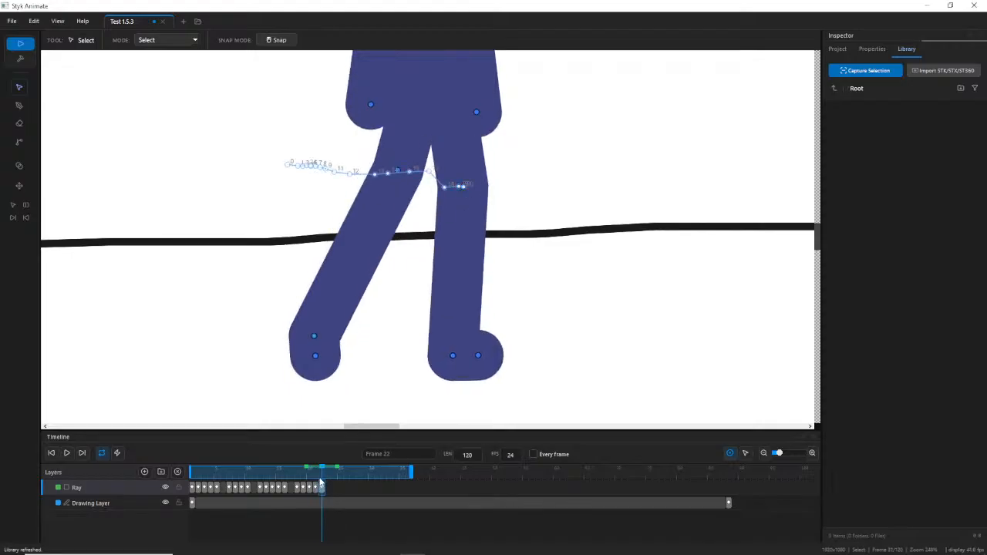
{"action": "left_click", "coordinate": [465, 187]}
{"action": "left_click_drag", "start_coordinate": [314, 472], "coordinate": [322, 476]}
Examine the front knee's trajectory with the Motion Path tool and compare the leg poses across frames 19 to 22.
{"action": "scroll", "coordinate": [527, 196], "scroll_direction": "down", "scroll_amount": 2}
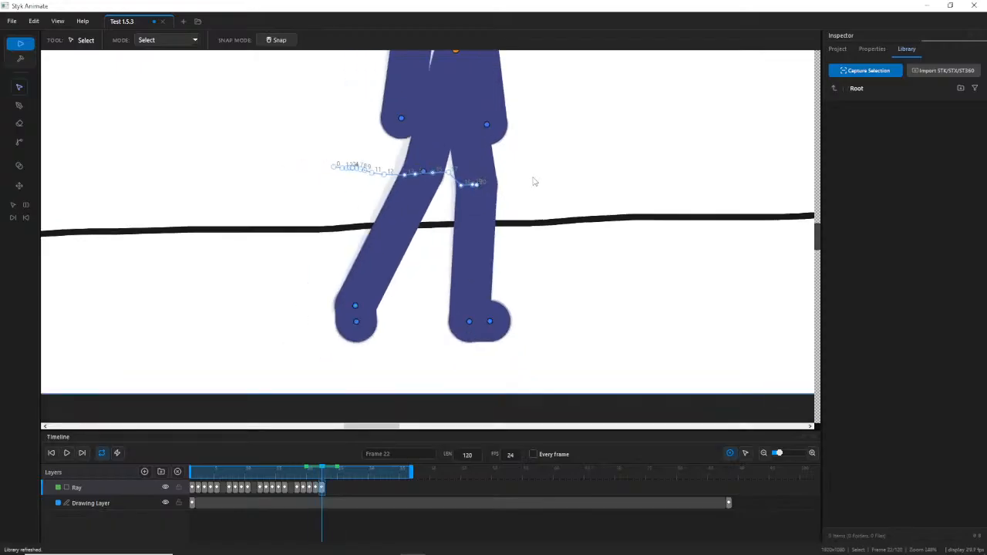
{"action": "left_click_drag", "start_coordinate": [533, 181], "coordinate": [525, 235]}
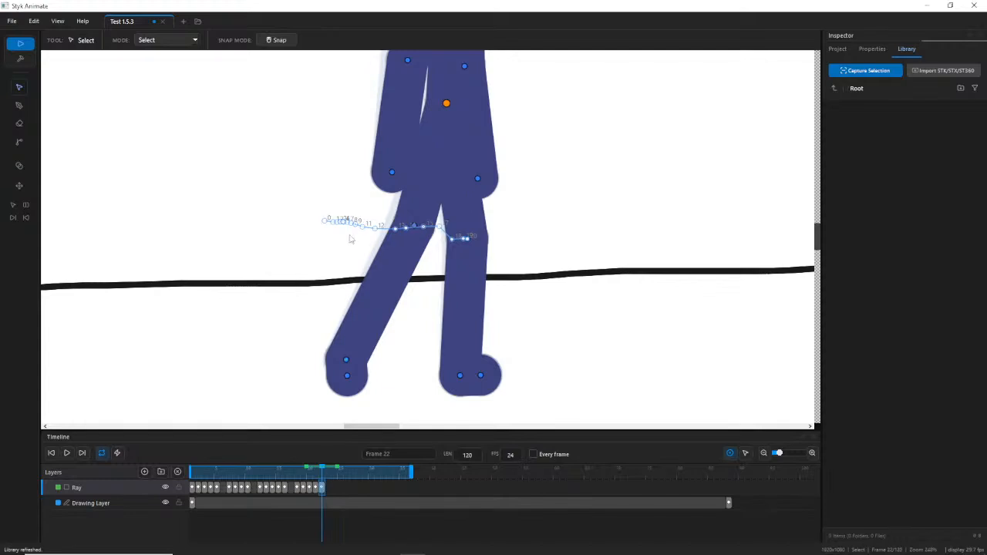
{"action": "left_click_drag", "start_coordinate": [334, 181], "coordinate": [323, 288]}
{"action": "left_click_drag", "start_coordinate": [318, 468], "coordinate": [308, 432]}
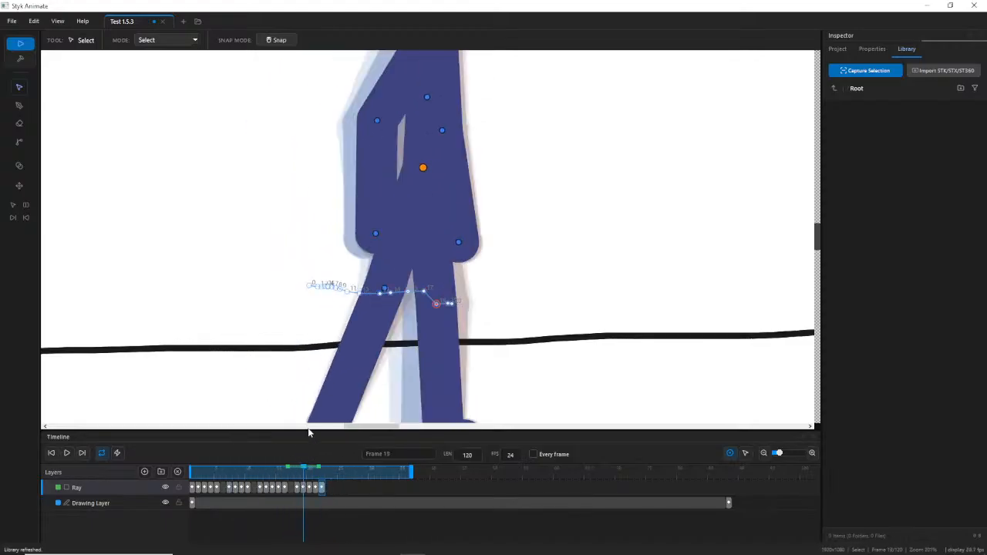
{"action": "scroll", "coordinate": [540, 258], "scroll_direction": "up", "scroll_amount": 3}
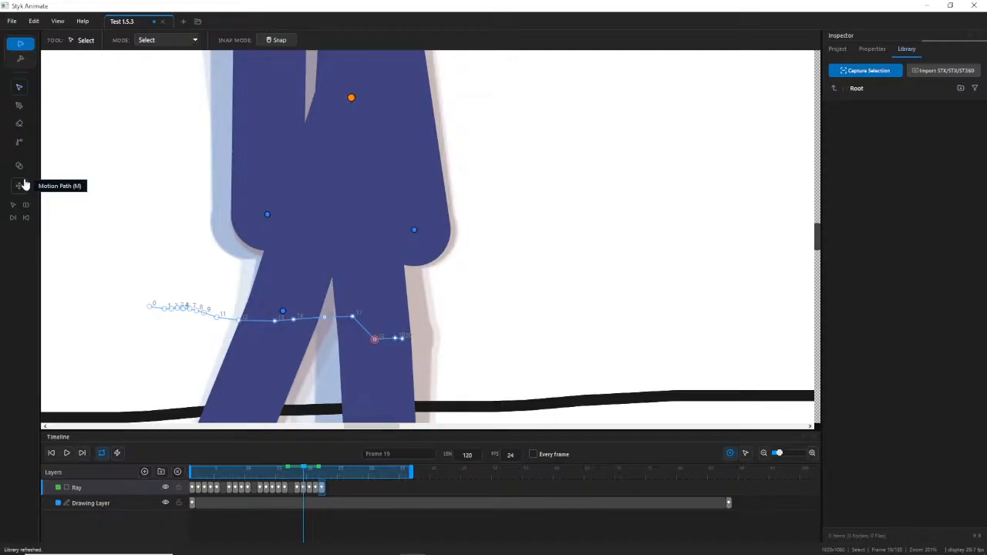
{"action": "left_click", "coordinate": [20, 185]}
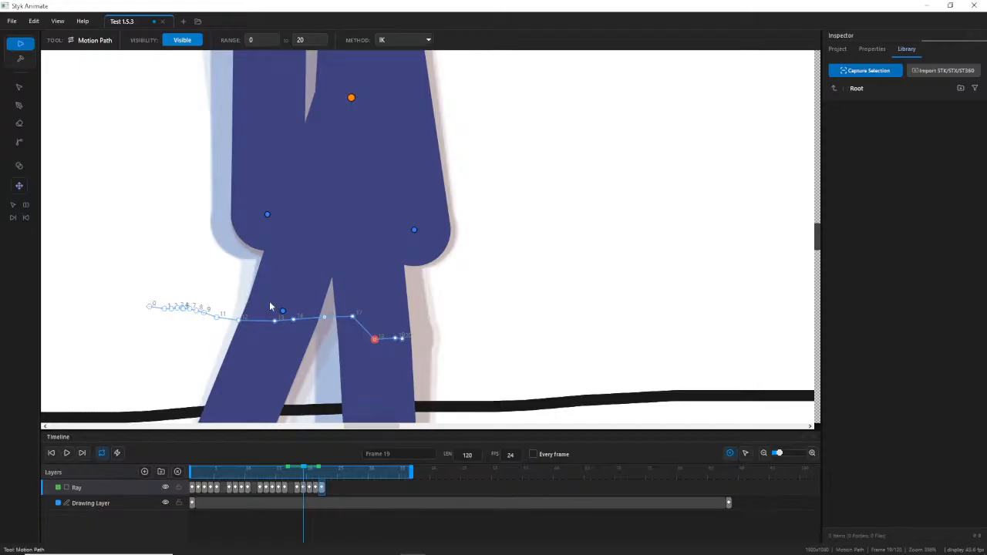
{"action": "scroll", "coordinate": [390, 331], "scroll_direction": "down", "scroll_amount": 2}
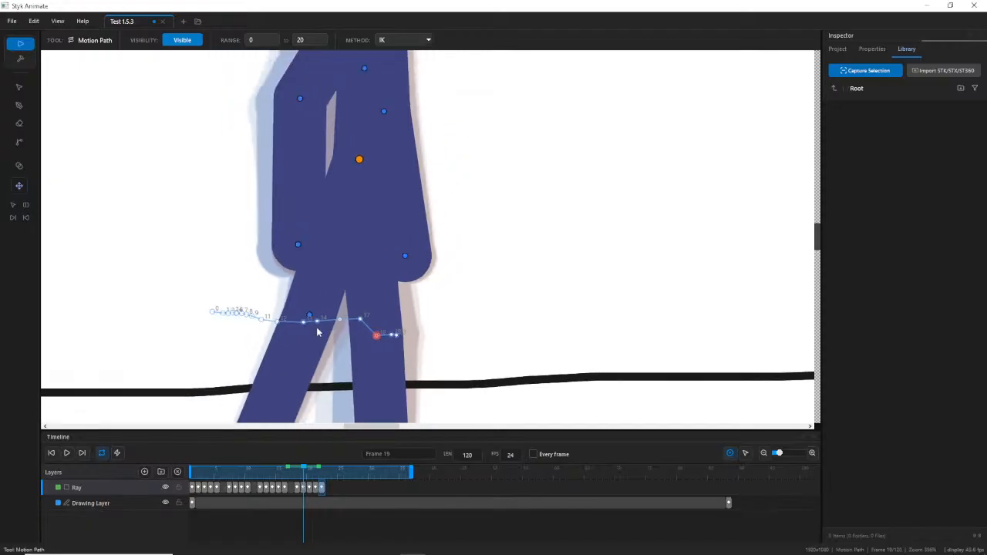
{"action": "left_click_drag", "start_coordinate": [328, 330], "coordinate": [370, 299]}
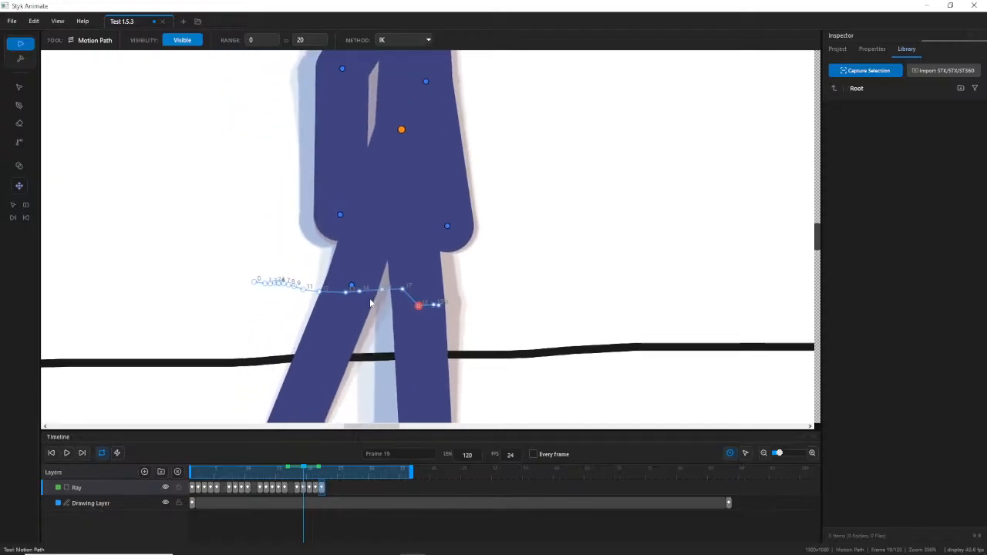
{"action": "scroll", "coordinate": [328, 289], "scroll_direction": "up", "scroll_amount": 5}
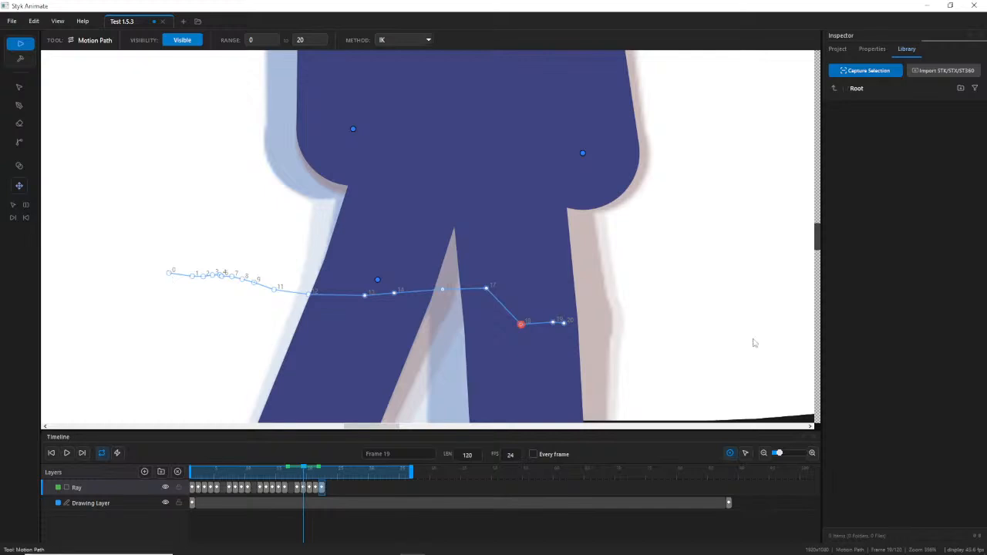
{"action": "scroll", "coordinate": [538, 325], "scroll_direction": "down", "scroll_amount": 1}
{"action": "left_click_drag", "start_coordinate": [589, 357], "coordinate": [467, 259]}
{"action": "scroll", "coordinate": [467, 256], "scroll_direction": "down", "scroll_amount": 1}
{"action": "left_click_drag", "start_coordinate": [564, 421], "coordinate": [471, 260]}
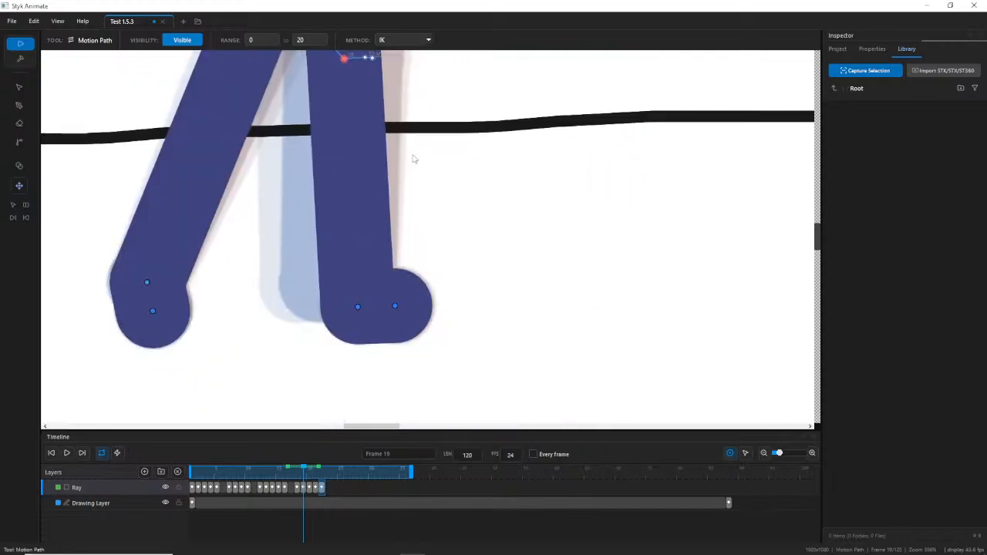
{"action": "left_click_drag", "start_coordinate": [413, 158], "coordinate": [484, 360]}
{"action": "mouse_move", "coordinate": [310, 476]}
{"action": "left_mouse_down"}
{"action": "mouse_move", "coordinate": [286, 472]}
{"action": "mouse_move", "coordinate": [324, 472]}
{"action": "mouse_move", "coordinate": [283, 468]}
{"action": "mouse_move", "coordinate": [321, 466]}
{"action": "left_mouse_up"}
{"action": "scroll", "coordinate": [369, 199], "scroll_direction": "down", "scroll_amount": 3}
{"action": "left_click_drag", "start_coordinate": [369, 199], "coordinate": [375, 228]}
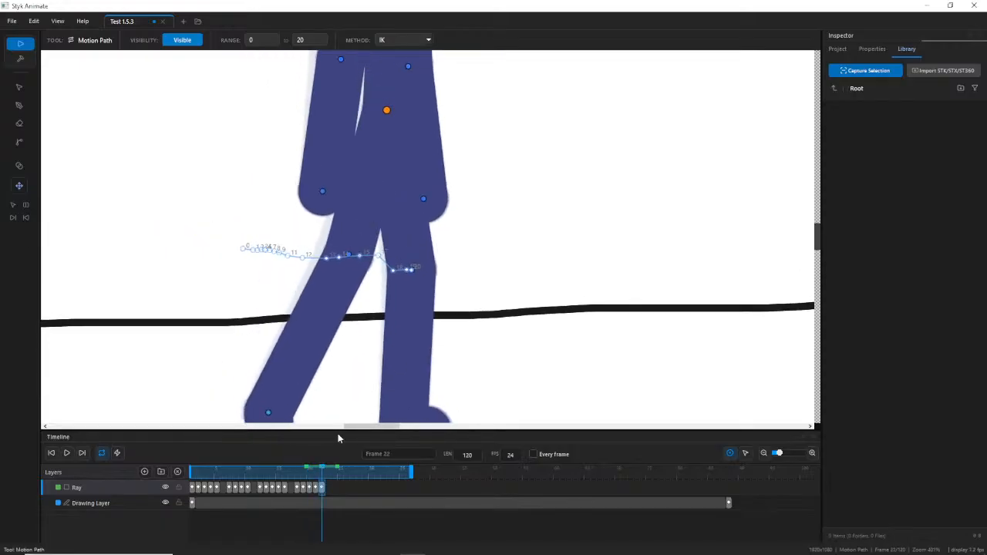
{"action": "mouse_move", "coordinate": [313, 480]}
{"action": "left_mouse_down"}
{"action": "mouse_move", "coordinate": [280, 468]}
{"action": "mouse_move", "coordinate": [320, 468]}
{"action": "mouse_move", "coordinate": [331, 477]}
{"action": "mouse_move", "coordinate": [300, 474]}
{"action": "mouse_move", "coordinate": [331, 481]}
{"action": "mouse_move", "coordinate": [301, 475]}
{"action": "mouse_move", "coordinate": [321, 478]}
{"action": "left_mouse_up"}
{"action": "left_click_drag", "start_coordinate": [519, 194], "coordinate": [512, 294]}
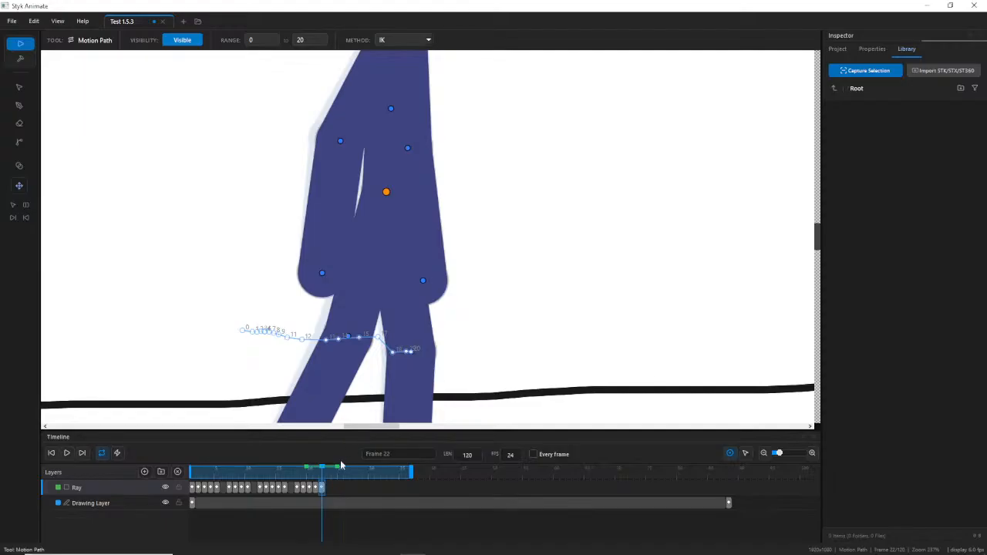
Inspect the front elbow's motion path on frame 20 and return to the Select tool.
{"action": "left_click_drag", "start_coordinate": [342, 466], "coordinate": [317, 469]}
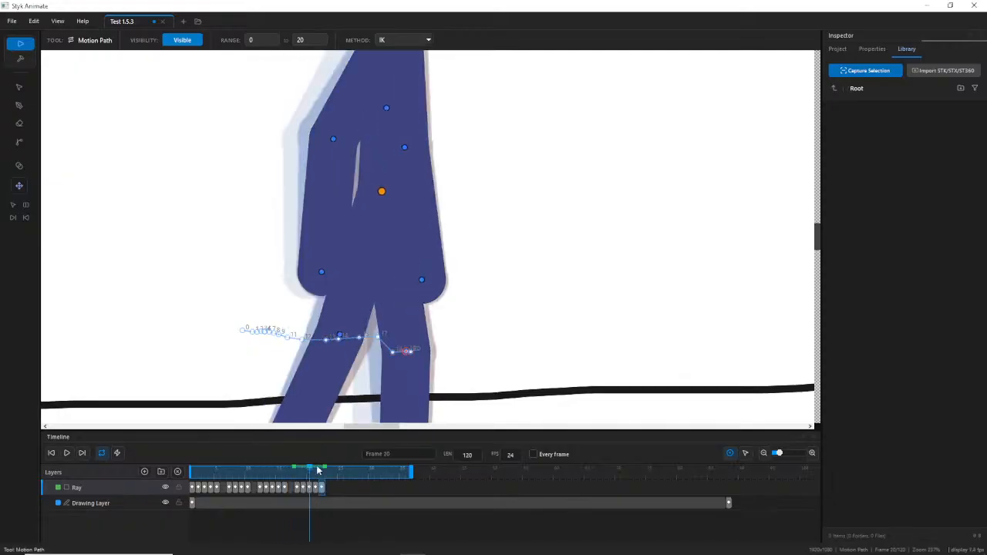
{"action": "left_click", "coordinate": [408, 248]}
{"action": "left_click", "coordinate": [404, 146]}
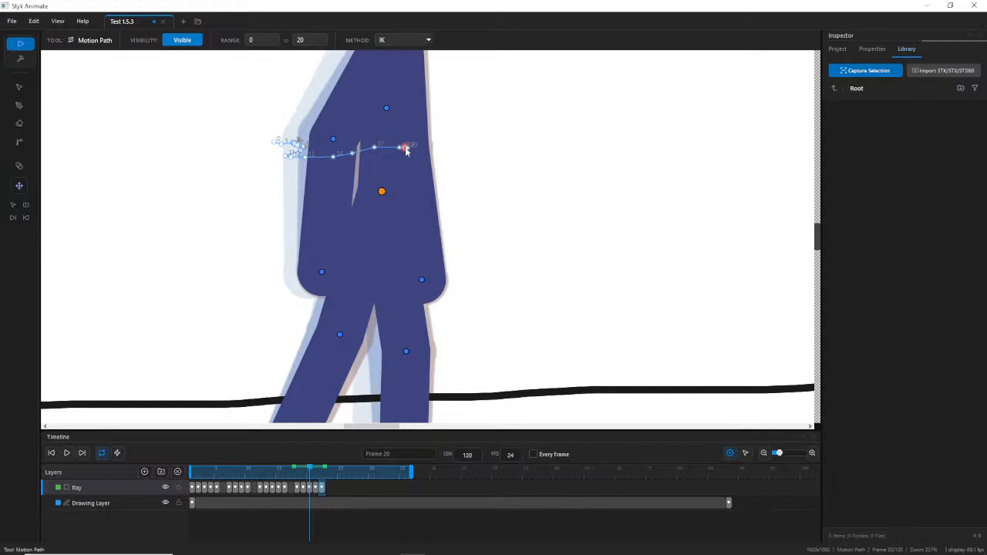
{"action": "left_click", "coordinate": [19, 86]}
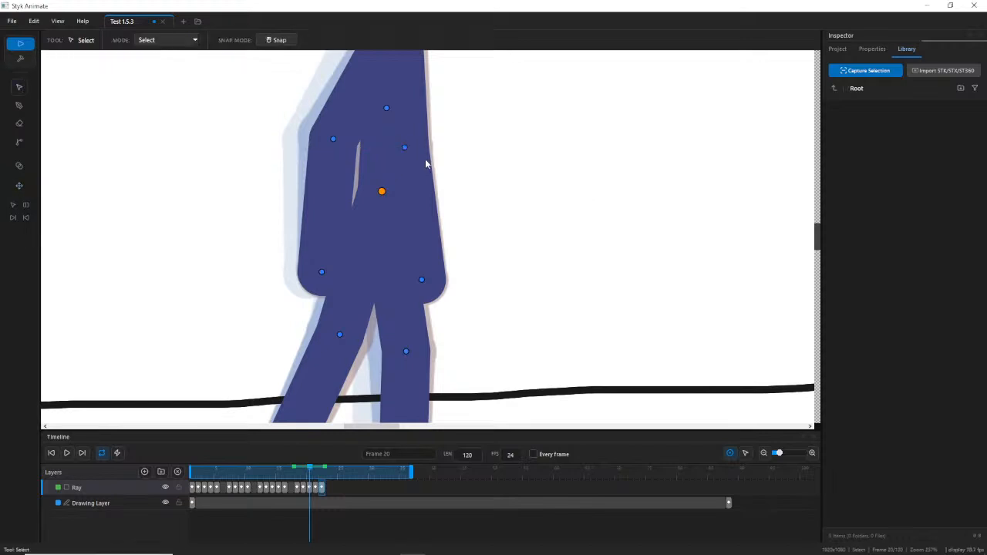
{"action": "left_click", "coordinate": [405, 148]}
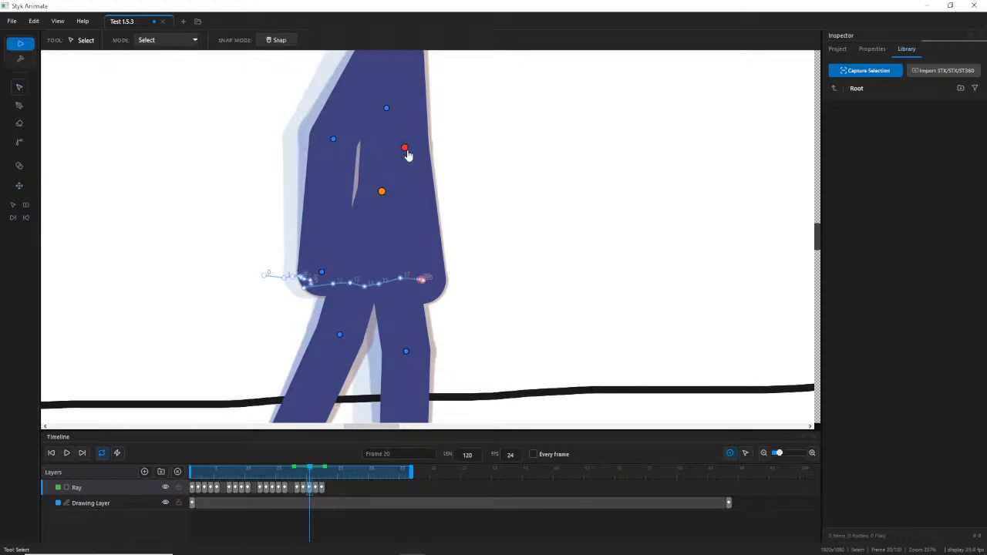
{"action": "left_click", "coordinate": [478, 269]}
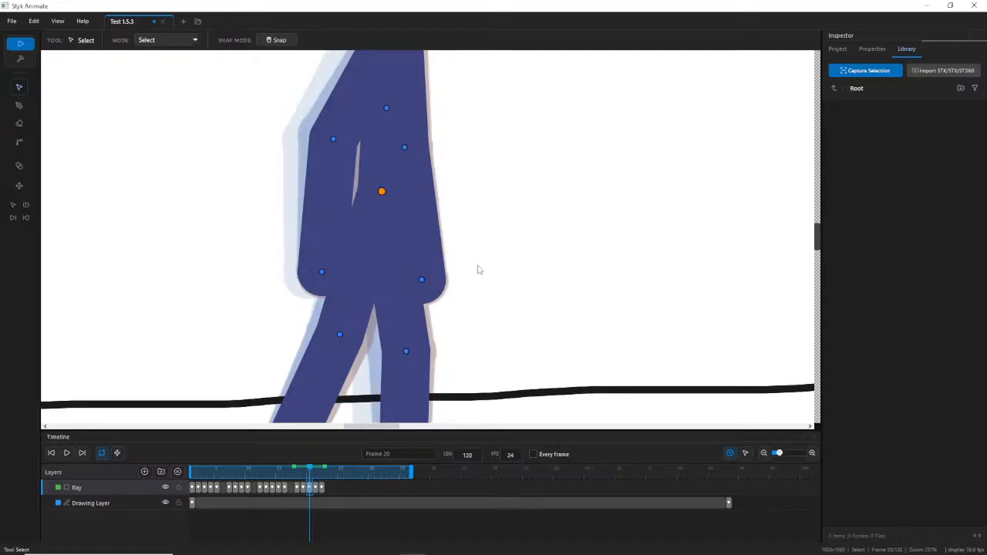
{"action": "left_click", "coordinate": [406, 150]}
Swing the front arm's elbow and hand slightly forward on frame 21.
{"action": "left_click", "coordinate": [316, 474]}
{"action": "left_click_drag", "start_coordinate": [407, 148], "coordinate": [412, 149]}
{"action": "left_click", "coordinate": [432, 281]}
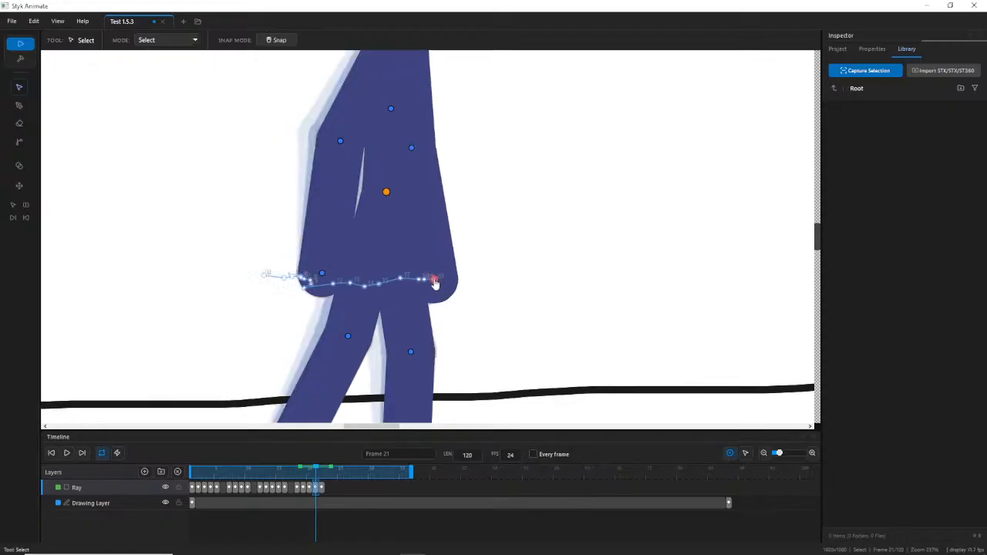
Move the front arm's elbow and hand forward on frame 22 to match the frame 21 swing.
{"action": "left_click", "coordinate": [323, 467]}
{"action": "left_click", "coordinate": [449, 162]}
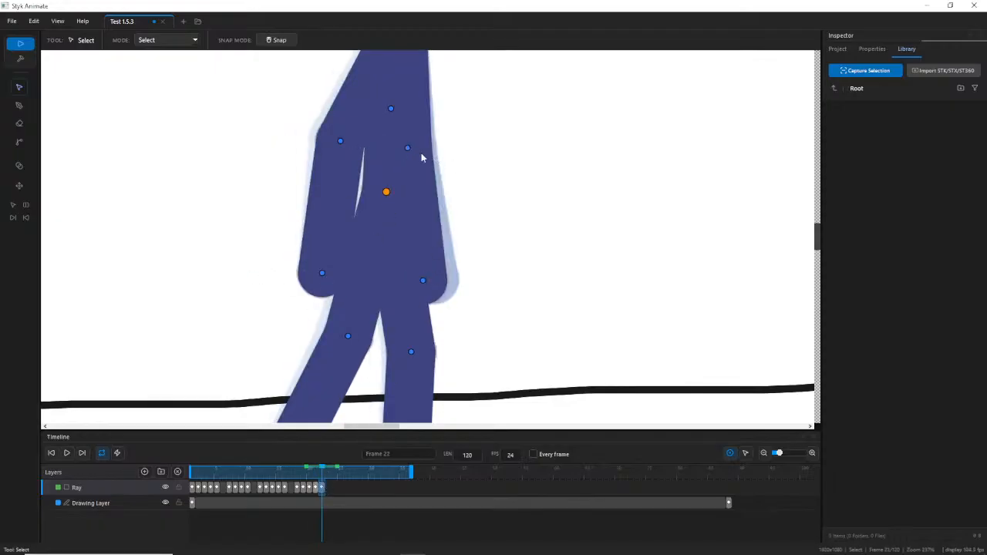
{"action": "left_click", "coordinate": [409, 148]}
{"action": "left_click_drag", "start_coordinate": [430, 280], "coordinate": [434, 283]}
{"action": "left_click", "coordinate": [421, 387]}
{"action": "mouse_move", "coordinate": [313, 481]}
{"action": "left_mouse_down"}
{"action": "mouse_move", "coordinate": [290, 476]}
{"action": "mouse_move", "coordinate": [329, 488]}
{"action": "left_mouse_up"}
Shorten the playback range to end at frame 22 and play the walk animation in a loop.
{"action": "scroll", "coordinate": [529, 264], "scroll_direction": "down", "scroll_amount": 5}
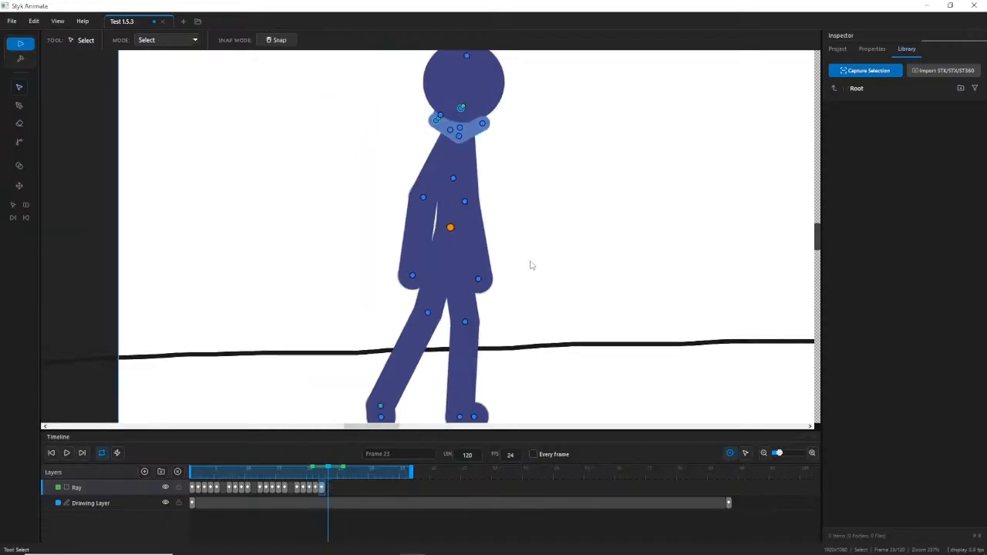
{"action": "left_click_drag", "start_coordinate": [249, 470], "coordinate": [333, 484]}
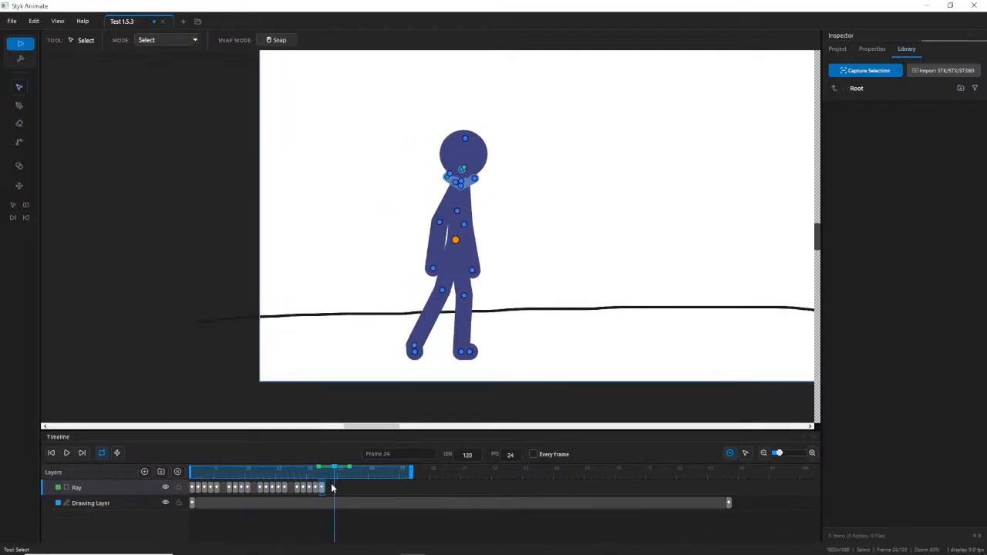
{"action": "left_click_drag", "start_coordinate": [409, 471], "coordinate": [325, 471]}
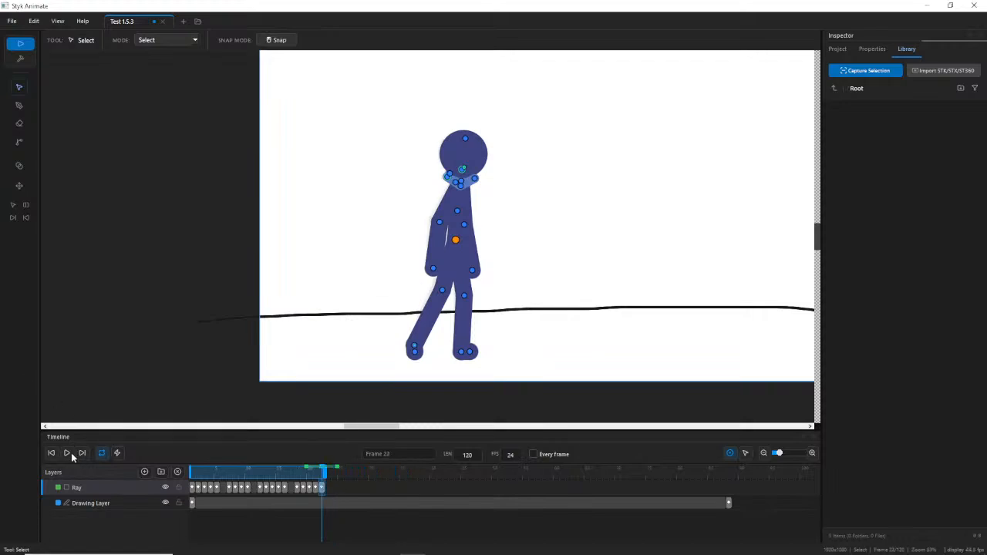
{"action": "left_click", "coordinate": [67, 453]}
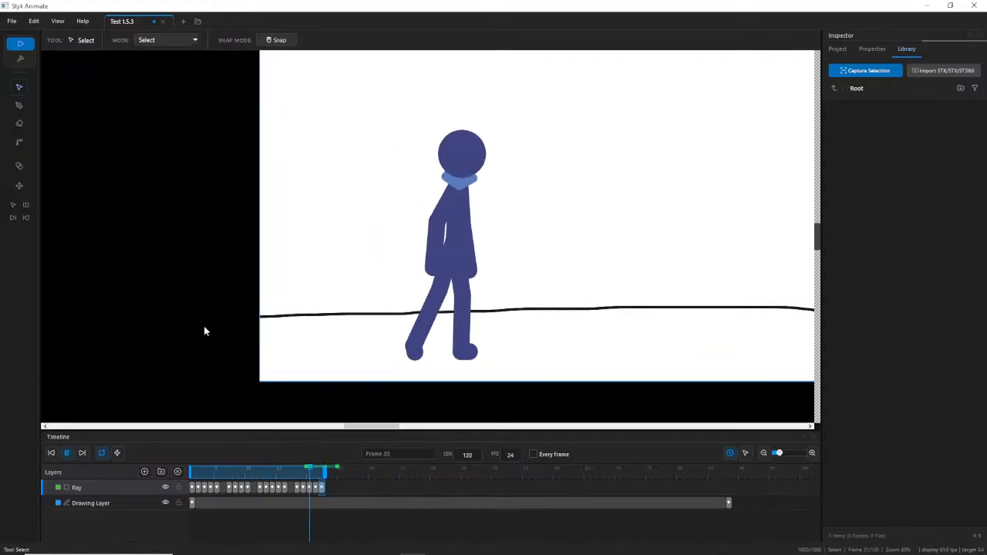
{"action": "left_click_drag", "start_coordinate": [643, 197], "coordinate": [563, 231]}
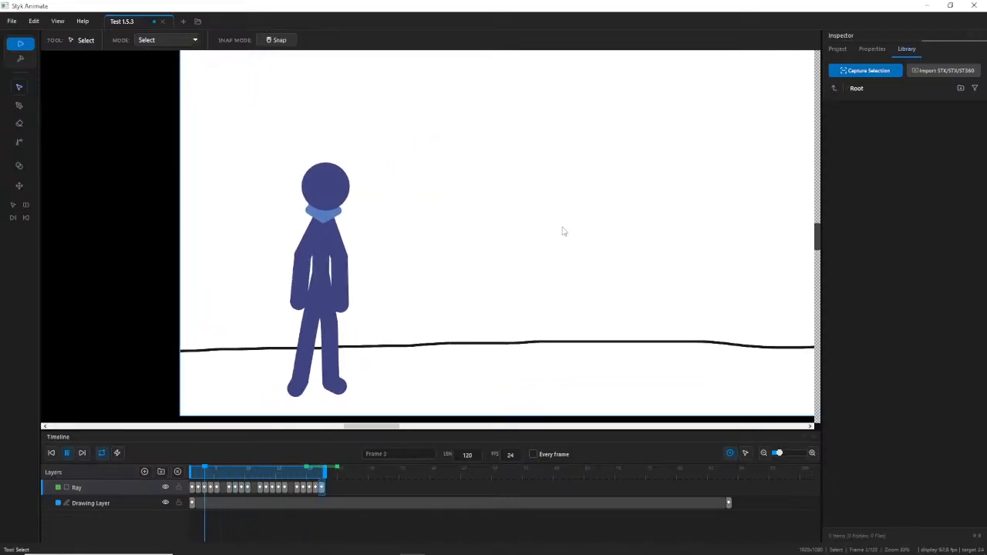
Watch the looping walk playback with the whole canvas in view, examine the figure's motion, and pause it.
{"action": "scroll", "coordinate": [563, 231], "scroll_direction": "down", "scroll_amount": 1}
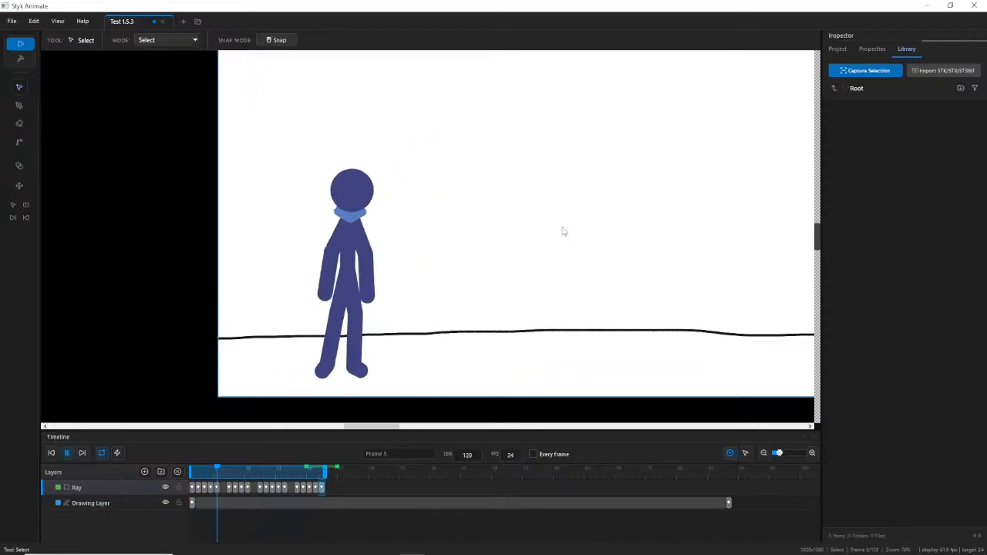
{"action": "scroll", "coordinate": [539, 246], "scroll_direction": "down", "scroll_amount": 2}
{"action": "left_click_drag", "start_coordinate": [563, 232], "coordinate": [506, 279]}
{"action": "scroll", "coordinate": [557, 234], "scroll_direction": "down", "scroll_amount": 1}
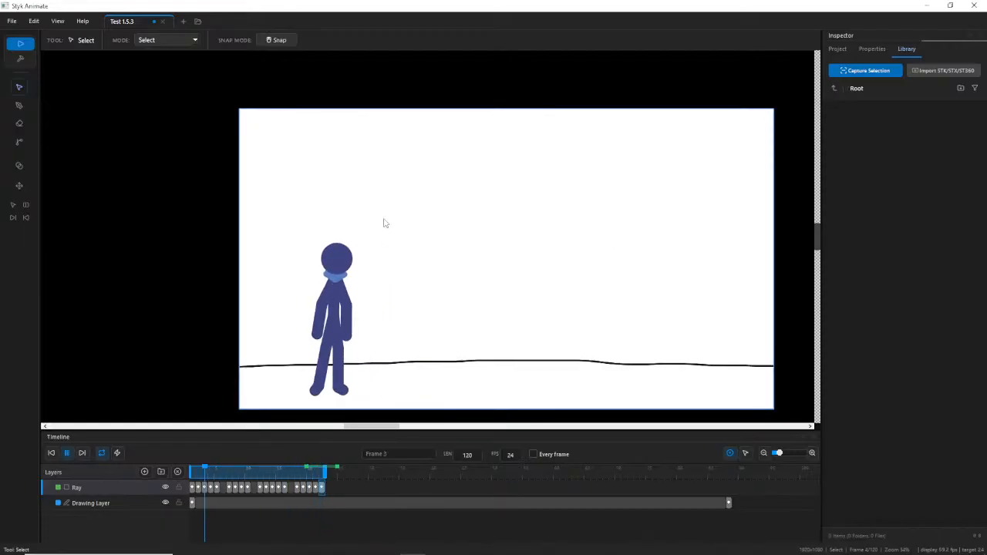
{"action": "scroll", "coordinate": [385, 224], "scroll_direction": "up", "scroll_amount": 1}
{"action": "left_click_drag", "start_coordinate": [424, 264], "coordinate": [367, 241]}
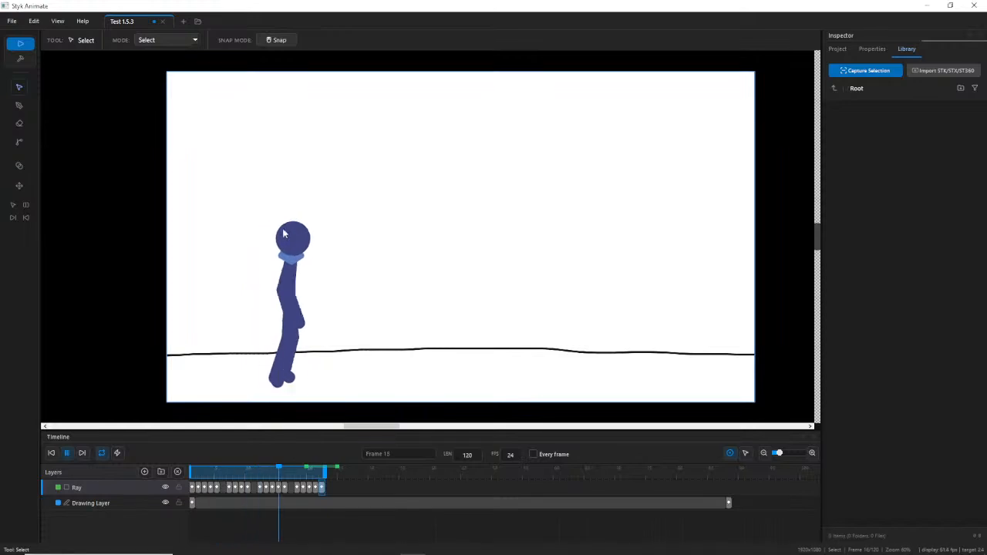
{"action": "scroll", "coordinate": [322, 223], "scroll_direction": "up", "scroll_amount": 2}
{"action": "scroll", "coordinate": [324, 231], "scroll_direction": "down", "scroll_amount": 2}
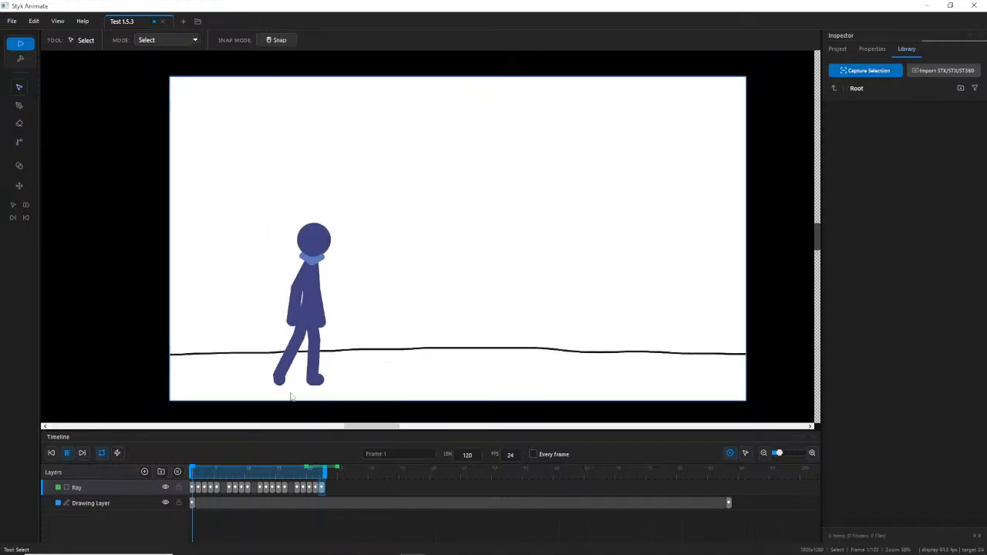
{"action": "scroll", "coordinate": [329, 291], "scroll_direction": "up", "scroll_amount": 1}
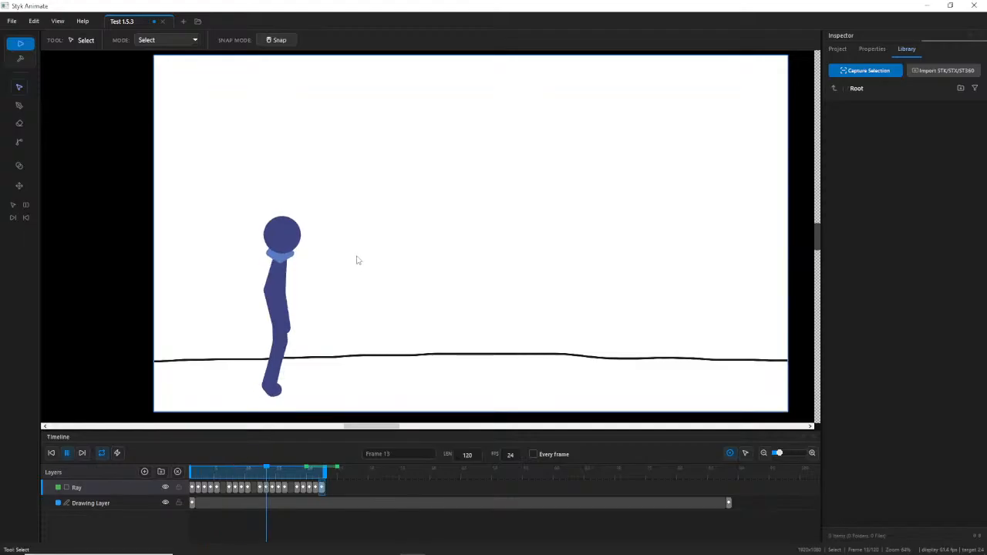
{"action": "scroll", "coordinate": [347, 249], "scroll_direction": "up", "scroll_amount": 1}
{"action": "scroll", "coordinate": [348, 249], "scroll_direction": "down", "scroll_amount": 2}
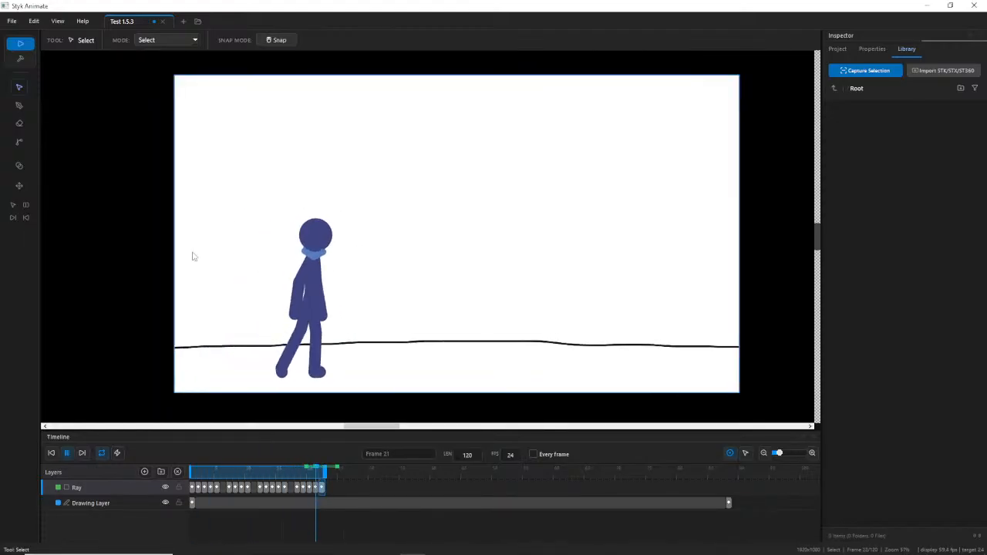
{"action": "left_click", "coordinate": [68, 454]}
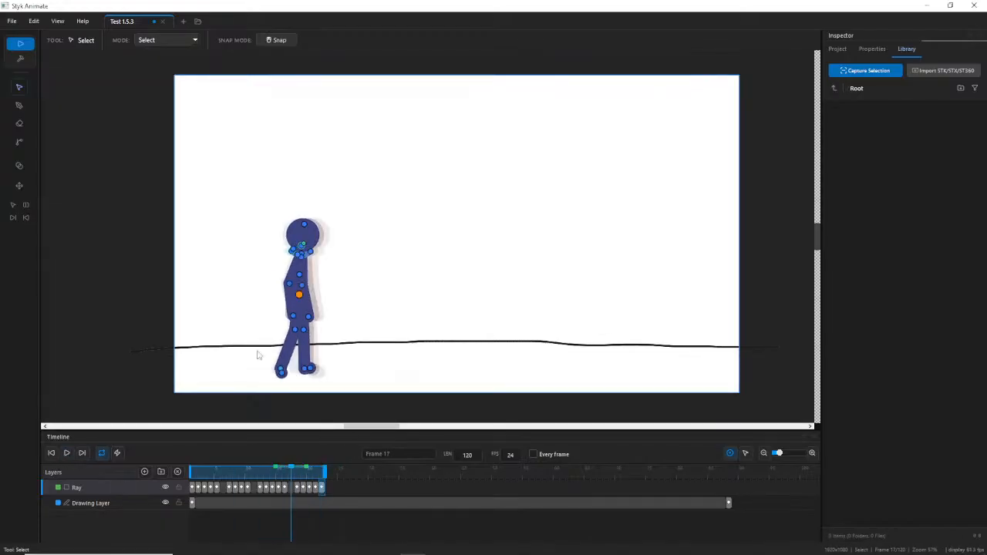
Move the scarf's front segment one level backward on frame 21 and bring it forward again.
{"action": "scroll", "coordinate": [282, 234], "scroll_direction": "up", "scroll_amount": 2}
{"action": "left_click_drag", "start_coordinate": [287, 471], "coordinate": [316, 473]}
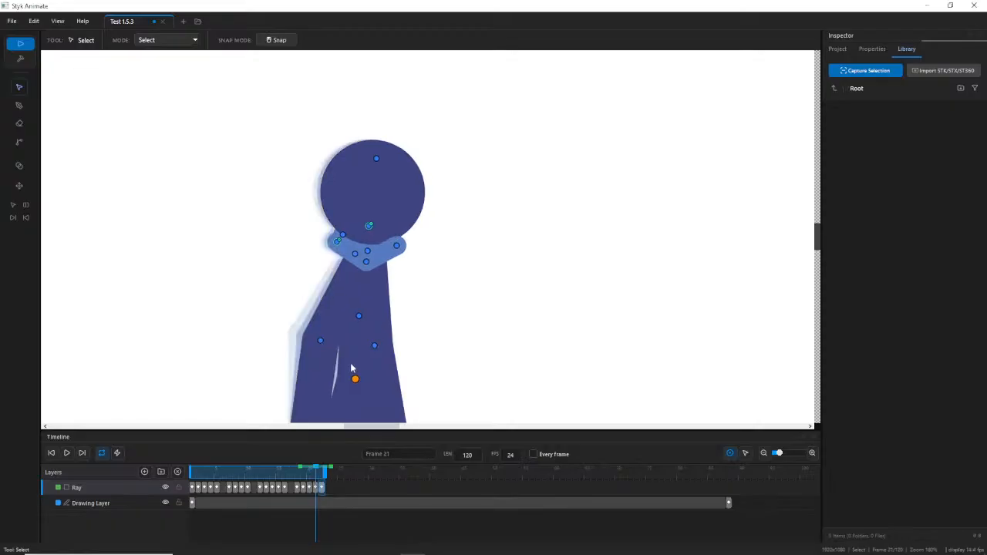
{"action": "left_click", "coordinate": [396, 248]}
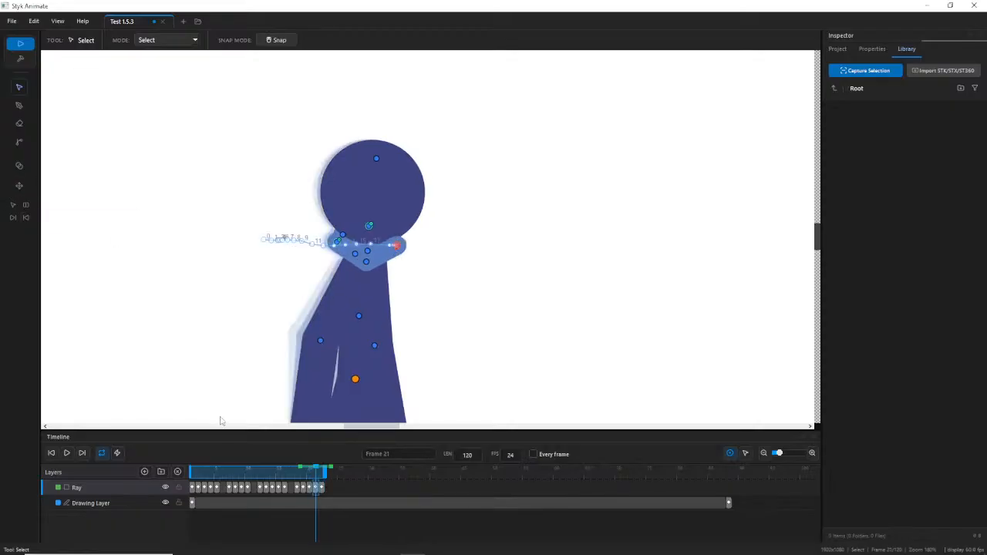
{"action": "left_click", "coordinate": [28, 221]}
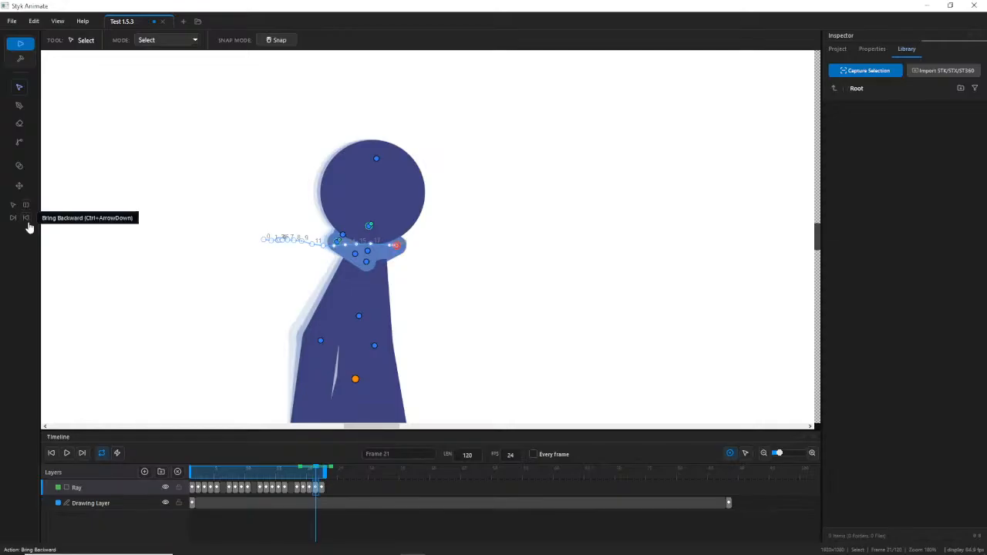
{"action": "left_click", "coordinate": [13, 220]}
{"action": "left_click", "coordinate": [374, 159]}
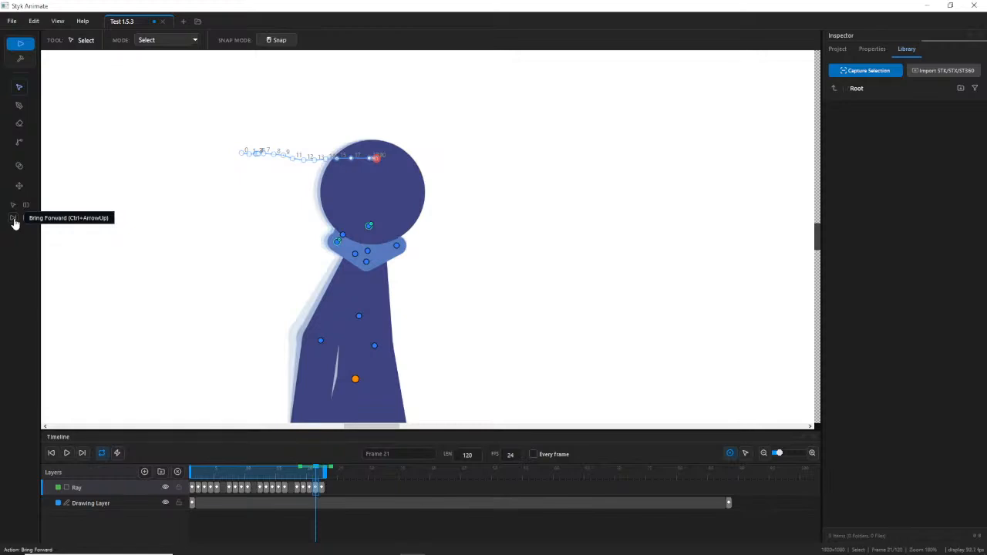
Save the project.
{"action": "left_click", "coordinate": [68, 22]}
{"action": "left_click", "coordinate": [16, 22]}
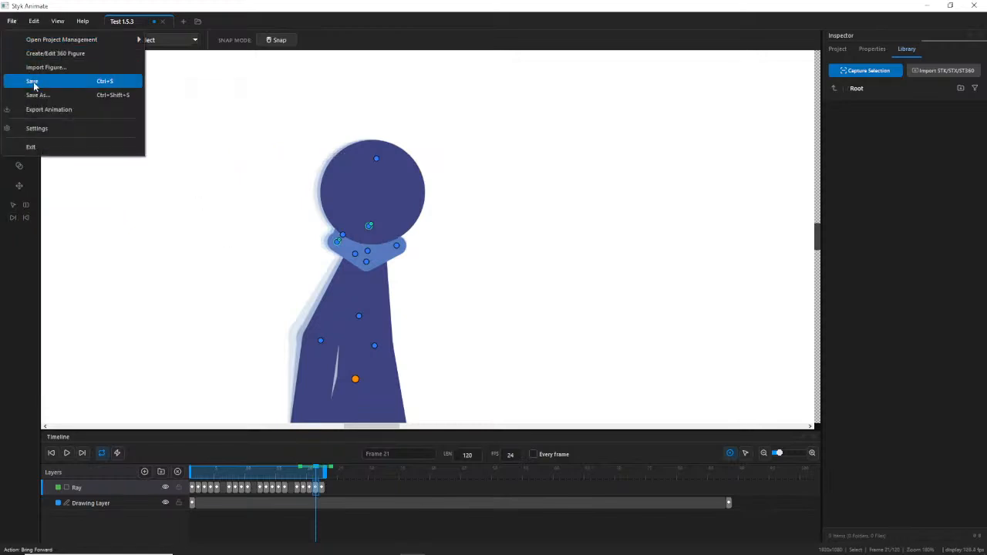
{"action": "left_click", "coordinate": [32, 82]}
Replay the walk loop, examine the legs and feet up close, and stop playback.
{"action": "scroll", "coordinate": [525, 243], "scroll_direction": "down", "scroll_amount": 4}
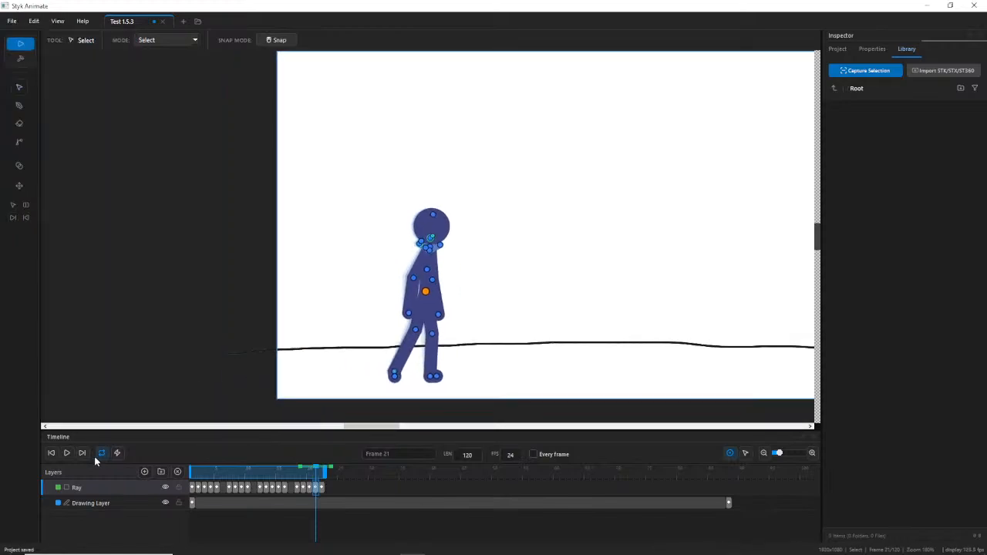
{"action": "left_click", "coordinate": [66, 453]}
{"action": "scroll", "coordinate": [626, 239], "scroll_direction": "down", "scroll_amount": 2}
{"action": "scroll", "coordinate": [622, 238], "scroll_direction": "up", "scroll_amount": 3}
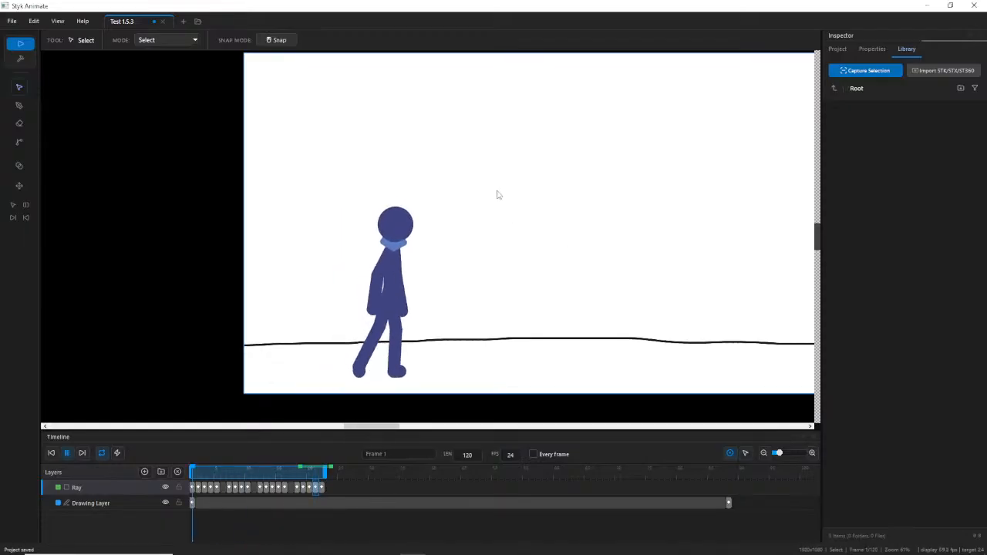
{"action": "scroll", "coordinate": [497, 201], "scroll_direction": "up", "scroll_amount": 4}
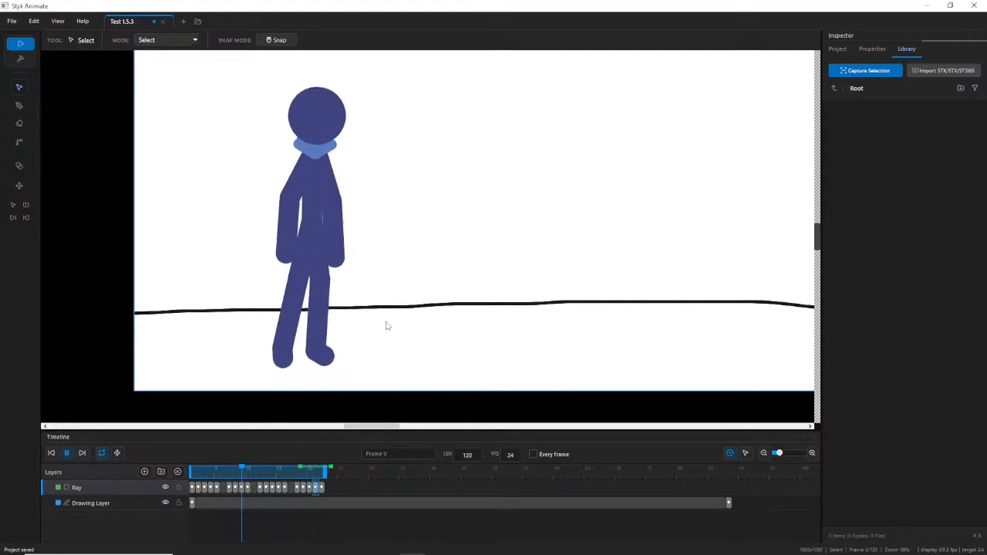
{"action": "scroll", "coordinate": [383, 330], "scroll_direction": "up", "scroll_amount": 1}
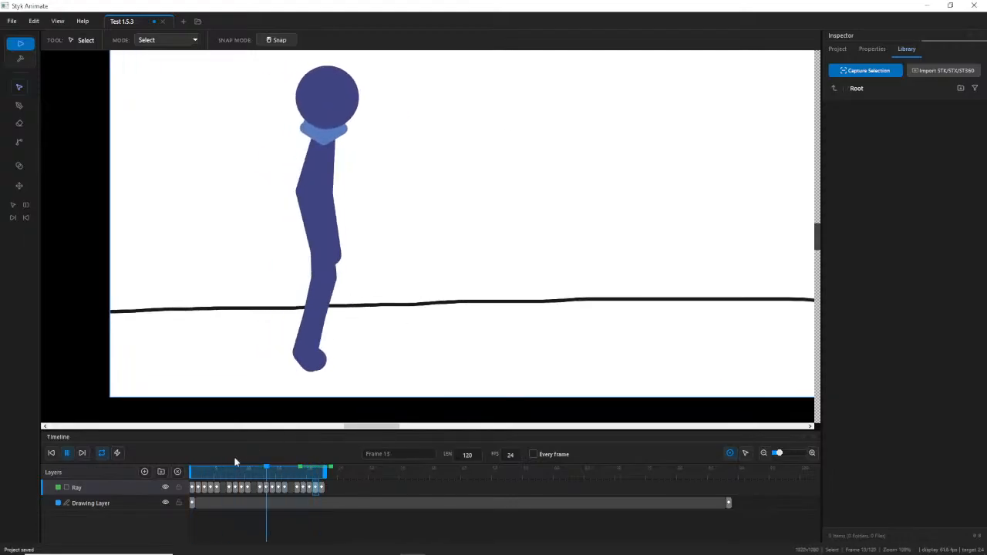
{"action": "left_click", "coordinate": [67, 453]}
Nudge the back leg's knee, ankle and toe on frame 2 to refine the foot placement.
{"action": "mouse_move", "coordinate": [193, 474]}
{"action": "left_mouse_down"}
{"action": "mouse_move", "coordinate": [220, 479]}
{"action": "mouse_move", "coordinate": [190, 472]}
{"action": "mouse_move", "coordinate": [198, 473]}
{"action": "left_mouse_up"}
{"action": "scroll", "coordinate": [220, 378], "scroll_direction": "up", "scroll_amount": 3}
{"action": "scroll", "coordinate": [319, 368], "scroll_direction": "up", "scroll_amount": 3}
{"action": "left_click", "coordinate": [332, 88]}
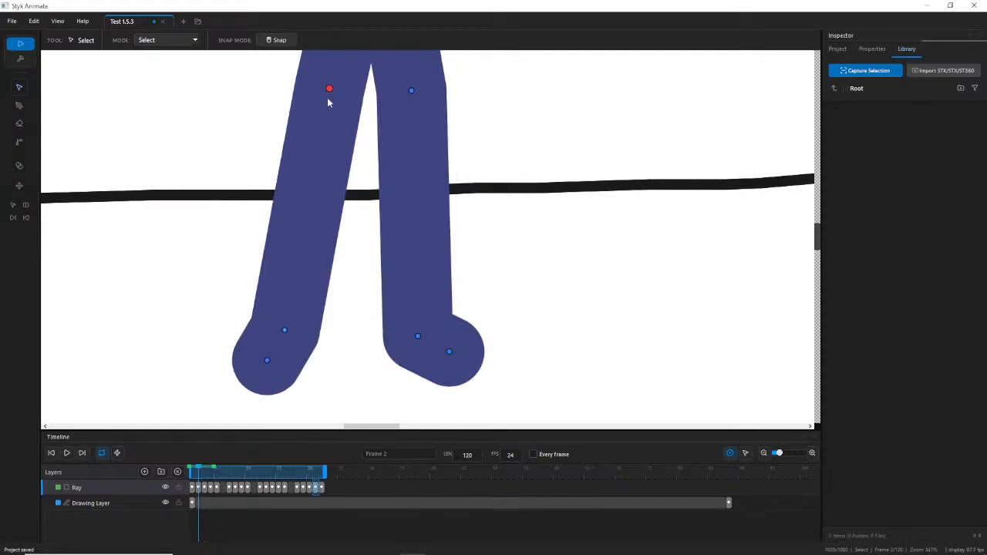
{"action": "left_click_drag", "start_coordinate": [198, 477], "coordinate": [198, 477]}
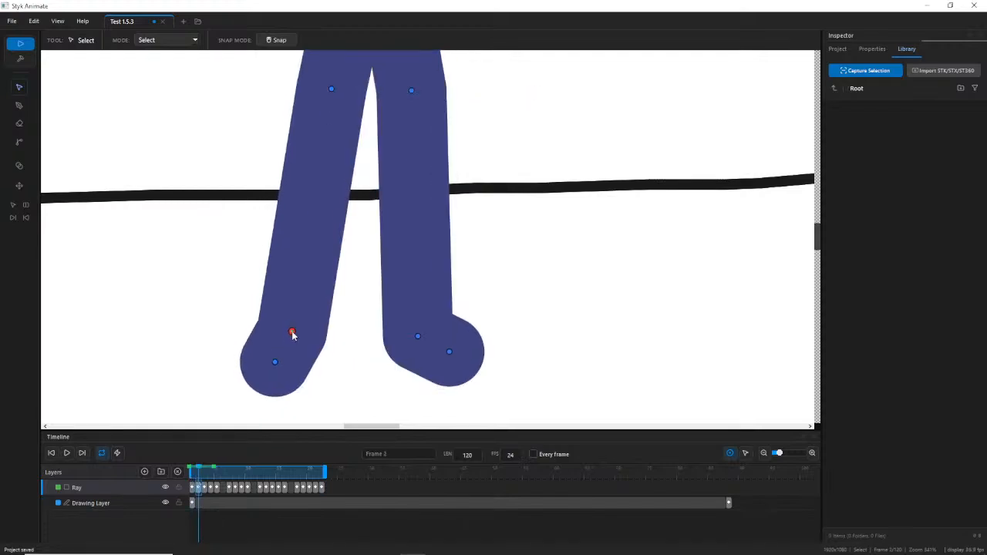
{"action": "left_click", "coordinate": [271, 360]}
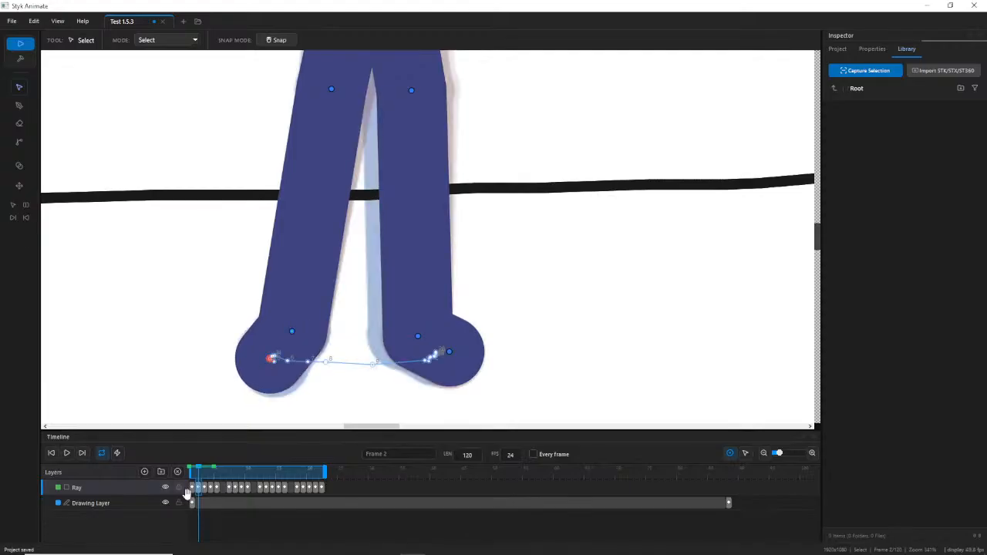
Adjust the back leg's knee slightly on frame 3, comparing the pose with frame 2.
{"action": "mouse_move", "coordinate": [199, 478]}
{"action": "left_mouse_down"}
{"action": "mouse_move", "coordinate": [189, 480]}
{"action": "mouse_move", "coordinate": [204, 484]}
{"action": "left_mouse_up"}
{"action": "left_click", "coordinate": [341, 89]}
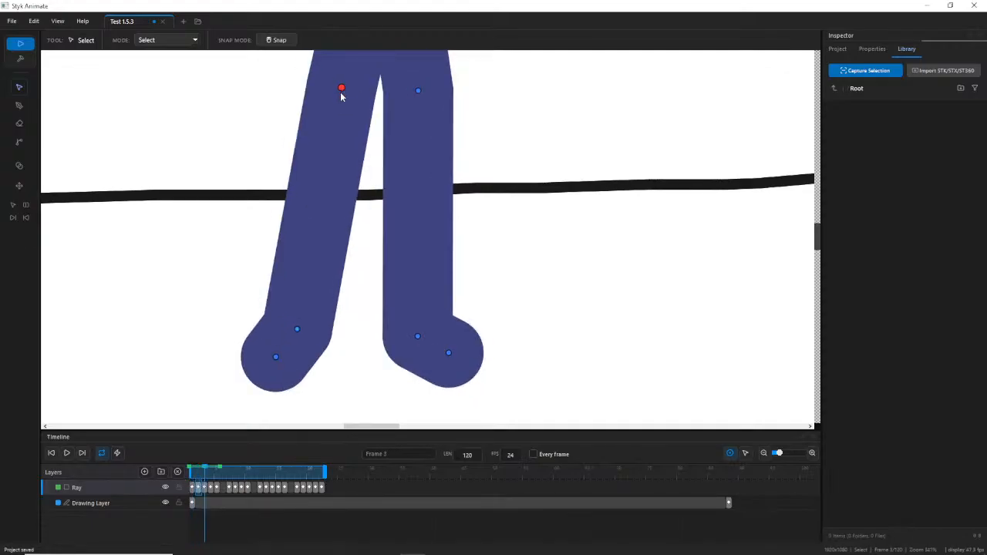
{"action": "key", "text": "Left"}
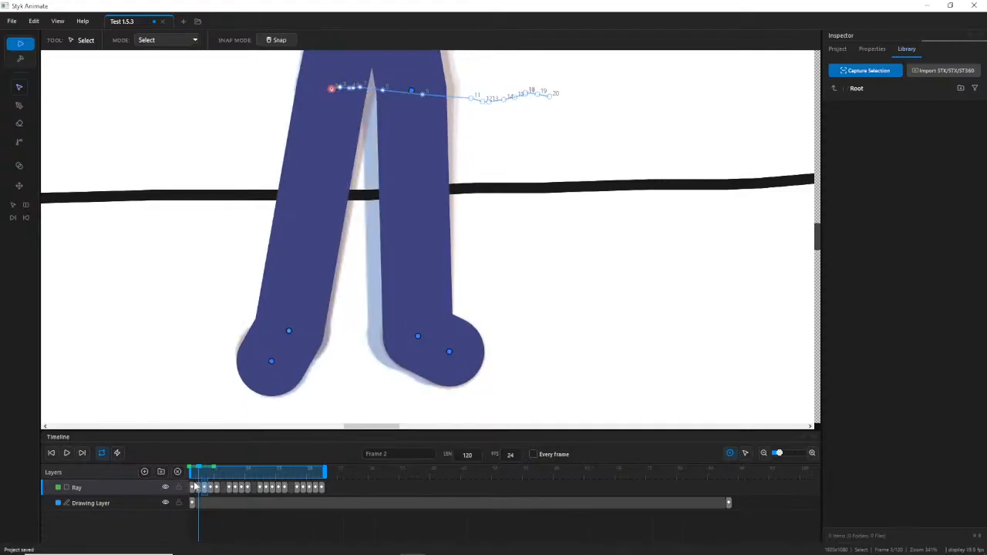
{"action": "left_click_drag", "start_coordinate": [195, 485], "coordinate": [207, 486]}
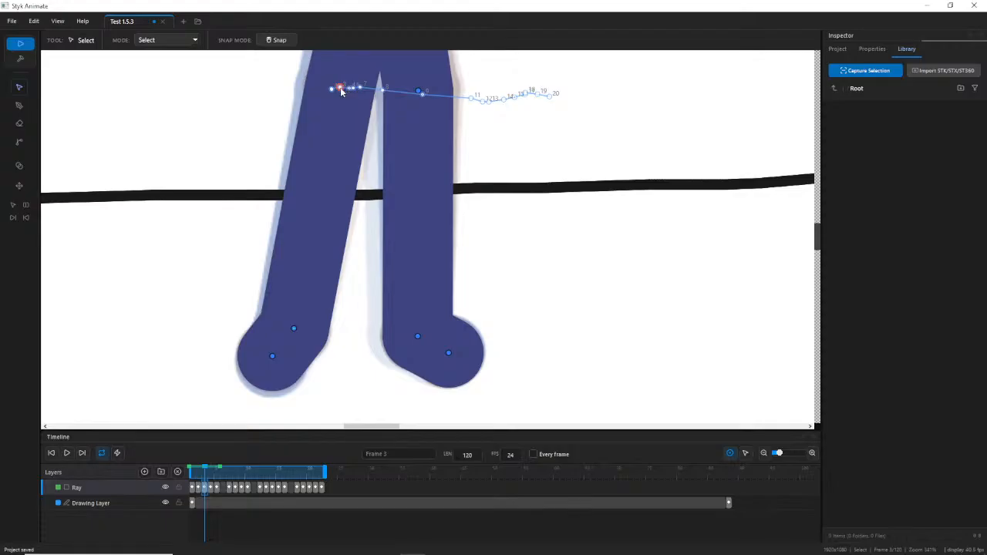
{"action": "left_click_drag", "start_coordinate": [340, 88], "coordinate": [339, 91]}
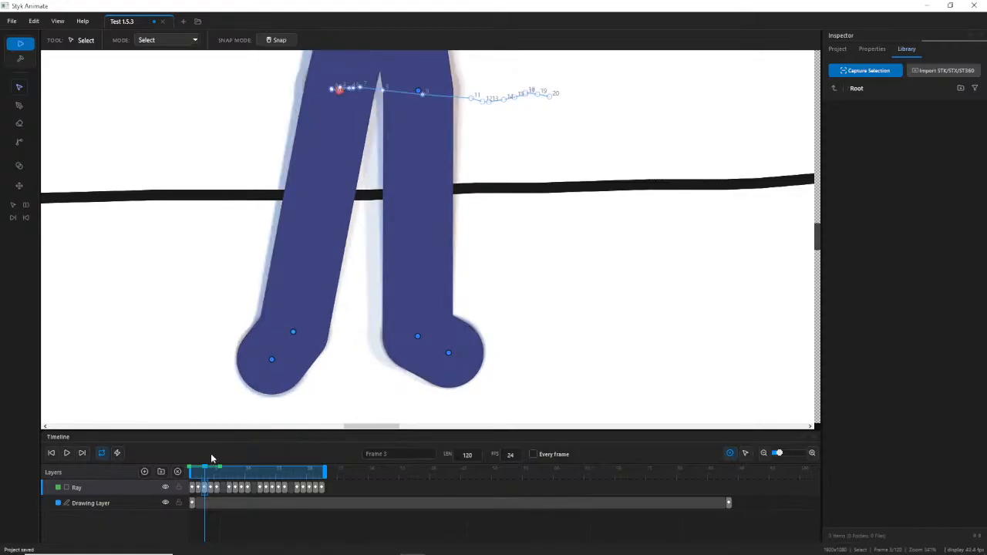
Lower the back leg's knee slightly on frame 4 and adjust its toe.
{"action": "left_click_drag", "start_coordinate": [204, 473], "coordinate": [209, 473]}
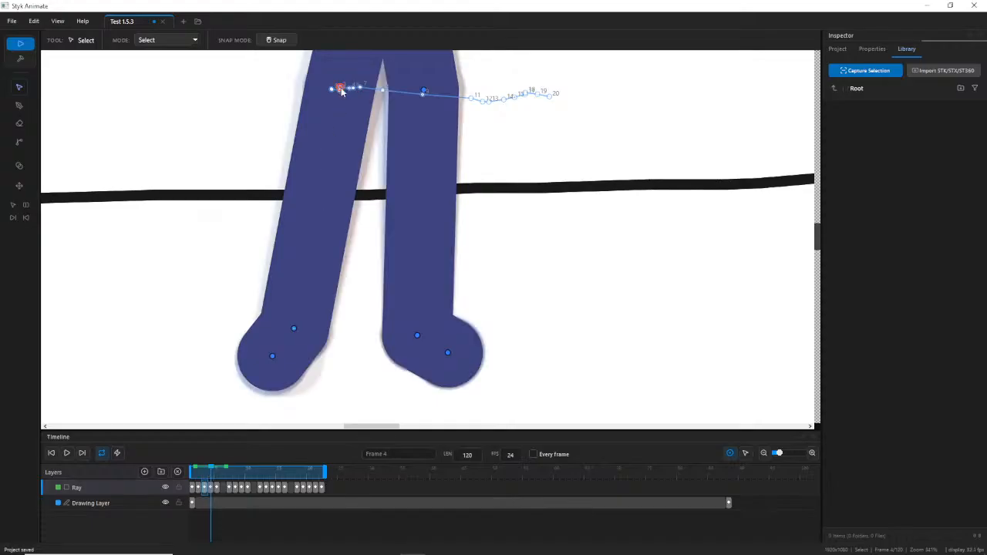
{"action": "left_click_drag", "start_coordinate": [342, 91], "coordinate": [340, 96]}
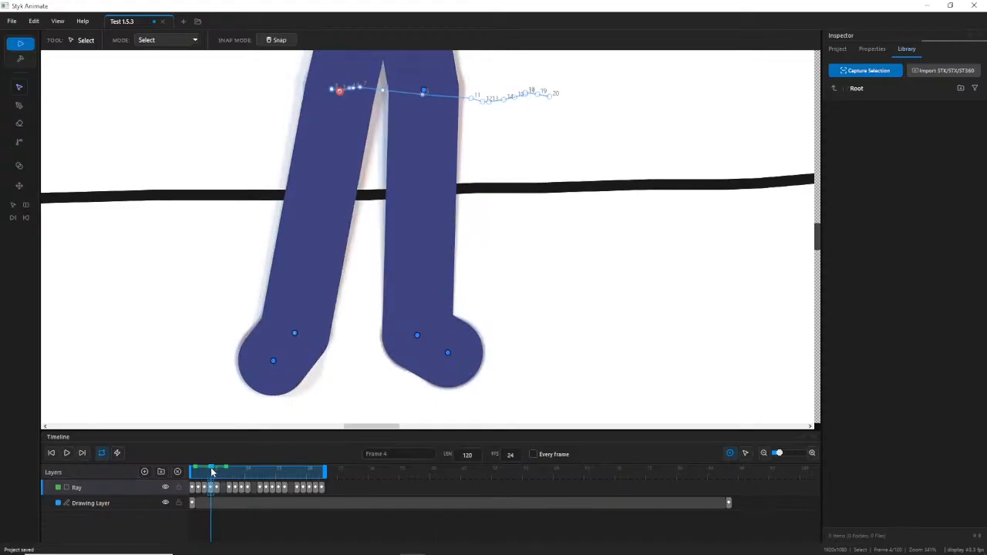
{"action": "mouse_move", "coordinate": [212, 473]}
{"action": "left_mouse_down"}
{"action": "mouse_move", "coordinate": [191, 474]}
{"action": "mouse_move", "coordinate": [211, 473]}
{"action": "left_mouse_up"}
{"action": "left_click", "coordinate": [273, 360]}
Shift the back leg's knee slightly backward on frame 5 and reposition its ankle.
{"action": "mouse_move", "coordinate": [216, 474]}
{"action": "left_mouse_down"}
{"action": "mouse_move", "coordinate": [199, 478]}
{"action": "mouse_move", "coordinate": [219, 481]}
{"action": "mouse_move", "coordinate": [197, 479]}
{"action": "mouse_move", "coordinate": [221, 484]}
{"action": "left_mouse_up"}
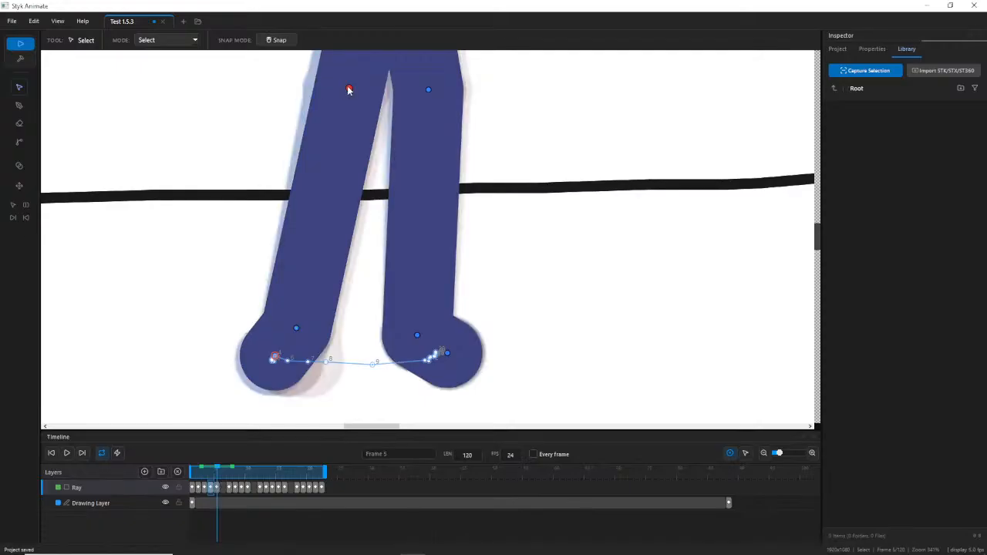
{"action": "left_click_drag", "start_coordinate": [348, 89], "coordinate": [344, 87]}
{"action": "left_click_drag", "start_coordinate": [286, 328], "coordinate": [294, 330]}
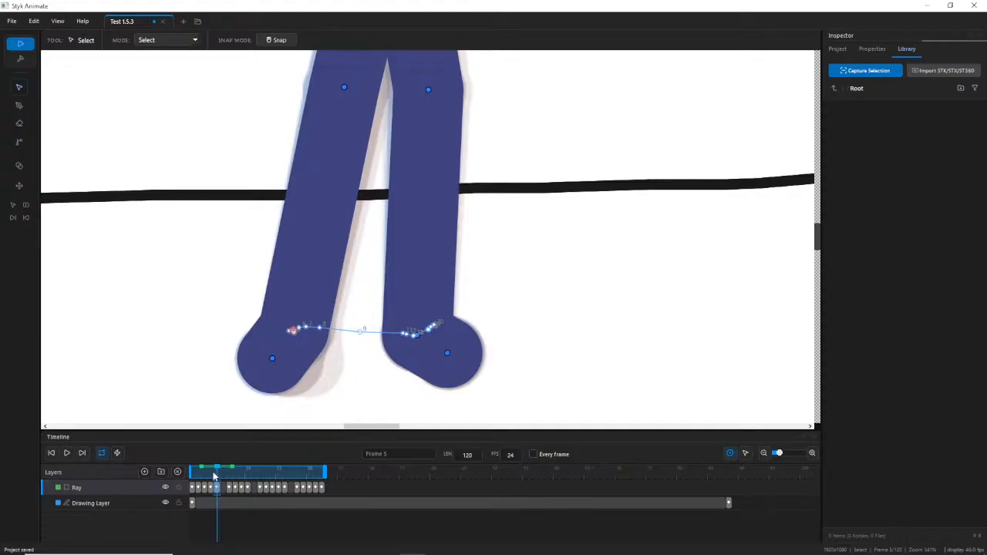
Move the back leg's ankle slightly backward and down on frame 20 along its motion path.
{"action": "left_click_drag", "start_coordinate": [214, 477], "coordinate": [310, 488]}
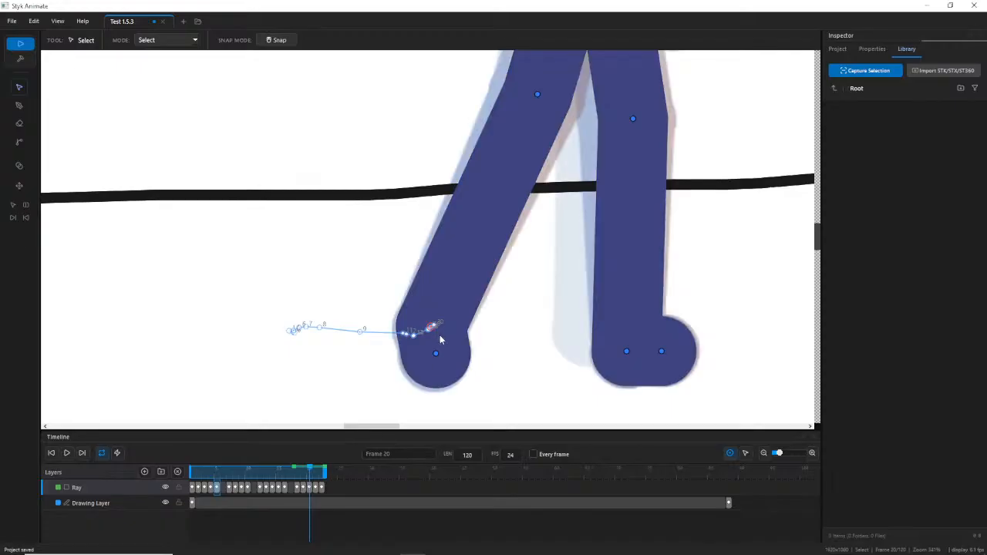
{"action": "scroll", "coordinate": [439, 337], "scroll_direction": "up", "scroll_amount": 5}
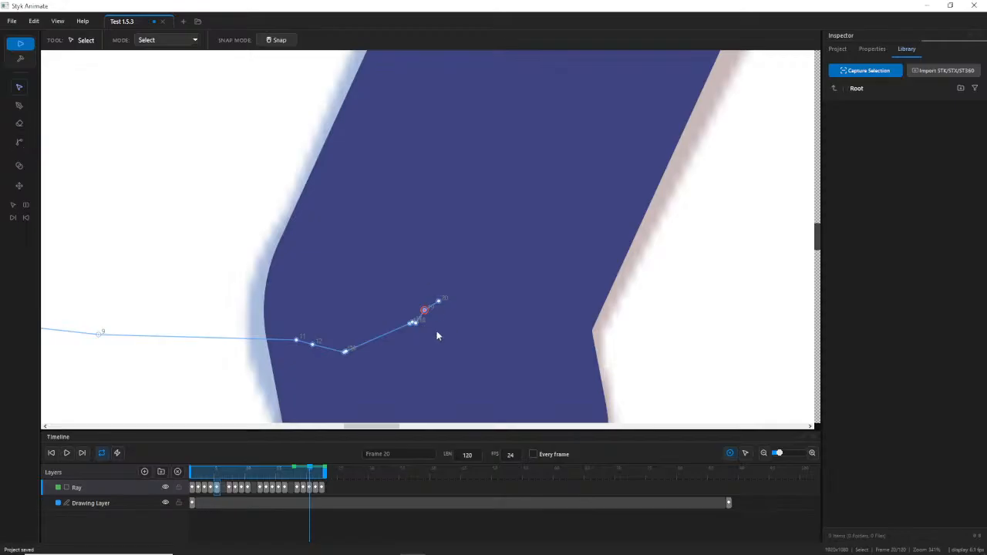
{"action": "scroll", "coordinate": [426, 316], "scroll_direction": "down", "scroll_amount": 2}
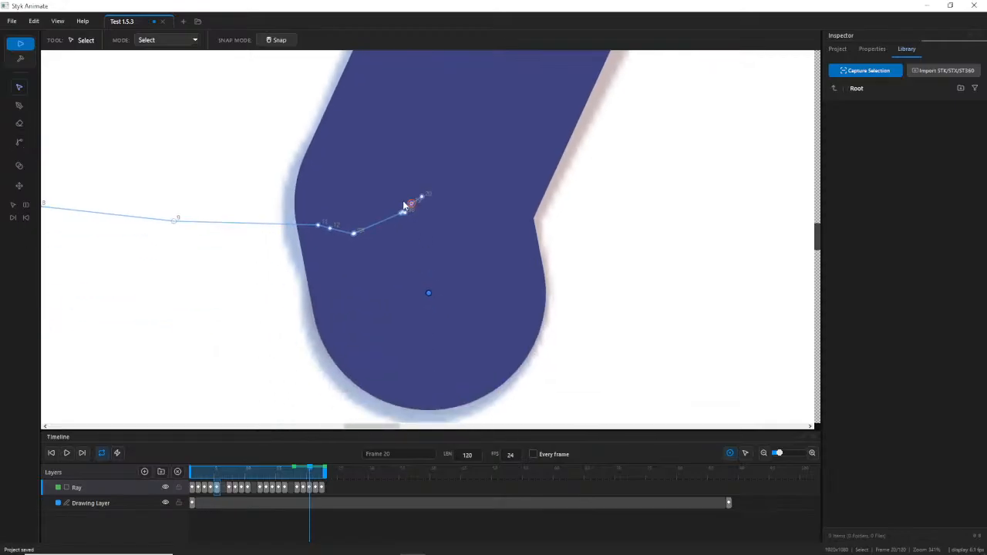
{"action": "left_click_drag", "start_coordinate": [411, 203], "coordinate": [408, 212]}
Lower the back leg's ankle slightly on frames 21 and 22, and fine-tune it on frame 20.
{"action": "left_click", "coordinate": [316, 473]}
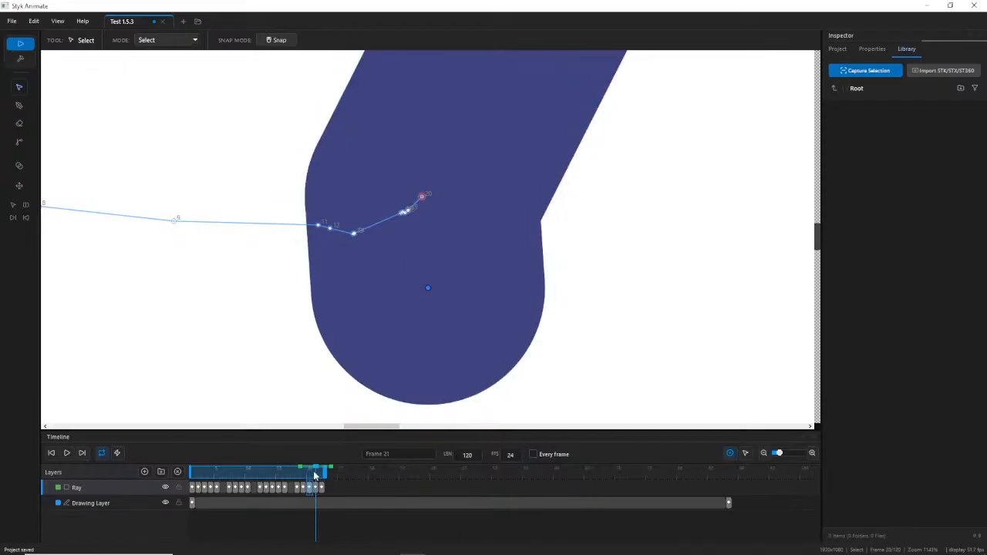
{"action": "left_click_drag", "start_coordinate": [423, 198], "coordinate": [422, 201]}
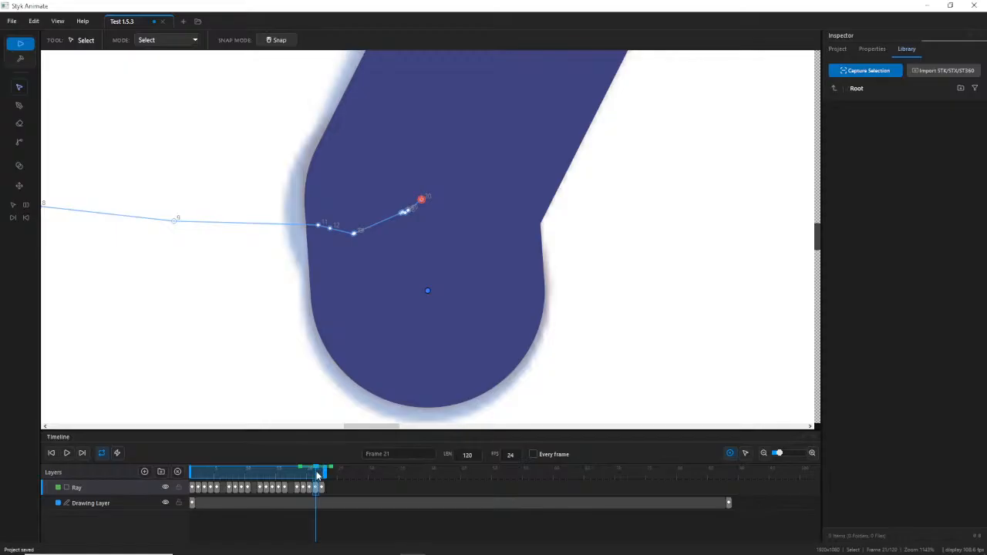
{"action": "mouse_move", "coordinate": [316, 475]}
{"action": "left_mouse_down"}
{"action": "mouse_move", "coordinate": [305, 472]}
{"action": "mouse_move", "coordinate": [323, 473]}
{"action": "left_mouse_up"}
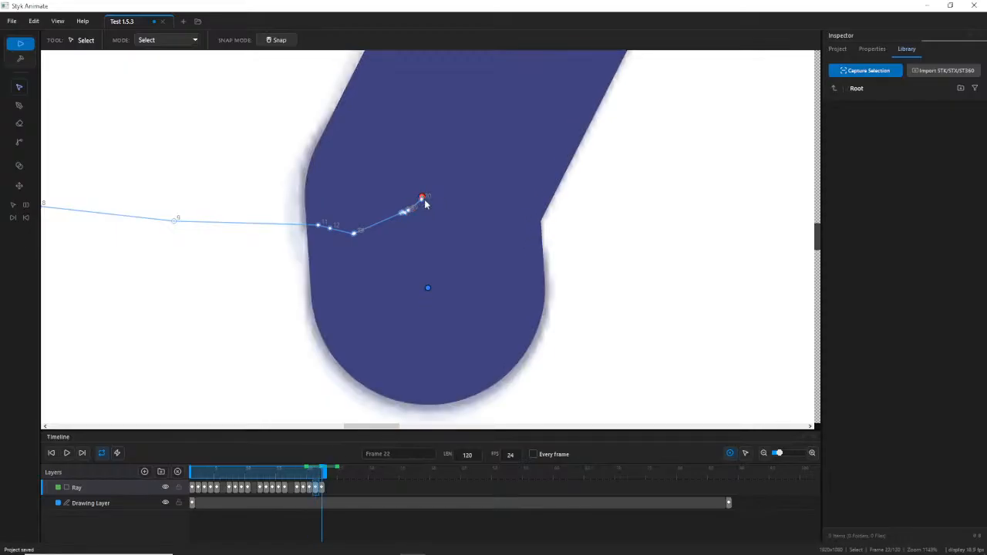
{"action": "left_click_drag", "start_coordinate": [425, 203], "coordinate": [424, 206]}
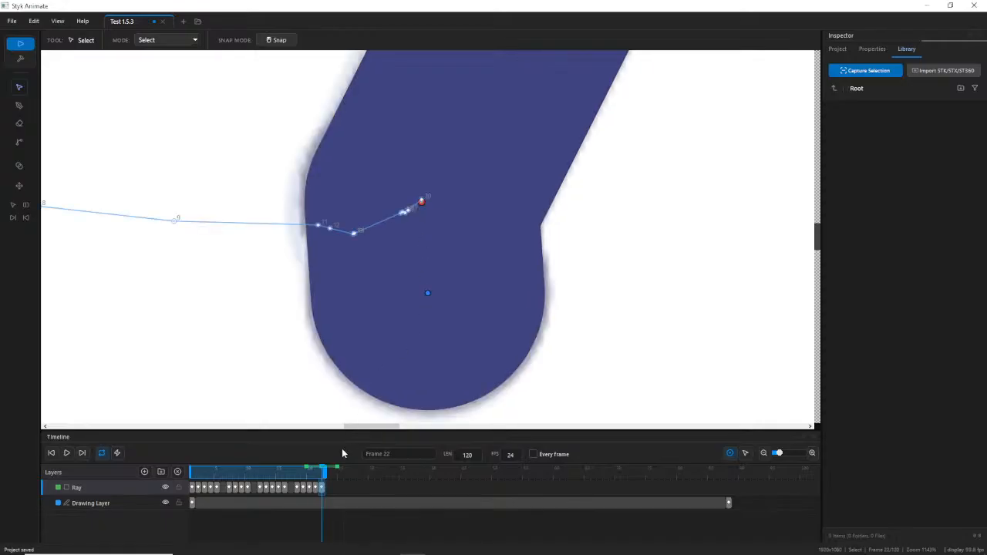
{"action": "left_click_drag", "start_coordinate": [322, 473], "coordinate": [309, 472]}
{"action": "left_click_drag", "start_coordinate": [408, 212], "coordinate": [408, 216]}
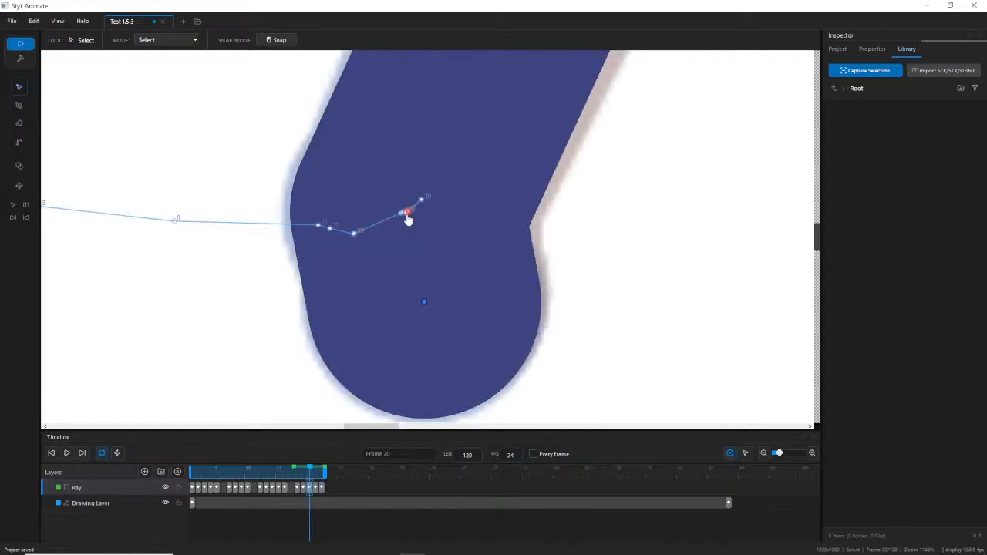
Lower the back leg's ankle slightly on frame 21 and reposition it on frame 22.
{"action": "left_click_drag", "start_coordinate": [306, 473], "coordinate": [315, 474]}
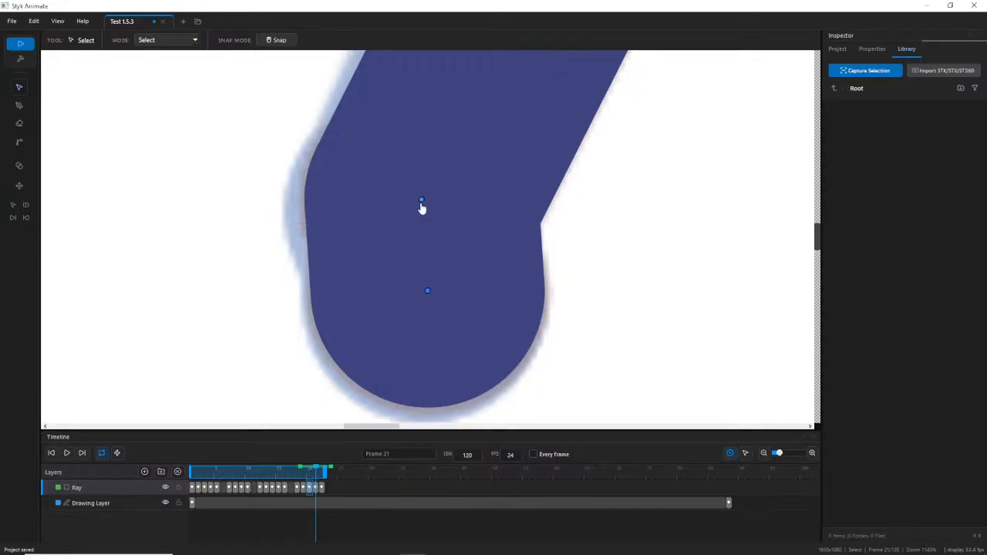
{"action": "left_click_drag", "start_coordinate": [421, 202], "coordinate": [420, 214]}
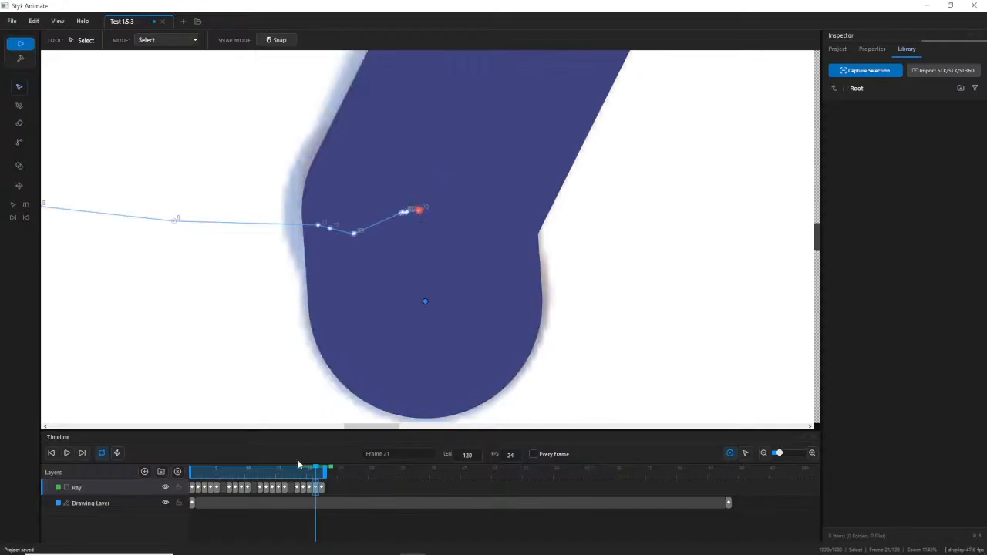
{"action": "left_click_drag", "start_coordinate": [315, 480], "coordinate": [322, 474]}
{"action": "left_click_drag", "start_coordinate": [422, 207], "coordinate": [425, 205]}
{"action": "left_click_drag", "start_coordinate": [320, 474], "coordinate": [324, 474]}
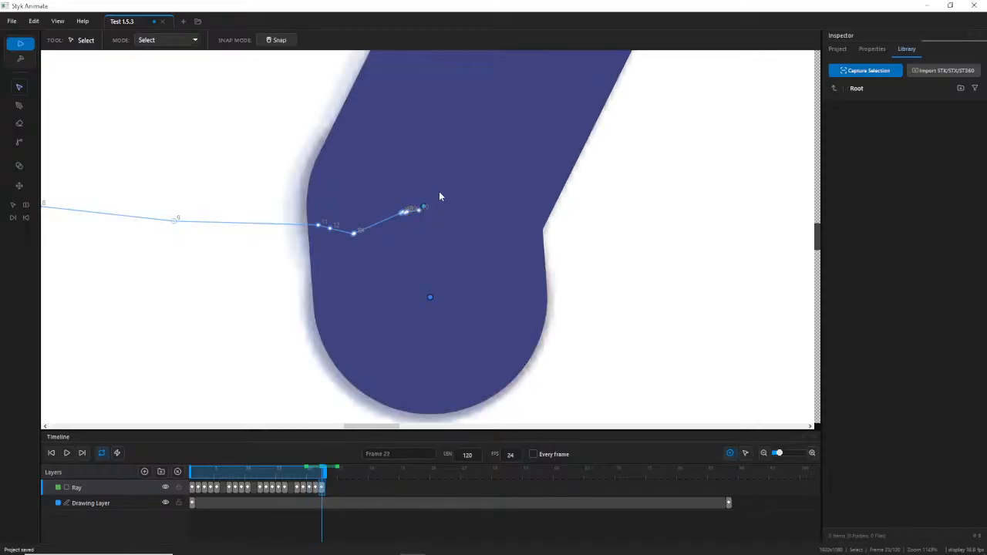
{"action": "left_click_drag", "start_coordinate": [424, 210], "coordinate": [421, 215]}
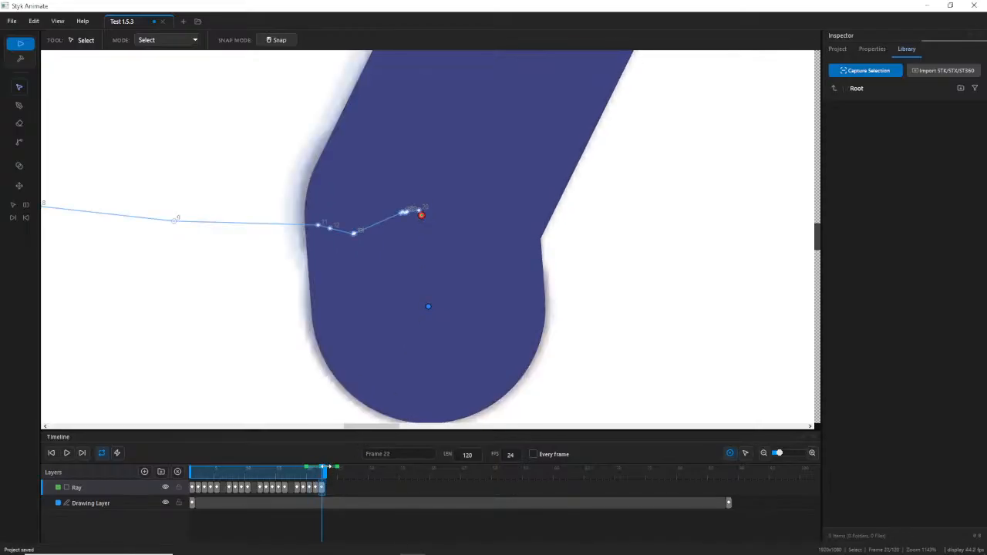
Fine-tune the back leg's ankle on frame 22 so it lines up with its frame 21 position.
{"action": "mouse_move", "coordinate": [321, 474]}
{"action": "left_mouse_down"}
{"action": "mouse_move", "coordinate": [312, 473]}
{"action": "mouse_move", "coordinate": [322, 476]}
{"action": "left_mouse_up"}
{"action": "left_click_drag", "start_coordinate": [418, 212], "coordinate": [419, 213]}
{"action": "left_click_drag", "start_coordinate": [317, 474], "coordinate": [322, 474]}
{"action": "left_click_drag", "start_coordinate": [418, 212], "coordinate": [419, 215]}
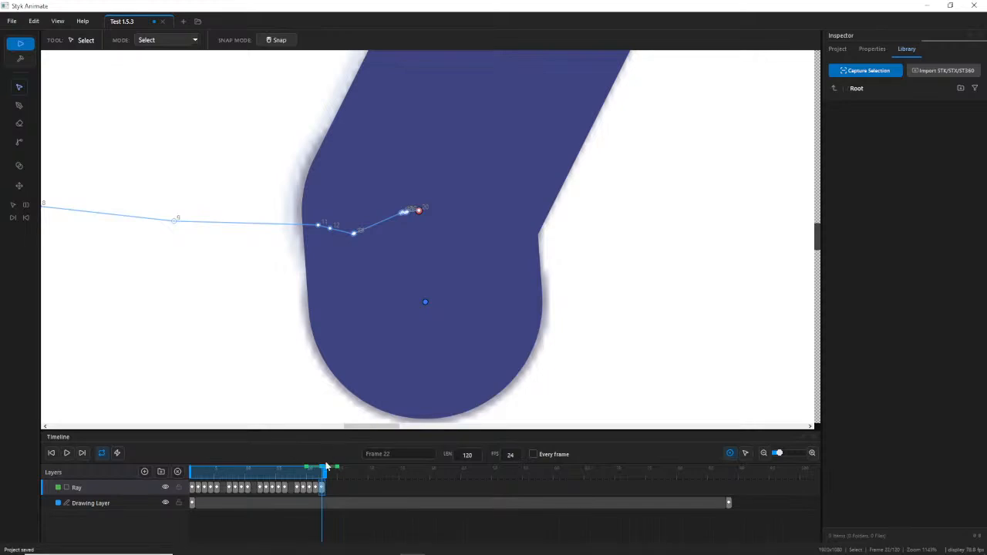
Shift the back leg's toe slightly forward on frame 19 and scrub to frame 22 to check the motion.
{"action": "mouse_move", "coordinate": [323, 472]}
{"action": "left_mouse_down"}
{"action": "mouse_move", "coordinate": [280, 467]}
{"action": "mouse_move", "coordinate": [304, 470]}
{"action": "left_mouse_up"}
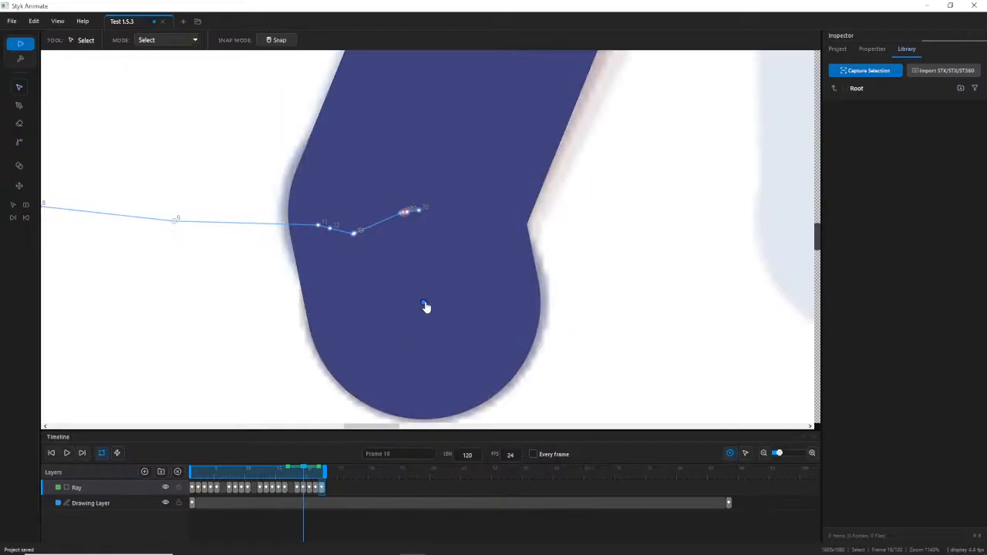
{"action": "left_click_drag", "start_coordinate": [424, 303], "coordinate": [431, 302]}
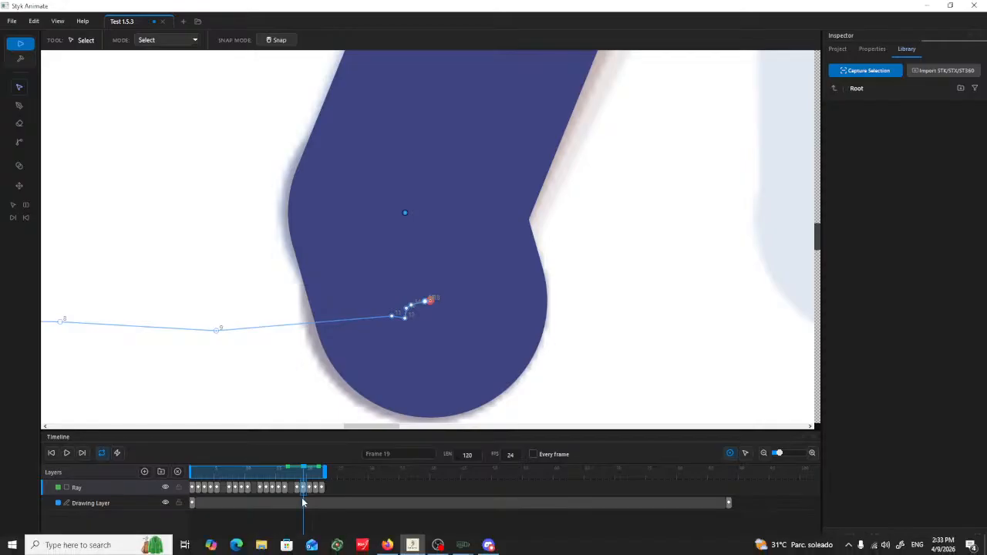
{"action": "left_click_drag", "start_coordinate": [303, 472], "coordinate": [323, 476]}
{"action": "scroll", "coordinate": [787, 150], "scroll_direction": "down", "scroll_amount": 6}
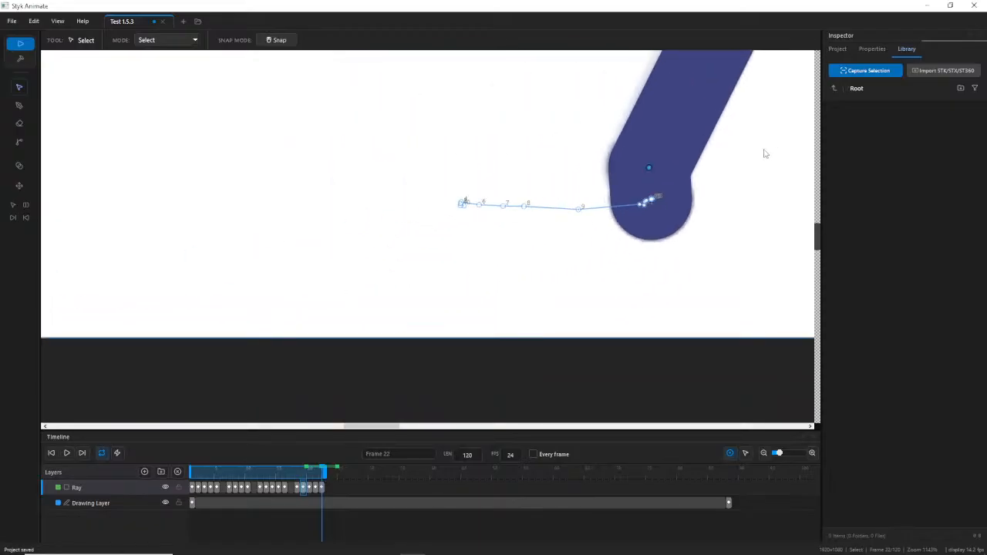
{"action": "scroll", "coordinate": [755, 155], "scroll_direction": "down", "scroll_amount": 4}
{"action": "left_click_drag", "start_coordinate": [754, 155], "coordinate": [412, 335]}
{"action": "scroll", "coordinate": [451, 298], "scroll_direction": "down", "scroll_amount": 1}
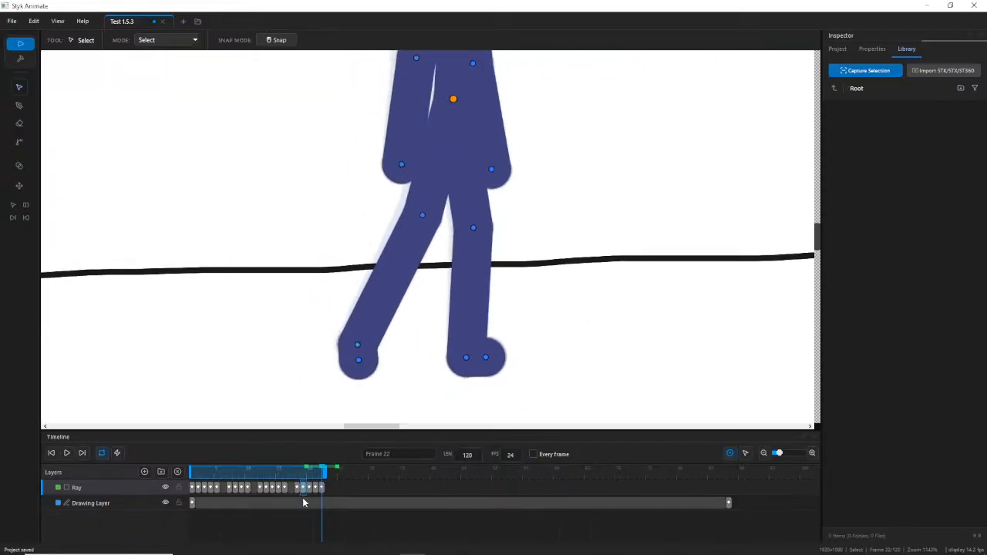
Nudge the back leg's toe slightly forward on frames 20 and 21.
{"action": "left_click_drag", "start_coordinate": [295, 472], "coordinate": [304, 472]}
{"action": "scroll", "coordinate": [348, 335], "scroll_direction": "up", "scroll_amount": 2}
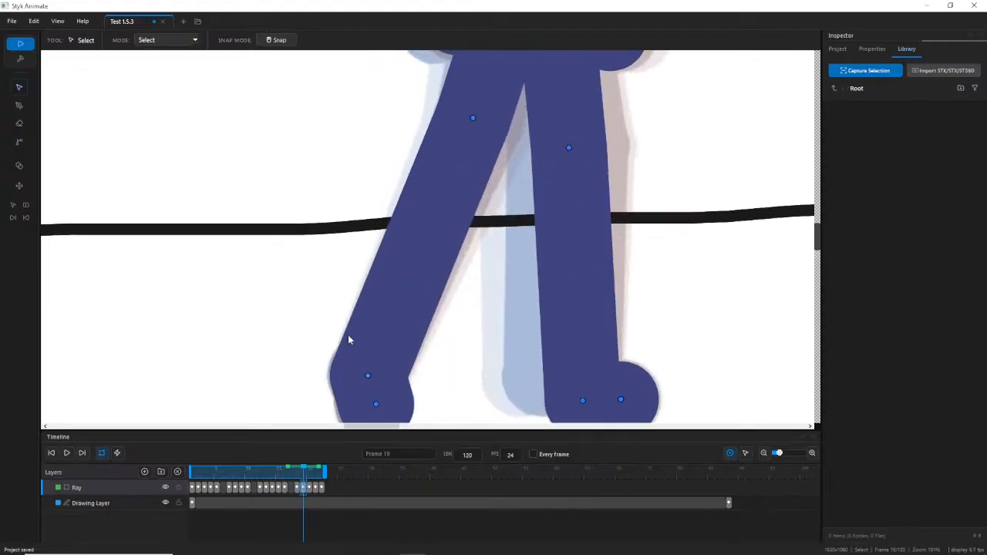
{"action": "scroll", "coordinate": [348, 338], "scroll_direction": "up", "scroll_amount": 1}
{"action": "left_click_drag", "start_coordinate": [401, 369], "coordinate": [389, 271]}
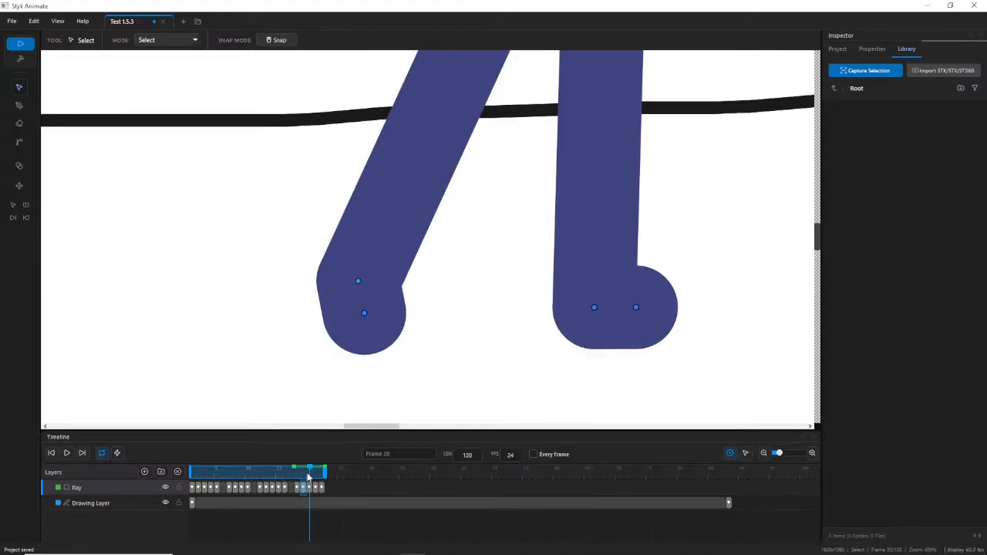
{"action": "left_click_drag", "start_coordinate": [305, 476], "coordinate": [310, 472]}
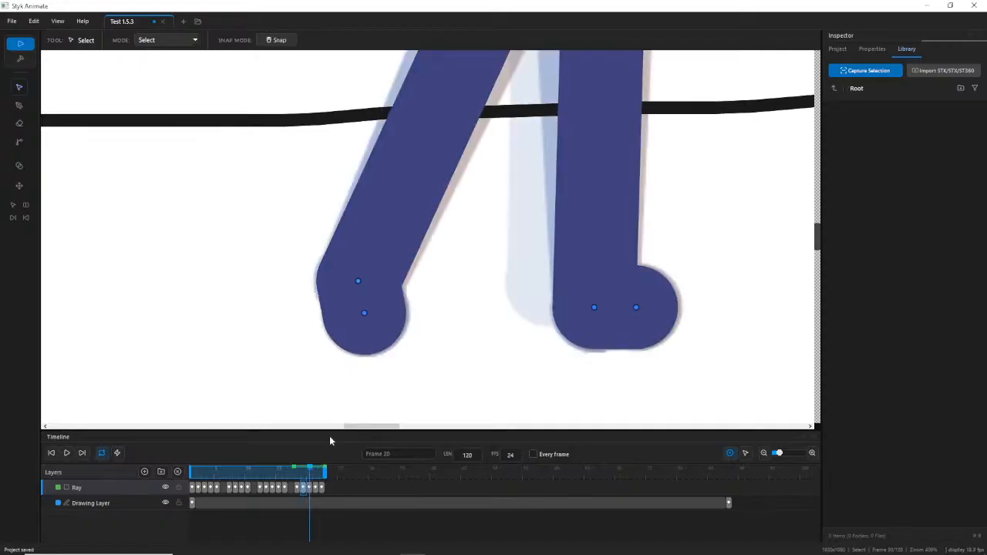
{"action": "left_click", "coordinate": [364, 316]}
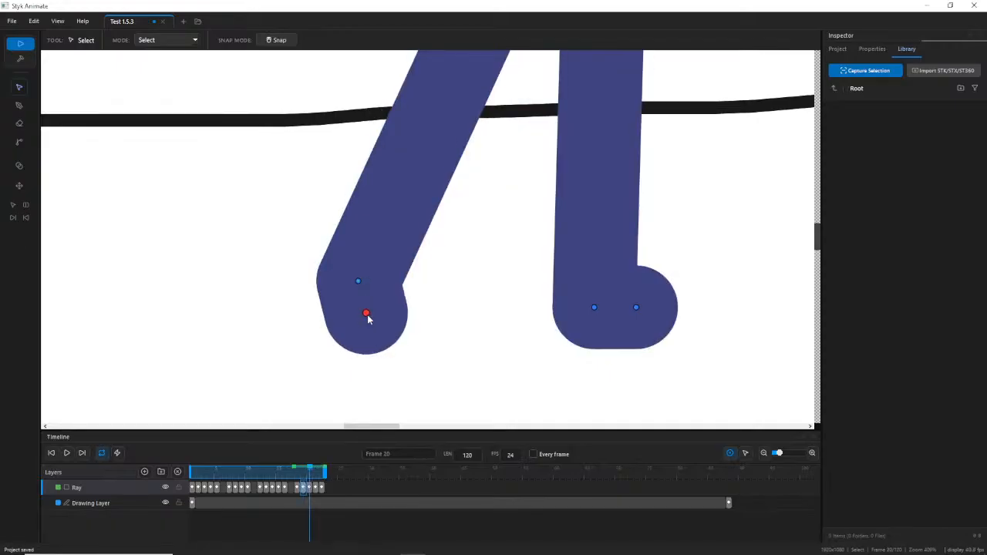
{"action": "left_click", "coordinate": [317, 477]}
{"action": "left_click_drag", "start_coordinate": [366, 318], "coordinate": [372, 313]}
{"action": "left_click", "coordinate": [322, 481]}
Fine-tune the back leg's toe on frame 19 and scrub forward to frame 21 to compare the foot poses.
{"action": "left_click_drag", "start_coordinate": [322, 481], "coordinate": [303, 473]}
{"action": "left_click", "coordinate": [298, 478]}
{"action": "left_click", "coordinate": [278, 400]}
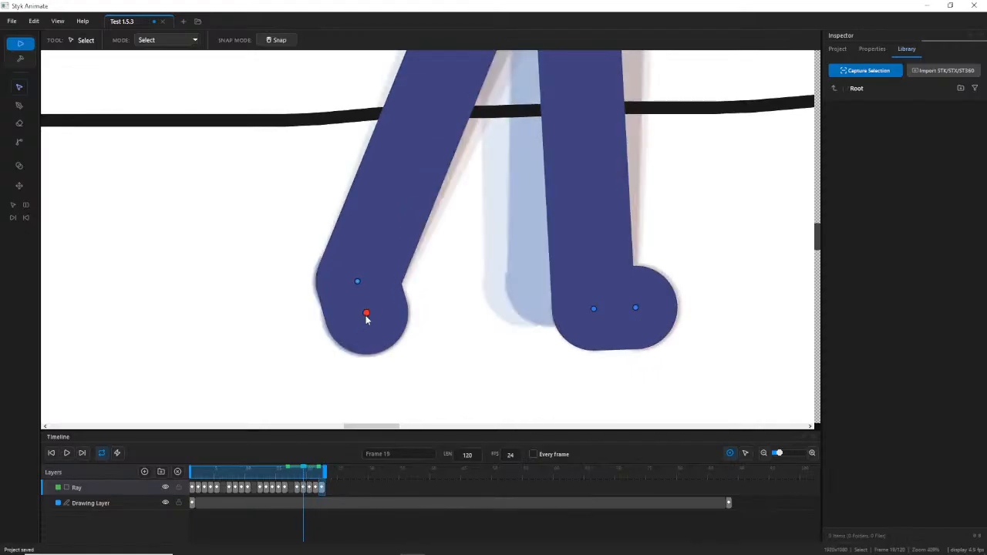
{"action": "left_click_drag", "start_coordinate": [366, 316], "coordinate": [366, 322]}
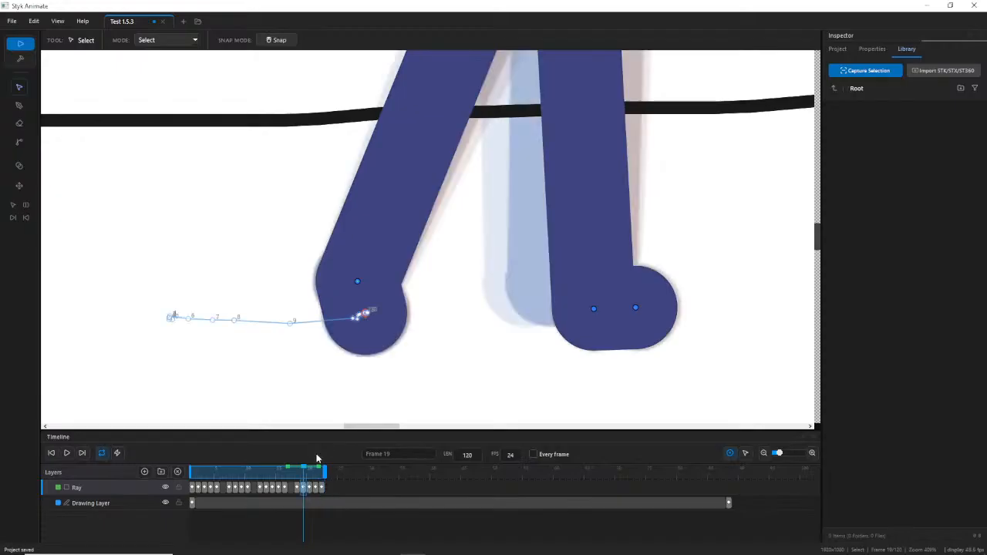
{"action": "mouse_move", "coordinate": [303, 473]}
{"action": "left_mouse_down"}
{"action": "mouse_move", "coordinate": [288, 473]}
{"action": "mouse_move", "coordinate": [316, 477]}
{"action": "left_mouse_up"}
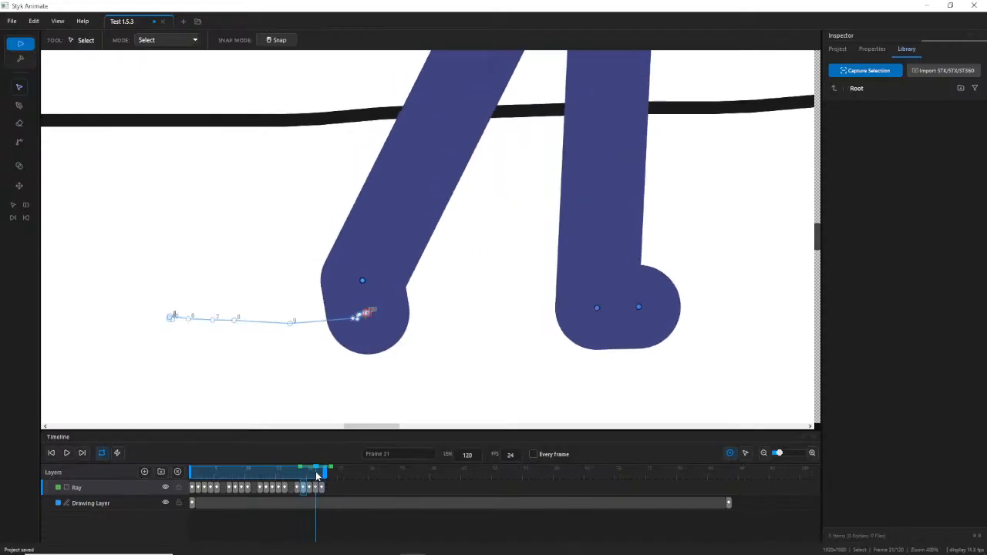
Play the walk in a loop and examine the whole figure's motion, including the feet up close.
{"action": "scroll", "coordinate": [494, 215], "scroll_direction": "down", "scroll_amount": 3}
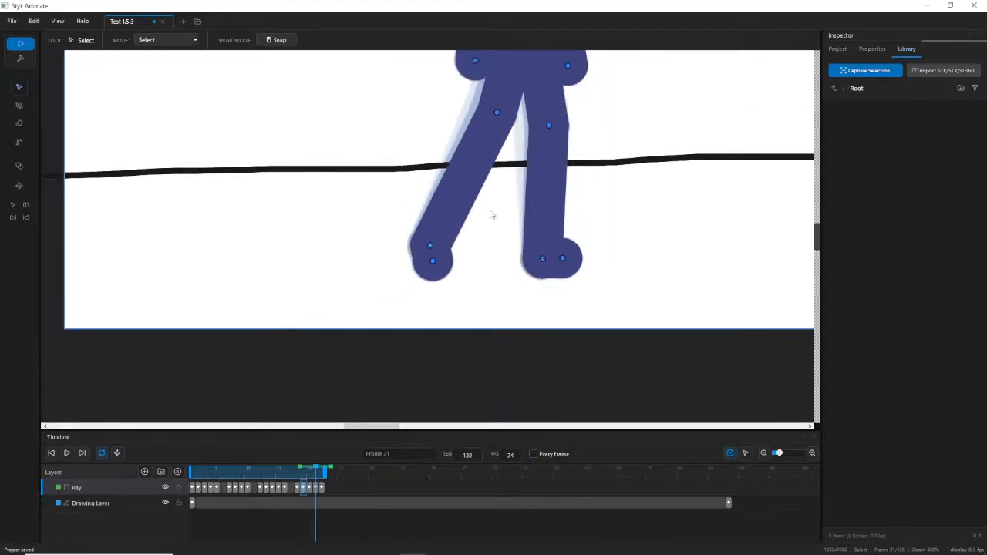
{"action": "scroll", "coordinate": [565, 199], "scroll_direction": "down", "scroll_amount": 3}
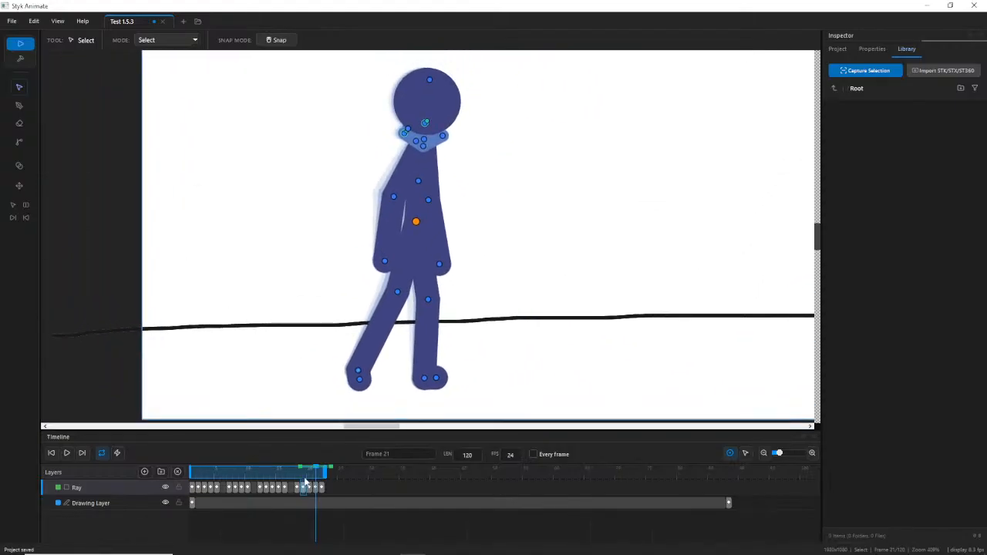
{"action": "mouse_move", "coordinate": [305, 477]}
{"action": "left_mouse_down"}
{"action": "mouse_move", "coordinate": [294, 477]}
{"action": "mouse_move", "coordinate": [317, 476]}
{"action": "left_mouse_up"}
{"action": "left_click", "coordinate": [67, 454]}
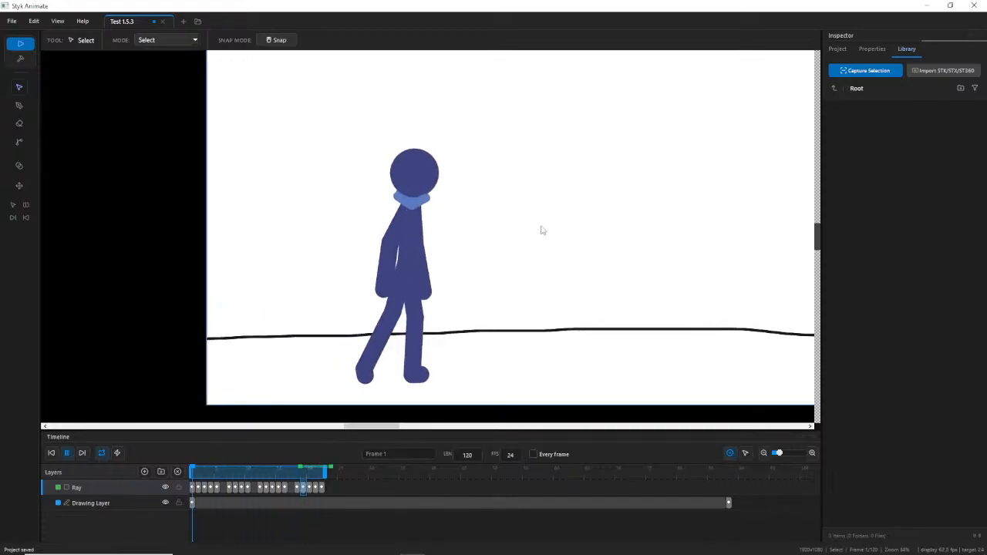
{"action": "scroll", "coordinate": [544, 234], "scroll_direction": "down", "scroll_amount": 1}
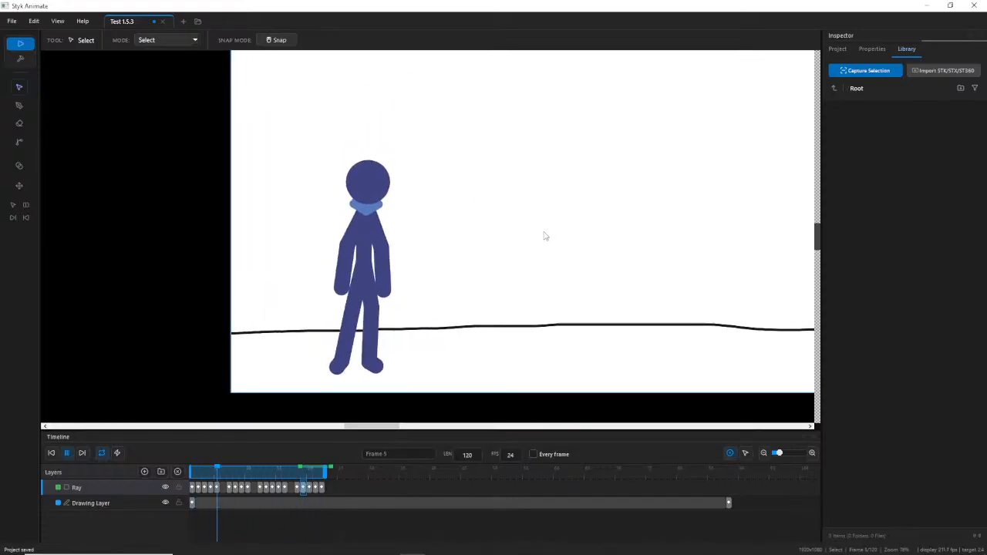
{"action": "scroll", "coordinate": [526, 253], "scroll_direction": "up", "scroll_amount": 1}
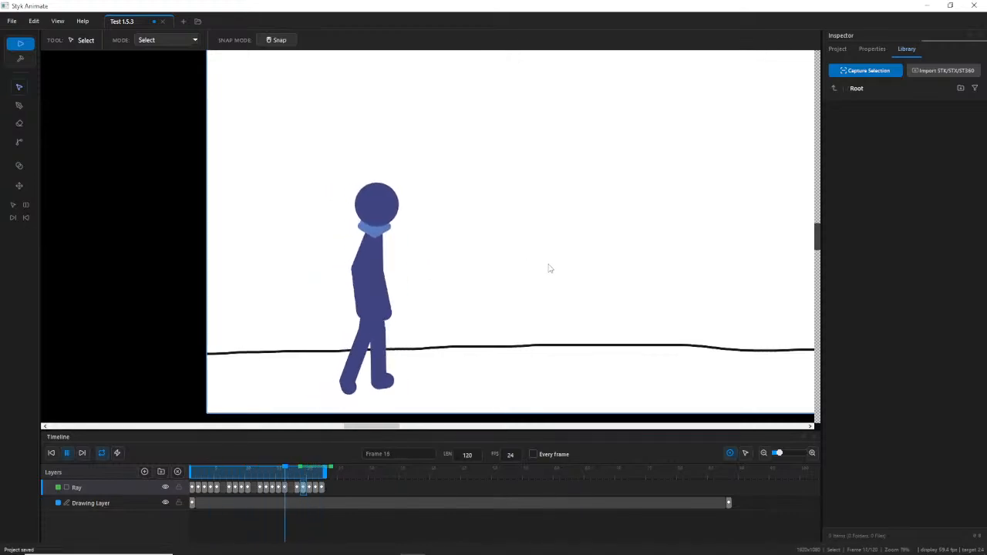
{"action": "scroll", "coordinate": [542, 232], "scroll_direction": "down", "scroll_amount": 3}
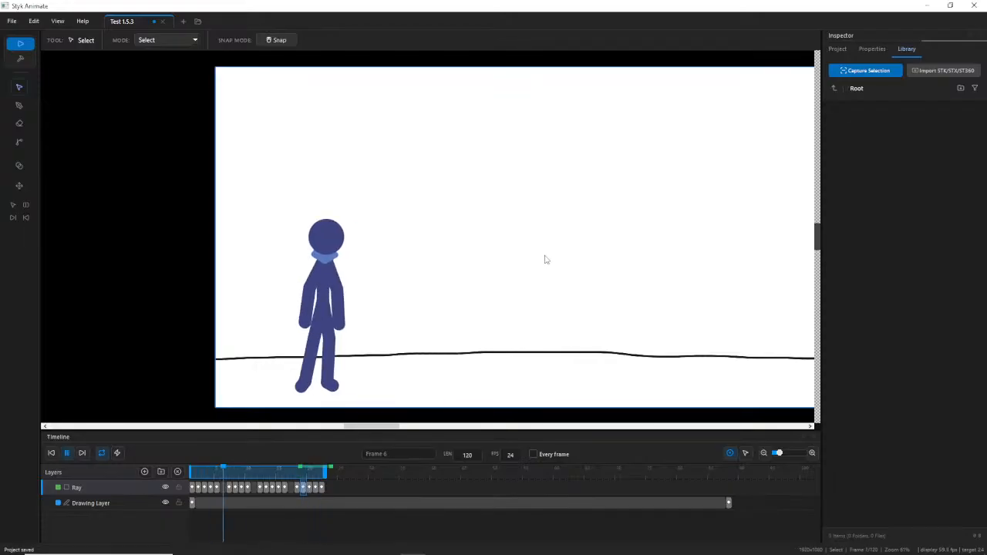
{"action": "left_click_drag", "start_coordinate": [545, 257], "coordinate": [528, 257]}
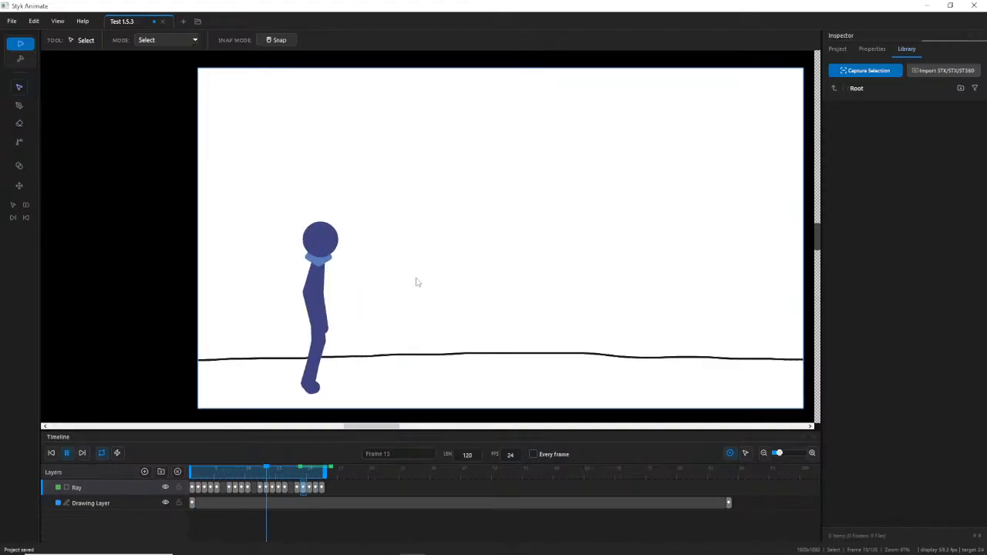
{"action": "scroll", "coordinate": [413, 282], "scroll_direction": "up", "scroll_amount": 1}
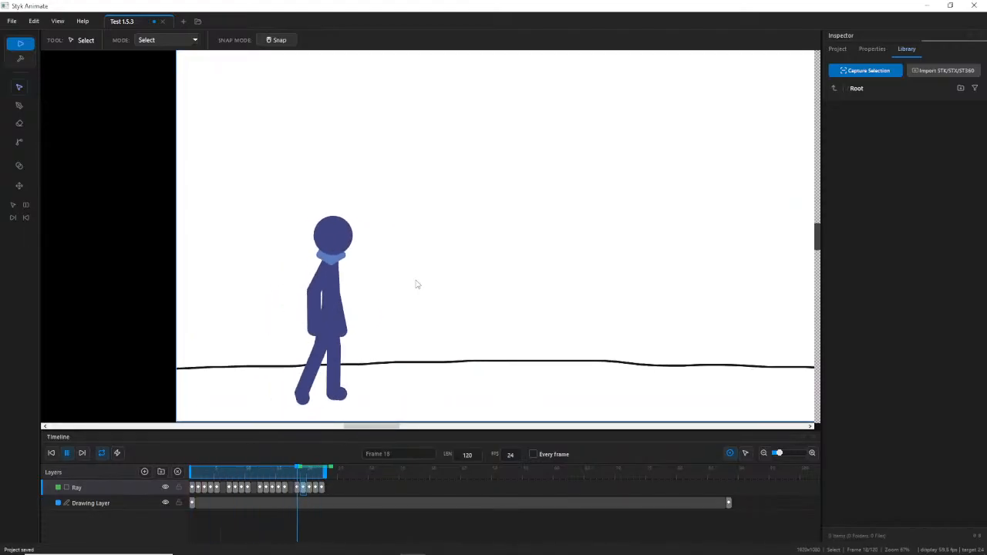
{"action": "left_click_drag", "start_coordinate": [386, 349], "coordinate": [436, 254]}
{"action": "scroll", "coordinate": [367, 308], "scroll_direction": "up", "scroll_amount": 18}
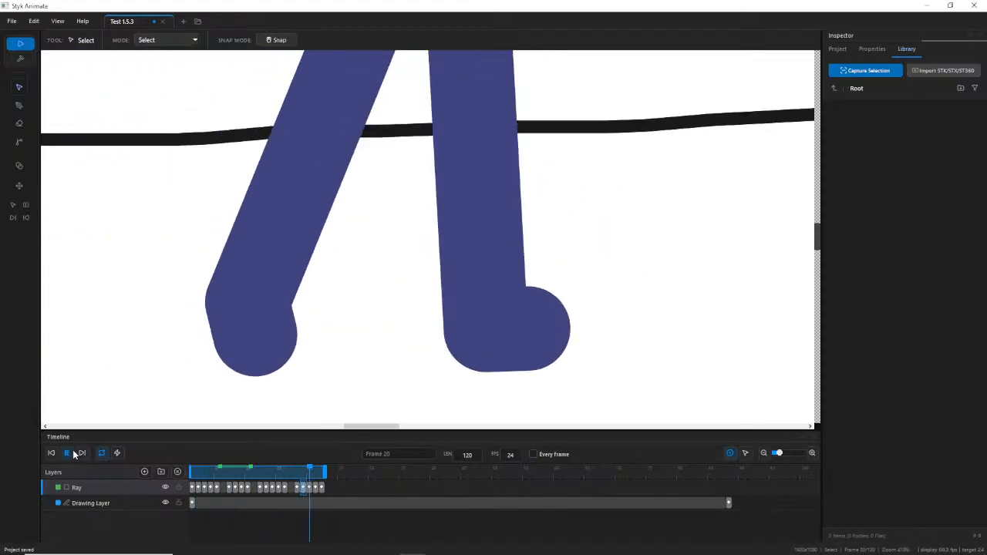
{"action": "left_click", "coordinate": [66, 453]}
Adjust the front foot's toe slightly on frames 9, 10 and 12 to smooth its motion path.
{"action": "left_click_drag", "start_coordinate": [207, 474], "coordinate": [242, 480]}
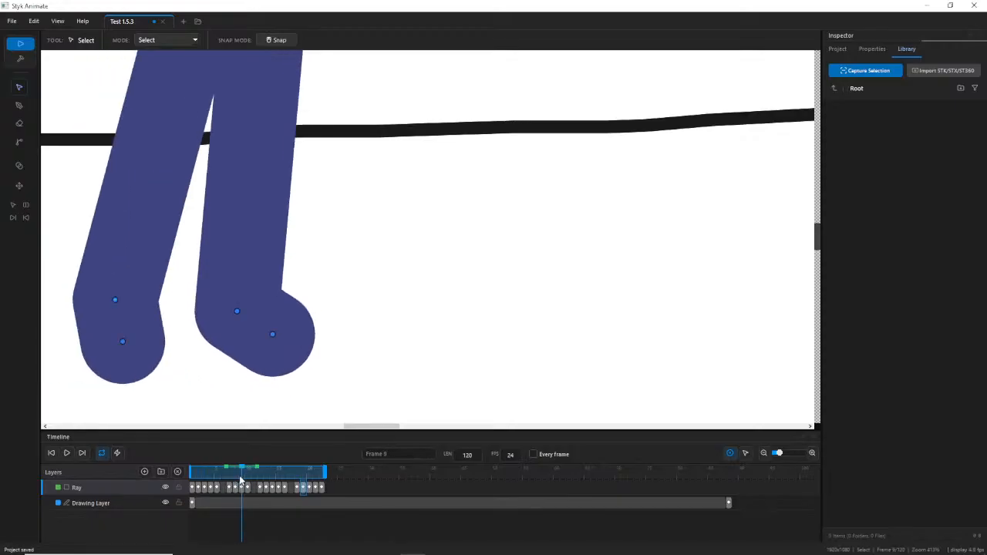
{"action": "left_click", "coordinate": [273, 339]}
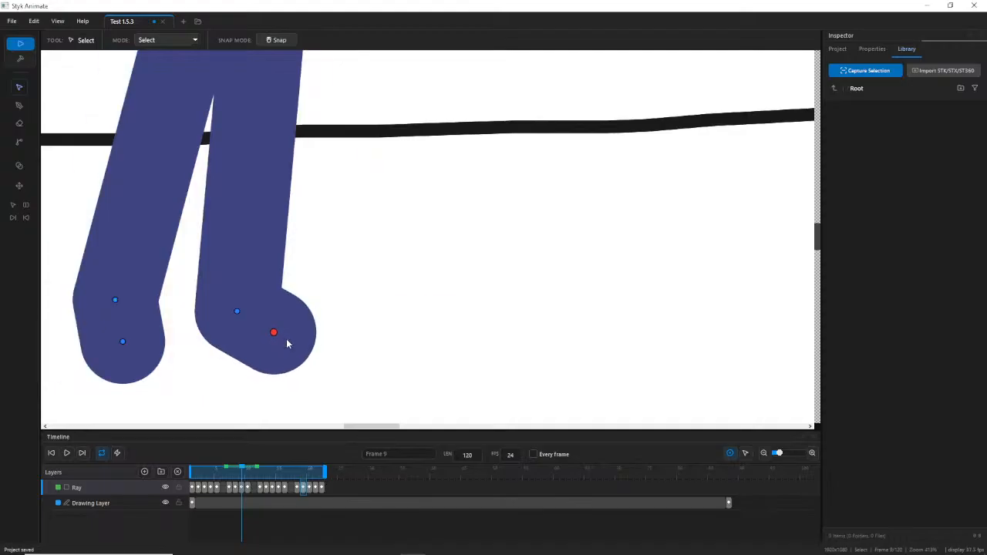
{"action": "left_click_drag", "start_coordinate": [245, 476], "coordinate": [249, 476]}
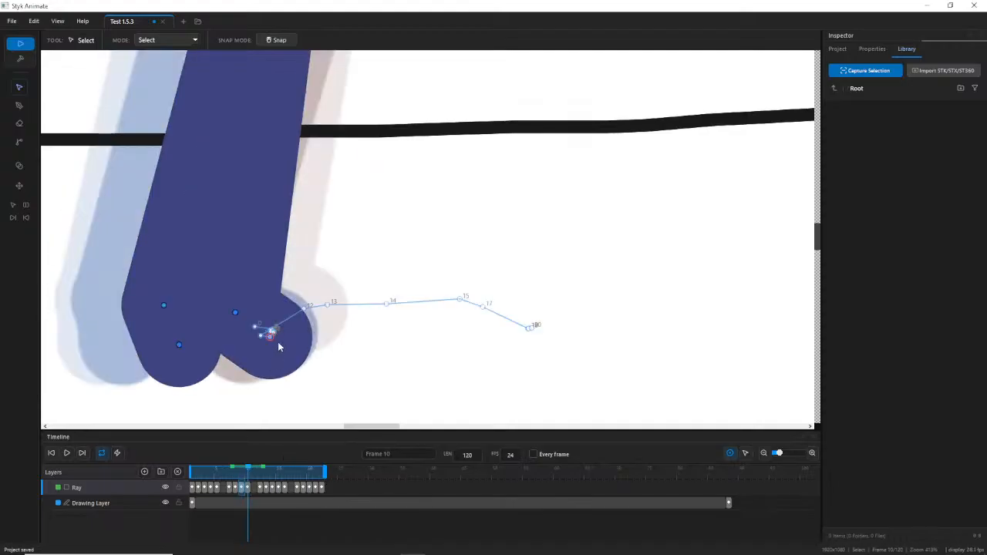
{"action": "left_click_drag", "start_coordinate": [273, 339], "coordinate": [286, 343]}
{"action": "left_click", "coordinate": [248, 487]}
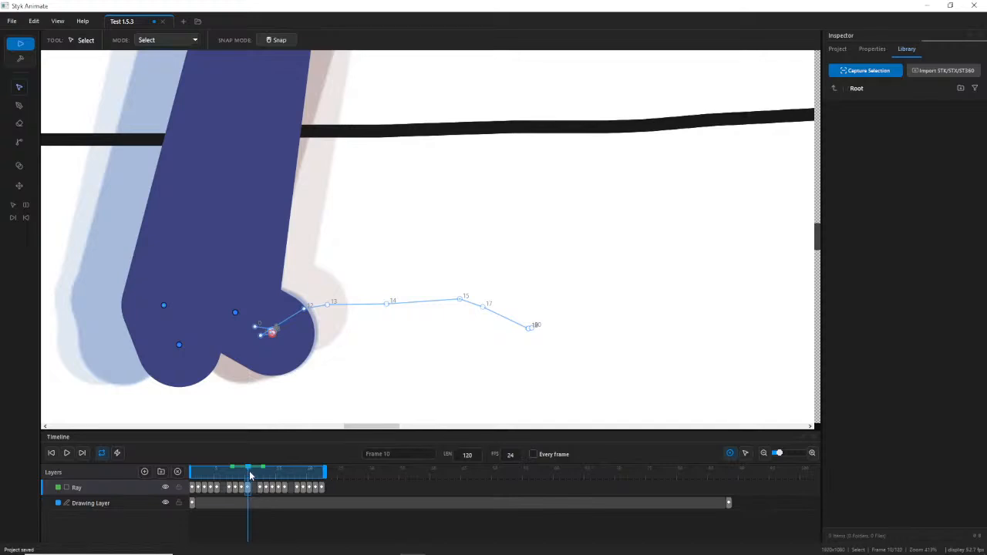
{"action": "left_click_drag", "start_coordinate": [249, 476], "coordinate": [260, 476]}
{"action": "left_click_drag", "start_coordinate": [259, 340], "coordinate": [268, 338]}
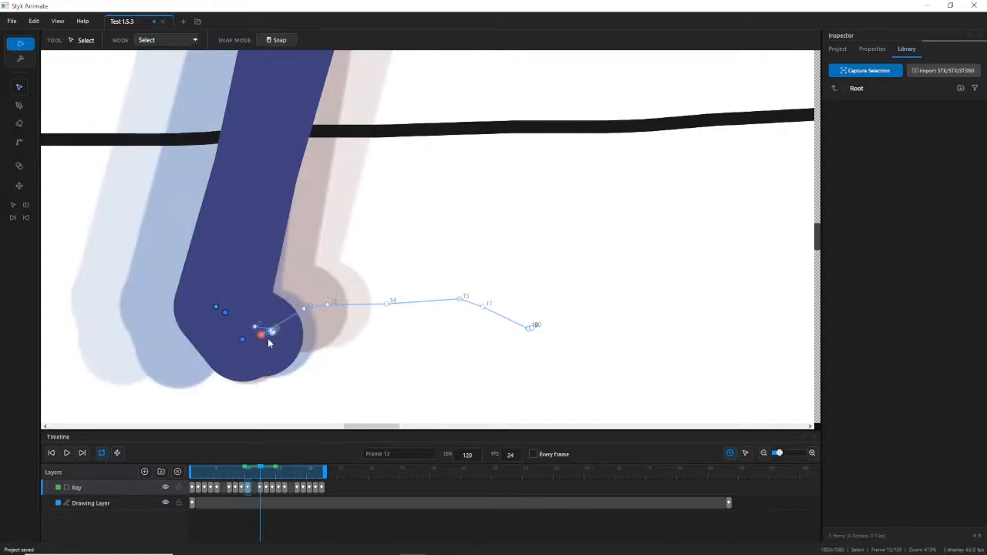
Reposition the front foot's toe and ankle joints at frame 12, comparing the pose with frame 13.
{"action": "left_click_drag", "start_coordinate": [217, 310], "coordinate": [277, 338]}
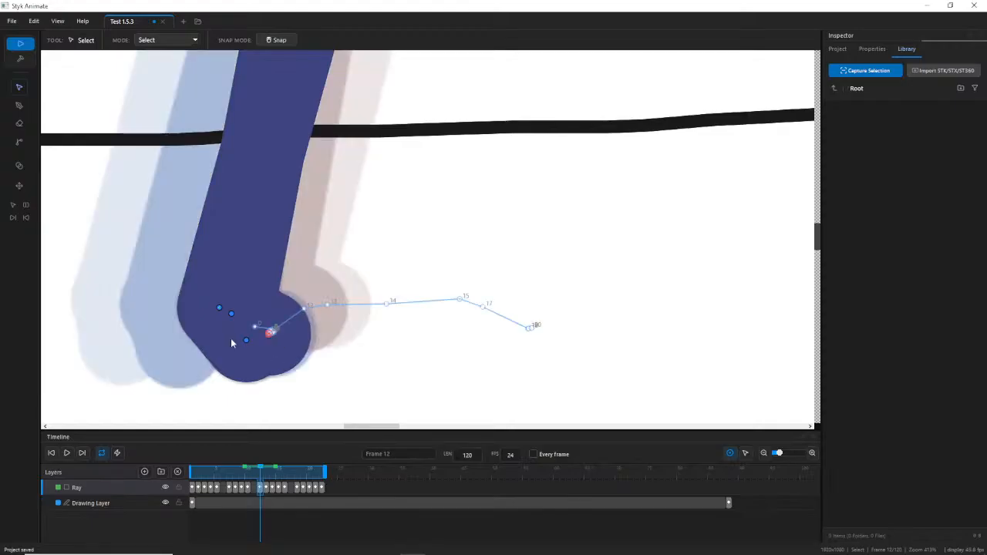
{"action": "left_click_drag", "start_coordinate": [230, 317], "coordinate": [229, 326]}
{"action": "left_click", "coordinate": [267, 489]}
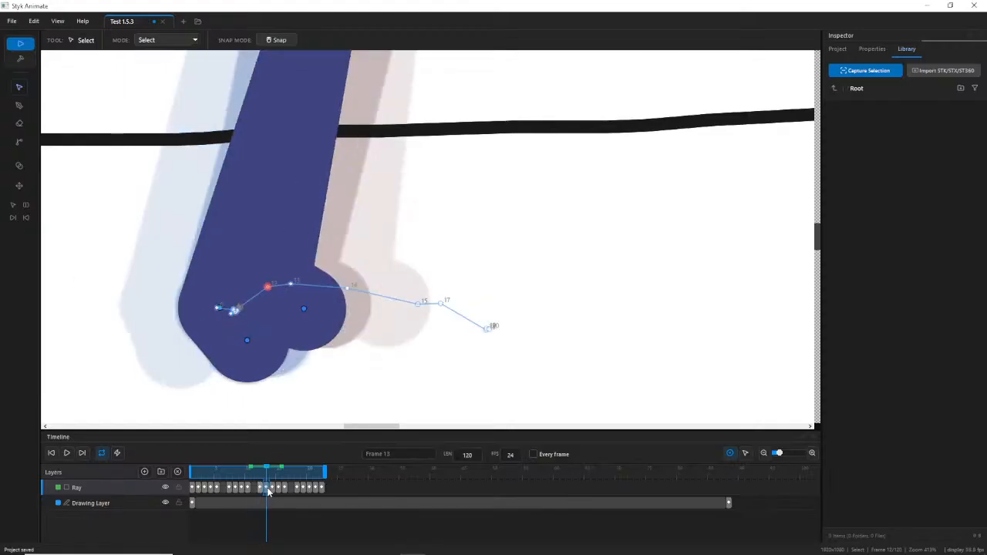
{"action": "left_click", "coordinate": [261, 490]}
{"action": "left_click", "coordinate": [267, 490]}
{"action": "left_click", "coordinate": [261, 489]}
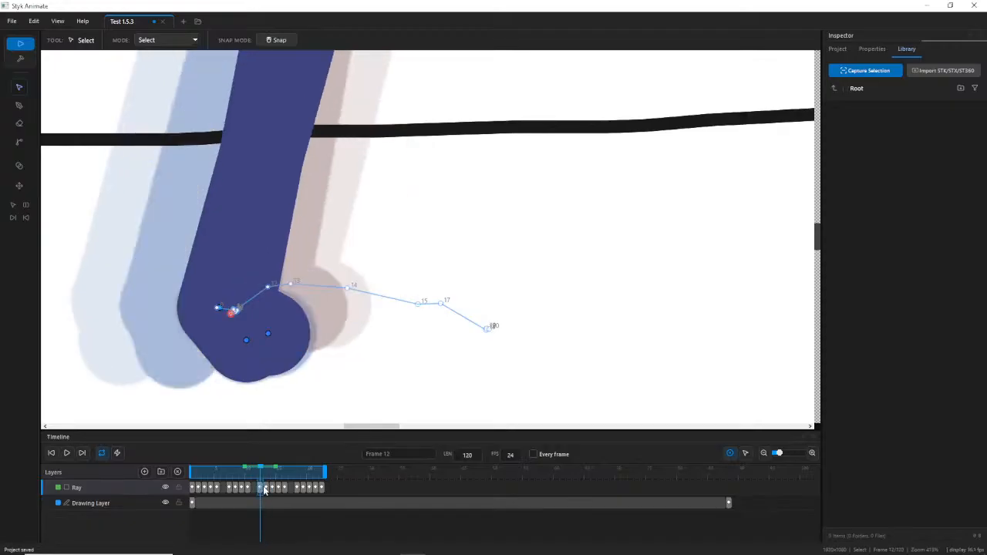
Go through frames 13 to 22 to examine the front foot's movement along its motion path.
{"action": "left_click", "coordinate": [267, 488]}
{"action": "left_click", "coordinate": [274, 490]}
{"action": "left_click", "coordinate": [281, 491]}
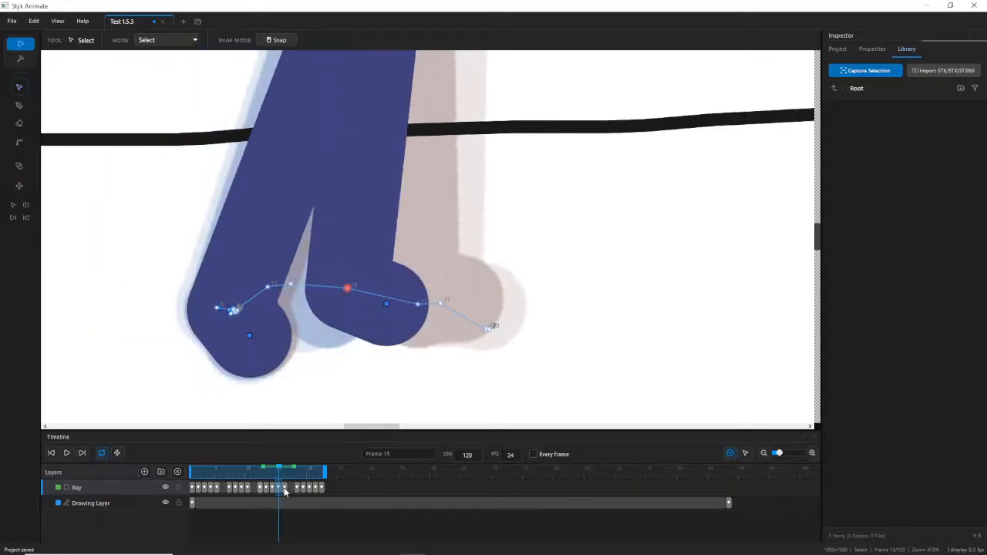
{"action": "left_click", "coordinate": [285, 489]}
{"action": "left_click", "coordinate": [300, 491]}
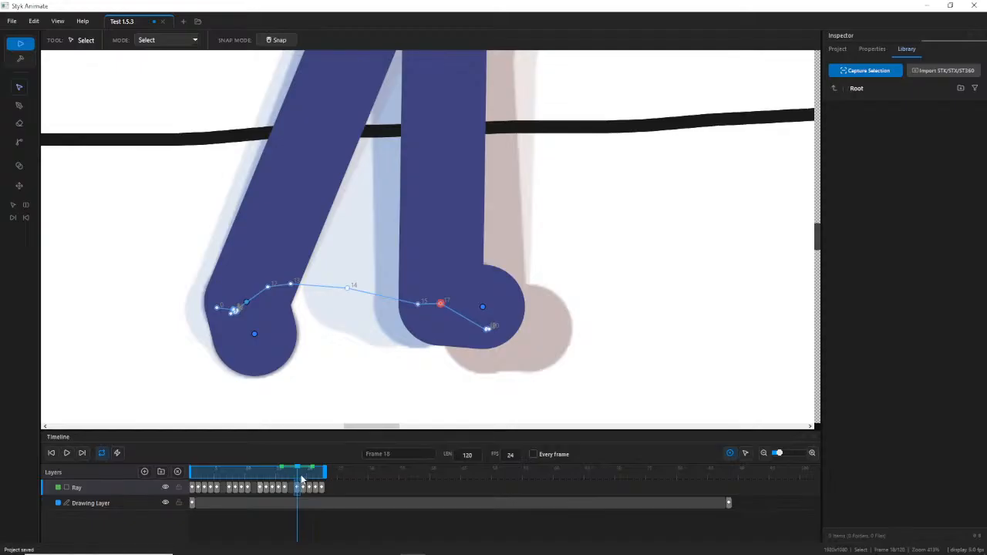
{"action": "left_click", "coordinate": [294, 479]}
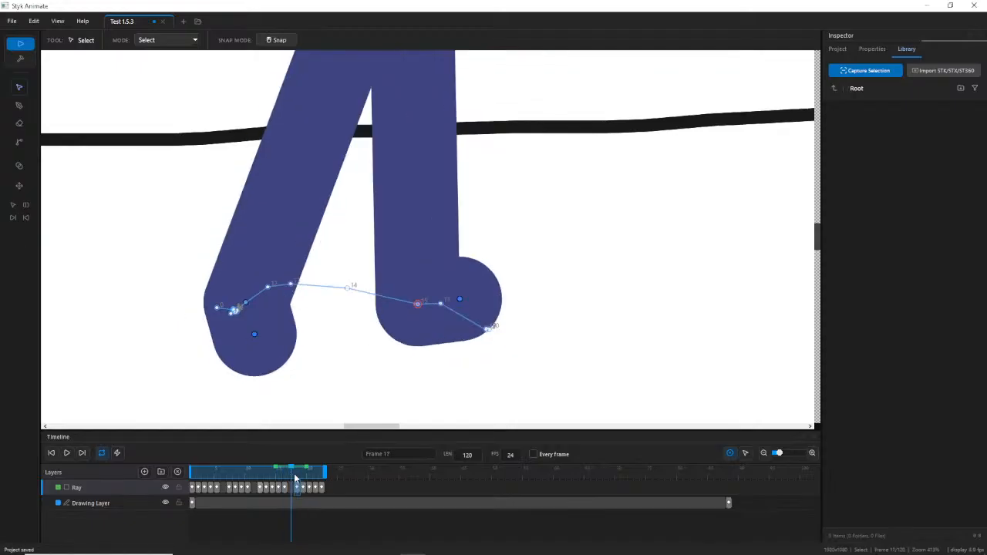
{"action": "left_click_drag", "start_coordinate": [293, 479], "coordinate": [321, 478]}
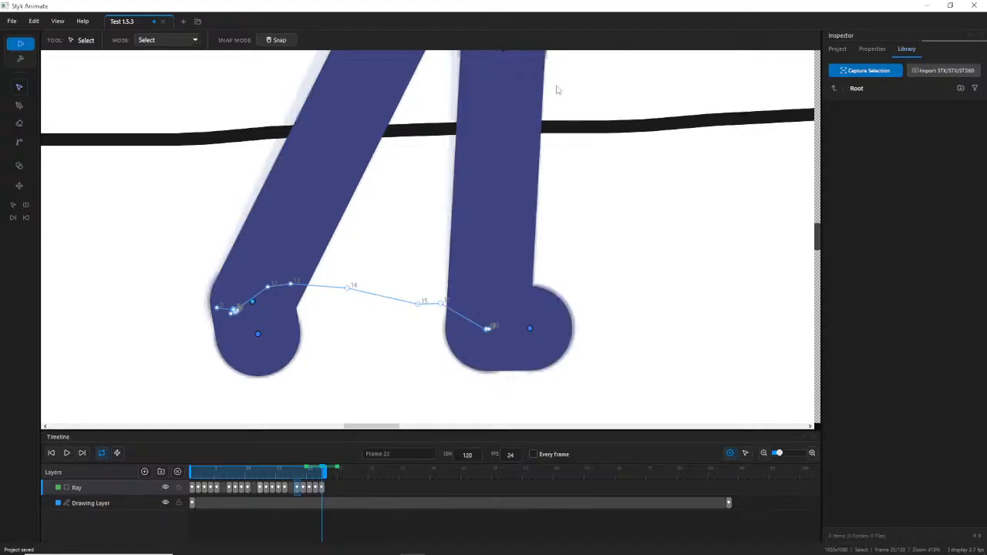
Fine-tune the front foot's toe joint on frames 21 and 22.
{"action": "scroll", "coordinate": [557, 87], "scroll_direction": "down", "scroll_amount": 1}
{"action": "left_click_drag", "start_coordinate": [552, 118], "coordinate": [538, 157]}
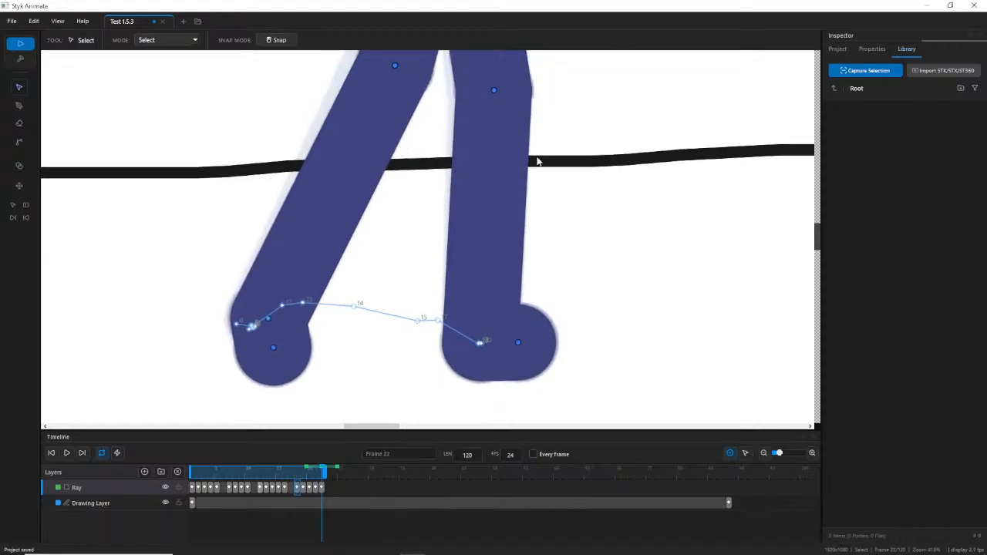
{"action": "left_click", "coordinate": [480, 344]}
{"action": "left_click_drag", "start_coordinate": [479, 343], "coordinate": [528, 349]}
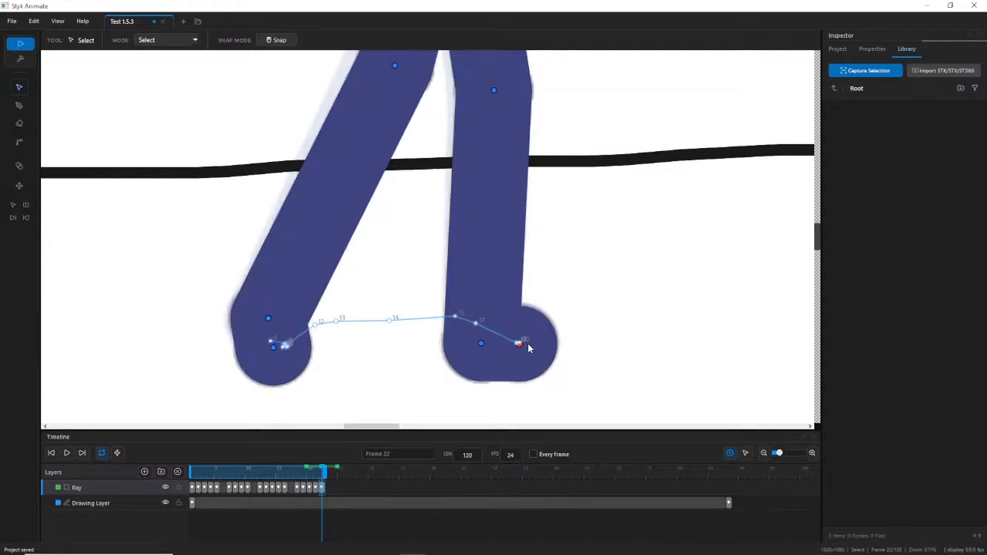
{"action": "mouse_move", "coordinate": [321, 476]}
{"action": "left_mouse_down"}
{"action": "mouse_move", "coordinate": [293, 480]}
{"action": "mouse_move", "coordinate": [322, 478]}
{"action": "mouse_move", "coordinate": [310, 482]}
{"action": "left_mouse_up"}
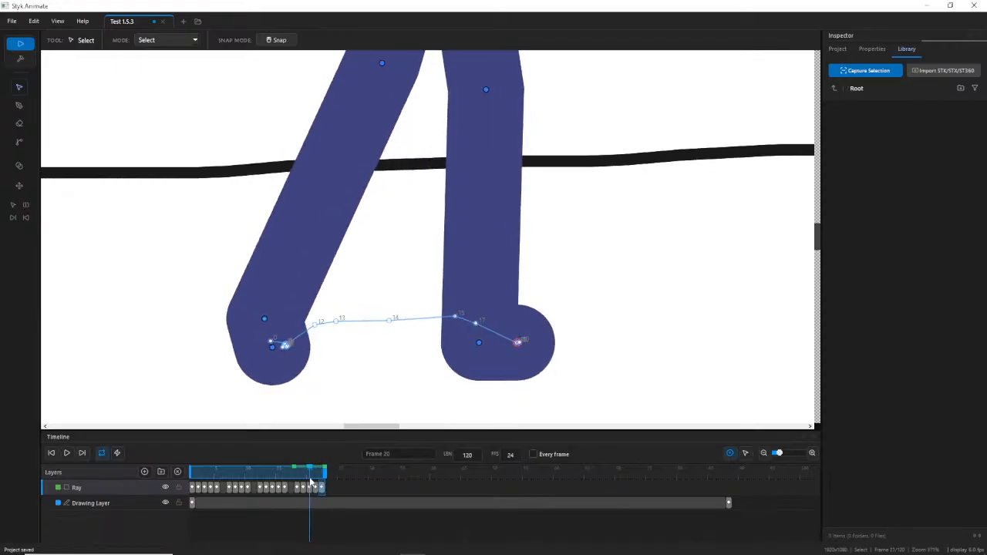
{"action": "left_click", "coordinate": [521, 344]}
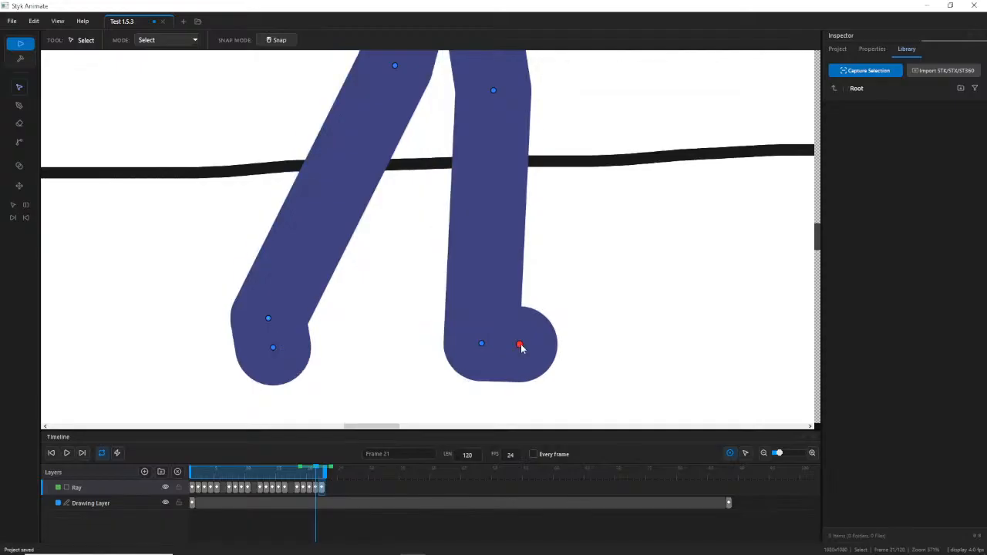
{"action": "left_click", "coordinate": [327, 489]}
{"action": "left_click_drag", "start_coordinate": [518, 346], "coordinate": [529, 347]}
Play the looped step animation with the whole canvas in view, and stop it with the IK tool active.
{"action": "scroll", "coordinate": [595, 275], "scroll_direction": "down", "scroll_amount": 6}
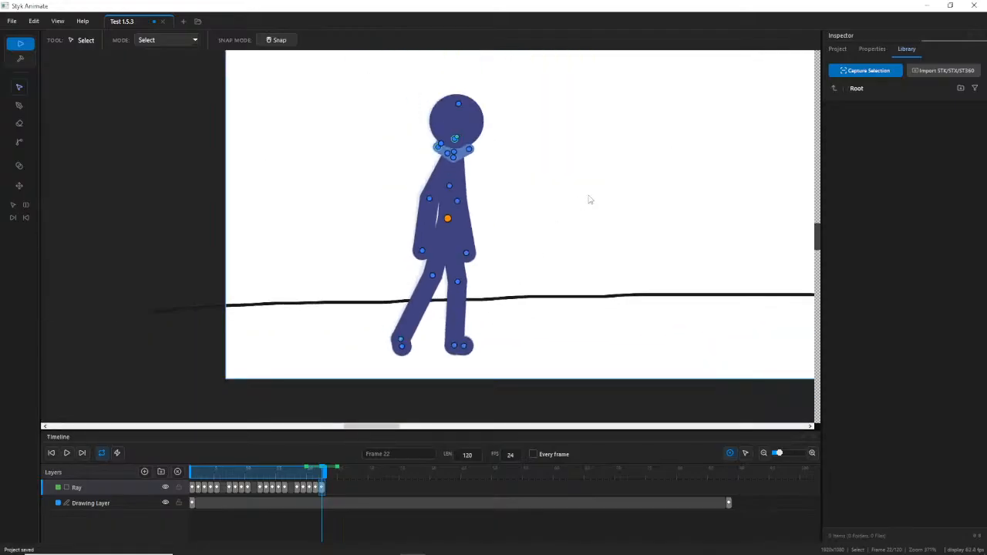
{"action": "left_click_drag", "start_coordinate": [589, 200], "coordinate": [562, 229]}
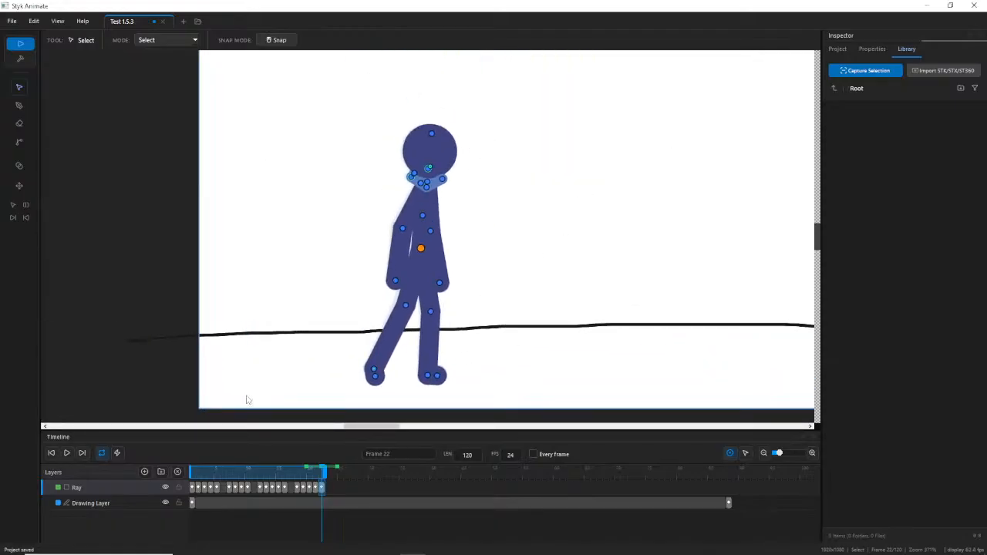
{"action": "left_click", "coordinate": [68, 453]}
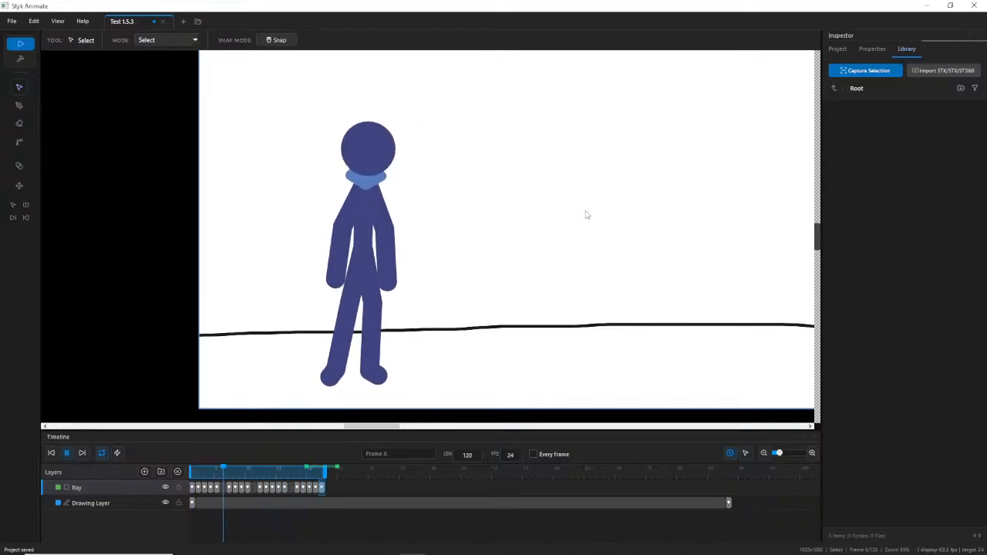
{"action": "scroll", "coordinate": [470, 263], "scroll_direction": "down", "scroll_amount": 2}
{"action": "left_click_drag", "start_coordinate": [583, 212], "coordinate": [506, 292]}
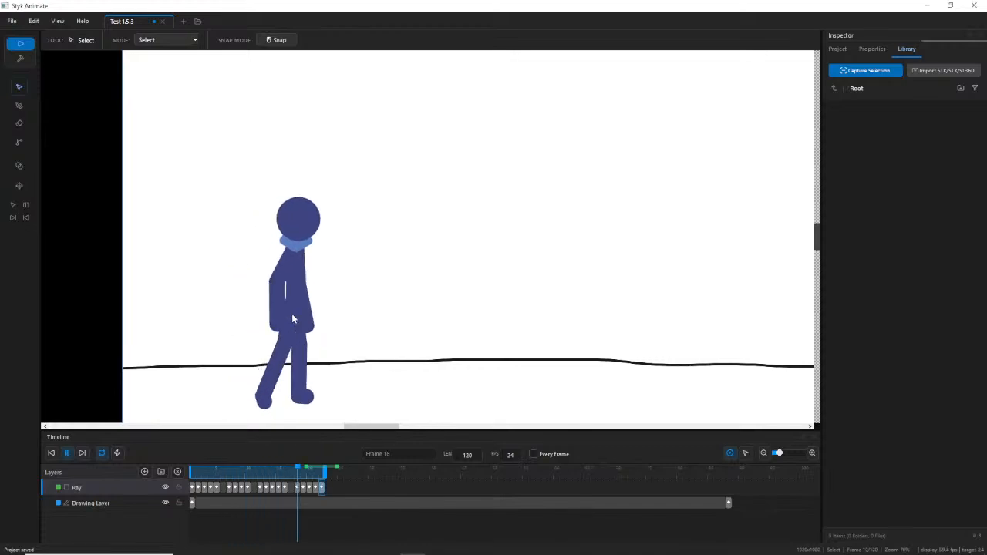
{"action": "scroll", "coordinate": [462, 154], "scroll_direction": "down", "scroll_amount": 2}
{"action": "left_click_drag", "start_coordinate": [580, 166], "coordinate": [568, 194]}
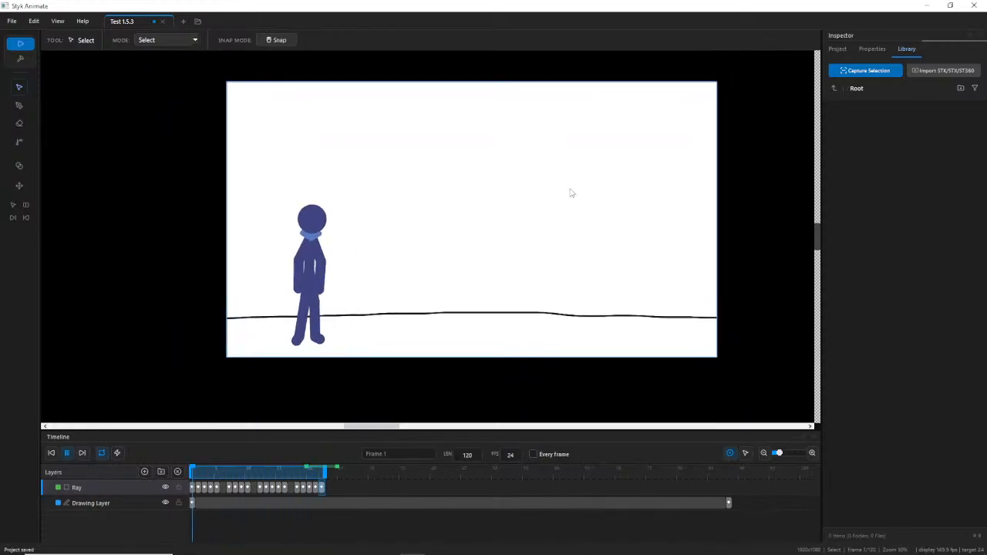
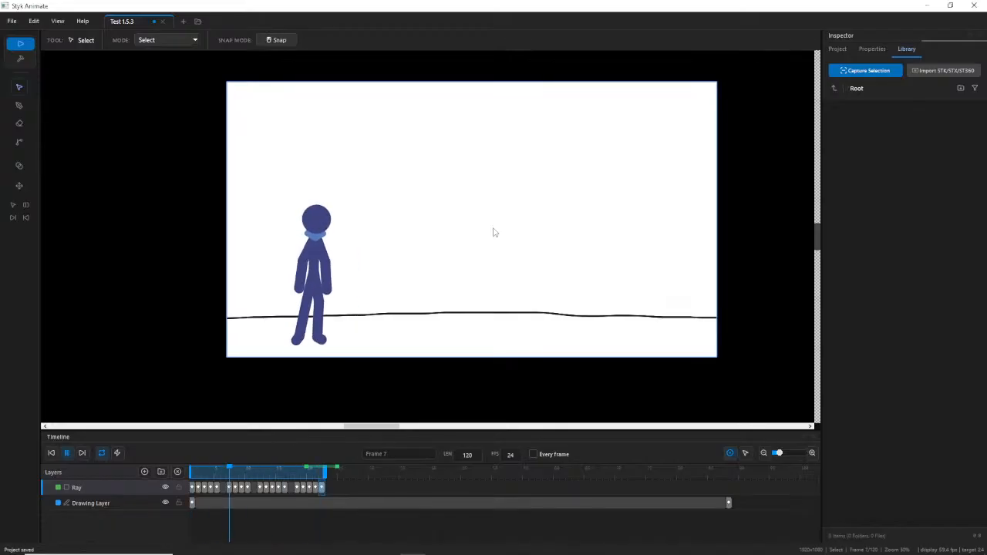
{"action": "left_click", "coordinate": [19, 142]}
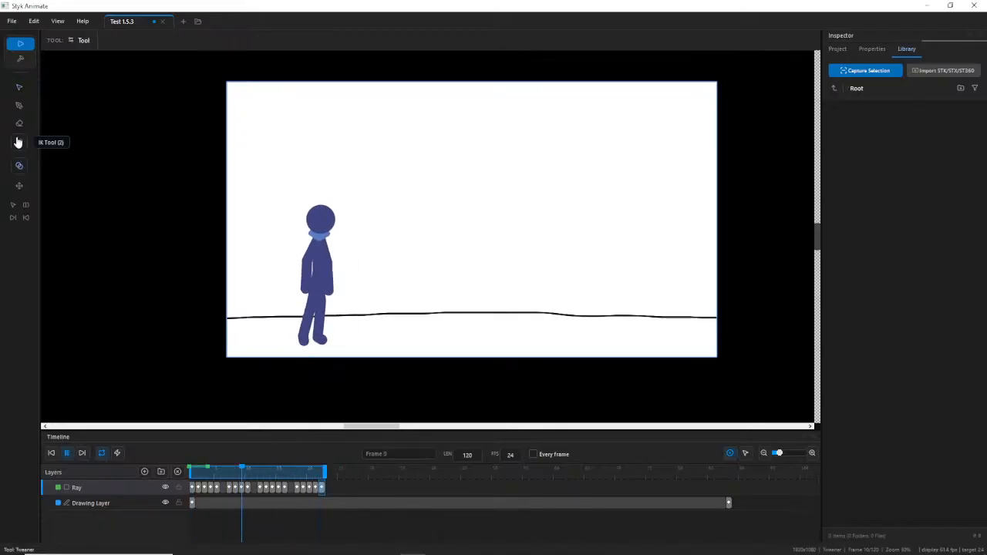
{"action": "left_click", "coordinate": [67, 453]}
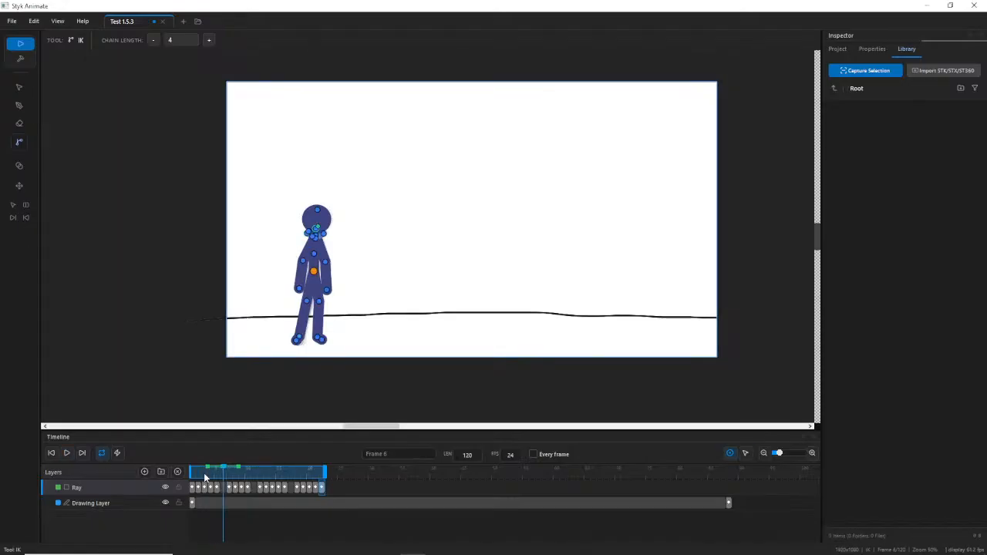
Display the motion path of the figure's root joint with the Motion Path tool and scrub from frame 1 to frame 21.
{"action": "left_click_drag", "start_coordinate": [218, 474], "coordinate": [191, 476]}
{"action": "scroll", "coordinate": [366, 300], "scroll_direction": "up", "scroll_amount": 2}
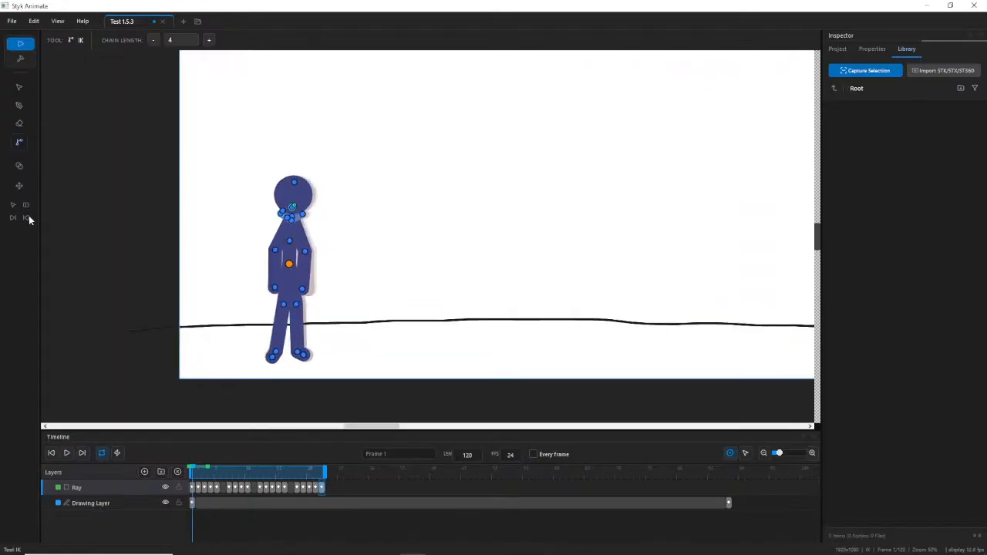
{"action": "left_click", "coordinate": [19, 187]}
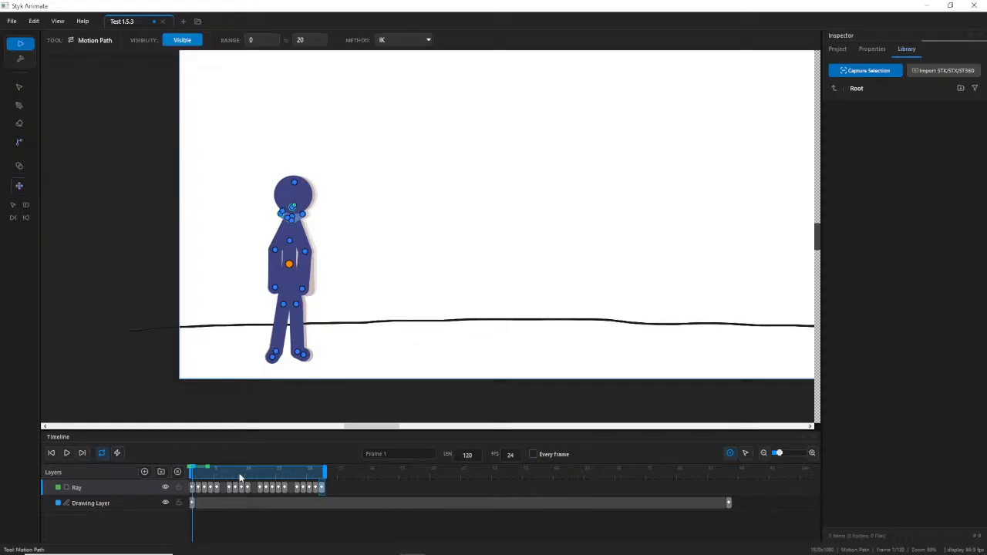
{"action": "left_click", "coordinate": [287, 265]}
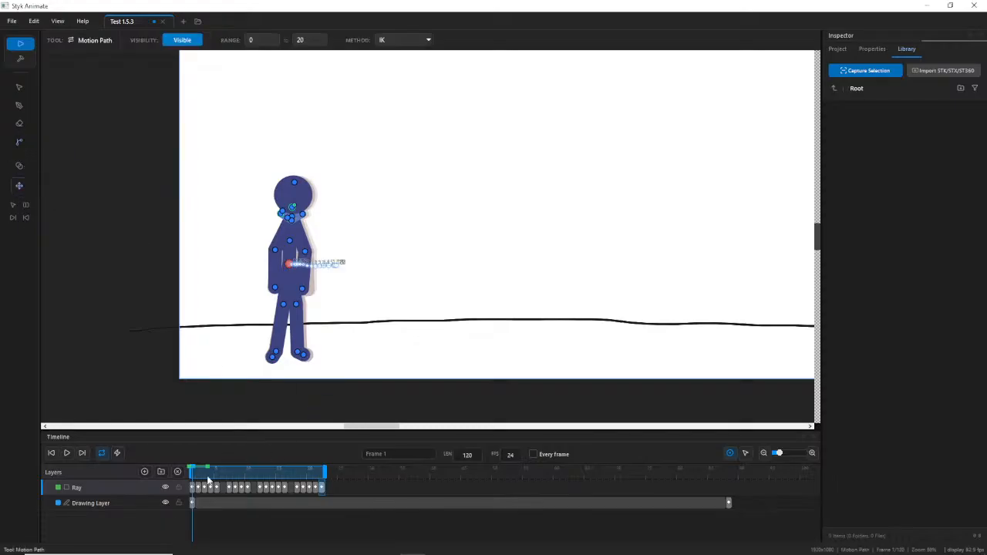
{"action": "left_click_drag", "start_coordinate": [207, 480], "coordinate": [316, 469]}
{"action": "scroll", "coordinate": [402, 276], "scroll_direction": "up", "scroll_amount": 10}
{"action": "left_click_drag", "start_coordinate": [225, 221], "coordinate": [318, 205]}
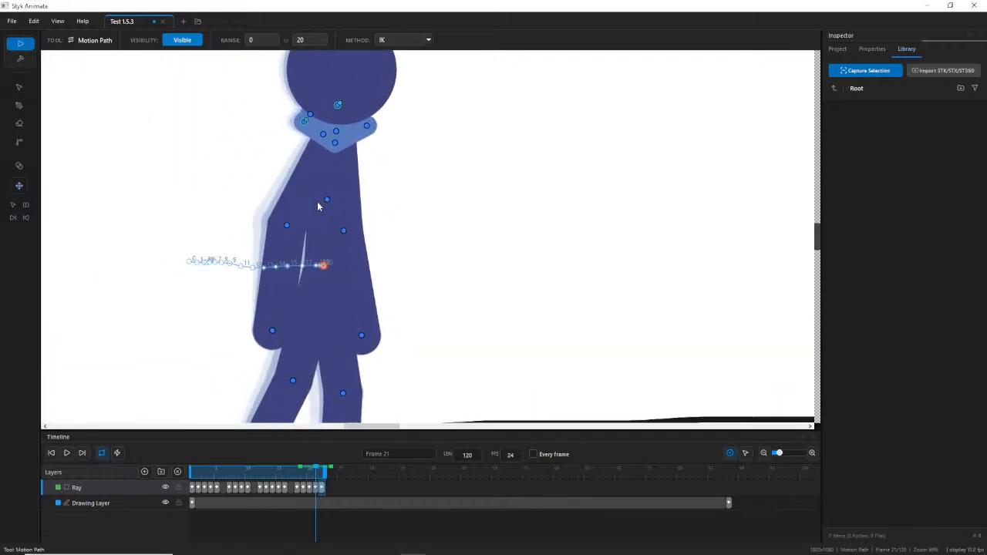
Examine the spacing of the root joint's motion path points up close and against the whole figure at frame 21.
{"action": "scroll", "coordinate": [308, 262], "scroll_direction": "up", "scroll_amount": 6}
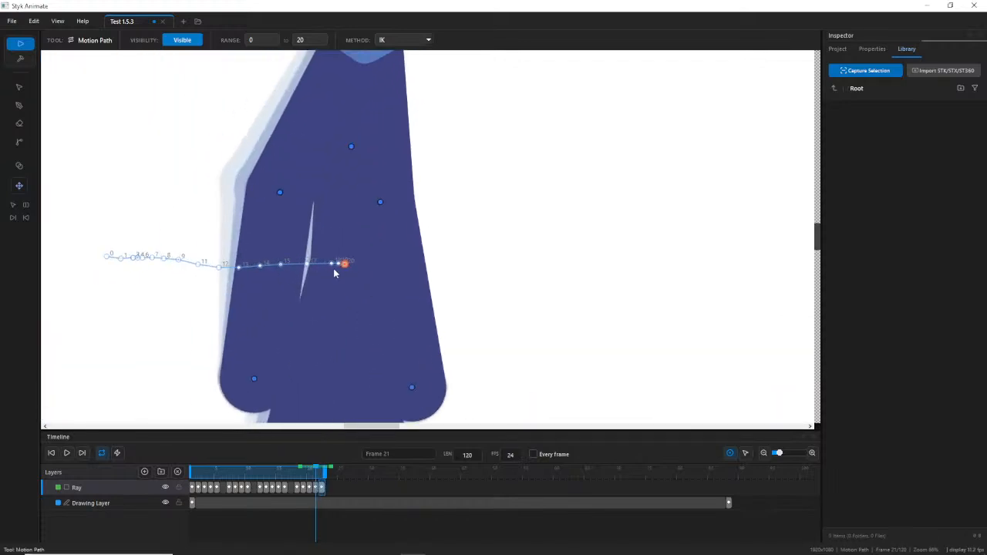
{"action": "scroll", "coordinate": [364, 264], "scroll_direction": "up", "scroll_amount": 2}
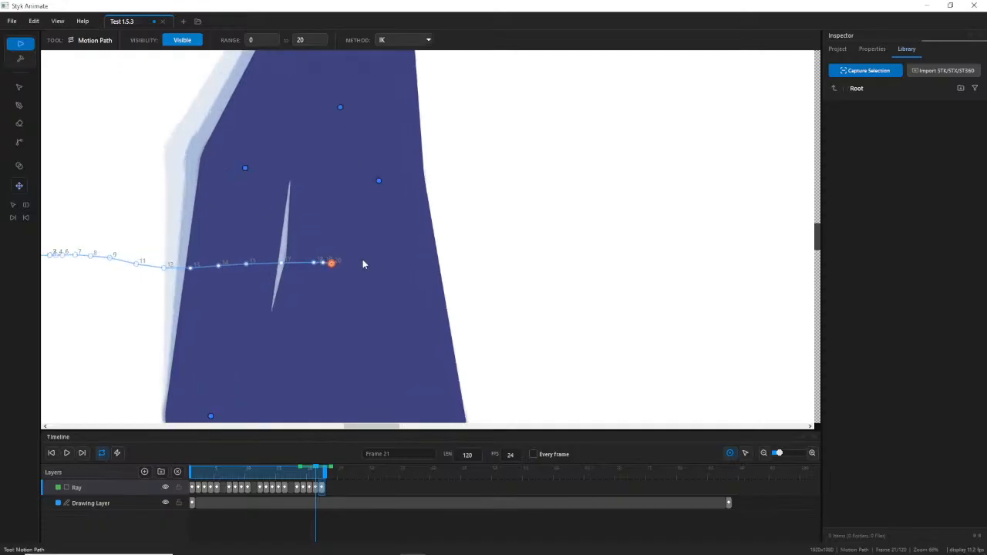
{"action": "scroll", "coordinate": [363, 263], "scroll_direction": "up", "scroll_amount": 2}
{"action": "left_click_drag", "start_coordinate": [78, 257], "coordinate": [317, 210]}
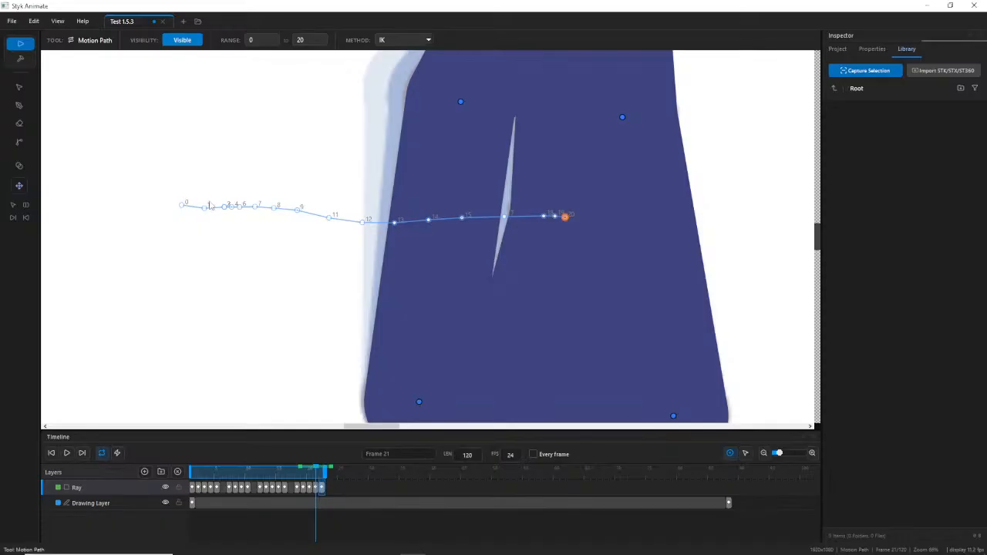
{"action": "scroll", "coordinate": [580, 219], "scroll_direction": "down", "scroll_amount": 3}
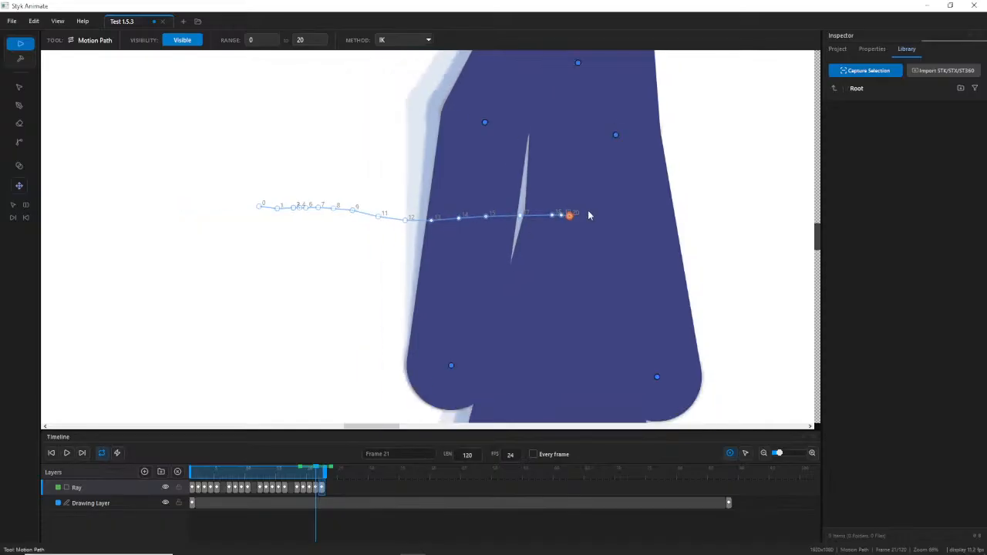
{"action": "scroll", "coordinate": [646, 205], "scroll_direction": "down", "scroll_amount": 5}
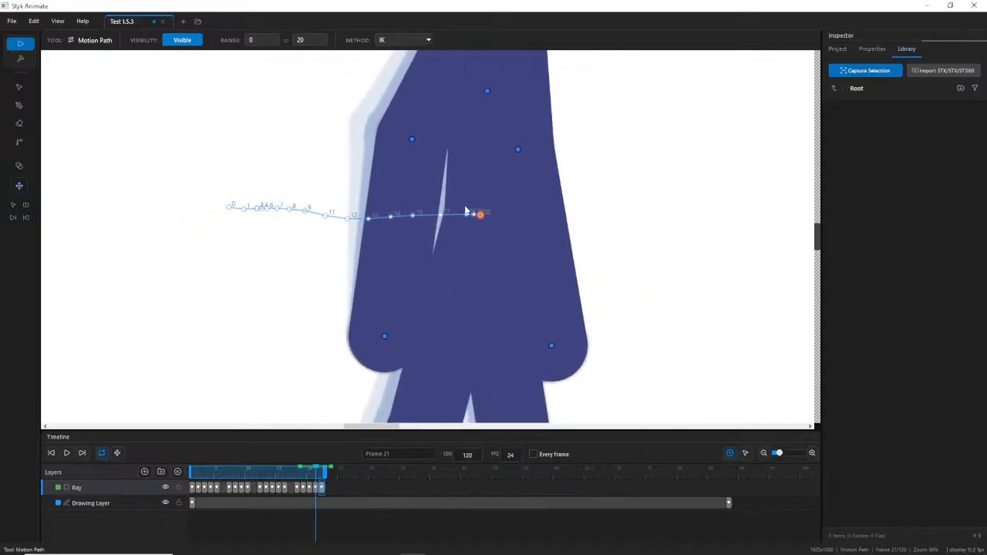
{"action": "left_click_drag", "start_coordinate": [498, 189], "coordinate": [452, 199]}
{"action": "scroll", "coordinate": [436, 217], "scroll_direction": "up", "scroll_amount": 3}
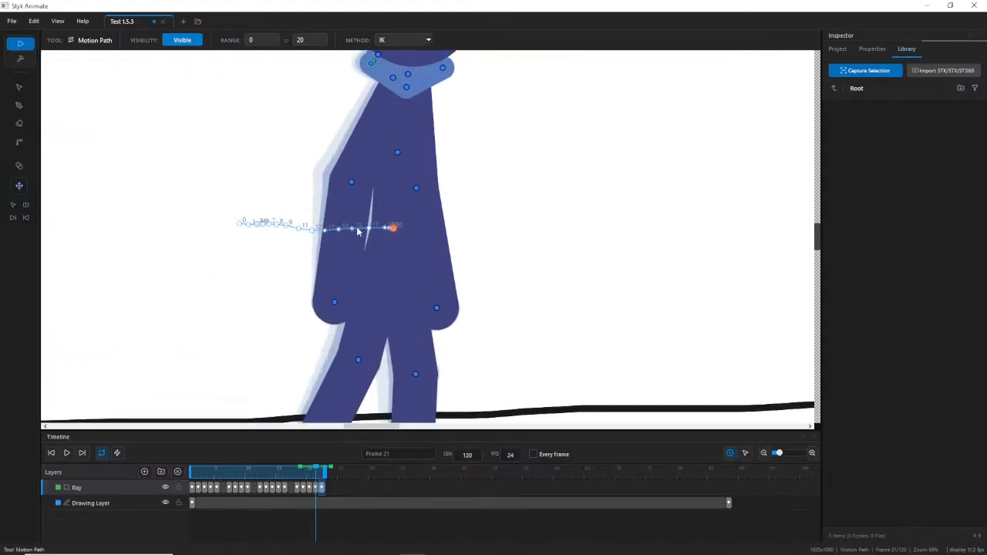
{"action": "scroll", "coordinate": [441, 229], "scroll_direction": "down", "scroll_amount": 4}
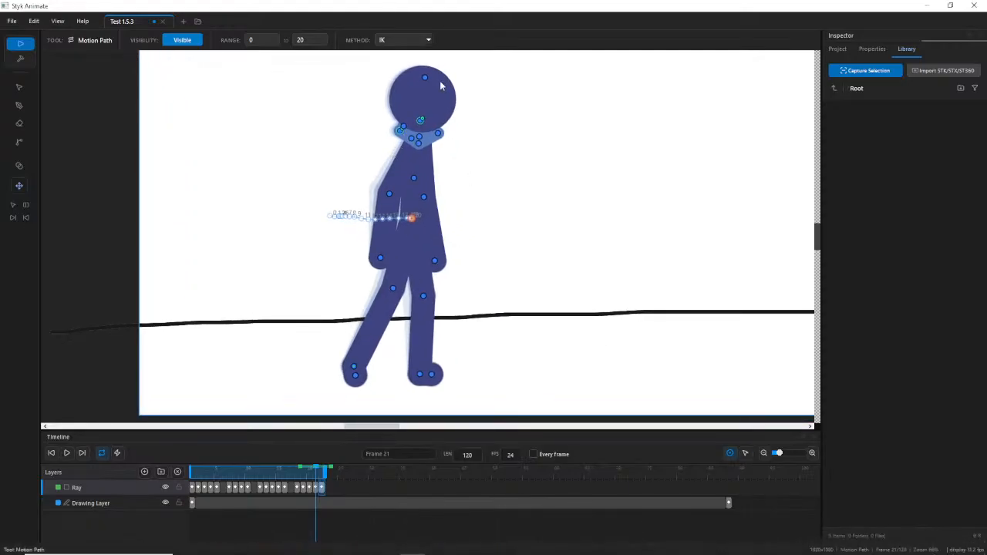
{"action": "scroll", "coordinate": [516, 210], "scroll_direction": "up", "scroll_amount": 1}
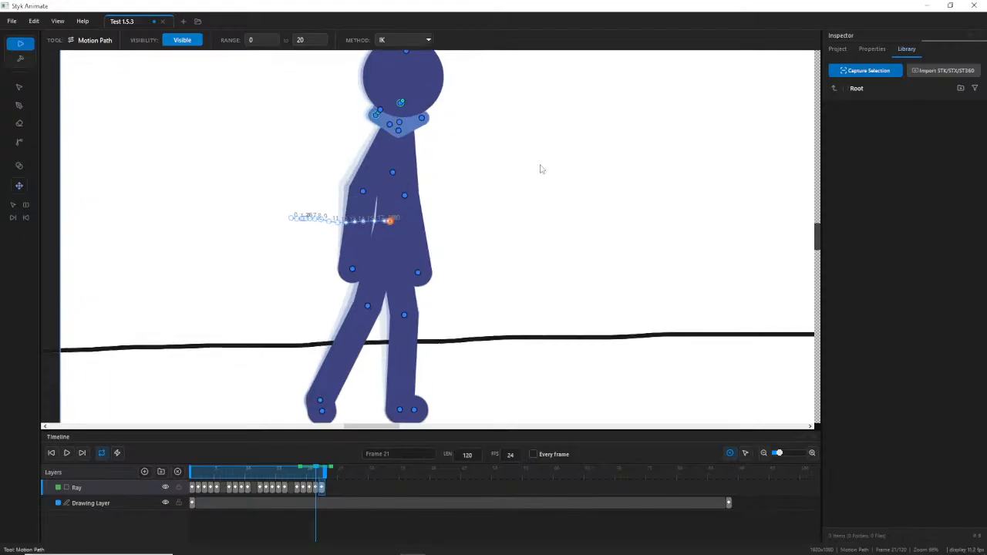
{"action": "scroll", "coordinate": [410, 209], "scroll_direction": "down", "scroll_amount": 4}
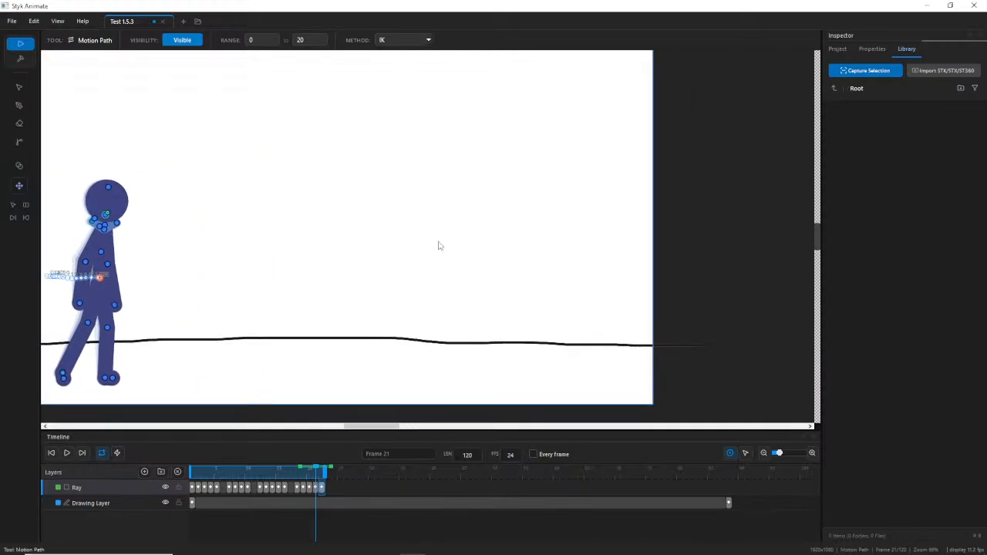
{"action": "scroll", "coordinate": [471, 248], "scroll_direction": "down", "scroll_amount": 5}
{"action": "left_click_drag", "start_coordinate": [285, 220], "coordinate": [427, 191]}
{"action": "scroll", "coordinate": [370, 189], "scroll_direction": "up", "scroll_amount": 6}
{"action": "scroll", "coordinate": [500, 177], "scroll_direction": "up", "scroll_amount": 2}
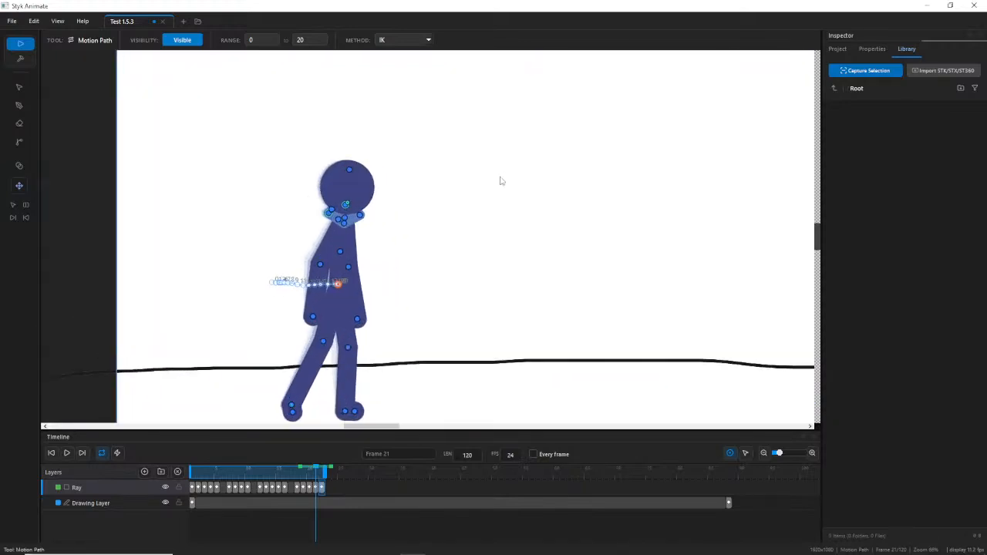
Save the project and switch back to the Select tool for the torso at frame 21.
{"action": "left_click", "coordinate": [12, 21]}
{"action": "left_click", "coordinate": [28, 80]}
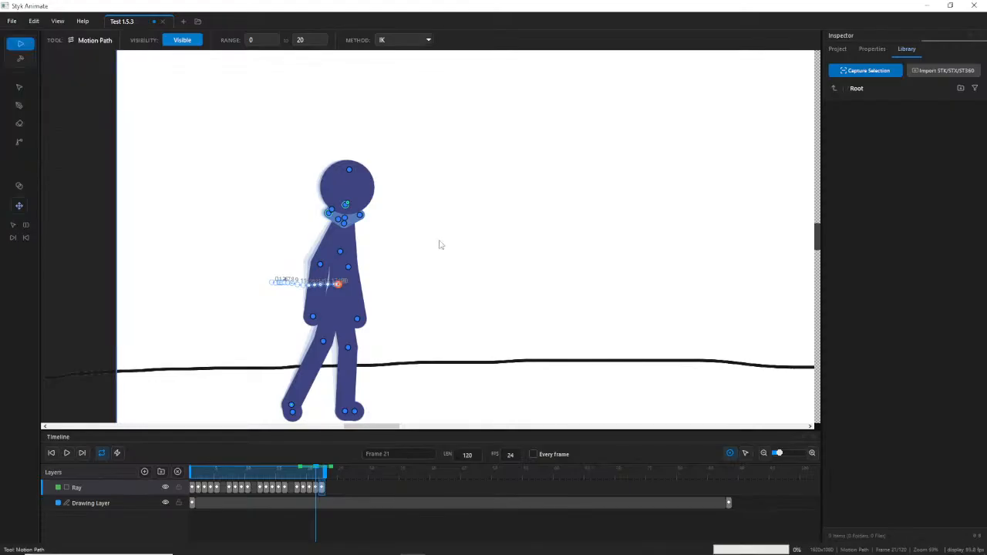
{"action": "left_click", "coordinate": [23, 88]}
{"action": "scroll", "coordinate": [370, 288], "scroll_direction": "up", "scroll_amount": 5}
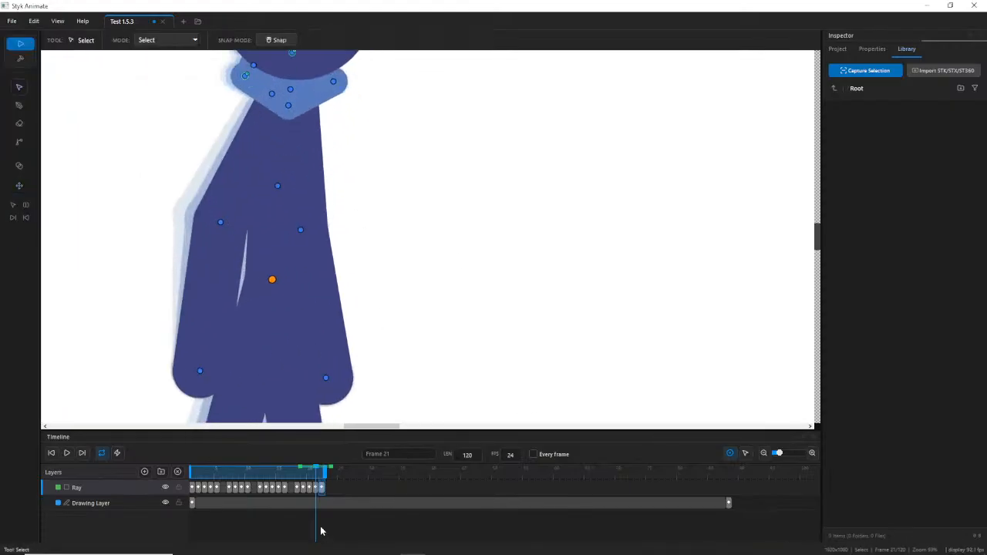
Extend the playback range past frame 45, compare the empty frames after the last keyframe, and return to frame 22.
{"action": "left_click_drag", "start_coordinate": [321, 472], "coordinate": [475, 475]}
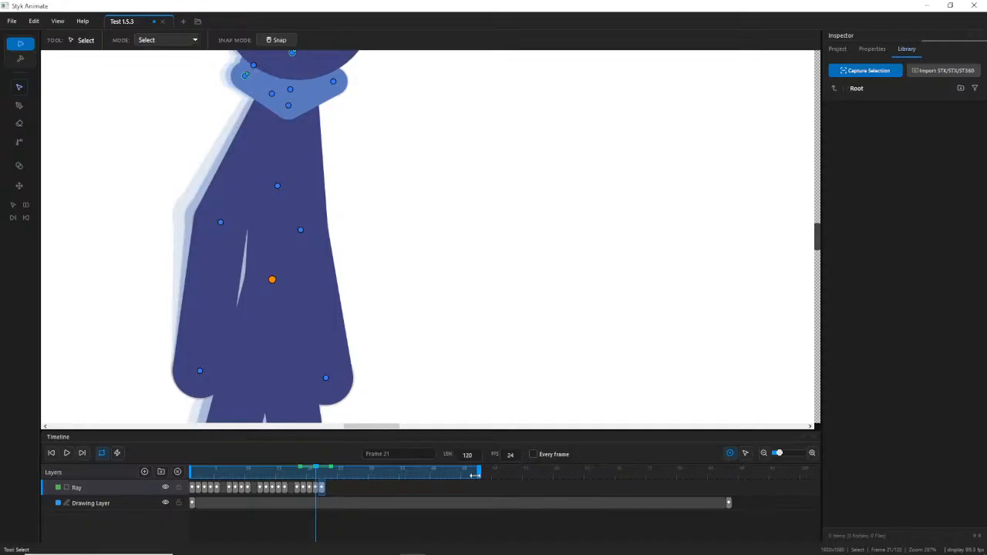
{"action": "left_click", "coordinate": [322, 489]}
{"action": "left_click_drag", "start_coordinate": [360, 393], "coordinate": [401, 285]}
{"action": "scroll", "coordinate": [399, 330], "scroll_direction": "down", "scroll_amount": 2}
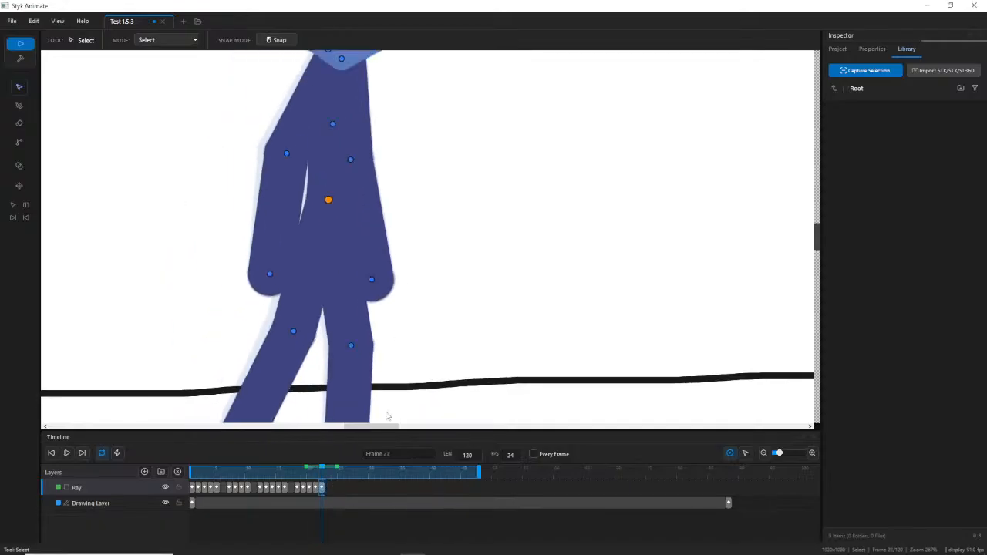
{"action": "left_click", "coordinate": [334, 491]}
{"action": "left_click", "coordinate": [336, 491]}
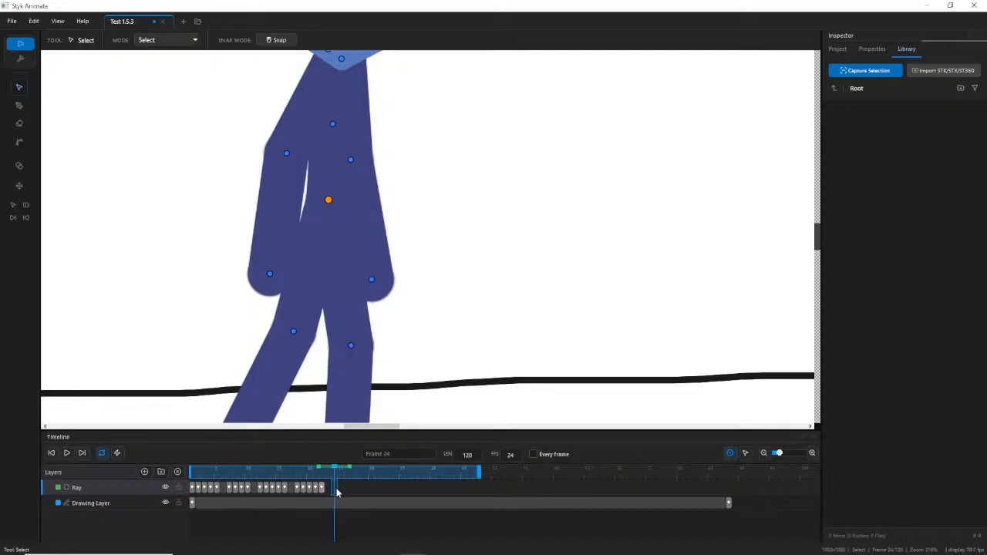
{"action": "mouse_move", "coordinate": [322, 476]}
{"action": "left_mouse_down"}
{"action": "mouse_move", "coordinate": [302, 475]}
{"action": "mouse_move", "coordinate": [326, 475]}
{"action": "mouse_move", "coordinate": [310, 474]}
{"action": "mouse_move", "coordinate": [322, 490]}
{"action": "left_mouse_up"}
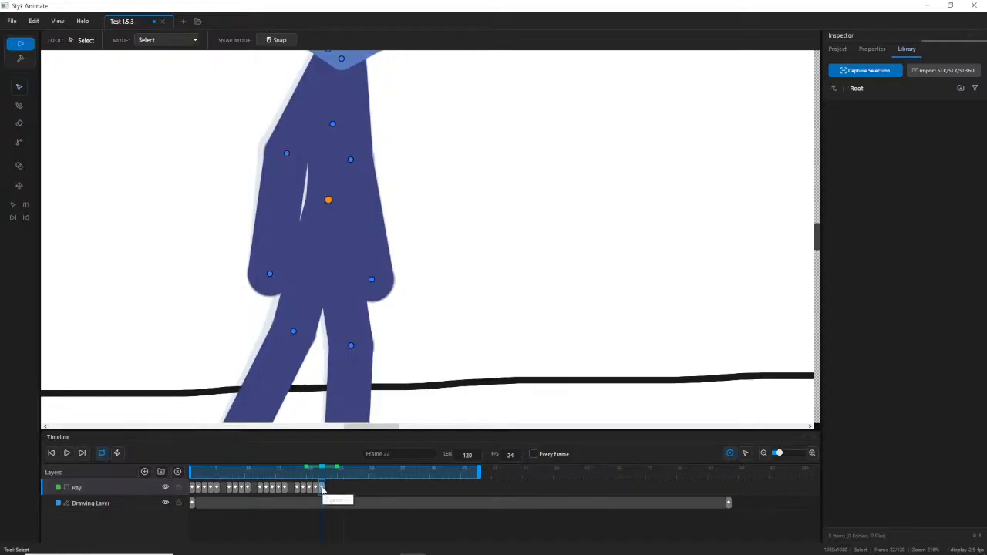
{"action": "right_click", "coordinate": [323, 488]}
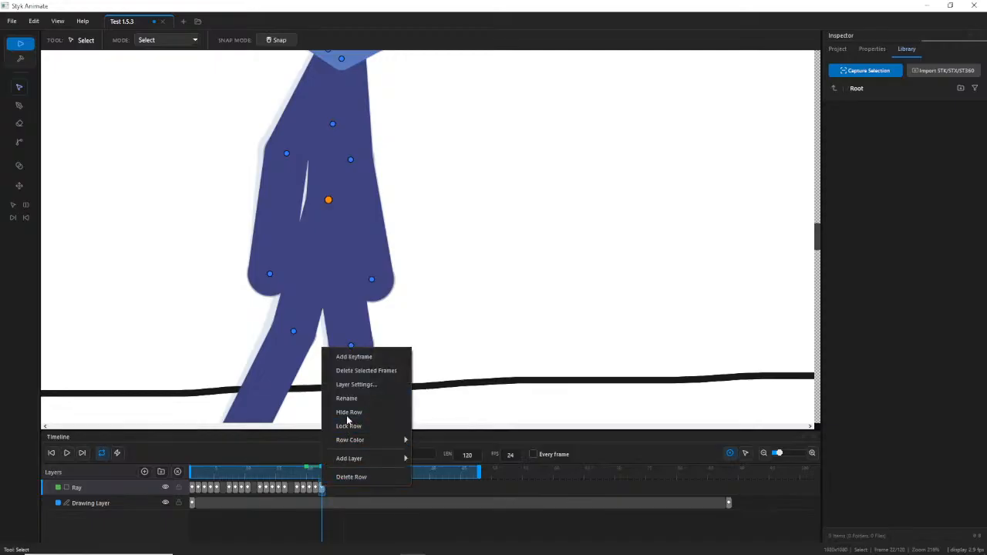
{"action": "mouse_move", "coordinate": [350, 458]}
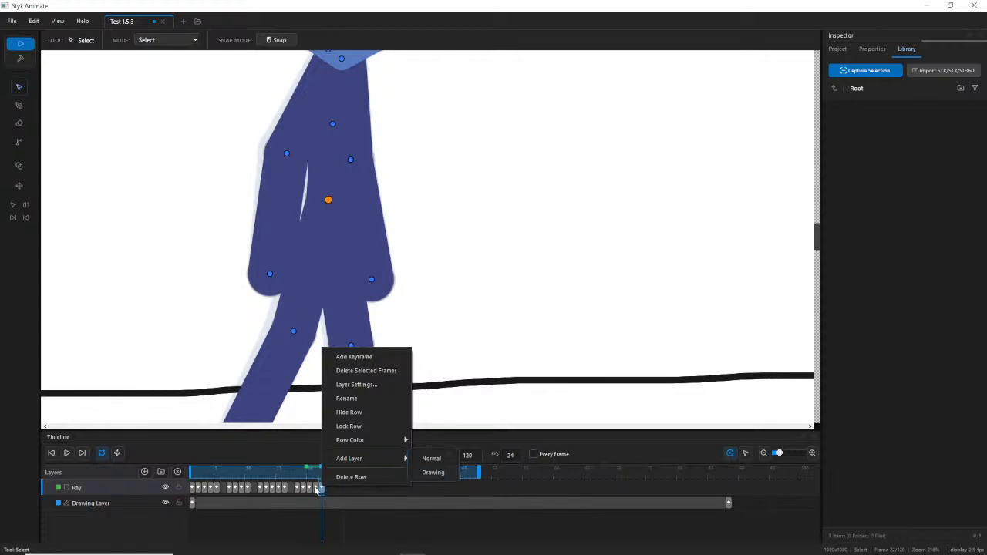
{"action": "left_click", "coordinate": [316, 490]}
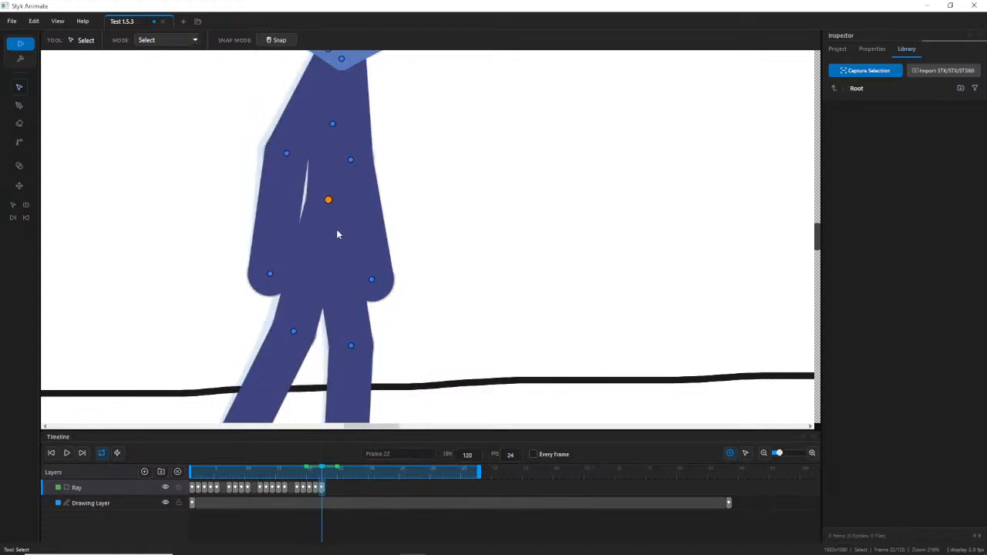
Nudge the figure's root joint slightly forward along its motion path on frame 22 and compare it with the preceding frame.
{"action": "scroll", "coordinate": [334, 205], "scroll_direction": "up", "scroll_amount": 6}
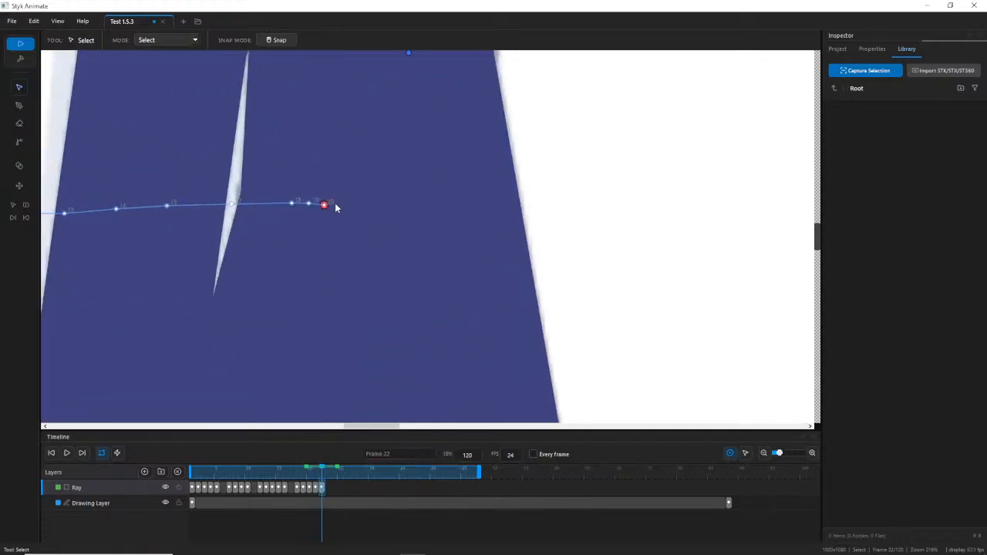
{"action": "left_click_drag", "start_coordinate": [322, 207], "coordinate": [333, 208]}
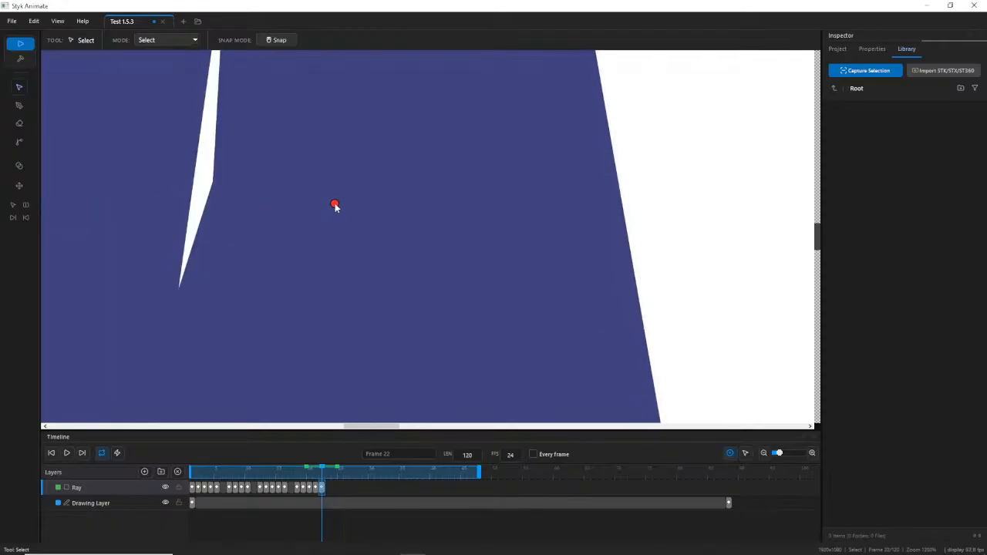
{"action": "scroll", "coordinate": [326, 324], "scroll_direction": "down", "scroll_amount": 3}
{"action": "scroll", "coordinate": [327, 325], "scroll_direction": "down", "scroll_amount": 4}
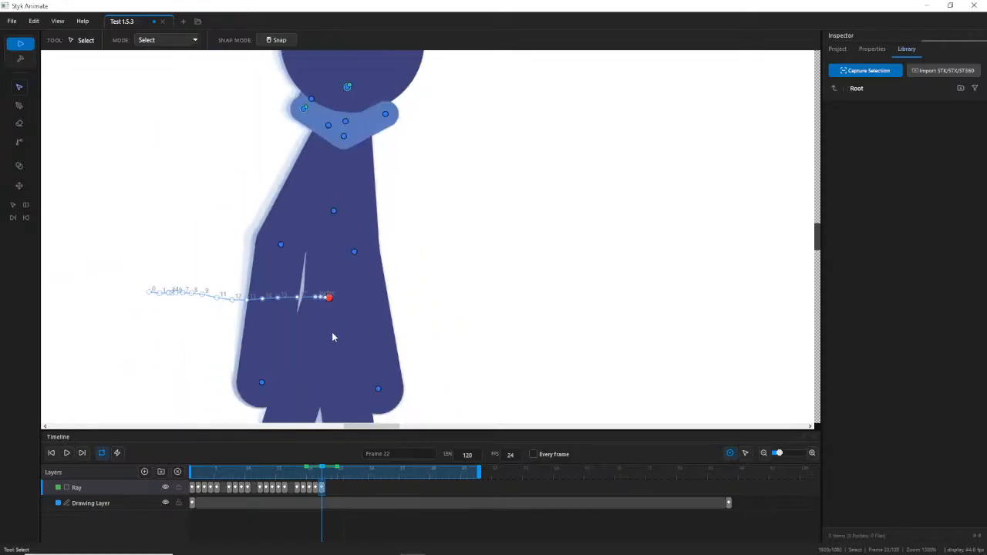
{"action": "left_click_drag", "start_coordinate": [332, 332], "coordinate": [388, 165]}
{"action": "scroll", "coordinate": [388, 167], "scroll_direction": "down", "scroll_amount": 2}
{"action": "left_click_drag", "start_coordinate": [324, 483], "coordinate": [322, 480]}
Shift the back leg's knee slightly forward on frame 22 and reposition its ankle joint to match.
{"action": "scroll", "coordinate": [326, 185], "scroll_direction": "up", "scroll_amount": 3}
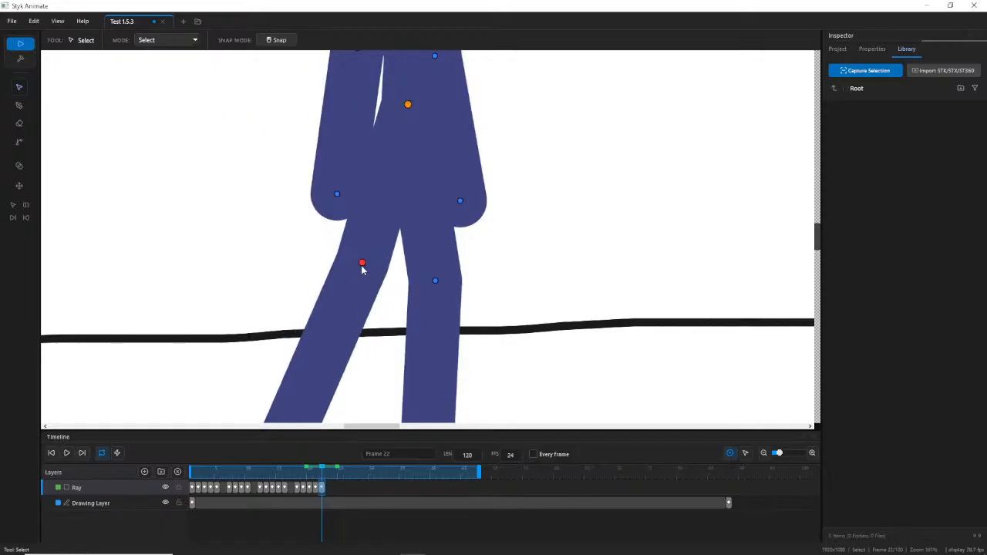
{"action": "scroll", "coordinate": [328, 289], "scroll_direction": "down", "scroll_amount": 5}
{"action": "left_click_drag", "start_coordinate": [238, 138], "coordinate": [284, 256]}
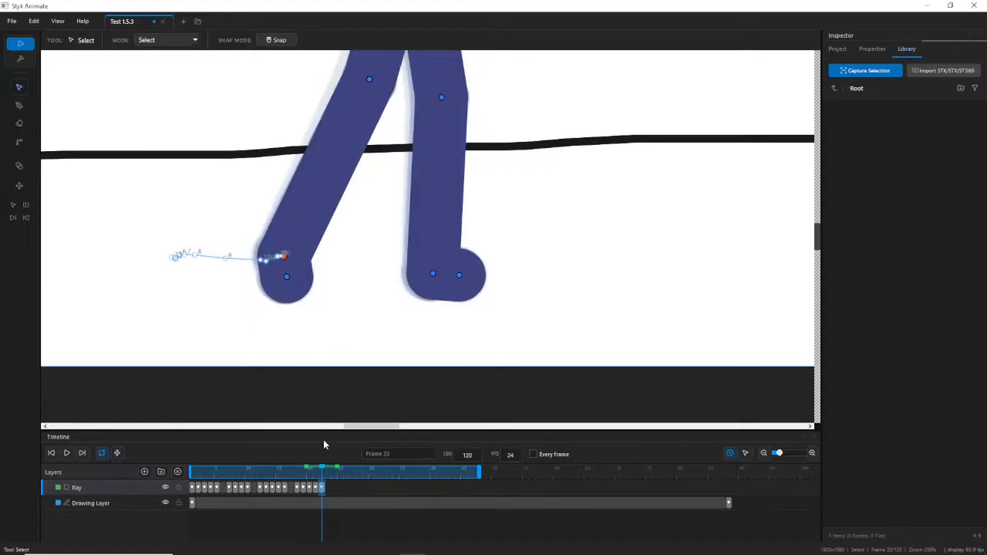
{"action": "mouse_move", "coordinate": [322, 482]}
{"action": "left_mouse_down"}
{"action": "mouse_move", "coordinate": [301, 481]}
{"action": "mouse_move", "coordinate": [322, 482]}
{"action": "left_mouse_up"}
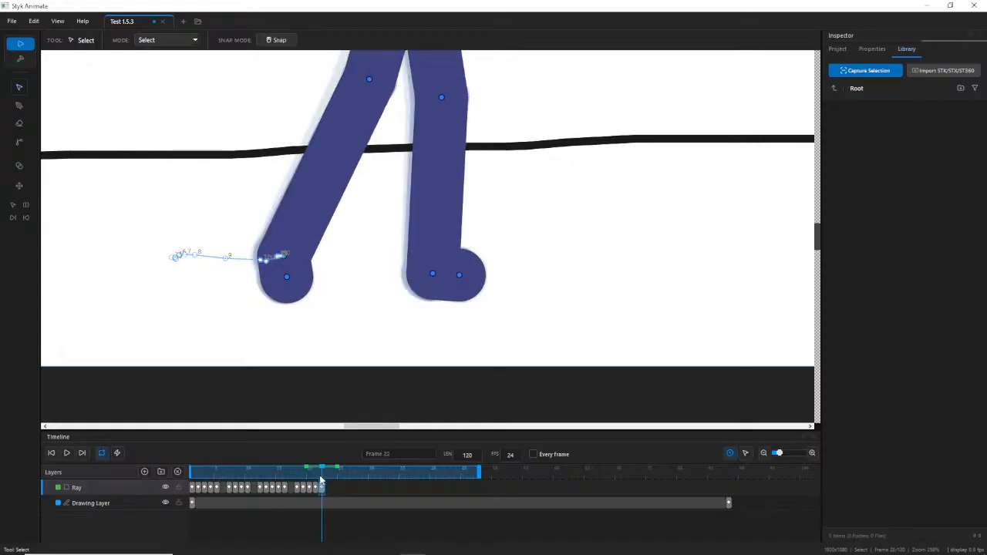
Fine-tune the back knee and ankle on frame 22 so they follow the spacing of their motion paths.
{"action": "left_click", "coordinate": [370, 80]}
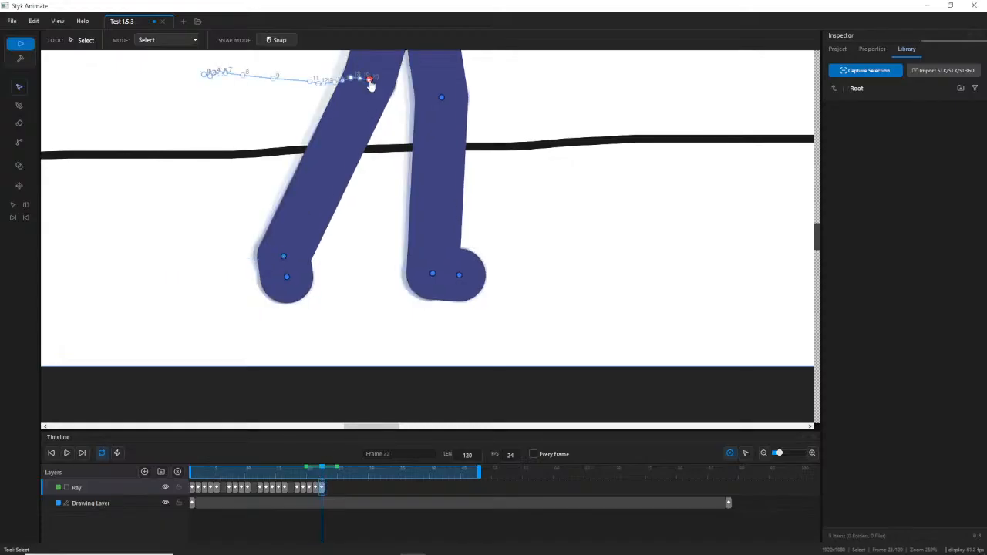
{"action": "left_click_drag", "start_coordinate": [371, 83], "coordinate": [368, 85]}
{"action": "mouse_move", "coordinate": [320, 474]}
{"action": "left_mouse_down"}
{"action": "mouse_move", "coordinate": [304, 476]}
{"action": "mouse_move", "coordinate": [321, 476]}
{"action": "left_mouse_up"}
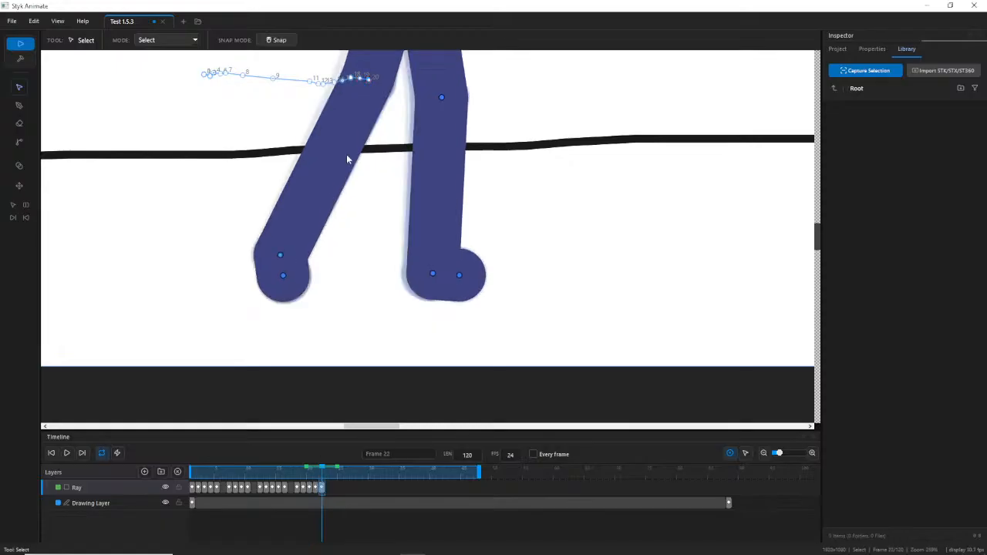
{"action": "left_click", "coordinate": [280, 254]}
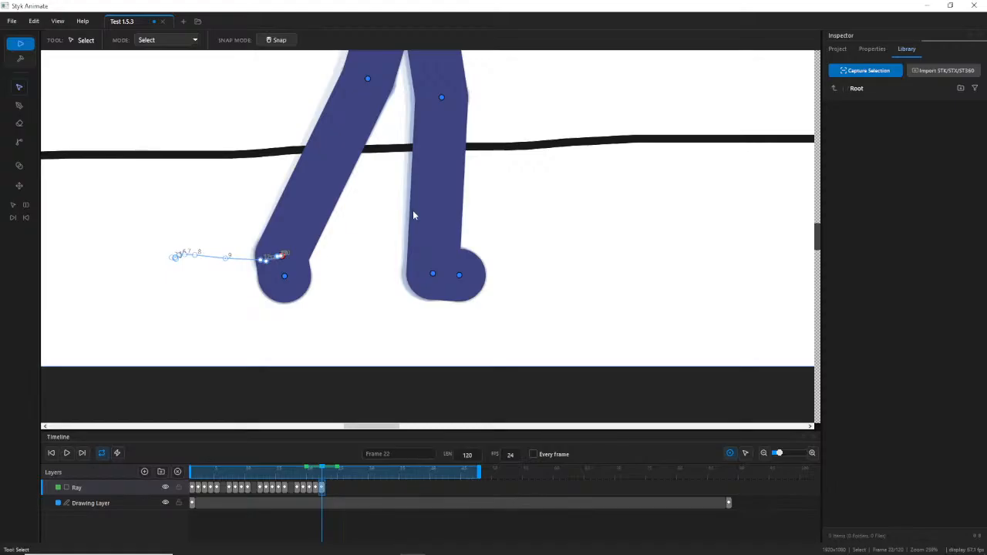
Examine the project's canvas and motion path settings with the whole figure in view.
{"action": "scroll", "coordinate": [509, 102], "scroll_direction": "down", "scroll_amount": 4}
{"action": "left_click_drag", "start_coordinate": [530, 126], "coordinate": [507, 331]}
{"action": "left_click_drag", "start_coordinate": [584, 222], "coordinate": [352, 303]}
{"action": "left_click_drag", "start_coordinate": [497, 243], "coordinate": [421, 233]}
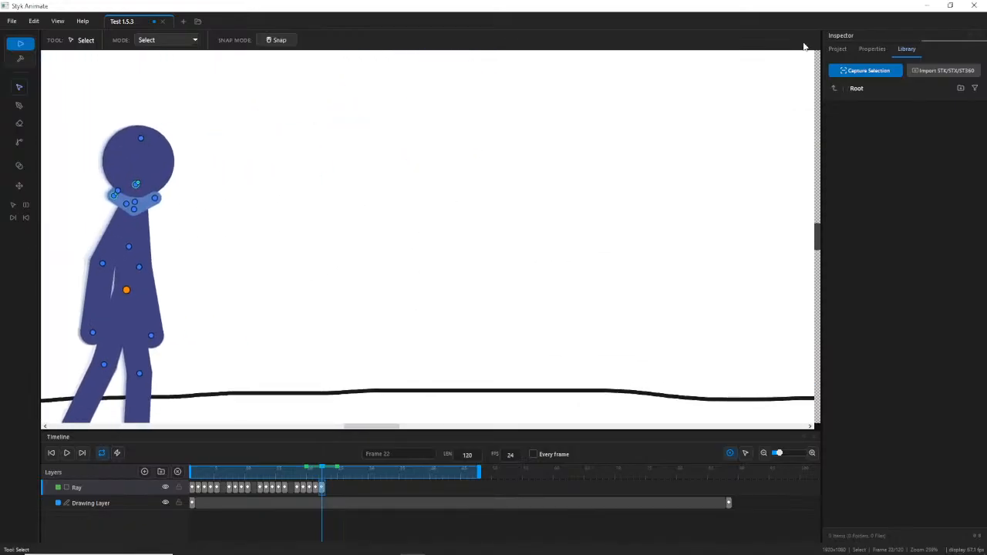
{"action": "left_click", "coordinate": [866, 51]}
{"action": "left_click", "coordinate": [845, 51]}
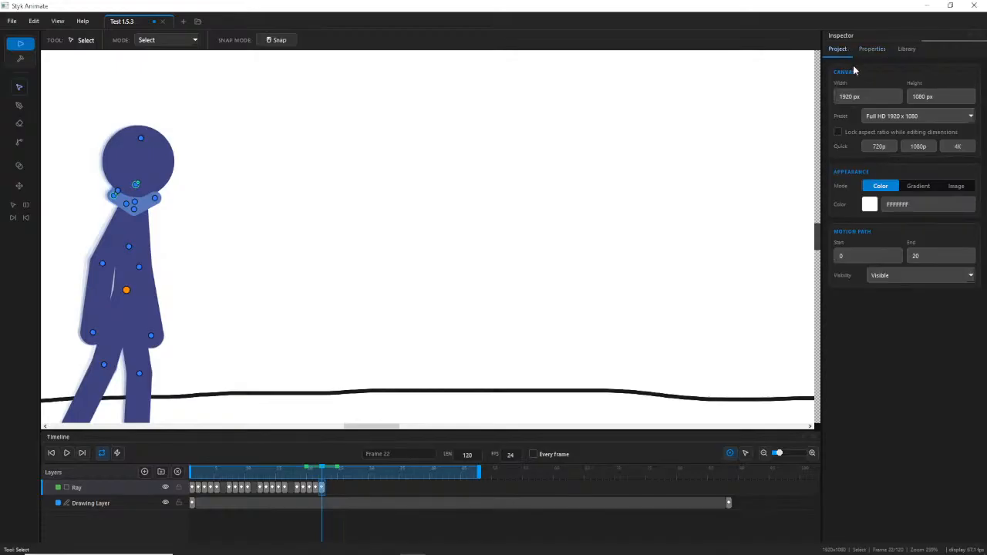
{"action": "scroll", "coordinate": [544, 247], "scroll_direction": "down", "scroll_amount": 3}
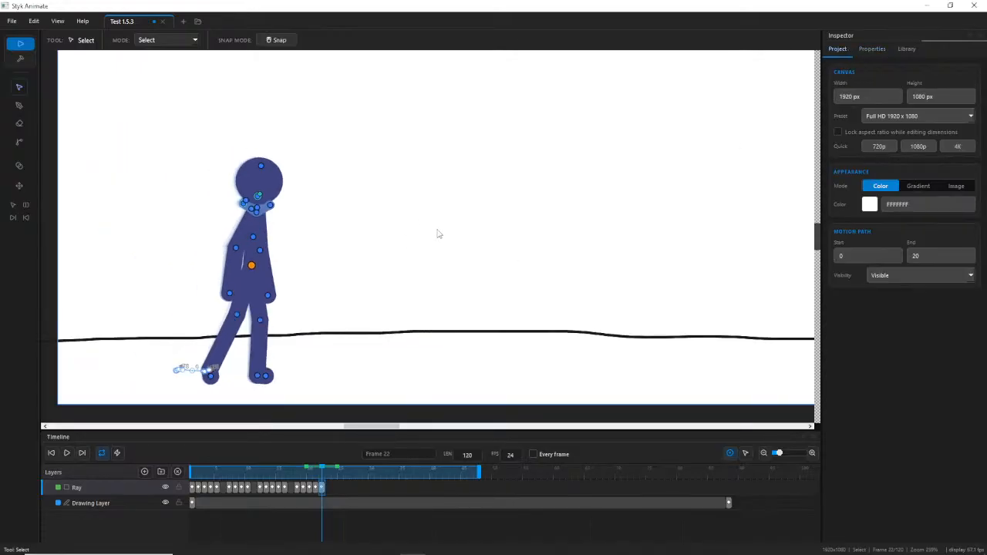
{"action": "scroll", "coordinate": [436, 234], "scroll_direction": "down", "scroll_amount": 1}
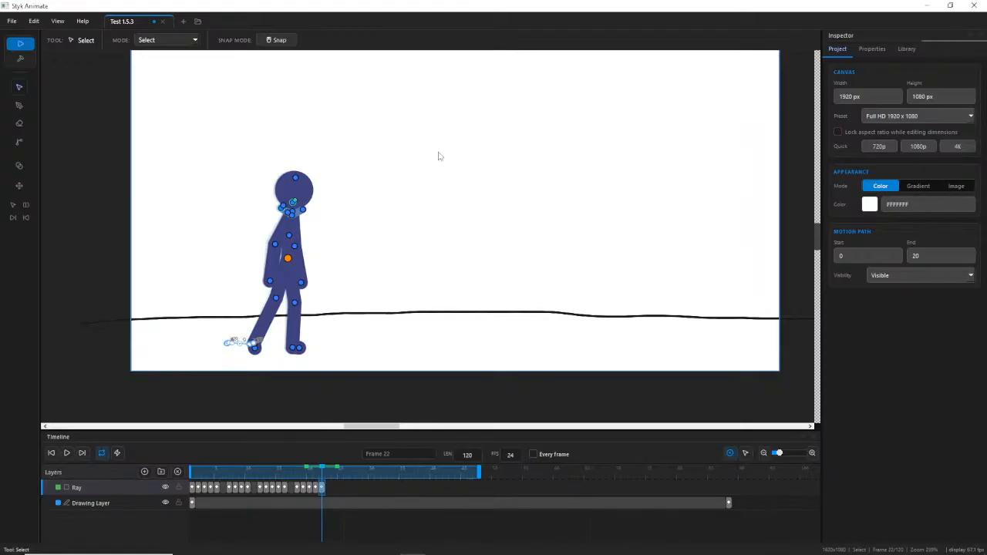
Adjust the back arm's elbow and hand joints slightly on frame 22 after comparing the pose with the preceding frames.
{"action": "scroll", "coordinate": [349, 76], "scroll_direction": "up", "scroll_amount": 4}
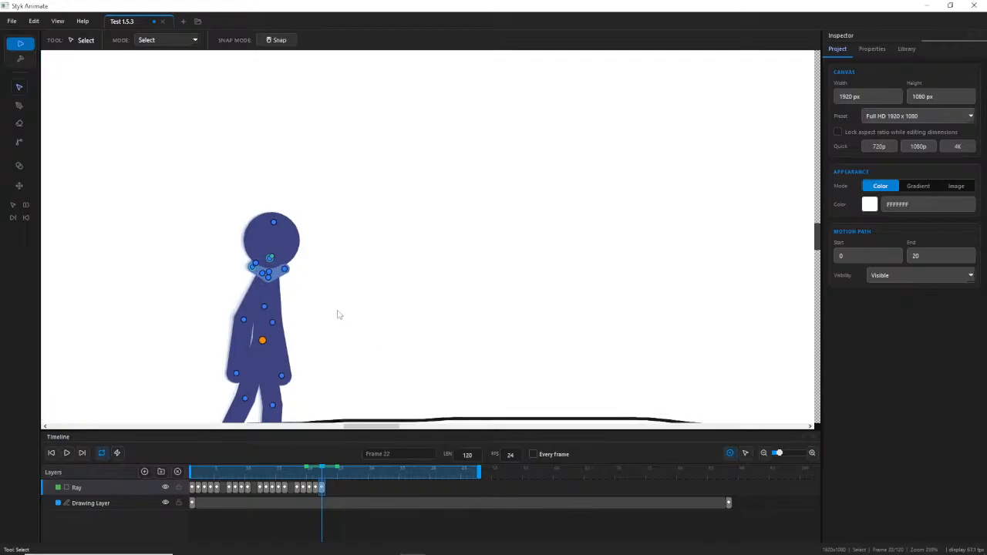
{"action": "left_click_drag", "start_coordinate": [314, 308], "coordinate": [380, 199]}
{"action": "left_click_drag", "start_coordinate": [315, 490], "coordinate": [321, 470]}
{"action": "scroll", "coordinate": [320, 290], "scroll_direction": "up", "scroll_amount": 5}
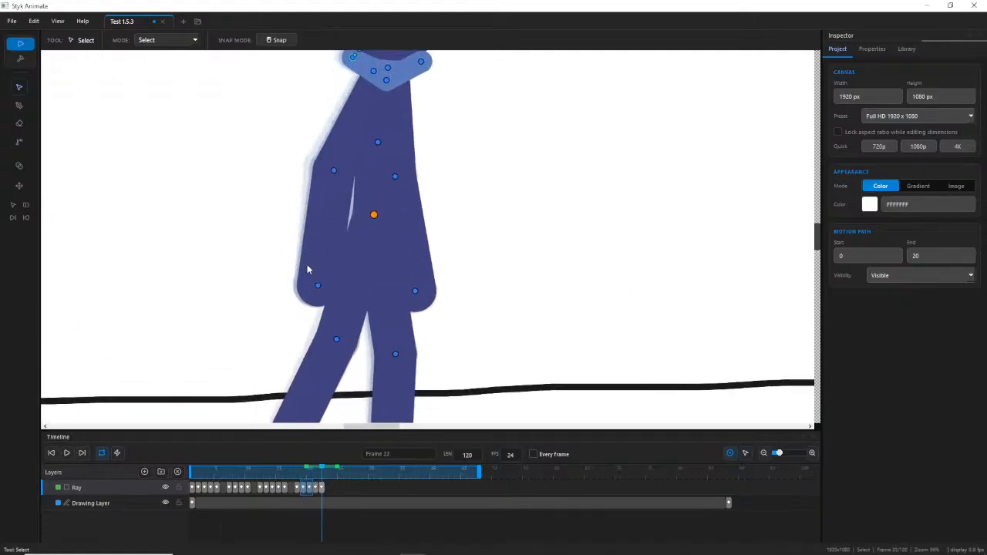
{"action": "left_click", "coordinate": [319, 290]}
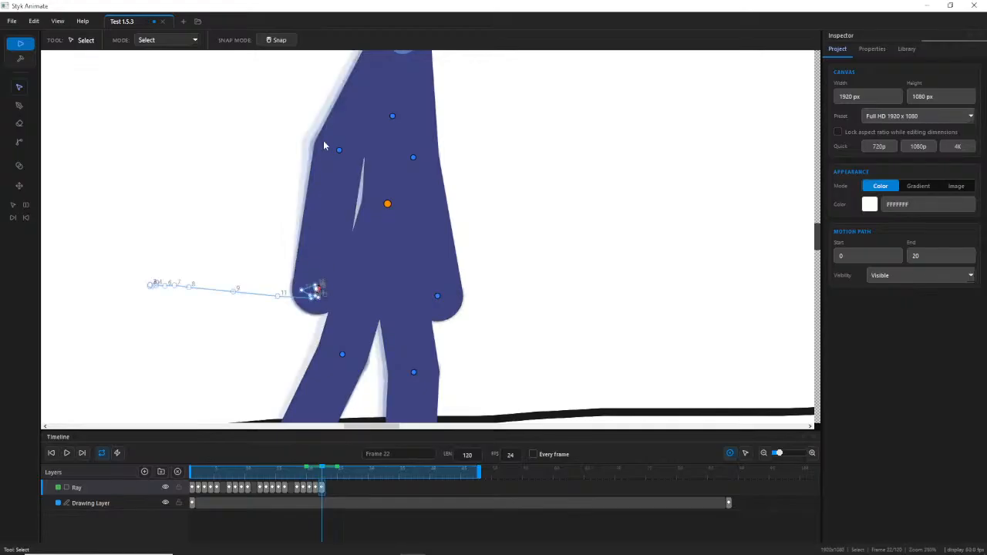
{"action": "left_click", "coordinate": [340, 150]}
{"action": "left_click", "coordinate": [317, 291]}
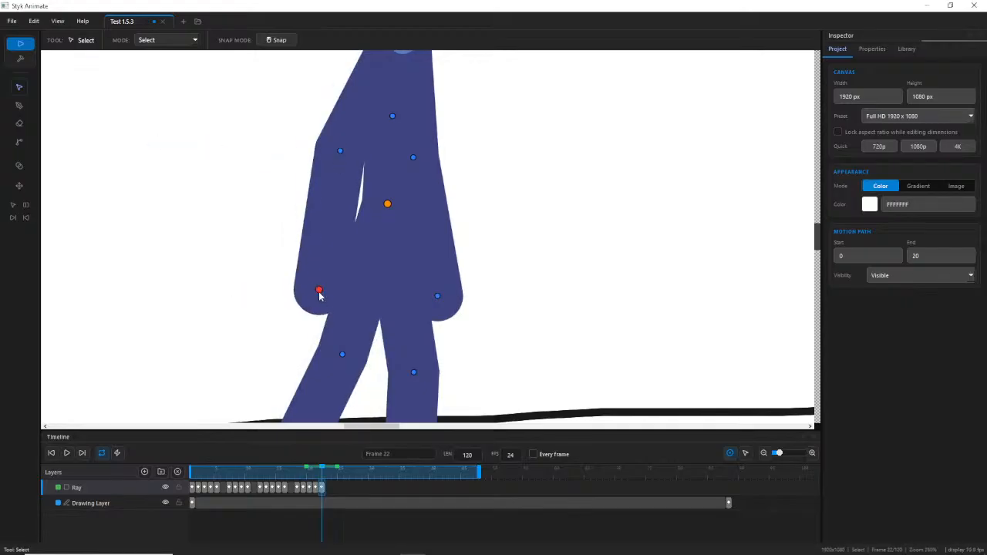
Move the front hand slightly forward on frame 22 and check the front arm and whole pose against the neighbouring frames.
{"action": "left_click", "coordinate": [436, 298]}
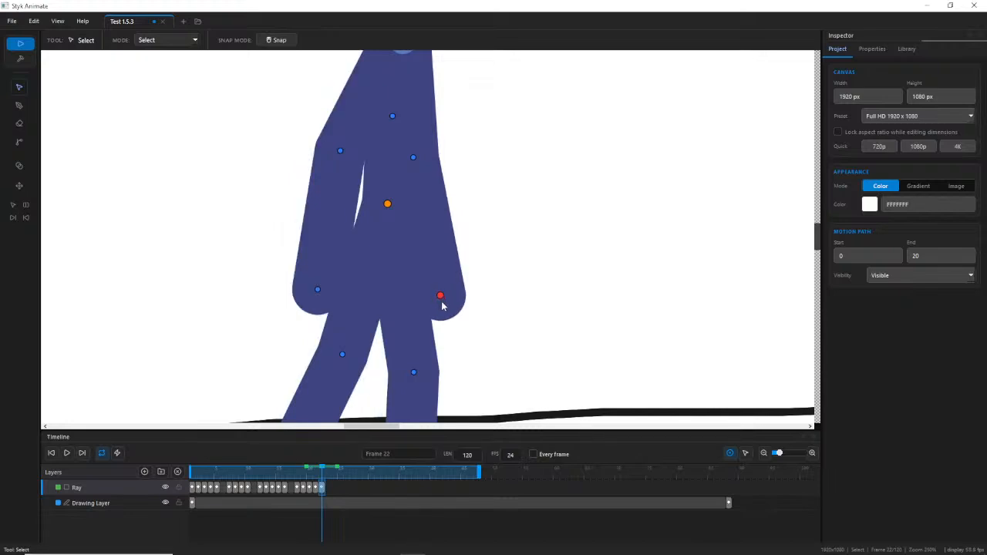
{"action": "mouse_move", "coordinate": [309, 484]}
{"action": "left_mouse_down"}
{"action": "mouse_move", "coordinate": [297, 482]}
{"action": "mouse_move", "coordinate": [322, 482]}
{"action": "left_mouse_up"}
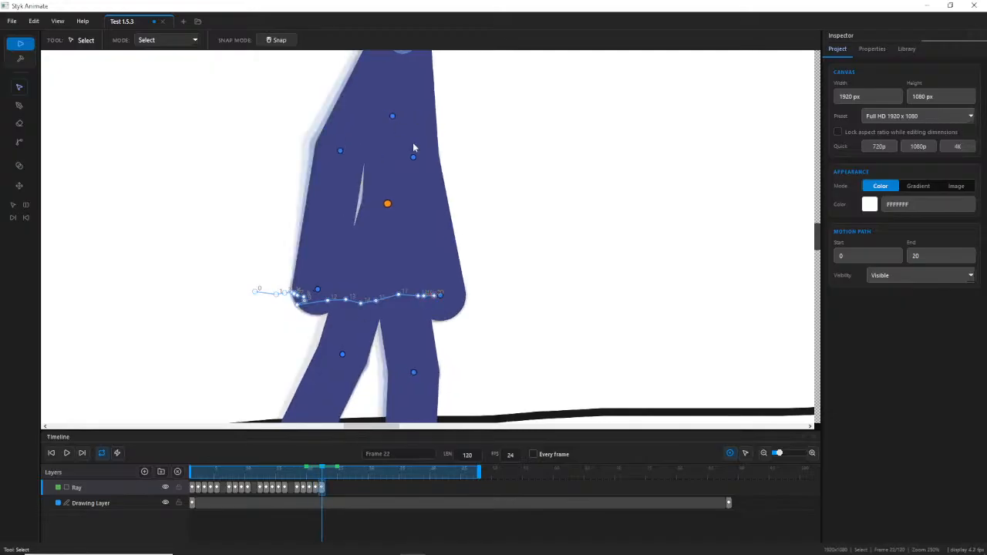
{"action": "left_click", "coordinate": [415, 159]}
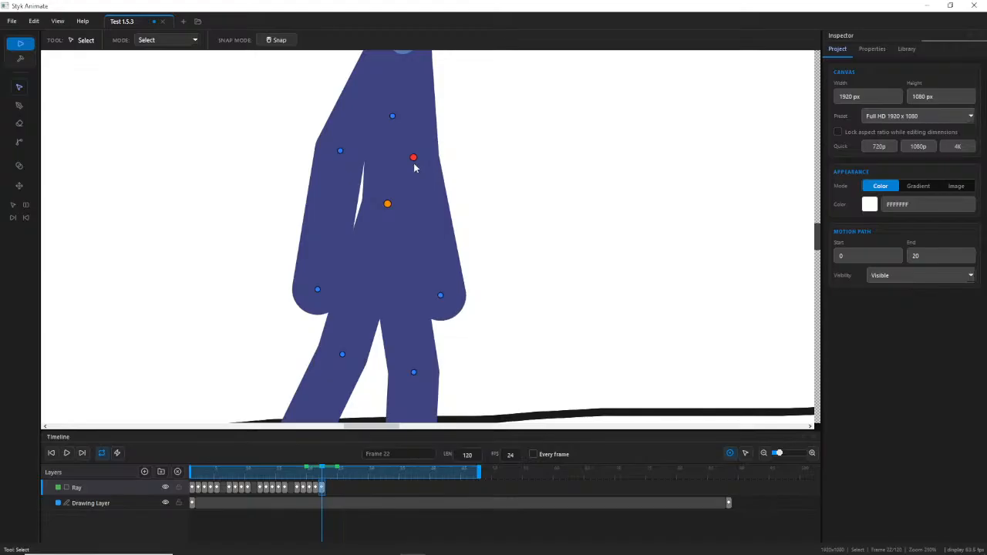
{"action": "left_click", "coordinate": [452, 170]}
{"action": "scroll", "coordinate": [452, 169], "scroll_direction": "down", "scroll_amount": 5}
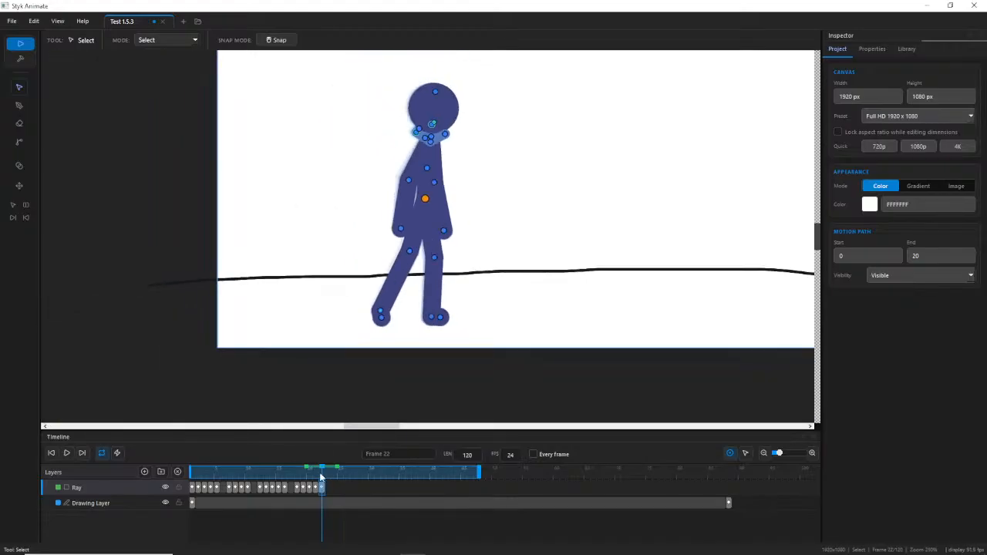
{"action": "mouse_move", "coordinate": [321, 477]}
{"action": "left_mouse_down"}
{"action": "mouse_move", "coordinate": [293, 470]}
{"action": "mouse_move", "coordinate": [322, 469]}
{"action": "left_mouse_up"}
{"action": "scroll", "coordinate": [457, 168], "scroll_direction": "up", "scroll_amount": 1}
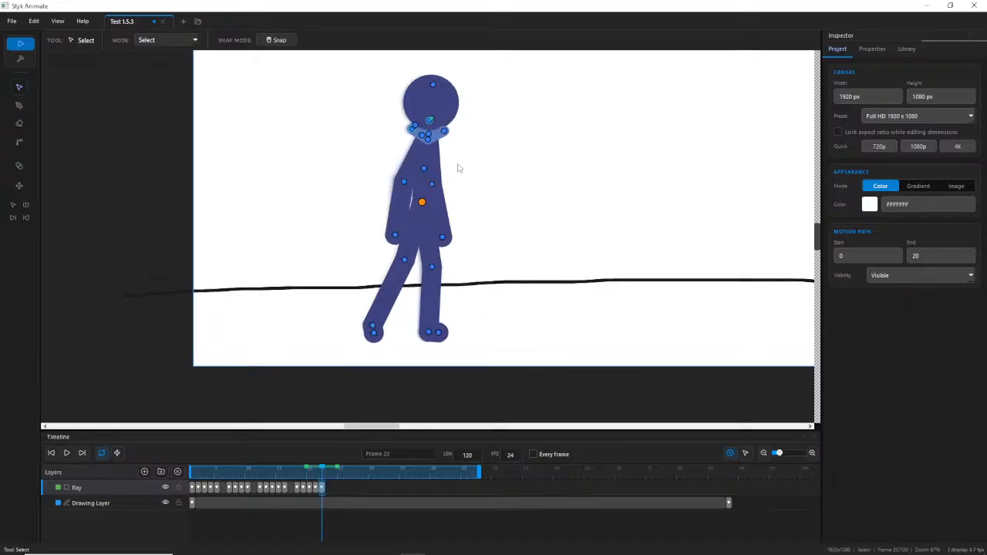
Nudge the front leg's knee slightly back on frame 22 and check the front toe's motion path.
{"action": "scroll", "coordinate": [457, 168], "scroll_direction": "up", "scroll_amount": 5}
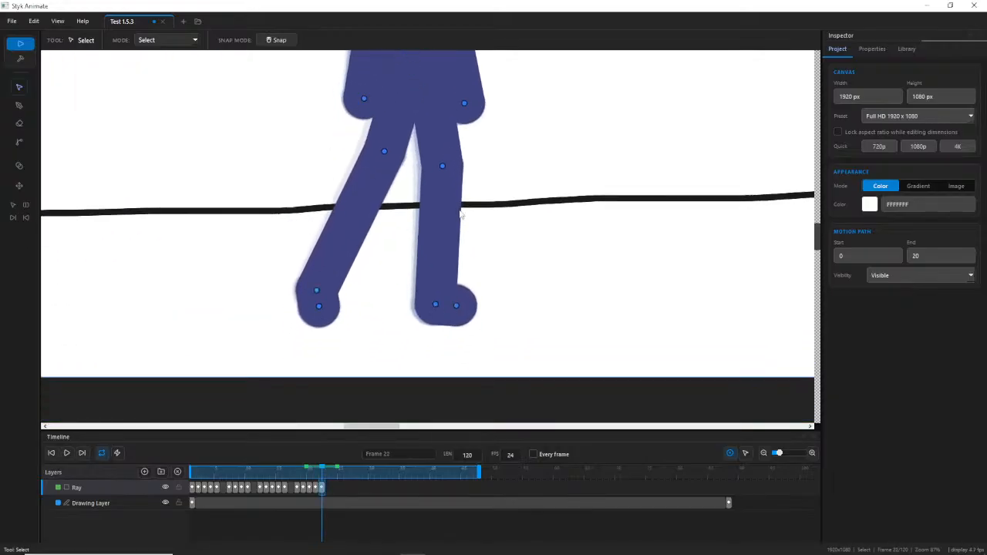
{"action": "left_click", "coordinate": [440, 165]}
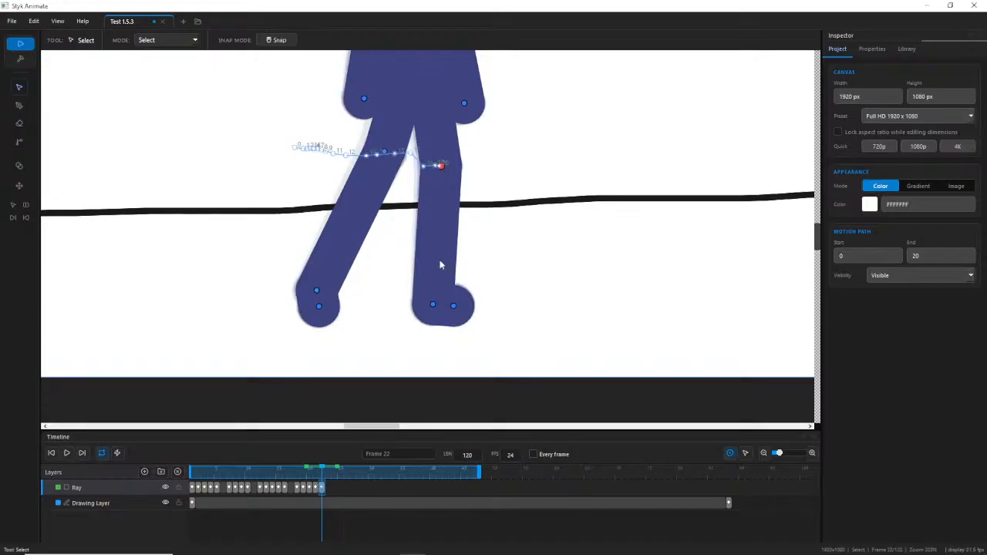
{"action": "mouse_move", "coordinate": [324, 478]}
{"action": "left_mouse_down"}
{"action": "mouse_move", "coordinate": [309, 477]}
{"action": "mouse_move", "coordinate": [322, 476]}
{"action": "left_mouse_up"}
{"action": "left_click", "coordinate": [454, 307]}
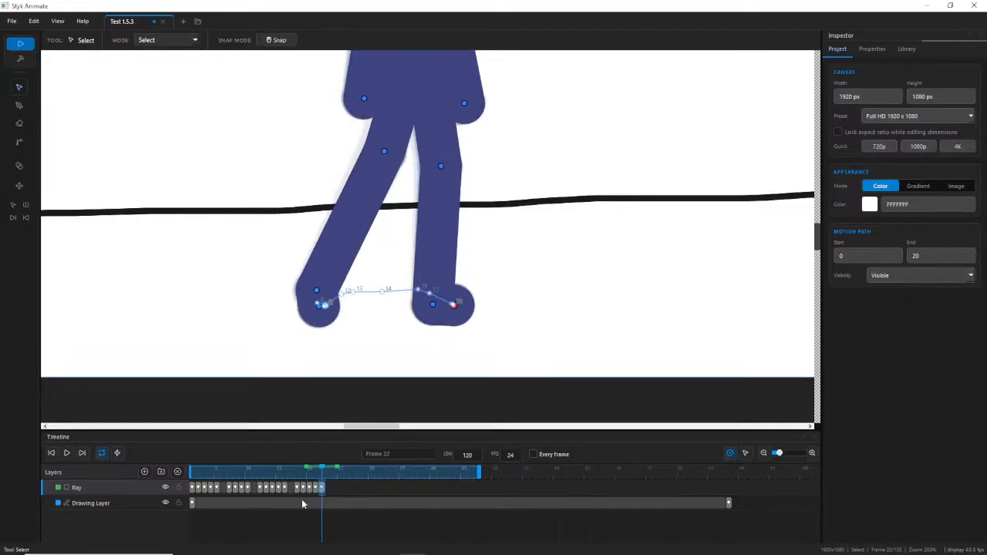
{"action": "mouse_move", "coordinate": [322, 472]}
{"action": "left_mouse_down"}
{"action": "mouse_move", "coordinate": [304, 472]}
{"action": "mouse_move", "coordinate": [321, 469]}
{"action": "left_mouse_up"}
Shift the head joint slightly back on frame 22 and check its motion against the preceding frame.
{"action": "scroll", "coordinate": [570, 146], "scroll_direction": "up", "scroll_amount": 5}
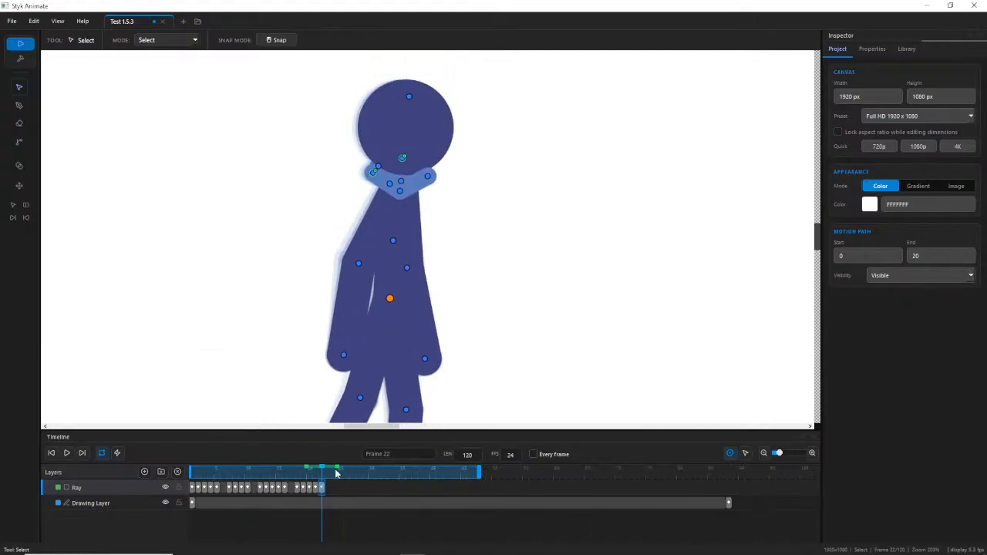
{"action": "left_click_drag", "start_coordinate": [408, 98], "coordinate": [392, 92]}
{"action": "mouse_move", "coordinate": [322, 469]}
{"action": "left_mouse_down"}
{"action": "mouse_move", "coordinate": [228, 469]}
{"action": "mouse_move", "coordinate": [320, 463]}
{"action": "left_mouse_up"}
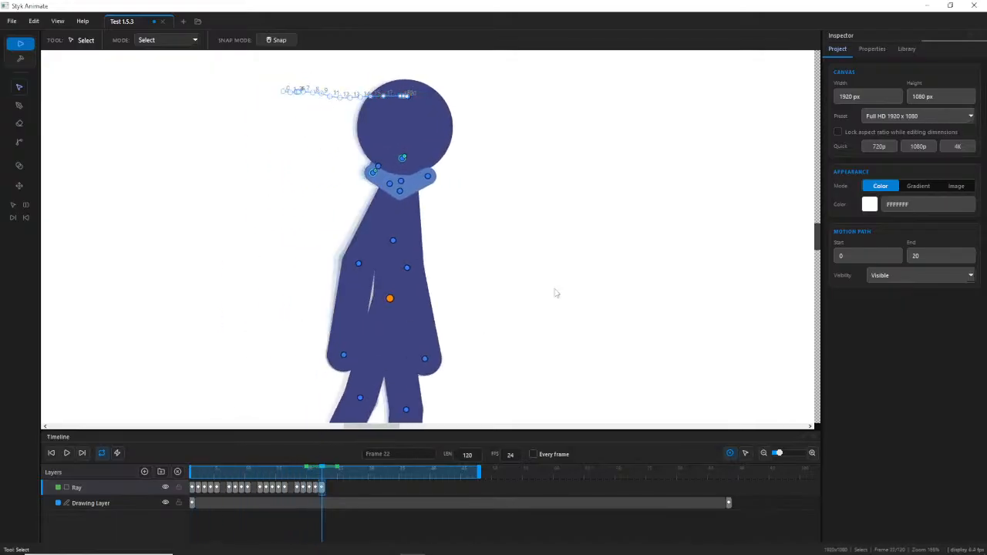
{"action": "left_click_drag", "start_coordinate": [555, 289], "coordinate": [516, 135]}
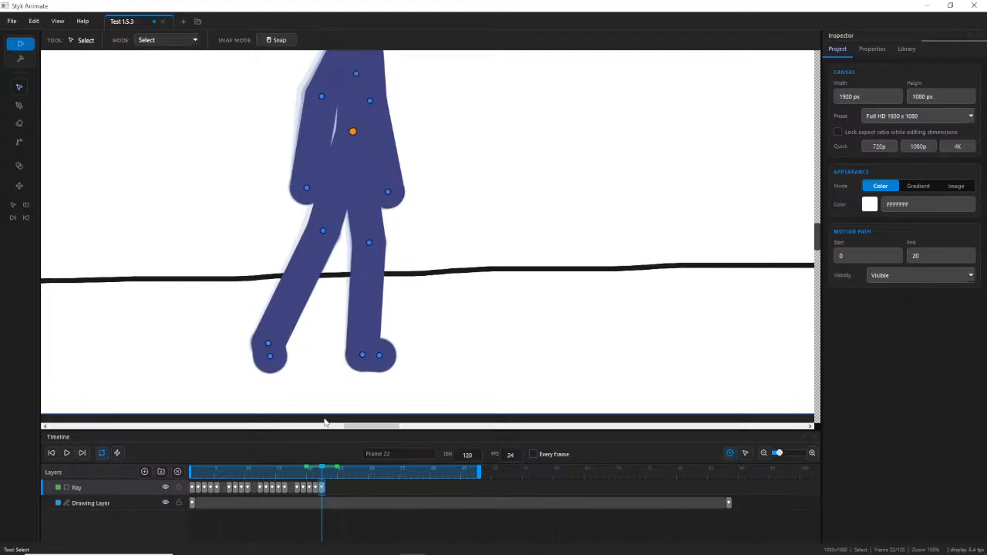
Add a pose on frame 24 with the body's root joint shifted slightly forward and down along its motion path, and compare it with frame 22.
{"action": "mouse_move", "coordinate": [321, 479]}
{"action": "left_mouse_down"}
{"action": "mouse_move", "coordinate": [303, 474]}
{"action": "mouse_move", "coordinate": [322, 479]}
{"action": "left_mouse_up"}
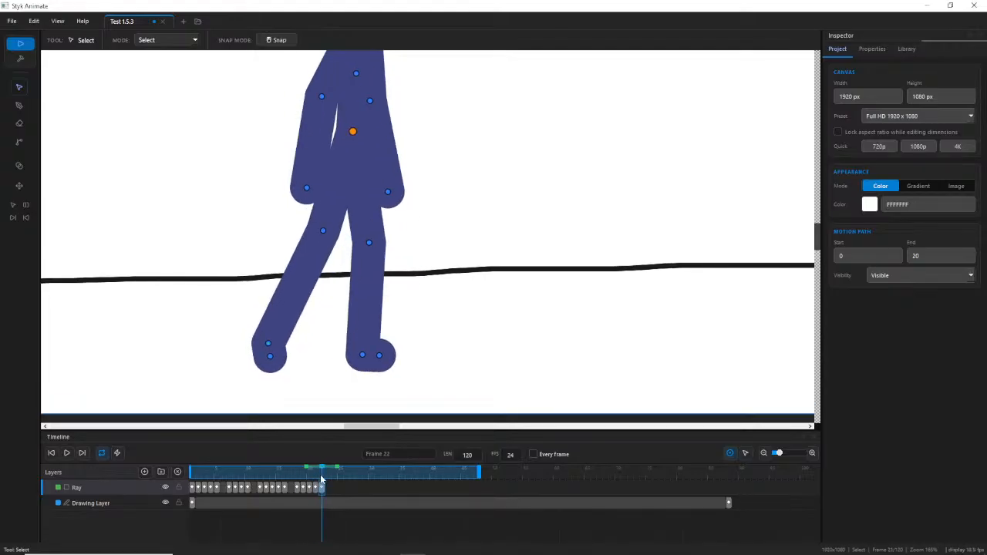
{"action": "left_click", "coordinate": [19, 186]}
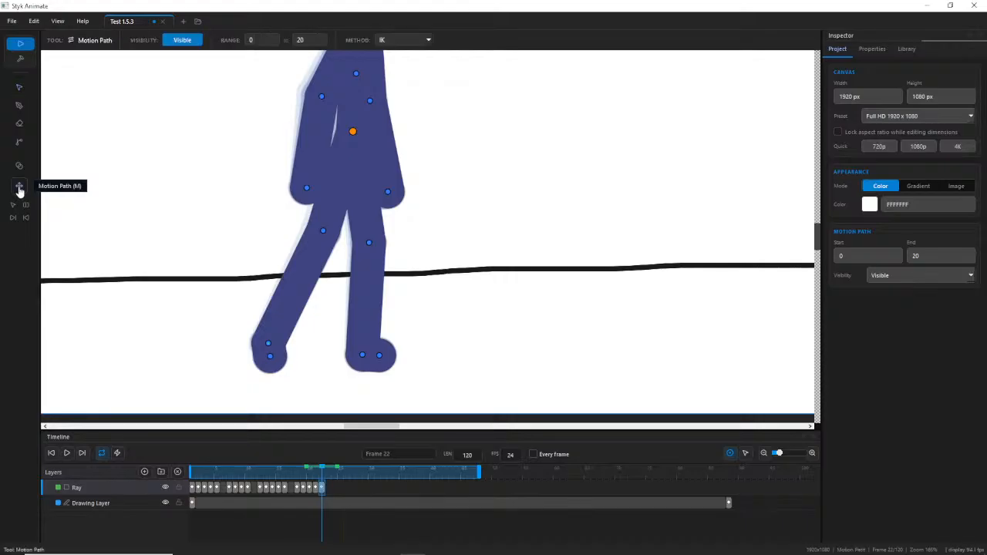
{"action": "left_click", "coordinate": [354, 131]}
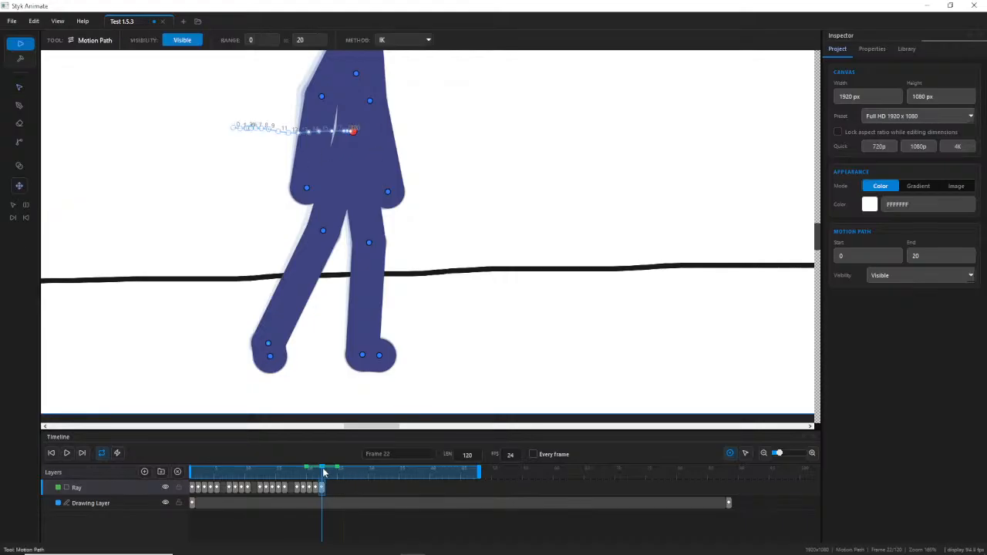
{"action": "left_click_drag", "start_coordinate": [324, 473], "coordinate": [333, 475]}
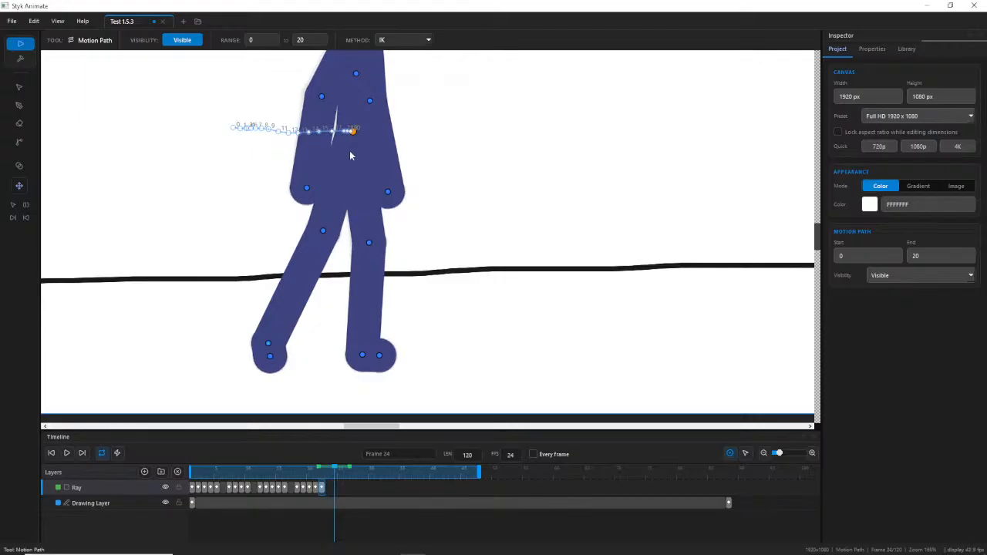
{"action": "scroll", "coordinate": [339, 122], "scroll_direction": "up", "scroll_amount": 5}
{"action": "left_click", "coordinate": [353, 131]}
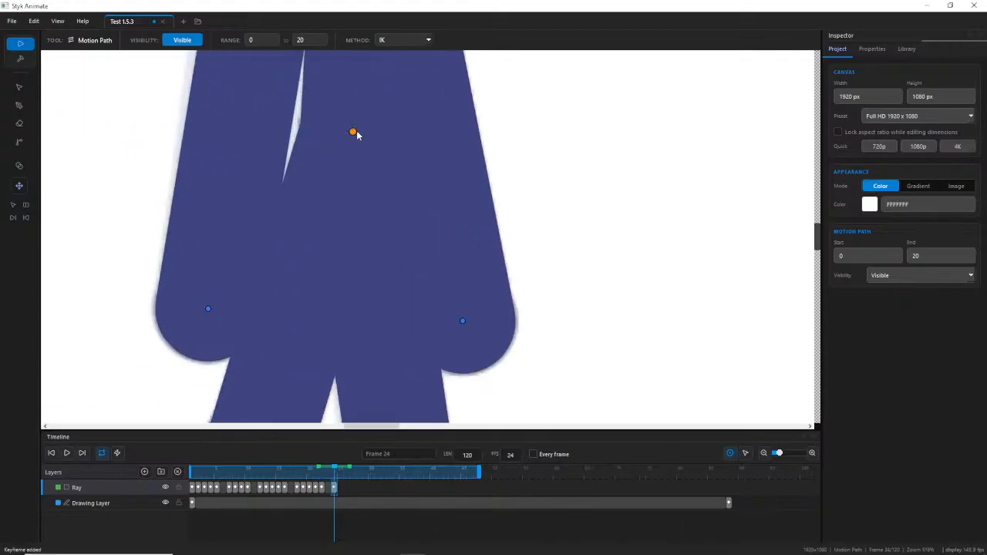
{"action": "scroll", "coordinate": [354, 135], "scroll_direction": "up", "scroll_amount": 3}
{"action": "left_click", "coordinate": [353, 134]}
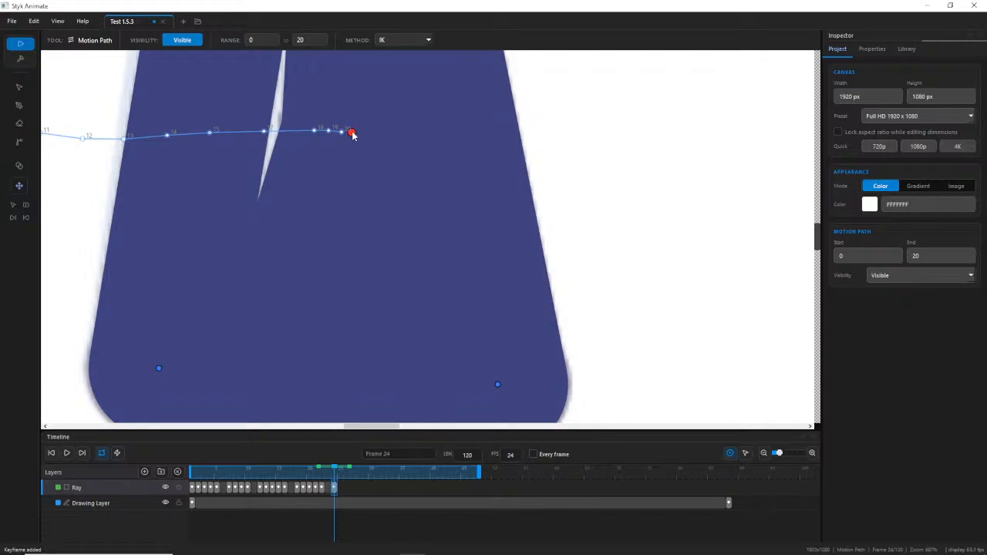
{"action": "left_click", "coordinate": [20, 86]}
{"action": "left_click_drag", "start_coordinate": [352, 133], "coordinate": [361, 141]}
{"action": "scroll", "coordinate": [345, 347], "scroll_direction": "down", "scroll_amount": 5}
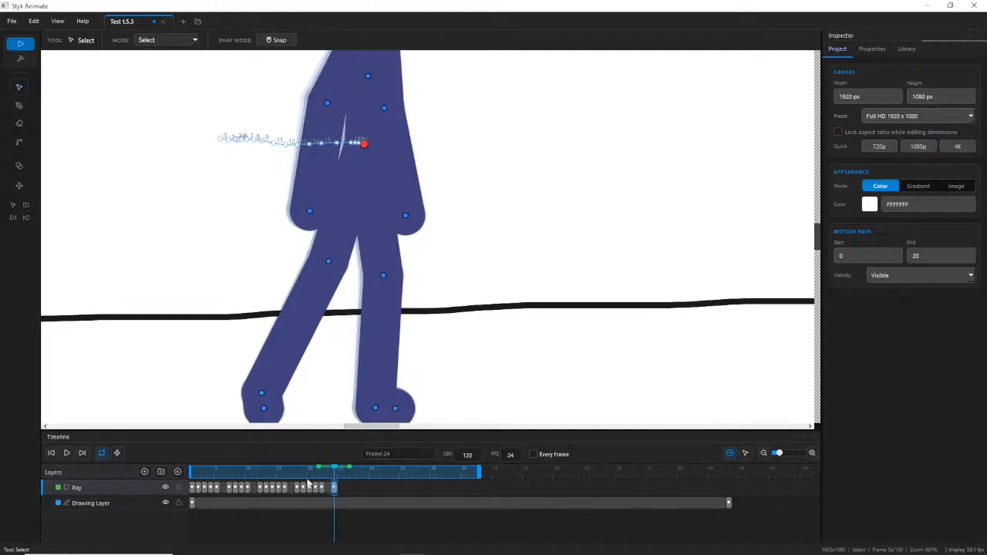
{"action": "mouse_move", "coordinate": [323, 477]}
{"action": "left_mouse_down"}
{"action": "mouse_move", "coordinate": [269, 476]}
{"action": "mouse_move", "coordinate": [334, 479]}
{"action": "left_mouse_up"}
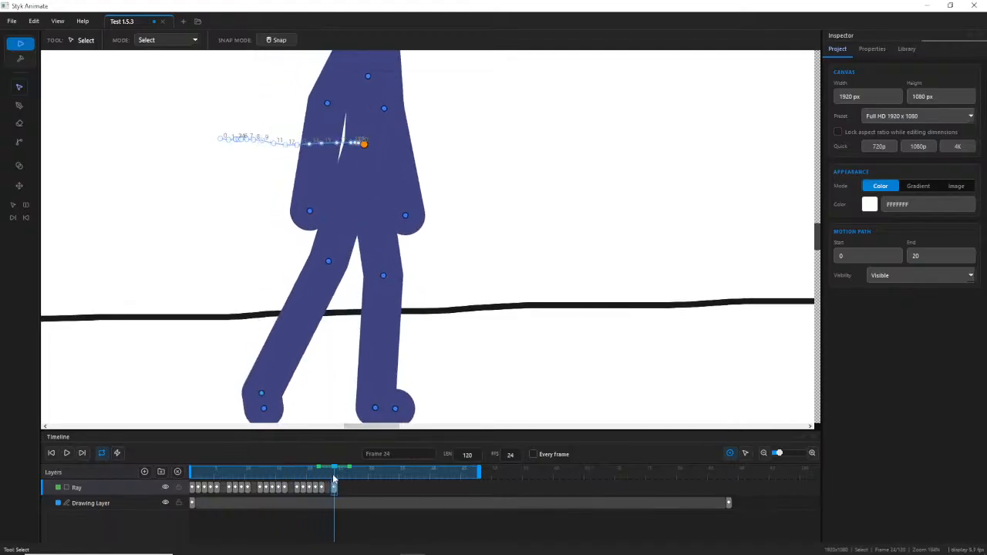
Fine-adjust the front leg's knee and ankle joints on frame 24 using their motion paths and the preceding keyframe.
{"action": "scroll", "coordinate": [407, 213], "scroll_direction": "down", "scroll_amount": 3}
{"action": "scroll", "coordinate": [407, 177], "scroll_direction": "up", "scroll_amount": 3, "text": "ctrl"}
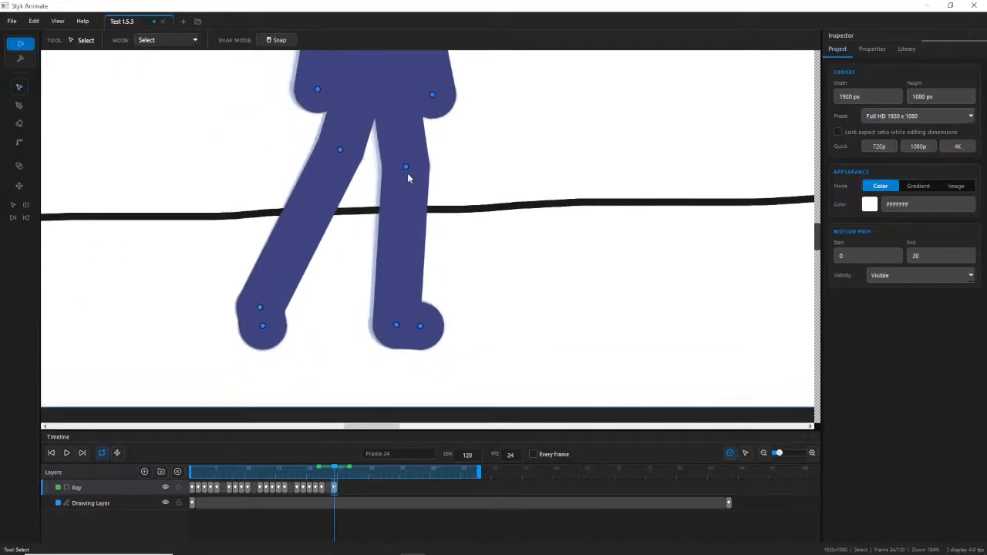
{"action": "left_click_drag", "start_coordinate": [403, 162], "coordinate": [404, 165]}
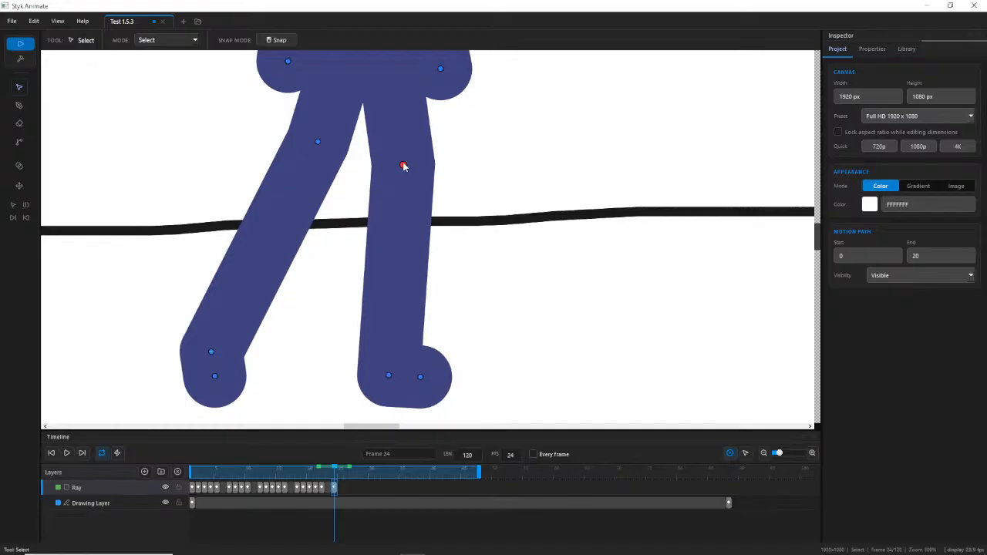
{"action": "left_click", "coordinate": [404, 166]}
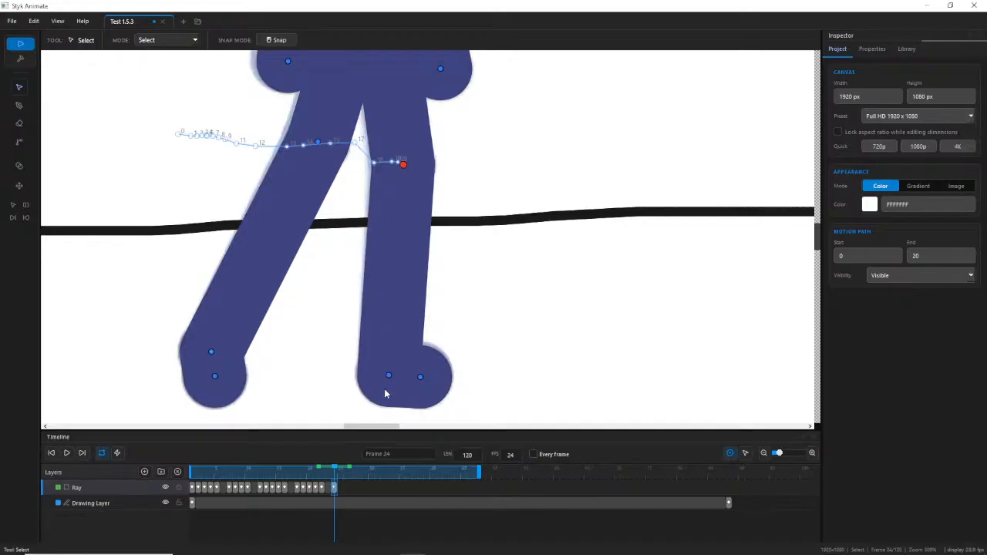
{"action": "left_click", "coordinate": [390, 377]}
{"action": "left_click_drag", "start_coordinate": [389, 377], "coordinate": [390, 377]}
{"action": "mouse_move", "coordinate": [324, 476]}
{"action": "left_mouse_down"}
{"action": "mouse_move", "coordinate": [311, 476]}
{"action": "mouse_move", "coordinate": [333, 475]}
{"action": "left_mouse_up"}
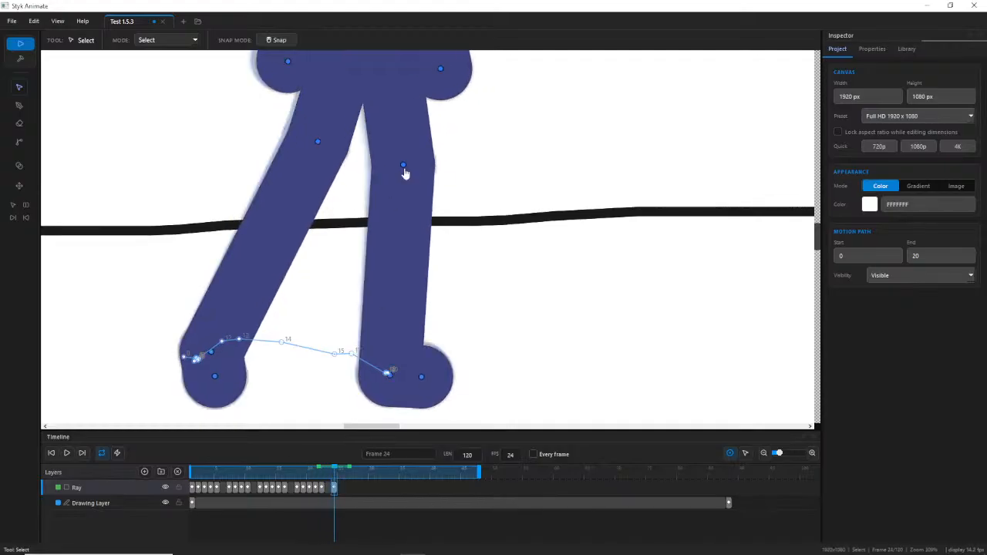
Nudge the front knee slightly further forward on frame 24 and realign the ankle with its planted position.
{"action": "left_click_drag", "start_coordinate": [404, 169], "coordinate": [408, 163]}
{"action": "left_click_drag", "start_coordinate": [395, 376], "coordinate": [391, 377]}
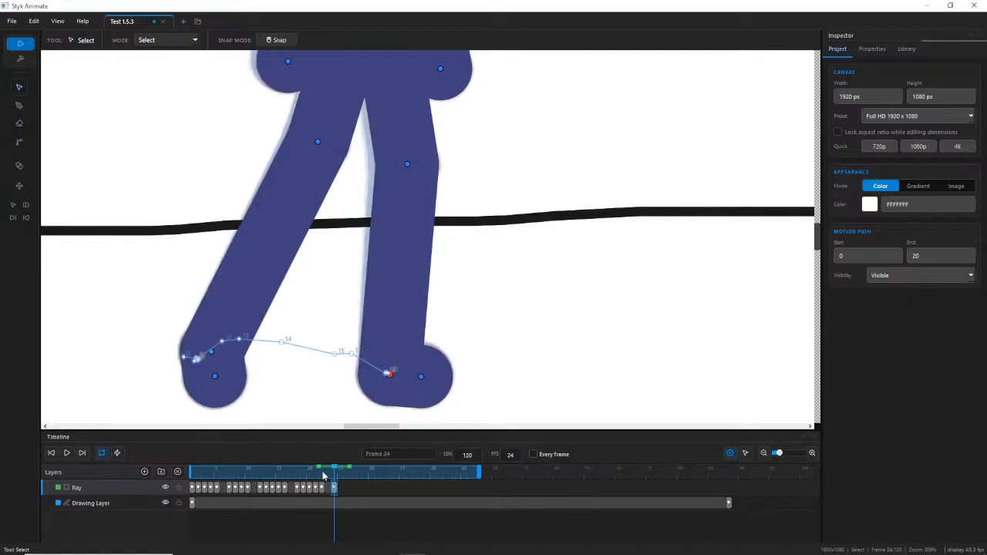
Move the back knee slightly forward on frame 22, pull the back ankle into line with its path, and scrub to frame 24.
{"action": "mouse_move", "coordinate": [324, 475]}
{"action": "left_mouse_down"}
{"action": "mouse_move", "coordinate": [315, 477]}
{"action": "mouse_move", "coordinate": [335, 479]}
{"action": "mouse_move", "coordinate": [303, 478]}
{"action": "mouse_move", "coordinate": [331, 478]}
{"action": "mouse_move", "coordinate": [310, 478]}
{"action": "mouse_move", "coordinate": [322, 479]}
{"action": "left_mouse_up"}
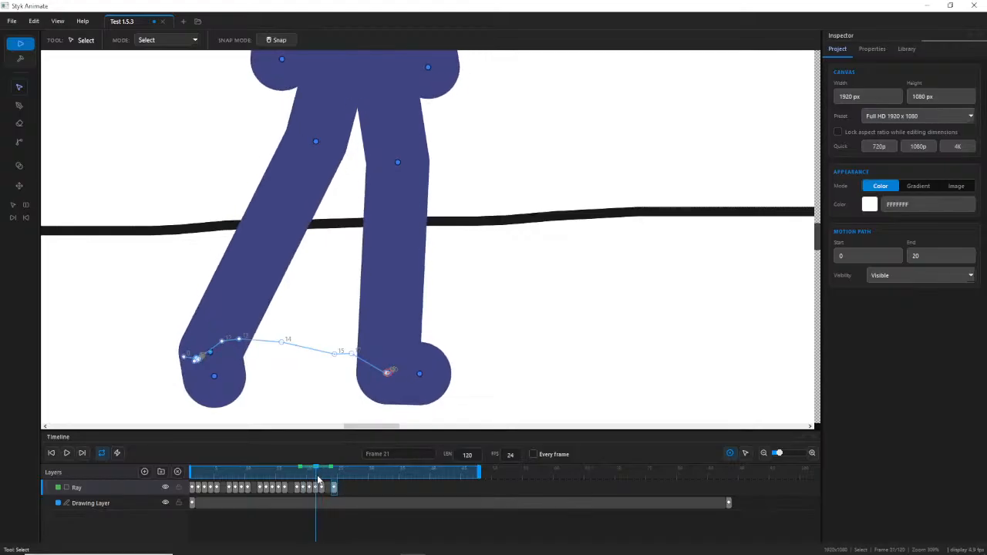
{"action": "left_click", "coordinate": [313, 141]}
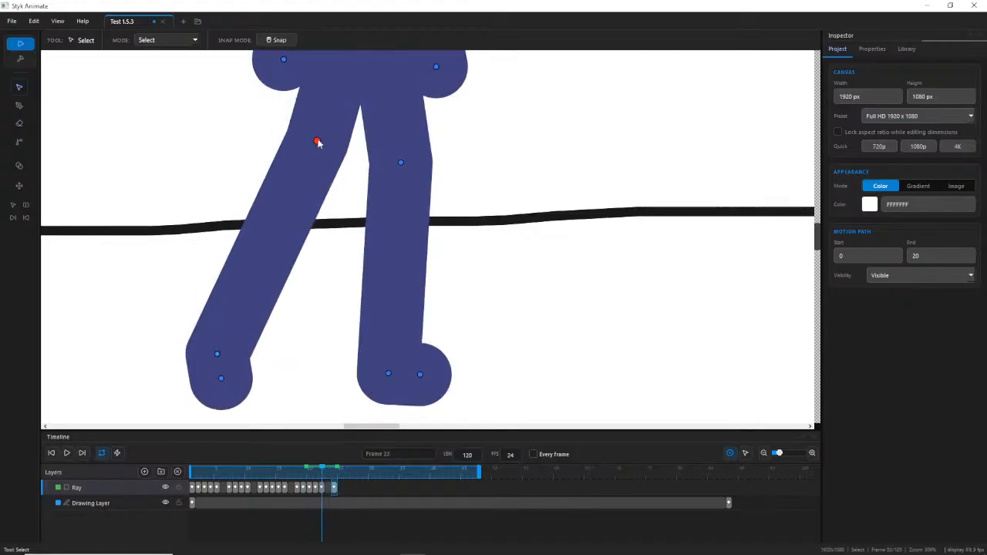
{"action": "left_click_drag", "start_coordinate": [221, 357], "coordinate": [212, 353]}
{"action": "left_click_drag", "start_coordinate": [320, 478], "coordinate": [334, 481]}
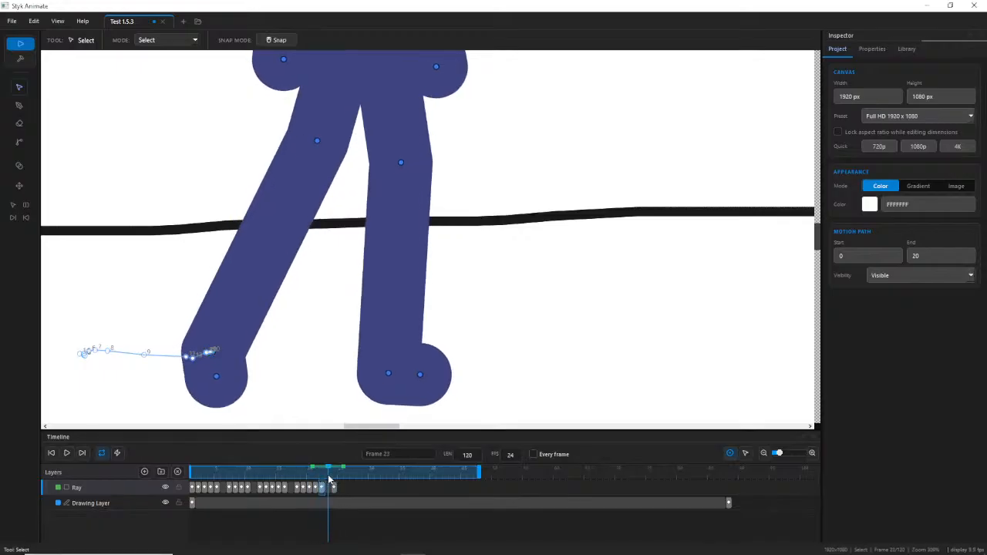
Nudge the back knee slightly forward on frame 24, realign the back ankle, and compare with the preceding frames.
{"action": "left_click_drag", "start_coordinate": [318, 142], "coordinate": [319, 142]}
{"action": "left_click_drag", "start_coordinate": [212, 352], "coordinate": [214, 352]}
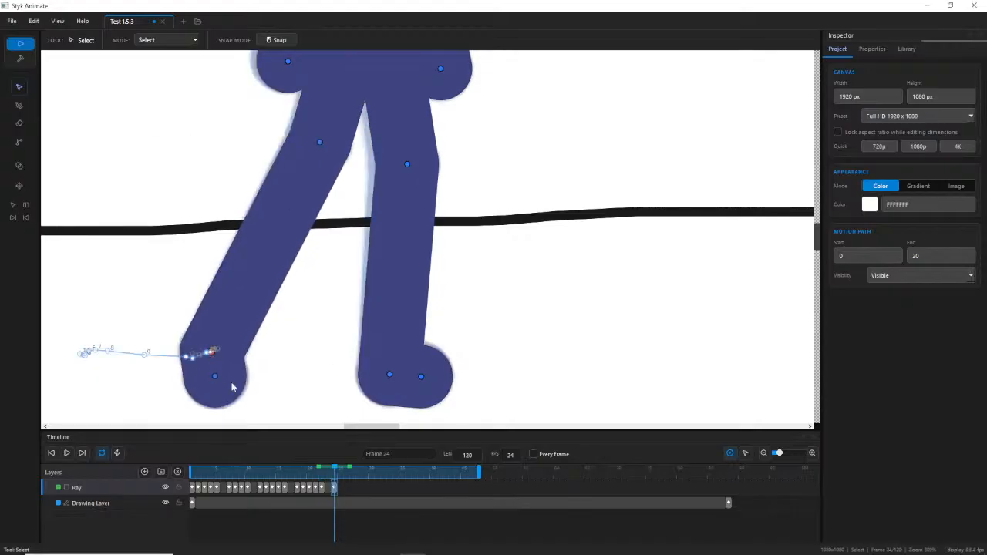
{"action": "left_click_drag", "start_coordinate": [316, 465], "coordinate": [333, 476]}
Bend the back leg on frame 24 by moving its knee further forward and resetting the ankle and toe joints in place.
{"action": "left_click", "coordinate": [322, 144]}
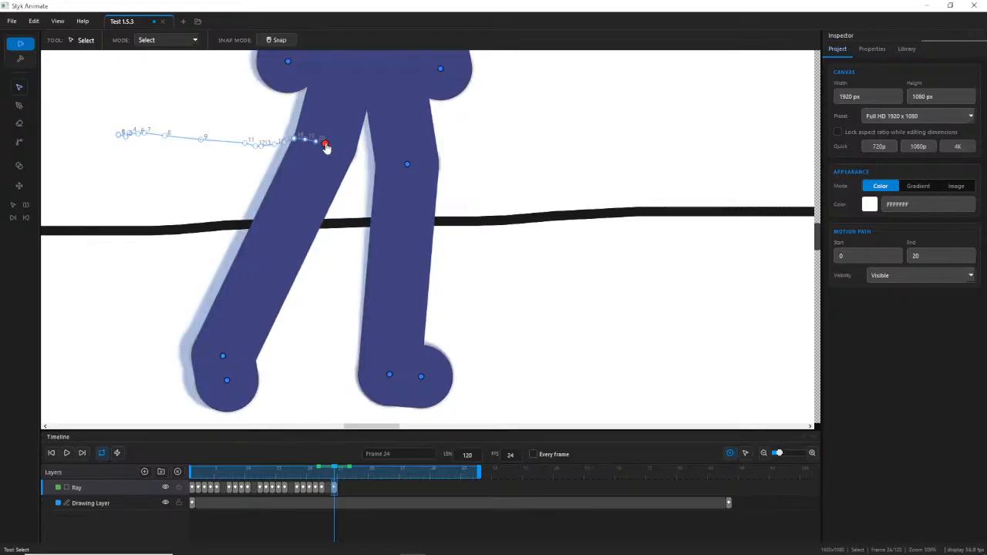
{"action": "left_click", "coordinate": [217, 377]}
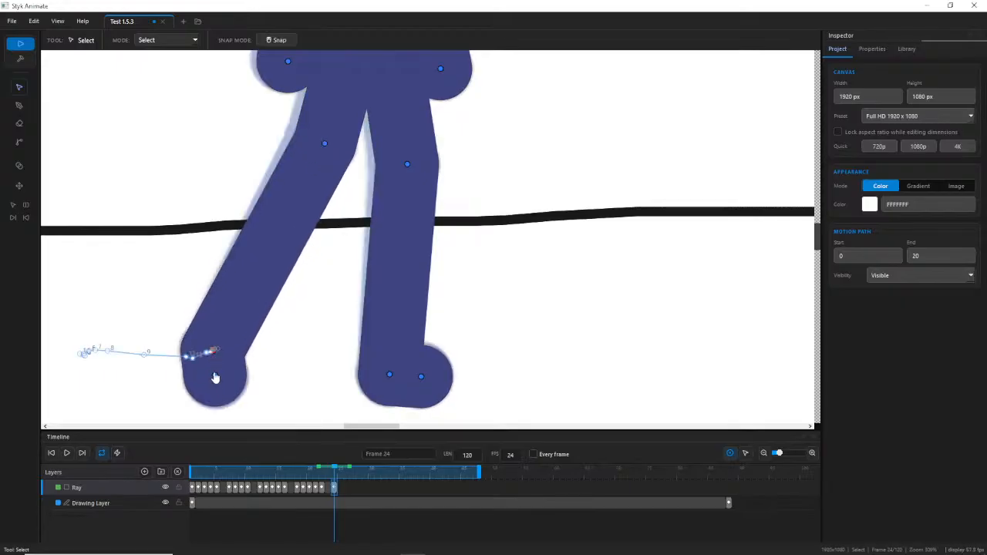
{"action": "left_click", "coordinate": [323, 144]}
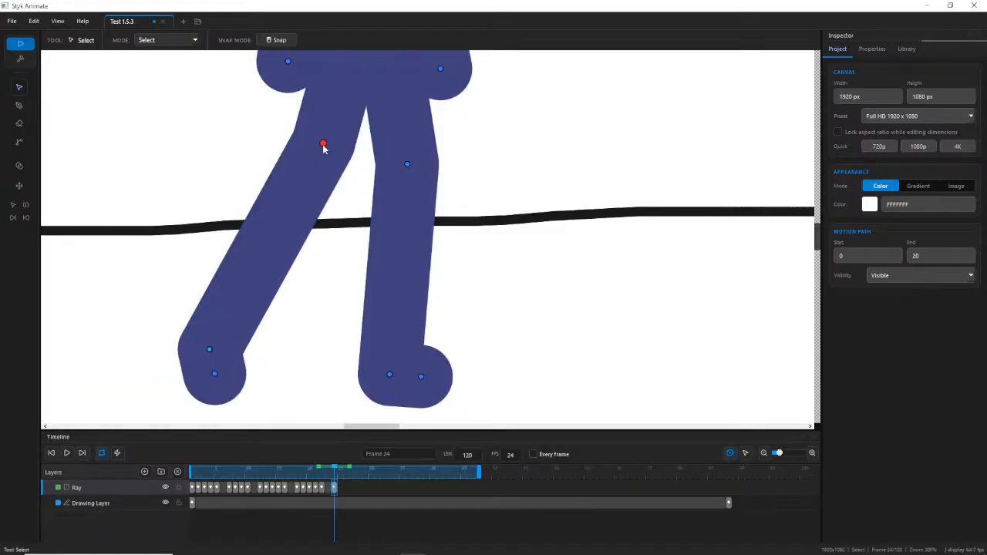
{"action": "left_click", "coordinate": [211, 352]}
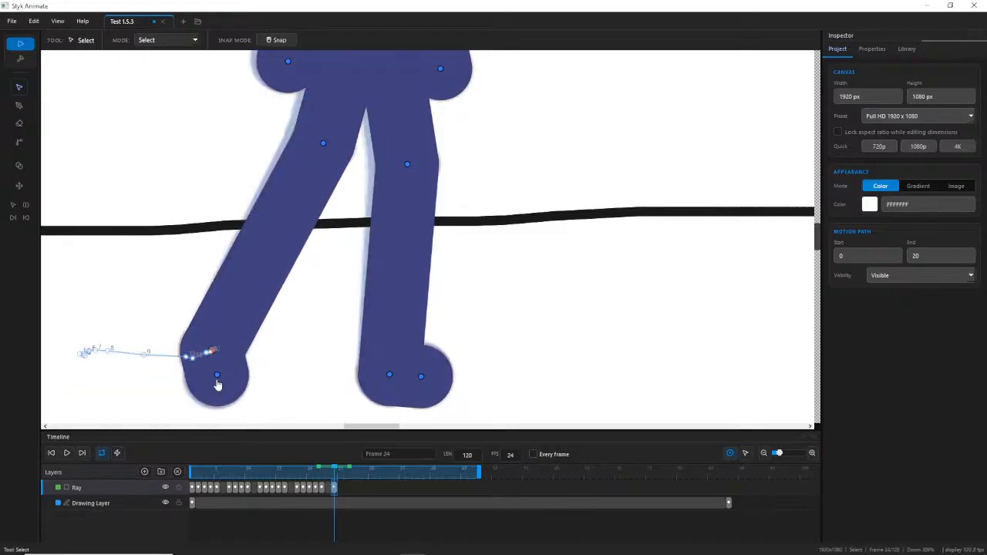
{"action": "left_click", "coordinate": [216, 377]}
{"action": "left_click", "coordinate": [323, 247]}
Compare the pose on frames 20 to 24 and move the back arm's hand joint slightly forward on frame 24.
{"action": "scroll", "coordinate": [325, 246], "scroll_direction": "down", "scroll_amount": 3}
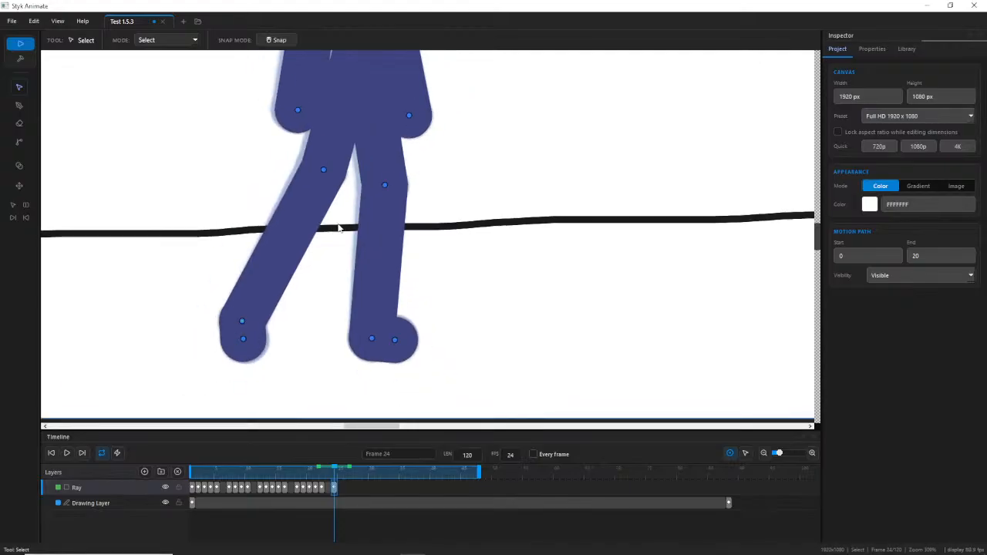
{"action": "left_click_drag", "start_coordinate": [340, 227], "coordinate": [309, 311]}
{"action": "mouse_move", "coordinate": [326, 476]}
{"action": "left_mouse_down"}
{"action": "mouse_move", "coordinate": [275, 475]}
{"action": "mouse_move", "coordinate": [335, 475]}
{"action": "mouse_move", "coordinate": [311, 476]}
{"action": "left_mouse_up"}
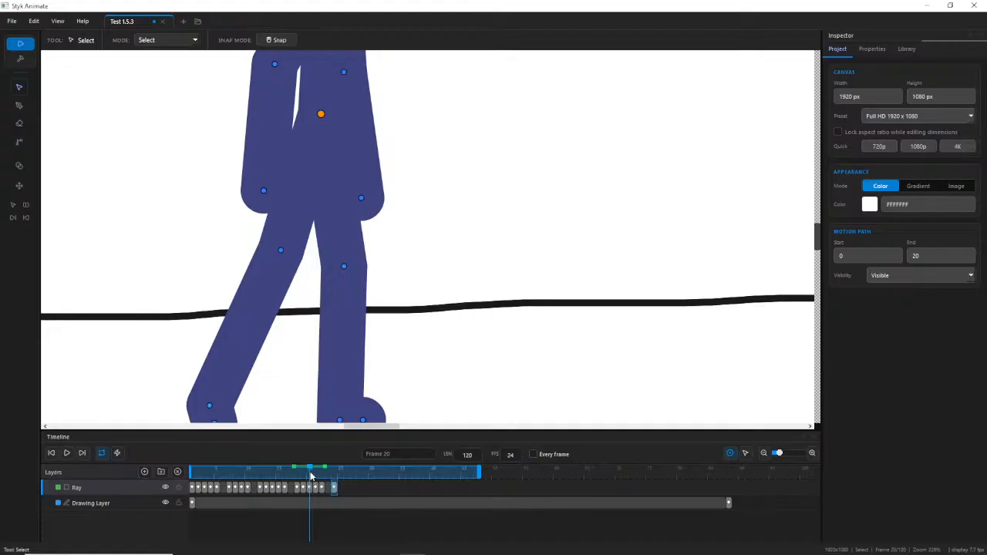
{"action": "left_click_drag", "start_coordinate": [311, 477], "coordinate": [333, 472]}
{"action": "scroll", "coordinate": [301, 222], "scroll_direction": "up", "scroll_amount": 5}
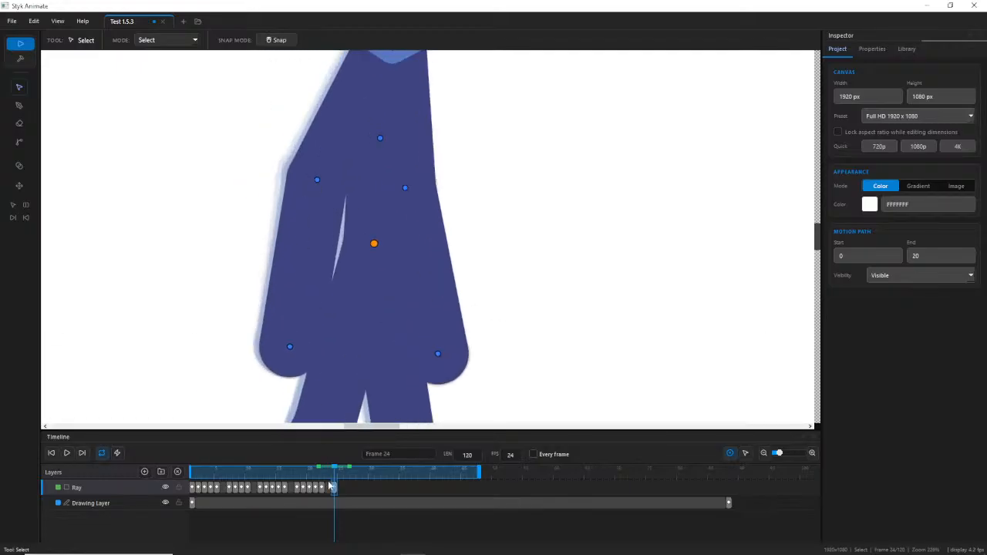
{"action": "mouse_move", "coordinate": [332, 476]}
{"action": "left_mouse_down"}
{"action": "mouse_move", "coordinate": [314, 477]}
{"action": "mouse_move", "coordinate": [334, 474]}
{"action": "left_mouse_up"}
{"action": "left_click", "coordinate": [316, 181]}
{"action": "left_click", "coordinate": [289, 347]}
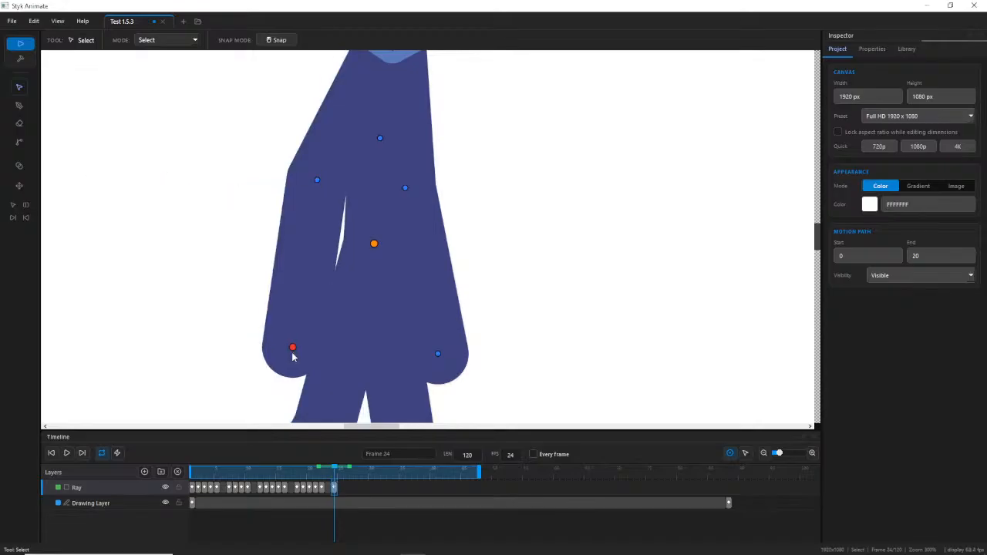
{"action": "mouse_move", "coordinate": [327, 474]}
{"action": "left_mouse_down"}
{"action": "mouse_move", "coordinate": [311, 474]}
{"action": "mouse_move", "coordinate": [333, 476]}
{"action": "left_mouse_up"}
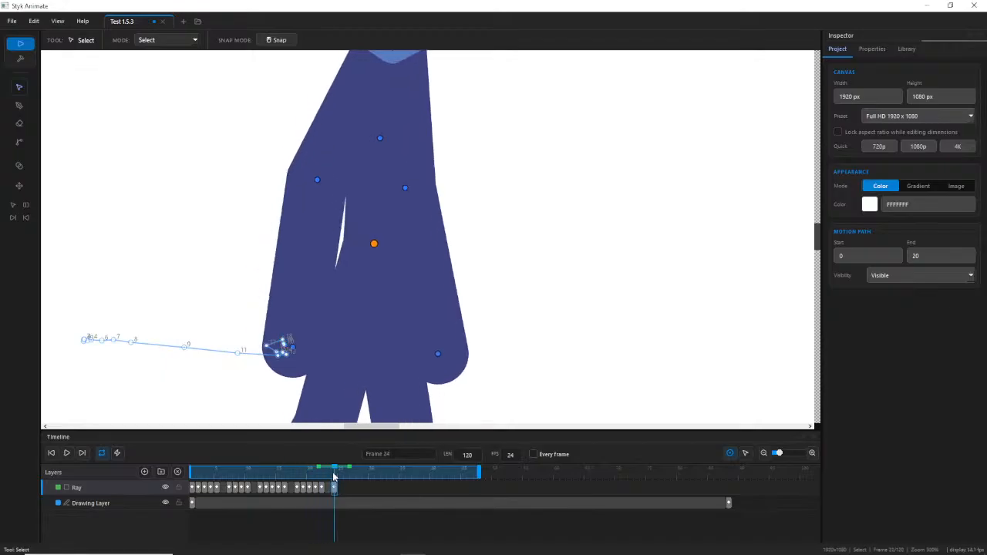
Shift the front arm's elbow and hand joints slightly back on frame 24 and compare the whole pose with frame 22.
{"action": "left_click", "coordinate": [406, 187]}
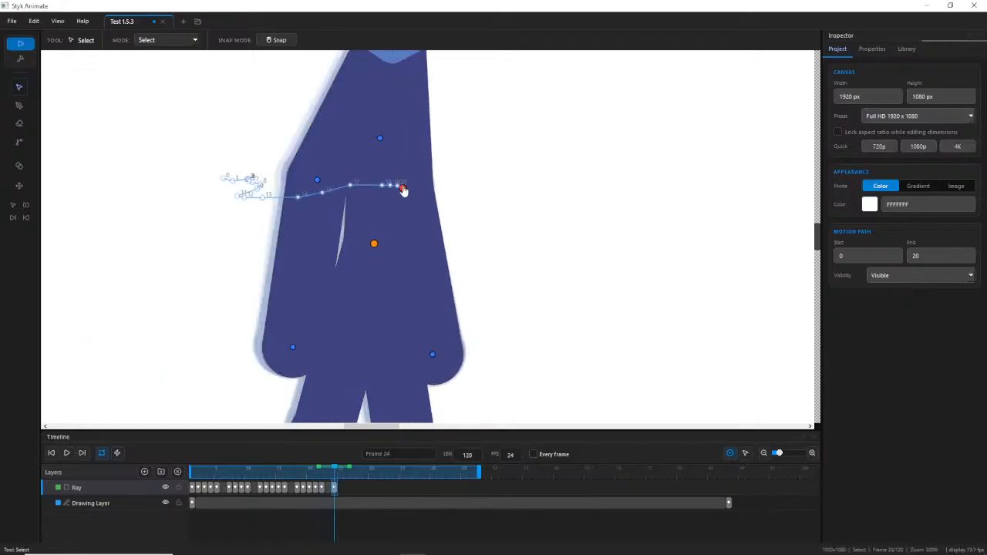
{"action": "left_click", "coordinate": [432, 356]}
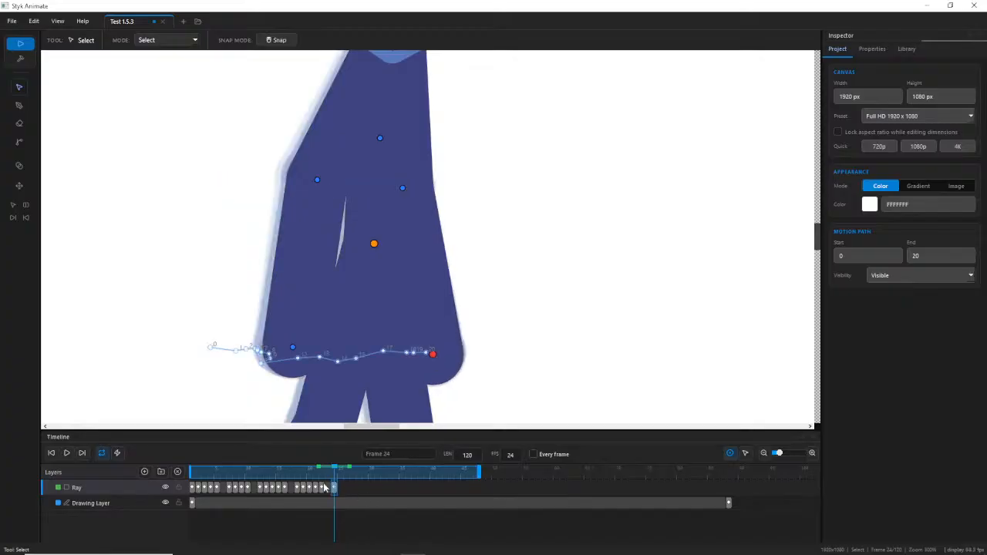
{"action": "mouse_move", "coordinate": [330, 472]}
{"action": "left_mouse_down"}
{"action": "mouse_move", "coordinate": [248, 474]}
{"action": "mouse_move", "coordinate": [335, 471]}
{"action": "left_mouse_up"}
{"action": "scroll", "coordinate": [453, 332], "scroll_direction": "down", "scroll_amount": 6}
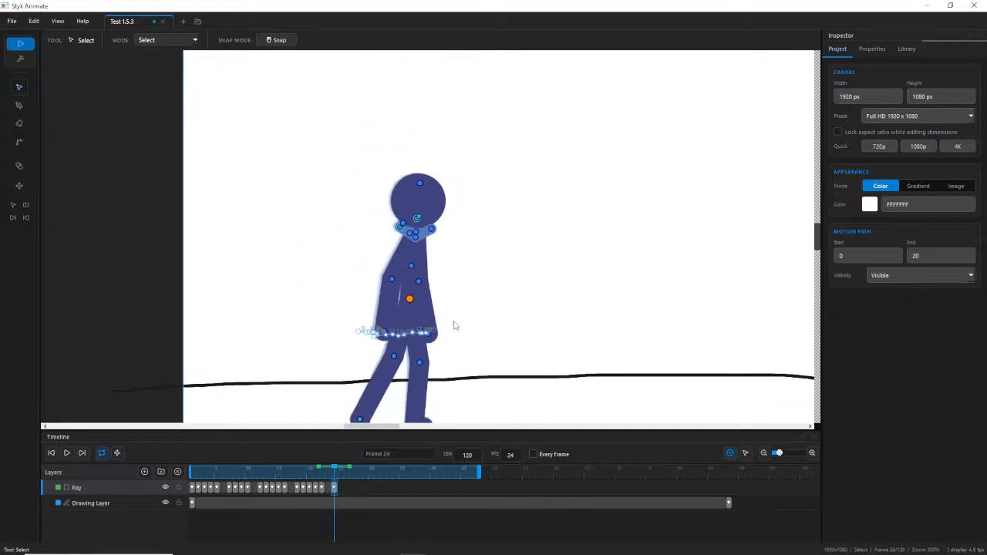
{"action": "scroll", "coordinate": [453, 325], "scroll_direction": "up", "scroll_amount": 4}
{"action": "left_click", "coordinate": [322, 479]}
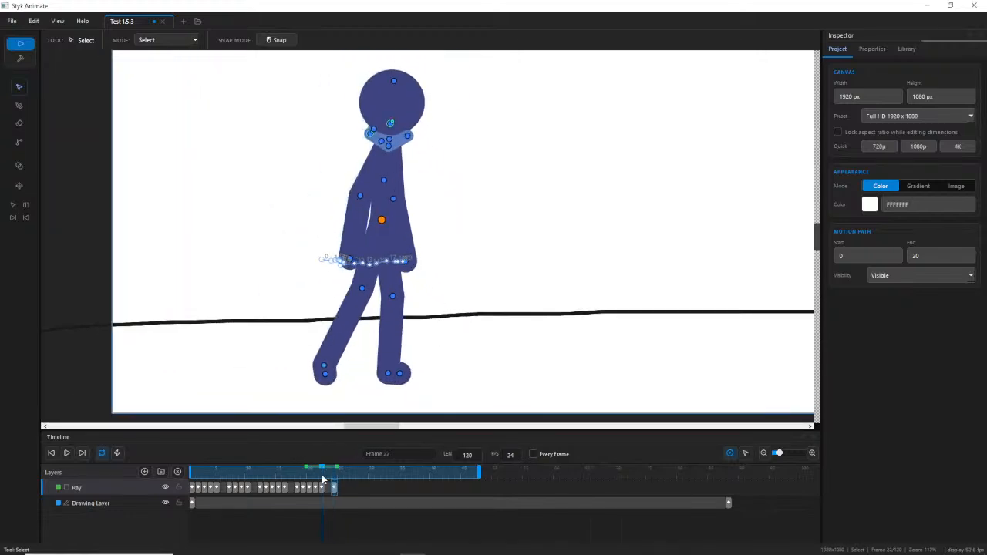
{"action": "mouse_move", "coordinate": [322, 479]}
{"action": "left_mouse_down"}
{"action": "mouse_move", "coordinate": [334, 480]}
{"action": "mouse_move", "coordinate": [310, 481]}
{"action": "mouse_move", "coordinate": [333, 484]}
{"action": "mouse_move", "coordinate": [303, 483]}
{"action": "mouse_move", "coordinate": [333, 483]}
{"action": "left_mouse_up"}
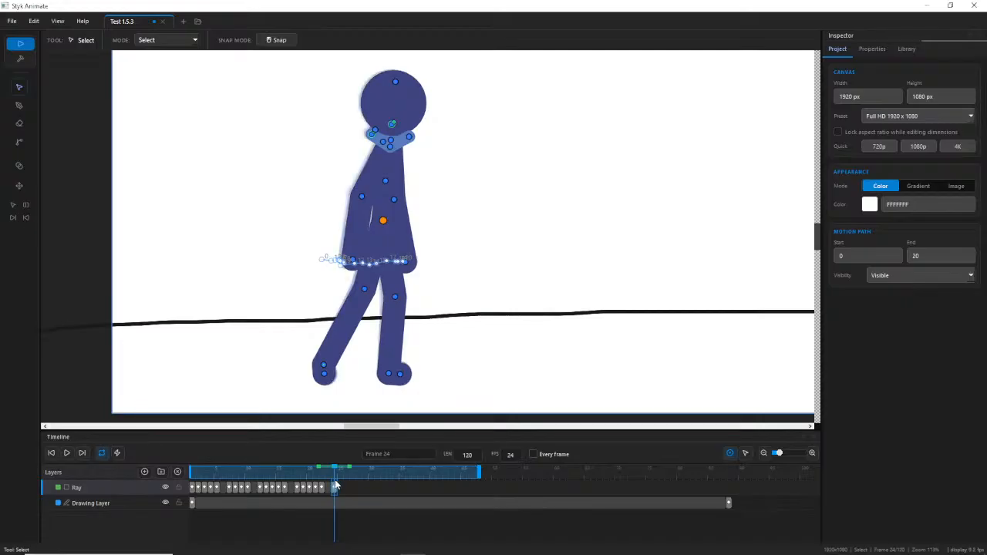
Nudge the front foot's ankle joint slightly on frame 24 against its motion path and undo the last move.
{"action": "scroll", "coordinate": [417, 339], "scroll_direction": "up", "scroll_amount": 3}
{"action": "scroll", "coordinate": [417, 352], "scroll_direction": "up", "scroll_amount": 1}
{"action": "left_click_drag", "start_coordinate": [417, 352], "coordinate": [443, 258]}
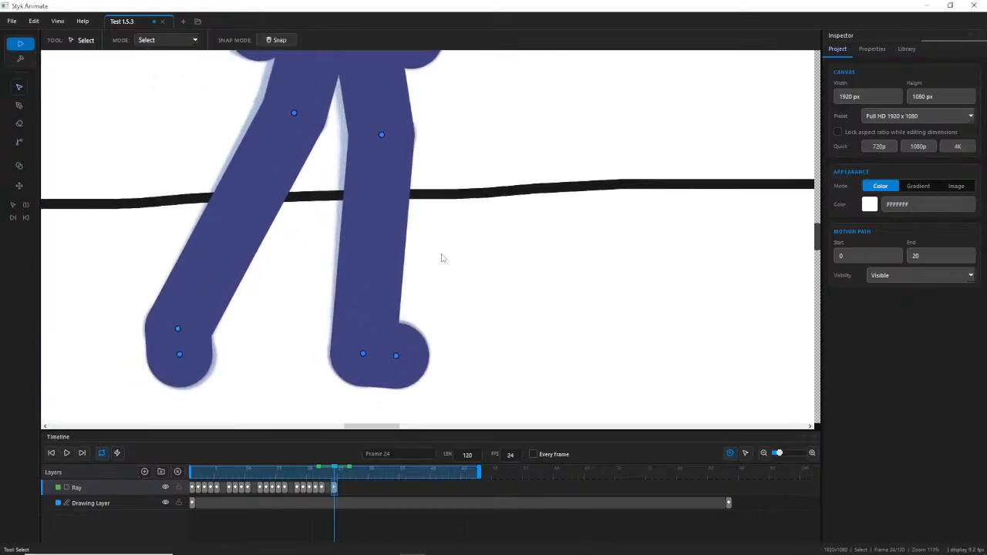
{"action": "left_click", "coordinate": [362, 354]}
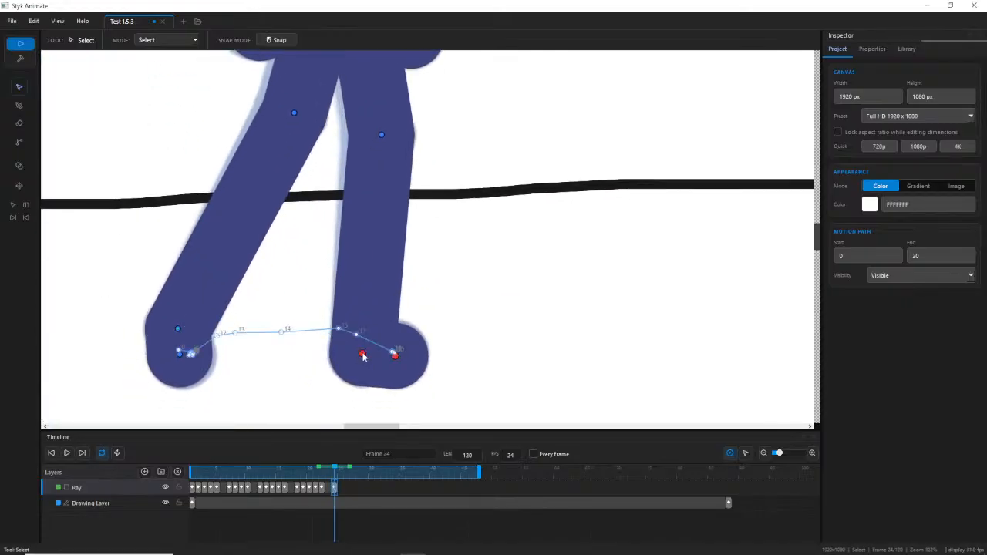
{"action": "scroll", "coordinate": [362, 354], "scroll_direction": "up", "scroll_amount": 3}
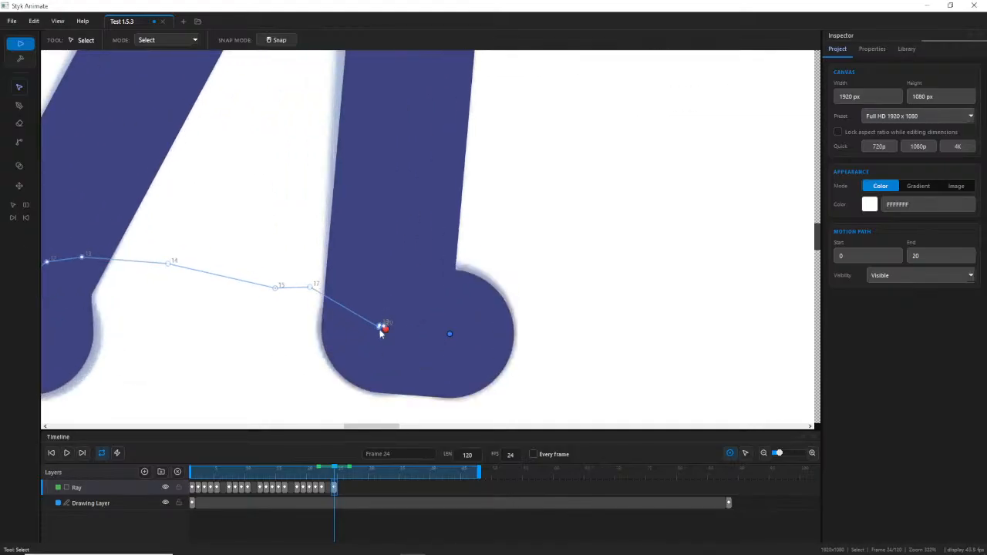
{"action": "left_click_drag", "start_coordinate": [386, 330], "coordinate": [387, 337]}
{"action": "key", "text": "ctrl+z"}
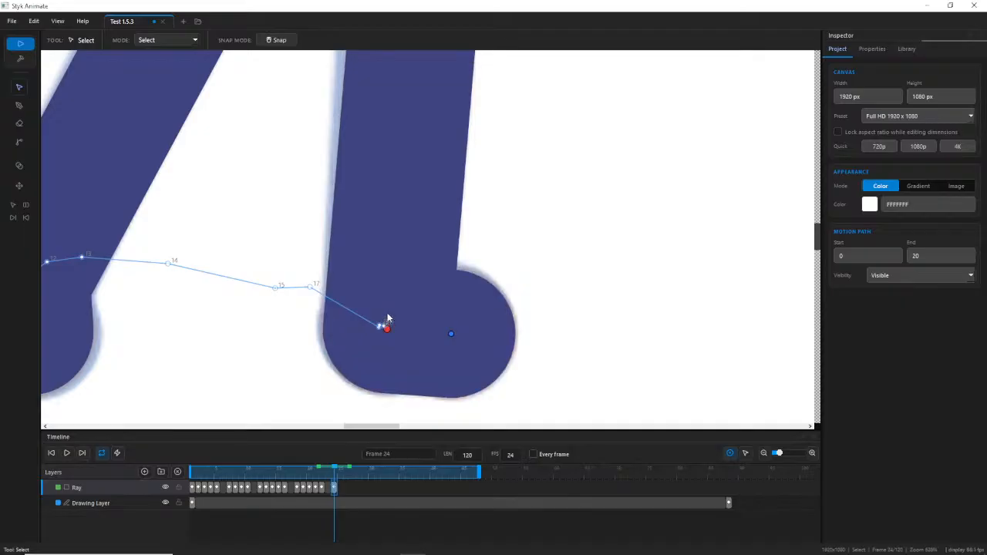
Try moving the front foot's ankle joint on frame 24 in Select and Stretch modes, undoing each attempt.
{"action": "left_click_drag", "start_coordinate": [387, 332], "coordinate": [501, 376]}
{"action": "key", "text": "ctrl+z"}
{"action": "key", "text": "ctrl+z"}
{"action": "left_click", "coordinate": [161, 40]}
{"action": "left_click", "coordinate": [164, 61]}
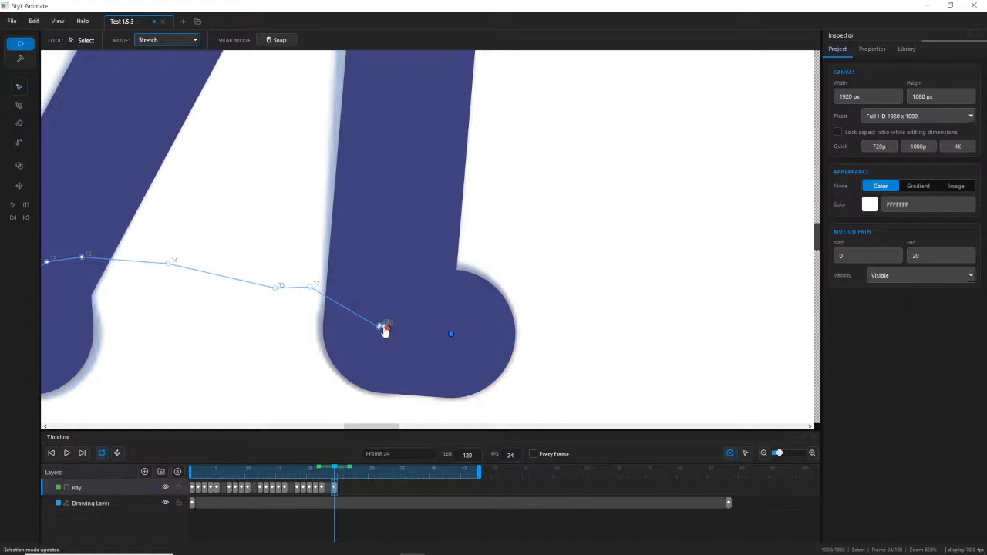
{"action": "left_click_drag", "start_coordinate": [385, 328], "coordinate": [395, 399]}
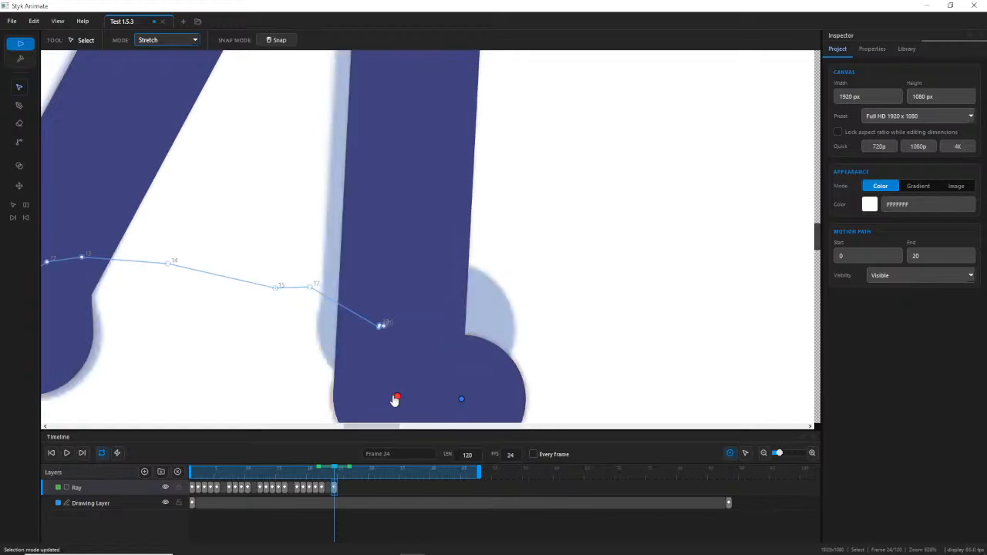
{"action": "key", "text": "ctrl+z"}
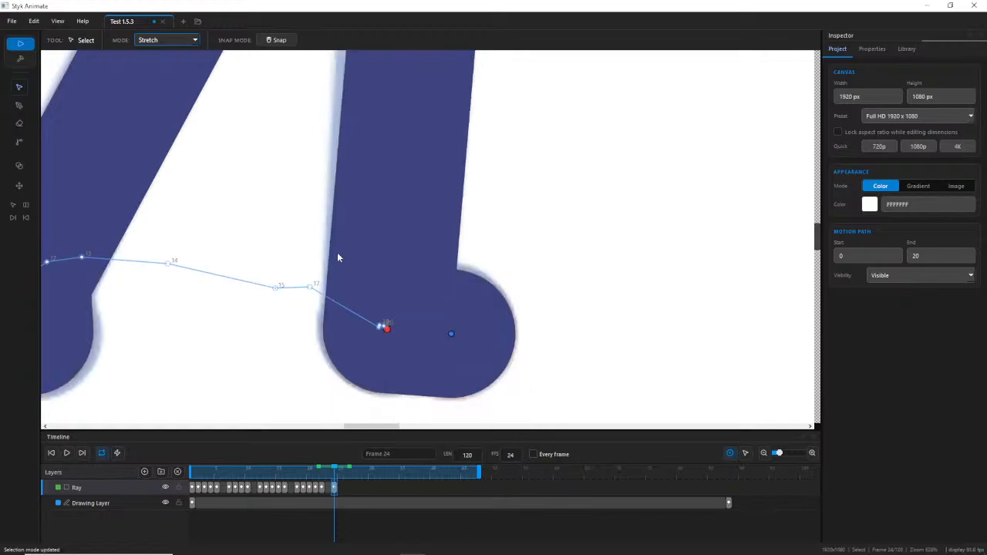
Try moving the front foot's ankle joint in Edit mode, undo the attempts and return to Select mode.
{"action": "left_click", "coordinate": [166, 41]}
{"action": "left_click", "coordinate": [176, 51]}
{"action": "left_click", "coordinate": [166, 40]}
{"action": "left_click", "coordinate": [158, 62]}
{"action": "left_click_drag", "start_coordinate": [387, 330], "coordinate": [358, 414]}
{"action": "key", "text": "ctrl+z"}
{"action": "scroll", "coordinate": [415, 304], "scroll_direction": "down", "scroll_amount": 5}
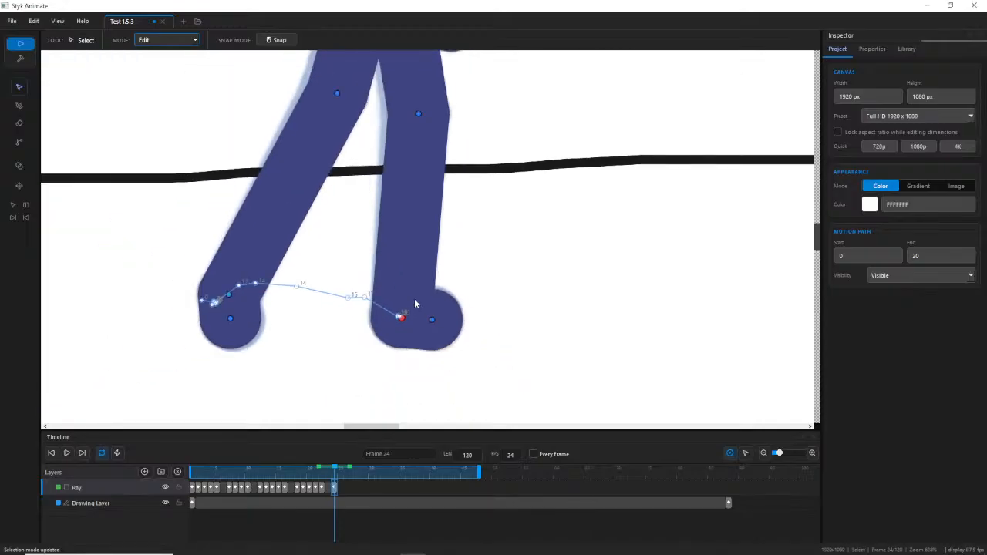
{"action": "scroll", "coordinate": [415, 304], "scroll_direction": "down", "scroll_amount": 3}
{"action": "left_click_drag", "start_coordinate": [408, 313], "coordinate": [514, 290]}
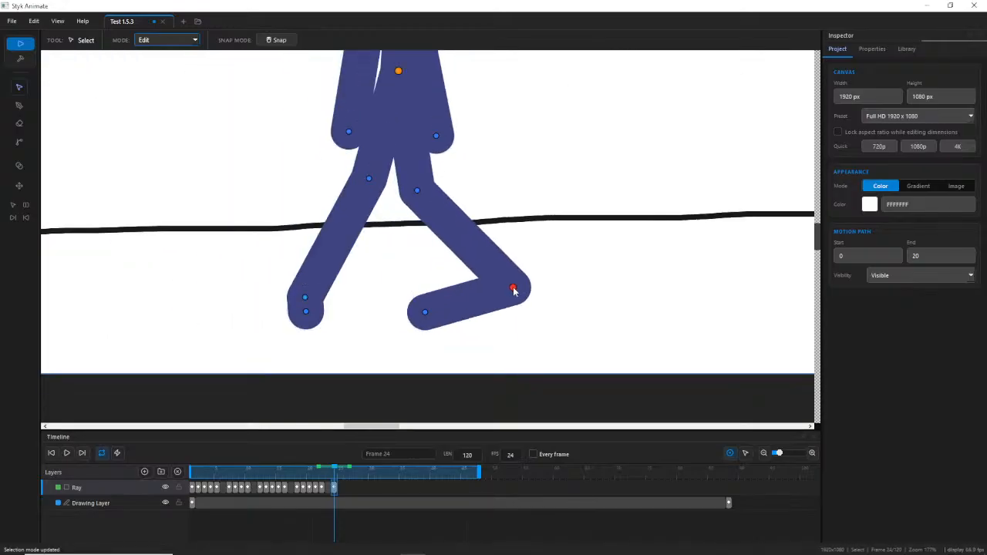
{"action": "key", "text": "ctrl+z"}
{"action": "left_click", "coordinate": [164, 44]}
{"action": "left_click", "coordinate": [177, 57]}
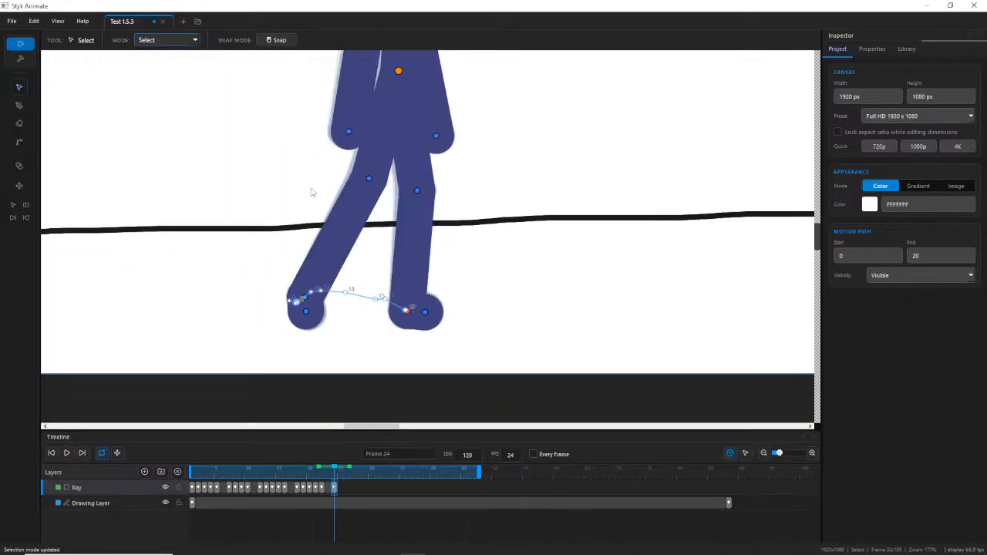
Try moving the front foot's ankle joint on frame 24 with angle snapping turned on.
{"action": "scroll", "coordinate": [339, 223], "scroll_direction": "up", "scroll_amount": 2}
{"action": "scroll", "coordinate": [417, 289], "scroll_direction": "up", "scroll_amount": 2}
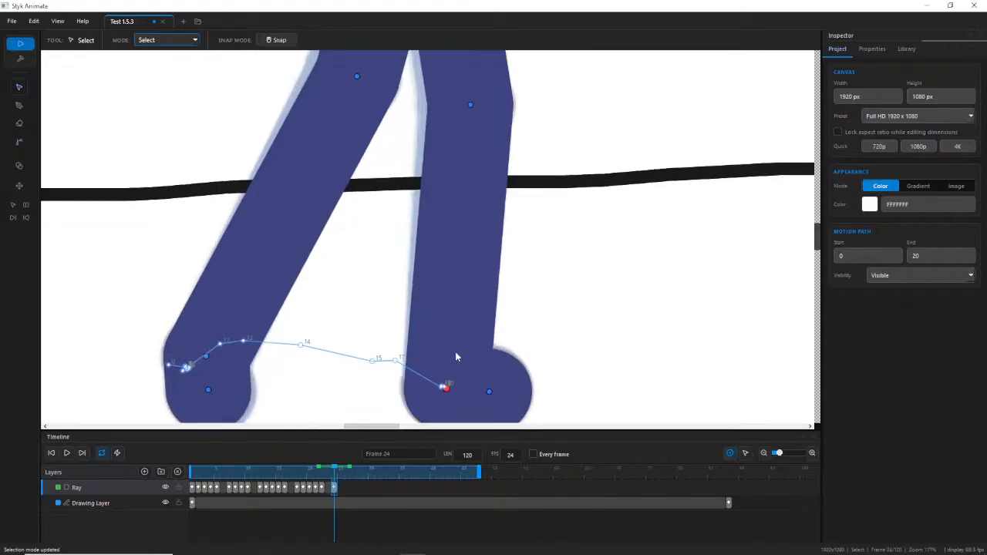
{"action": "scroll", "coordinate": [455, 356], "scroll_direction": "up", "scroll_amount": 2}
{"action": "left_click_drag", "start_coordinate": [414, 326], "coordinate": [432, 288]}
{"action": "key", "text": "ctrl+z"}
{"action": "left_click", "coordinate": [415, 324]}
{"action": "left_click", "coordinate": [275, 40]}
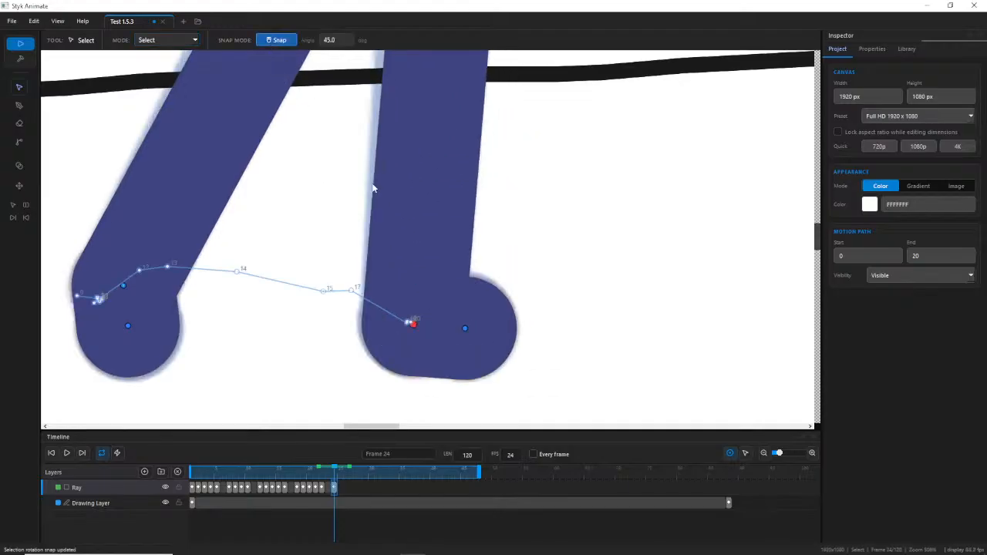
{"action": "mouse_move", "coordinate": [421, 330]}
{"action": "left_mouse_down"}
{"action": "mouse_move", "coordinate": [409, 371]}
{"action": "mouse_move", "coordinate": [418, 301]}
{"action": "mouse_move", "coordinate": [412, 365]}
{"action": "mouse_move", "coordinate": [410, 312]}
{"action": "mouse_move", "coordinate": [409, 329]}
{"action": "left_mouse_up"}
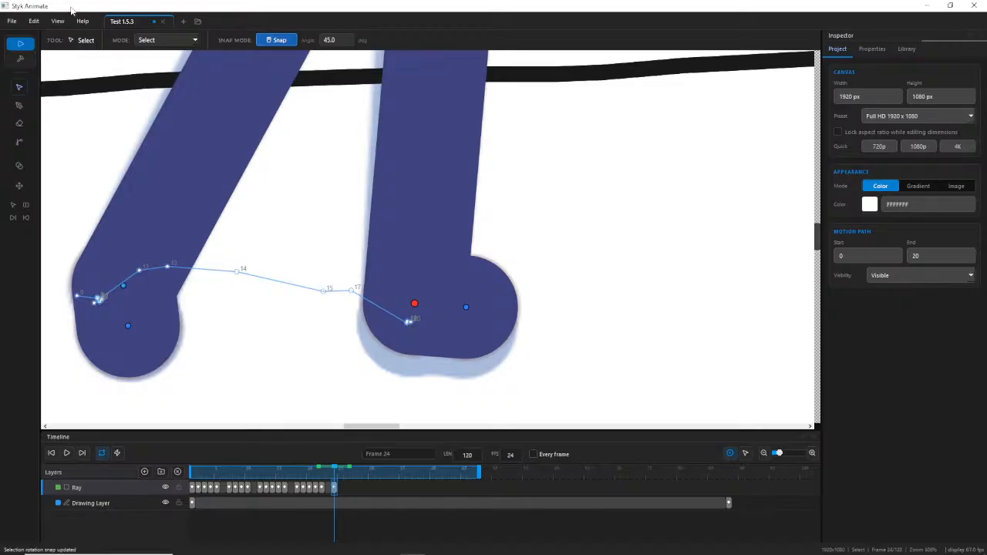
{"action": "left_click", "coordinate": [32, 23]}
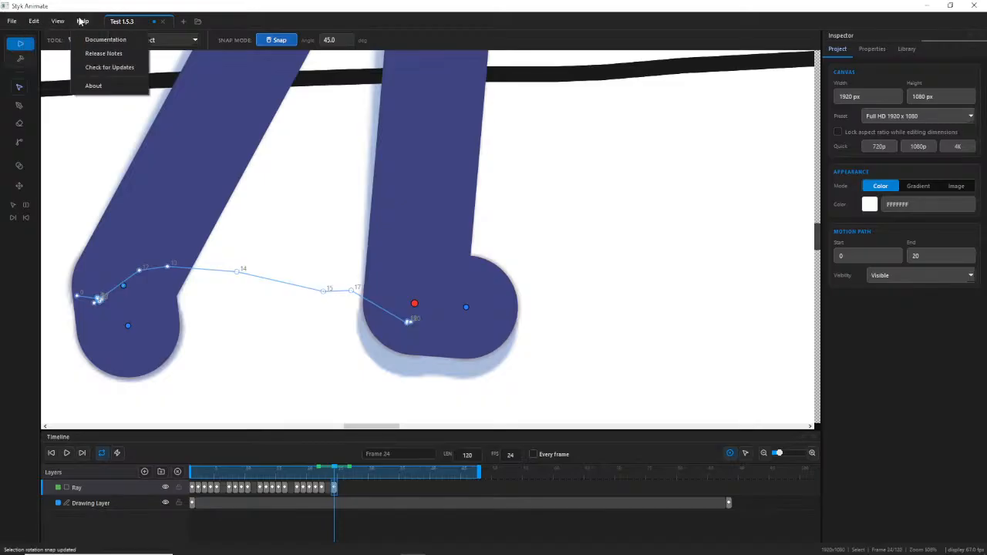
{"action": "left_click", "coordinate": [61, 22]}
{"action": "left_click", "coordinate": [36, 24]}
{"action": "left_click", "coordinate": [33, 26]}
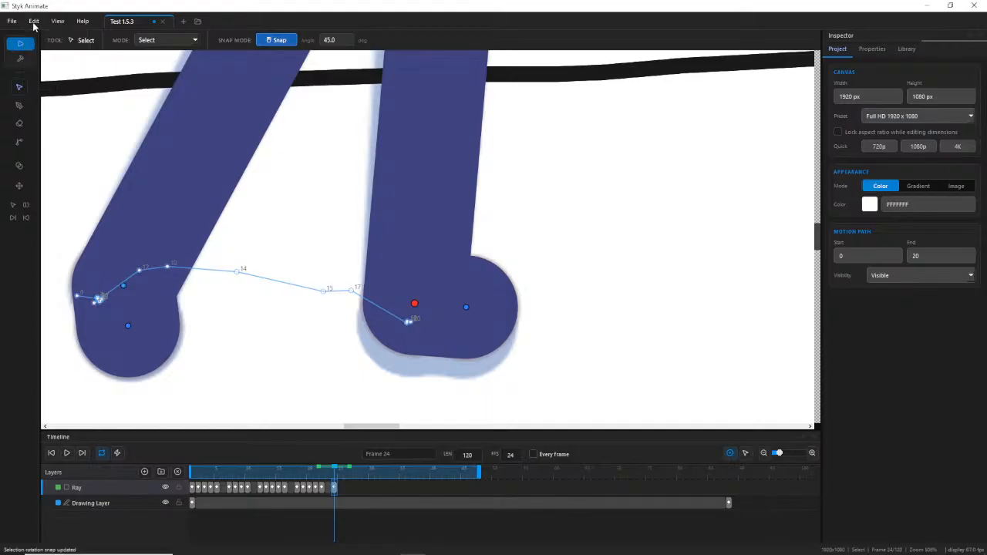
Reposition the front foot's ankle joint at the end of its motion path on frame 24 and turn off angle snapping.
{"action": "left_click_drag", "start_coordinate": [415, 304], "coordinate": [407, 323]}
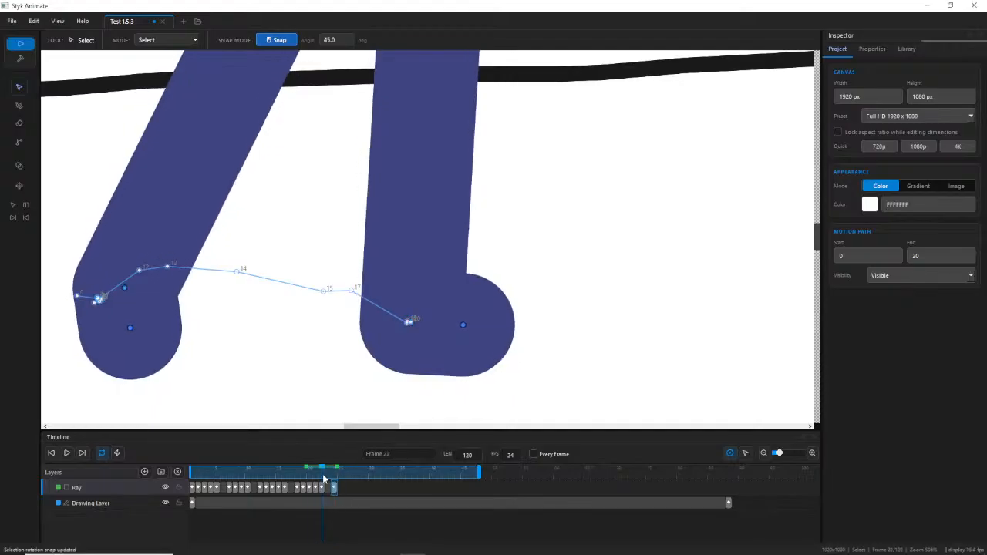
{"action": "left_click_drag", "start_coordinate": [333, 475], "coordinate": [334, 478]}
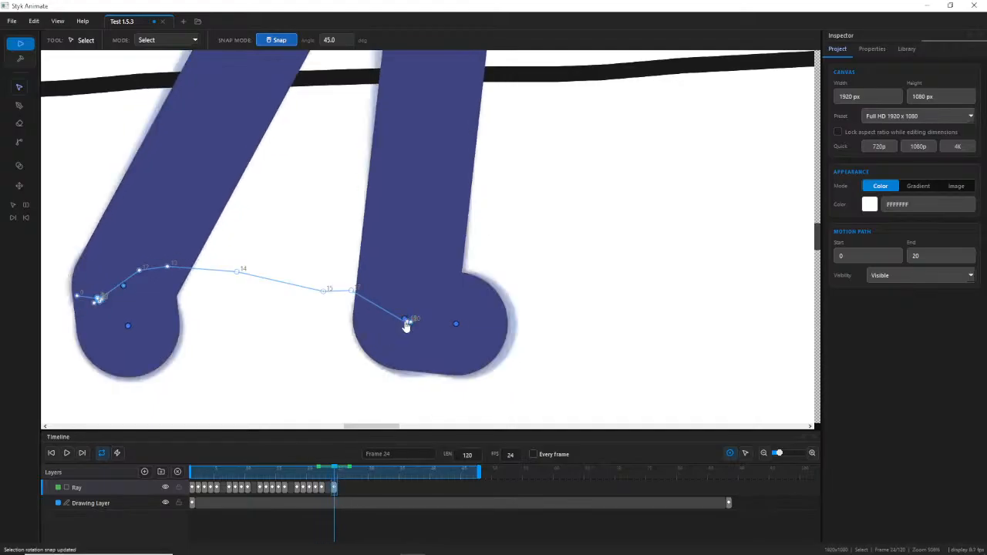
{"action": "mouse_move", "coordinate": [407, 323]}
{"action": "left_mouse_down"}
{"action": "mouse_move", "coordinate": [441, 322]}
{"action": "mouse_move", "coordinate": [416, 320]}
{"action": "left_mouse_up"}
{"action": "left_click", "coordinate": [280, 39]}
{"action": "mouse_move", "coordinate": [334, 474]}
{"action": "left_mouse_down"}
{"action": "mouse_move", "coordinate": [316, 475]}
{"action": "mouse_move", "coordinate": [335, 475]}
{"action": "left_mouse_up"}
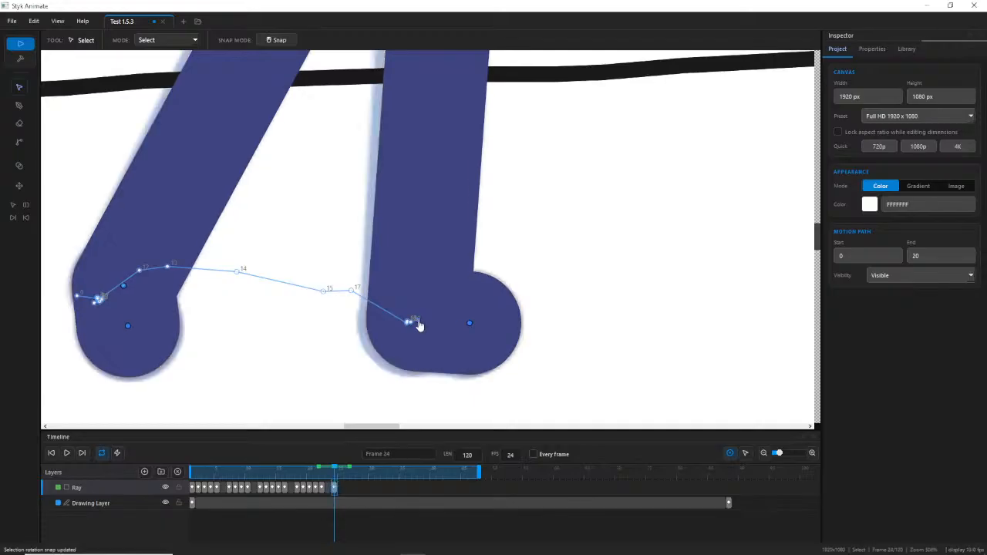
{"action": "left_click", "coordinate": [416, 323]}
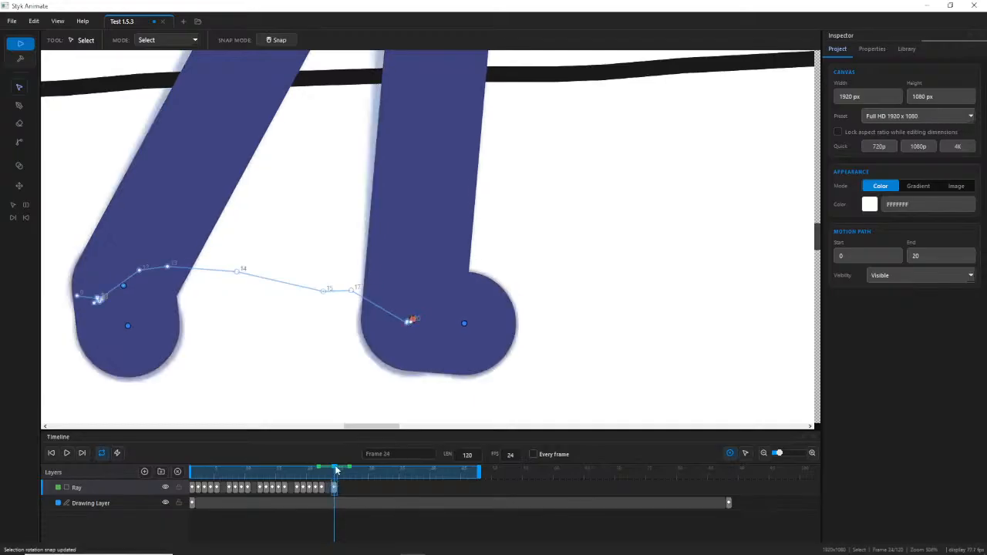
{"action": "mouse_move", "coordinate": [336, 470]}
{"action": "left_mouse_down"}
{"action": "mouse_move", "coordinate": [316, 471]}
{"action": "mouse_move", "coordinate": [336, 472]}
{"action": "left_mouse_up"}
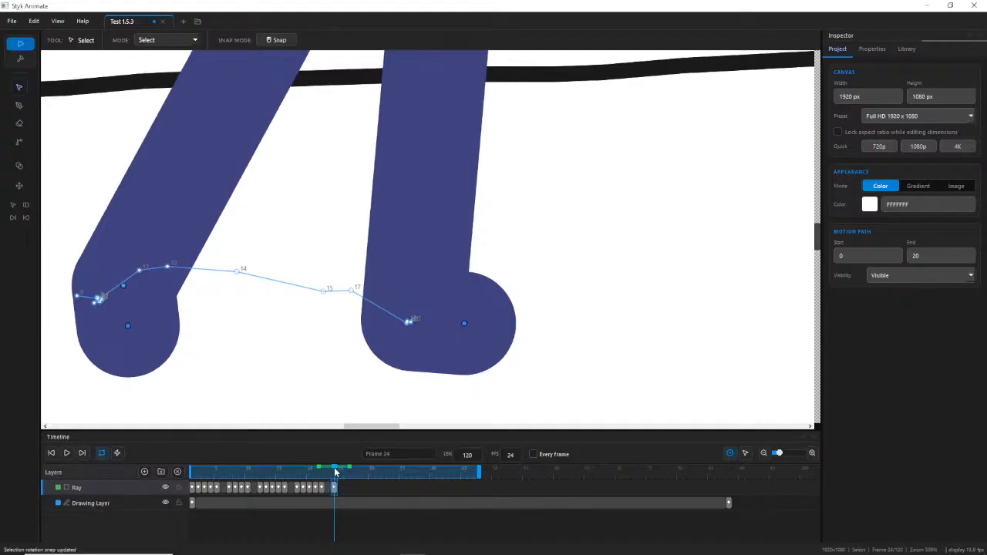
Nudge the front foot's ankle and toe joints on frame 24 and compare the foot with frame 22.
{"action": "left_click", "coordinate": [412, 323]}
{"action": "left_click_drag", "start_coordinate": [410, 319], "coordinate": [478, 325]}
{"action": "left_click", "coordinate": [388, 408]}
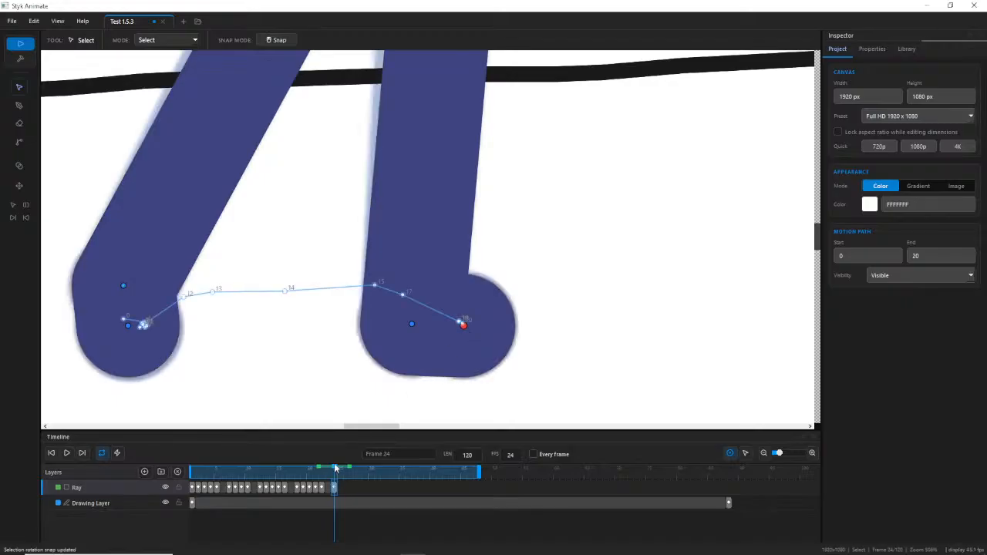
{"action": "left_click", "coordinate": [324, 472]}
{"action": "mouse_move", "coordinate": [325, 472]}
{"action": "left_mouse_down"}
{"action": "mouse_move", "coordinate": [312, 469]}
{"action": "mouse_move", "coordinate": [333, 464]}
{"action": "mouse_move", "coordinate": [312, 464]}
{"action": "mouse_move", "coordinate": [322, 472]}
{"action": "left_mouse_up"}
Examine the legs and feet of the pose on frames 21 and 22.
{"action": "scroll", "coordinate": [231, 150], "scroll_direction": "down", "scroll_amount": 5}
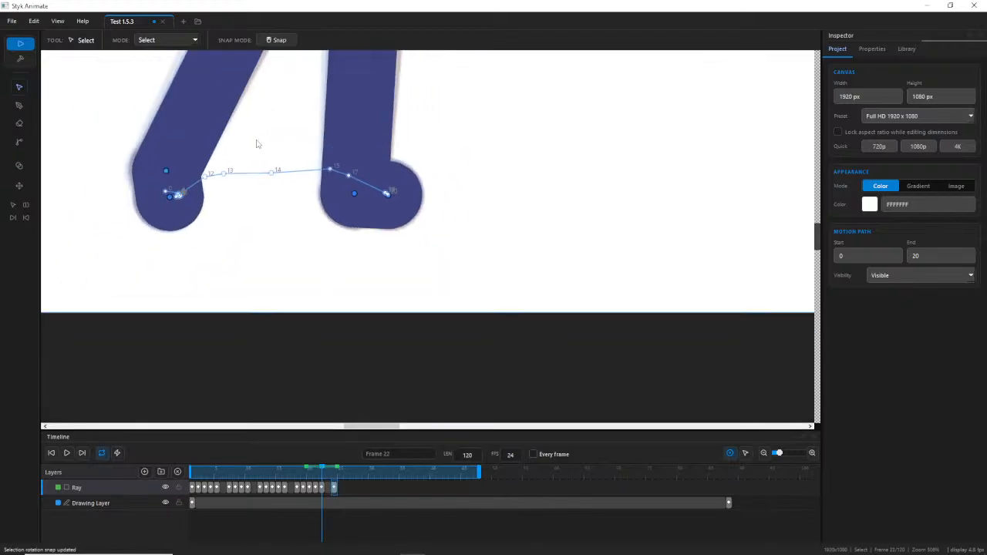
{"action": "left_click_drag", "start_coordinate": [247, 138], "coordinate": [399, 358]}
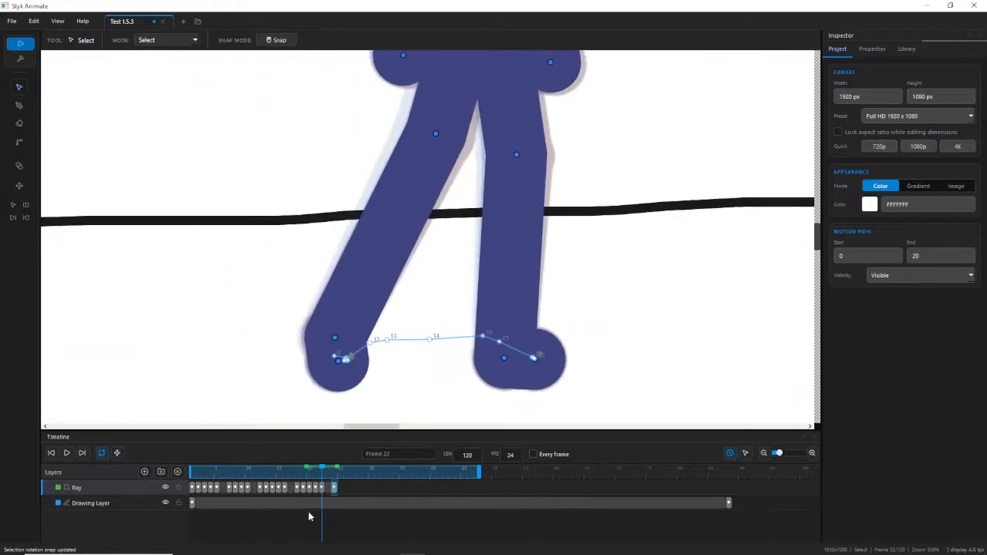
{"action": "left_click_drag", "start_coordinate": [320, 471], "coordinate": [315, 472]}
{"action": "left_click_drag", "start_coordinate": [439, 363], "coordinate": [368, 292]}
{"action": "mouse_move", "coordinate": [382, 335]}
{"action": "left_mouse_down"}
{"action": "mouse_move", "coordinate": [394, 335]}
{"action": "mouse_move", "coordinate": [392, 356]}
{"action": "mouse_move", "coordinate": [370, 330]}
{"action": "left_mouse_up"}
{"action": "scroll", "coordinate": [374, 351], "scroll_direction": "down", "scroll_amount": 1}
{"action": "left_click_drag", "start_coordinate": [587, 206], "coordinate": [569, 237]}
{"action": "scroll", "coordinate": [316, 239], "scroll_direction": "up", "scroll_amount": 1}
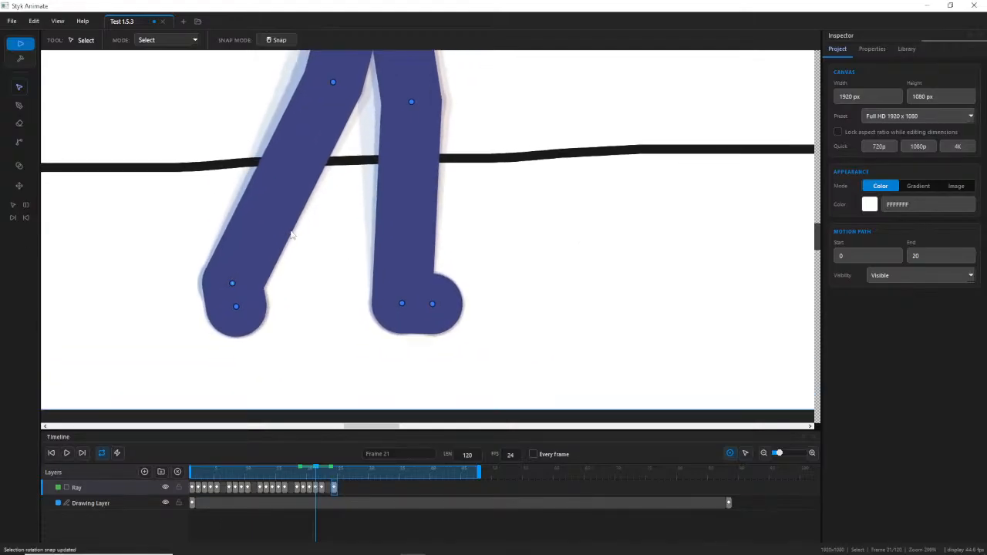
{"action": "left_click_drag", "start_coordinate": [291, 230], "coordinate": [400, 282]}
{"action": "left_click_drag", "start_coordinate": [434, 233], "coordinate": [394, 263]}
{"action": "left_click_drag", "start_coordinate": [289, 258], "coordinate": [291, 195]}
{"action": "left_click_drag", "start_coordinate": [386, 305], "coordinate": [401, 297]}
{"action": "left_click_drag", "start_coordinate": [372, 371], "coordinate": [380, 400]}
Fine-tune the back leg's knee joint slightly backward on frame 24 and reset the ankle and toe joints in place.
{"action": "left_click_drag", "start_coordinate": [311, 472], "coordinate": [334, 479]}
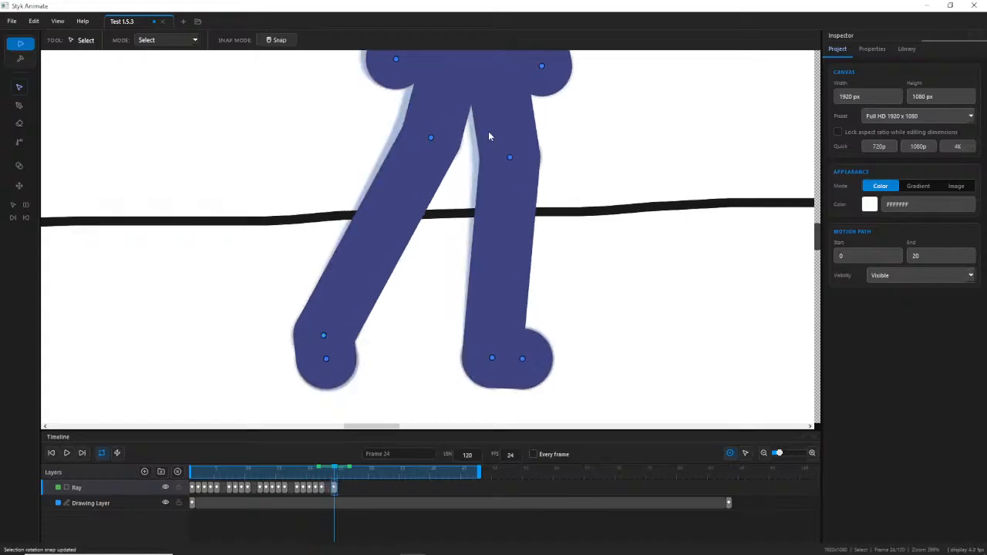
{"action": "left_click_drag", "start_coordinate": [430, 138], "coordinate": [424, 136]}
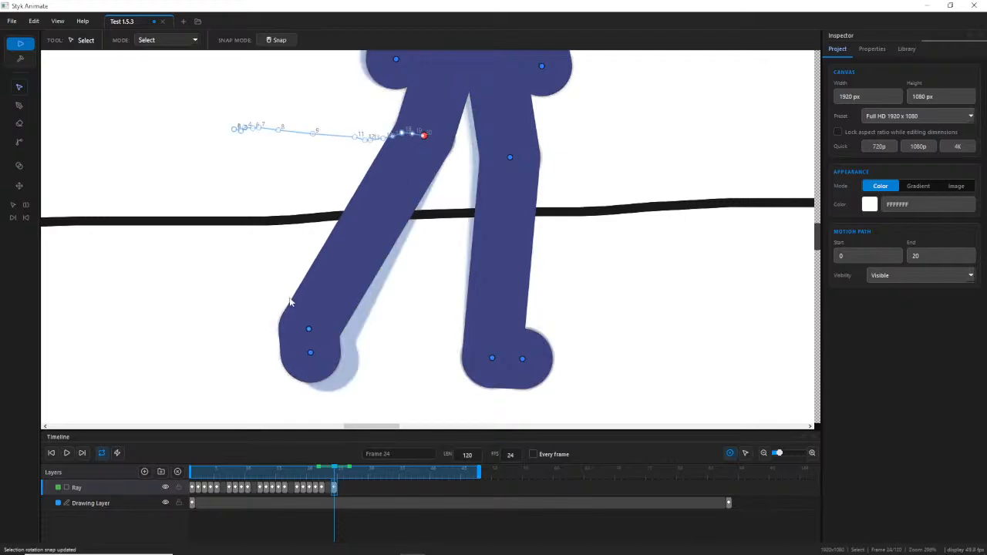
{"action": "mouse_move", "coordinate": [317, 338]}
{"action": "left_mouse_down"}
{"action": "mouse_move", "coordinate": [325, 348]}
{"action": "mouse_move", "coordinate": [326, 337]}
{"action": "left_mouse_up"}
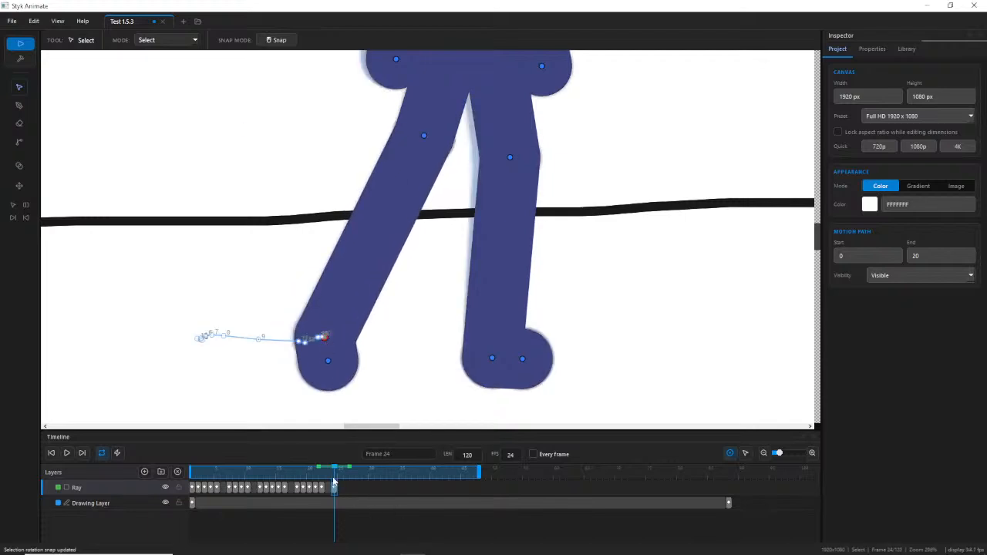
{"action": "mouse_move", "coordinate": [324, 472]}
{"action": "left_mouse_down"}
{"action": "mouse_move", "coordinate": [315, 471]}
{"action": "mouse_move", "coordinate": [334, 473]}
{"action": "left_mouse_up"}
{"action": "left_click_drag", "start_coordinate": [423, 139], "coordinate": [428, 139]}
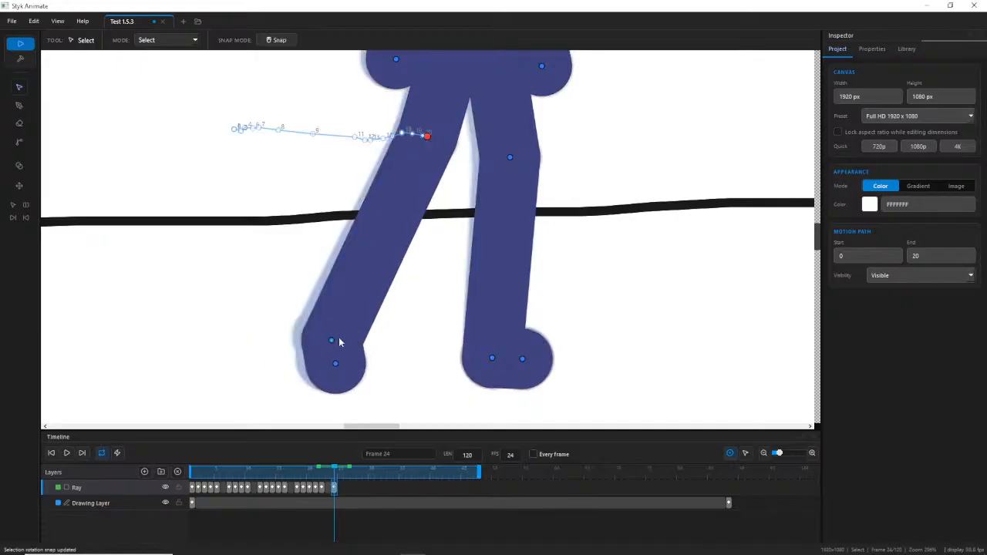
{"action": "left_click_drag", "start_coordinate": [339, 342], "coordinate": [329, 367]}
Compare the pose with frame 22, shift the back arm's elbow slightly forward on frame 24 and reset its hand joint.
{"action": "scroll", "coordinate": [455, 116], "scroll_direction": "down", "scroll_amount": 2}
{"action": "left_click_drag", "start_coordinate": [473, 108], "coordinate": [428, 264]}
{"action": "scroll", "coordinate": [504, 160], "scroll_direction": "down", "scroll_amount": 1}
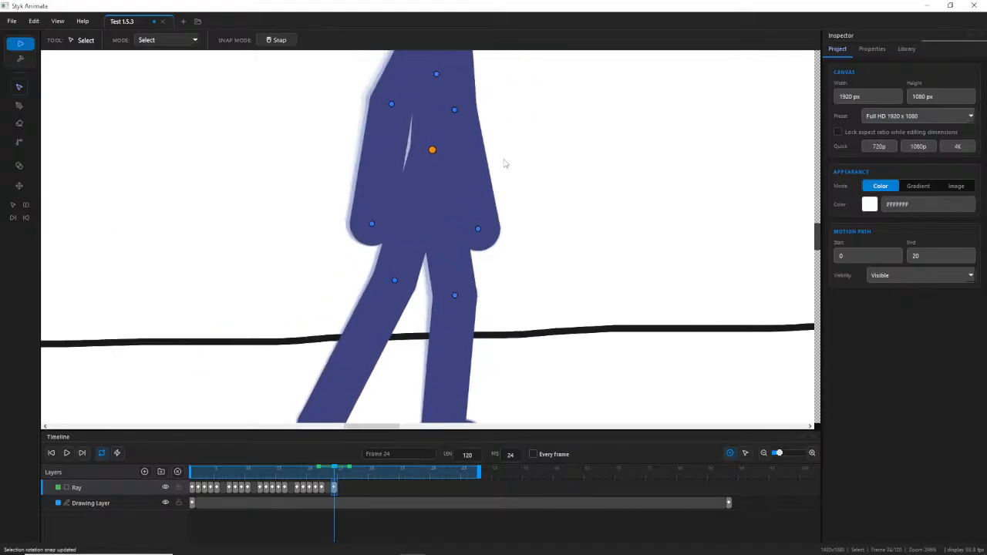
{"action": "scroll", "coordinate": [504, 163], "scroll_direction": "down", "scroll_amount": 2}
{"action": "mouse_move", "coordinate": [321, 470]}
{"action": "left_mouse_down"}
{"action": "mouse_move", "coordinate": [286, 471]}
{"action": "mouse_move", "coordinate": [335, 480]}
{"action": "left_mouse_up"}
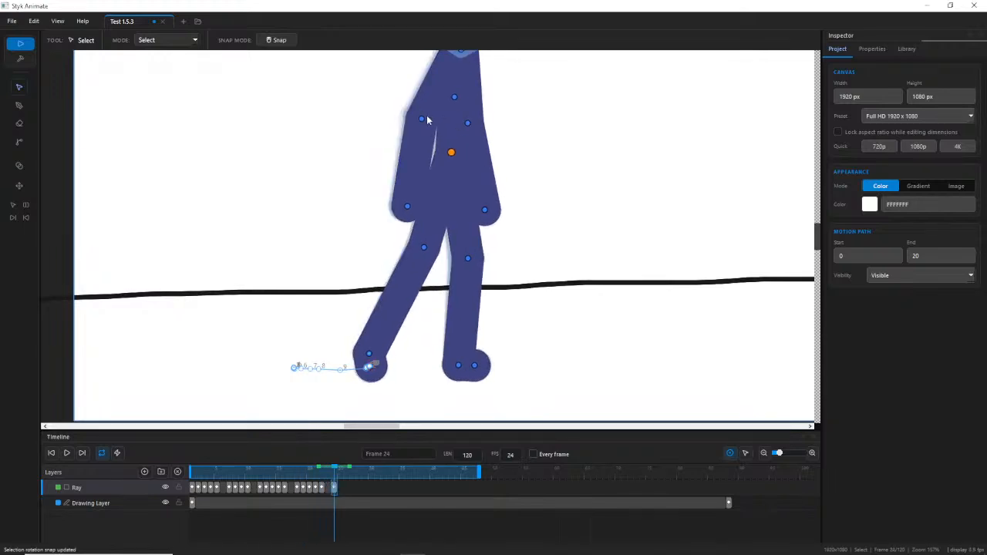
{"action": "left_click", "coordinate": [422, 120]}
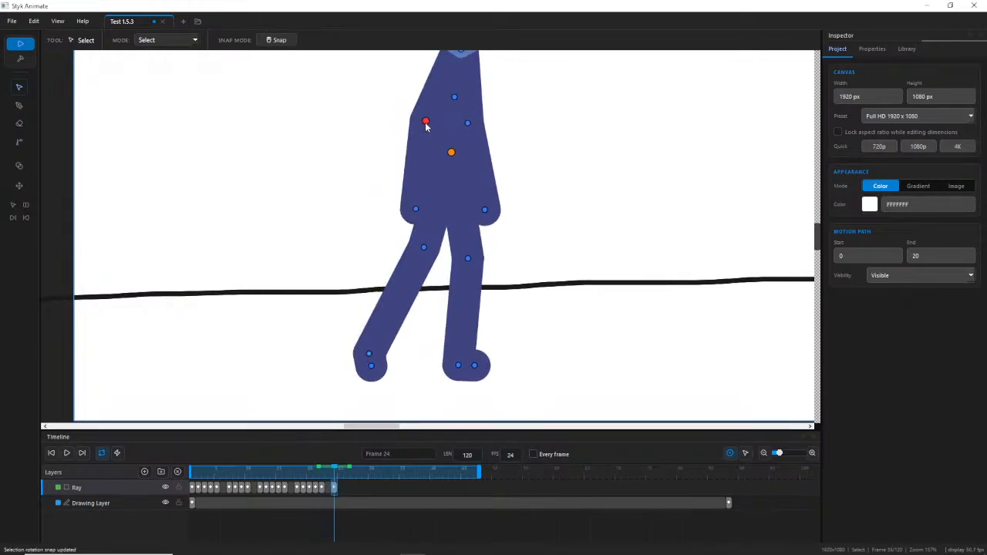
{"action": "left_click", "coordinate": [413, 210]}
Shift the front arm's elbow joint slightly back on frame 24 and reset its hand joint near the motion path's end.
{"action": "left_click", "coordinate": [468, 124]}
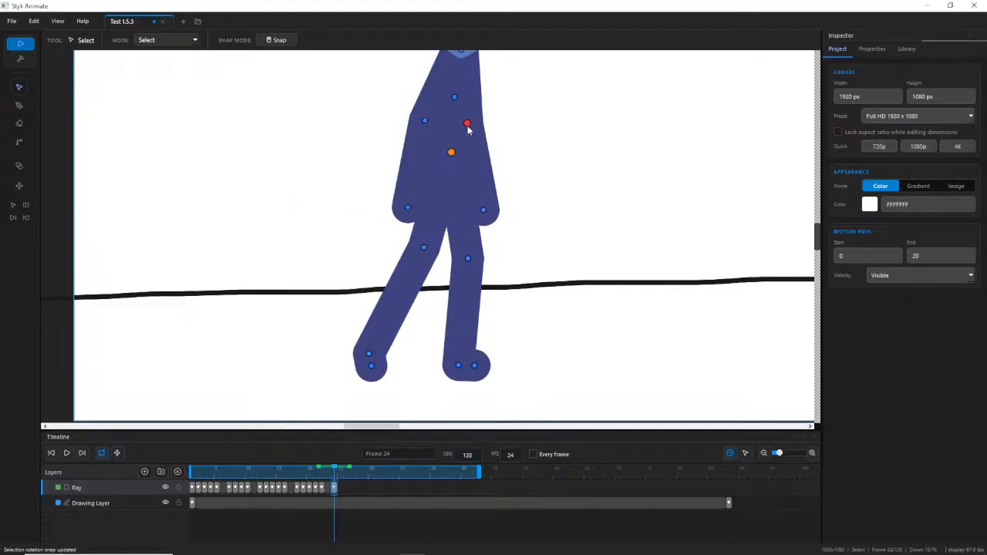
{"action": "left_click", "coordinate": [482, 211]}
{"action": "left_click_drag", "start_coordinate": [483, 212], "coordinate": [485, 214]}
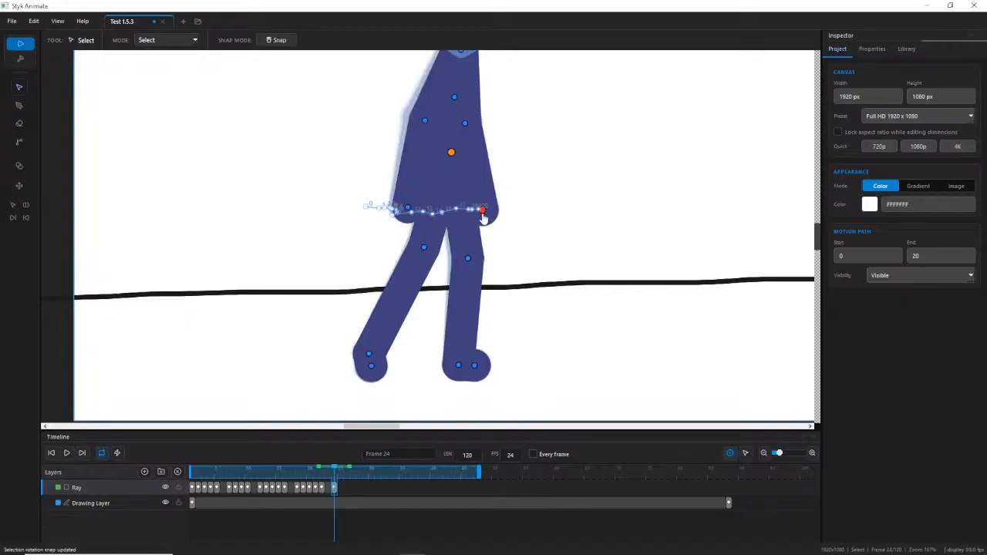
{"action": "left_click_drag", "start_coordinate": [552, 124], "coordinate": [551, 134]}
Move on to frame 25 and nudge the top head joint slightly back to start a new pose there.
{"action": "mouse_move", "coordinate": [328, 474]}
{"action": "left_mouse_down"}
{"action": "mouse_move", "coordinate": [313, 470]}
{"action": "mouse_move", "coordinate": [347, 472]}
{"action": "mouse_move", "coordinate": [311, 471]}
{"action": "mouse_move", "coordinate": [346, 473]}
{"action": "mouse_move", "coordinate": [310, 475]}
{"action": "mouse_move", "coordinate": [346, 488]}
{"action": "left_mouse_up"}
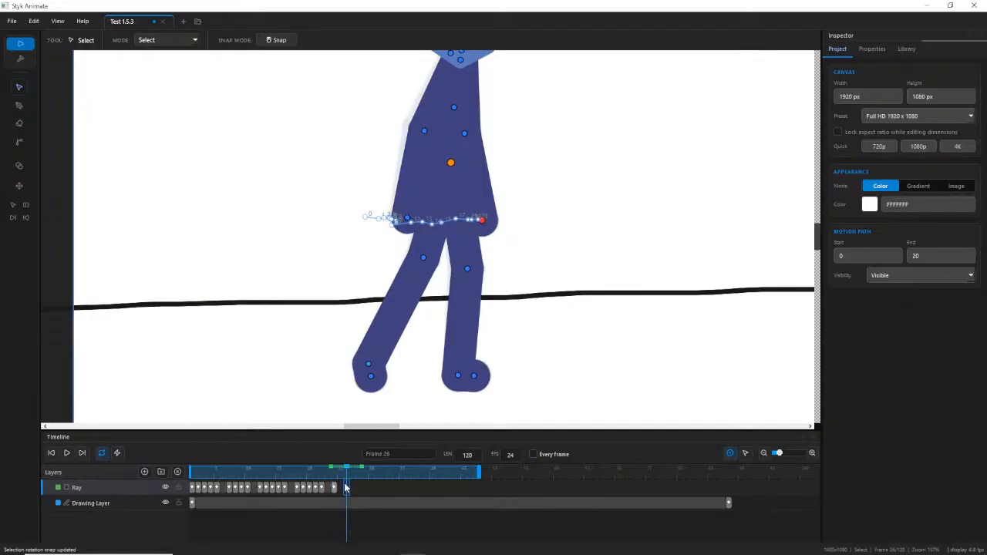
{"action": "left_click", "coordinate": [340, 489]}
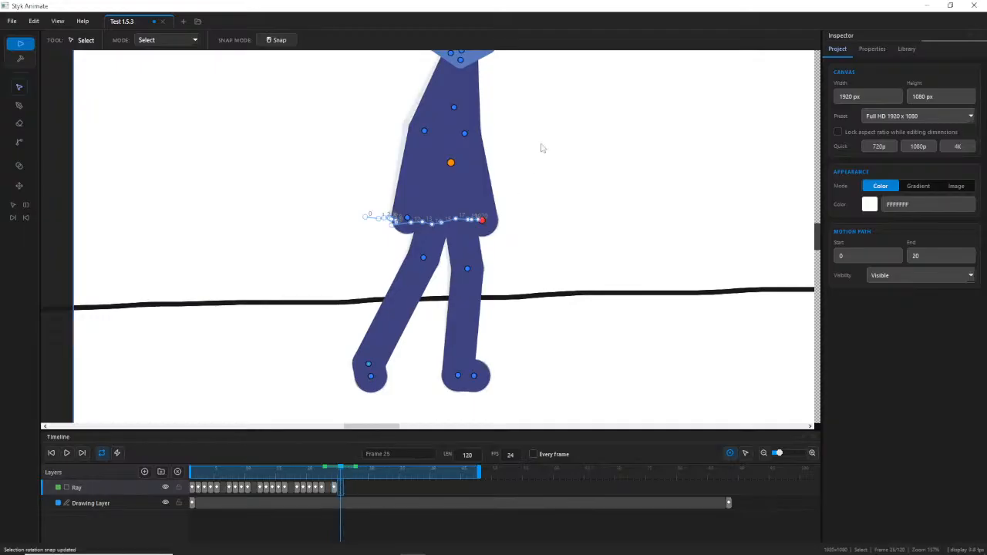
{"action": "left_click_drag", "start_coordinate": [542, 147], "coordinate": [488, 196]}
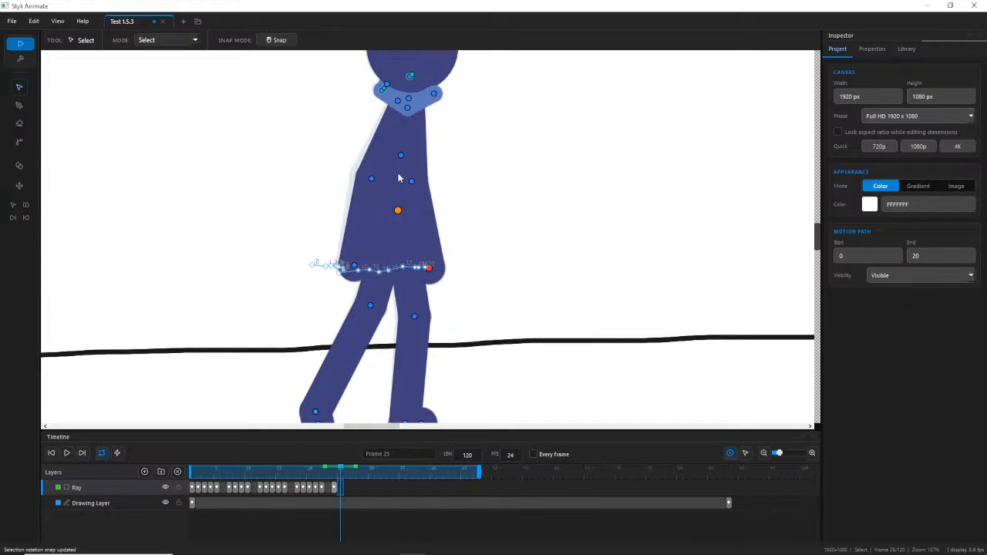
{"action": "left_click_drag", "start_coordinate": [434, 170], "coordinate": [425, 222]}
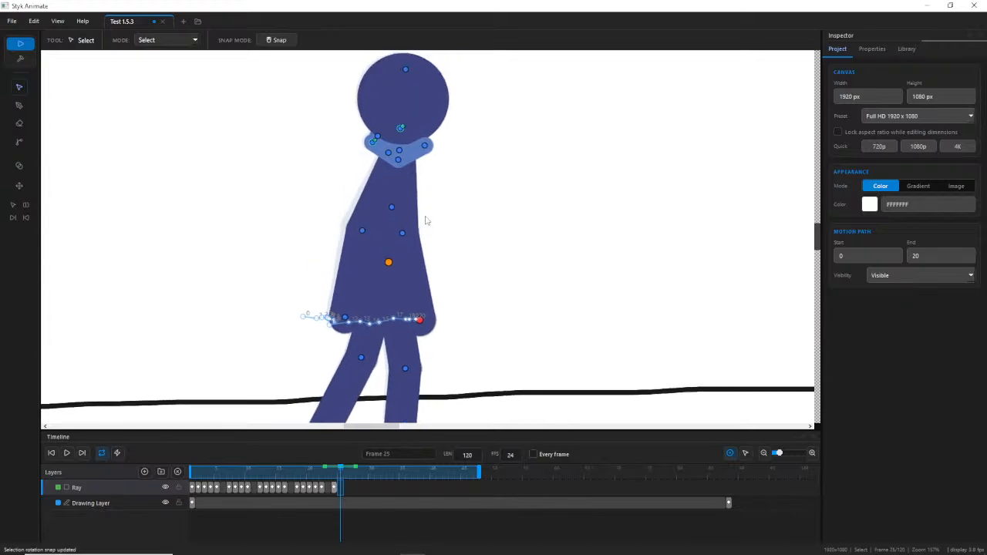
{"action": "left_click", "coordinate": [406, 70]}
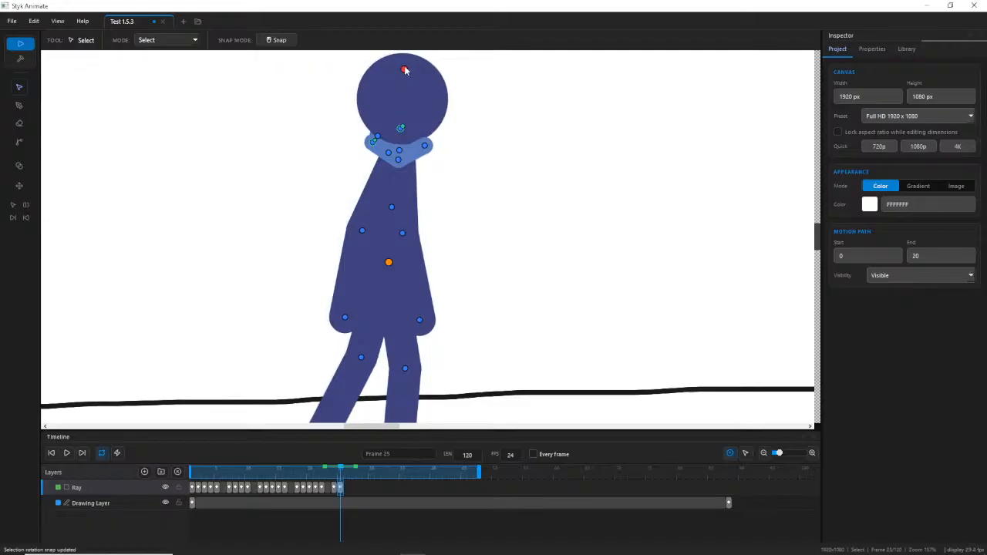
{"action": "left_click_drag", "start_coordinate": [459, 242], "coordinate": [460, 232]}
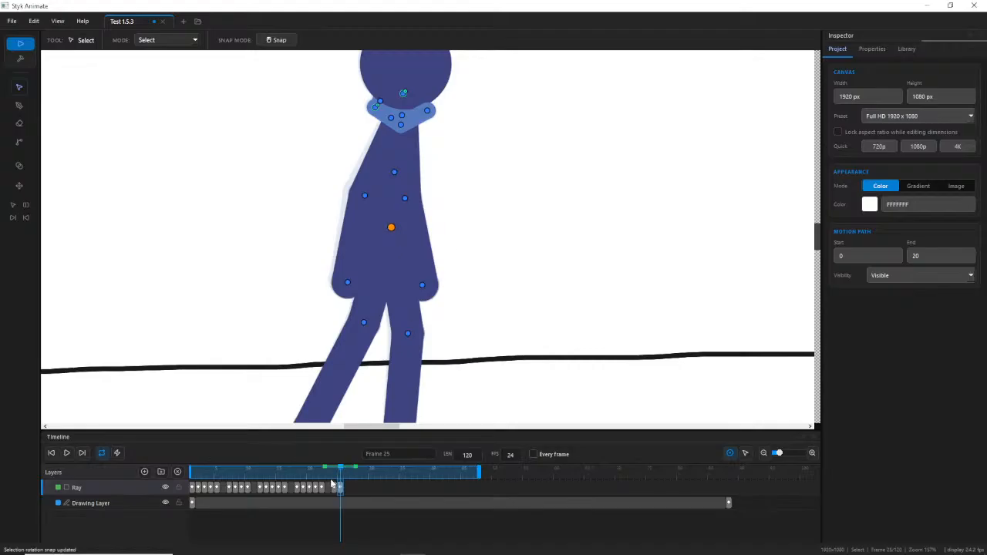
Fine-tune the top head joint's position on frame 24 and return to frame 25.
{"action": "mouse_move", "coordinate": [337, 470]}
{"action": "left_mouse_down"}
{"action": "mouse_move", "coordinate": [323, 468]}
{"action": "mouse_move", "coordinate": [337, 470]}
{"action": "left_mouse_up"}
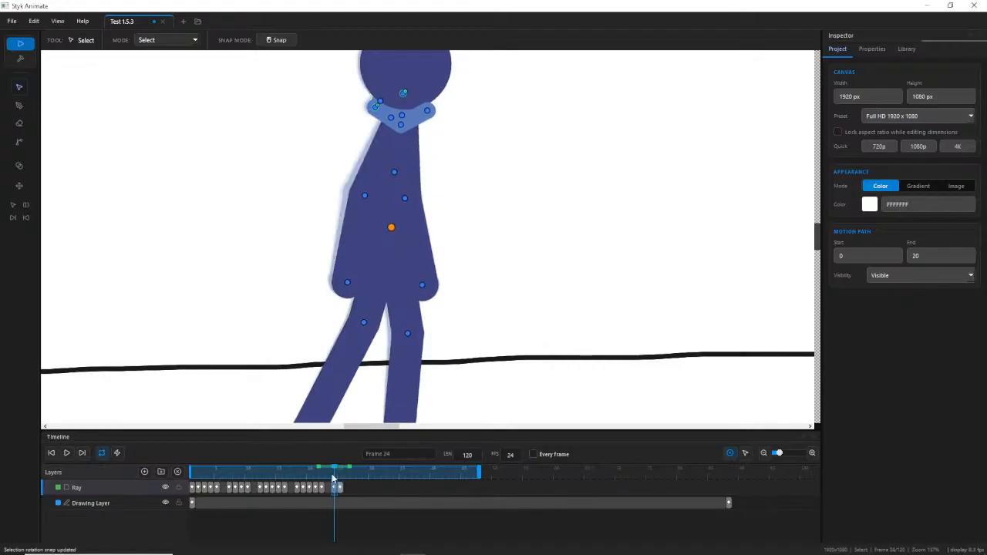
{"action": "scroll", "coordinate": [390, 285], "scroll_direction": "up", "scroll_amount": 3}
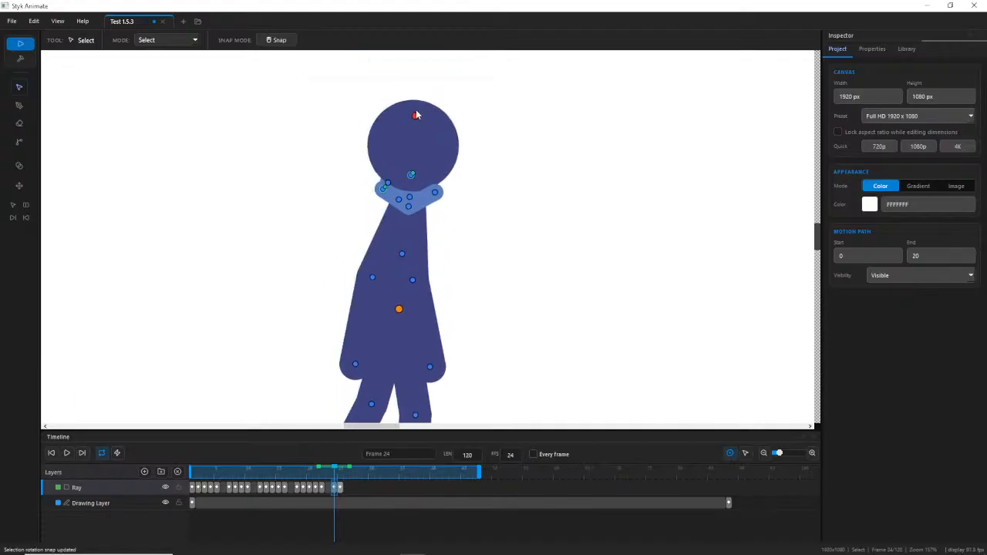
{"action": "left_click_drag", "start_coordinate": [408, 111], "coordinate": [415, 112]}
{"action": "scroll", "coordinate": [462, 273], "scroll_direction": "down", "scroll_amount": 3}
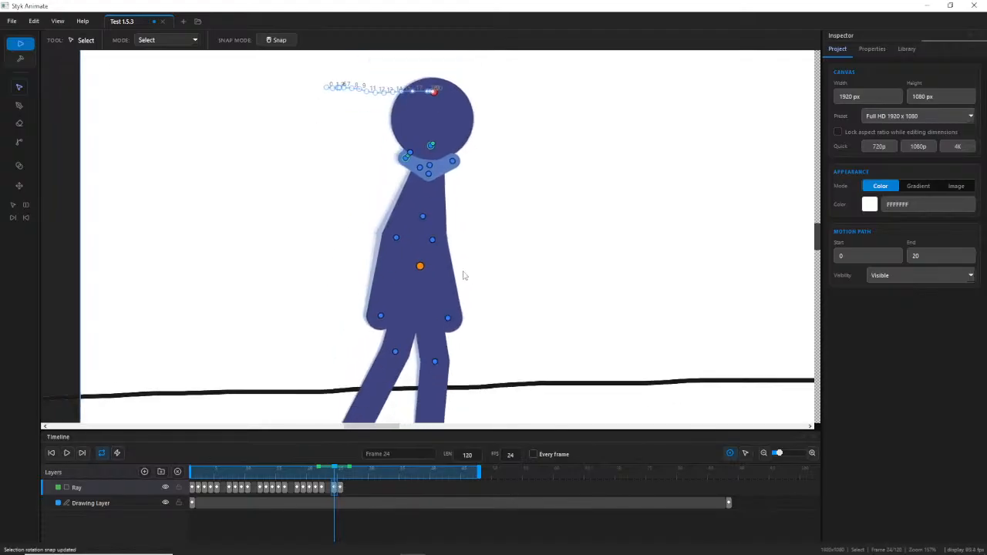
{"action": "left_click", "coordinate": [343, 492]}
{"action": "scroll", "coordinate": [399, 326], "scroll_direction": "down", "scroll_amount": 1}
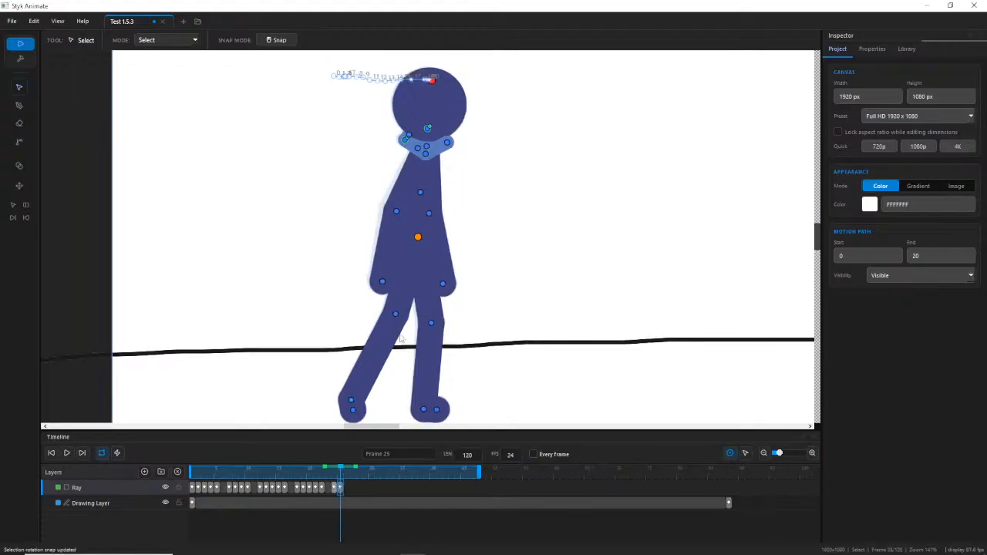
Nudge the figure's orange root joint slightly forward on frame 25, just past the last point of its motion path.
{"action": "scroll", "coordinate": [400, 340], "scroll_direction": "up", "scroll_amount": 2}
{"action": "mouse_move", "coordinate": [340, 471]}
{"action": "left_mouse_down"}
{"action": "mouse_move", "coordinate": [320, 470]}
{"action": "mouse_move", "coordinate": [342, 478]}
{"action": "left_mouse_up"}
{"action": "scroll", "coordinate": [439, 134], "scroll_direction": "up", "scroll_amount": 2}
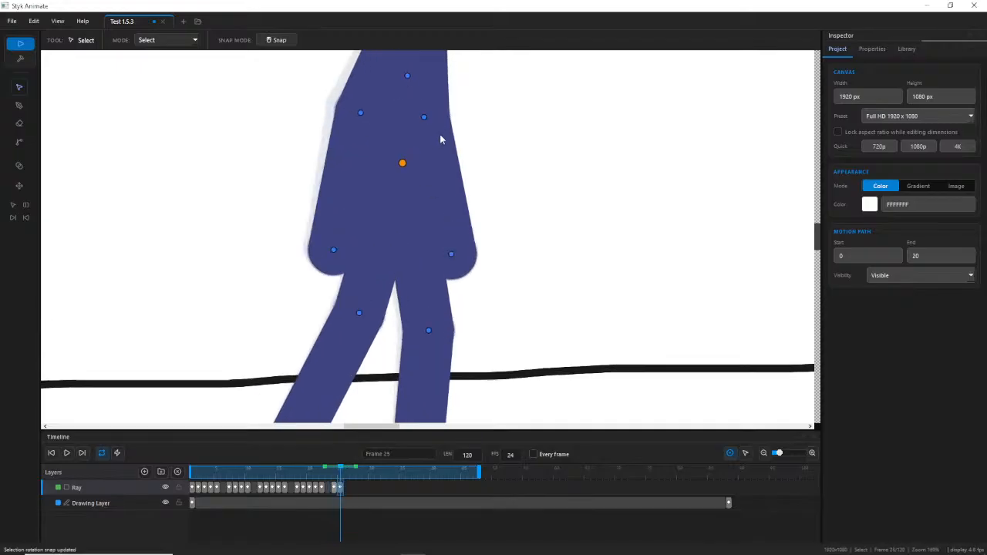
{"action": "scroll", "coordinate": [390, 177], "scroll_direction": "up", "scroll_amount": 2}
{"action": "left_click", "coordinate": [390, 173]}
{"action": "scroll", "coordinate": [393, 169], "scroll_direction": "up", "scroll_amount": 2}
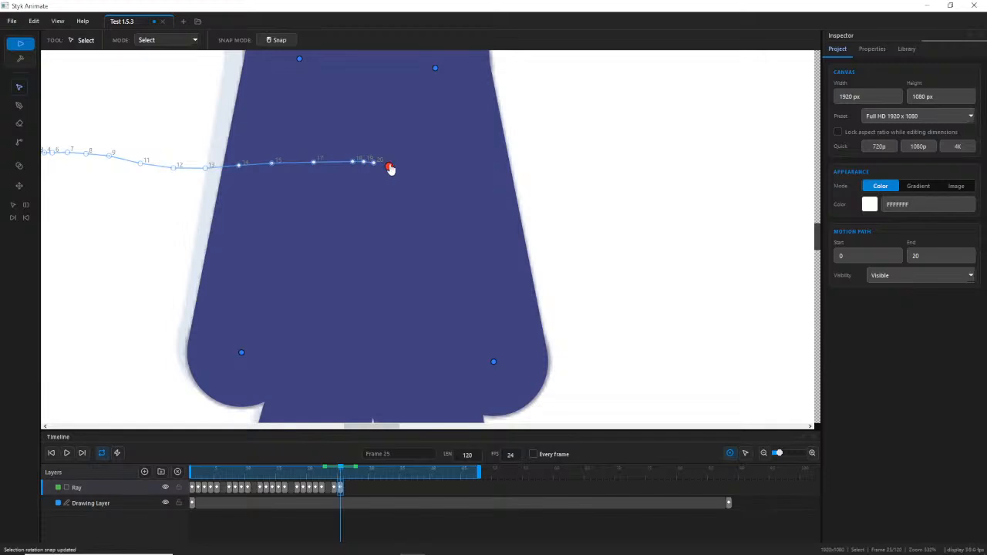
{"action": "left_click_drag", "start_coordinate": [390, 168], "coordinate": [399, 168]}
{"action": "left_click", "coordinate": [386, 299]}
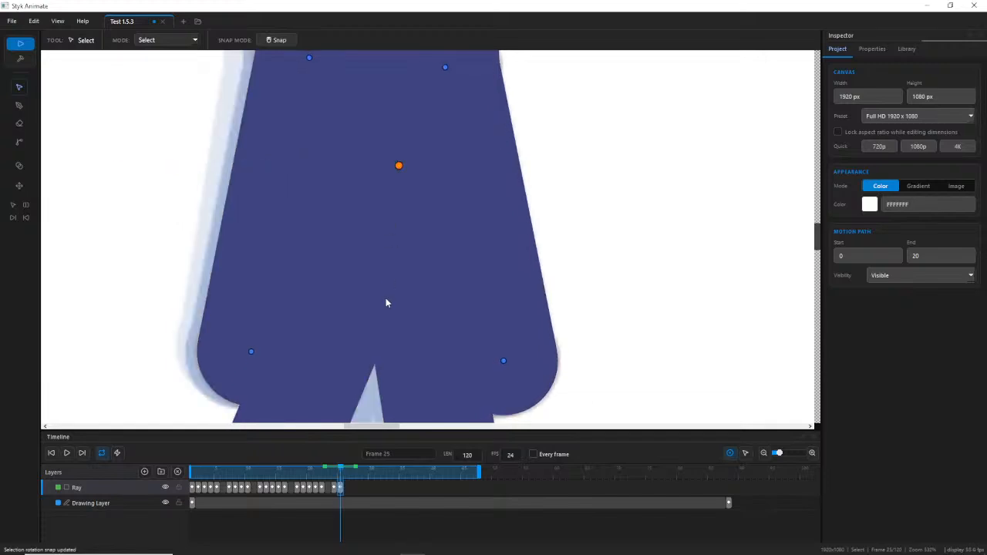
Set the motion path range to end at frame 40 with the IK method and display the root joint's path on frame 25.
{"action": "left_click", "coordinate": [20, 186]}
{"action": "left_click", "coordinate": [313, 39]}
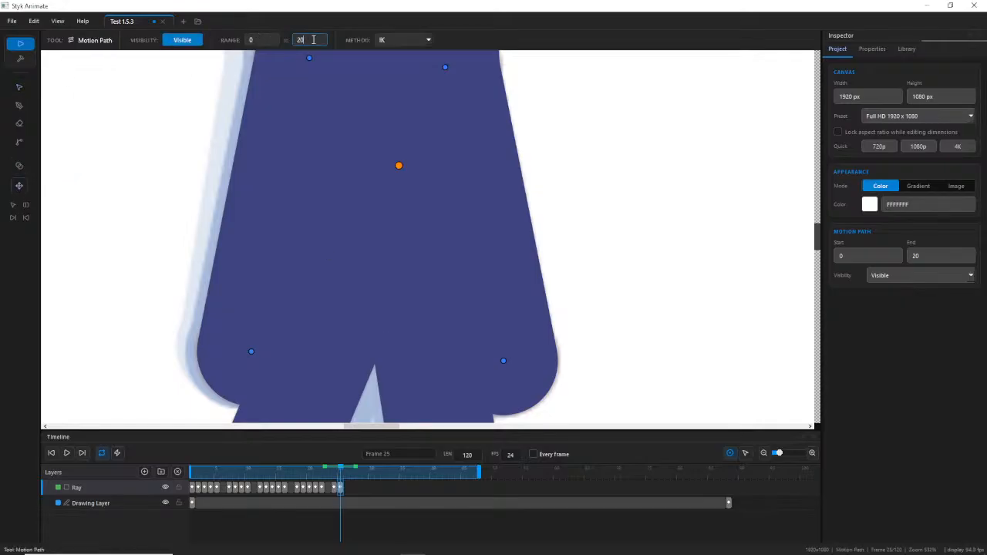
{"action": "type", "text": "40"}
{"action": "key", "text": "Return"}
{"action": "left_click", "coordinate": [419, 38]}
{"action": "left_click", "coordinate": [394, 50]}
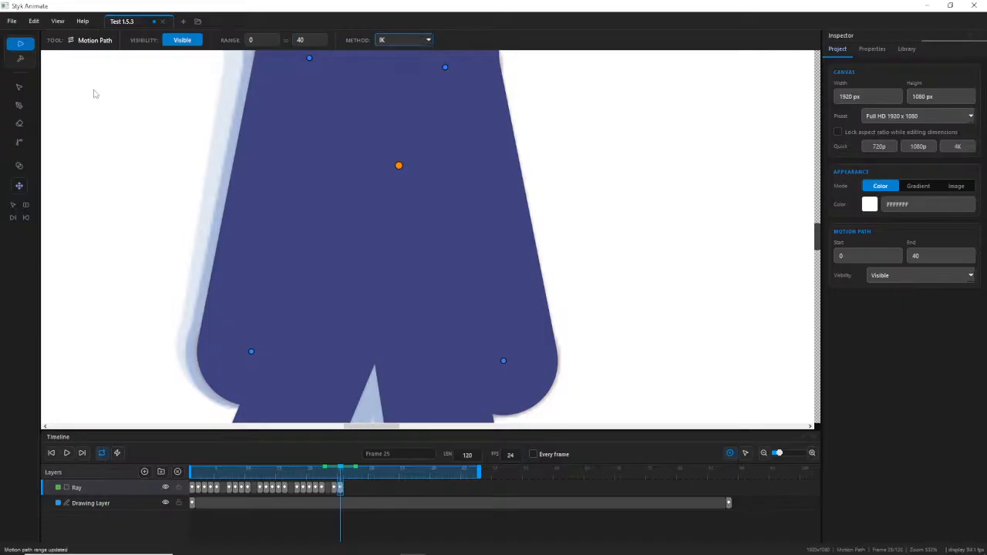
{"action": "left_click", "coordinate": [15, 87]}
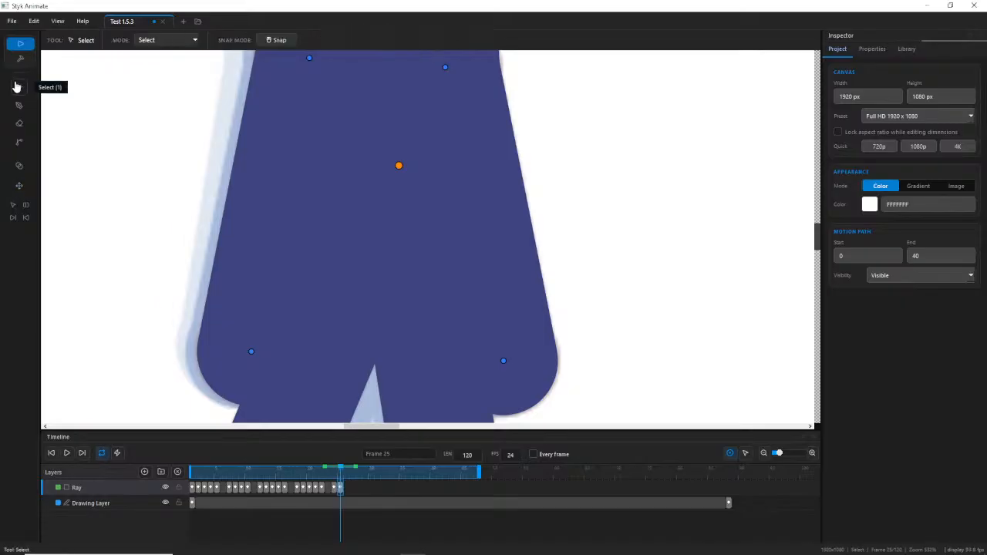
{"action": "mouse_move", "coordinate": [341, 492]}
{"action": "left_mouse_down"}
{"action": "mouse_move", "coordinate": [322, 472]}
{"action": "mouse_move", "coordinate": [341, 480]}
{"action": "left_mouse_up"}
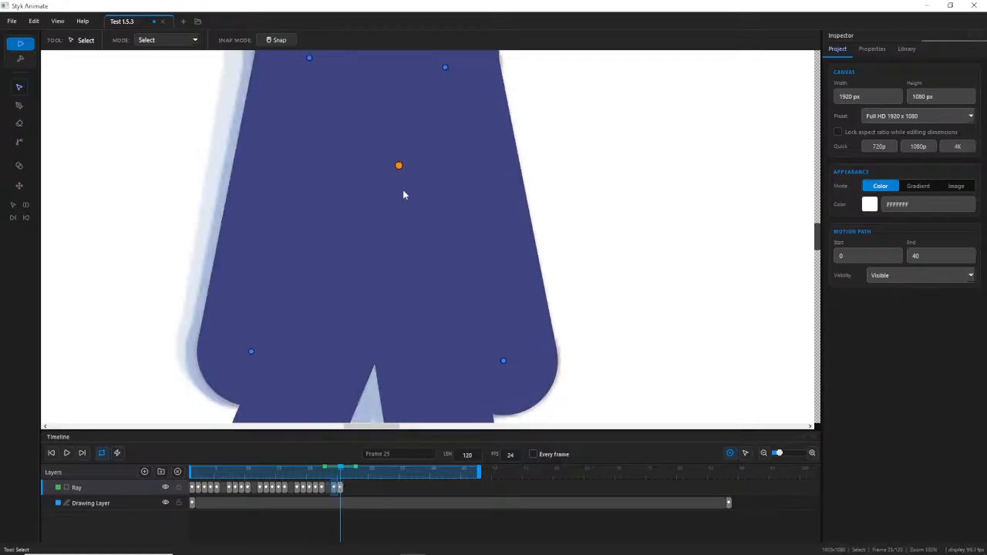
{"action": "left_click", "coordinate": [396, 167]}
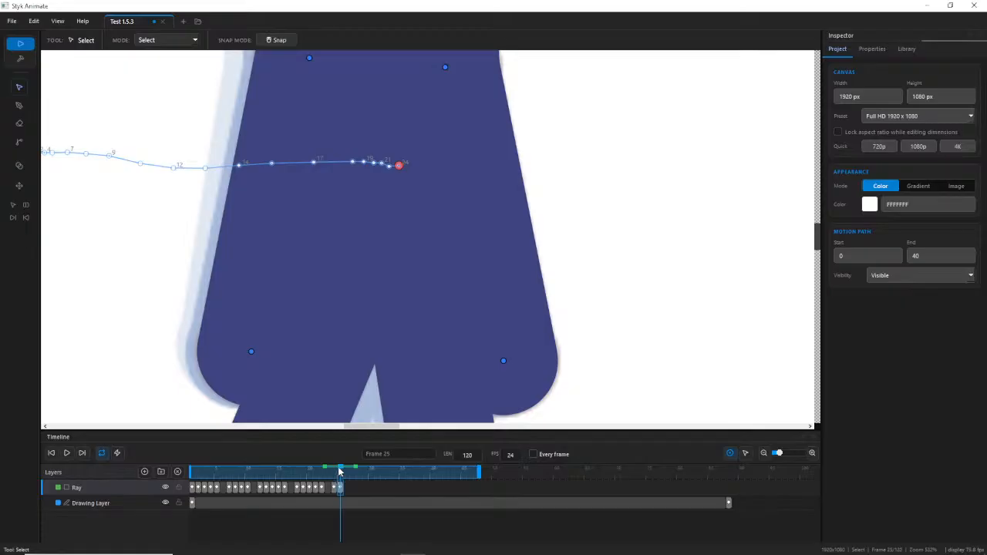
{"action": "mouse_move", "coordinate": [339, 471]}
{"action": "left_mouse_down"}
{"action": "mouse_move", "coordinate": [330, 475]}
{"action": "mouse_move", "coordinate": [342, 471]}
{"action": "left_mouse_up"}
Shift the back leg's knee joint slightly forward on frame 25 and reset its ankle and toe joints to their frame 24 positions.
{"action": "scroll", "coordinate": [379, 249], "scroll_direction": "down", "scroll_amount": 4}
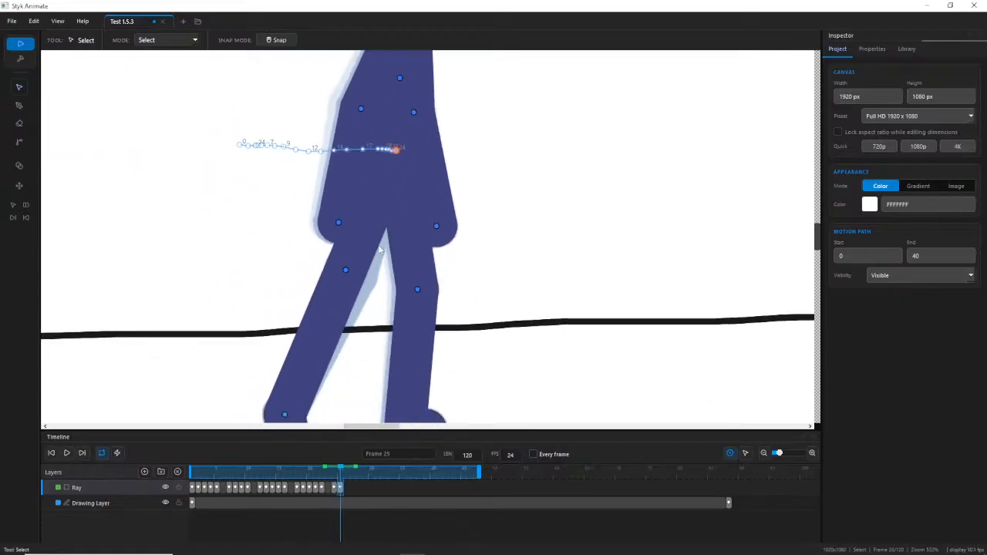
{"action": "scroll", "coordinate": [381, 349], "scroll_direction": "up", "scroll_amount": 2}
{"action": "scroll", "coordinate": [381, 352], "scroll_direction": "down", "scroll_amount": 5}
{"action": "scroll", "coordinate": [377, 420], "scroll_direction": "up", "scroll_amount": 3}
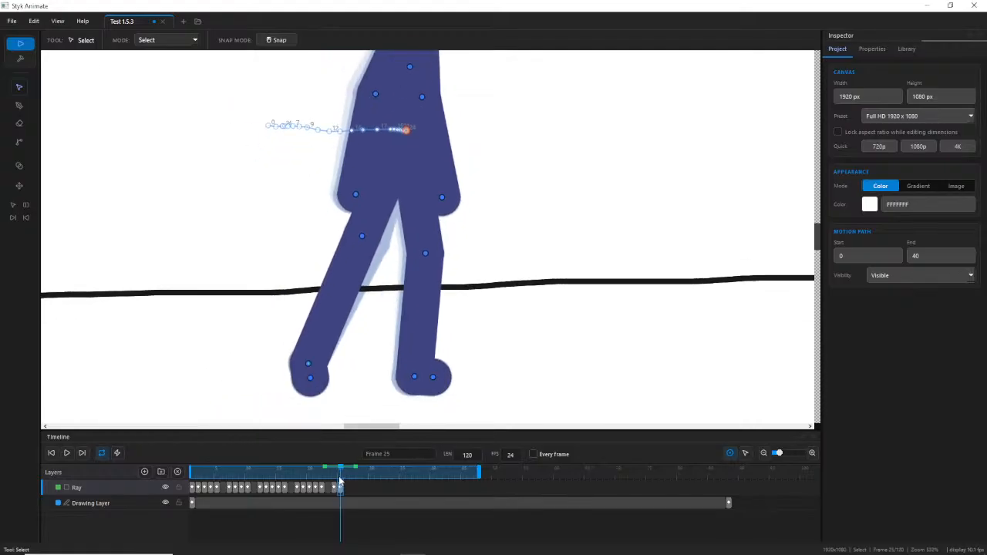
{"action": "left_click_drag", "start_coordinate": [339, 482], "coordinate": [340, 472]}
{"action": "left_click_drag", "start_coordinate": [361, 239], "coordinate": [372, 241]}
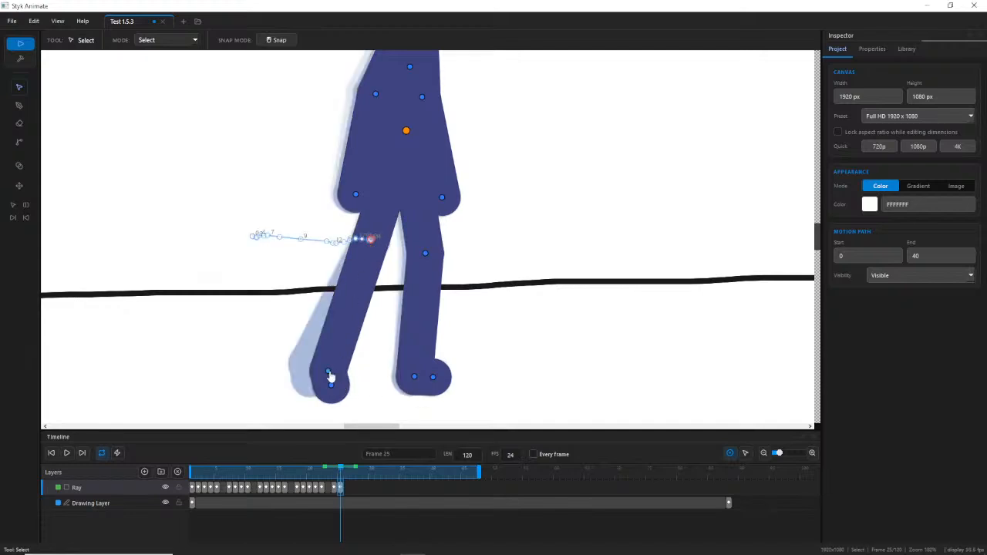
{"action": "left_click_drag", "start_coordinate": [329, 374], "coordinate": [309, 377]}
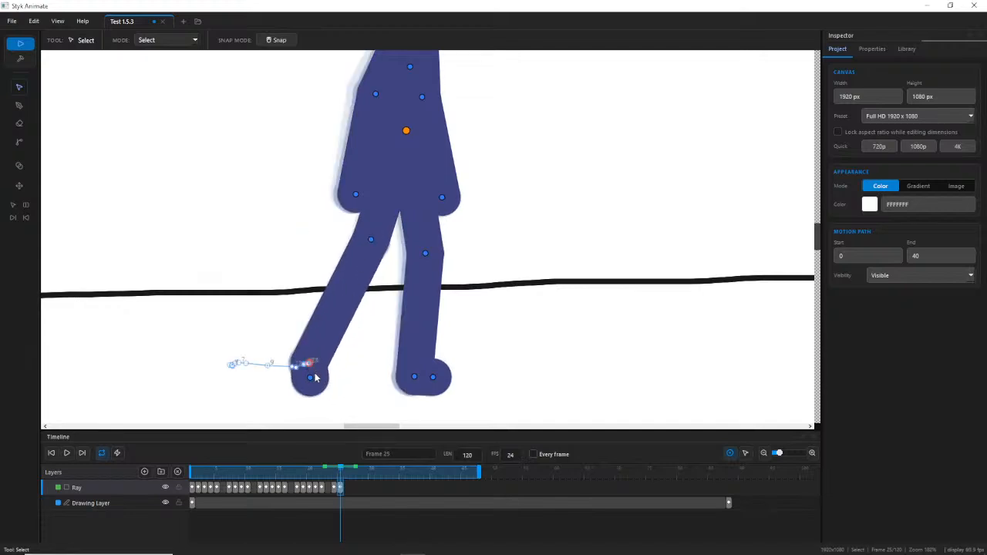
{"action": "left_click", "coordinate": [334, 476]}
{"action": "left_click", "coordinate": [340, 475]}
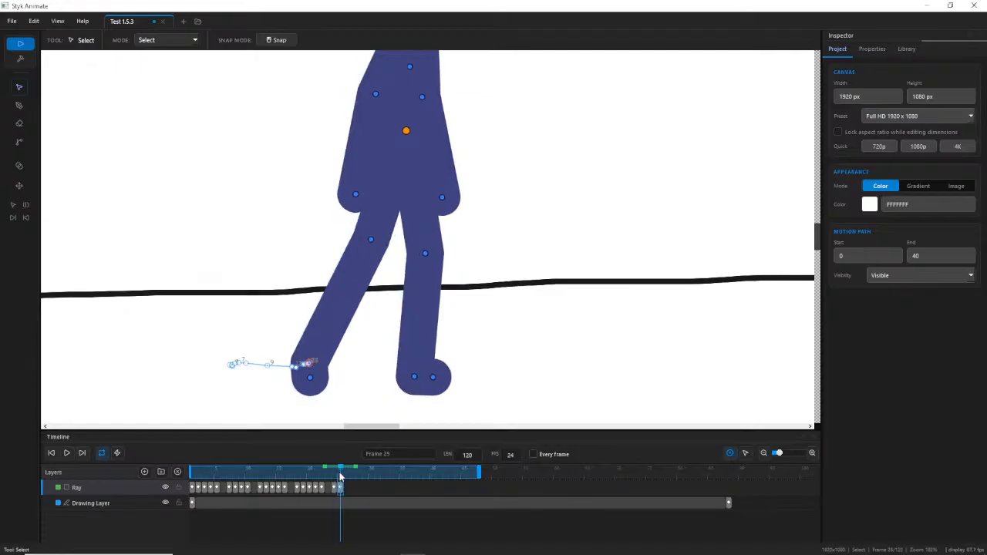
{"action": "left_click", "coordinate": [312, 378]}
{"action": "left_click_drag", "start_coordinate": [313, 383], "coordinate": [311, 382]}
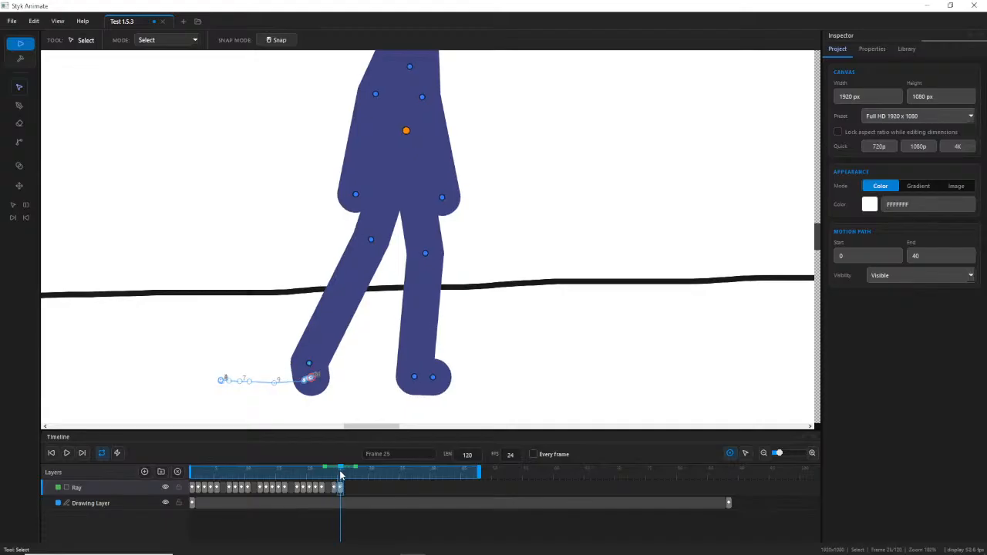
Nudge the front leg's knee joint slightly back on frame 25 and set a foot anchor on its ankle joint.
{"action": "left_click_drag", "start_coordinate": [424, 257], "coordinate": [423, 253]}
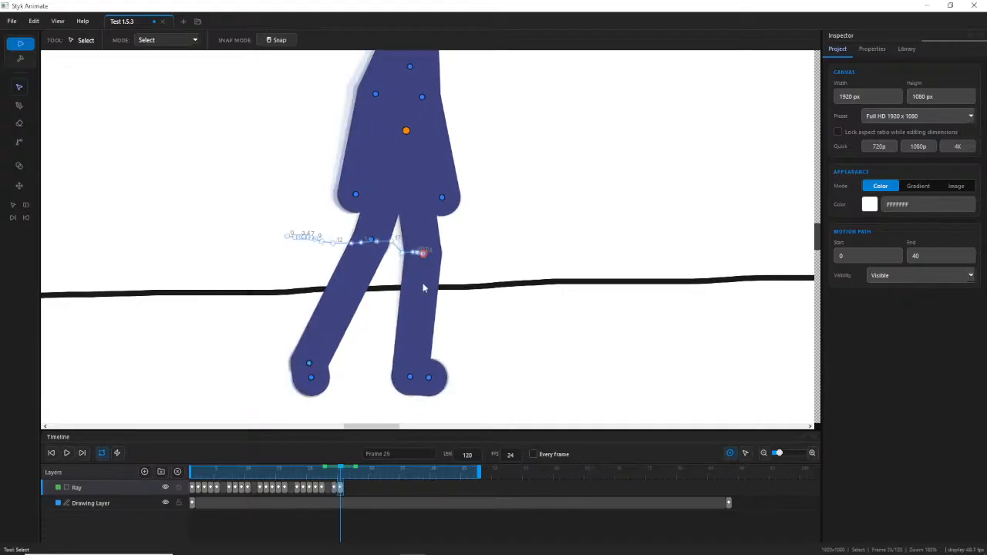
{"action": "left_click", "coordinate": [413, 377]}
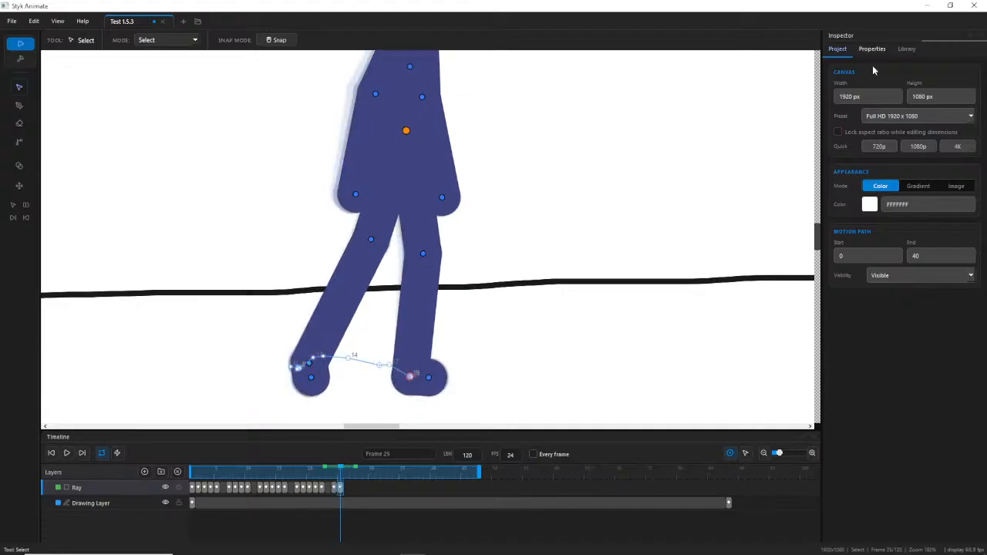
{"action": "left_click", "coordinate": [872, 48]}
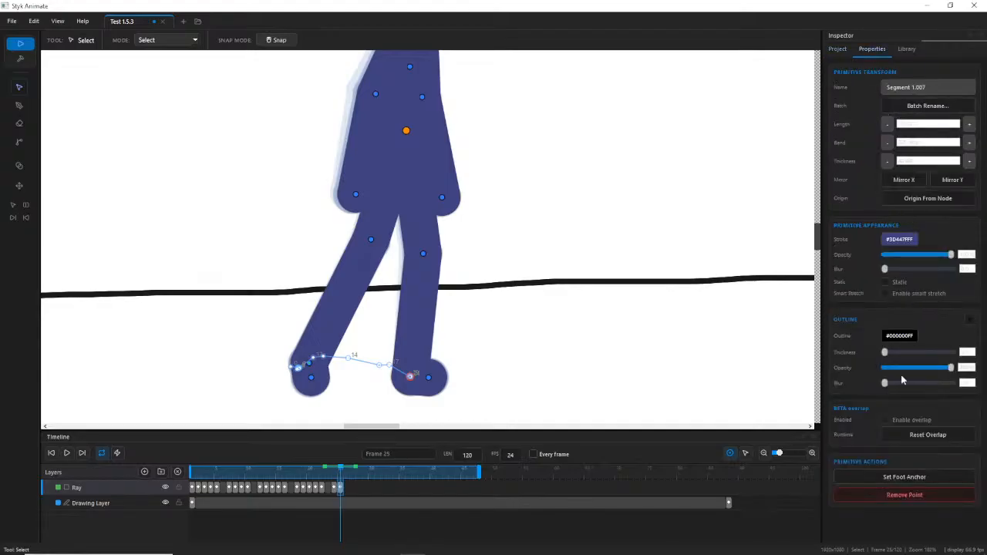
{"action": "left_click", "coordinate": [908, 477]}
{"action": "left_click", "coordinate": [578, 333]}
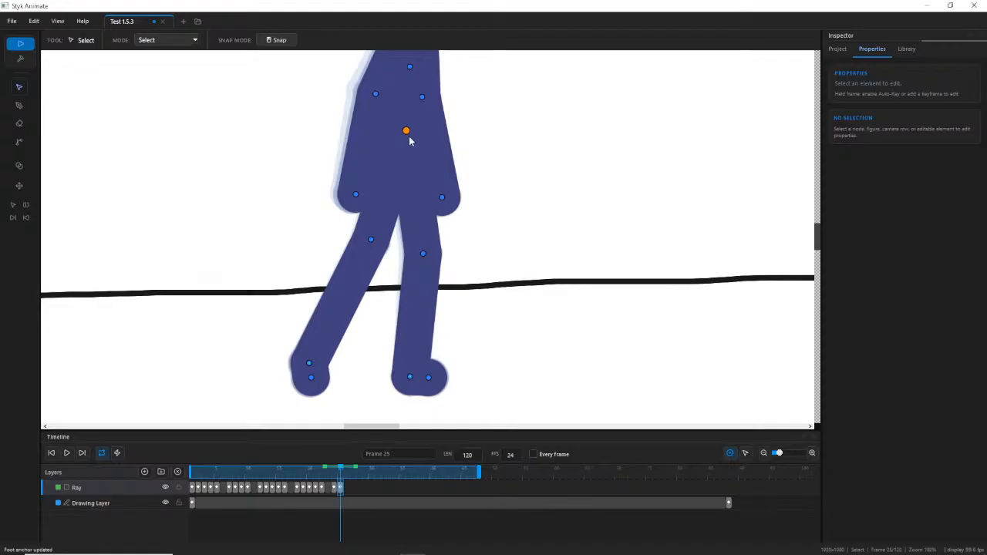
Try moving the root joint with the front foot anchored, and undo the move.
{"action": "left_click_drag", "start_coordinate": [409, 139], "coordinate": [391, 265]}
{"action": "key", "text": "ctrl+z"}
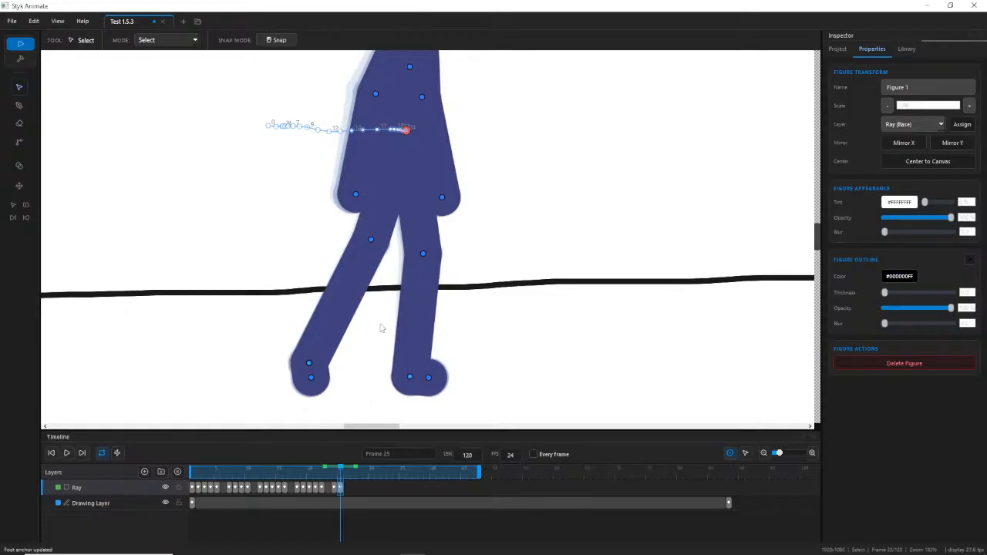
{"action": "scroll", "coordinate": [464, 118], "scroll_direction": "up", "scroll_amount": 1}
{"action": "scroll", "coordinate": [326, 352], "scroll_direction": "down", "scroll_amount": 1}
{"action": "left_click_drag", "start_coordinate": [355, 328], "coordinate": [370, 312]}
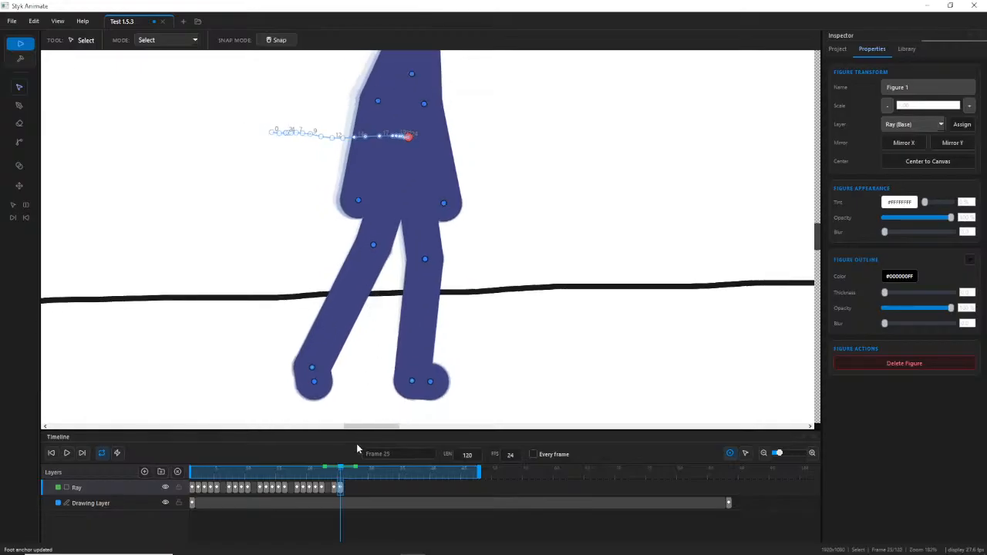
On frame 25, shift the back arm's elbow slightly forward, move the front arm's elbow slightly back and reset the front hand joint.
{"action": "mouse_move", "coordinate": [339, 475]}
{"action": "left_mouse_down"}
{"action": "mouse_move", "coordinate": [320, 476]}
{"action": "mouse_move", "coordinate": [353, 475]}
{"action": "mouse_move", "coordinate": [330, 472]}
{"action": "mouse_move", "coordinate": [342, 465]}
{"action": "left_mouse_up"}
{"action": "left_click", "coordinate": [378, 104]}
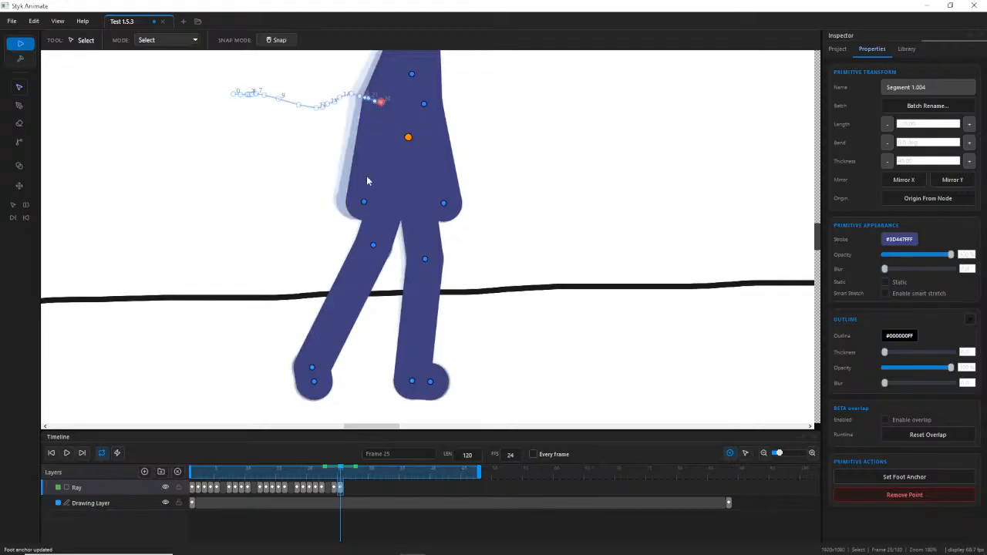
{"action": "left_click", "coordinate": [424, 104]}
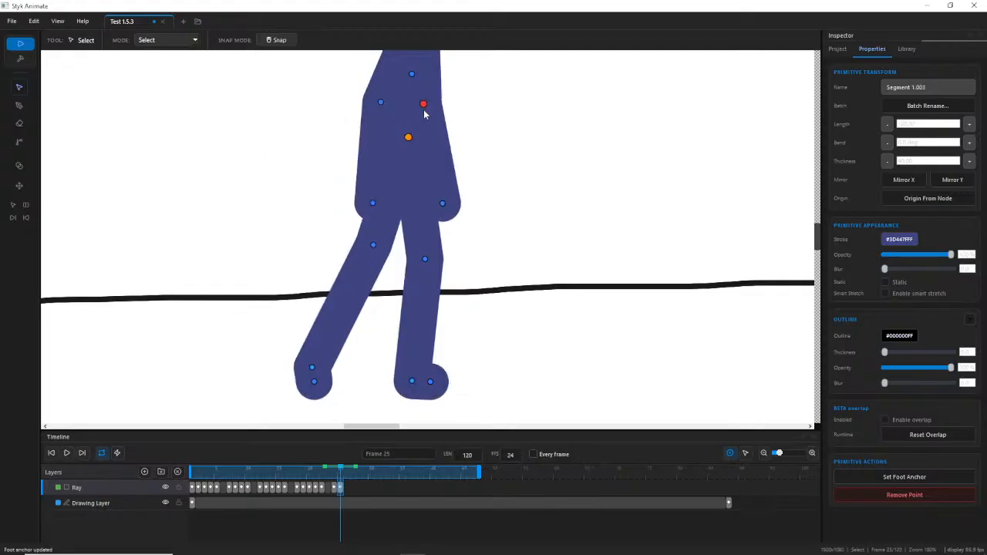
{"action": "left_click", "coordinate": [436, 206]}
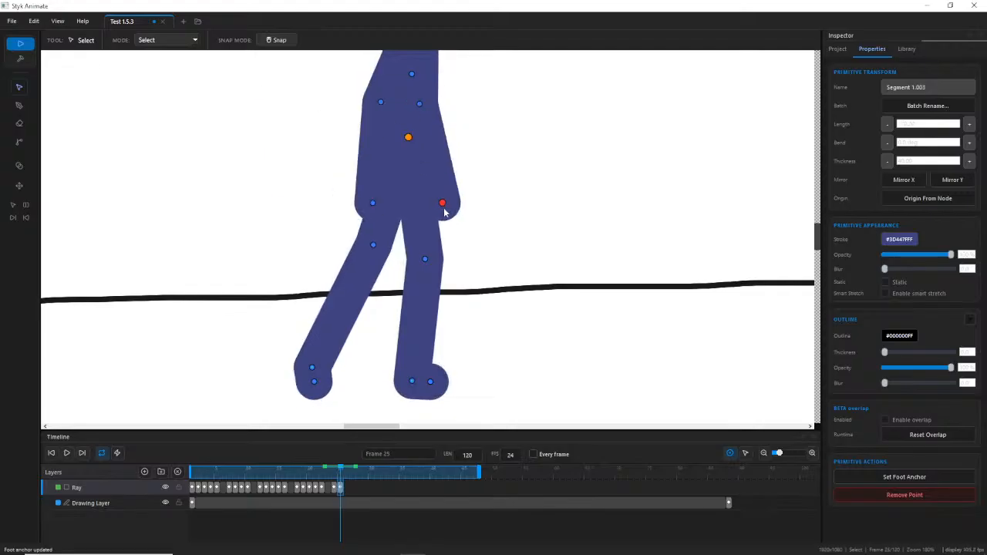
{"action": "mouse_move", "coordinate": [342, 468]}
{"action": "left_mouse_down"}
{"action": "mouse_move", "coordinate": [331, 468]}
{"action": "mouse_move", "coordinate": [341, 468]}
{"action": "left_mouse_up"}
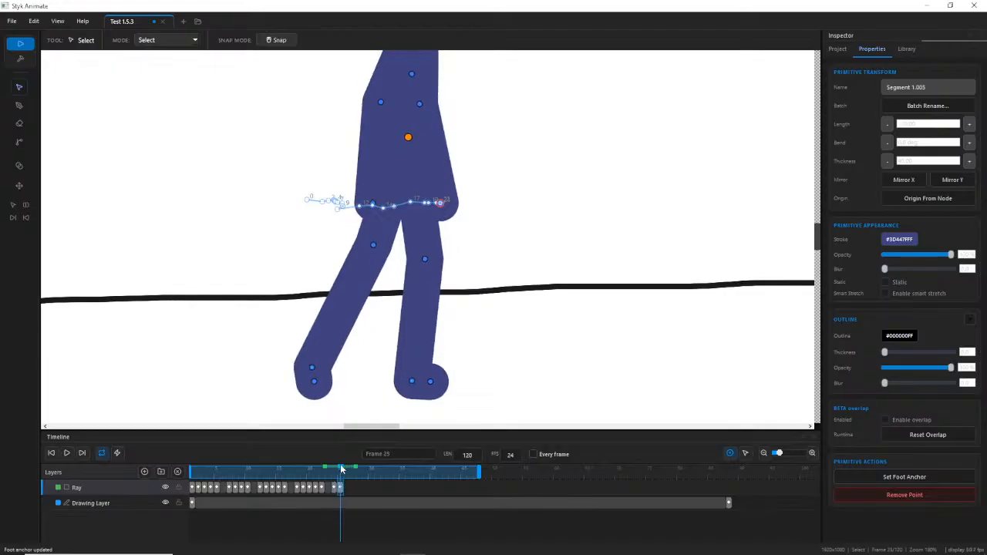
Readjust the back arm's elbow and hand joints slightly backward on frame 25, placing the hand near its motion path's end.
{"action": "left_click", "coordinate": [365, 207]}
{"action": "left_click", "coordinate": [378, 103]}
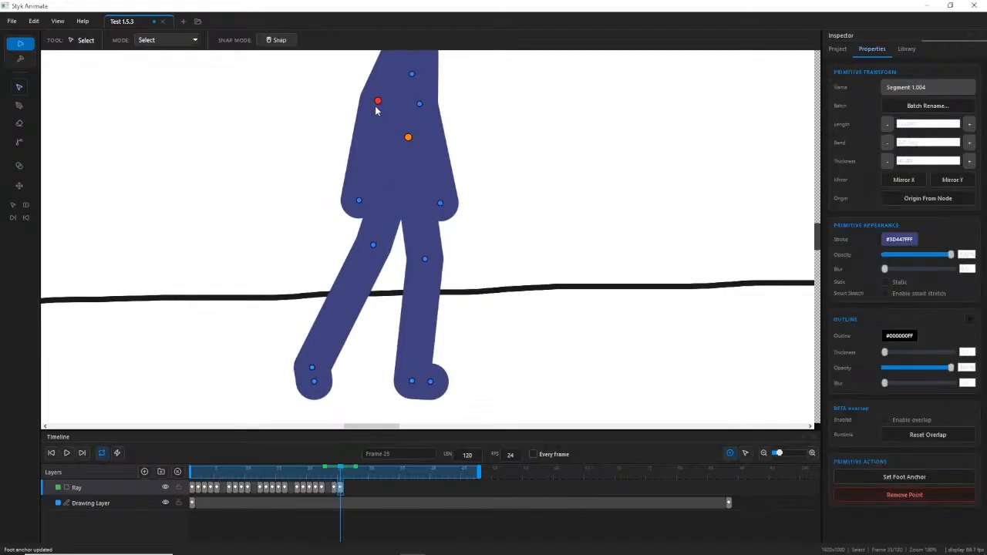
{"action": "left_click", "coordinate": [360, 201]}
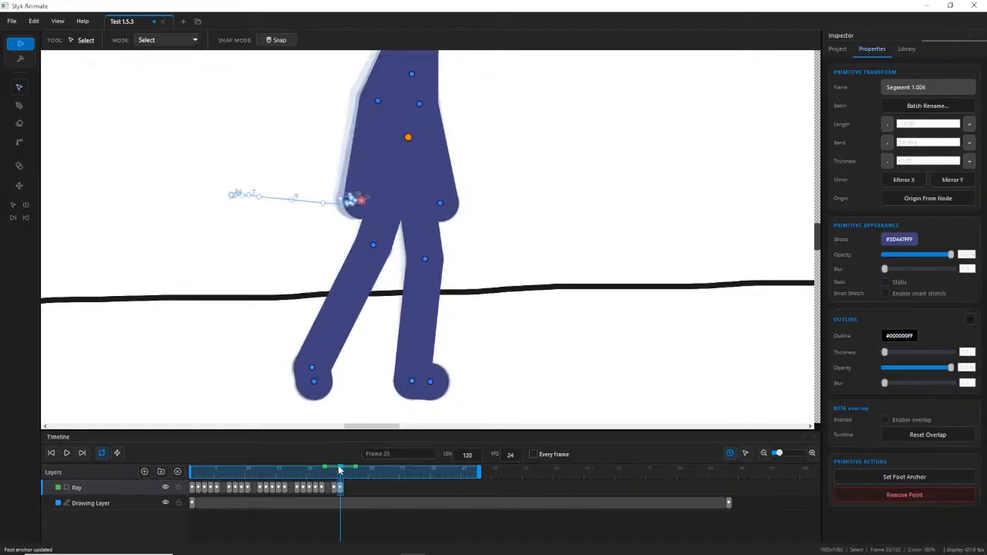
{"action": "mouse_move", "coordinate": [339, 470]}
{"action": "left_mouse_down"}
{"action": "mouse_move", "coordinate": [319, 472]}
{"action": "mouse_move", "coordinate": [342, 478]}
{"action": "left_mouse_up"}
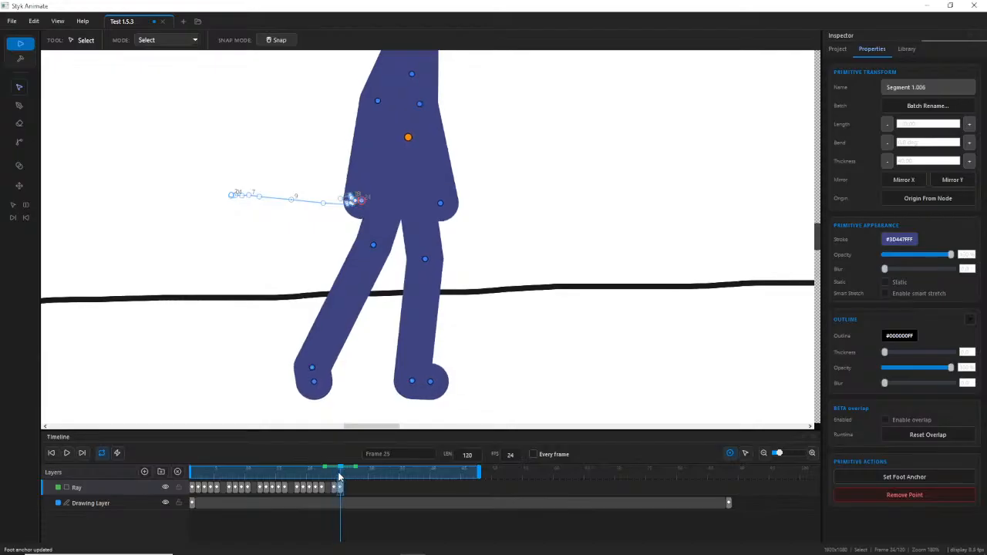
Fine-tune the front leg's ankle joint on frame 25 so the planted foot lines up with frame 24.
{"action": "scroll", "coordinate": [417, 382], "scroll_direction": "up", "scroll_amount": 5}
{"action": "left_click", "coordinate": [425, 379]}
{"action": "left_click_drag", "start_coordinate": [426, 382], "coordinate": [427, 381]}
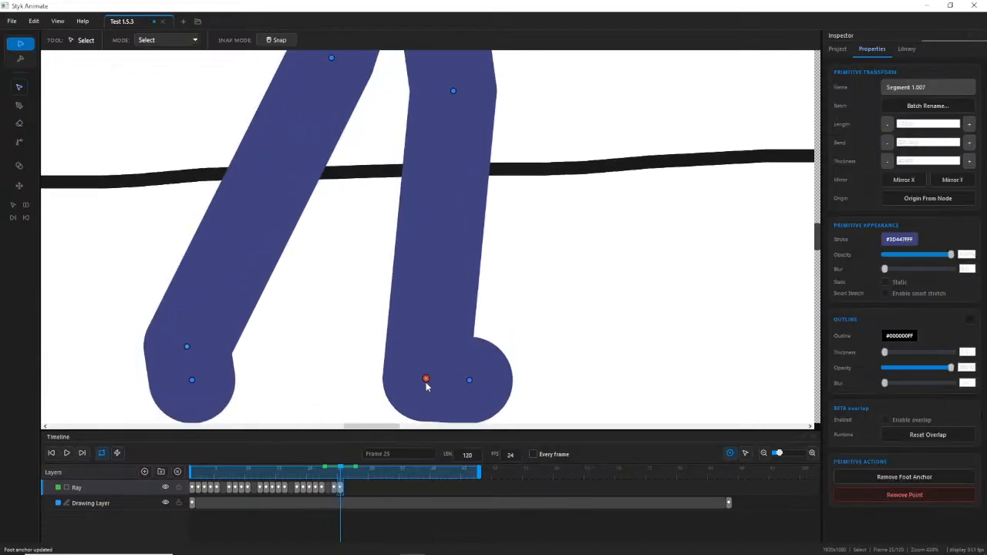
{"action": "left_click", "coordinate": [339, 477]}
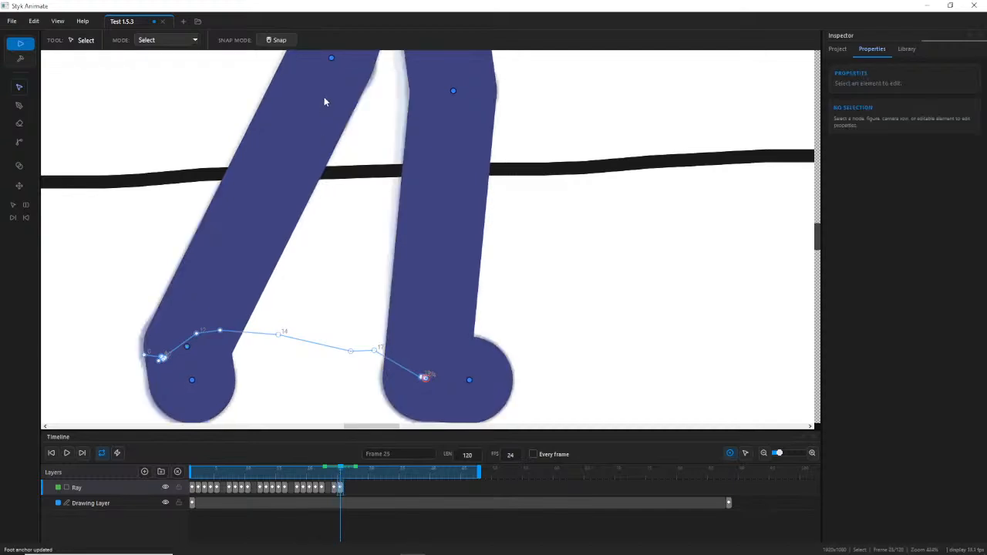
Examine the back knee's motion path and compare the whole pose on frame 25 with the neighbouring frame.
{"action": "left_click", "coordinate": [332, 58]}
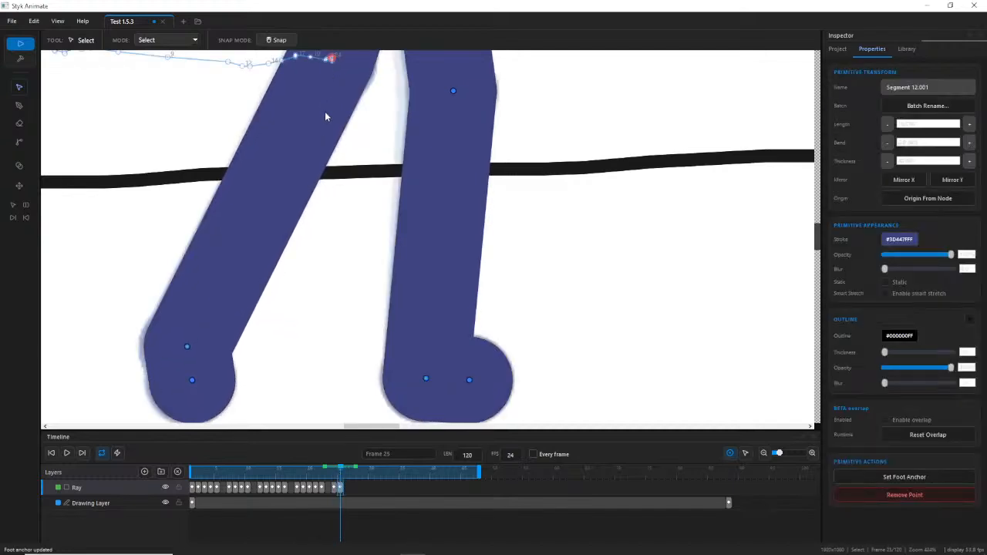
{"action": "left_click_drag", "start_coordinate": [339, 473], "coordinate": [341, 471]}
{"action": "scroll", "coordinate": [370, 114], "scroll_direction": "down", "scroll_amount": 6}
{"action": "left_click_drag", "start_coordinate": [386, 136], "coordinate": [377, 319]}
{"action": "scroll", "coordinate": [407, 282], "scroll_direction": "down", "scroll_amount": 1}
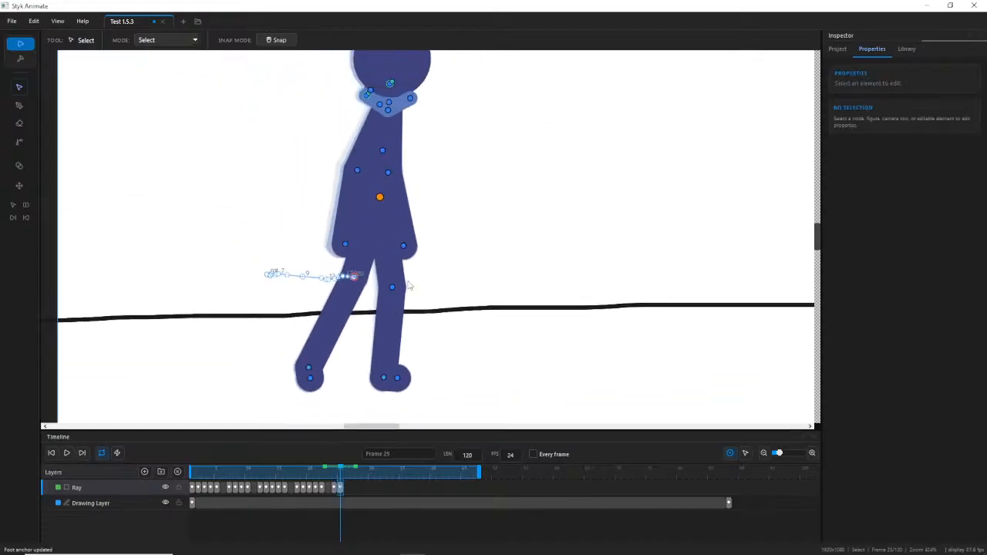
Go to frame 26 on the figure's layer and add a keyframe that carries over the frame 25 pose.
{"action": "left_click_drag", "start_coordinate": [439, 225], "coordinate": [440, 283]}
{"action": "left_click_drag", "start_coordinate": [423, 344], "coordinate": [430, 323]}
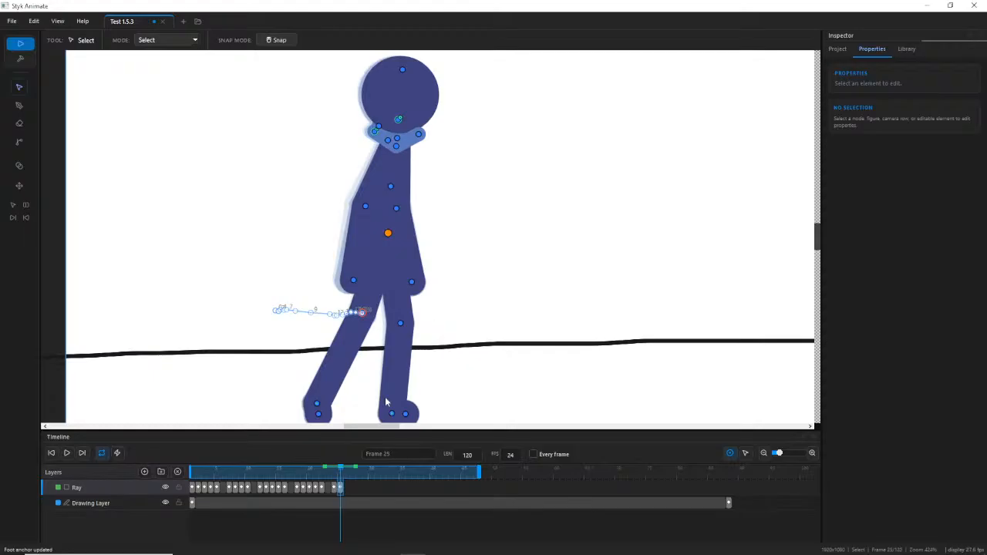
{"action": "mouse_move", "coordinate": [346, 481]}
{"action": "left_mouse_down"}
{"action": "mouse_move", "coordinate": [332, 473]}
{"action": "mouse_move", "coordinate": [346, 477]}
{"action": "left_mouse_up"}
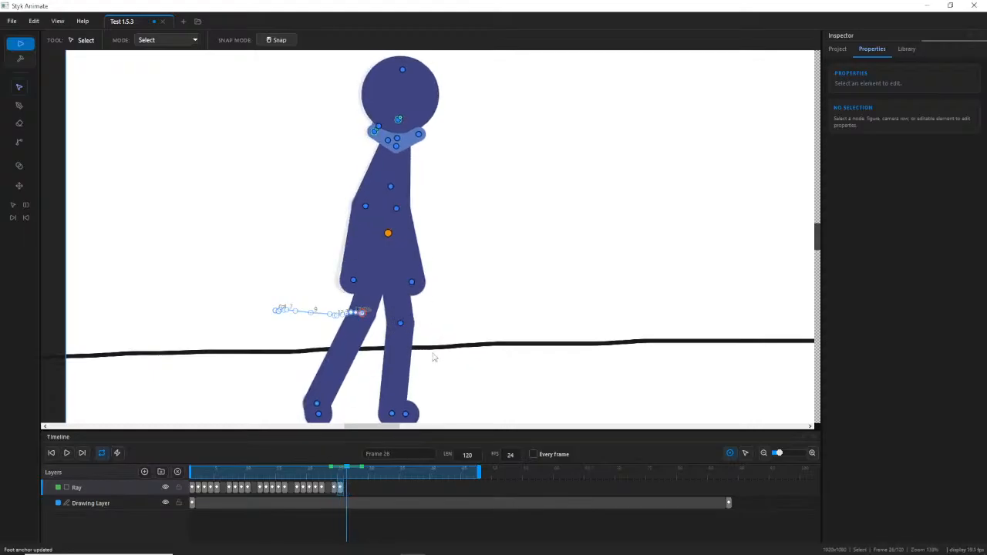
{"action": "key", "text": "F6"}
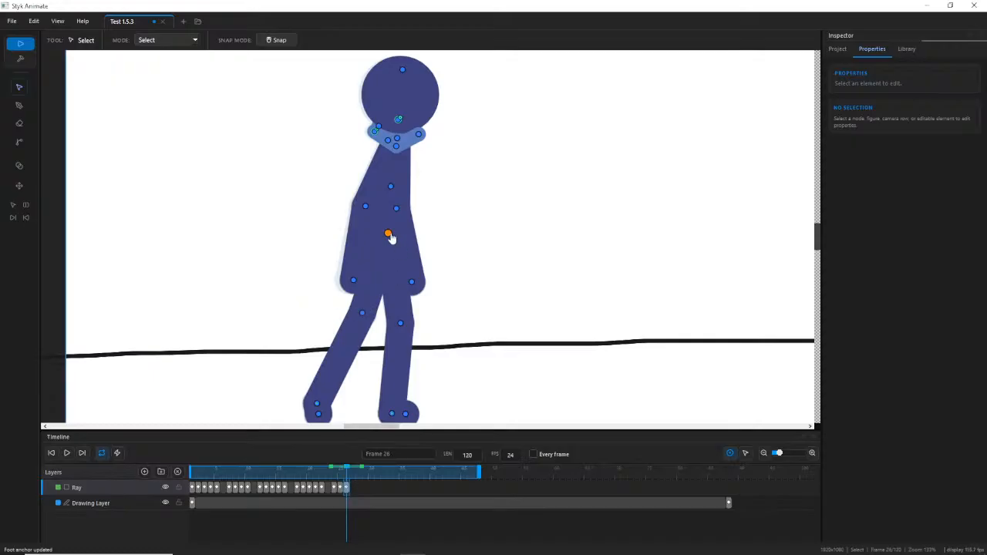
Using the IK tool with a chain length of 2, shift the figure's root joint slightly forward and down on frame 26.
{"action": "mouse_move", "coordinate": [391, 237]}
{"action": "left_mouse_down"}
{"action": "mouse_move", "coordinate": [408, 229]}
{"action": "mouse_move", "coordinate": [397, 252]}
{"action": "mouse_move", "coordinate": [391, 239]}
{"action": "left_mouse_up"}
{"action": "scroll", "coordinate": [391, 240], "scroll_direction": "up", "scroll_amount": 1}
{"action": "left_click_drag", "start_coordinate": [372, 295], "coordinate": [392, 232]}
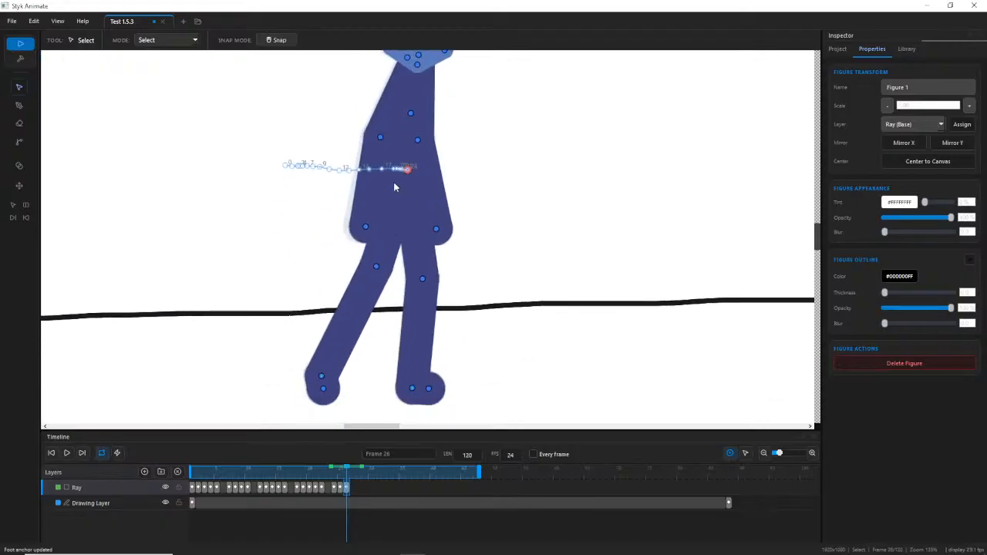
{"action": "left_click", "coordinate": [19, 142]}
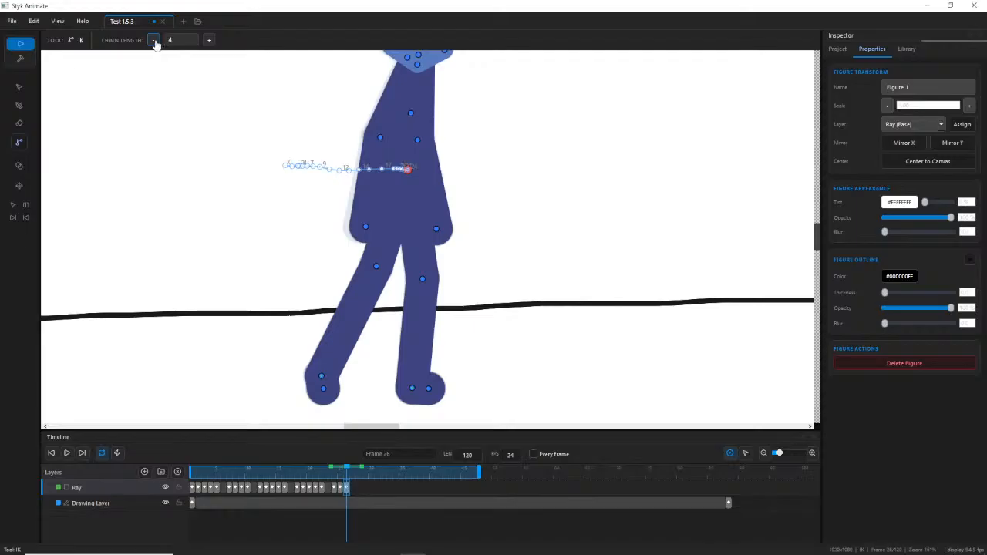
{"action": "left_click", "coordinate": [154, 41]}
{"action": "left_click", "coordinate": [154, 41]}
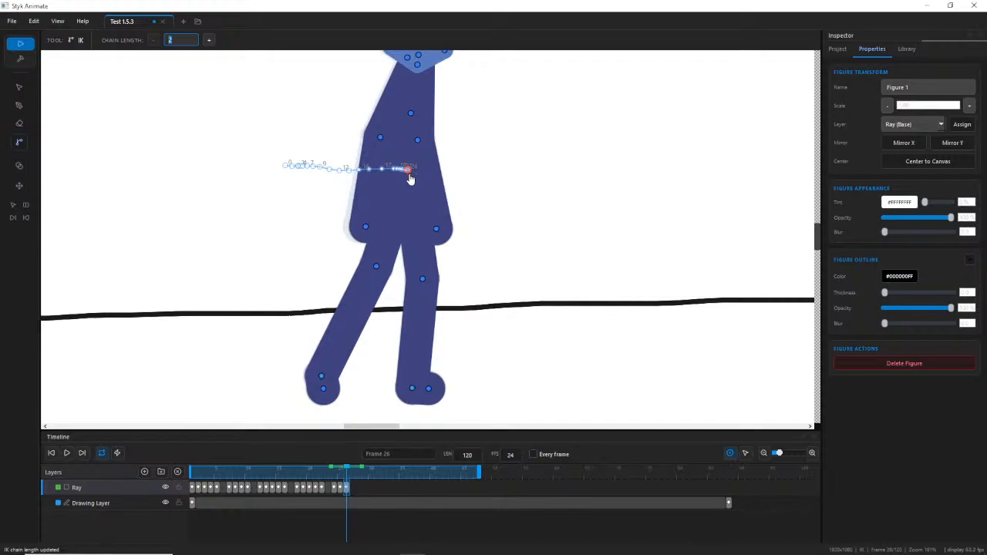
{"action": "left_click", "coordinate": [437, 230]}
{"action": "mouse_move", "coordinate": [408, 170]}
{"action": "left_mouse_down"}
{"action": "mouse_move", "coordinate": [416, 181]}
{"action": "mouse_move", "coordinate": [409, 172]}
{"action": "left_mouse_up"}
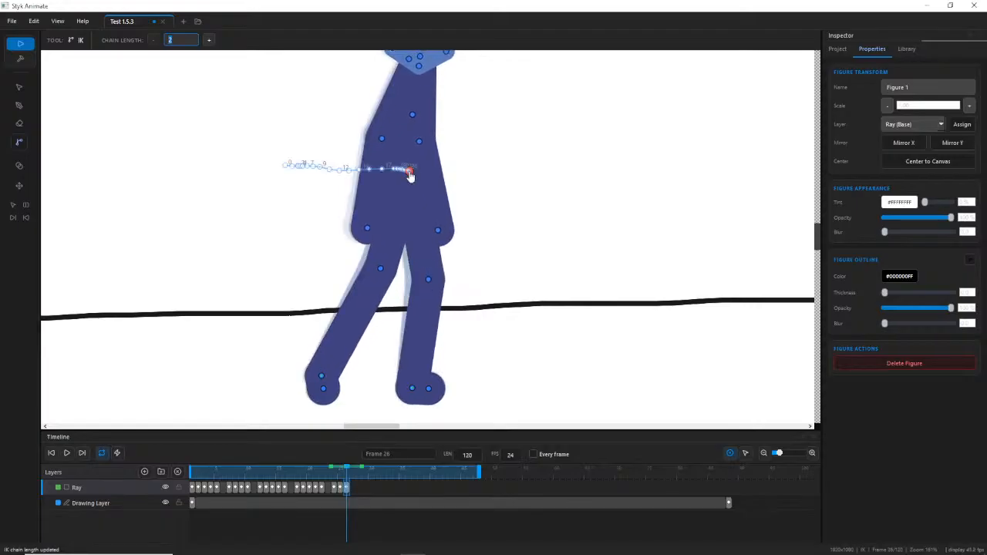
Switch to the Motion Path tool and try to level the dip in the root joint's path just after frame 21.
{"action": "scroll", "coordinate": [410, 173], "scroll_direction": "up", "scroll_amount": 5}
{"action": "scroll", "coordinate": [402, 194], "scroll_direction": "up", "scroll_amount": 3}
{"action": "scroll", "coordinate": [402, 193], "scroll_direction": "up", "scroll_amount": 1}
{"action": "scroll", "coordinate": [502, 239], "scroll_direction": "down", "scroll_amount": 1}
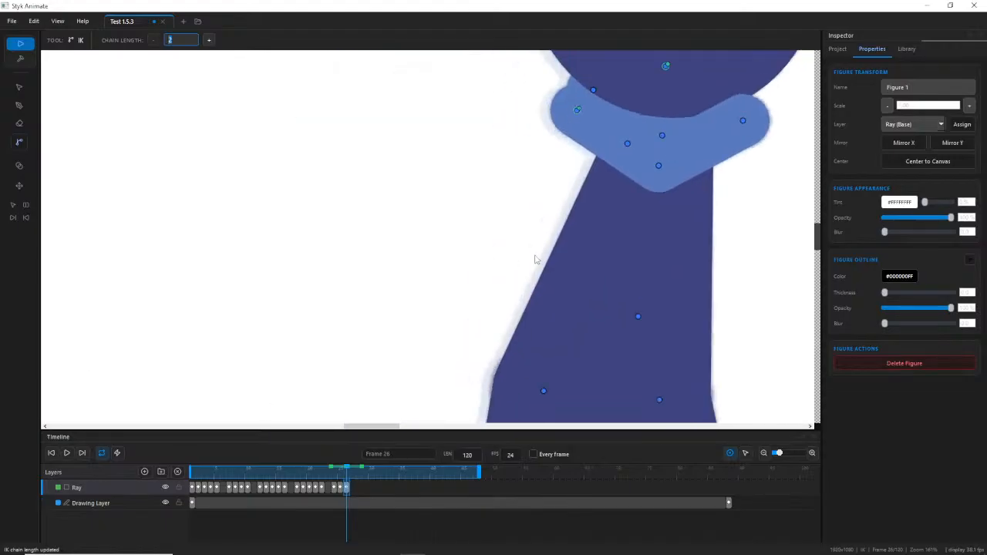
{"action": "left_click_drag", "start_coordinate": [535, 260], "coordinate": [423, 121]}
{"action": "scroll", "coordinate": [497, 297], "scroll_direction": "down", "scroll_amount": 2}
{"action": "left_click_drag", "start_coordinate": [501, 302], "coordinate": [422, 110]}
{"action": "scroll", "coordinate": [428, 116], "scroll_direction": "up", "scroll_amount": 5}
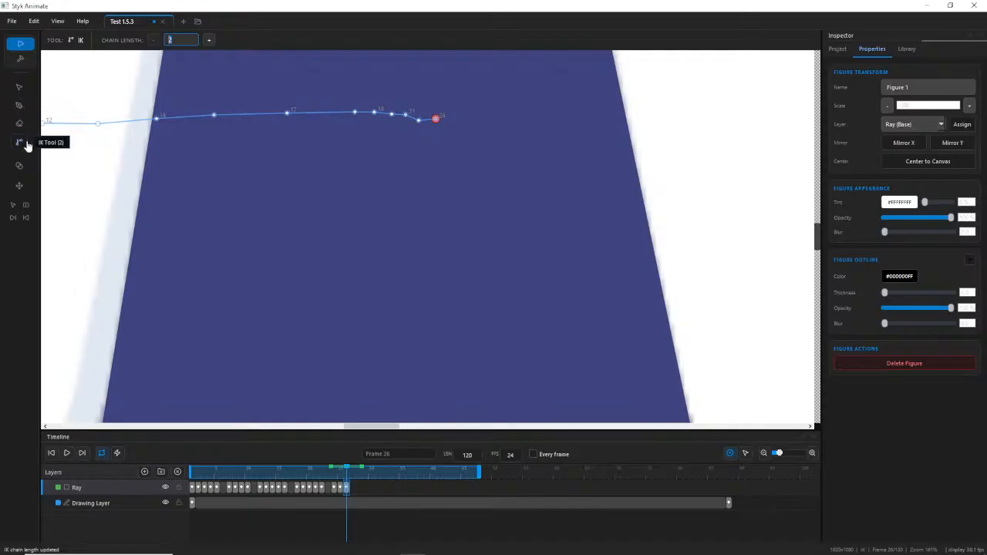
{"action": "left_click", "coordinate": [21, 186]}
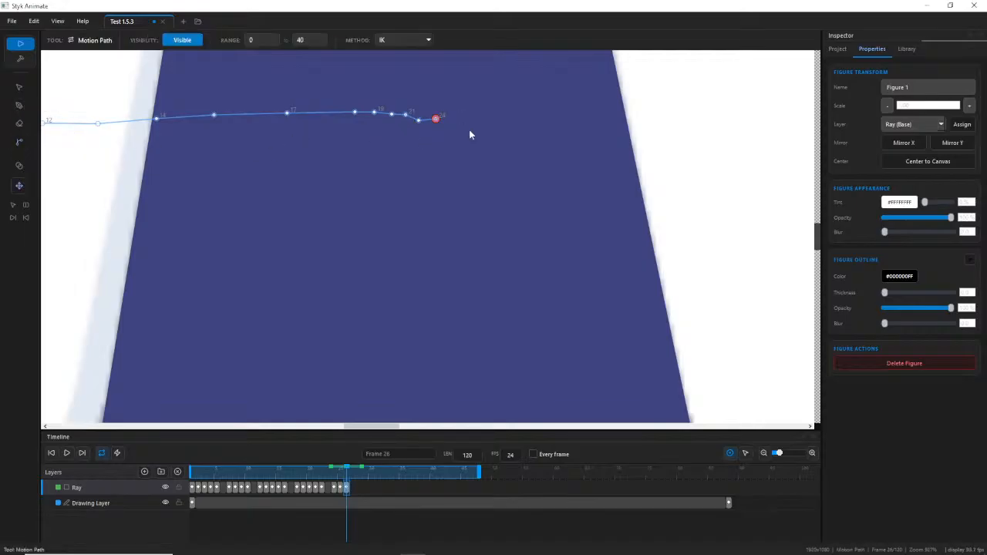
{"action": "scroll", "coordinate": [419, 121], "scroll_direction": "up", "scroll_amount": 3}
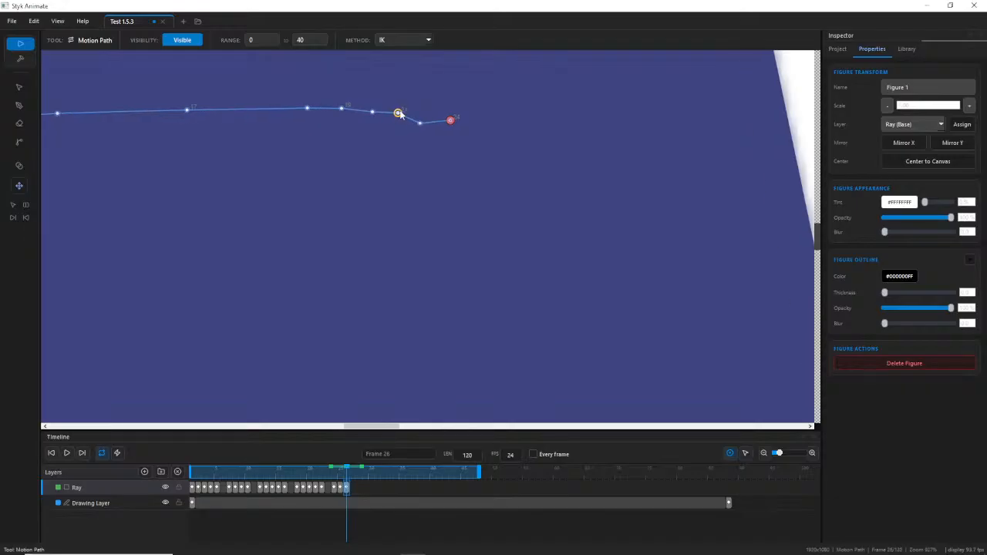
{"action": "left_click_drag", "start_coordinate": [399, 112], "coordinate": [423, 119]}
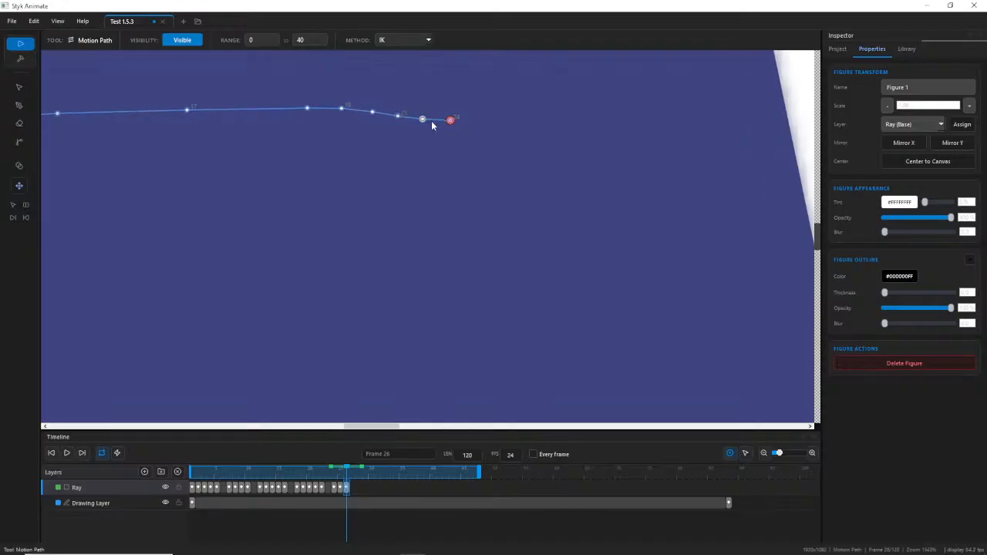
Smooth the root joint's motion path again by slightly lowering its frame 21 point toward the points that follow.
{"action": "left_click", "coordinate": [451, 121]}
{"action": "left_click_drag", "start_coordinate": [455, 123], "coordinate": [449, 120]}
{"action": "left_click", "coordinate": [398, 117]}
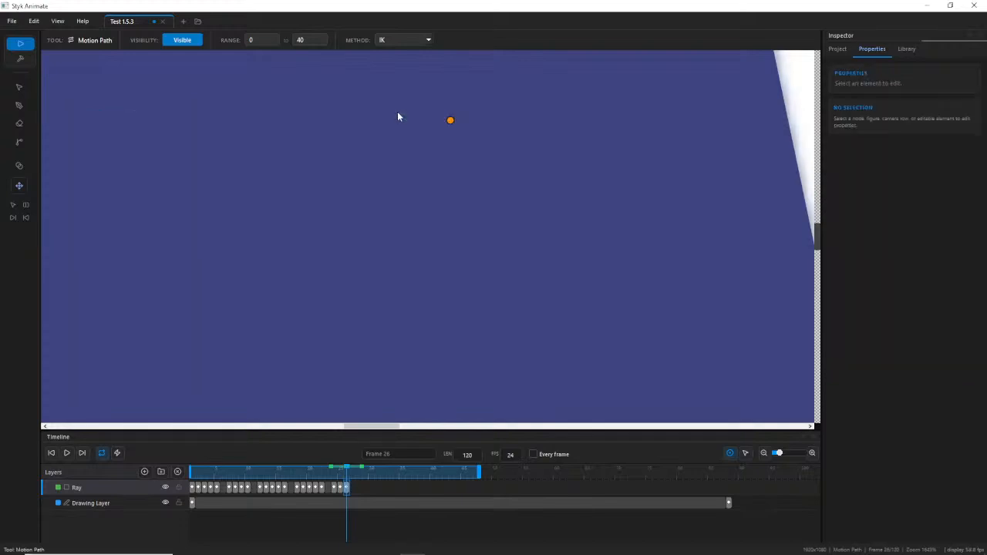
{"action": "left_click", "coordinate": [451, 122]}
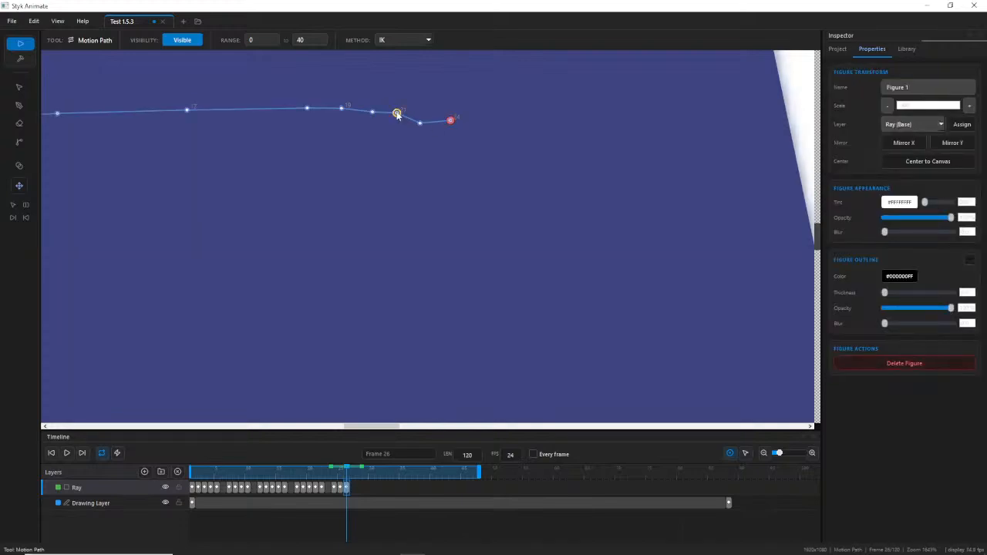
{"action": "left_click_drag", "start_coordinate": [397, 114], "coordinate": [423, 126]}
{"action": "mouse_move", "coordinate": [450, 123]}
{"action": "left_mouse_down"}
{"action": "mouse_move", "coordinate": [438, 124]}
{"action": "mouse_move", "coordinate": [450, 121]}
{"action": "left_mouse_up"}
{"action": "left_click", "coordinate": [479, 161]}
Nudge the root joint's second-to-last motion path point slightly forward to even out the spacing up to frame 26.
{"action": "scroll", "coordinate": [484, 174], "scroll_direction": "down", "scroll_amount": 8}
{"action": "left_click_drag", "start_coordinate": [459, 295], "coordinate": [408, 237]}
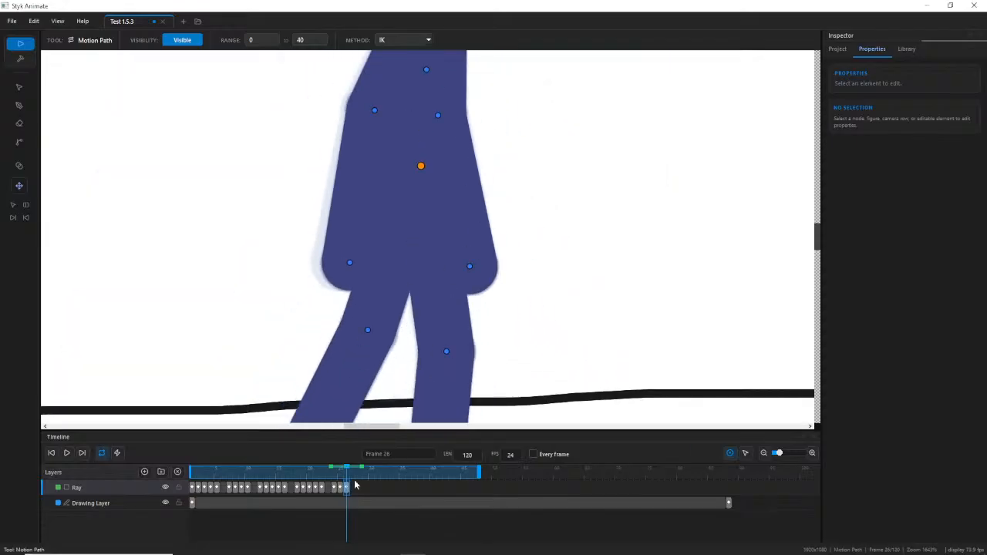
{"action": "mouse_move", "coordinate": [348, 470]}
{"action": "left_mouse_down"}
{"action": "mouse_move", "coordinate": [315, 470]}
{"action": "mouse_move", "coordinate": [346, 478]}
{"action": "left_mouse_up"}
{"action": "scroll", "coordinate": [421, 176], "scroll_direction": "up", "scroll_amount": 1}
{"action": "left_click", "coordinate": [428, 147]}
{"action": "scroll", "coordinate": [428, 147], "scroll_direction": "up", "scroll_amount": 5}
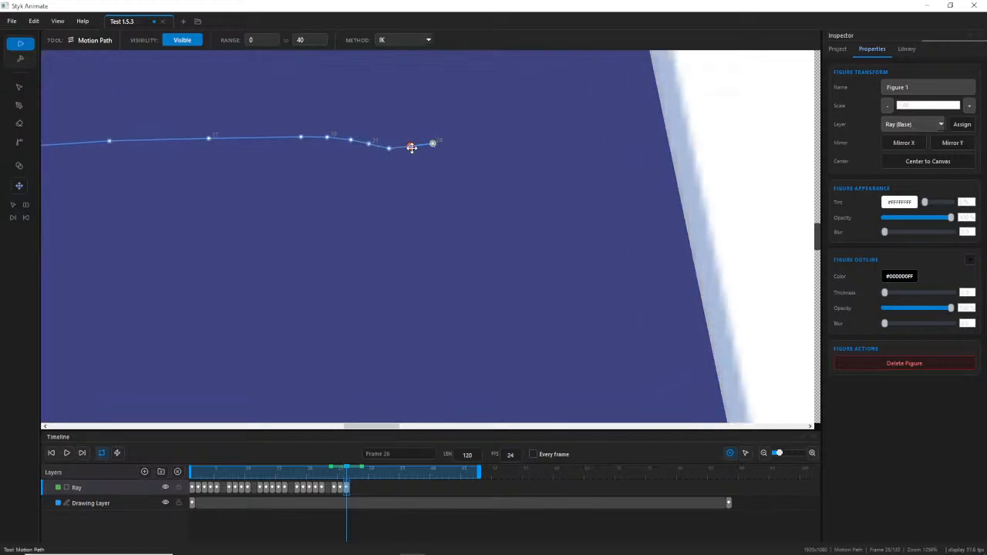
{"action": "mouse_move", "coordinate": [412, 148]}
{"action": "left_mouse_down"}
{"action": "mouse_move", "coordinate": [451, 145]}
{"action": "mouse_move", "coordinate": [410, 150]}
{"action": "mouse_move", "coordinate": [419, 147]}
{"action": "left_mouse_up"}
{"action": "scroll", "coordinate": [421, 216], "scroll_direction": "down", "scroll_amount": 8}
{"action": "left_click_drag", "start_coordinate": [364, 420], "coordinate": [357, 382]}
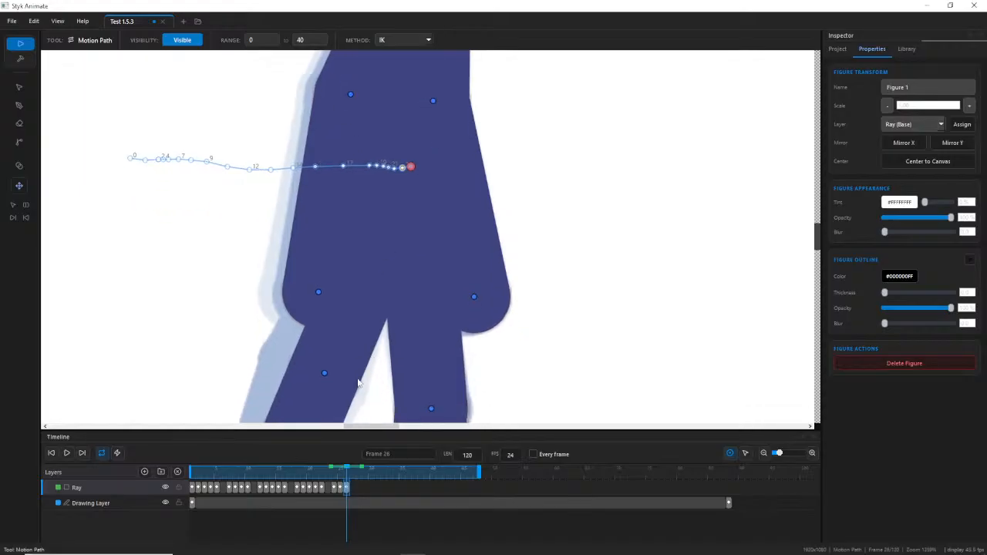
On frame 25, move the back leg's knee joint forward to the end of its motion path.
{"action": "left_click_drag", "start_coordinate": [346, 475], "coordinate": [339, 472]}
{"action": "scroll", "coordinate": [332, 363], "scroll_direction": "down", "scroll_amount": 11}
{"action": "left_click_drag", "start_coordinate": [335, 367], "coordinate": [381, 260]}
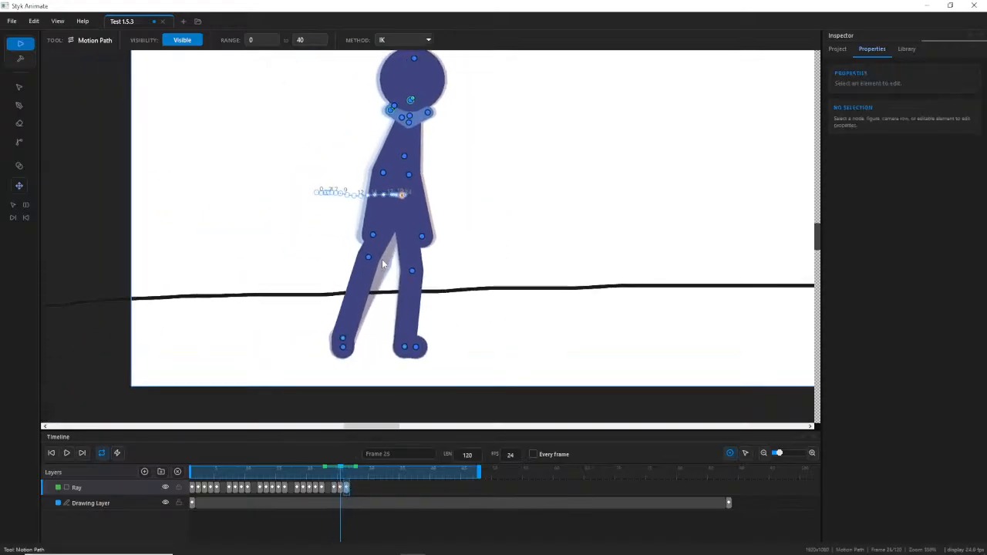
{"action": "scroll", "coordinate": [368, 285], "scroll_direction": "up", "scroll_amount": 4}
{"action": "scroll", "coordinate": [368, 289], "scroll_direction": "up", "scroll_amount": 3}
{"action": "left_click", "coordinate": [375, 240]}
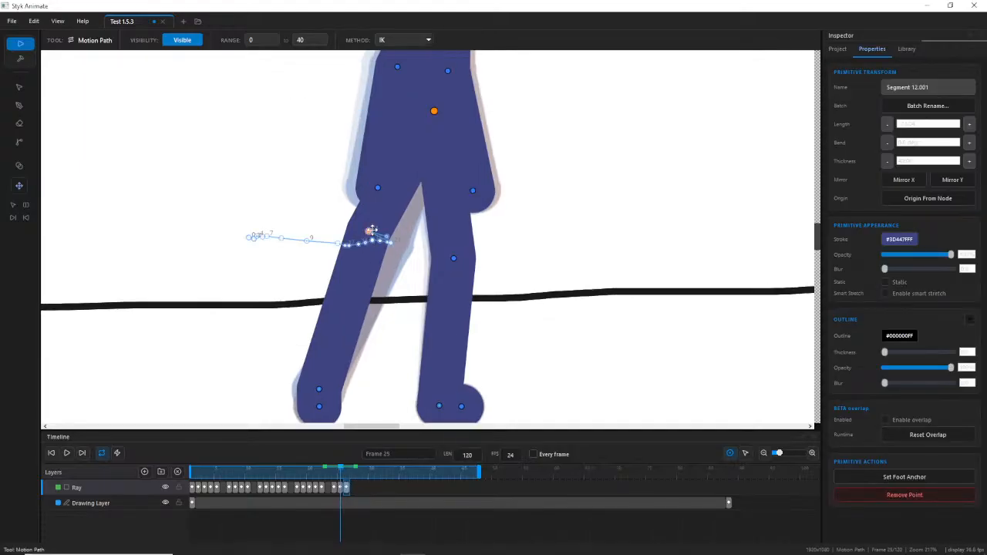
{"action": "scroll", "coordinate": [372, 230], "scroll_direction": "up", "scroll_amount": 2}
{"action": "left_click_drag", "start_coordinate": [370, 232], "coordinate": [394, 240]}
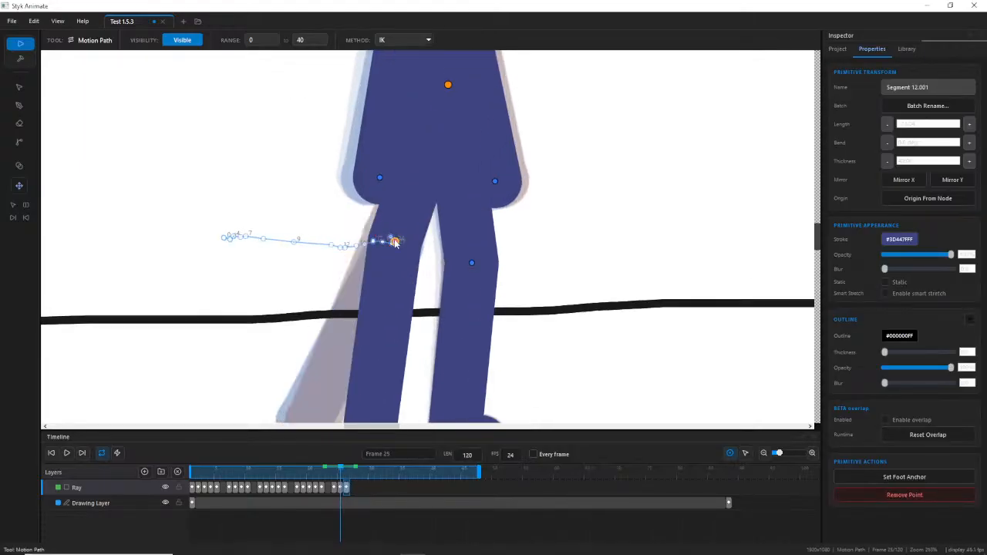
Move the back leg's ankle joint back to its motion path's end so the foot lines up with the neighbouring frames.
{"action": "left_click_drag", "start_coordinate": [376, 323], "coordinate": [387, 258]}
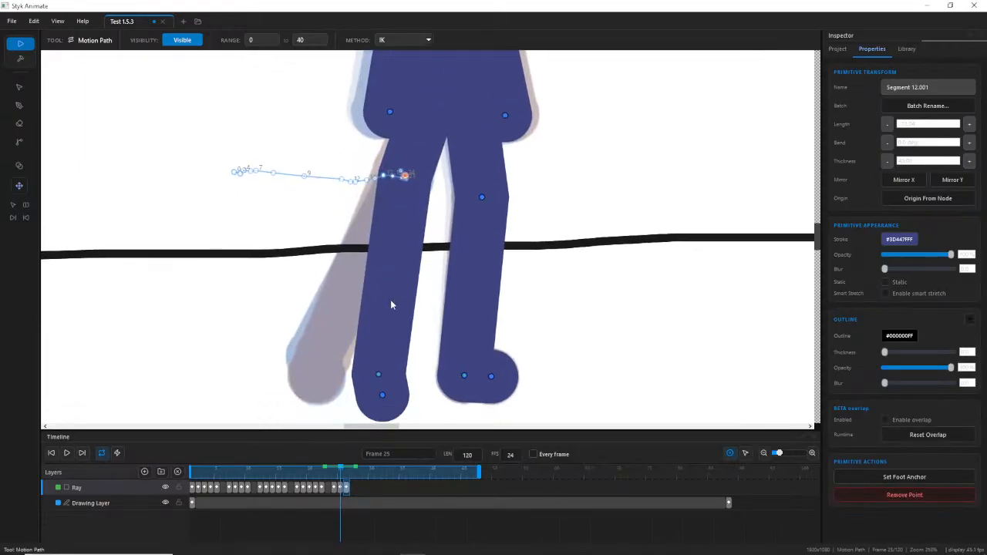
{"action": "left_click", "coordinate": [378, 373]}
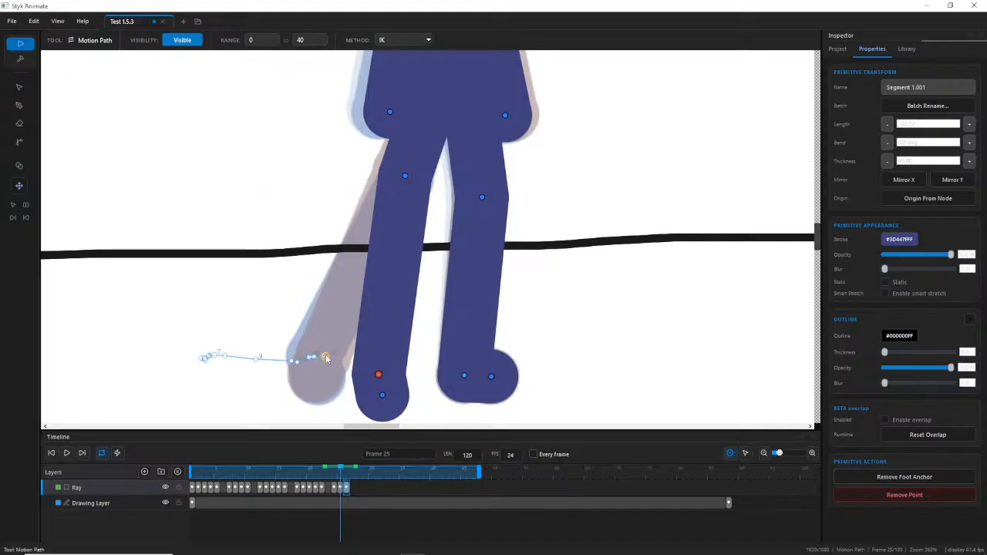
{"action": "left_click", "coordinate": [324, 357]}
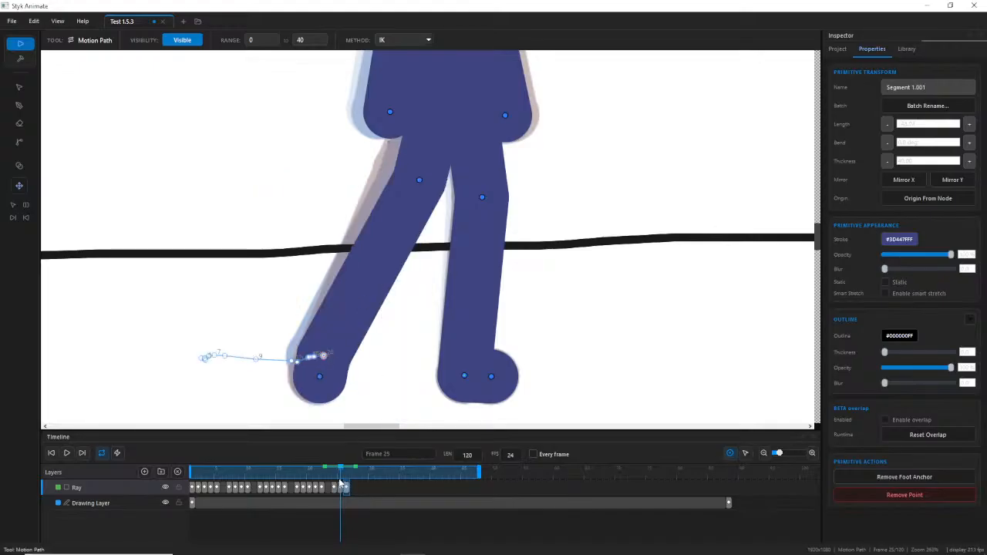
{"action": "mouse_move", "coordinate": [339, 479]}
{"action": "left_mouse_down"}
{"action": "mouse_move", "coordinate": [330, 471]}
{"action": "mouse_move", "coordinate": [341, 474]}
{"action": "left_mouse_up"}
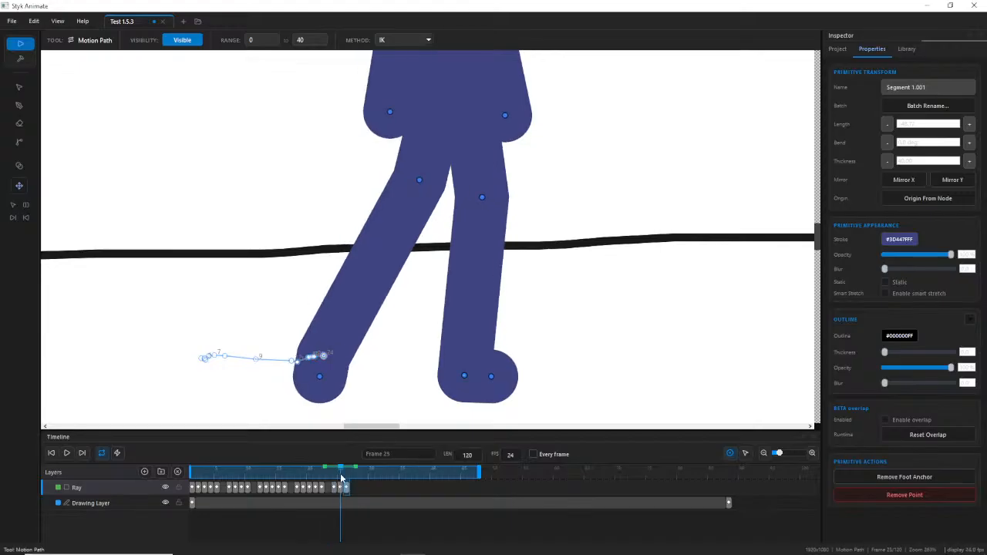
Shift the back leg's knee joint slightly backward on frame 25, using its motion path as a guide.
{"action": "left_click", "coordinate": [419, 180]}
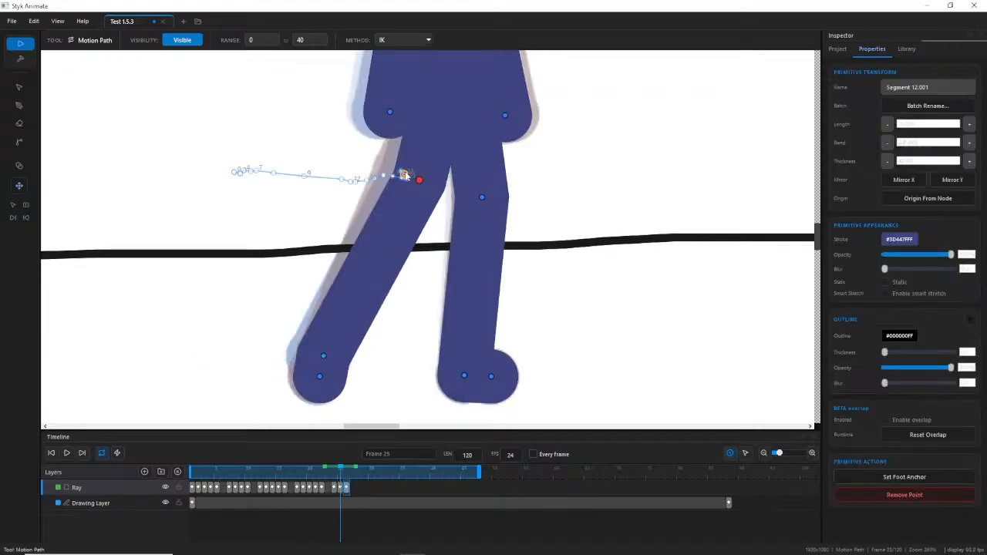
{"action": "left_click_drag", "start_coordinate": [418, 179], "coordinate": [407, 177]}
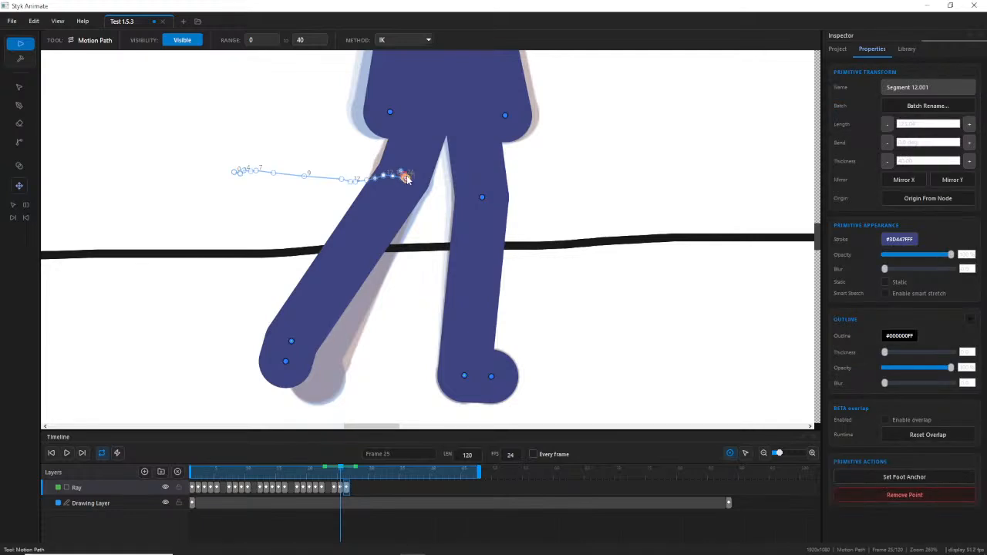
{"action": "scroll", "coordinate": [404, 177], "scroll_direction": "up", "scroll_amount": 4}
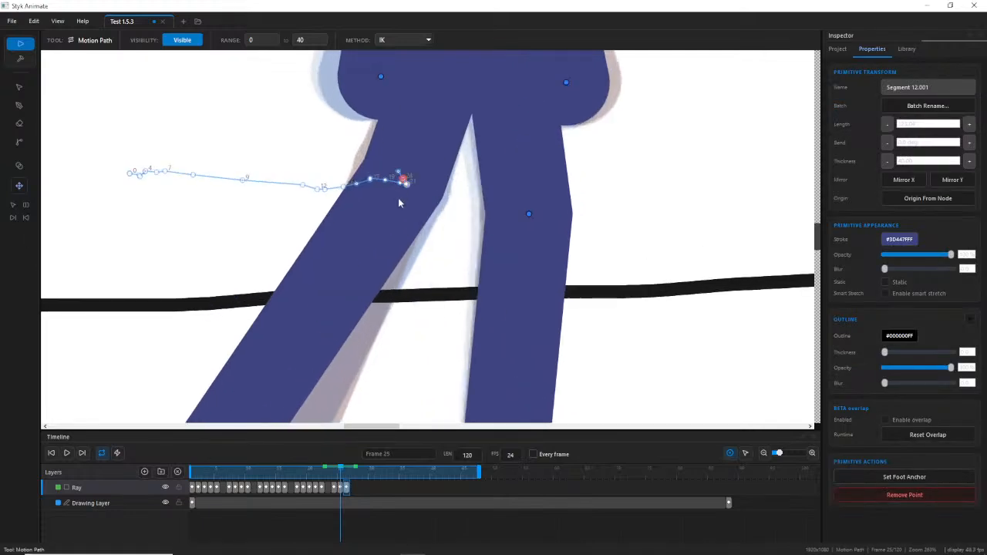
{"action": "scroll", "coordinate": [403, 178], "scroll_direction": "up", "scroll_amount": 2}
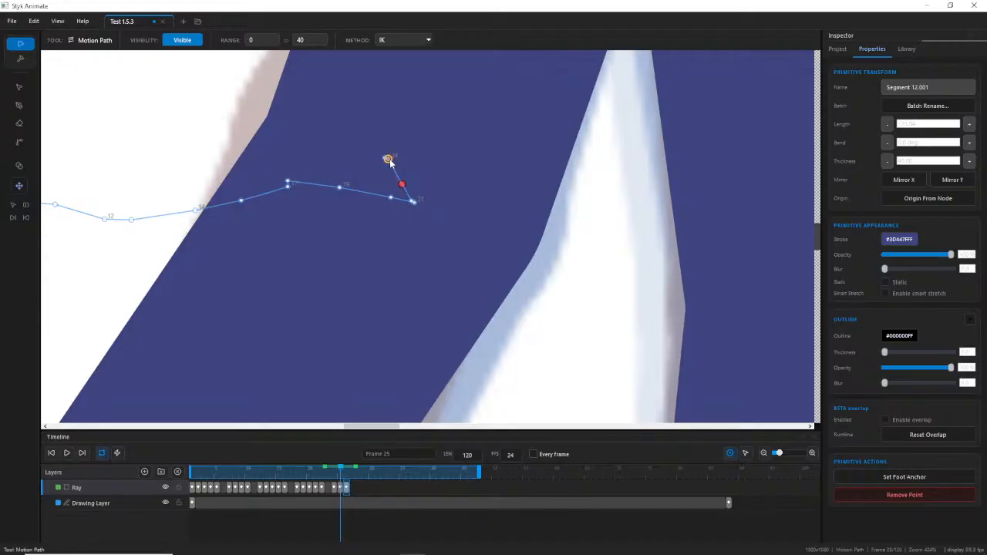
{"action": "left_click_drag", "start_coordinate": [389, 160], "coordinate": [382, 177]}
{"action": "scroll", "coordinate": [393, 243], "scroll_direction": "down", "scroll_amount": 4}
{"action": "left_click_drag", "start_coordinate": [393, 288], "coordinate": [461, 159]}
{"action": "scroll", "coordinate": [458, 171], "scroll_direction": "down", "scroll_amount": 2}
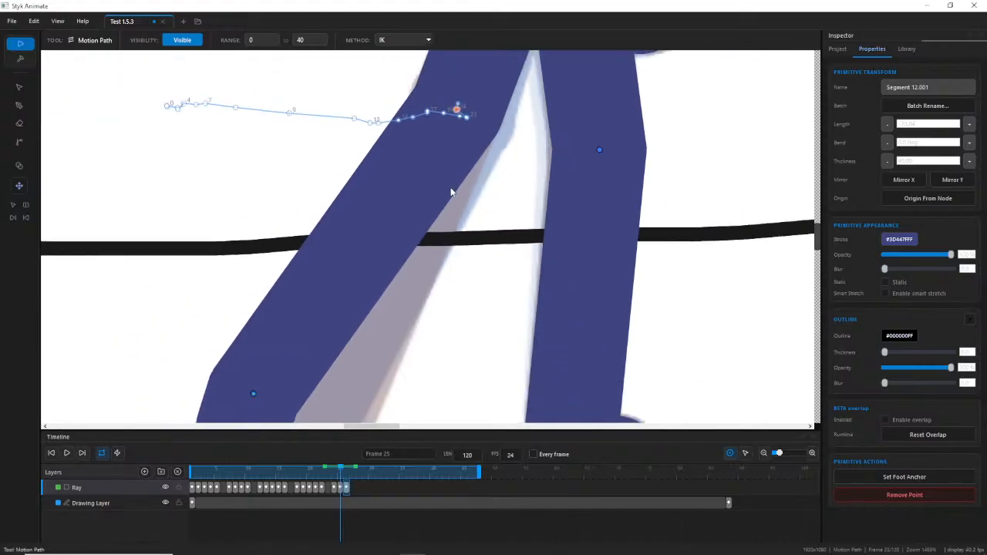
{"action": "scroll", "coordinate": [408, 217], "scroll_direction": "down", "scroll_amount": 2}
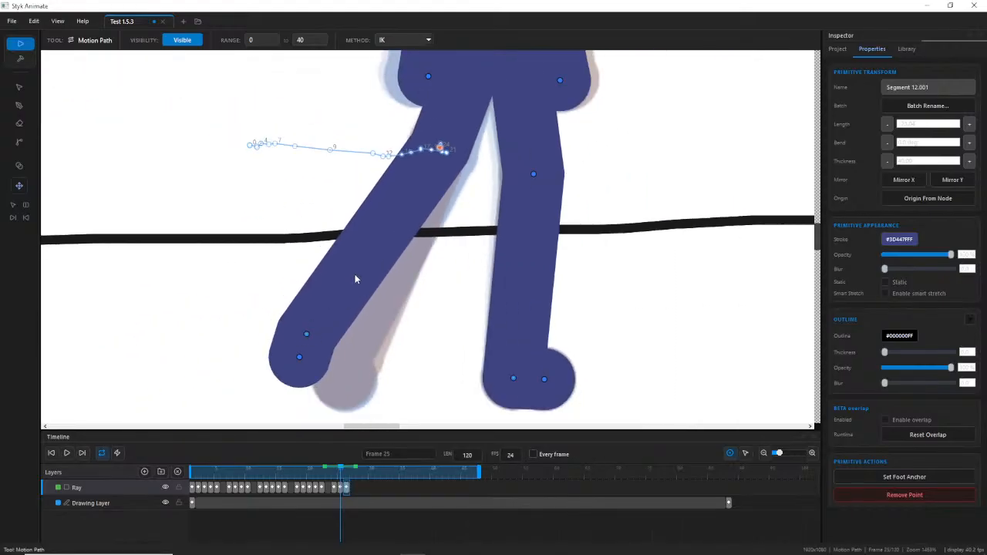
{"action": "mouse_move", "coordinate": [341, 470]}
{"action": "left_mouse_down"}
{"action": "mouse_move", "coordinate": [326, 470]}
{"action": "mouse_move", "coordinate": [340, 470]}
{"action": "left_mouse_up"}
Move the back knee slightly forward on frame 25 to meet its path points, and compare the pose with frame 24.
{"action": "scroll", "coordinate": [431, 176], "scroll_direction": "up", "scroll_amount": 2}
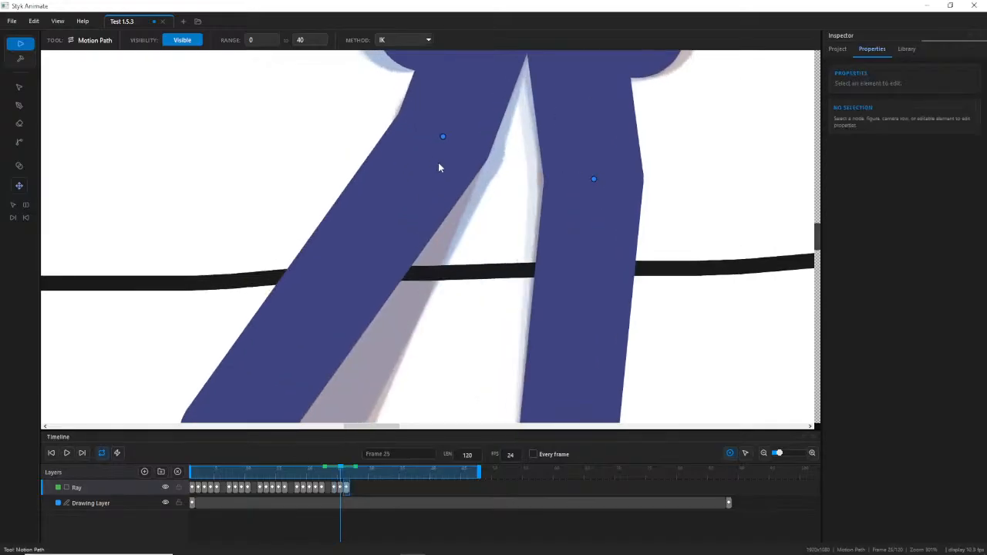
{"action": "left_click_drag", "start_coordinate": [444, 138], "coordinate": [457, 143]}
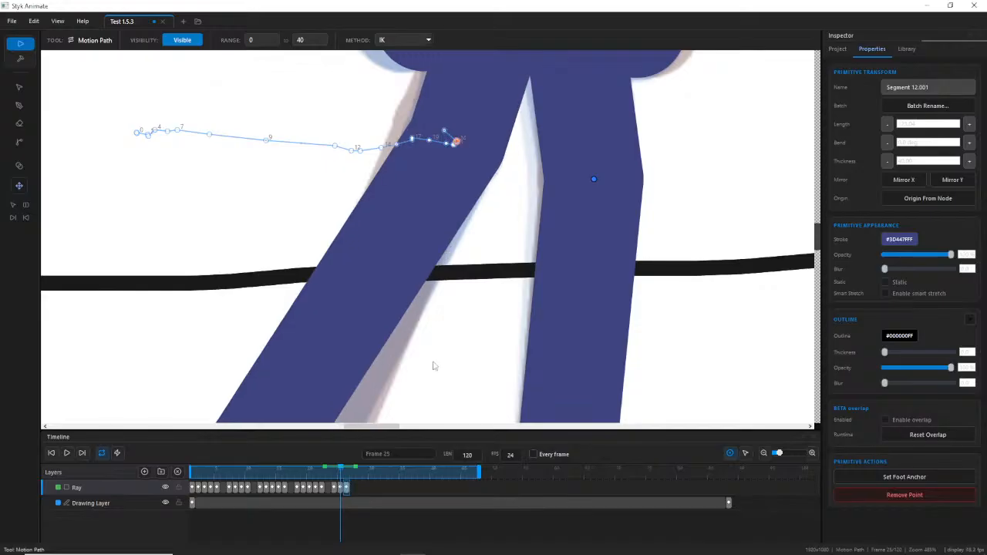
{"action": "scroll", "coordinate": [420, 402], "scroll_direction": "down", "scroll_amount": 3}
{"action": "left_click", "coordinate": [335, 474]}
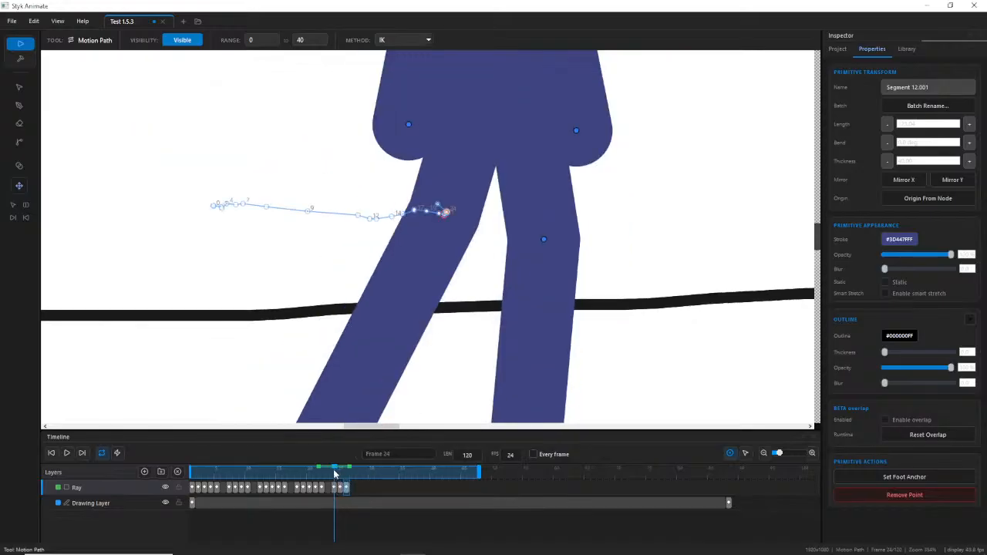
{"action": "left_click_drag", "start_coordinate": [335, 474], "coordinate": [342, 474]}
Bring the back leg's ankle joint forward on frame 25 to its motion path's end, realigning the planted foot.
{"action": "left_click_drag", "start_coordinate": [315, 355], "coordinate": [398, 152]}
{"action": "left_click", "coordinate": [381, 237]}
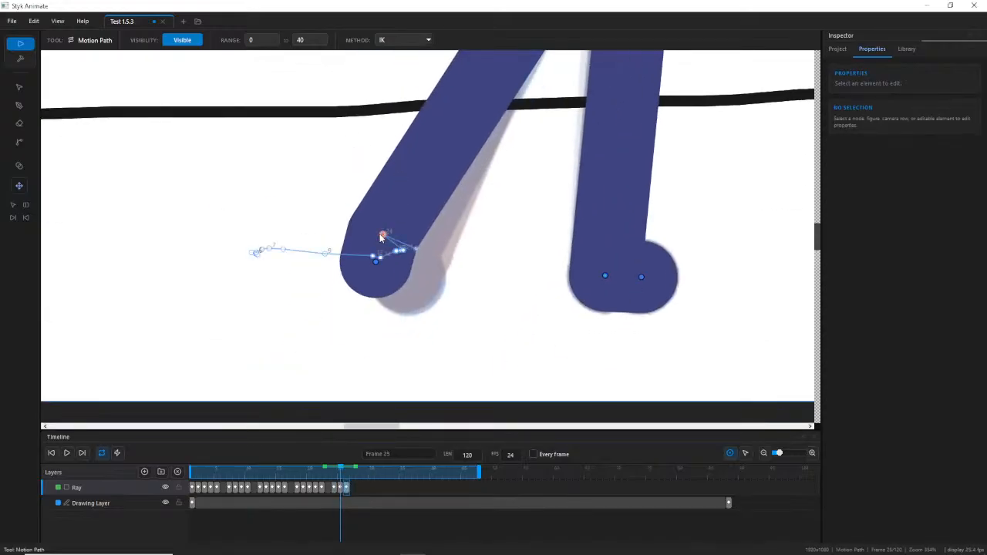
{"action": "left_click_drag", "start_coordinate": [381, 236], "coordinate": [413, 250]}
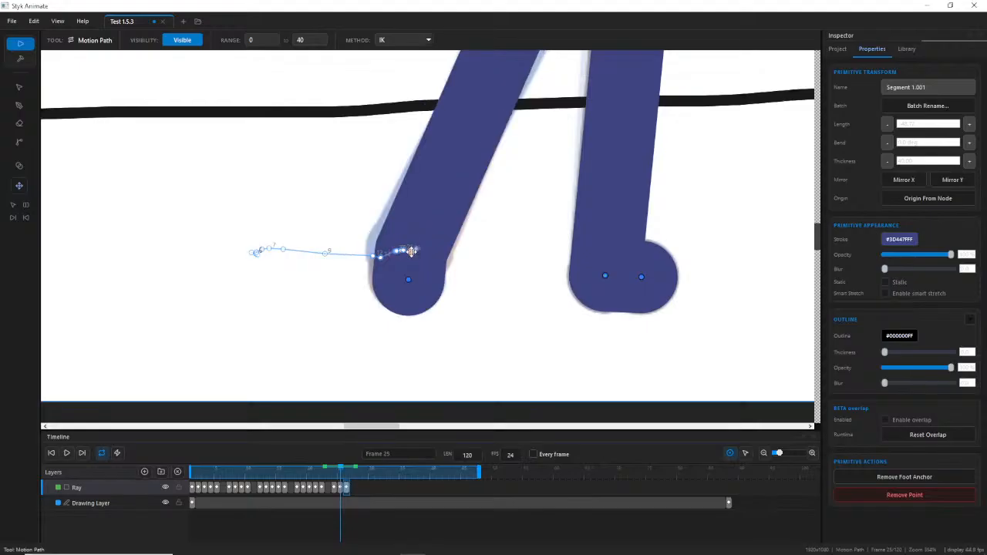
Move the back leg's ankle joint slightly backward on frame 25 to meet its motion path, comparing with the neighbouring frames.
{"action": "left_click_drag", "start_coordinate": [334, 473], "coordinate": [340, 474]}
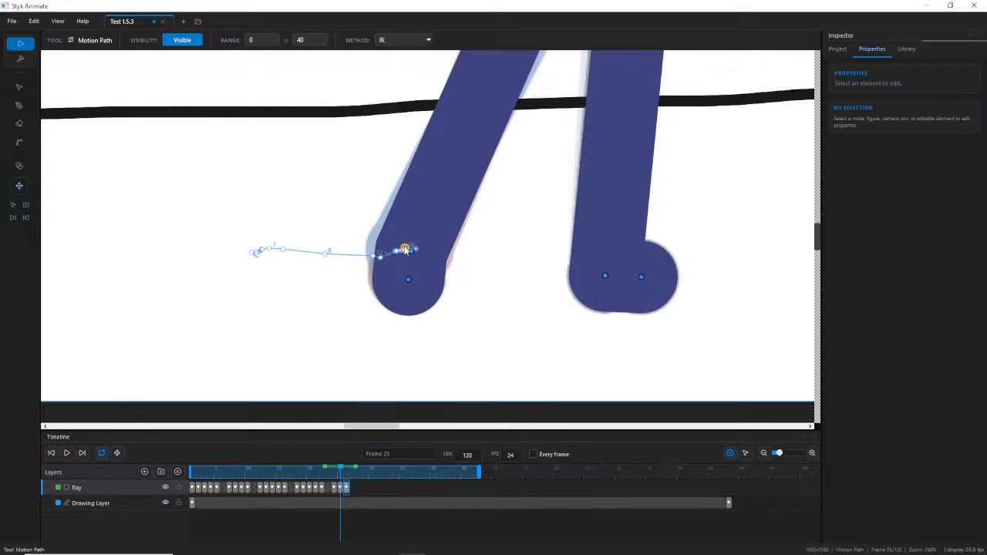
{"action": "left_click", "coordinate": [399, 247]}
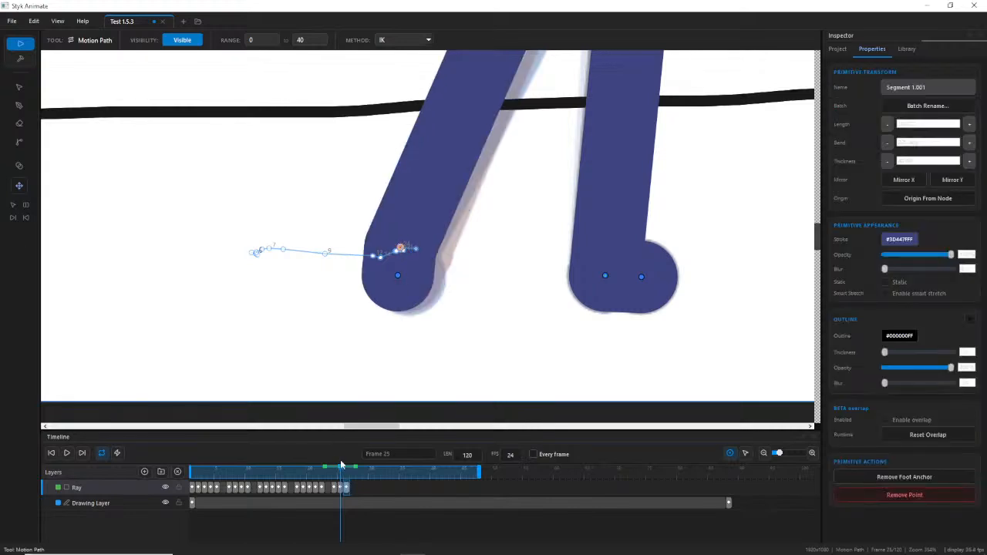
{"action": "left_click_drag", "start_coordinate": [340, 472], "coordinate": [341, 470]}
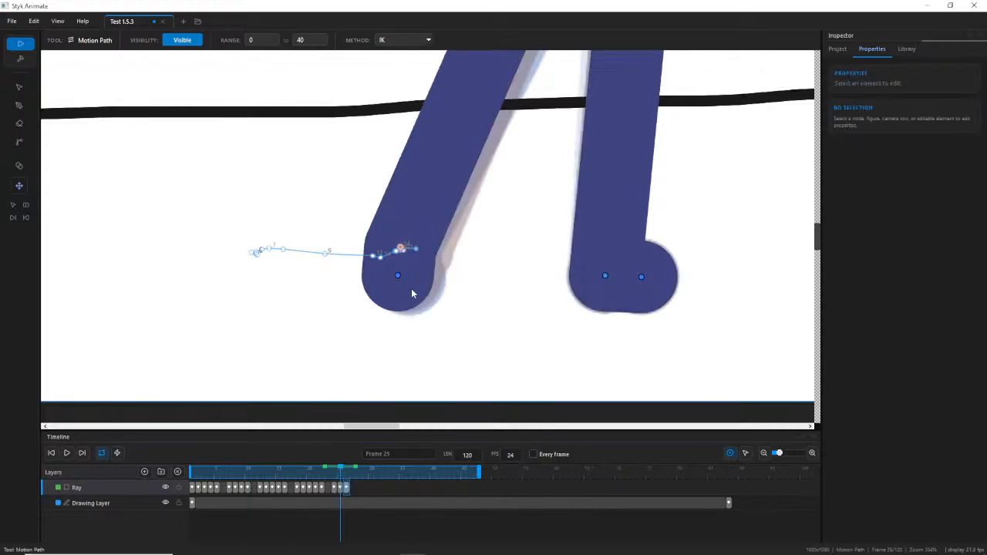
{"action": "left_click", "coordinate": [398, 276]}
{"action": "scroll", "coordinate": [416, 262], "scroll_direction": "down", "scroll_amount": 3}
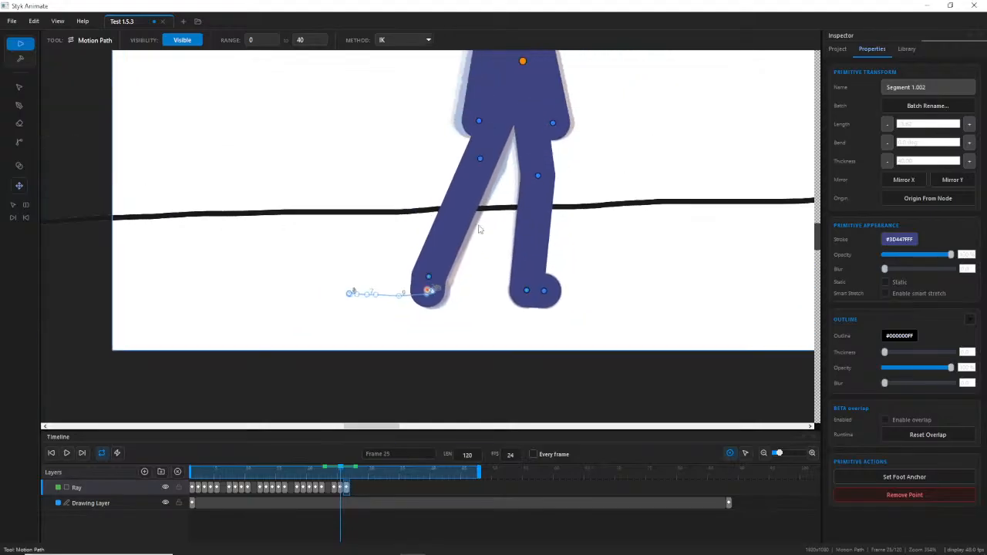
{"action": "scroll", "coordinate": [473, 238], "scroll_direction": "up", "scroll_amount": 1}
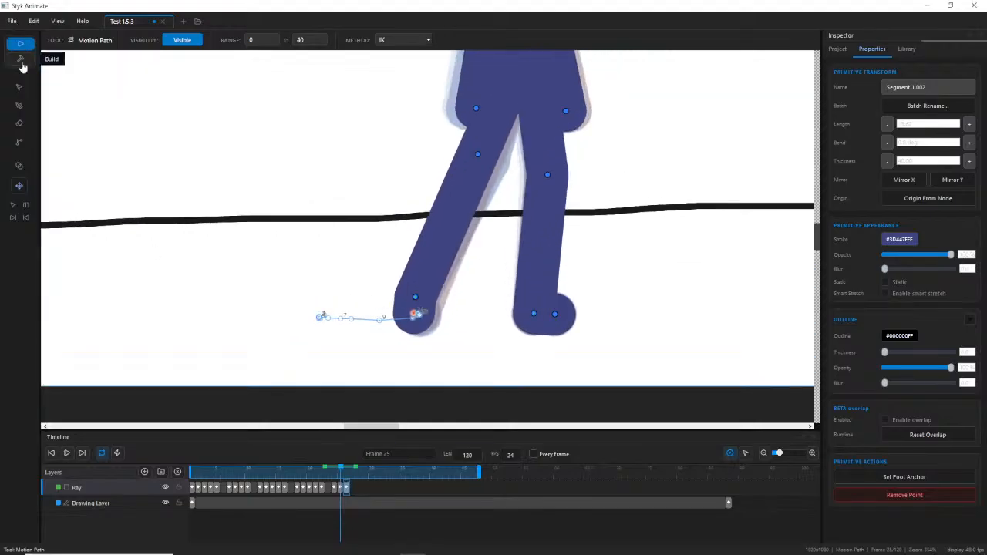
With the Select tool, move the back knee forward on frame 25, and pull the ankle and foot end joints back.
{"action": "left_click", "coordinate": [19, 87]}
{"action": "scroll", "coordinate": [493, 148], "scroll_direction": "up", "scroll_amount": 2}
{"action": "left_click", "coordinate": [490, 145]}
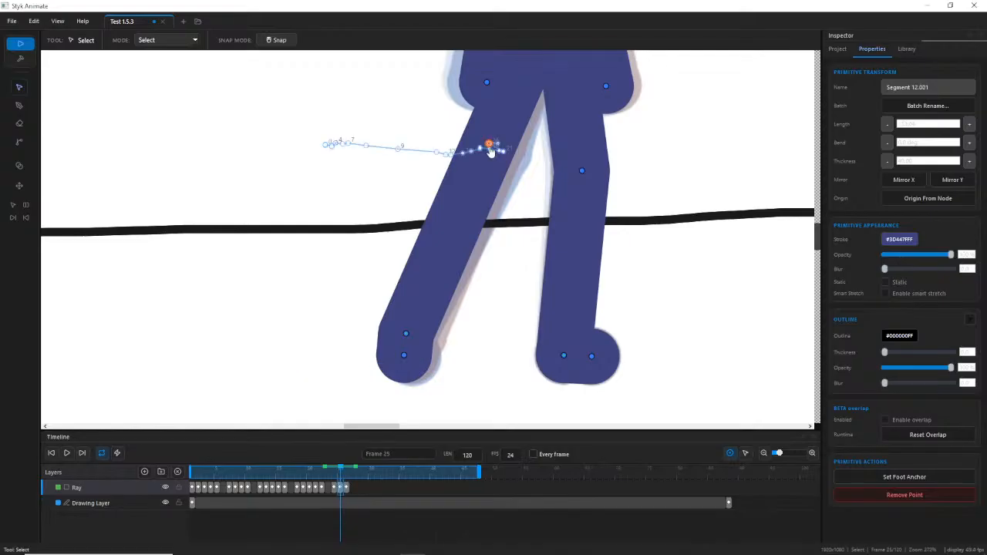
{"action": "scroll", "coordinate": [492, 145], "scroll_direction": "up", "scroll_amount": 3}
{"action": "left_click_drag", "start_coordinate": [490, 144], "coordinate": [500, 148]}
{"action": "left_click_drag", "start_coordinate": [412, 319], "coordinate": [413, 240]}
{"action": "mouse_move", "coordinate": [401, 326]}
{"action": "left_mouse_down"}
{"action": "mouse_move", "coordinate": [383, 333]}
{"action": "mouse_move", "coordinate": [388, 321]}
{"action": "left_mouse_up"}
{"action": "left_click", "coordinate": [379, 348]}
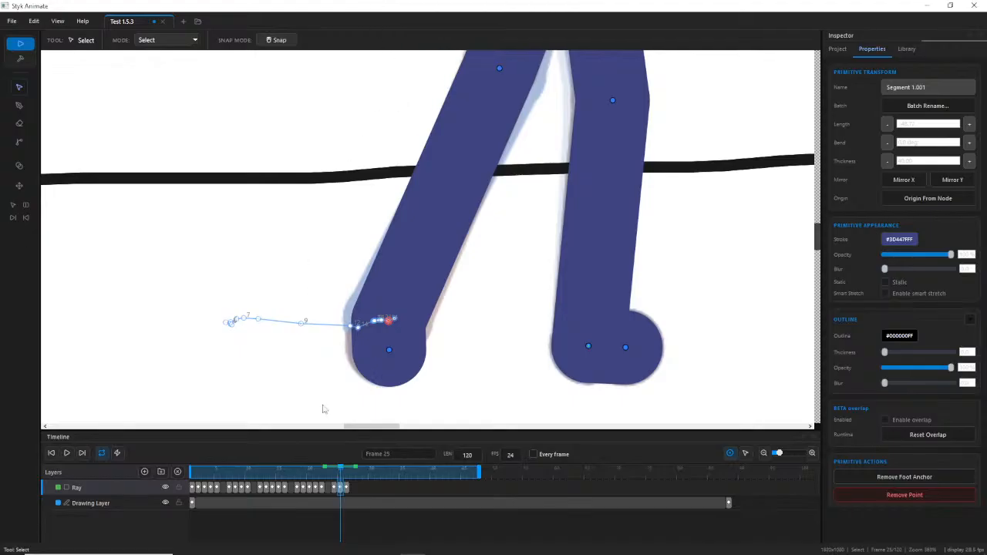
Nudge the back ankle joint further backward on frame 25, comparing the foot with frame 24.
{"action": "left_click", "coordinate": [335, 473]}
{"action": "left_click_drag", "start_coordinate": [336, 473], "coordinate": [341, 473]}
{"action": "mouse_move", "coordinate": [388, 320]}
{"action": "left_mouse_down"}
{"action": "mouse_move", "coordinate": [390, 346]}
{"action": "mouse_move", "coordinate": [381, 322]}
{"action": "left_mouse_up"}
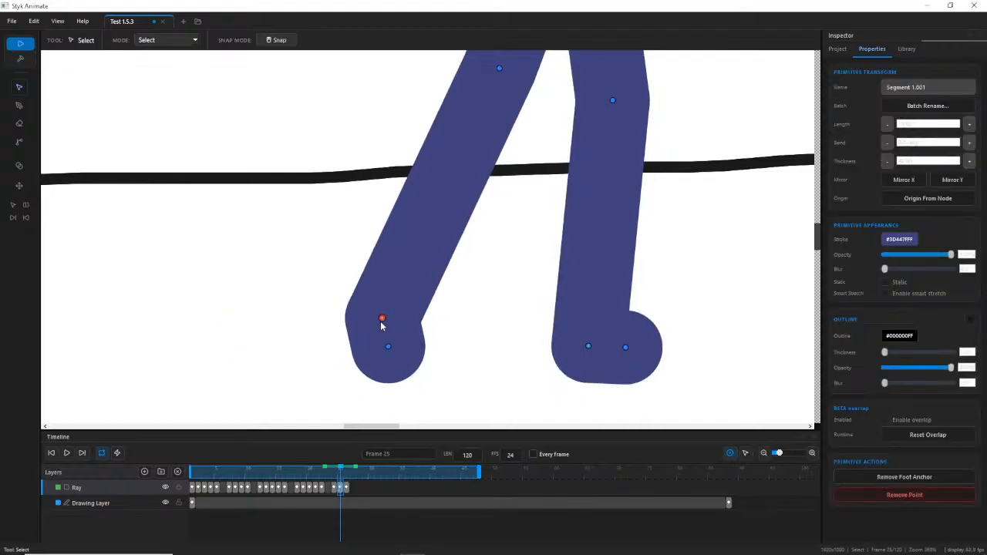
{"action": "left_click", "coordinate": [335, 473]}
On frame 26, place the back foot's end joint at the end of its motion path.
{"action": "mouse_move", "coordinate": [334, 473]}
{"action": "left_mouse_down"}
{"action": "mouse_move", "coordinate": [319, 471]}
{"action": "mouse_move", "coordinate": [348, 468]}
{"action": "left_mouse_up"}
{"action": "left_click_drag", "start_coordinate": [392, 321], "coordinate": [393, 346]}
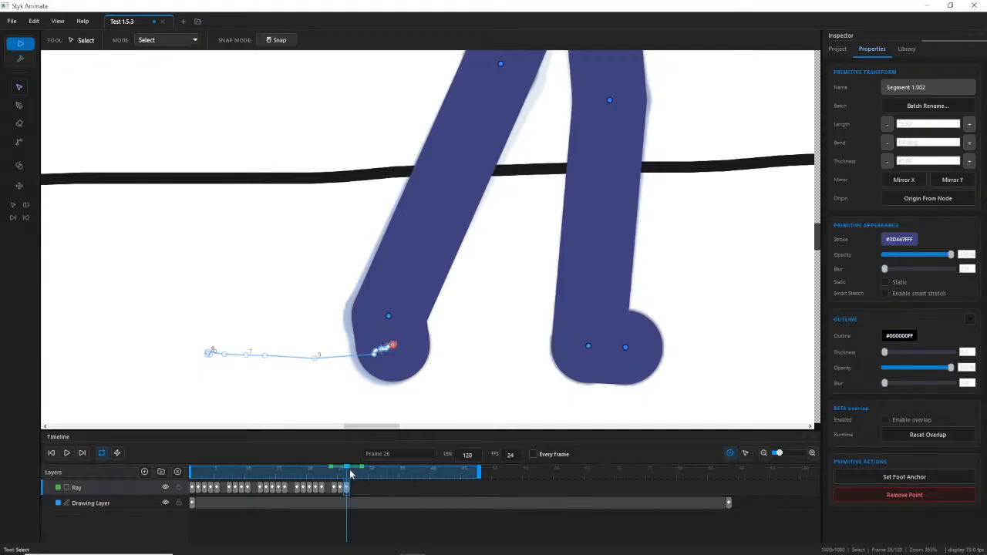
{"action": "mouse_move", "coordinate": [351, 475]}
{"action": "left_mouse_down"}
{"action": "mouse_move", "coordinate": [334, 469]}
{"action": "mouse_move", "coordinate": [346, 472]}
{"action": "left_mouse_up"}
{"action": "scroll", "coordinate": [506, 220], "scroll_direction": "down", "scroll_amount": 3}
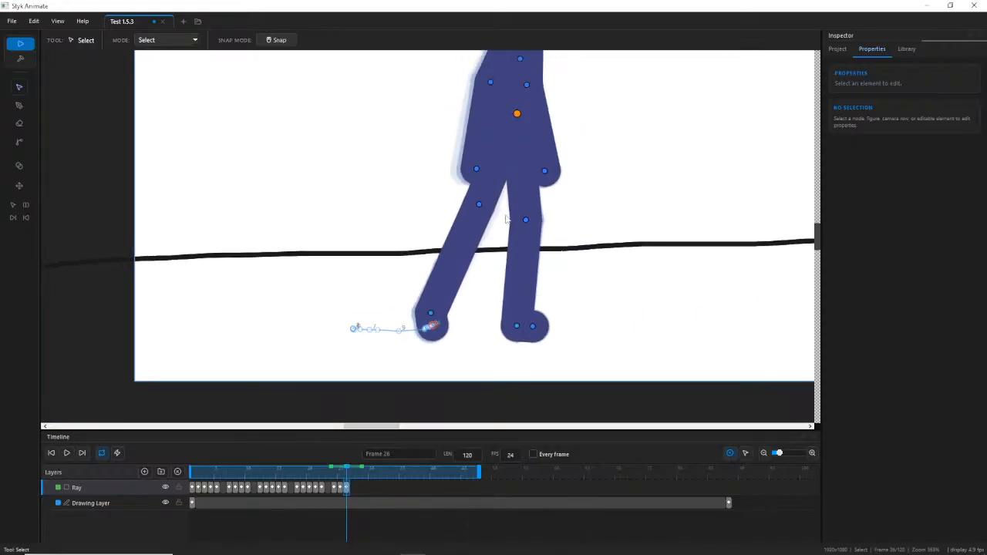
{"action": "scroll", "coordinate": [544, 237], "scroll_direction": "up", "scroll_amount": 2}
On frame 26, shift the back hand forward and fine-tune the front arm's elbow and hand along their motion paths.
{"action": "mouse_move", "coordinate": [344, 472]}
{"action": "left_mouse_down"}
{"action": "mouse_move", "coordinate": [335, 468]}
{"action": "mouse_move", "coordinate": [347, 471]}
{"action": "left_mouse_up"}
{"action": "left_click_drag", "start_coordinate": [458, 256], "coordinate": [466, 253]}
{"action": "left_click_drag", "start_coordinate": [509, 171], "coordinate": [508, 176]}
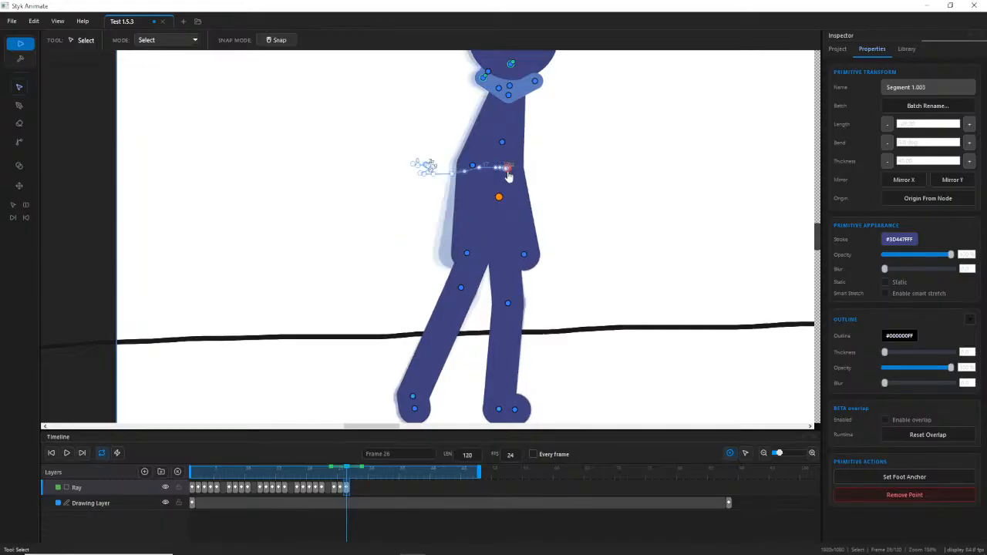
{"action": "left_click_drag", "start_coordinate": [524, 256], "coordinate": [521, 257]}
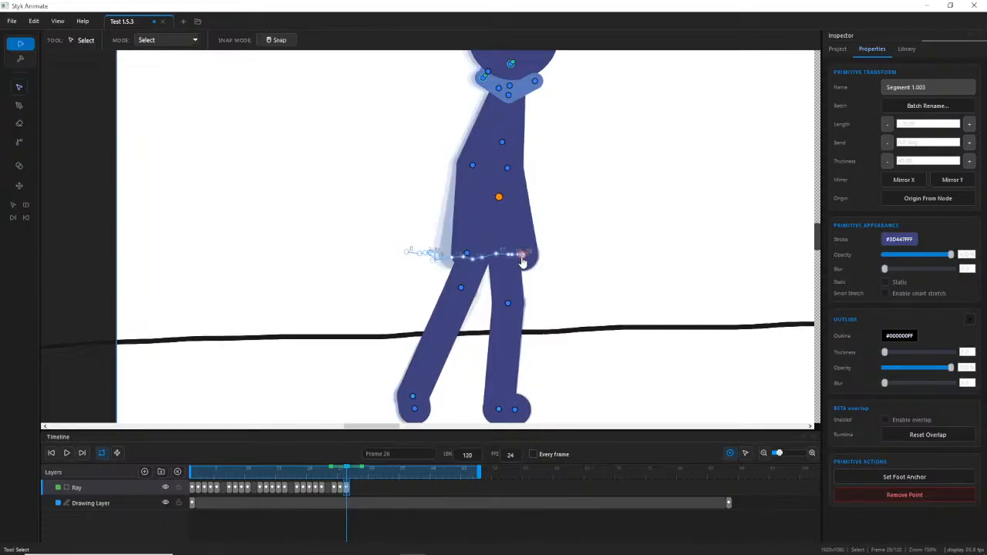
On frame 25, move the back knee forward and pull the back foot's end joint back into its planted position.
{"action": "mouse_move", "coordinate": [337, 477]}
{"action": "left_mouse_down"}
{"action": "mouse_move", "coordinate": [320, 478]}
{"action": "mouse_move", "coordinate": [352, 472]}
{"action": "mouse_move", "coordinate": [341, 468]}
{"action": "left_mouse_up"}
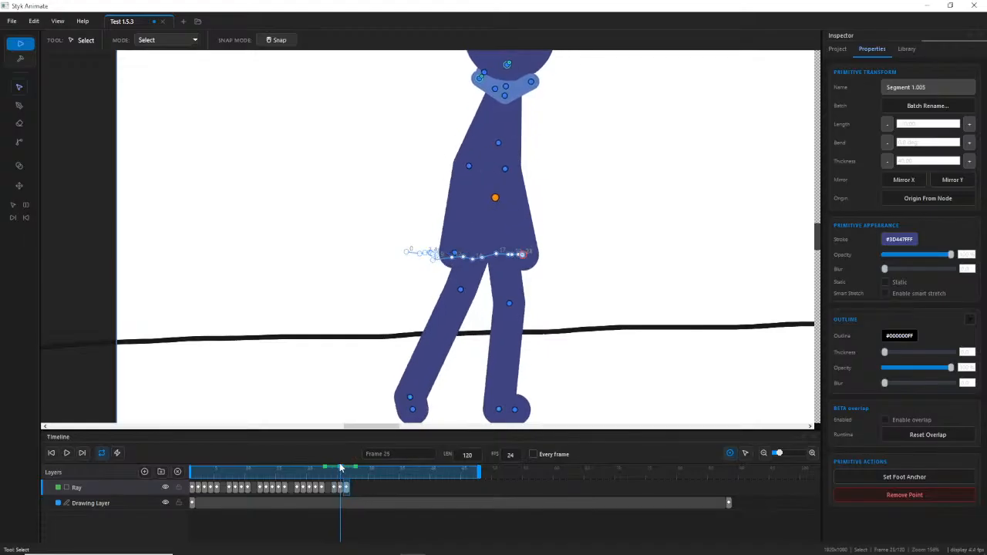
{"action": "scroll", "coordinate": [550, 309], "scroll_direction": "up", "scroll_amount": 3}
{"action": "left_click_drag", "start_coordinate": [408, 282], "coordinate": [417, 286]}
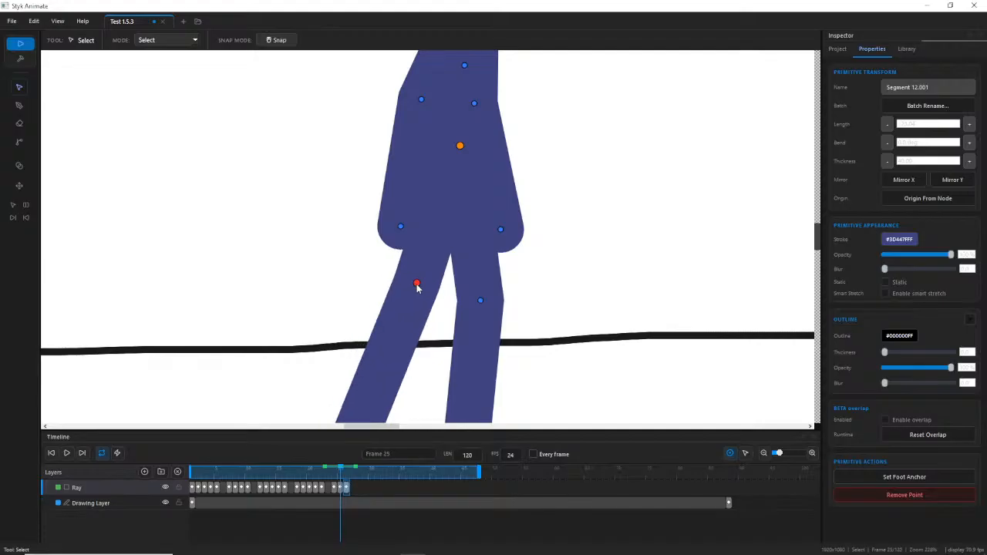
{"action": "left_click_drag", "start_coordinate": [394, 417], "coordinate": [408, 299]}
{"action": "mouse_move", "coordinate": [367, 331]}
{"action": "left_mouse_down"}
{"action": "mouse_move", "coordinate": [349, 326]}
{"action": "mouse_move", "coordinate": [356, 340]}
{"action": "left_mouse_up"}
{"action": "left_click", "coordinate": [337, 471]}
{"action": "left_click_drag", "start_coordinate": [336, 471], "coordinate": [343, 472]}
{"action": "left_click_drag", "start_coordinate": [354, 340], "coordinate": [354, 340]}
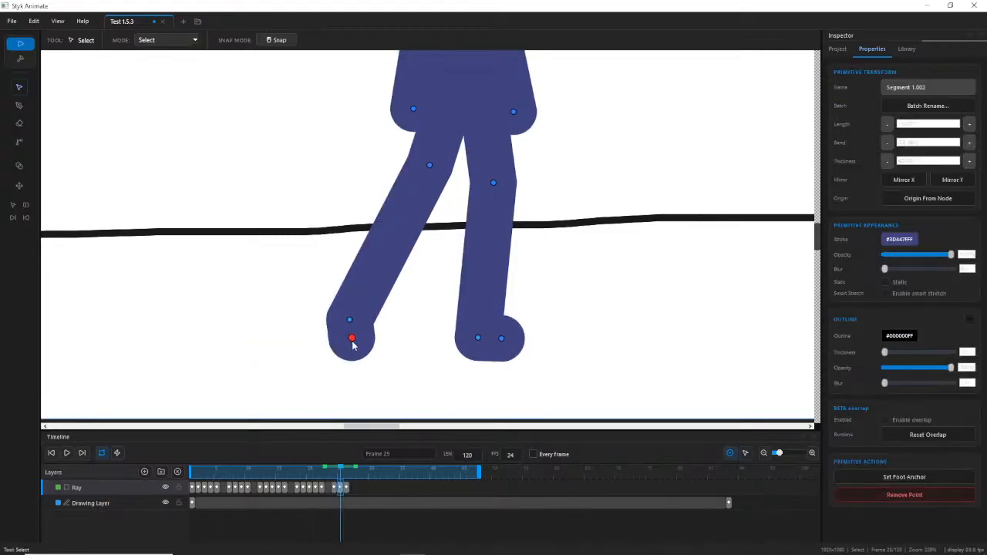
On frame 26, adjust the back knee and move the ankle joint back so the foot lines up with frame 25.
{"action": "left_click_drag", "start_coordinate": [335, 472], "coordinate": [346, 472]}
{"action": "left_click_drag", "start_coordinate": [424, 160], "coordinate": [430, 168]}
{"action": "left_click_drag", "start_coordinate": [373, 327], "coordinate": [351, 321]}
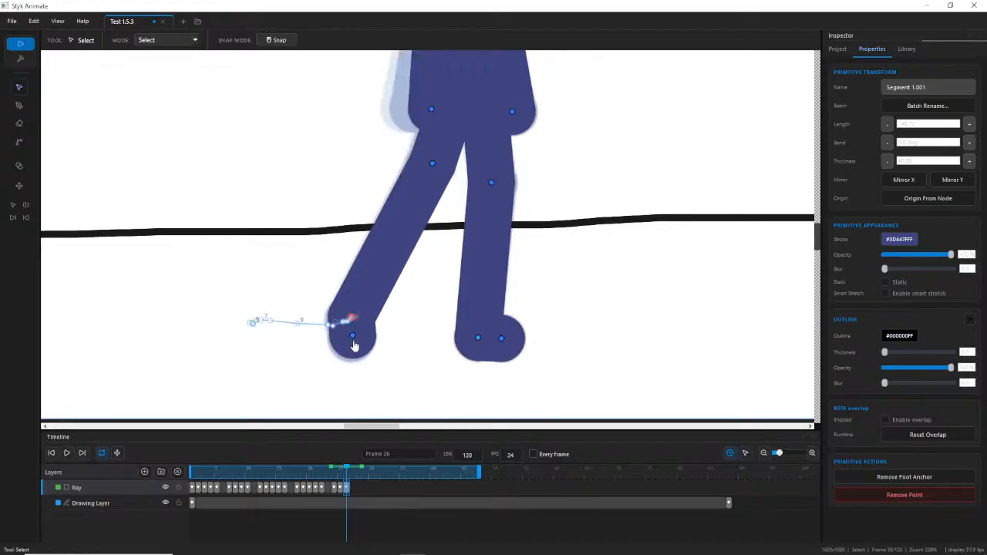
{"action": "left_click", "coordinate": [340, 477]}
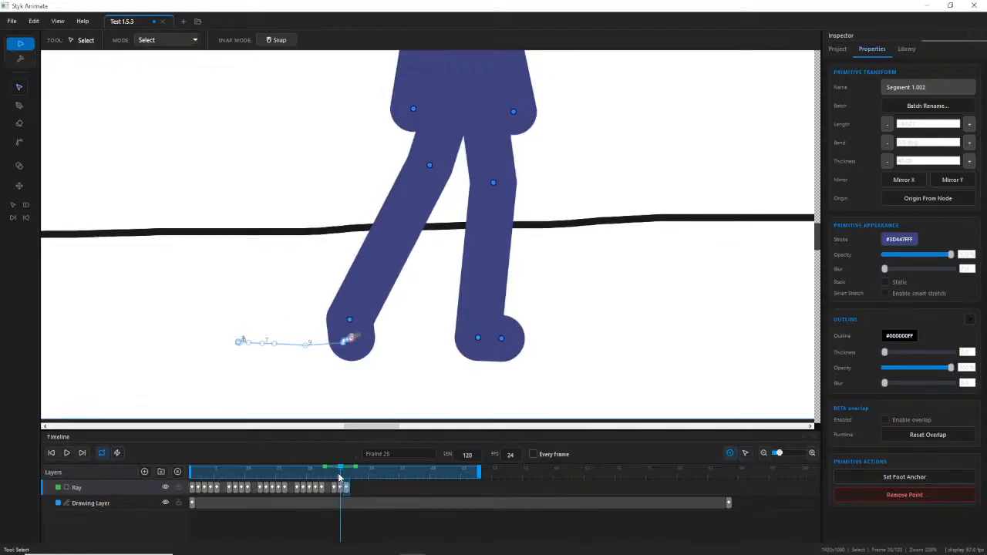
{"action": "left_click_drag", "start_coordinate": [339, 478], "coordinate": [347, 478]}
Move the back hand slightly backward on frame 26 to smooth its motion path spacing, and clear the selection.
{"action": "scroll", "coordinate": [452, 212], "scroll_direction": "down", "scroll_amount": 3}
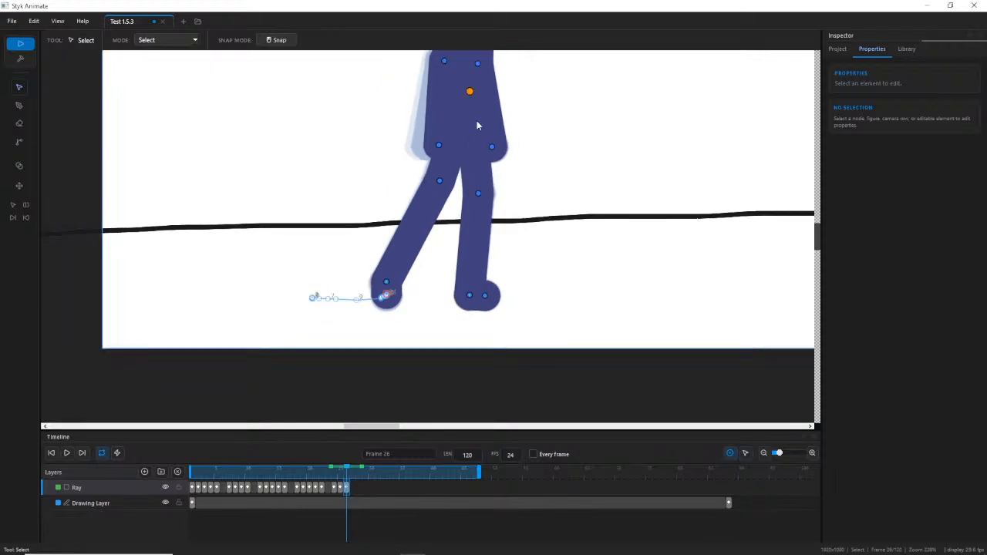
{"action": "left_click_drag", "start_coordinate": [461, 142], "coordinate": [433, 213]}
{"action": "left_click_drag", "start_coordinate": [340, 478], "coordinate": [347, 477]}
{"action": "left_click", "coordinate": [409, 209]}
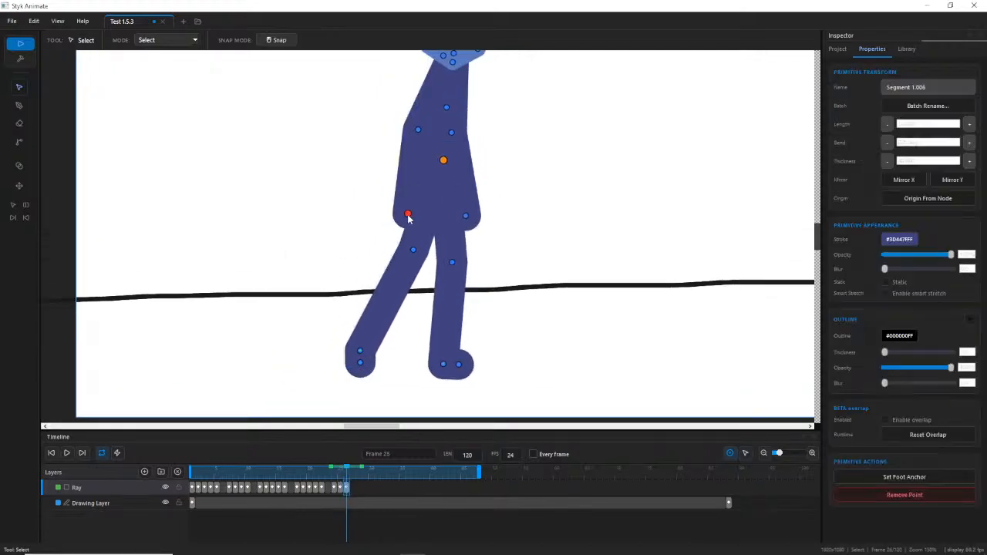
{"action": "mouse_move", "coordinate": [334, 477]}
{"action": "left_mouse_down"}
{"action": "mouse_move", "coordinate": [353, 478]}
{"action": "mouse_move", "coordinate": [316, 478]}
{"action": "mouse_move", "coordinate": [346, 482]}
{"action": "left_mouse_up"}
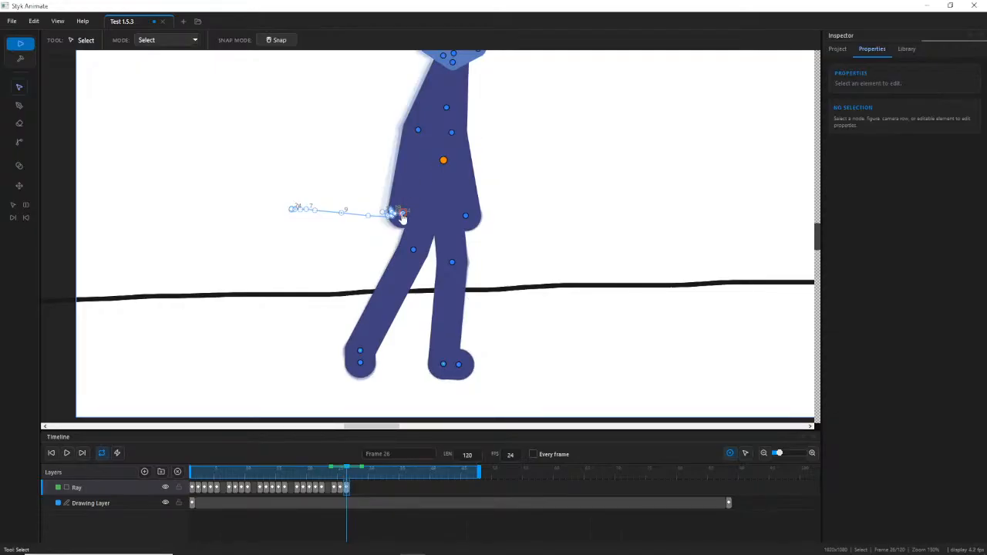
{"action": "left_click", "coordinate": [402, 215]}
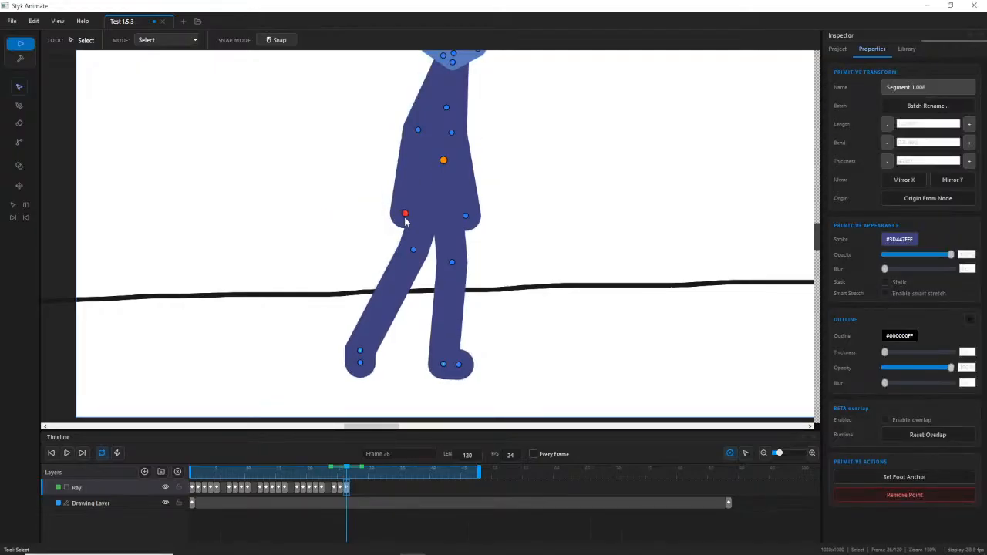
{"action": "left_click_drag", "start_coordinate": [404, 217], "coordinate": [408, 222]}
{"action": "key", "text": "Escape"}
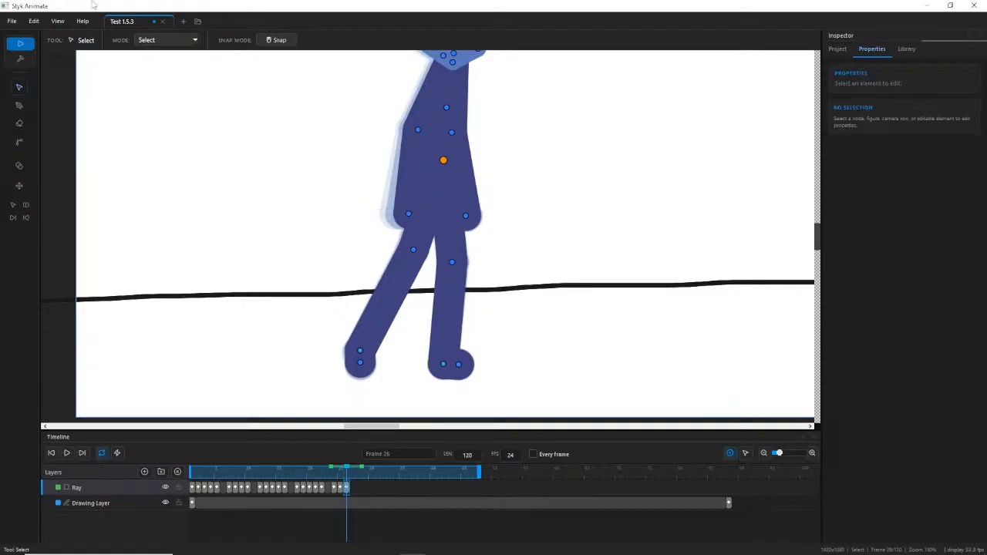
Save the project and review the whole figure's pose on frame 26.
{"action": "left_click", "coordinate": [11, 21]}
{"action": "left_click", "coordinate": [54, 82]}
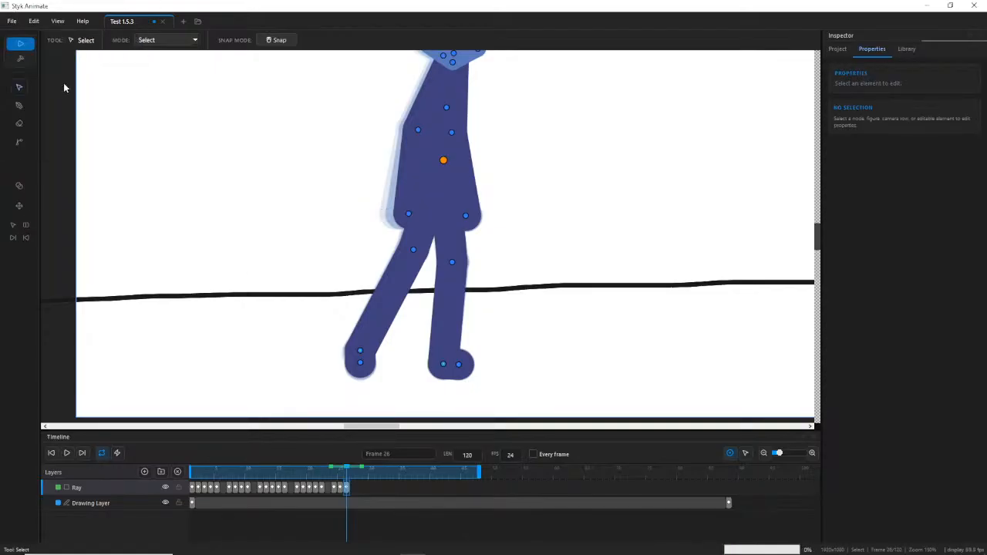
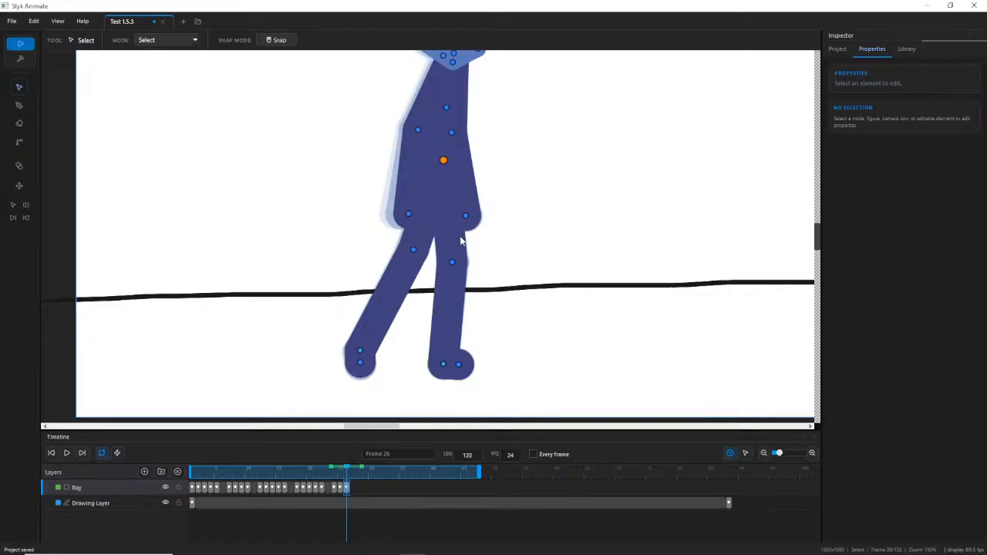
{"action": "left_click_drag", "start_coordinate": [353, 181], "coordinate": [341, 237]}
{"action": "scroll", "coordinate": [342, 237], "scroll_direction": "down", "scroll_amount": 2}
{"action": "mouse_move", "coordinate": [348, 477]}
{"action": "left_mouse_down"}
{"action": "mouse_move", "coordinate": [326, 476]}
{"action": "mouse_move", "coordinate": [348, 478]}
{"action": "left_mouse_up"}
{"action": "mouse_move", "coordinate": [871, 553]}
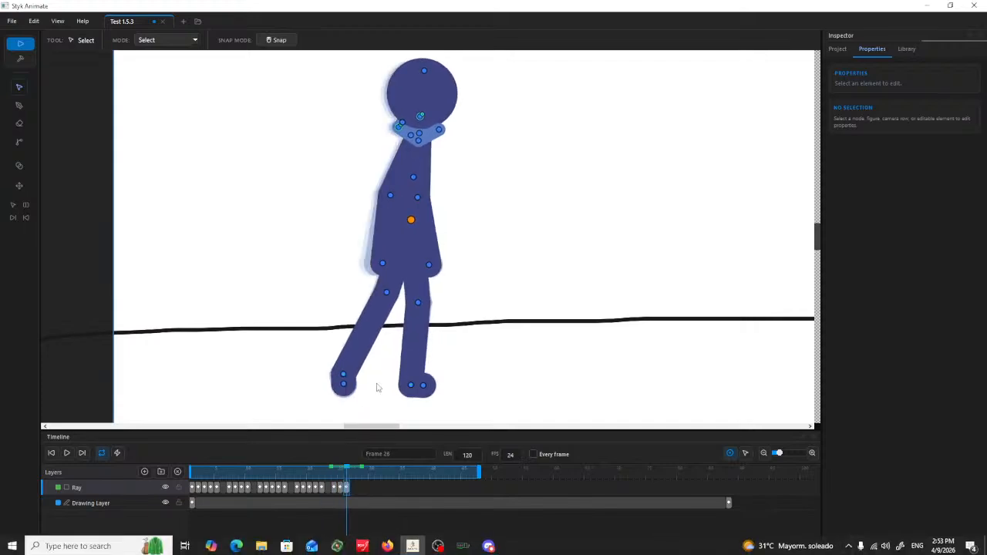
Advance to frame 27 and add a keyframe for the figure there.
{"action": "mouse_move", "coordinate": [341, 471]}
{"action": "left_mouse_down"}
{"action": "mouse_move", "coordinate": [335, 480]}
{"action": "mouse_move", "coordinate": [353, 480]}
{"action": "left_mouse_up"}
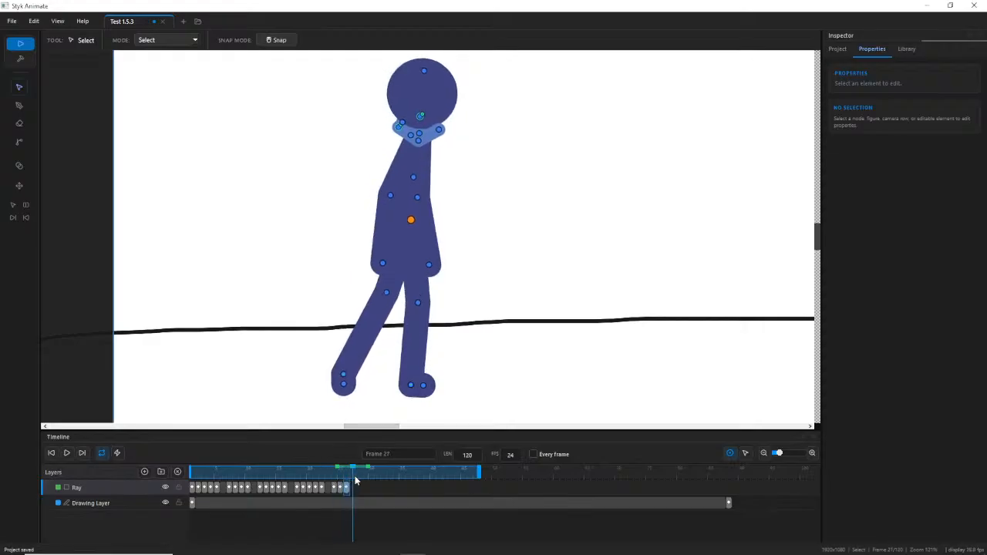
{"action": "scroll", "coordinate": [461, 277], "scroll_direction": "up", "scroll_amount": 1}
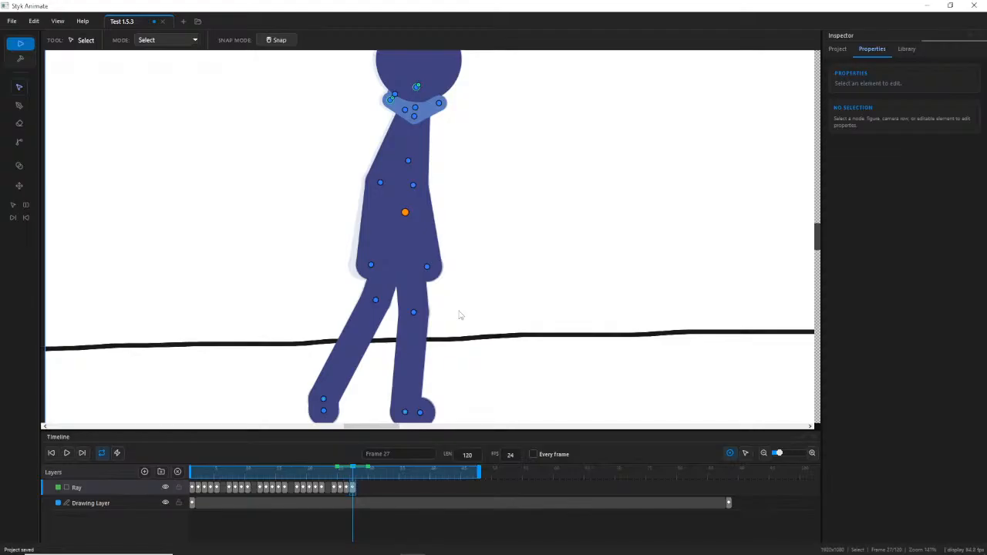
{"action": "scroll", "coordinate": [463, 308], "scroll_direction": "up", "scroll_amount": 1}
{"action": "left_click", "coordinate": [411, 180]}
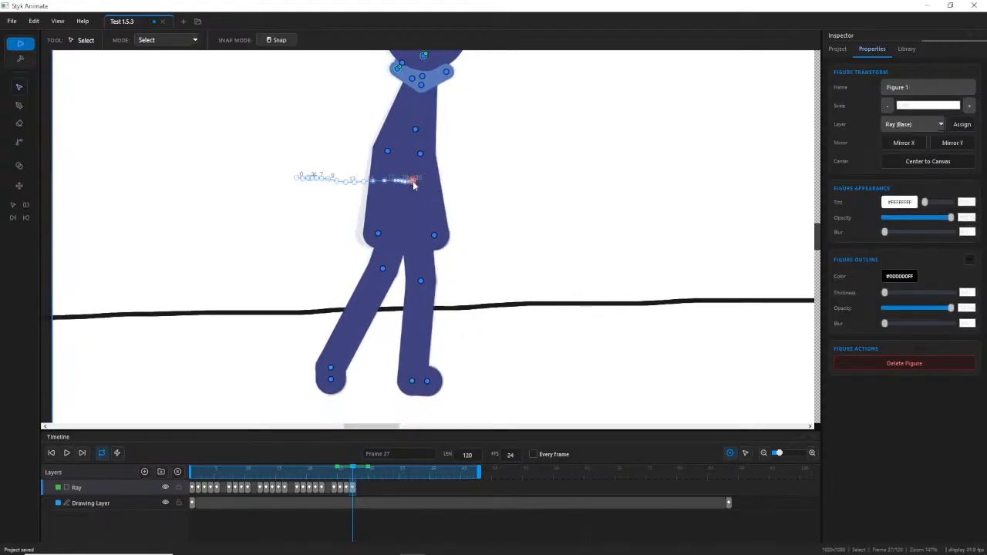
{"action": "scroll", "coordinate": [412, 183], "scroll_direction": "up", "scroll_amount": 6}
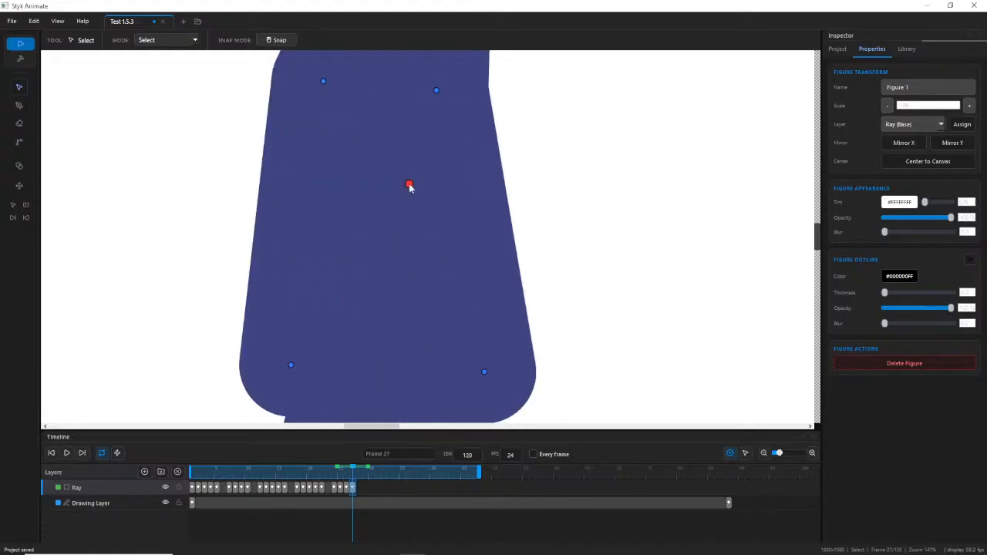
{"action": "left_click_drag", "start_coordinate": [409, 185], "coordinate": [423, 186]}
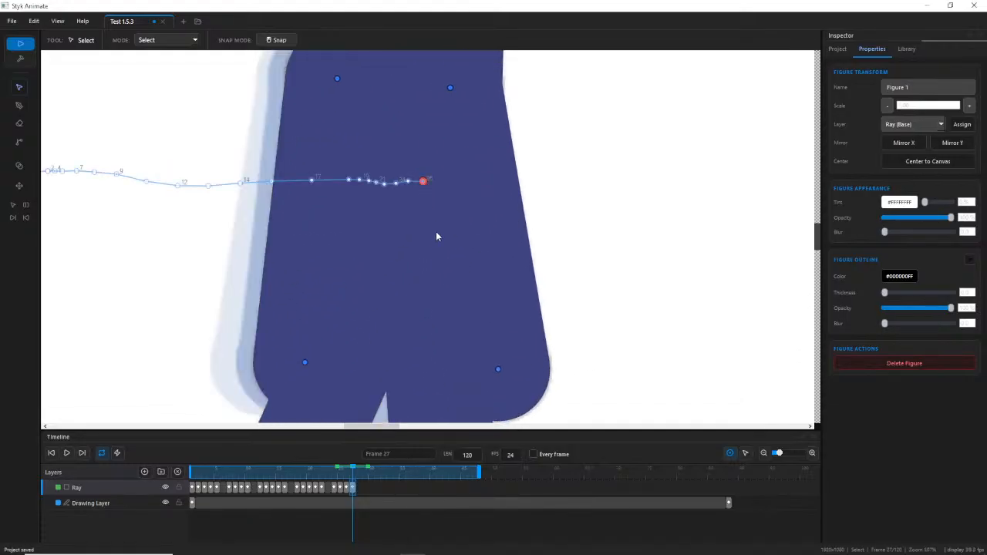
{"action": "key", "text": "ctrl+z"}
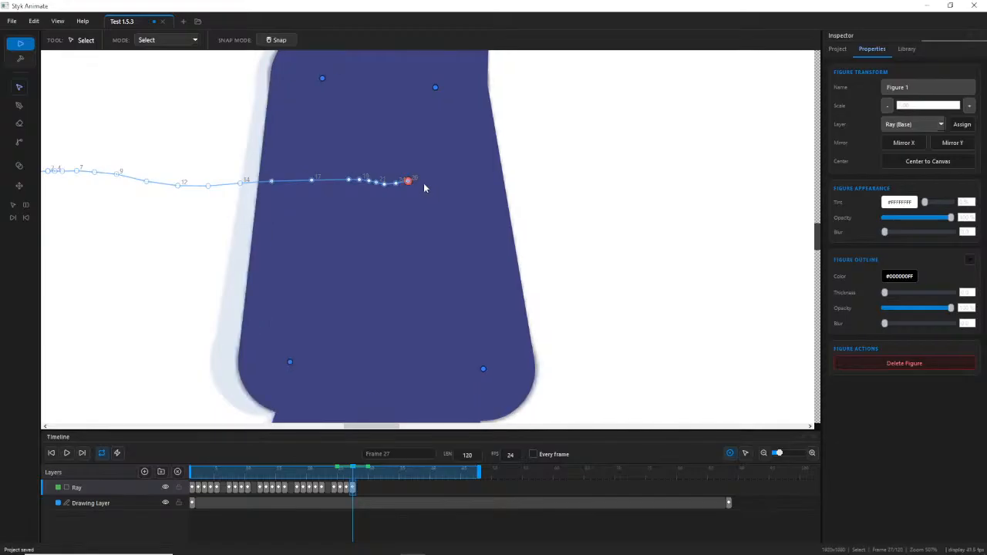
Shift the whole figure slightly forward on frame 27 by its root joint, following its motion path.
{"action": "scroll", "coordinate": [412, 187], "scroll_direction": "down", "scroll_amount": 6}
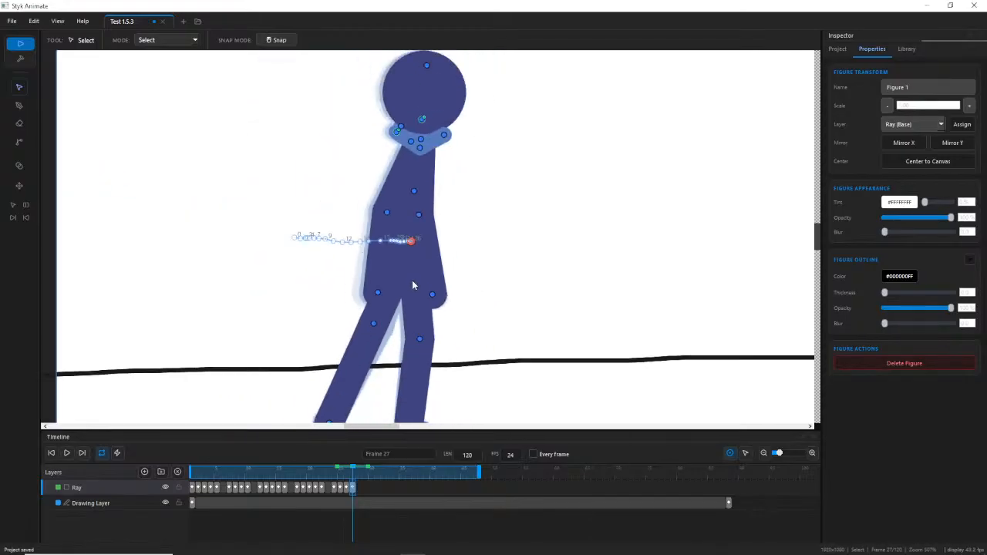
{"action": "scroll", "coordinate": [410, 244], "scroll_direction": "down", "scroll_amount": 3}
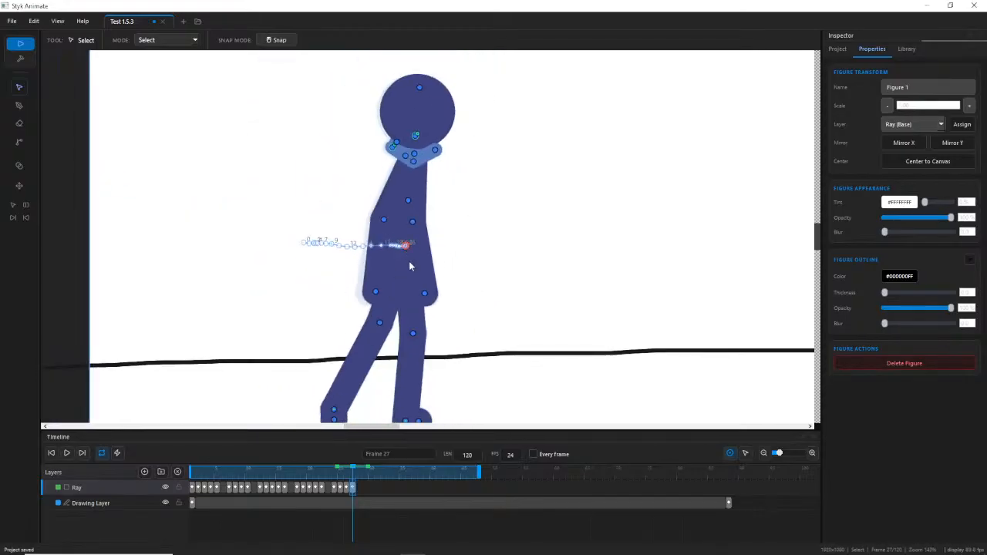
{"action": "scroll", "coordinate": [414, 255], "scroll_direction": "up", "scroll_amount": 1}
{"action": "left_click_drag", "start_coordinate": [420, 205], "coordinate": [428, 207]}
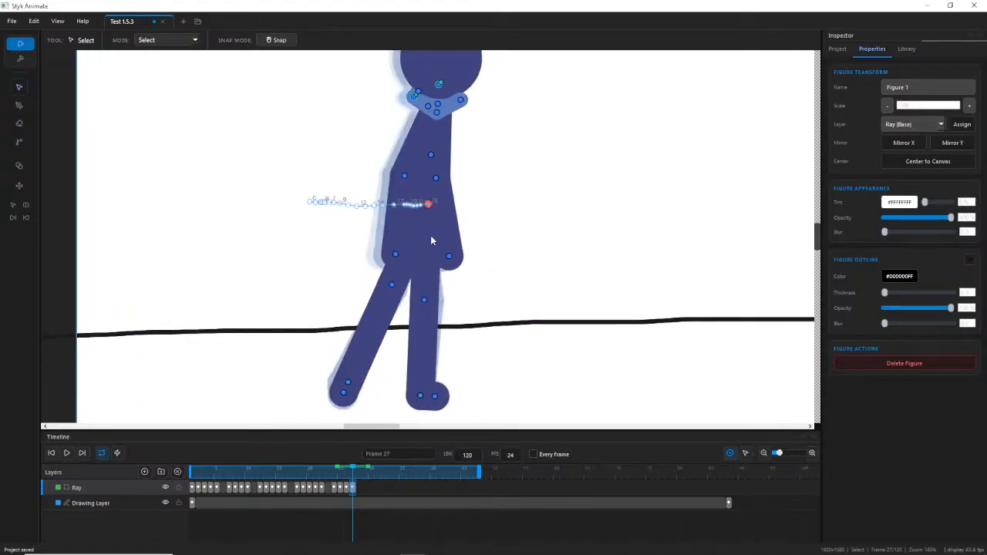
{"action": "scroll", "coordinate": [424, 263], "scroll_direction": "up", "scroll_amount": 4}
{"action": "scroll", "coordinate": [419, 204], "scroll_direction": "down", "scroll_amount": 1}
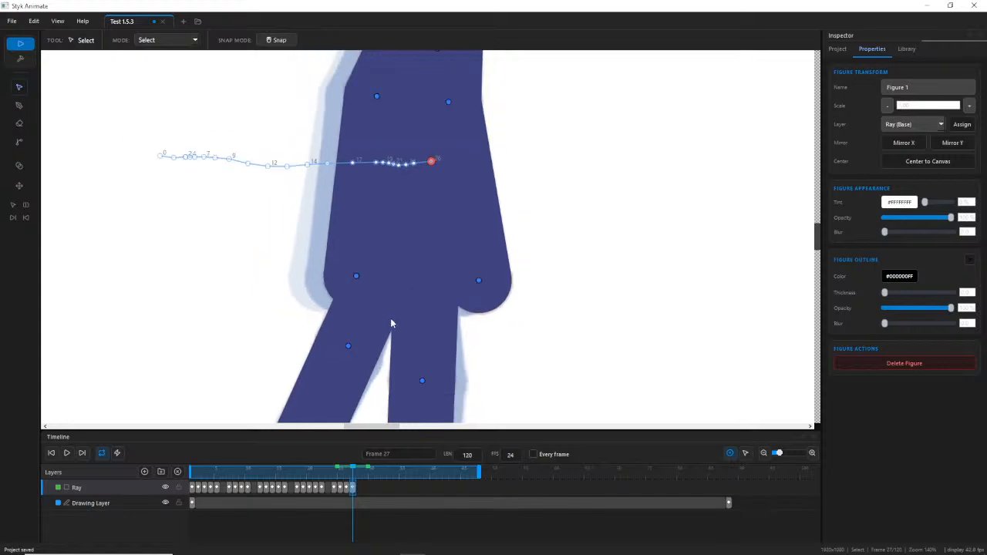
Compare the whole figure's pose on frame 27 with the one on frame 26.
{"action": "scroll", "coordinate": [378, 503], "scroll_direction": "down", "scroll_amount": 1}
{"action": "scroll", "coordinate": [329, 365], "scroll_direction": "down", "scroll_amount": 5}
{"action": "left_click_drag", "start_coordinate": [331, 371], "coordinate": [386, 279]}
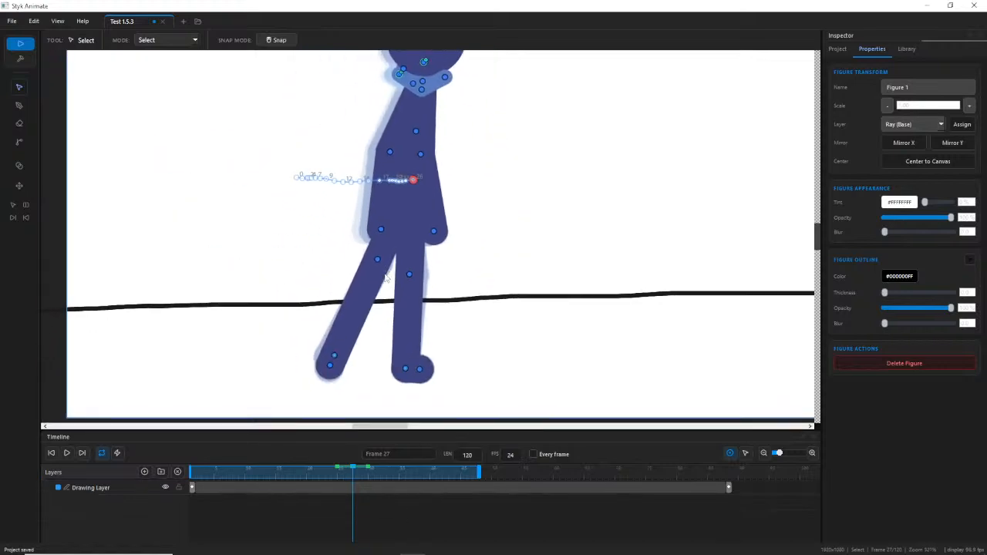
{"action": "scroll", "coordinate": [363, 493], "scroll_direction": "up", "scroll_amount": 2}
{"action": "scroll", "coordinate": [355, 501], "scroll_direction": "down", "scroll_amount": 1}
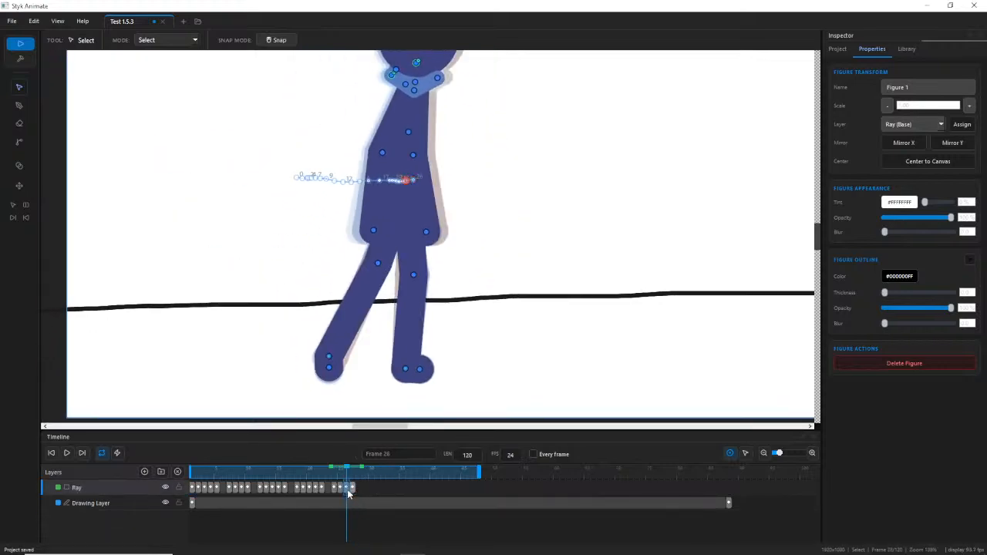
{"action": "left_click_drag", "start_coordinate": [353, 495], "coordinate": [355, 494]}
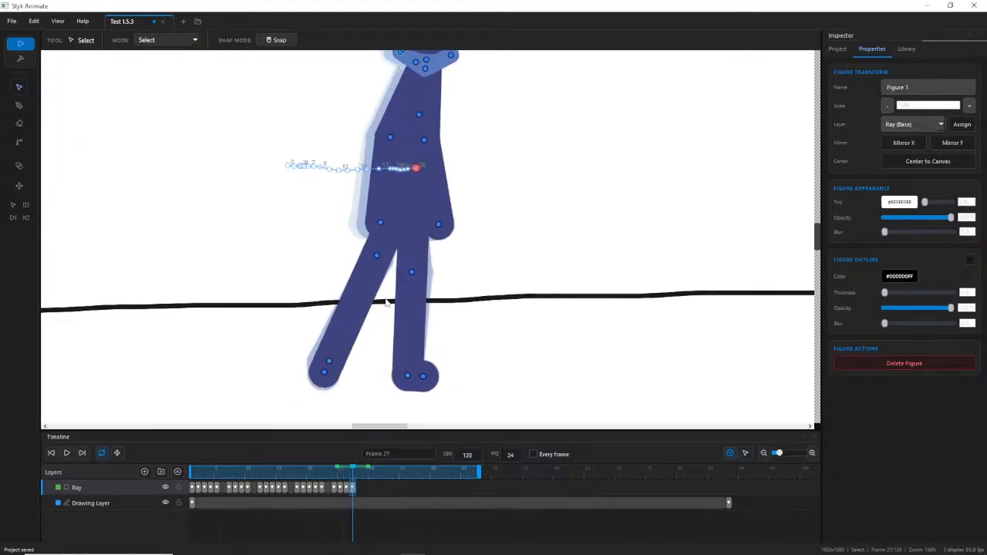
Move the front knee slightly forward on frame 27 and bring the front ankle back to its planted position.
{"action": "scroll", "coordinate": [377, 310], "scroll_direction": "up", "scroll_amount": 3}
{"action": "left_click", "coordinate": [417, 270]}
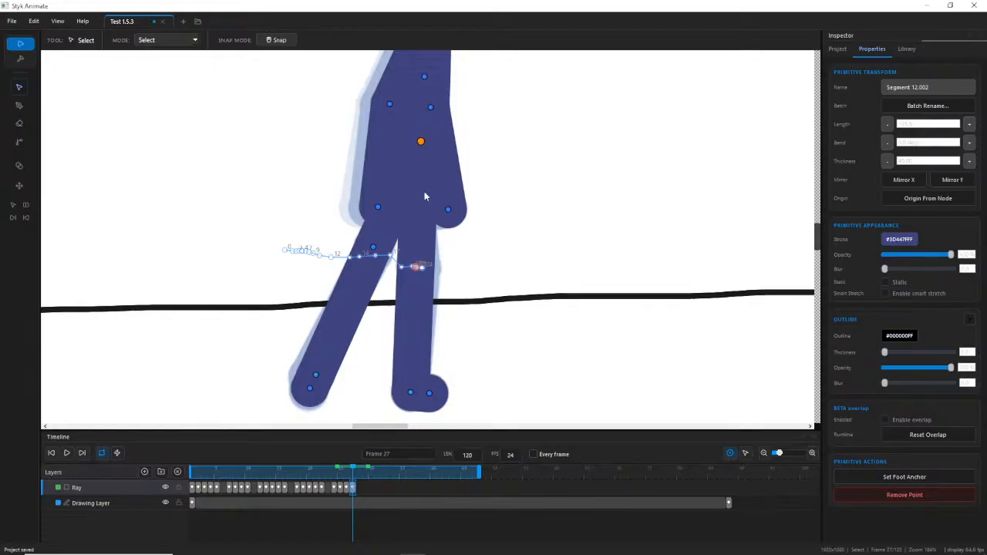
{"action": "scroll", "coordinate": [450, 309], "scroll_direction": "up", "scroll_amount": 4}
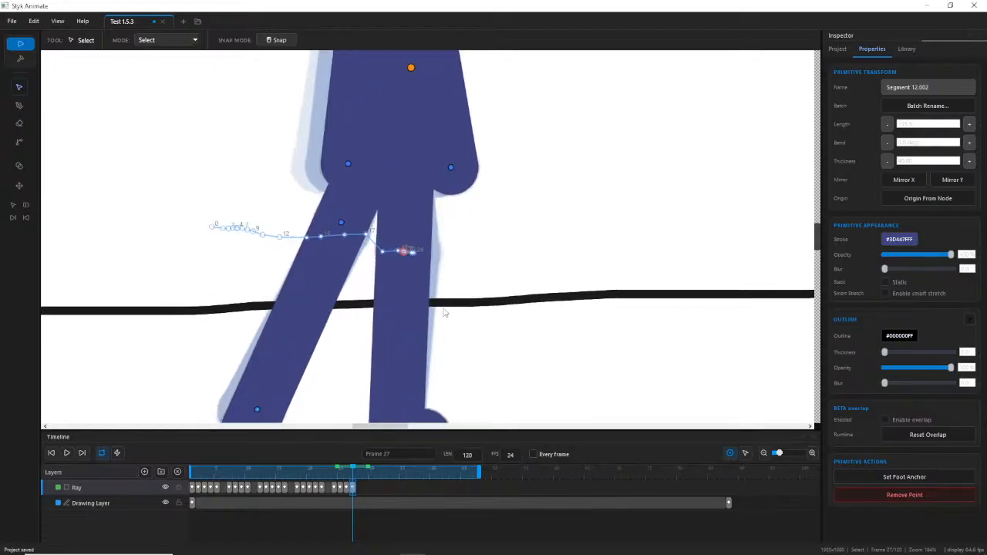
{"action": "left_click", "coordinate": [445, 309]}
{"action": "left_click", "coordinate": [402, 255]}
{"action": "left_click_drag", "start_coordinate": [383, 301], "coordinate": [413, 250]}
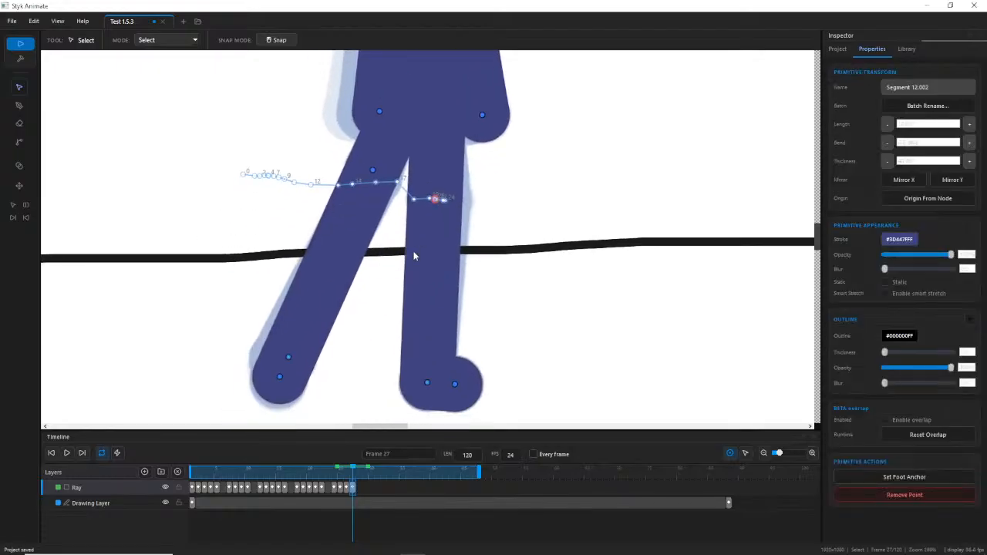
{"action": "left_click", "coordinate": [413, 250]}
{"action": "left_click_drag", "start_coordinate": [437, 202], "coordinate": [444, 203]}
{"action": "scroll", "coordinate": [443, 235], "scroll_direction": "up", "scroll_amount": 1}
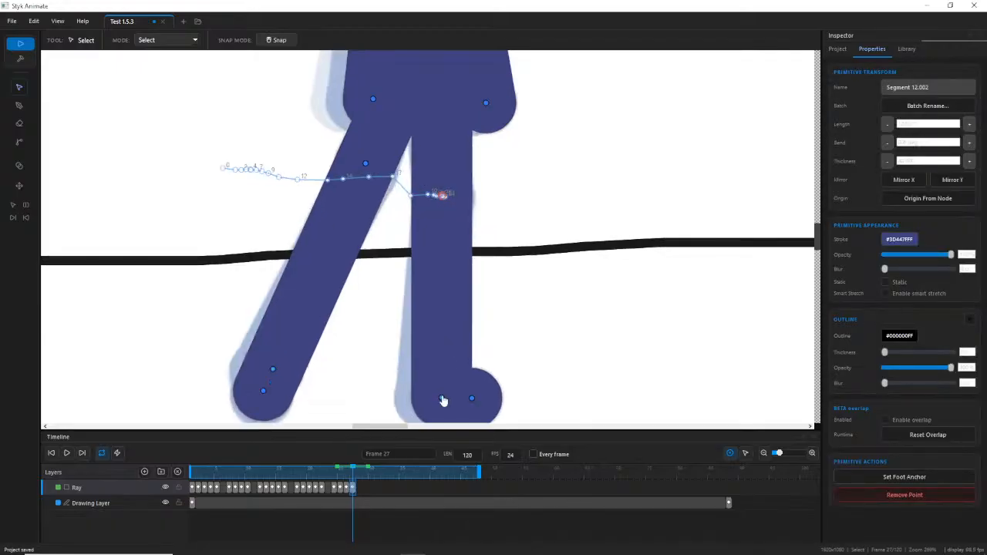
{"action": "left_click_drag", "start_coordinate": [443, 400], "coordinate": [425, 398]}
{"action": "left_click_drag", "start_coordinate": [483, 332], "coordinate": [496, 314]}
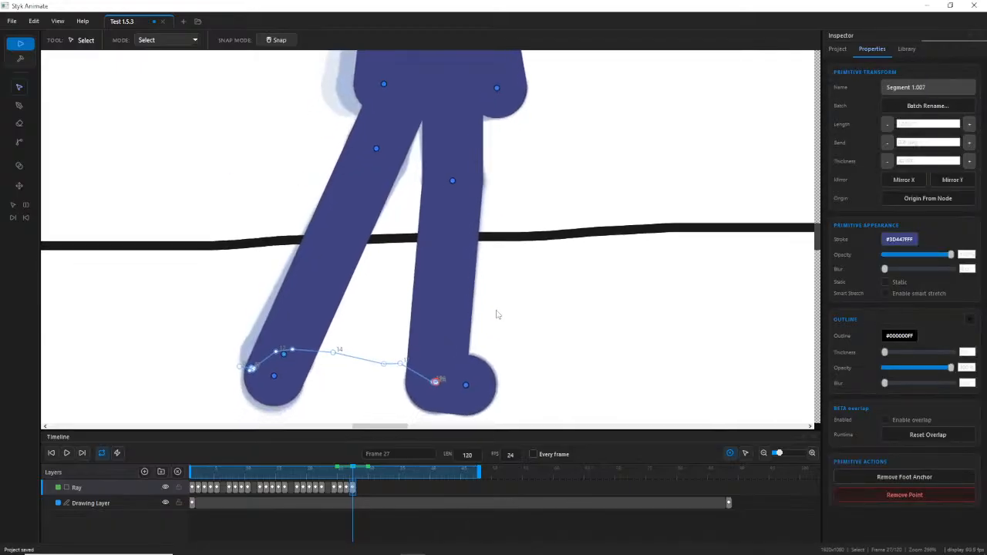
Flip between frames 25, 26 and 27 to check how the front leg moves.
{"action": "left_click_drag", "start_coordinate": [348, 493], "coordinate": [342, 493]}
{"action": "left_click", "coordinate": [348, 491]}
{"action": "left_click", "coordinate": [353, 490]}
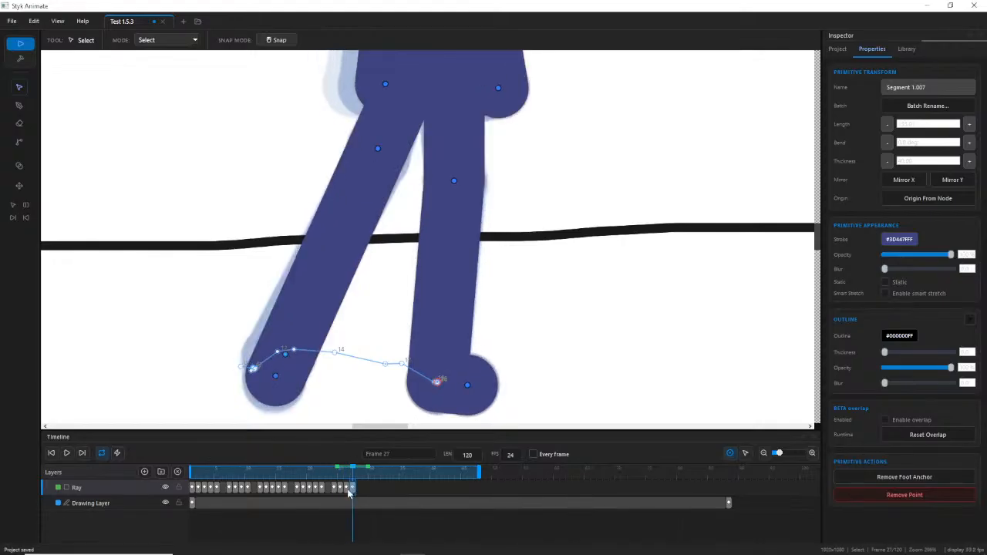
{"action": "left_click", "coordinate": [348, 491]}
{"action": "left_click", "coordinate": [341, 492]}
{"action": "left_click", "coordinate": [348, 493]}
{"action": "left_click", "coordinate": [351, 493]}
{"action": "left_click", "coordinate": [342, 494]}
{"action": "left_click", "coordinate": [347, 493]}
{"action": "left_click", "coordinate": [352, 491]}
Adjust the back leg on frame 27, nudging the knee, heel and toe to follow the figure's forward shift, and clear the selection.
{"action": "left_click", "coordinate": [378, 151]}
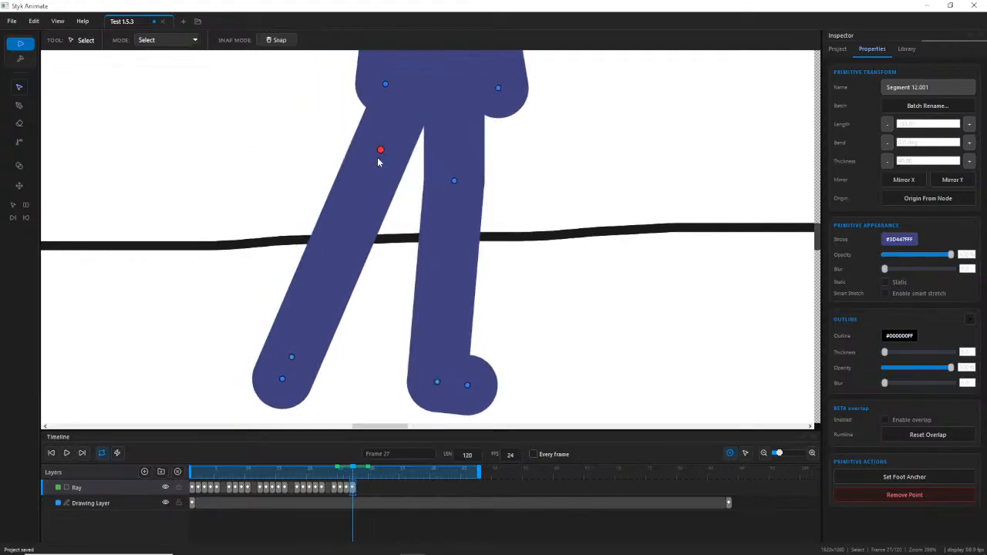
{"action": "left_click_drag", "start_coordinate": [292, 360], "coordinate": [283, 384]}
{"action": "left_click", "coordinate": [273, 381]}
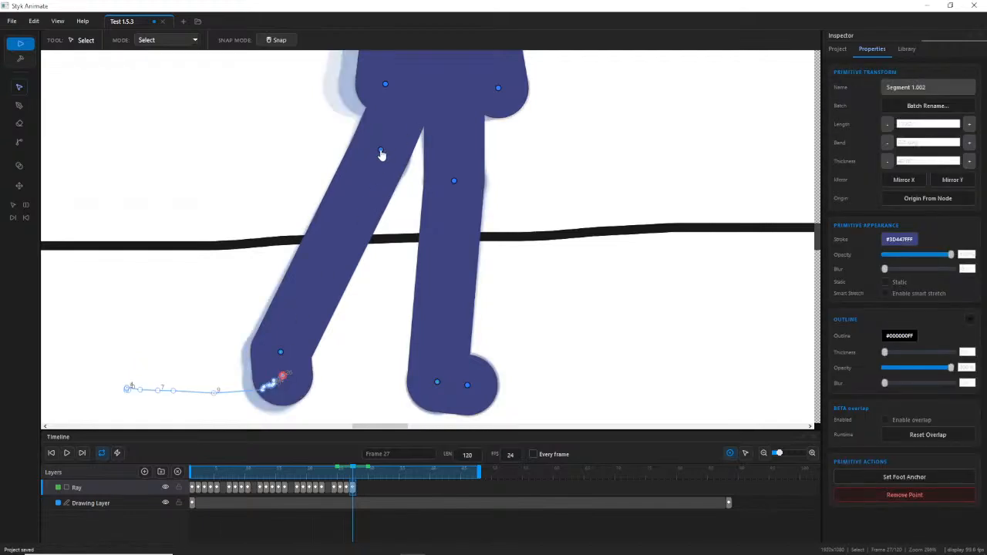
{"action": "left_click", "coordinate": [380, 151]}
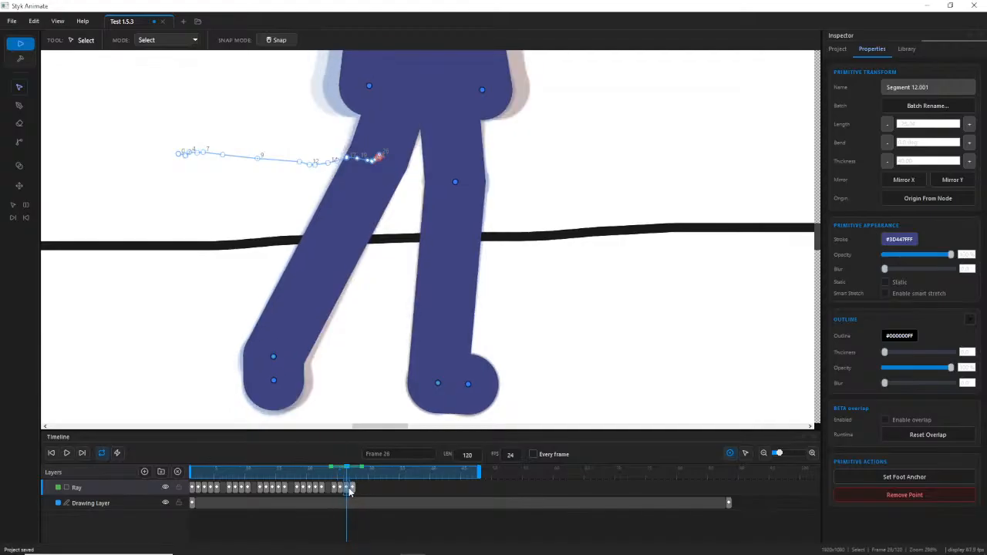
{"action": "left_click", "coordinate": [279, 357]}
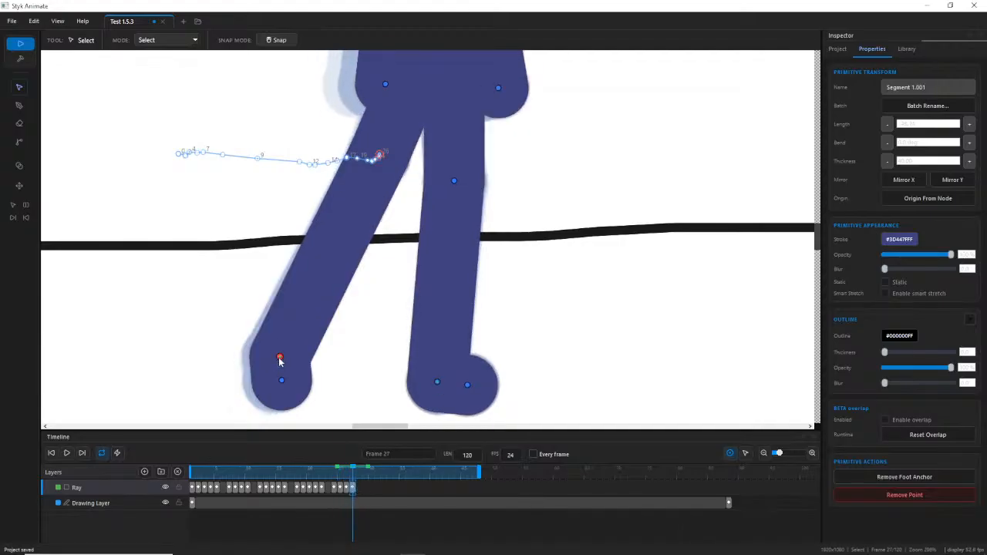
{"action": "left_click", "coordinate": [280, 385]}
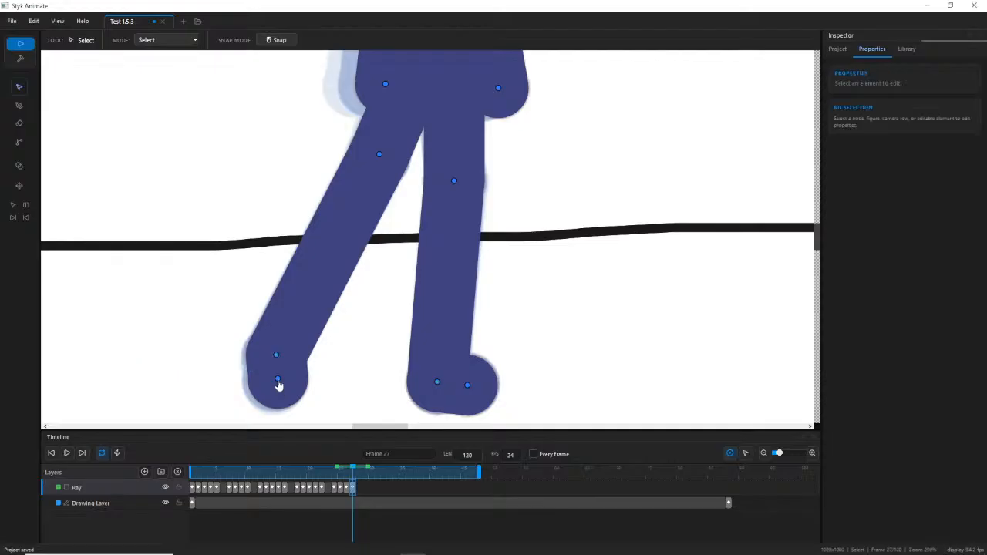
{"action": "left_click", "coordinate": [279, 380]}
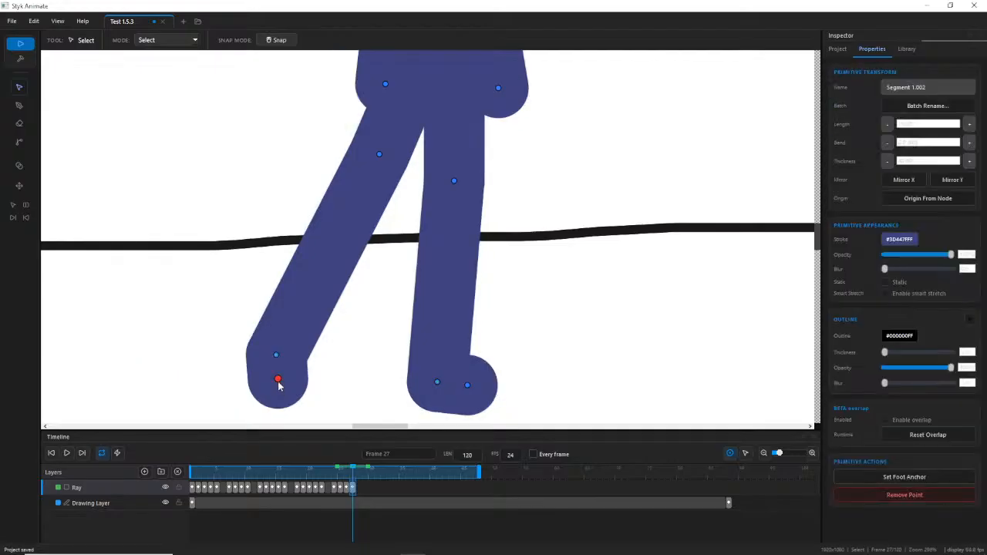
{"action": "left_click", "coordinate": [299, 219]}
Move the back elbow slightly backward and the back hand slightly forward on frame 27, following the motion path.
{"action": "scroll", "coordinate": [299, 219], "scroll_direction": "down", "scroll_amount": 4}
{"action": "left_click_drag", "start_coordinate": [299, 222], "coordinate": [296, 287]}
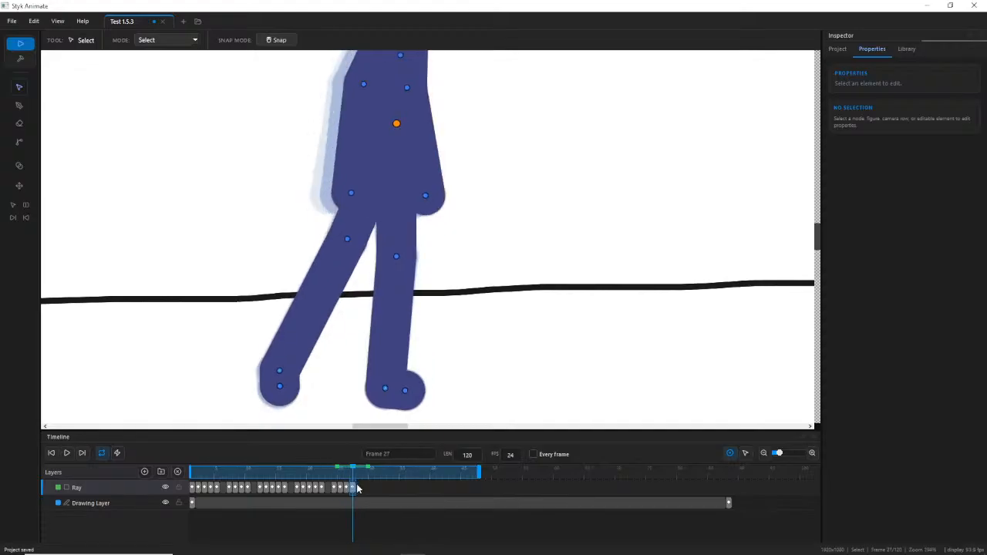
{"action": "left_click_drag", "start_coordinate": [305, 126], "coordinate": [317, 174]}
{"action": "left_click", "coordinate": [373, 130]}
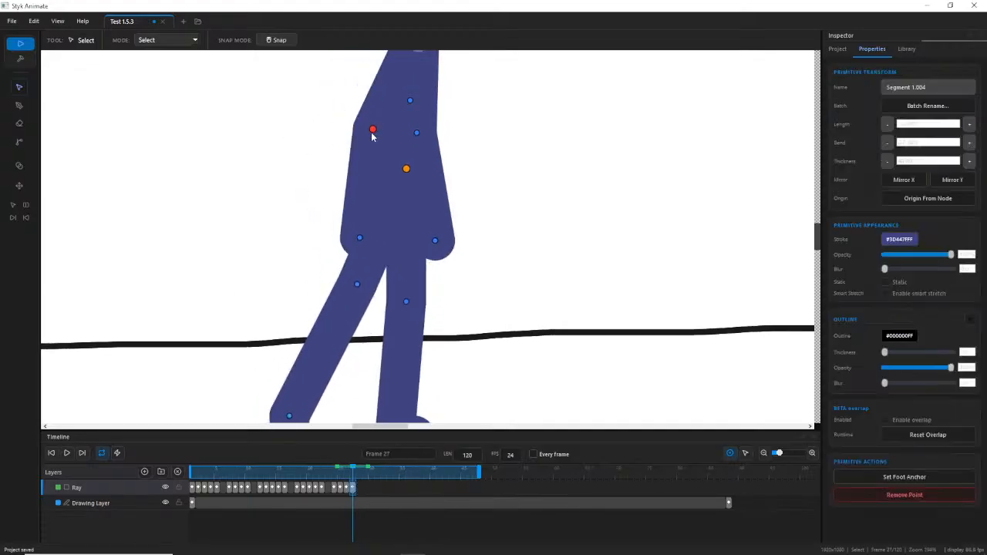
{"action": "left_click", "coordinate": [359, 241]}
{"action": "left_click_drag", "start_coordinate": [359, 241], "coordinate": [363, 242]}
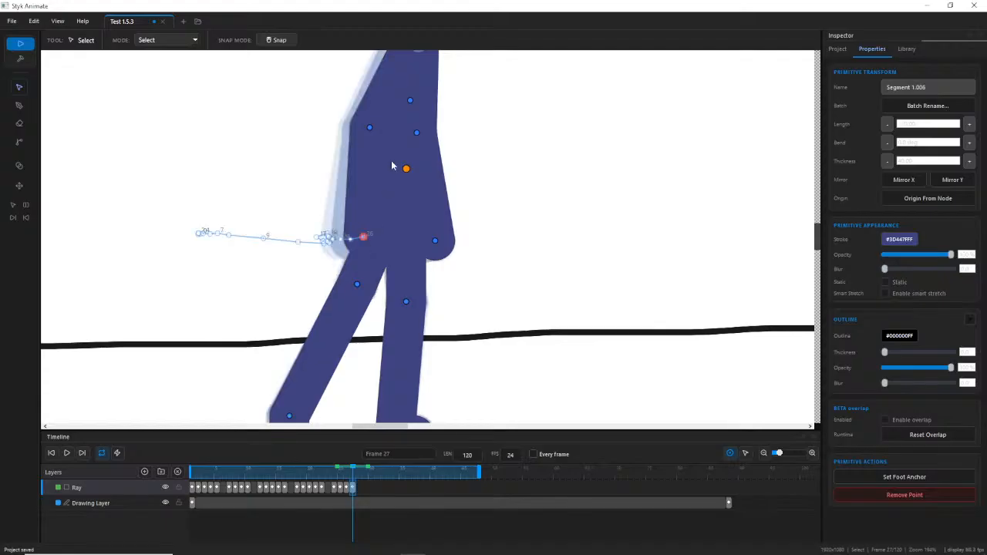
Move the front elbow and front hand slightly backward on frame 27, and clear the selection.
{"action": "left_click", "coordinate": [415, 135]}
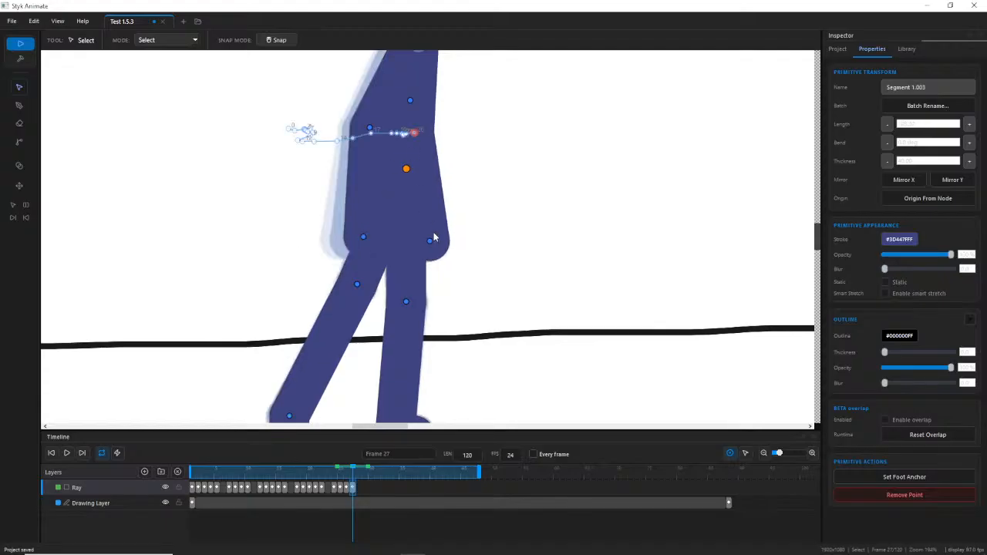
{"action": "left_click_drag", "start_coordinate": [432, 242], "coordinate": [428, 243]}
{"action": "scroll", "coordinate": [479, 184], "scroll_direction": "down", "scroll_amount": 3}
{"action": "left_click", "coordinate": [476, 189]}
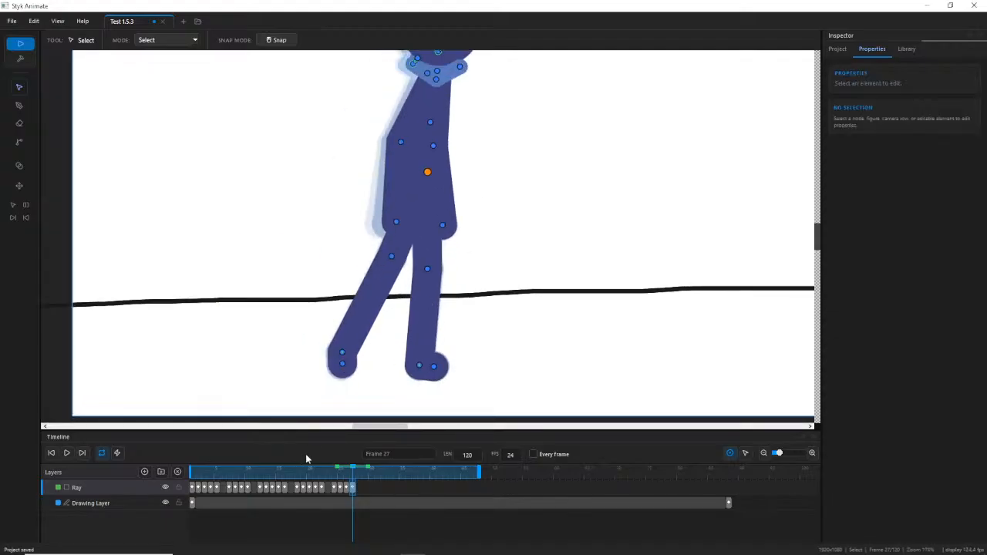
Nudge the back hand slightly backward on frame 27 and clear the selection.
{"action": "left_click", "coordinate": [400, 143]}
{"action": "left_click_drag", "start_coordinate": [396, 222], "coordinate": [393, 221]}
{"action": "left_click", "coordinate": [494, 192]}
{"action": "left_click_drag", "start_coordinate": [517, 151], "coordinate": [505, 169]}
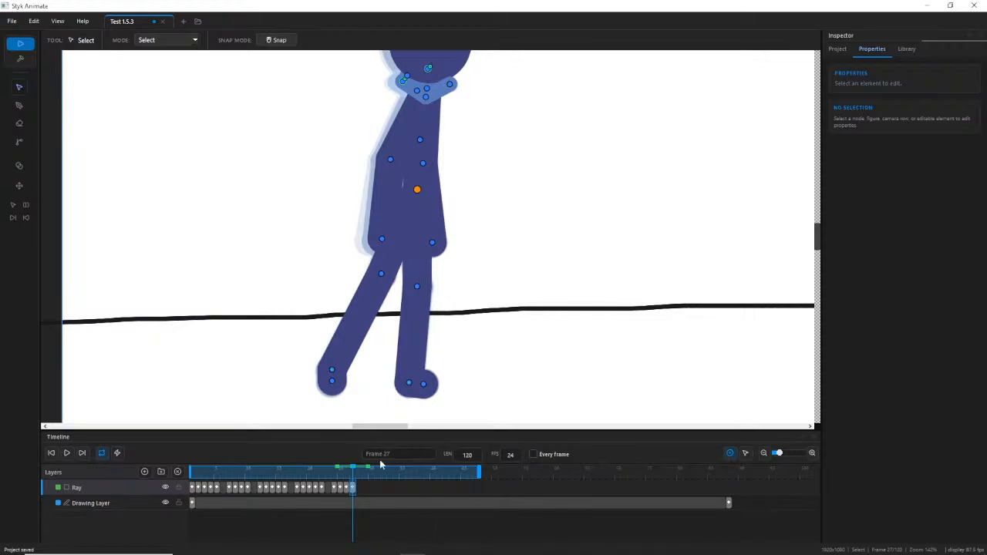
Flip through the keyframes leading up to frame 27 to check the flow of the settling motion.
{"action": "left_click", "coordinate": [344, 492]}
{"action": "left_click", "coordinate": [352, 493]}
{"action": "left_click", "coordinate": [342, 490]}
{"action": "left_click", "coordinate": [352, 494]}
{"action": "left_click", "coordinate": [339, 490]}
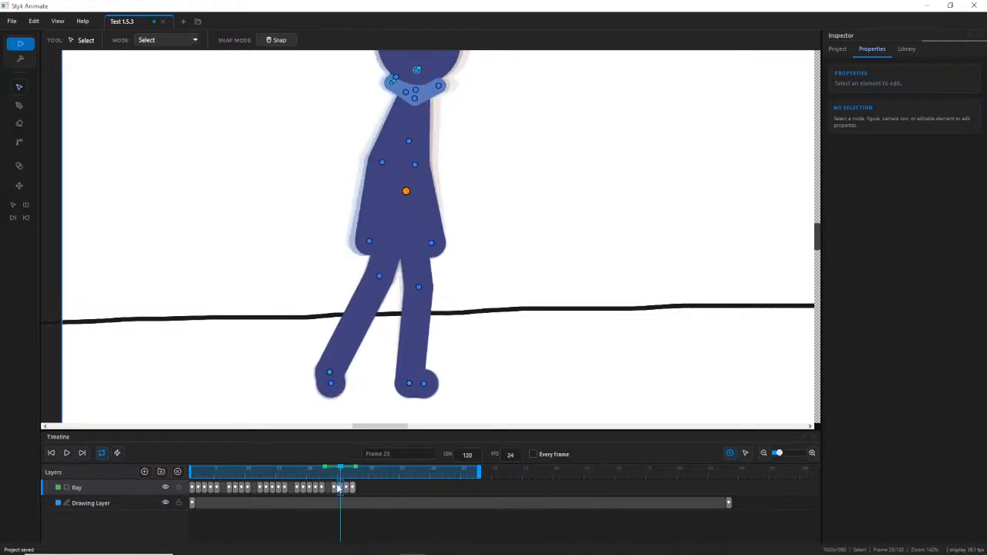
{"action": "left_click", "coordinate": [336, 488]}
{"action": "left_click", "coordinate": [342, 489]}
{"action": "left_click", "coordinate": [349, 490]}
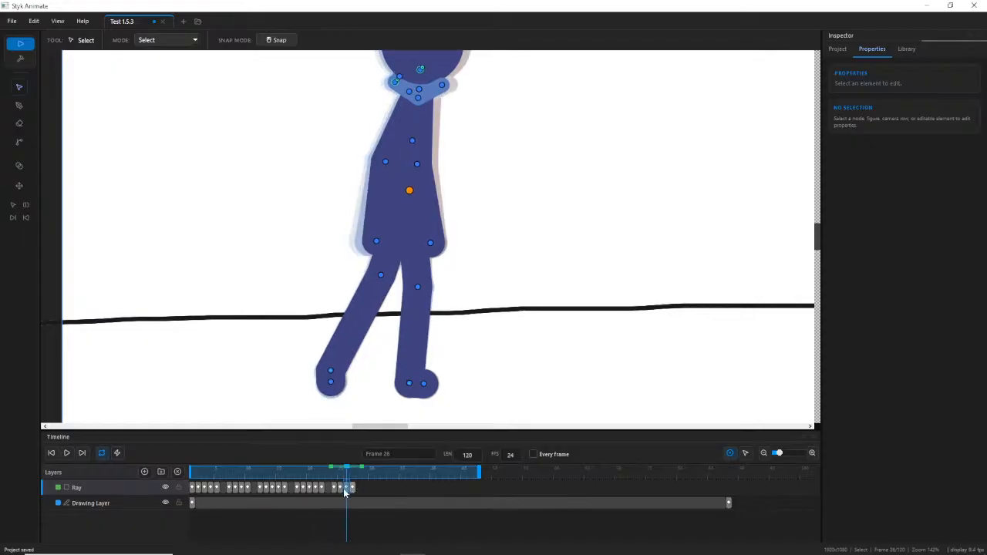
{"action": "left_click", "coordinate": [341, 488]}
{"action": "left_click", "coordinate": [337, 489]}
{"action": "left_click", "coordinate": [315, 488]}
{"action": "left_click", "coordinate": [303, 476]}
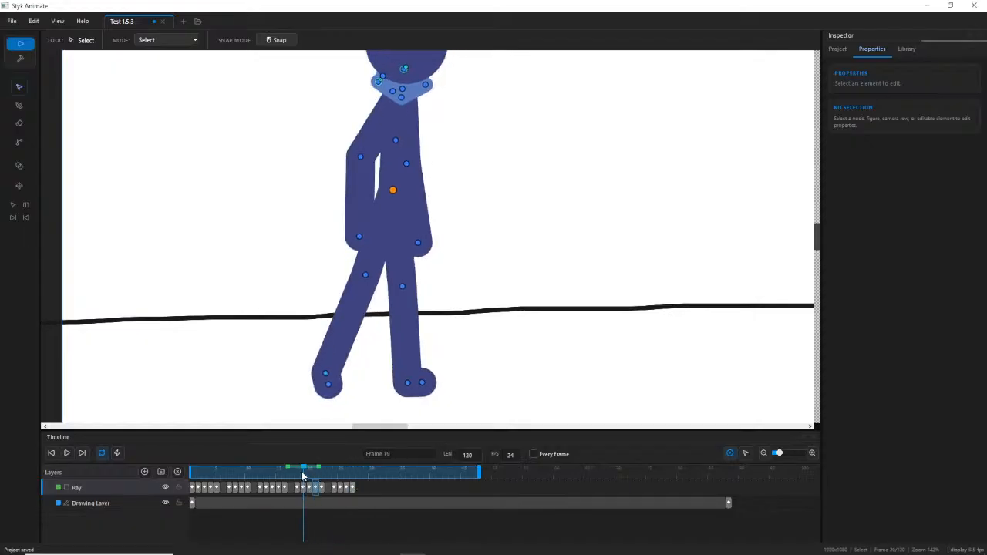
Move the back knee slightly forward on frame 26 and reposition the back heel and toe to match.
{"action": "left_click_drag", "start_coordinate": [302, 475], "coordinate": [346, 481]}
{"action": "left_click_drag", "start_coordinate": [381, 276], "coordinate": [386, 277]}
{"action": "left_click_drag", "start_coordinate": [341, 374], "coordinate": [337, 373]}
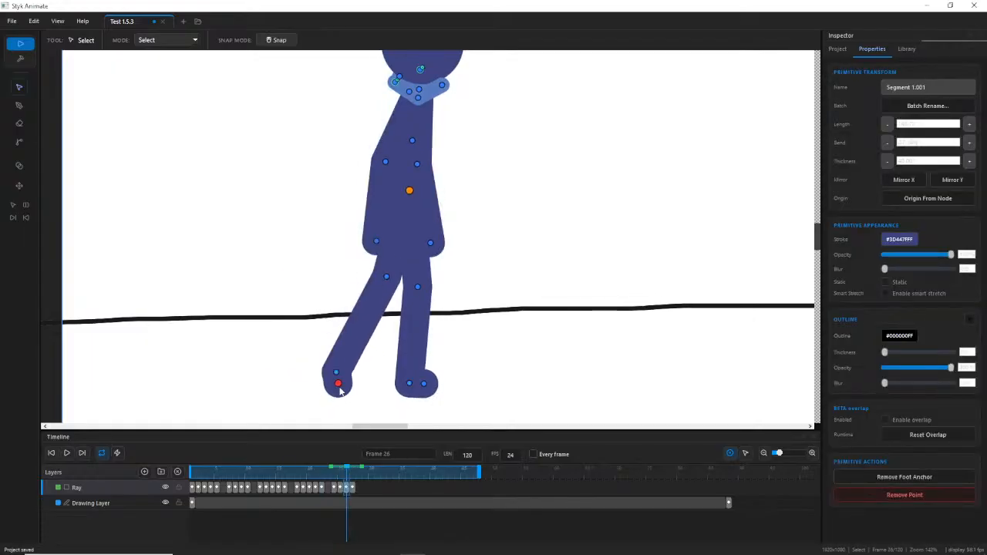
{"action": "left_click", "coordinate": [333, 383]}
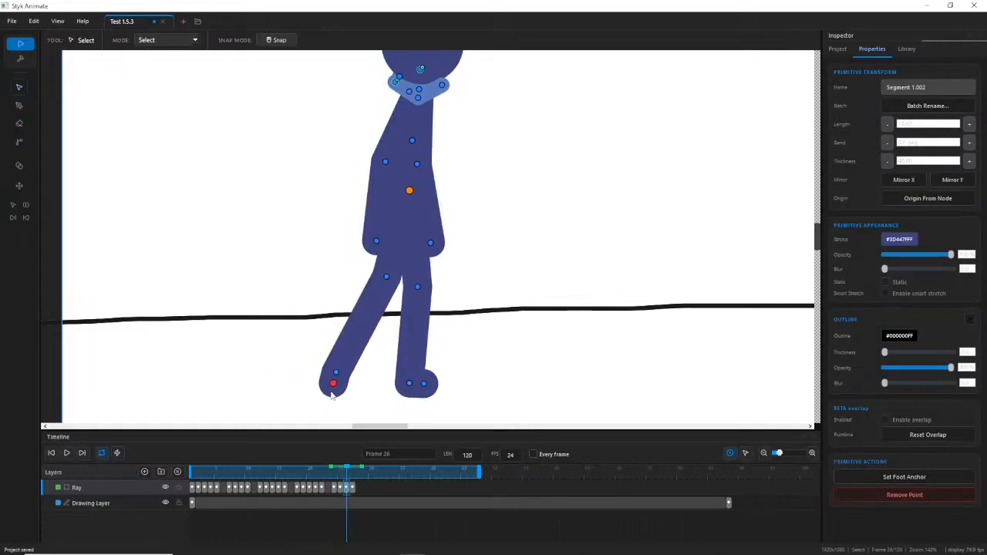
Carry the back knee forward on frame 27, set the back heel and toe along their motion paths, and scrub the result.
{"action": "left_click", "coordinate": [353, 490]}
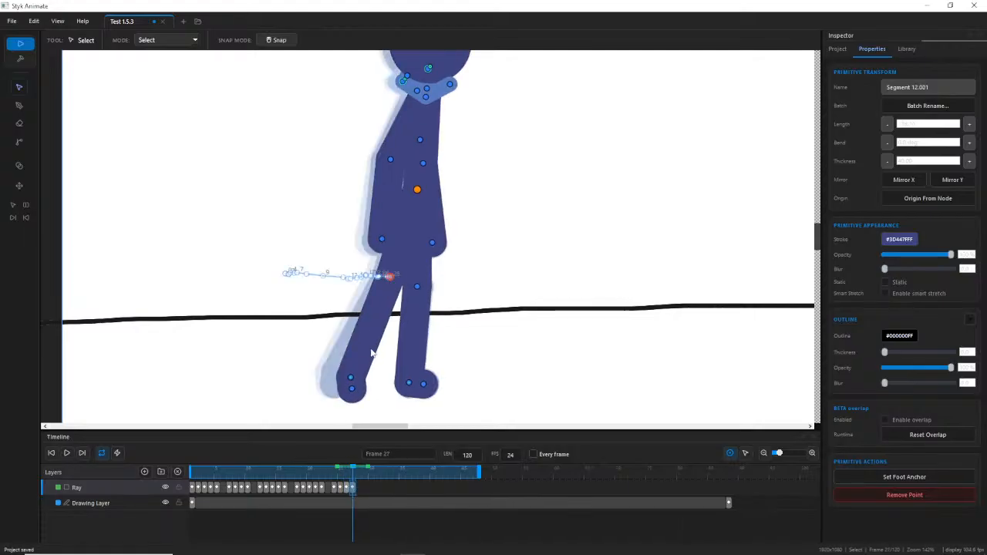
{"action": "left_click", "coordinate": [334, 370]}
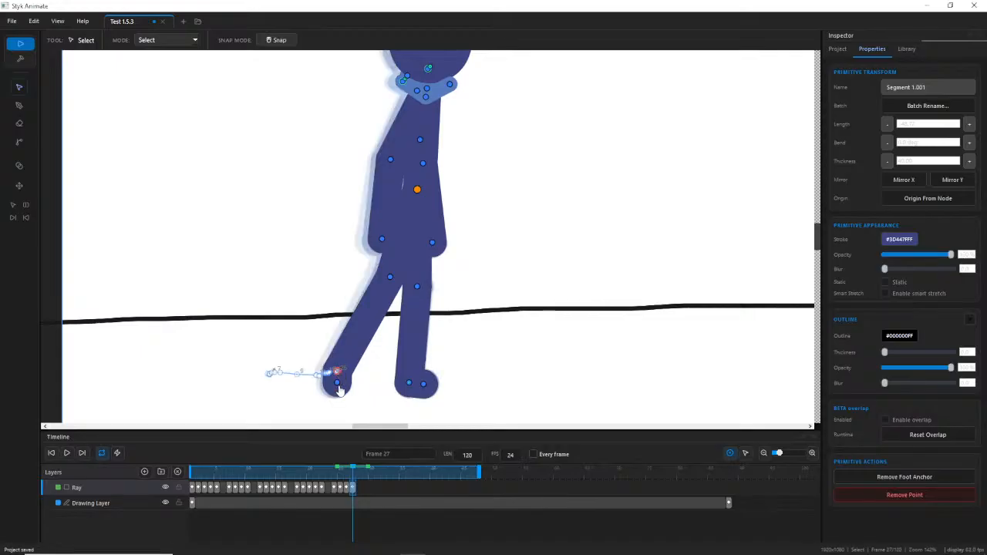
{"action": "left_click", "coordinate": [335, 381]}
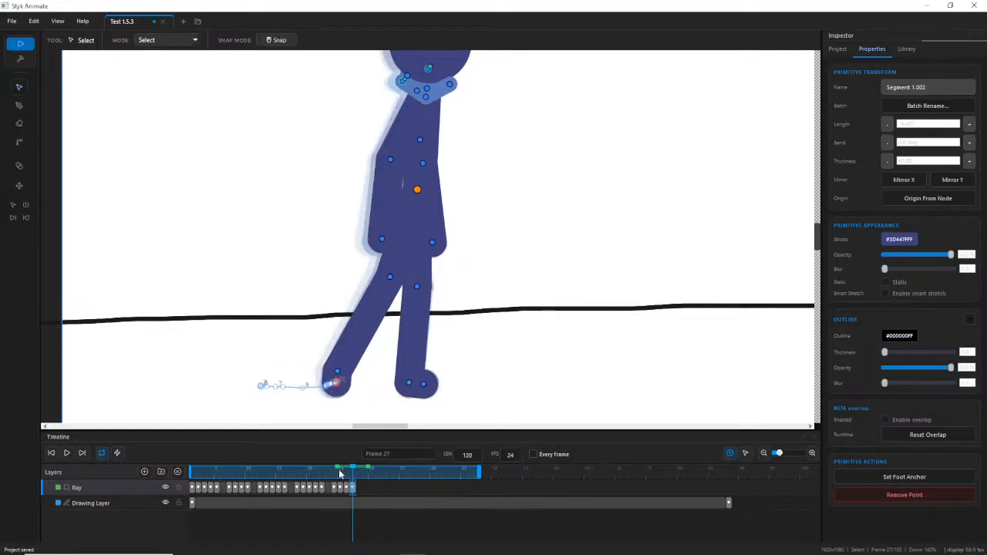
{"action": "mouse_move", "coordinate": [339, 474]}
{"action": "left_mouse_down"}
{"action": "mouse_move", "coordinate": [330, 469]}
{"action": "mouse_move", "coordinate": [353, 479]}
{"action": "left_mouse_up"}
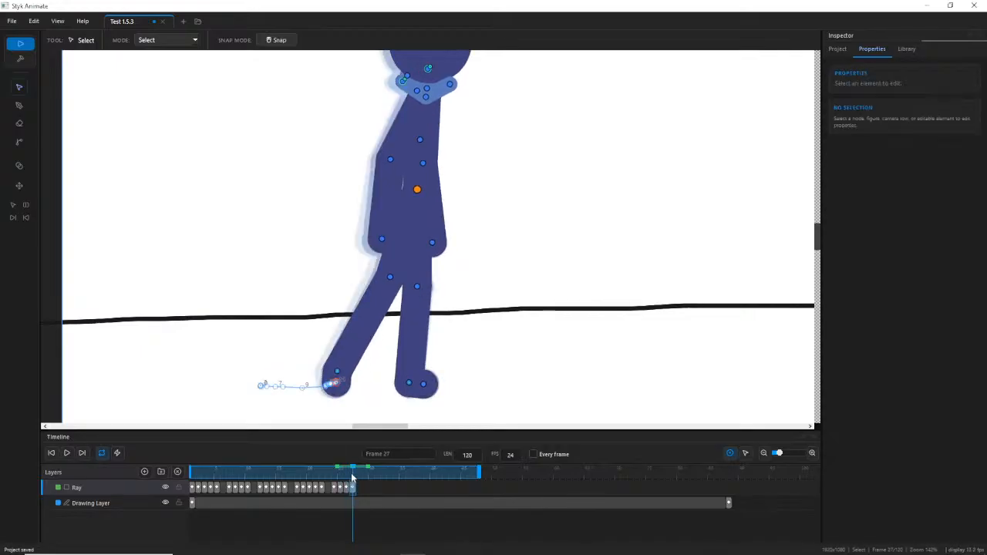
Push the back knee a little further forward and up on frame 27, and realign the back heel and toe.
{"action": "left_click", "coordinate": [391, 278]}
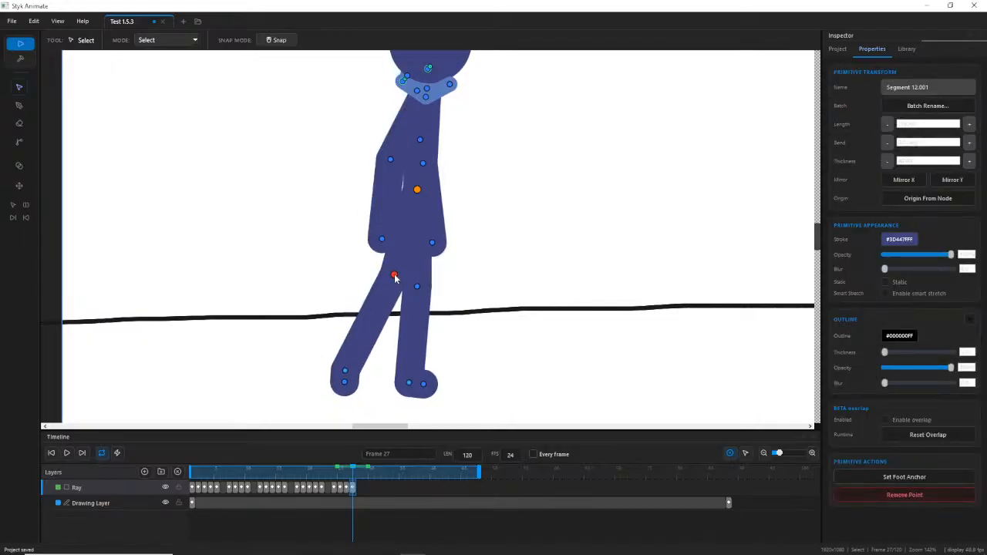
{"action": "left_click", "coordinate": [342, 372]}
{"action": "left_click", "coordinate": [339, 381]}
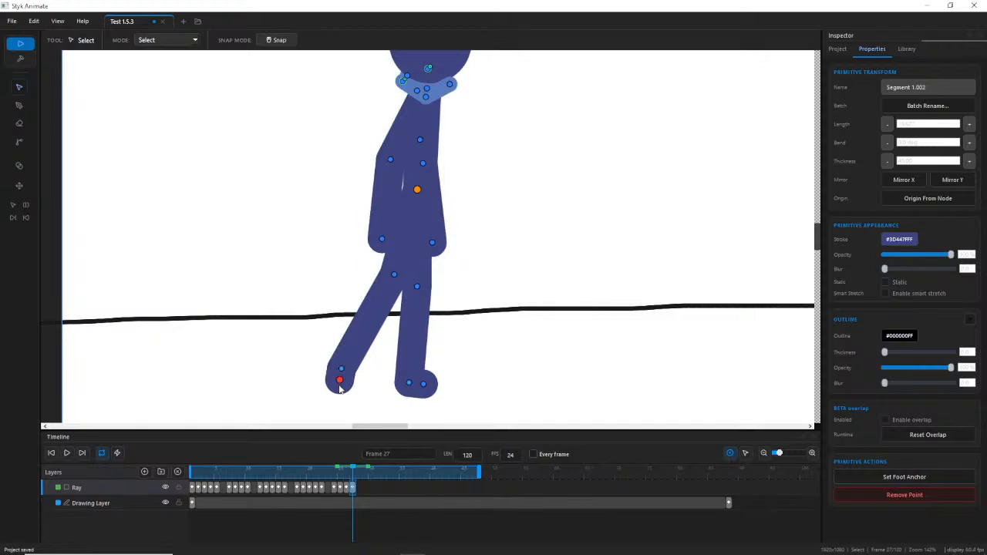
Add a keyframe for the figure on frame 28 and shift the whole figure slightly forward by its root joint.
{"action": "mouse_move", "coordinate": [354, 473]}
{"action": "left_mouse_down"}
{"action": "mouse_move", "coordinate": [341, 472]}
{"action": "mouse_move", "coordinate": [358, 475]}
{"action": "left_mouse_up"}
{"action": "key", "text": "F6"}
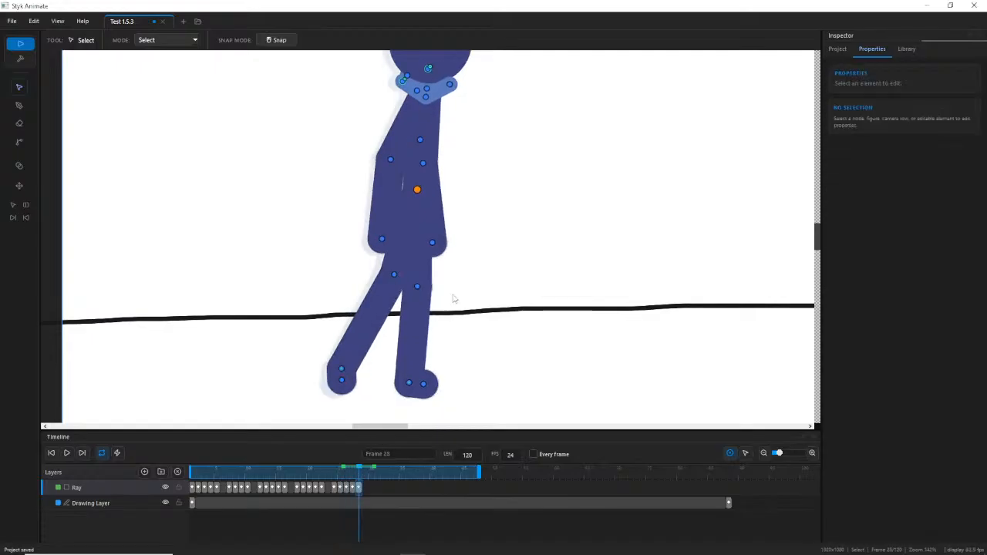
{"action": "scroll", "coordinate": [439, 277], "scroll_direction": "up", "scroll_amount": 3}
{"action": "scroll", "coordinate": [415, 185], "scroll_direction": "up", "scroll_amount": 1}
{"action": "left_click", "coordinate": [415, 178]}
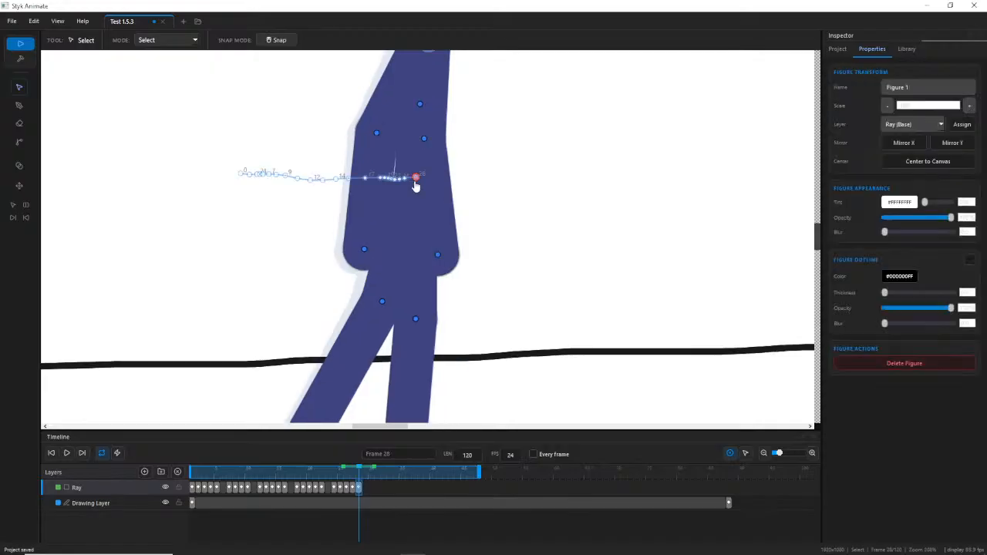
{"action": "left_click_drag", "start_coordinate": [416, 185], "coordinate": [431, 176]}
{"action": "left_click", "coordinate": [454, 188]}
{"action": "left_click", "coordinate": [432, 179]}
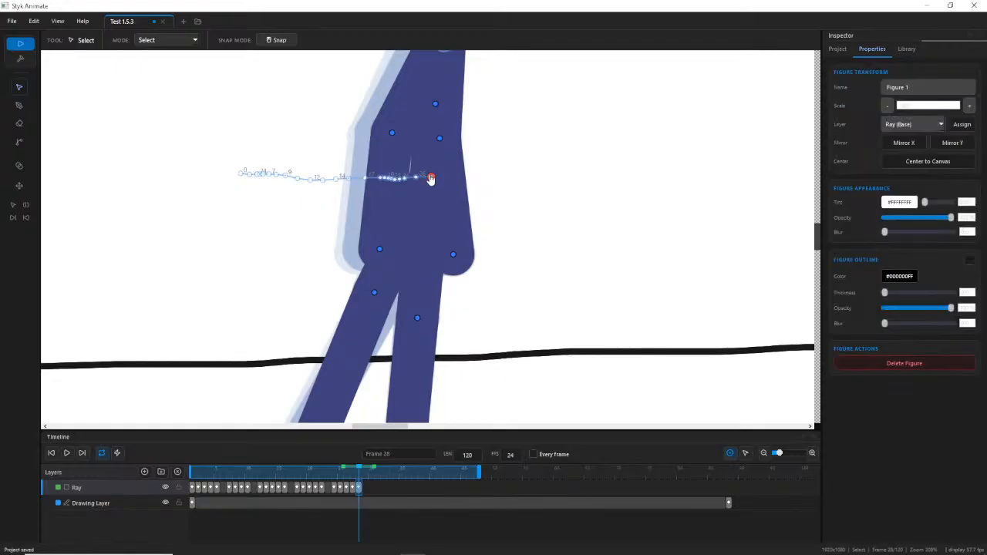
Fine-tune the whole figure's horizontal position on frame 28 by nudging its root joint slightly back along the motion path.
{"action": "scroll", "coordinate": [432, 178], "scroll_direction": "up", "scroll_amount": 3}
{"action": "left_click_drag", "start_coordinate": [437, 188], "coordinate": [428, 184]}
{"action": "left_click", "coordinate": [466, 254]}
{"action": "scroll", "coordinate": [467, 261], "scroll_direction": "down", "scroll_amount": 6}
{"action": "left_click_drag", "start_coordinate": [450, 296], "coordinate": [458, 247]}
{"action": "scroll", "coordinate": [457, 251], "scroll_direction": "down", "scroll_amount": 2}
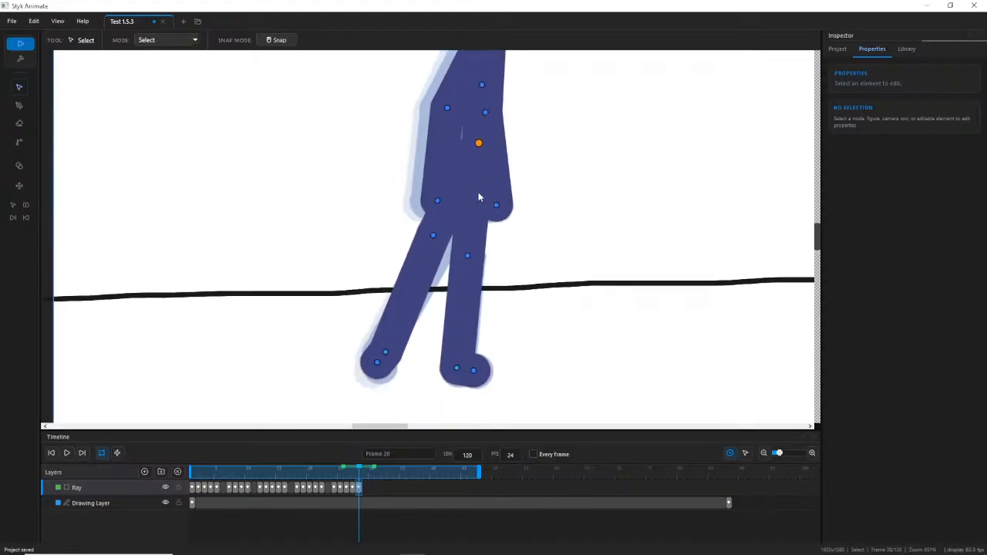
Move the front knee slightly forward on frame 28, pull the front heel back to its planted spot, and scrub the result.
{"action": "left_click", "coordinate": [472, 251]}
{"action": "scroll", "coordinate": [486, 310], "scroll_direction": "up", "scroll_amount": 1}
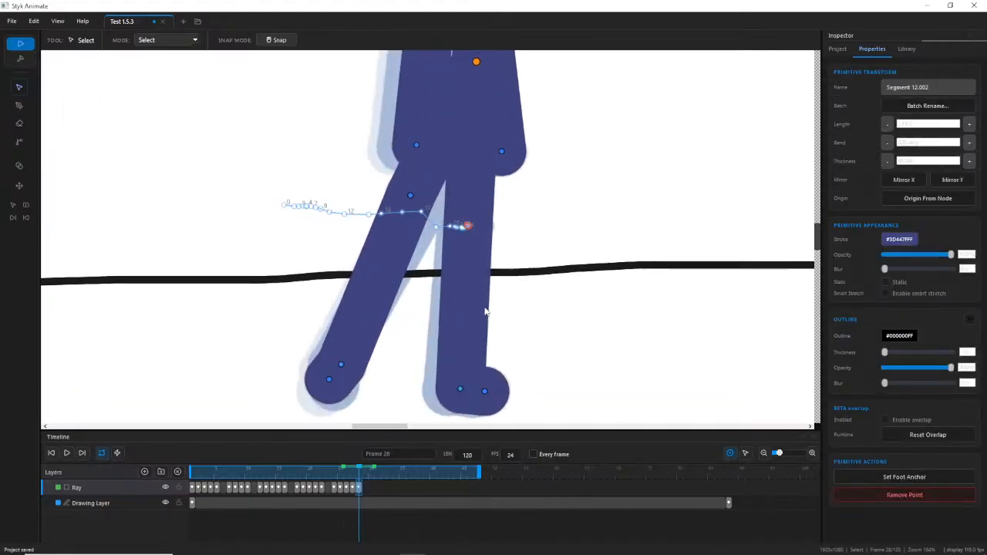
{"action": "scroll", "coordinate": [490, 304], "scroll_direction": "up", "scroll_amount": 2}
{"action": "left_click_drag", "start_coordinate": [474, 367], "coordinate": [462, 368]}
{"action": "left_click", "coordinate": [563, 474]}
{"action": "left_click_drag", "start_coordinate": [567, 502], "coordinate": [728, 481]}
{"action": "left_click_drag", "start_coordinate": [742, 491], "coordinate": [522, 480]}
{"action": "left_click", "coordinate": [620, 478]}
{"action": "left_click_drag", "start_coordinate": [386, 476], "coordinate": [360, 485]}
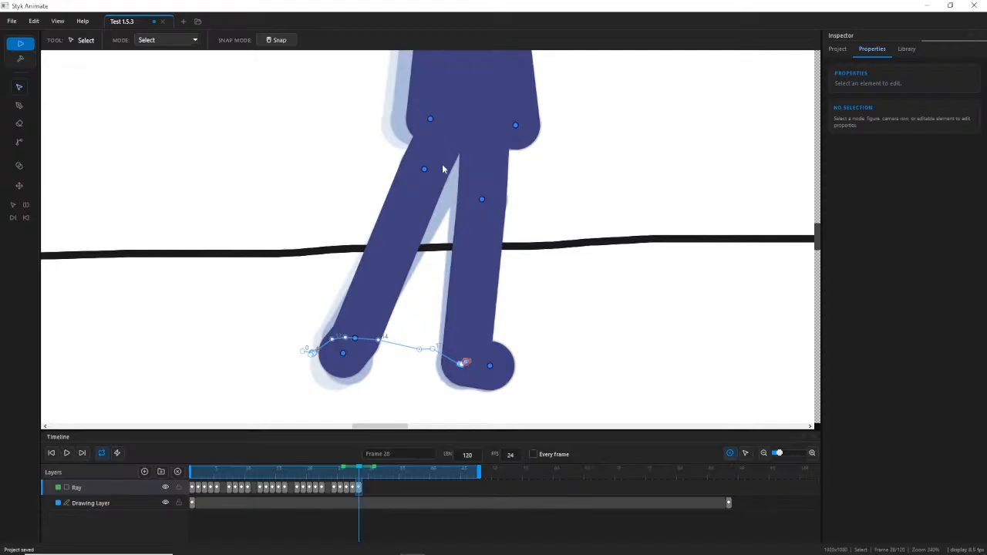
{"action": "mouse_move", "coordinate": [359, 471]}
{"action": "left_mouse_down"}
{"action": "mouse_move", "coordinate": [349, 474]}
{"action": "mouse_move", "coordinate": [358, 477]}
{"action": "left_mouse_up"}
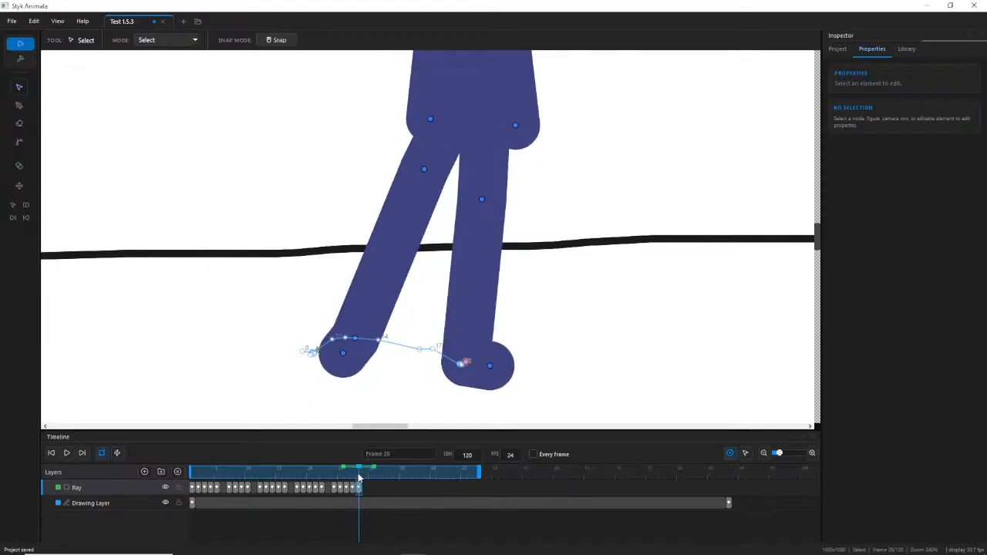
Carry the back knee forward on frame 28, set the back heel and toe behind it, and scrub to check the motion.
{"action": "left_click_drag", "start_coordinate": [423, 170], "coordinate": [441, 177]}
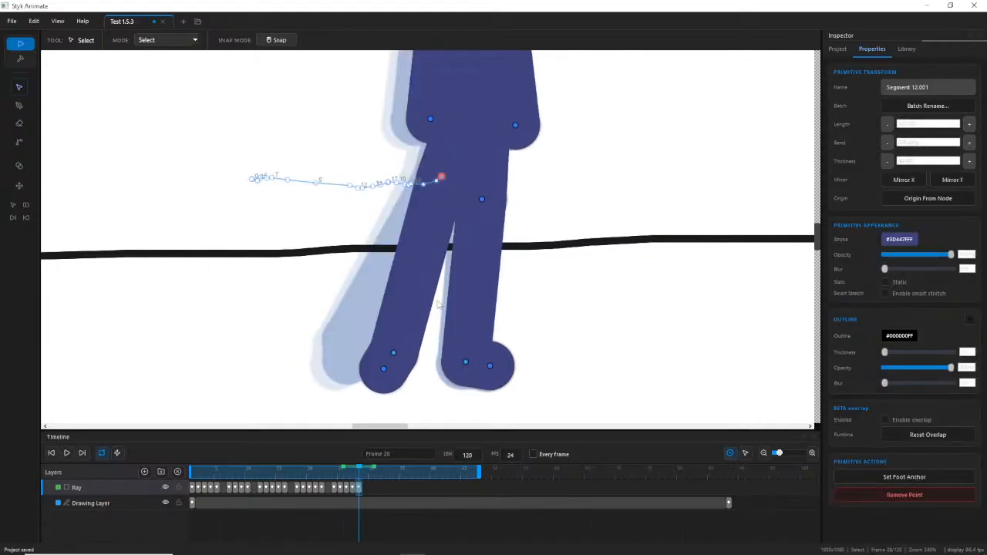
{"action": "left_click_drag", "start_coordinate": [402, 353], "coordinate": [380, 374]}
{"action": "left_click_drag", "start_coordinate": [442, 182], "coordinate": [448, 184]}
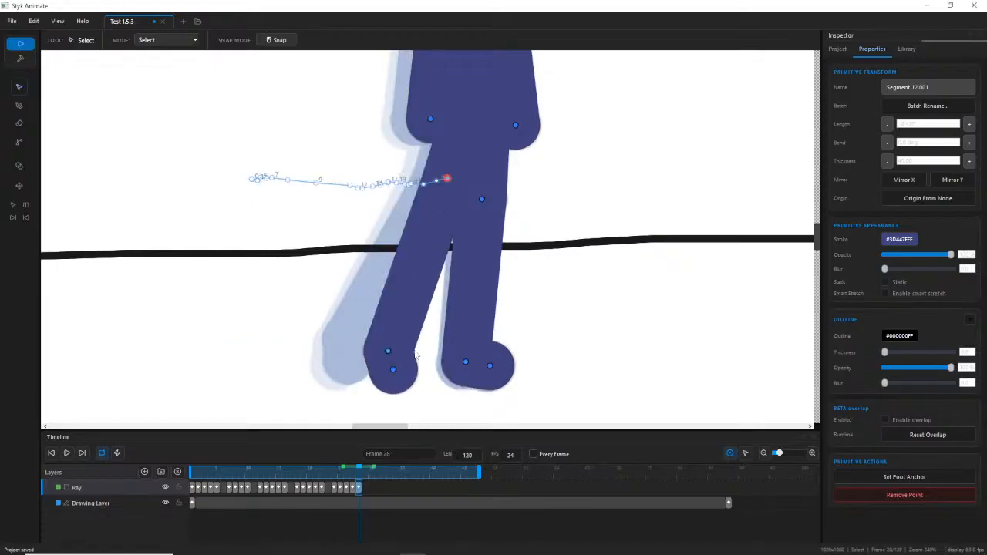
{"action": "left_click_drag", "start_coordinate": [388, 353], "coordinate": [368, 345]}
{"action": "scroll", "coordinate": [481, 202], "scroll_direction": "down", "scroll_amount": 2}
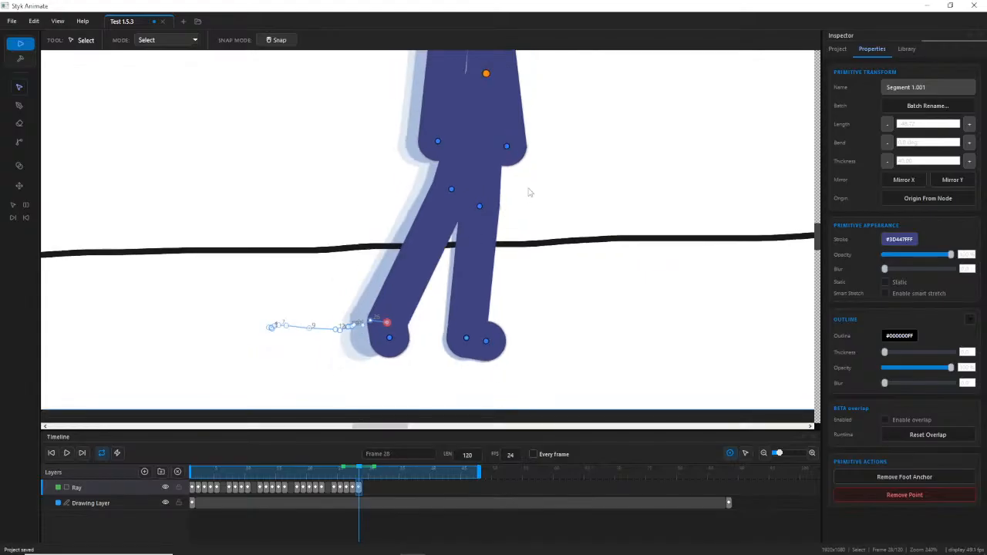
{"action": "left_click_drag", "start_coordinate": [546, 183], "coordinate": [509, 233]}
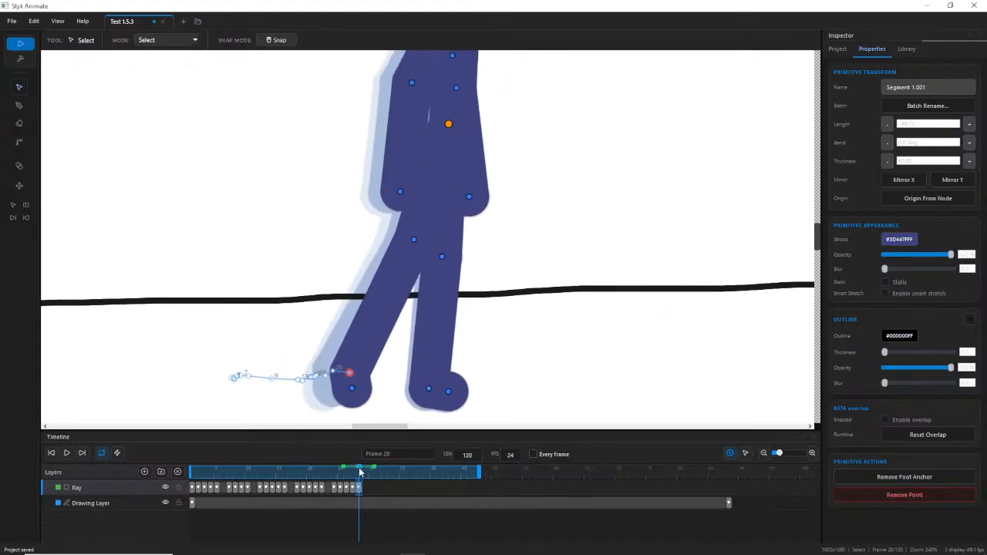
{"action": "mouse_move", "coordinate": [360, 469]}
{"action": "left_mouse_down"}
{"action": "mouse_move", "coordinate": [340, 469]}
{"action": "mouse_move", "coordinate": [360, 473]}
{"action": "left_mouse_up"}
Realign the front toe and heel on frame 28 with their planted positions on the motion paths.
{"action": "left_click", "coordinate": [443, 261]}
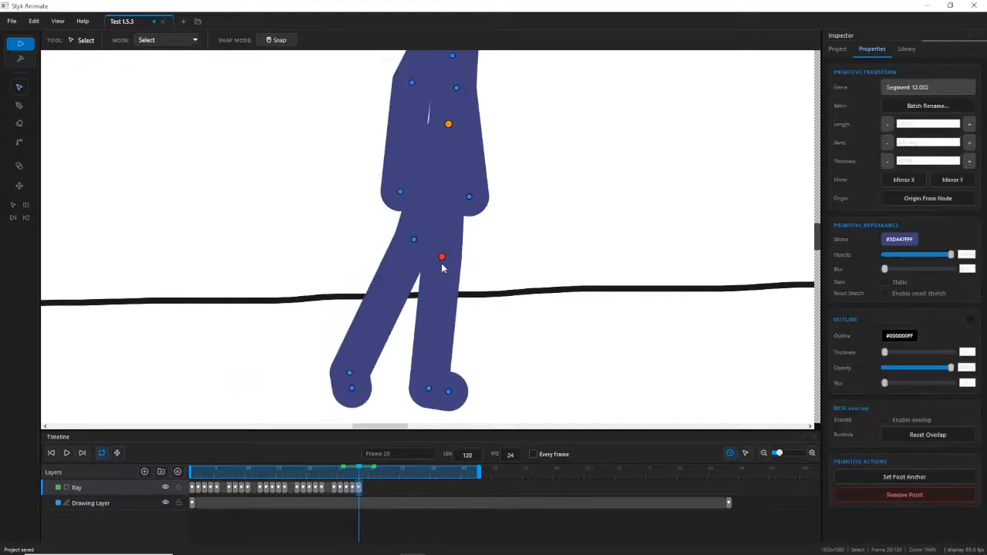
{"action": "left_click", "coordinate": [454, 400]}
{"action": "left_click", "coordinate": [450, 392]}
{"action": "left_click_drag", "start_coordinate": [430, 391], "coordinate": [453, 395]}
{"action": "mouse_move", "coordinate": [359, 472]}
{"action": "left_mouse_down"}
{"action": "mouse_move", "coordinate": [339, 472]}
{"action": "mouse_move", "coordinate": [359, 472]}
{"action": "left_mouse_up"}
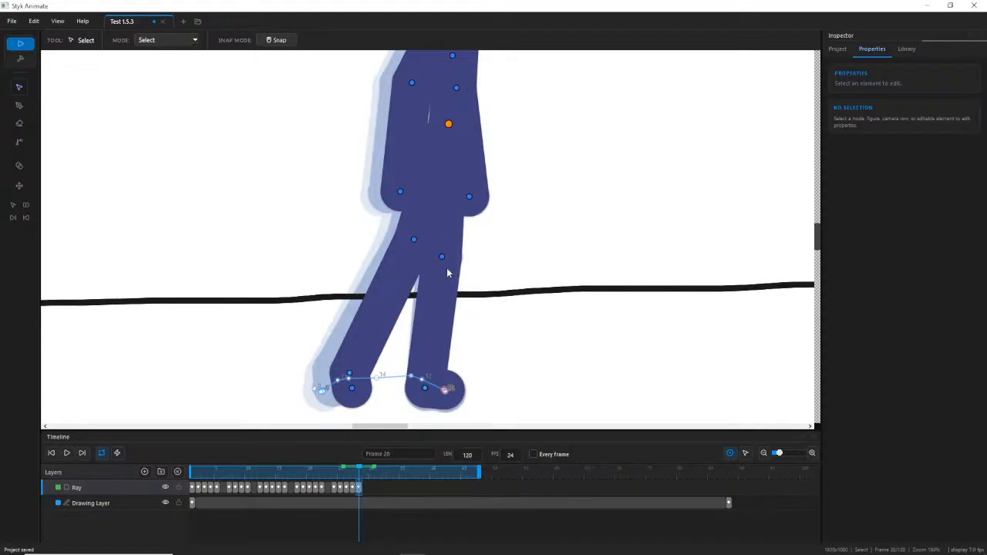
{"action": "left_click", "coordinate": [425, 390]}
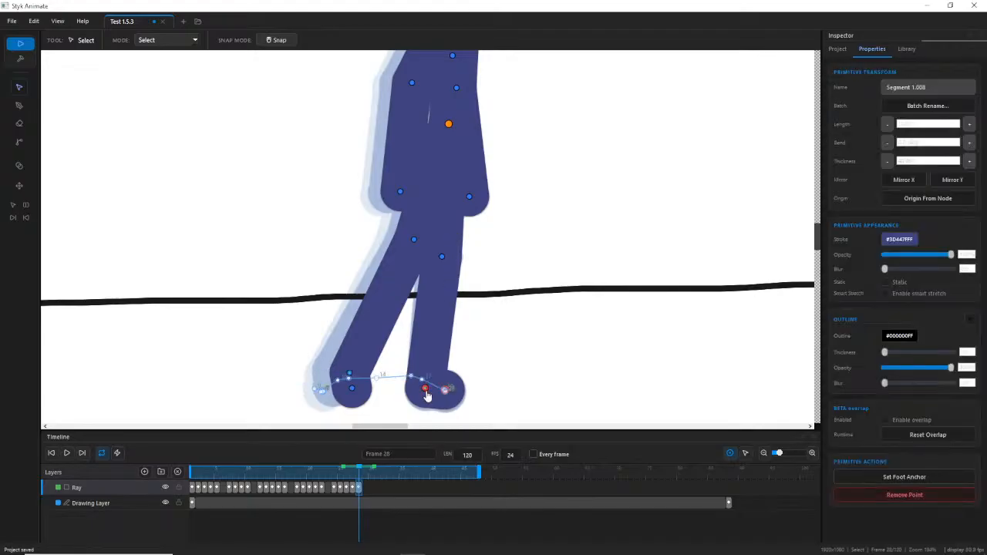
{"action": "left_click", "coordinate": [426, 391]}
{"action": "left_click", "coordinate": [425, 392]}
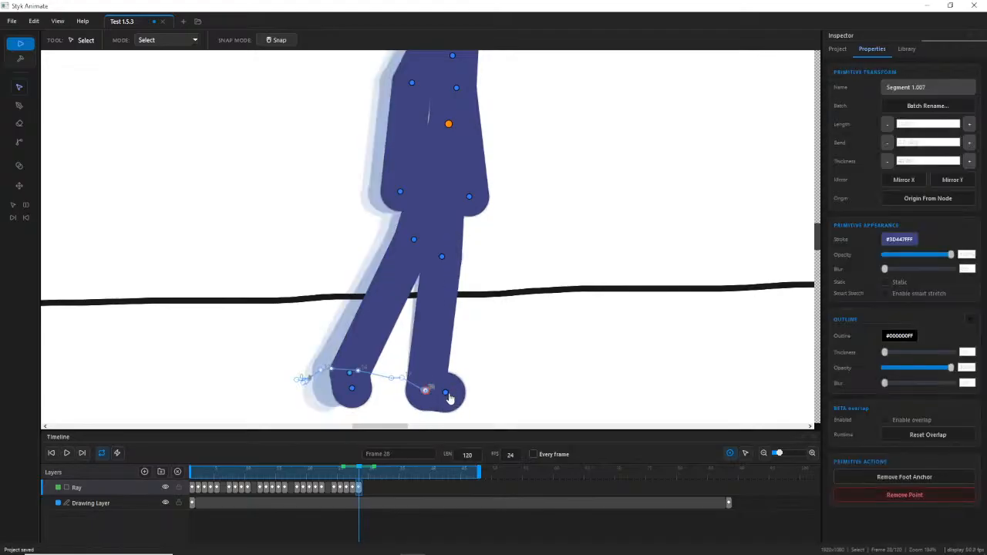
{"action": "left_click", "coordinate": [447, 394]}
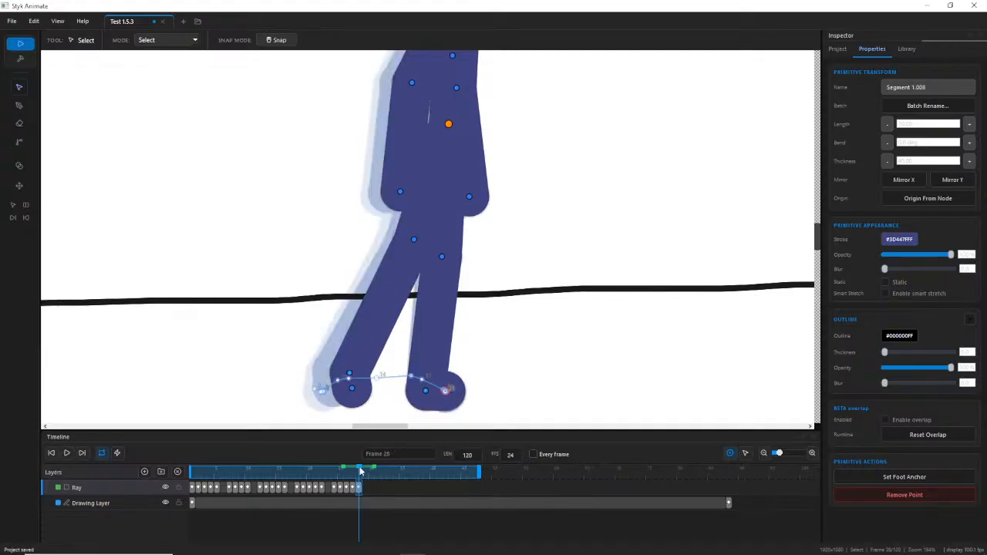
{"action": "left_click", "coordinate": [460, 386]}
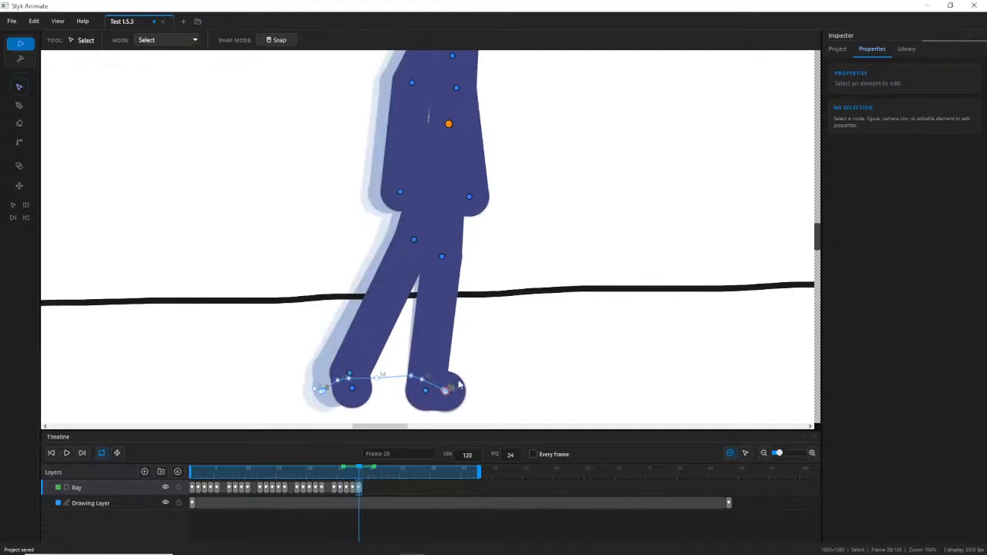
Compare the front foot between frames 27 and 28, and fine-tune its heel and toe on frame 28.
{"action": "scroll", "coordinate": [410, 395], "scroll_direction": "up", "scroll_amount": 6}
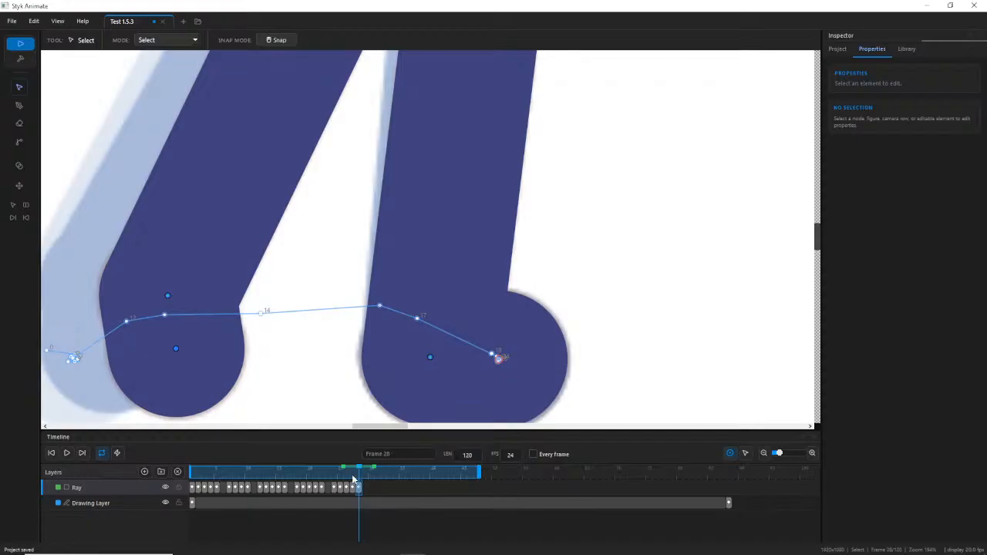
{"action": "mouse_move", "coordinate": [354, 480]}
{"action": "left_mouse_down"}
{"action": "mouse_move", "coordinate": [343, 480]}
{"action": "mouse_move", "coordinate": [354, 473]}
{"action": "left_mouse_up"}
{"action": "left_click", "coordinate": [500, 361]}
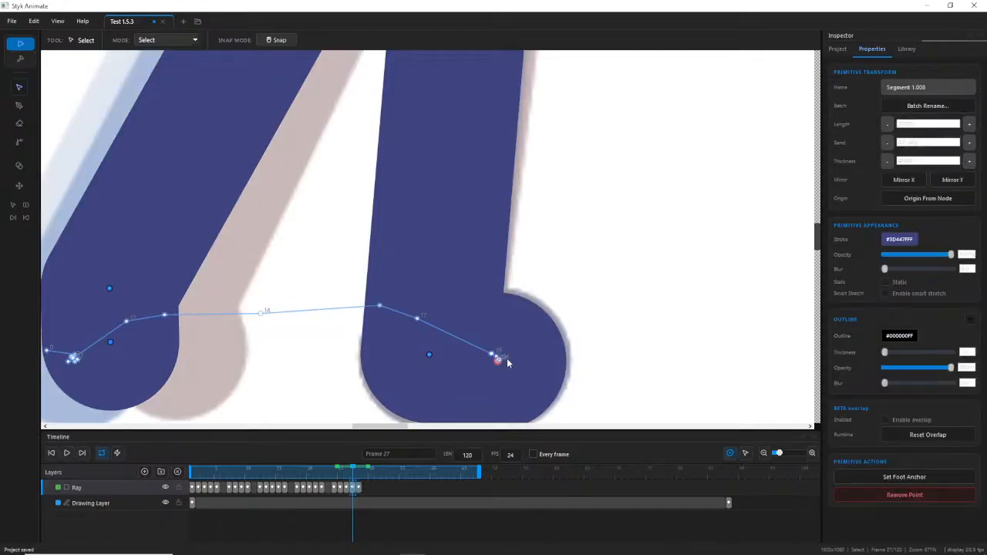
{"action": "left_click", "coordinate": [359, 489]}
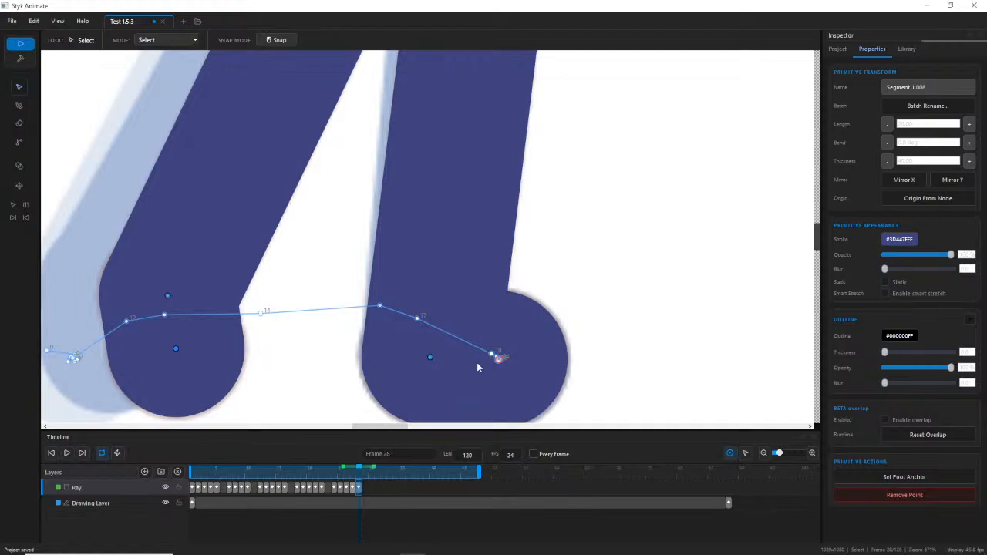
{"action": "left_click", "coordinate": [354, 477]}
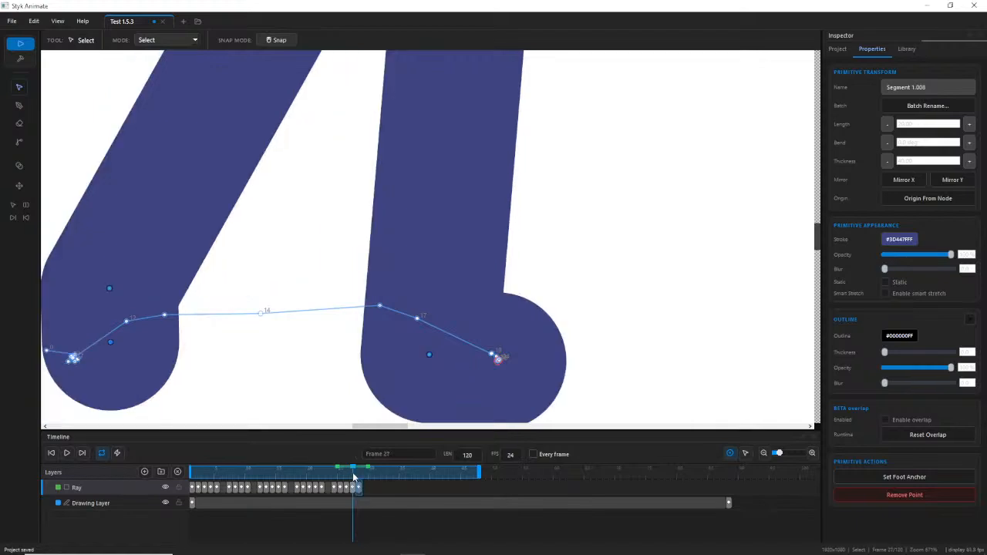
{"action": "mouse_move", "coordinate": [353, 477]}
{"action": "left_mouse_down"}
{"action": "mouse_move", "coordinate": [366, 477]}
{"action": "mouse_move", "coordinate": [341, 476]}
{"action": "mouse_move", "coordinate": [364, 469]}
{"action": "left_mouse_up"}
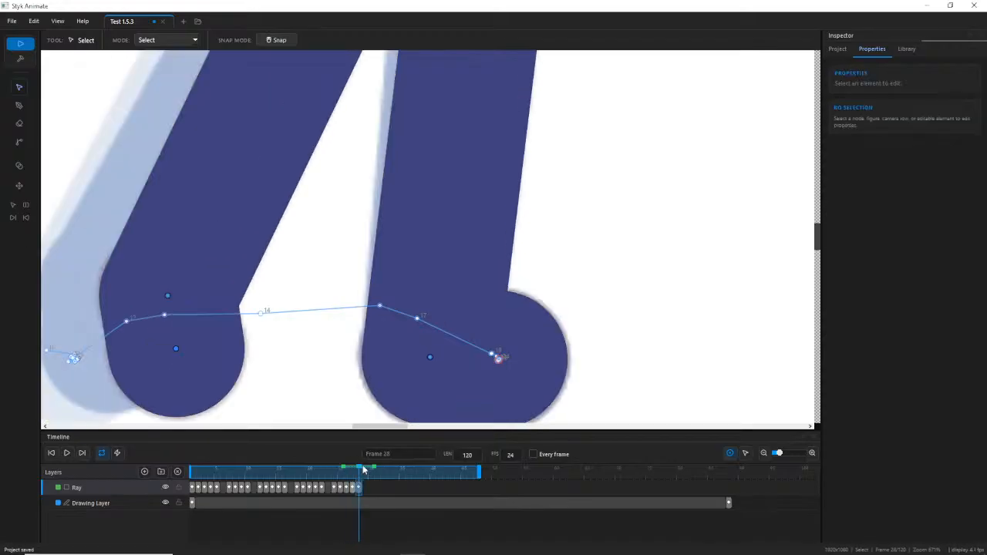
{"action": "left_click_drag", "start_coordinate": [430, 359], "coordinate": [425, 360]}
{"action": "mouse_move", "coordinate": [359, 470]}
{"action": "left_mouse_down"}
{"action": "mouse_move", "coordinate": [345, 468]}
{"action": "mouse_move", "coordinate": [359, 473]}
{"action": "mouse_move", "coordinate": [342, 479]}
{"action": "mouse_move", "coordinate": [359, 478]}
{"action": "left_mouse_up"}
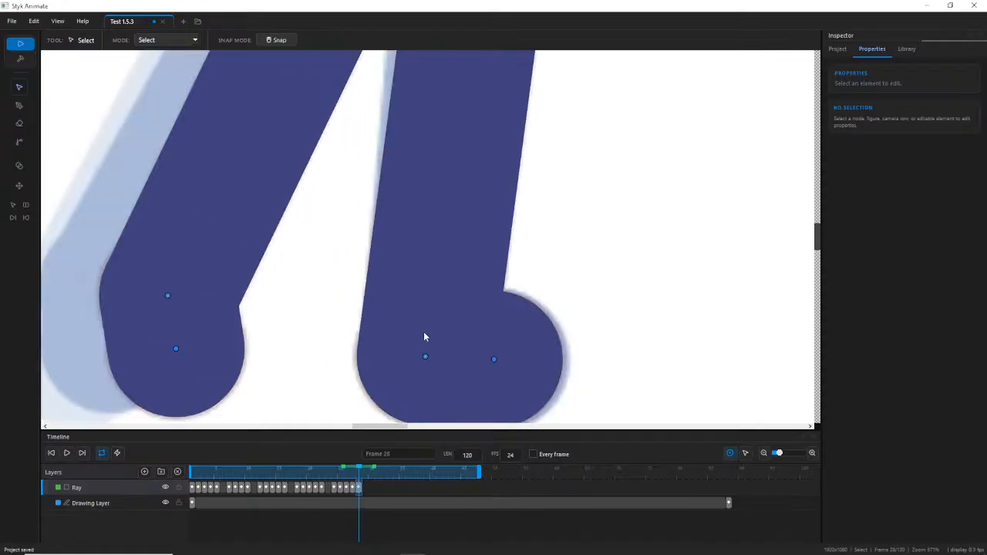
{"action": "left_click", "coordinate": [426, 358]}
{"action": "left_click", "coordinate": [495, 361]}
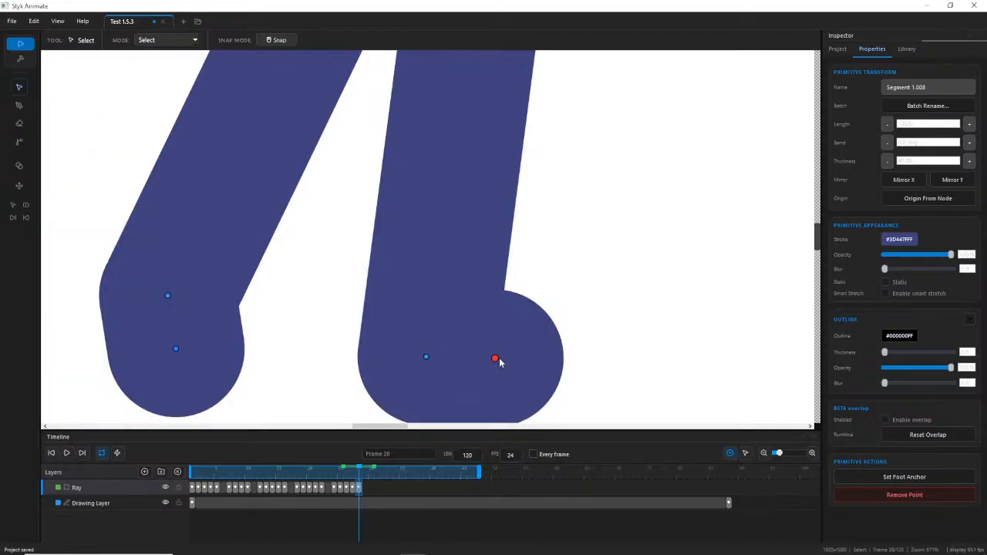
{"action": "left_click", "coordinate": [541, 228]}
Push the back knee further forward on frame 28, pull the back heel back and up, and scrub the result.
{"action": "scroll", "coordinate": [546, 221], "scroll_direction": "down", "scroll_amount": 5}
{"action": "scroll", "coordinate": [559, 223], "scroll_direction": "down", "scroll_amount": 1}
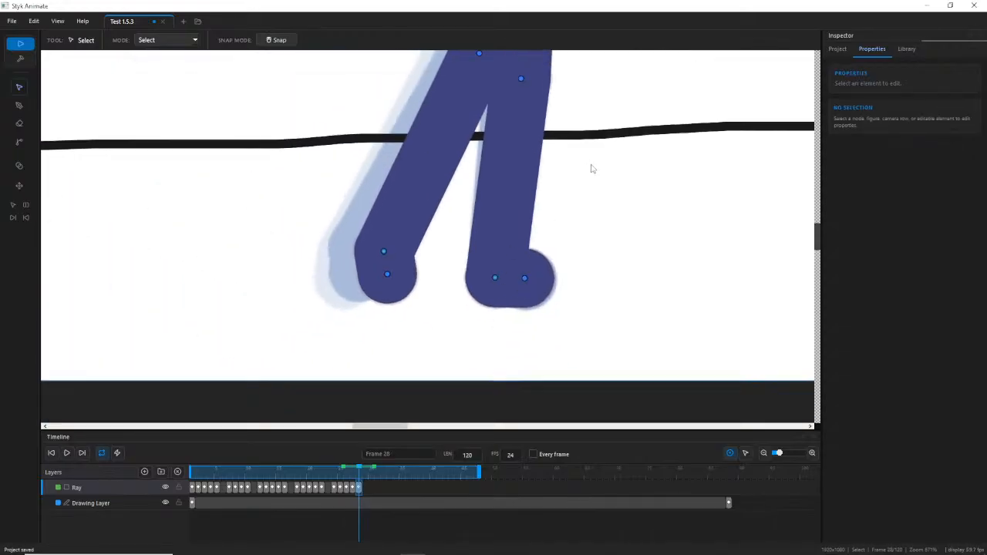
{"action": "left_click_drag", "start_coordinate": [541, 194], "coordinate": [475, 351]}
{"action": "left_click_drag", "start_coordinate": [352, 476], "coordinate": [360, 480]}
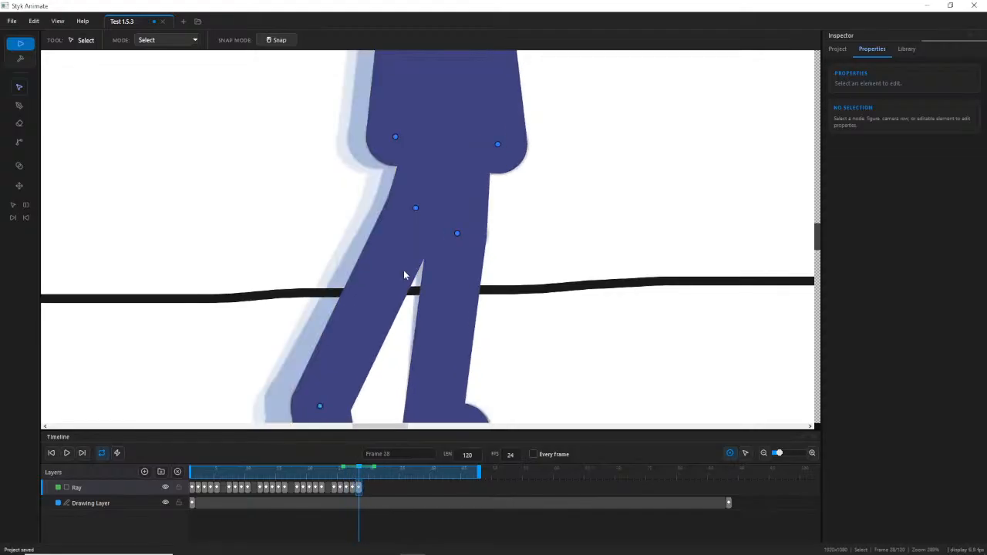
{"action": "scroll", "coordinate": [403, 268], "scroll_direction": "down", "scroll_amount": 1}
{"action": "left_click_drag", "start_coordinate": [406, 204], "coordinate": [426, 209]}
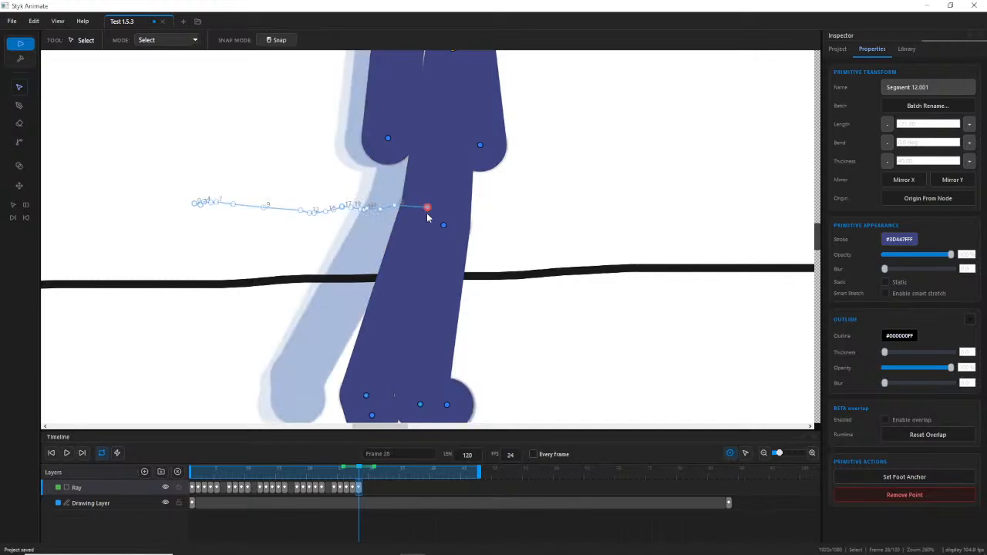
{"action": "left_click_drag", "start_coordinate": [371, 403], "coordinate": [319, 374]}
{"action": "left_click", "coordinate": [379, 329]}
{"action": "scroll", "coordinate": [399, 305], "scroll_direction": "down", "scroll_amount": 4}
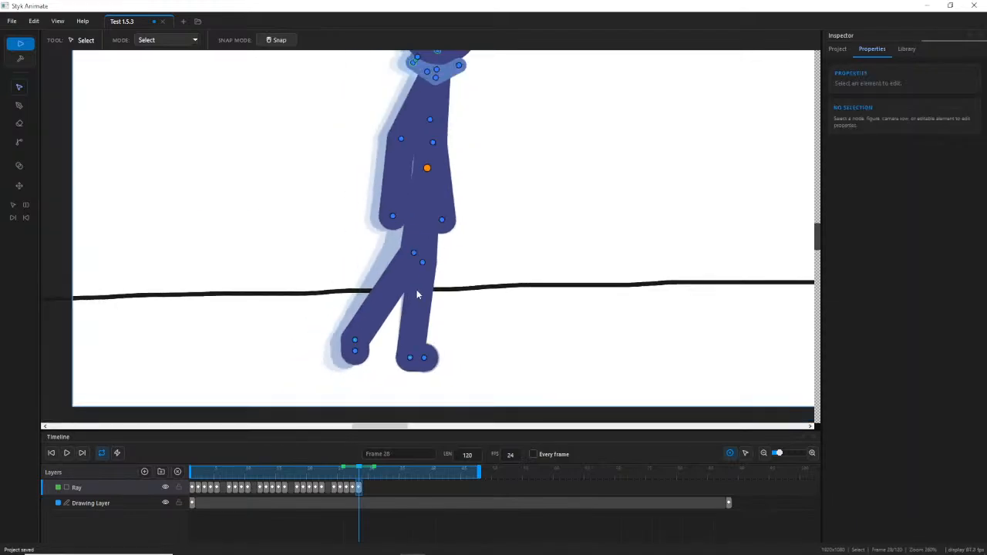
{"action": "left_click_drag", "start_coordinate": [348, 481], "coordinate": [359, 481]}
Adjust the arms on frame 28 by moving the back arm slightly forward and nudging the front elbow and hand slightly back.
{"action": "left_click", "coordinate": [401, 140]}
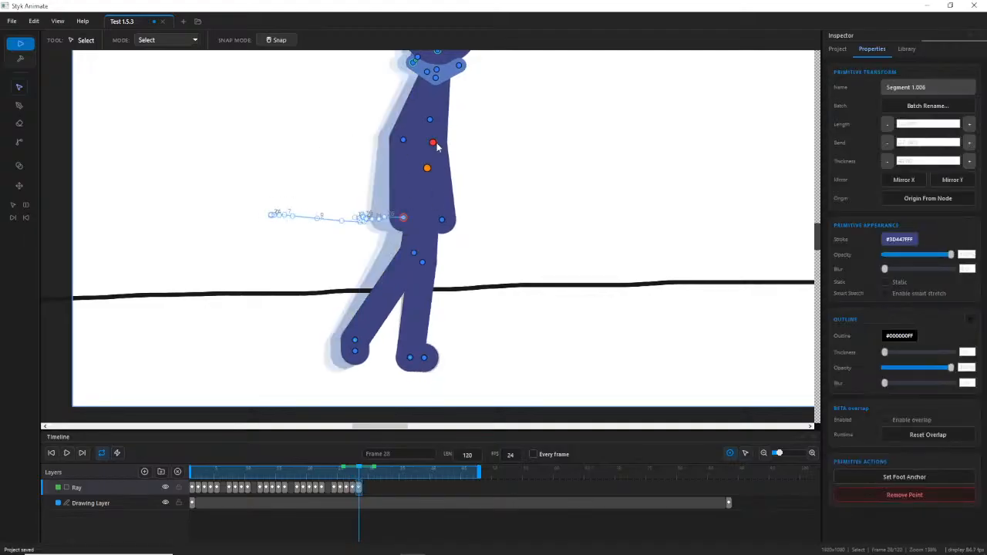
{"action": "left_click_drag", "start_coordinate": [436, 144], "coordinate": [429, 157]}
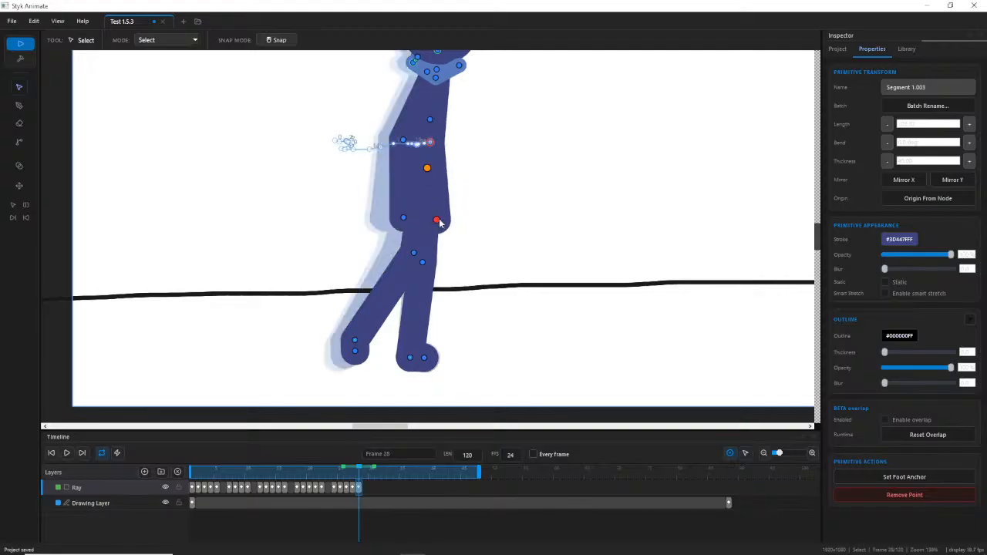
{"action": "left_click_drag", "start_coordinate": [440, 222], "coordinate": [443, 222]}
{"action": "left_click", "coordinate": [463, 272]}
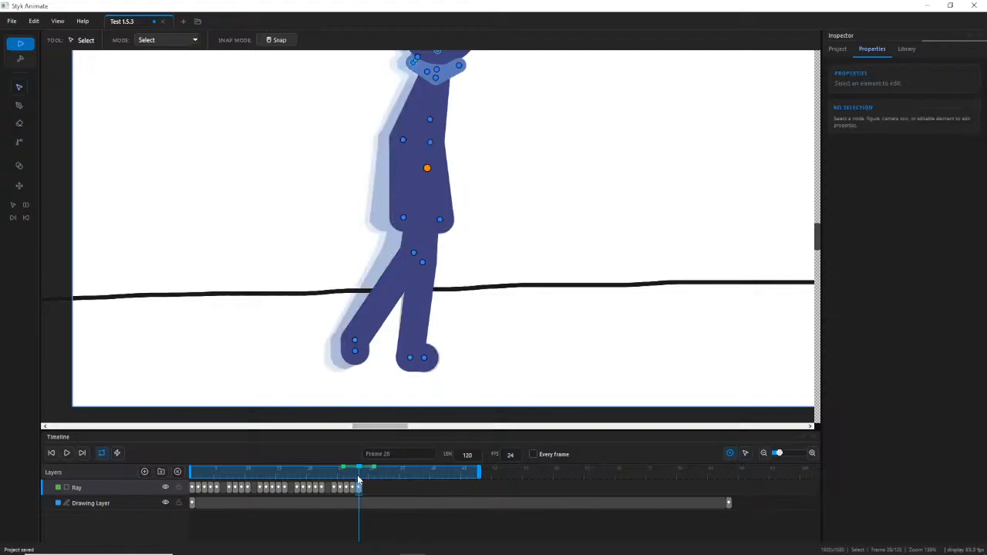